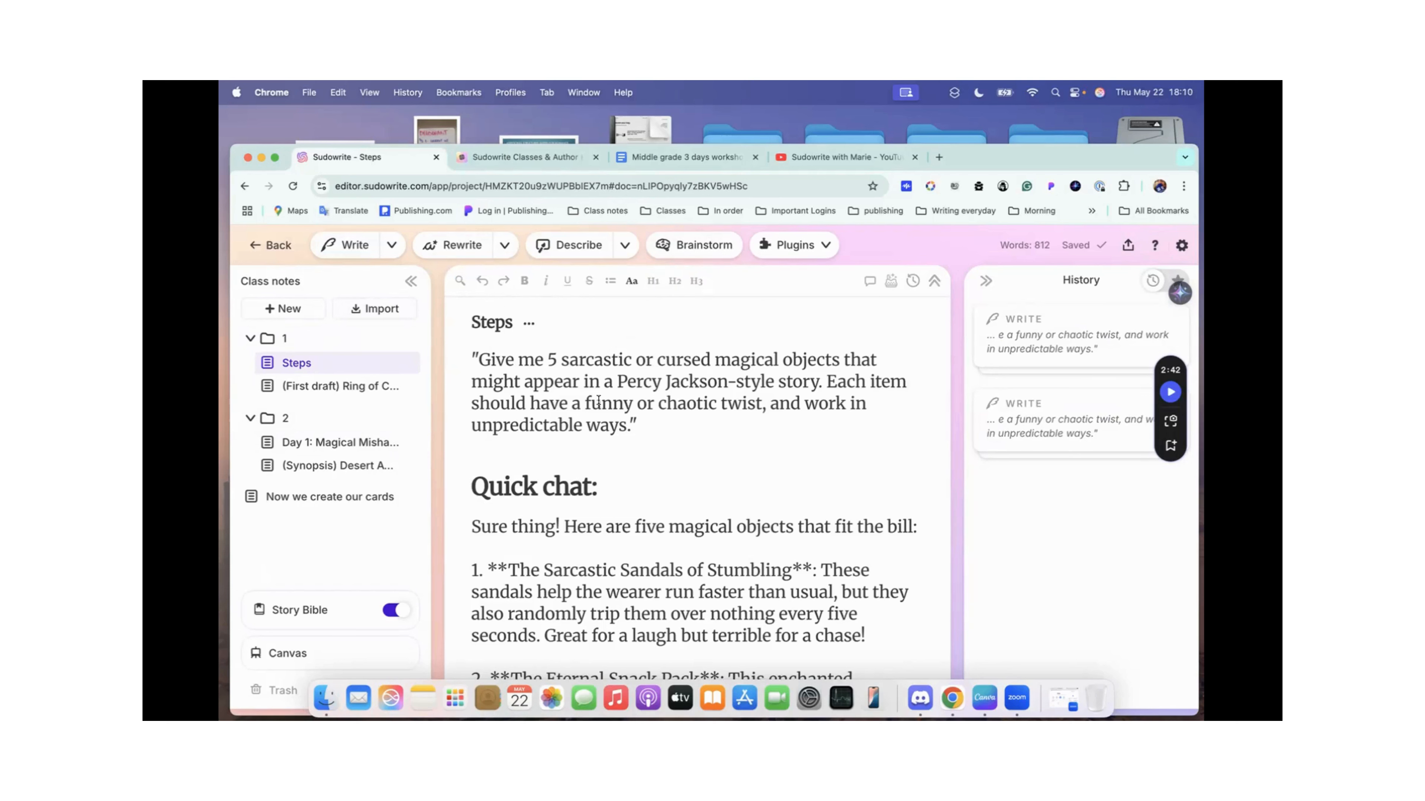
Step: Review the prompt, magical objects list and first-draft notes in the Steps document, and look at the Ring of Constant Sarcasm draft
{"action": "scroll", "coordinate": [598, 399], "scroll_direction": "down", "scroll_amount": 2}
{"action": "scroll", "coordinate": [598, 400], "scroll_direction": "up", "scroll_amount": 2}
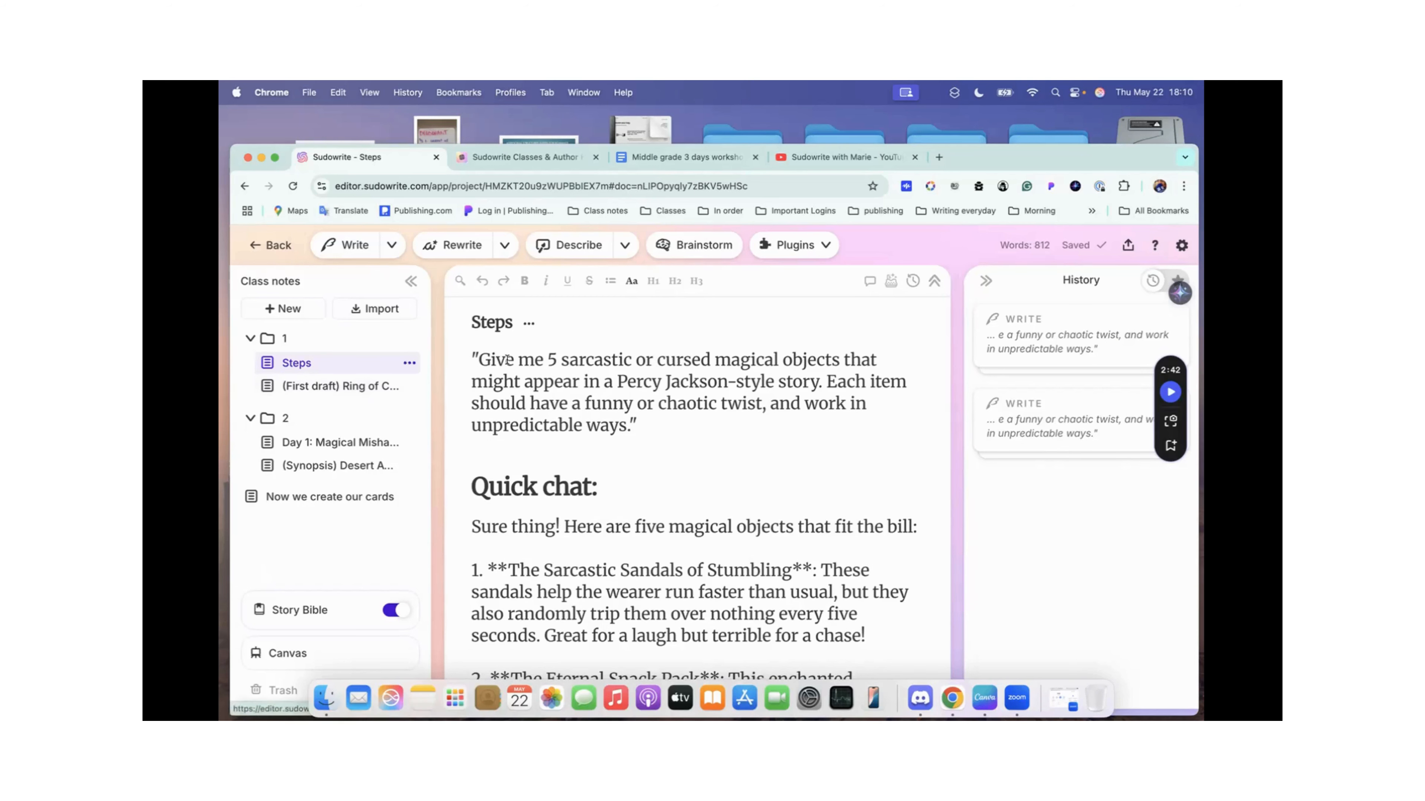
{"action": "scroll", "coordinate": [507, 360], "scroll_direction": "down", "scroll_amount": 5}
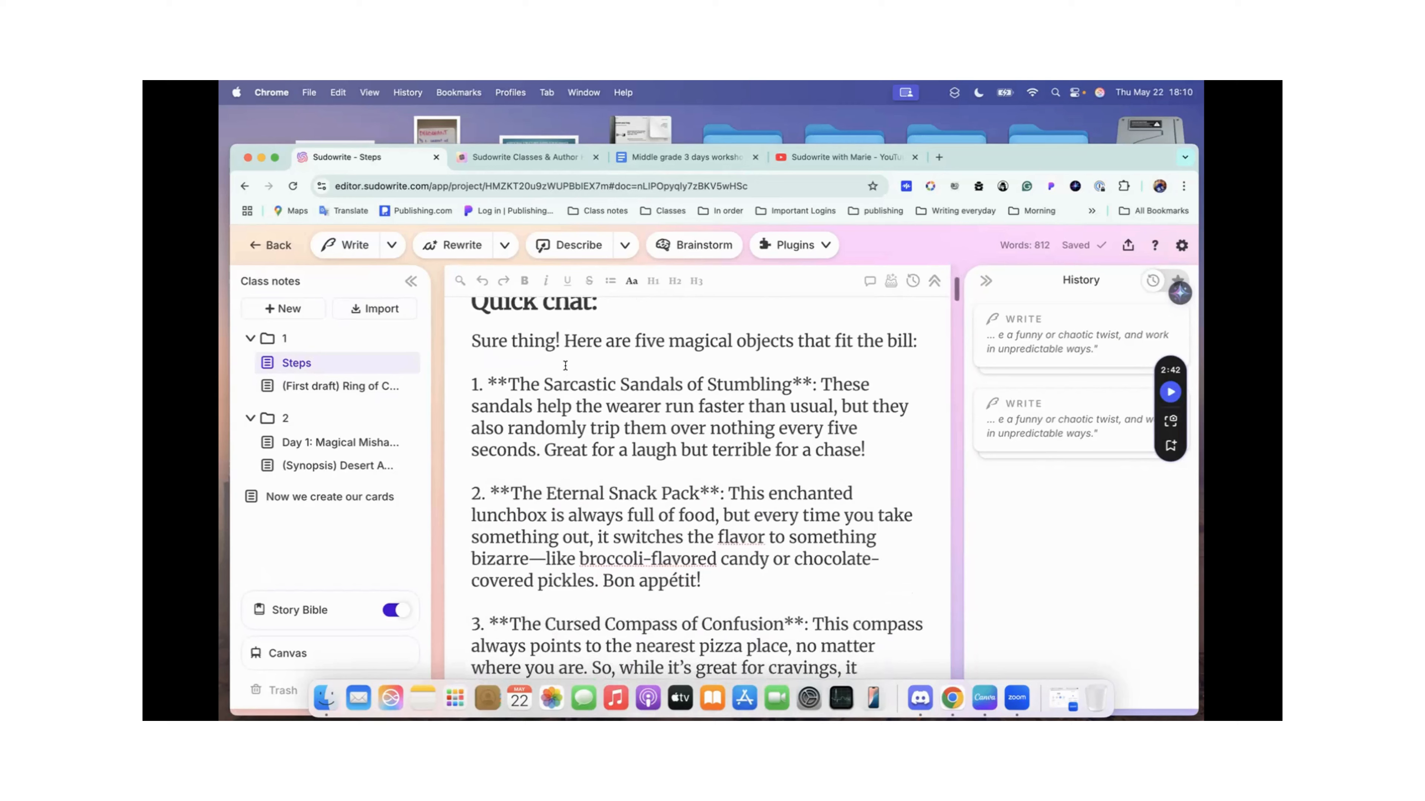
{"action": "scroll", "coordinate": [564, 365], "scroll_direction": "down", "scroll_amount": 15}
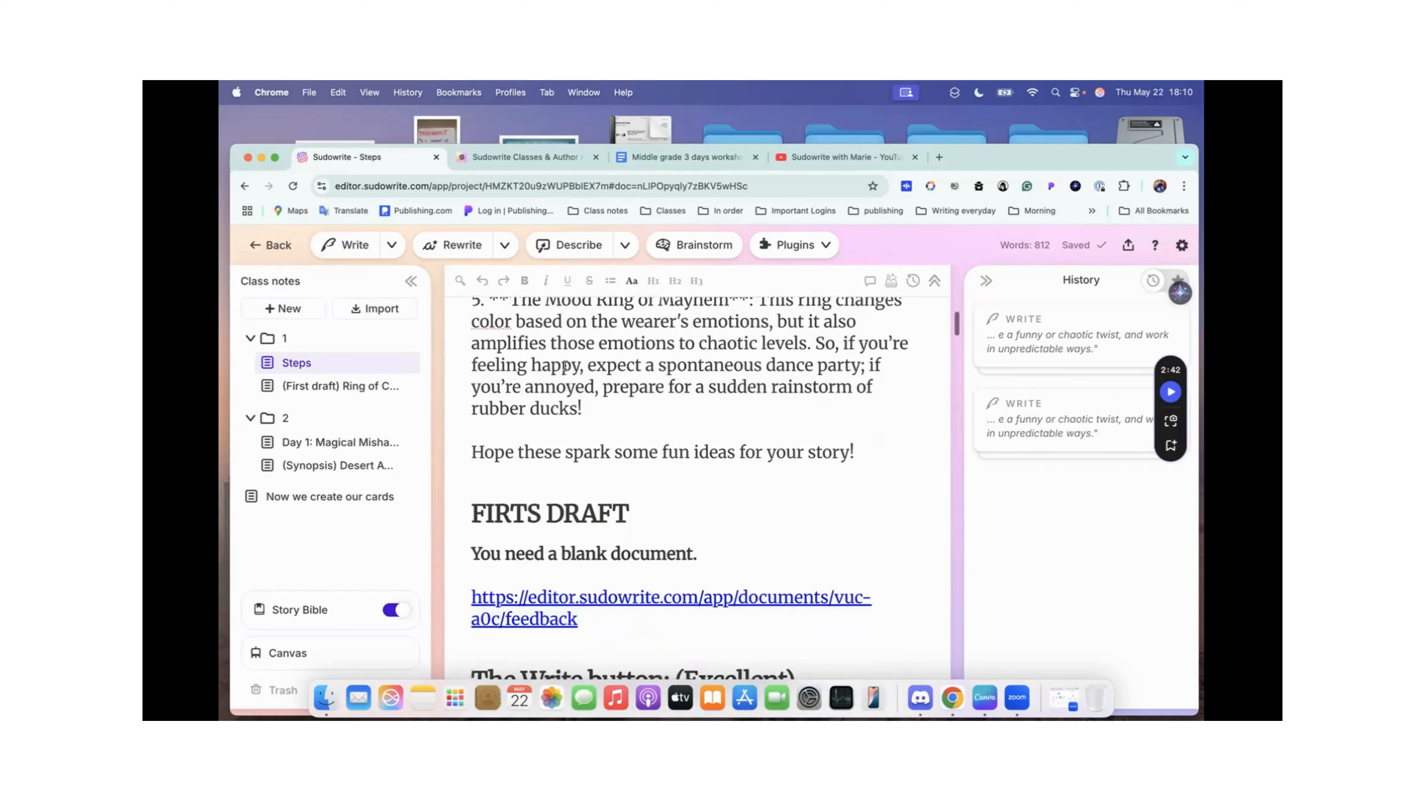
{"action": "scroll", "coordinate": [565, 365], "scroll_direction": "down", "scroll_amount": 5}
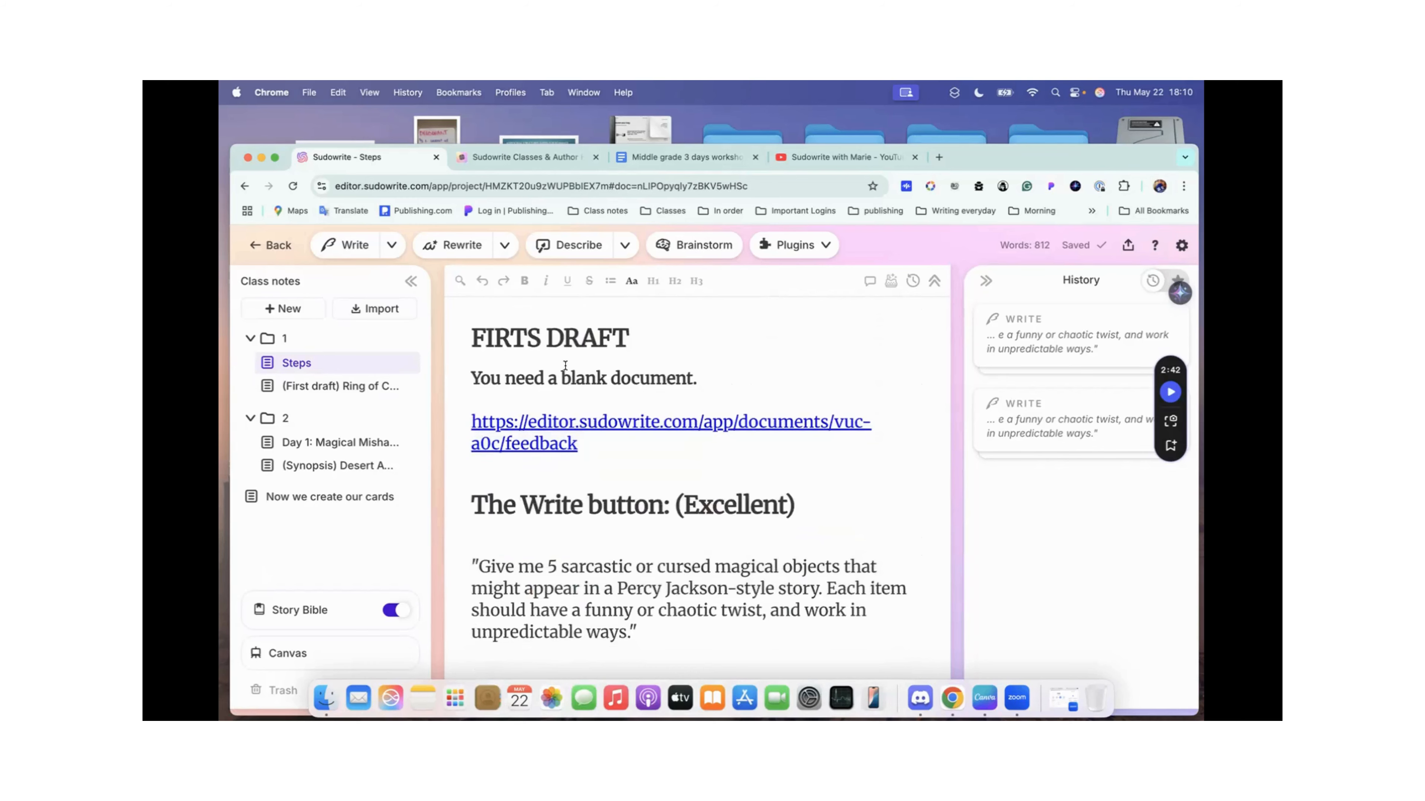
{"action": "scroll", "coordinate": [564, 366], "scroll_direction": "up", "scroll_amount": 20}
{"action": "scroll", "coordinate": [565, 365], "scroll_direction": "up", "scroll_amount": 5}
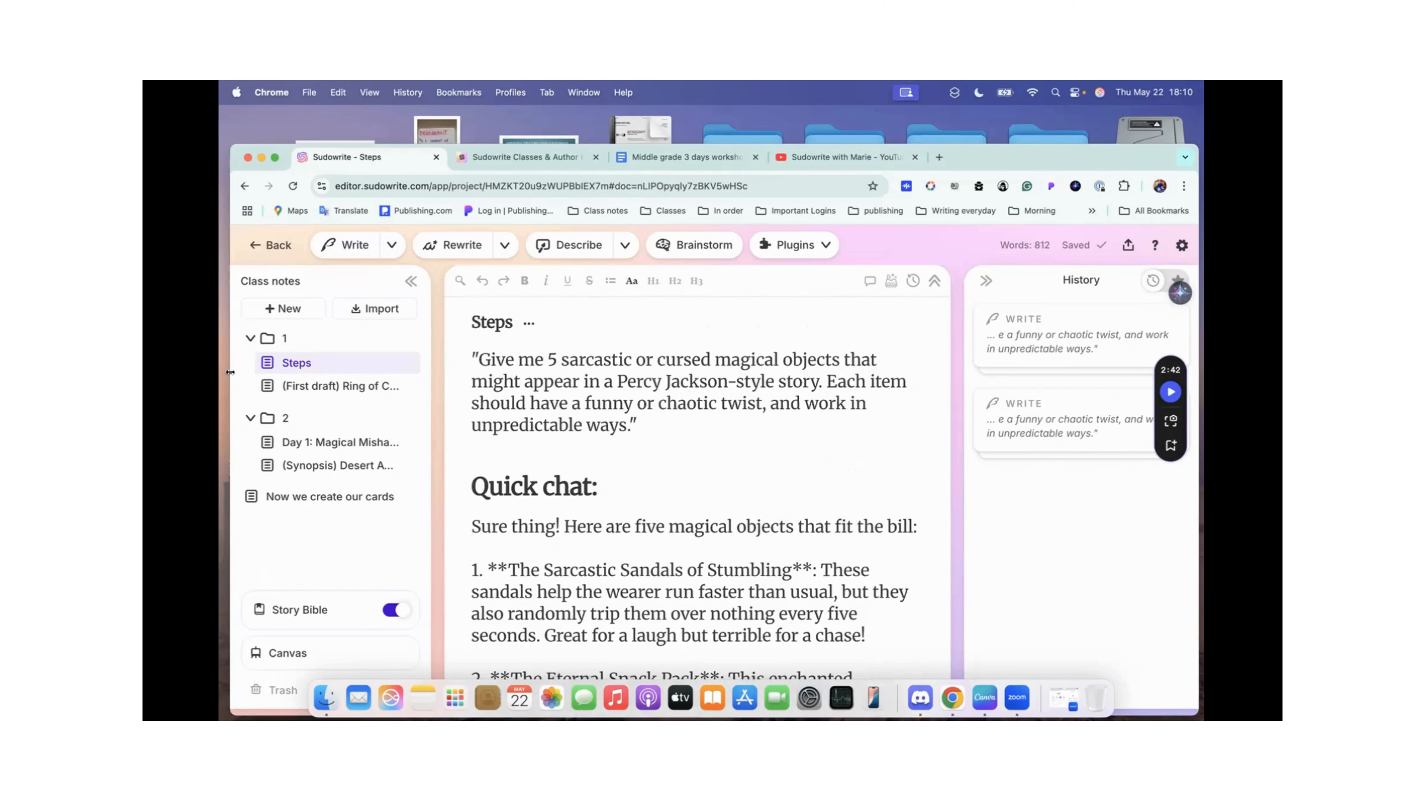
{"action": "left_click", "coordinate": [322, 385]}
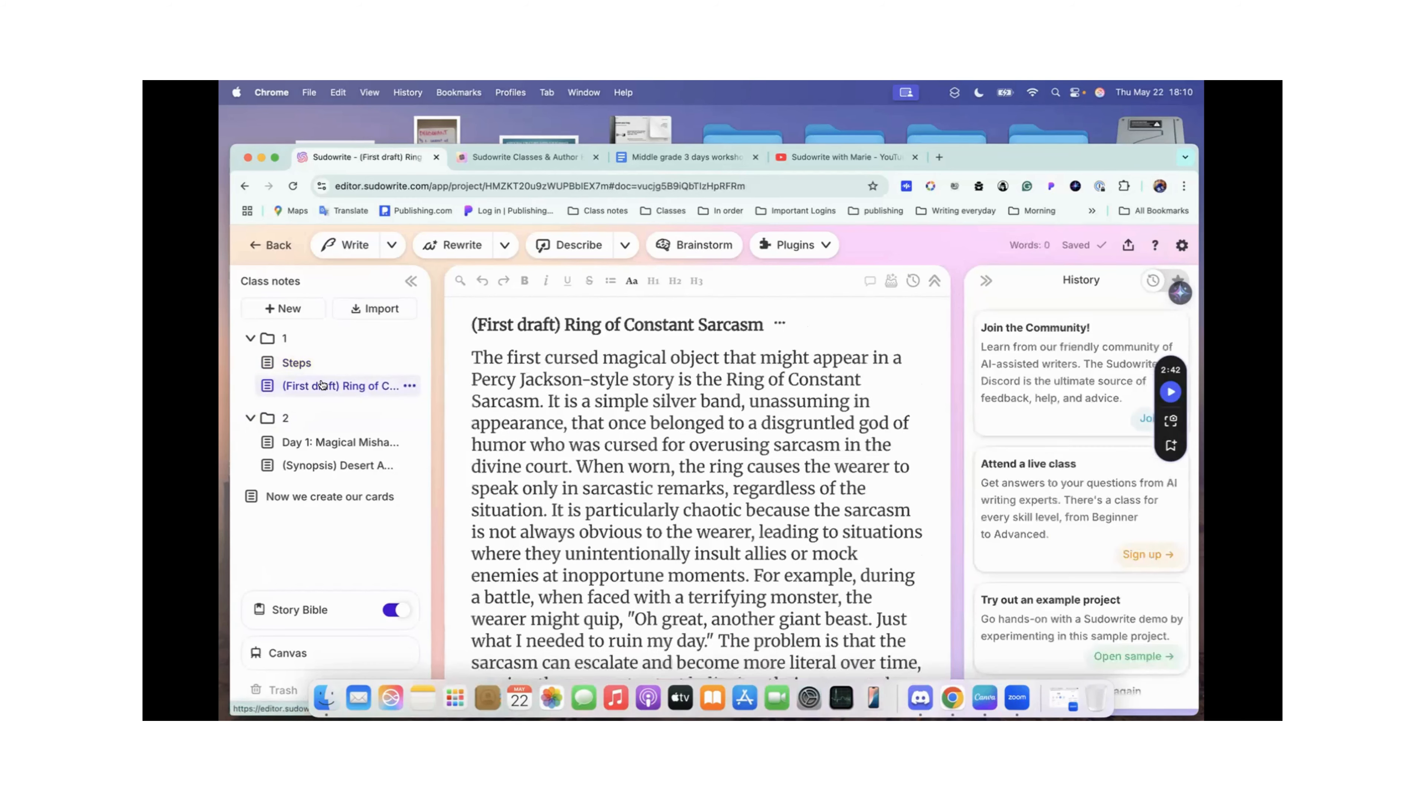
{"action": "left_click", "coordinate": [288, 364]}
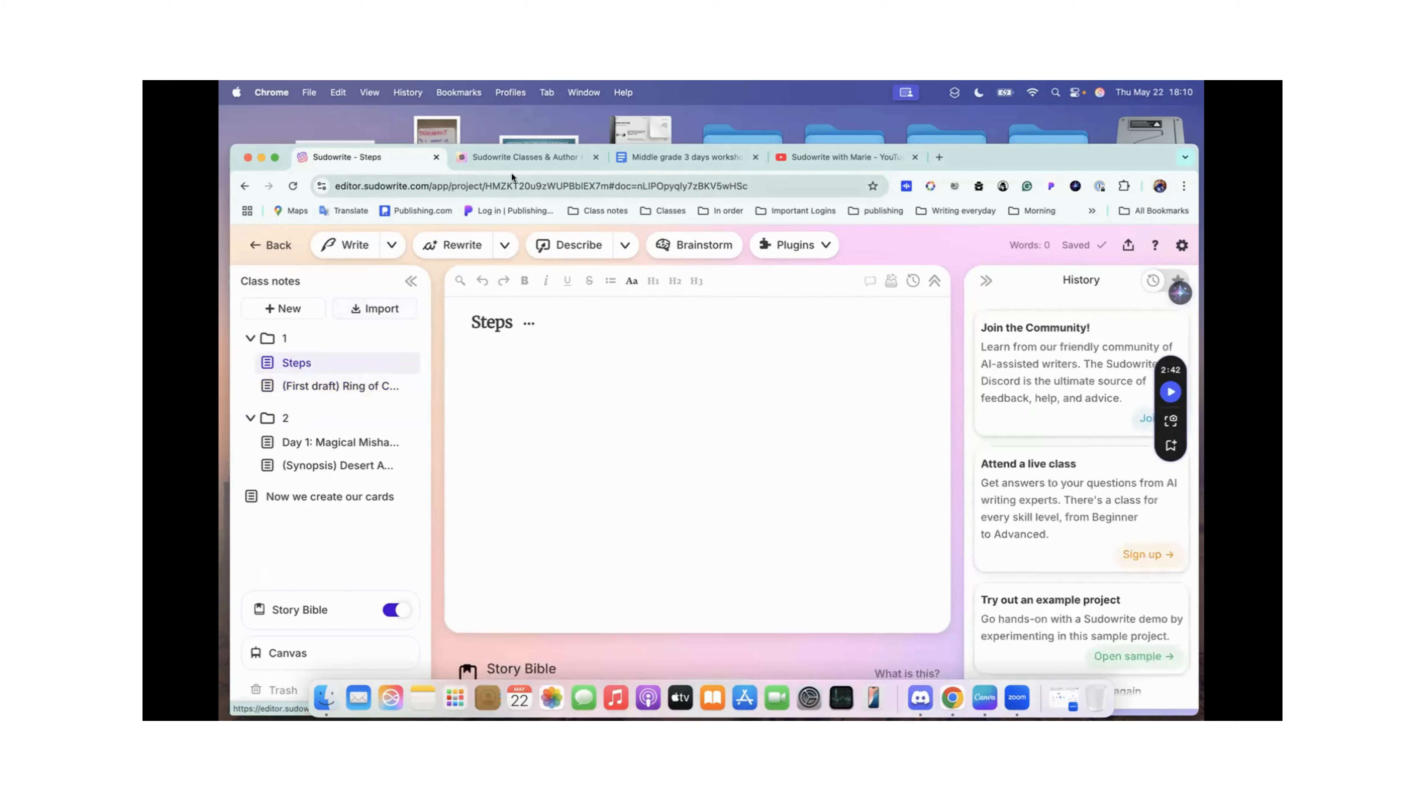
Step: Switch to the Middle grade 3 days workshop document in Google Docs and review the tools list and three-day cheat sheet
{"action": "left_click", "coordinate": [698, 157]}
{"action": "scroll", "coordinate": [687, 403], "scroll_direction": "down", "scroll_amount": 15}
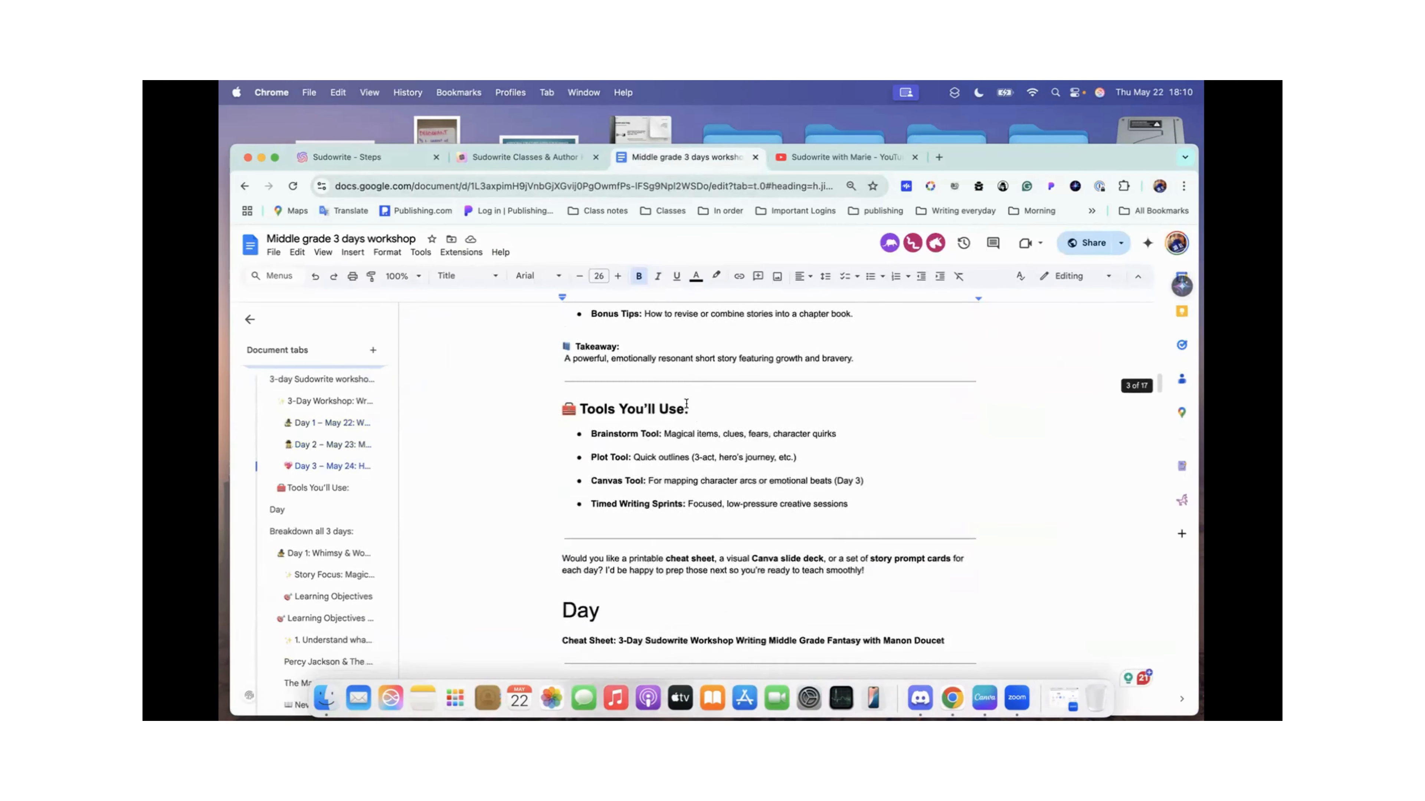
{"action": "scroll", "coordinate": [686, 404], "scroll_direction": "down", "scroll_amount": 2}
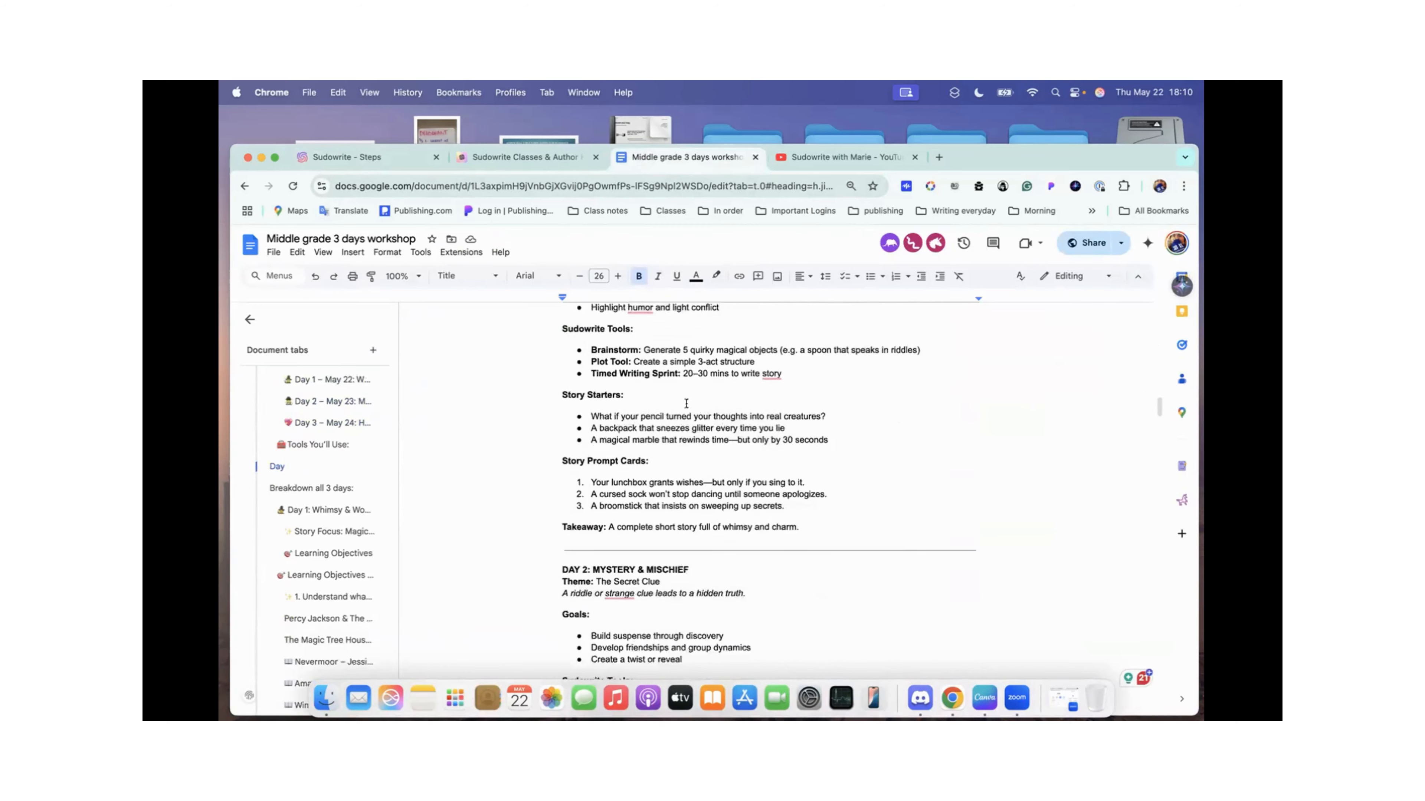
{"action": "scroll", "coordinate": [686, 403], "scroll_direction": "up", "scroll_amount": 3}
{"action": "scroll", "coordinate": [686, 402], "scroll_direction": "down", "scroll_amount": 6}
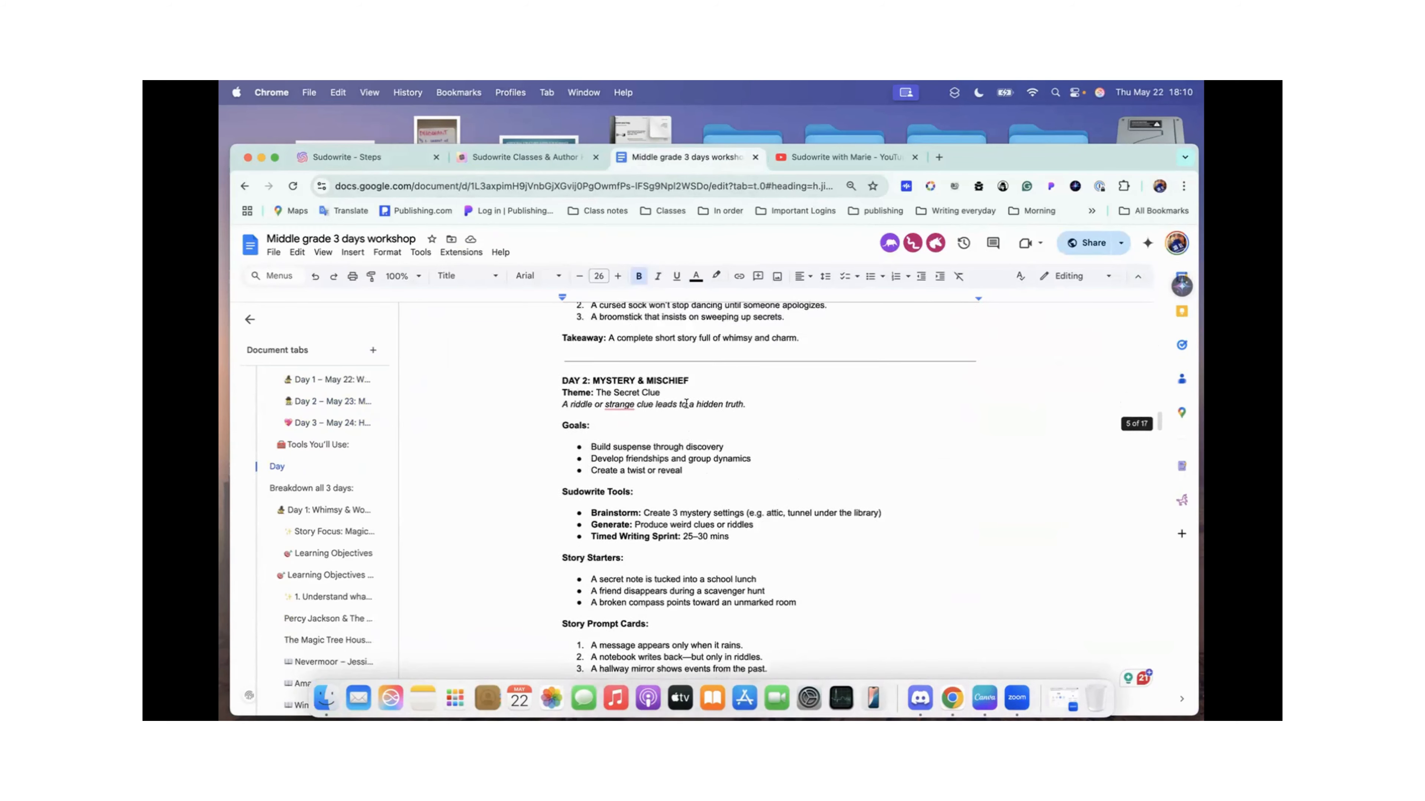
{"action": "scroll", "coordinate": [685, 403], "scroll_direction": "up", "scroll_amount": 1}
{"action": "scroll", "coordinate": [685, 403], "scroll_direction": "down", "scroll_amount": 1}
{"action": "scroll", "coordinate": [685, 403], "scroll_direction": "up", "scroll_amount": 5}
{"action": "scroll", "coordinate": [686, 403], "scroll_direction": "down", "scroll_amount": 12}
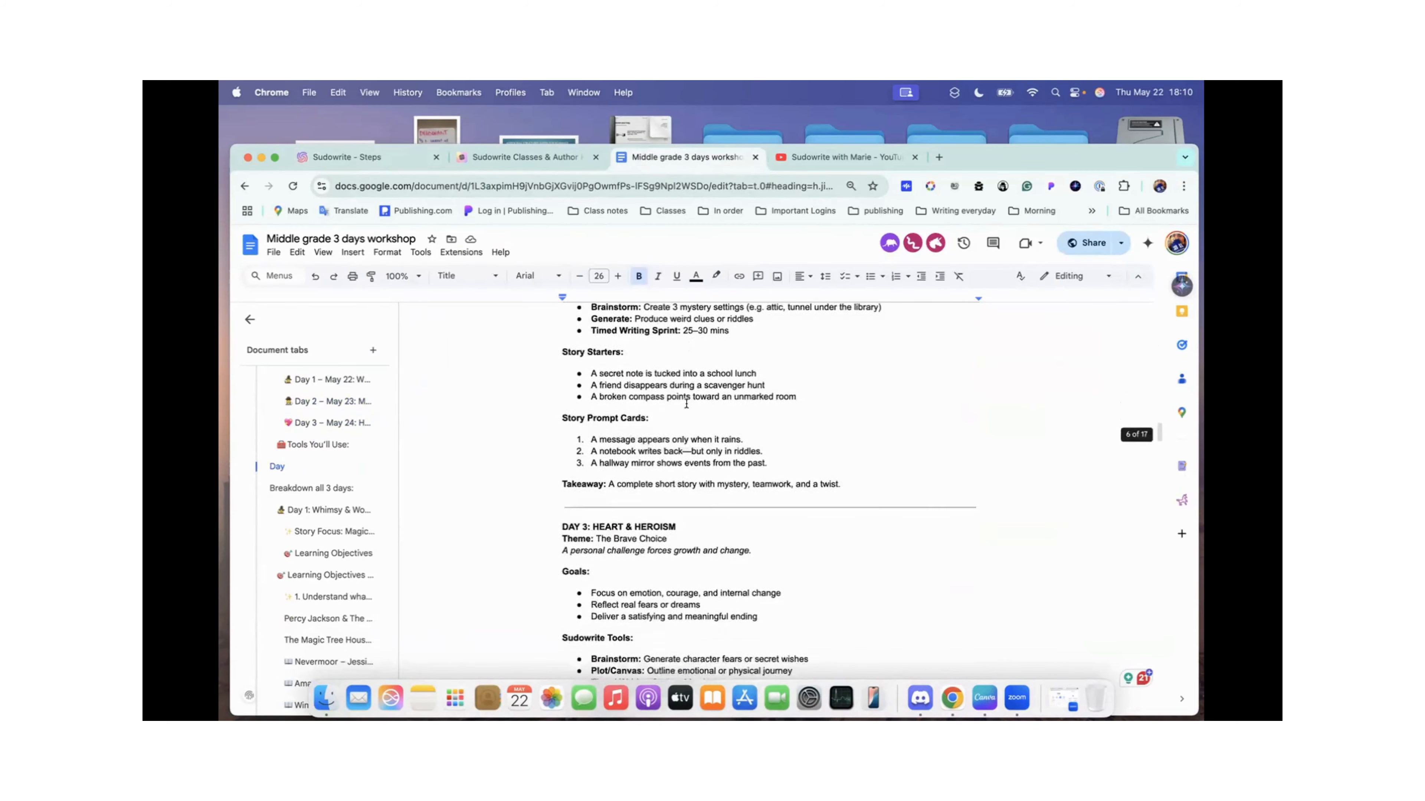
{"action": "scroll", "coordinate": [686, 404], "scroll_direction": "down", "scroll_amount": 4}
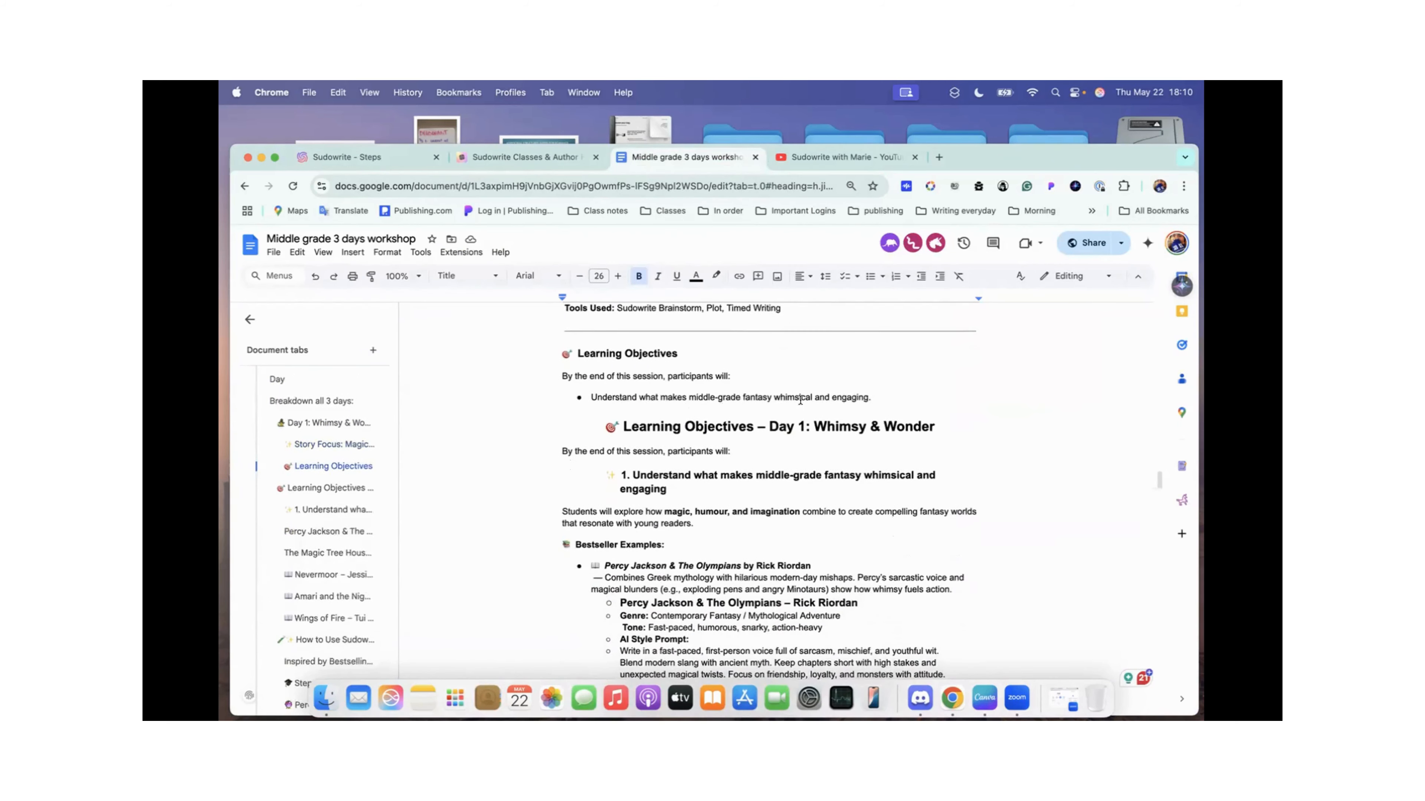
Step: Read the Day 1: Whimsy & Wonder learning objectives and look through the bestseller examples
{"action": "scroll", "coordinate": [858, 389], "scroll_direction": "down", "scroll_amount": 3}
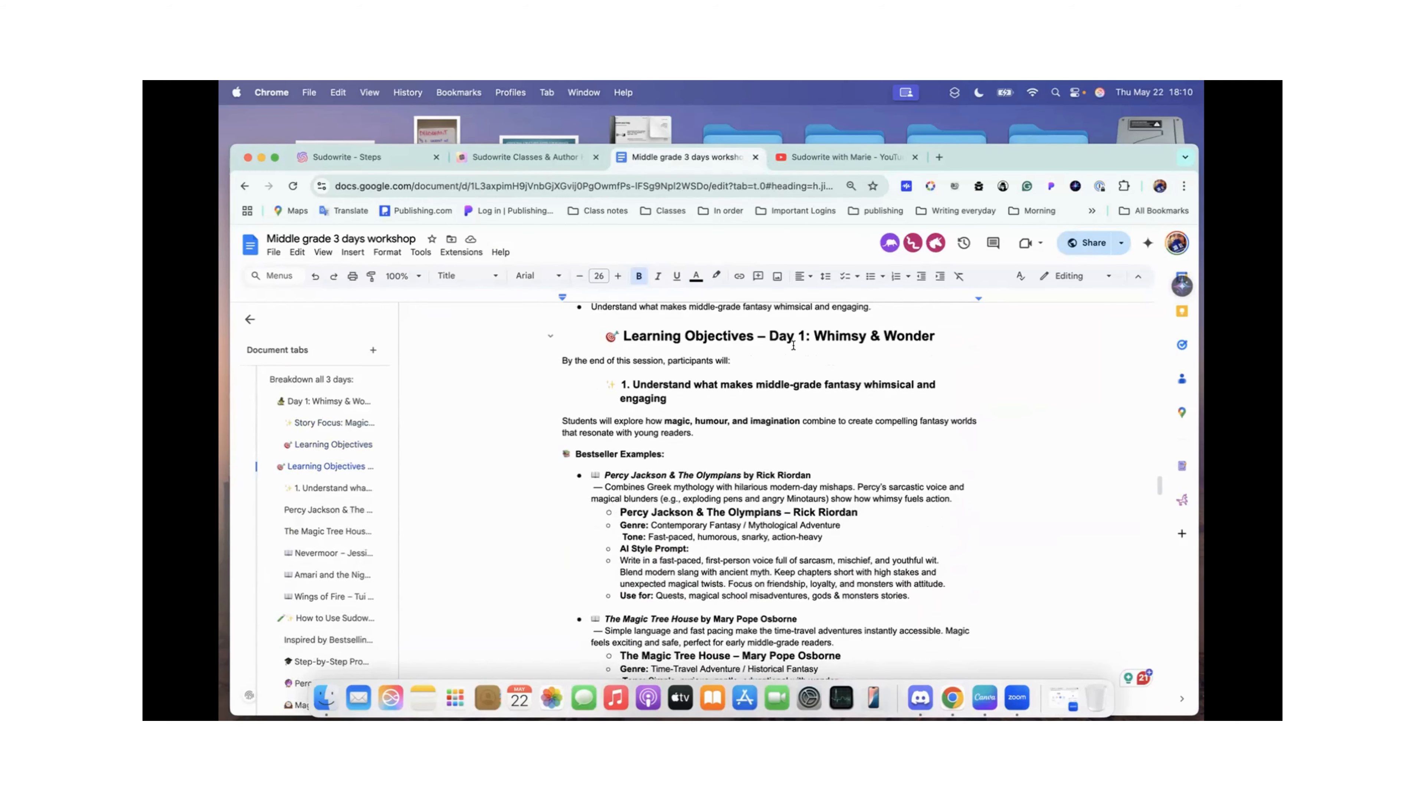
{"action": "scroll", "coordinate": [789, 418], "scroll_direction": "down", "scroll_amount": 3}
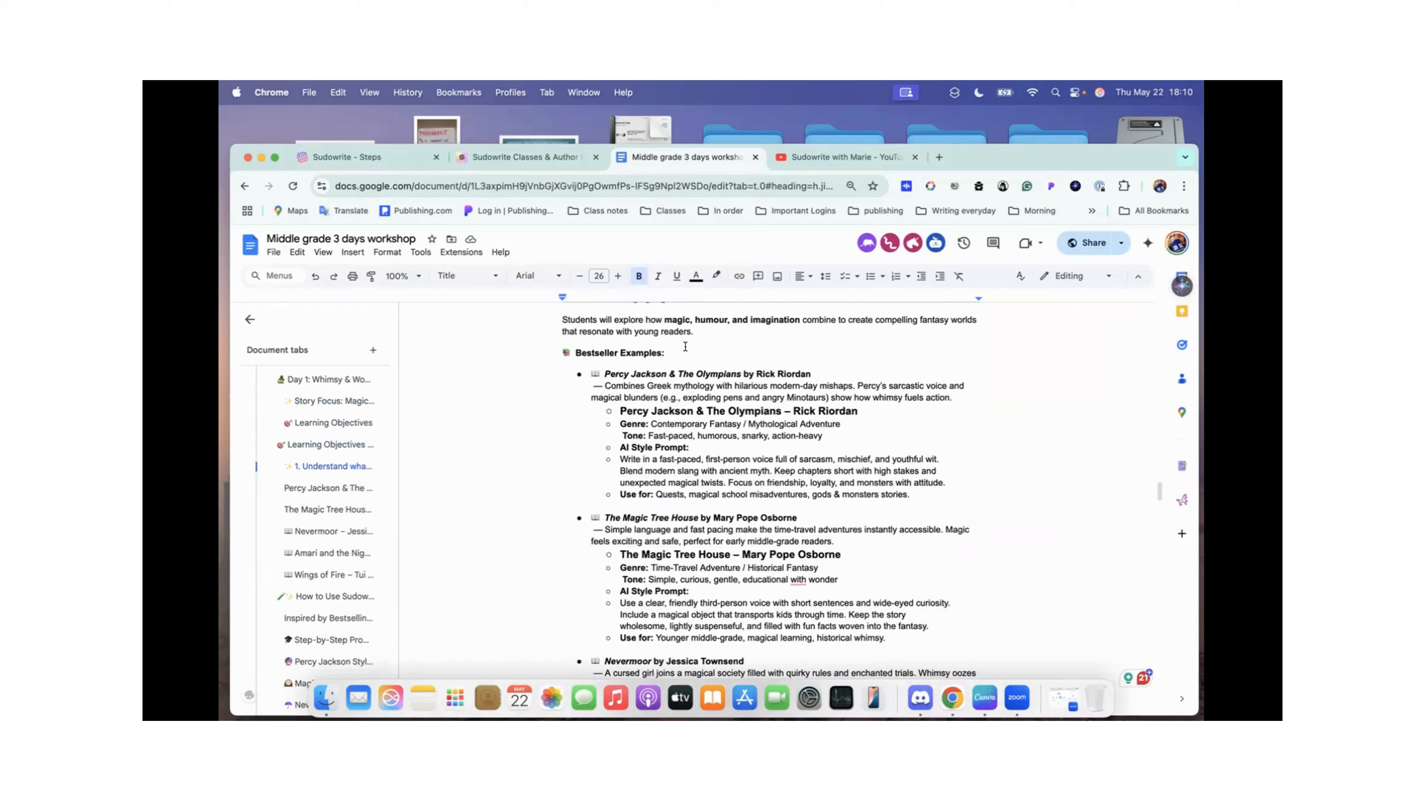
{"action": "scroll", "coordinate": [685, 346], "scroll_direction": "up", "scroll_amount": 1}
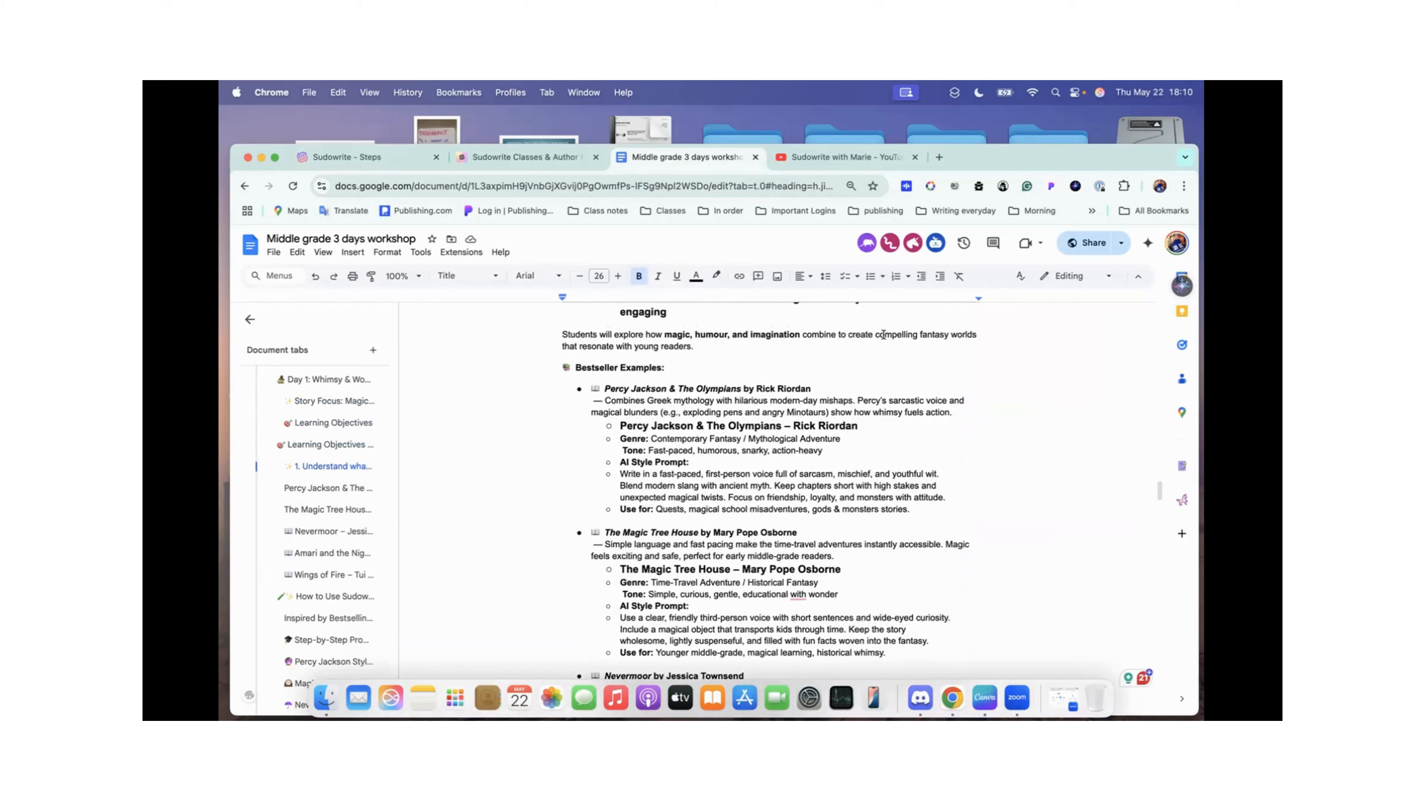
{"action": "scroll", "coordinate": [741, 328], "scroll_direction": "up", "scroll_amount": 1}
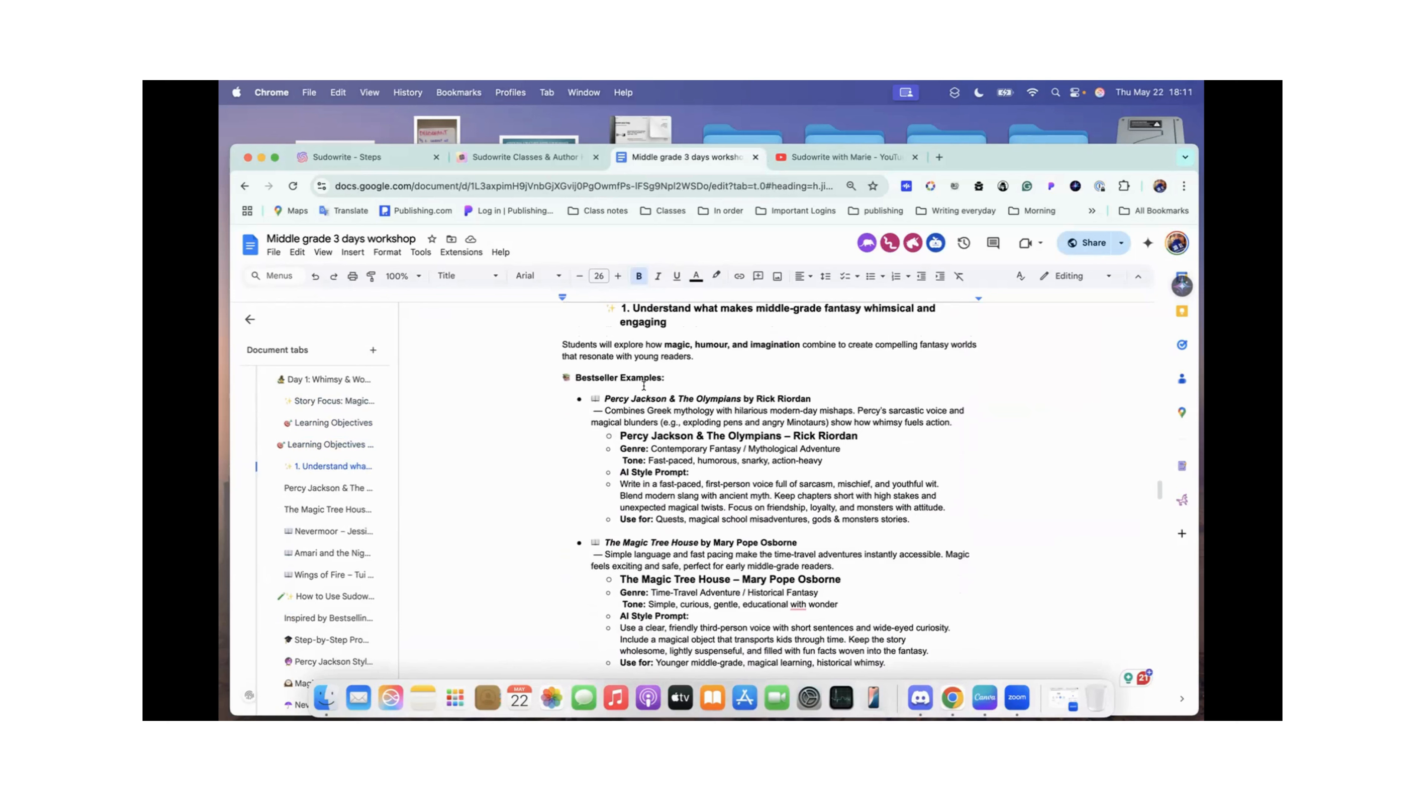
{"action": "scroll", "coordinate": [694, 378], "scroll_direction": "down", "scroll_amount": 10}
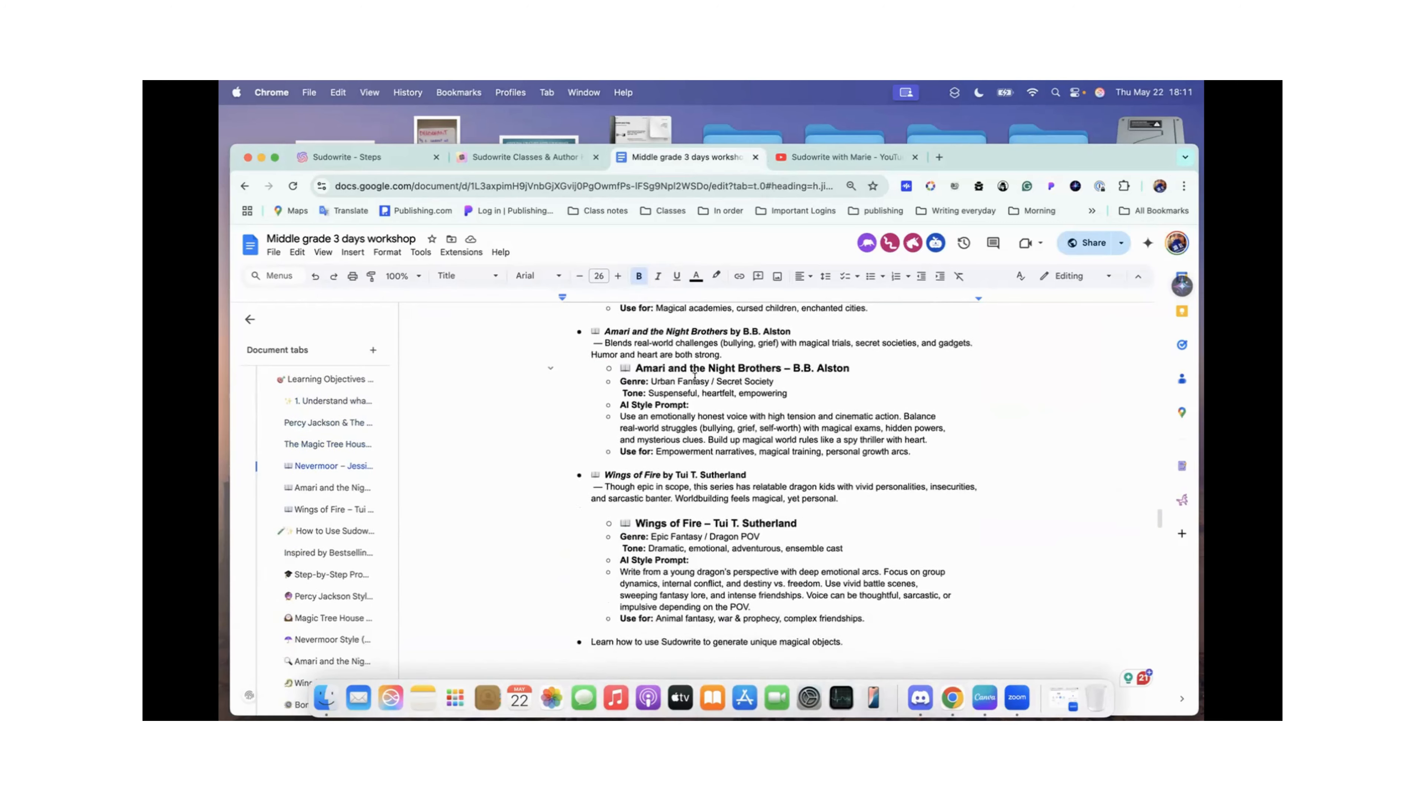
{"action": "scroll", "coordinate": [694, 377], "scroll_direction": "up", "scroll_amount": 10}
{"action": "scroll", "coordinate": [695, 378], "scroll_direction": "down", "scroll_amount": 1}
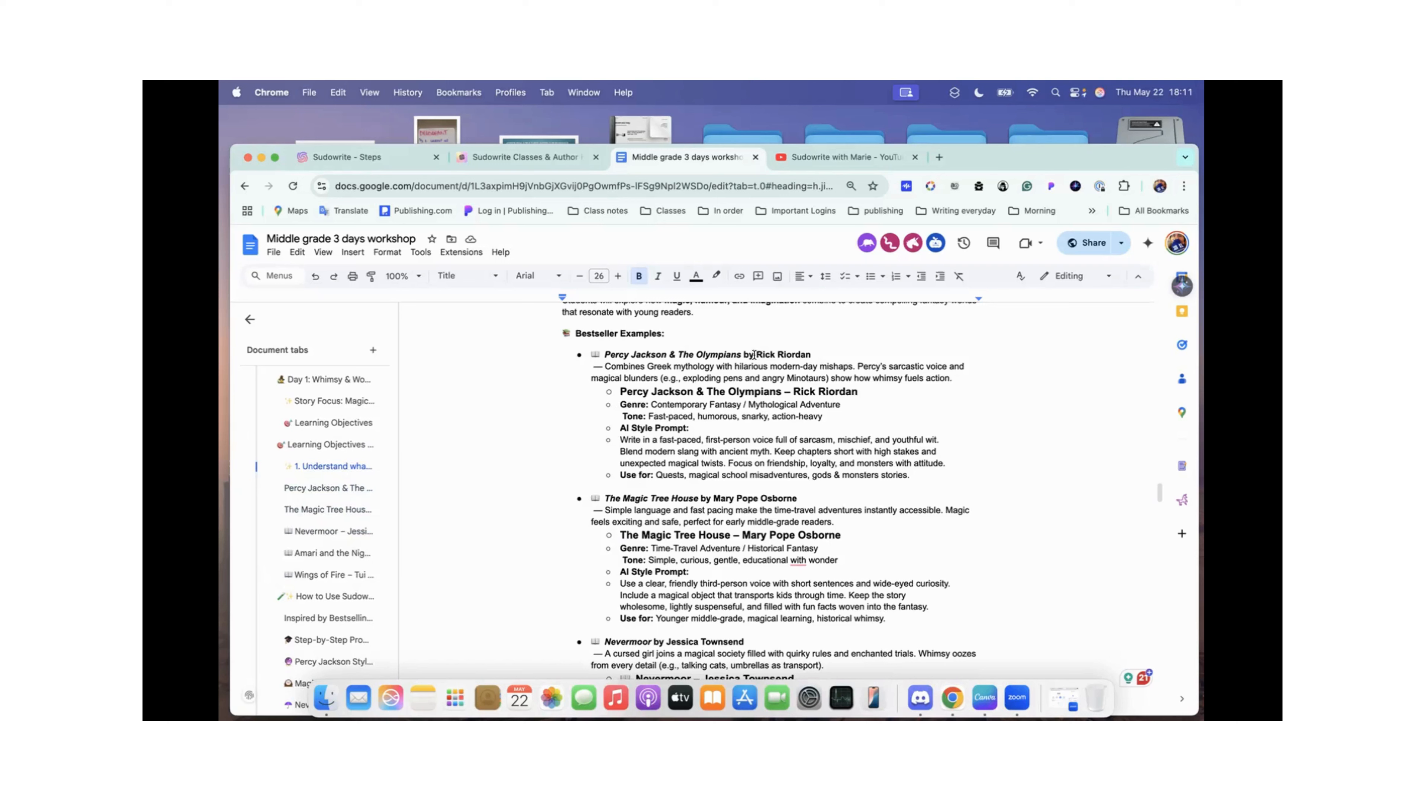
Step: Highlight the author's name, Rick Riordan, in the Percy Jackson & The Olympians example, and clear the selection
{"action": "left_click_drag", "start_coordinate": [755, 354], "coordinate": [820, 355]}
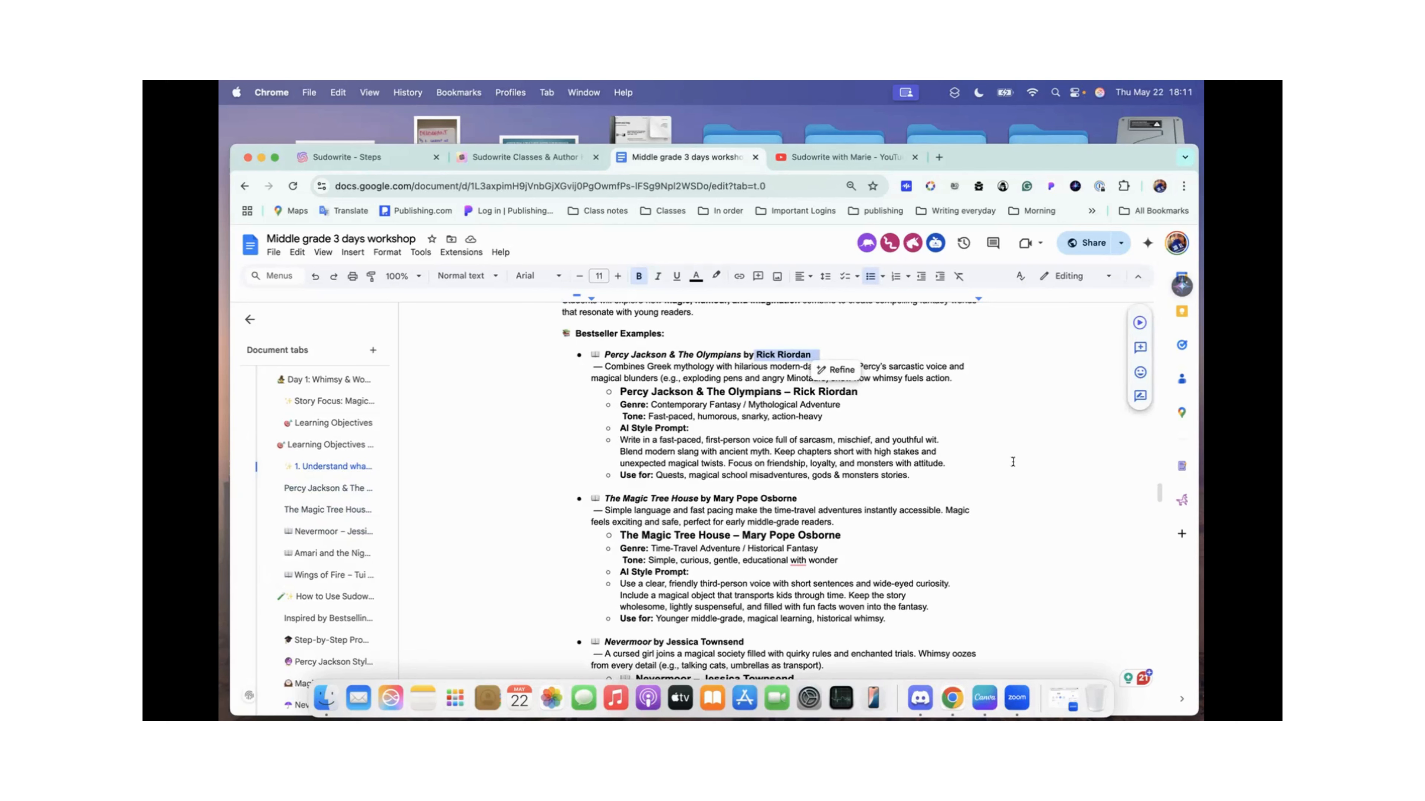
{"action": "scroll", "coordinate": [1012, 462], "scroll_direction": "down", "scroll_amount": 1}
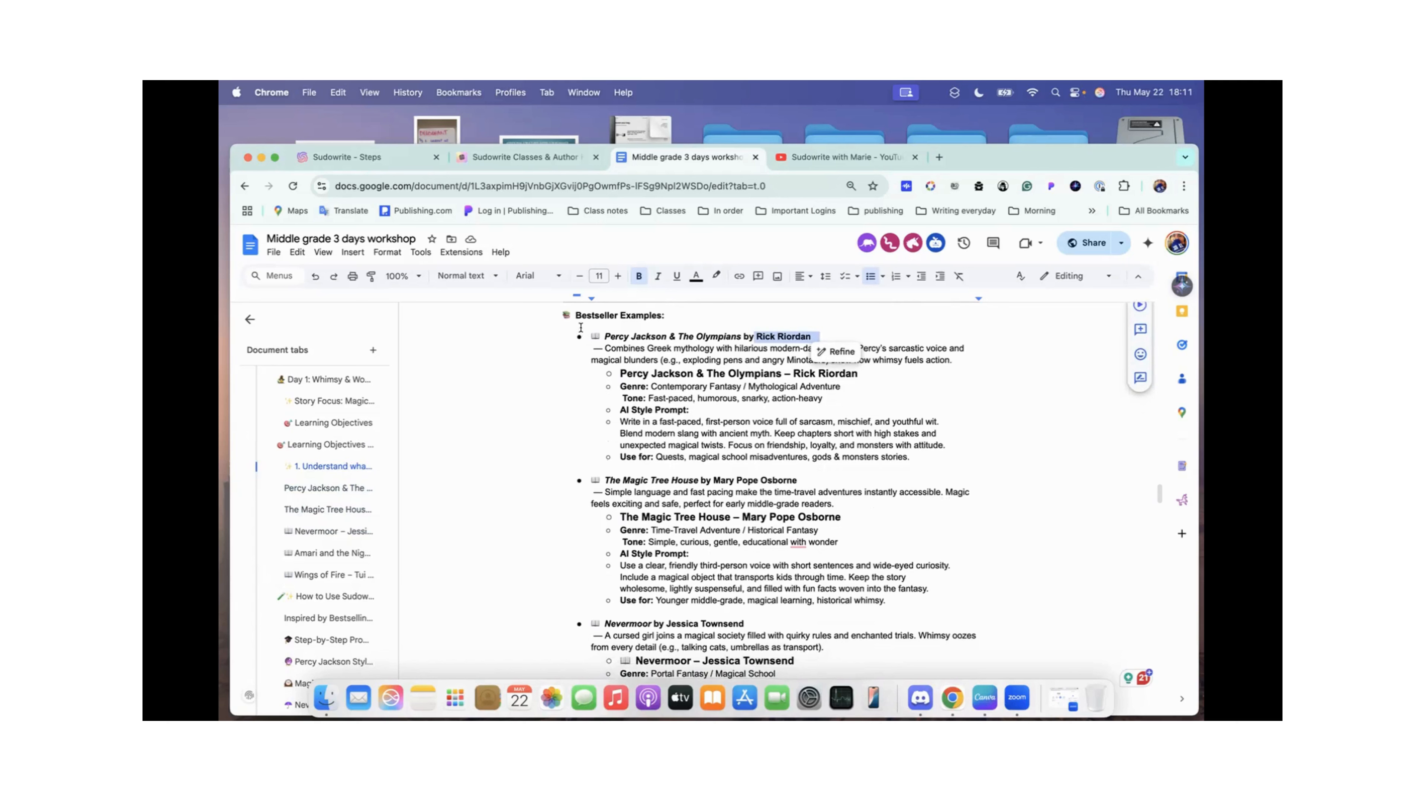
{"action": "scroll", "coordinate": [580, 327], "scroll_direction": "up", "scroll_amount": 1}
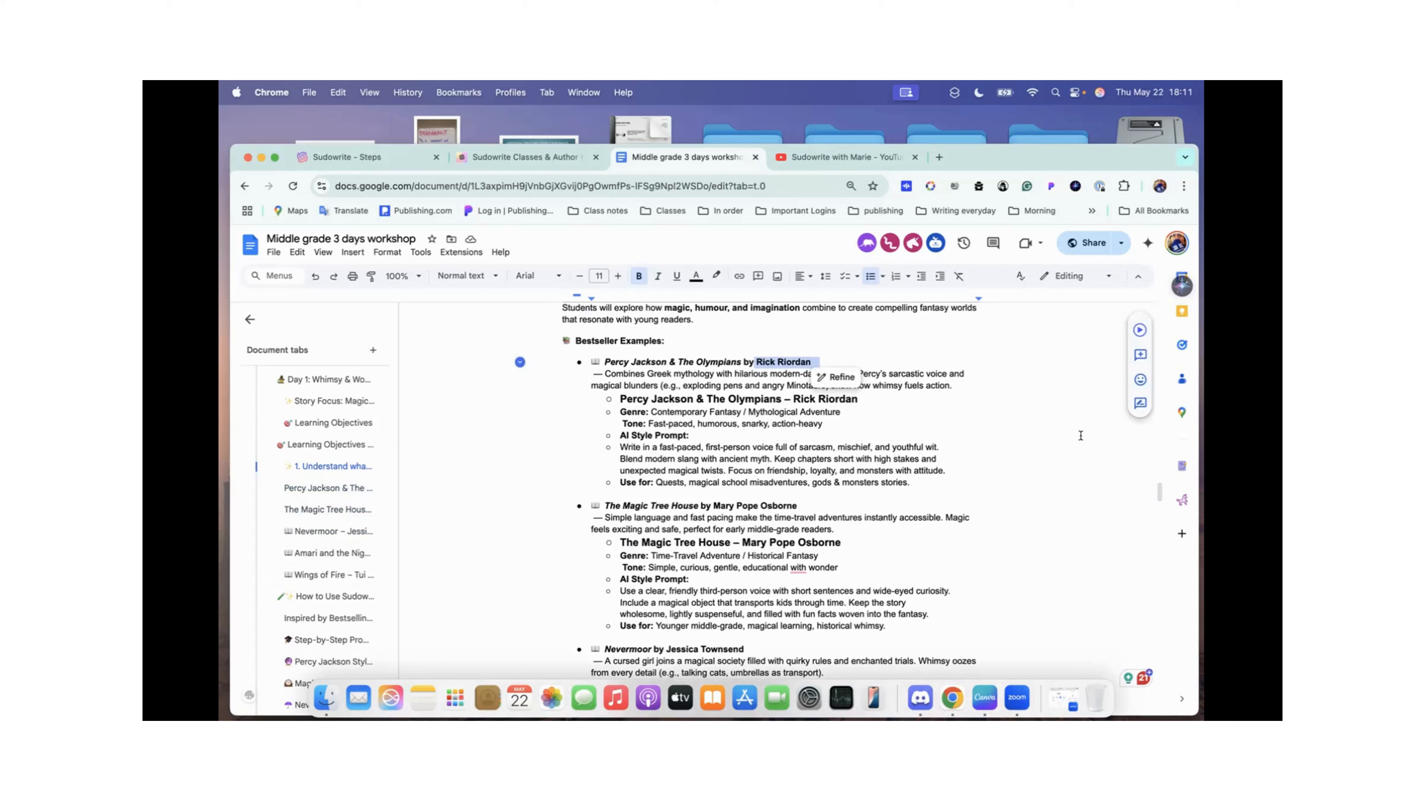
{"action": "left_click", "coordinate": [924, 349]}
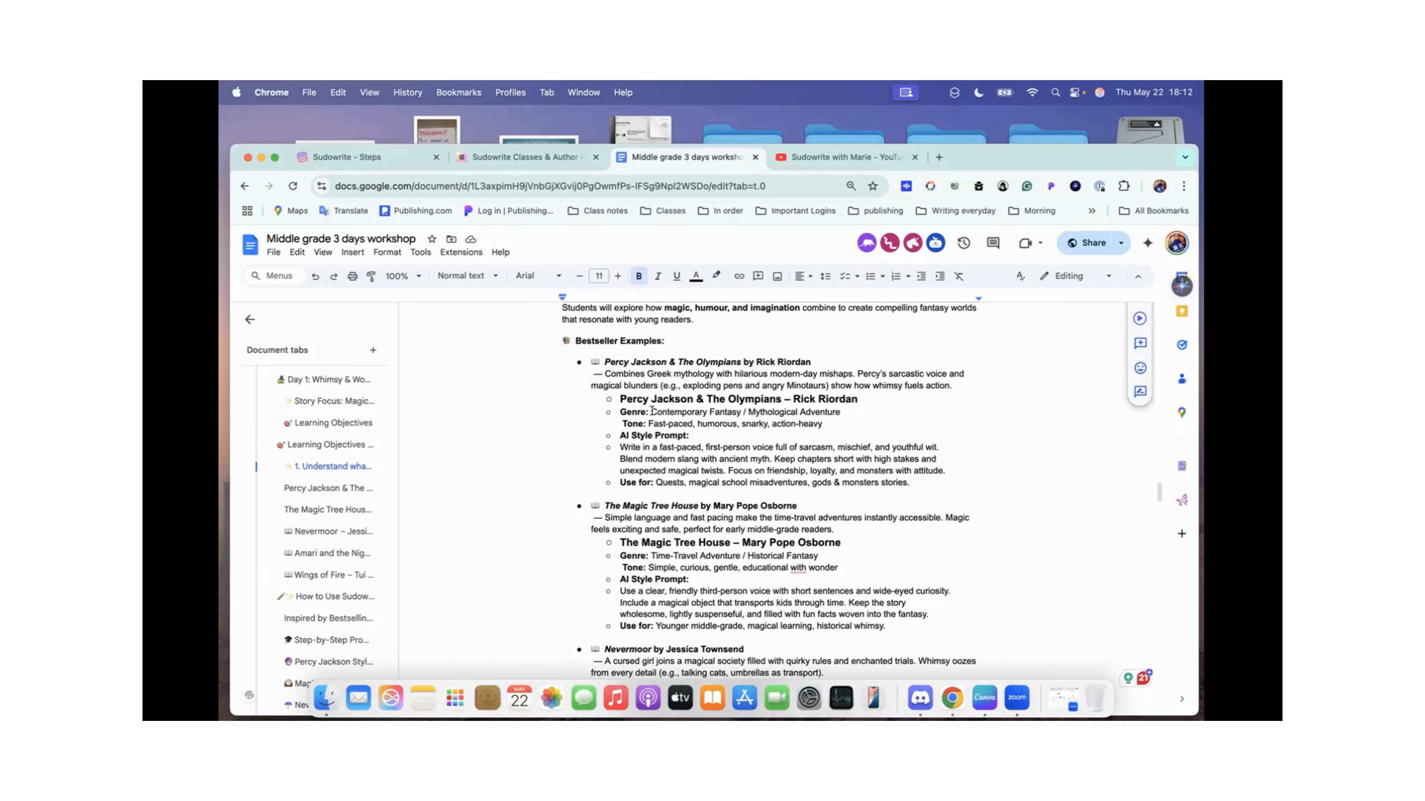
Step: Highlight the Percy Jackson example's genre, "Contemporary Fantasy / Mythological Adventure", and its tone, "Fast-paced, humorous, snarky, action-heavy"
{"action": "left_click_drag", "start_coordinate": [650, 411], "coordinate": [711, 419]}
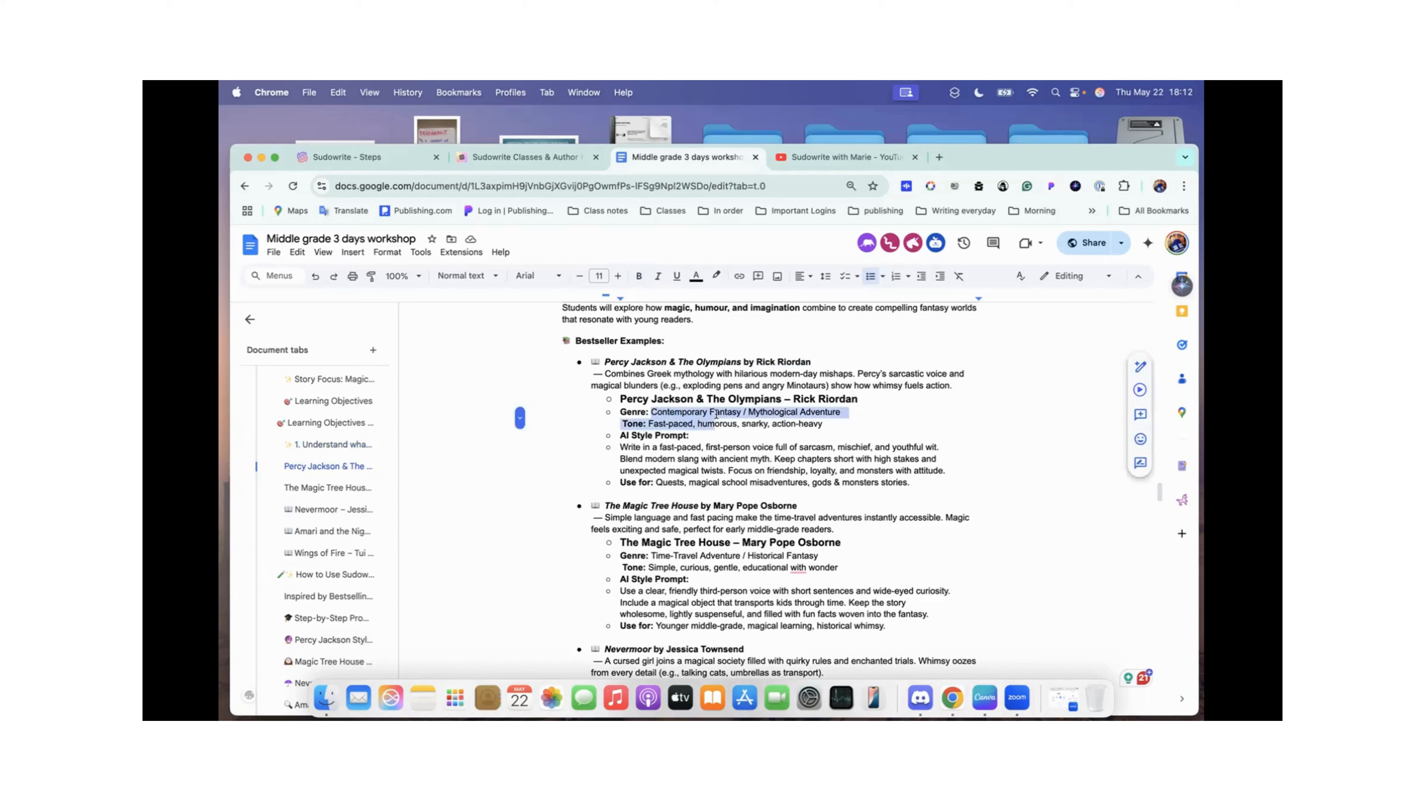
{"action": "left_click", "coordinate": [659, 411]}
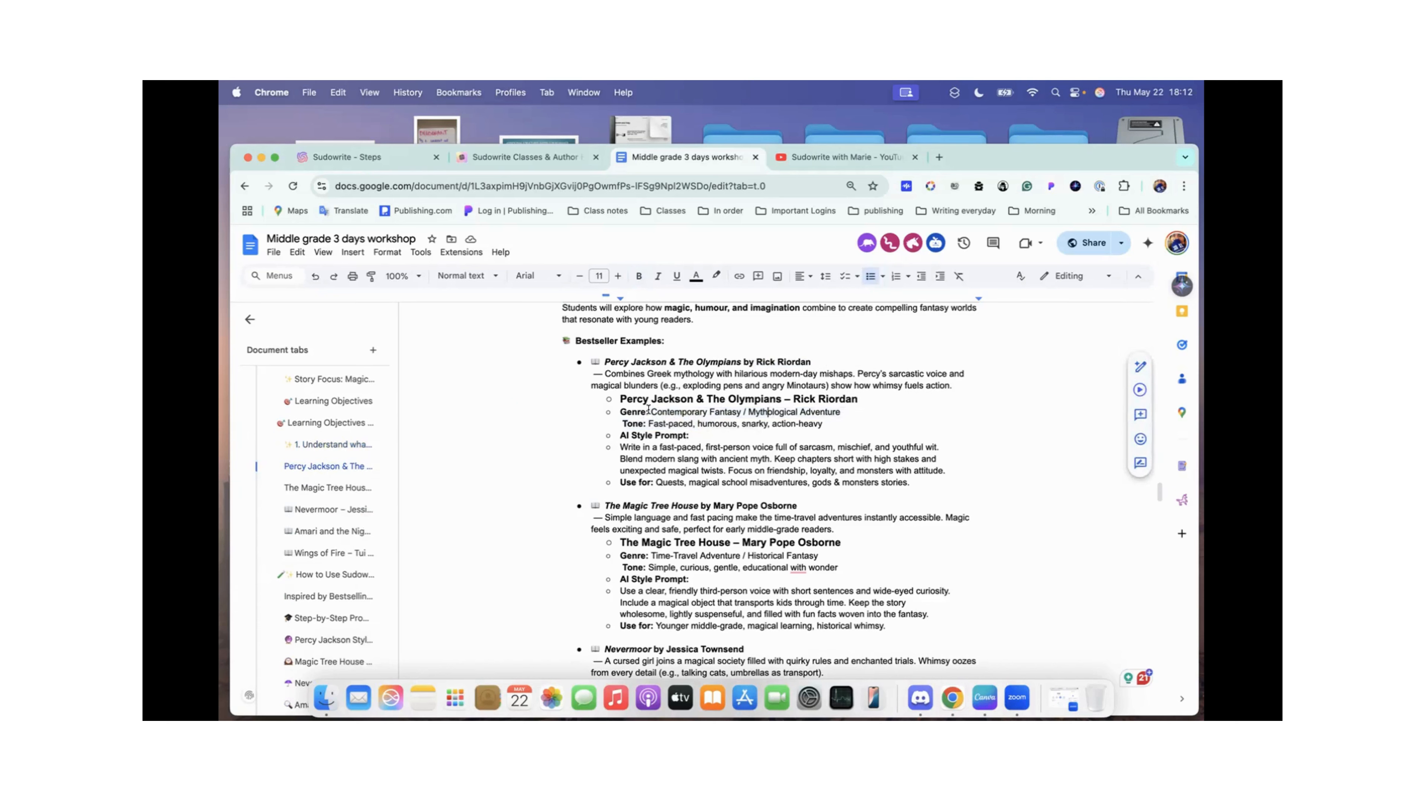
{"action": "left_click_drag", "start_coordinate": [651, 412], "coordinate": [848, 412]}
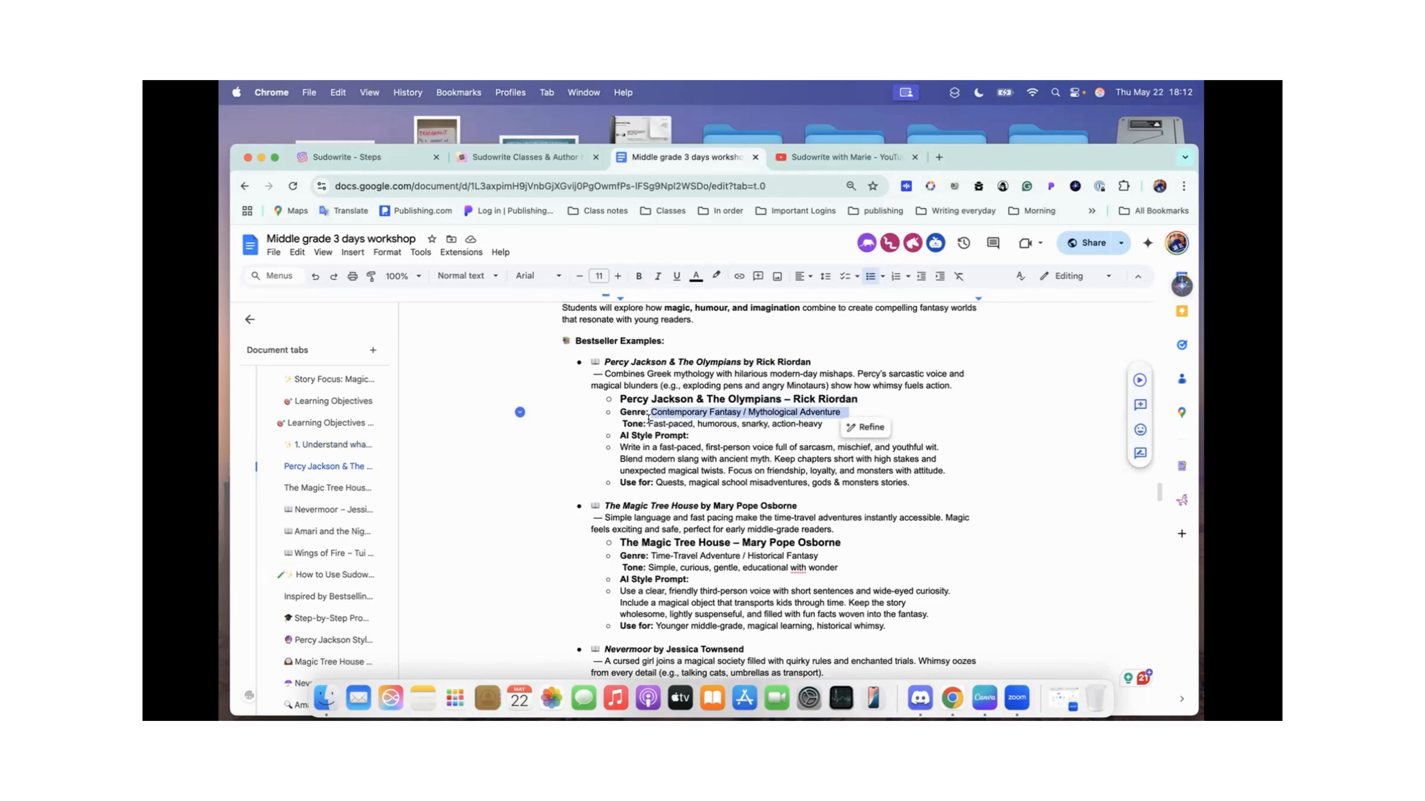
{"action": "left_click_drag", "start_coordinate": [648, 420], "coordinate": [829, 418]}
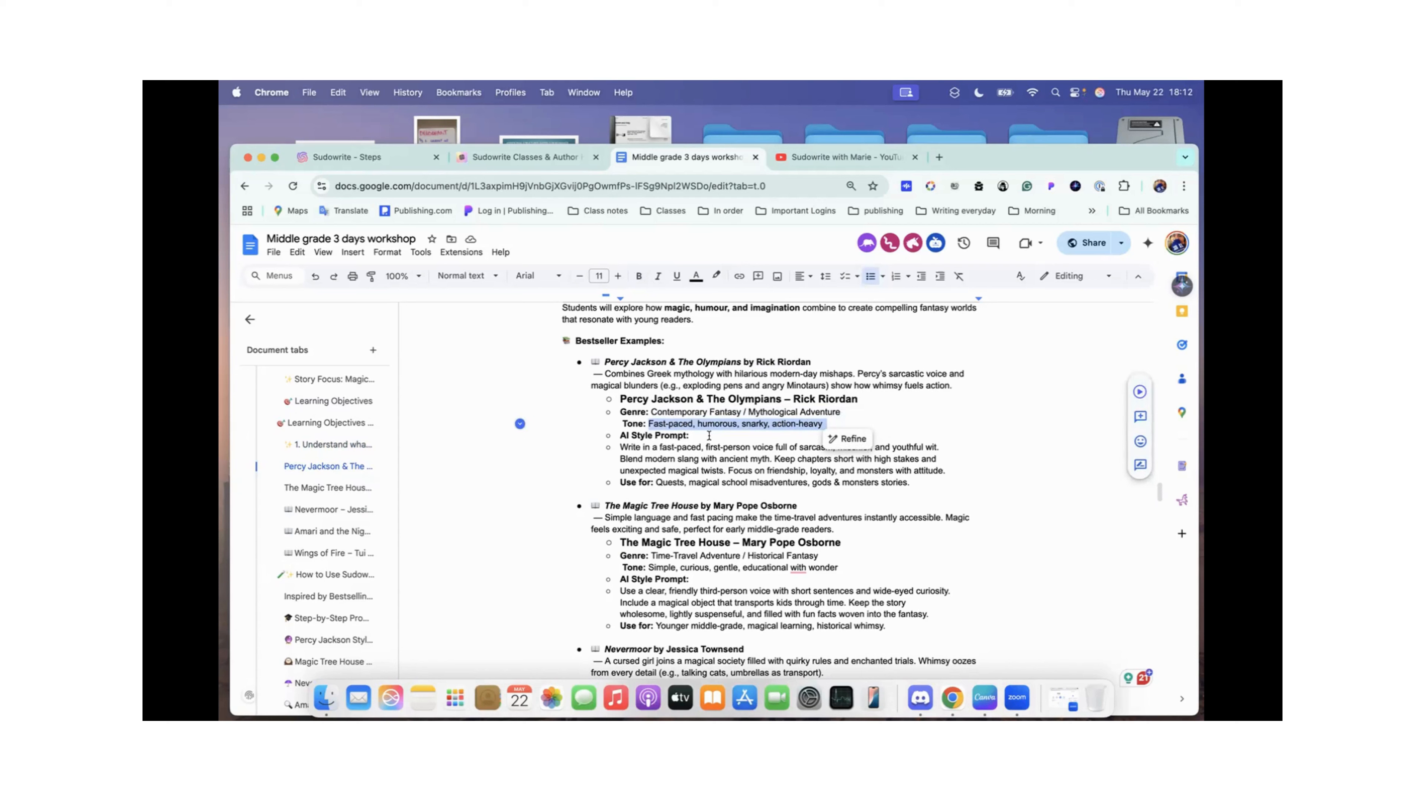
Step: Highlight the full AI Style Prompt paragraph of the Percy Jackson example
{"action": "left_click", "coordinate": [626, 449]}
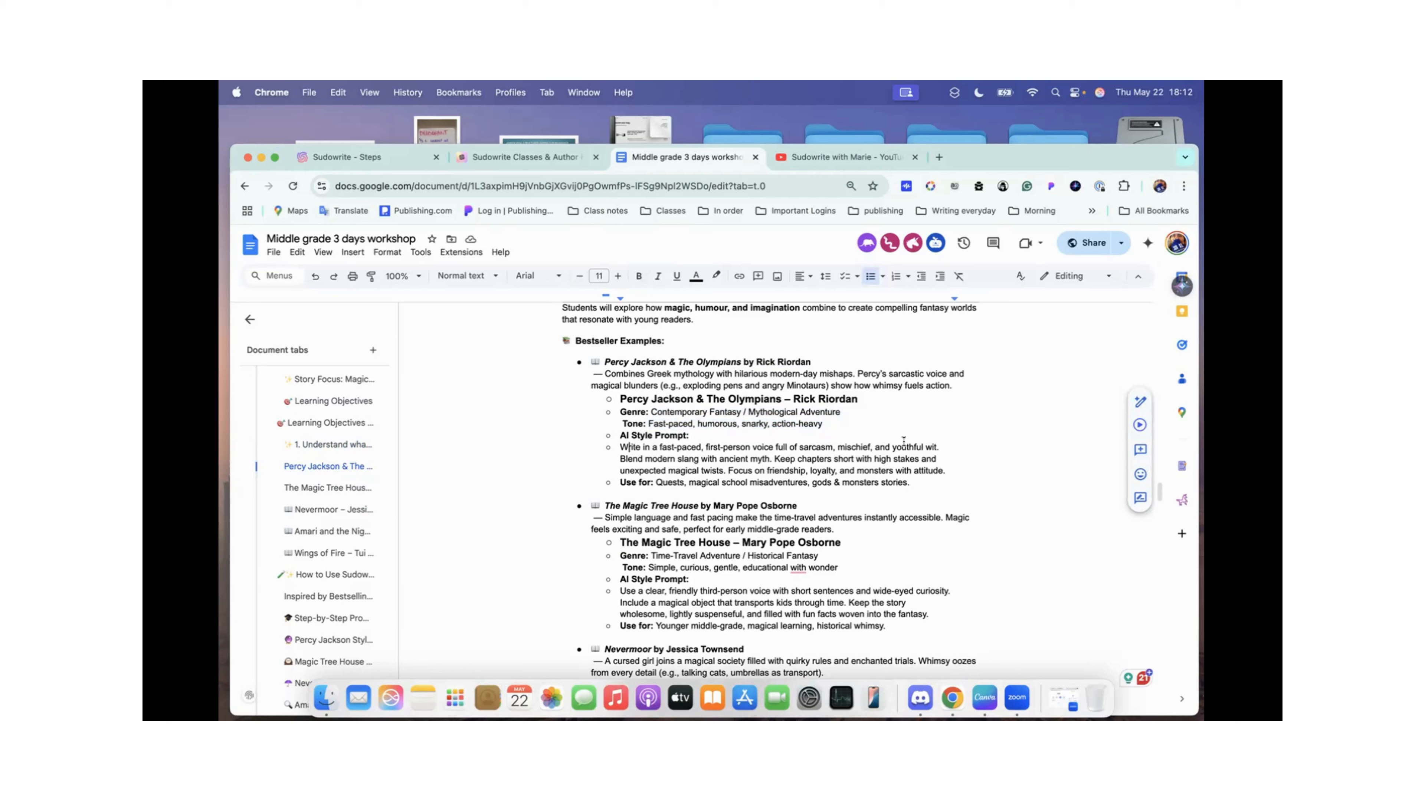
{"action": "left_click_drag", "start_coordinate": [617, 447], "coordinate": [838, 463]}
{"action": "left_click_drag", "start_coordinate": [934, 461], "coordinate": [957, 466]}
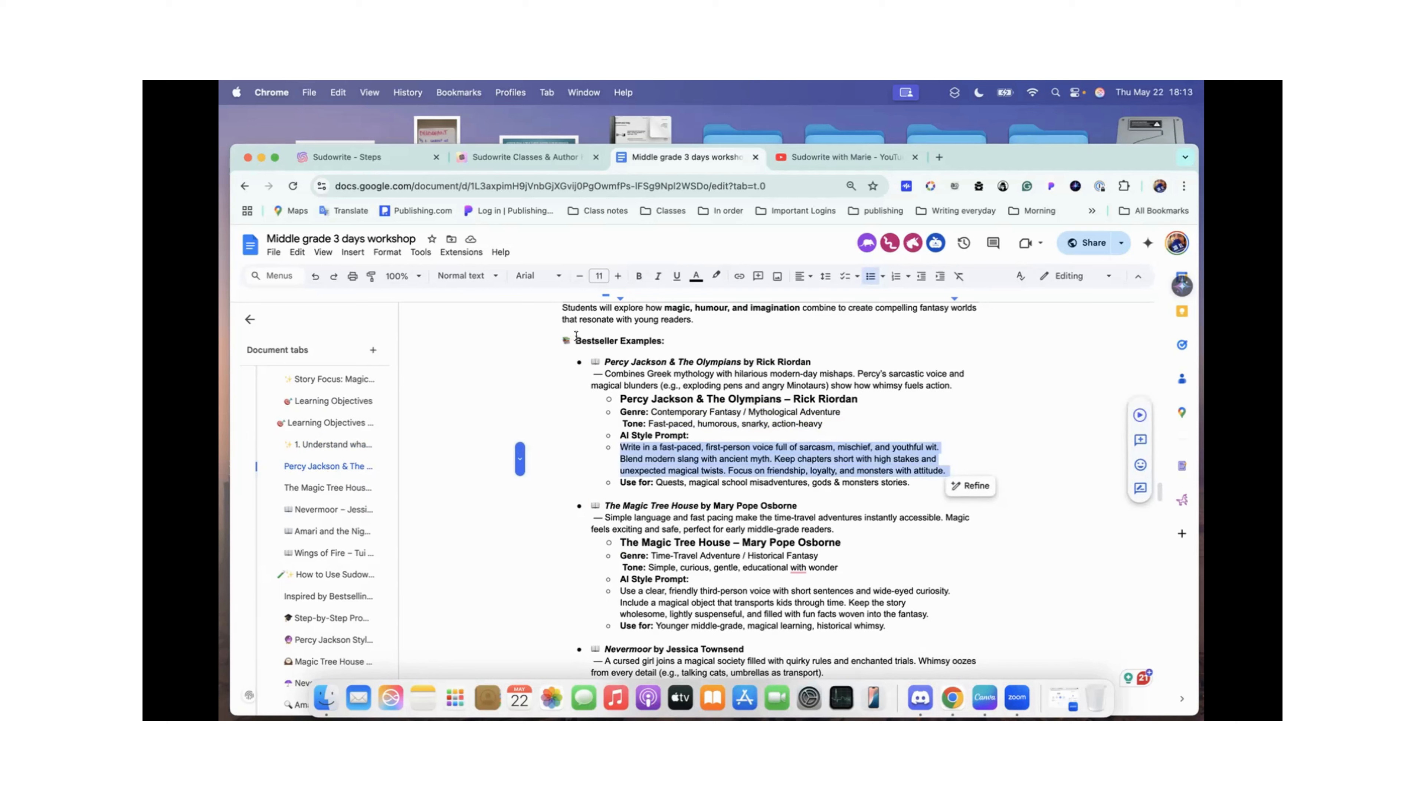
{"action": "scroll", "coordinate": [584, 328], "scroll_direction": "up", "scroll_amount": 1}
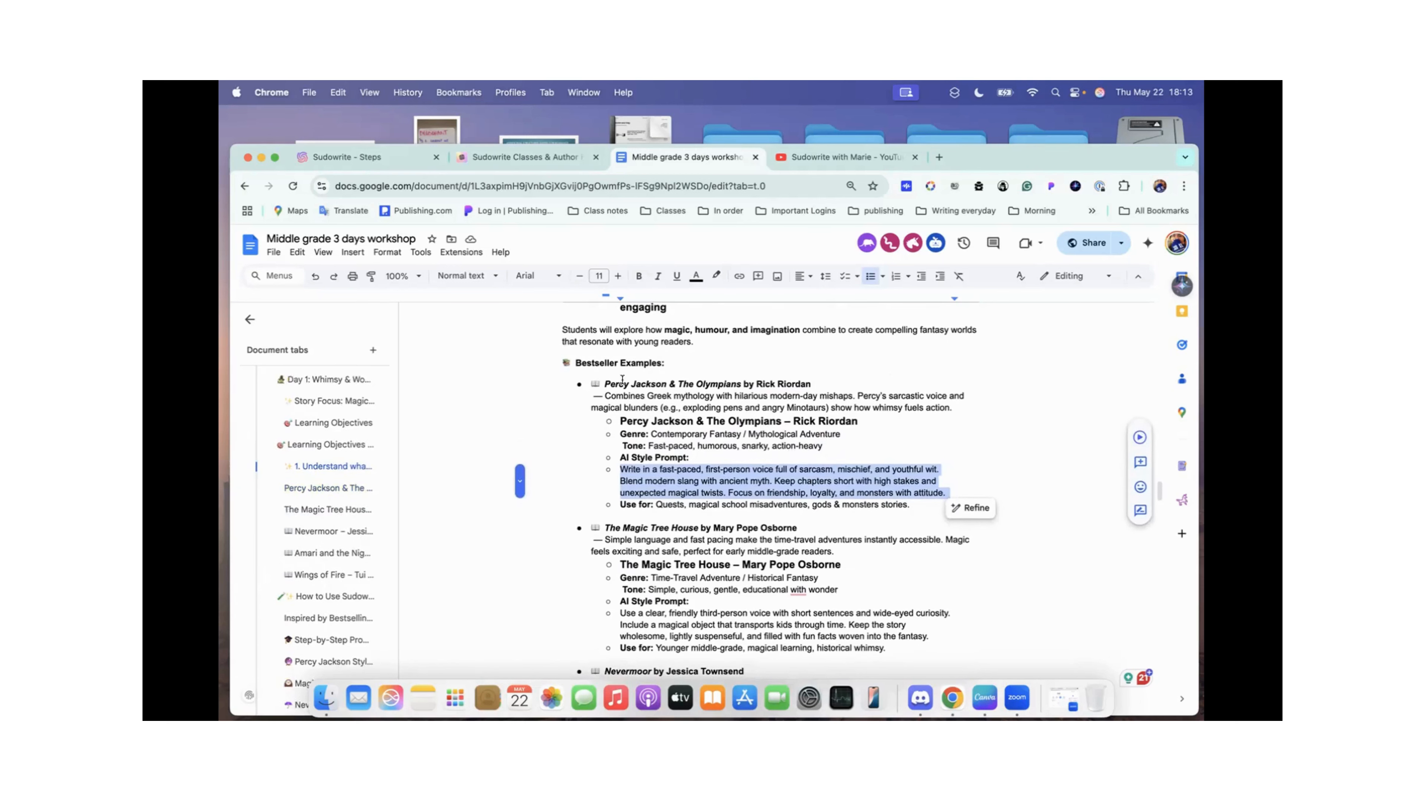
{"action": "scroll", "coordinate": [632, 413], "scroll_direction": "down", "scroll_amount": 2}
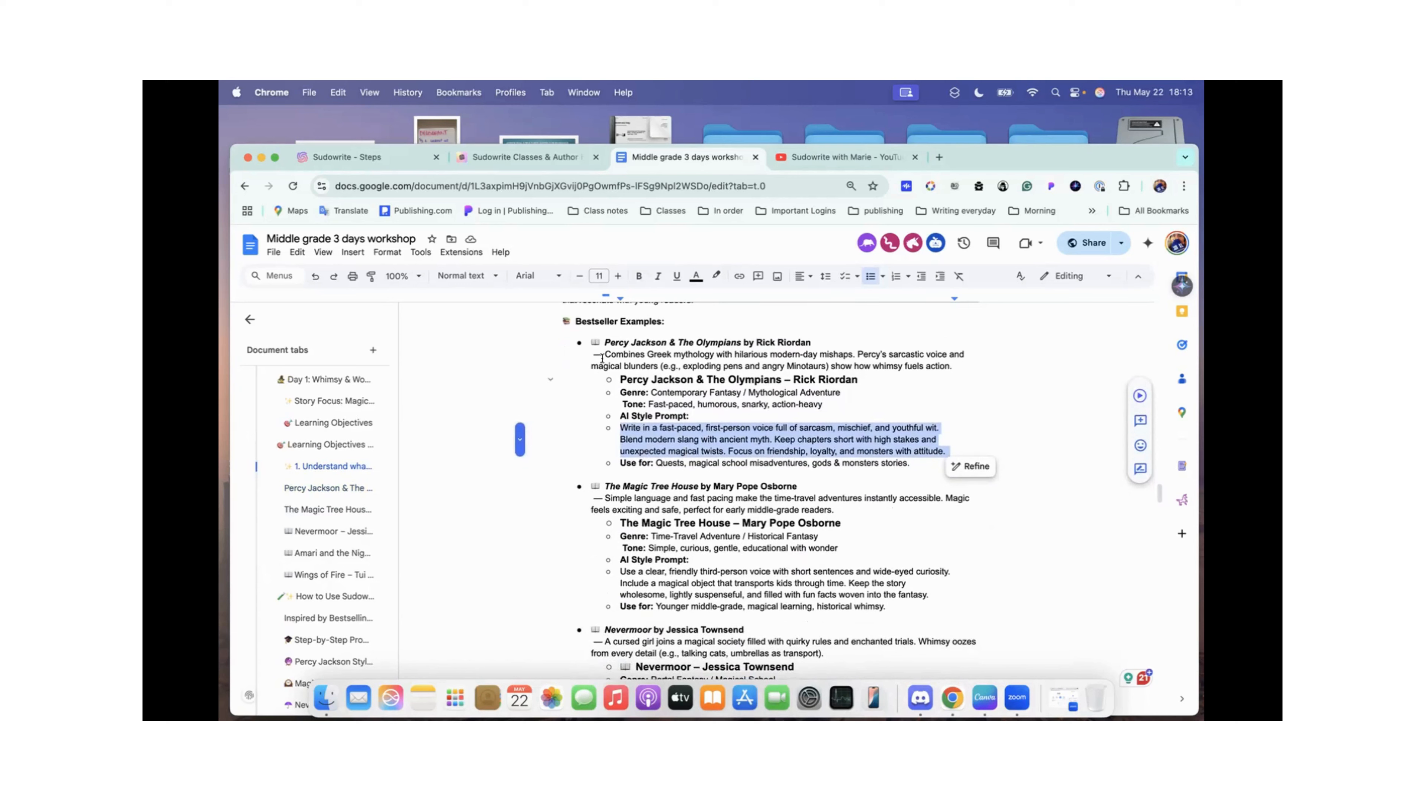
Step: Highlight the Percy Jackson entry from its title to the Use for line, clear the selection, and look over the following examples
{"action": "left_click_drag", "start_coordinate": [604, 342], "coordinate": [725, 458]}
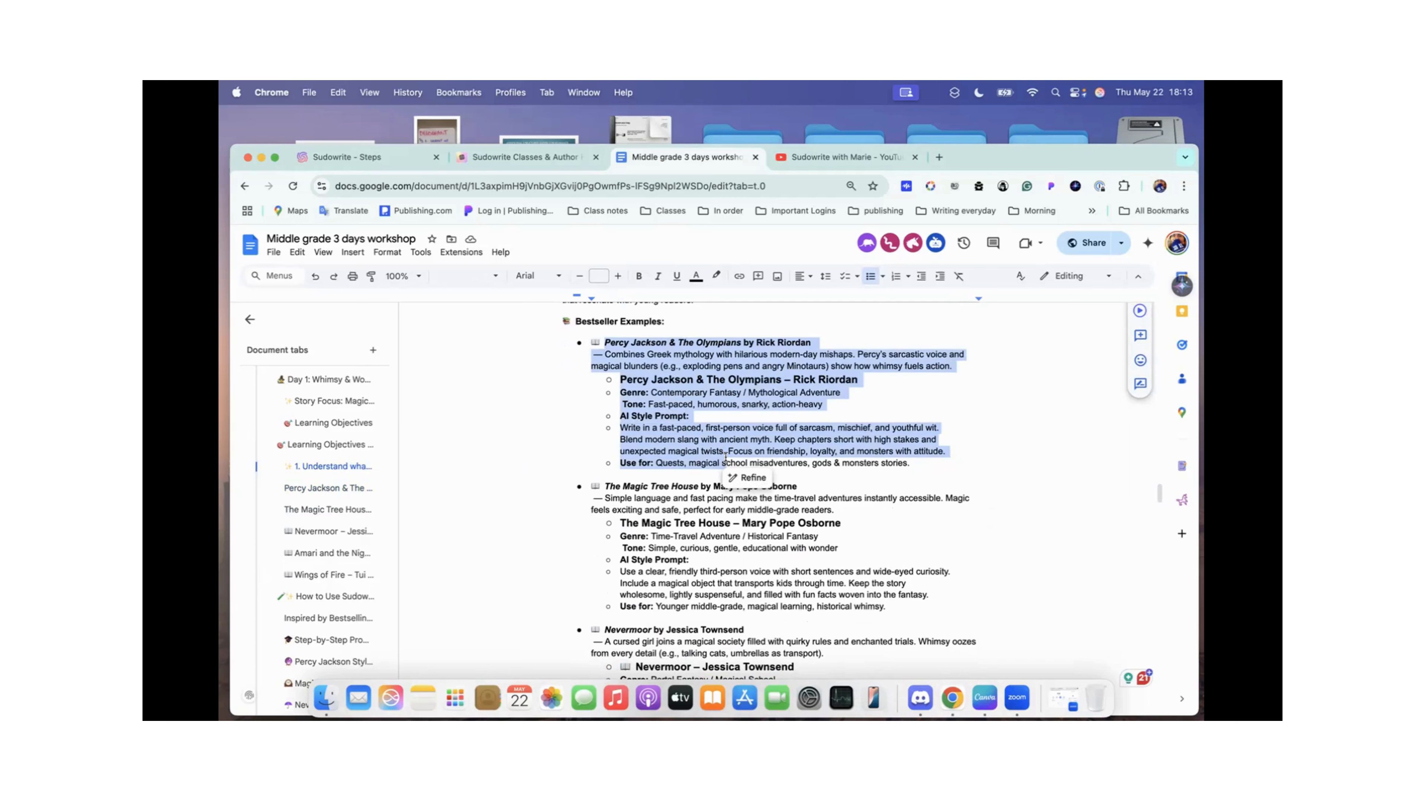
{"action": "left_click", "coordinate": [664, 393]}
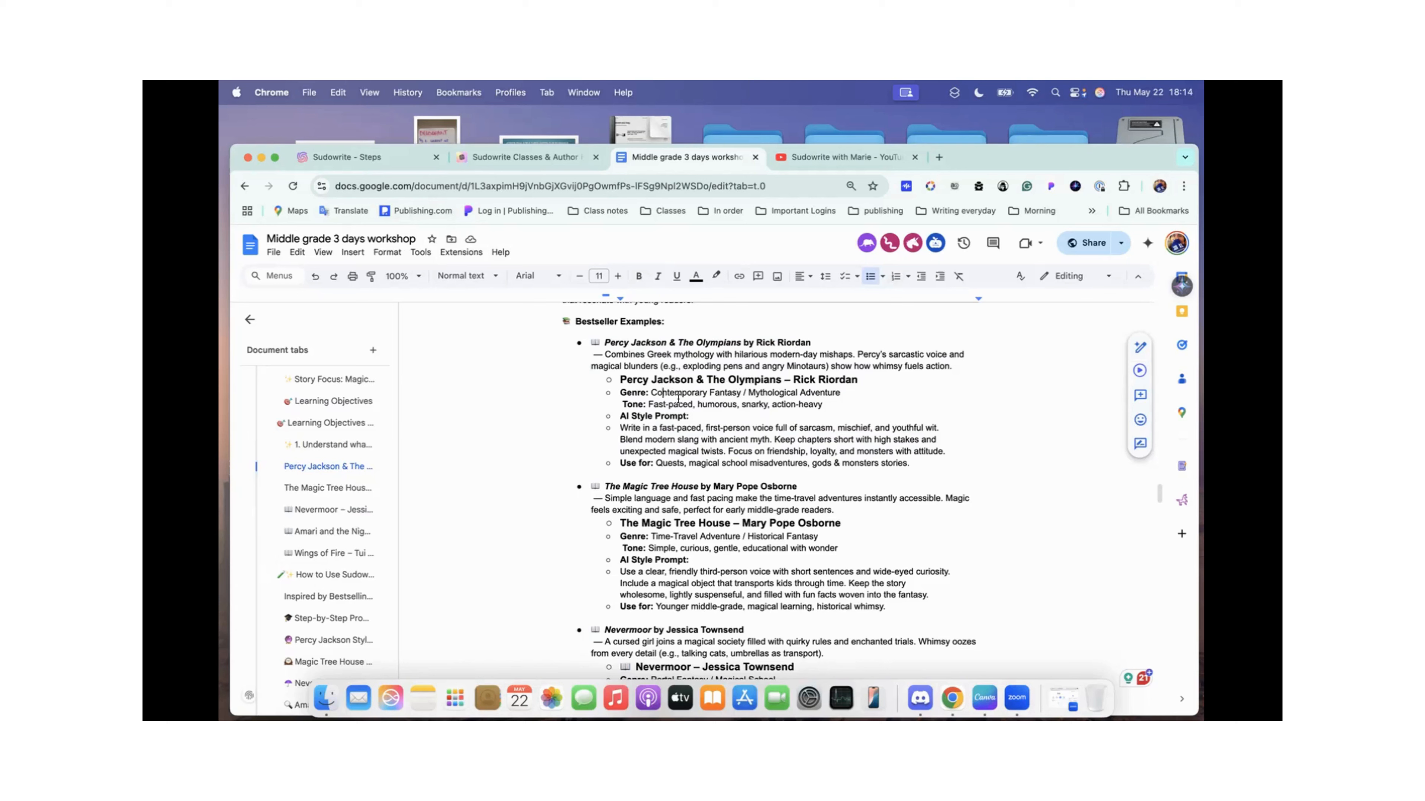
{"action": "scroll", "coordinate": [678, 399], "scroll_direction": "down", "scroll_amount": 2}
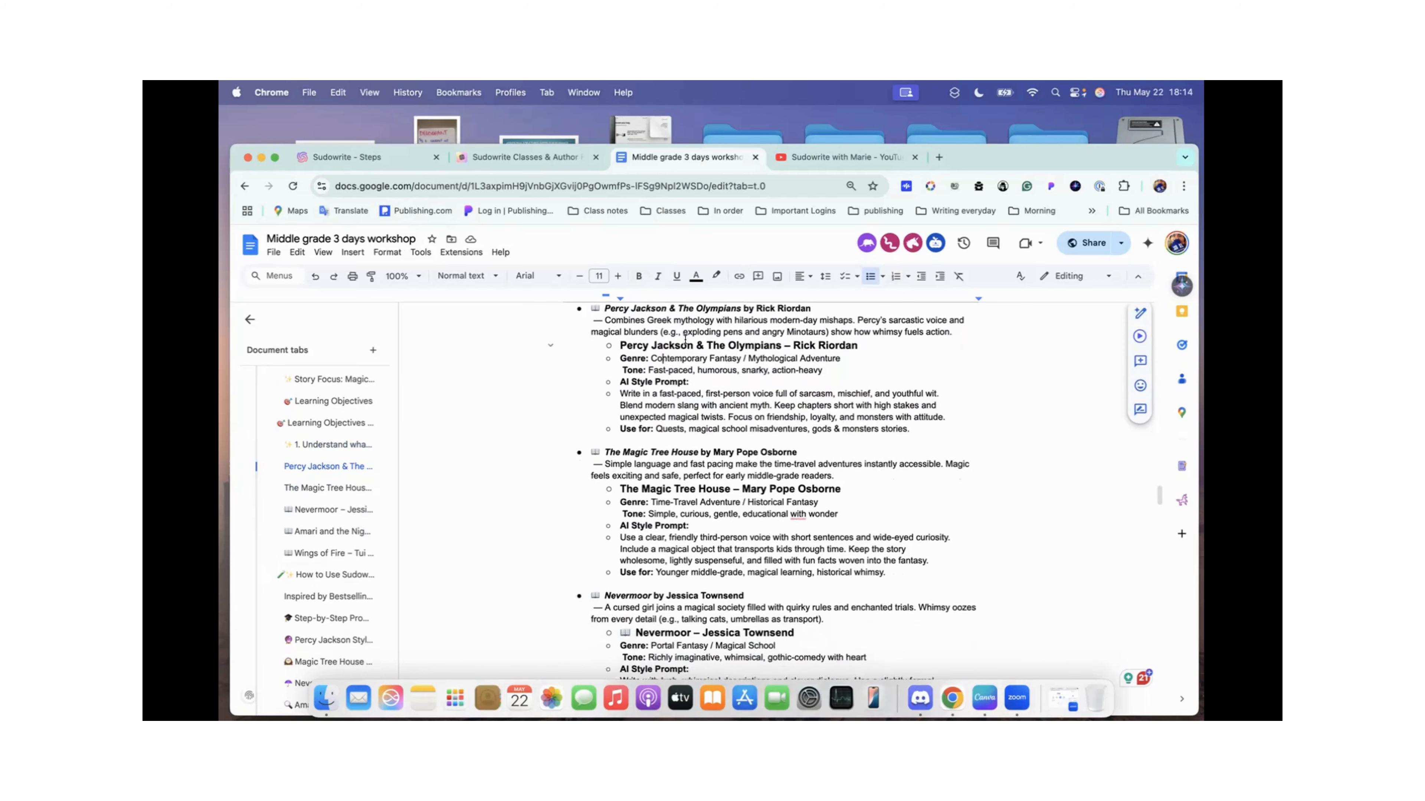
{"action": "scroll", "coordinate": [669, 368], "scroll_direction": "up", "scroll_amount": 1}
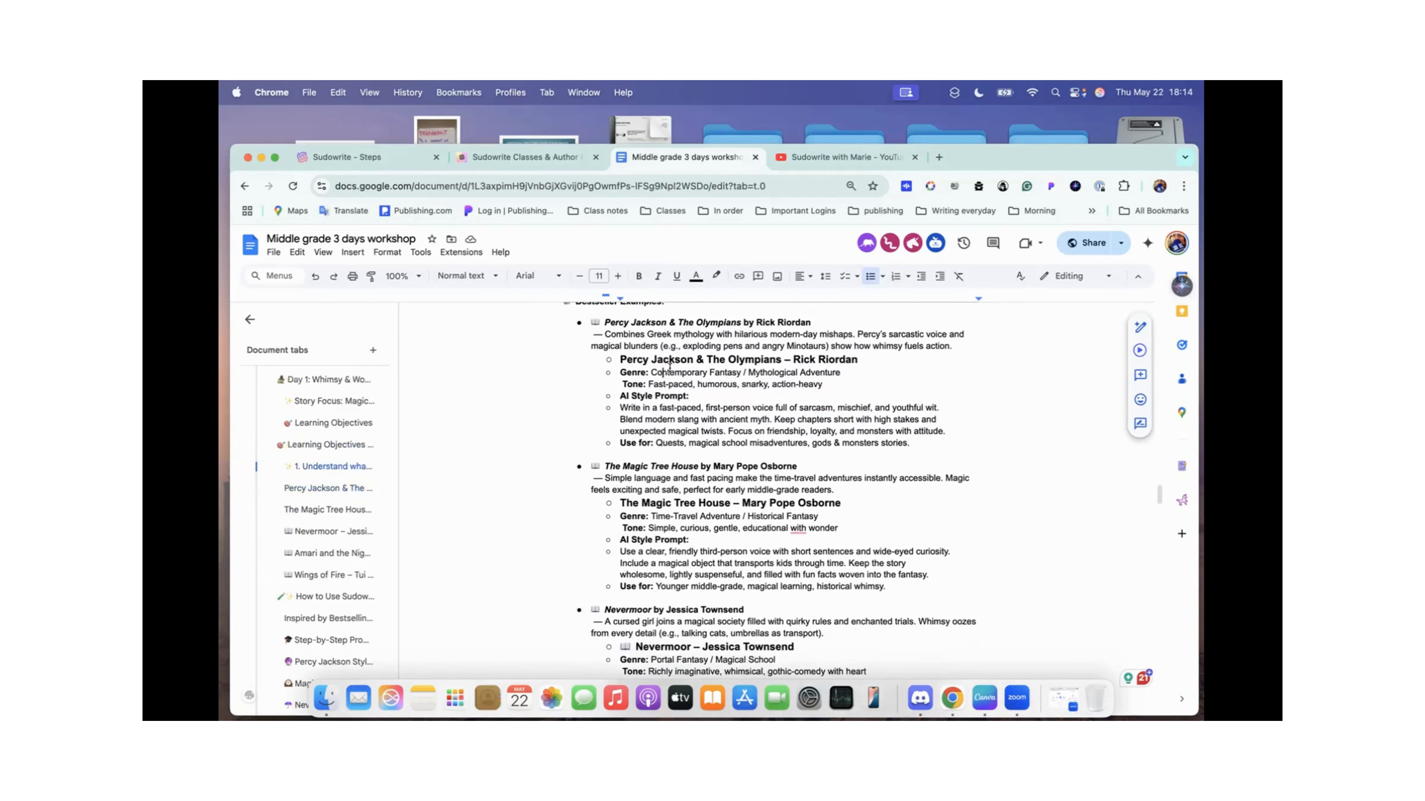
{"action": "scroll", "coordinate": [656, 345], "scroll_direction": "down", "scroll_amount": 10}
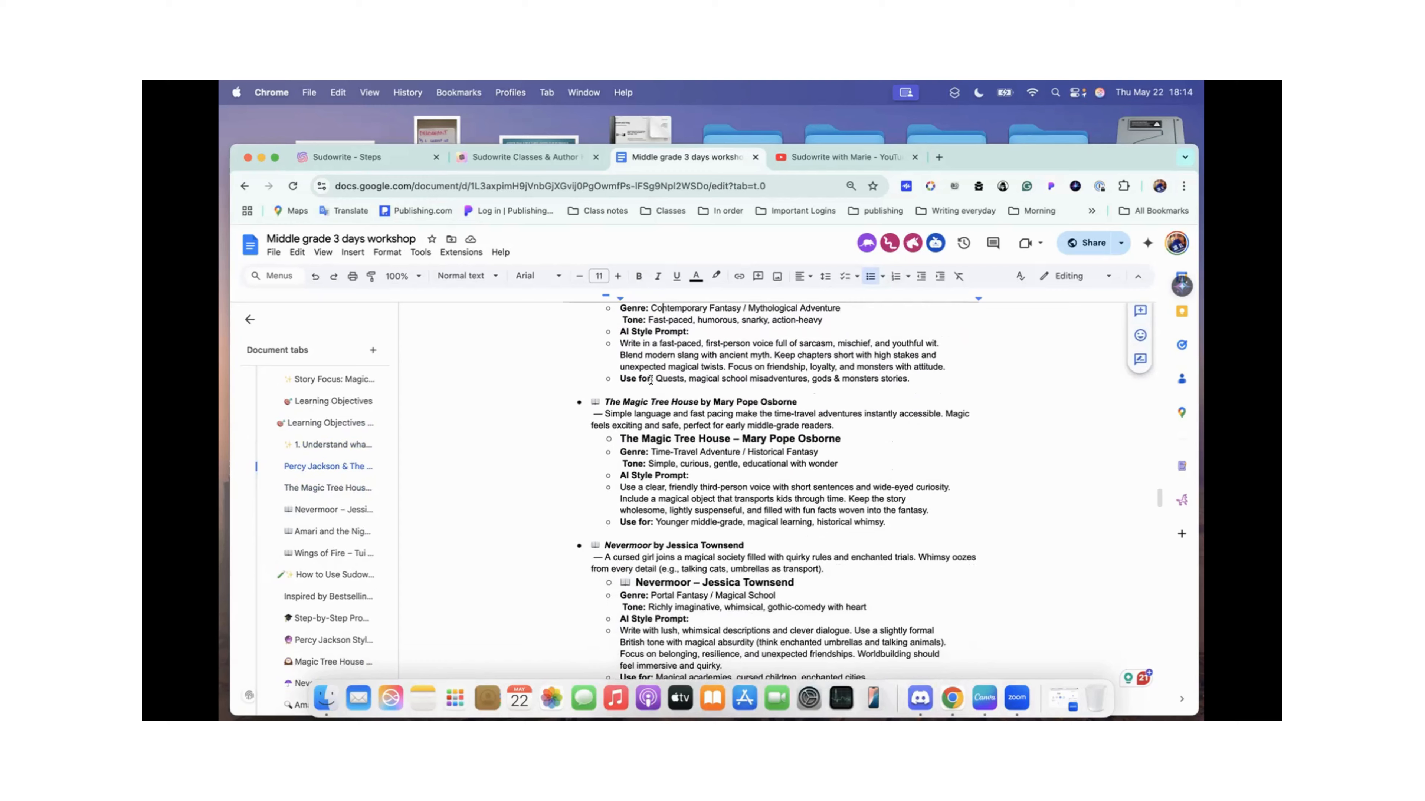
Step: Highlight the Nevermoor example from its description to its Use for line, and the Amari and the Night Brothers example from title to AI Style Prompt
{"action": "scroll", "coordinate": [650, 380], "scroll_direction": "up", "scroll_amount": 10}
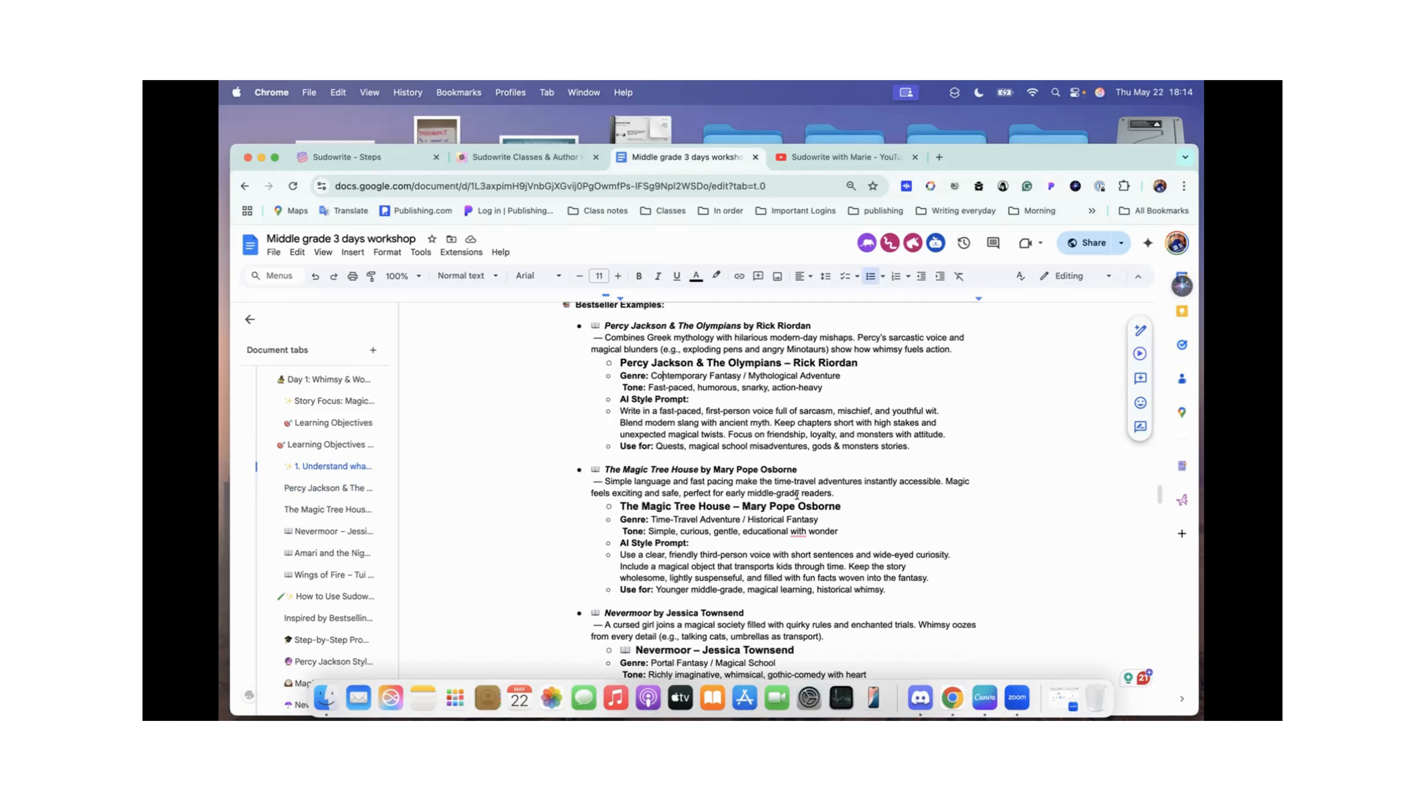
{"action": "scroll", "coordinate": [797, 494], "scroll_direction": "down", "scroll_amount": 3}
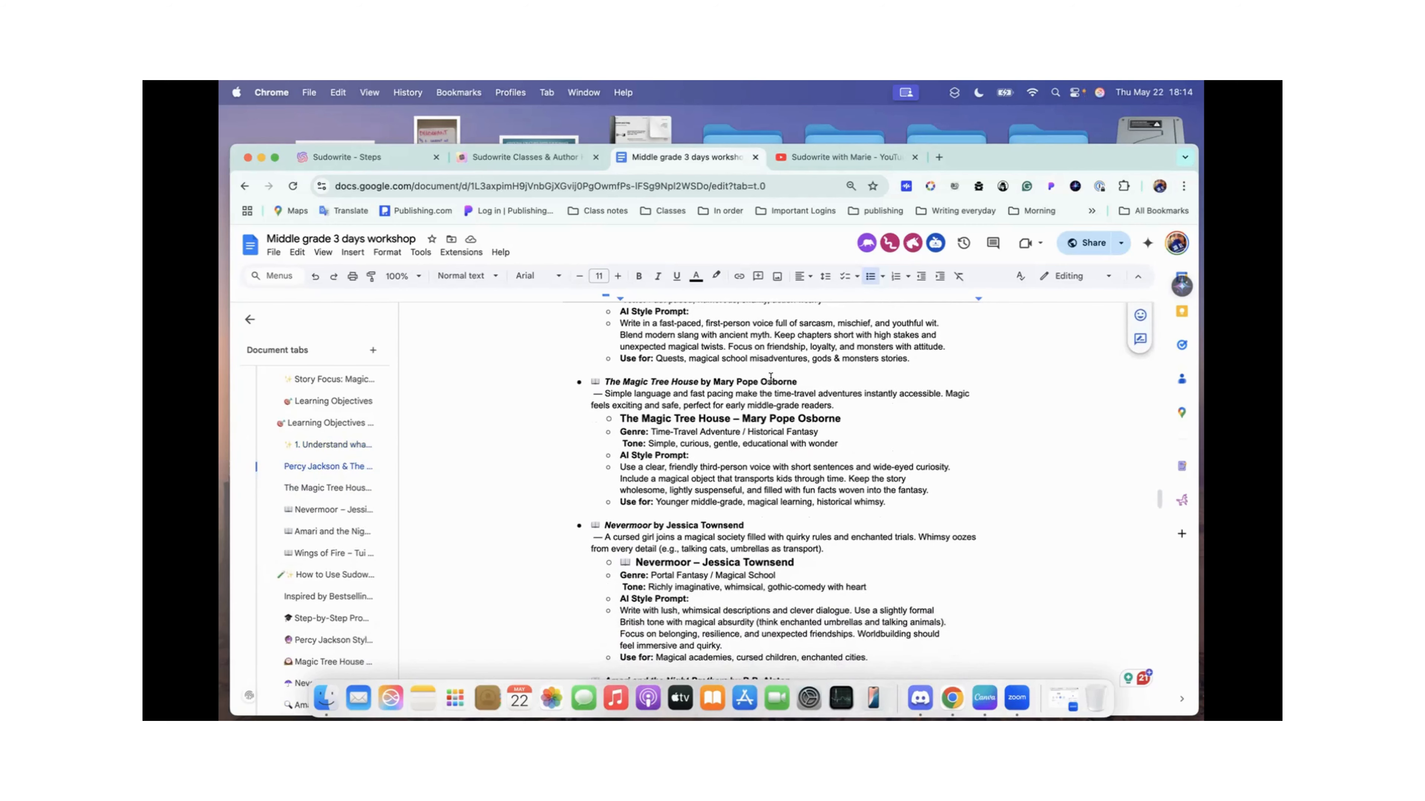
{"action": "scroll", "coordinate": [738, 462], "scroll_direction": "down", "scroll_amount": 3}
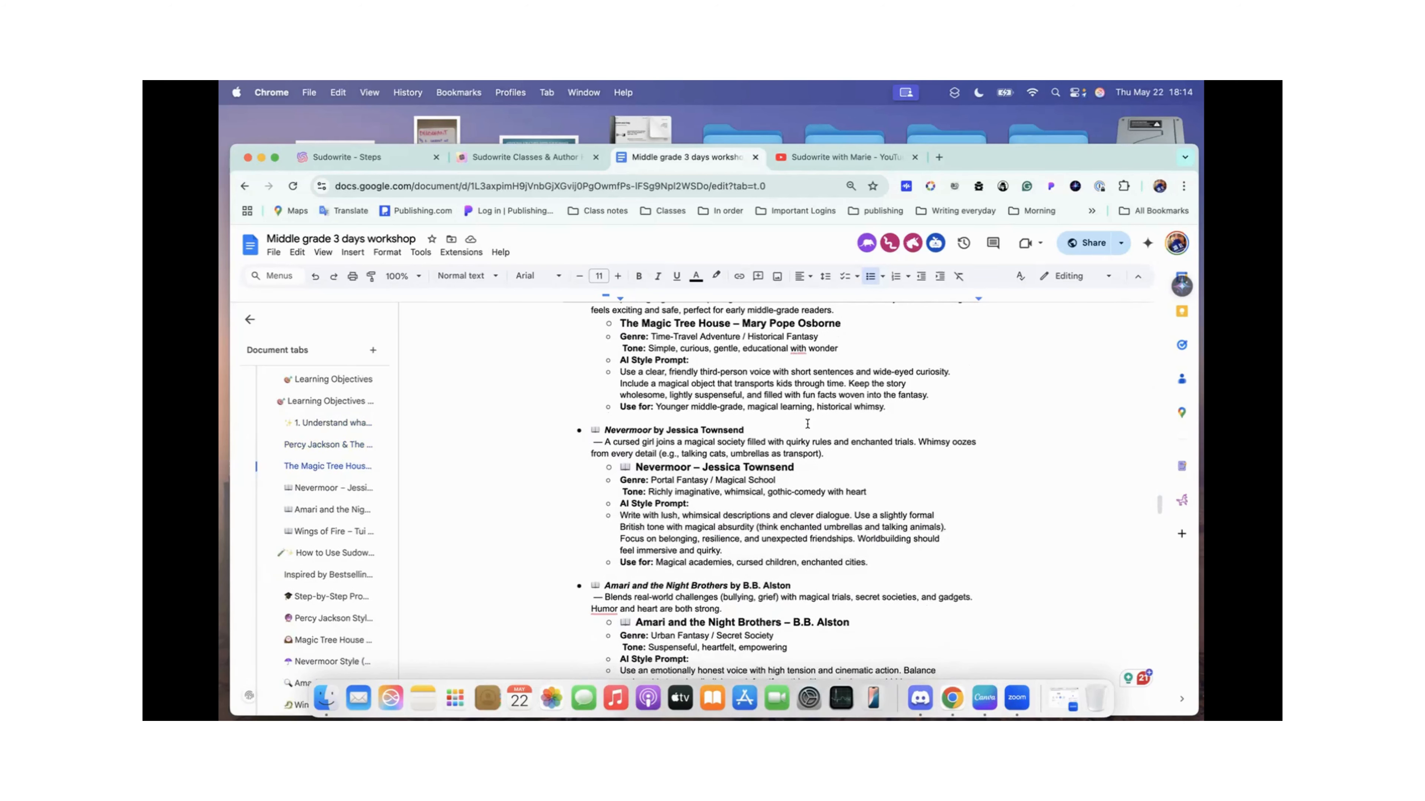
{"action": "left_click_drag", "start_coordinate": [571, 444], "coordinate": [869, 564]}
{"action": "scroll", "coordinate": [869, 562], "scroll_direction": "down", "scroll_amount": 4}
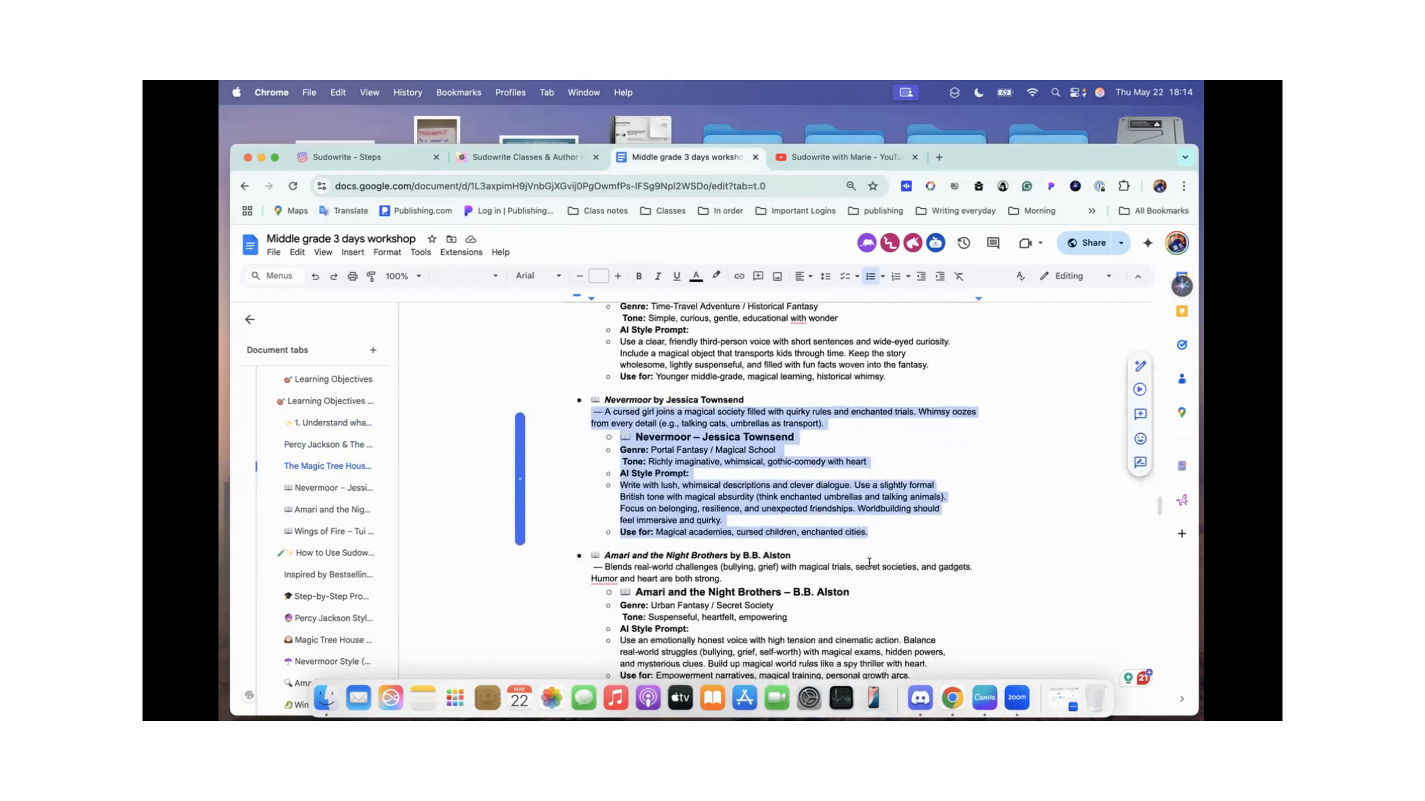
{"action": "left_click_drag", "start_coordinate": [583, 457], "coordinate": [966, 569]}
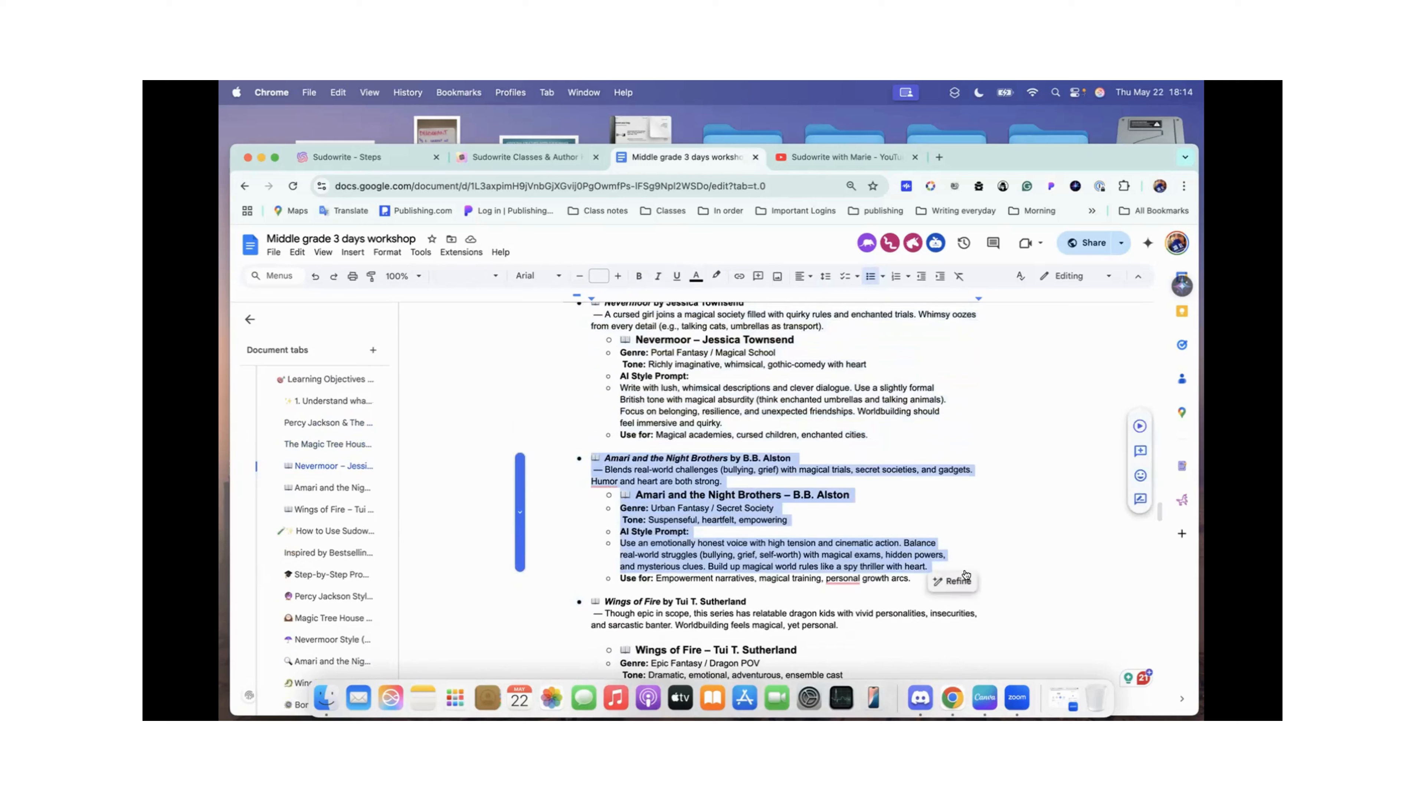
Step: Look over the Wings of Fire example and the earlier bestseller examples, and clear the selection in the Amari and the Night Brothers example
{"action": "scroll", "coordinate": [759, 526], "scroll_direction": "down", "scroll_amount": 7}
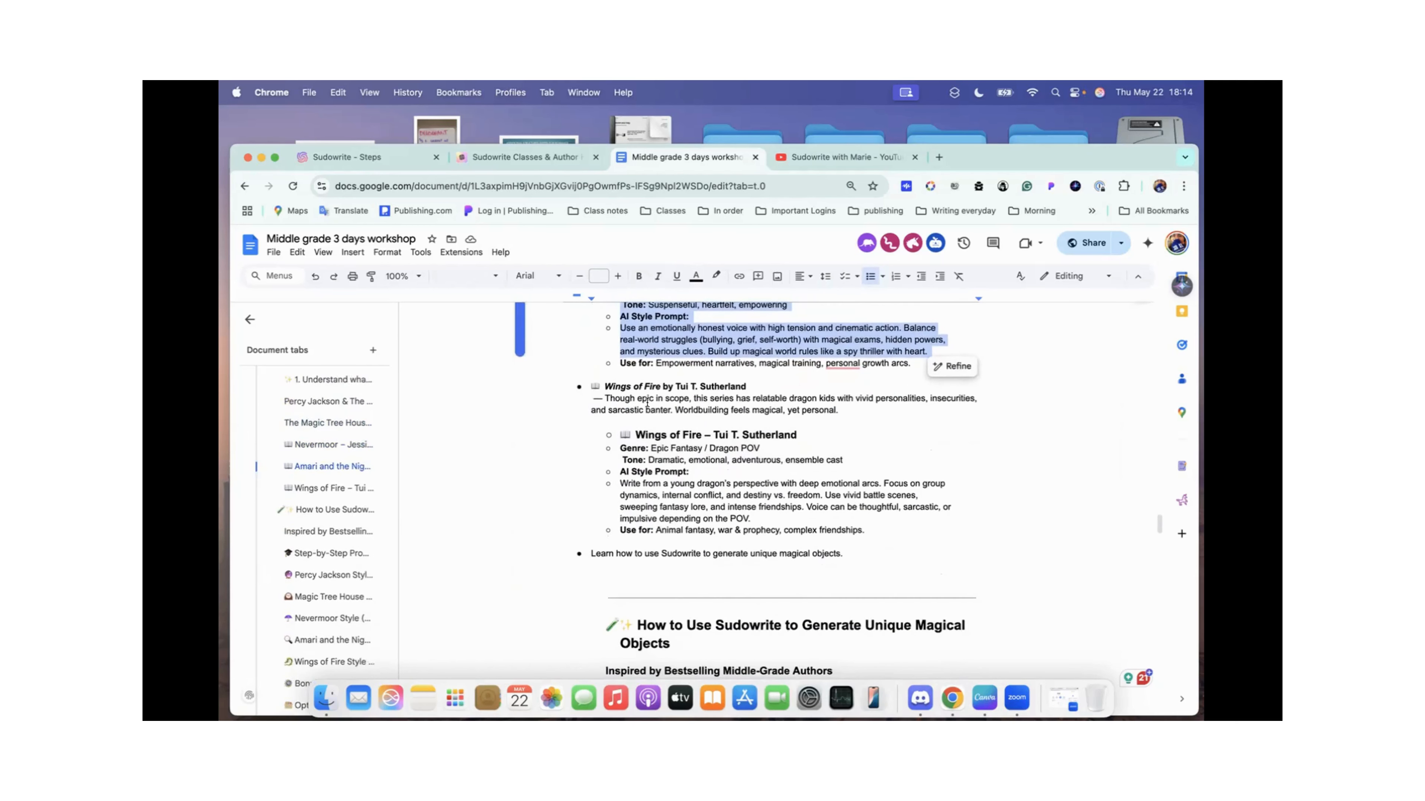
{"action": "scroll", "coordinate": [649, 395], "scroll_direction": "down", "scroll_amount": 1}
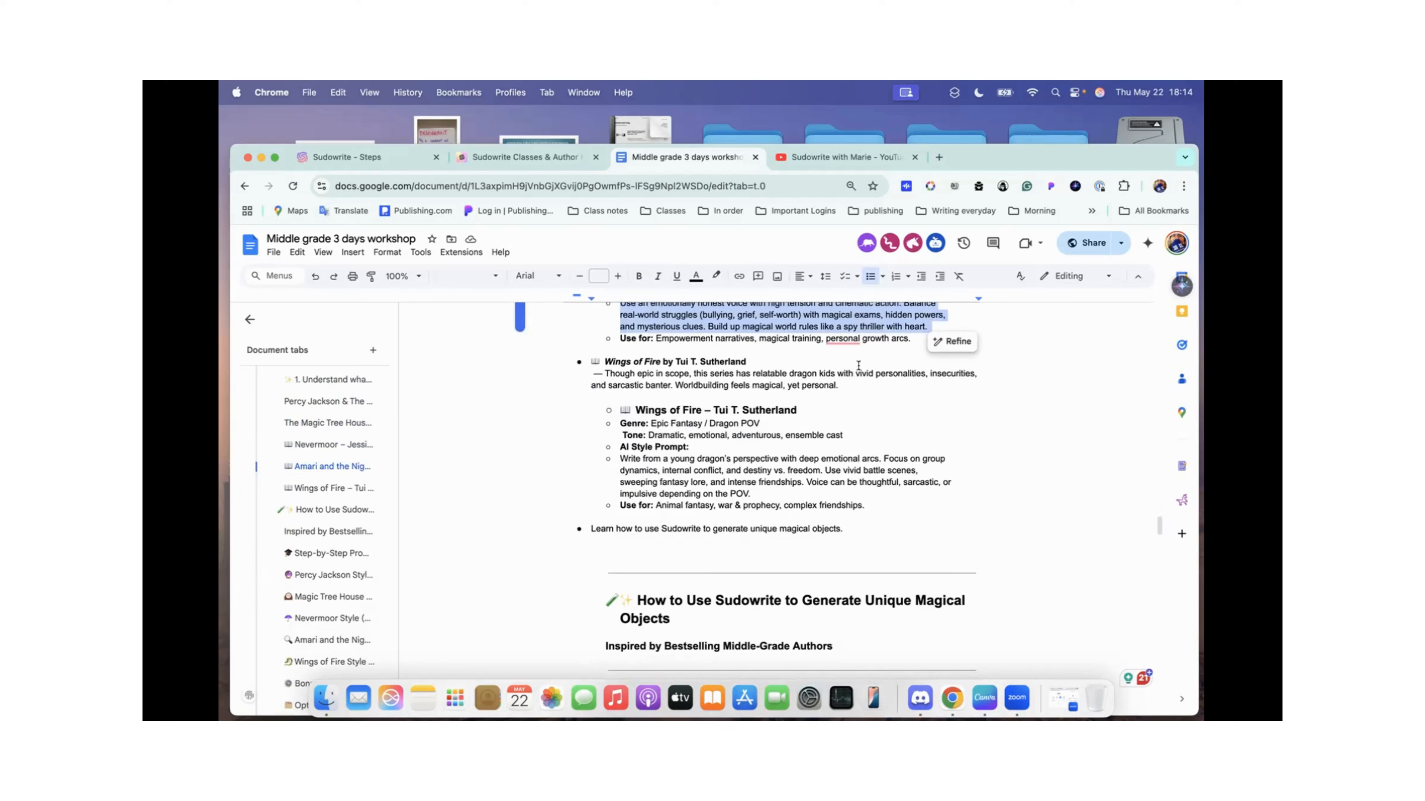
{"action": "scroll", "coordinate": [740, 441], "scroll_direction": "down", "scroll_amount": 1}
{"action": "scroll", "coordinate": [741, 441], "scroll_direction": "up", "scroll_amount": 6}
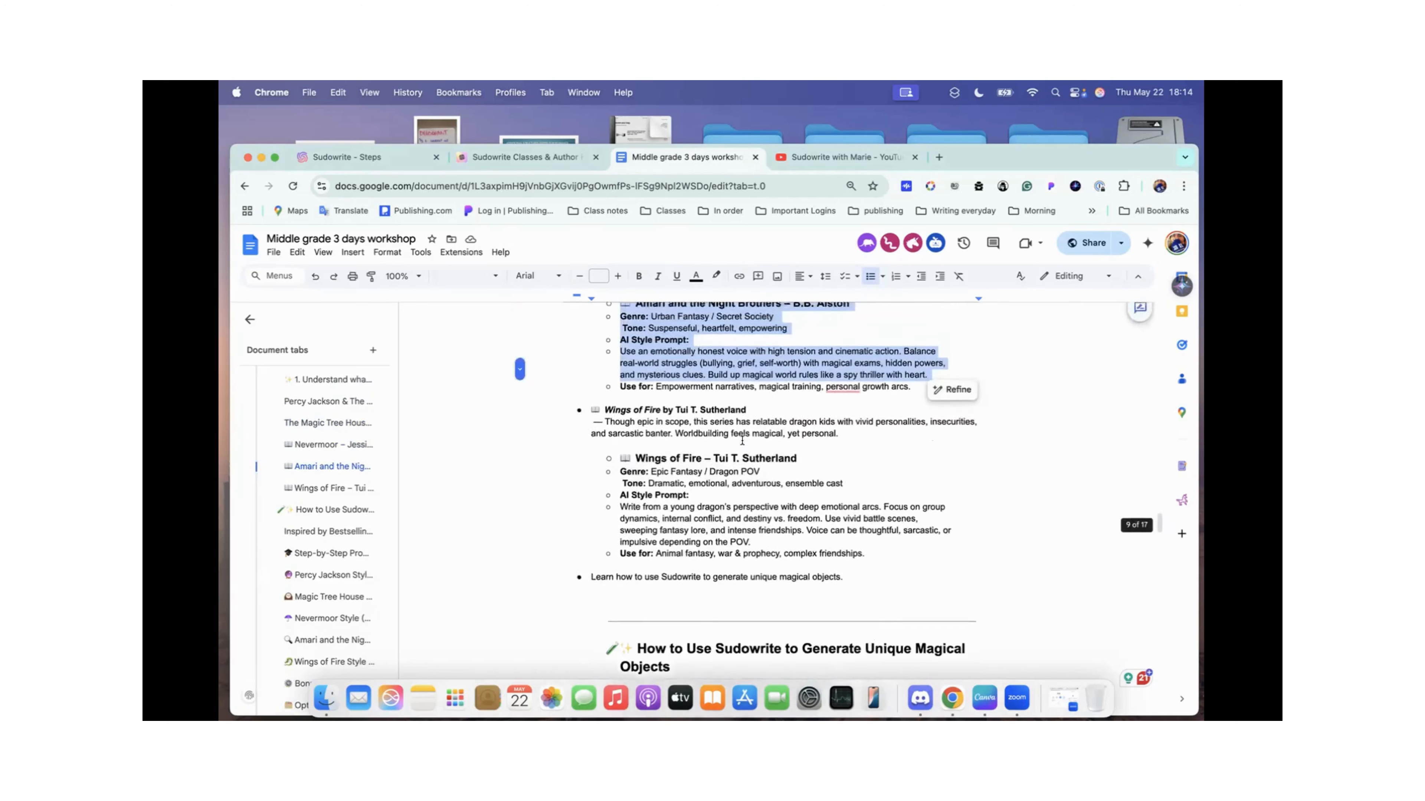
{"action": "scroll", "coordinate": [742, 442], "scroll_direction": "up", "scroll_amount": 2}
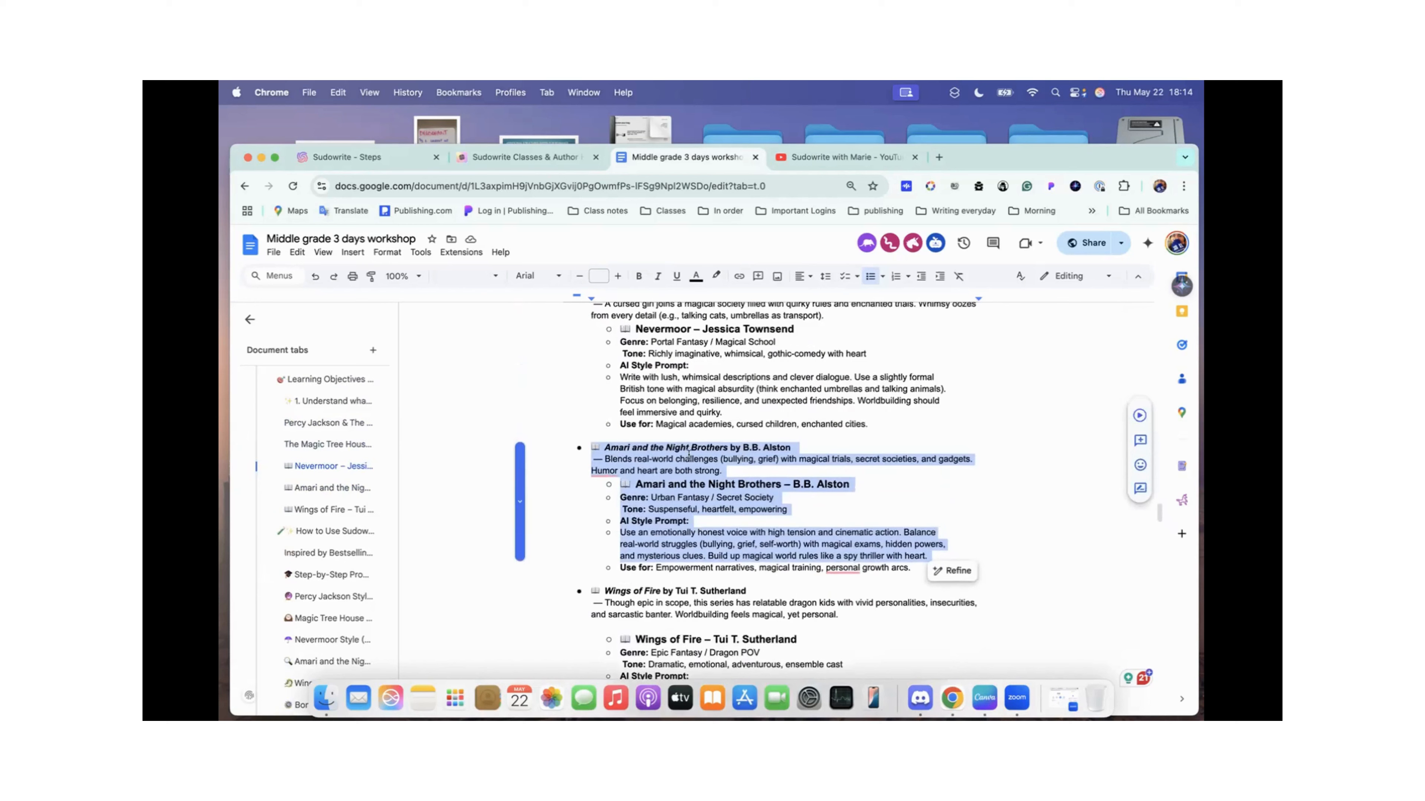
{"action": "scroll", "coordinate": [705, 447], "scroll_direction": "up", "scroll_amount": 10}
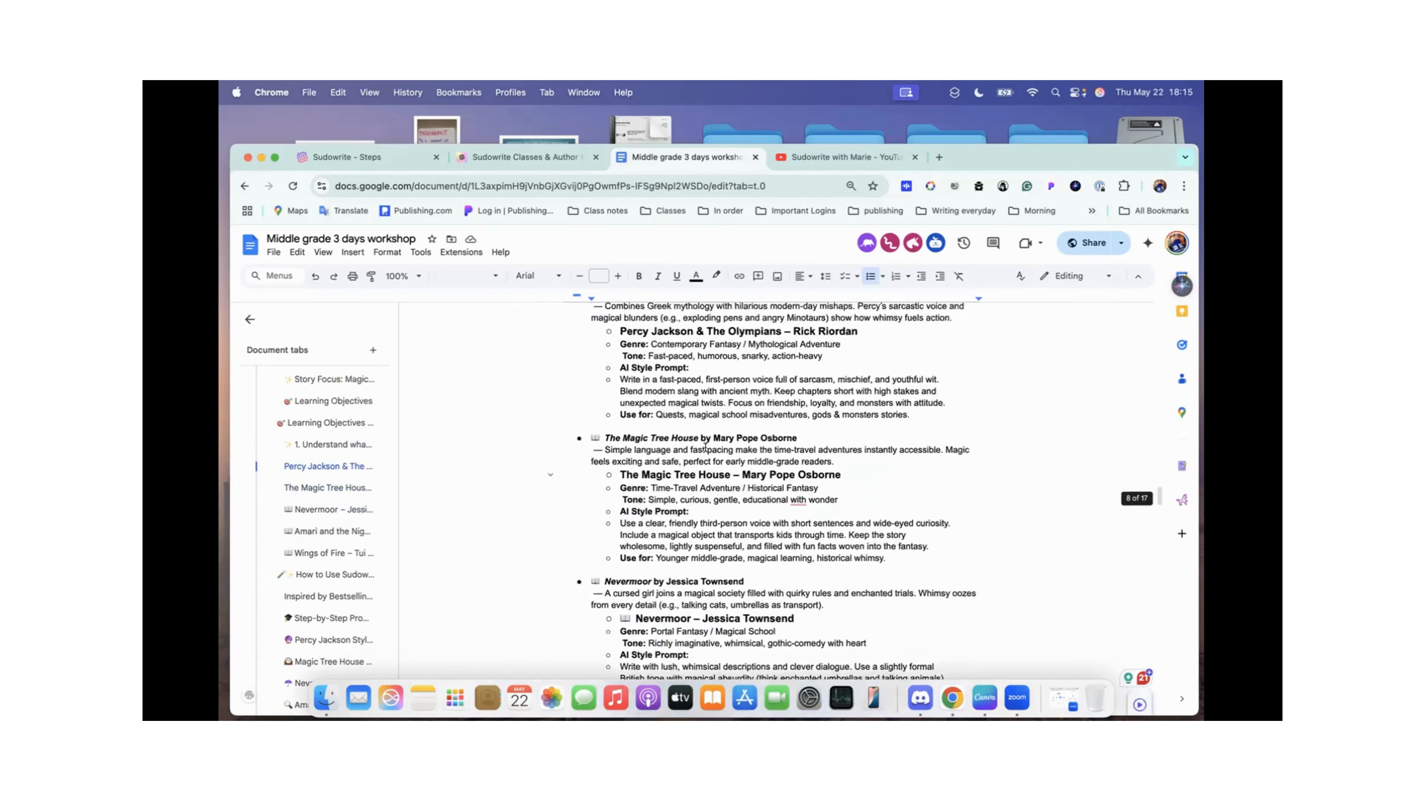
{"action": "scroll", "coordinate": [673, 369], "scroll_direction": "down", "scroll_amount": 4}
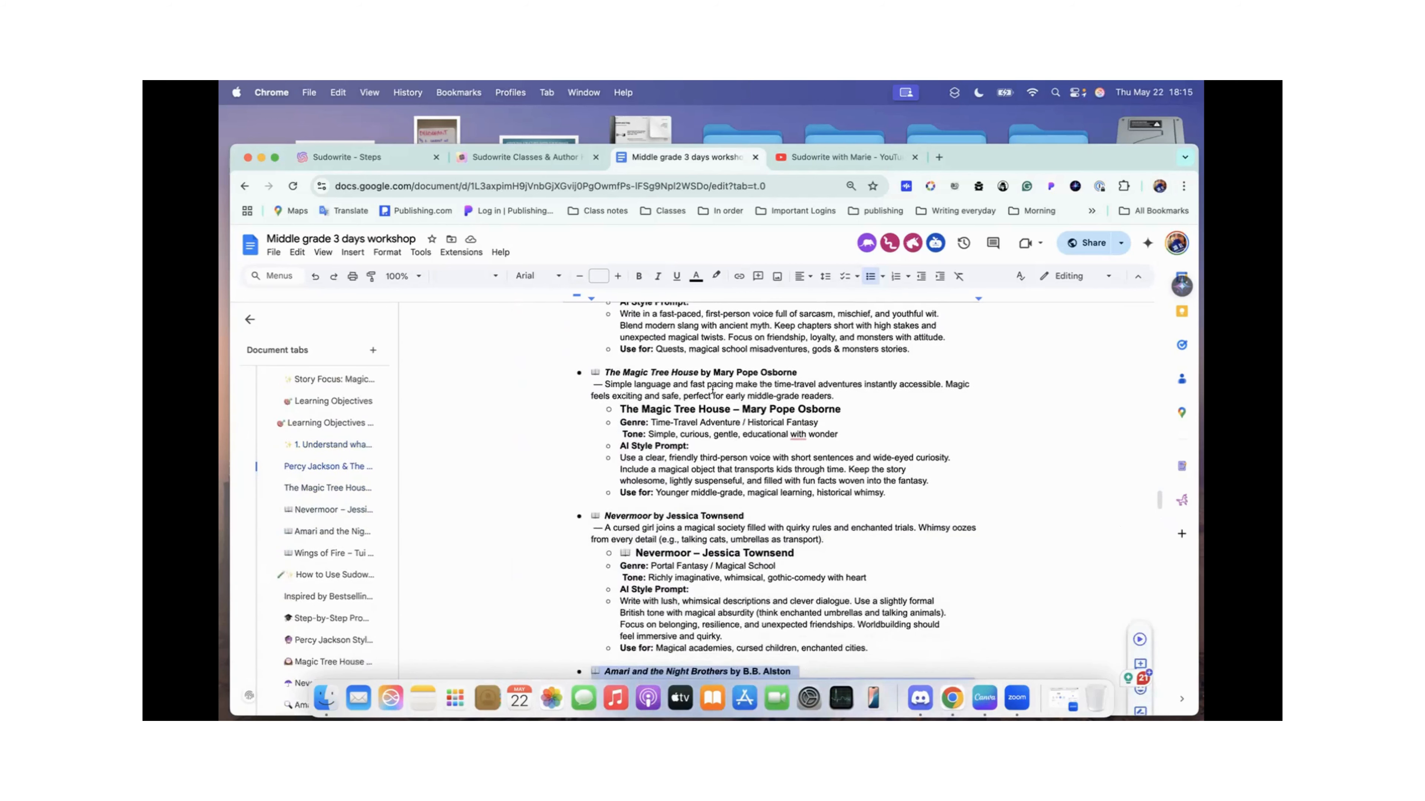
{"action": "scroll", "coordinate": [625, 407], "scroll_direction": "down", "scroll_amount": 2}
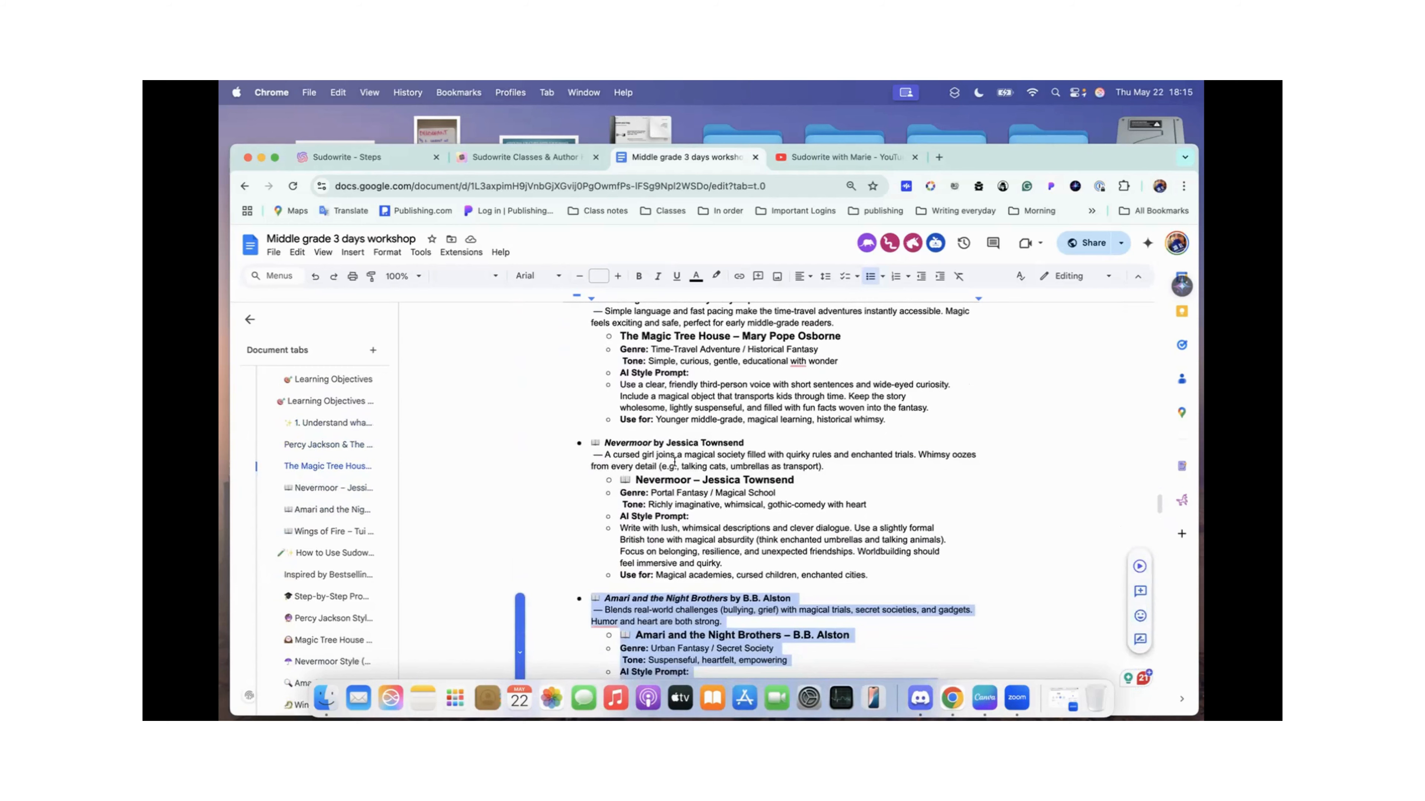
{"action": "scroll", "coordinate": [673, 460], "scroll_direction": "down", "scroll_amount": 2}
{"action": "scroll", "coordinate": [674, 462], "scroll_direction": "down", "scroll_amount": 2}
{"action": "left_click", "coordinate": [665, 487]}
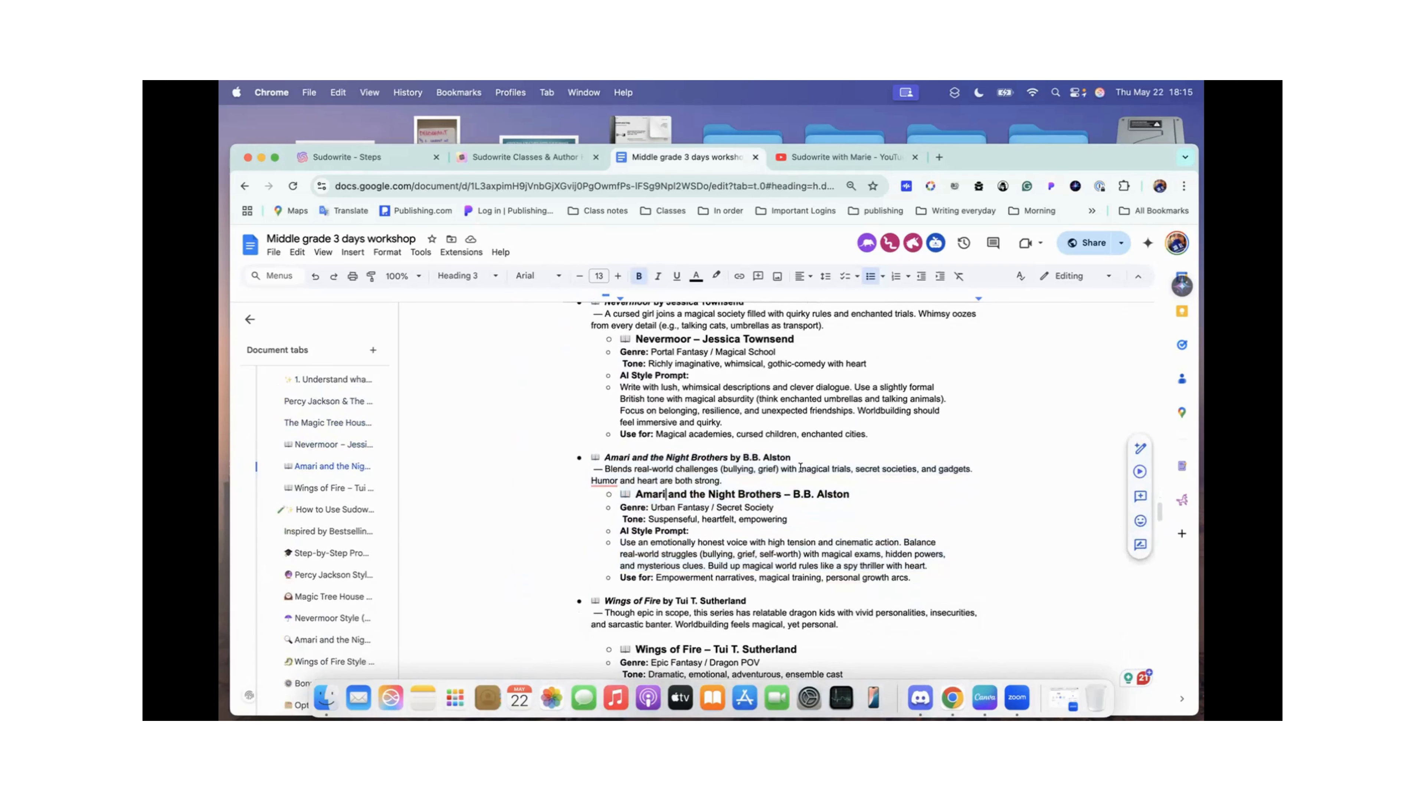
Step: Review the bestseller examples from Wings of Fire back to the Day 1: Whimsy & Wonder learning objectives
{"action": "scroll", "coordinate": [799, 467], "scroll_direction": "down", "scroll_amount": 5}
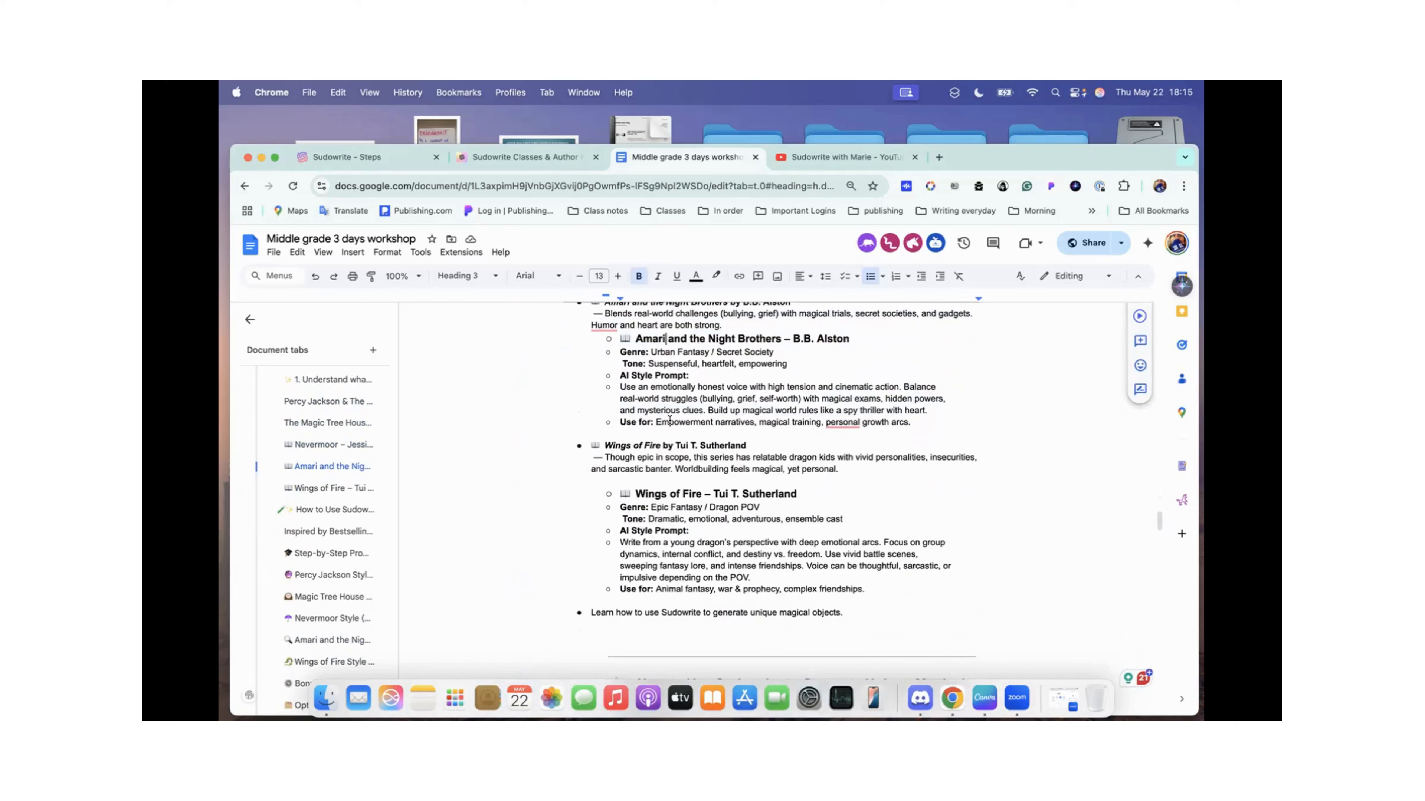
{"action": "scroll", "coordinate": [771, 490], "scroll_direction": "down", "scroll_amount": 1}
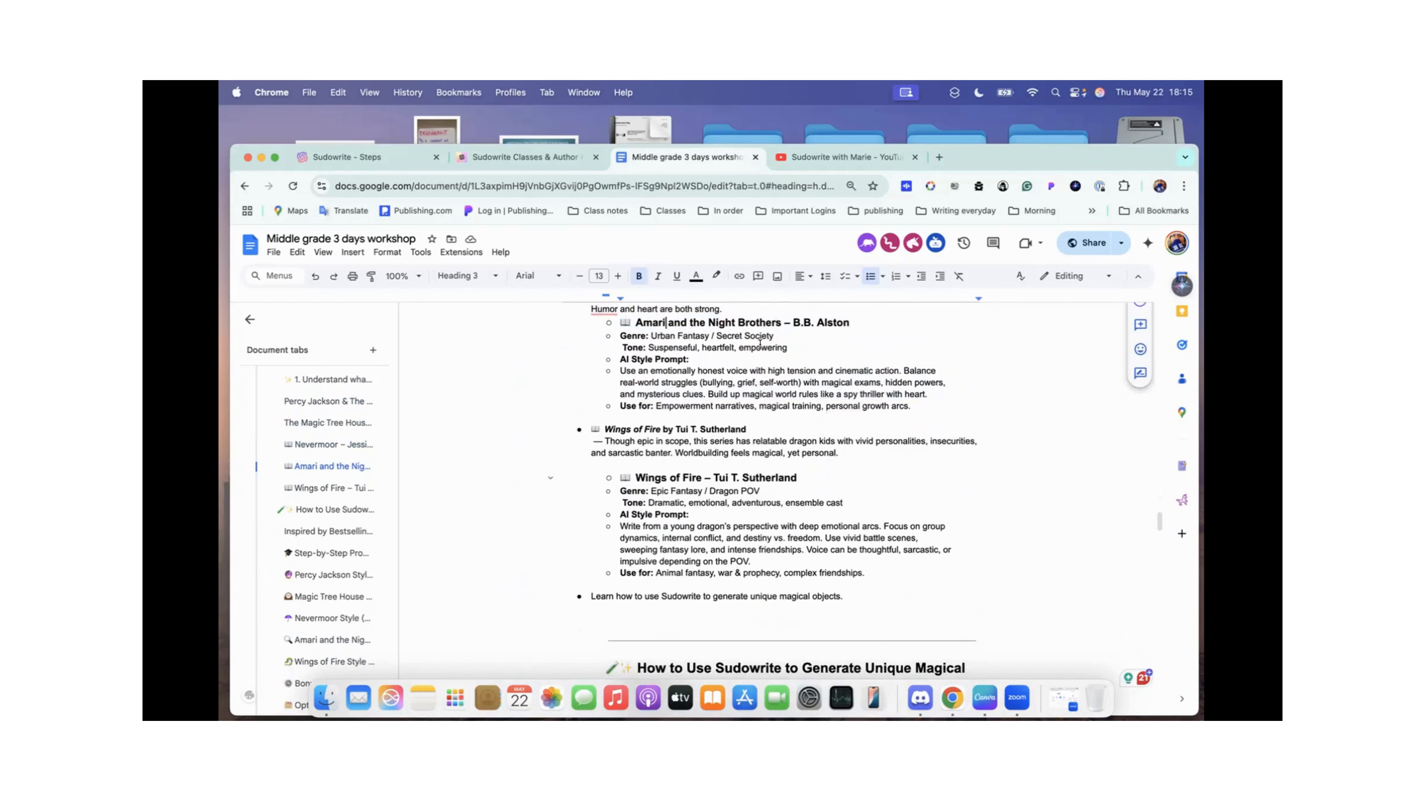
{"action": "scroll", "coordinate": [700, 517], "scroll_direction": "down", "scroll_amount": 3}
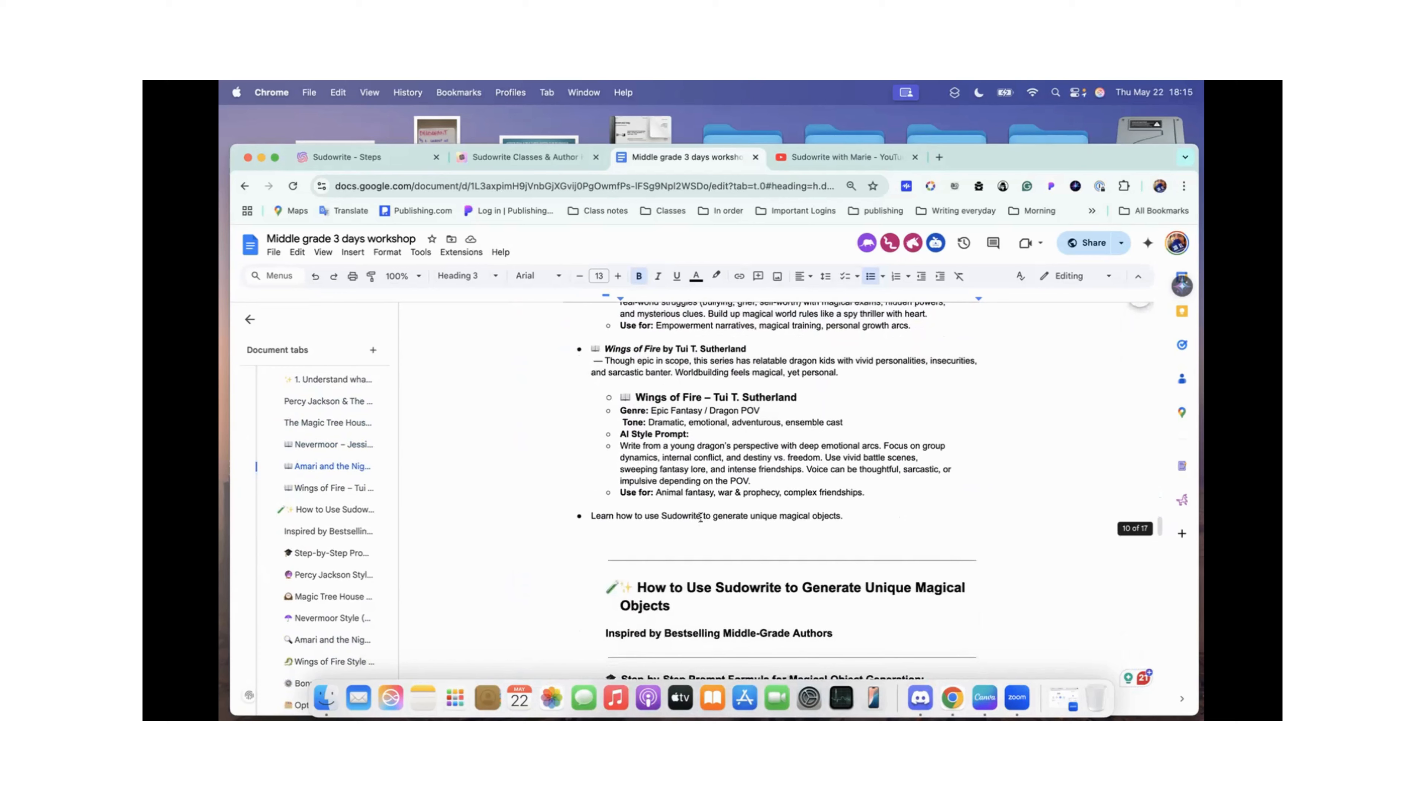
{"action": "scroll", "coordinate": [700, 516], "scroll_direction": "down", "scroll_amount": 1}
{"action": "scroll", "coordinate": [689, 367], "scroll_direction": "up", "scroll_amount": 20}
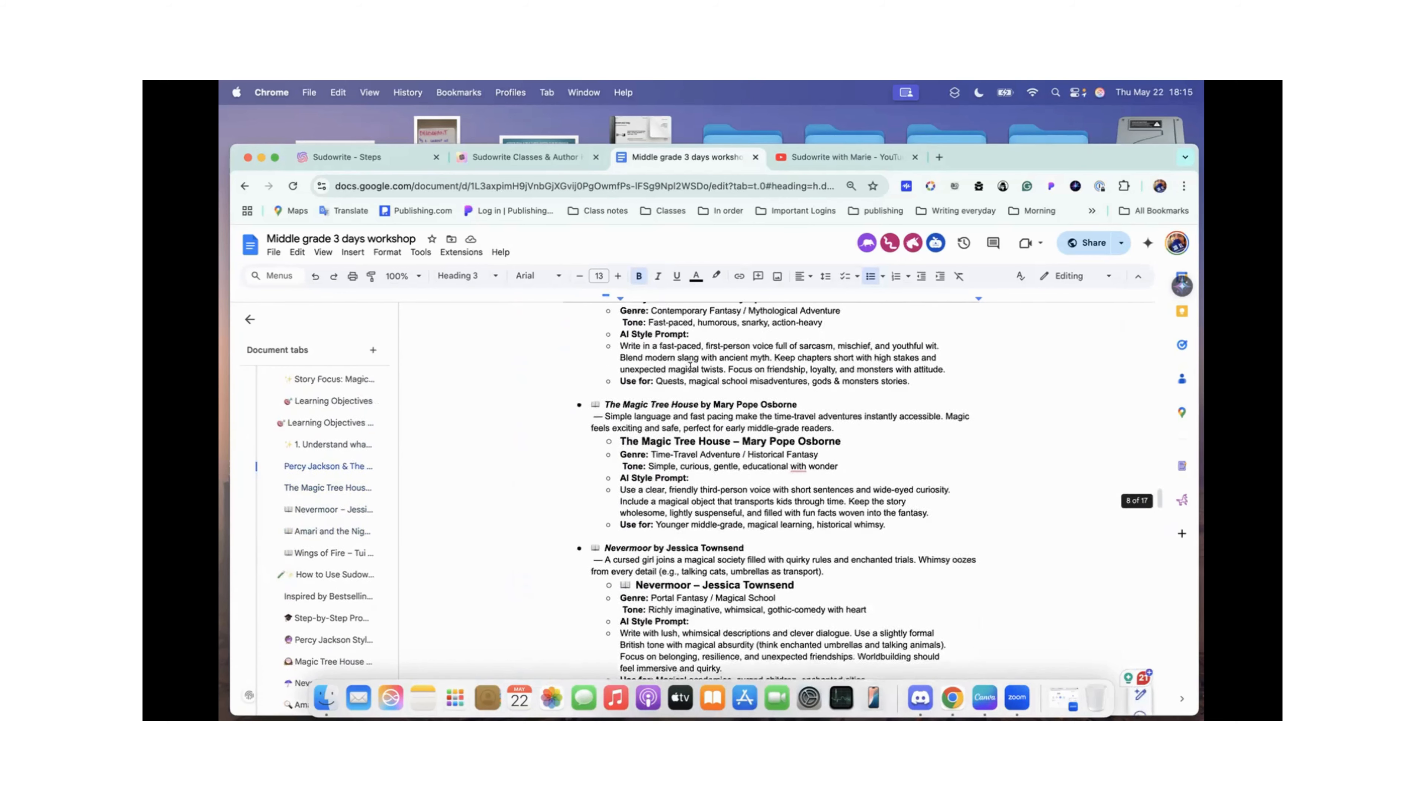
{"action": "scroll", "coordinate": [689, 368], "scroll_direction": "down", "scroll_amount": 2}
{"action": "scroll", "coordinate": [757, 404], "scroll_direction": "up", "scroll_amount": 6}
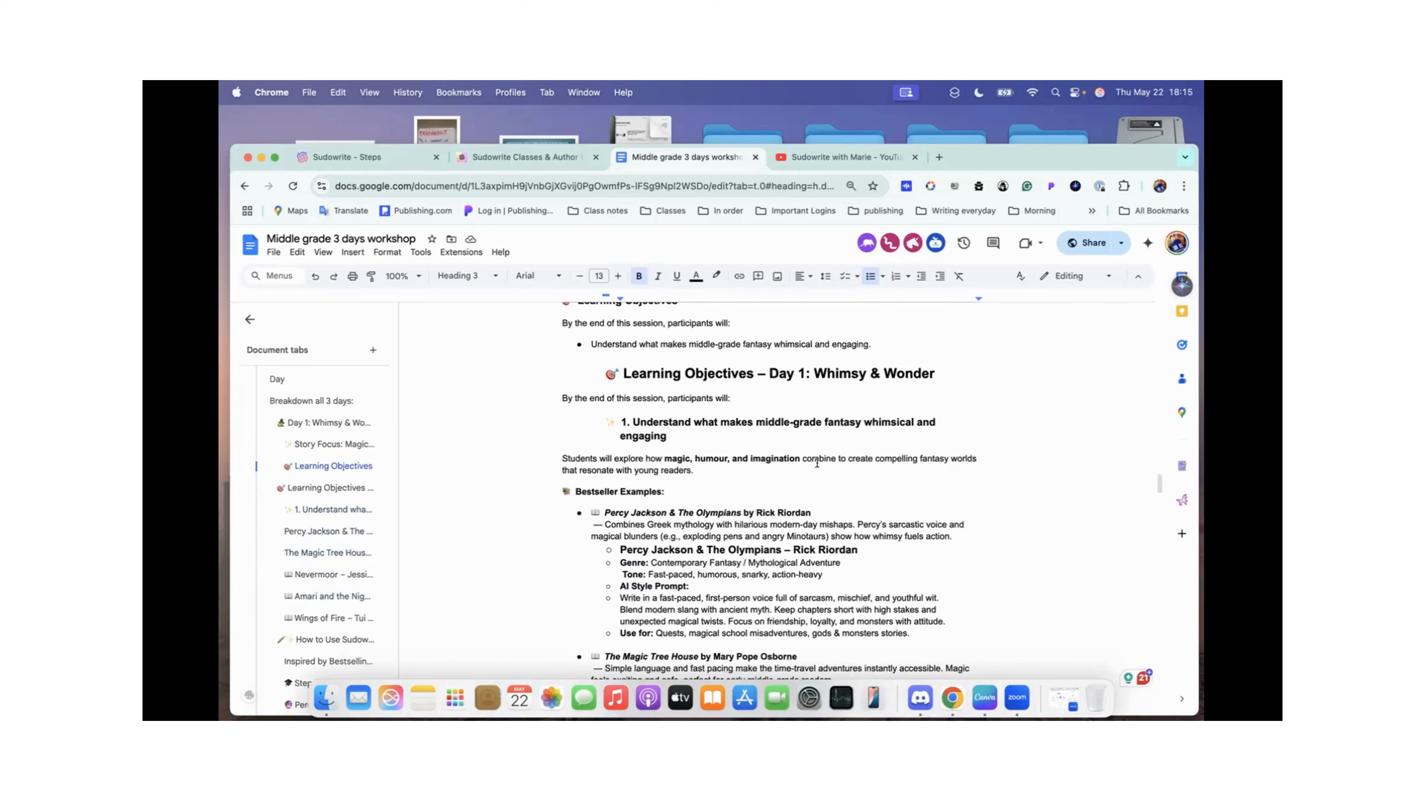
Step: Examine the section on generating unique magical objects with Sudowrite, including the step-by-step prompt formula and the Percy Jackson style prompt
{"action": "scroll", "coordinate": [817, 463], "scroll_direction": "down", "scroll_amount": 10}
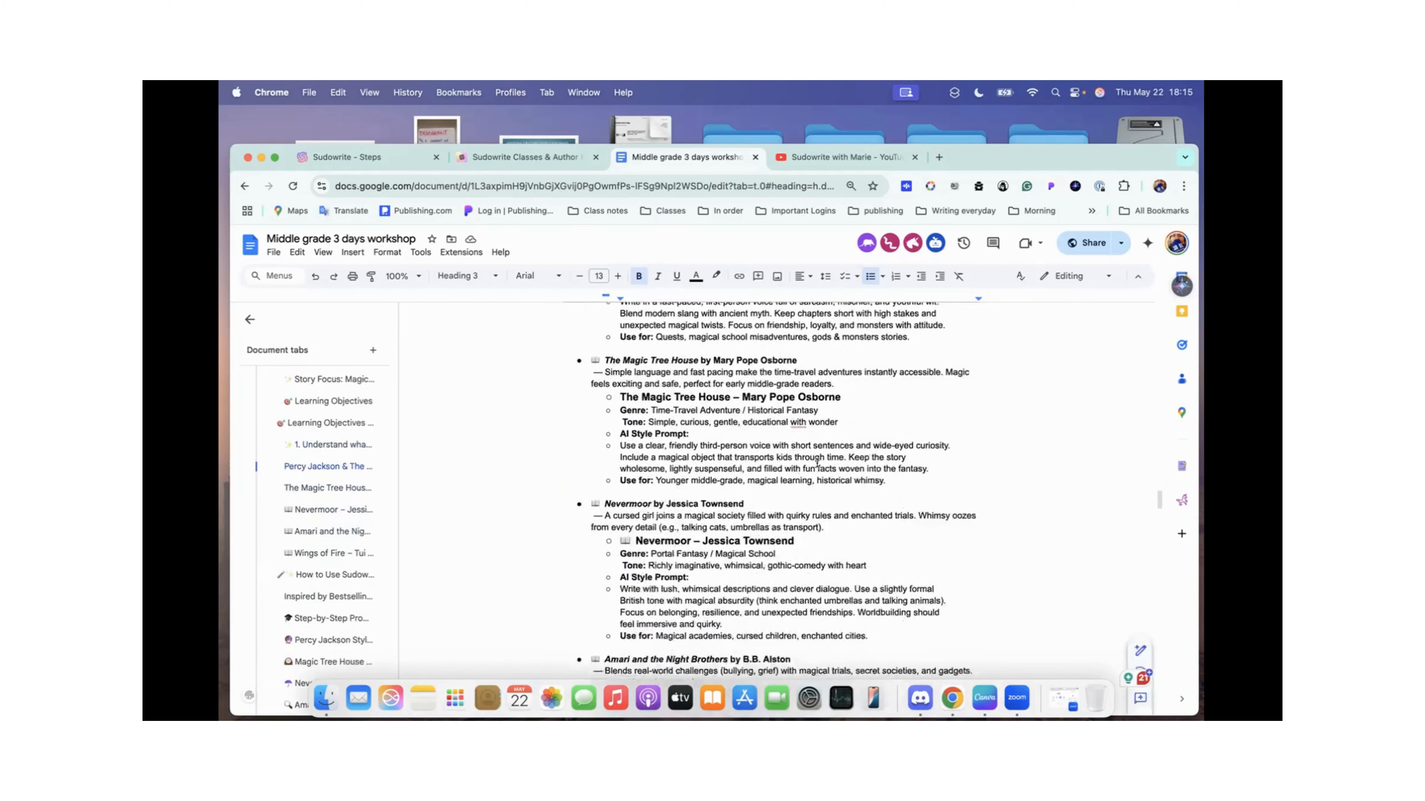
{"action": "scroll", "coordinate": [816, 464], "scroll_direction": "down", "scroll_amount": 10}
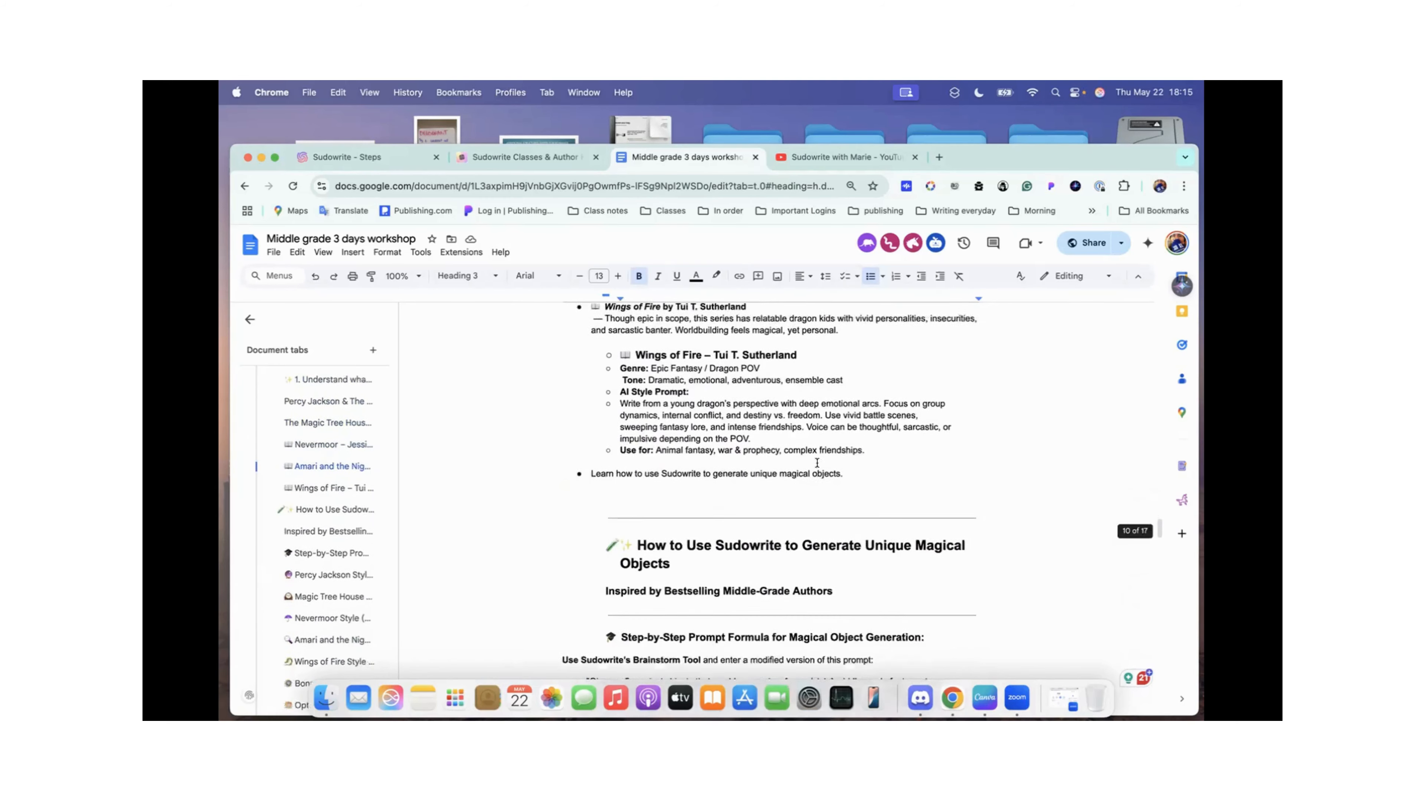
{"action": "scroll", "coordinate": [816, 464], "scroll_direction": "down", "scroll_amount": 3}
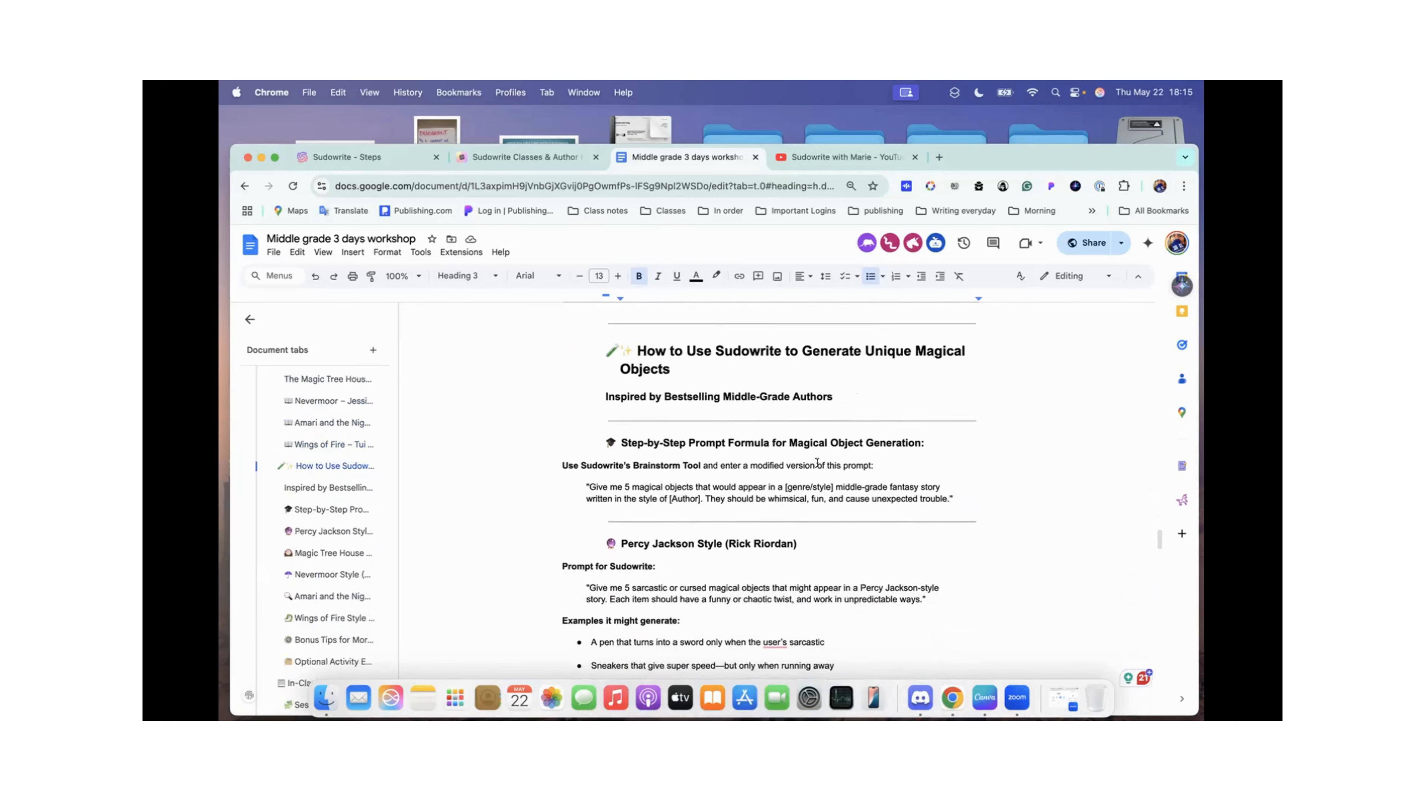
{"action": "scroll", "coordinate": [817, 464], "scroll_direction": "down", "scroll_amount": 3}
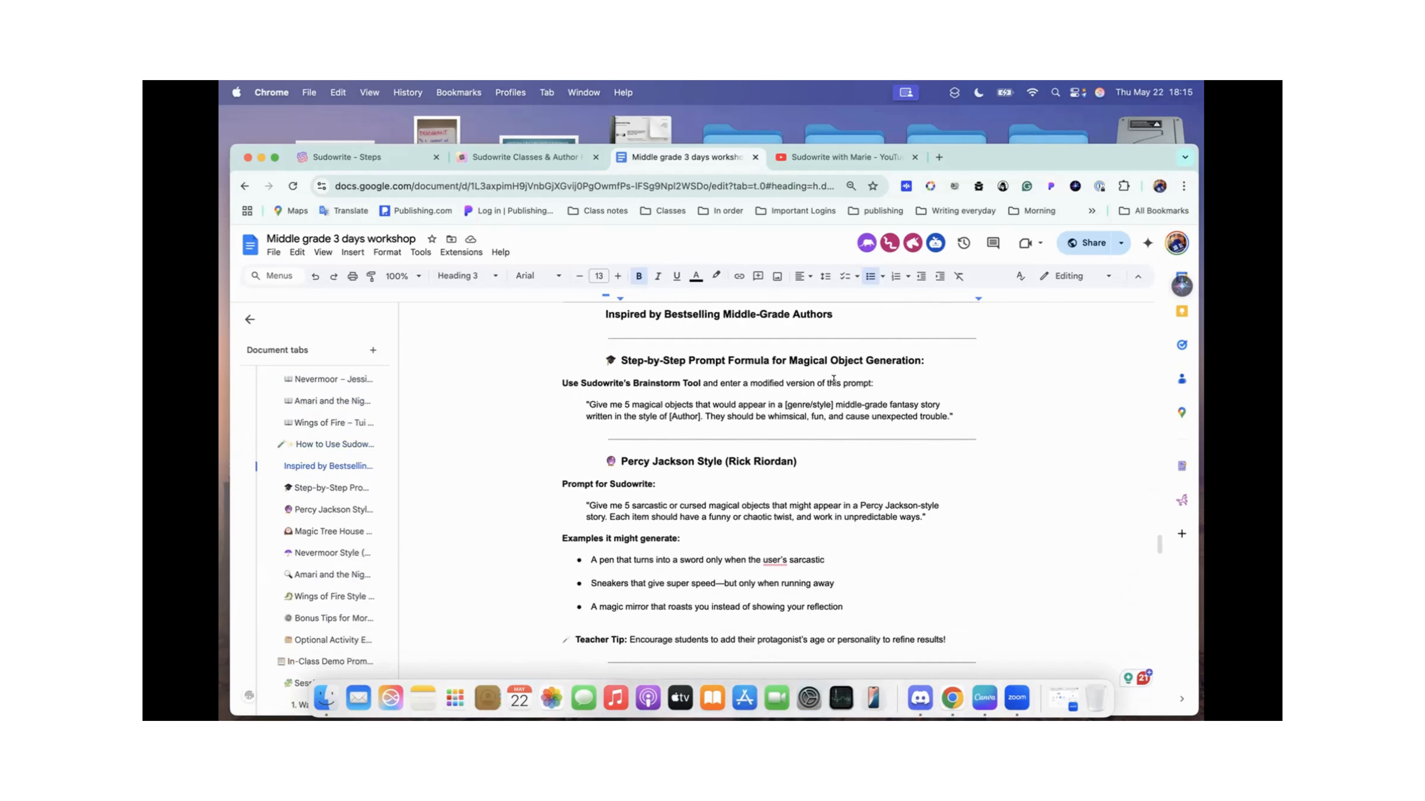
{"action": "scroll", "coordinate": [833, 380], "scroll_direction": "down", "scroll_amount": 1}
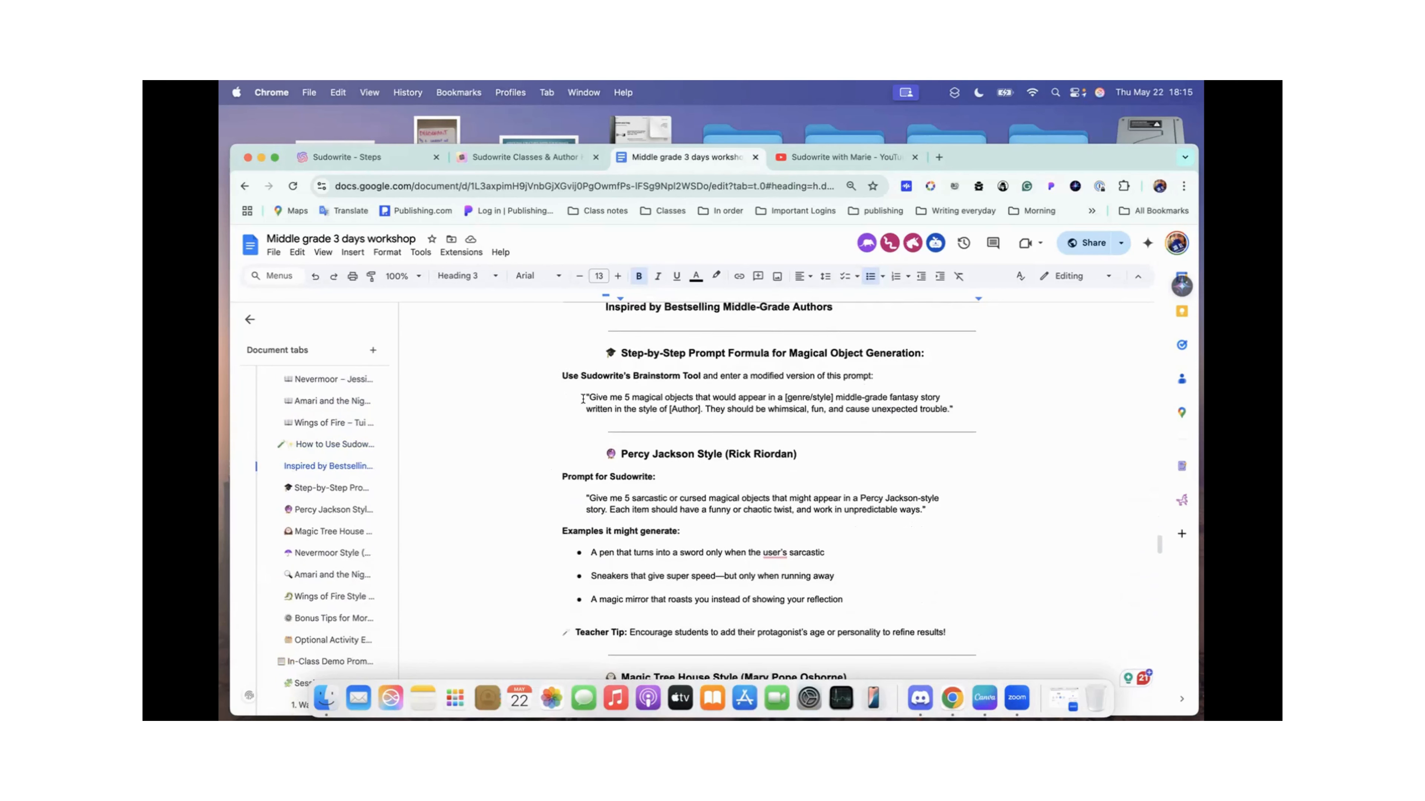
Step: Switch to Sudowrite and examine the magical objects in the Steps document, covering the Quick chat and Write button results
{"action": "left_click", "coordinate": [354, 156]}
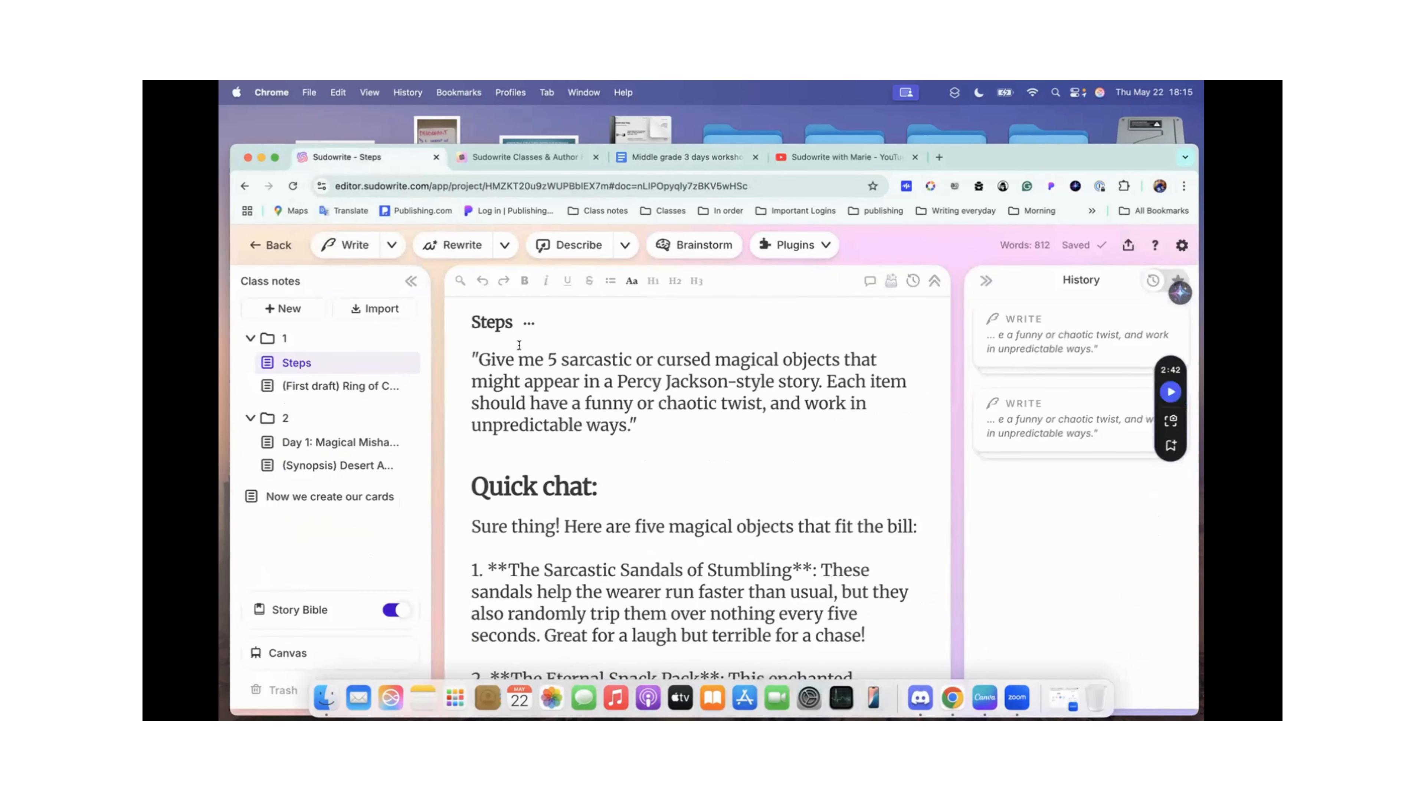
{"action": "scroll", "coordinate": [634, 371], "scroll_direction": "down", "scroll_amount": 1}
{"action": "scroll", "coordinate": [634, 371], "scroll_direction": "up", "scroll_amount": 1}
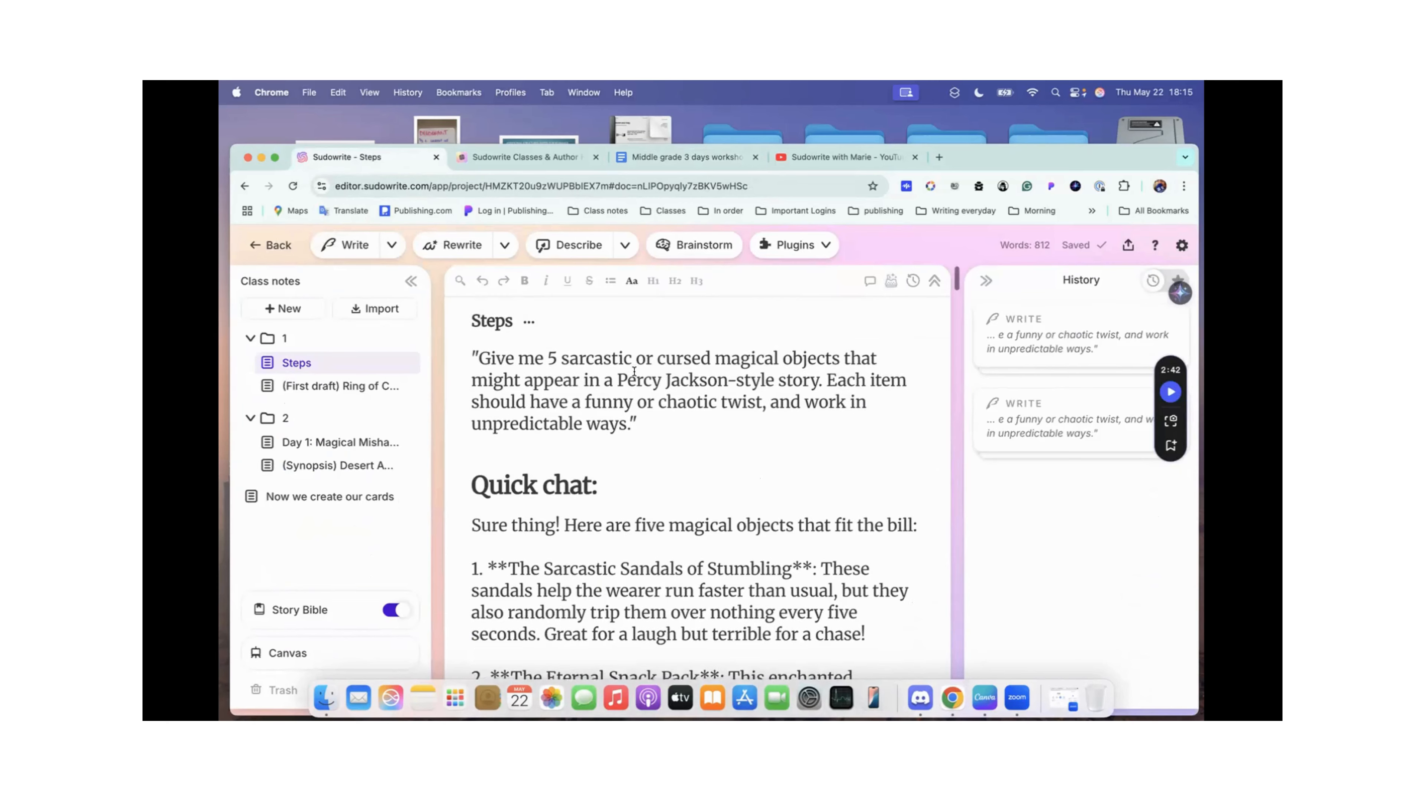
{"action": "scroll", "coordinate": [503, 376], "scroll_direction": "down", "scroll_amount": 5}
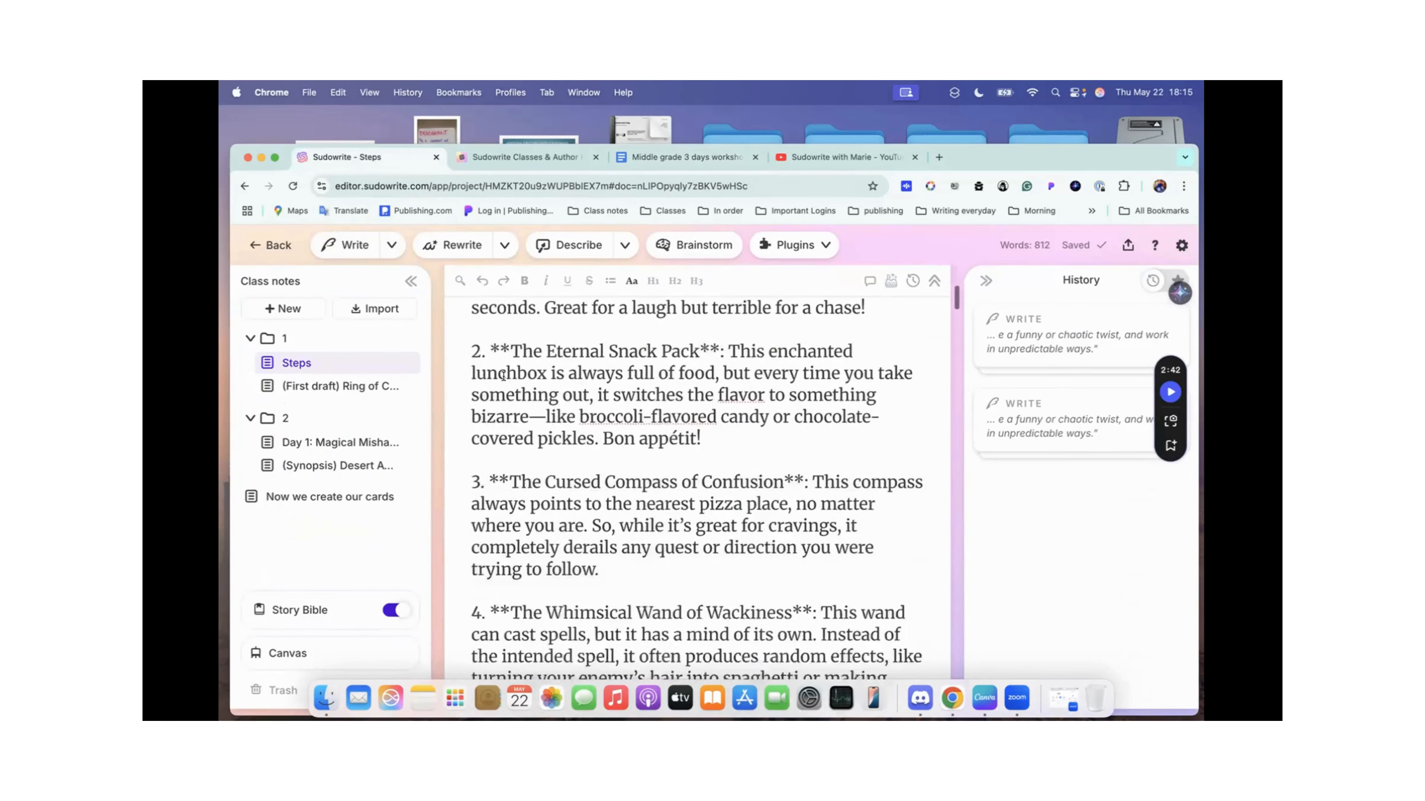
{"action": "scroll", "coordinate": [503, 376], "scroll_direction": "down", "scroll_amount": 10}
{"action": "scroll", "coordinate": [505, 376], "scroll_direction": "up", "scroll_amount": 4}
{"action": "scroll", "coordinate": [506, 375], "scroll_direction": "down", "scroll_amount": 3}
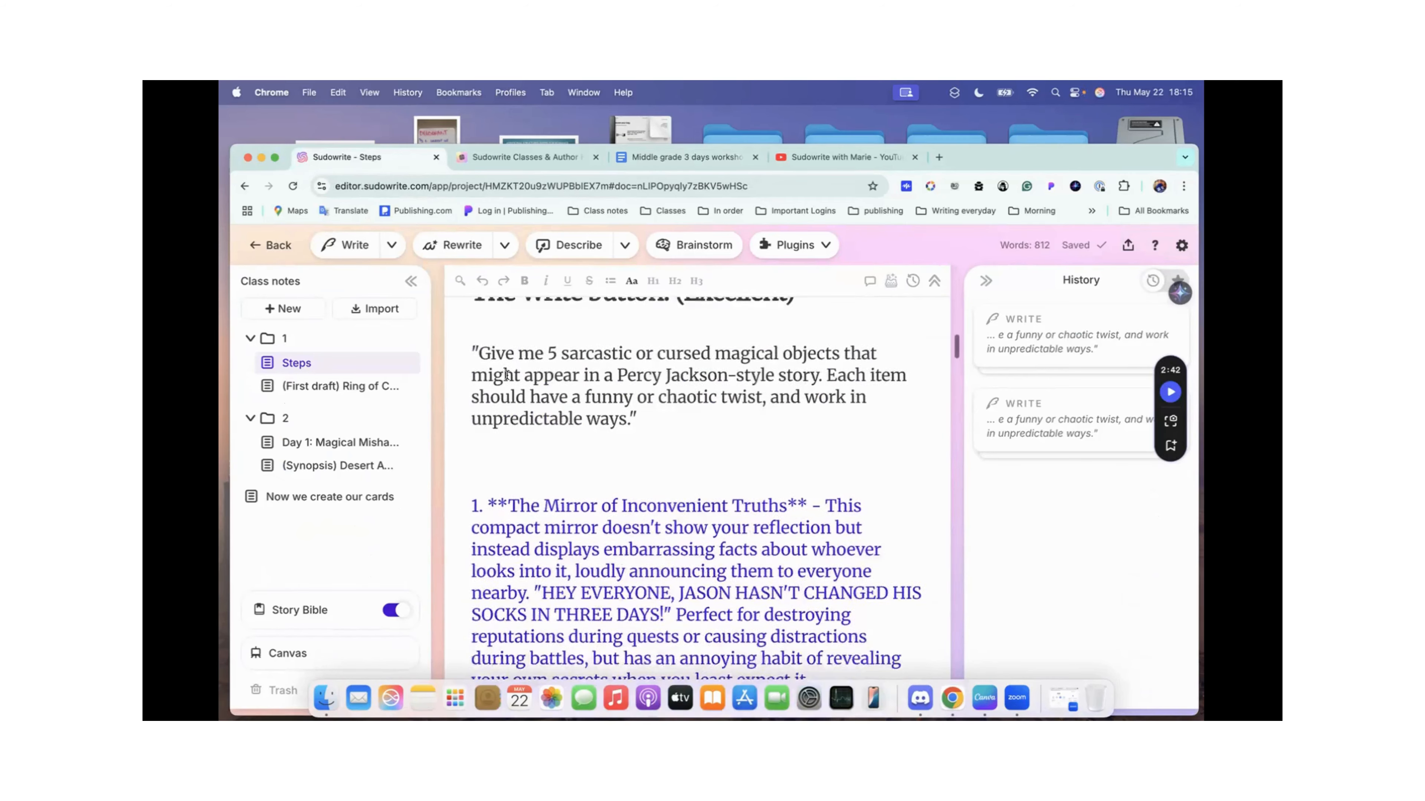
{"action": "scroll", "coordinate": [506, 374], "scroll_direction": "down", "scroll_amount": 5}
{"action": "scroll", "coordinate": [506, 375], "scroll_direction": "up", "scroll_amount": 10}
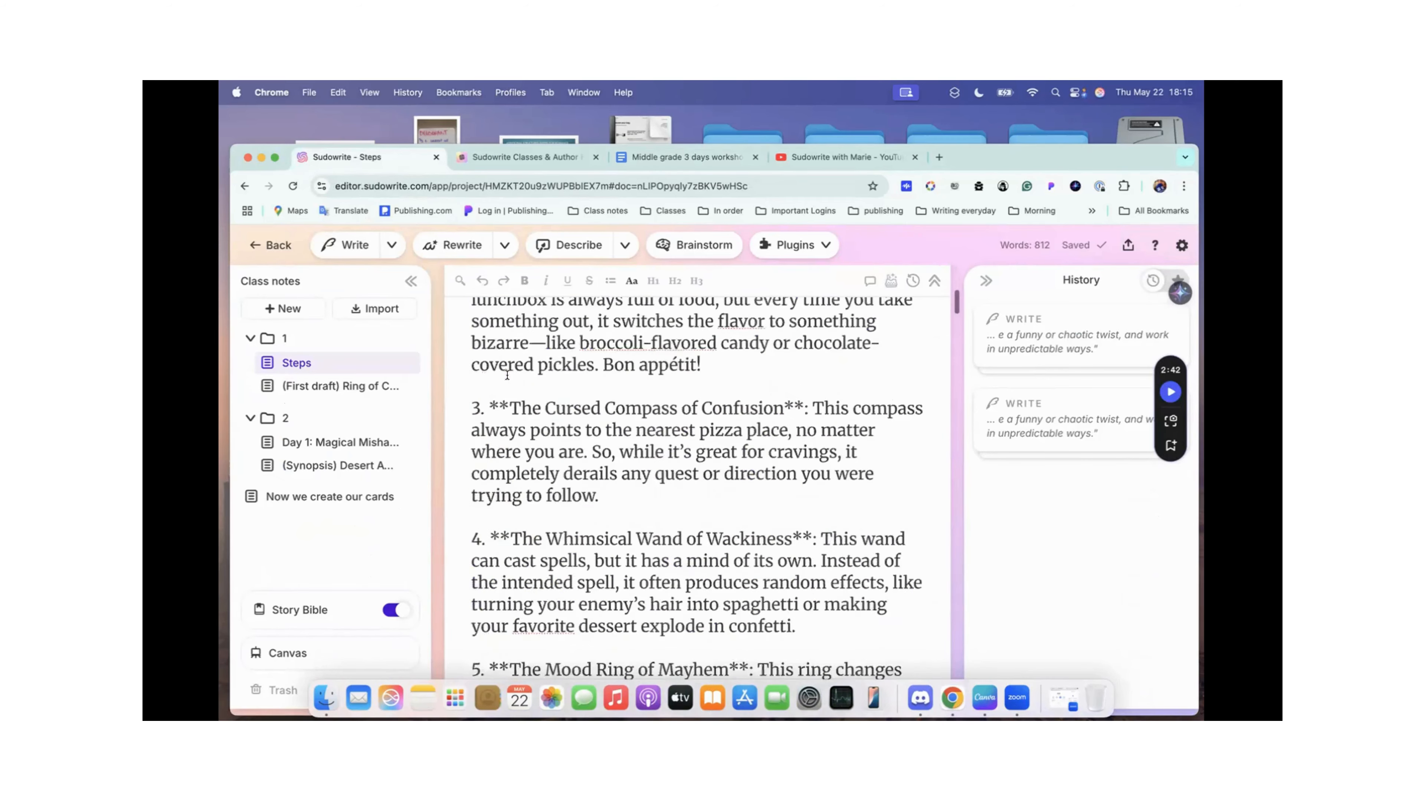
{"action": "scroll", "coordinate": [506, 375], "scroll_direction": "up", "scroll_amount": 4}
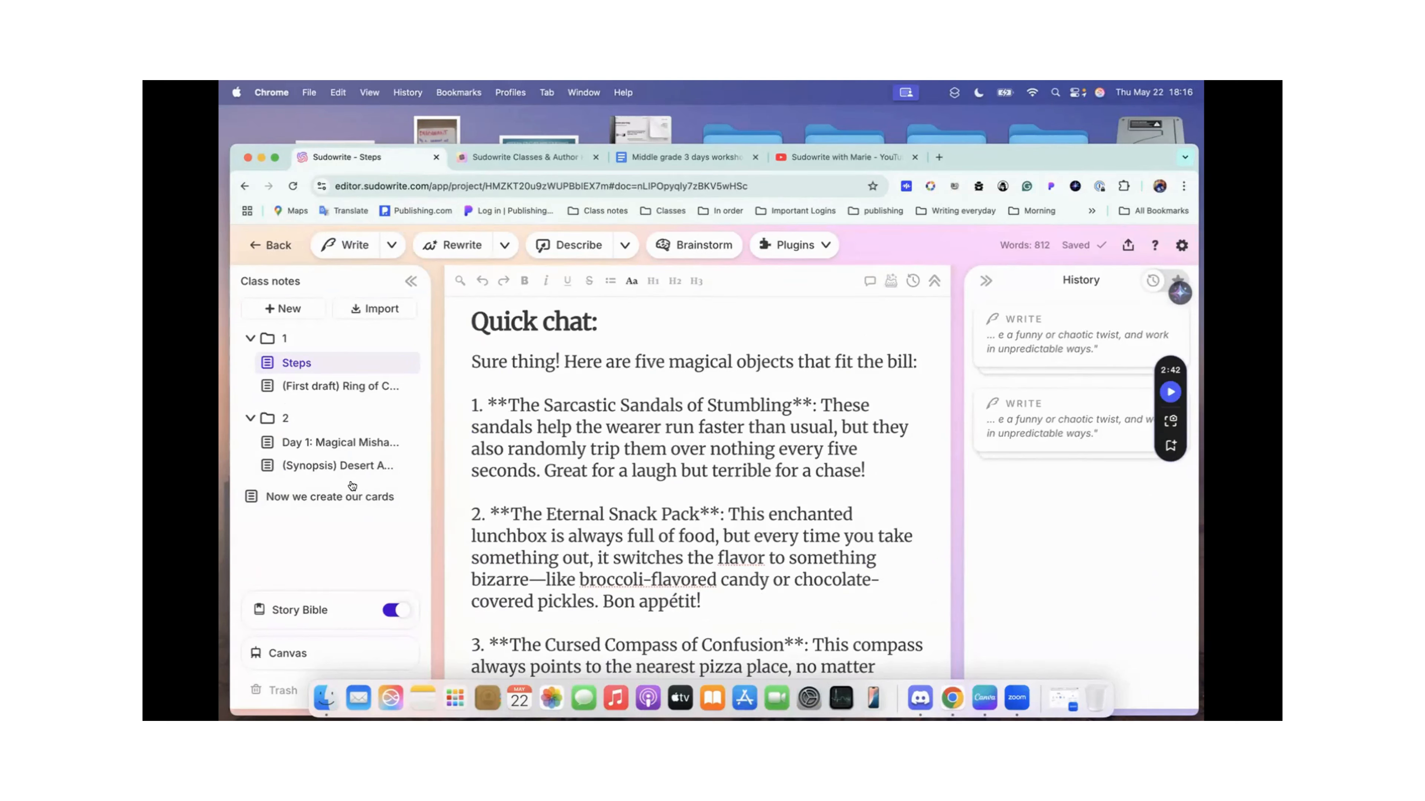
Step: Expand the Story Bible's list of sections, and turn the Story Bible off and back on
{"action": "left_click", "coordinate": [299, 610]}
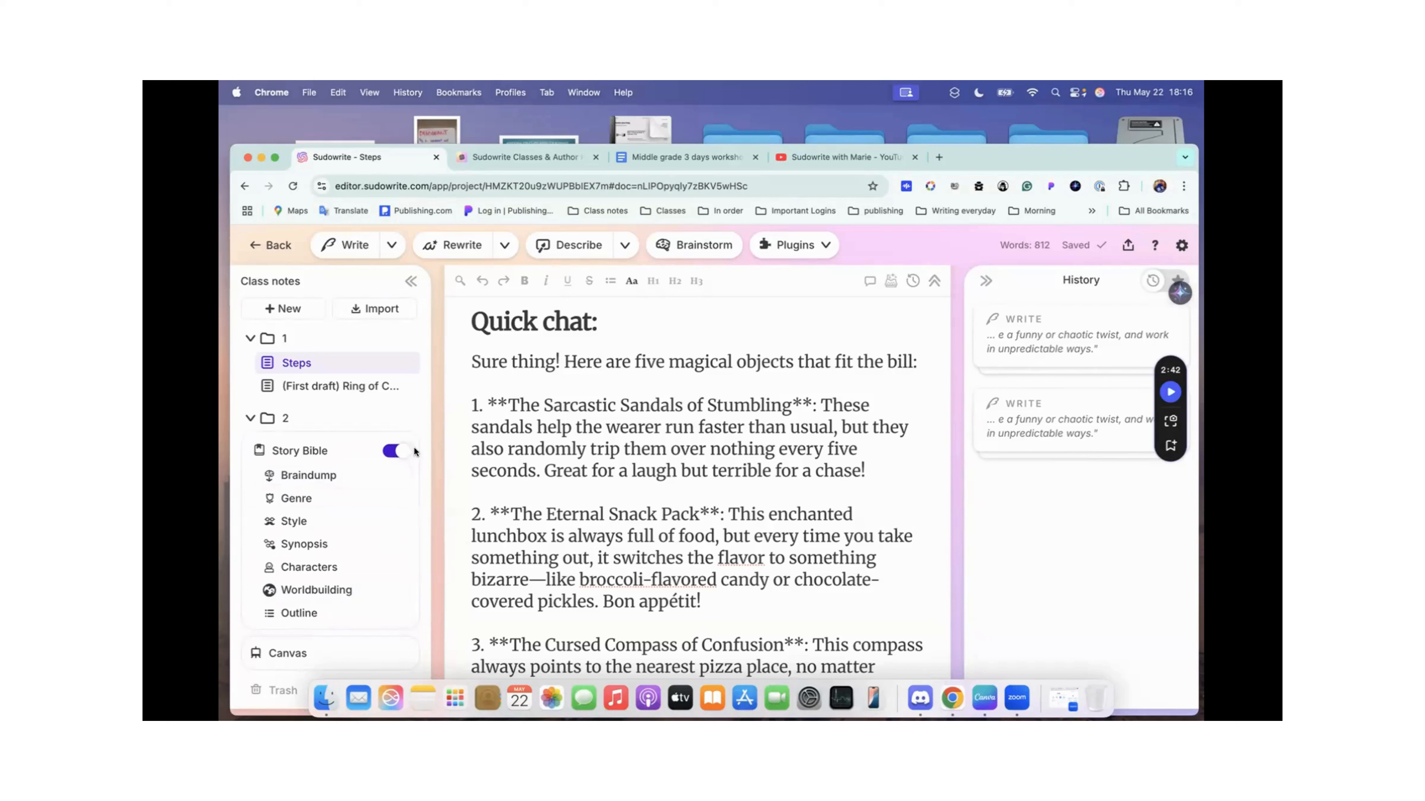
{"action": "left_click", "coordinate": [397, 450]}
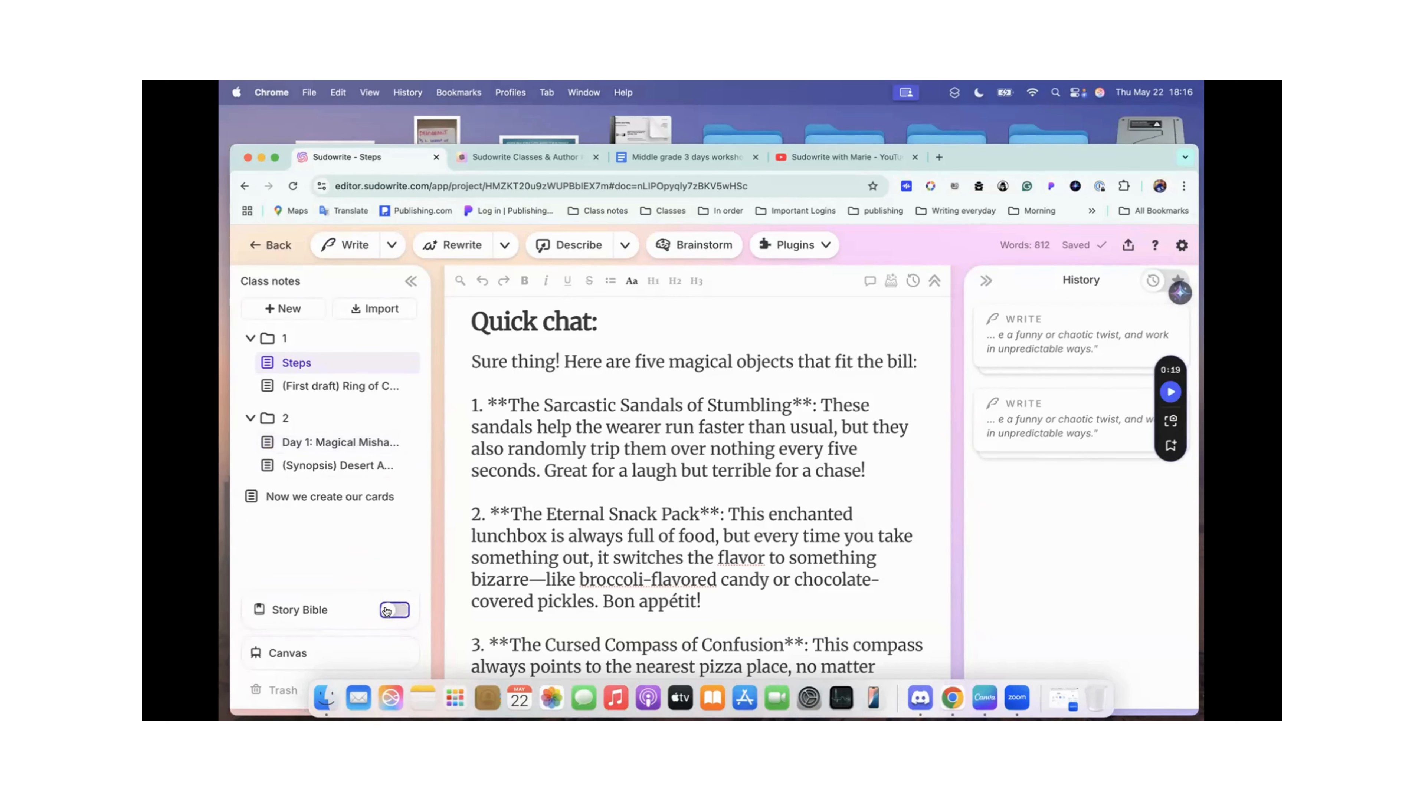
{"action": "left_click", "coordinate": [387, 611]}
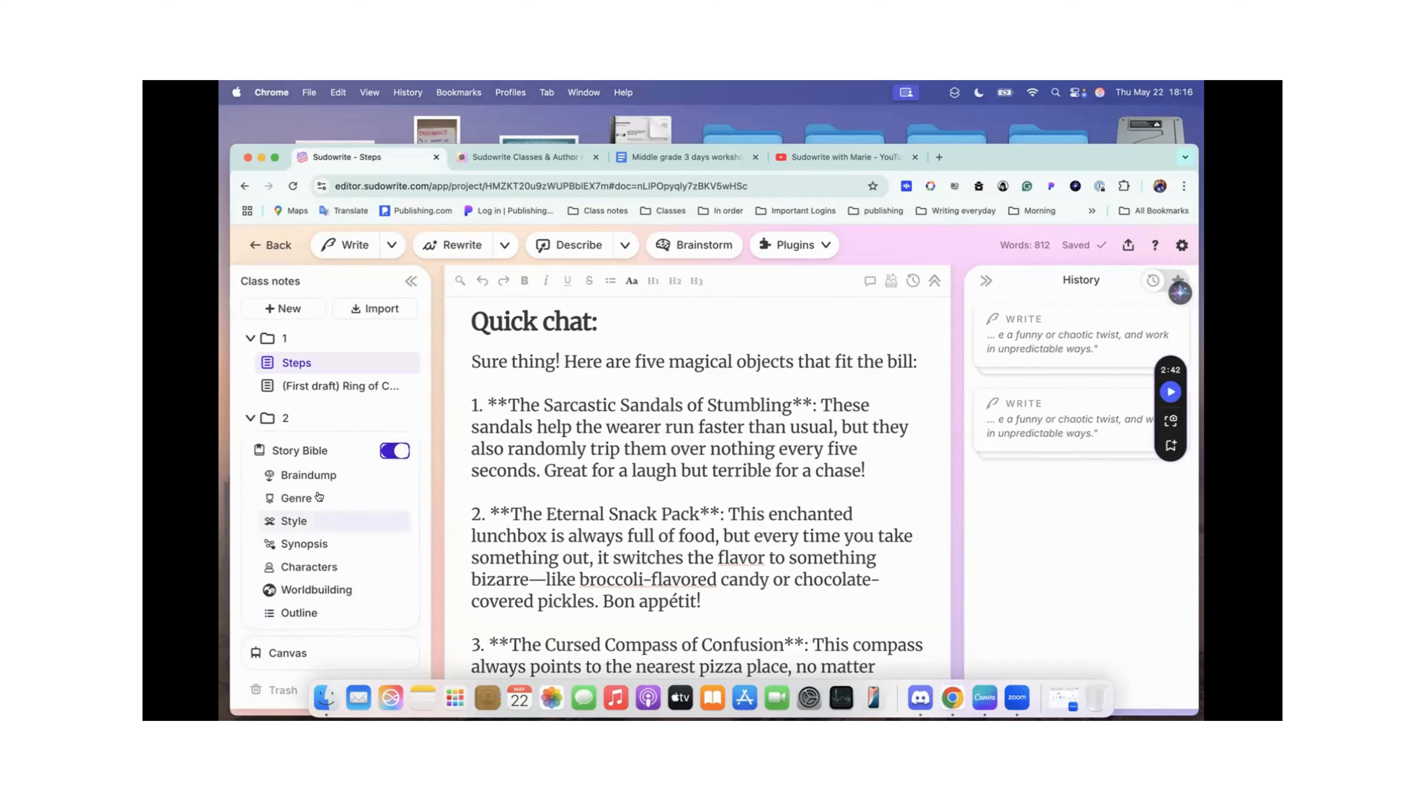
Step: Open the Story Bible at the Braindump and examine it together with both lines of the Genre section
{"action": "left_click", "coordinate": [315, 477]}
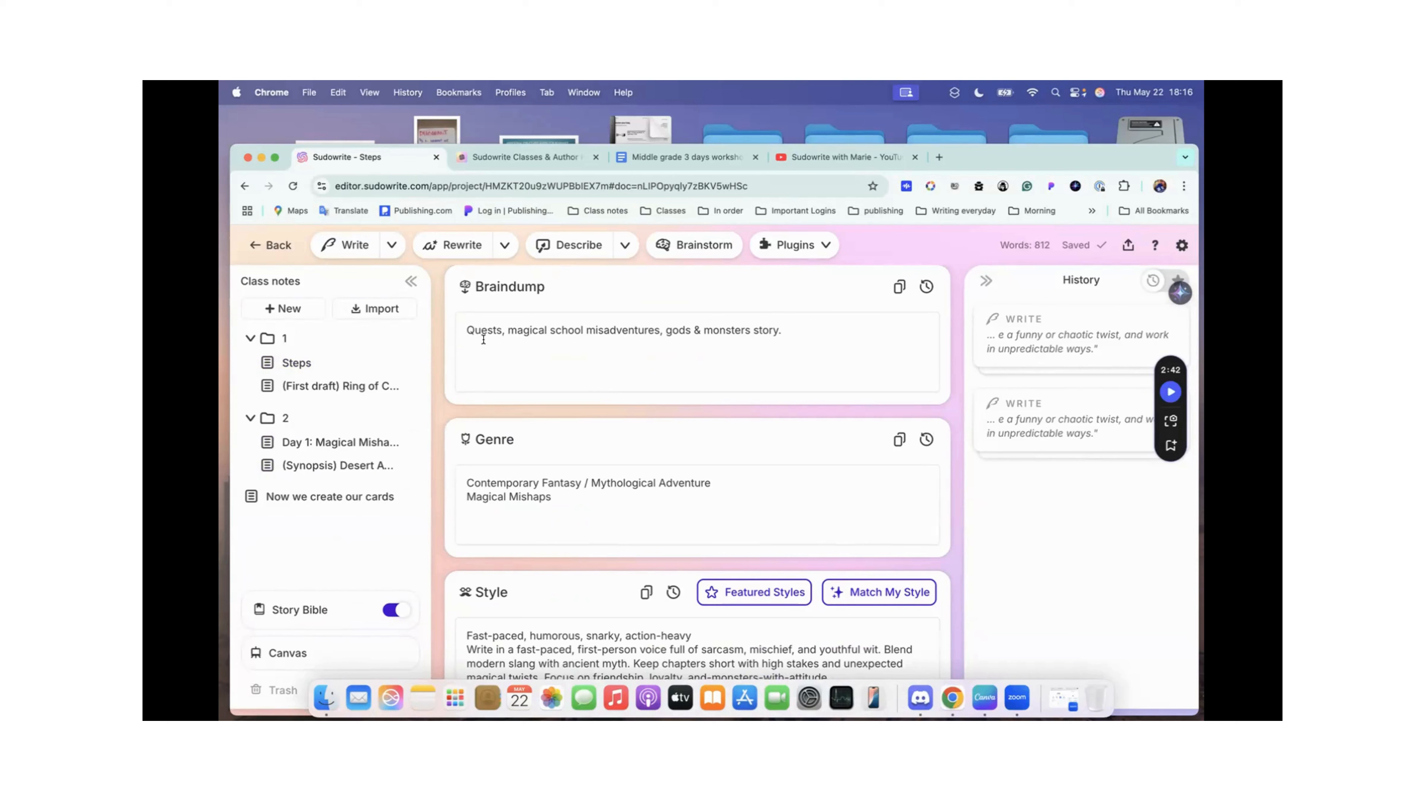
{"action": "scroll", "coordinate": [483, 340], "scroll_direction": "down", "scroll_amount": 3}
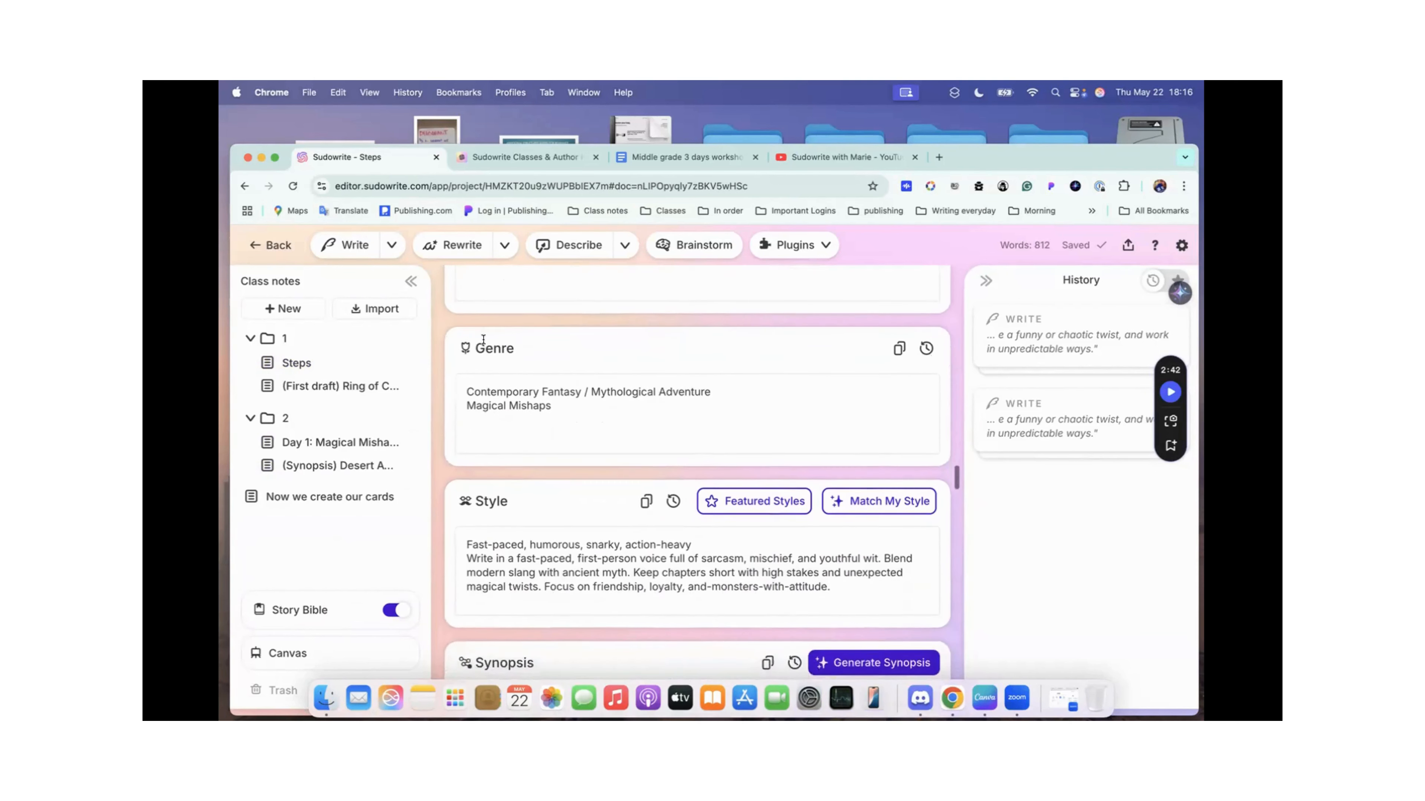
{"action": "left_click", "coordinate": [565, 402]}
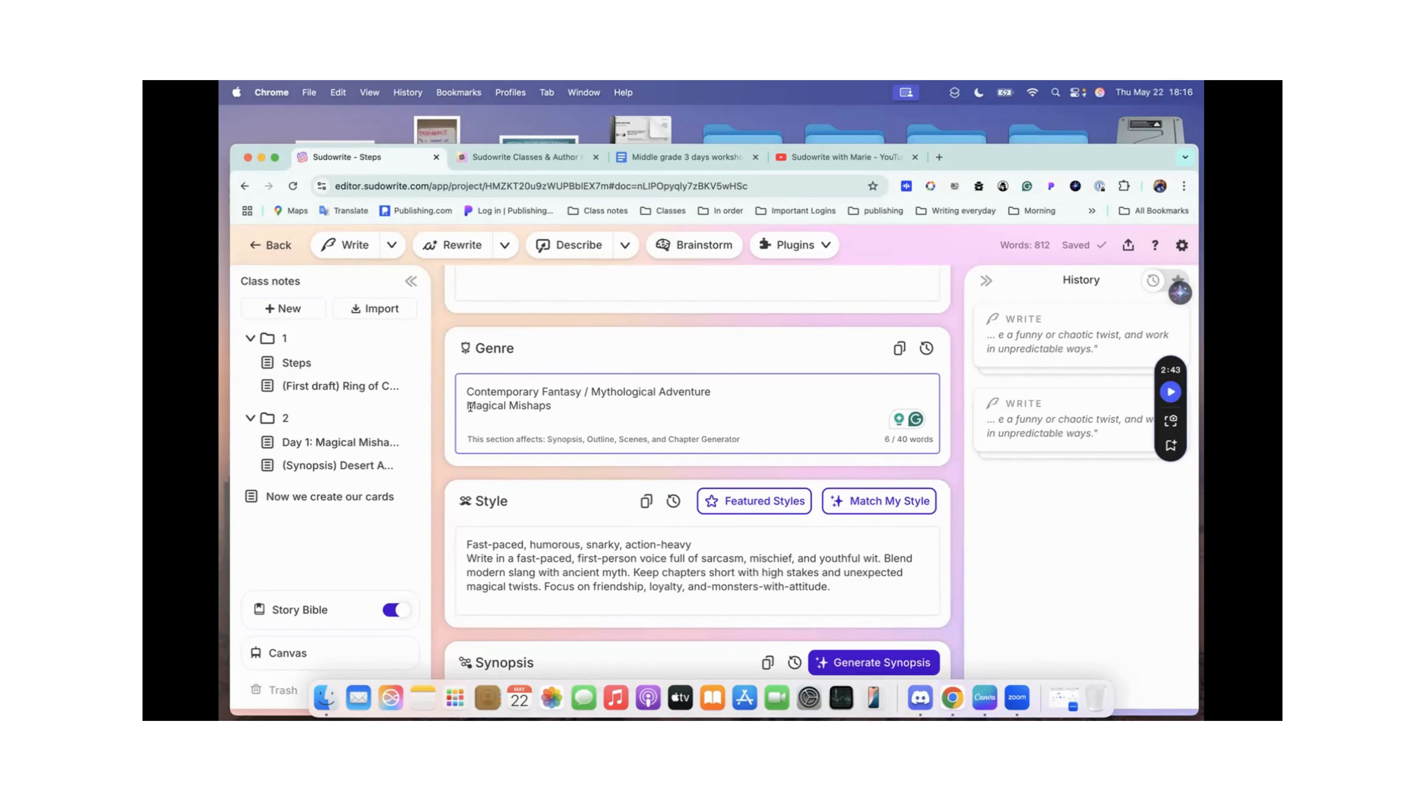
{"action": "left_click_drag", "start_coordinate": [570, 403], "coordinate": [461, 406]}
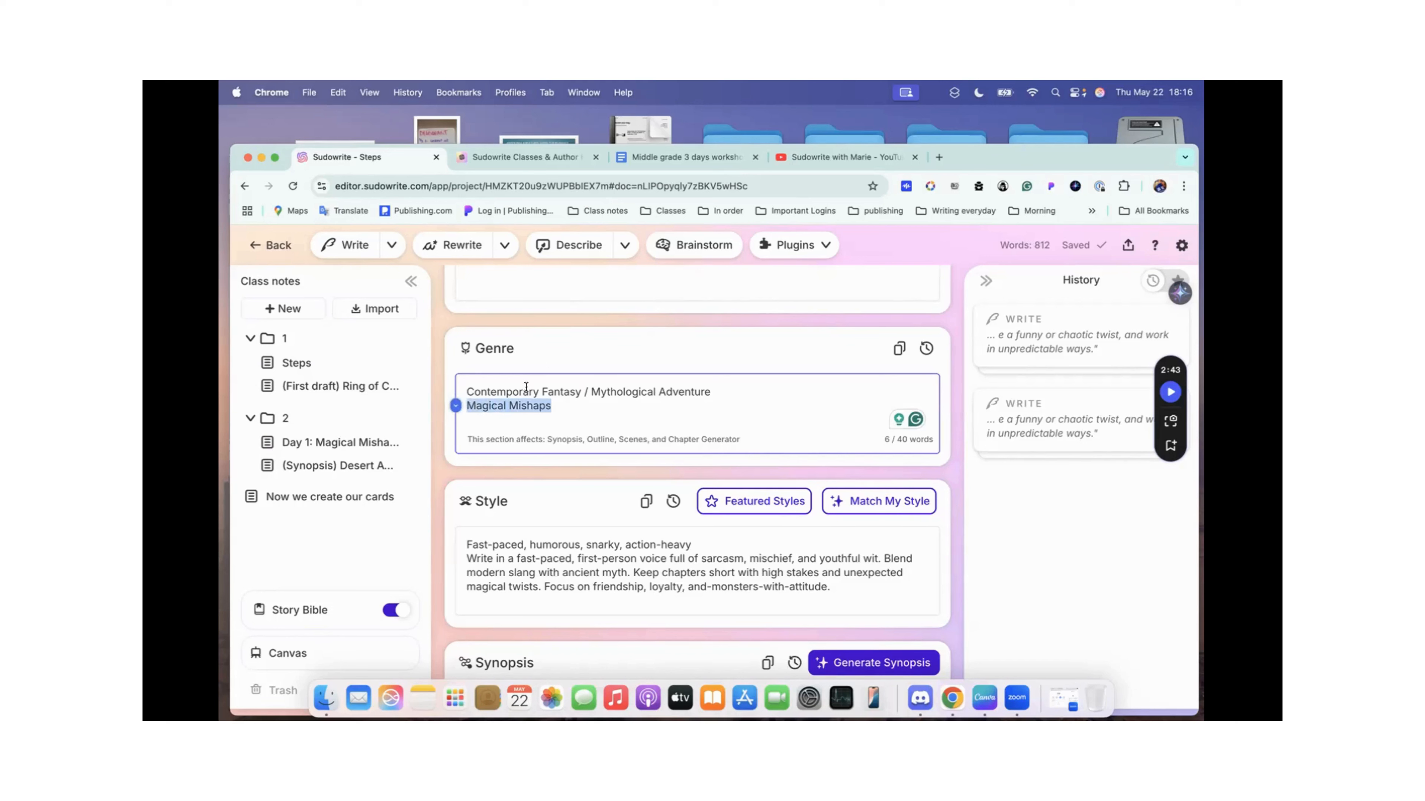
{"action": "left_click", "coordinate": [572, 403]}
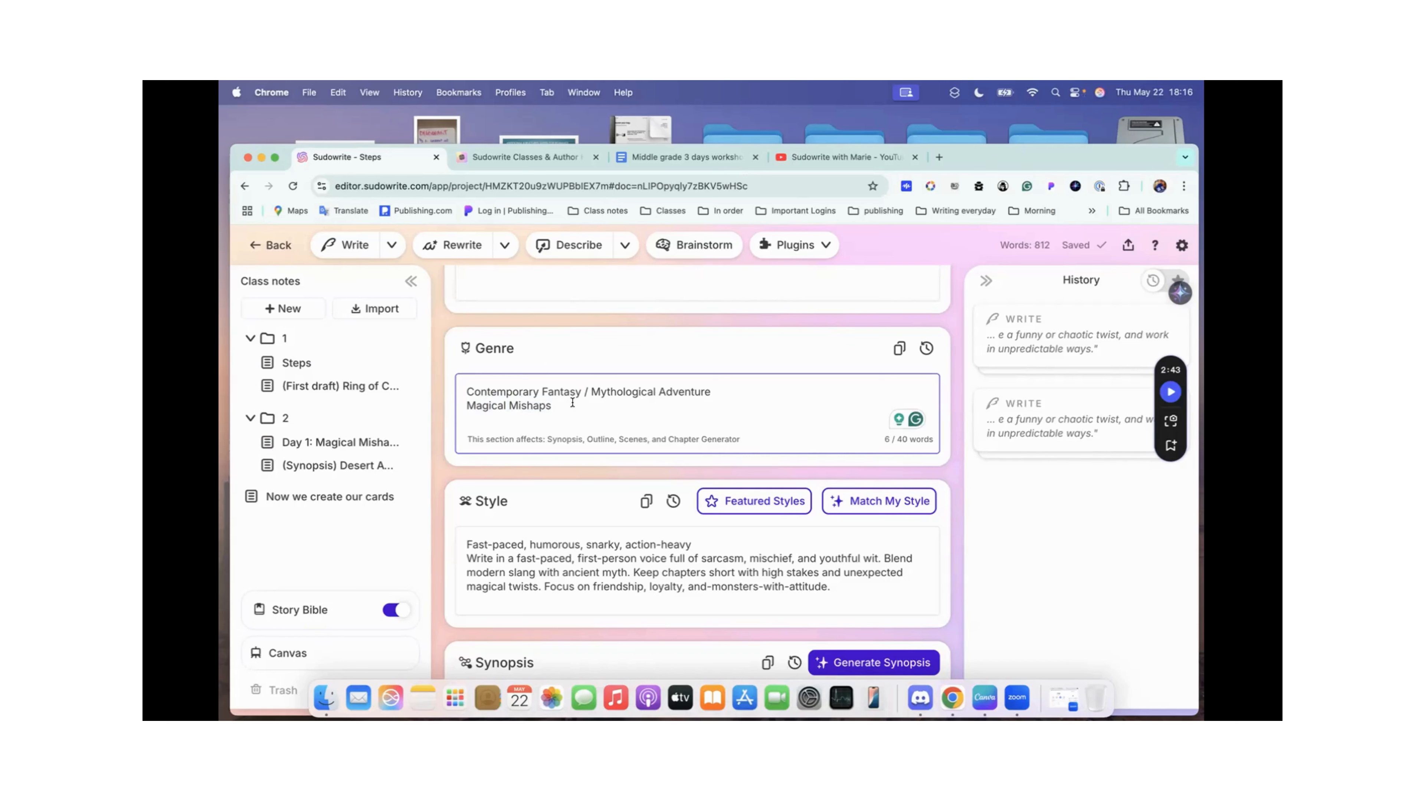
{"action": "left_click_drag", "start_coordinate": [464, 391], "coordinate": [725, 387]}
{"action": "left_click", "coordinate": [582, 420]}
{"action": "scroll", "coordinate": [582, 420], "scroll_direction": "down", "scroll_amount": 3}
{"action": "scroll", "coordinate": [581, 418], "scroll_direction": "down", "scroll_amount": 3}
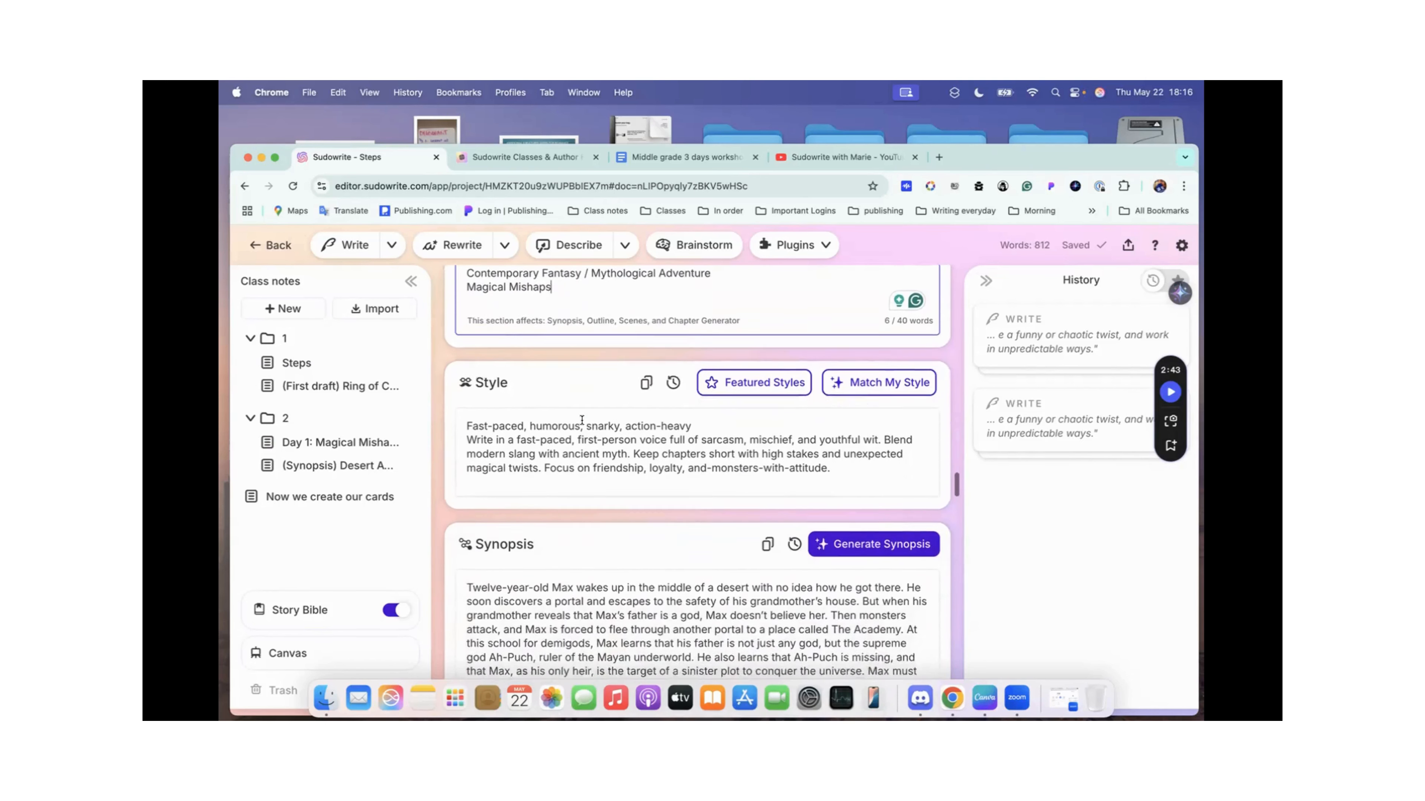
Step: Switch to the workshop notes in Google Docs and highlight the Percy Jackson example's genre, tone and AI style prompt in turn
{"action": "left_click", "coordinate": [654, 156]}
{"action": "scroll", "coordinate": [659, 371], "scroll_direction": "up", "scroll_amount": 15}
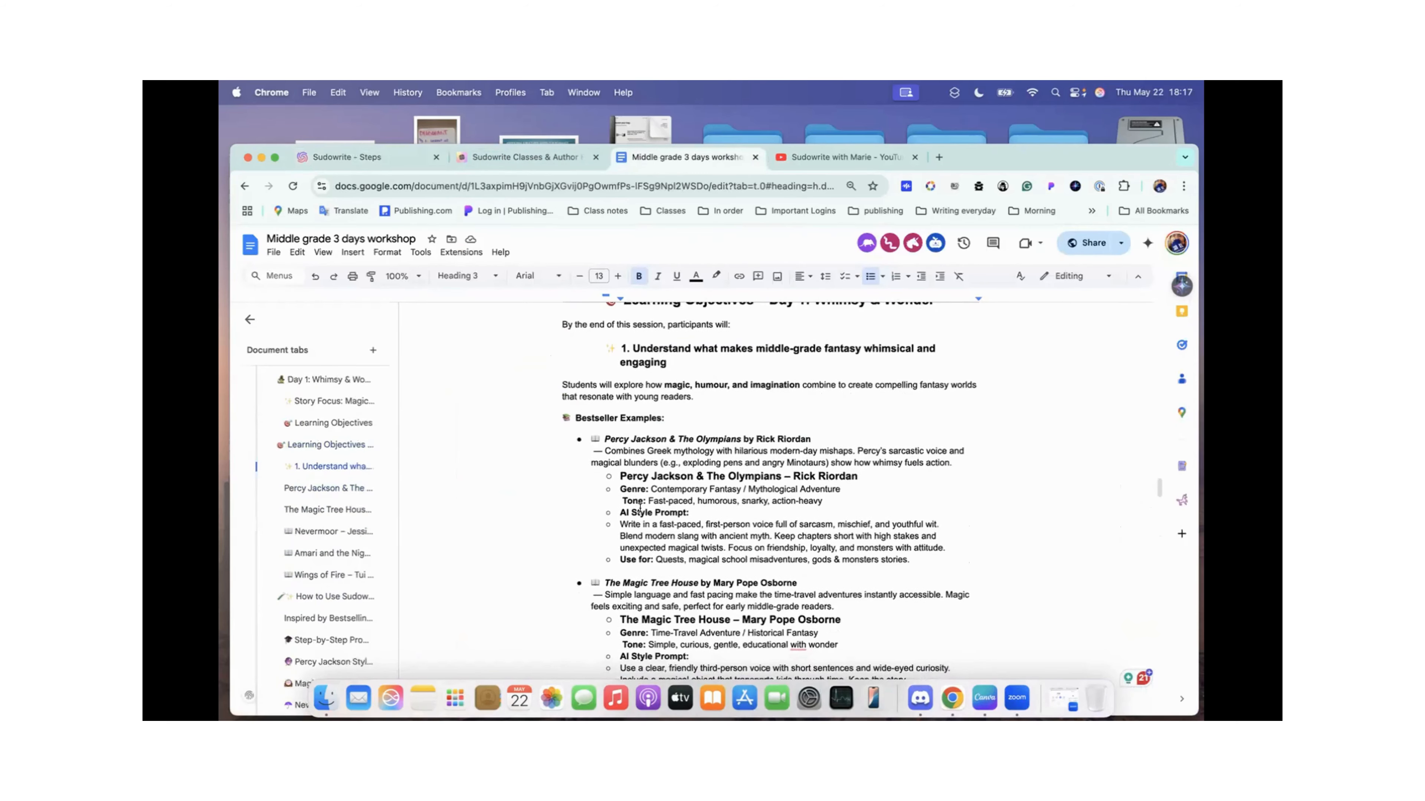
{"action": "scroll", "coordinate": [640, 507], "scroll_direction": "down", "scroll_amount": 1}
{"action": "left_click_drag", "start_coordinate": [651, 470], "coordinate": [837, 467]}
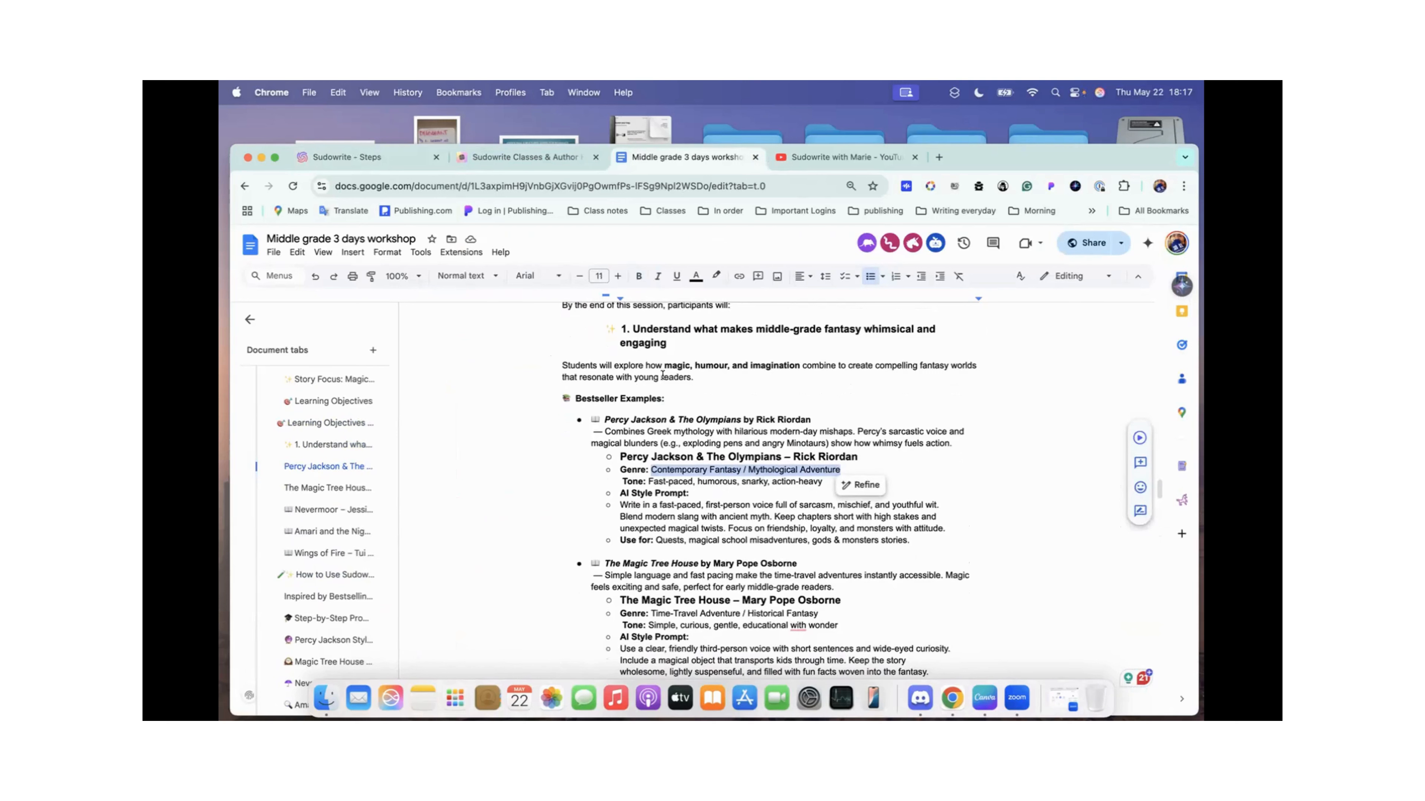
{"action": "scroll", "coordinate": [752, 402], "scroll_direction": "down", "scroll_amount": 1}
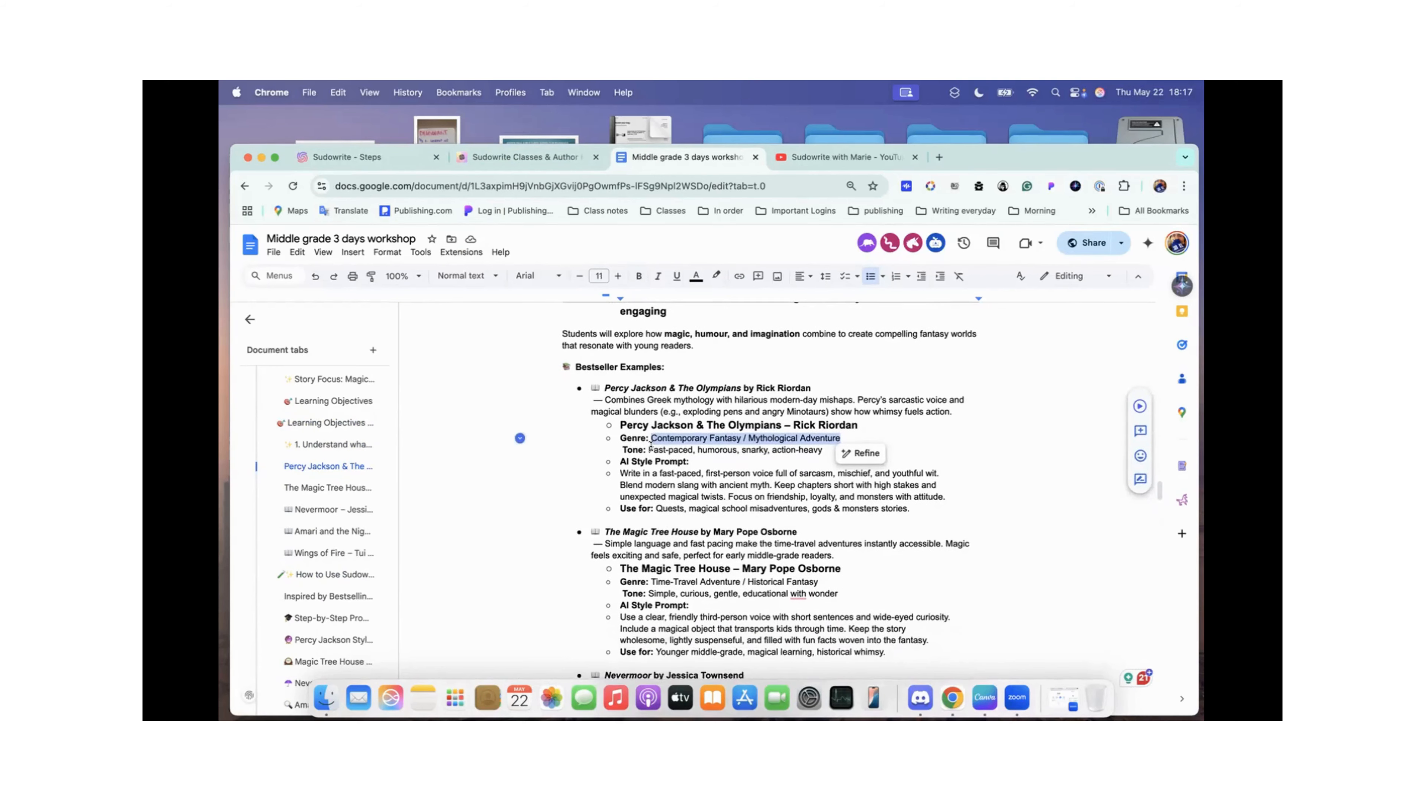
{"action": "left_click_drag", "start_coordinate": [647, 449], "coordinate": [825, 449]}
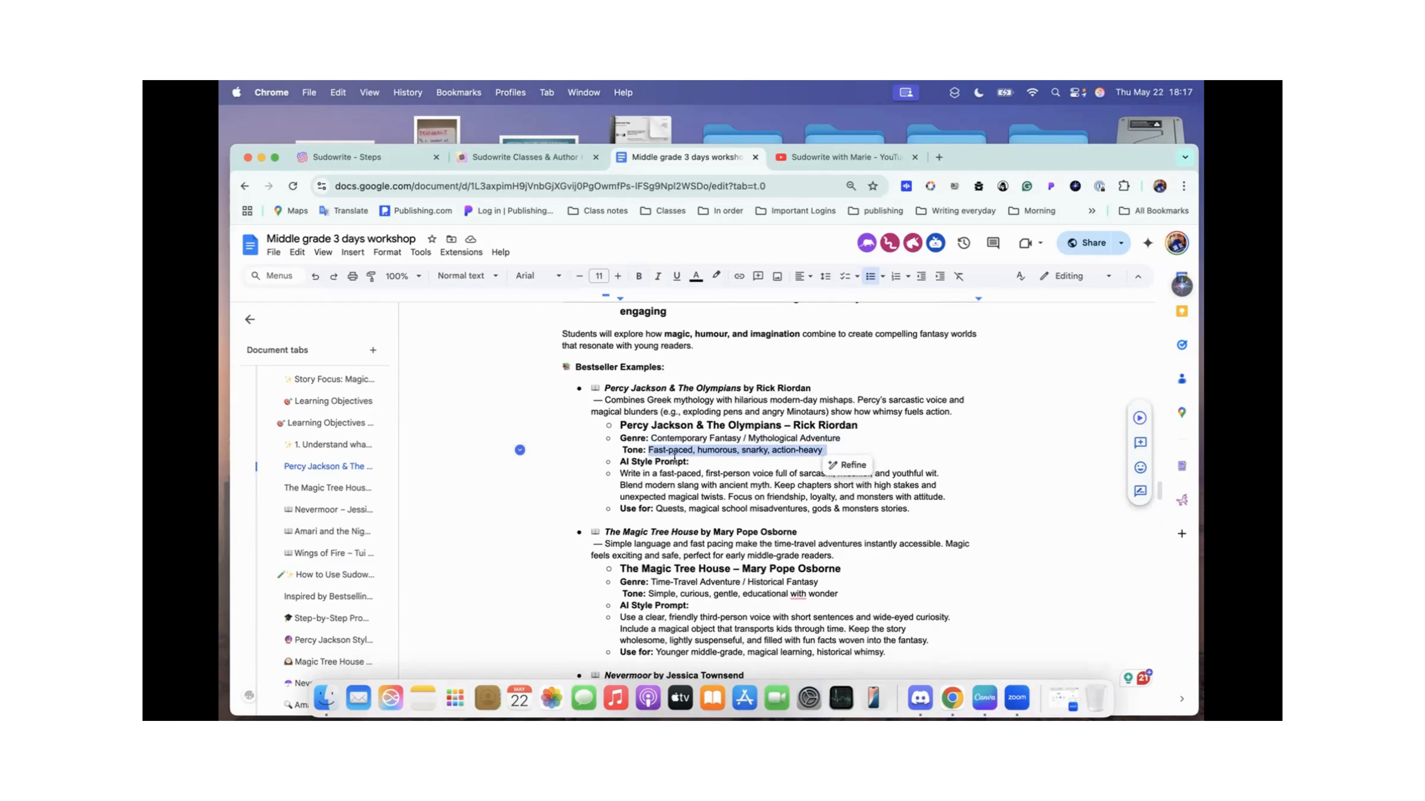
{"action": "left_click_drag", "start_coordinate": [623, 473], "coordinate": [945, 491]}
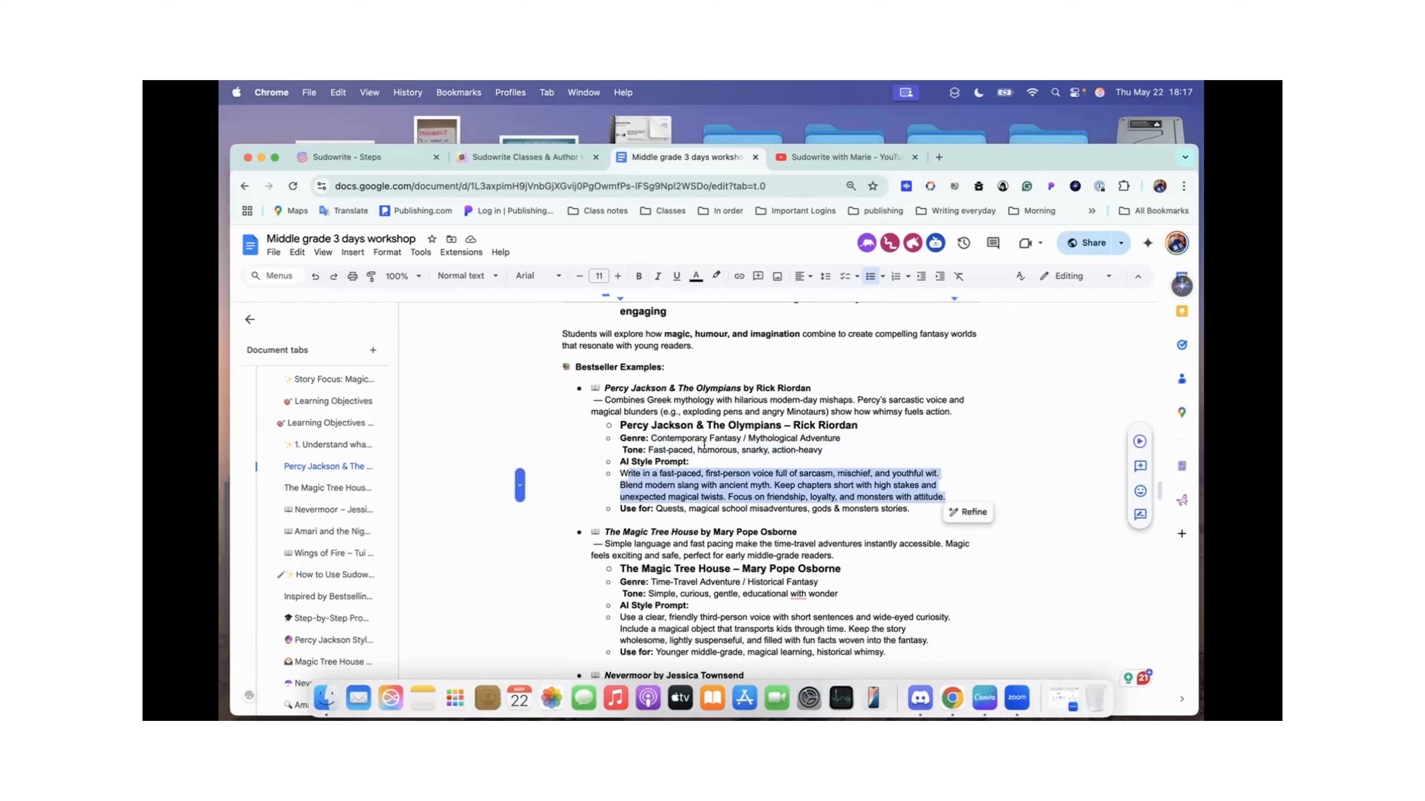
Step: Switch back to Sudowrite and examine the Style section's tone line, style prompt and word limit
{"action": "left_click", "coordinate": [383, 156]}
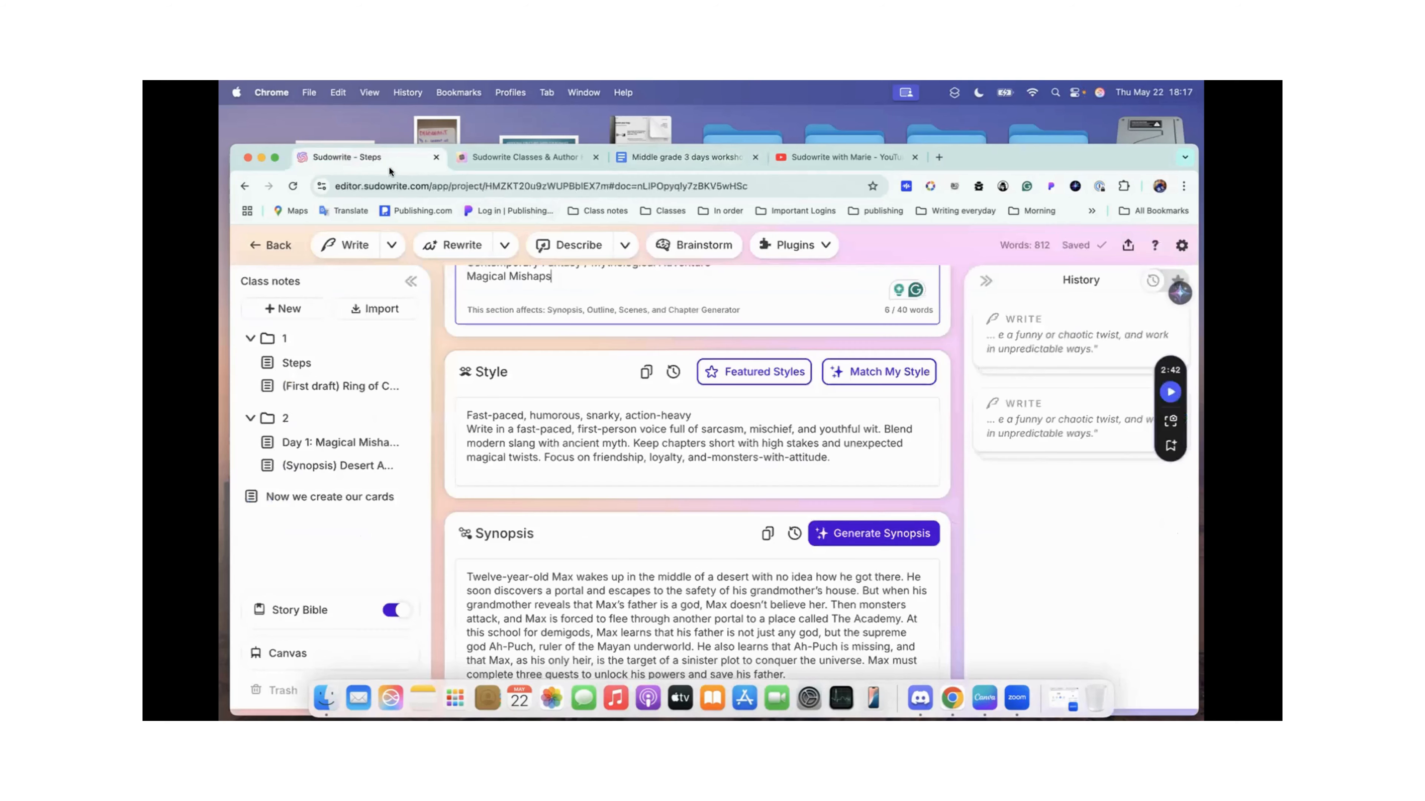
{"action": "left_click", "coordinate": [805, 454]}
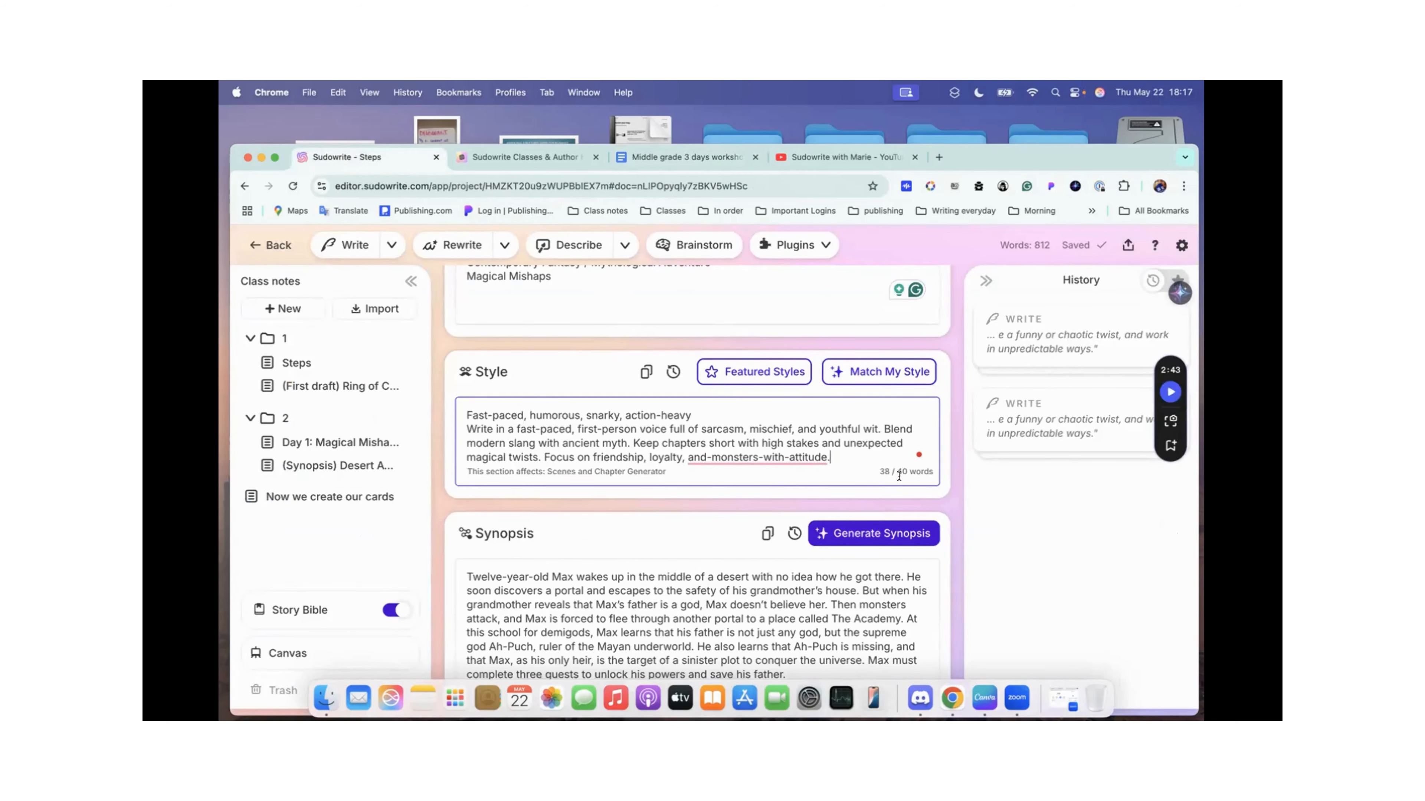
{"action": "mouse_move", "coordinate": [734, 453]}
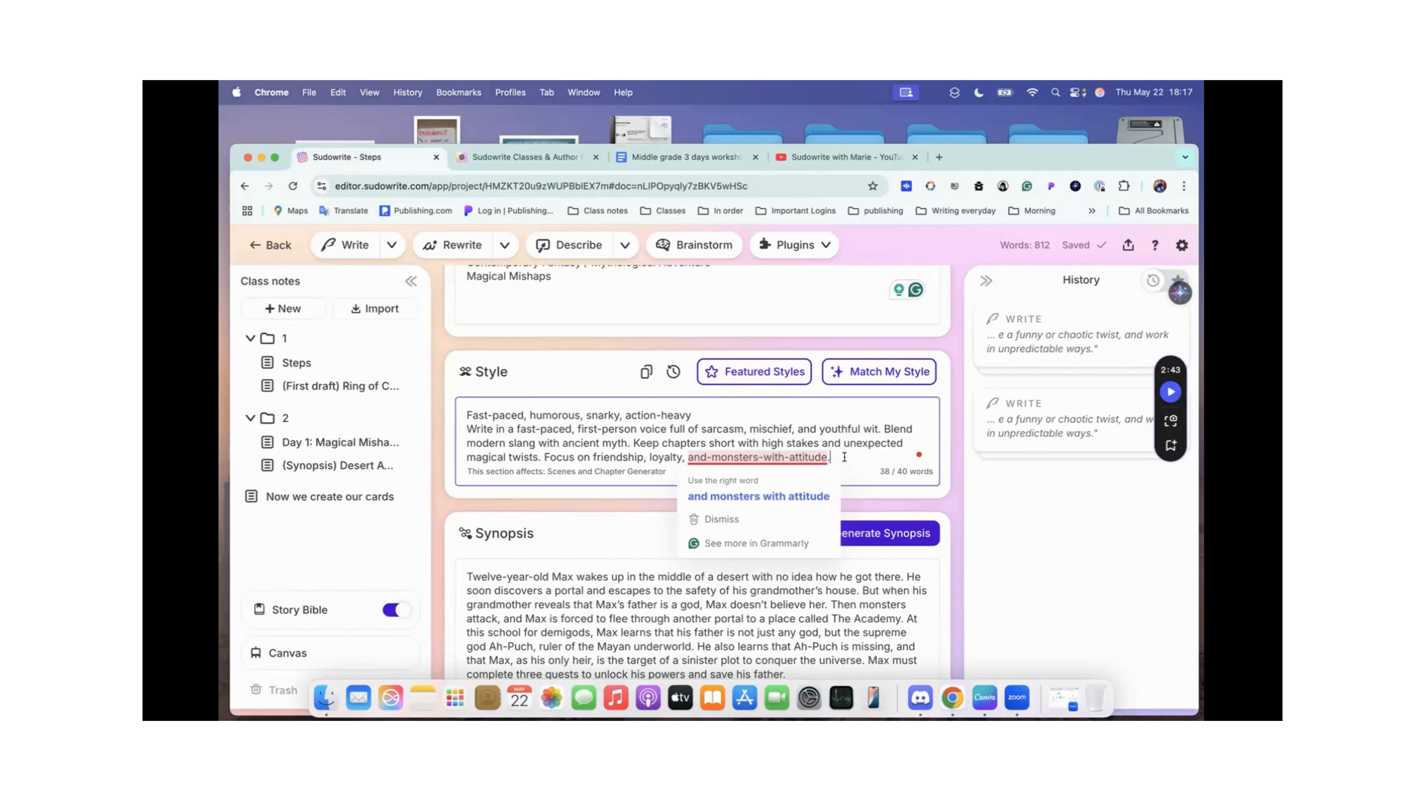
{"action": "left_click_drag", "start_coordinate": [839, 456], "coordinate": [457, 414]}
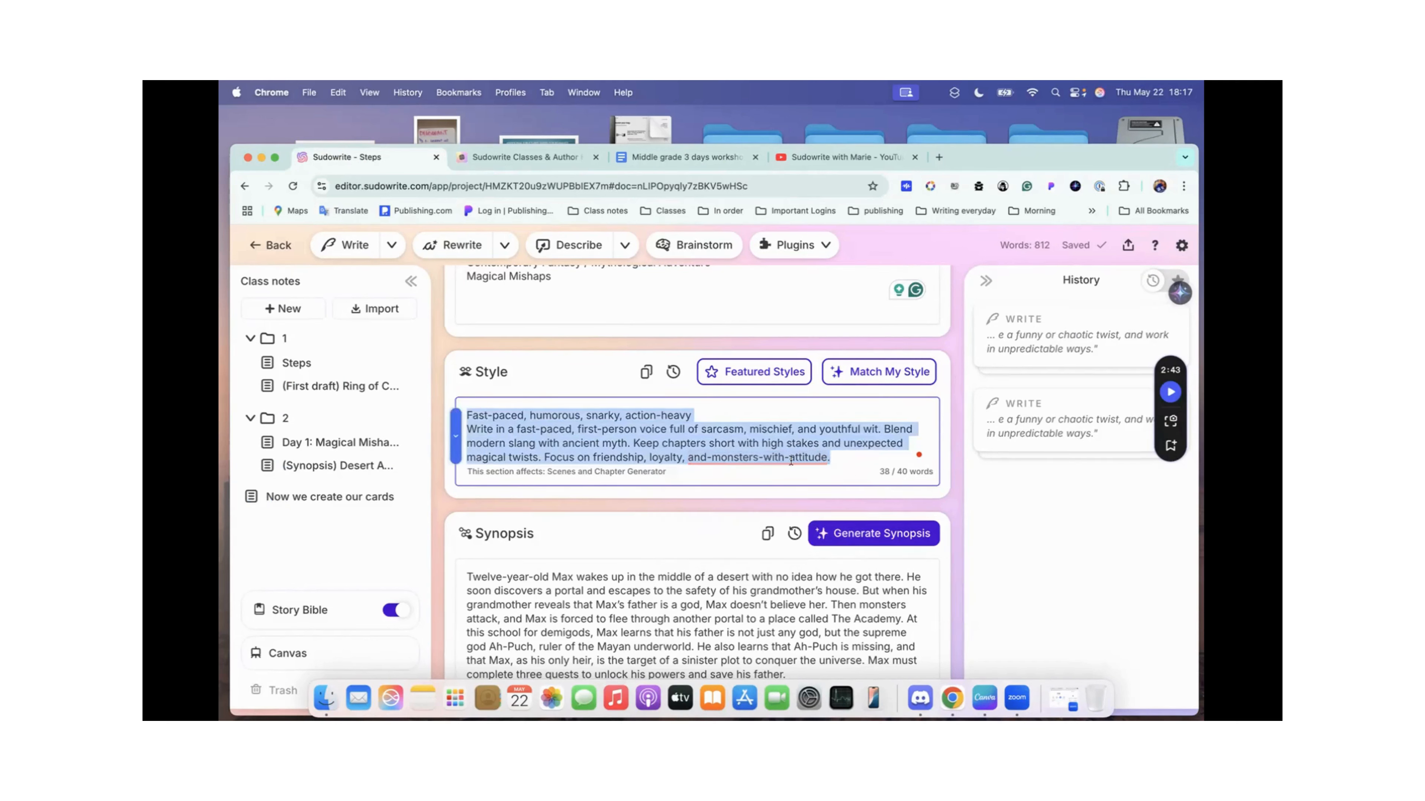
{"action": "mouse_move", "coordinate": [788, 459]}
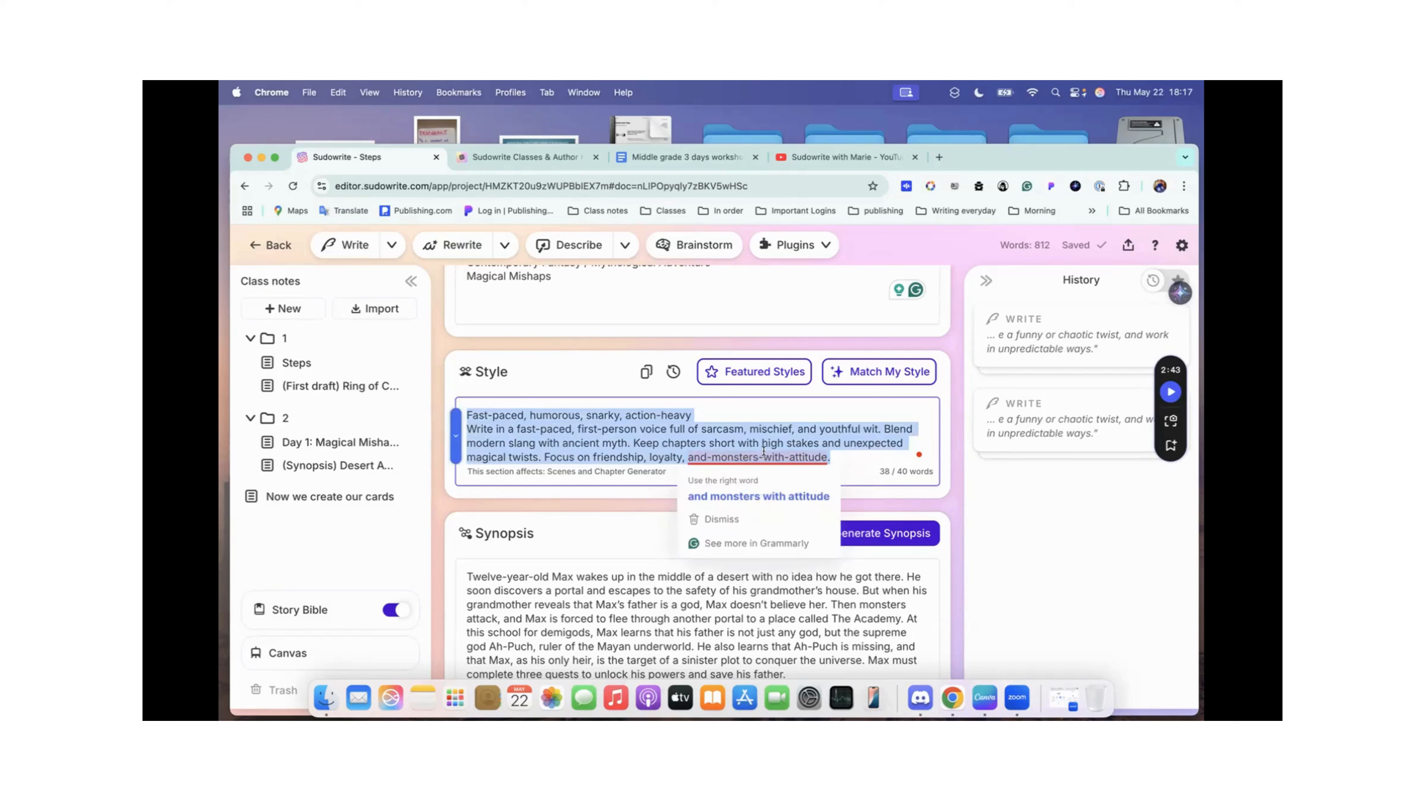
{"action": "left_click", "coordinate": [845, 457]}
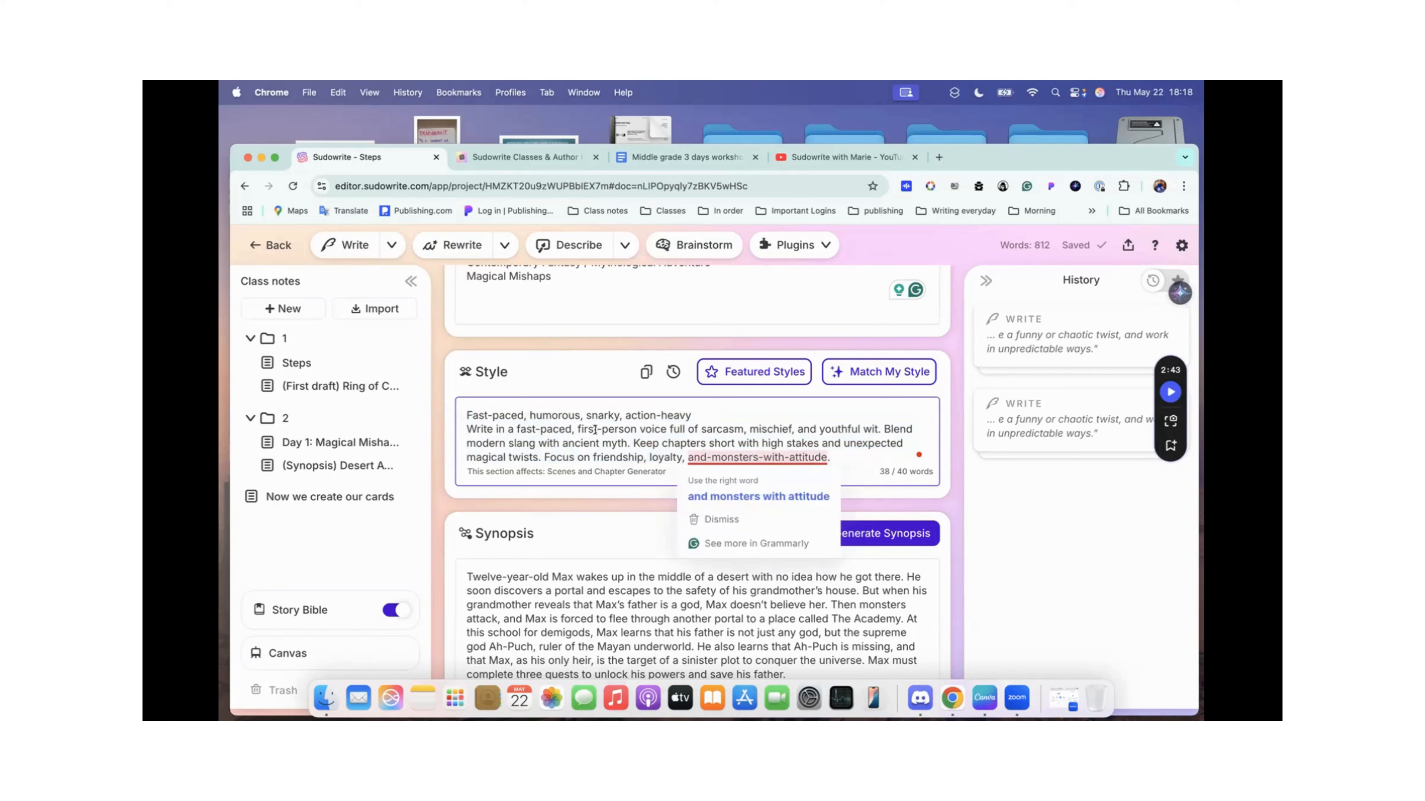
{"action": "left_click_drag", "start_coordinate": [466, 415], "coordinate": [572, 425]}
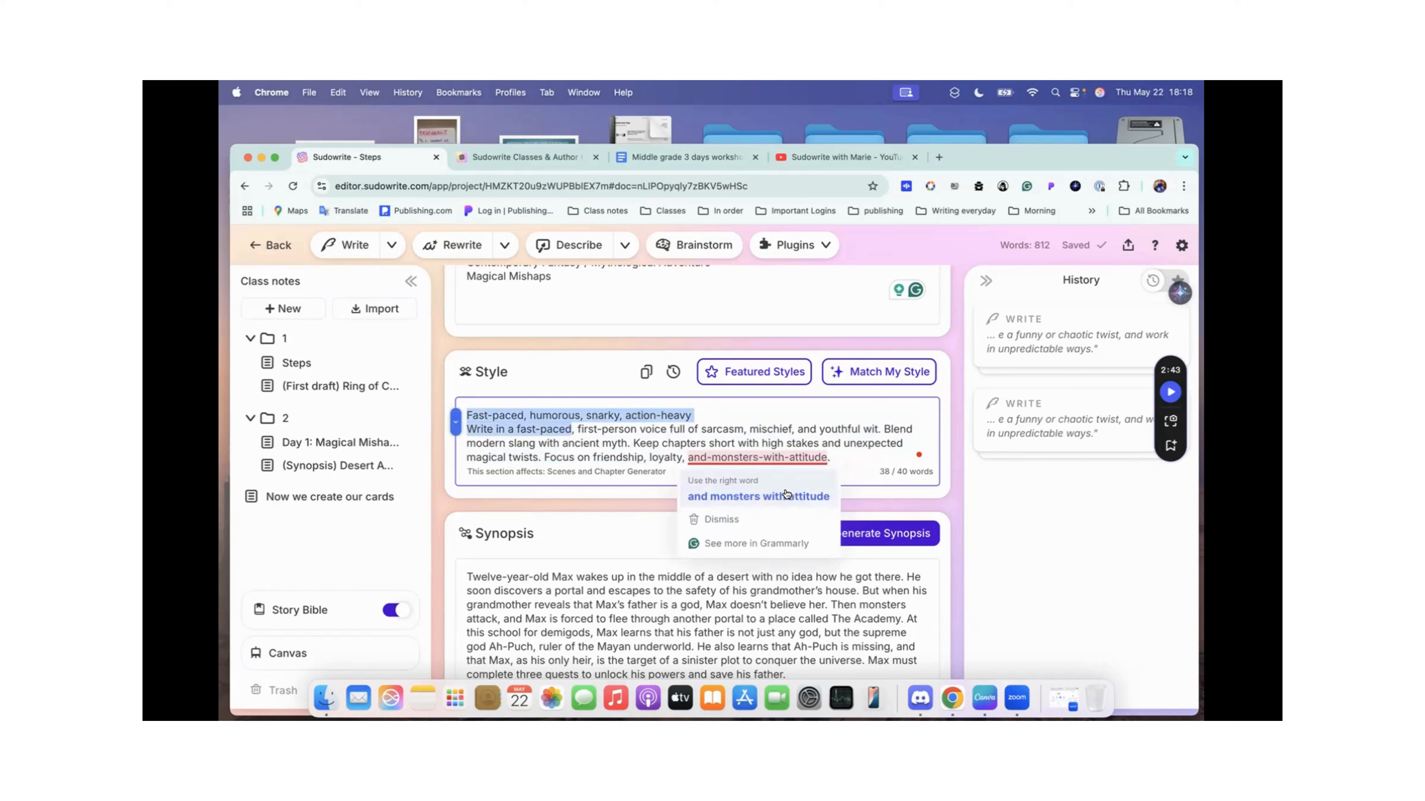
{"action": "left_click", "coordinate": [851, 430]}
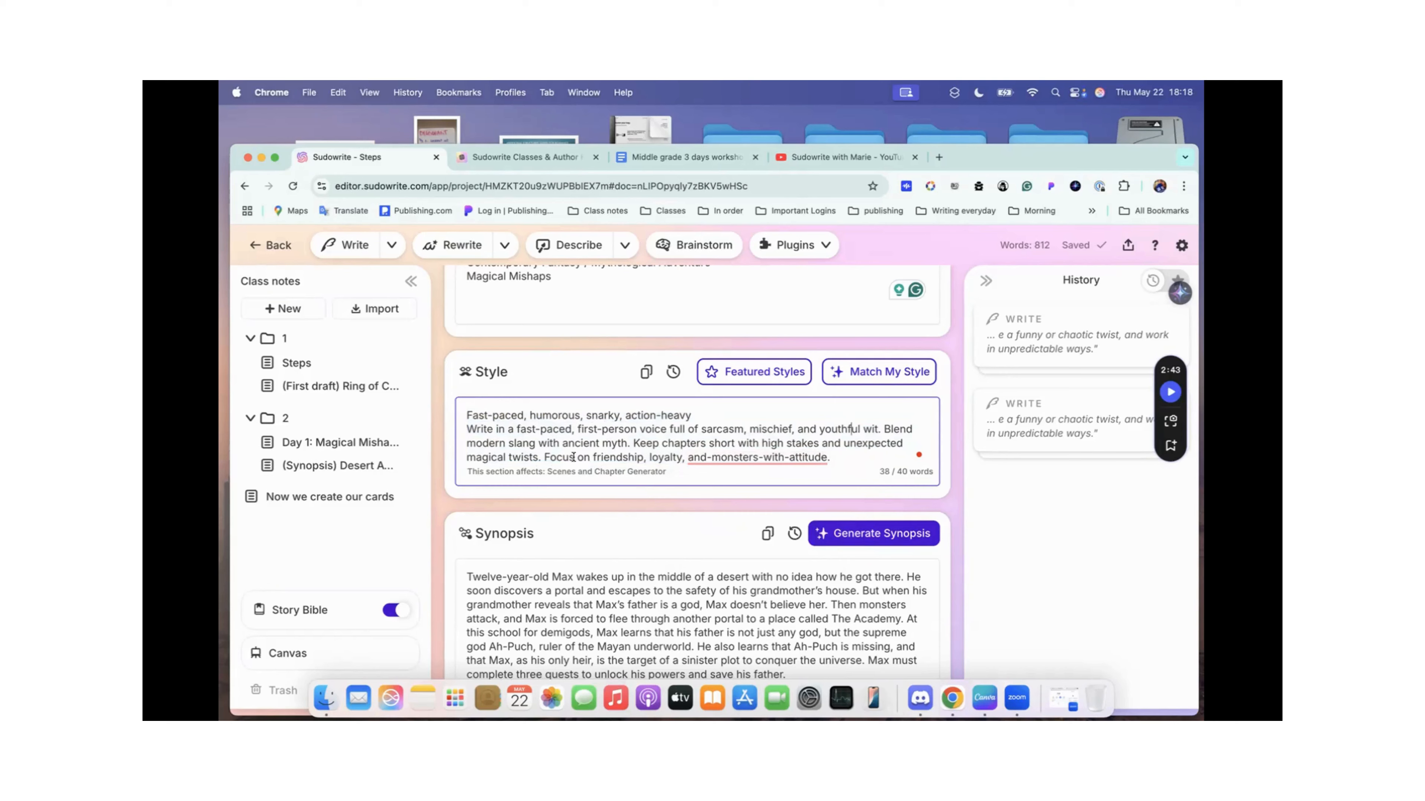
Step: Review how the Story Bible runs from Braindump through Genre and Style to the start of the Synopsis
{"action": "scroll", "coordinate": [573, 457], "scroll_direction": "down", "scroll_amount": 1}
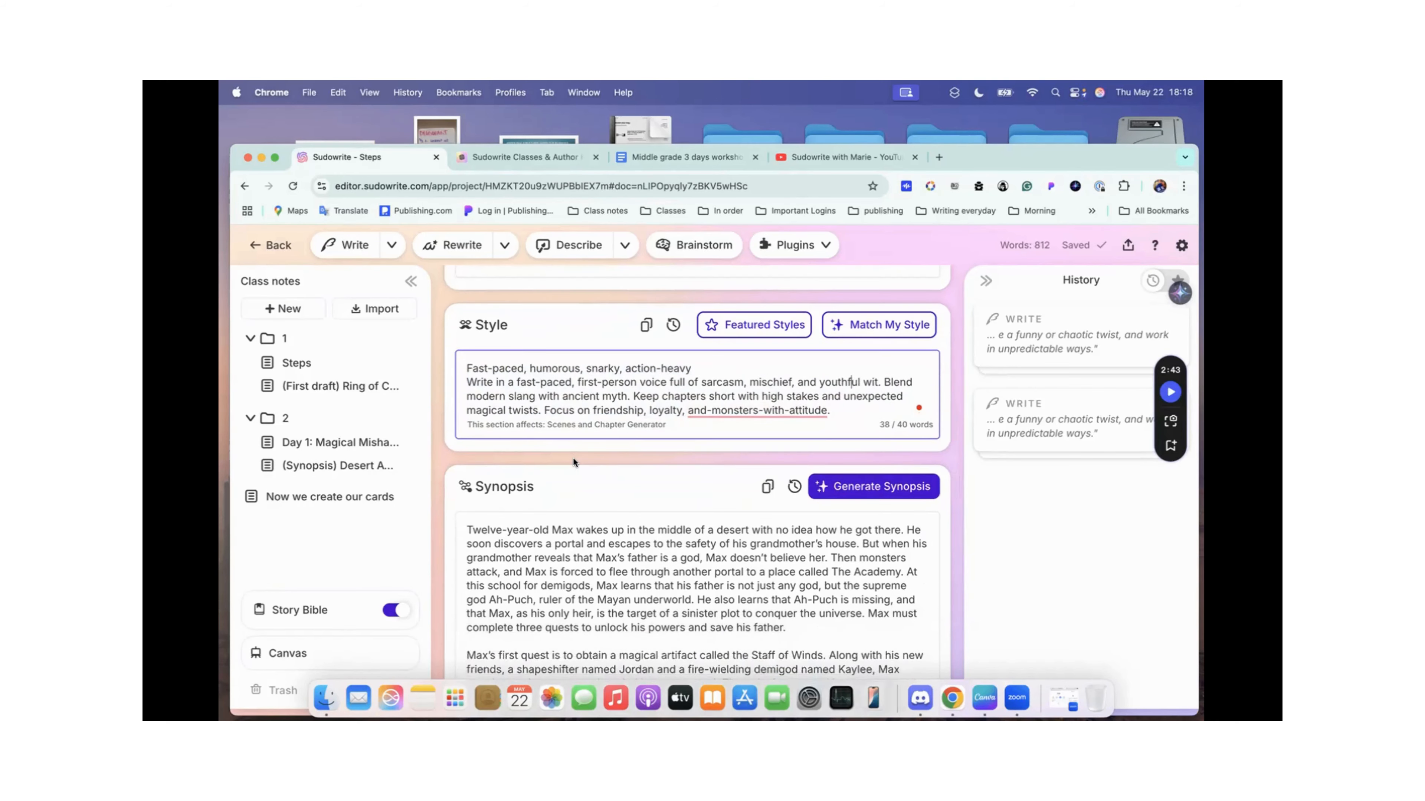
{"action": "scroll", "coordinate": [573, 459], "scroll_direction": "down", "scroll_amount": 1}
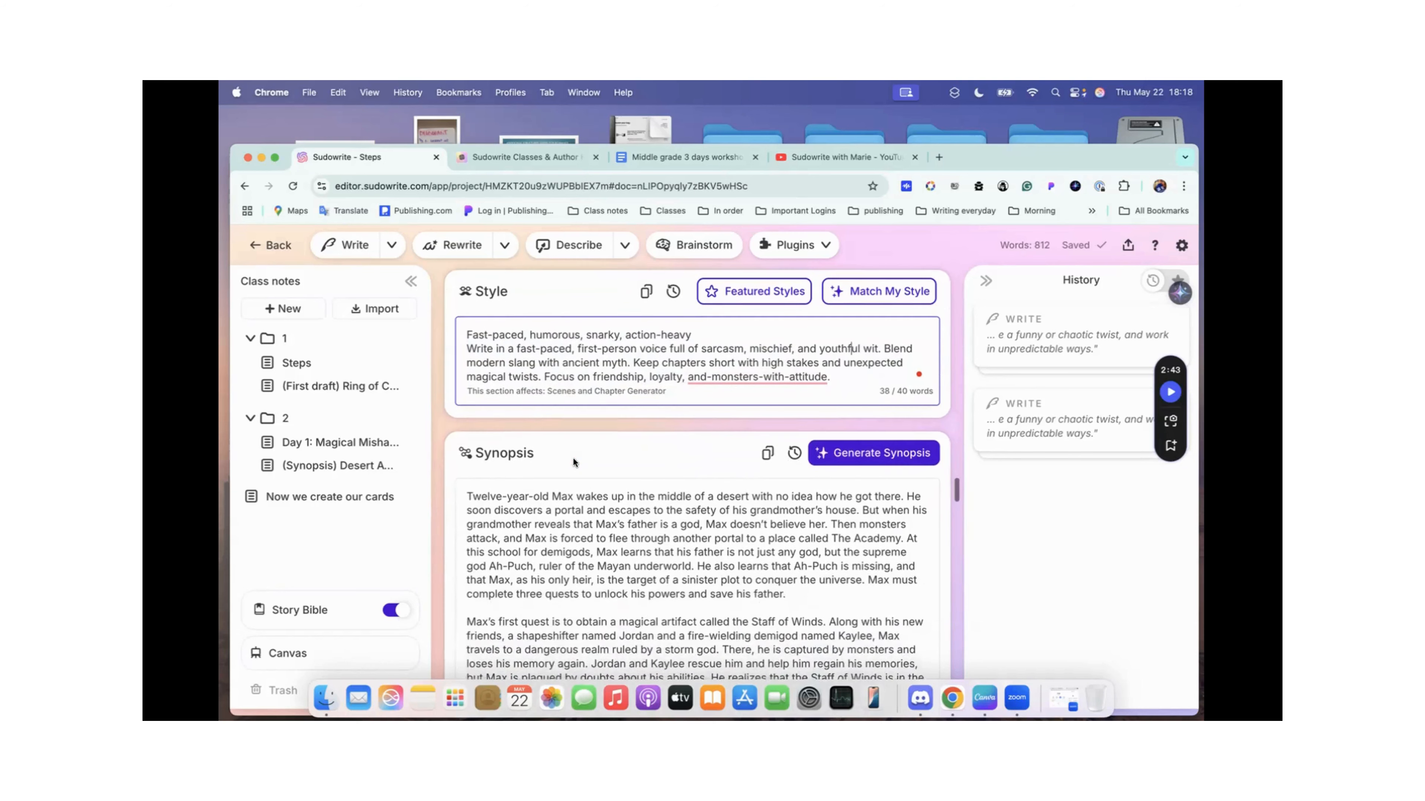
{"action": "scroll", "coordinate": [573, 457], "scroll_direction": "up", "scroll_amount": 5}
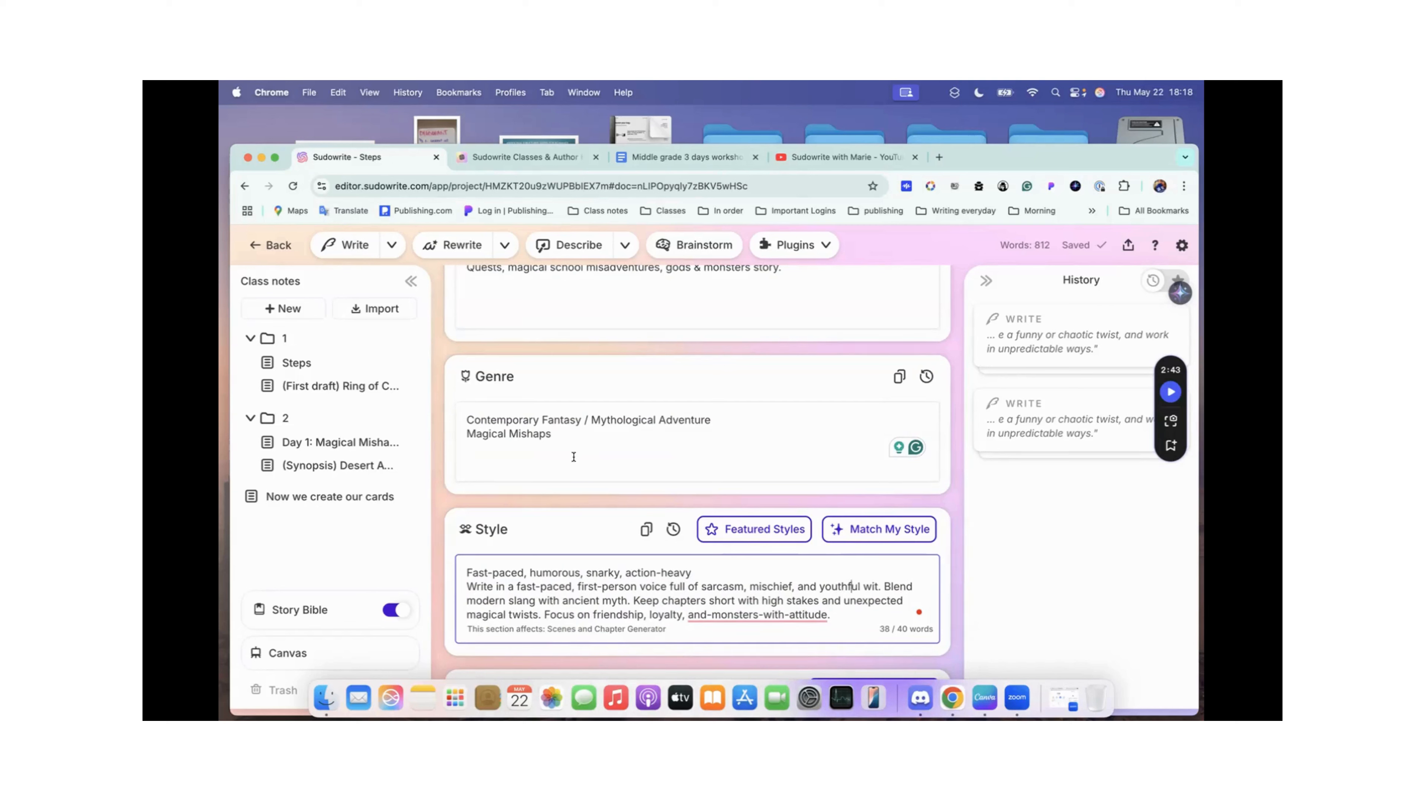
{"action": "scroll", "coordinate": [573, 456], "scroll_direction": "down", "scroll_amount": 5}
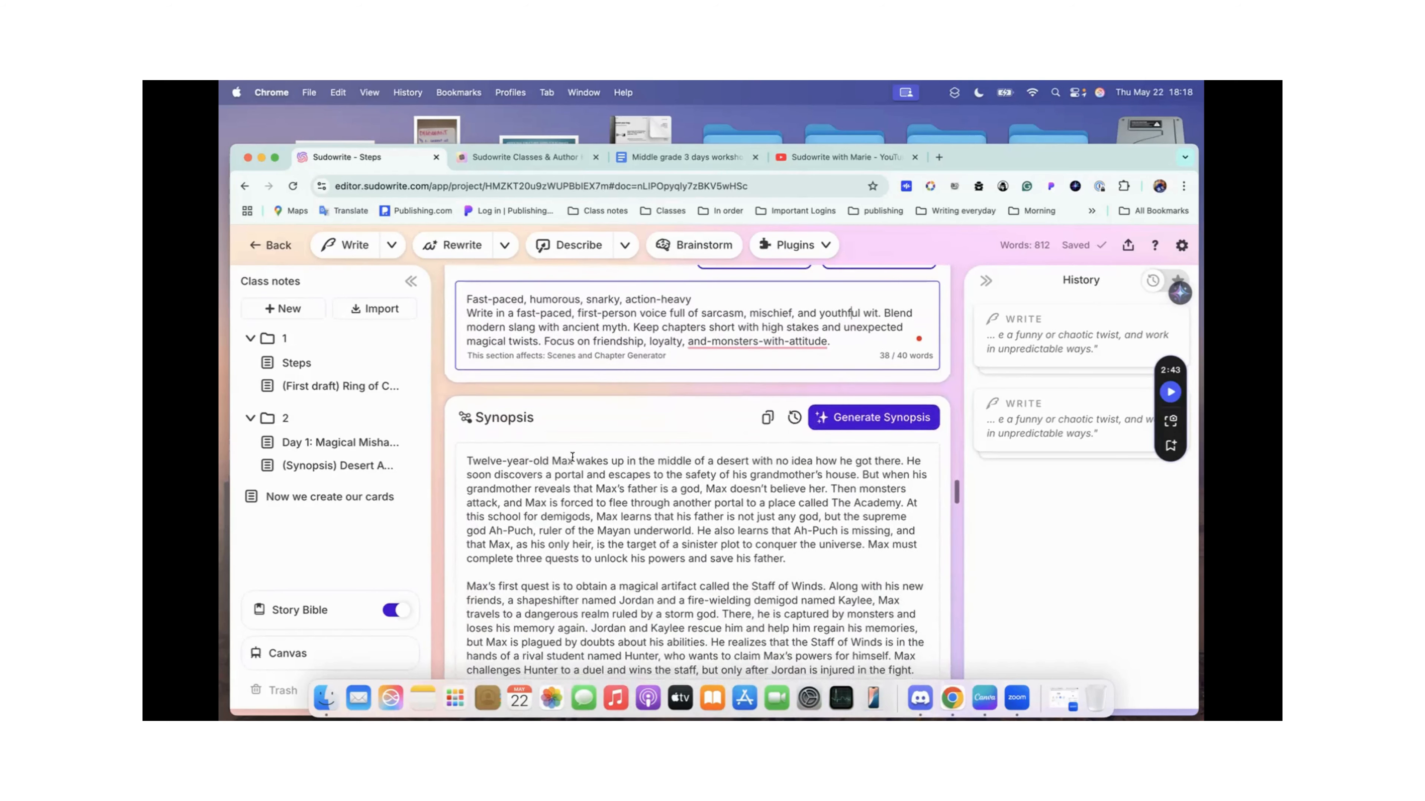
{"action": "scroll", "coordinate": [573, 457], "scroll_direction": "up", "scroll_amount": 8}
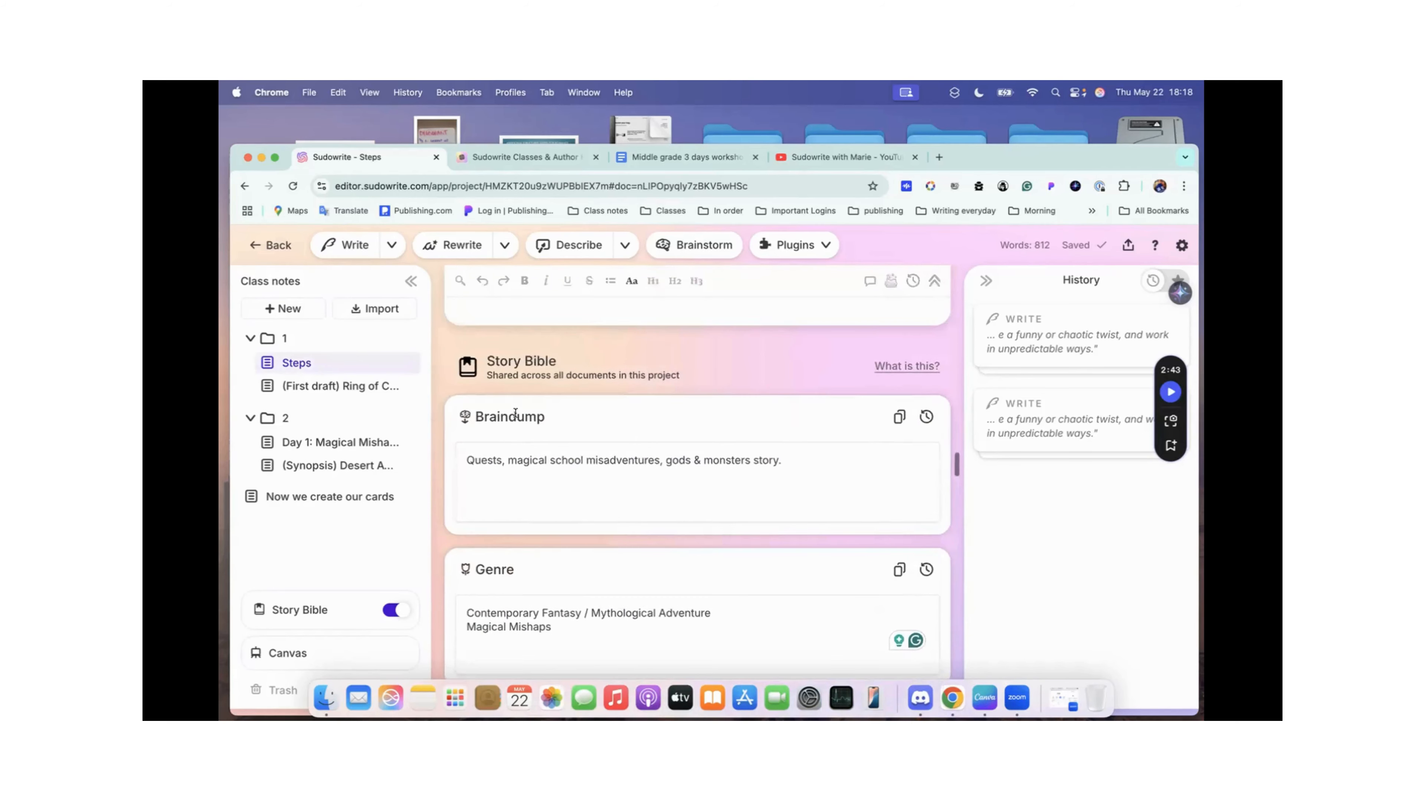
{"action": "scroll", "coordinate": [533, 456], "scroll_direction": "down", "scroll_amount": 5}
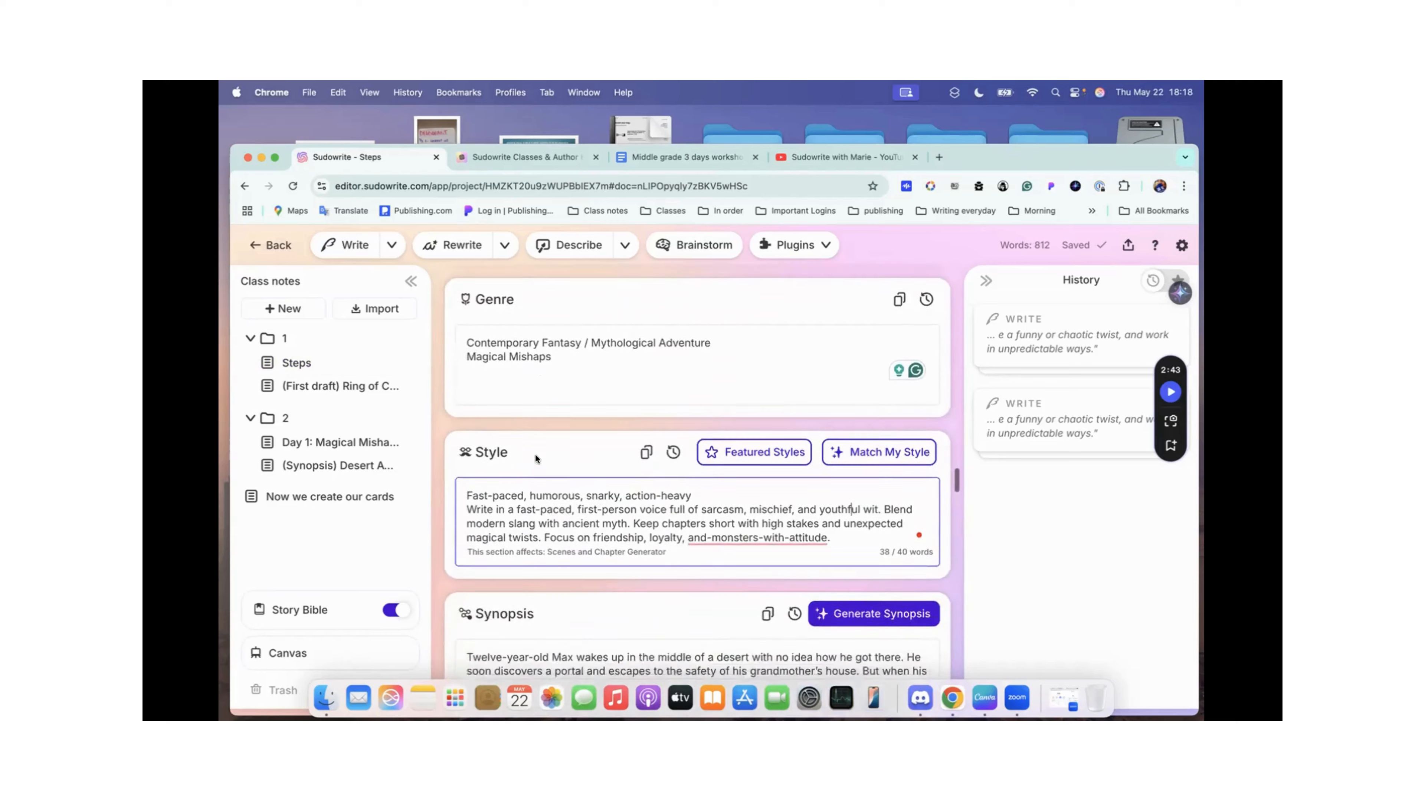
{"action": "scroll", "coordinate": [535, 459], "scroll_direction": "down", "scroll_amount": 5}
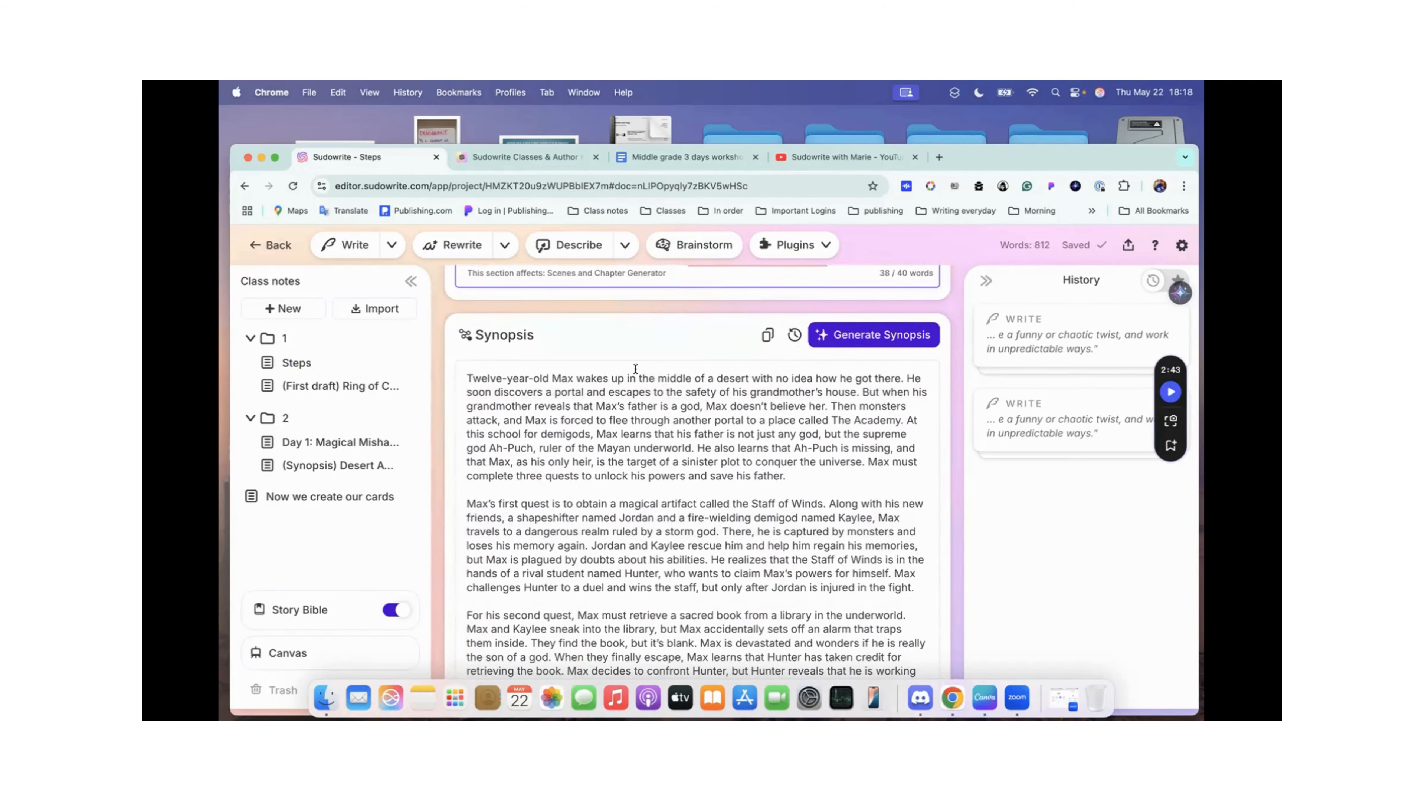
{"action": "scroll", "coordinate": [589, 447], "scroll_direction": "up", "scroll_amount": 6}
{"action": "scroll", "coordinate": [635, 369], "scroll_direction": "down", "scroll_amount": 5}
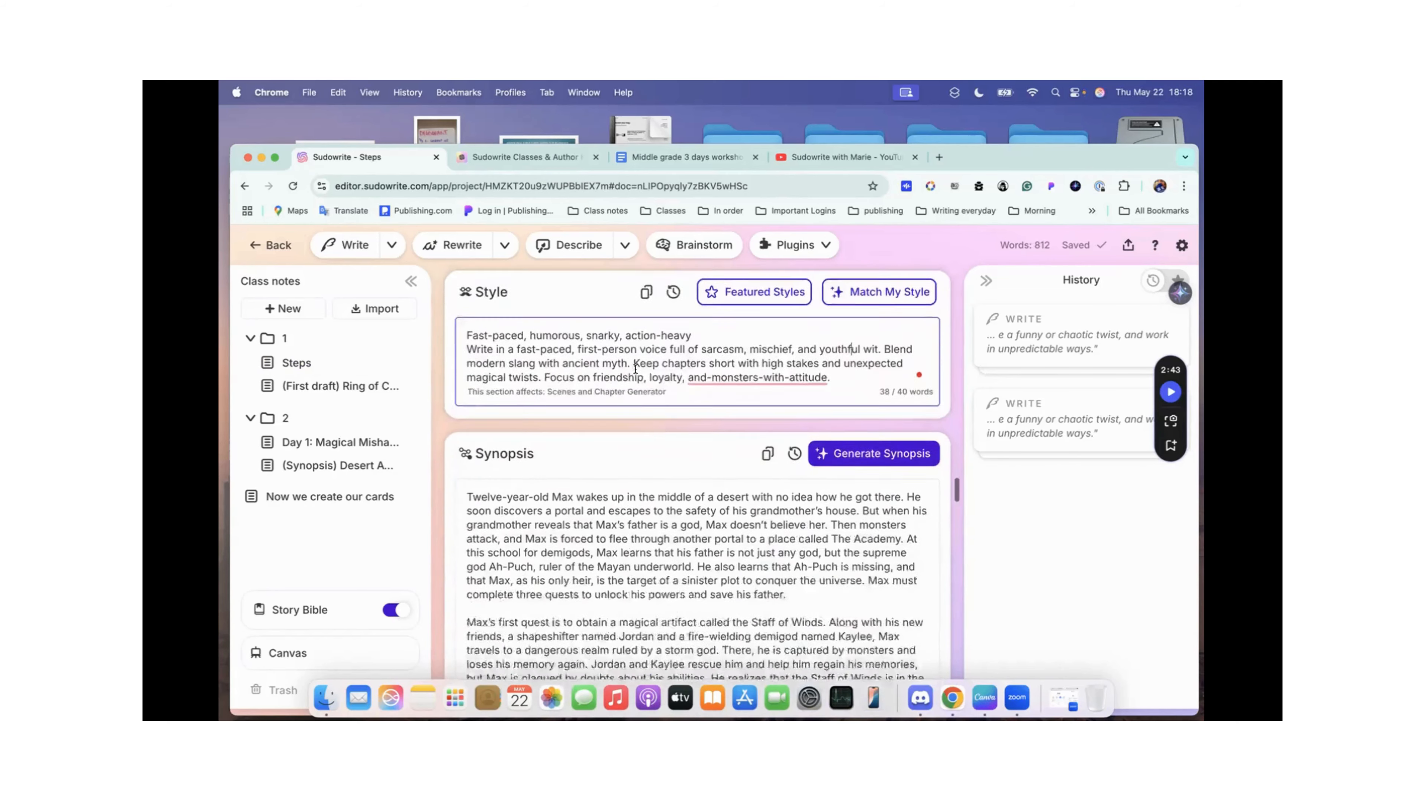
Step: Examine the Synopsis text, from the opening paragraph about Max through his quests and return to The Academy
{"action": "scroll", "coordinate": [551, 483], "scroll_direction": "down", "scroll_amount": 1}
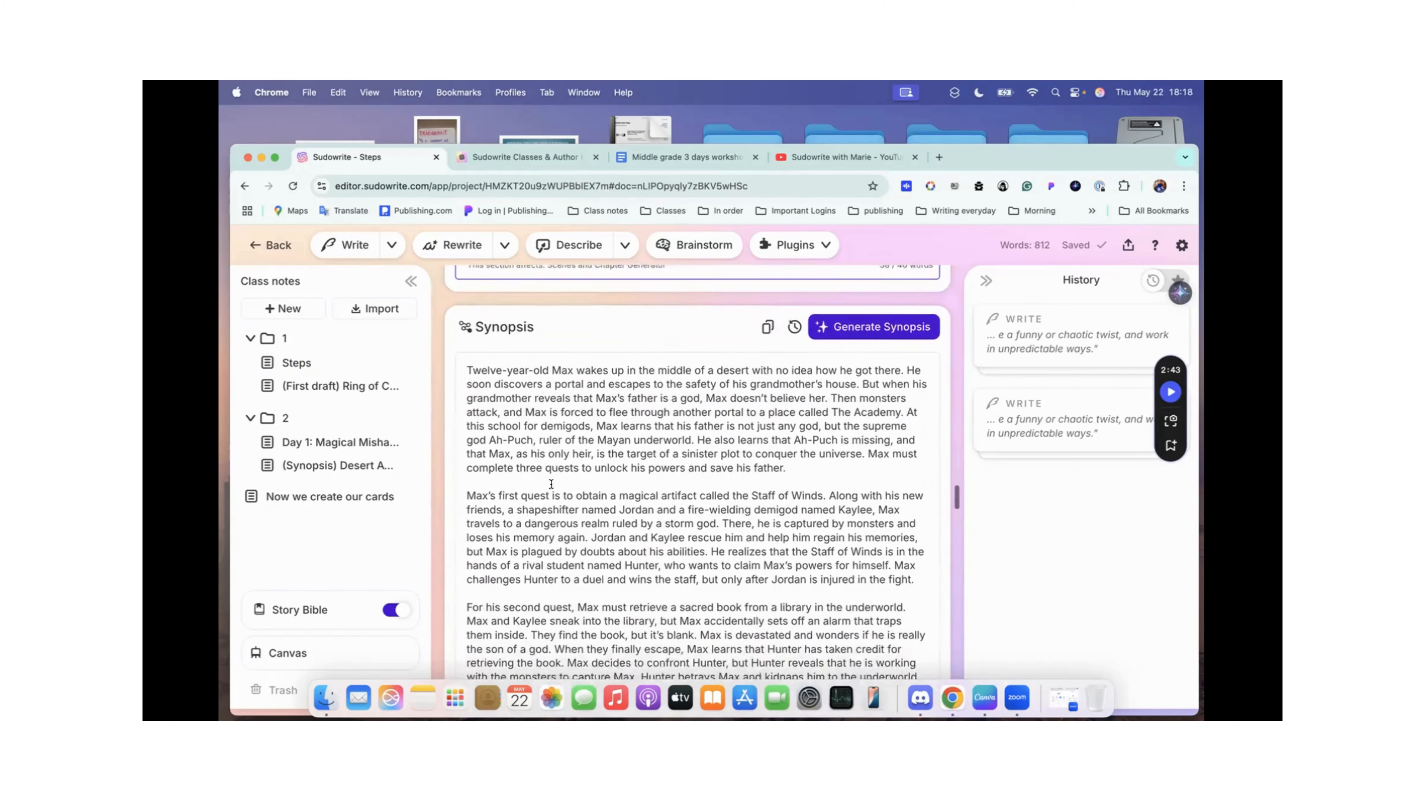
{"action": "scroll", "coordinate": [612, 418], "scroll_direction": "down", "scroll_amount": 1}
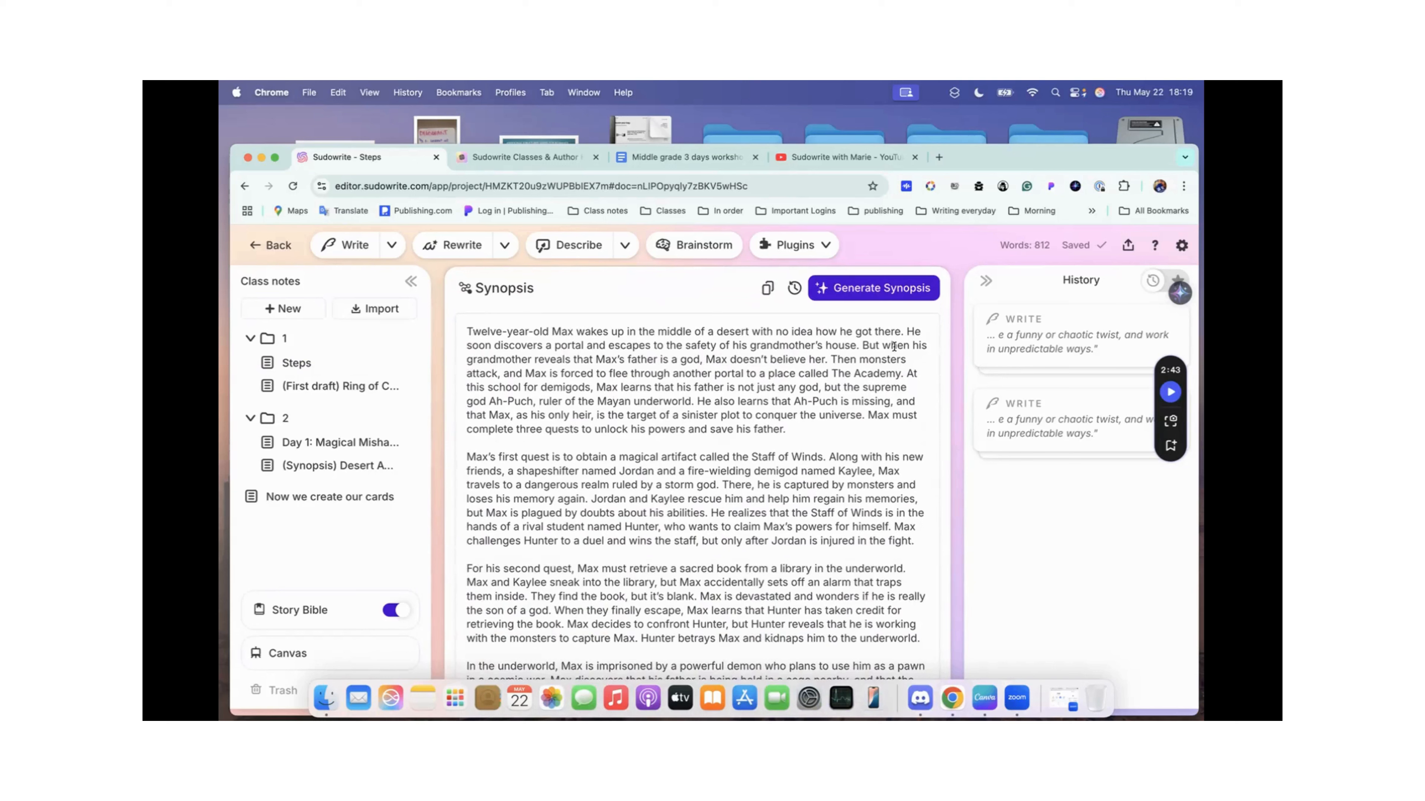
{"action": "scroll", "coordinate": [584, 388], "scroll_direction": "down", "scroll_amount": 1}
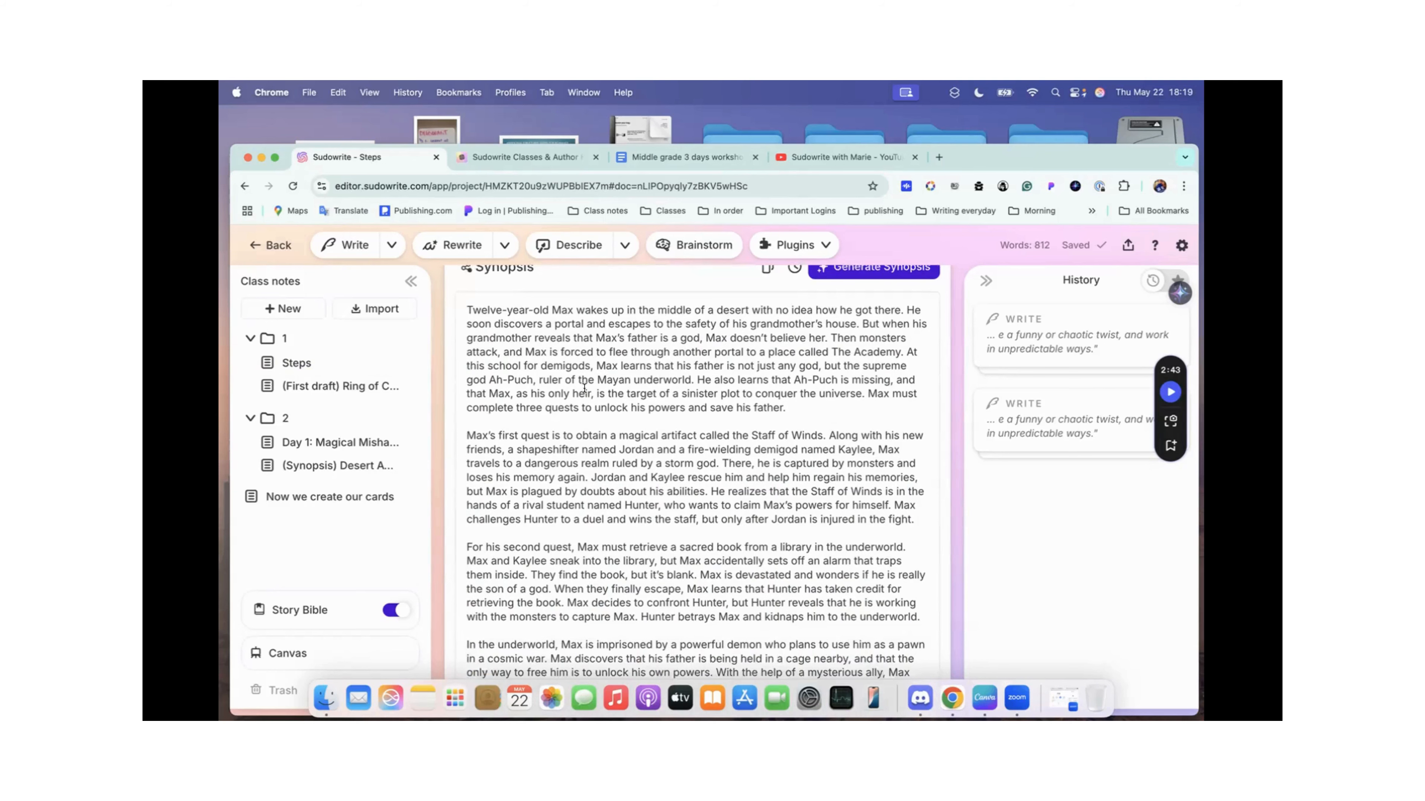
{"action": "scroll", "coordinate": [584, 387], "scroll_direction": "up", "scroll_amount": 1}
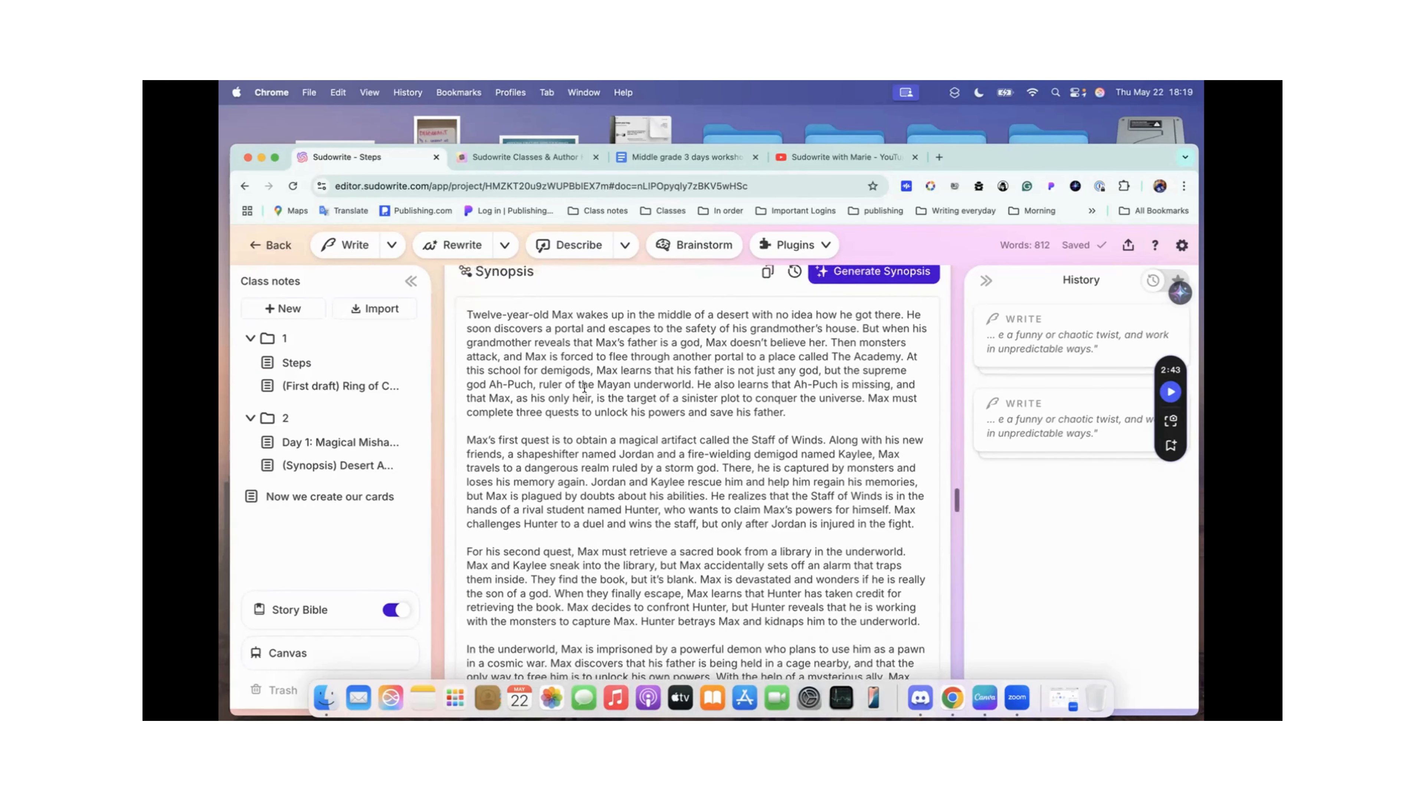
{"action": "scroll", "coordinate": [584, 387], "scroll_direction": "up", "scroll_amount": 2}
{"action": "left_click", "coordinate": [463, 349]}
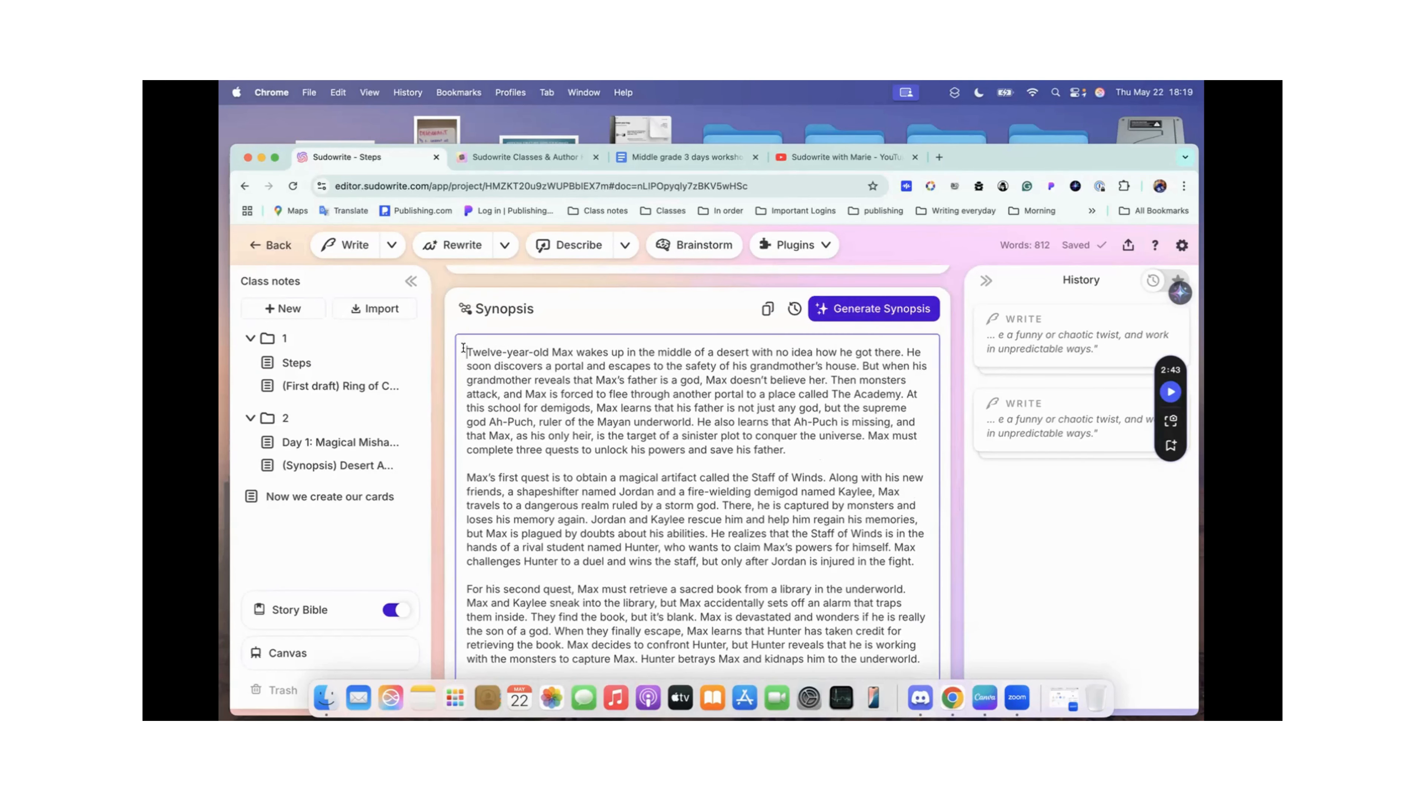
{"action": "left_click_drag", "start_coordinate": [463, 349], "coordinate": [662, 525]}
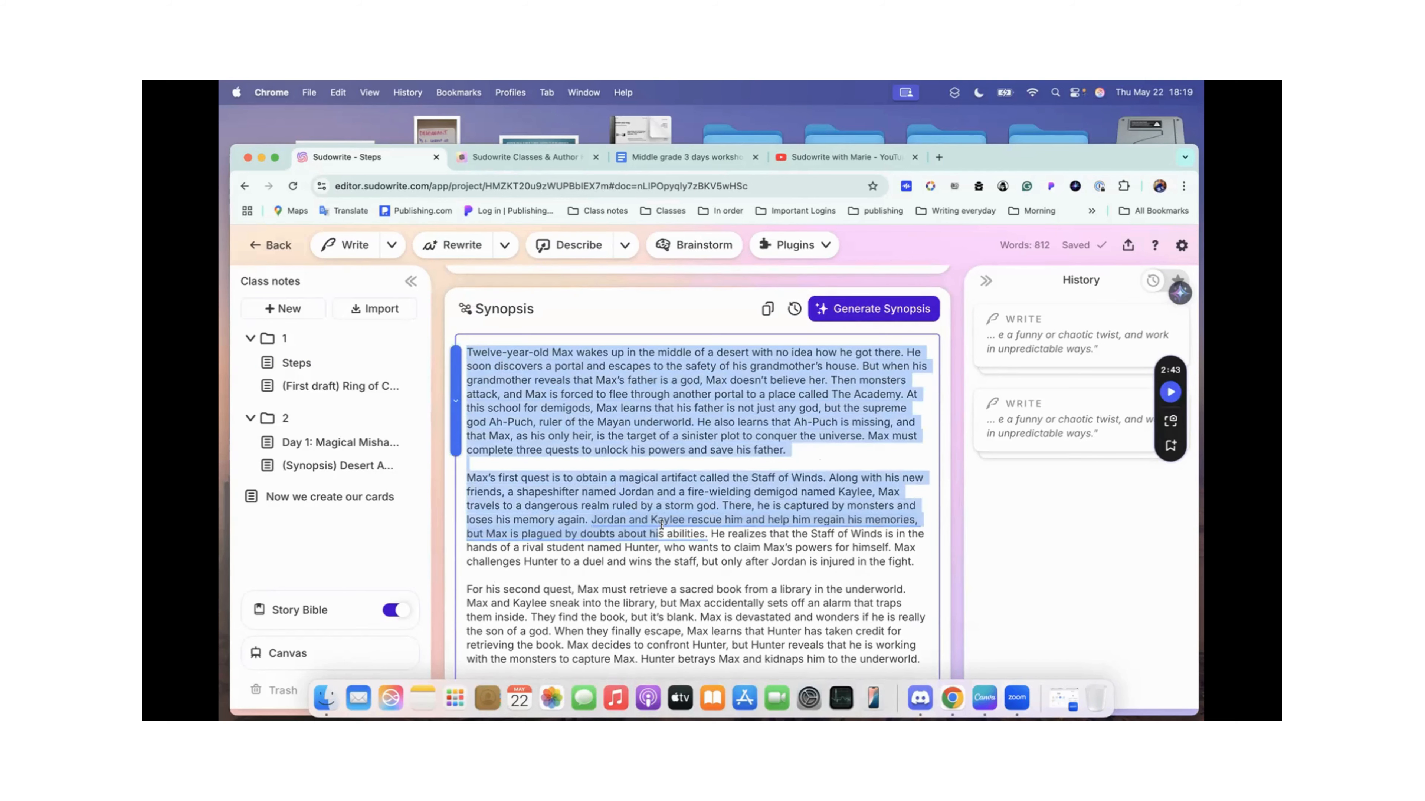
{"action": "left_click", "coordinate": [710, 410]}
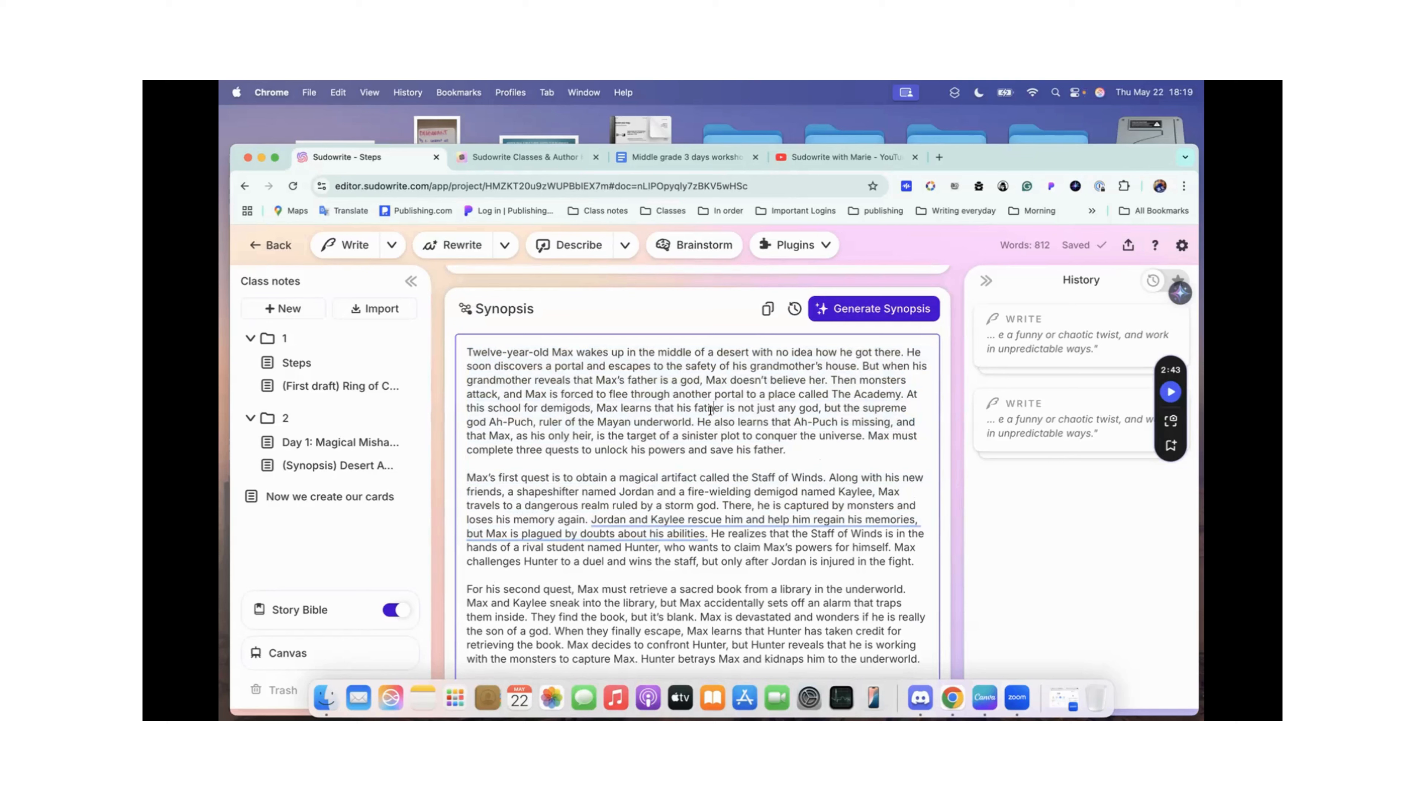
{"action": "scroll", "coordinate": [625, 531], "scroll_direction": "down", "scroll_amount": 4}
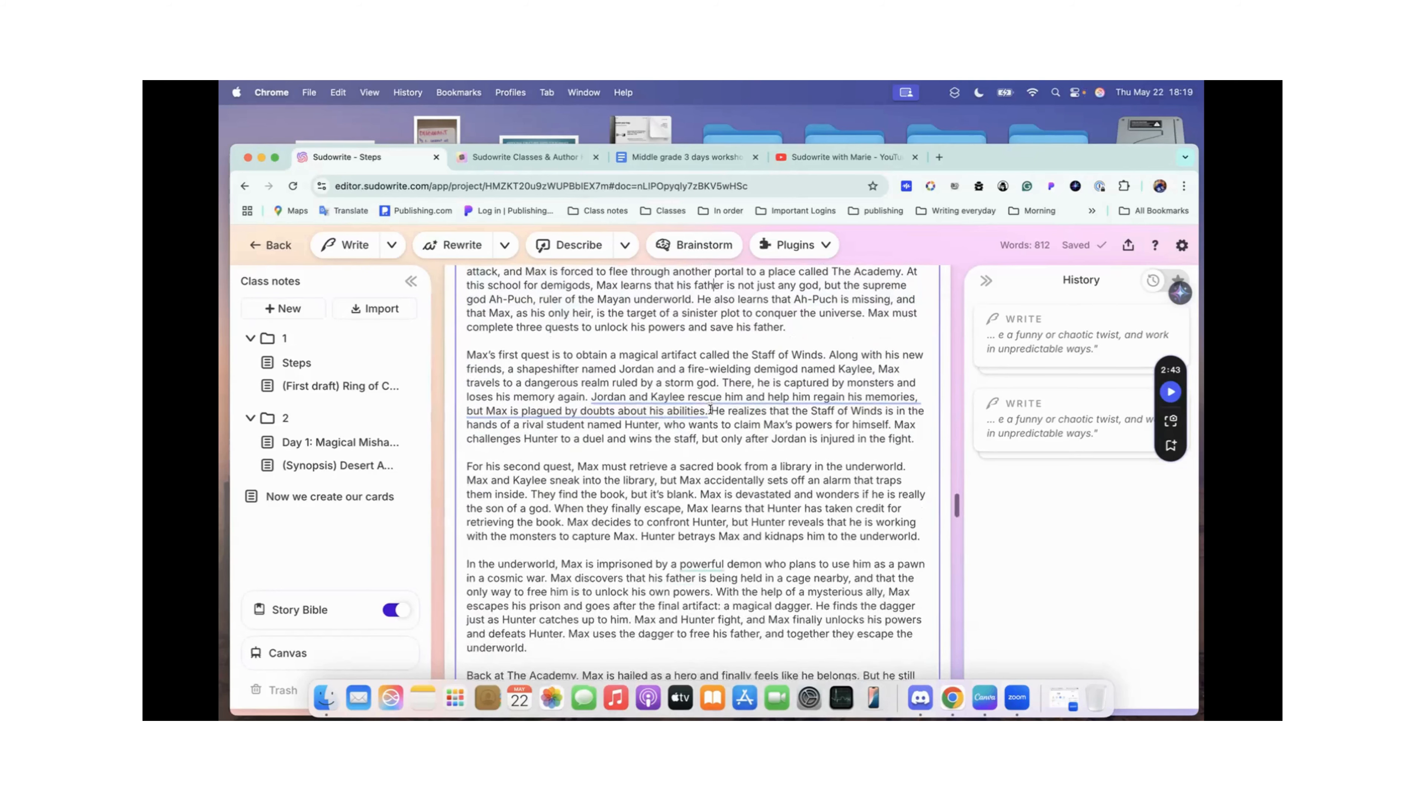
Step: Look through the (First draft) Ring of Constant Sarcasm document and the (Synopsis) Desert Awakening document after the end of the Synopsis section
{"action": "scroll", "coordinate": [625, 531], "scroll_direction": "down", "scroll_amount": 3}
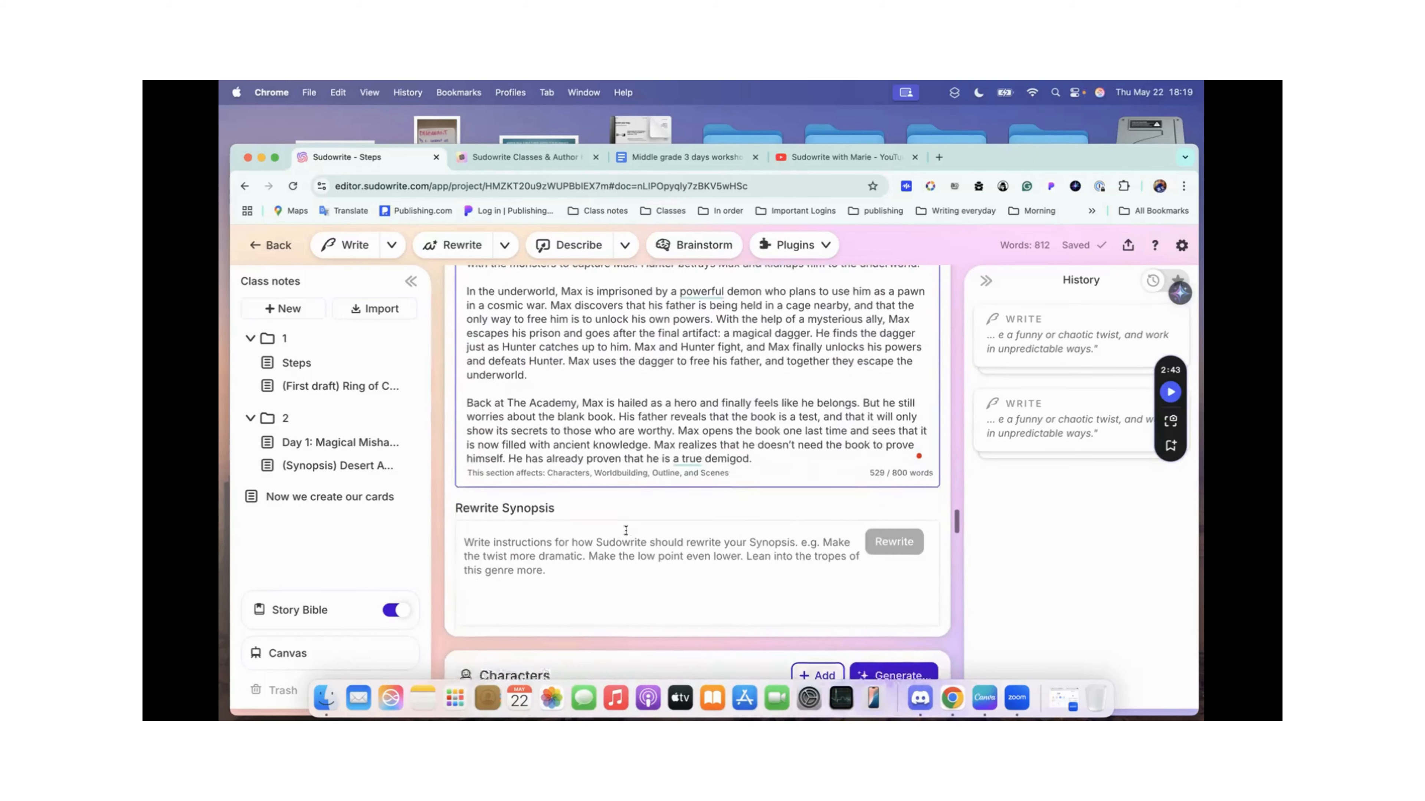
{"action": "left_click", "coordinate": [335, 387]}
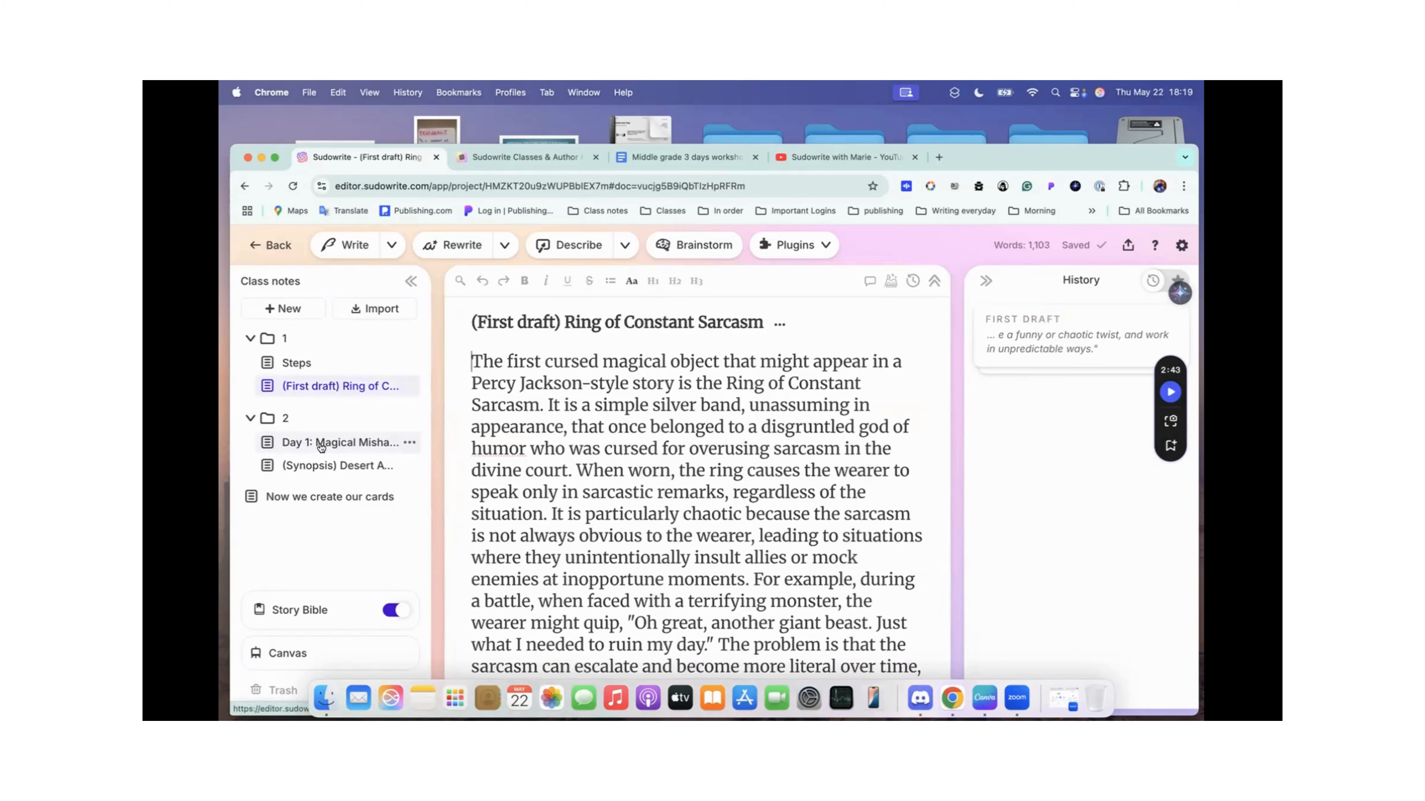
{"action": "left_click", "coordinate": [323, 474]}
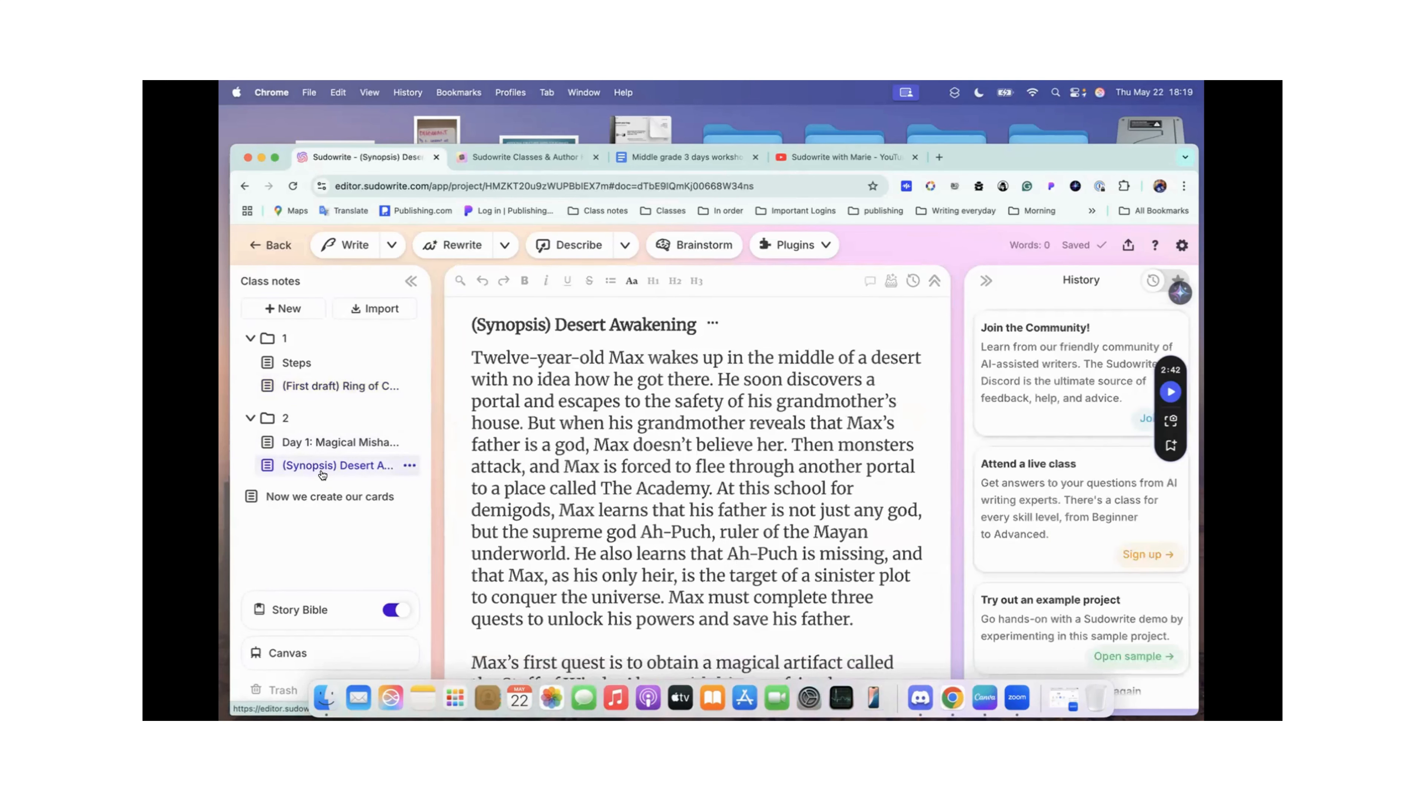
{"action": "scroll", "coordinate": [644, 431], "scroll_direction": "down", "scroll_amount": 10}
{"action": "scroll", "coordinate": [644, 431], "scroll_direction": "up", "scroll_amount": 10}
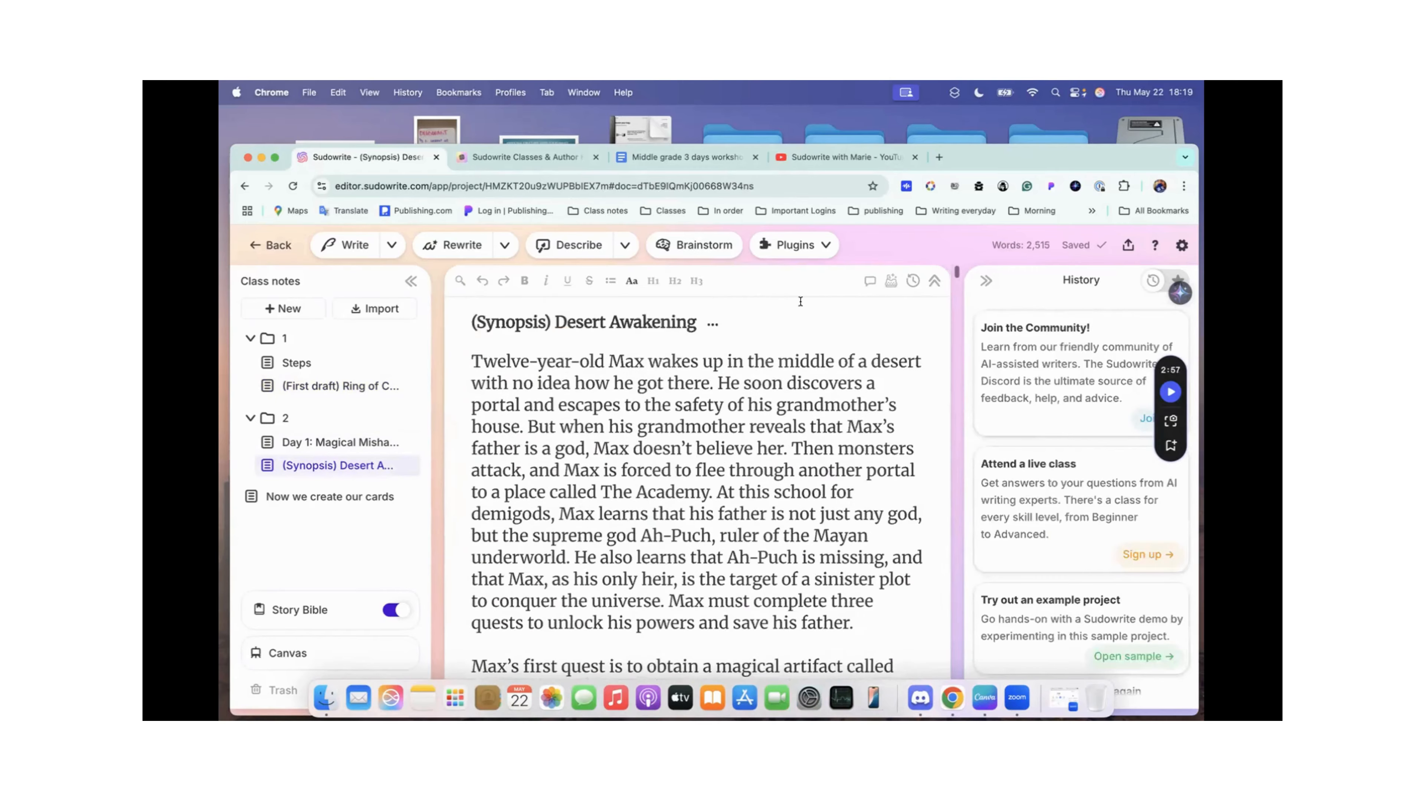
Step: Copy the share link of (First draft) Ring of Constant Sarcasm and switch to the end of the workshop notes in Google Docs
{"action": "left_click", "coordinate": [1128, 245]}
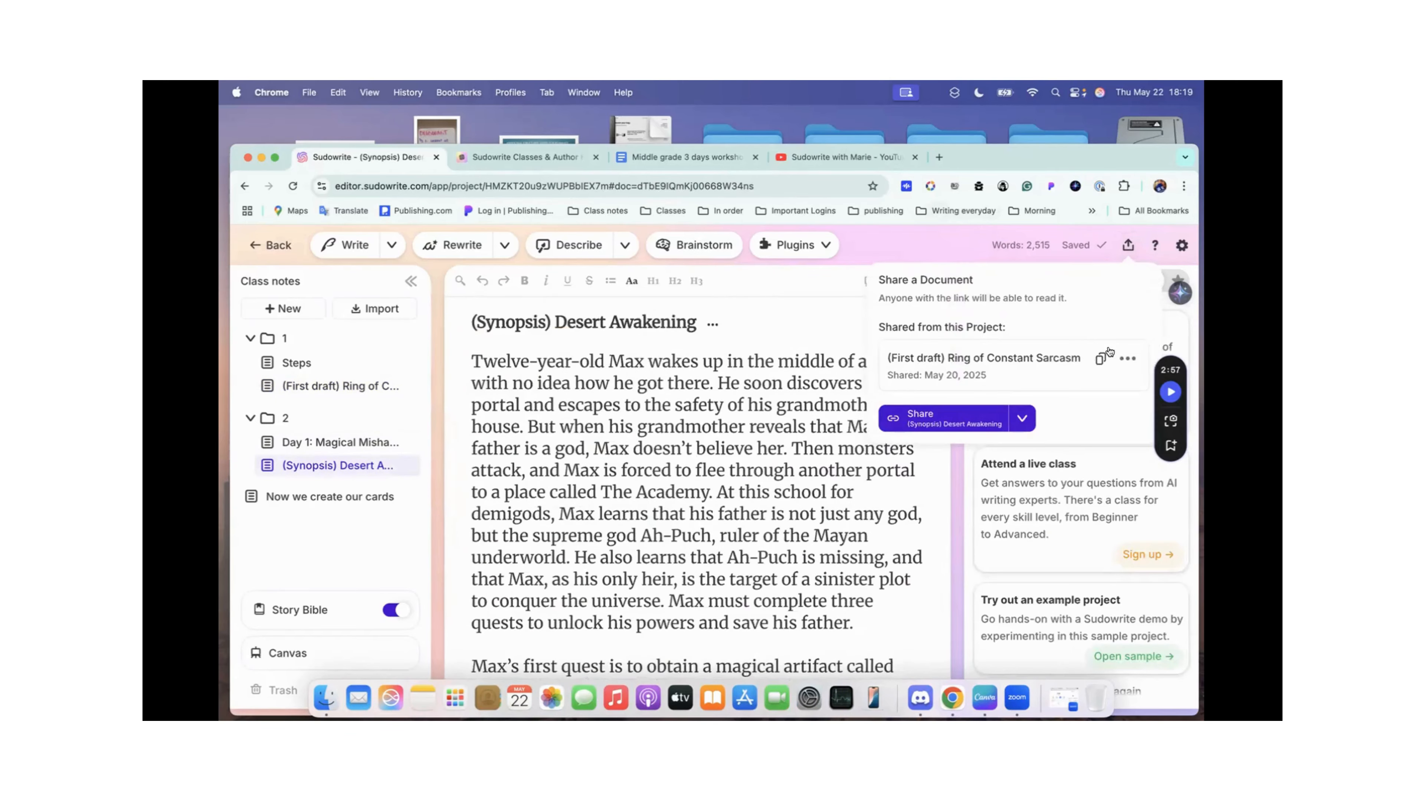
{"action": "left_click", "coordinate": [1099, 359]}
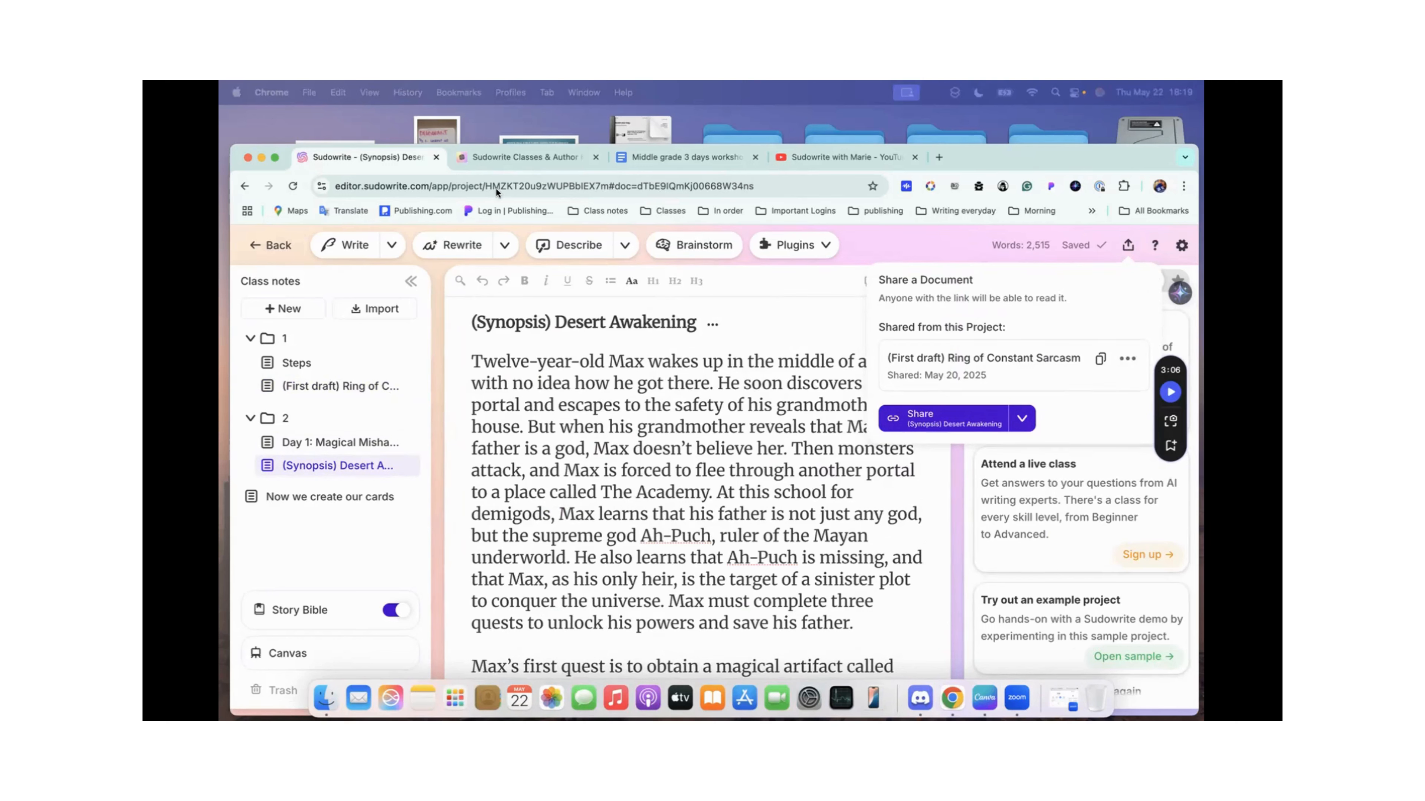
{"action": "left_click", "coordinate": [662, 164]}
{"action": "scroll", "coordinate": [667, 454], "scroll_direction": "up", "scroll_amount": 2}
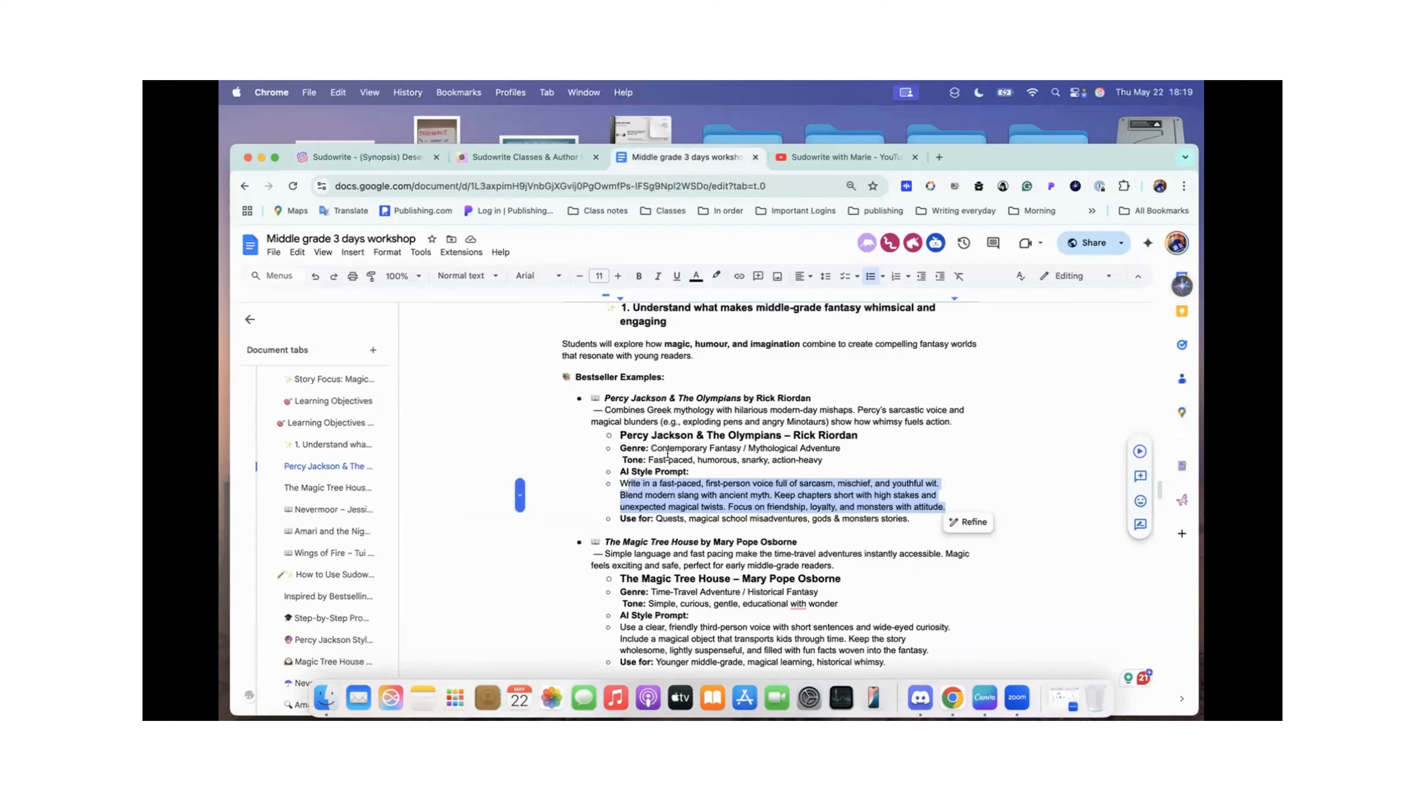
{"action": "scroll", "coordinate": [667, 453], "scroll_direction": "down", "scroll_amount": 20}
{"action": "scroll", "coordinate": [667, 454], "scroll_direction": "up", "scroll_amount": 5}
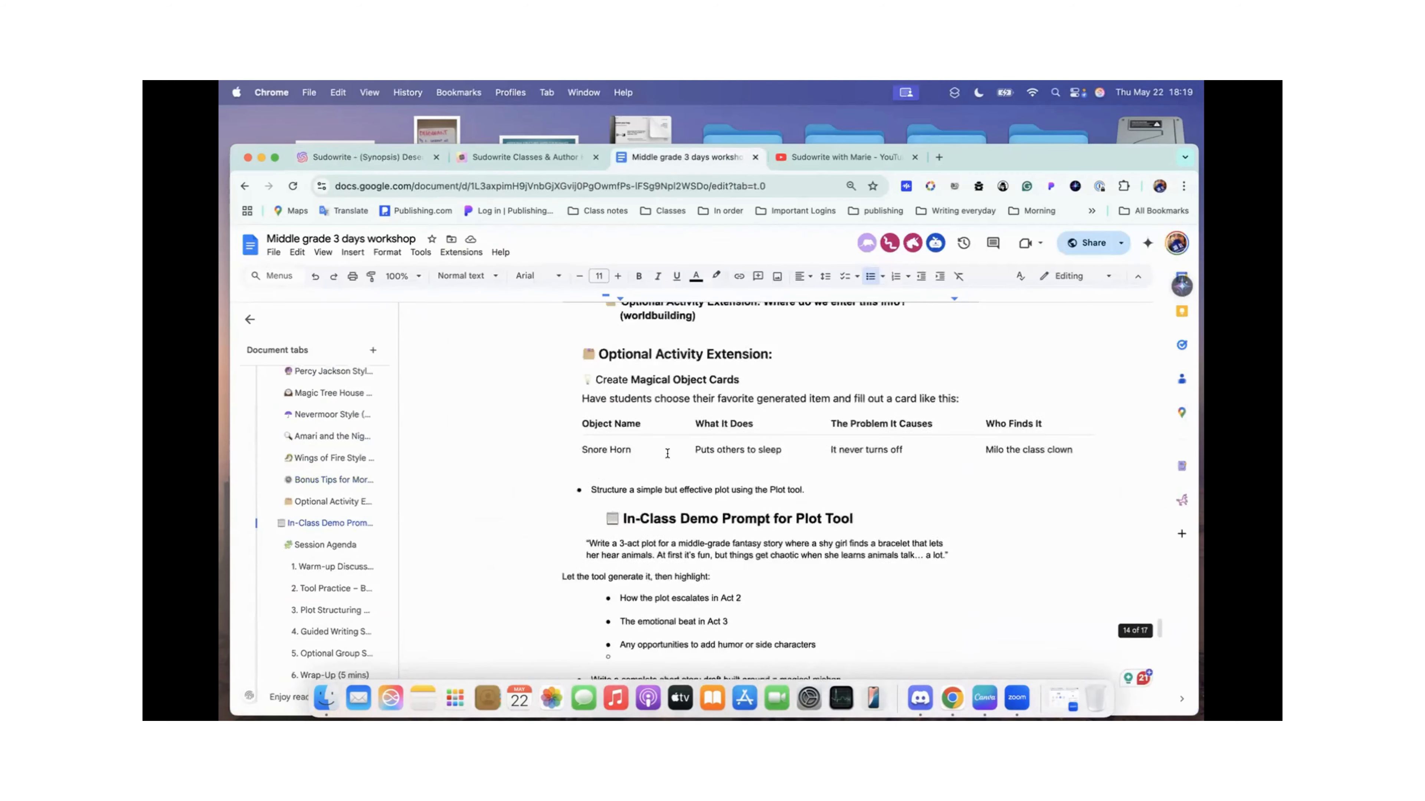
{"action": "scroll", "coordinate": [667, 453], "scroll_direction": "down", "scroll_amount": 20}
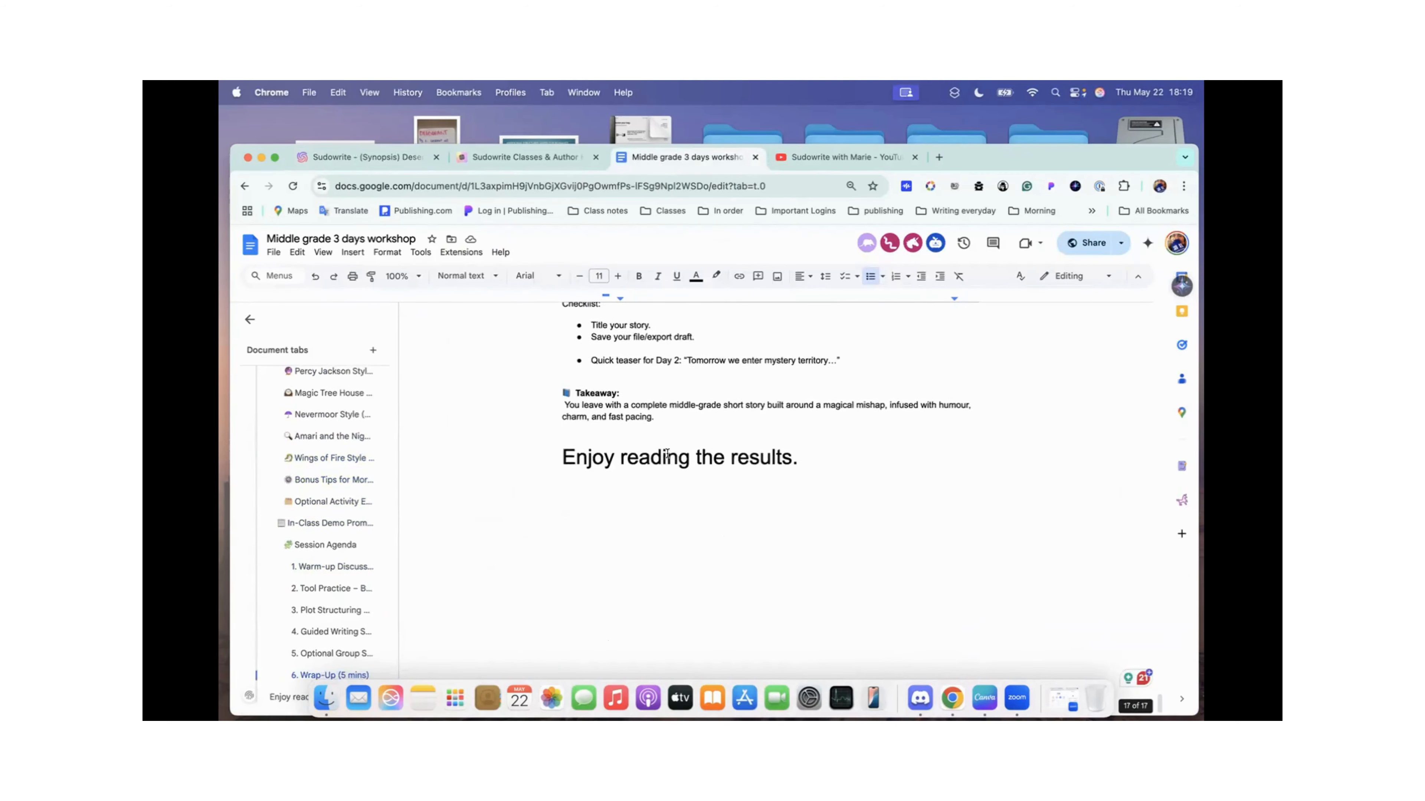
{"action": "scroll", "coordinate": [667, 453], "scroll_direction": "up", "scroll_amount": 5}
{"action": "scroll", "coordinate": [667, 454], "scroll_direction": "down", "scroll_amount": 3}
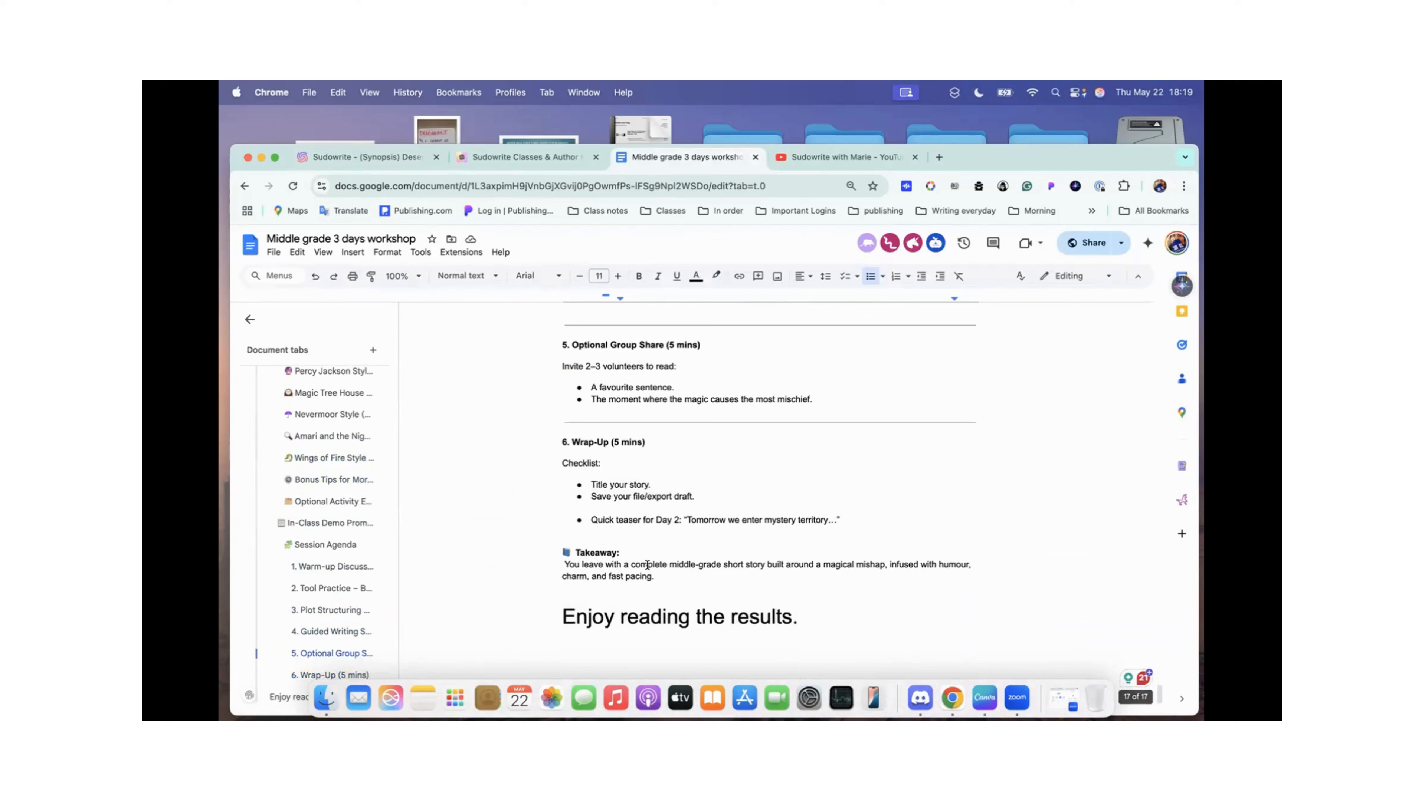
Step: Paste the copied share link on its own line below "Enjoy reading the results." in the workshop notes
{"action": "left_click", "coordinate": [843, 619]}
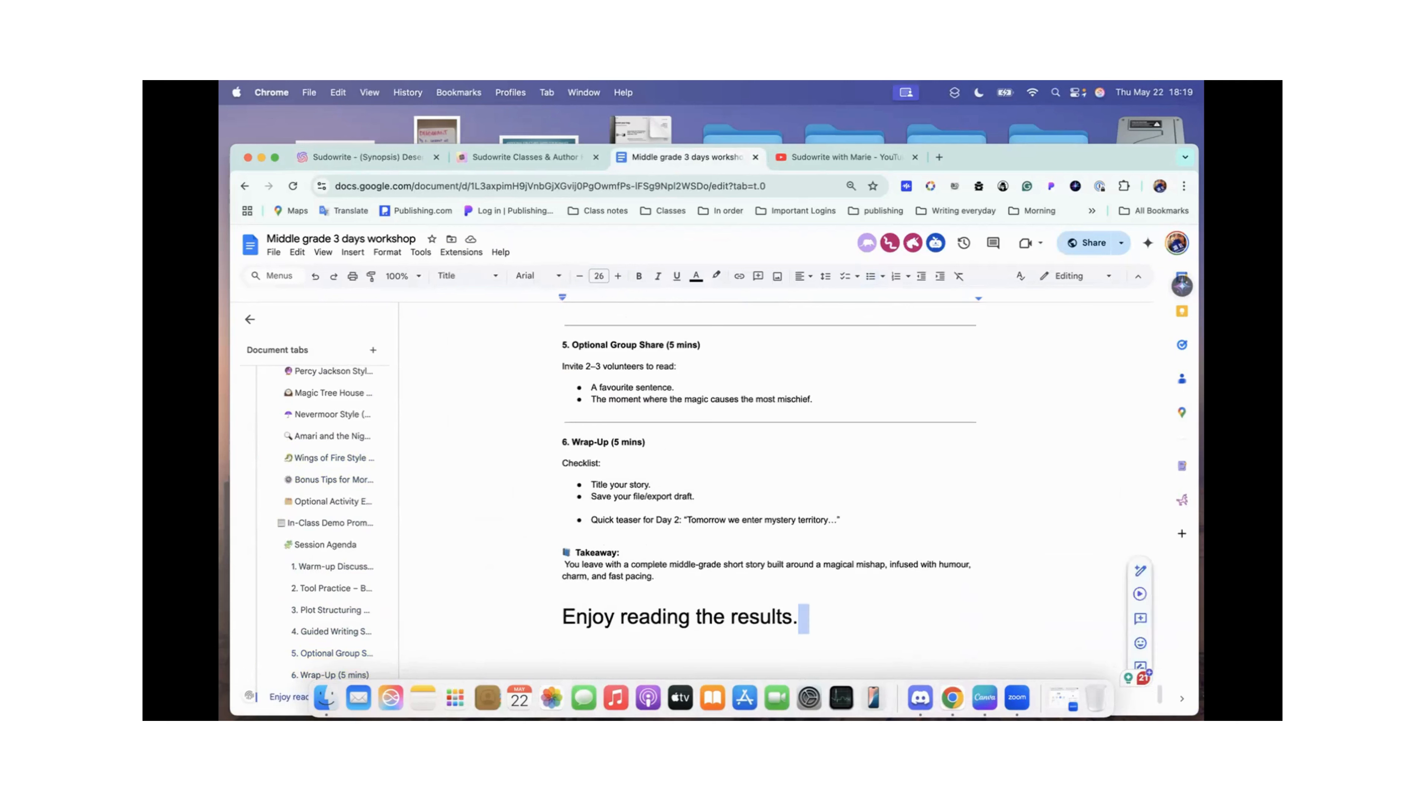
{"action": "key", "text": "Return"}
{"action": "key", "text": "super+v"}
{"action": "key", "text": "Return"}
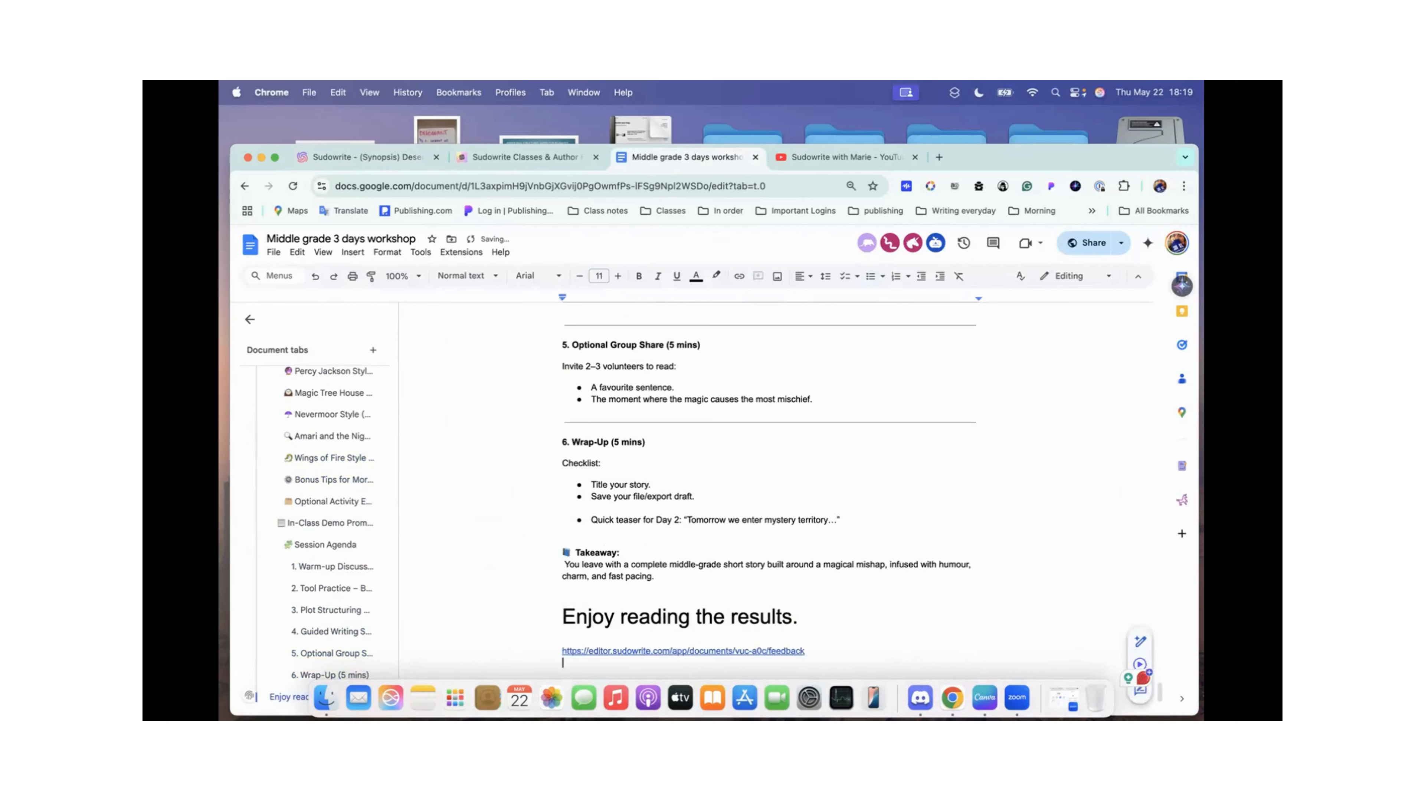
{"action": "scroll", "coordinate": [706, 578], "scroll_direction": "down", "scroll_amount": 2}
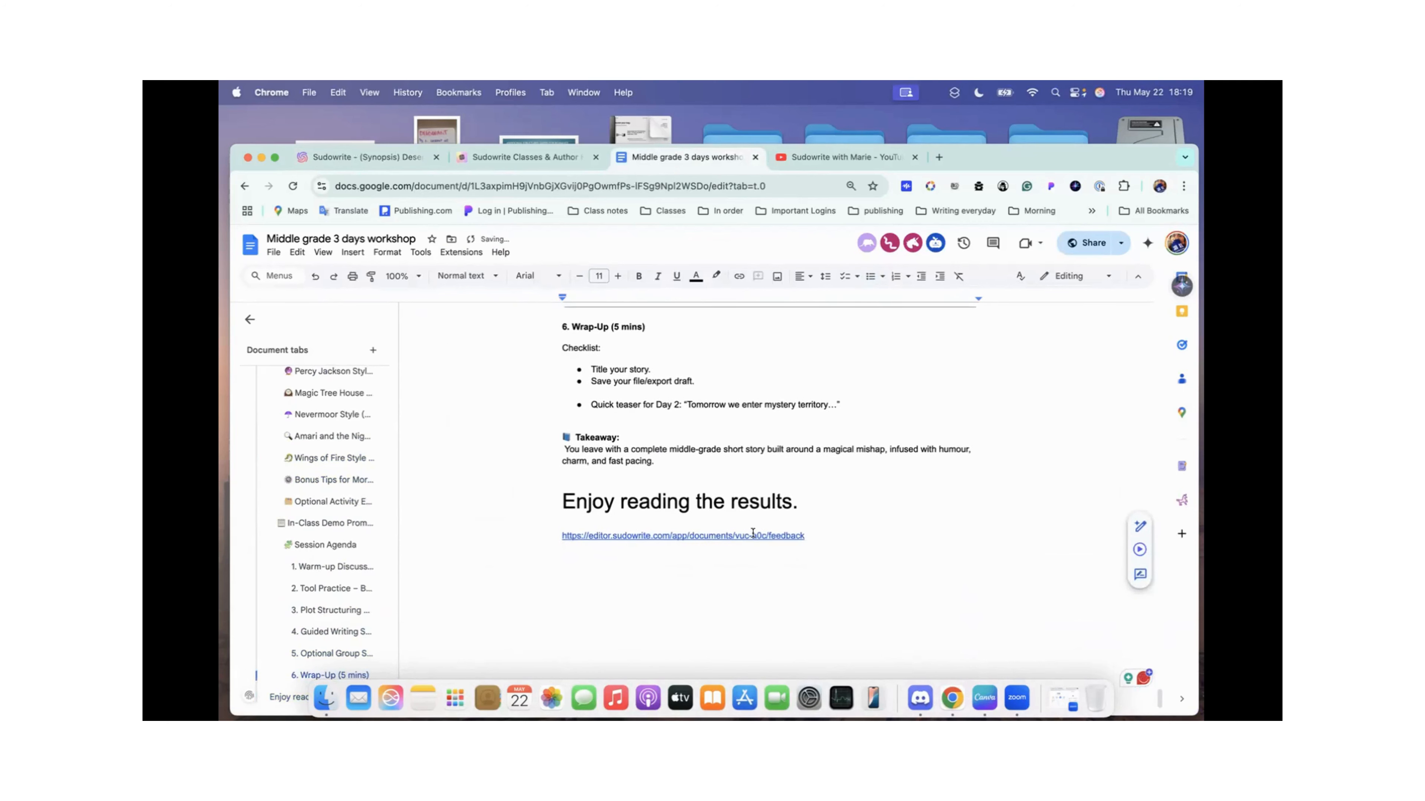
Step: Switch back to Sudowrite, close the sharing options and show the Day 1: Magical Mishaps document followed by the Steps document
{"action": "left_click", "coordinate": [385, 158]}
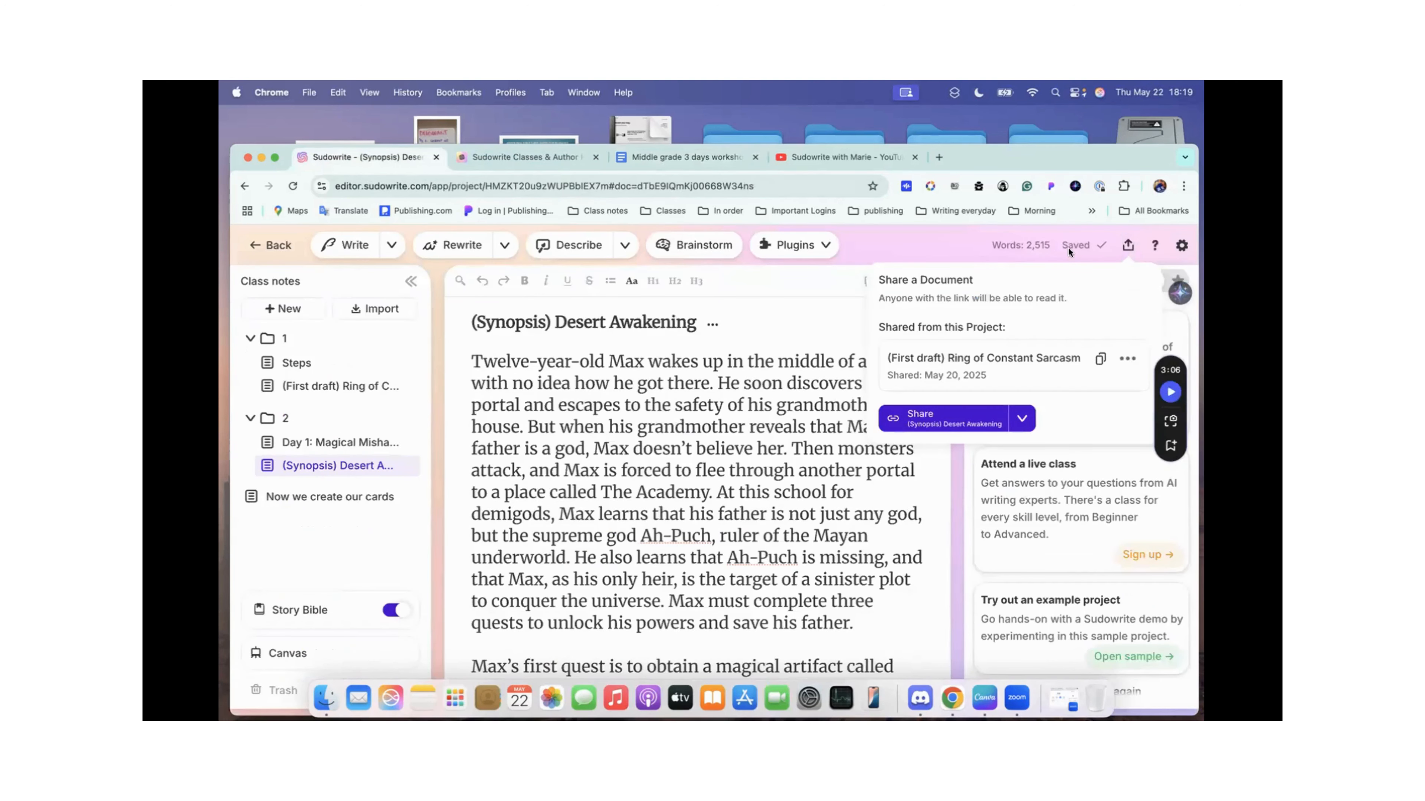
{"action": "left_click", "coordinate": [1128, 247]}
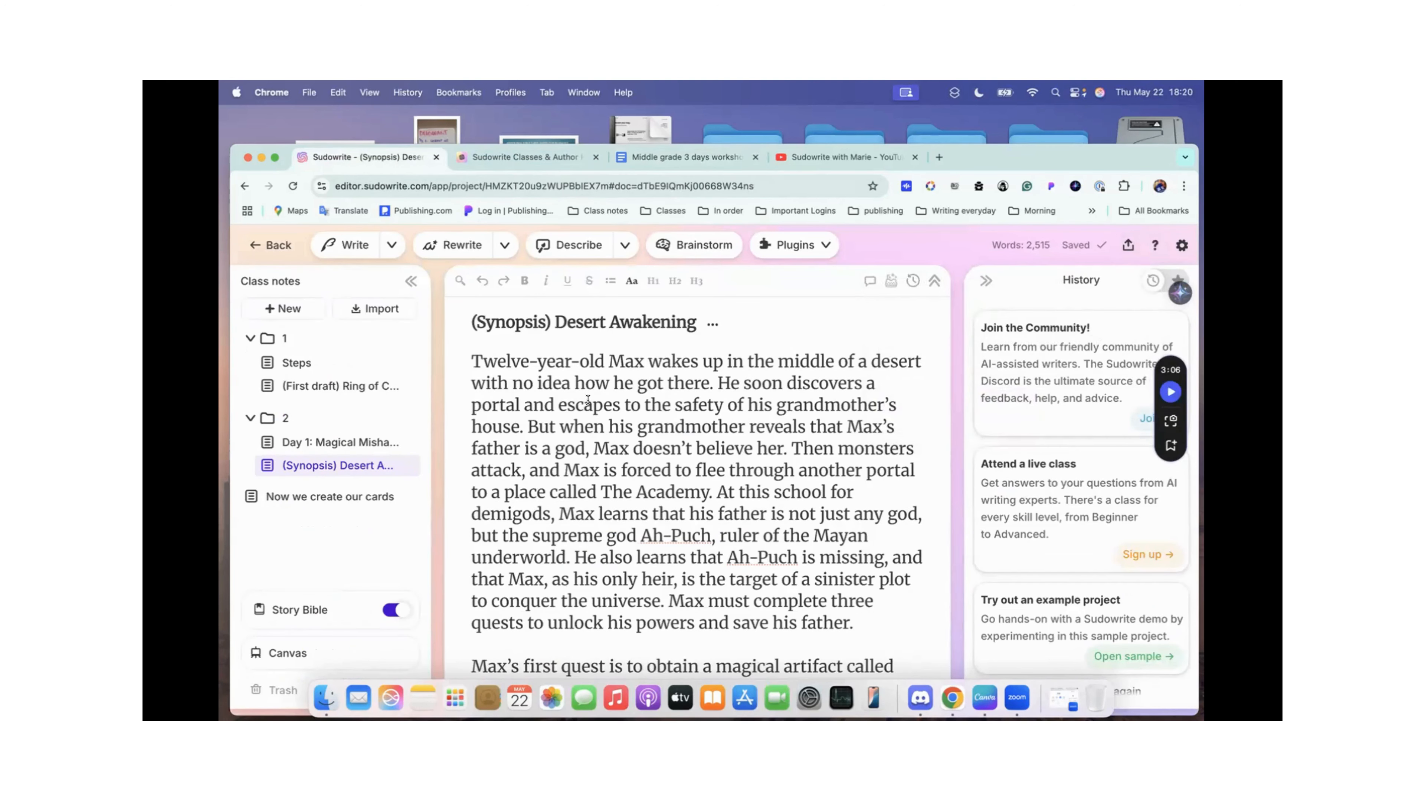
{"action": "left_click", "coordinate": [315, 366]}
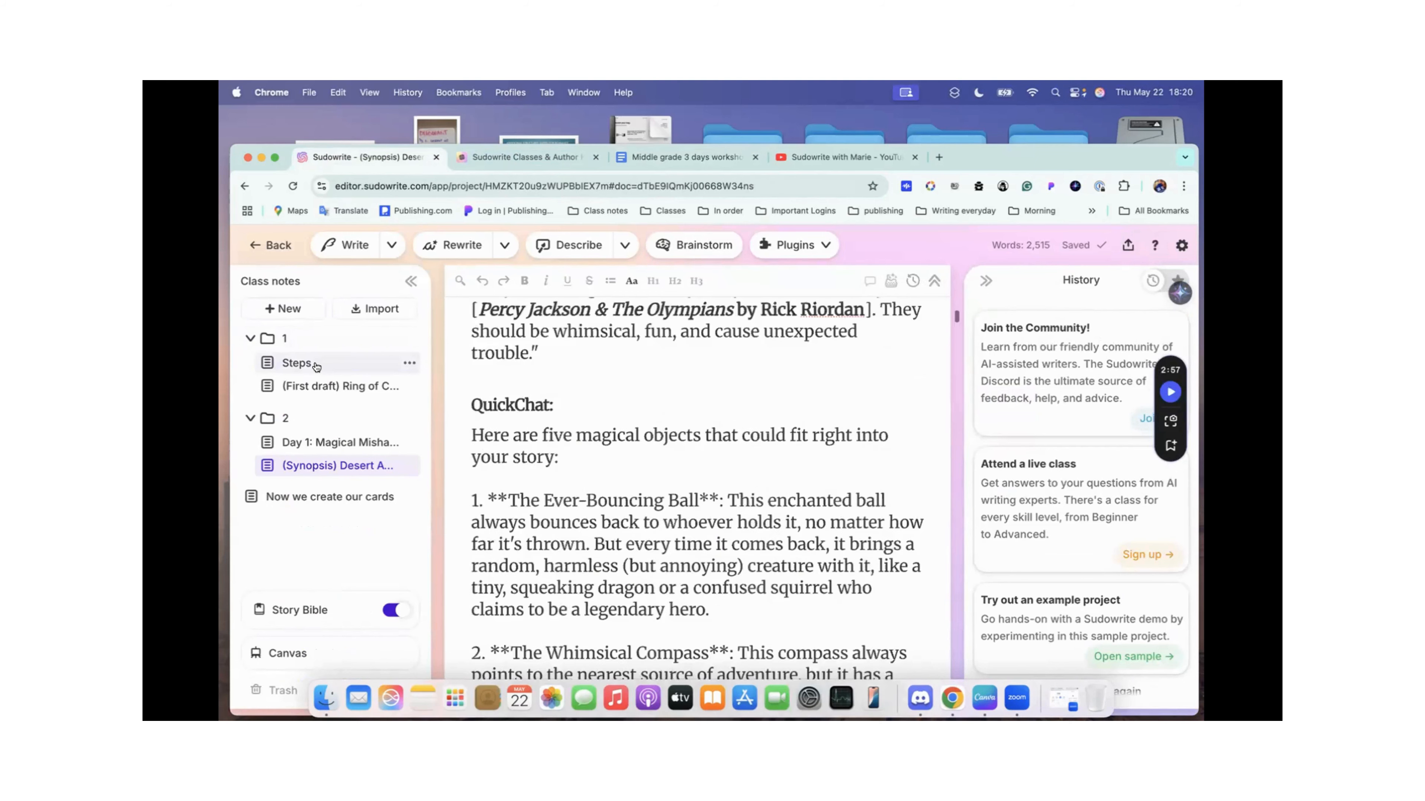
{"action": "left_click", "coordinate": [347, 449]}
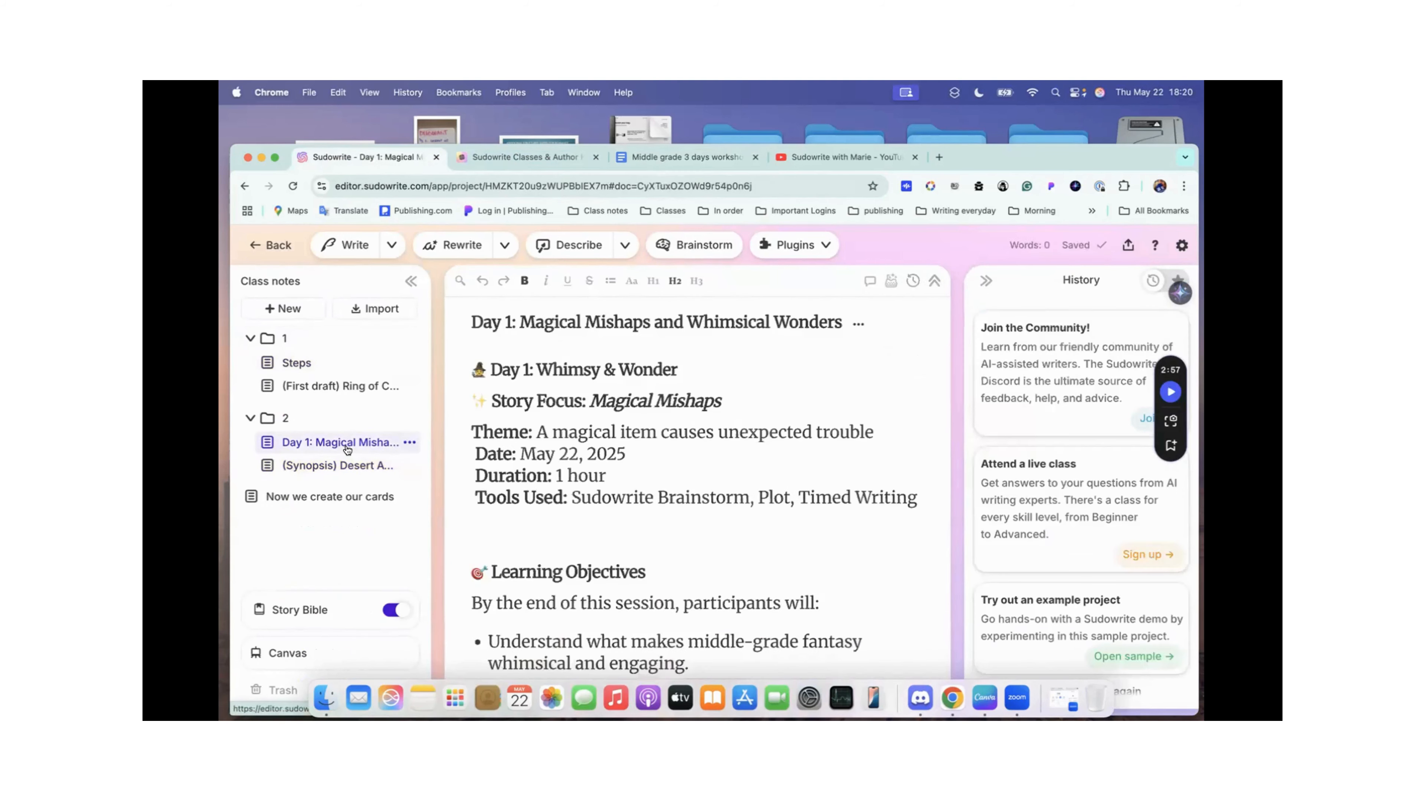
{"action": "left_click", "coordinate": [298, 363]}
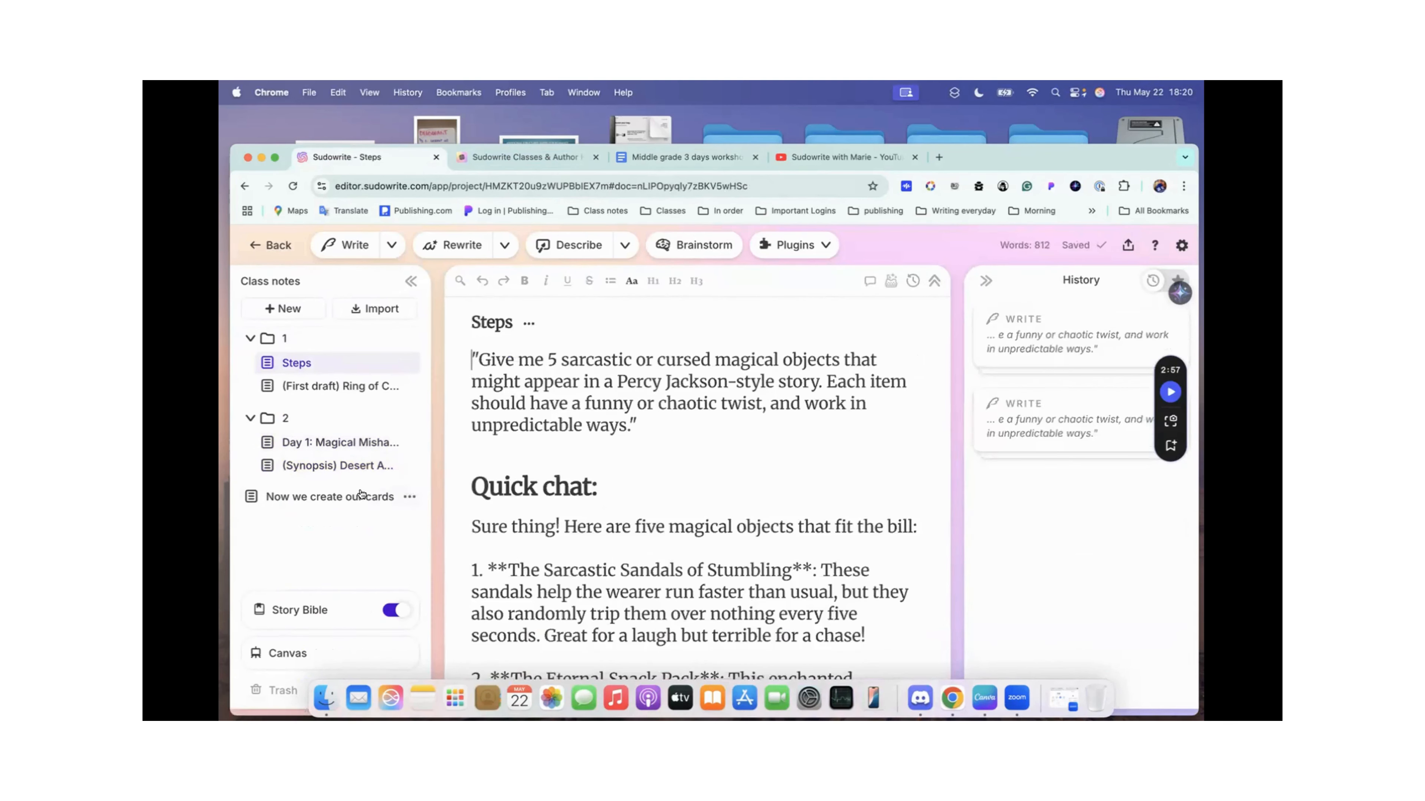
Step: Go to the Story Bible's Synopsis, continue to the Characters section and collapse Max's character card
{"action": "left_click", "coordinate": [299, 610]}
{"action": "left_click", "coordinate": [321, 548]}
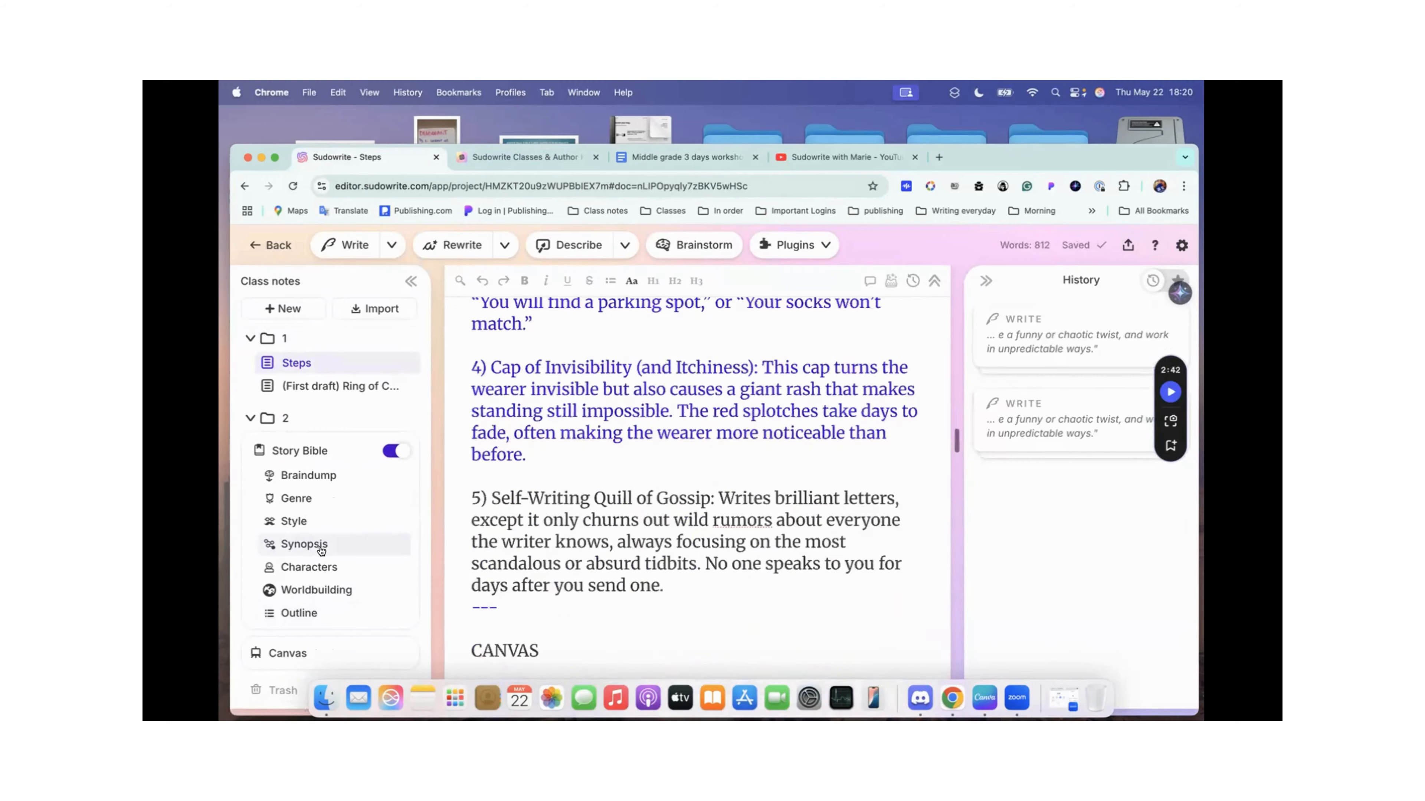
{"action": "scroll", "coordinate": [744, 448], "scroll_direction": "down", "scroll_amount": 10}
{"action": "scroll", "coordinate": [745, 447], "scroll_direction": "down", "scroll_amount": 7}
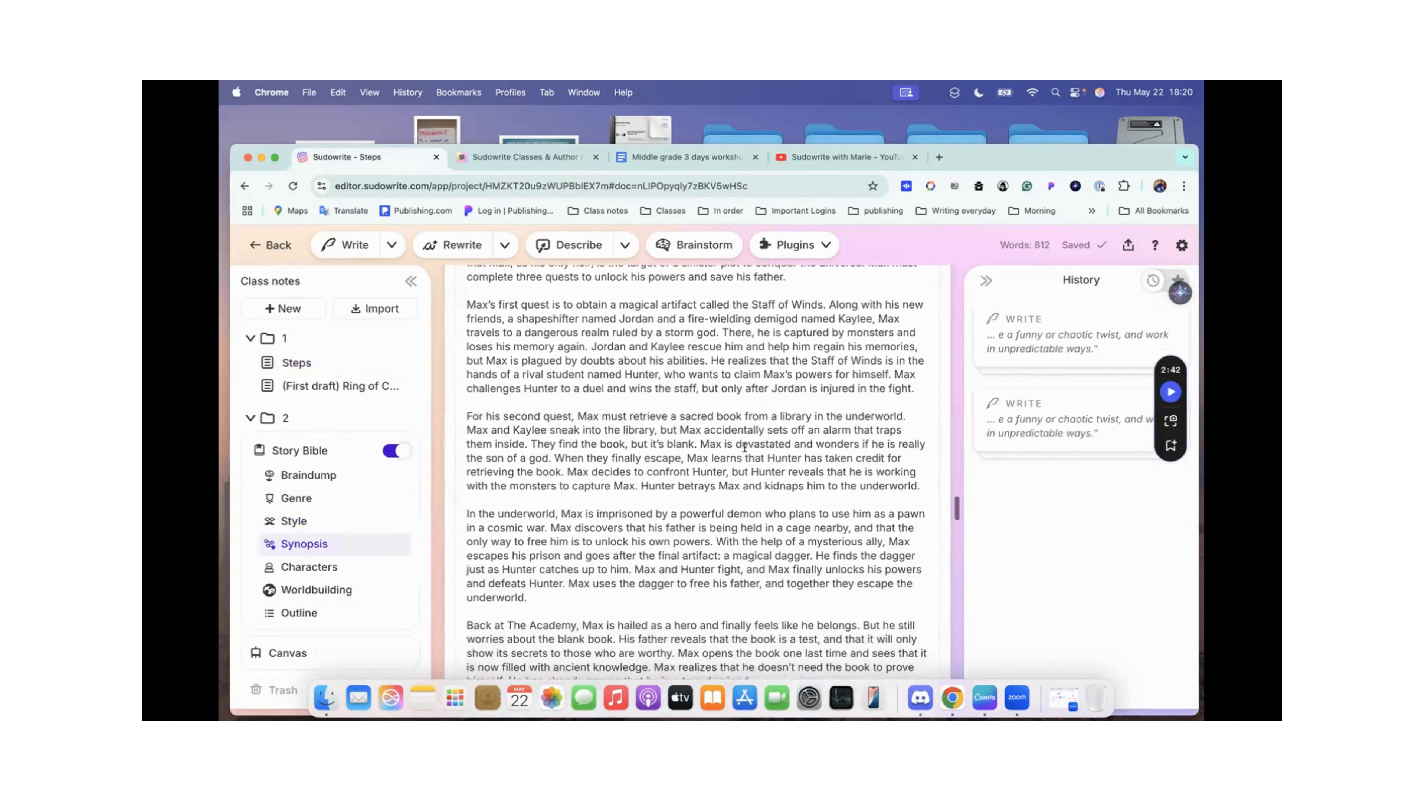
{"action": "scroll", "coordinate": [744, 447], "scroll_direction": "down", "scroll_amount": 2}
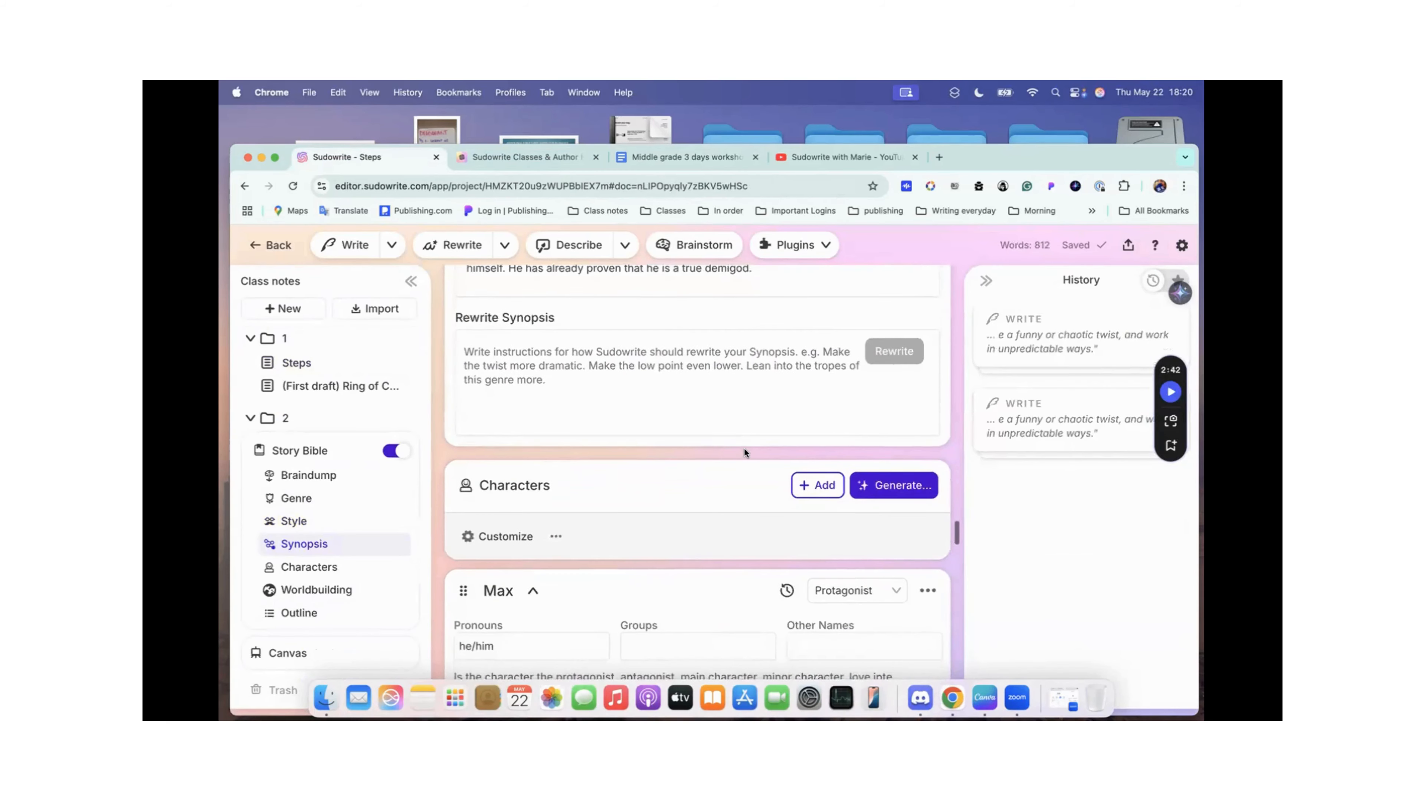
{"action": "scroll", "coordinate": [745, 449], "scroll_direction": "down", "scroll_amount": 2}
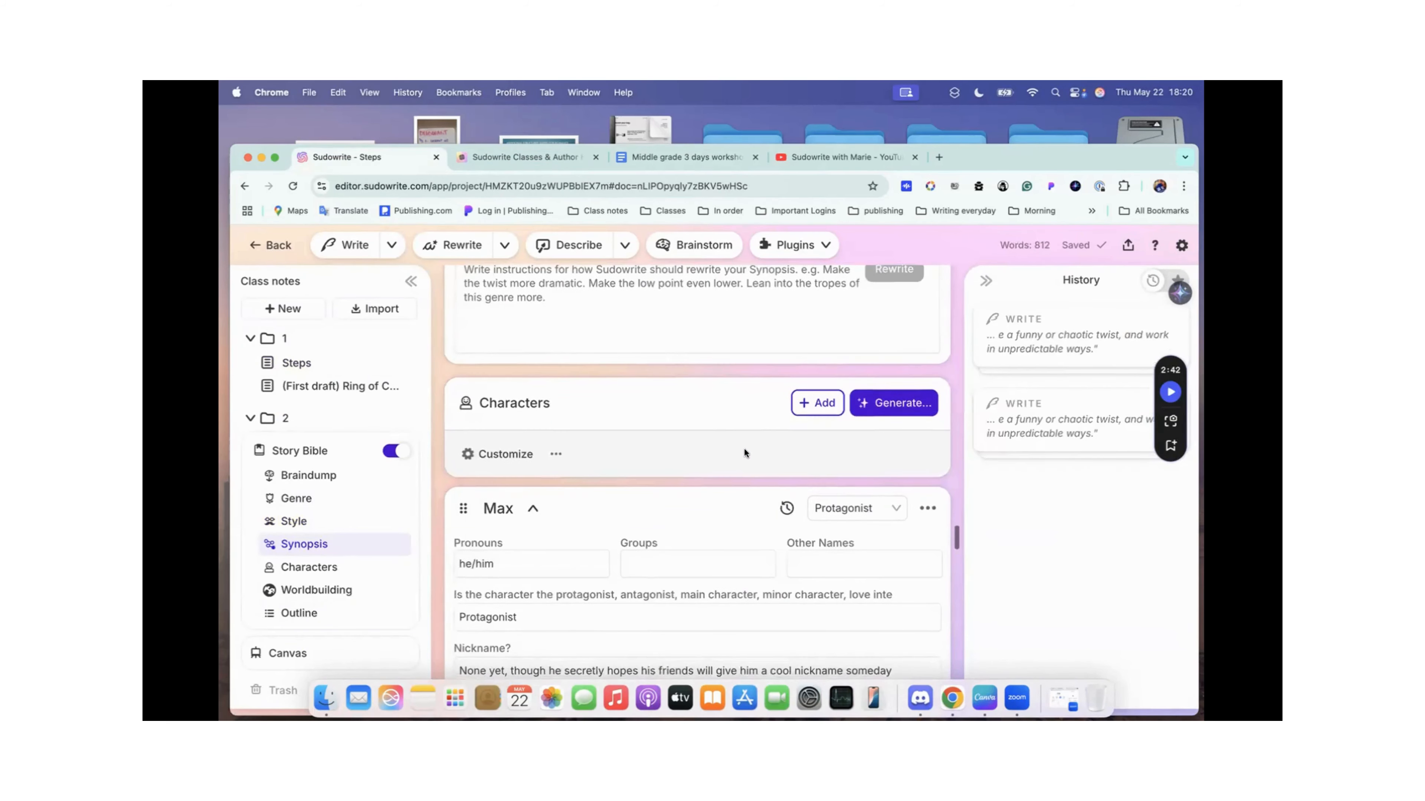
{"action": "left_click", "coordinate": [533, 508]}
Step: Review the Story Bible from Style and Synopsis through Characters and Worldbuilding down to the Outline
{"action": "scroll", "coordinate": [609, 453], "scroll_direction": "up", "scroll_amount": 2}
{"action": "scroll", "coordinate": [609, 451], "scroll_direction": "up", "scroll_amount": 8}
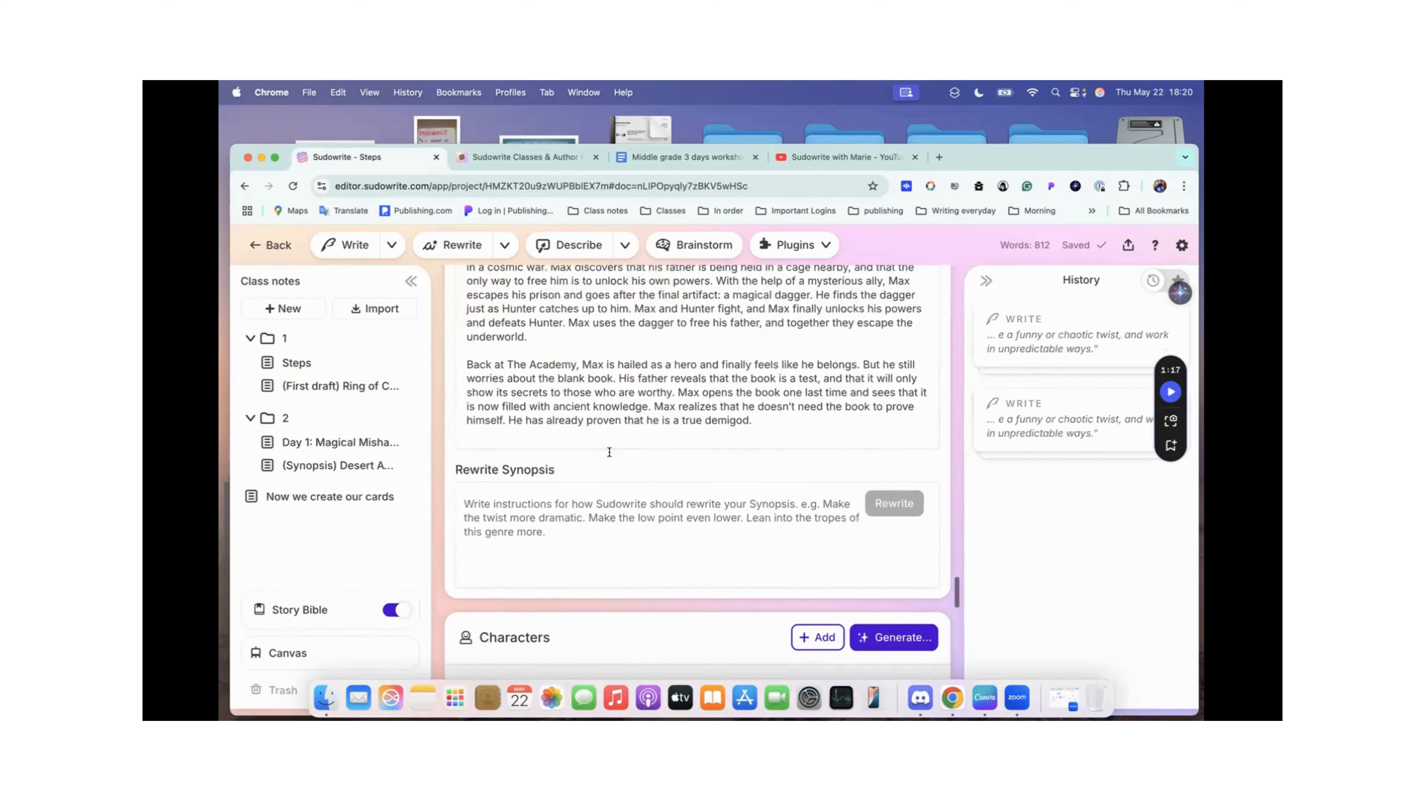
{"action": "scroll", "coordinate": [608, 452], "scroll_direction": "up", "scroll_amount": 2}
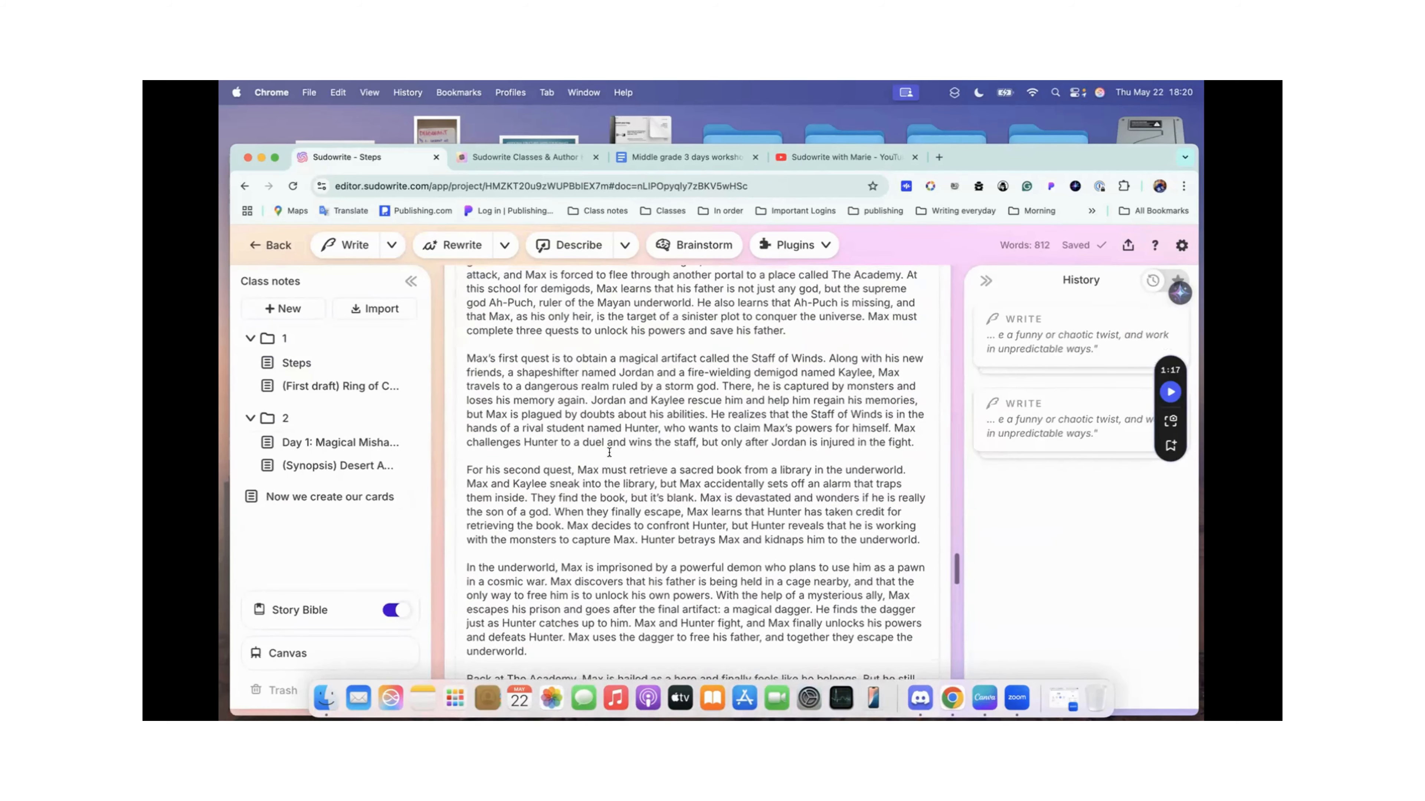
{"action": "scroll", "coordinate": [608, 451], "scroll_direction": "up", "scroll_amount": 3}
{"action": "scroll", "coordinate": [609, 451], "scroll_direction": "up", "scroll_amount": 2}
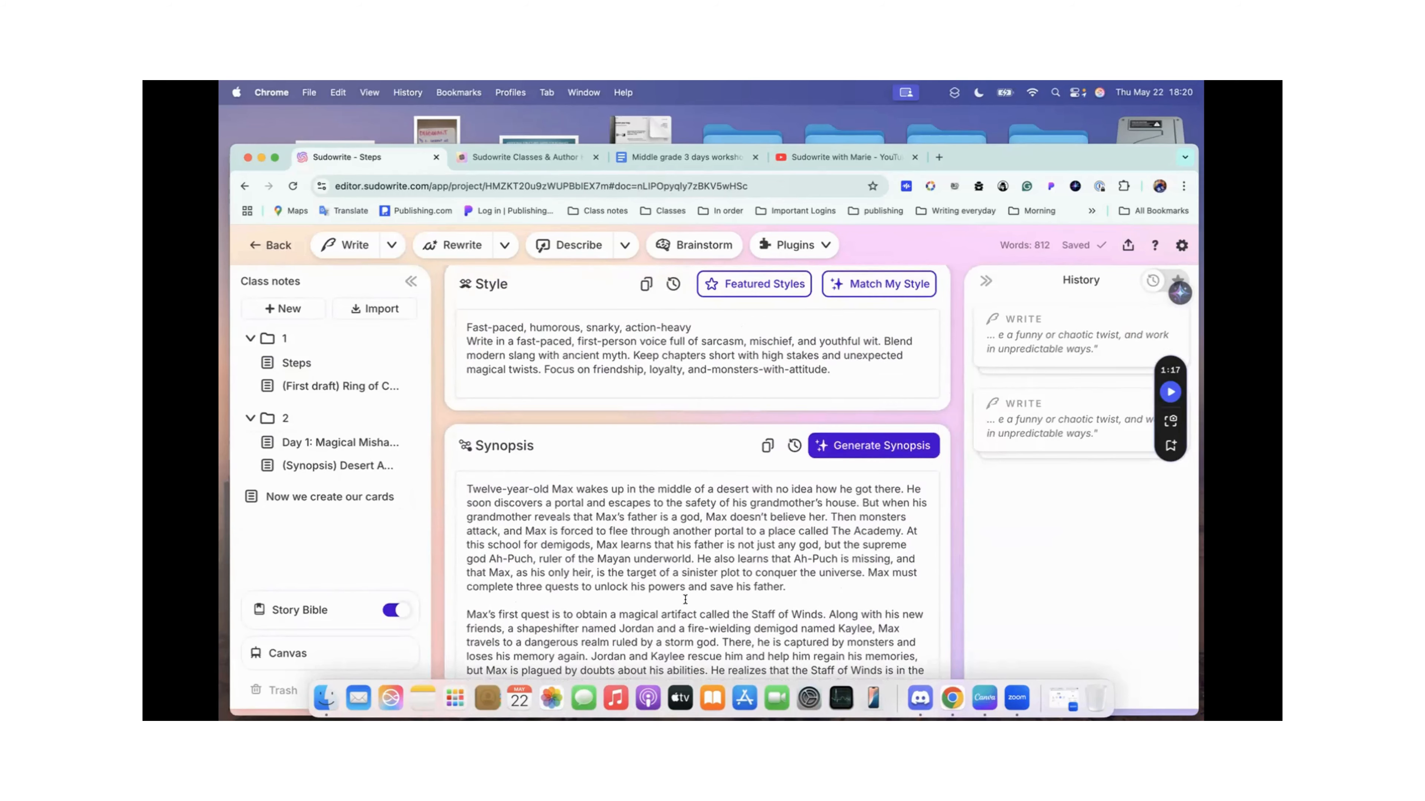
{"action": "scroll", "coordinate": [685, 599], "scroll_direction": "down", "scroll_amount": 20}
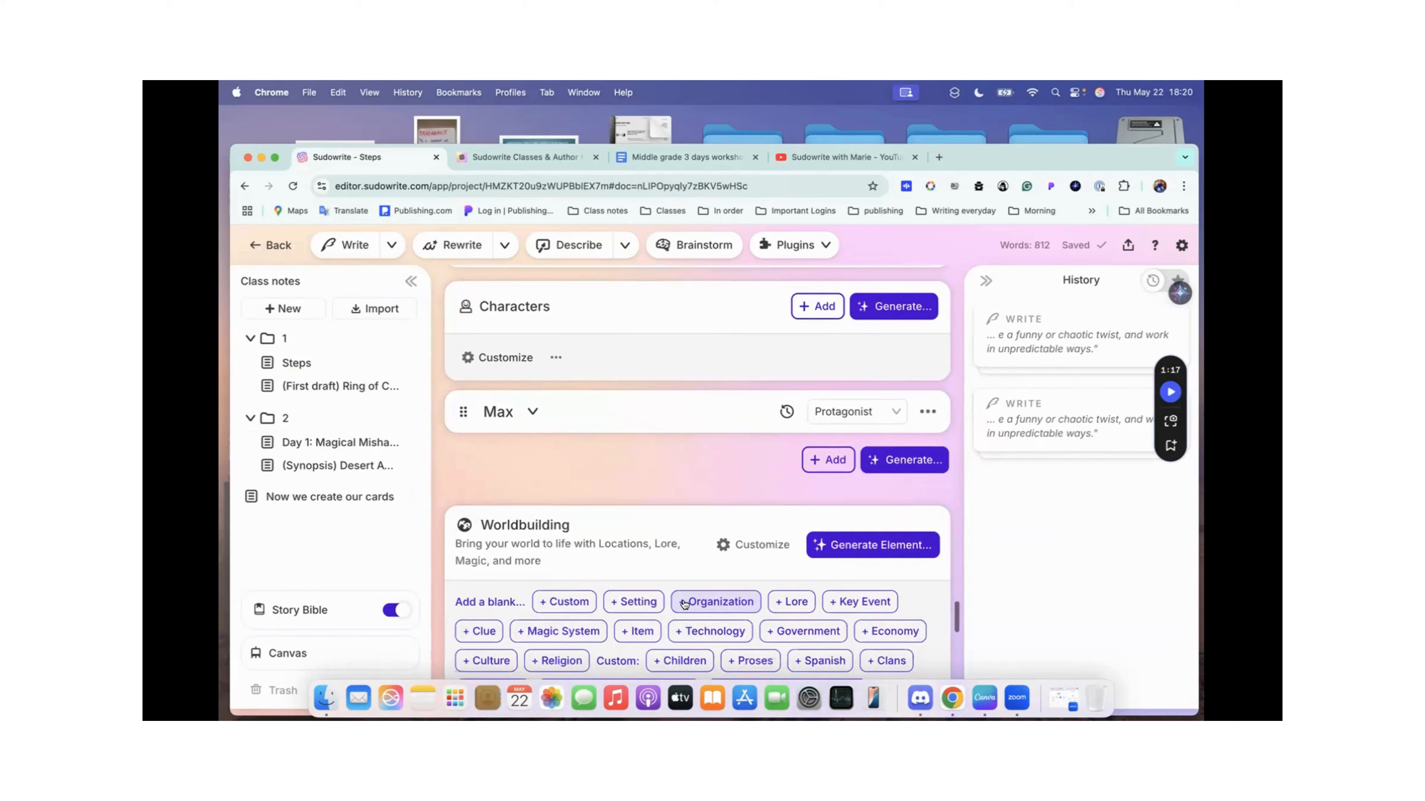
{"action": "scroll", "coordinate": [684, 603], "scroll_direction": "down", "scroll_amount": 15}
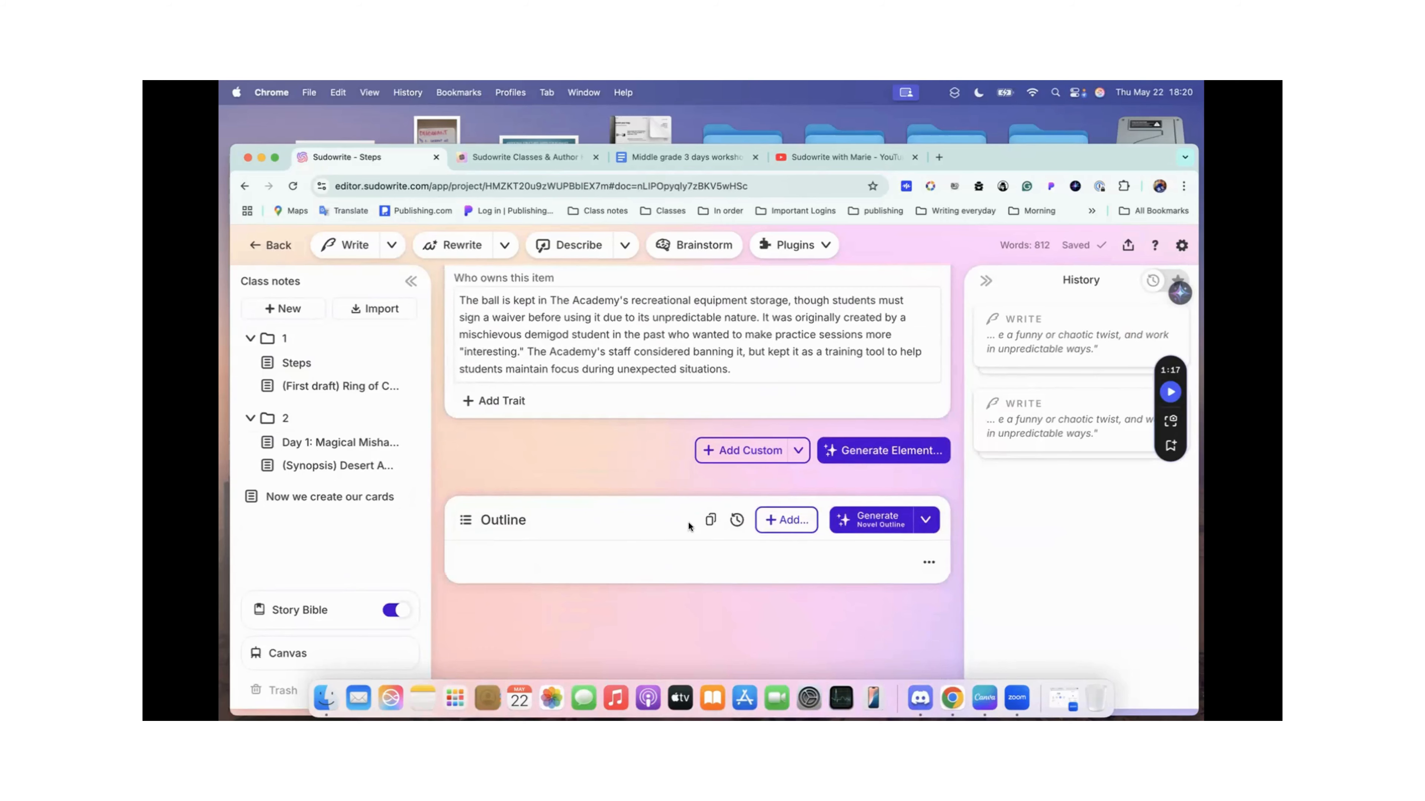
Step: Examine the Characters section, the Worldbuilding card types and the Outline again, and return to the opening paragraphs of the Synopsis
{"action": "scroll", "coordinate": [688, 521], "scroll_direction": "up", "scroll_amount": 15}
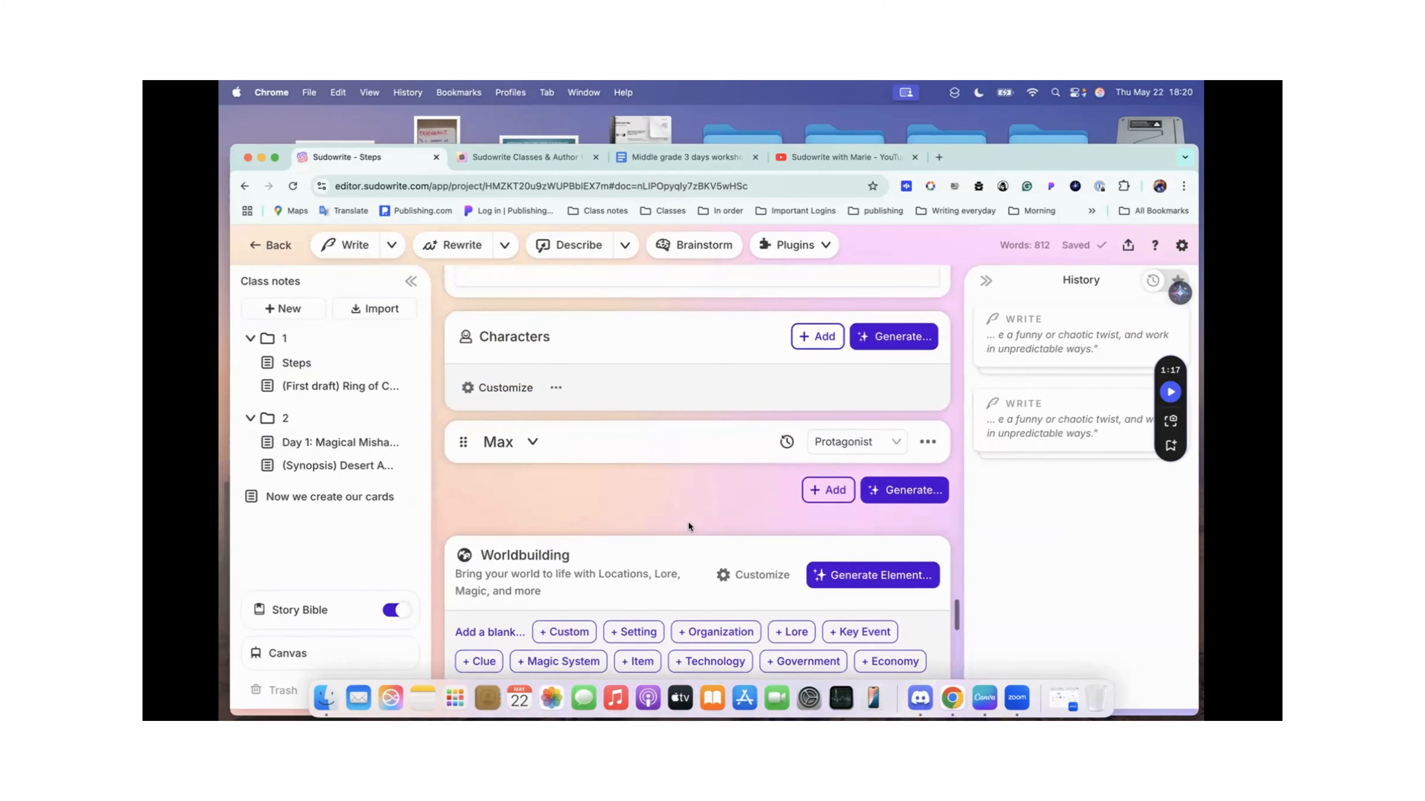
{"action": "scroll", "coordinate": [657, 391], "scroll_direction": "up", "scroll_amount": 3}
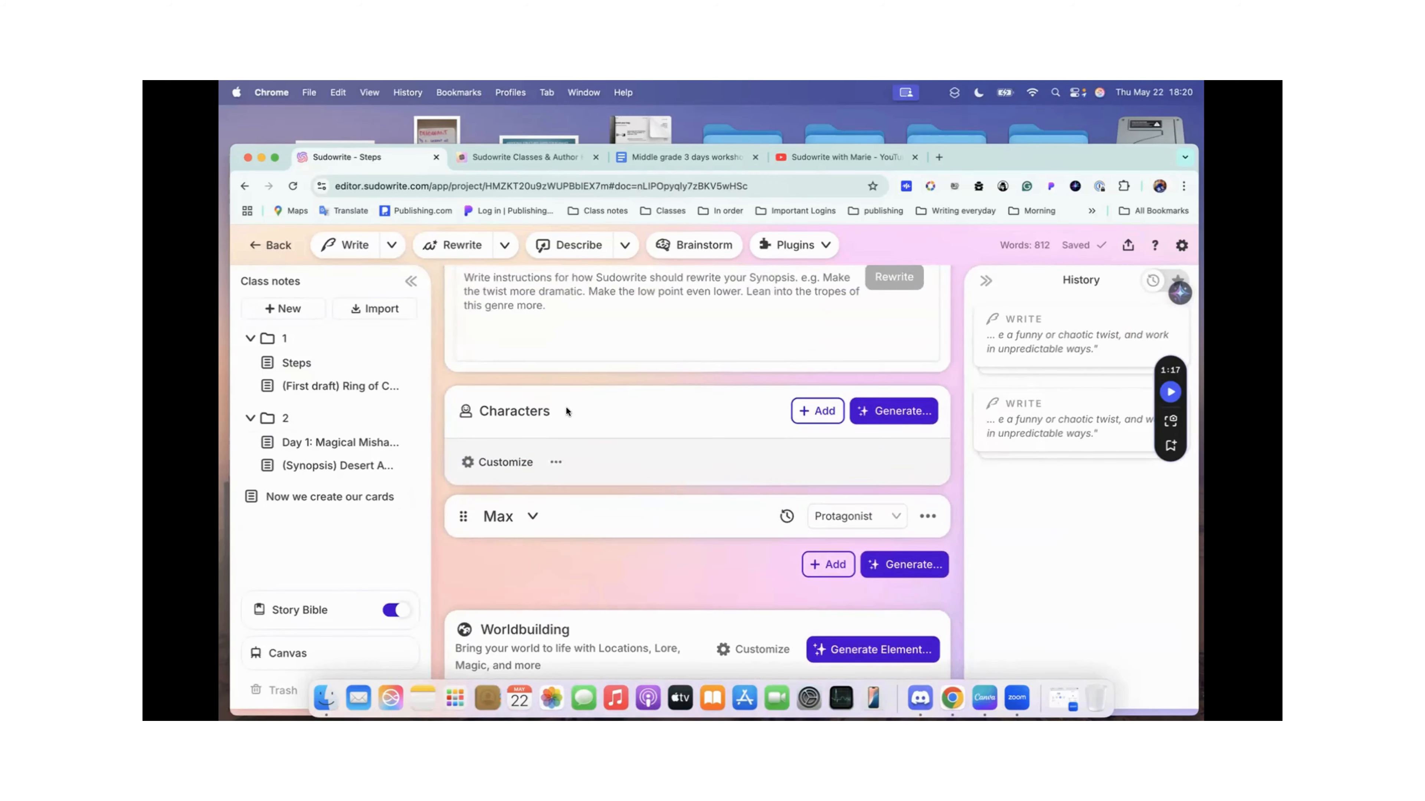
{"action": "scroll", "coordinate": [566, 406], "scroll_direction": "down", "scroll_amount": 8}
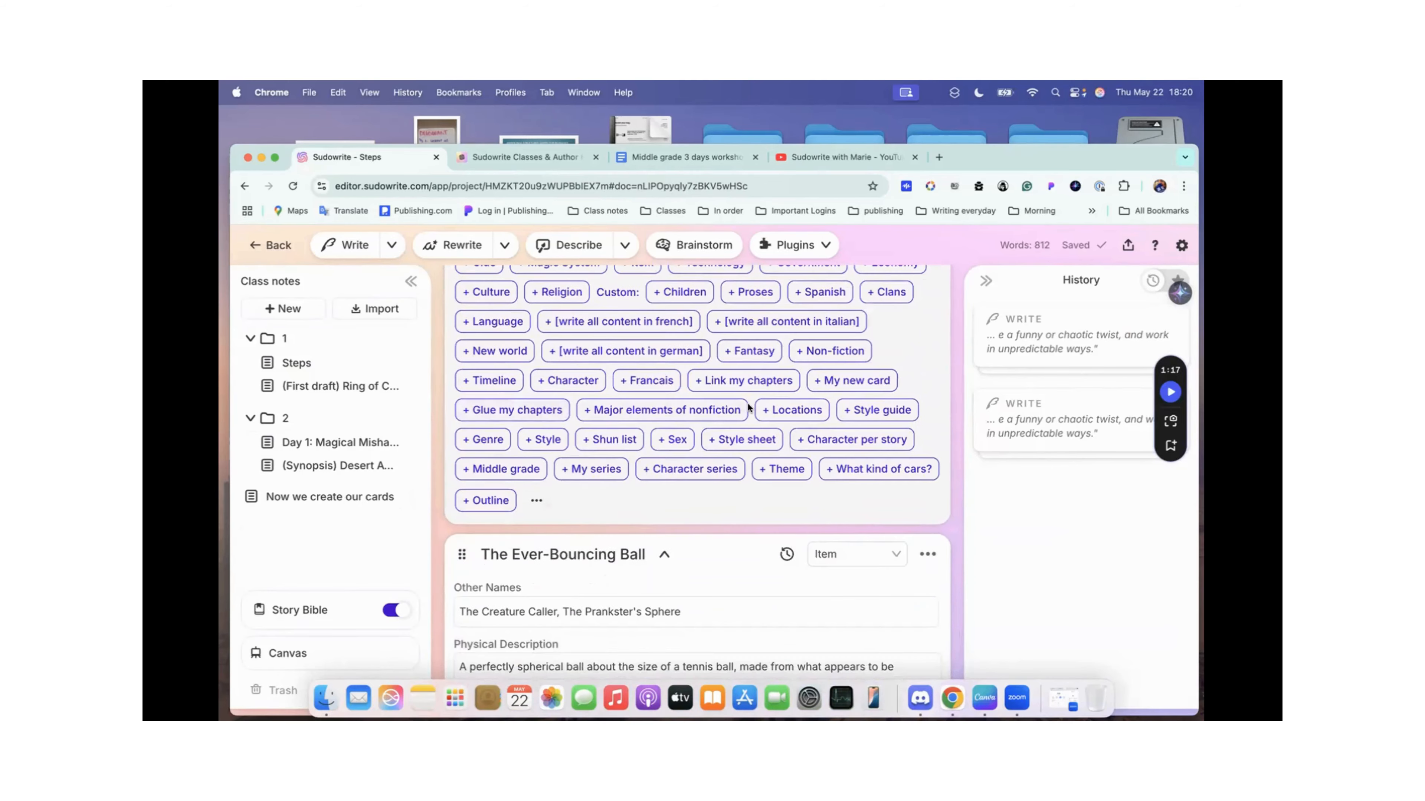
{"action": "scroll", "coordinate": [747, 402], "scroll_direction": "down", "scroll_amount": 12}
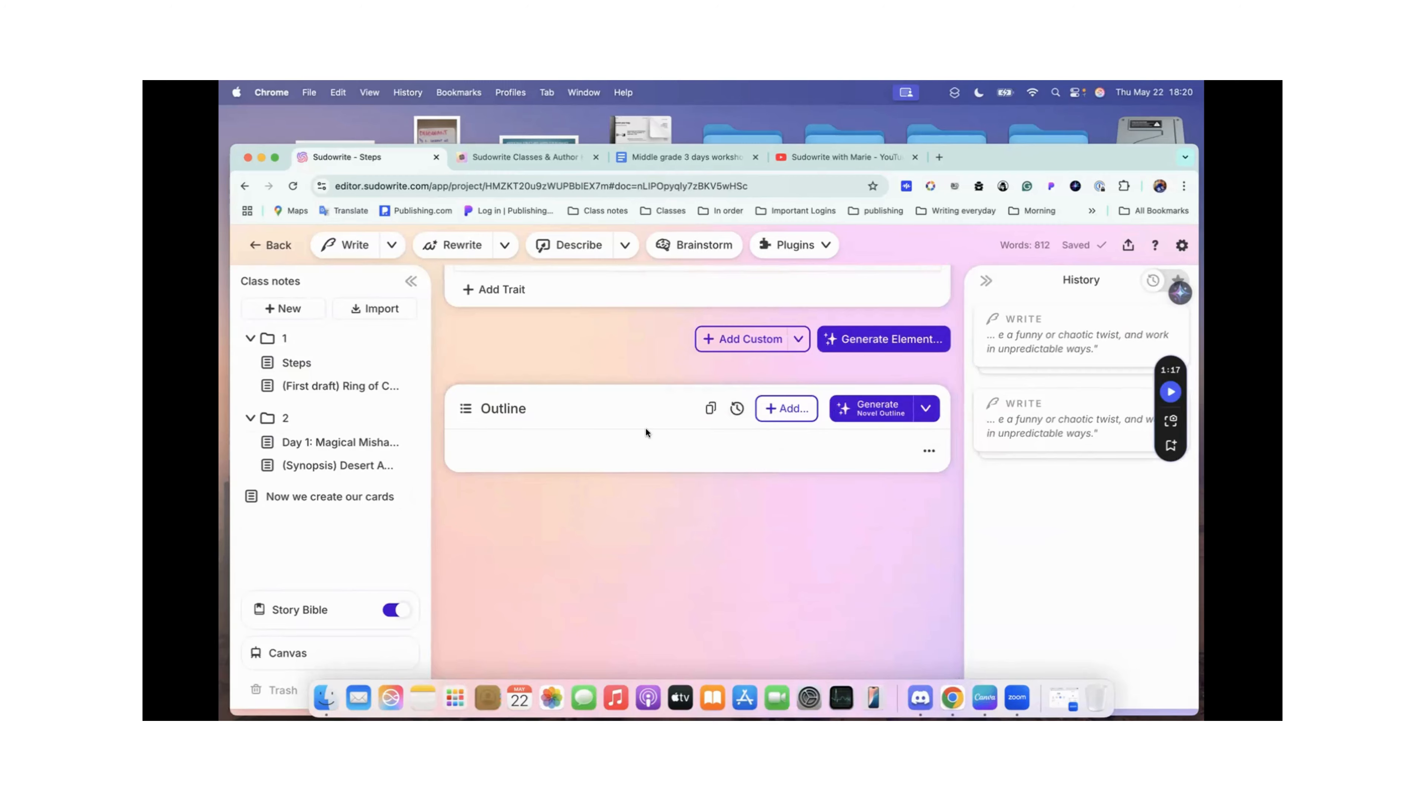
{"action": "scroll", "coordinate": [666, 338], "scroll_direction": "up", "scroll_amount": 15}
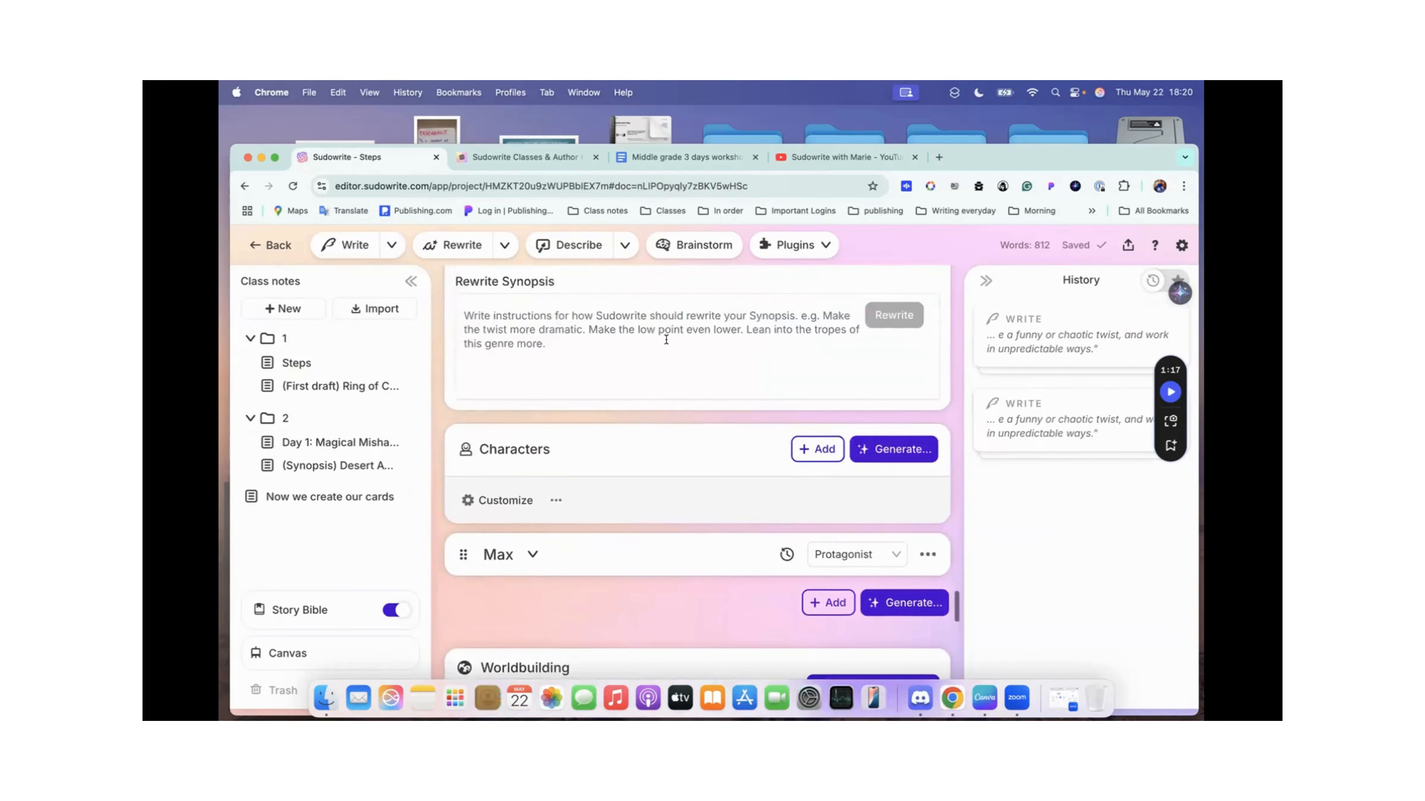
{"action": "scroll", "coordinate": [666, 339], "scroll_direction": "up", "scroll_amount": 10}
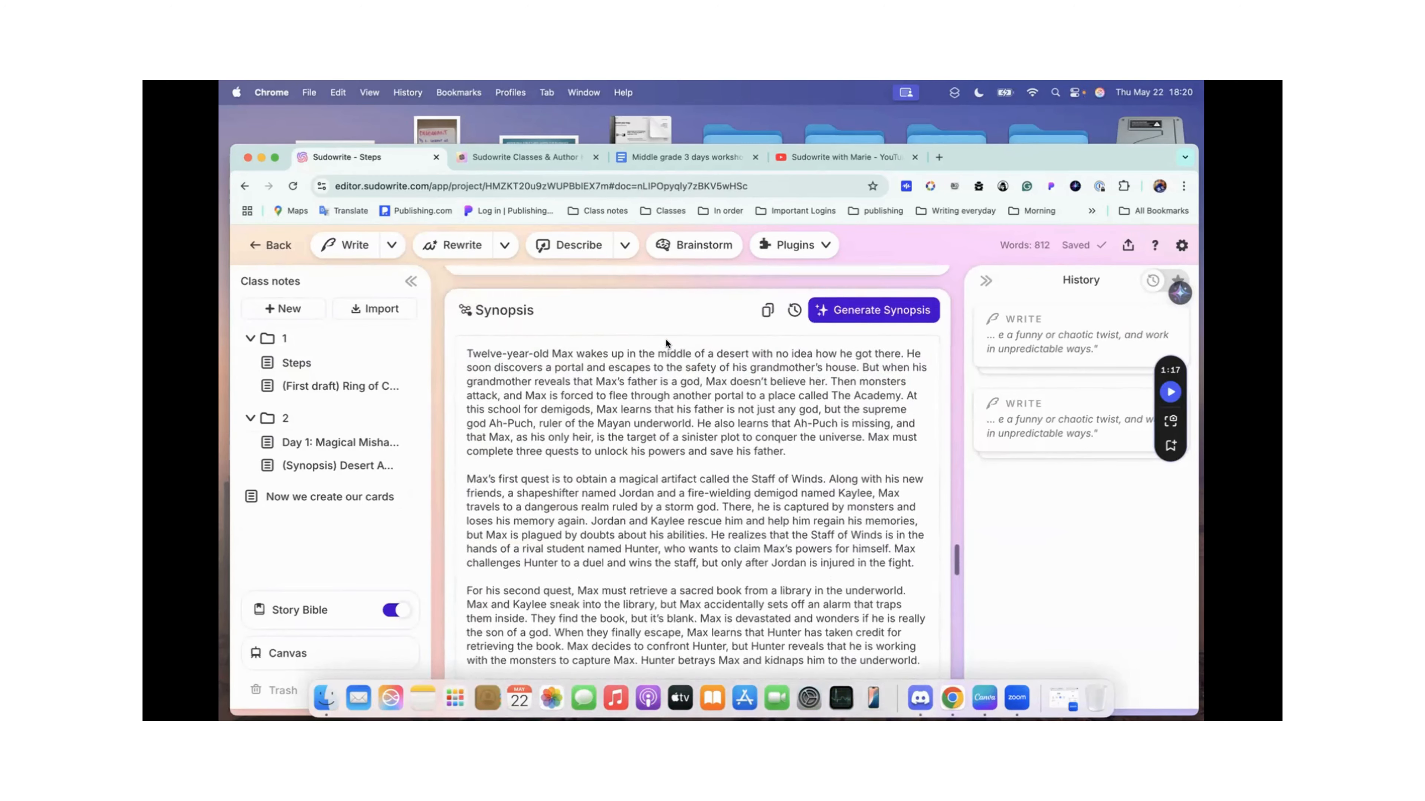
{"action": "scroll", "coordinate": [609, 445], "scroll_direction": "down", "scroll_amount": 3}
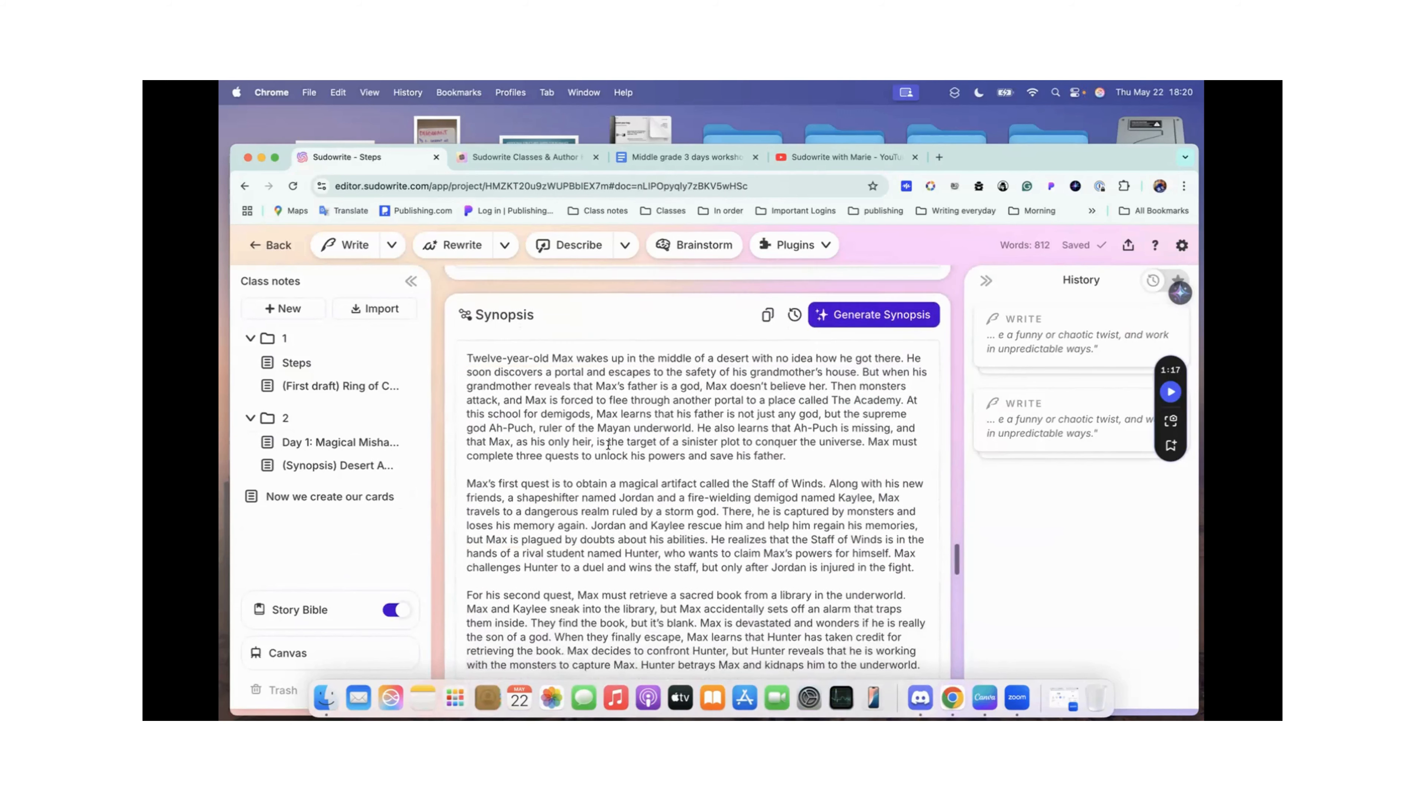
{"action": "scroll", "coordinate": [608, 444], "scroll_direction": "down", "scroll_amount": 1}
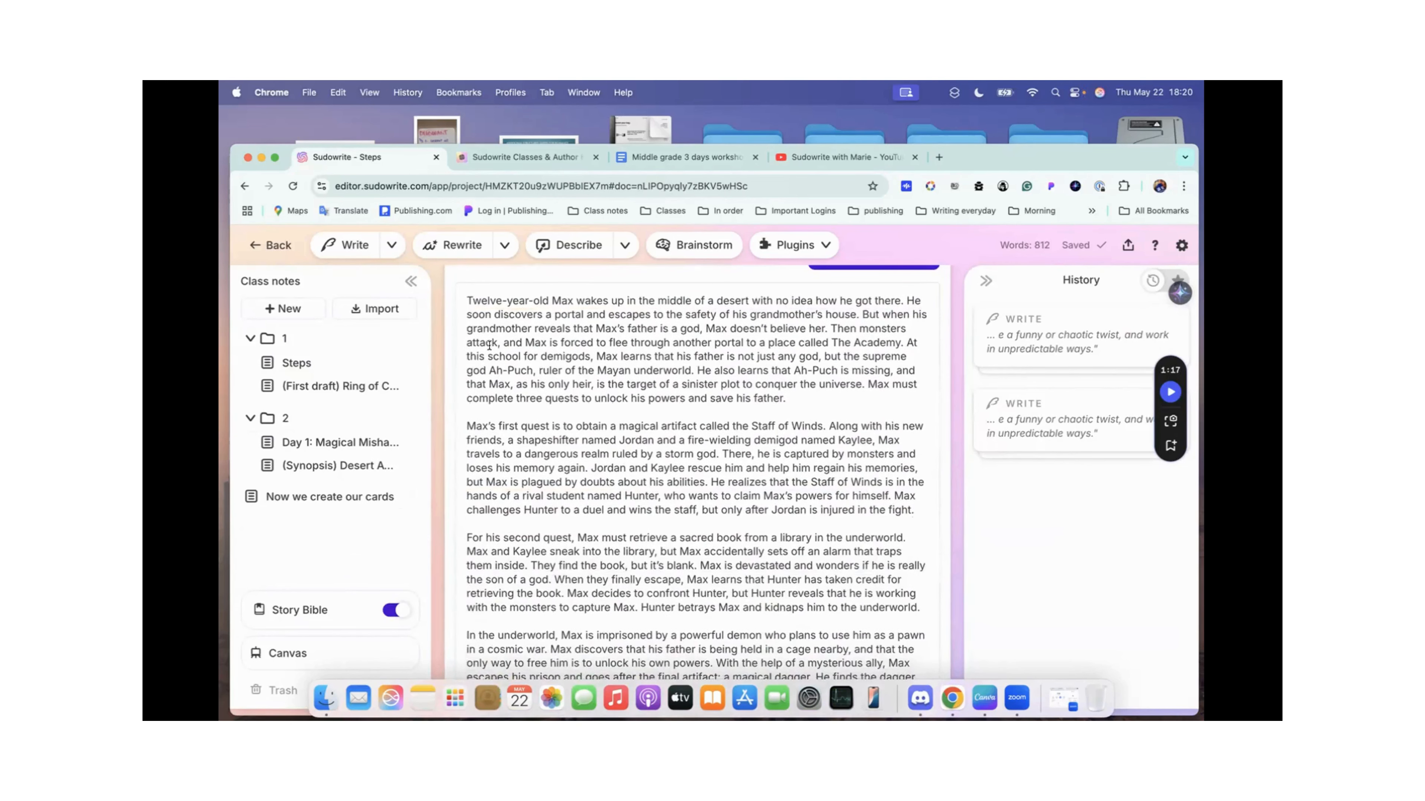
Step: Read the Synopsis from its opening through to the closing paragraph and continue to the Characters section
{"action": "scroll", "coordinate": [711, 507], "scroll_direction": "down", "scroll_amount": 6}
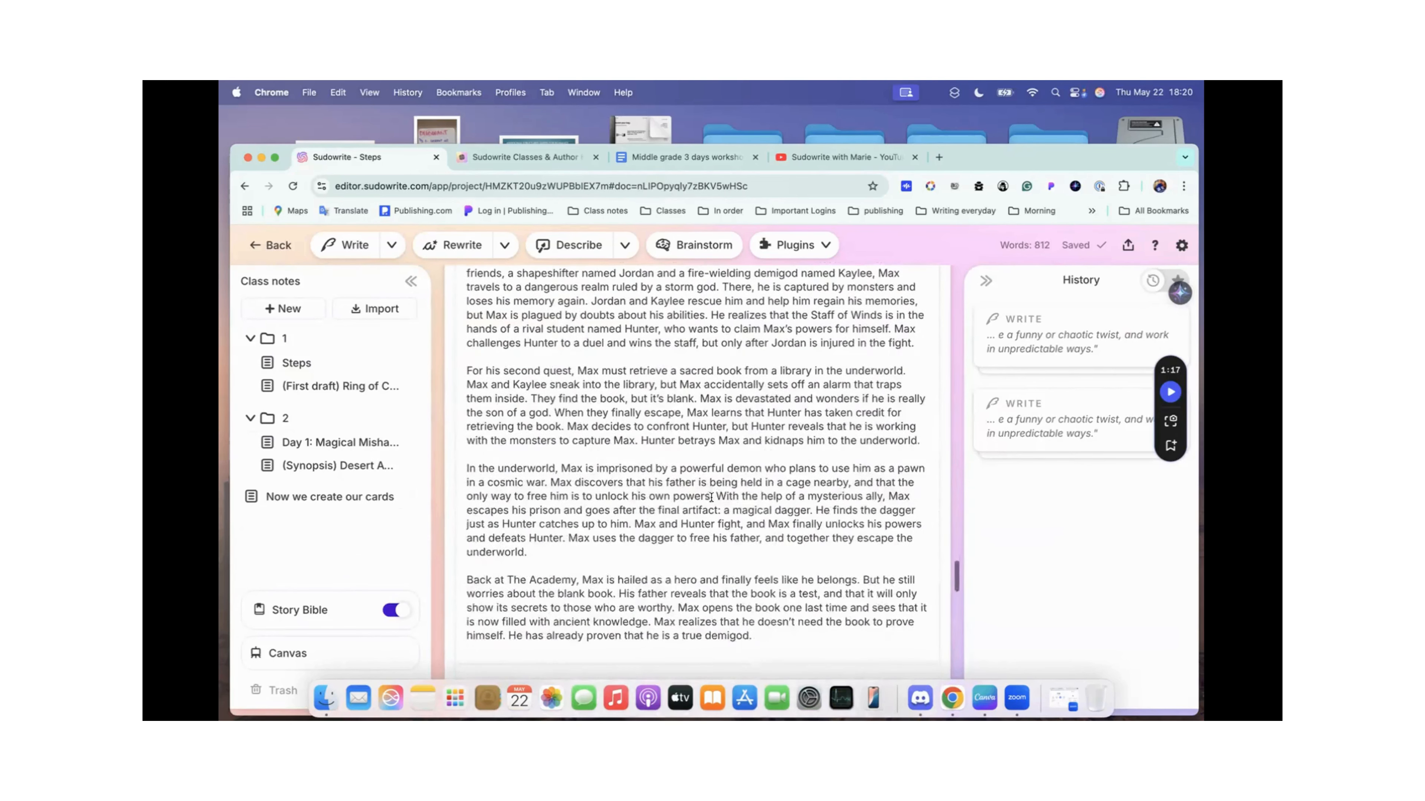
{"action": "scroll", "coordinate": [729, 514], "scroll_direction": "down", "scroll_amount": 5}
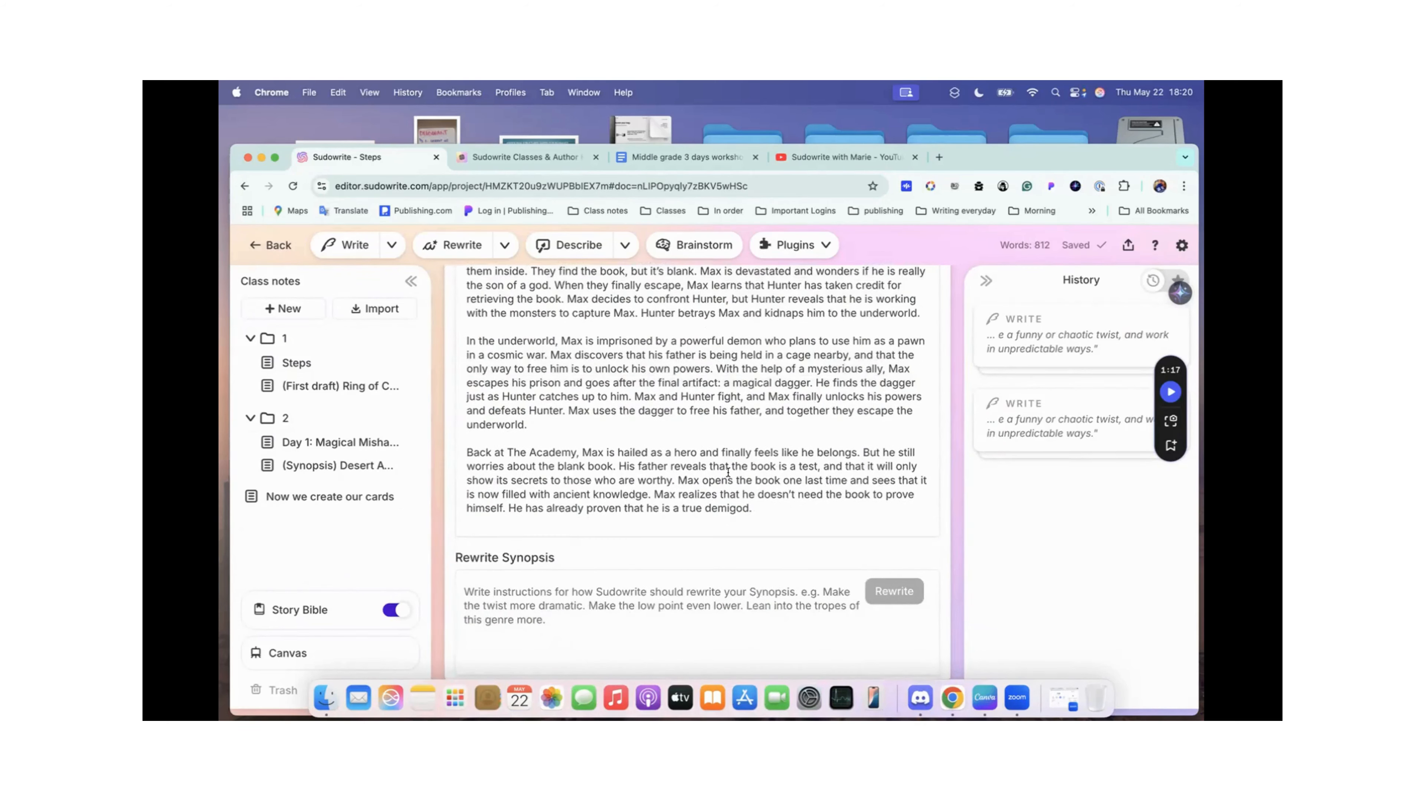
{"action": "scroll", "coordinate": [694, 540], "scroll_direction": "up", "scroll_amount": 1}
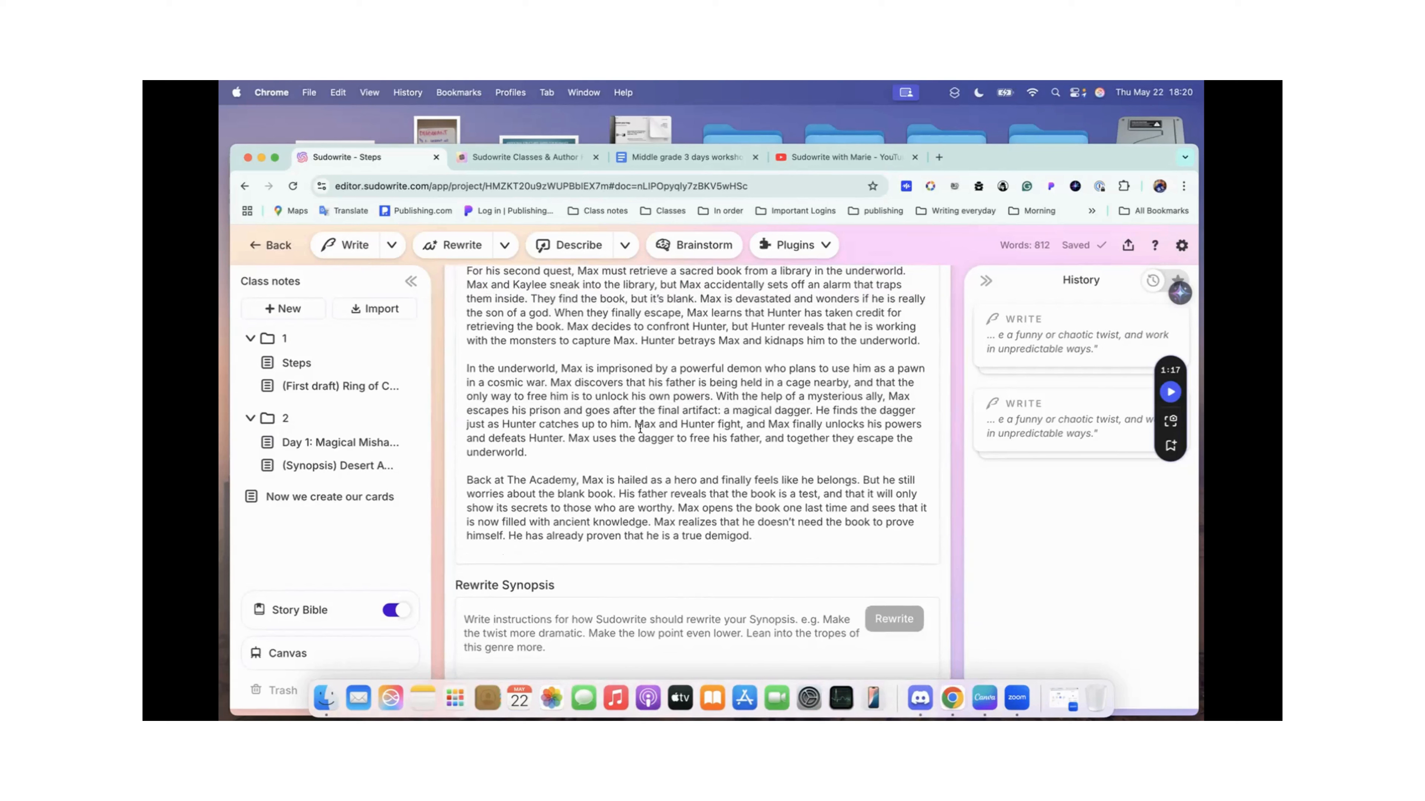
{"action": "scroll", "coordinate": [666, 388], "scroll_direction": "down", "scroll_amount": 15}
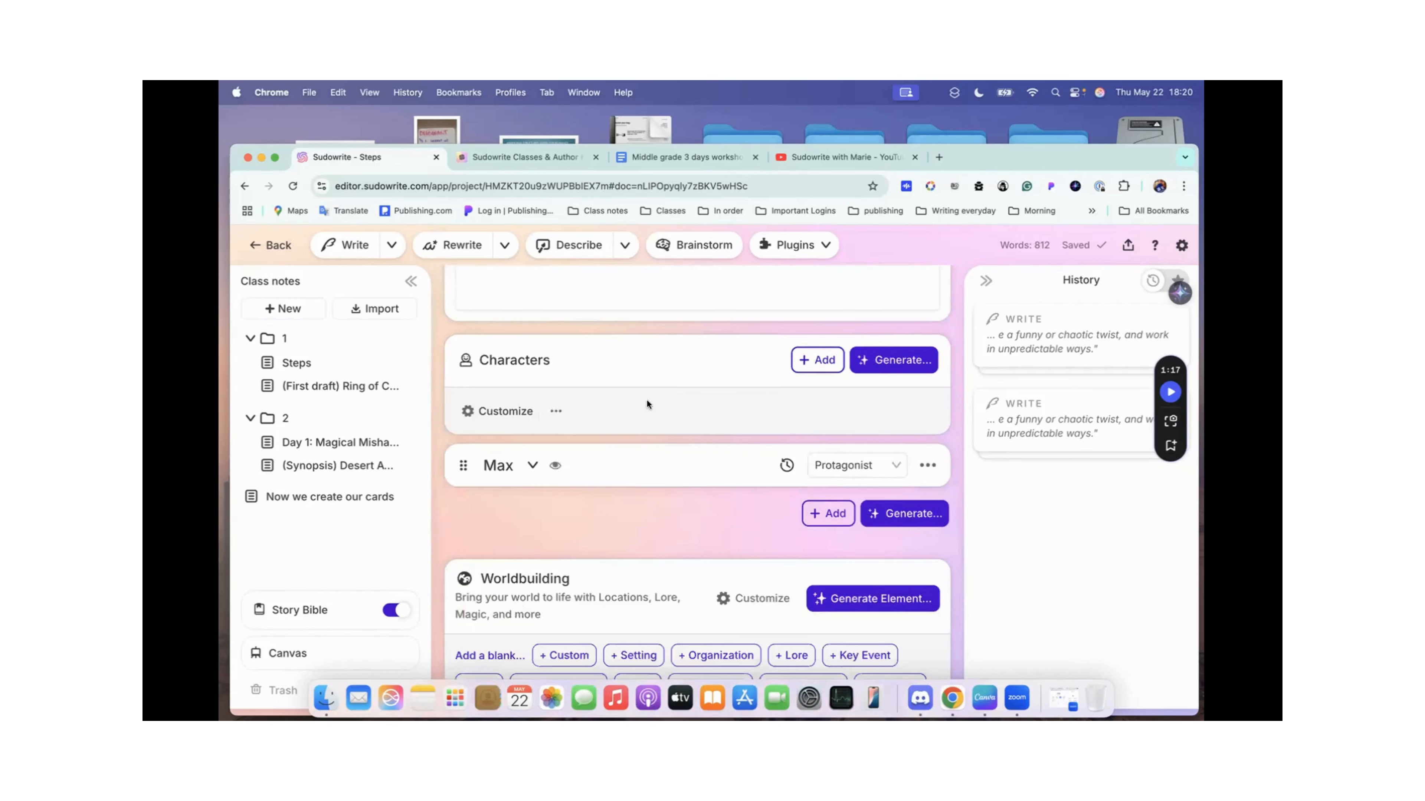
Step: Expand Max's character card, review his traits from pronouns to backstory and motivation, and collapse the card again
{"action": "left_click", "coordinate": [532, 465]}
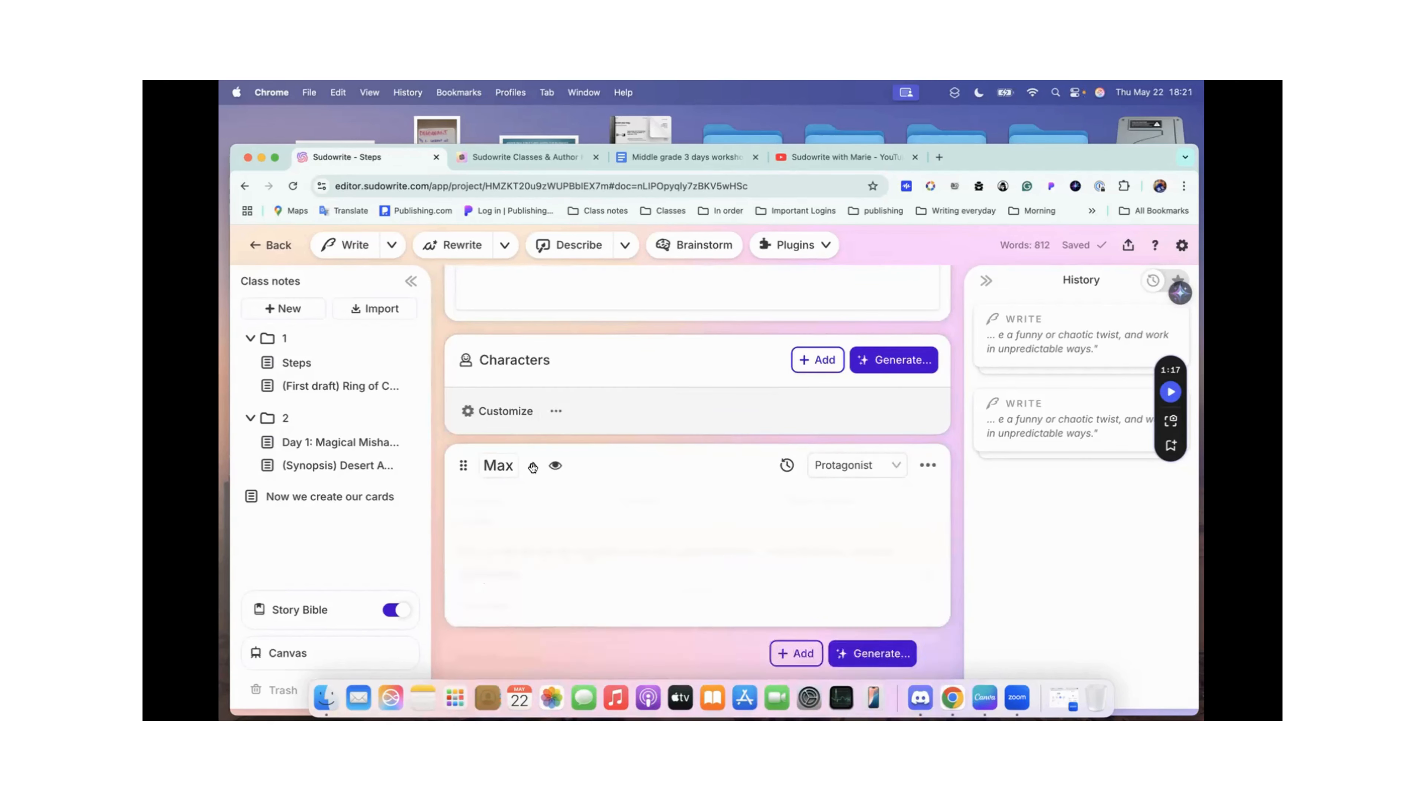
{"action": "scroll", "coordinate": [621, 451], "scroll_direction": "down", "scroll_amount": 10}
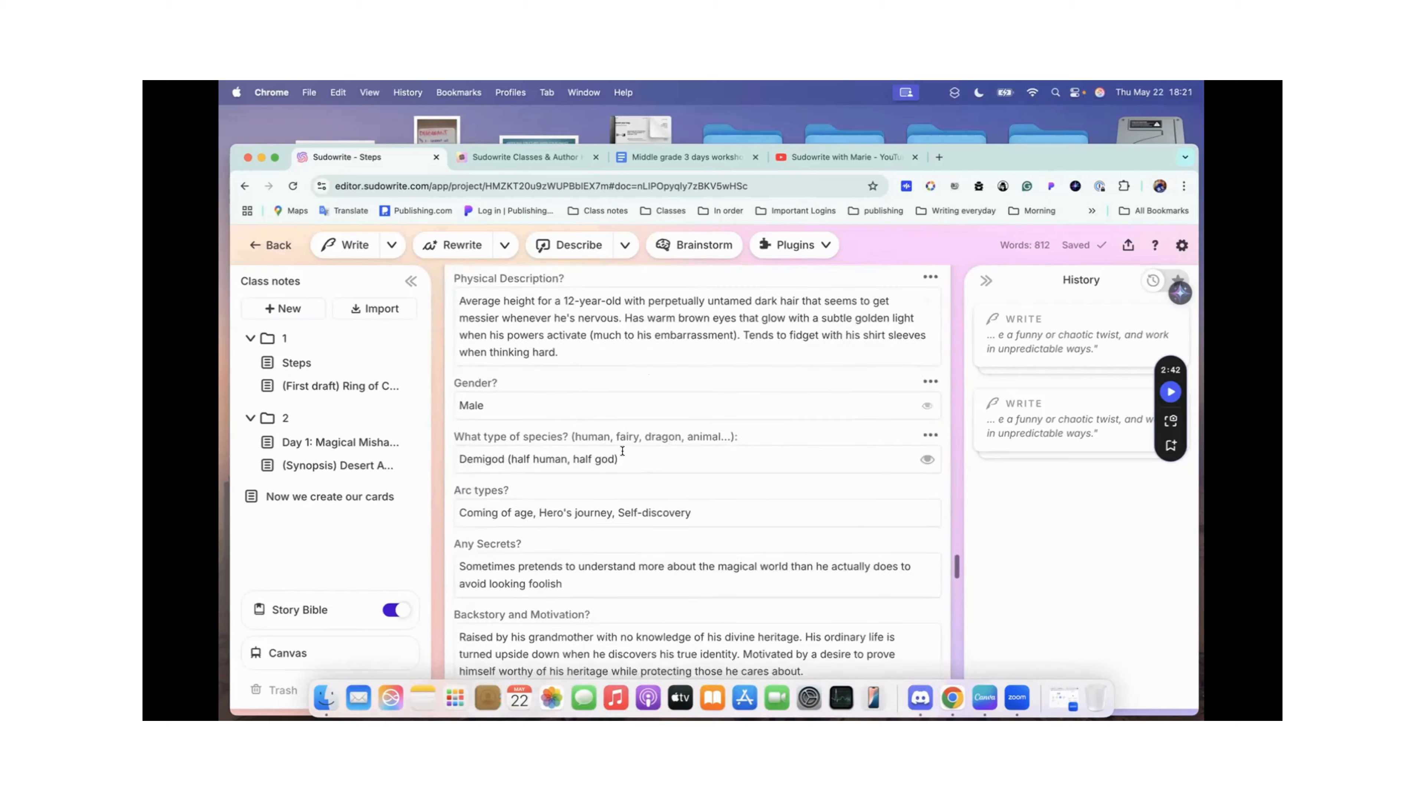
{"action": "scroll", "coordinate": [622, 451], "scroll_direction": "down", "scroll_amount": 3}
{"action": "scroll", "coordinate": [617, 452], "scroll_direction": "up", "scroll_amount": 15}
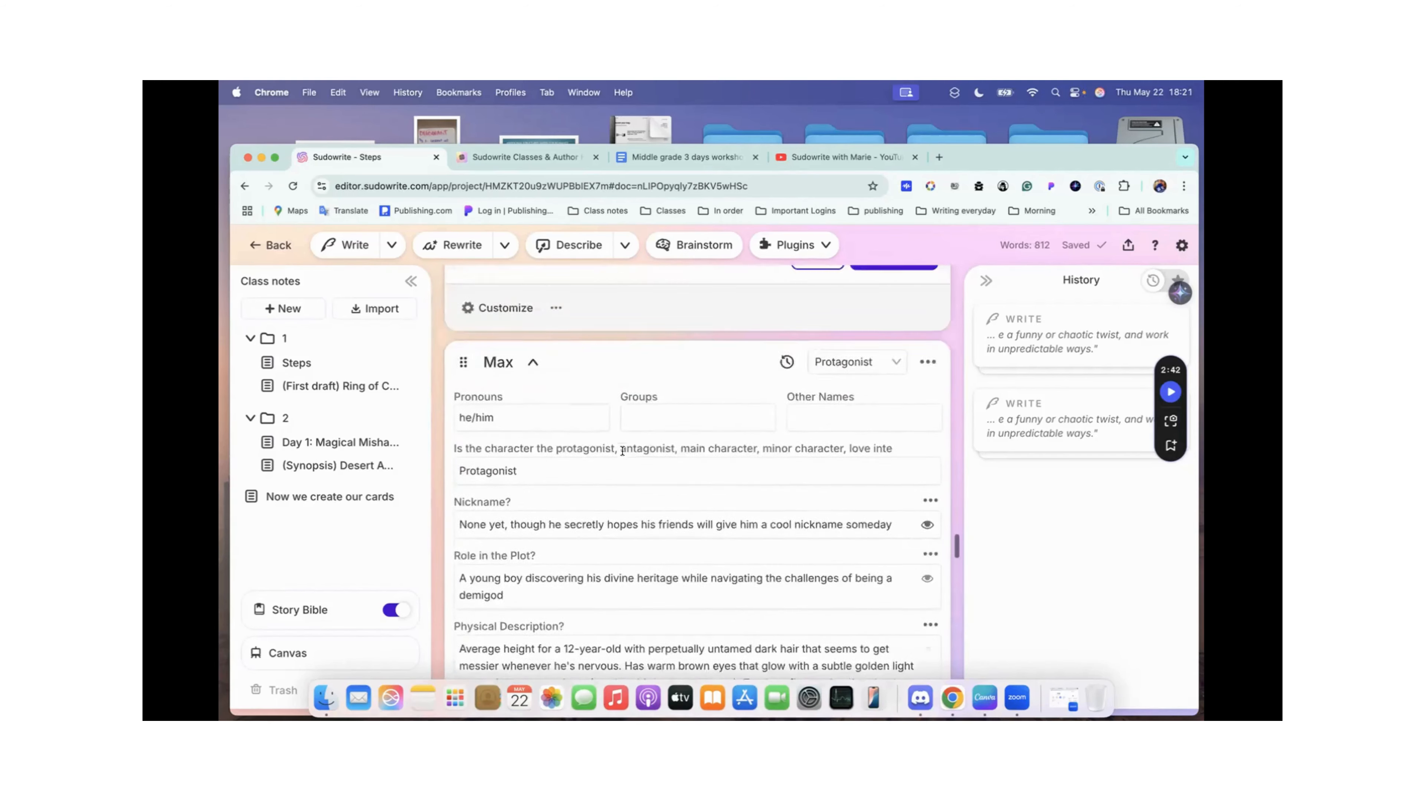
{"action": "left_click", "coordinate": [532, 559]}
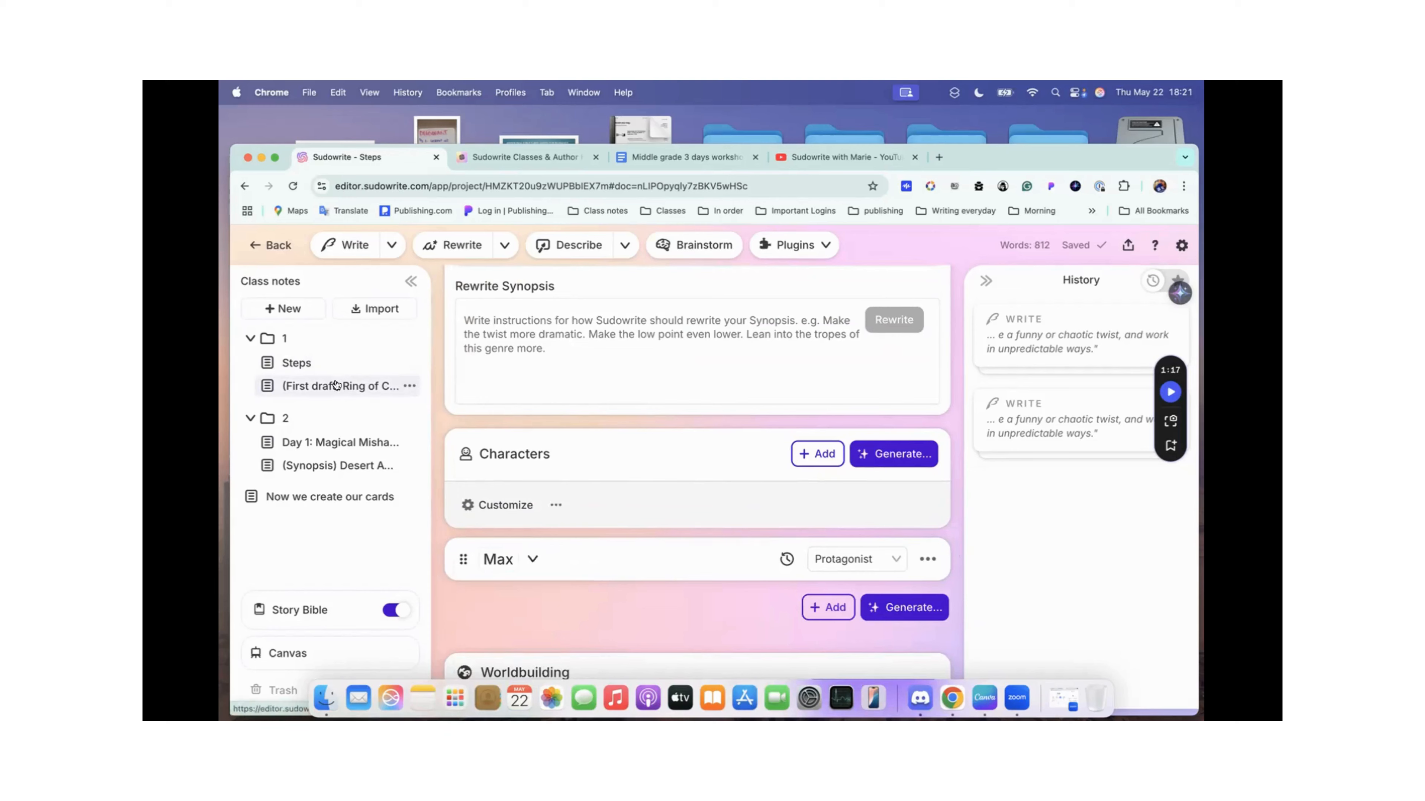
Step: Open the Steps document and select the opening prompt about 5 sarcastic or cursed magical objects
{"action": "left_click", "coordinate": [305, 365]}
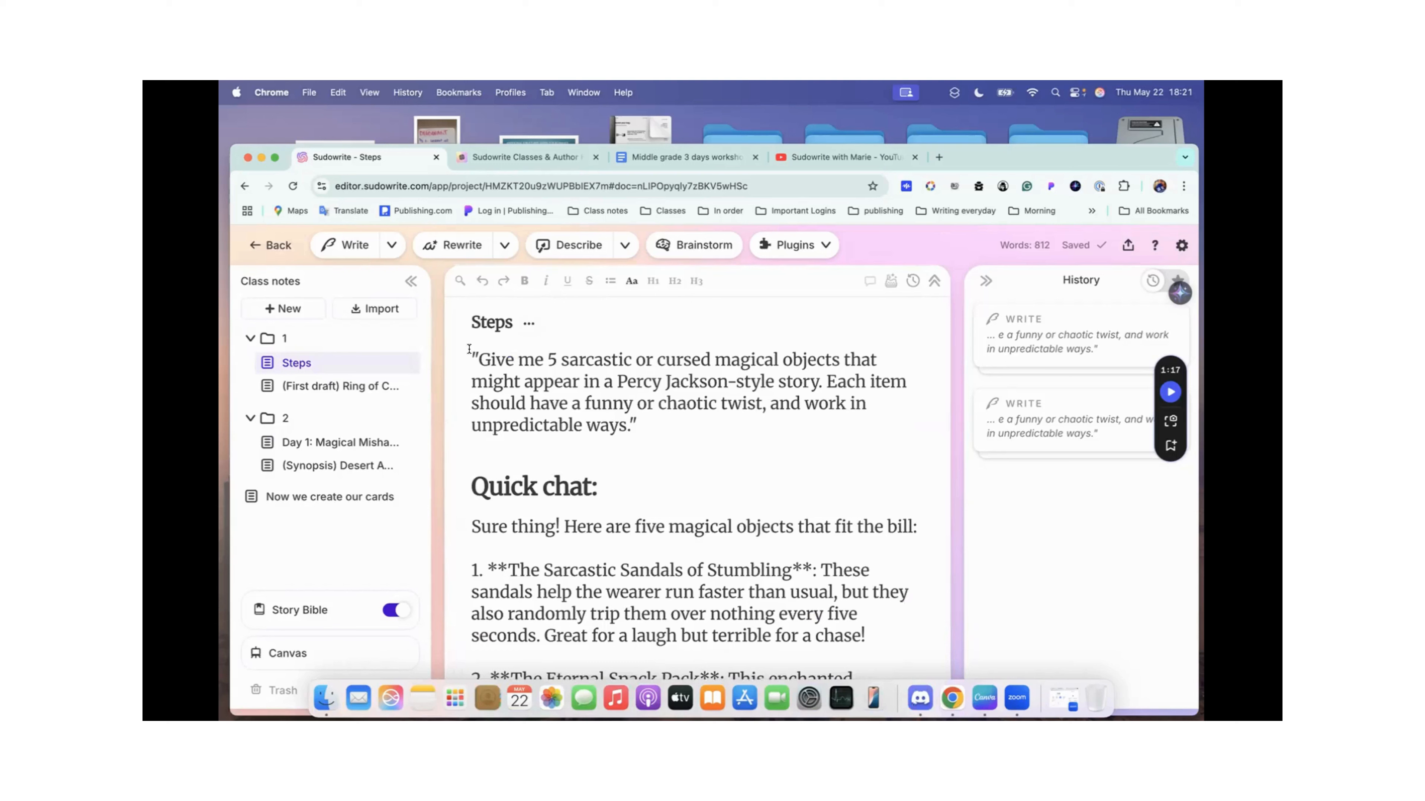
{"action": "left_click_drag", "start_coordinate": [469, 349], "coordinate": [657, 417]}
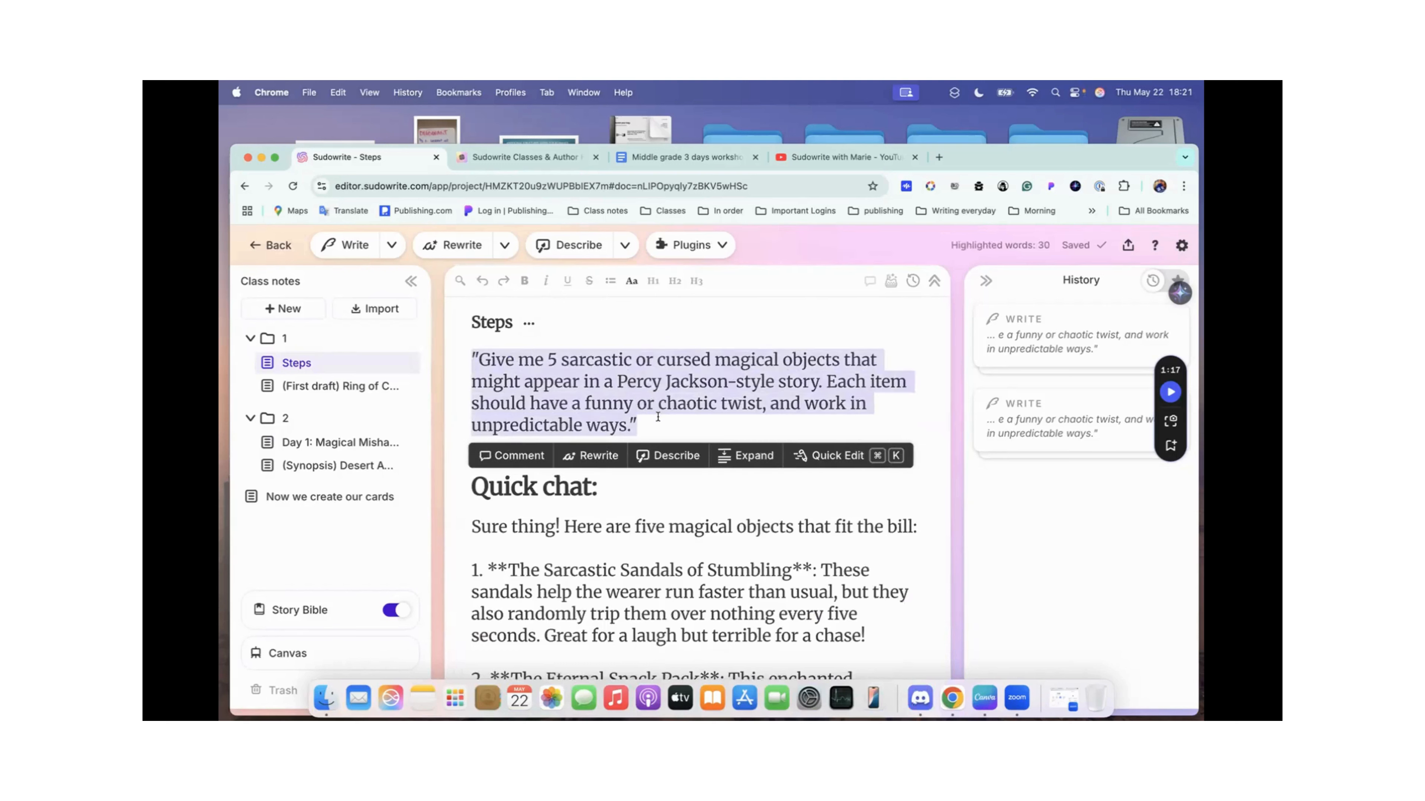
{"action": "left_click", "coordinate": [314, 610]}
{"action": "scroll", "coordinate": [619, 374], "scroll_direction": "down", "scroll_amount": 1}
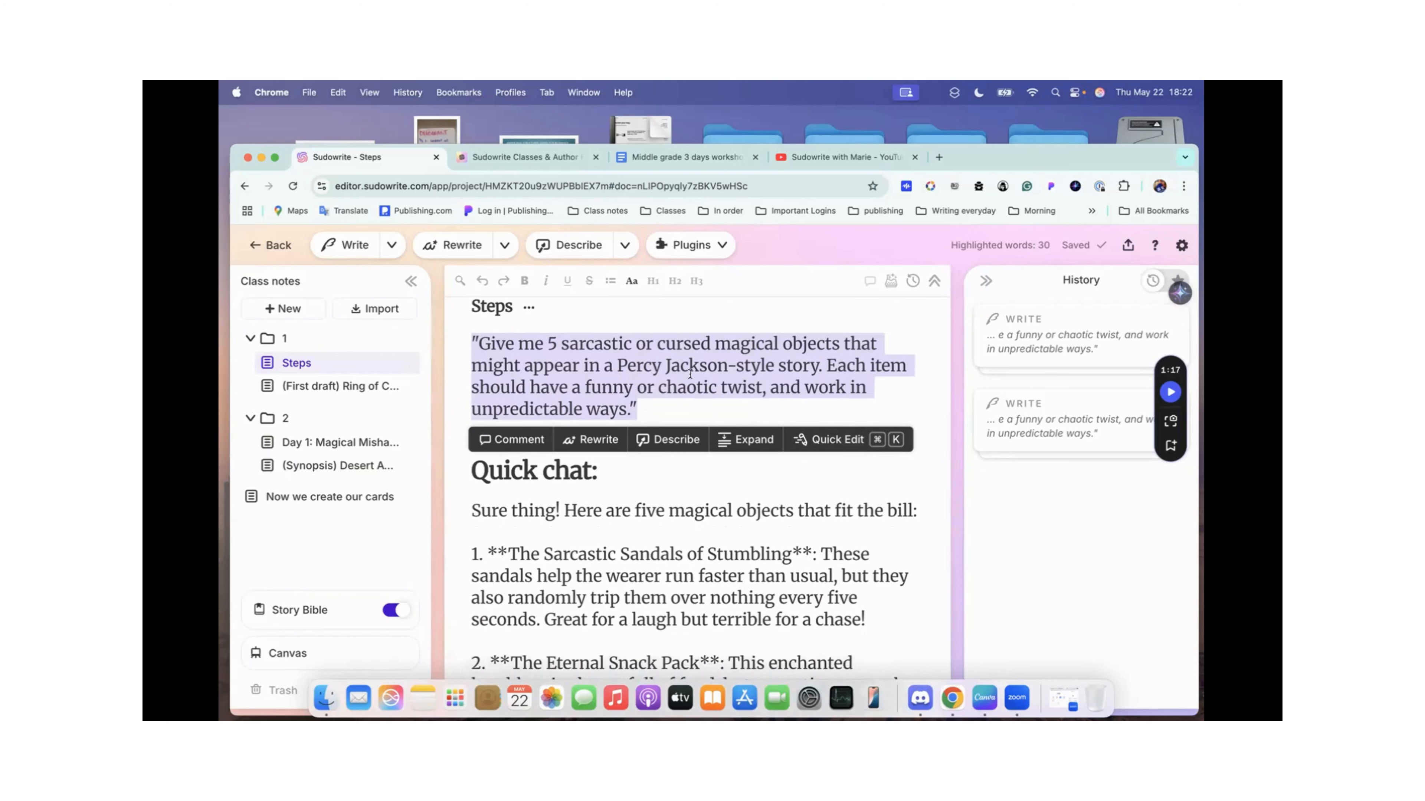
{"action": "left_click_drag", "start_coordinate": [468, 341], "coordinate": [644, 400]}
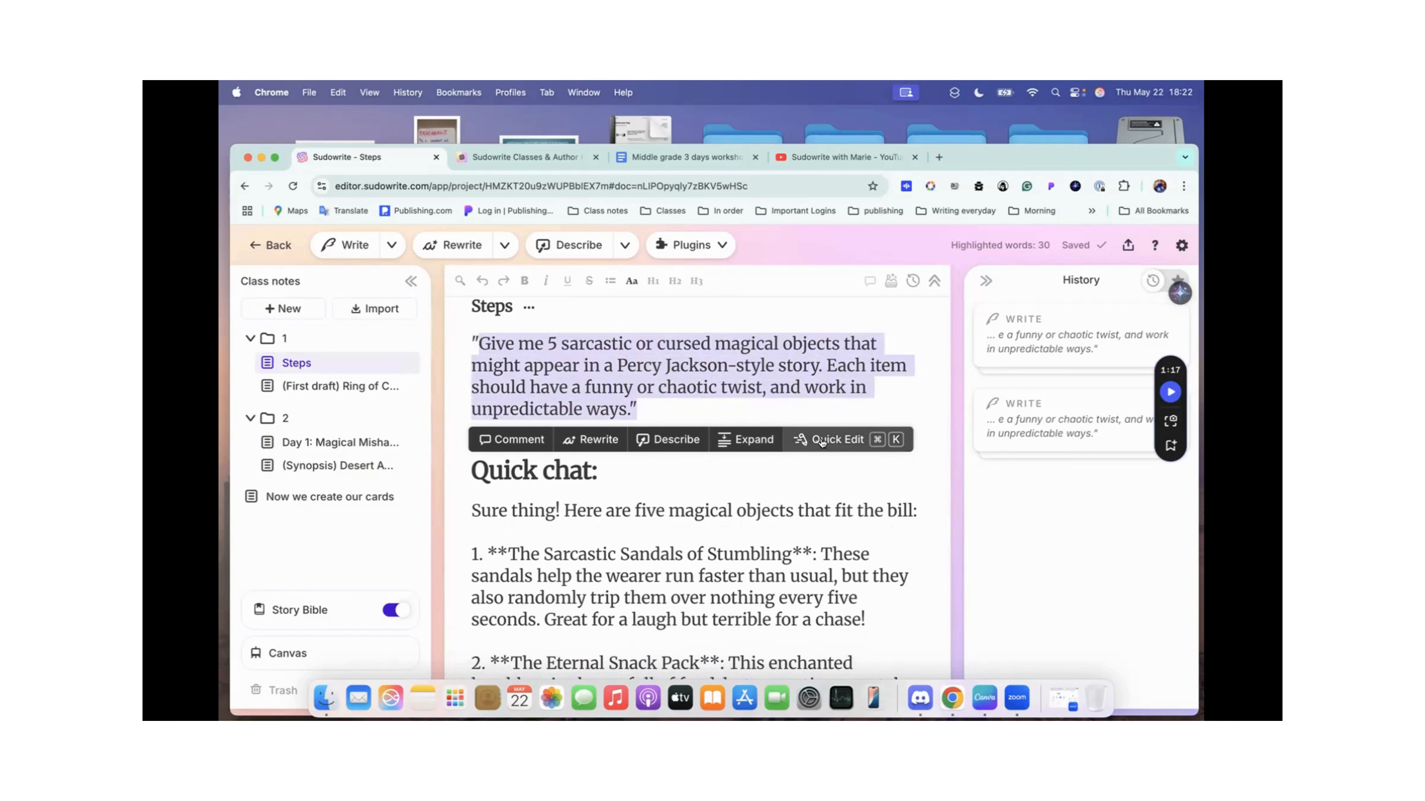
{"action": "left_click", "coordinate": [828, 445]}
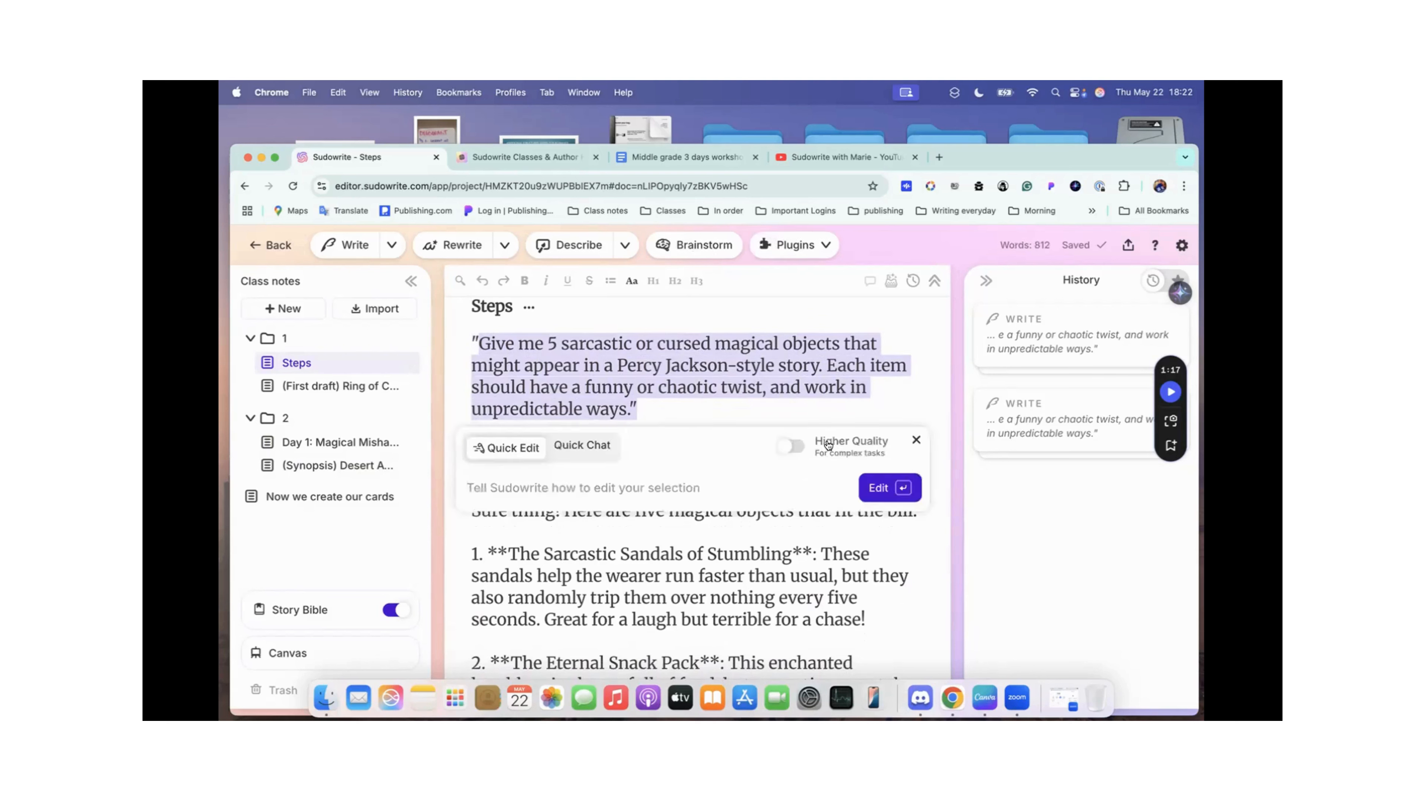
{"action": "left_click", "coordinate": [582, 447]}
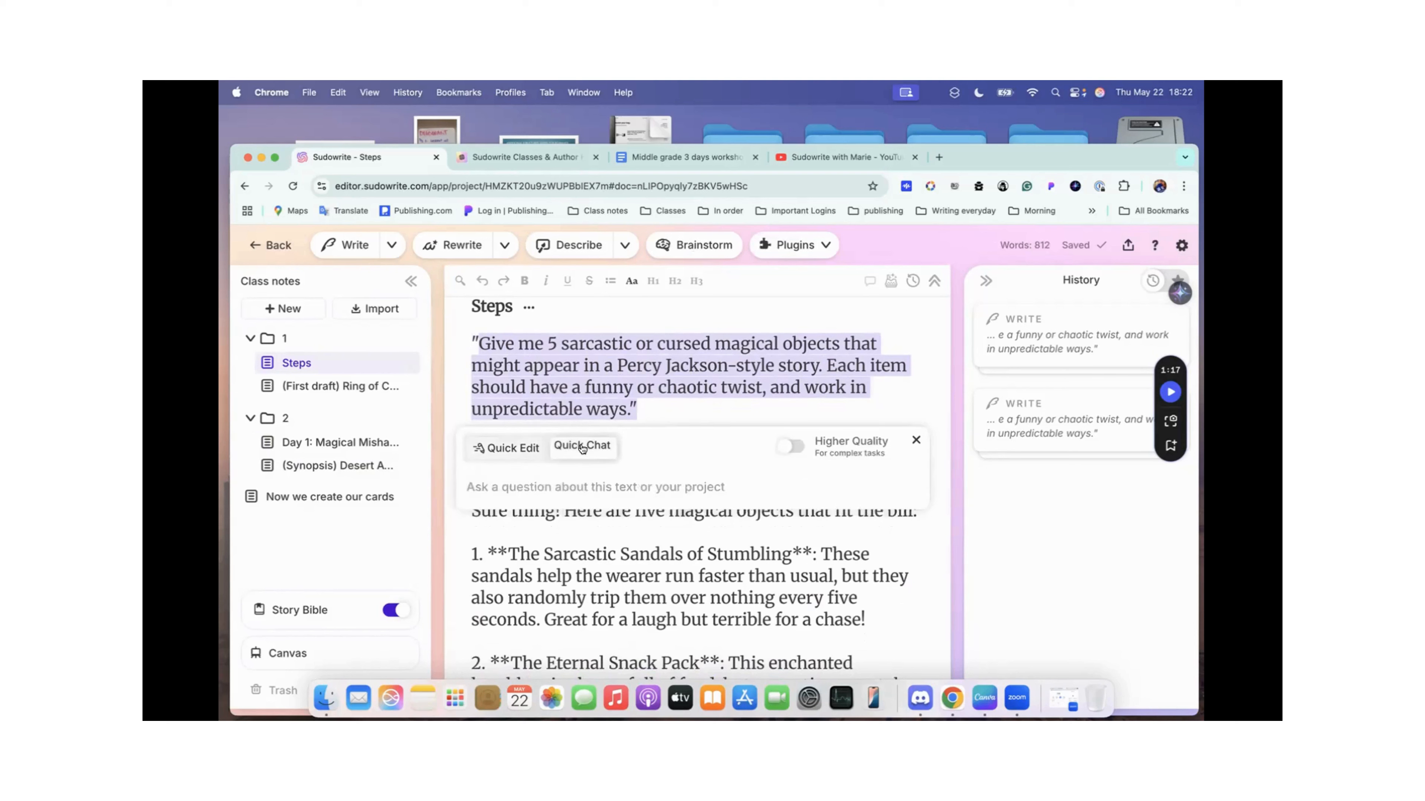
{"action": "right_click", "coordinate": [540, 370]}
{"action": "left_click", "coordinate": [555, 318]}
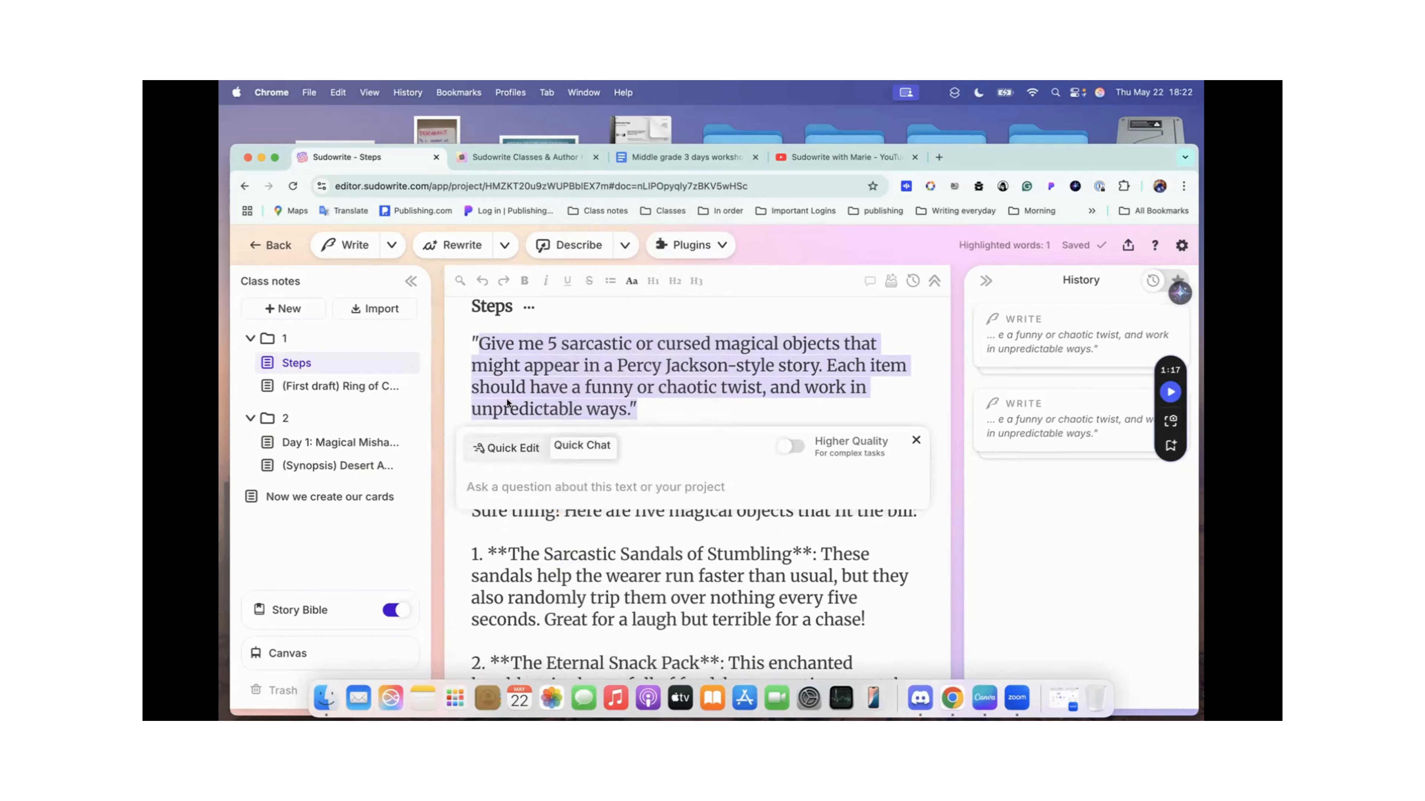
{"action": "left_click", "coordinate": [504, 489]}
{"action": "key", "text": "super+v"}
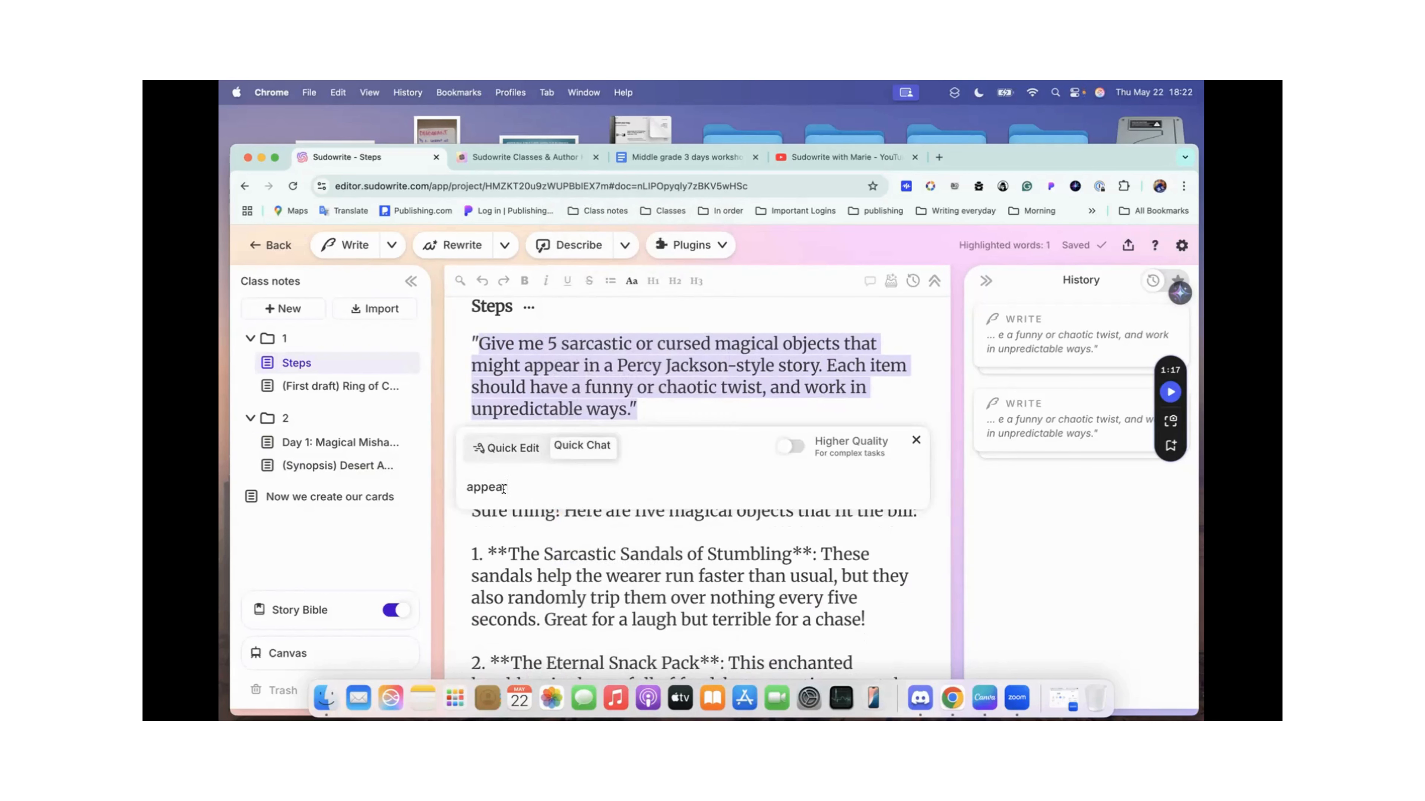
{"action": "left_click_drag", "start_coordinate": [639, 410], "coordinate": [457, 339]}
{"action": "left_click", "coordinate": [916, 440]}
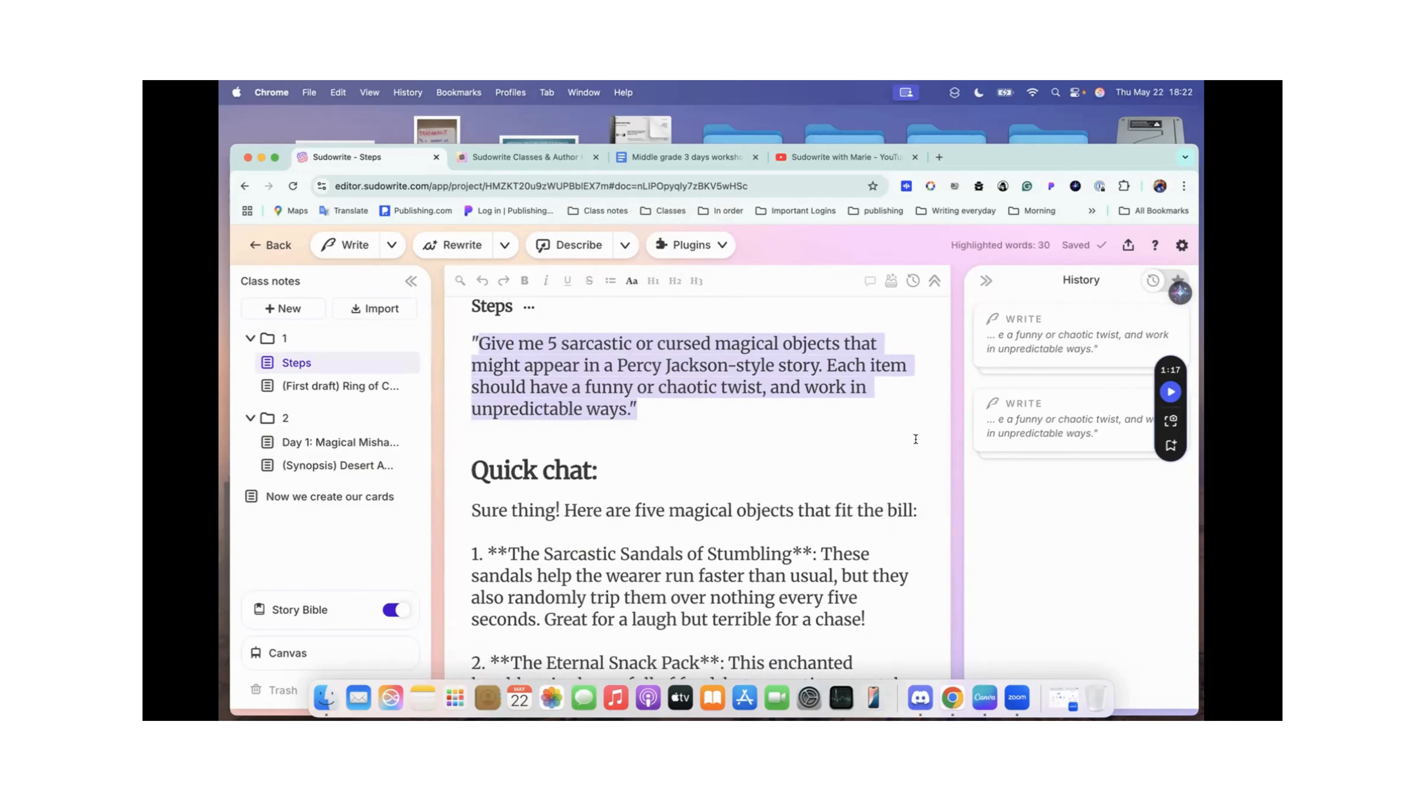
Step: Copy the full prompt about 5 sarcastic or cursed magical objects from the Steps document into Quick Chat and submit it
{"action": "left_click", "coordinate": [469, 337]}
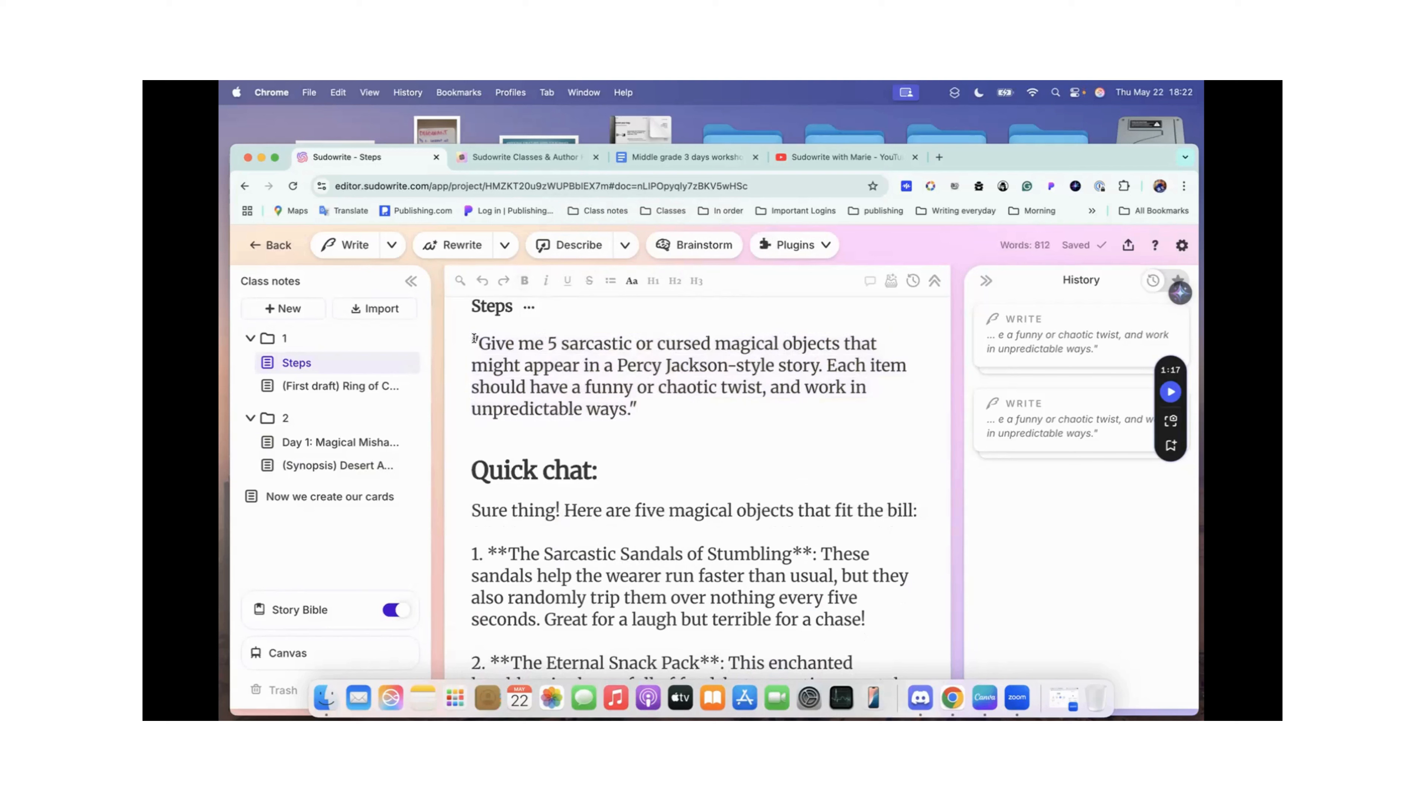
{"action": "left_click_drag", "start_coordinate": [469, 336], "coordinate": [668, 408]}
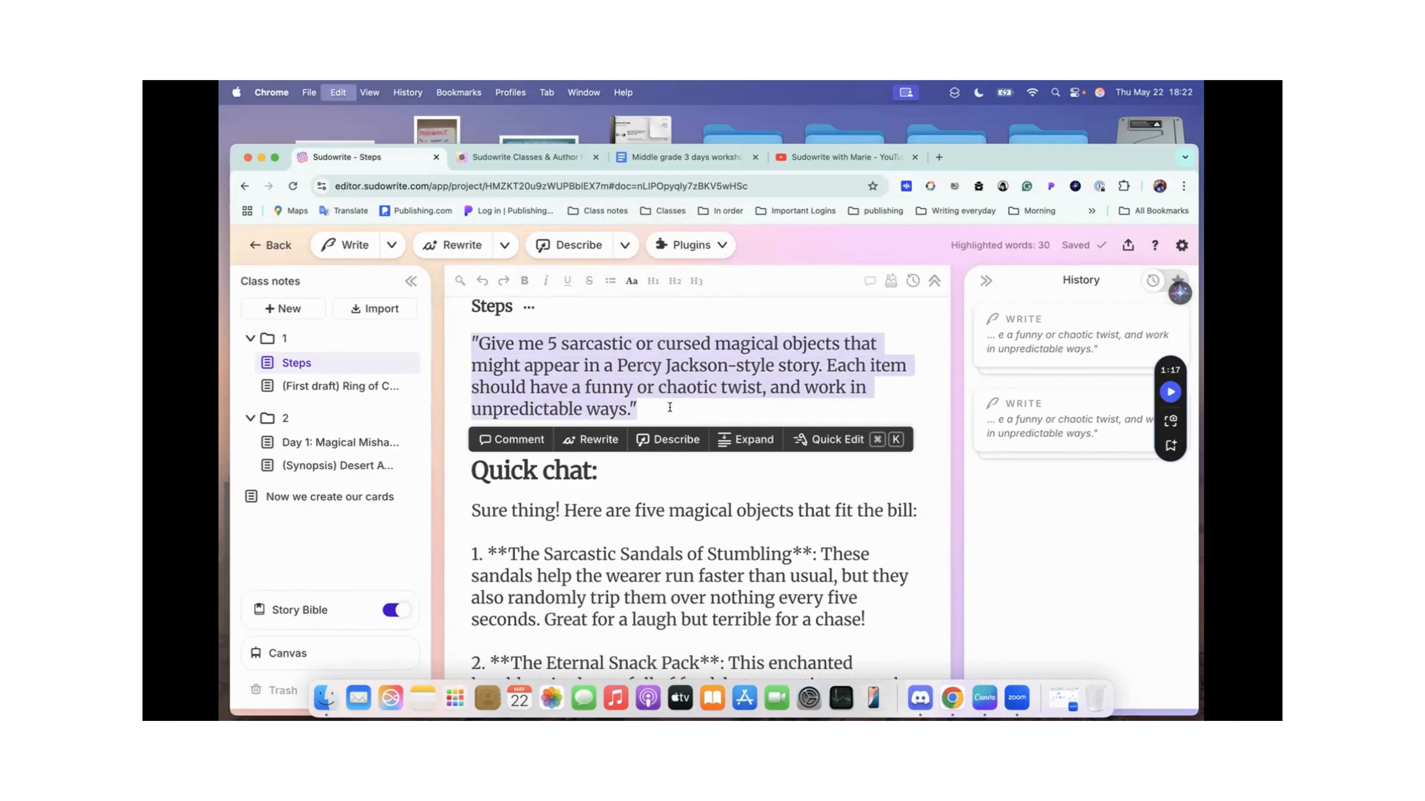
{"action": "left_click", "coordinate": [830, 441]}
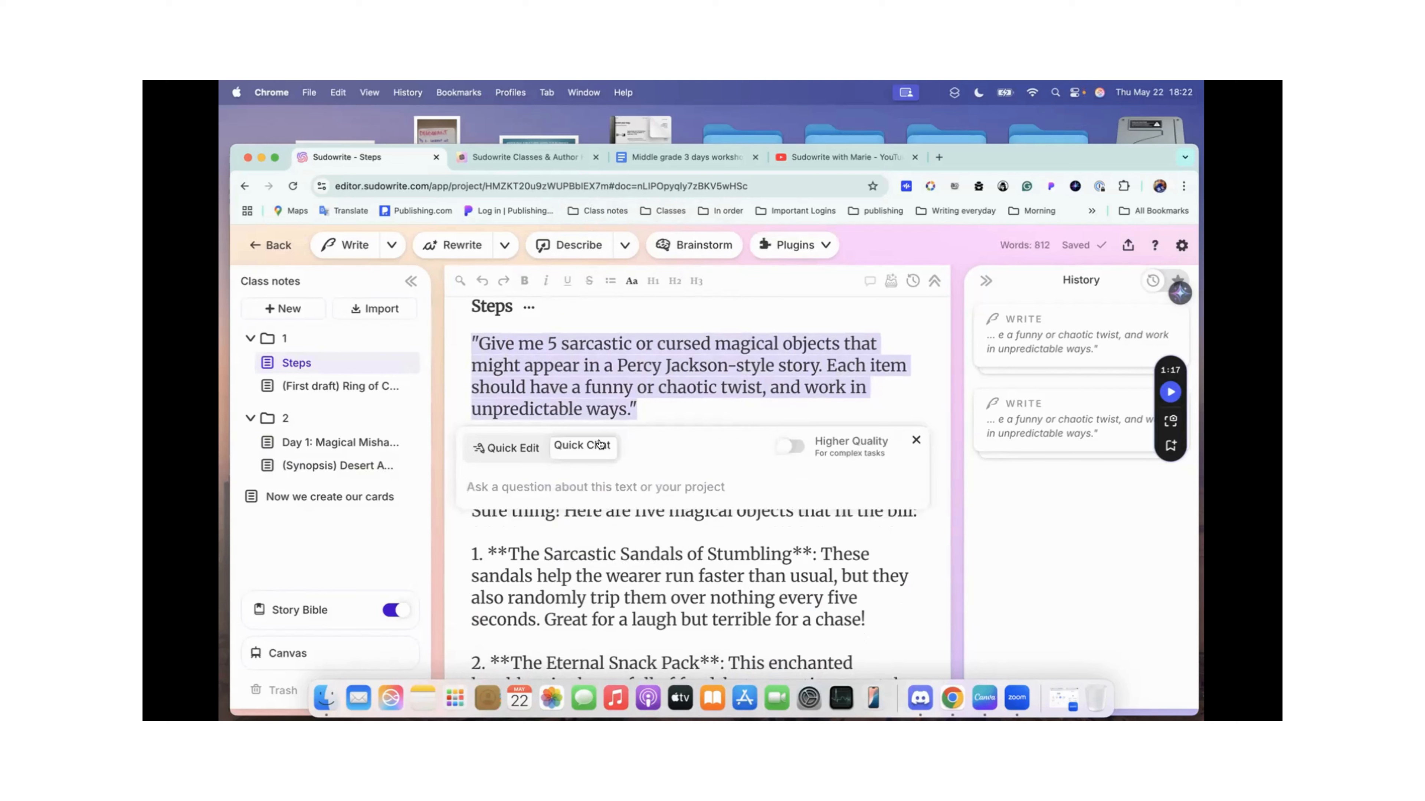
{"action": "key", "text": "super+v"}
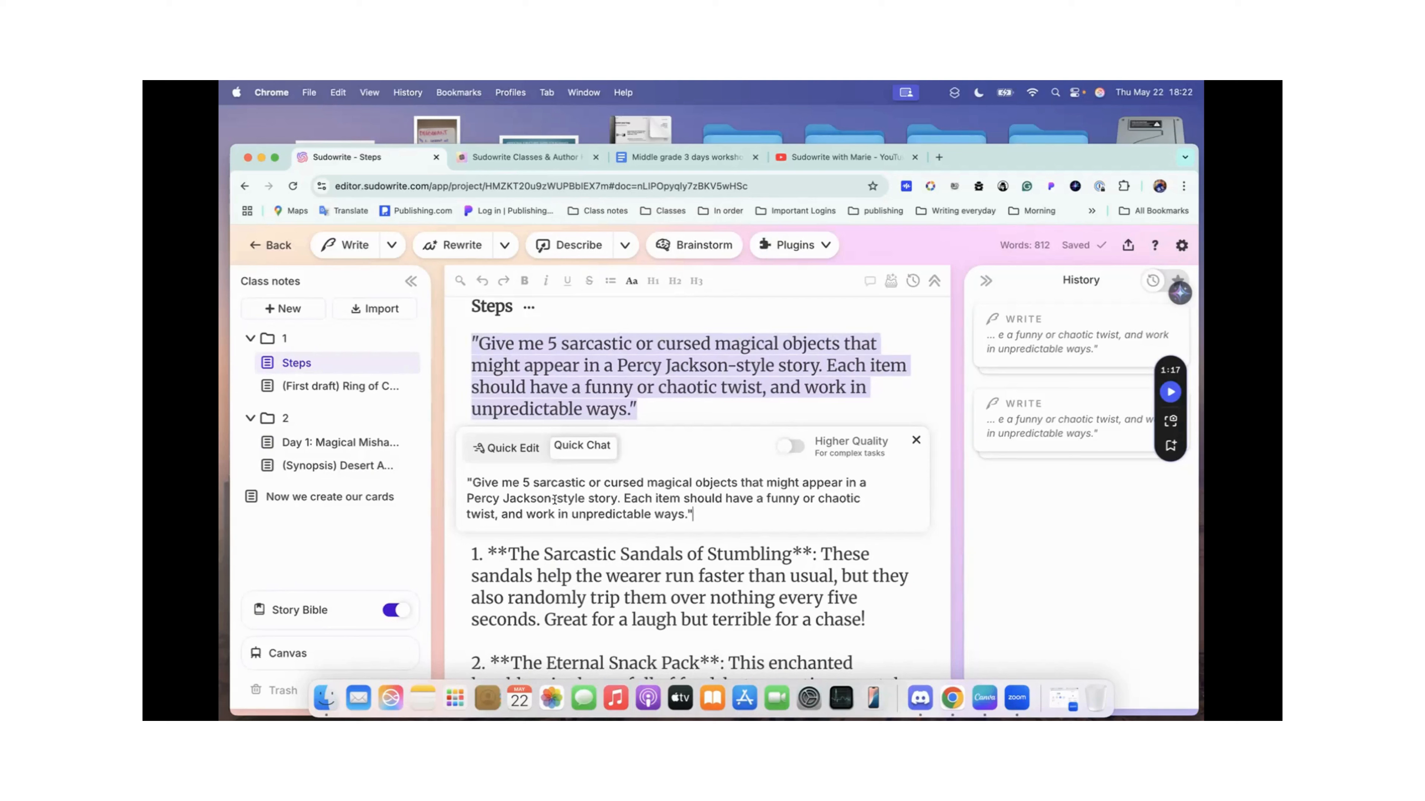
{"action": "key", "text": "Return"}
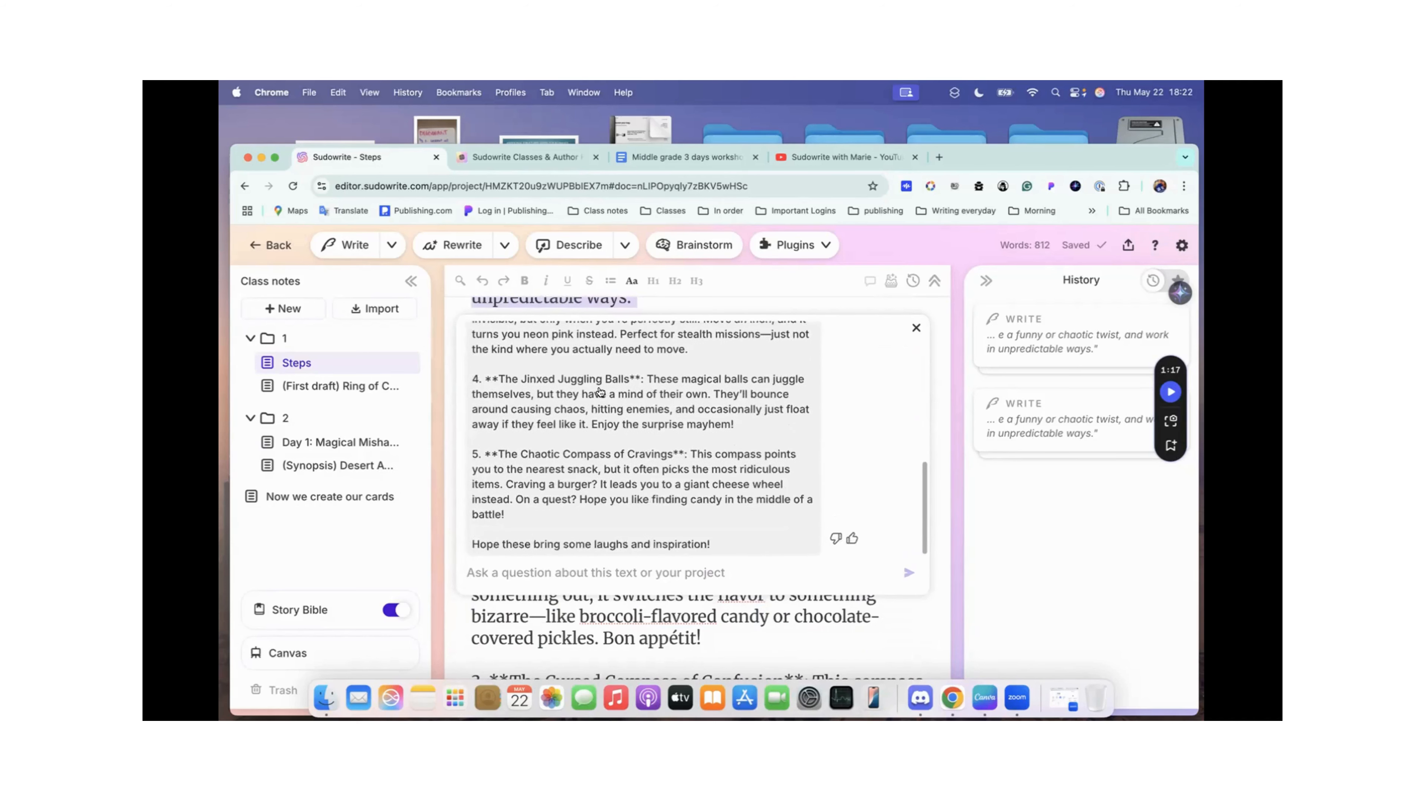
Step: Read the Quick Chat reply from the story elements it looked at through to the last suggested magical object
{"action": "scroll", "coordinate": [664, 422], "scroll_direction": "up", "scroll_amount": 10}
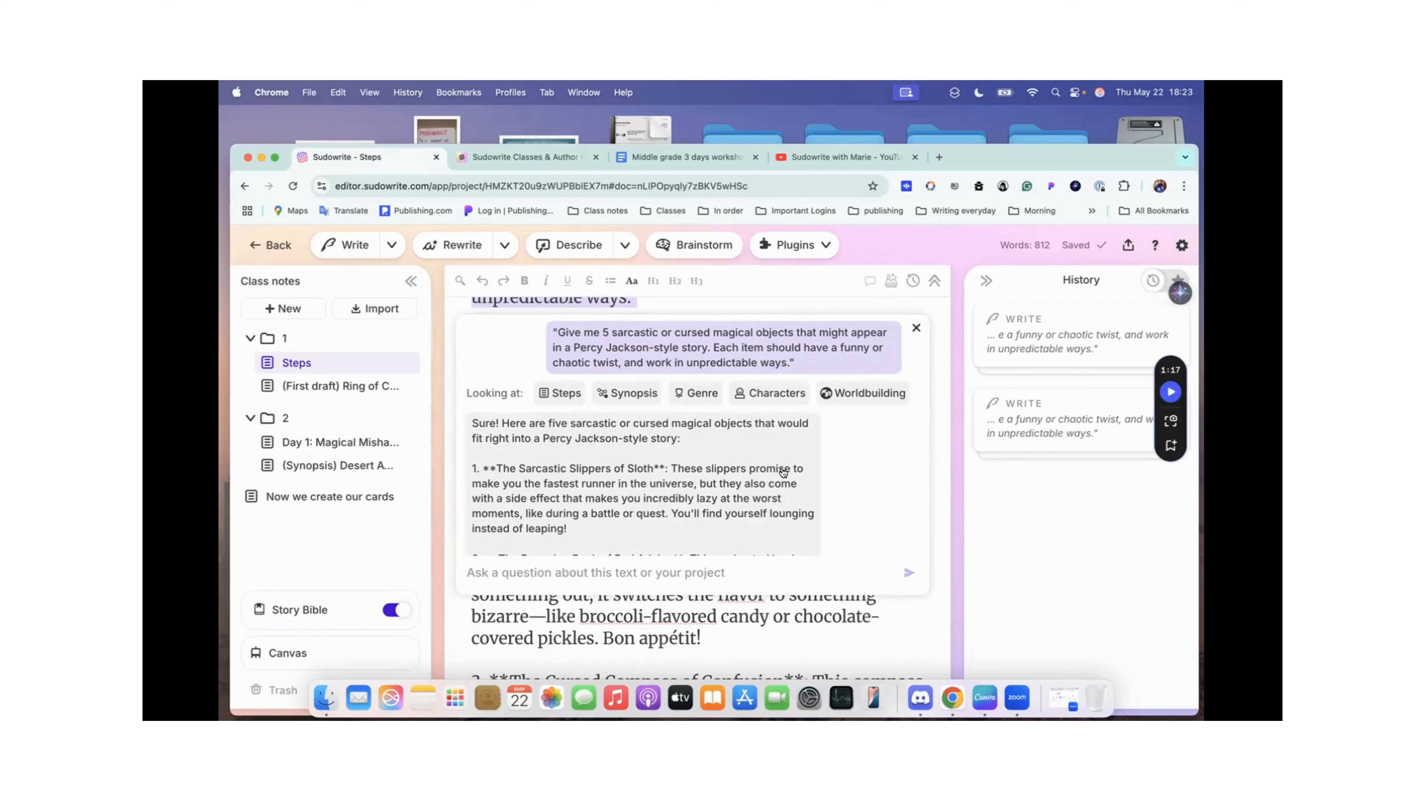
{"action": "scroll", "coordinate": [783, 472], "scroll_direction": "down", "scroll_amount": 2}
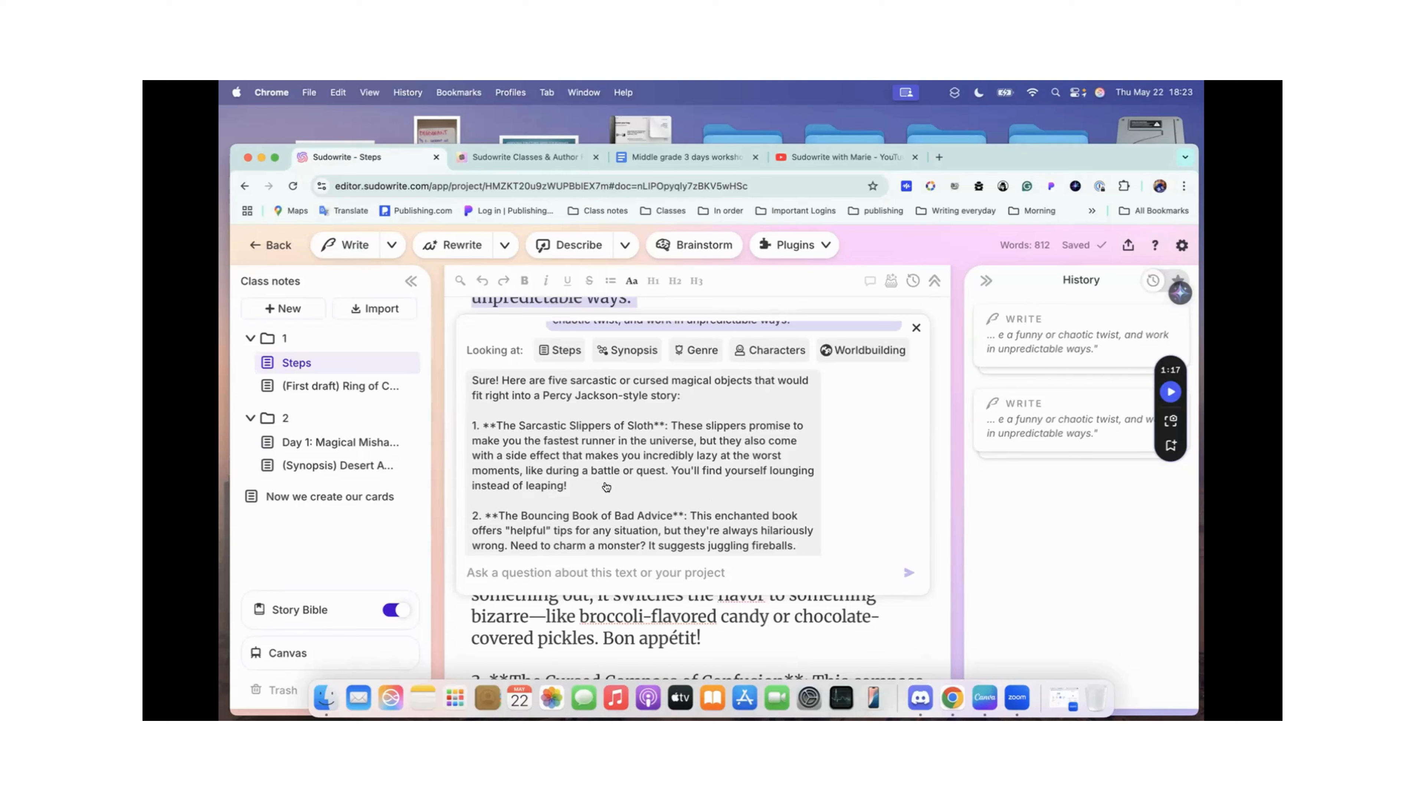
{"action": "scroll", "coordinate": [648, 486], "scroll_direction": "down", "scroll_amount": 3}
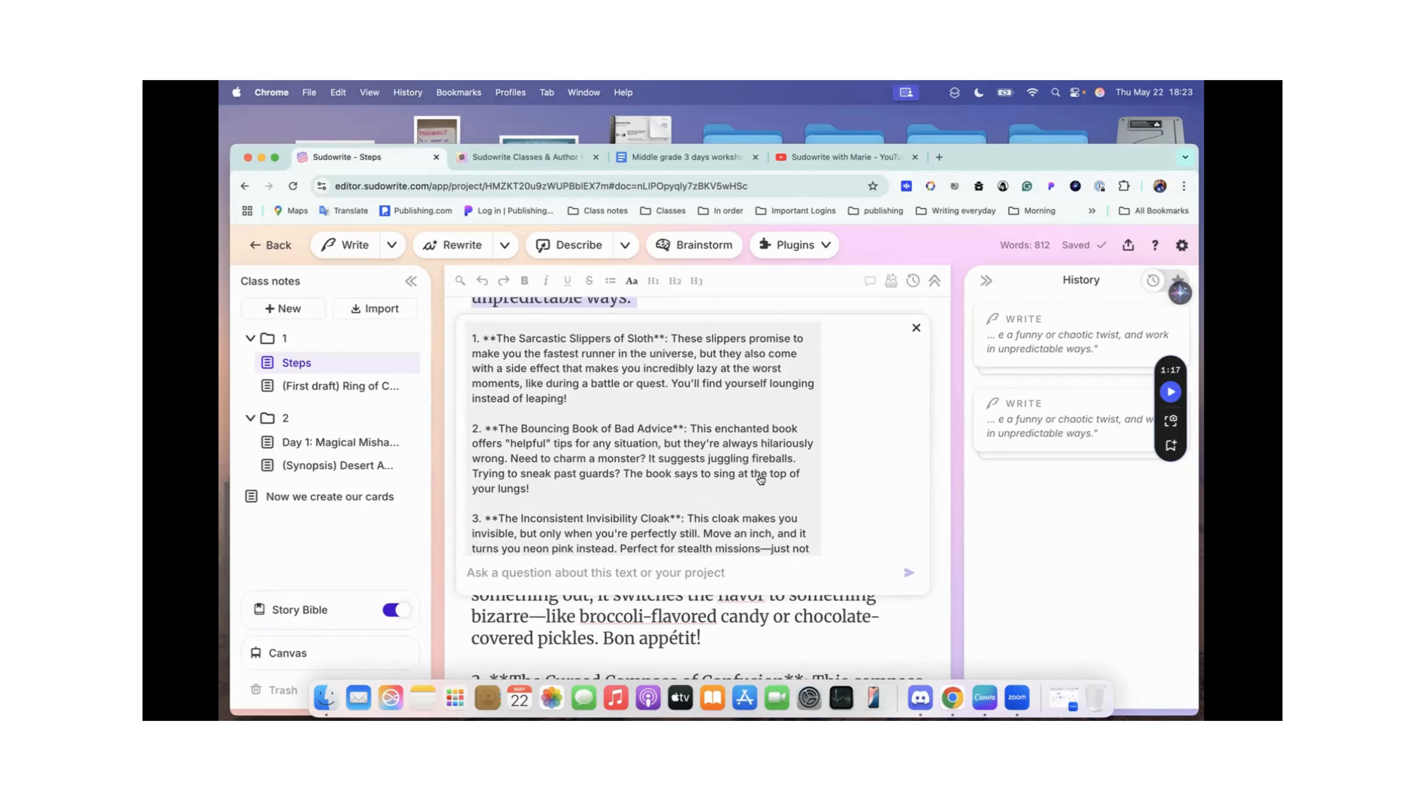
{"action": "scroll", "coordinate": [617, 466], "scroll_direction": "down", "scroll_amount": 3}
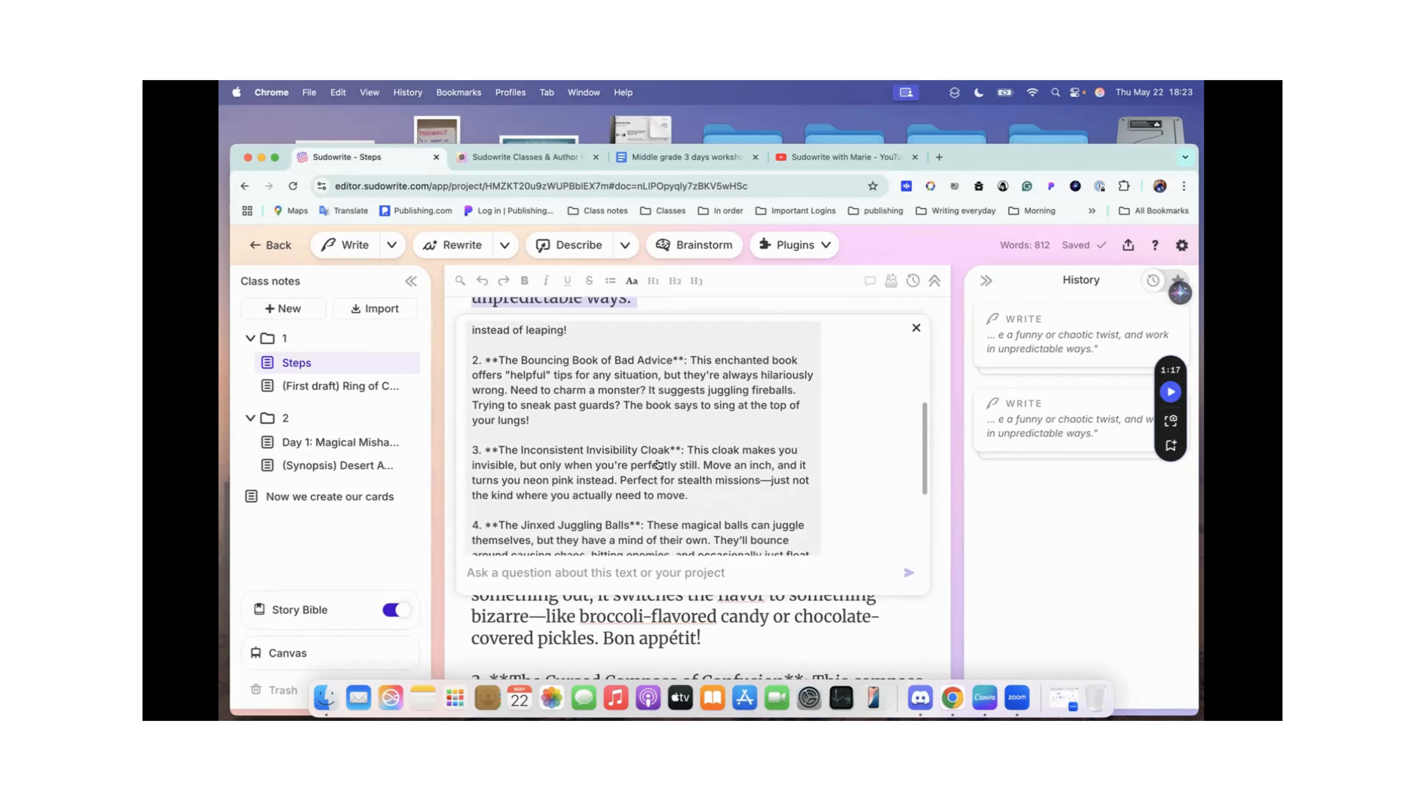
{"action": "scroll", "coordinate": [614, 418], "scroll_direction": "down", "scroll_amount": 3}
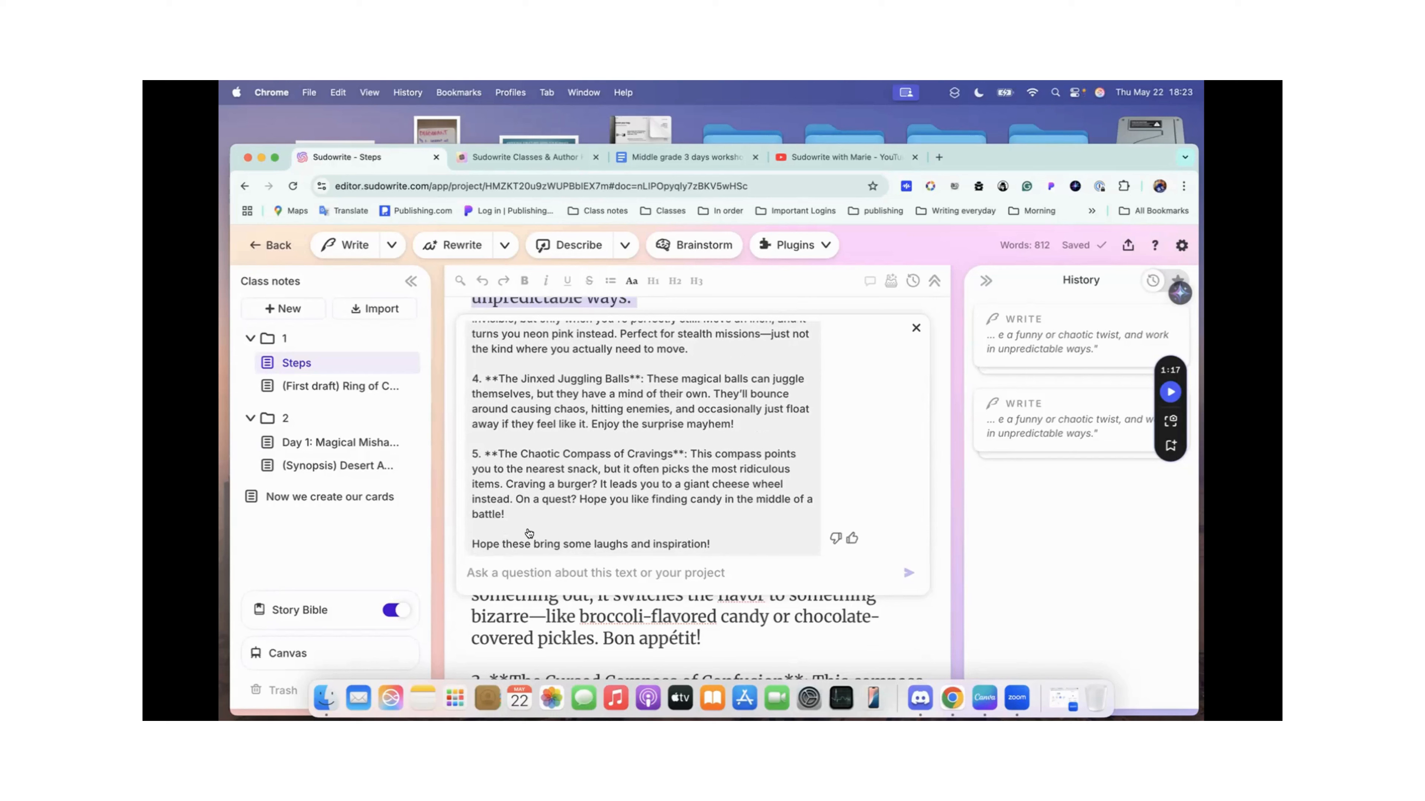
Step: Ask Quick Chat to "Give me 5 more" and close the chat once it has replied
{"action": "left_click", "coordinate": [506, 575]}
{"action": "type", "text": "G"}
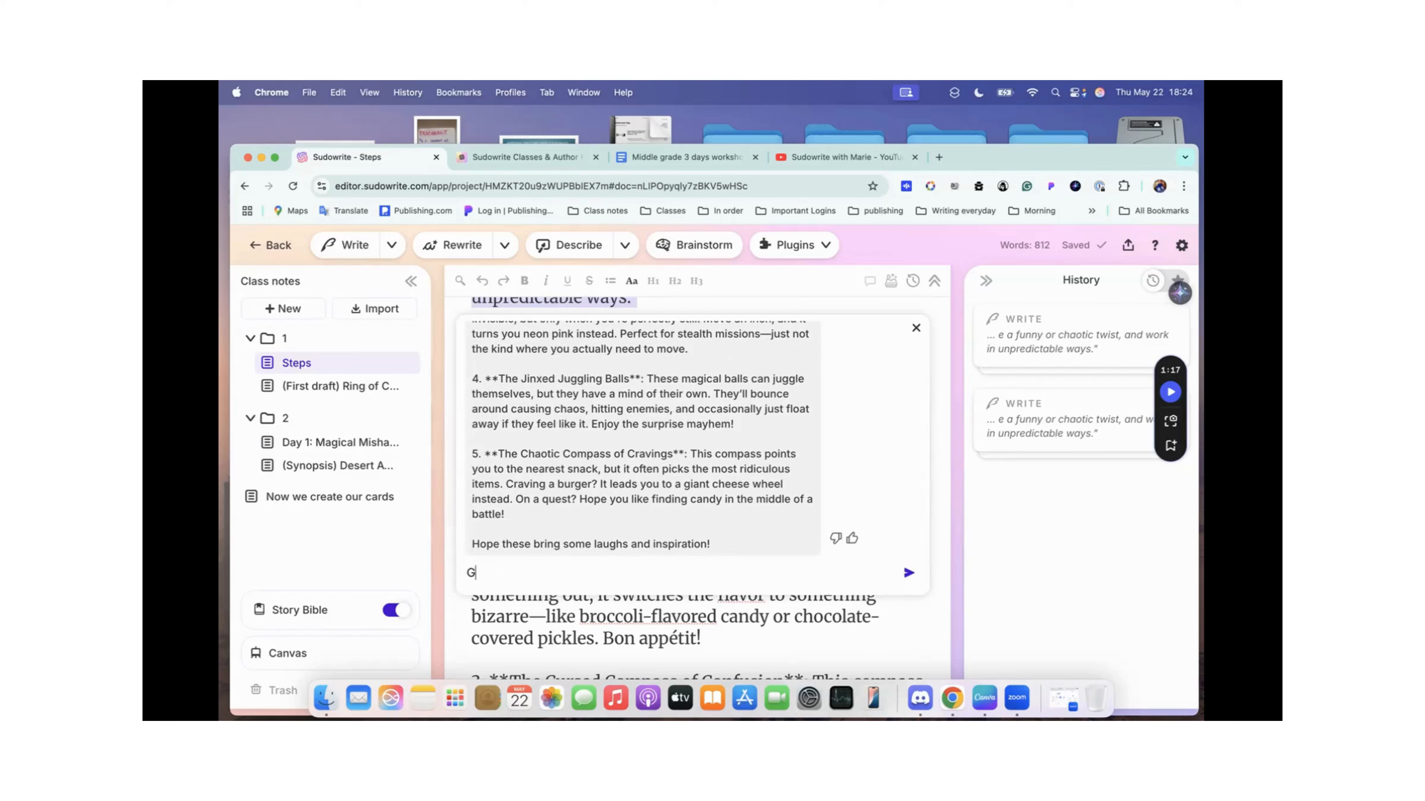
{"action": "type", "text": "ive me 5 more"}
{"action": "key", "text": "Return"}
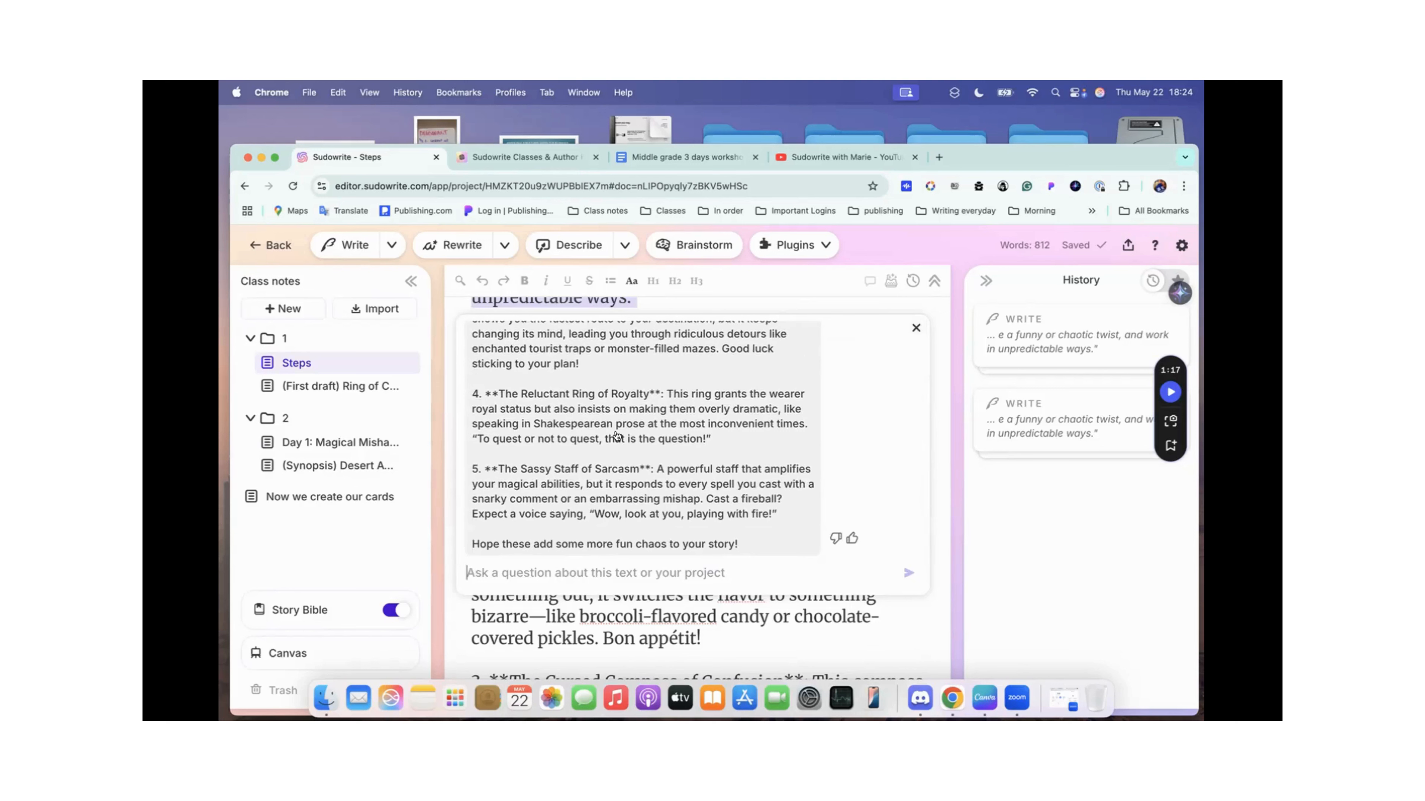
{"action": "left_click", "coordinate": [915, 329]}
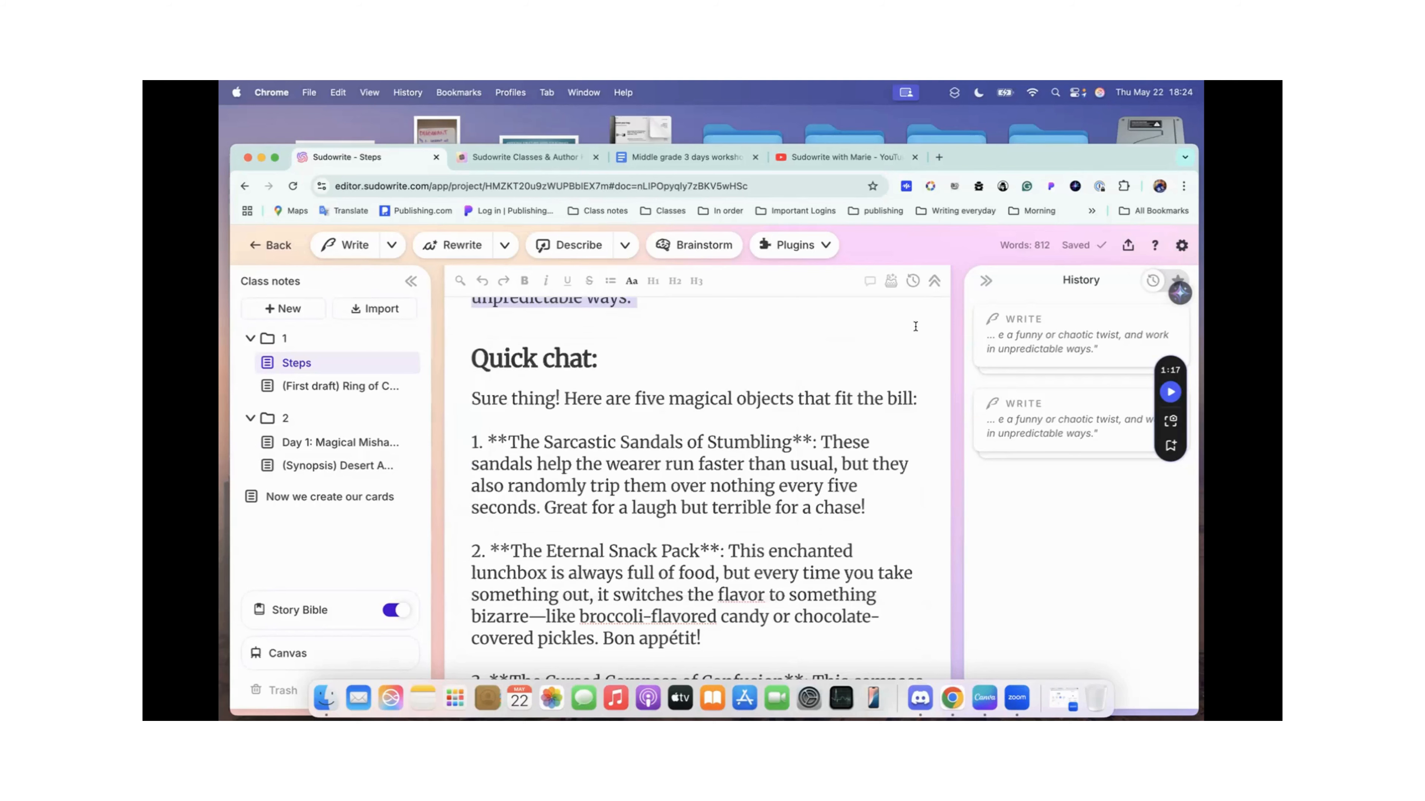
Step: Review the magical objects saved under the Quick chat heading in the Steps document, down to the fifth item
{"action": "scroll", "coordinate": [662, 457], "scroll_direction": "down", "scroll_amount": 1}
{"action": "scroll", "coordinate": [662, 456], "scroll_direction": "down", "scroll_amount": 1}
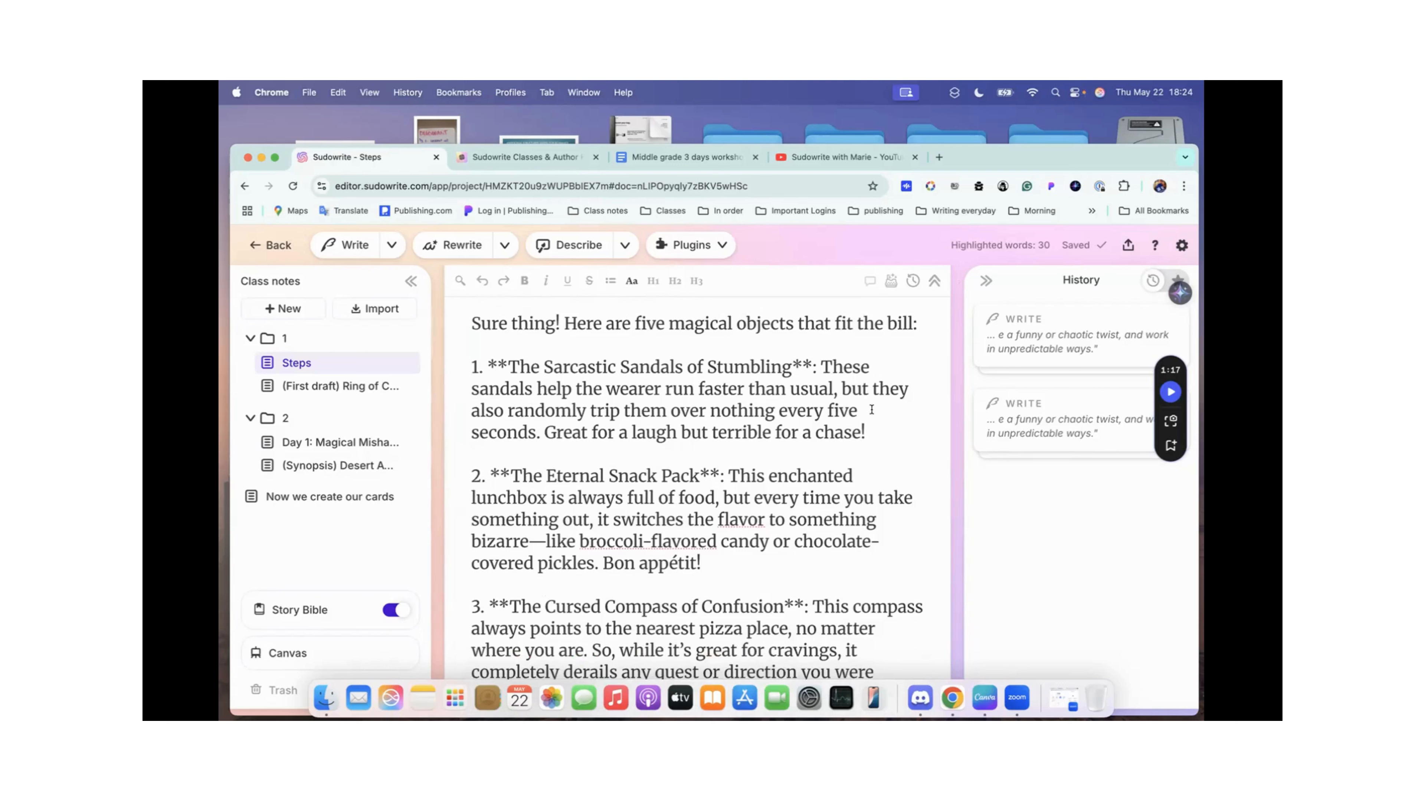
{"action": "scroll", "coordinate": [763, 434], "scroll_direction": "down", "scroll_amount": 2}
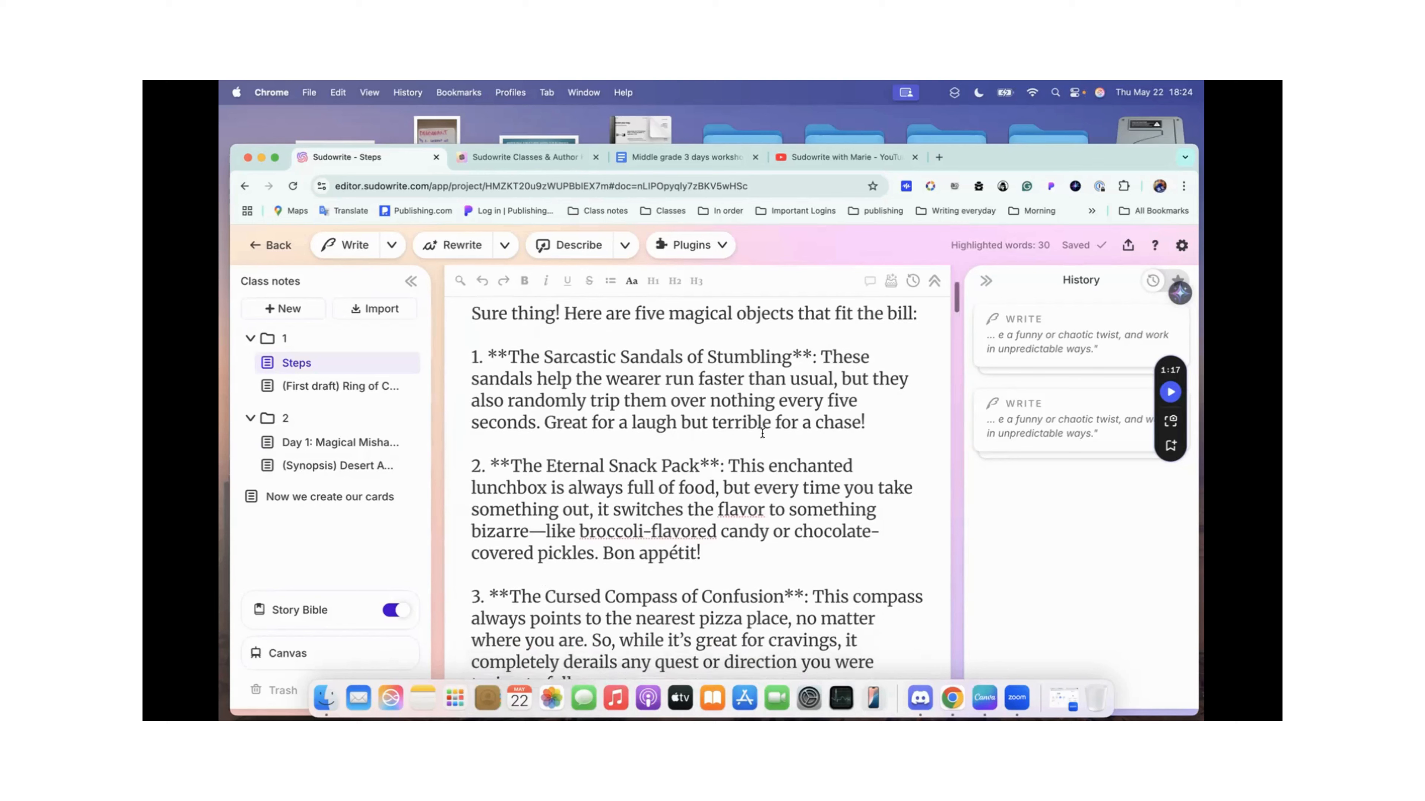
{"action": "scroll", "coordinate": [763, 433], "scroll_direction": "down", "scroll_amount": 4}
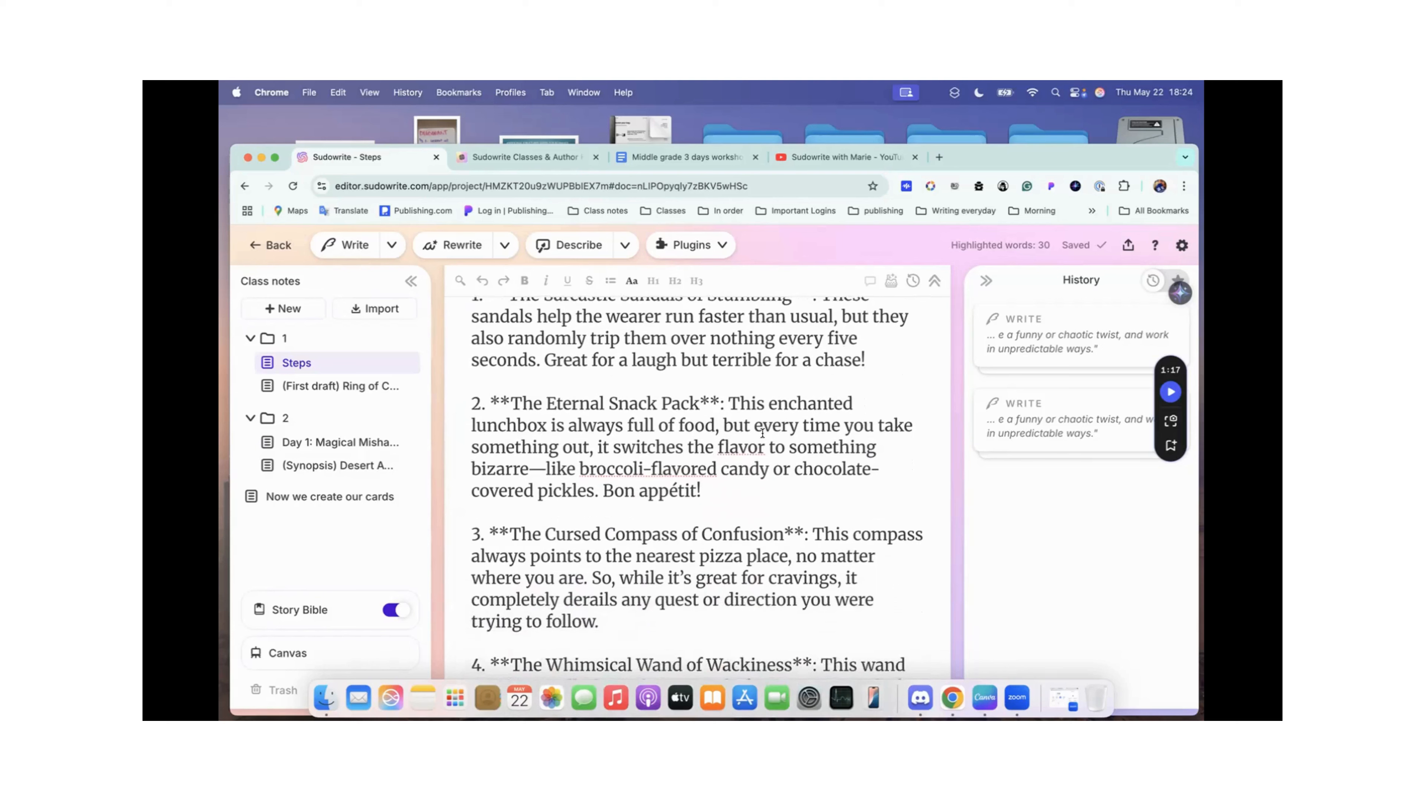
{"action": "scroll", "coordinate": [763, 434], "scroll_direction": "down", "scroll_amount": 6}
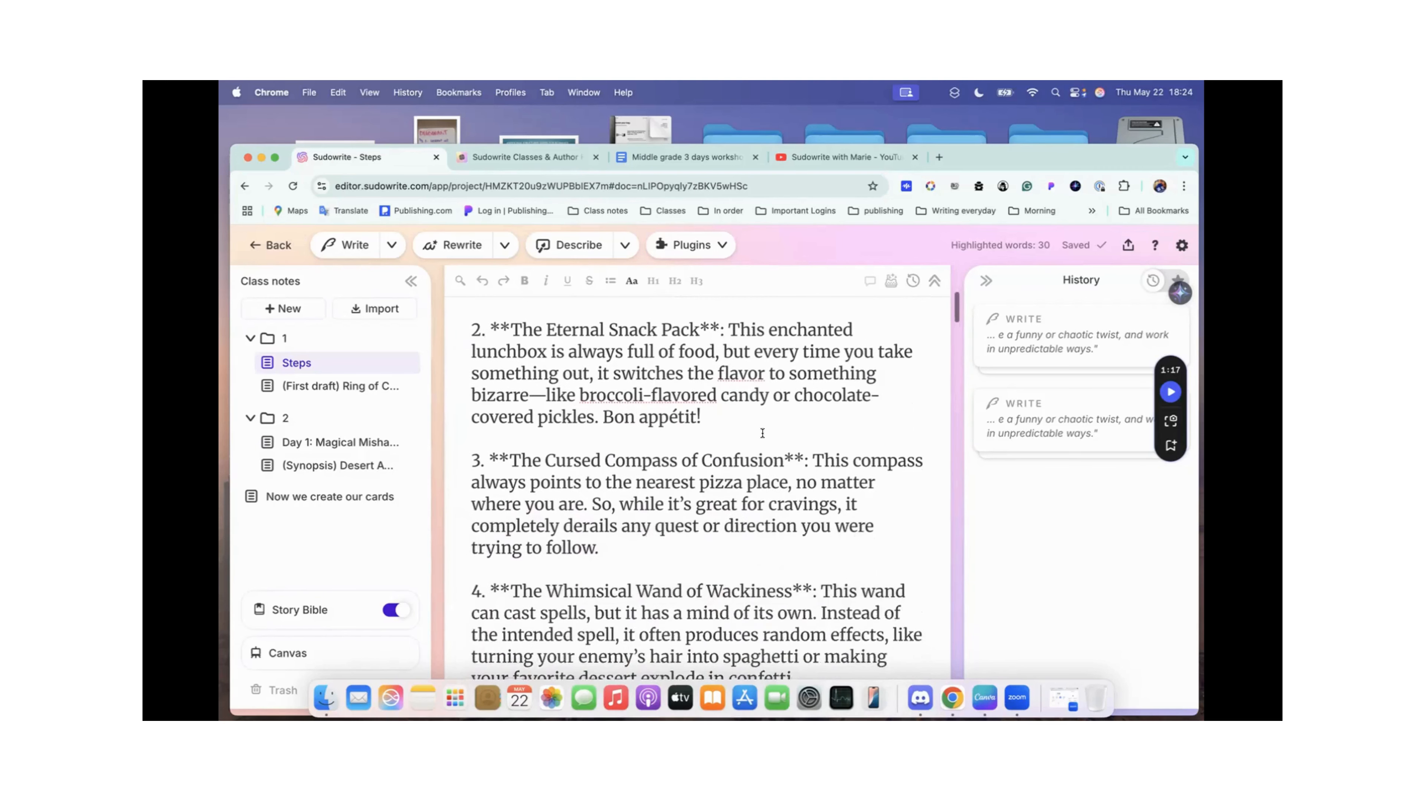
{"action": "scroll", "coordinate": [762, 487], "scroll_direction": "down", "scroll_amount": 12}
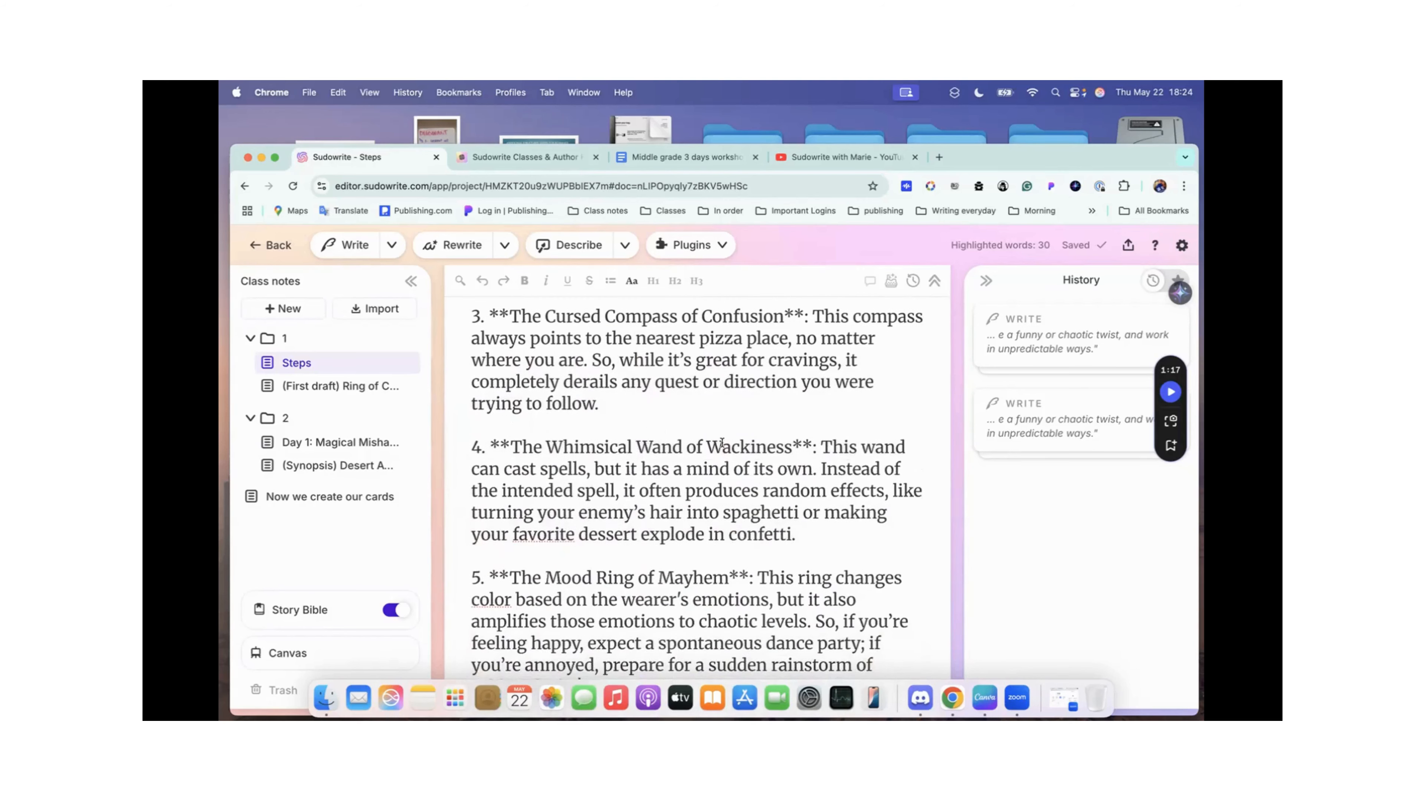
Step: Reread the five magical objects in the Steps document against the prompt they answer, through to the FIRTS DRAFT heading
{"action": "scroll", "coordinate": [805, 447], "scroll_direction": "down", "scroll_amount": 14}
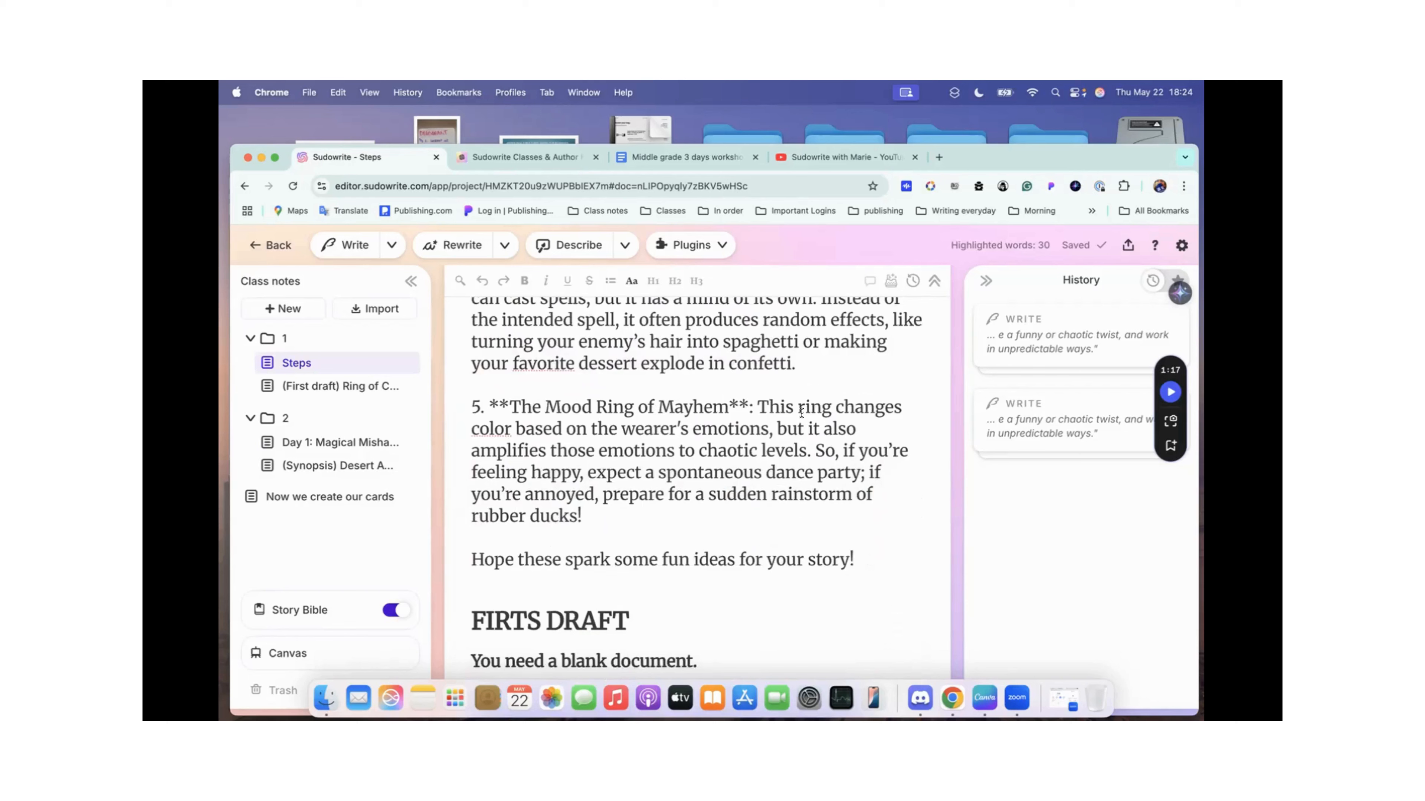
{"action": "scroll", "coordinate": [801, 413], "scroll_direction": "down", "scroll_amount": 12}
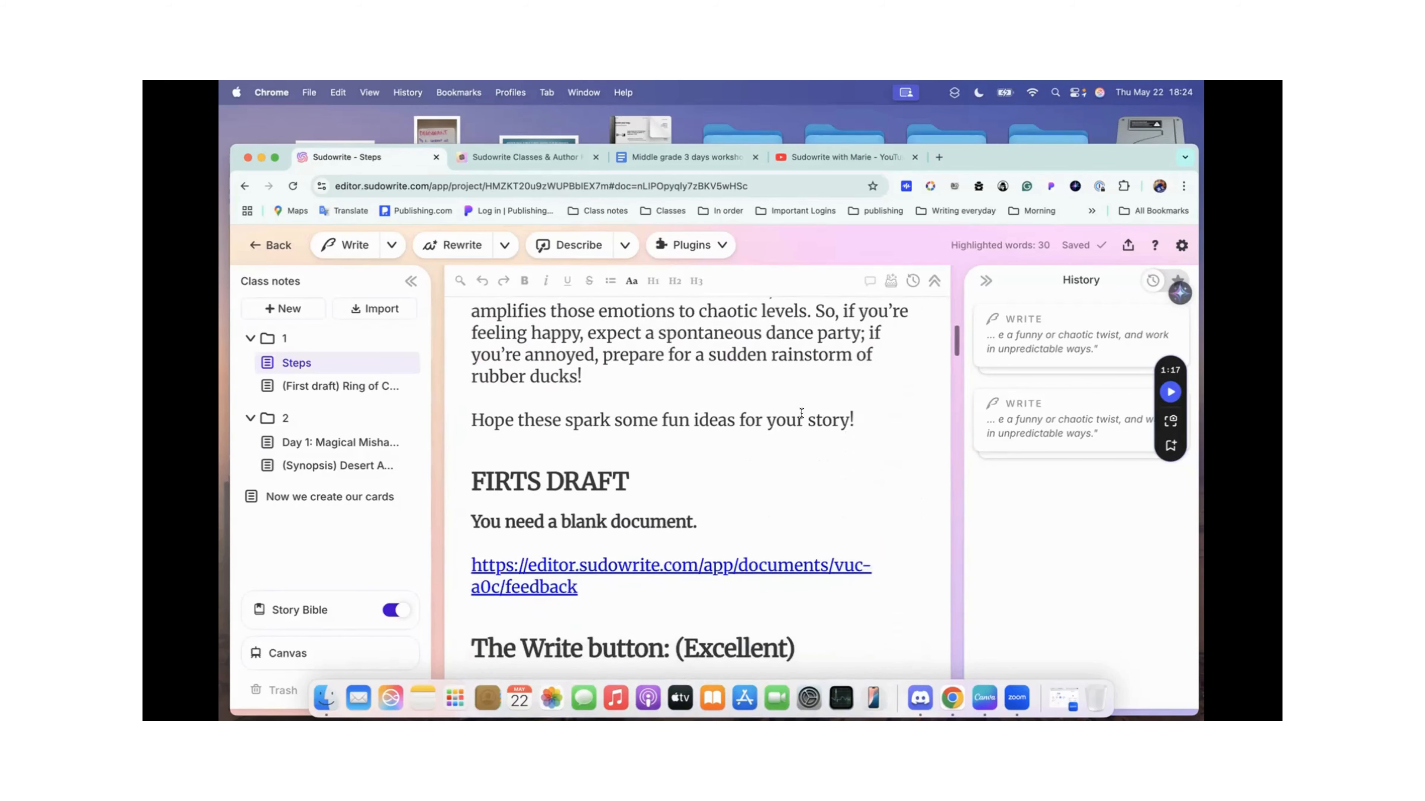
{"action": "scroll", "coordinate": [801, 414], "scroll_direction": "up", "scroll_amount": 20}
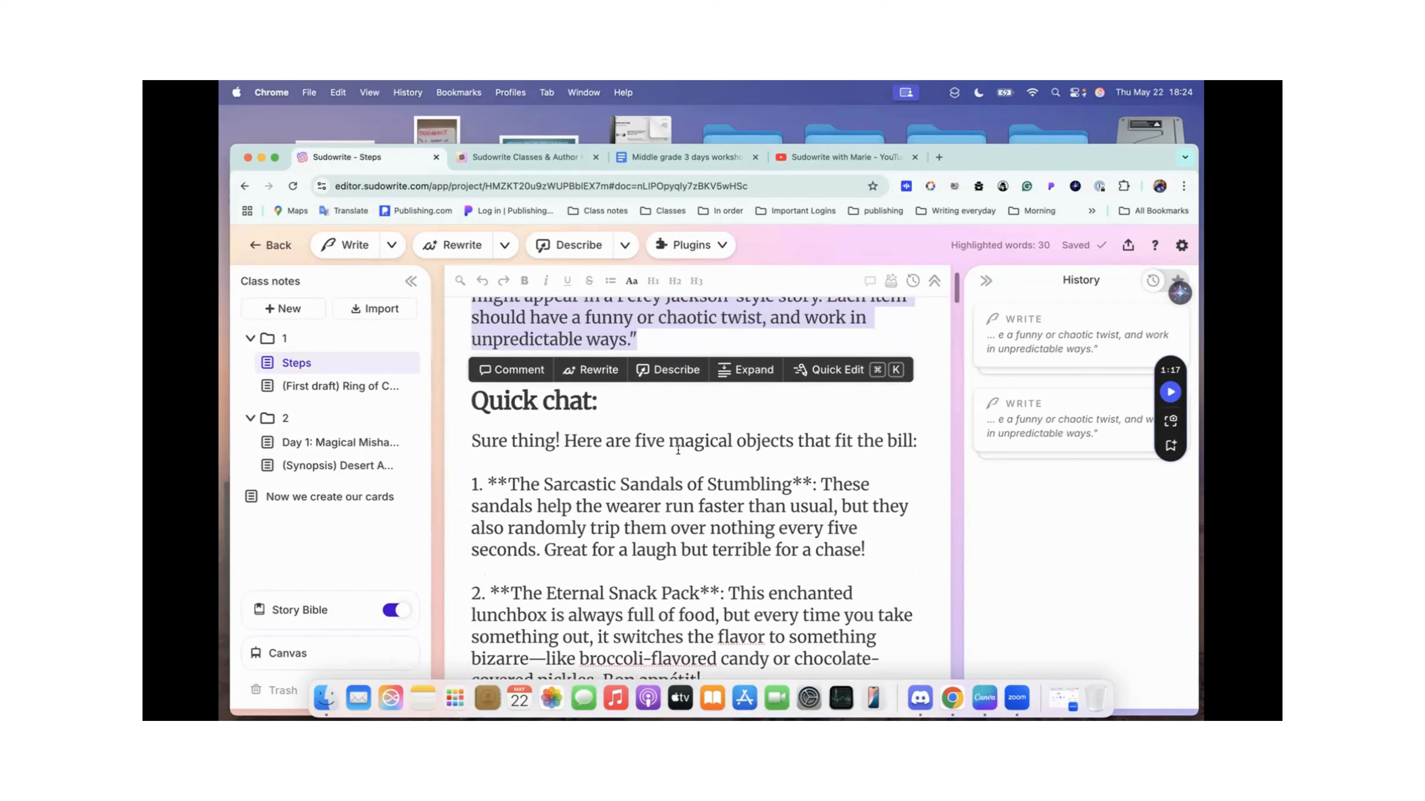
{"action": "scroll", "coordinate": [705, 463], "scroll_direction": "down", "scroll_amount": 3}
{"action": "scroll", "coordinate": [705, 463], "scroll_direction": "down", "scroll_amount": 1}
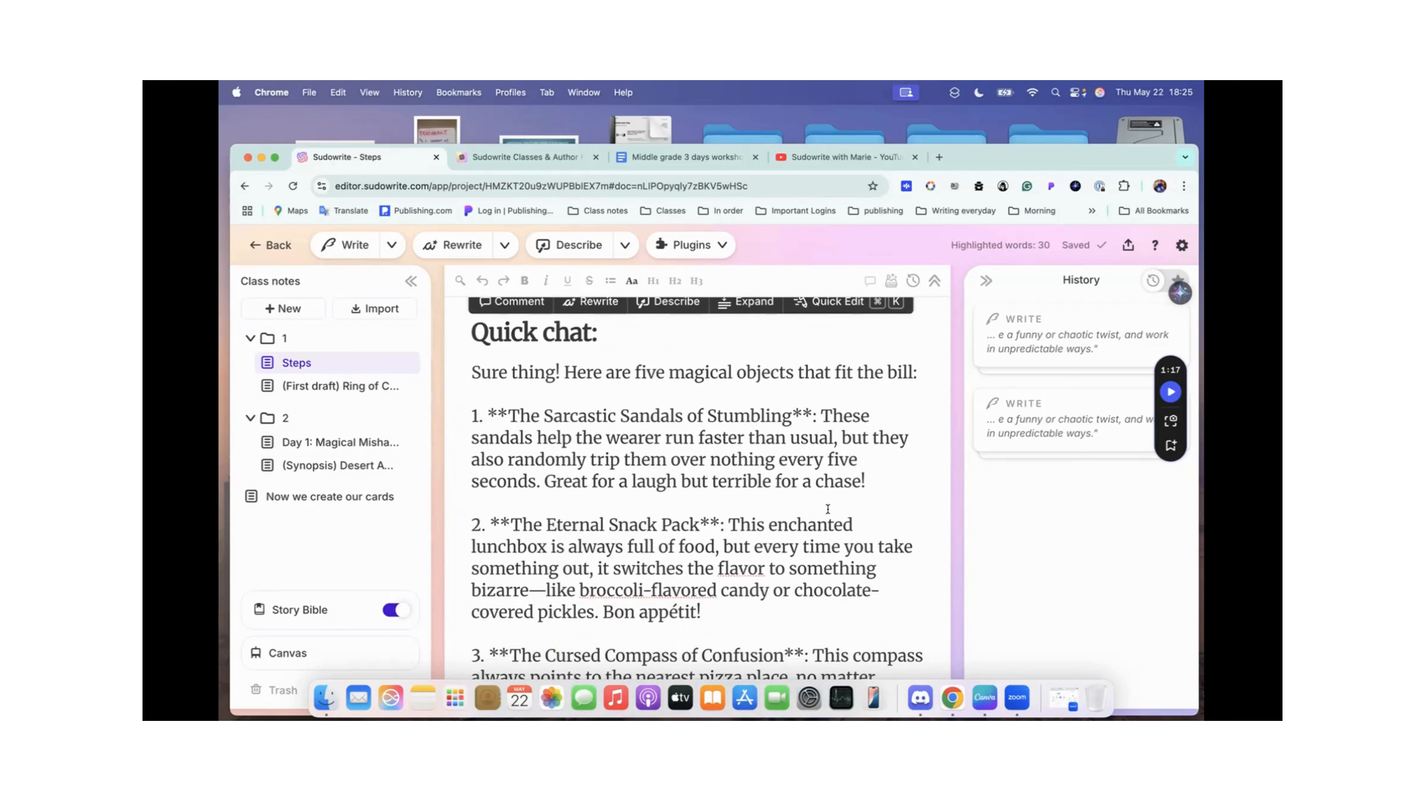
{"action": "scroll", "coordinate": [542, 543], "scroll_direction": "down", "scroll_amount": 5}
{"action": "scroll", "coordinate": [543, 543], "scroll_direction": "up", "scroll_amount": 8}
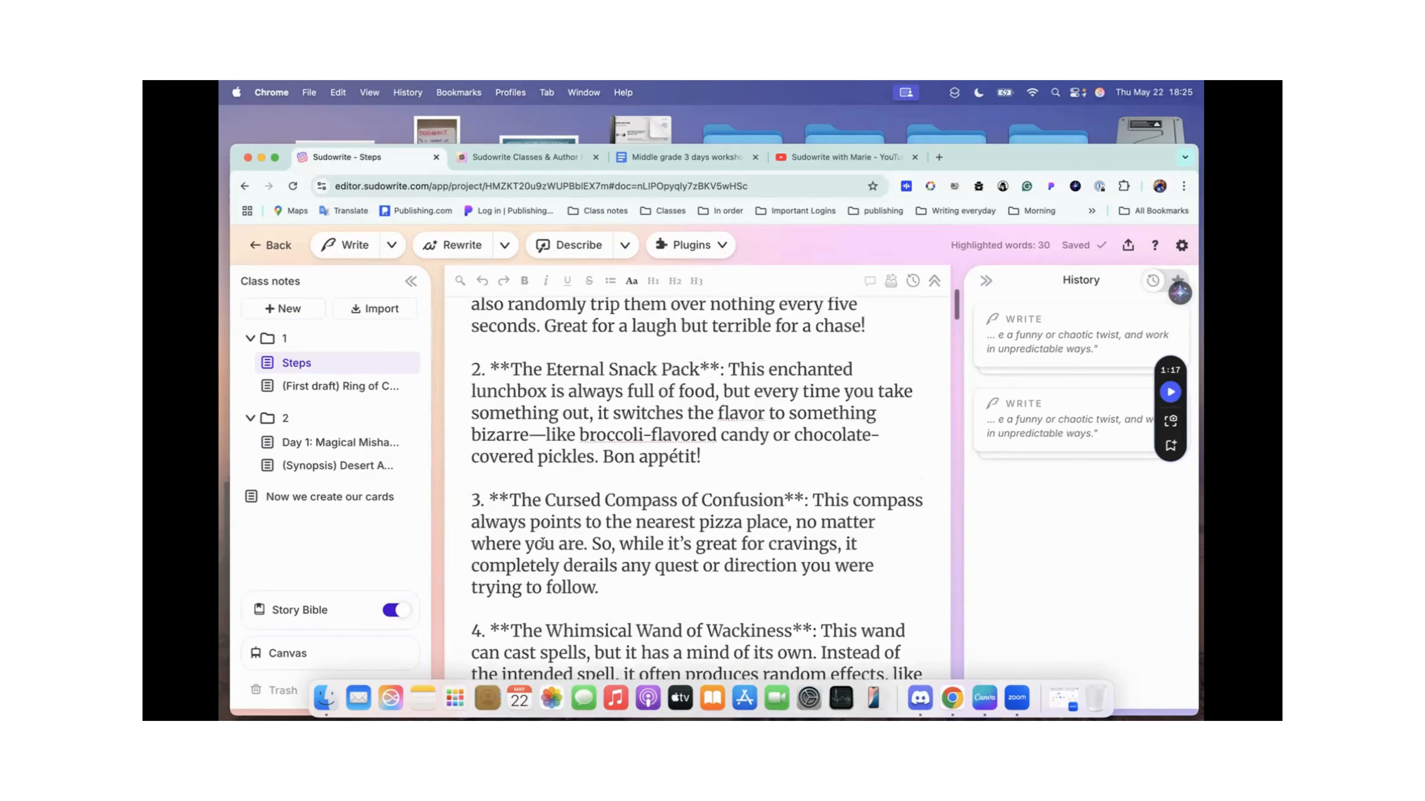
{"action": "scroll", "coordinate": [542, 543], "scroll_direction": "down", "scroll_amount": 3}
{"action": "scroll", "coordinate": [543, 543], "scroll_direction": "up", "scroll_amount": 3}
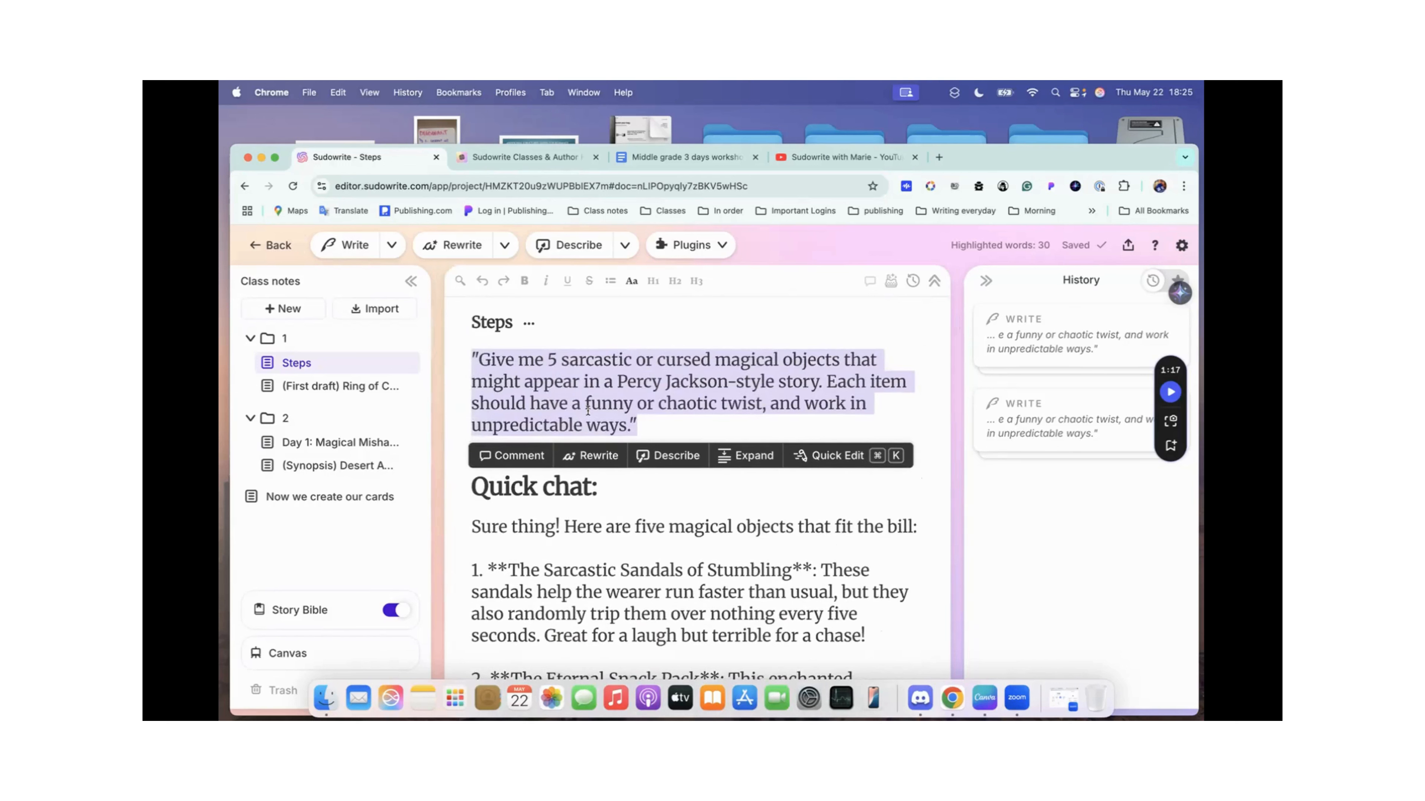
{"action": "scroll", "coordinate": [539, 532], "scroll_direction": "down", "scroll_amount": 2}
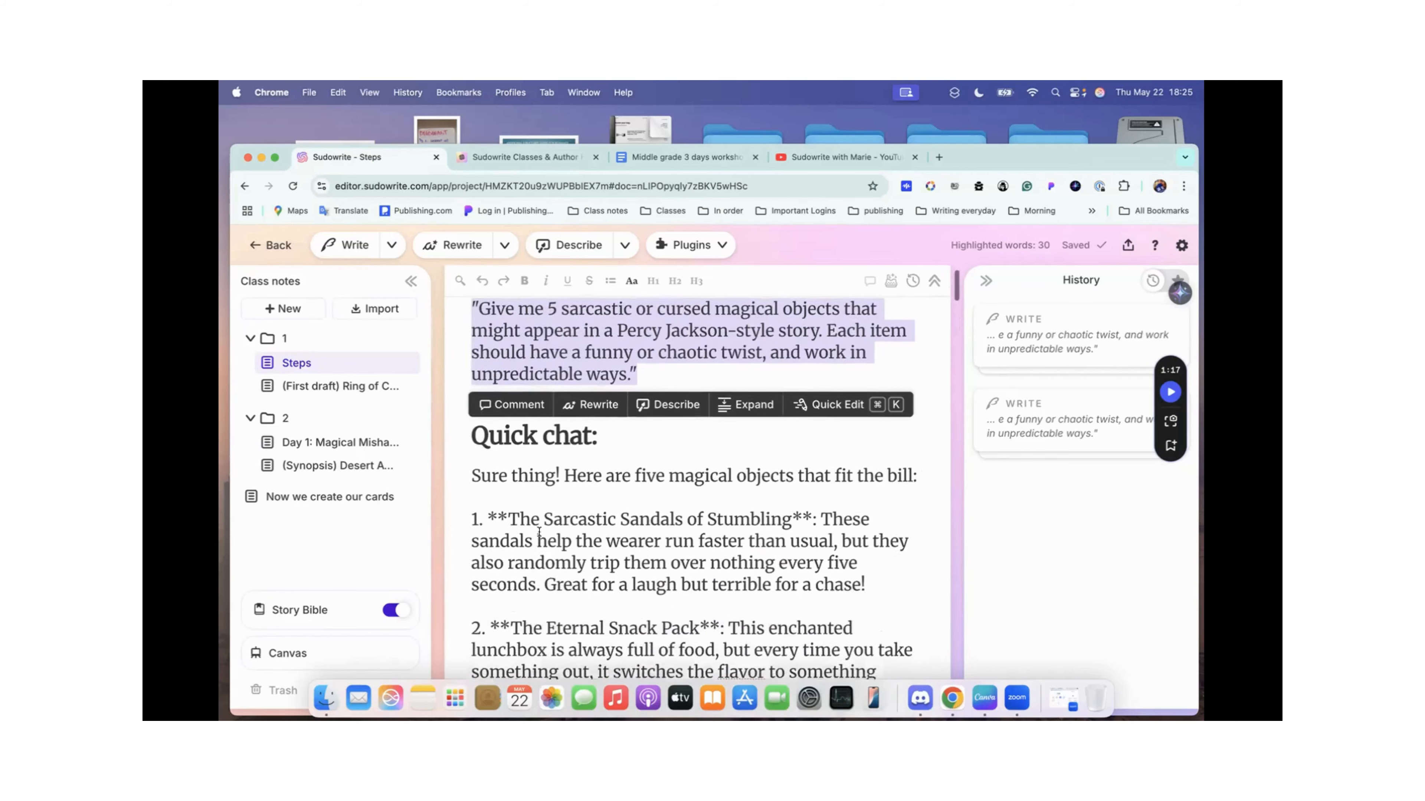
{"action": "left_click", "coordinate": [512, 511]}
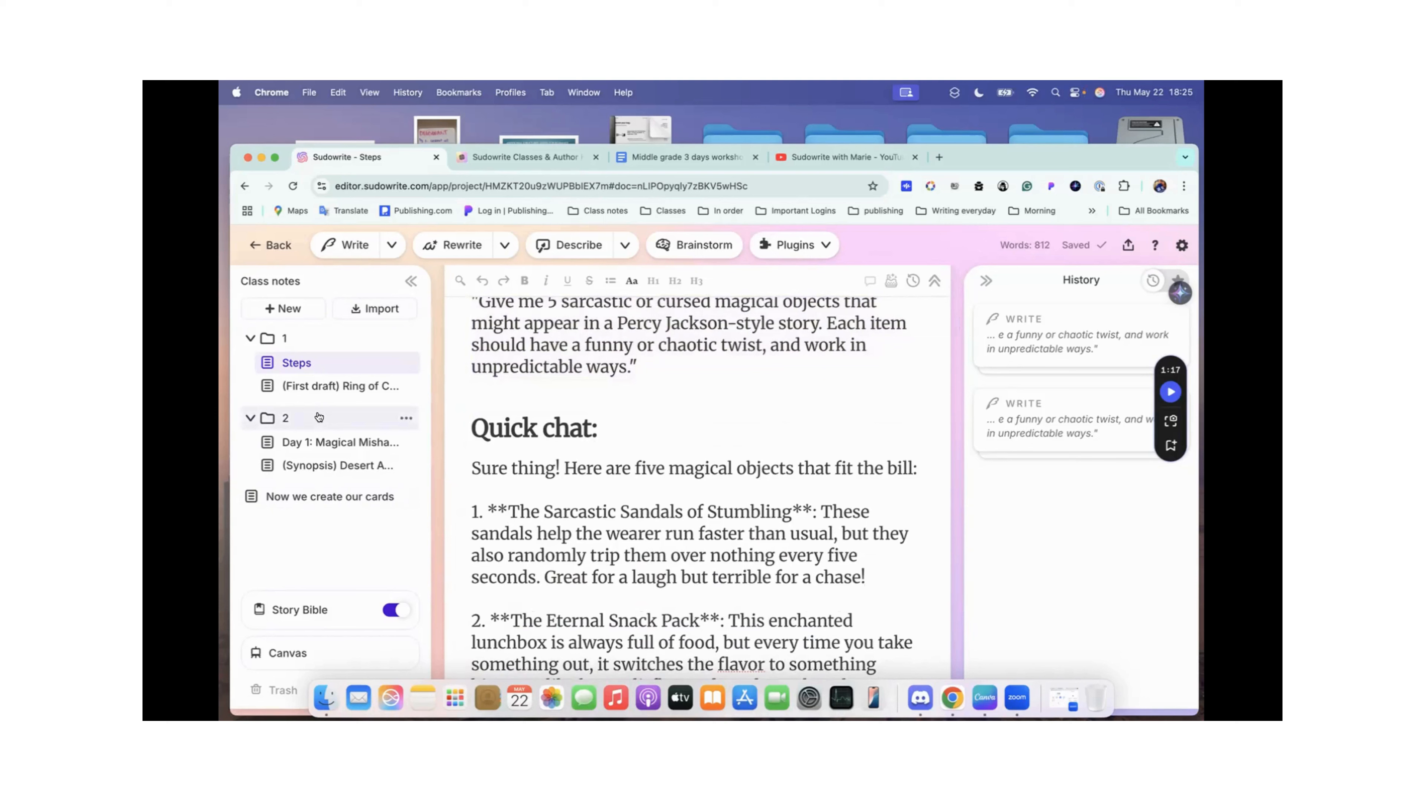
Step: Review the instructions in the "Now we create our cards" document and return to the Middle Grade May 2025 classes folder
{"action": "left_click", "coordinate": [329, 497]}
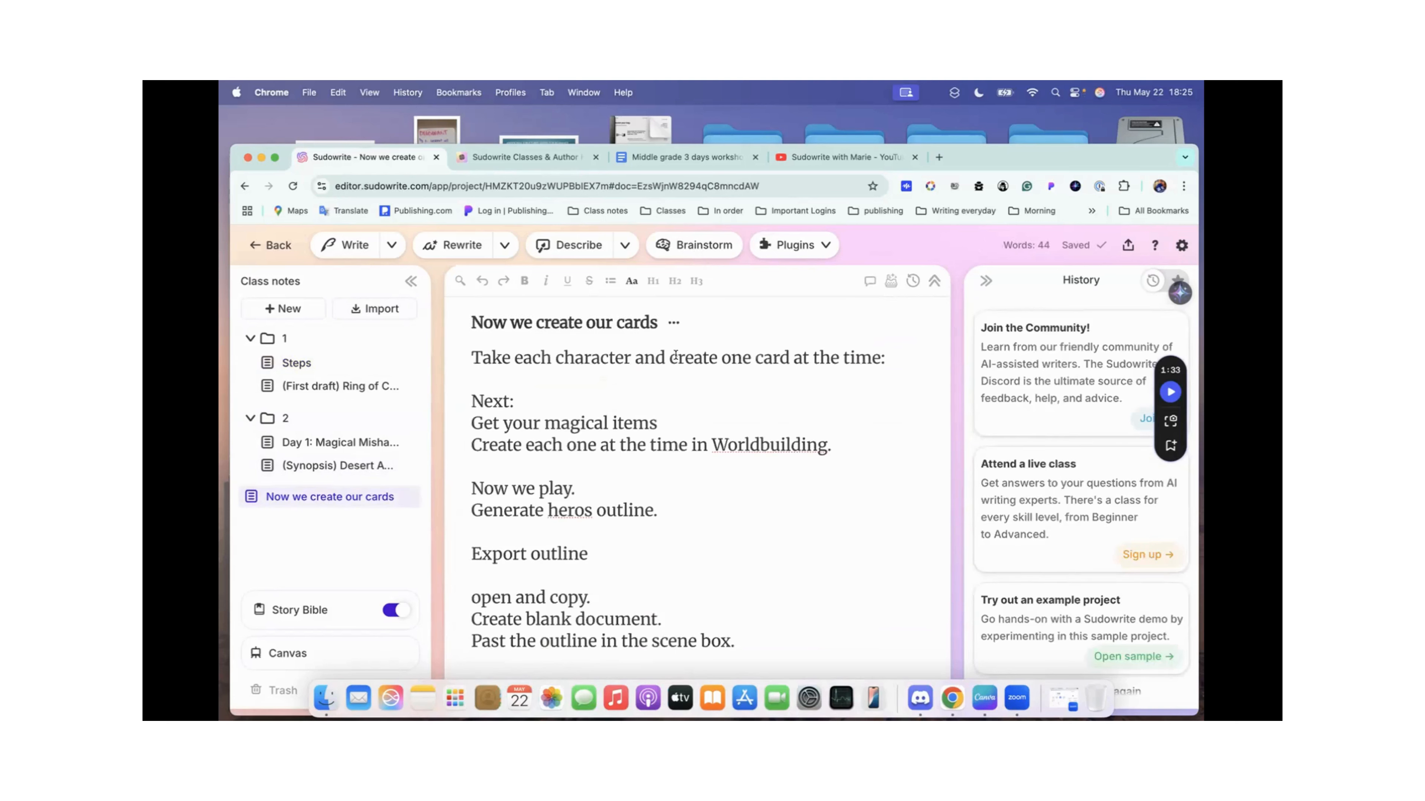
{"action": "scroll", "coordinate": [651, 351], "scroll_direction": "down", "scroll_amount": 3}
{"action": "left_click", "coordinate": [272, 246]}
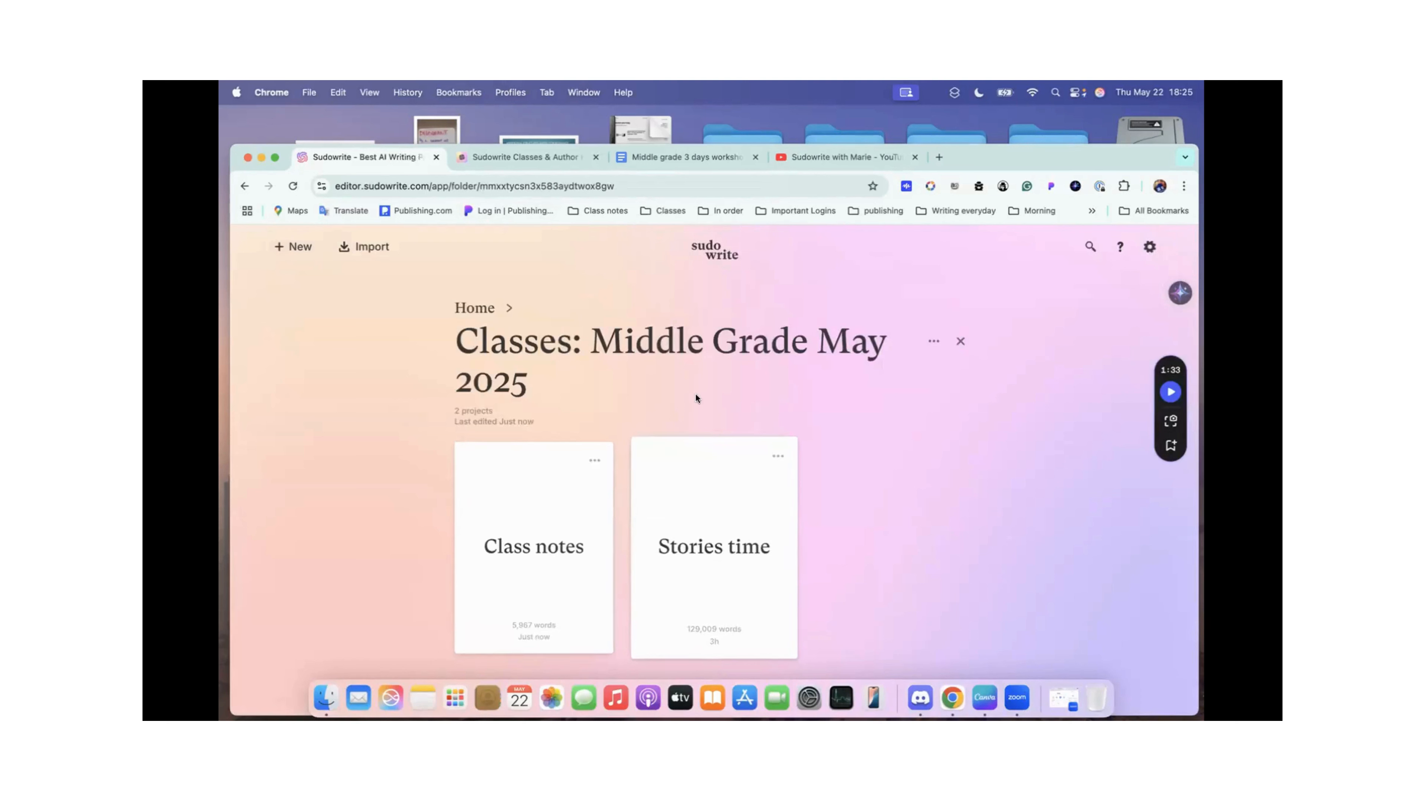
{"action": "left_click_drag", "start_coordinate": [543, 300], "coordinate": [261, 596]}
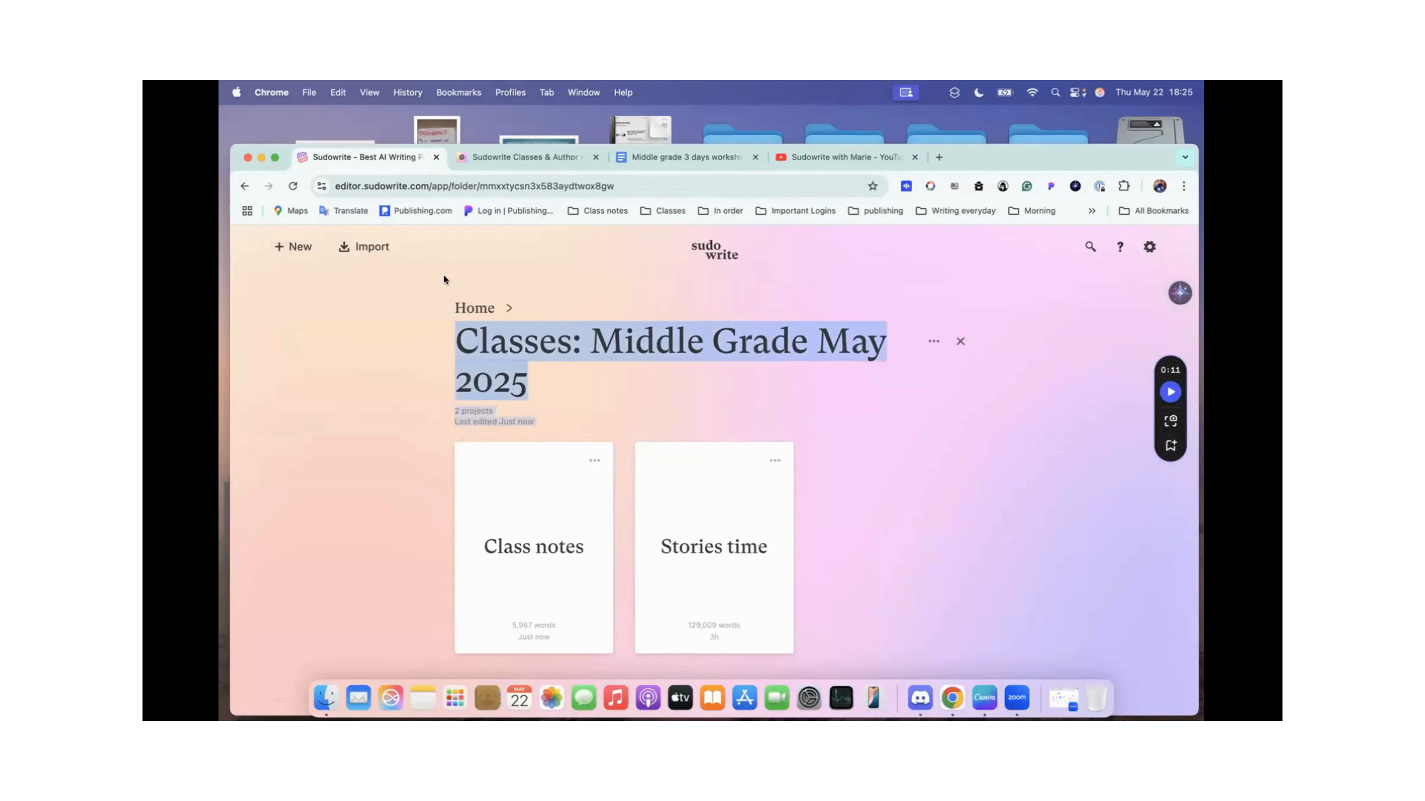
{"action": "left_click", "coordinate": [293, 248]}
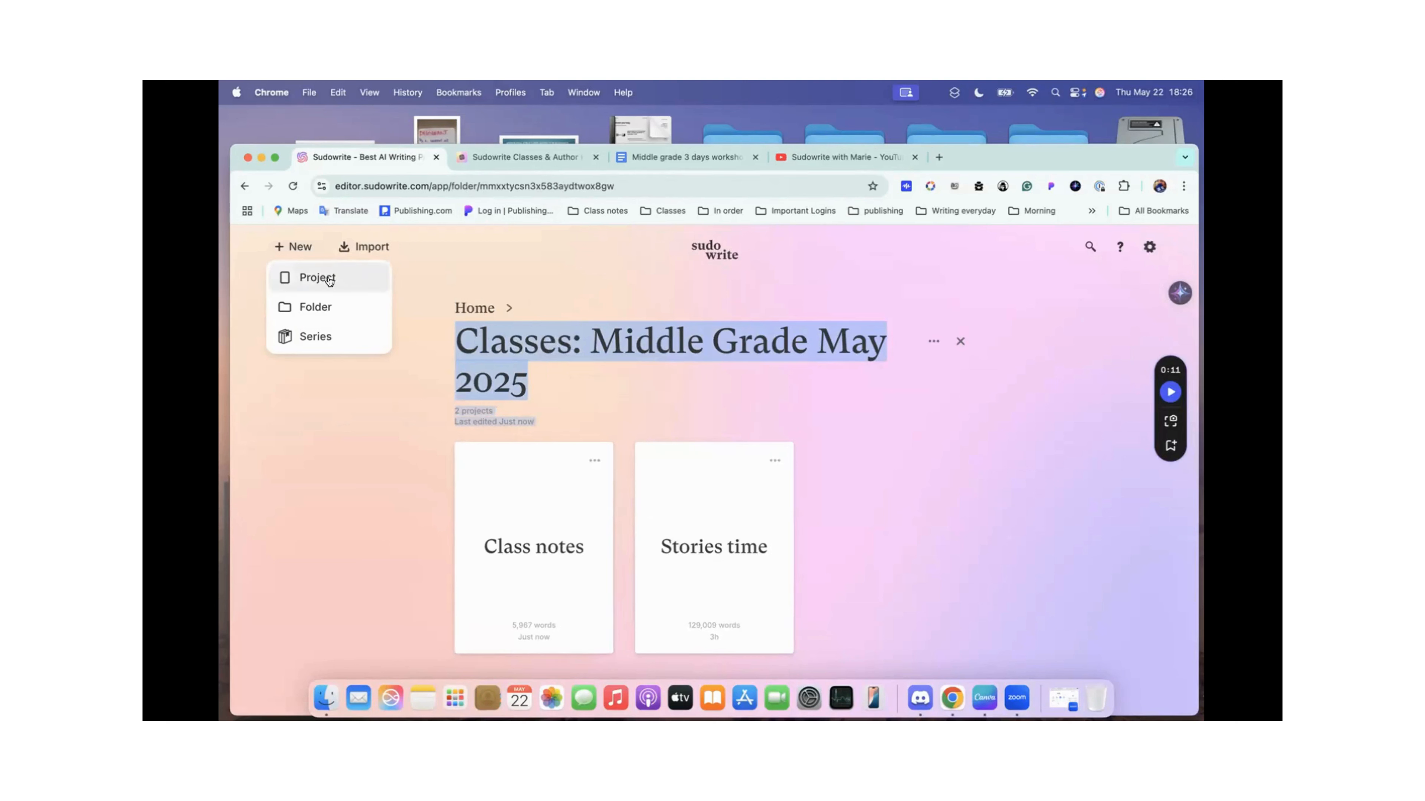
{"action": "left_click", "coordinate": [378, 463]}
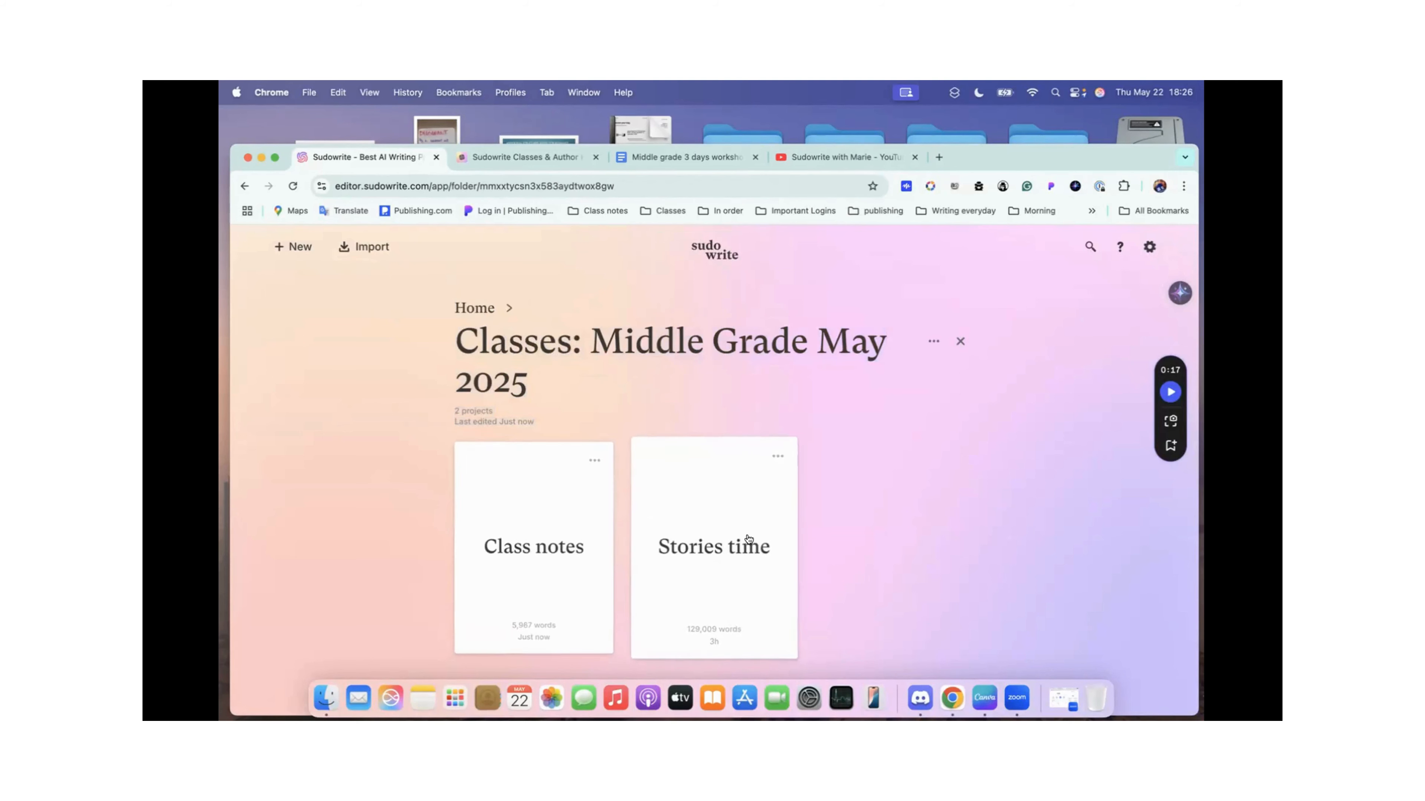
Step: Open the "(Synopsis) Desert Awakening" document in the Stories time project and read down to the Brainstorm prompt under Questions
{"action": "left_click", "coordinate": [752, 566]}
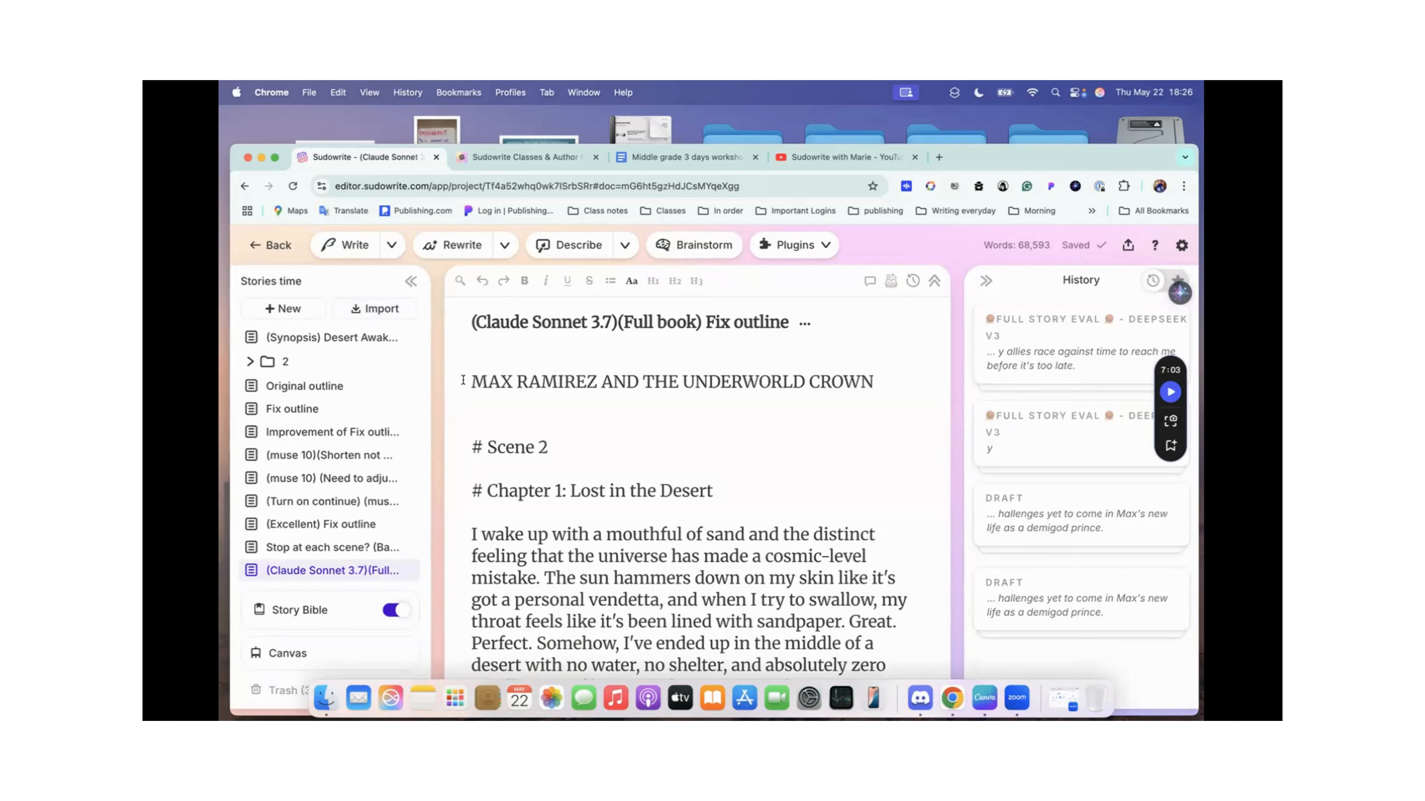
{"action": "left_click", "coordinate": [368, 337]}
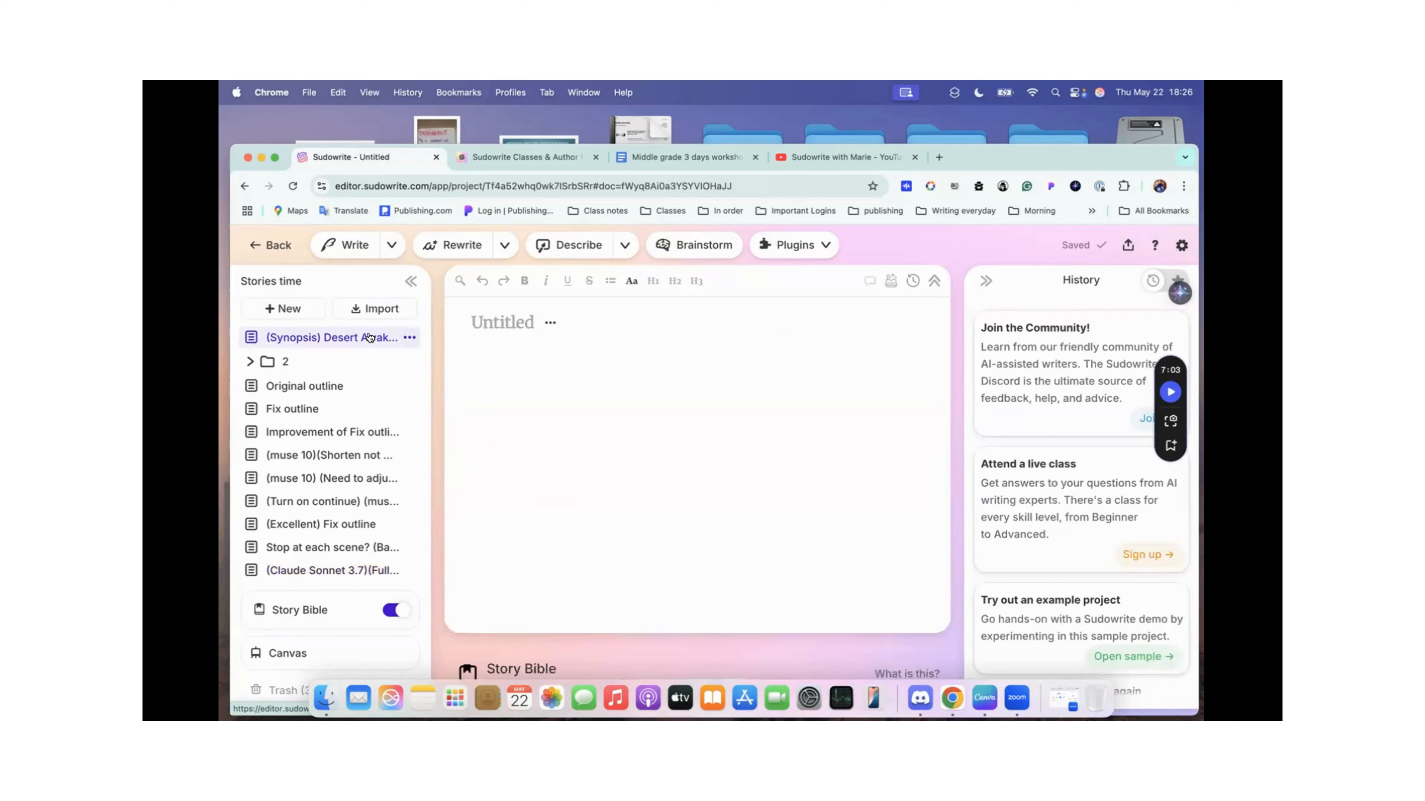
{"action": "scroll", "coordinate": [655, 413], "scroll_direction": "down", "scroll_amount": 2}
{"action": "scroll", "coordinate": [655, 413], "scroll_direction": "up", "scroll_amount": 2}
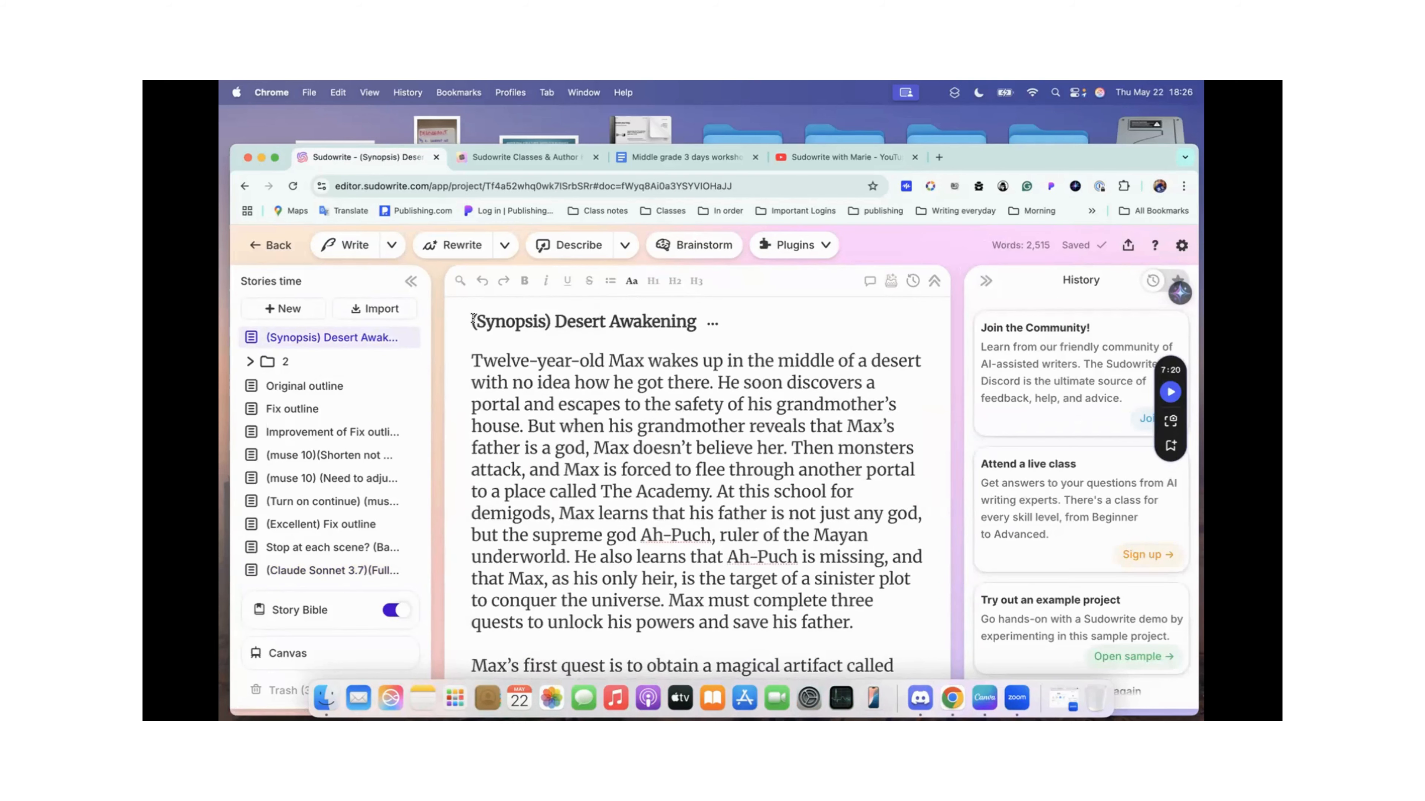
{"action": "scroll", "coordinate": [700, 421], "scroll_direction": "down", "scroll_amount": 15}
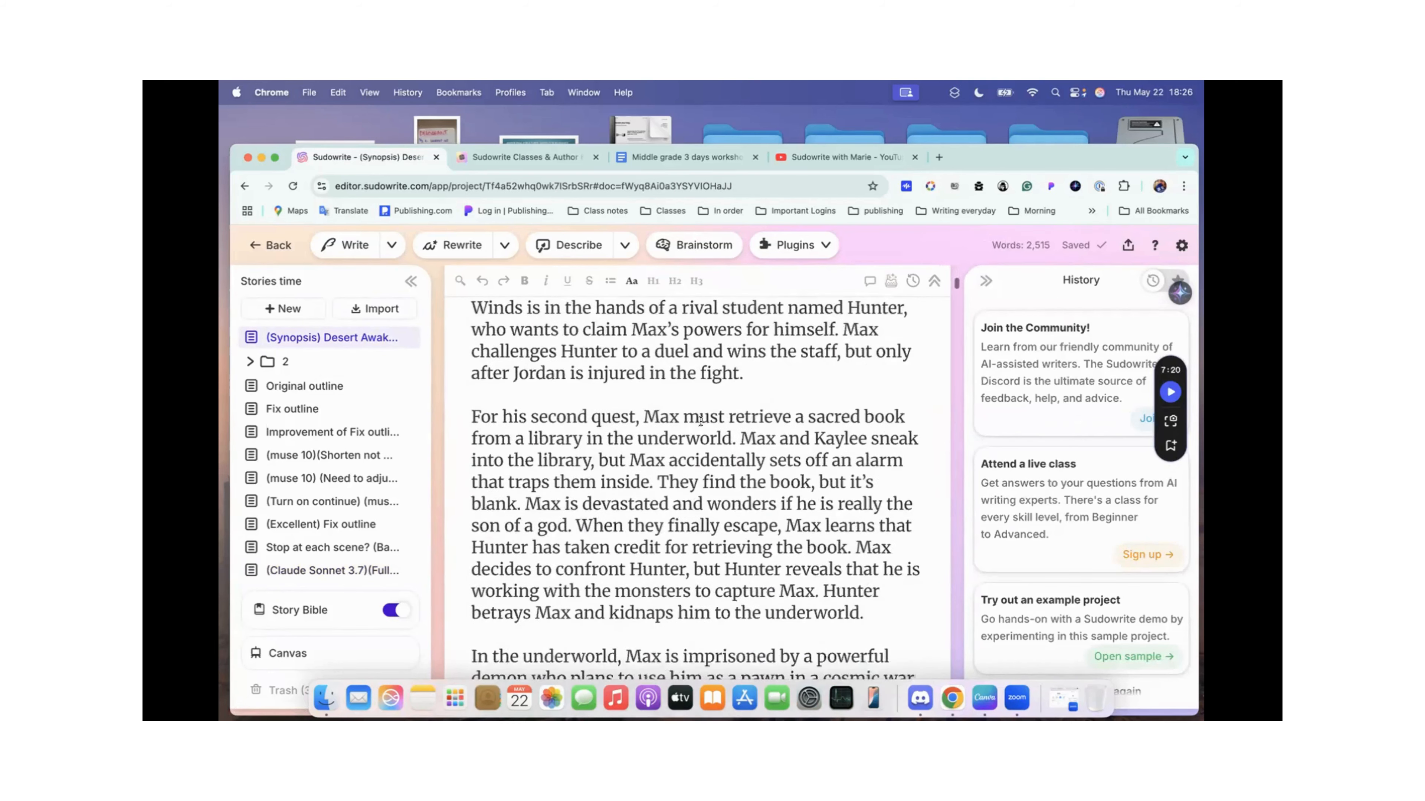
{"action": "scroll", "coordinate": [700, 420], "scroll_direction": "down", "scroll_amount": 5}
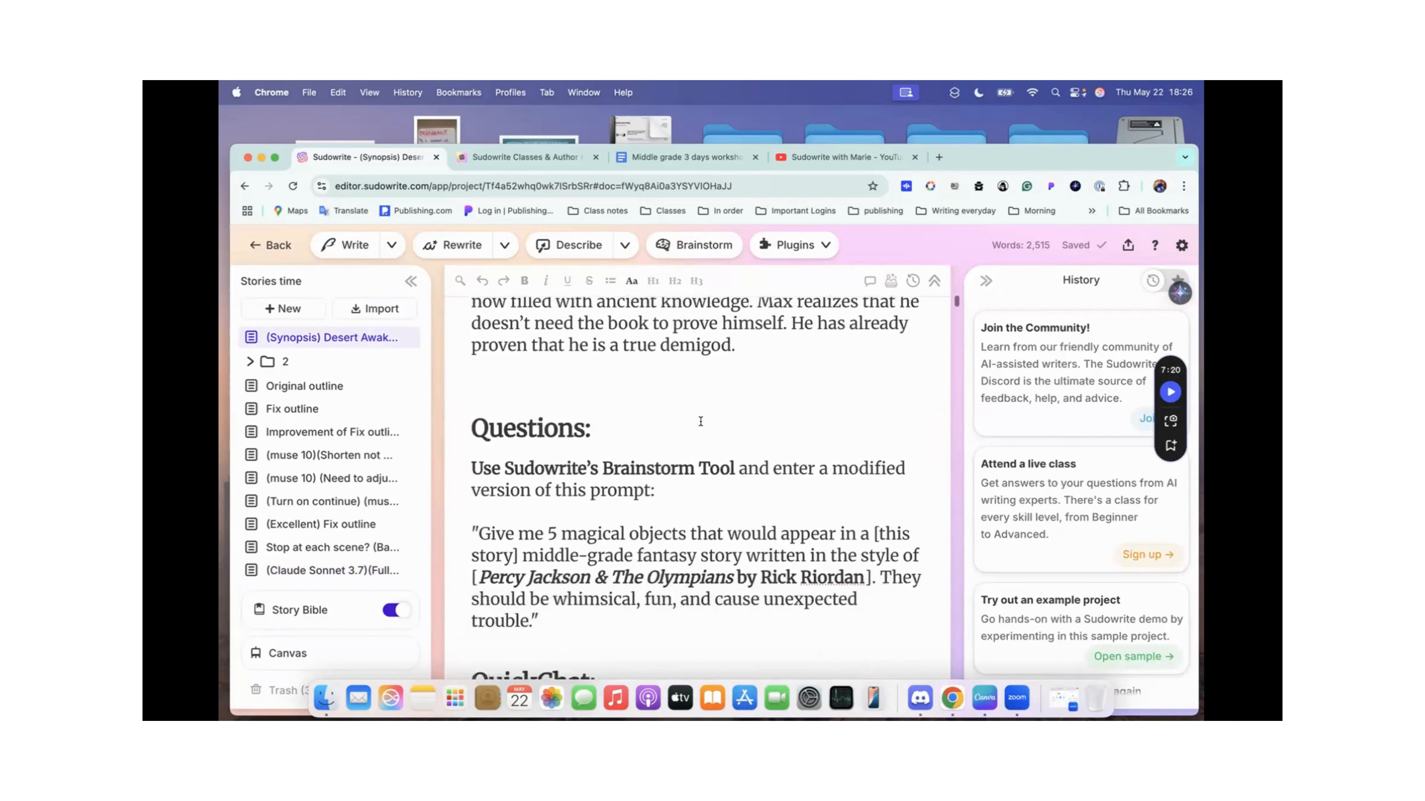
{"action": "scroll", "coordinate": [701, 421], "scroll_direction": "down", "scroll_amount": 1}
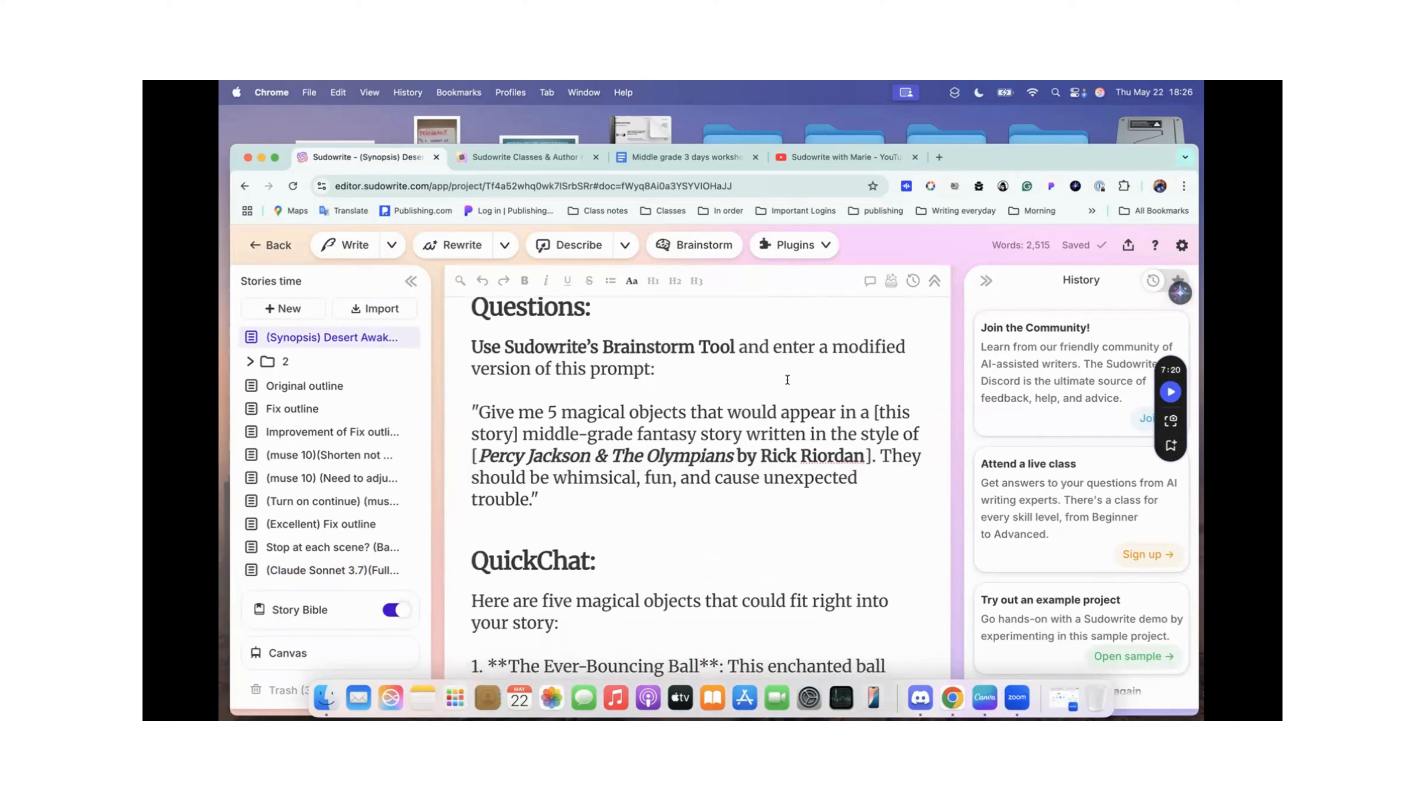
{"action": "scroll", "coordinate": [536, 346], "scroll_direction": "down", "scroll_amount": 2}
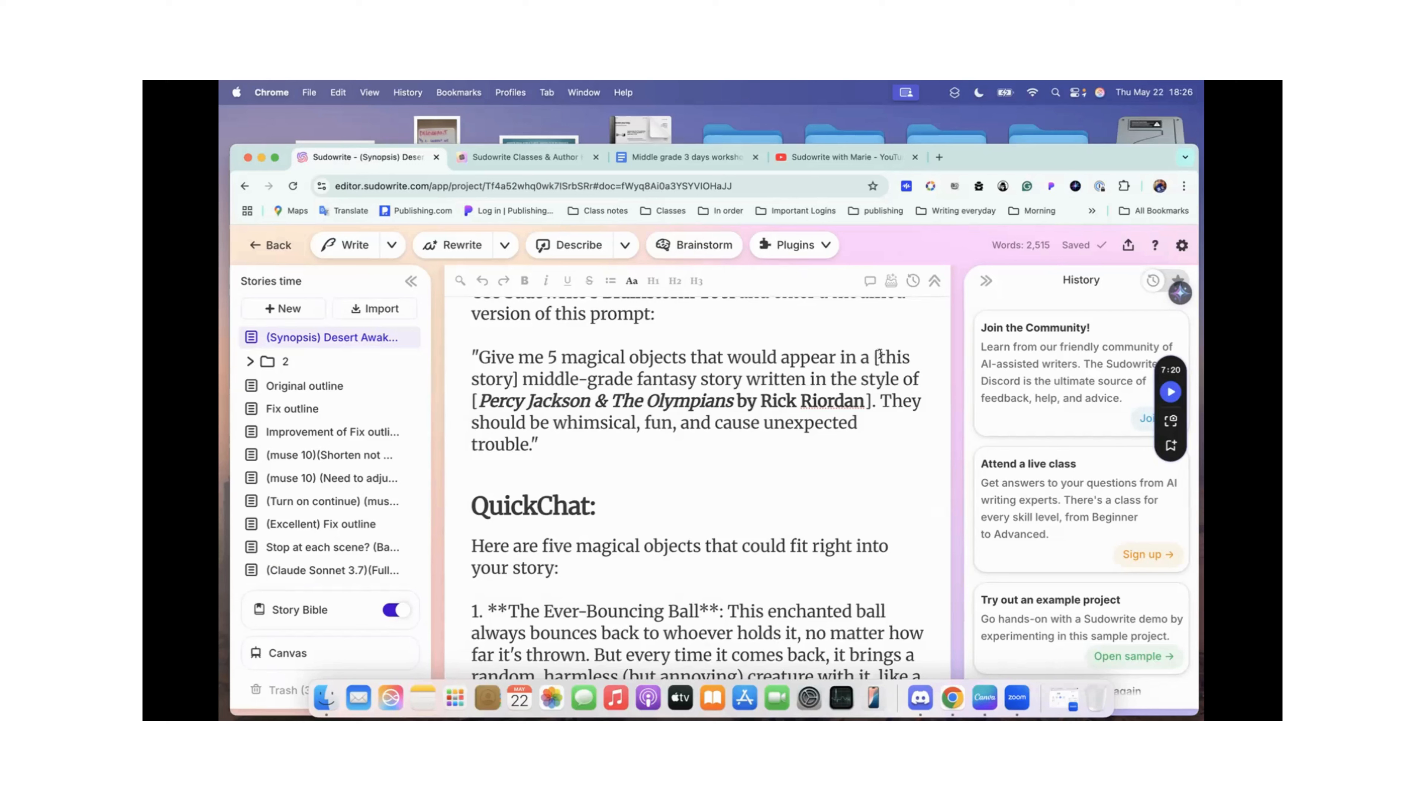
Step: Point out "[this story]" in the prompt and look through the project's Story Bible from Braindump down to Synopsis
{"action": "left_click_drag", "start_coordinate": [879, 354], "coordinate": [910, 355]}
{"action": "left_click", "coordinate": [910, 355]}
{"action": "mouse_move", "coordinate": [311, 611]}
{"action": "left_click", "coordinate": [319, 477]}
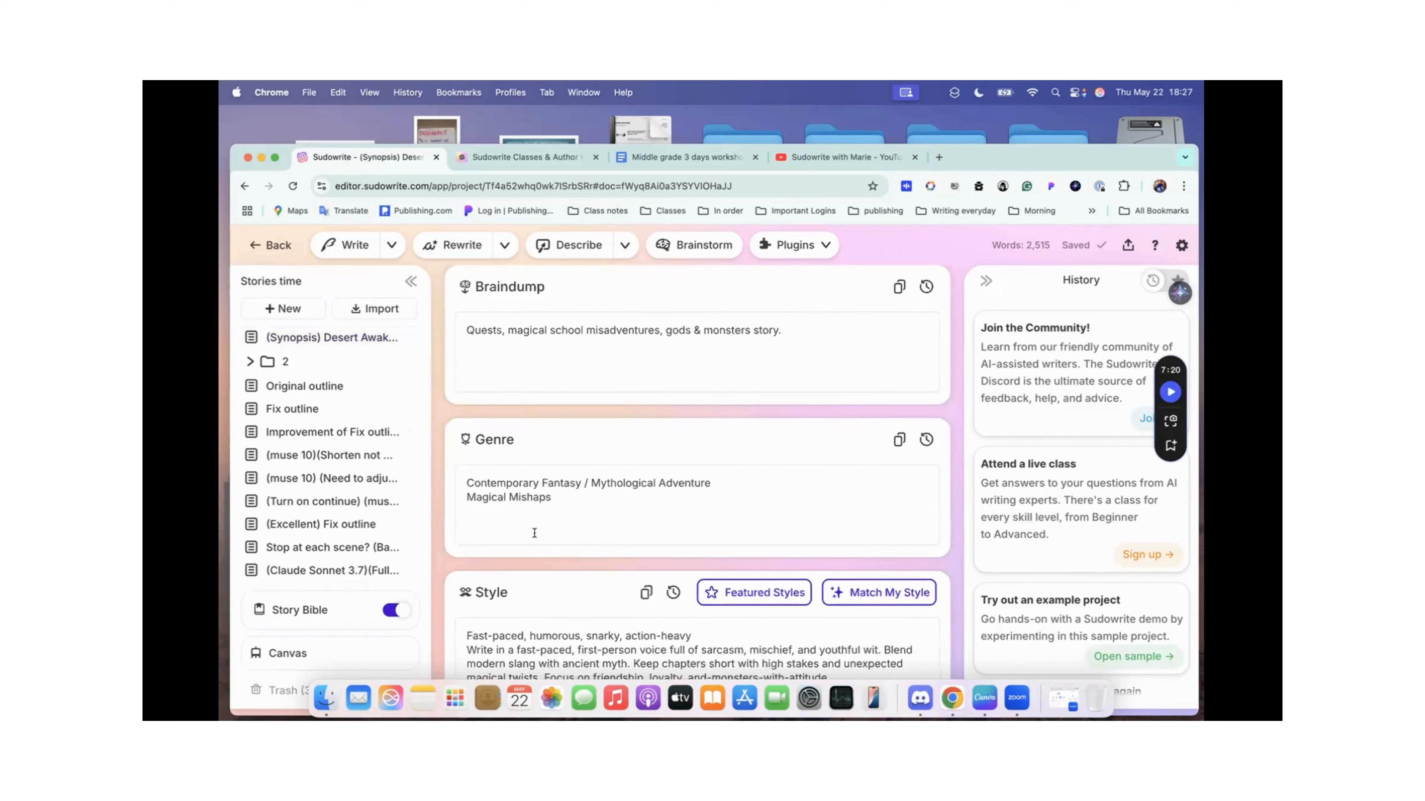
{"action": "scroll", "coordinate": [572, 332], "scroll_direction": "down", "scroll_amount": 15}
{"action": "scroll", "coordinate": [538, 550], "scroll_direction": "down", "scroll_amount": 6}
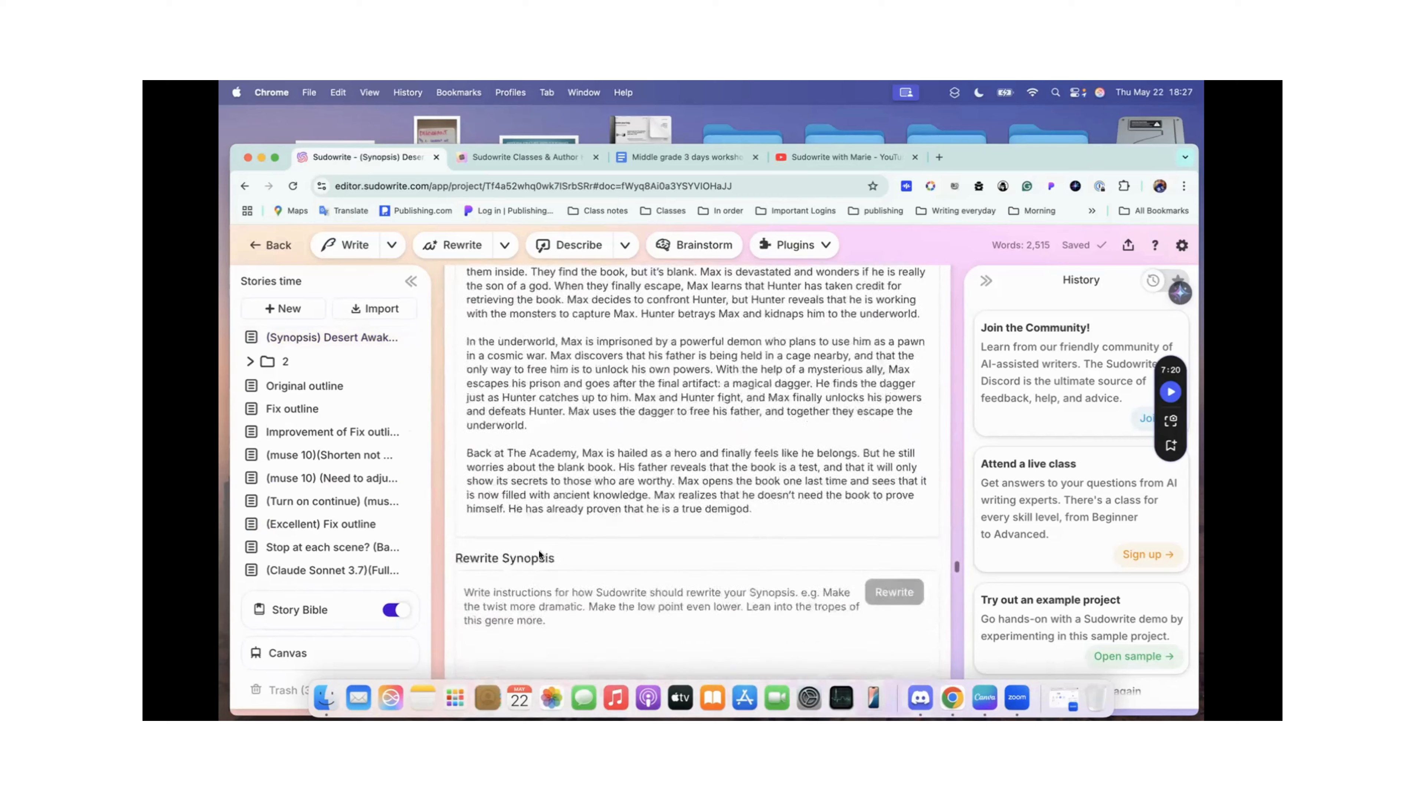
Step: Return to the Desert Awakening synopsis document and point out the bracketed Percy Jackson style reference in its Brainstorm prompt
{"action": "left_click", "coordinate": [343, 339]}
{"action": "scroll", "coordinate": [655, 444], "scroll_direction": "down", "scroll_amount": 5}
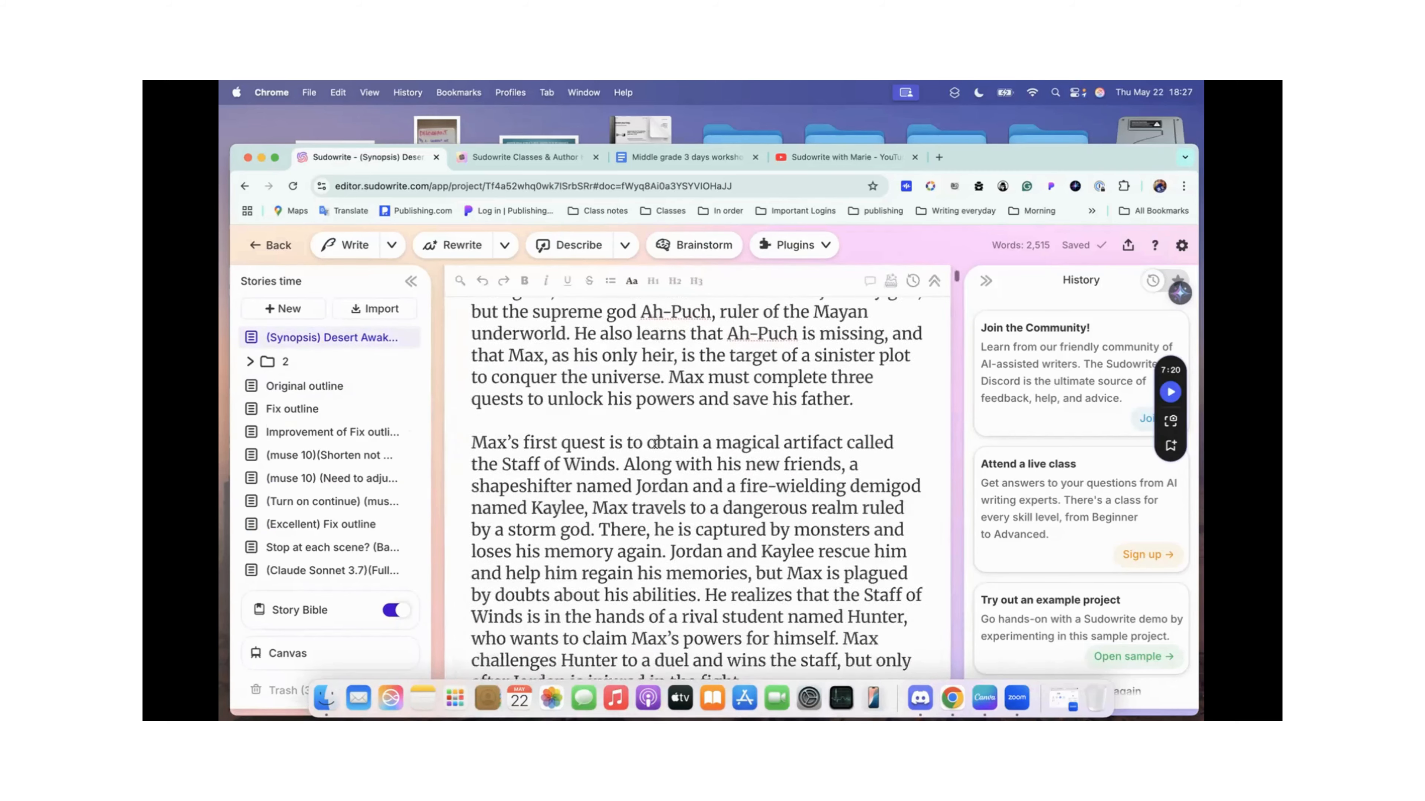
{"action": "scroll", "coordinate": [655, 444], "scroll_direction": "down", "scroll_amount": 15}
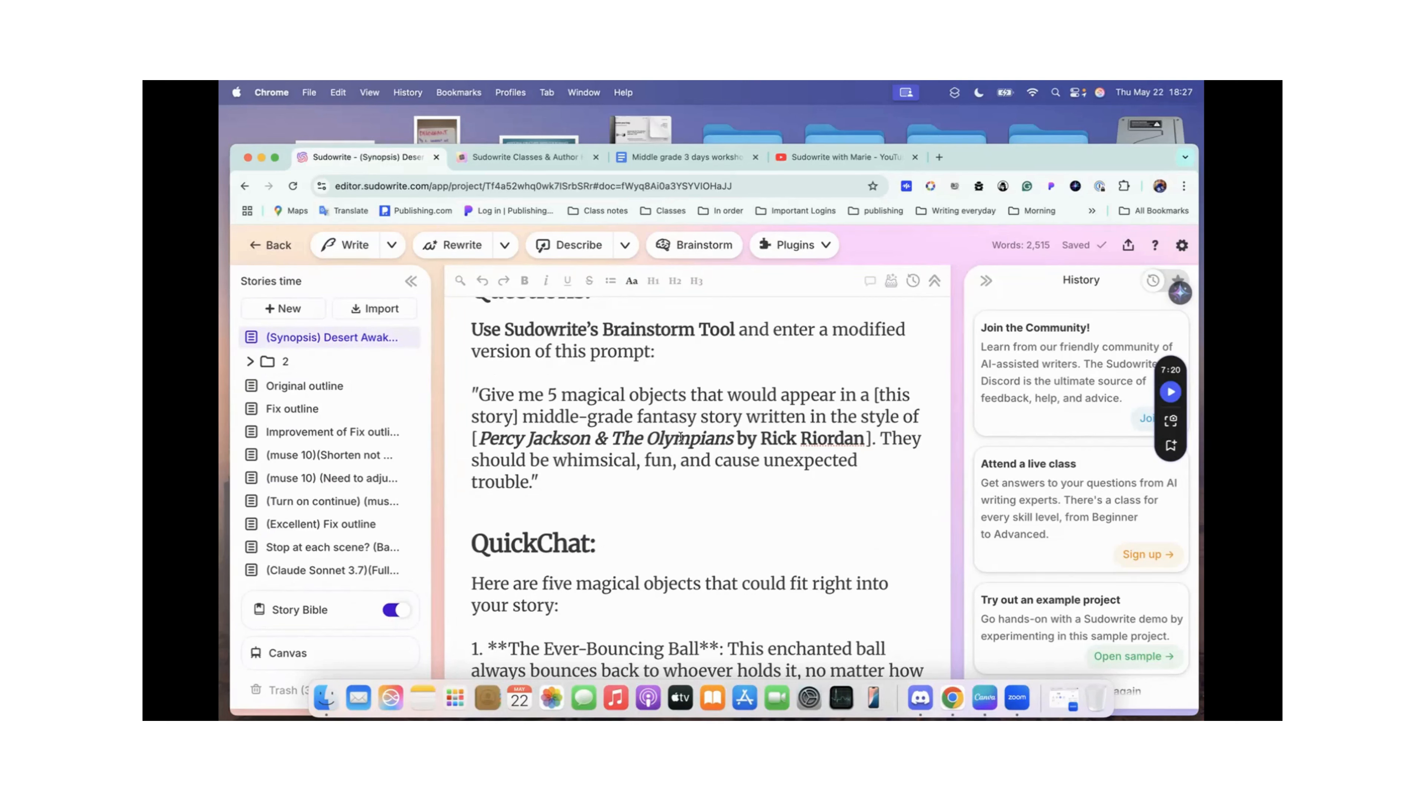
{"action": "left_click_drag", "start_coordinate": [840, 439], "coordinate": [648, 439]}
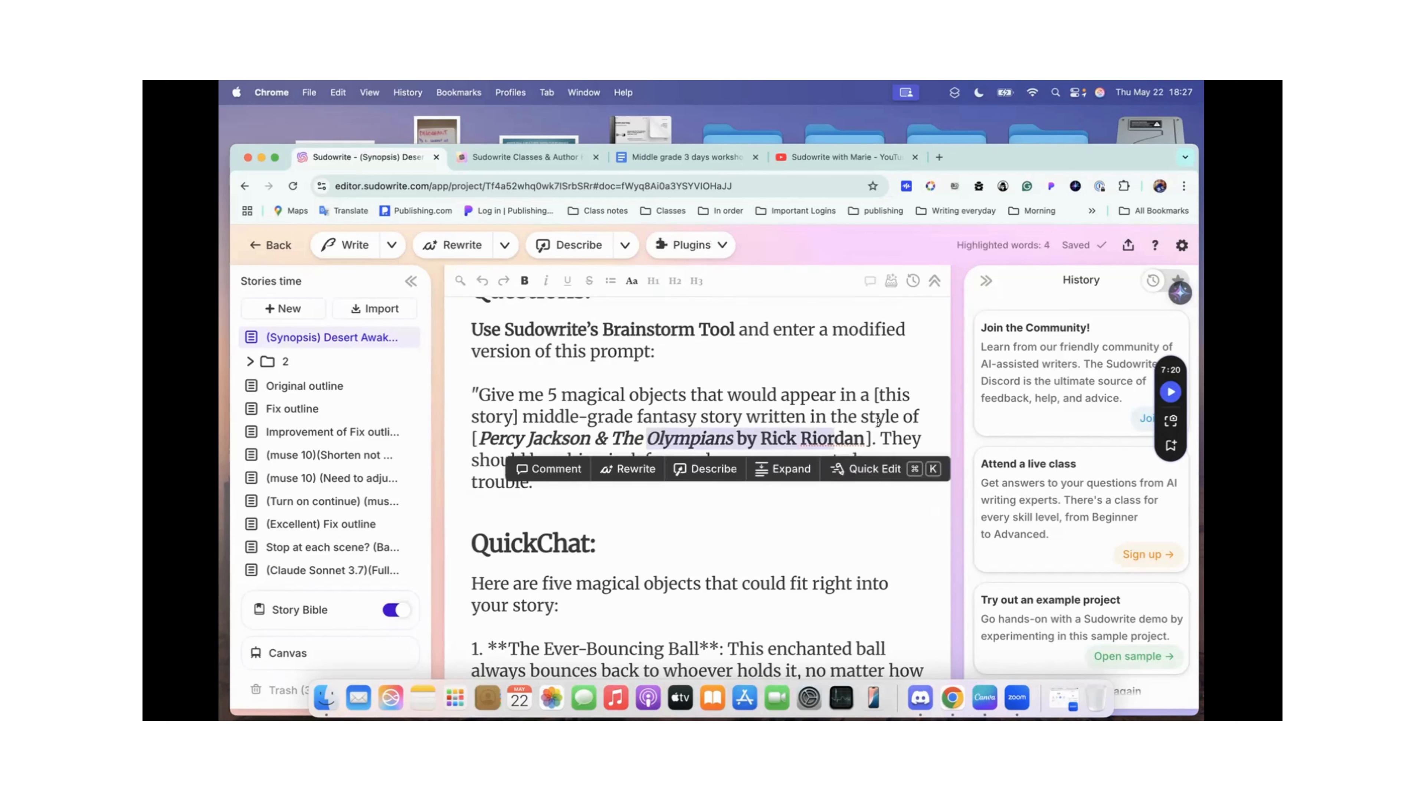
{"action": "left_click", "coordinate": [867, 437]}
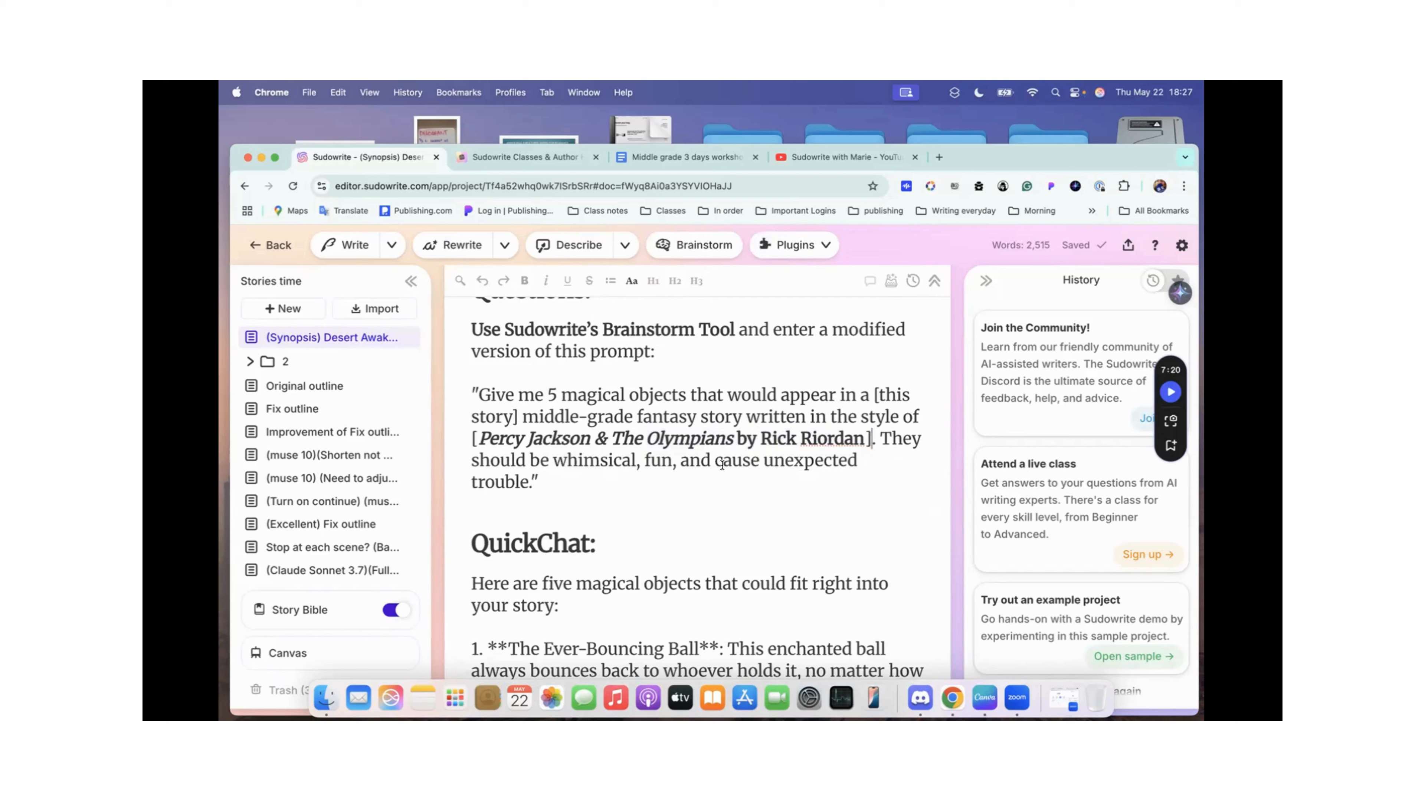
Step: Read the magical objects under the QuickChat heading, from The Ever-Bouncing Ball through The Chameleon Quill
{"action": "scroll", "coordinate": [816, 462], "scroll_direction": "down", "scroll_amount": 3}
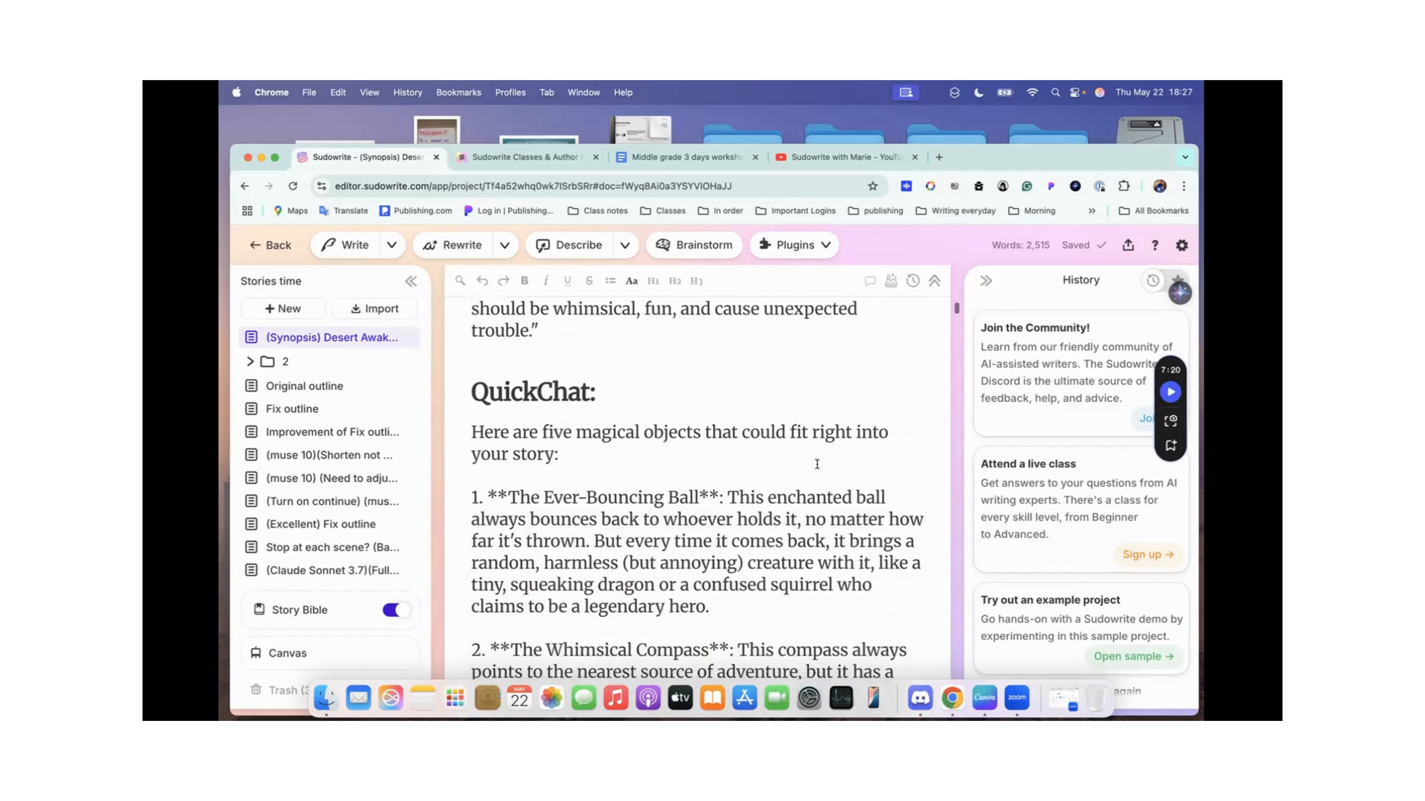
{"action": "scroll", "coordinate": [588, 422], "scroll_direction": "down", "scroll_amount": 3}
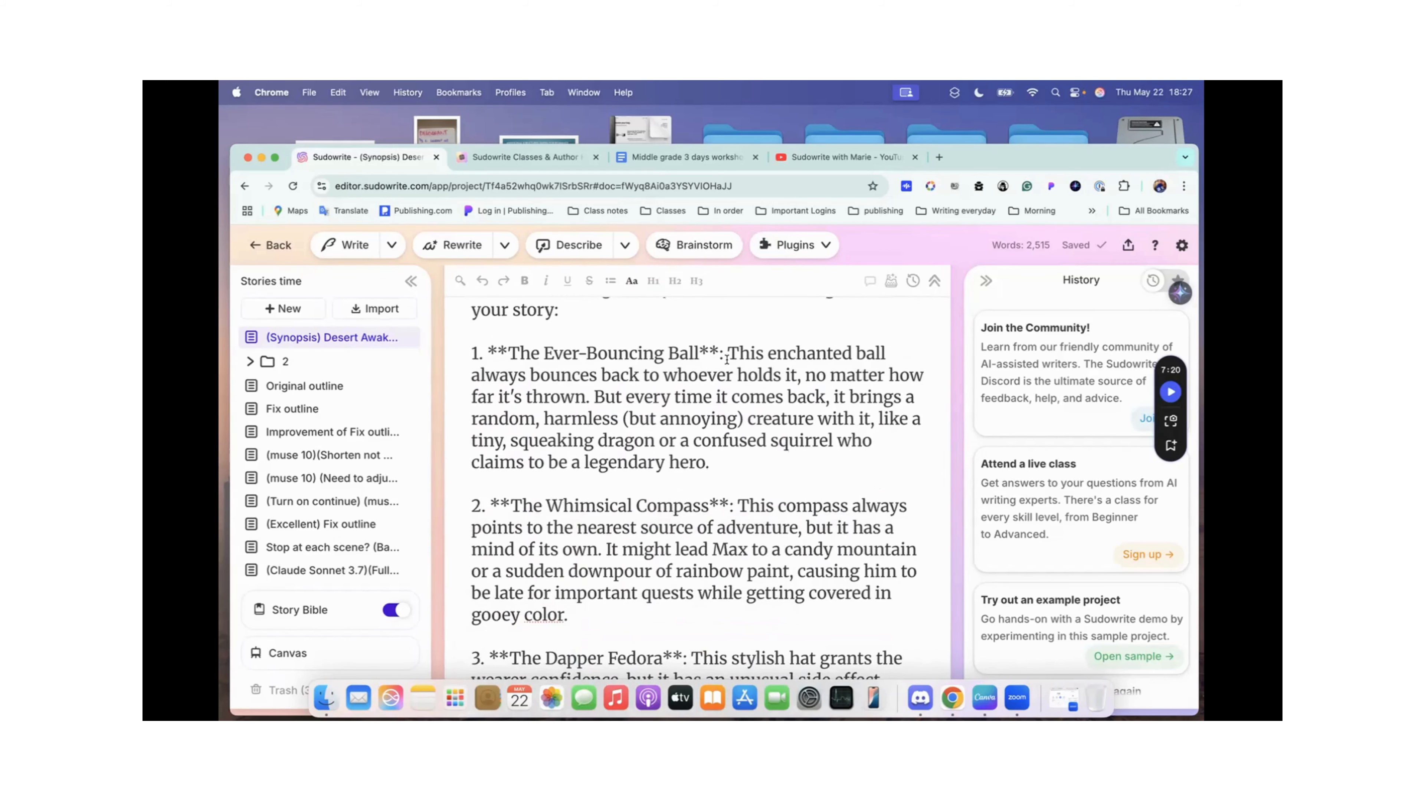
{"action": "scroll", "coordinate": [726, 359], "scroll_direction": "down", "scroll_amount": 2}
{"action": "scroll", "coordinate": [676, 414], "scroll_direction": "down", "scroll_amount": 3}
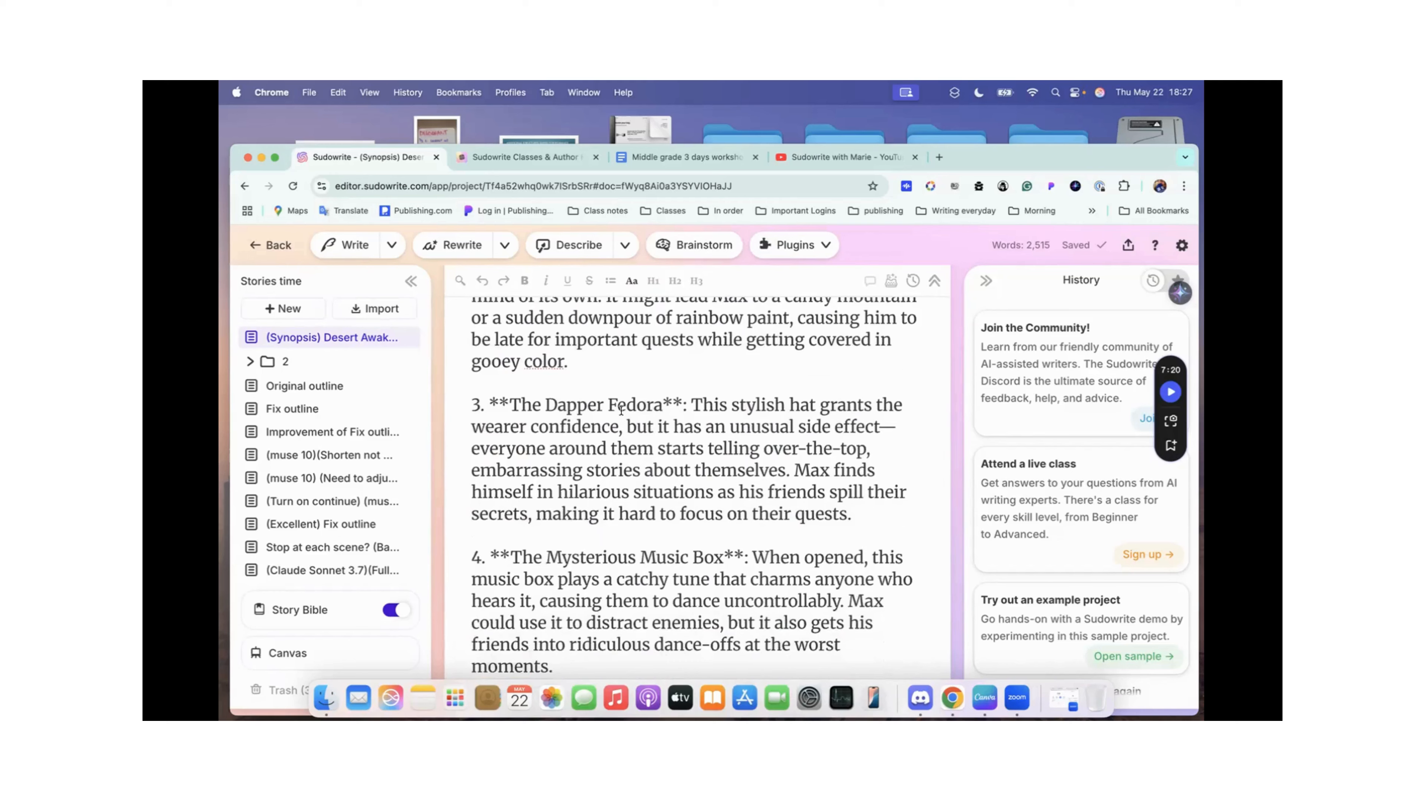
{"action": "scroll", "coordinate": [621, 411], "scroll_direction": "down", "scroll_amount": 1}
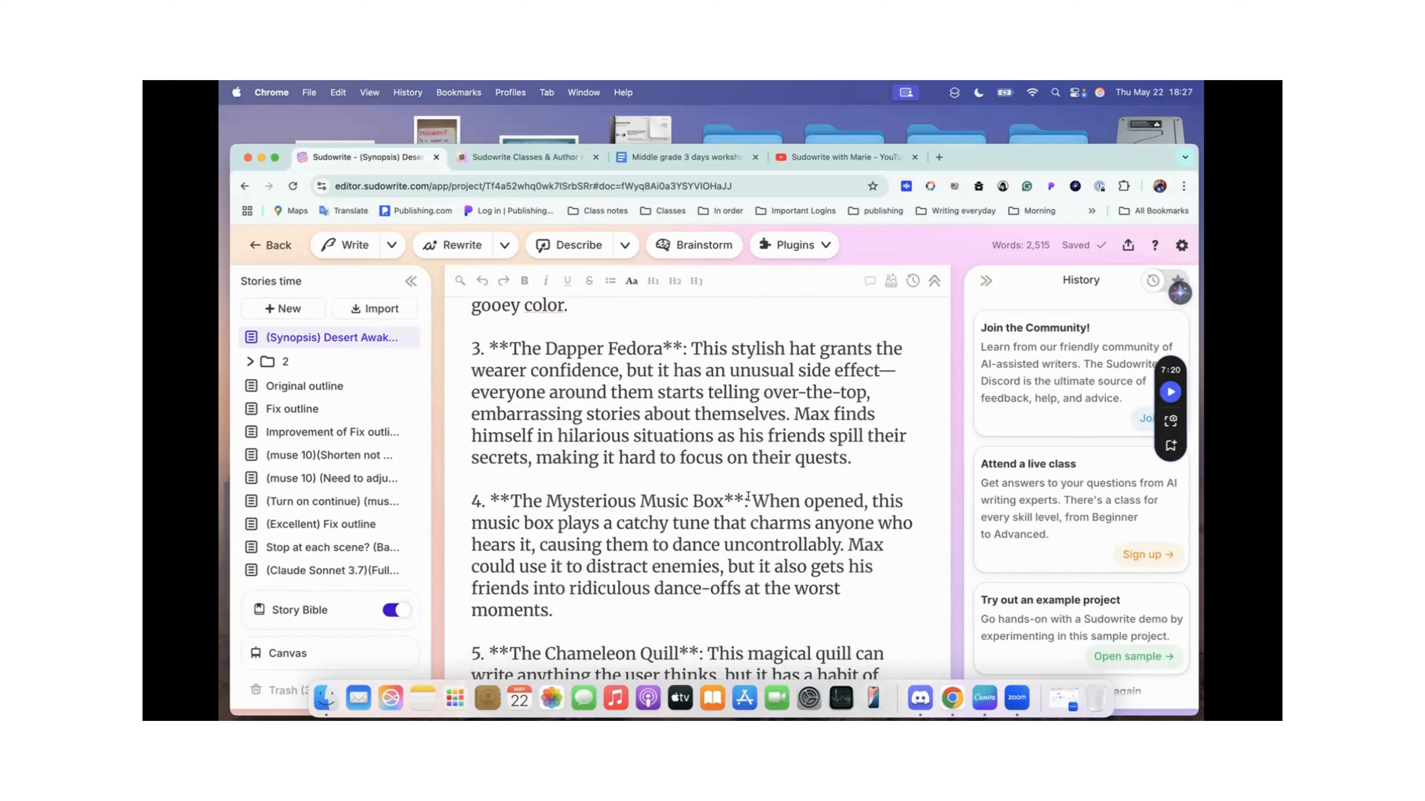
{"action": "scroll", "coordinate": [748, 496], "scroll_direction": "down", "scroll_amount": 2}
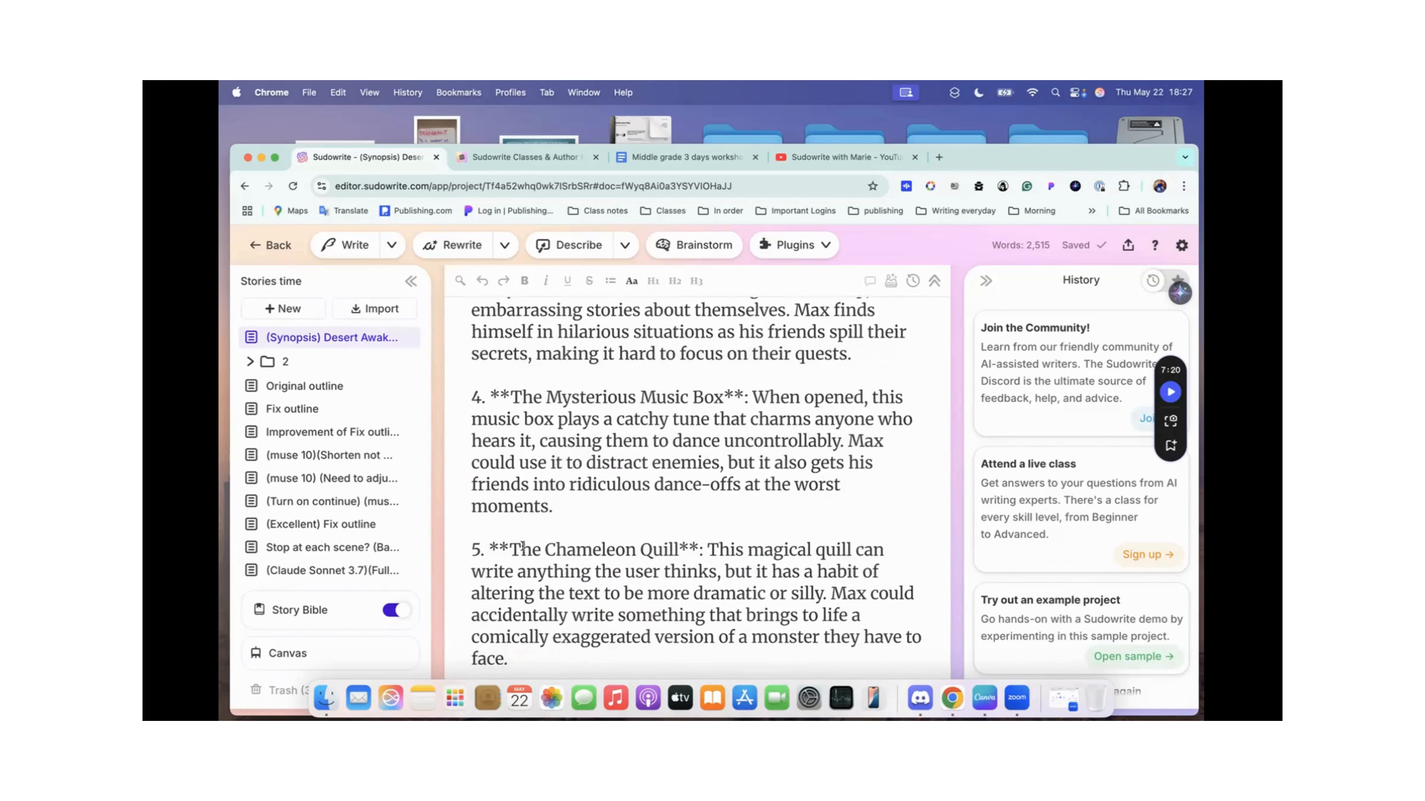
Step: Select and copy the description of The Ever-Bouncing Ball from the list of magical objects in the Desert Awakening synopsis
{"action": "scroll", "coordinate": [669, 549], "scroll_direction": "up", "scroll_amount": 10}
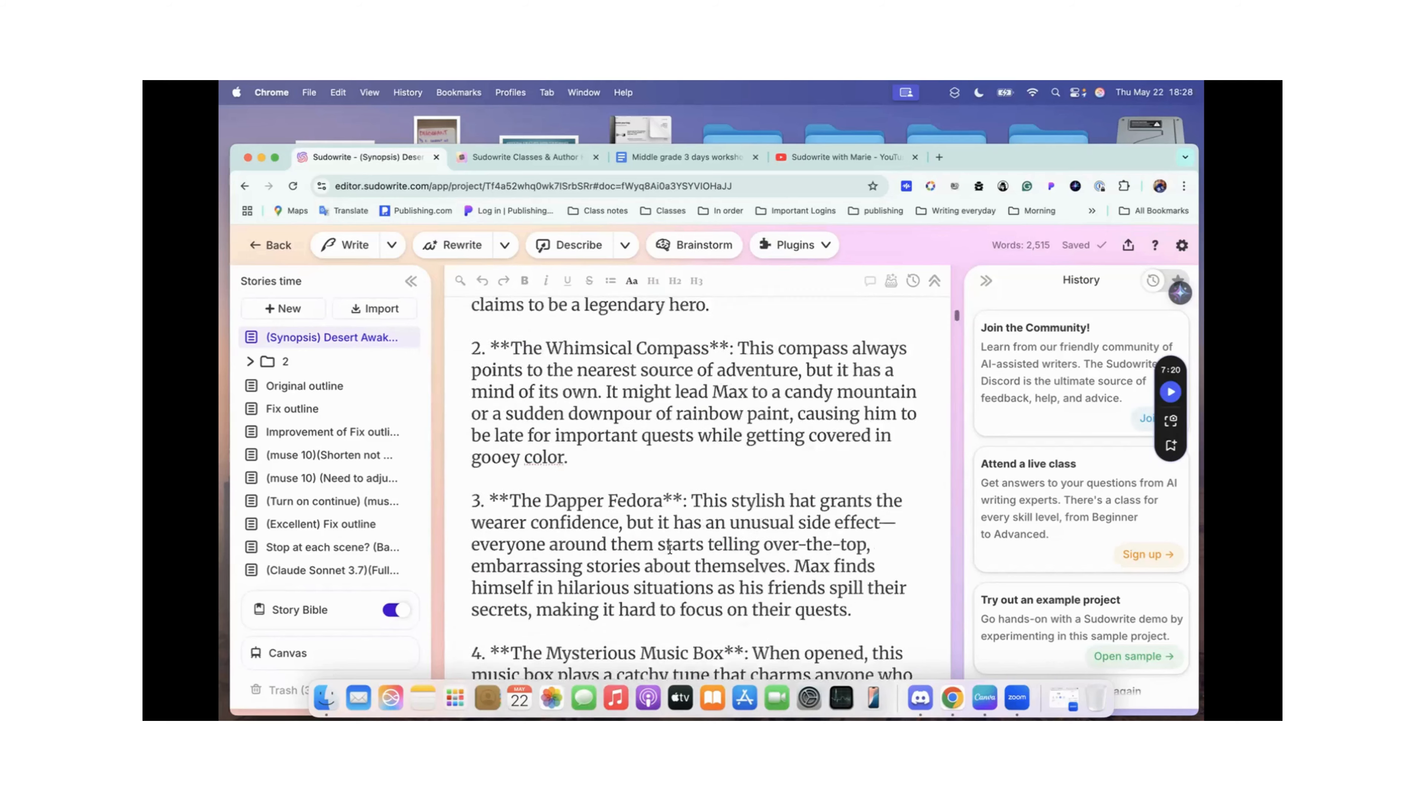
{"action": "scroll", "coordinate": [670, 550], "scroll_direction": "down", "scroll_amount": 1}
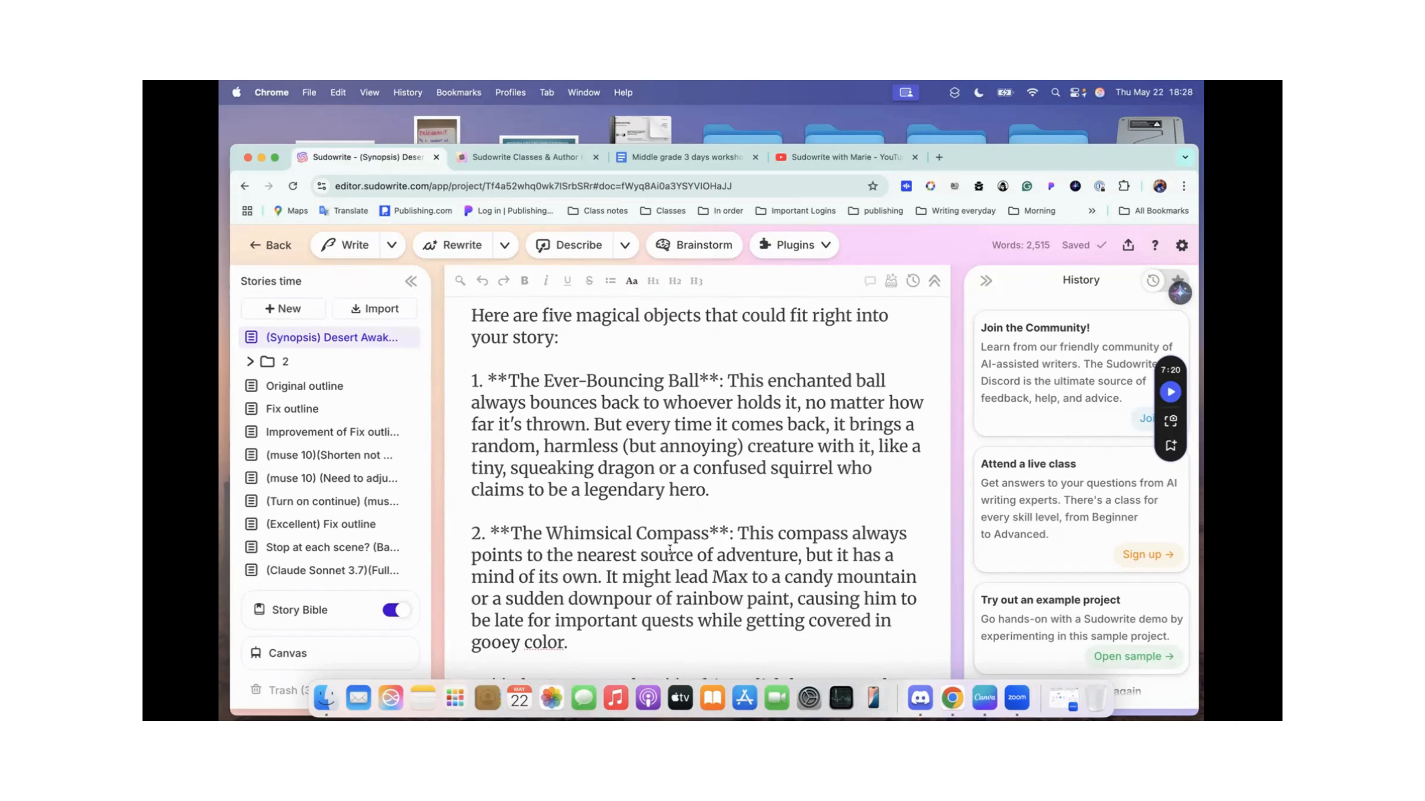
{"action": "scroll", "coordinate": [670, 550], "scroll_direction": "down", "scroll_amount": 1}
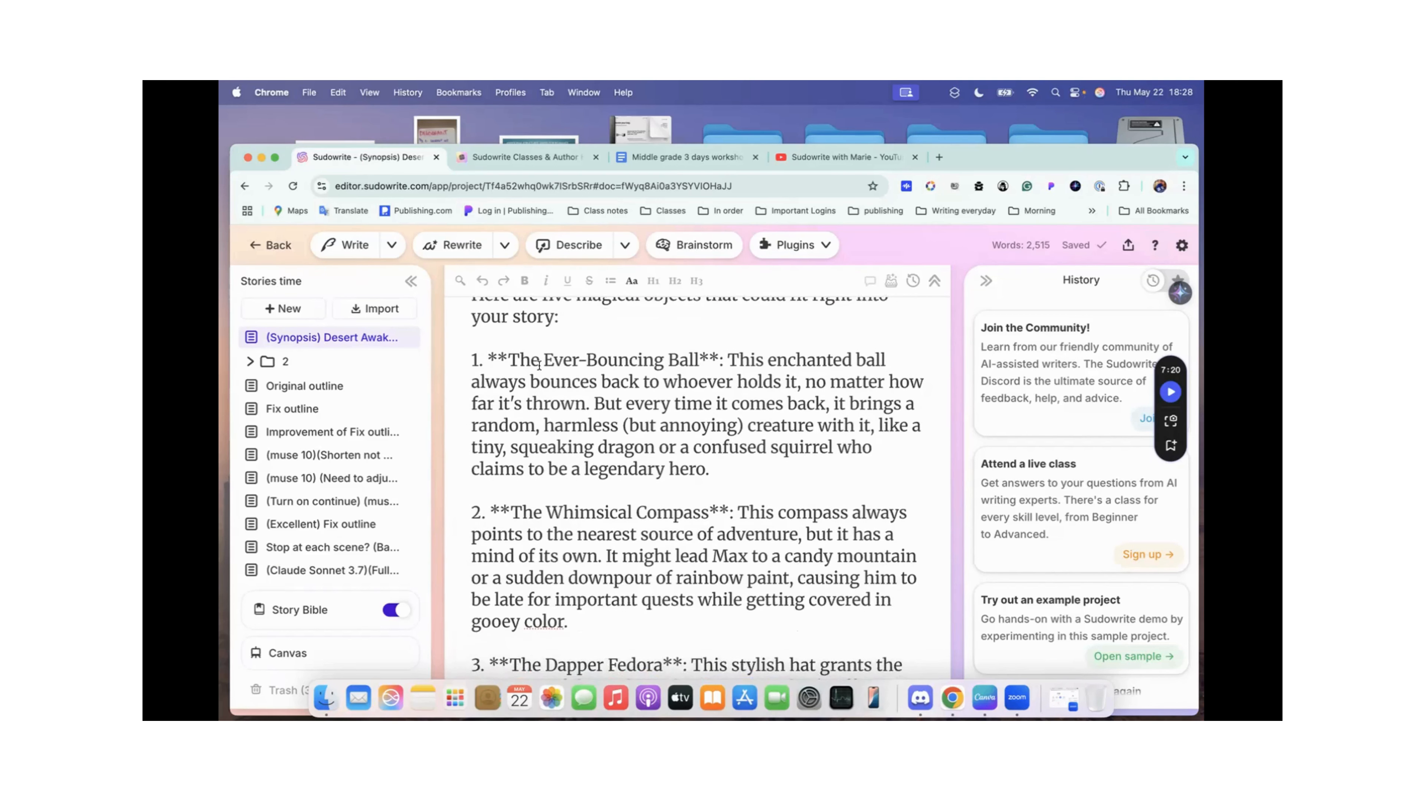
{"action": "left_click_drag", "start_coordinate": [507, 359], "coordinate": [729, 464]}
{"action": "key", "text": "super+c"}
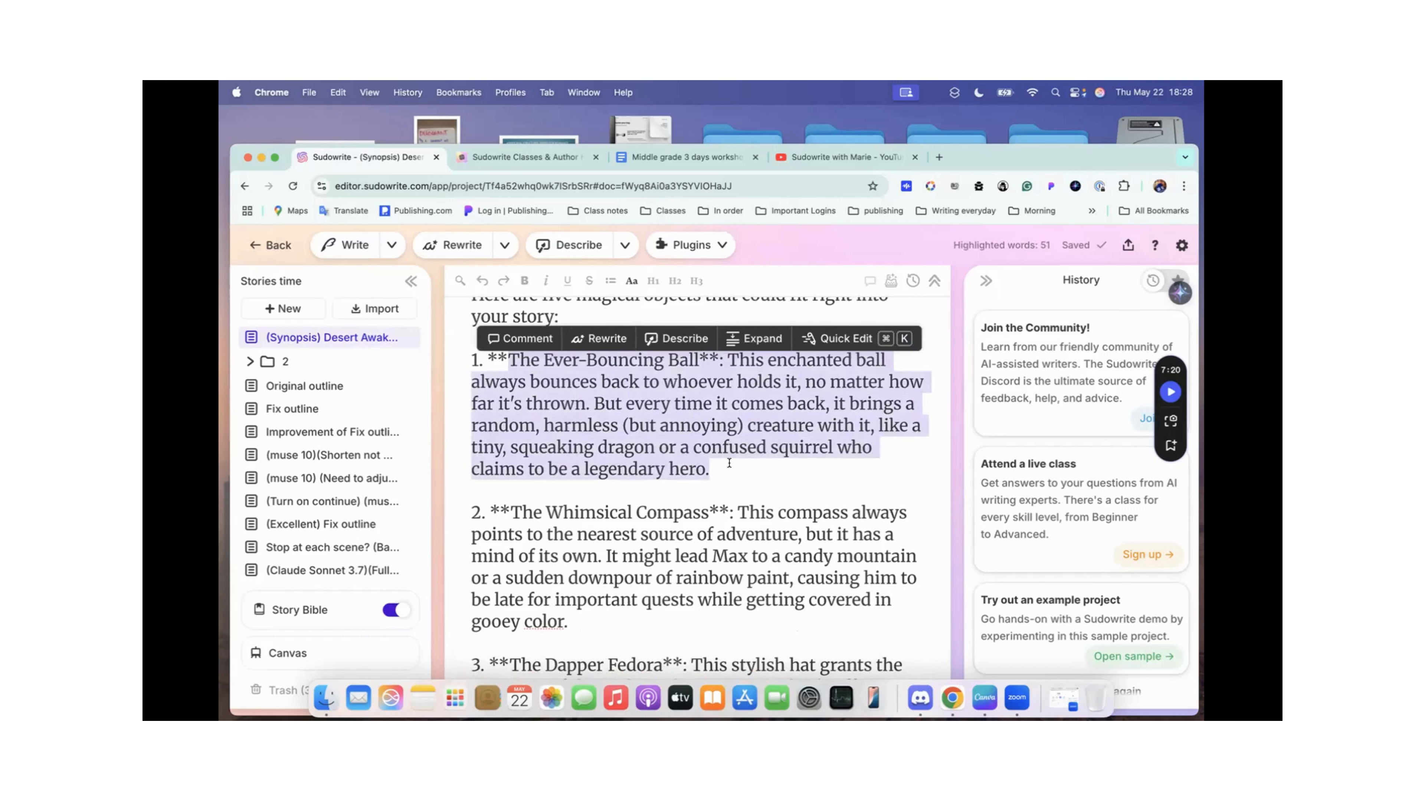
Step: Open Worldbuilding in the project's Story Bible and look over its blank card types and the existing magical item cards
{"action": "left_click", "coordinate": [300, 610]}
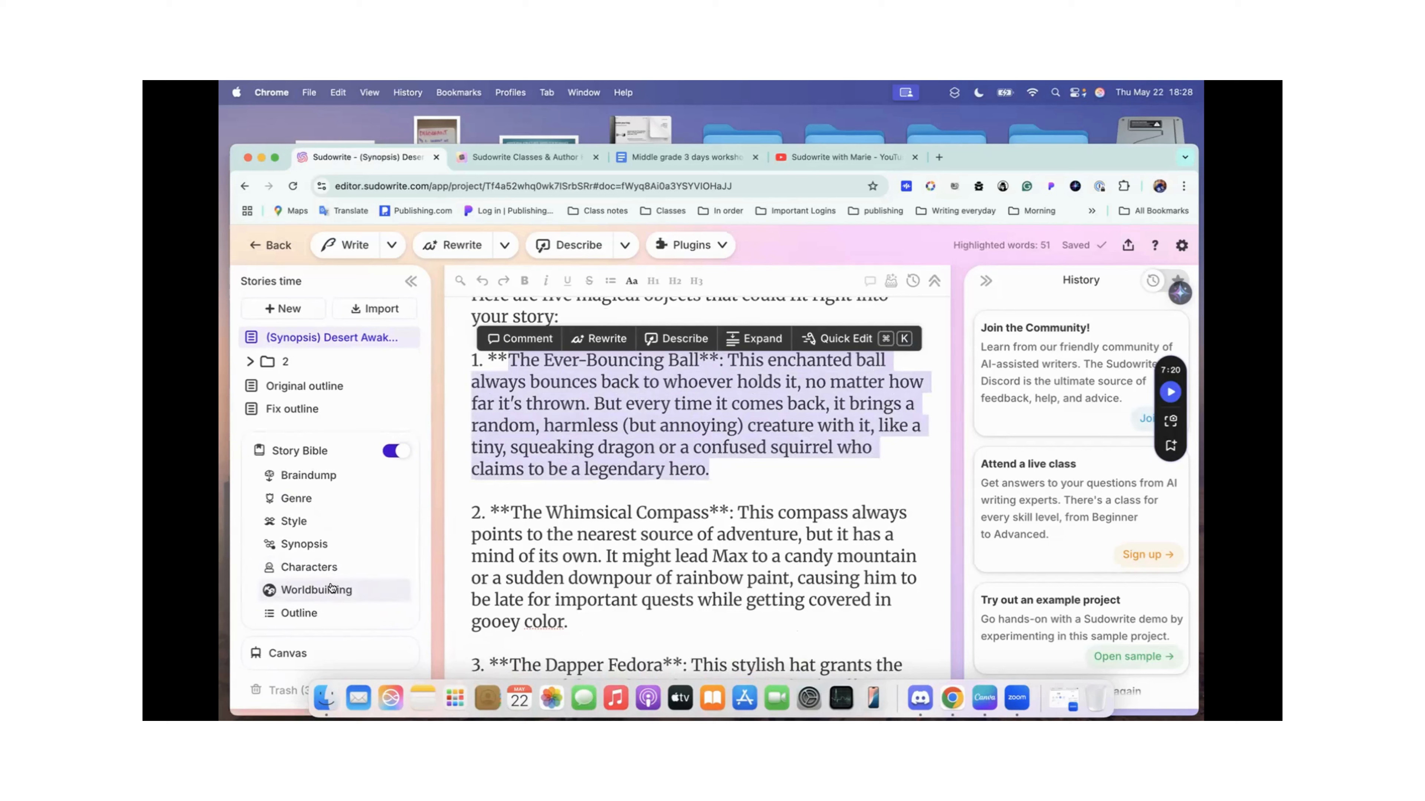
{"action": "left_click", "coordinate": [324, 589]}
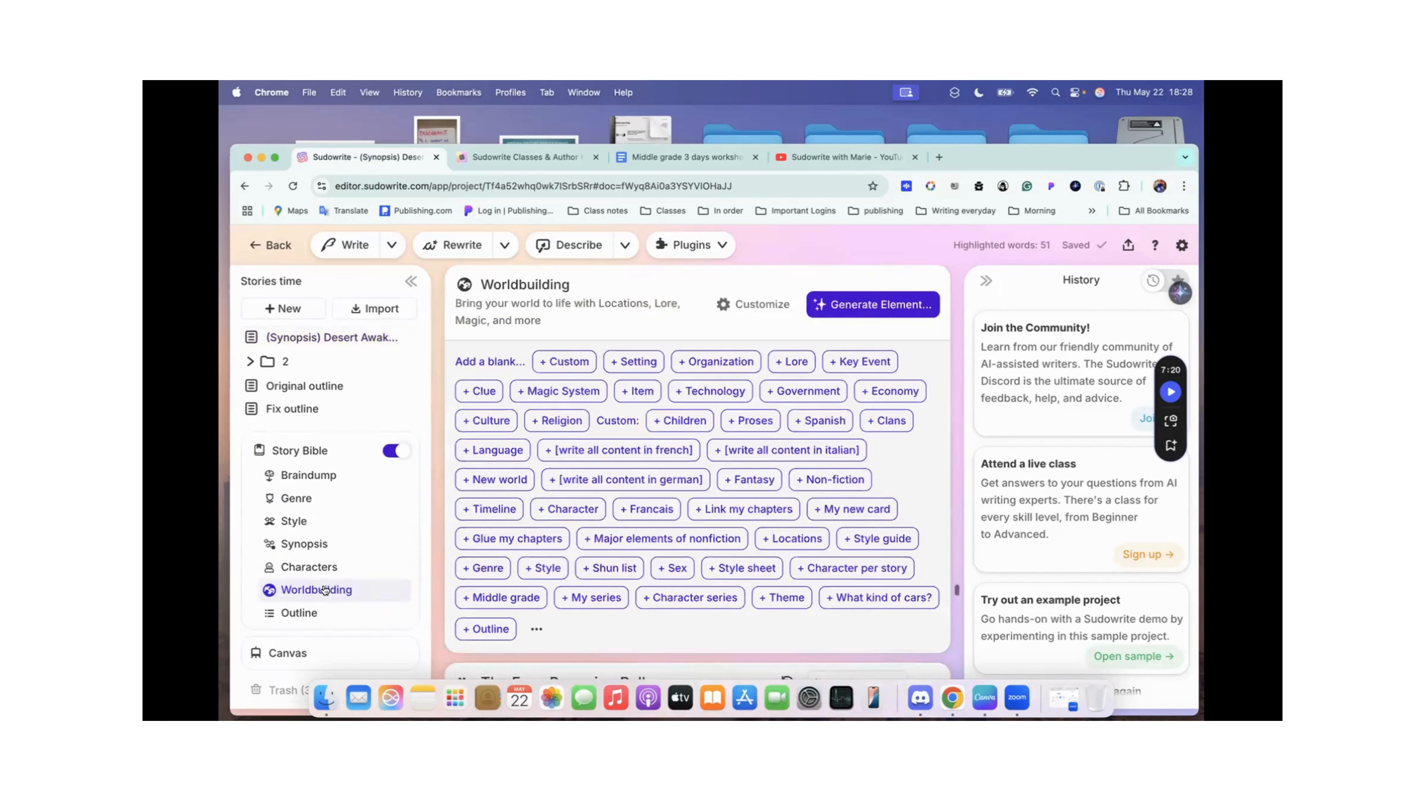
{"action": "scroll", "coordinate": [710, 501], "scroll_direction": "down", "scroll_amount": 5}
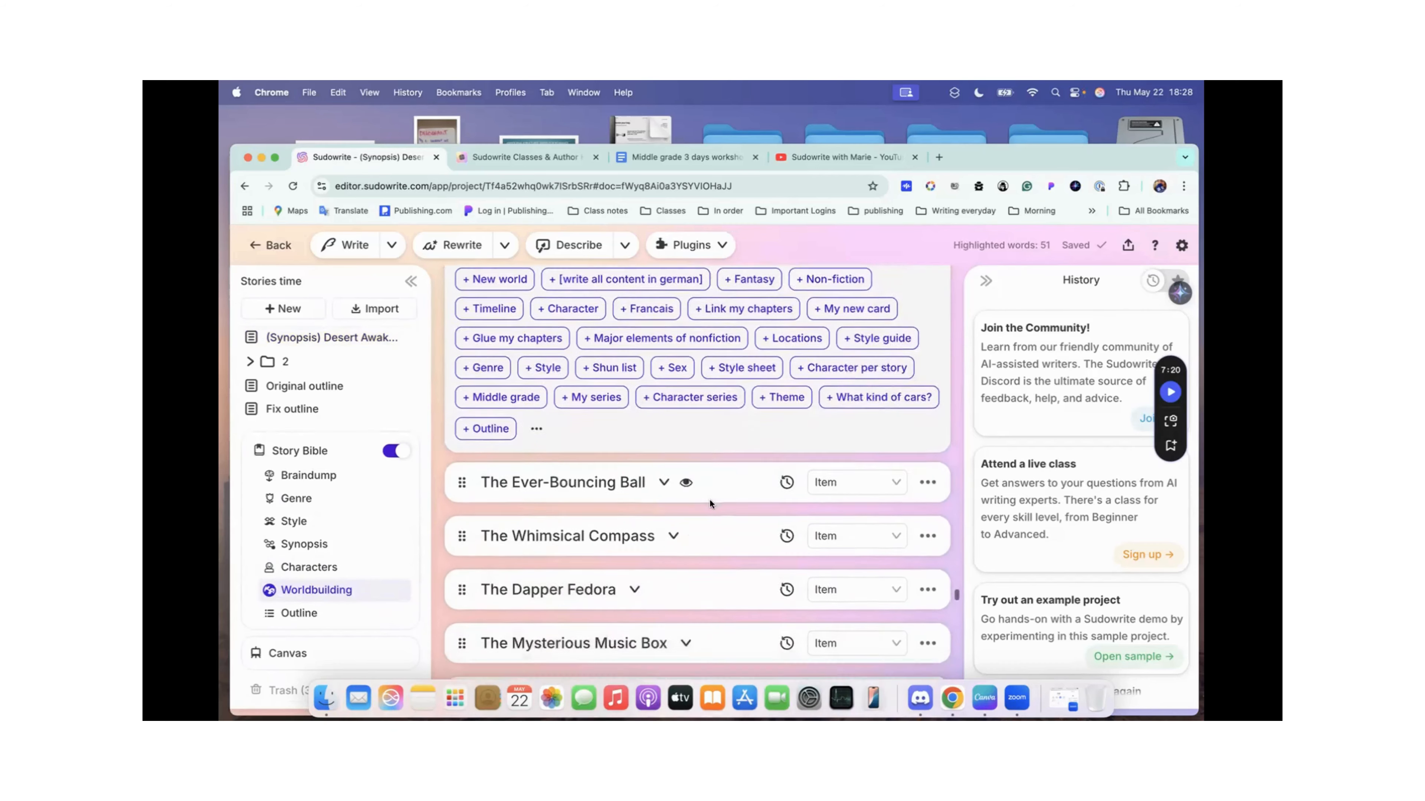
{"action": "scroll", "coordinate": [832, 443], "scroll_direction": "up", "scroll_amount": 5}
{"action": "scroll", "coordinate": [832, 445], "scroll_direction": "up", "scroll_amount": 2}
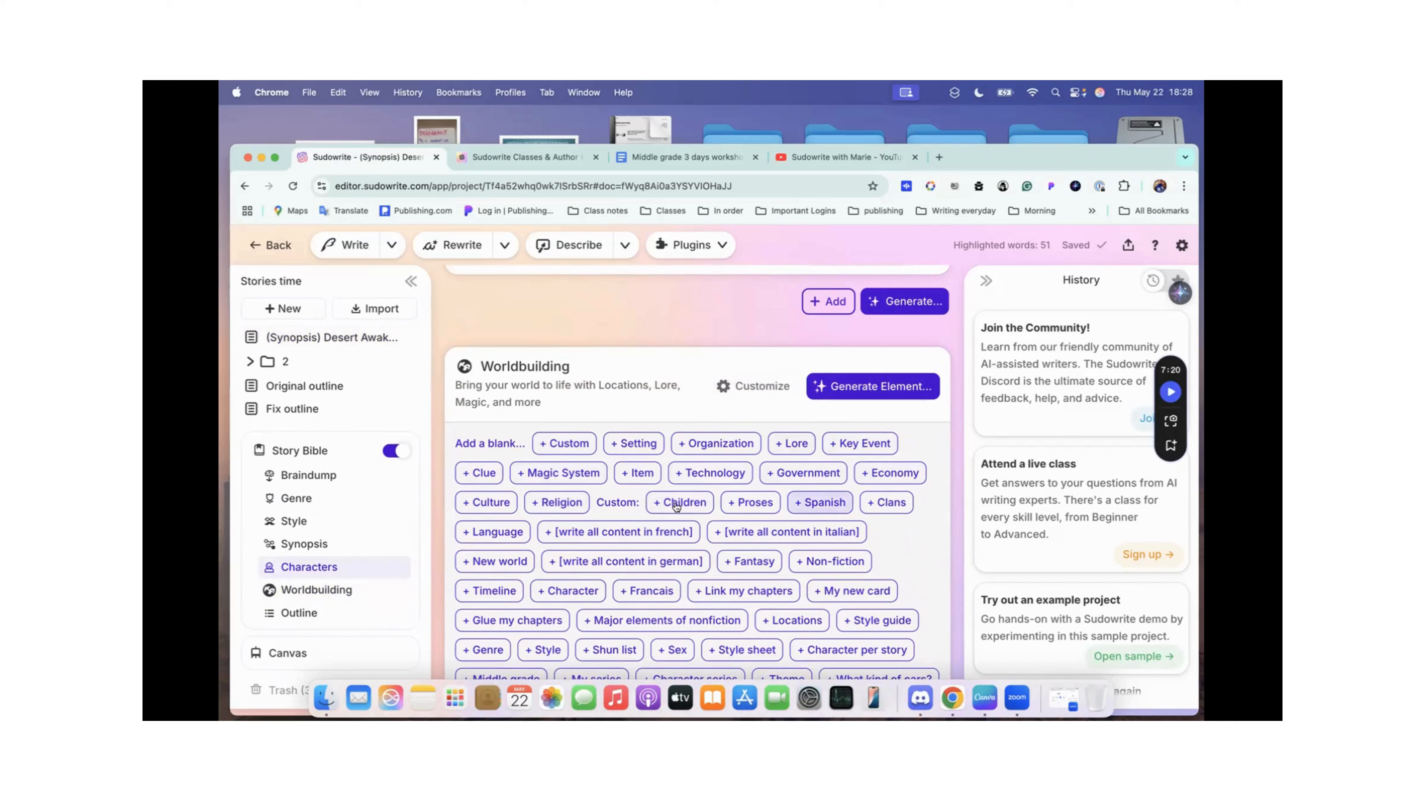
{"action": "scroll", "coordinate": [729, 592], "scroll_direction": "down", "scroll_amount": 3}
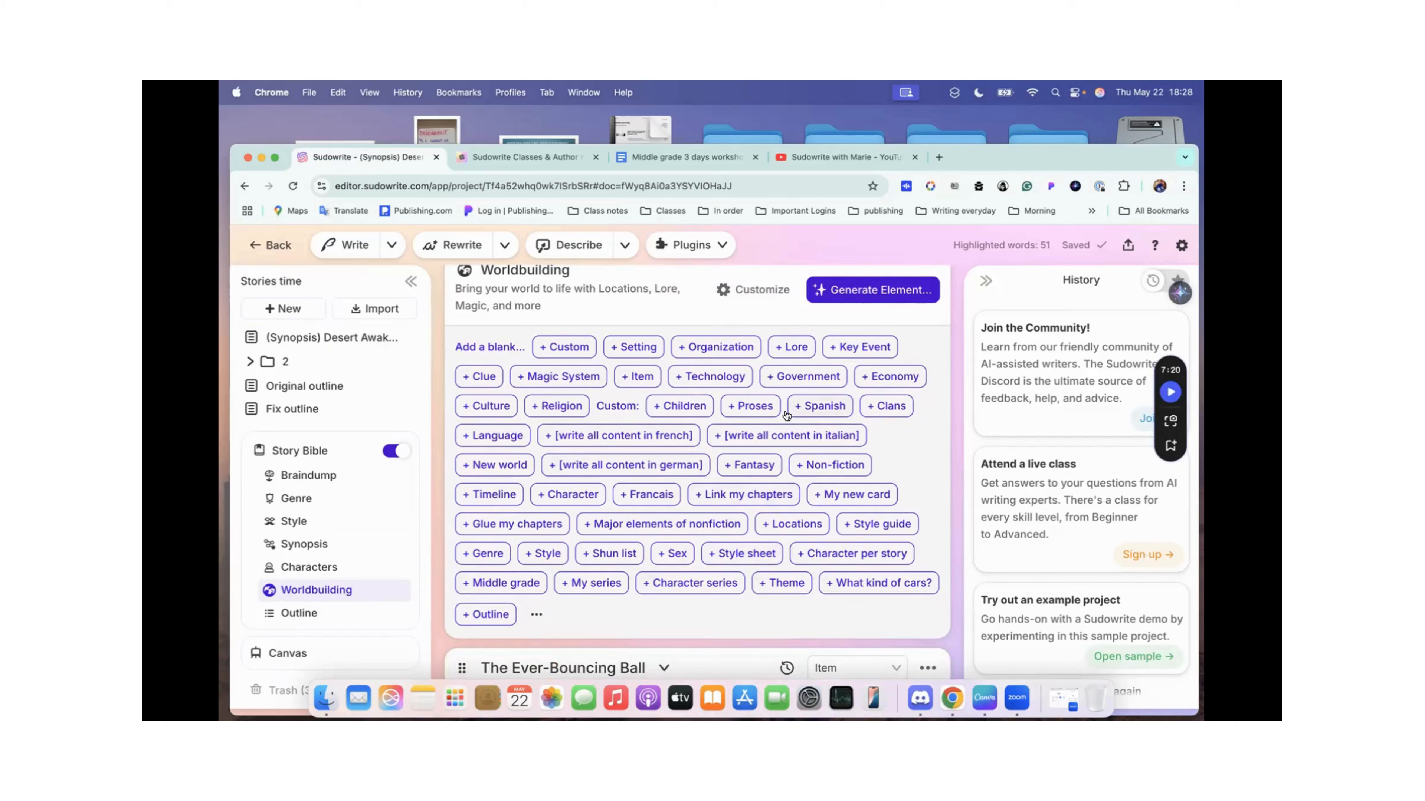
{"action": "scroll", "coordinate": [786, 415], "scroll_direction": "up", "scroll_amount": 2}
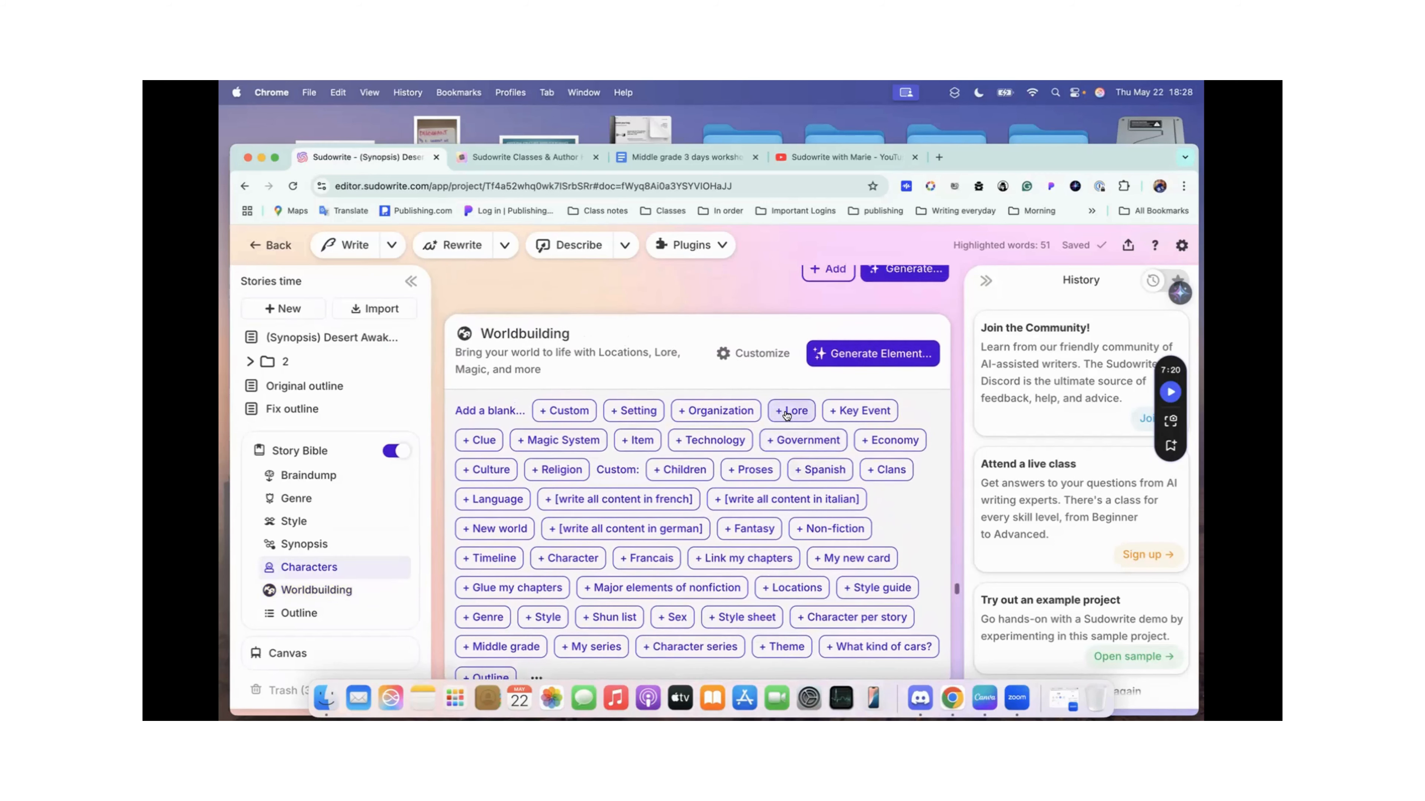
{"action": "scroll", "coordinate": [786, 414], "scroll_direction": "up", "scroll_amount": 1}
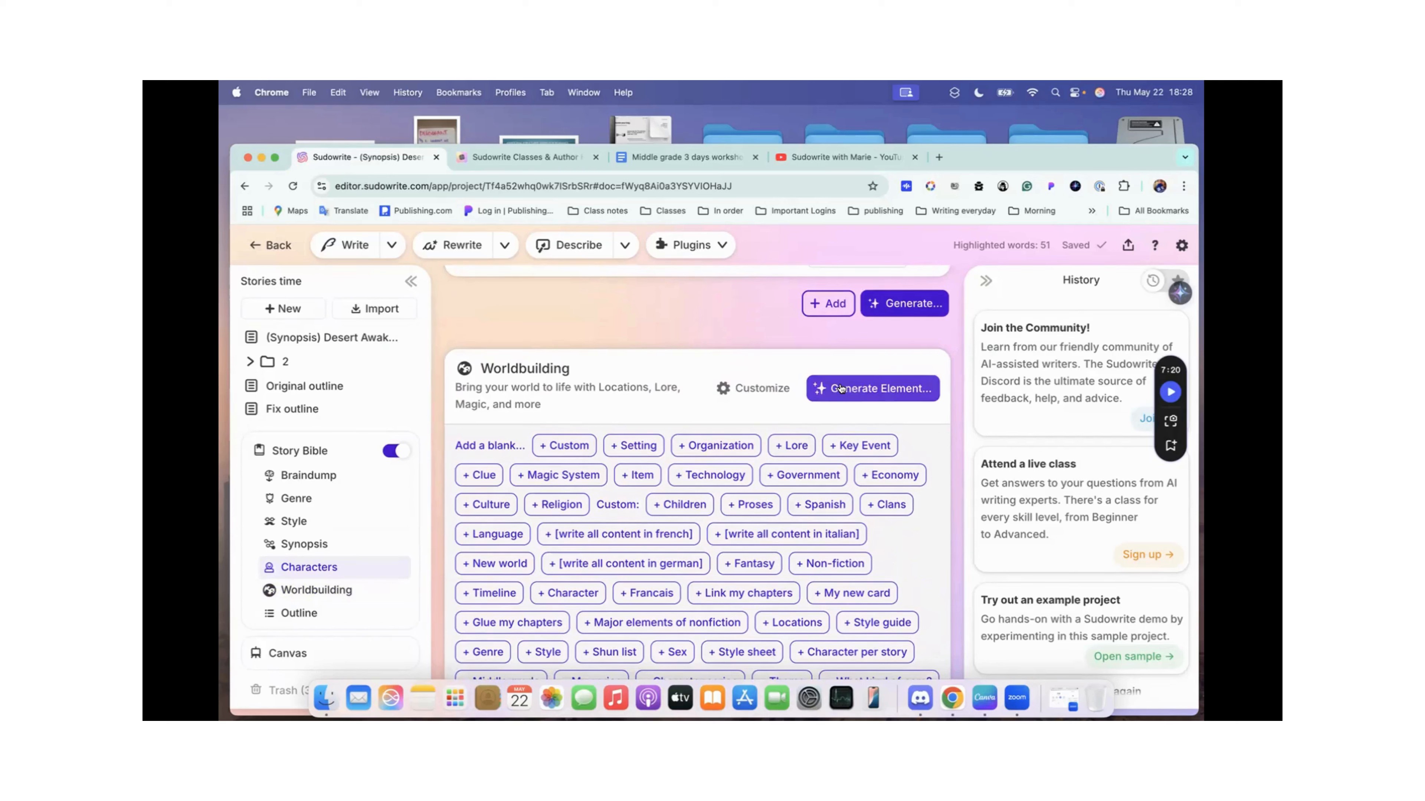
Step: Start generating a Worldbuilding element of type Item, pasting The Ever-Bouncing Ball description as its custom instructions
{"action": "left_click", "coordinate": [884, 389]}
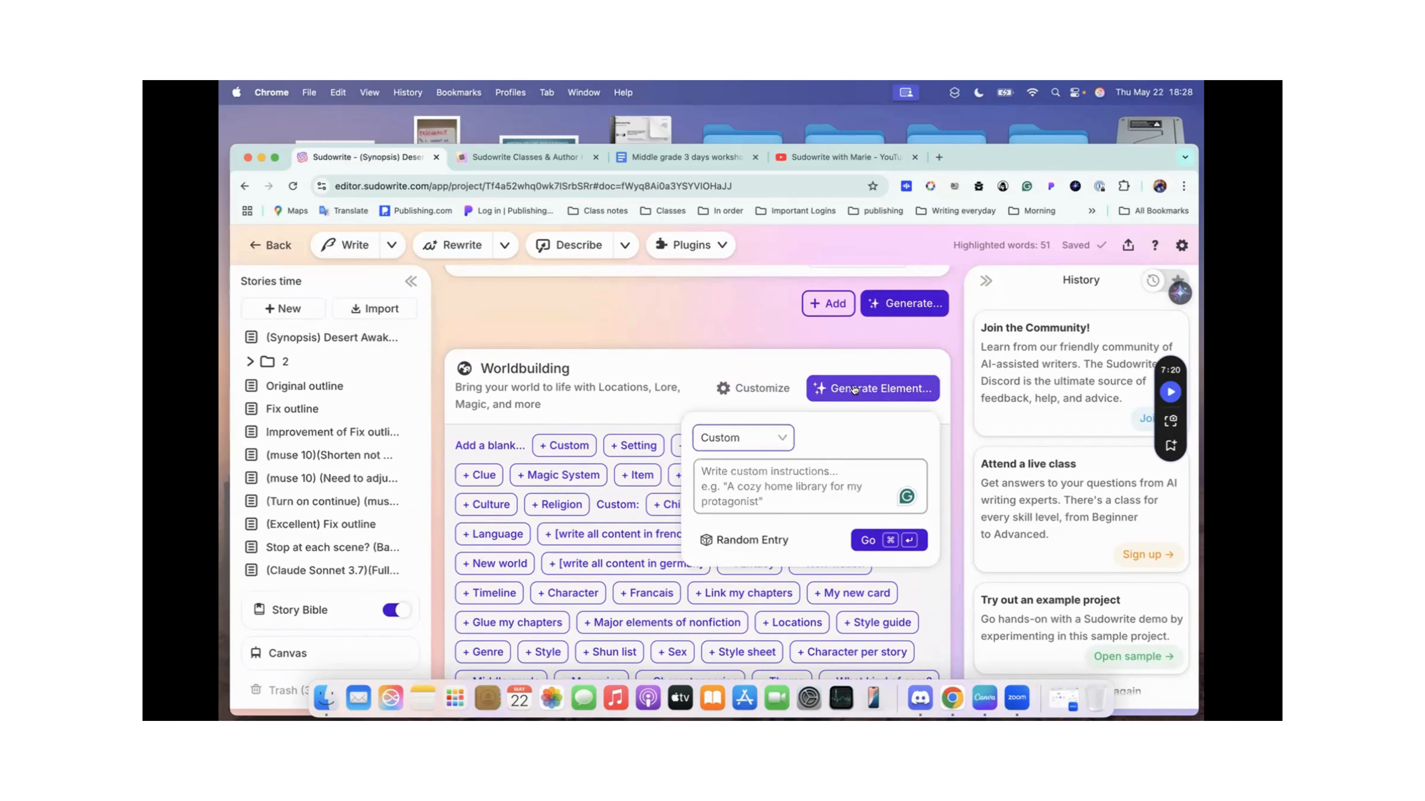
{"action": "left_click", "coordinate": [782, 438]}
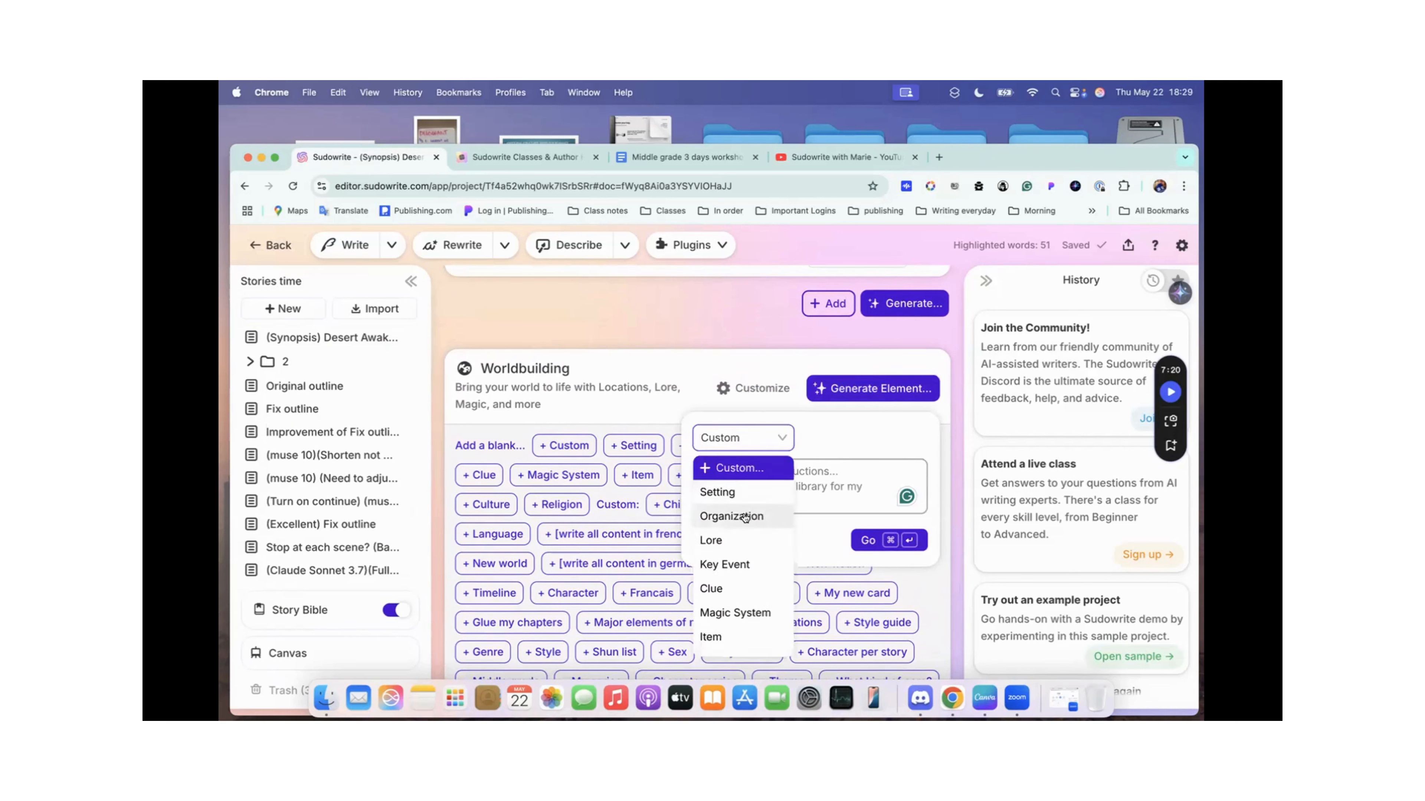
{"action": "scroll", "coordinate": [712, 541], "scroll_direction": "down", "scroll_amount": 3}
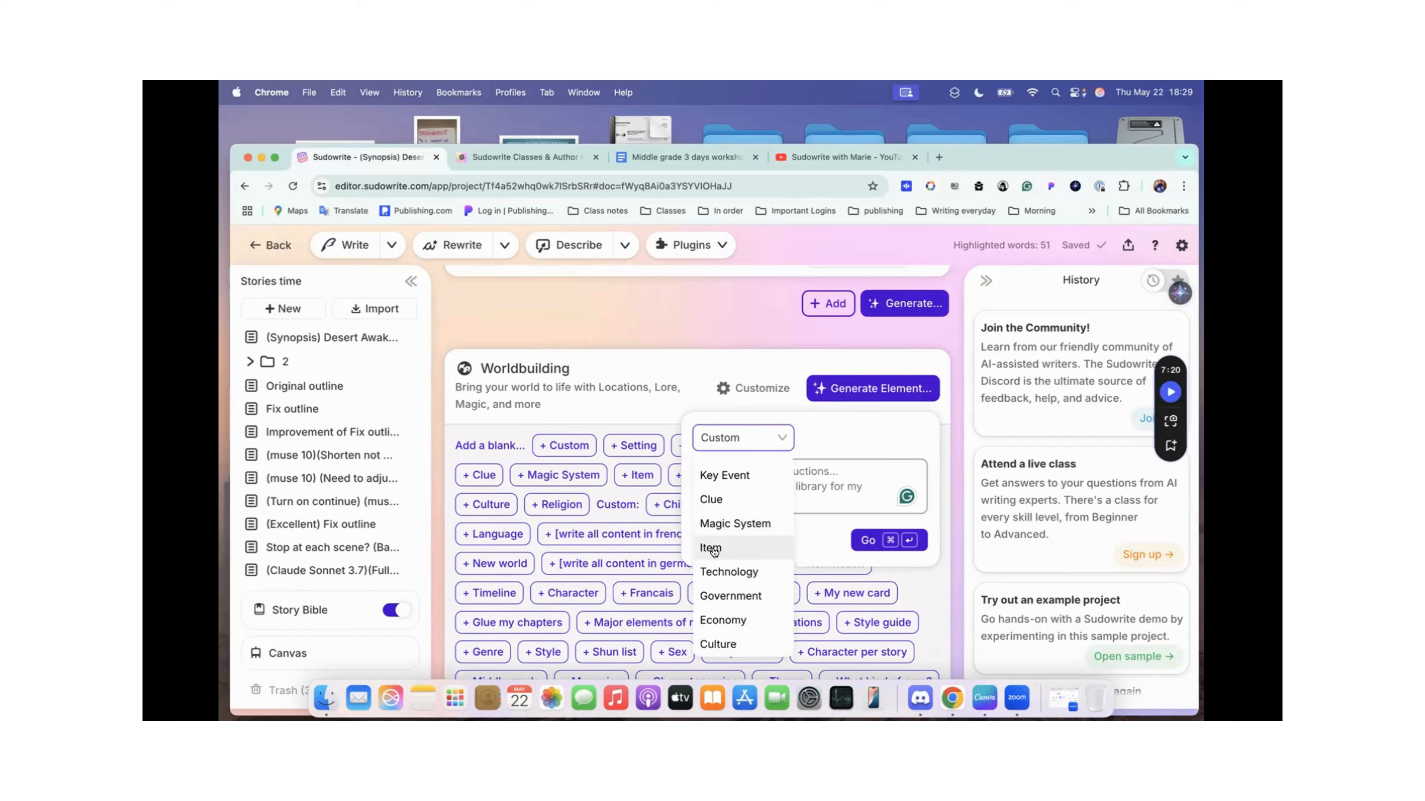
{"action": "left_click", "coordinate": [713, 547]}
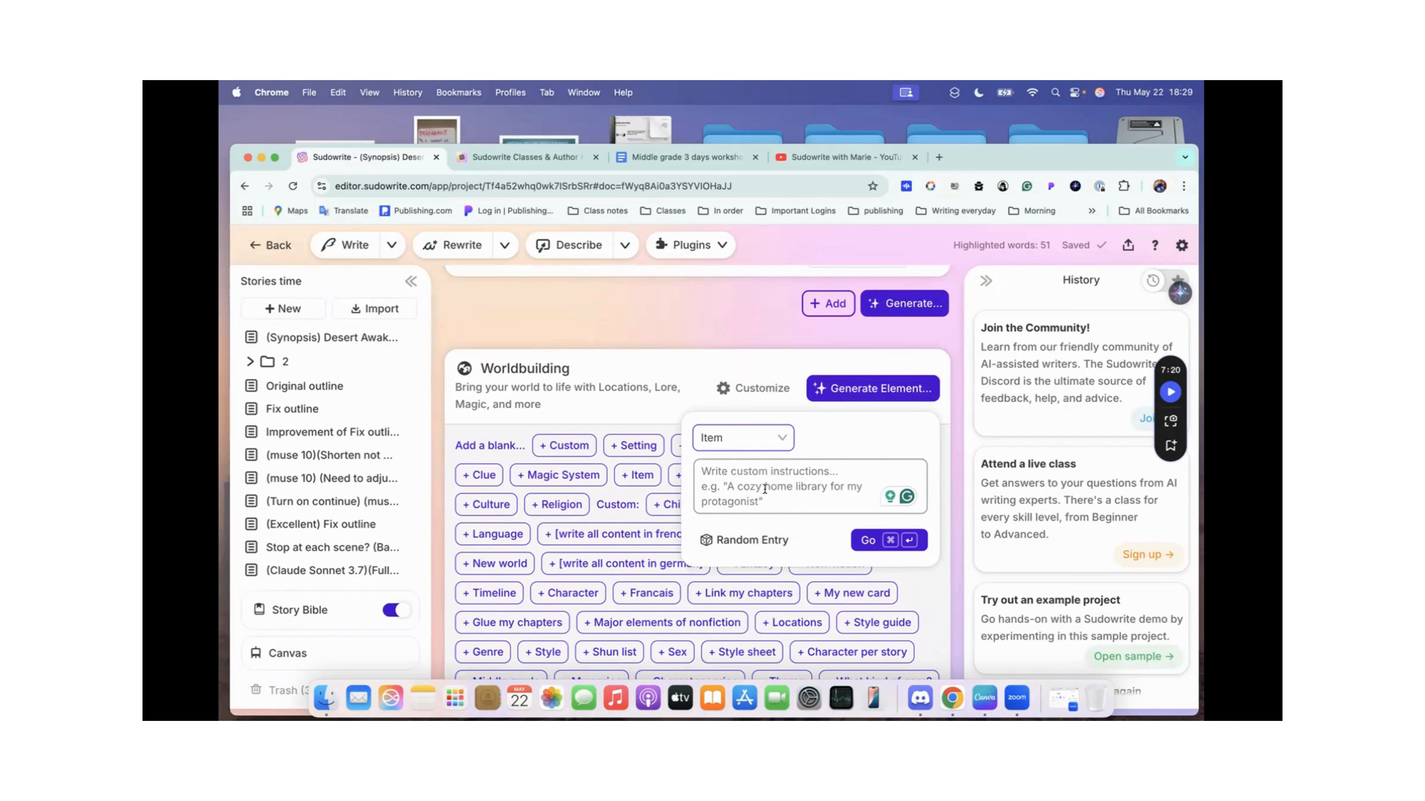
{"action": "left_click", "coordinate": [743, 482]}
{"action": "key", "text": "super+v"}
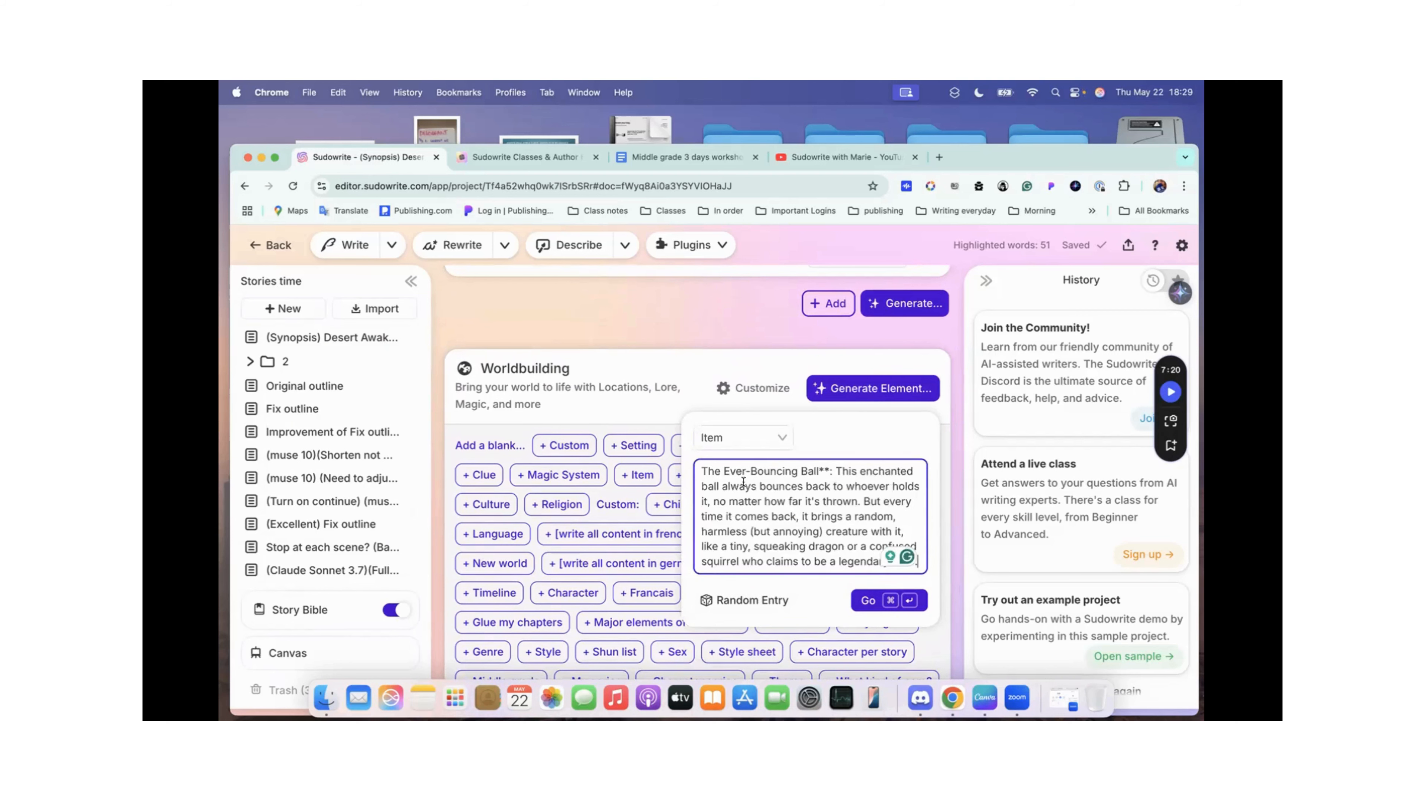
Step: Remove the two asterisks after "The Ever-Bouncing Ball" in the instructions and generate the element
{"action": "scroll", "coordinate": [796, 498], "scroll_direction": "up", "scroll_amount": 1}
{"action": "scroll", "coordinate": [795, 498], "scroll_direction": "down", "scroll_amount": 1}
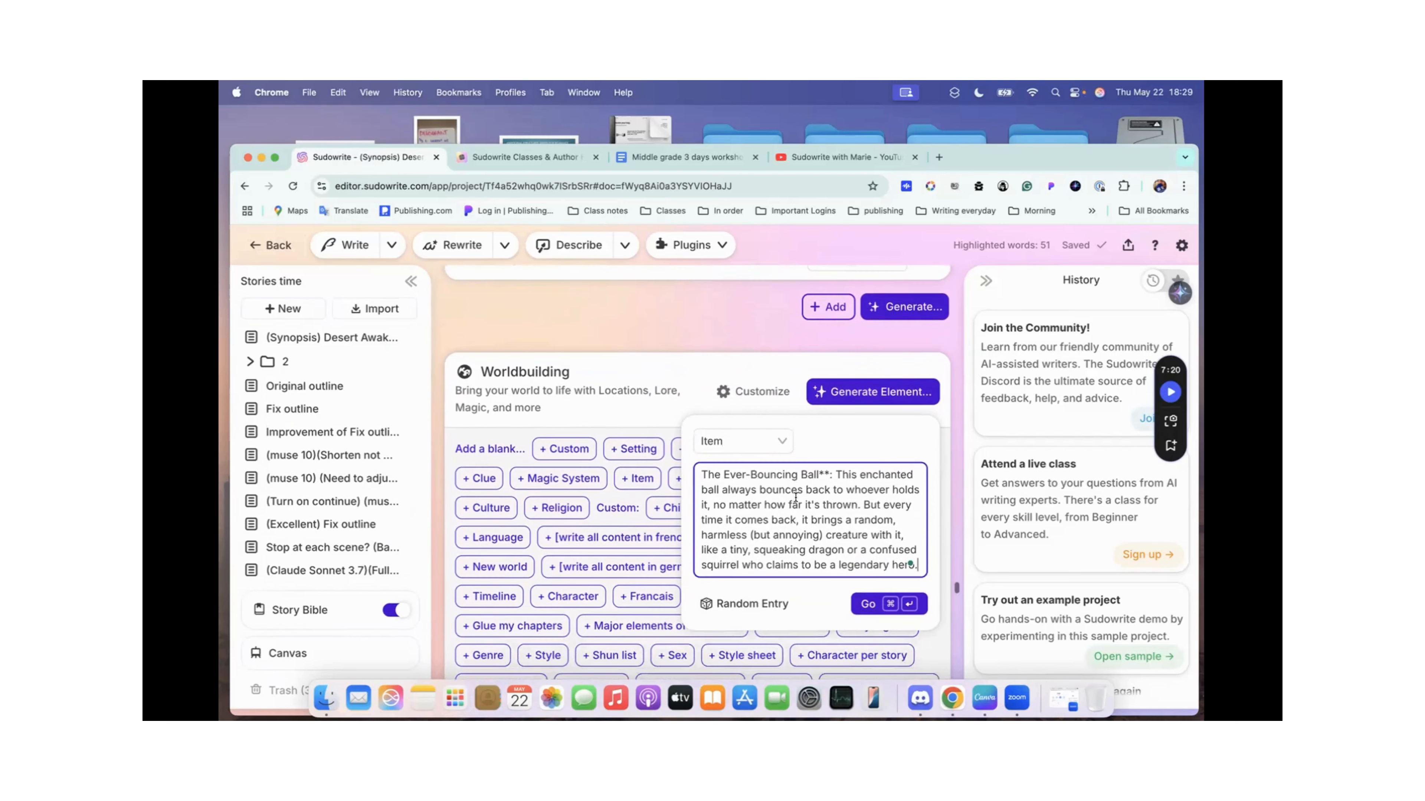
{"action": "left_click", "coordinate": [828, 472]}
{"action": "key", "text": "BackSpace"}
{"action": "key", "text": "BackSpace"}
{"action": "scroll", "coordinate": [788, 539], "scroll_direction": "down", "scroll_amount": 1}
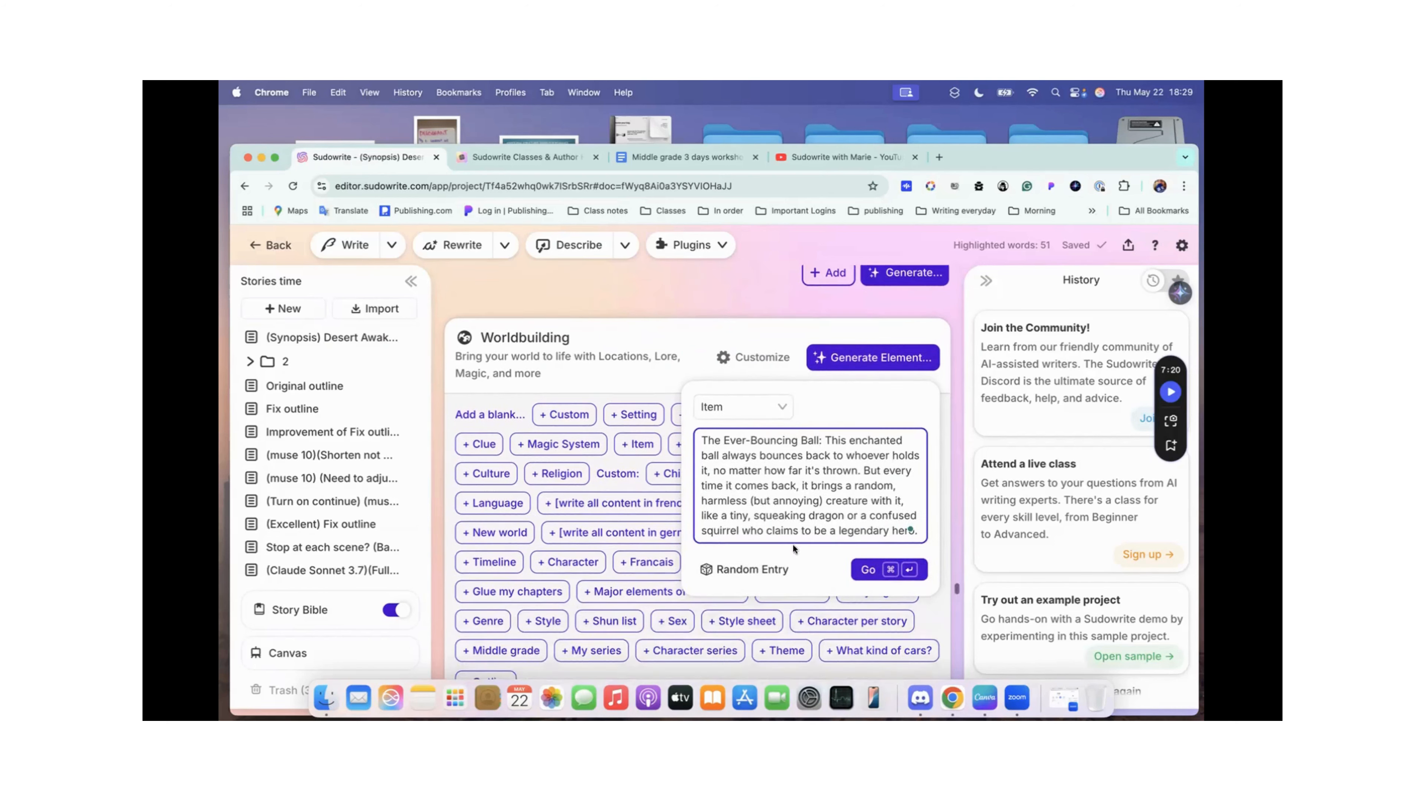
{"action": "left_click", "coordinate": [867, 569]}
Step: Examine the newly generated Ever-Bouncing Ball card's details and compare it with the existing item cards in Worldbuilding
{"action": "scroll", "coordinate": [867, 568], "scroll_direction": "down", "scroll_amount": 5}
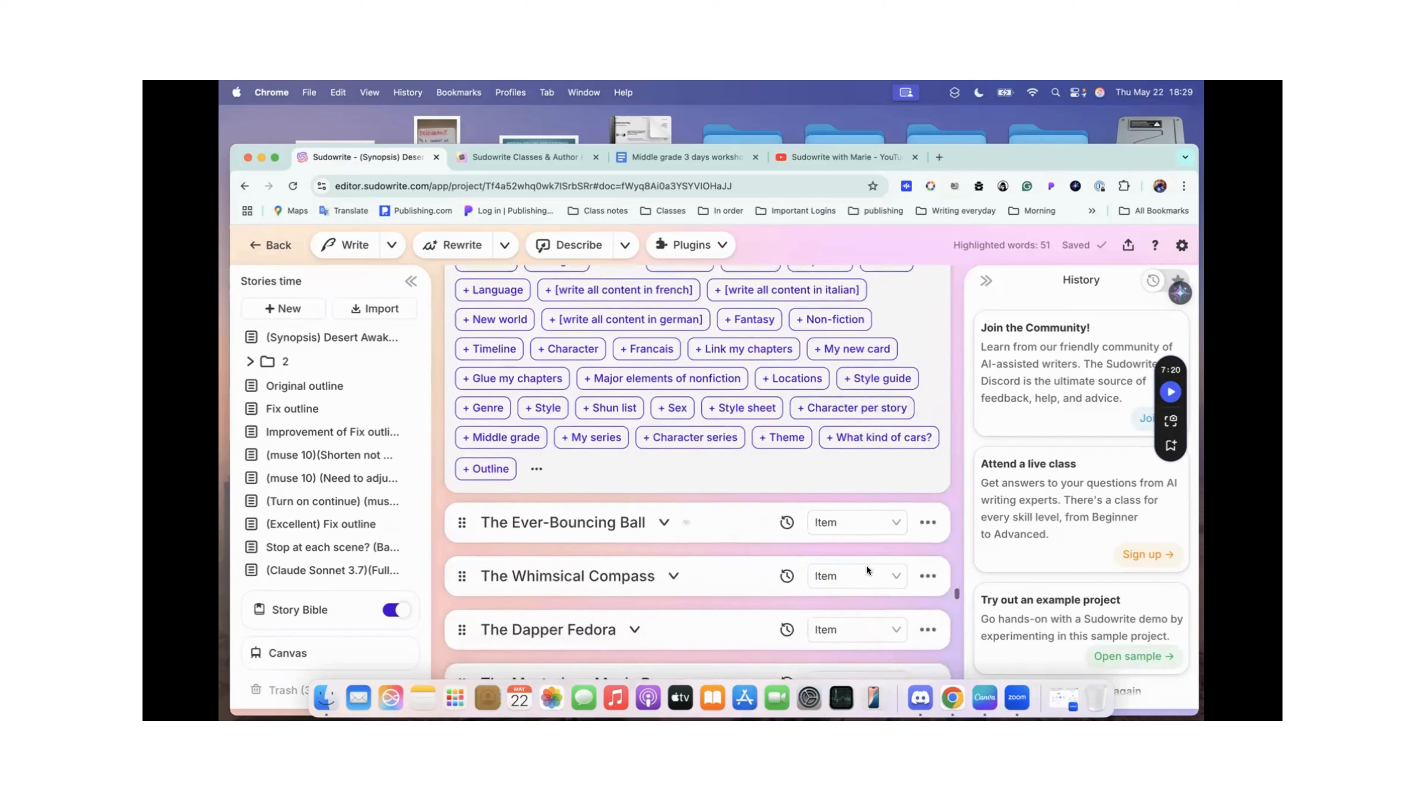
{"action": "scroll", "coordinate": [622, 513], "scroll_direction": "down", "scroll_amount": 2}
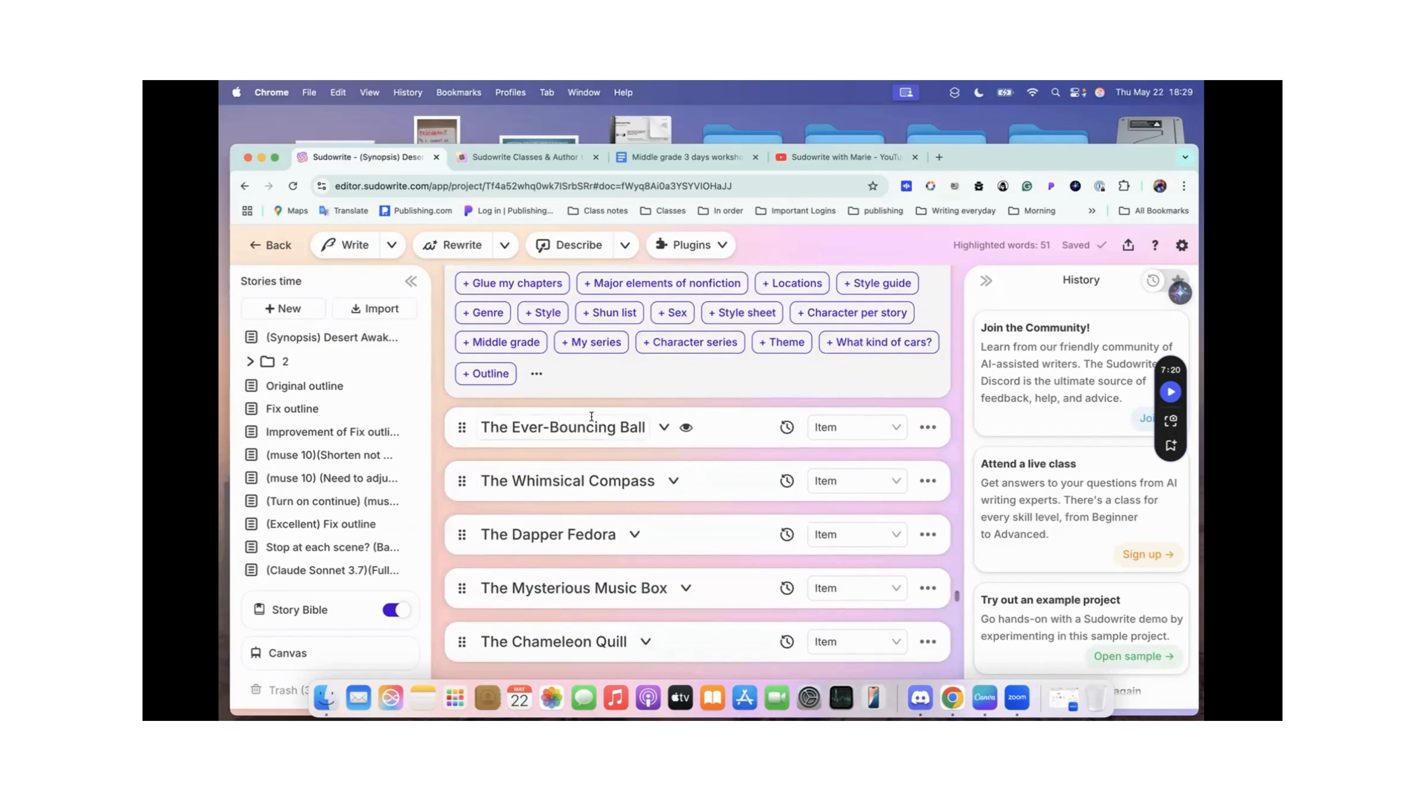
{"action": "left_click", "coordinate": [661, 426]}
{"action": "scroll", "coordinate": [721, 468], "scroll_direction": "down", "scroll_amount": 3}
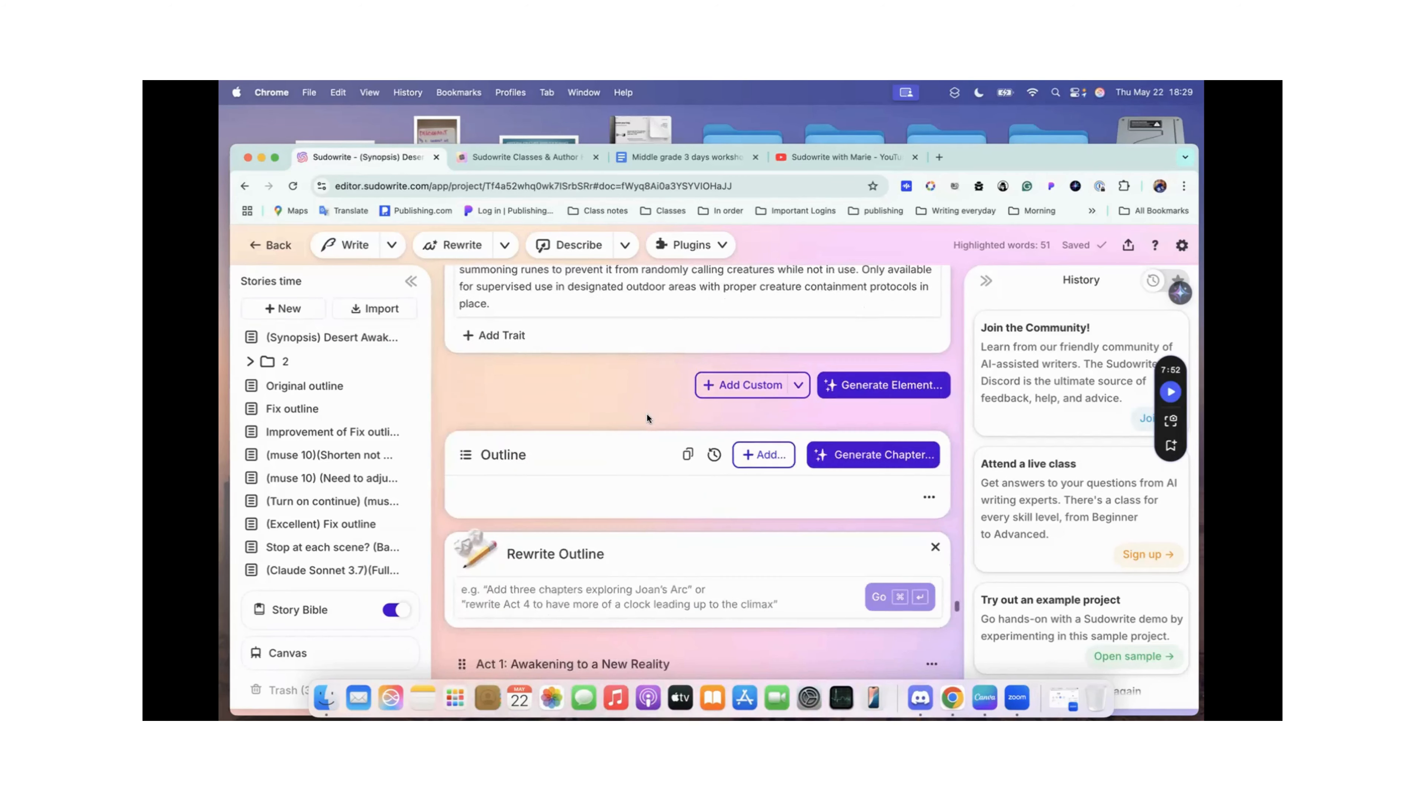
{"action": "scroll", "coordinate": [647, 414], "scroll_direction": "up", "scroll_amount": 1}
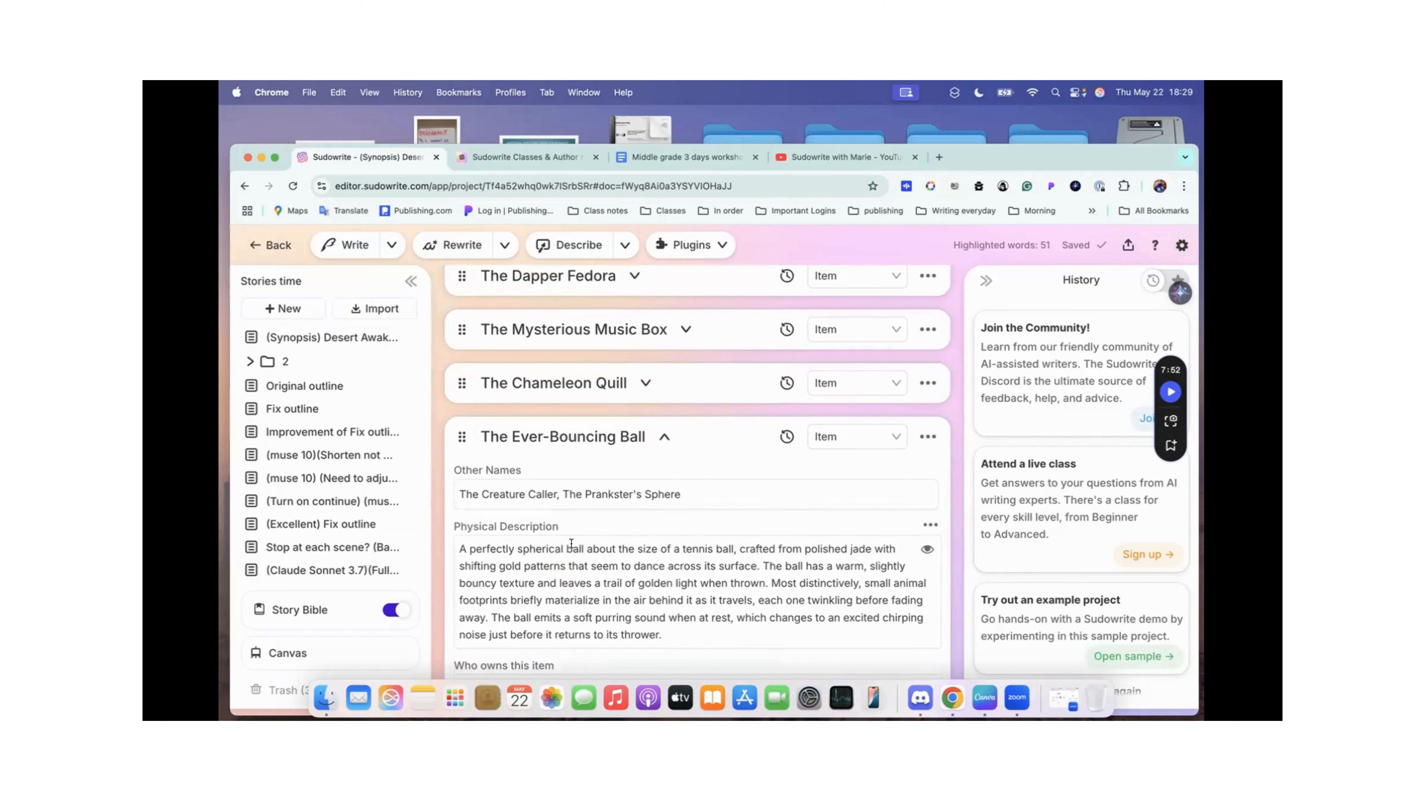
{"action": "scroll", "coordinate": [533, 629], "scroll_direction": "up", "scroll_amount": 5}
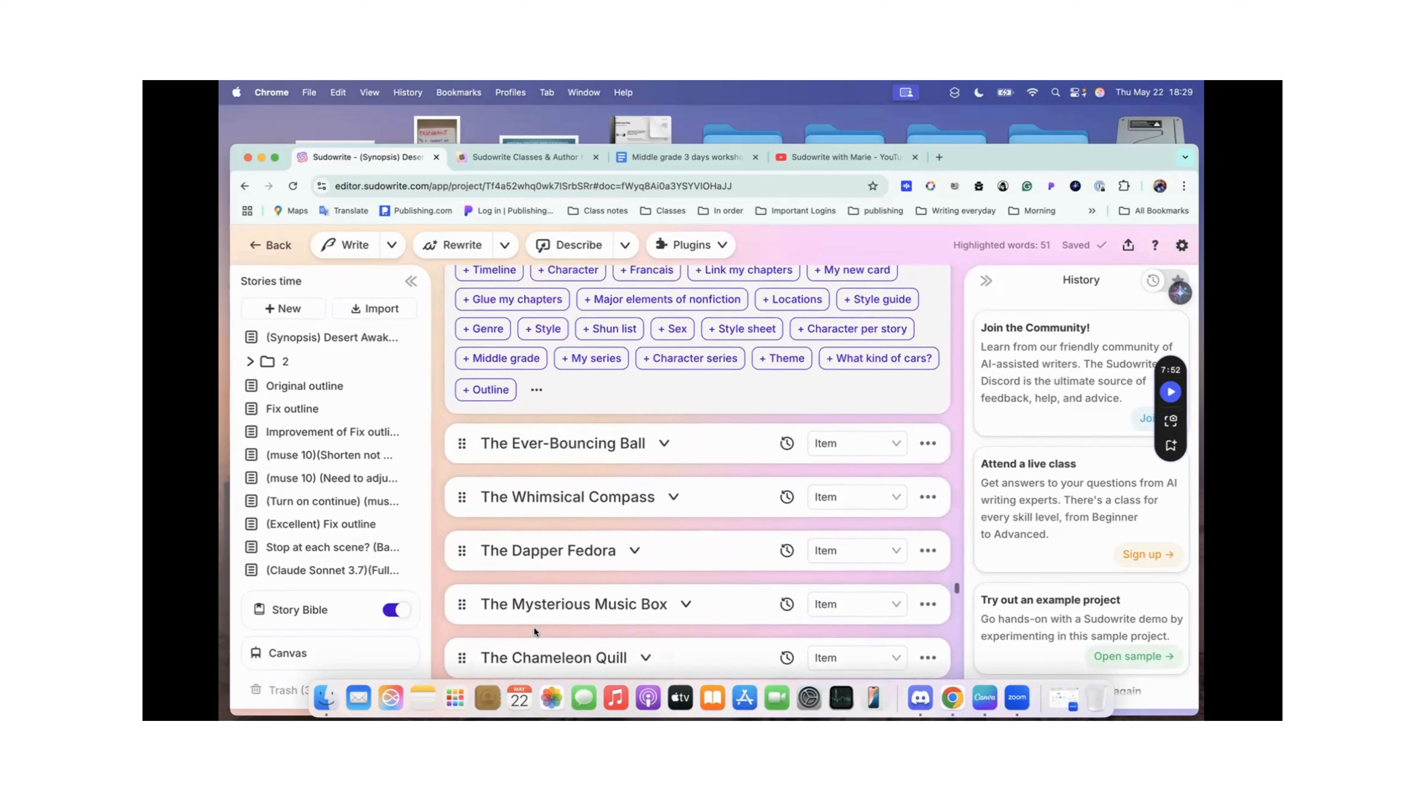
Step: Delete the duplicate Ever-Bouncing Ball card below The Chameleon Quill
{"action": "scroll", "coordinate": [534, 628], "scroll_direction": "down", "scroll_amount": 5}
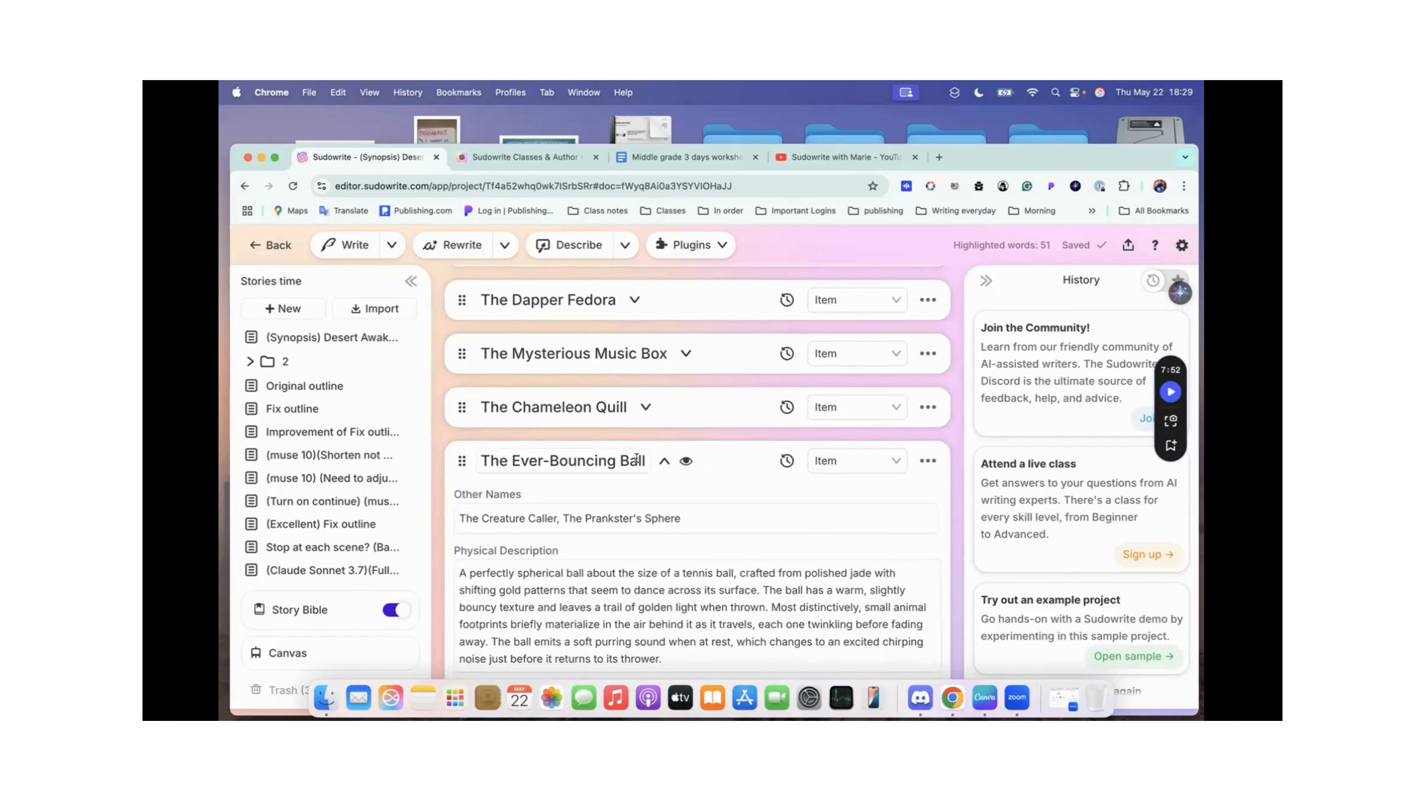
{"action": "left_click", "coordinate": [927, 463]}
{"action": "left_click", "coordinate": [915, 484]}
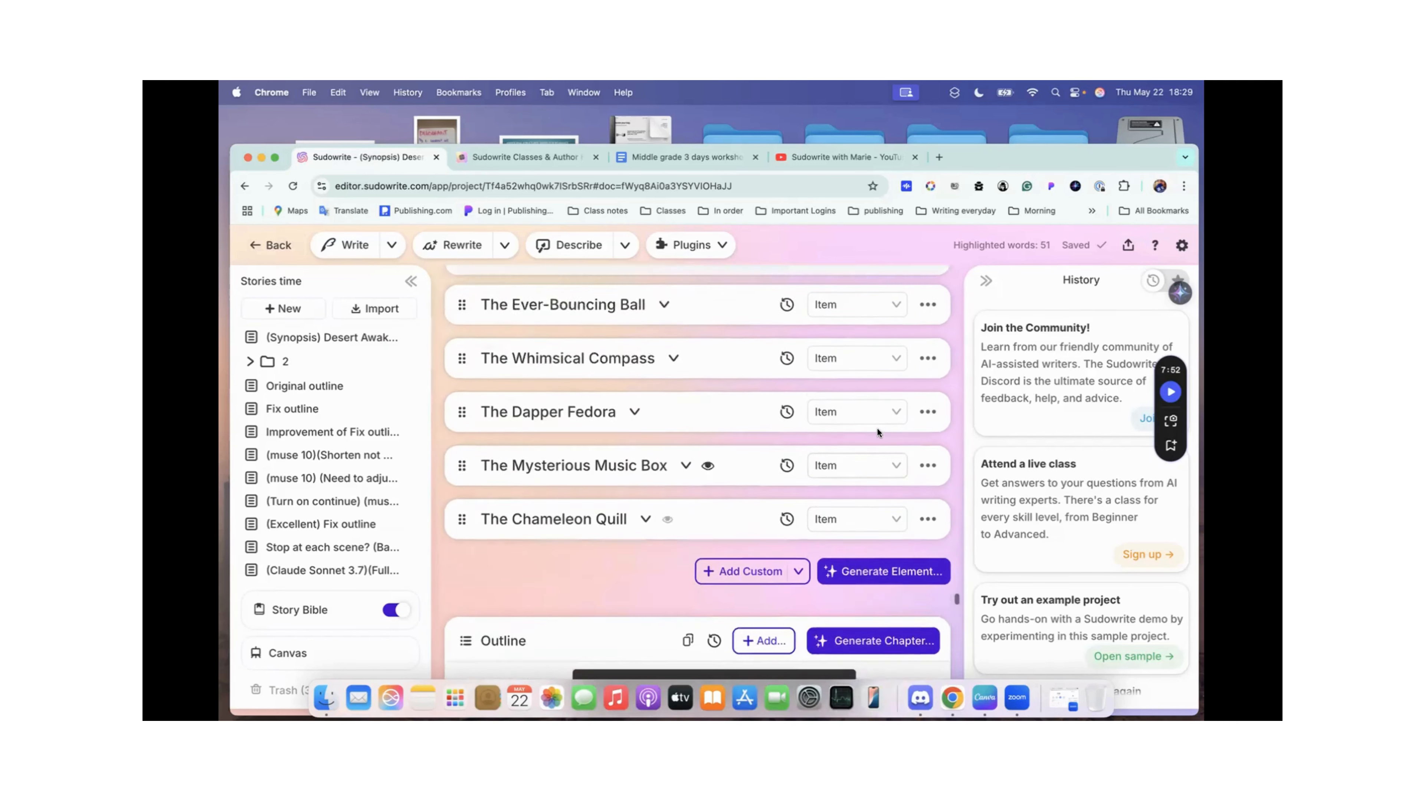
Step: Expand the original Ever-Bouncing Ball card and read its other names, physical description and ownership
{"action": "scroll", "coordinate": [877, 428], "scroll_direction": "up", "scroll_amount": 5}
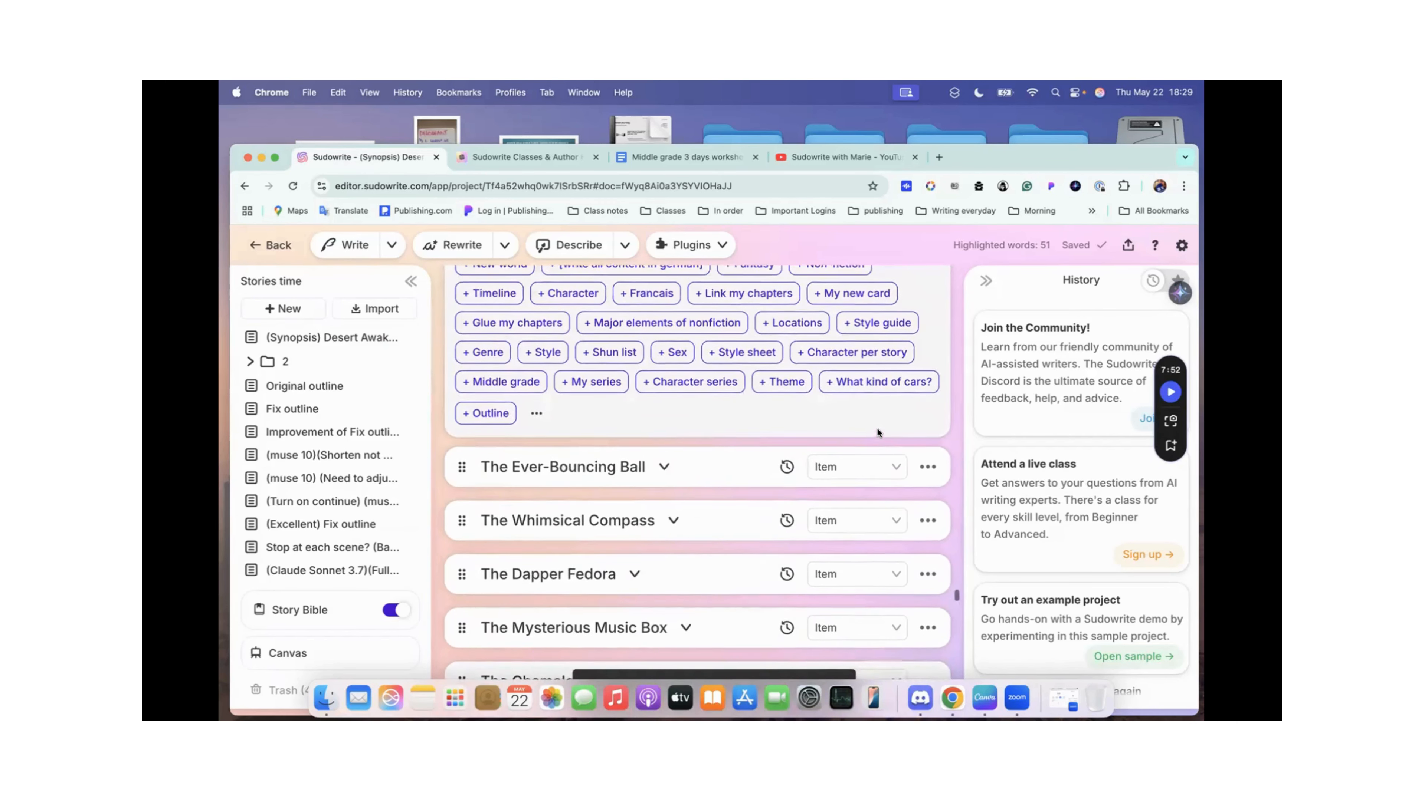
{"action": "left_click", "coordinate": [663, 468]}
{"action": "scroll", "coordinate": [636, 378], "scroll_direction": "down", "scroll_amount": 5}
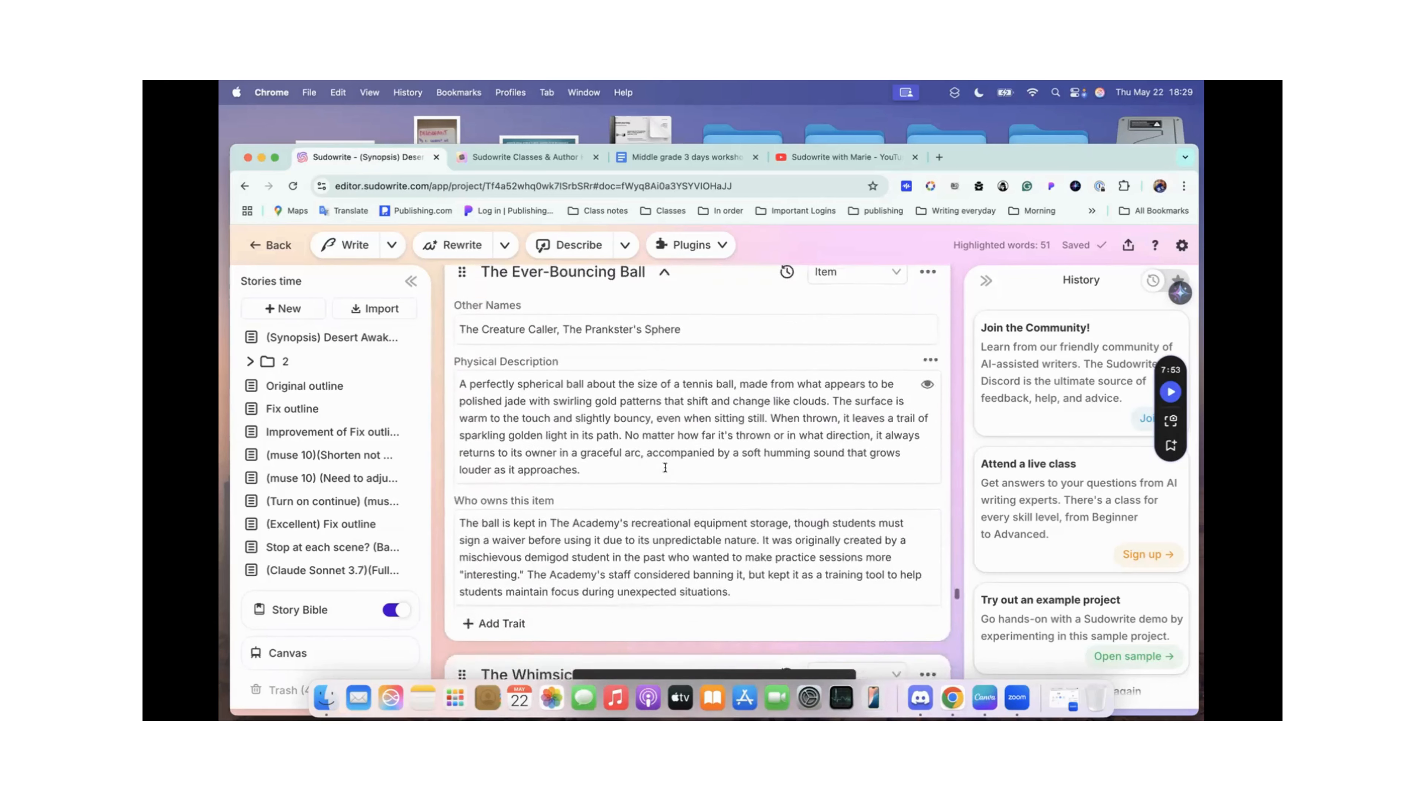
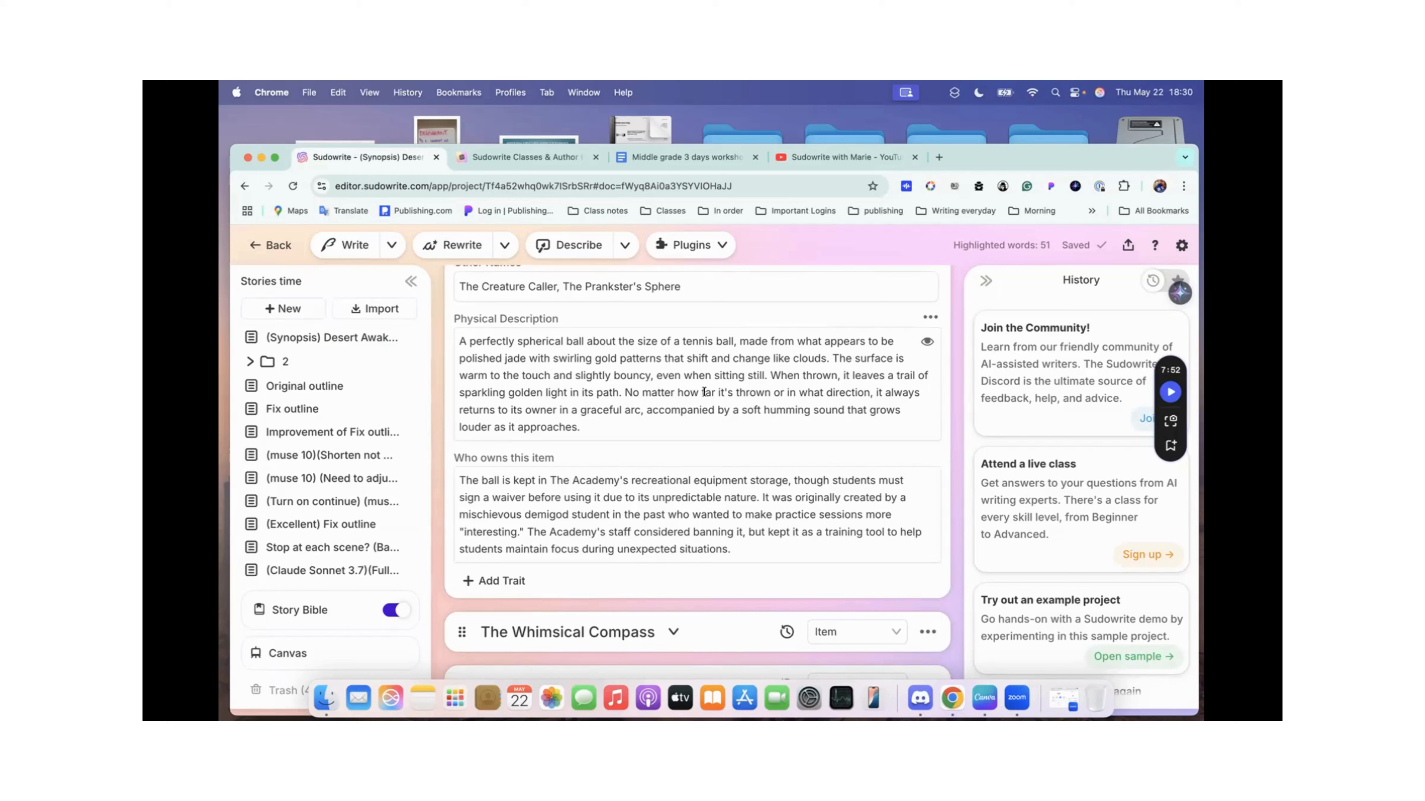
Step: Finish reading the Ever-Bouncing Ball card's description and ownership, and collapse the card
{"action": "scroll", "coordinate": [704, 392], "scroll_direction": "down", "scroll_amount": 3}
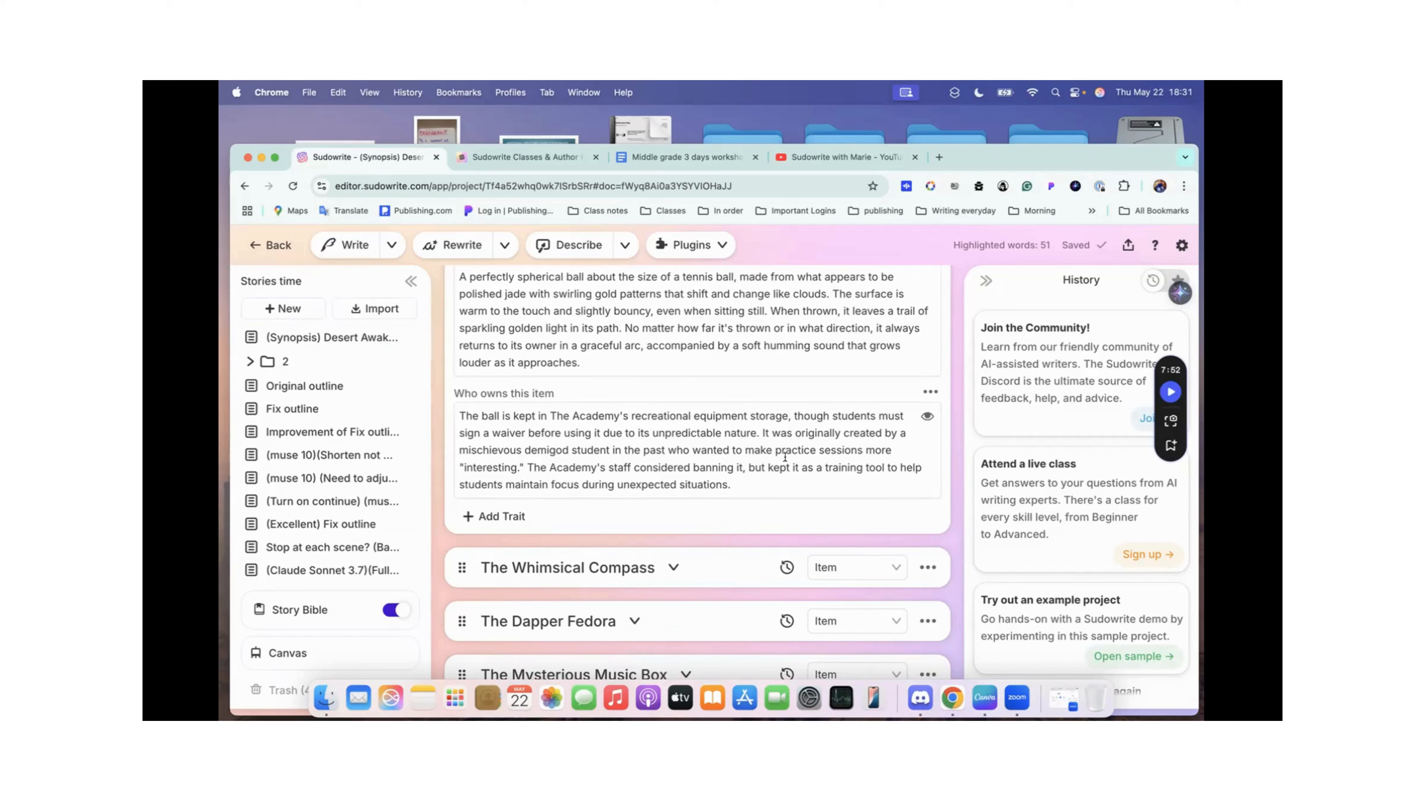
{"action": "scroll", "coordinate": [784, 457], "scroll_direction": "up", "scroll_amount": 5}
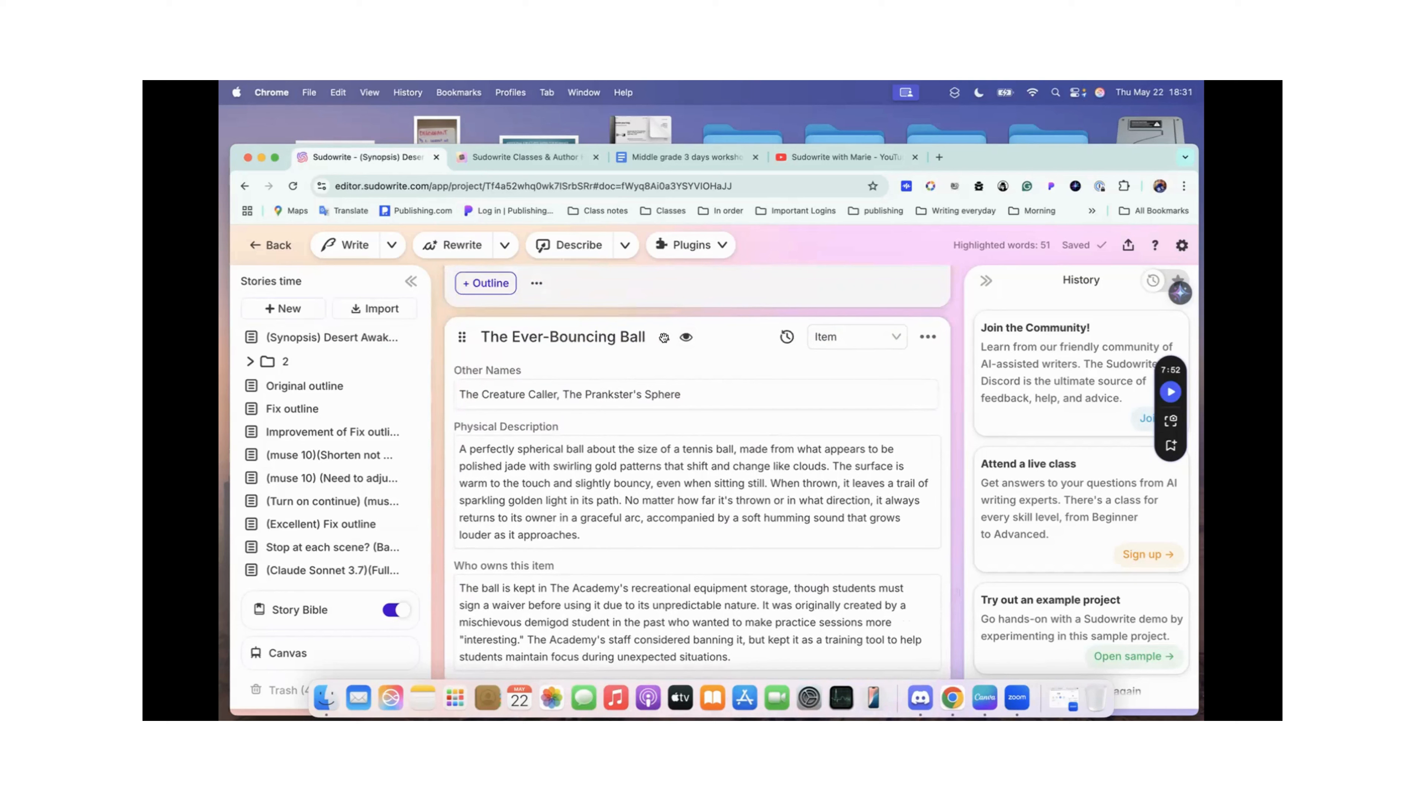
{"action": "left_click", "coordinate": [663, 337]}
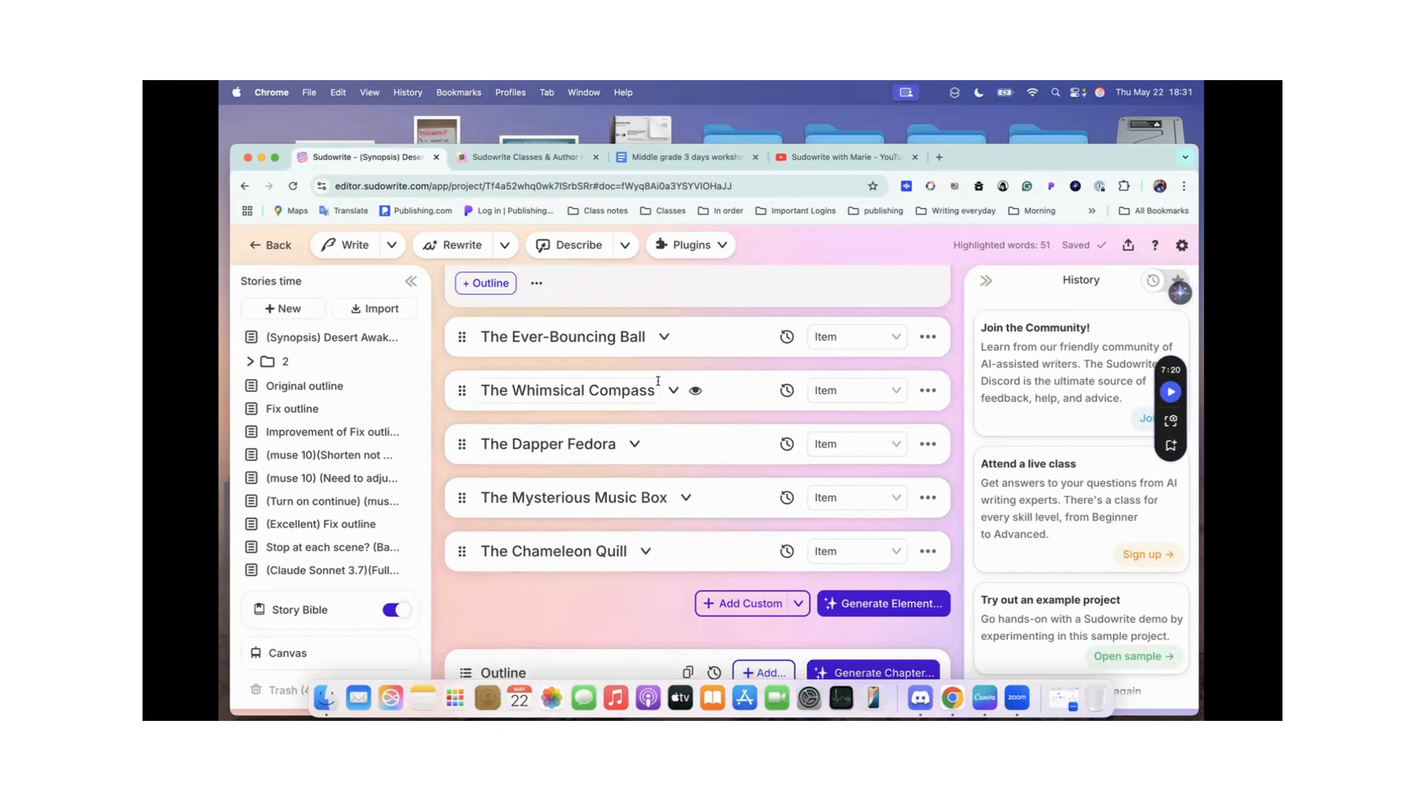
Step: Expand The Whimsical Compass card and look over its other names, physical description and ownership
{"action": "left_click", "coordinate": [673, 390]}
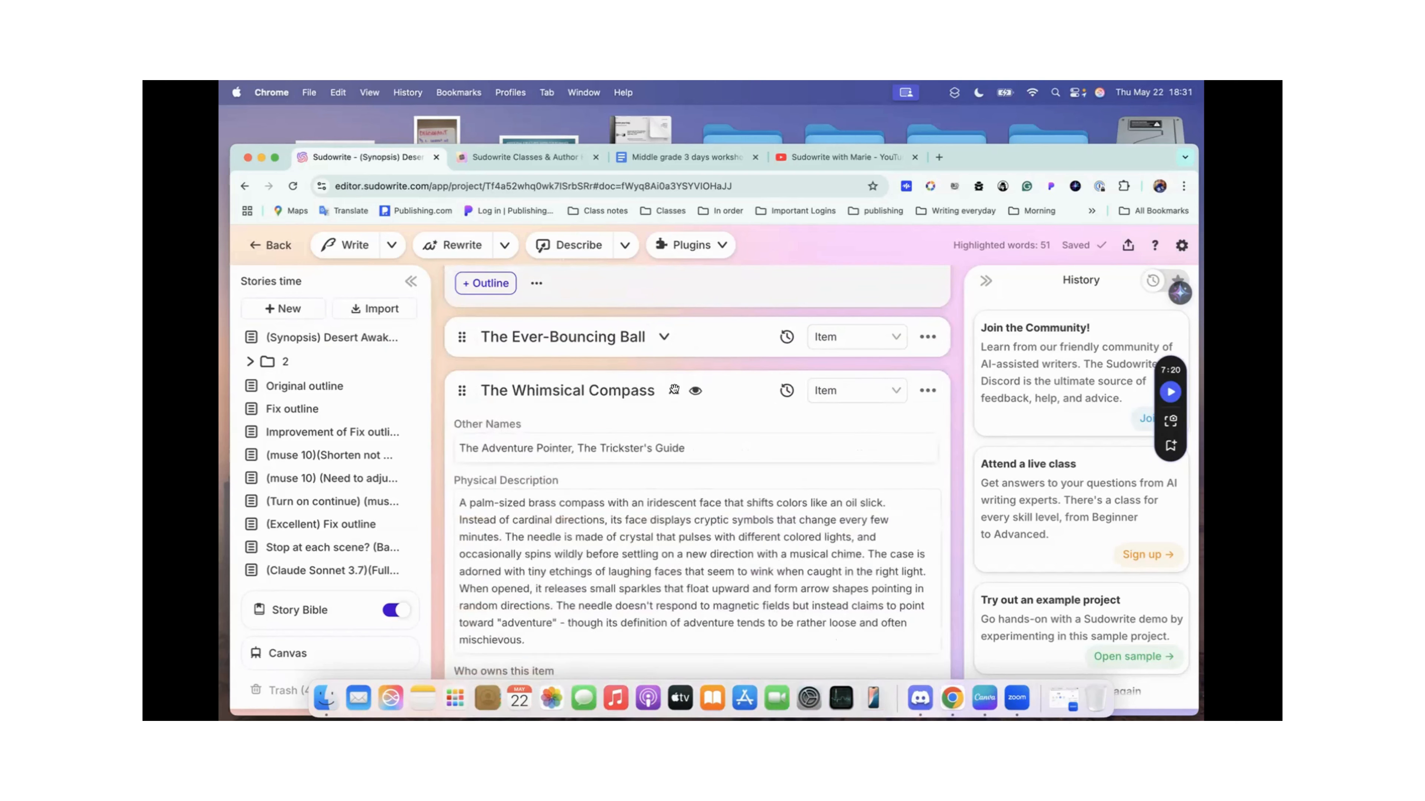
{"action": "scroll", "coordinate": [690, 390], "scroll_direction": "down", "scroll_amount": 5}
{"action": "scroll", "coordinate": [718, 392], "scroll_direction": "up", "scroll_amount": 5}
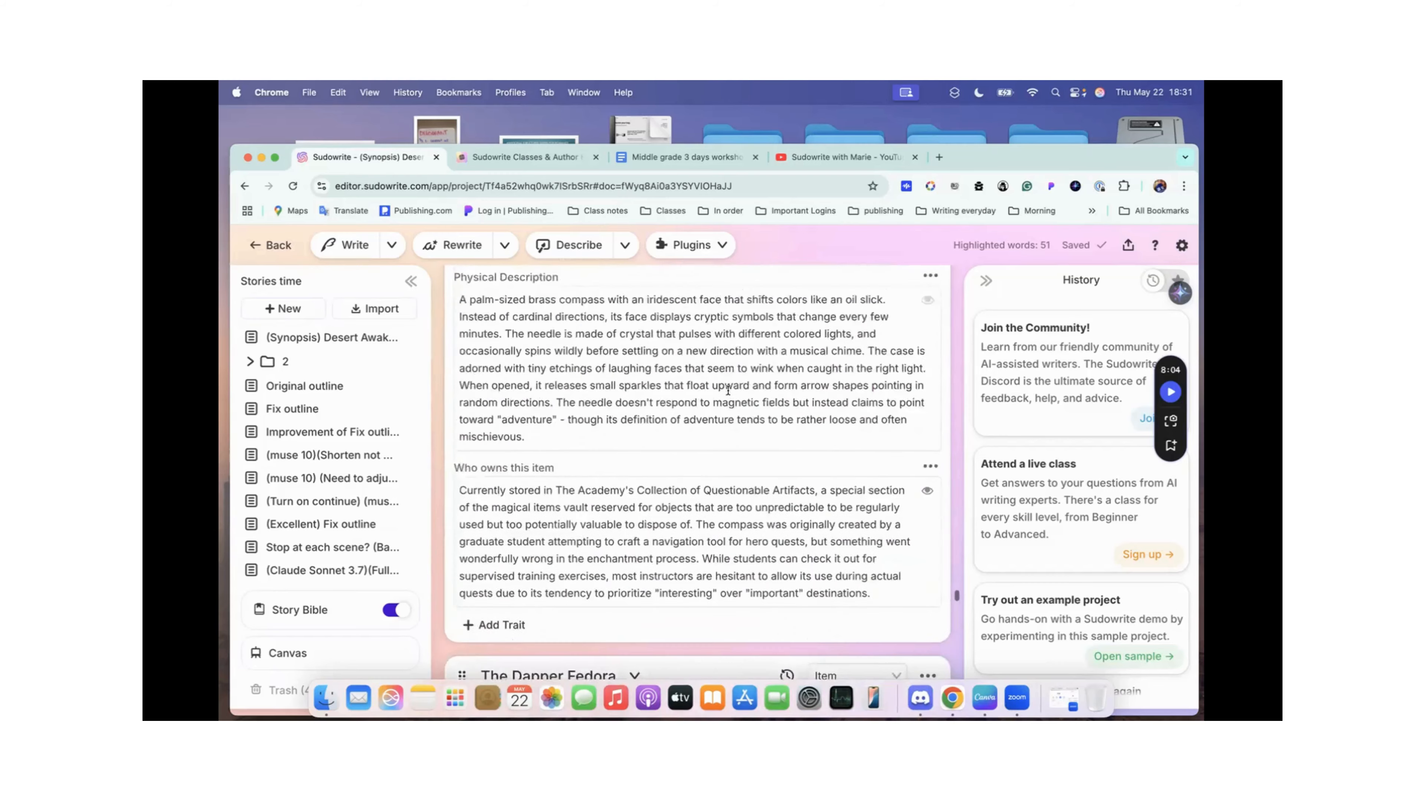
Step: Show the Worldbuilding Generate Element form for the Item type and close it without generating anything
{"action": "scroll", "coordinate": [726, 389], "scroll_direction": "up", "scroll_amount": 8}
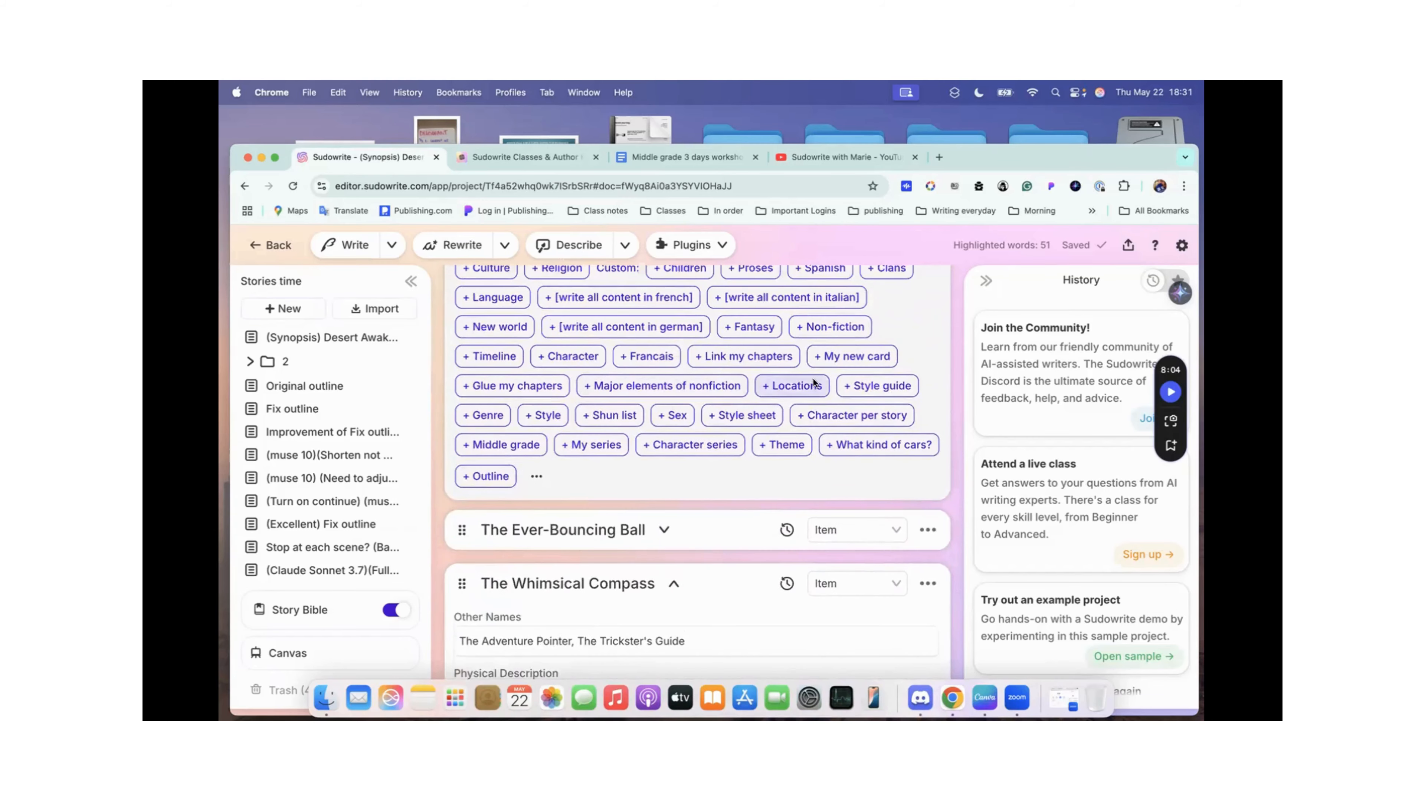
{"action": "left_click", "coordinate": [864, 409]}
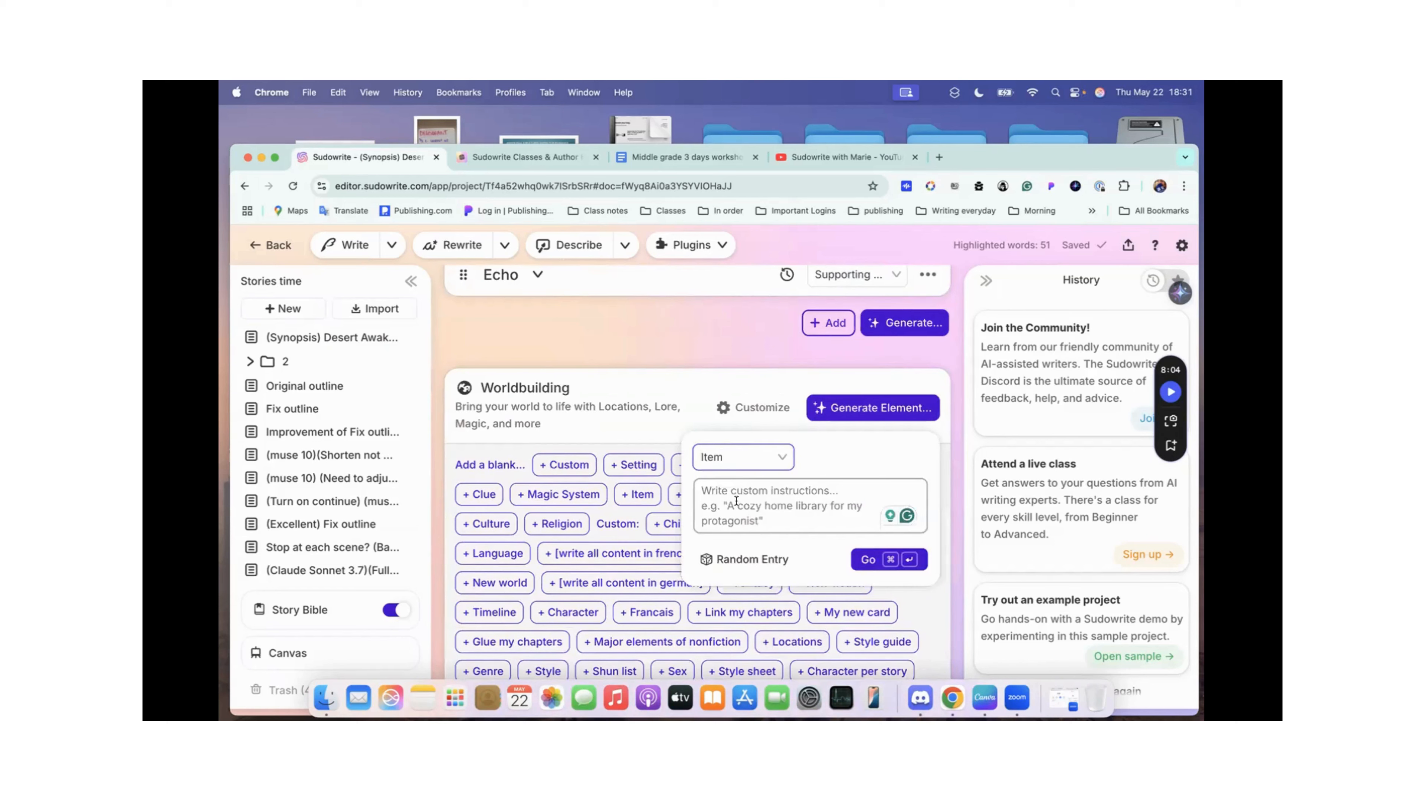
{"action": "left_click", "coordinate": [759, 385]}
{"action": "scroll", "coordinate": [759, 383], "scroll_direction": "down", "scroll_amount": 10}
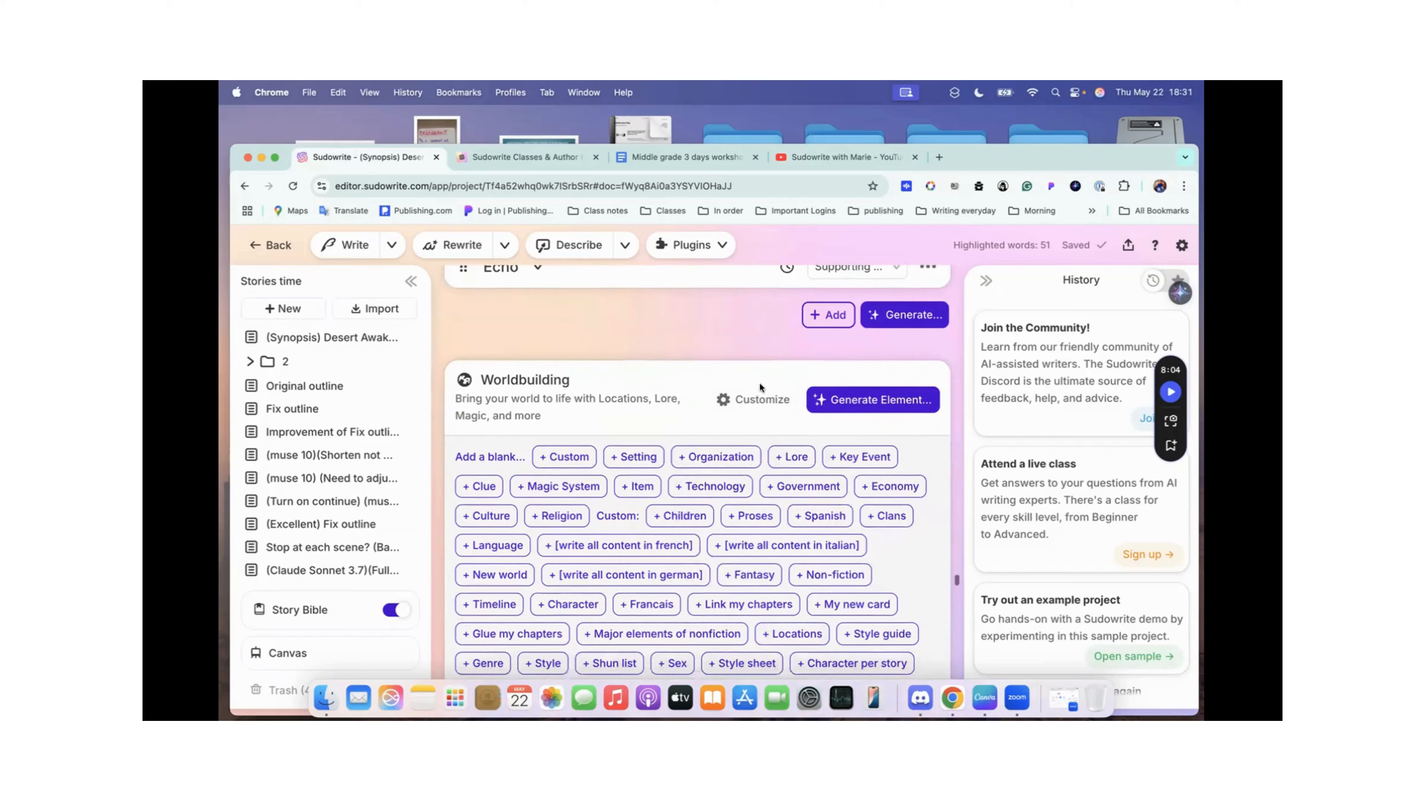
Step: Read The Whimsical Compass's physical description and ownership again, and collapse the card
{"action": "scroll", "coordinate": [758, 385], "scroll_direction": "up", "scroll_amount": 2}
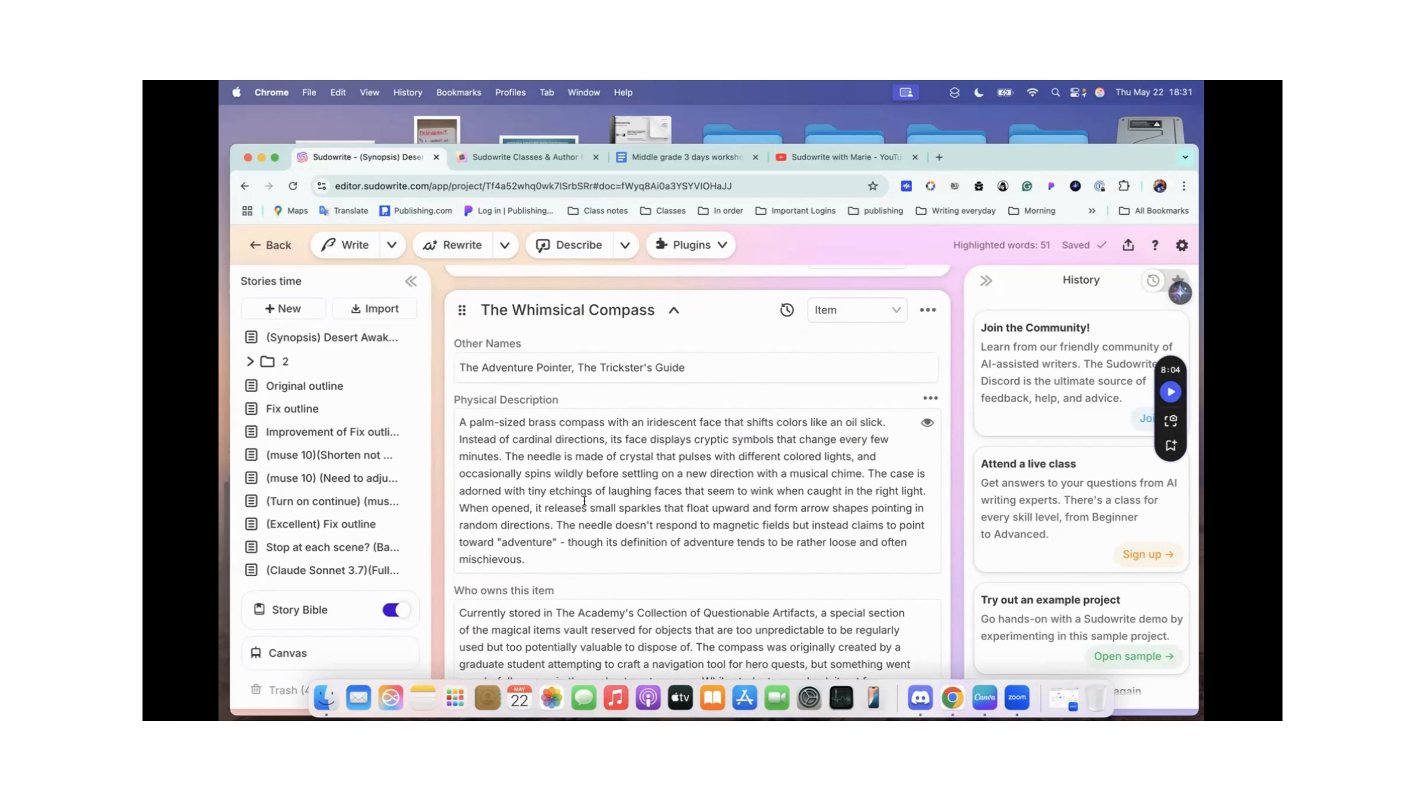
{"action": "mouse_move", "coordinate": [483, 412]}
{"action": "scroll", "coordinate": [521, 442], "scroll_direction": "down", "scroll_amount": 2}
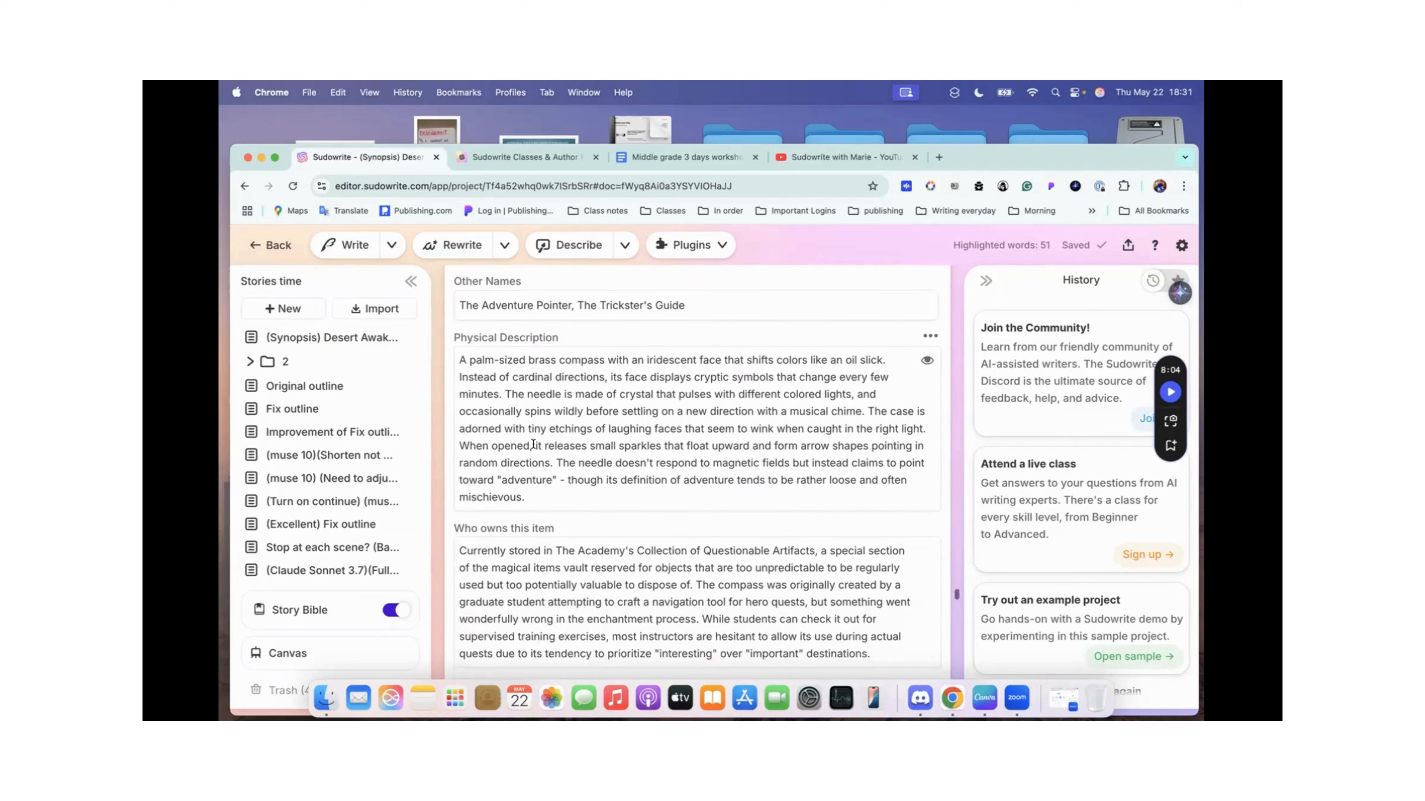
{"action": "scroll", "coordinate": [533, 444], "scroll_direction": "down", "scroll_amount": 1}
{"action": "scroll", "coordinate": [533, 444], "scroll_direction": "up", "scroll_amount": 6}
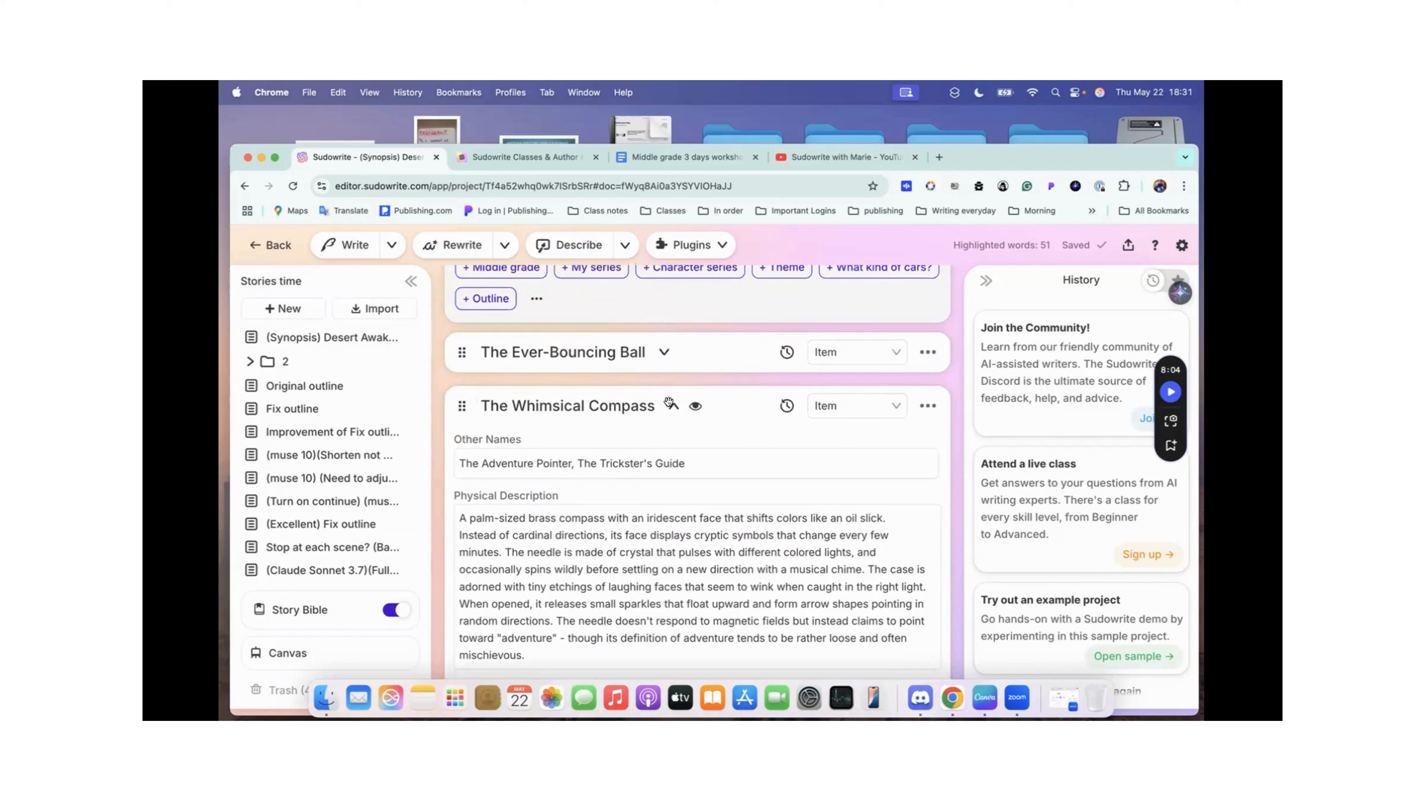
{"action": "left_click", "coordinate": [672, 405]}
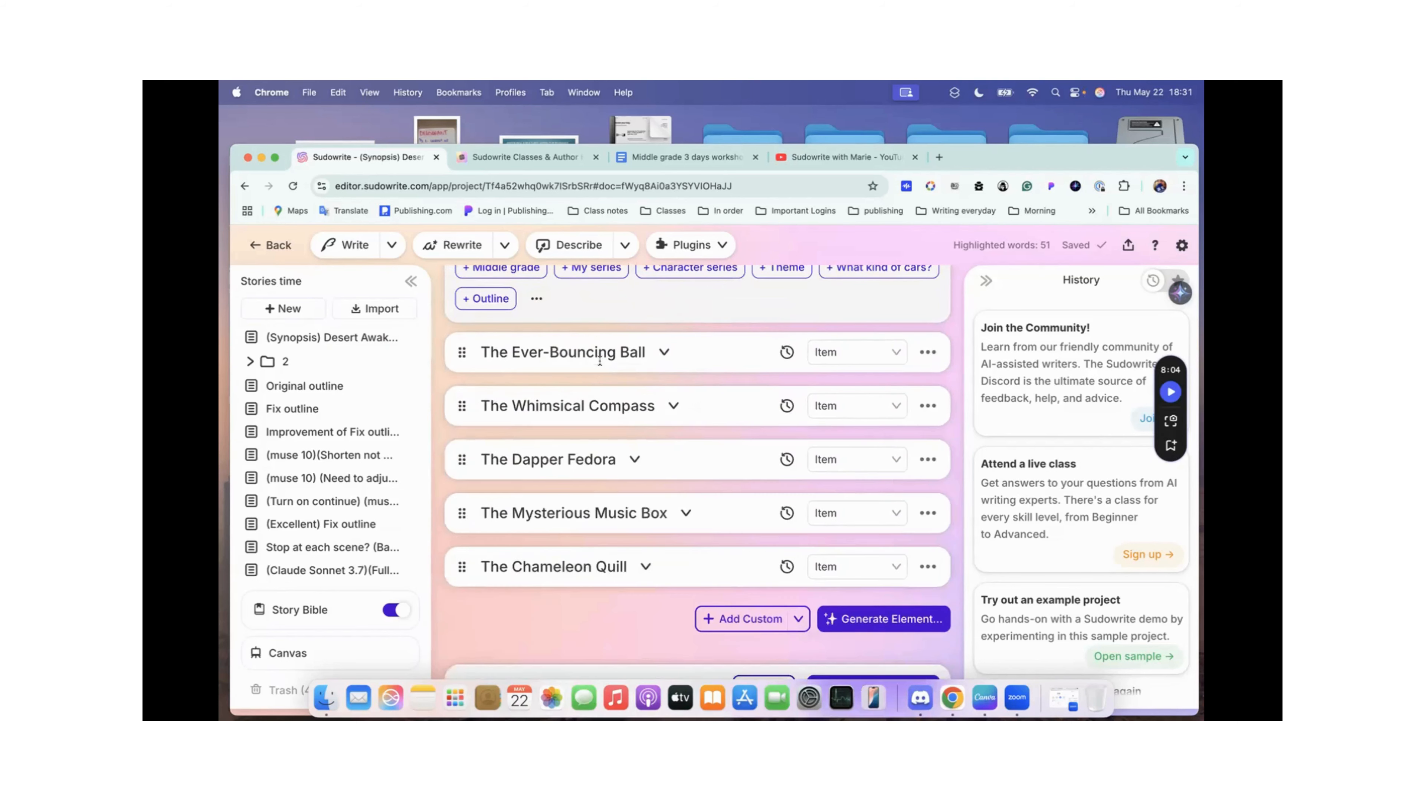
Step: Review the blank Worldbuilding element types and the list of collapsed item cards beneath them
{"action": "scroll", "coordinate": [640, 477], "scroll_direction": "up", "scroll_amount": 8}
{"action": "scroll", "coordinate": [641, 481], "scroll_direction": "up", "scroll_amount": 2}
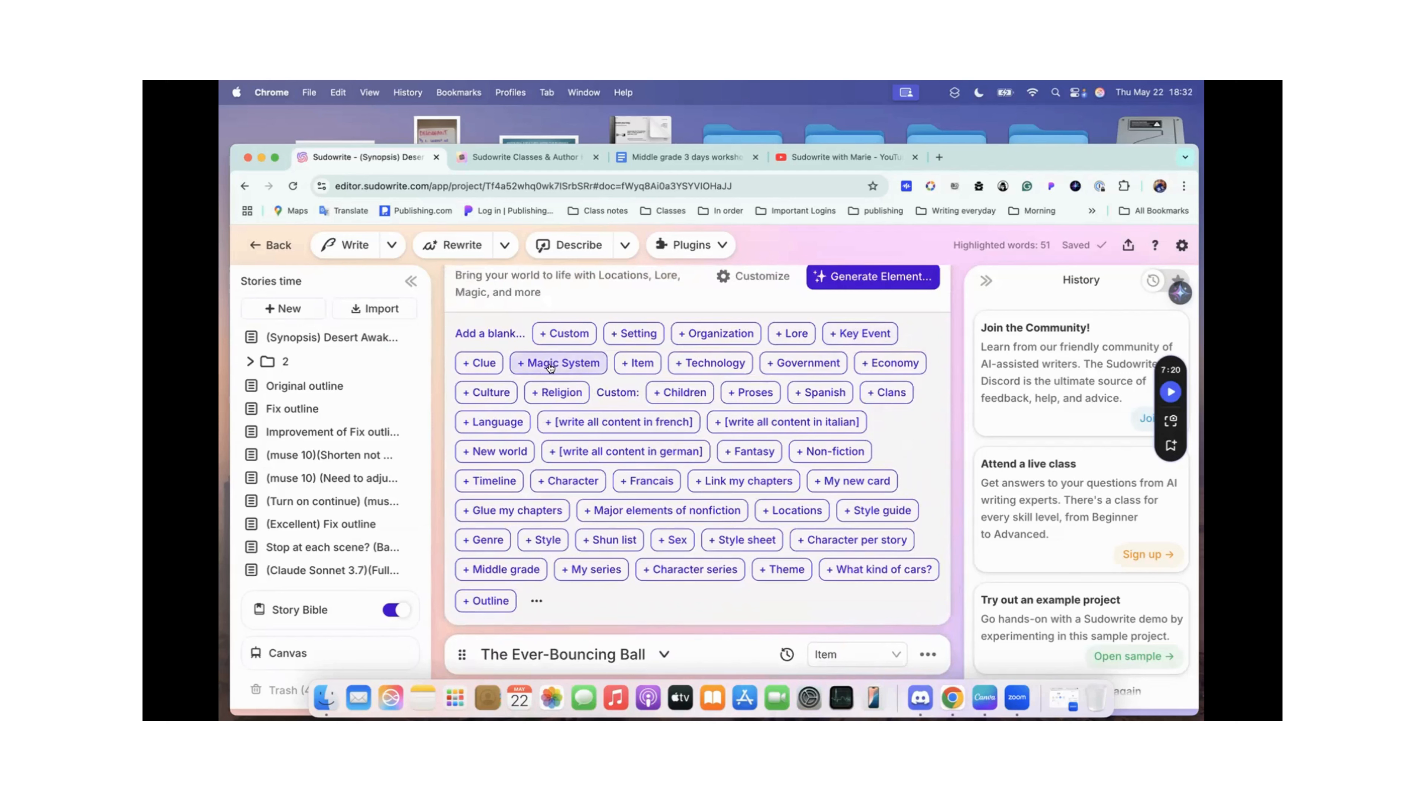
{"action": "scroll", "coordinate": [648, 425], "scroll_direction": "down", "scroll_amount": 4}
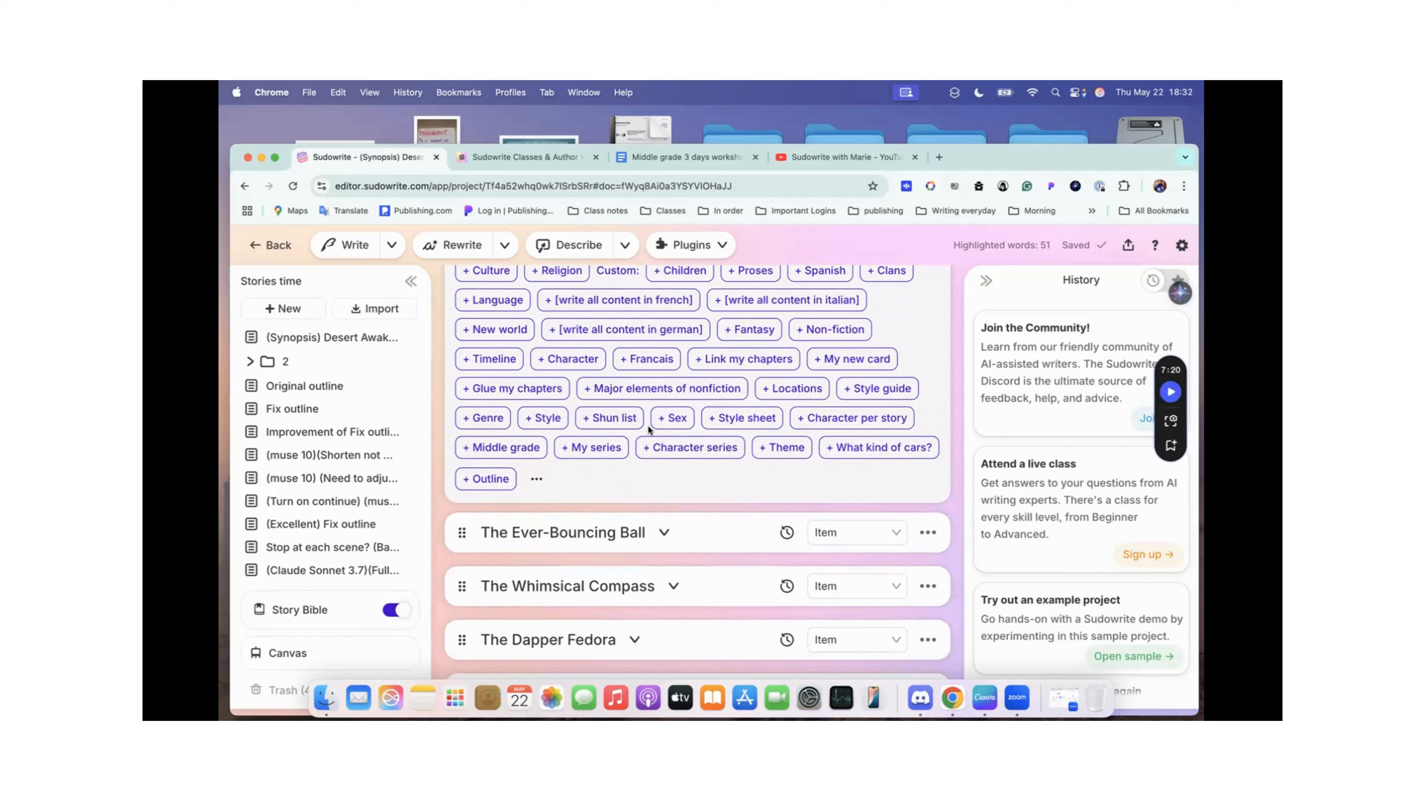
{"action": "scroll", "coordinate": [647, 426], "scroll_direction": "down", "scroll_amount": 5}
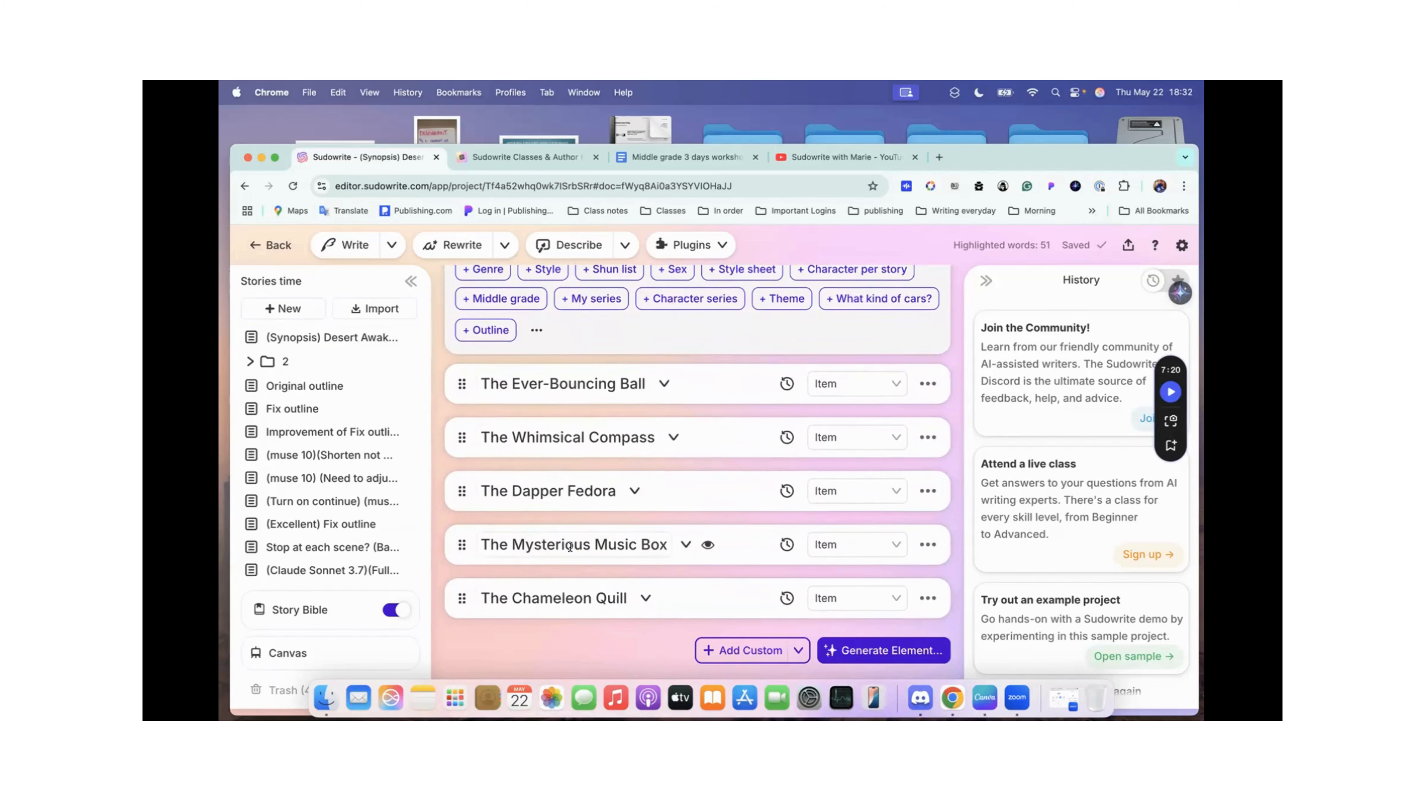
Step: Go back through the Synopsis document's character cards to the "Next question" heading following The Chameleon Quill
{"action": "scroll", "coordinate": [570, 545], "scroll_direction": "up", "scroll_amount": 20}
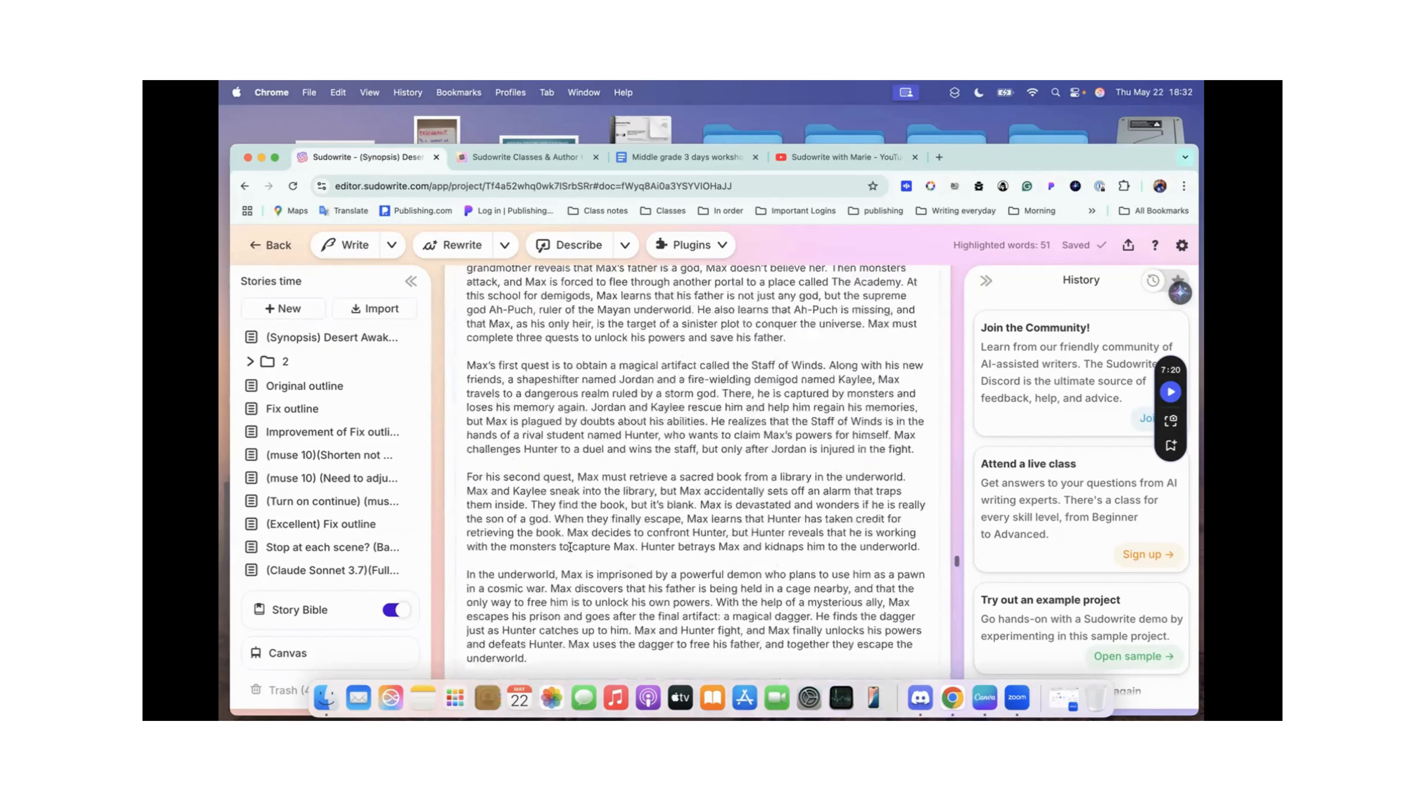
{"action": "scroll", "coordinate": [570, 547], "scroll_direction": "up", "scroll_amount": 20}
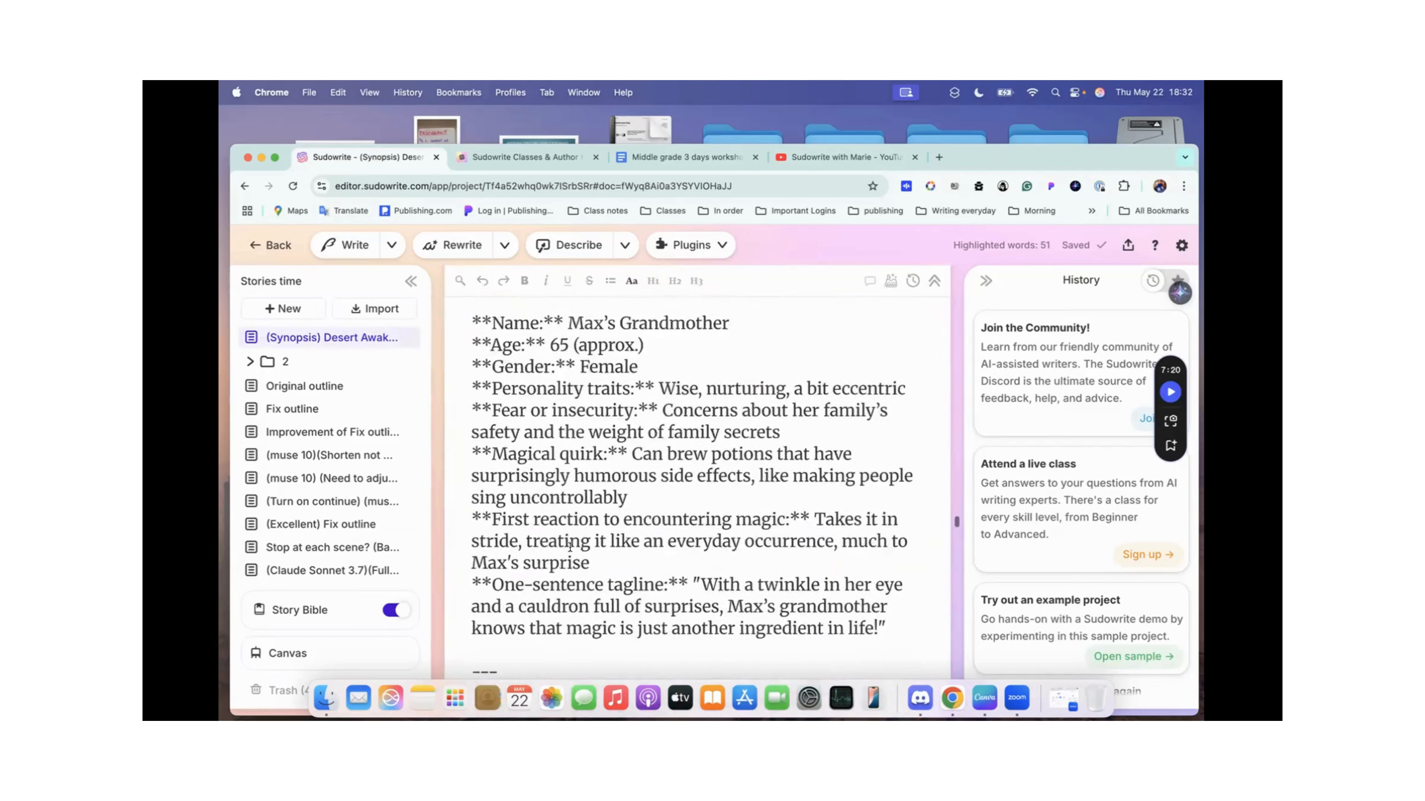
{"action": "scroll", "coordinate": [570, 548], "scroll_direction": "up", "scroll_amount": 20}
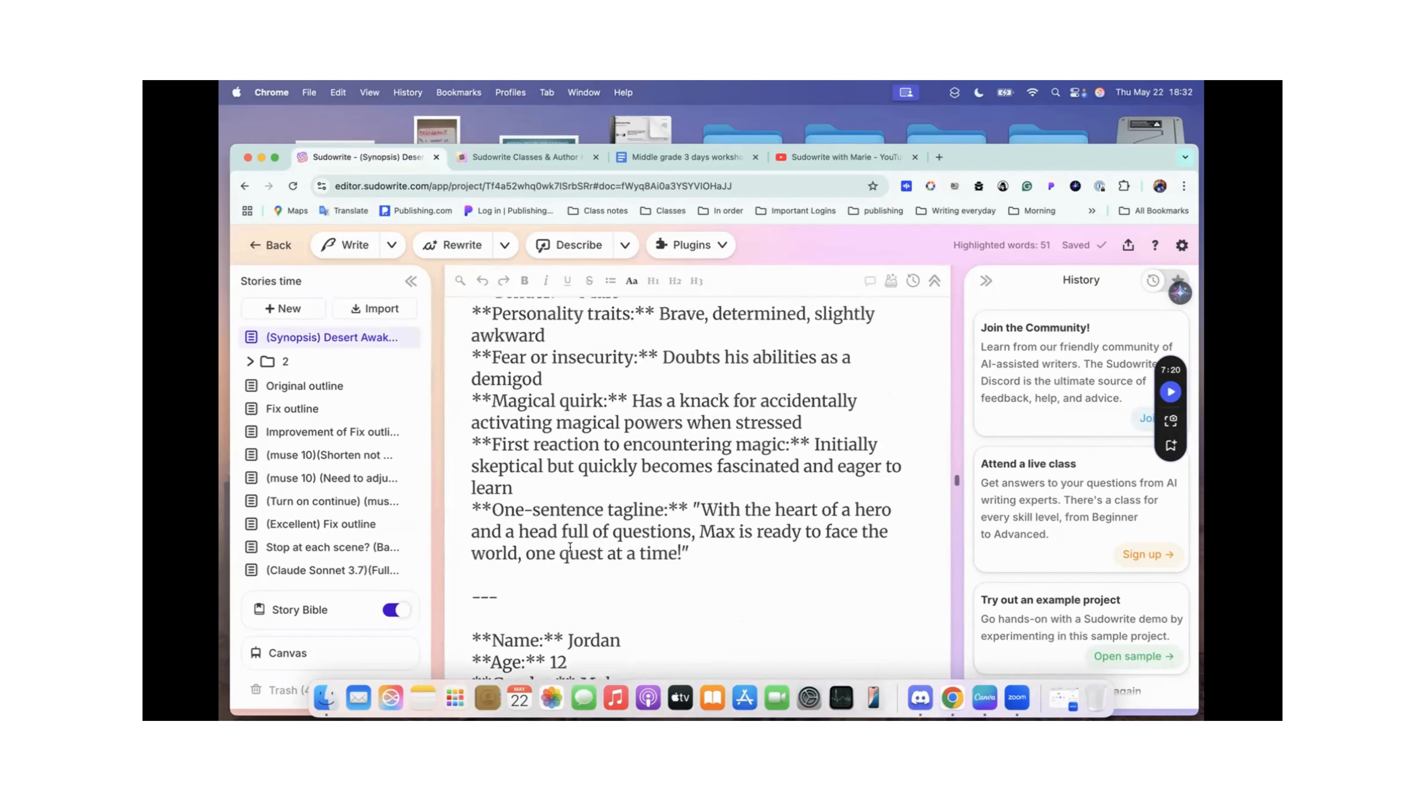
{"action": "scroll", "coordinate": [570, 547], "scroll_direction": "up", "scroll_amount": 20}
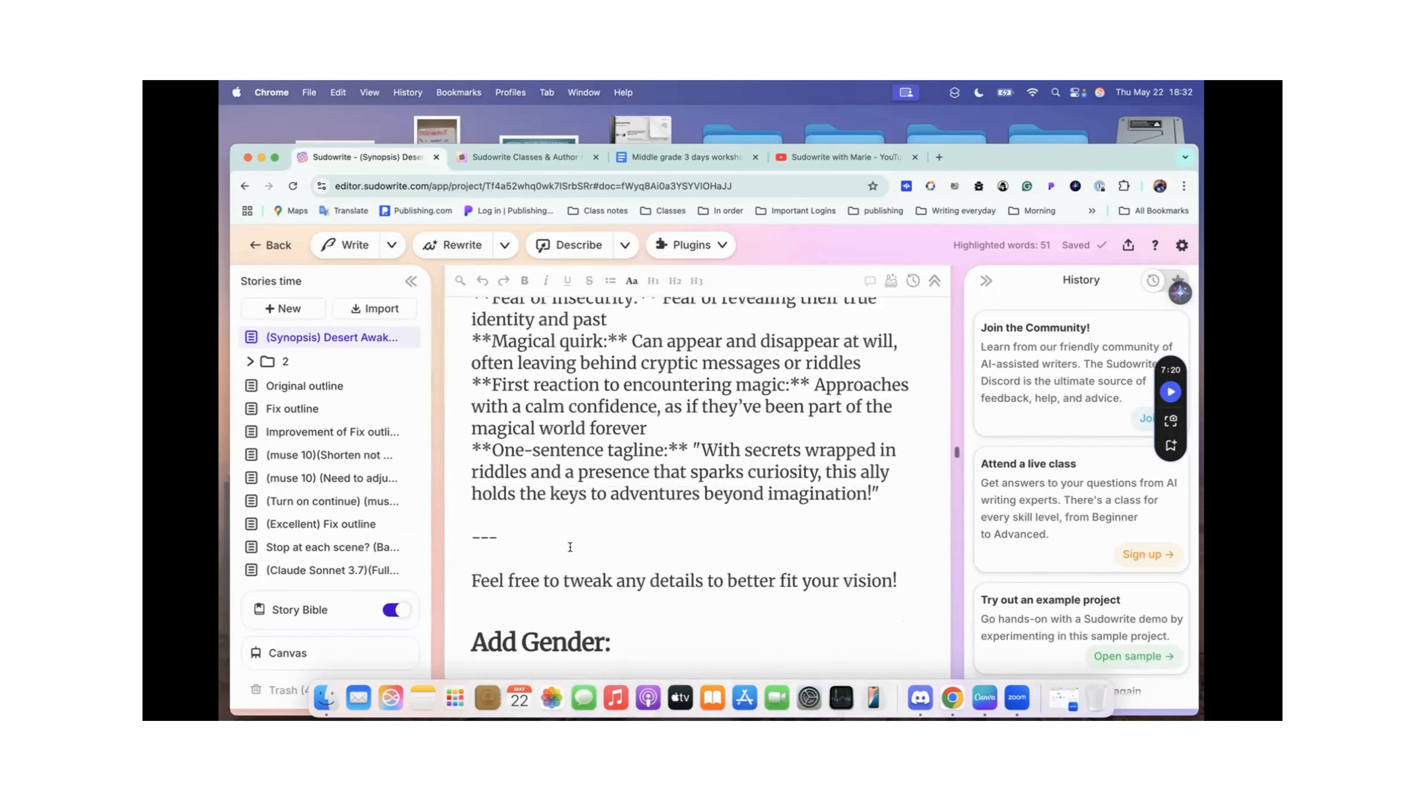
{"action": "scroll", "coordinate": [570, 547], "scroll_direction": "up", "scroll_amount": 20}
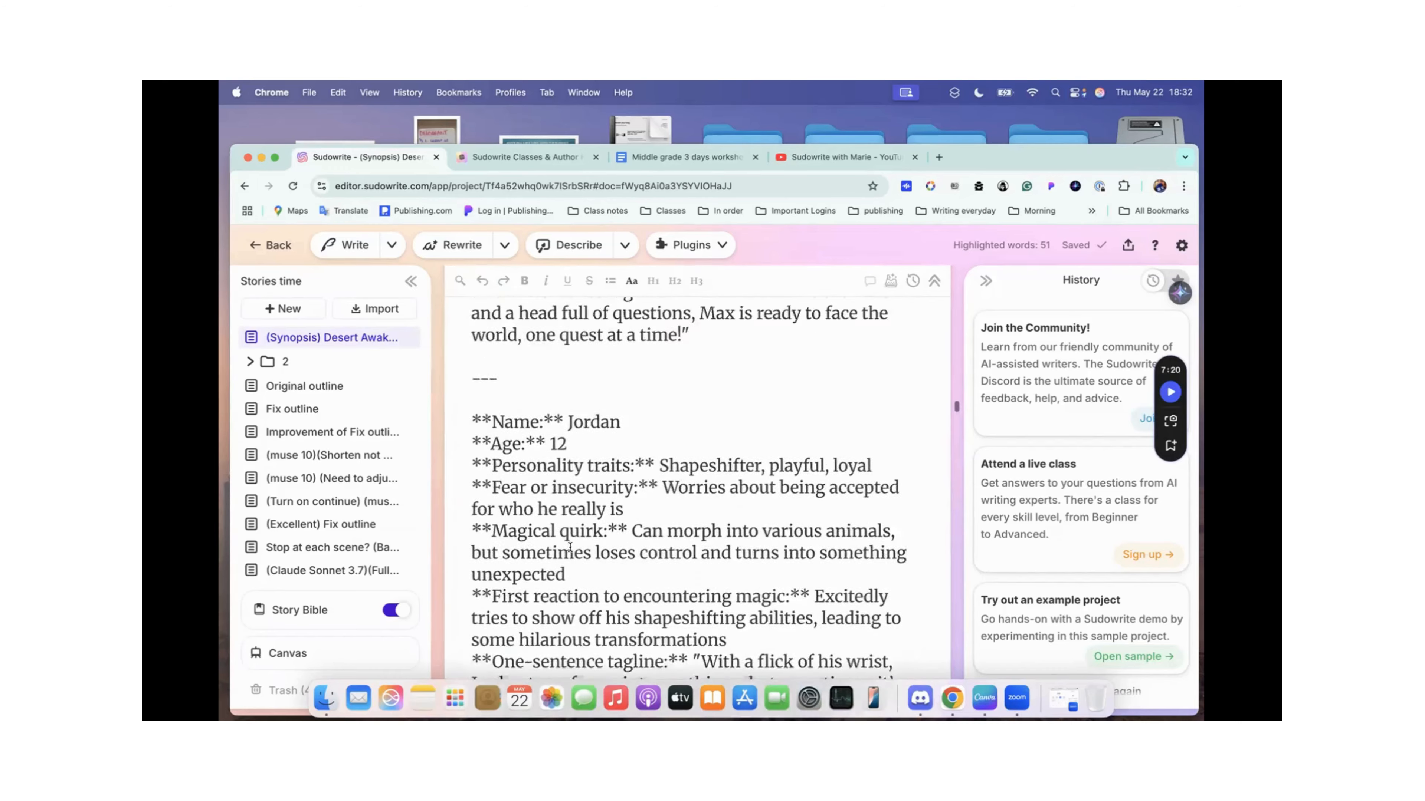
{"action": "scroll", "coordinate": [569, 548], "scroll_direction": "up", "scroll_amount": 20}
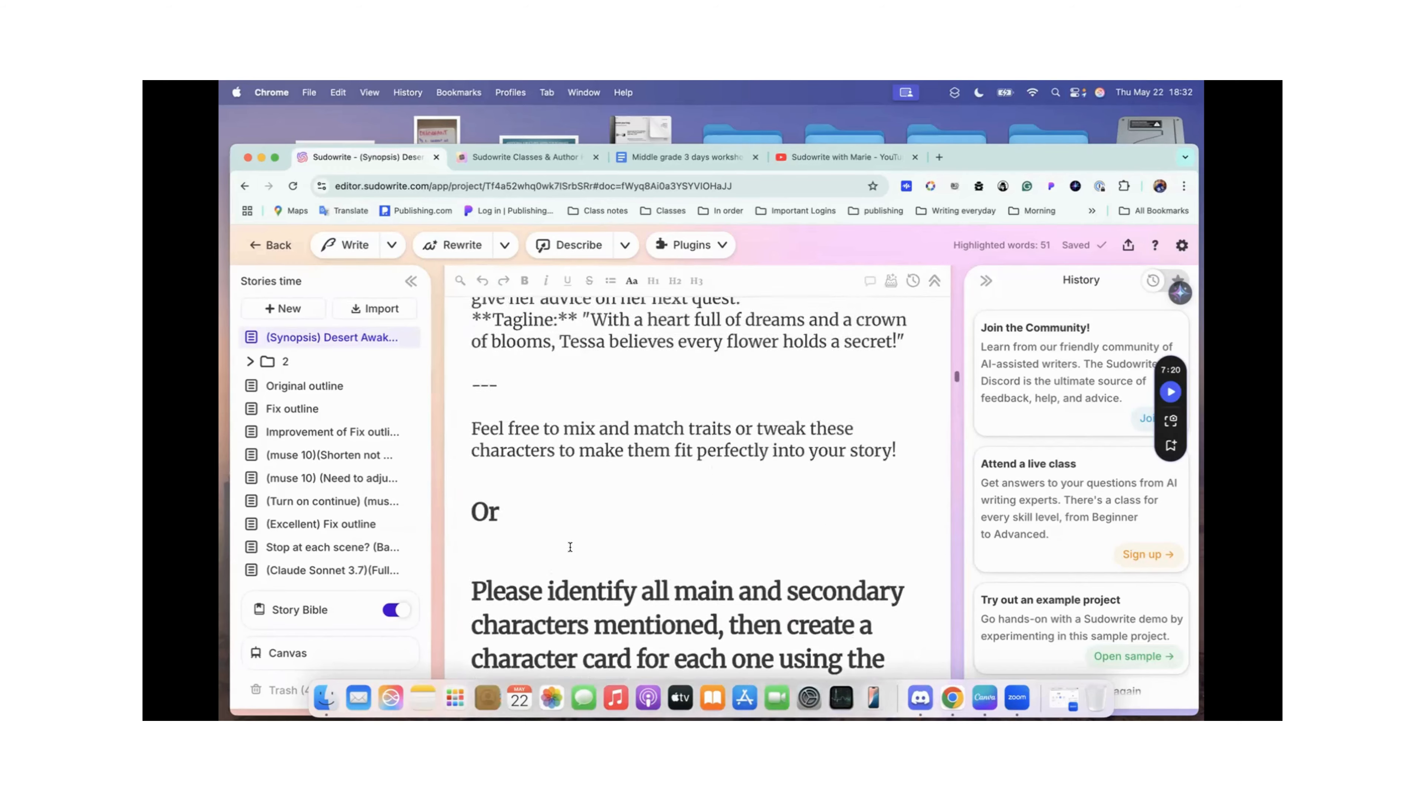
{"action": "scroll", "coordinate": [570, 547], "scroll_direction": "up", "scroll_amount": 20}
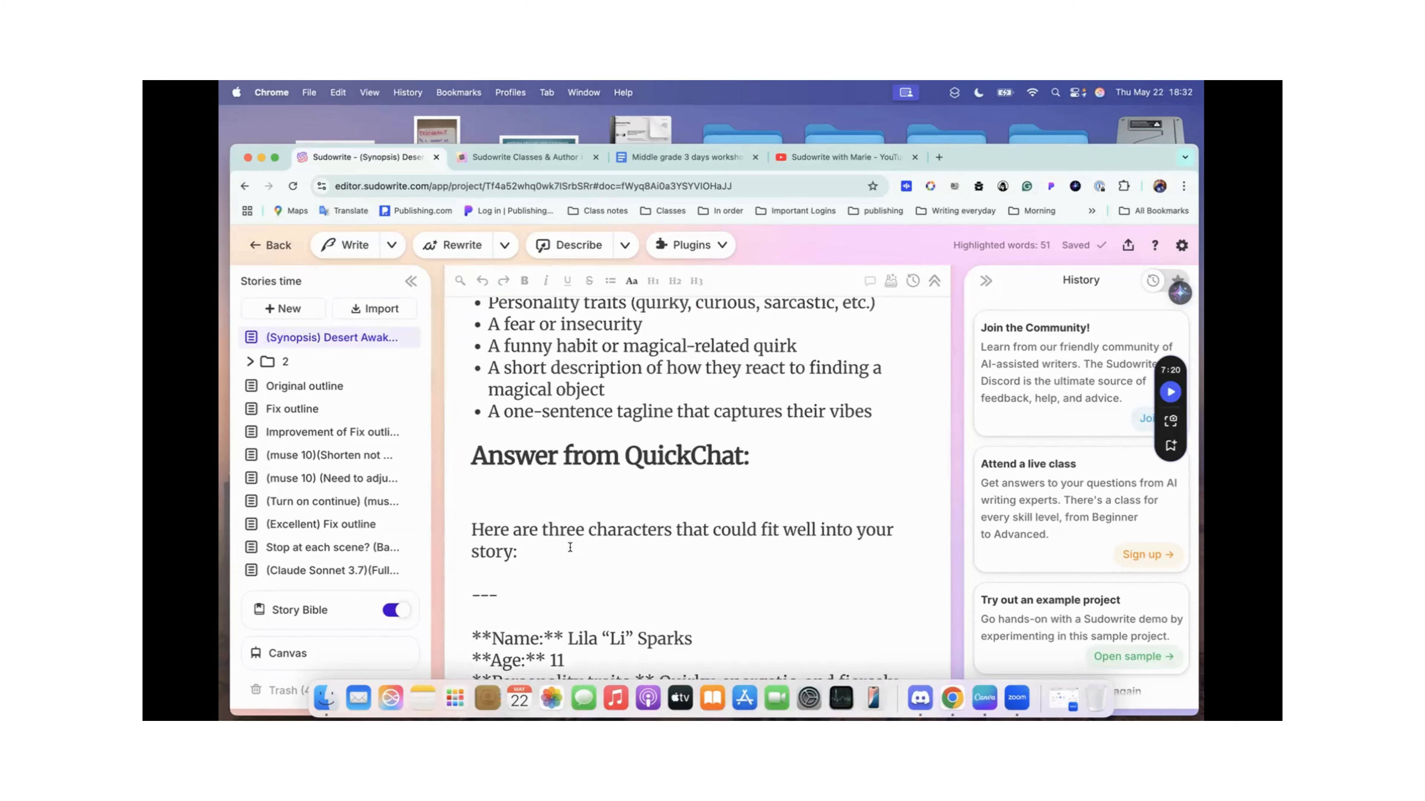
{"action": "scroll", "coordinate": [570, 547], "scroll_direction": "down", "scroll_amount": 3}
{"action": "scroll", "coordinate": [570, 548], "scroll_direction": "up", "scroll_amount": 15}
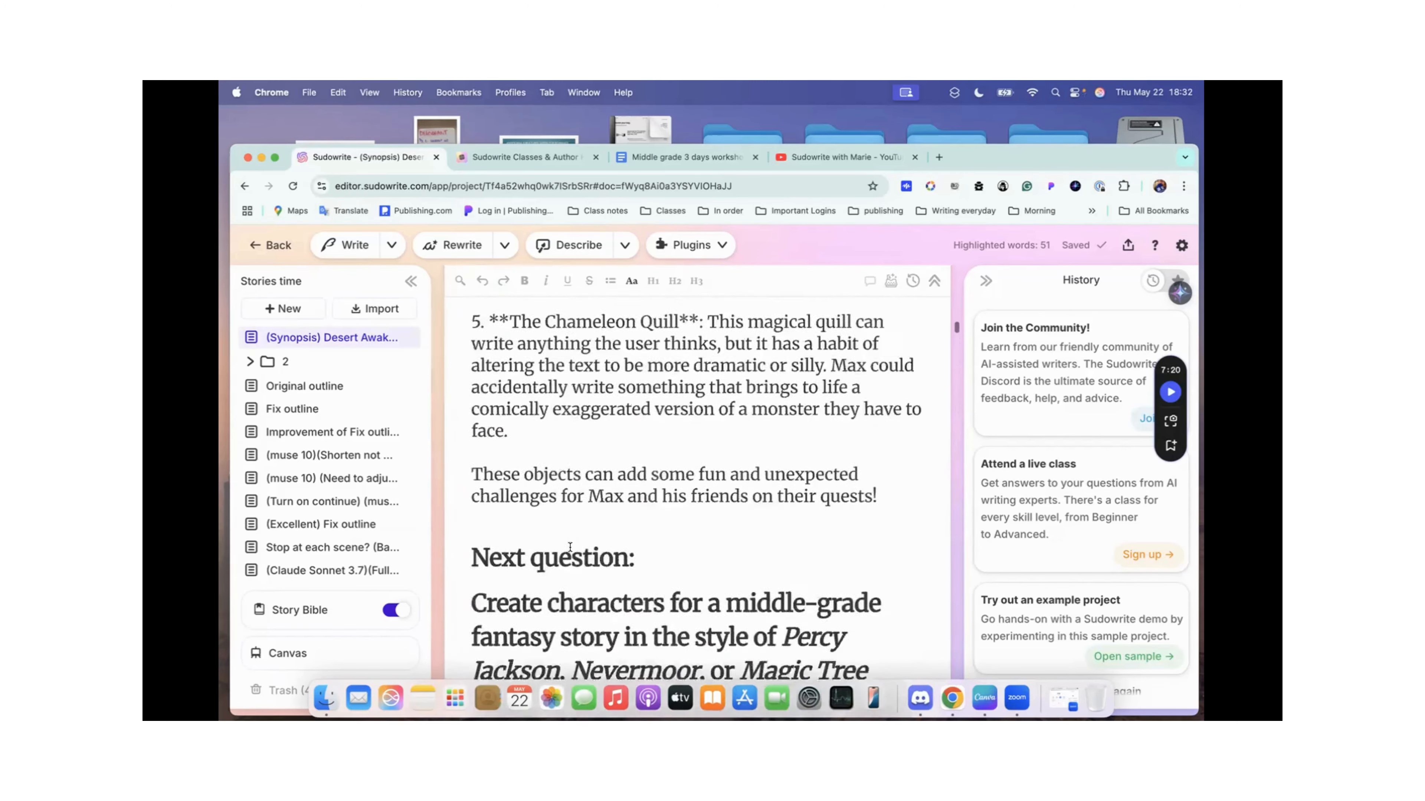
{"action": "scroll", "coordinate": [570, 547], "scroll_direction": "up", "scroll_amount": 3}
{"action": "scroll", "coordinate": [570, 547], "scroll_direction": "down", "scroll_amount": 5}
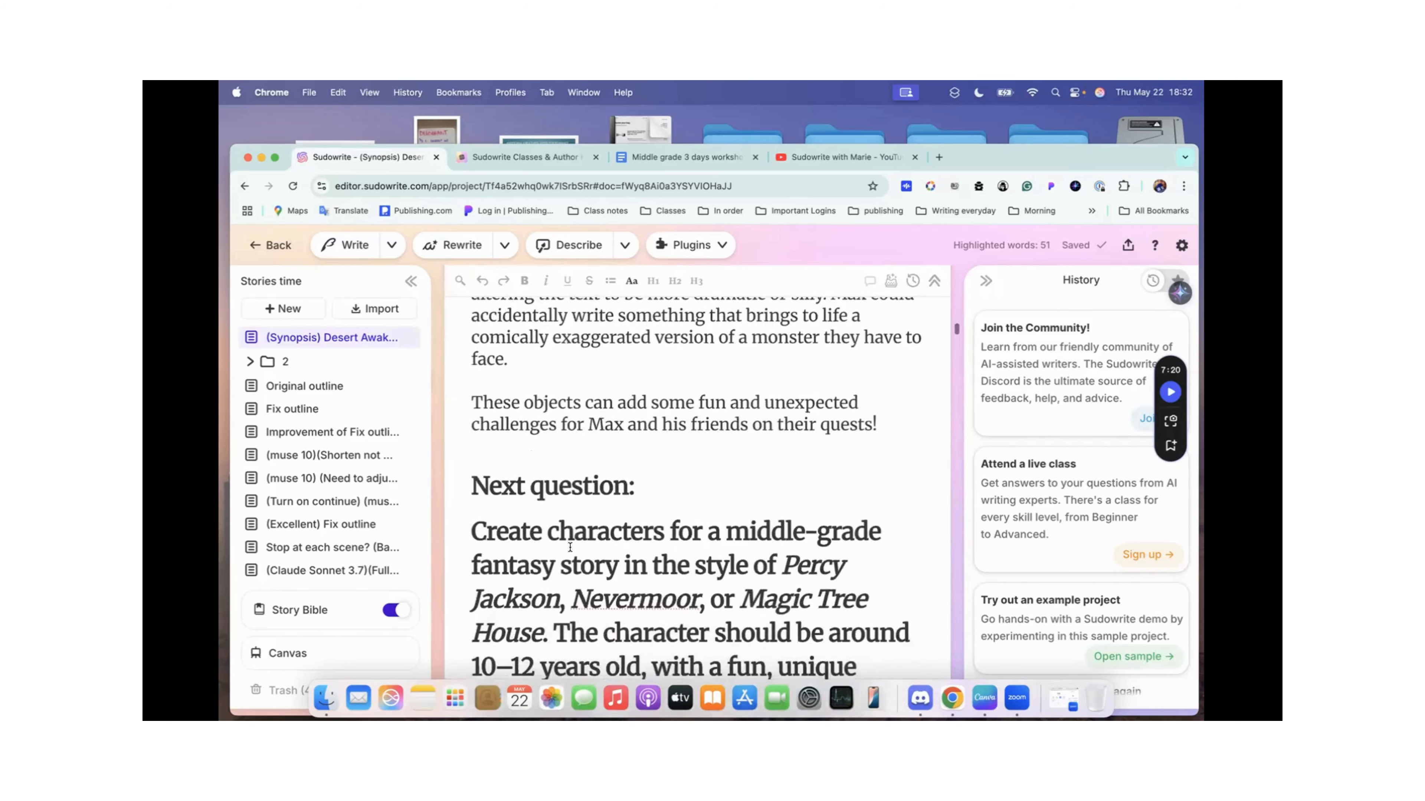
Step: Read the middle-grade character creation prompt, its list of details to include, and the start of the QuickChat answer
{"action": "scroll", "coordinate": [570, 547], "scroll_direction": "down", "scroll_amount": 4}
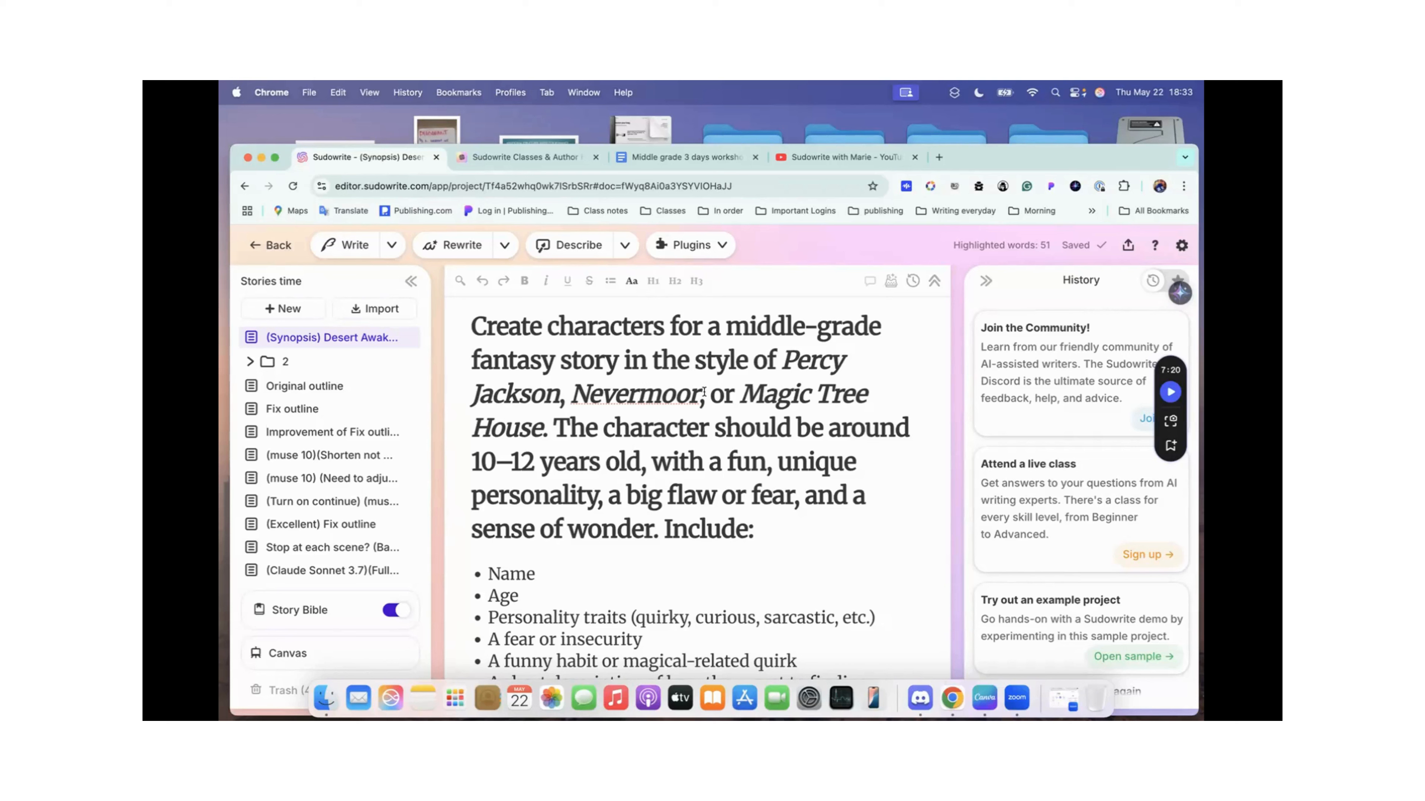
{"action": "scroll", "coordinate": [659, 433], "scroll_direction": "down", "scroll_amount": 3}
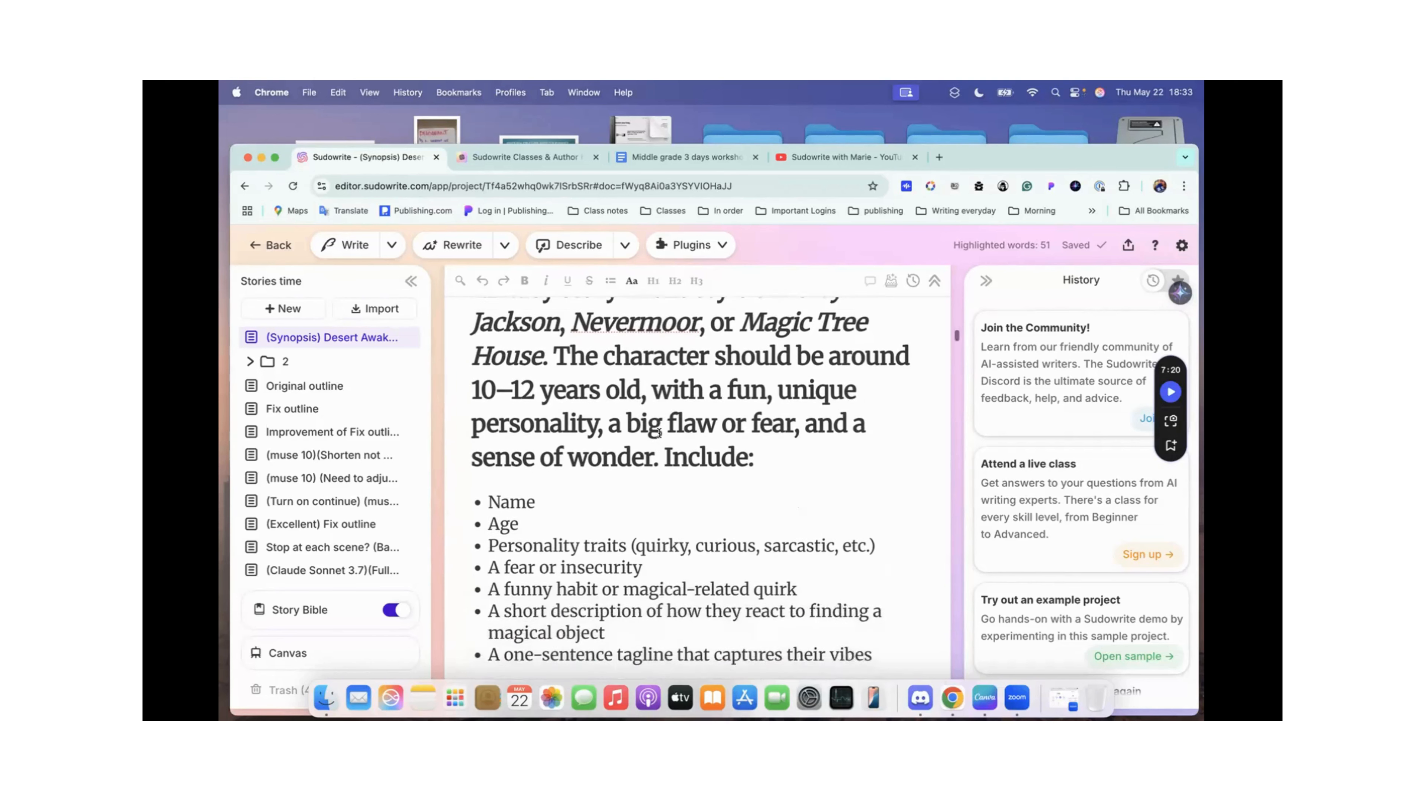
{"action": "scroll", "coordinate": [659, 433], "scroll_direction": "up", "scroll_amount": 2}
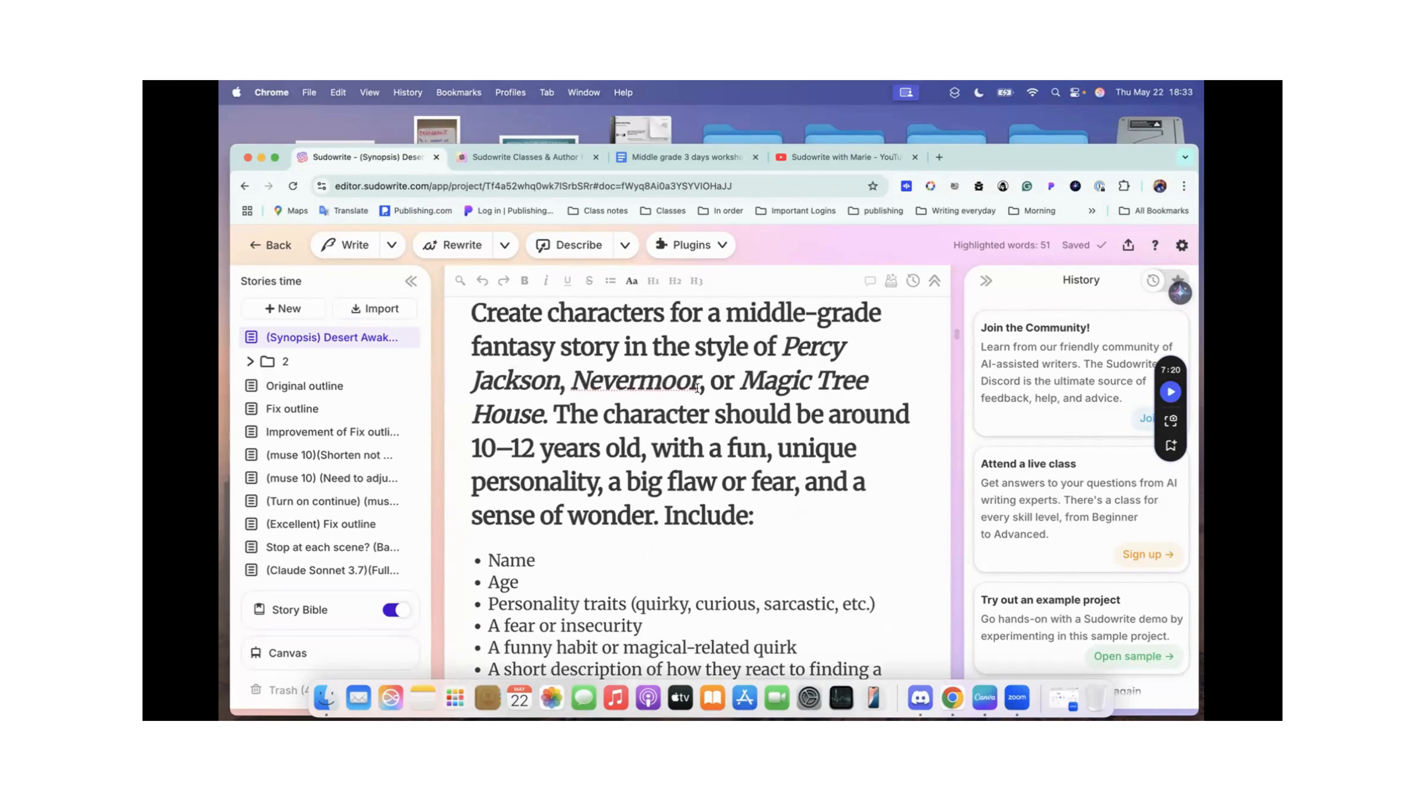
{"action": "scroll", "coordinate": [697, 397], "scroll_direction": "down", "scroll_amount": 1}
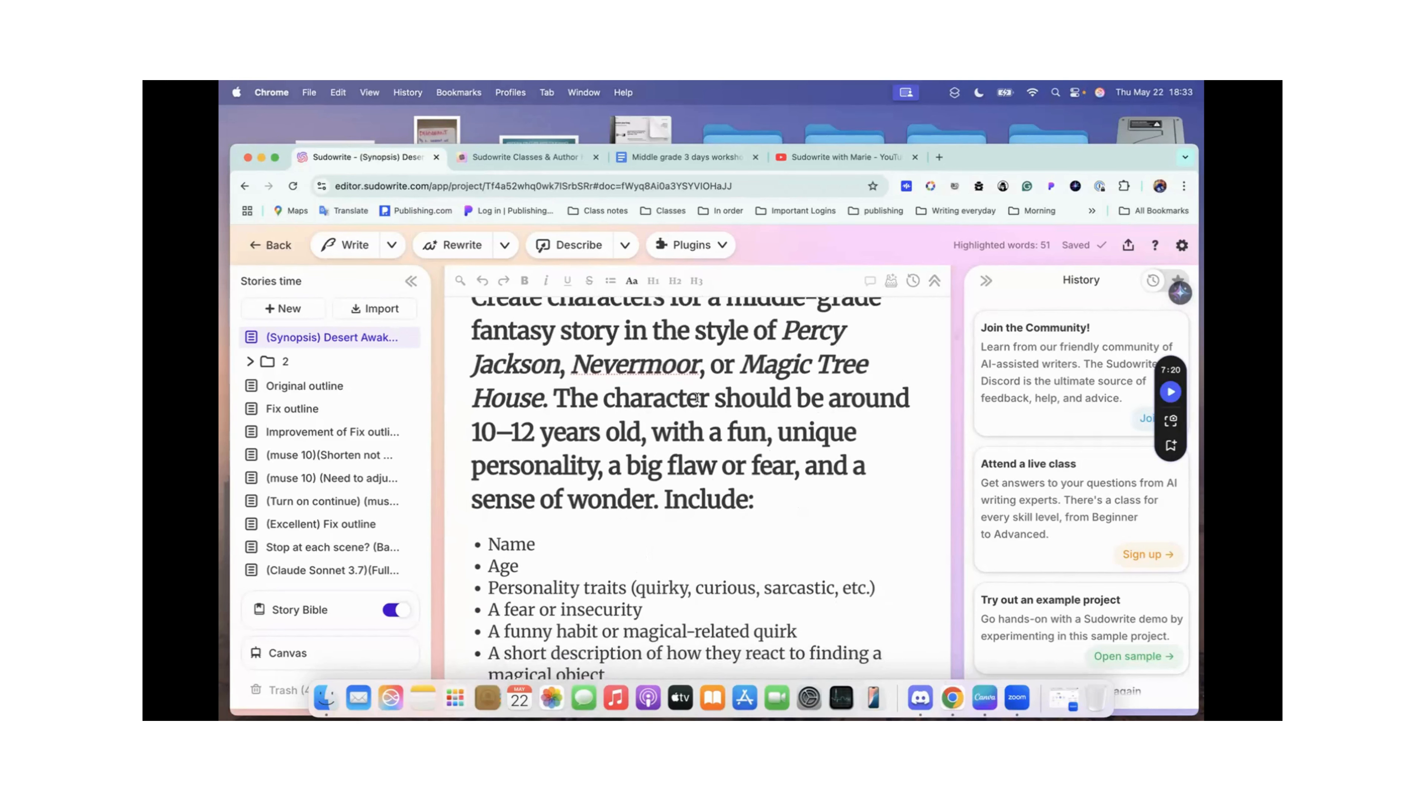
{"action": "scroll", "coordinate": [697, 398], "scroll_direction": "down", "scroll_amount": 1}
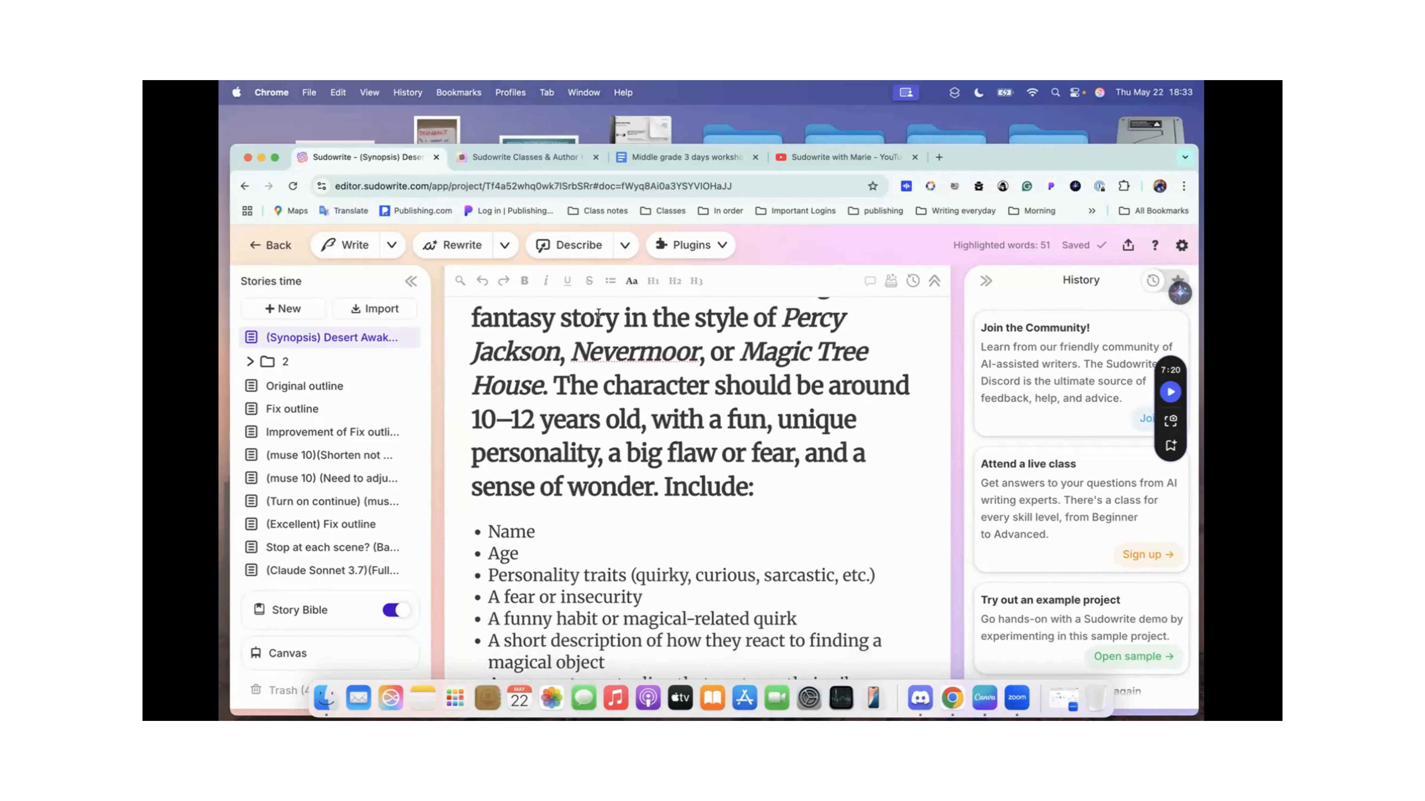
{"action": "scroll", "coordinate": [696, 391], "scroll_direction": "up", "scroll_amount": 3}
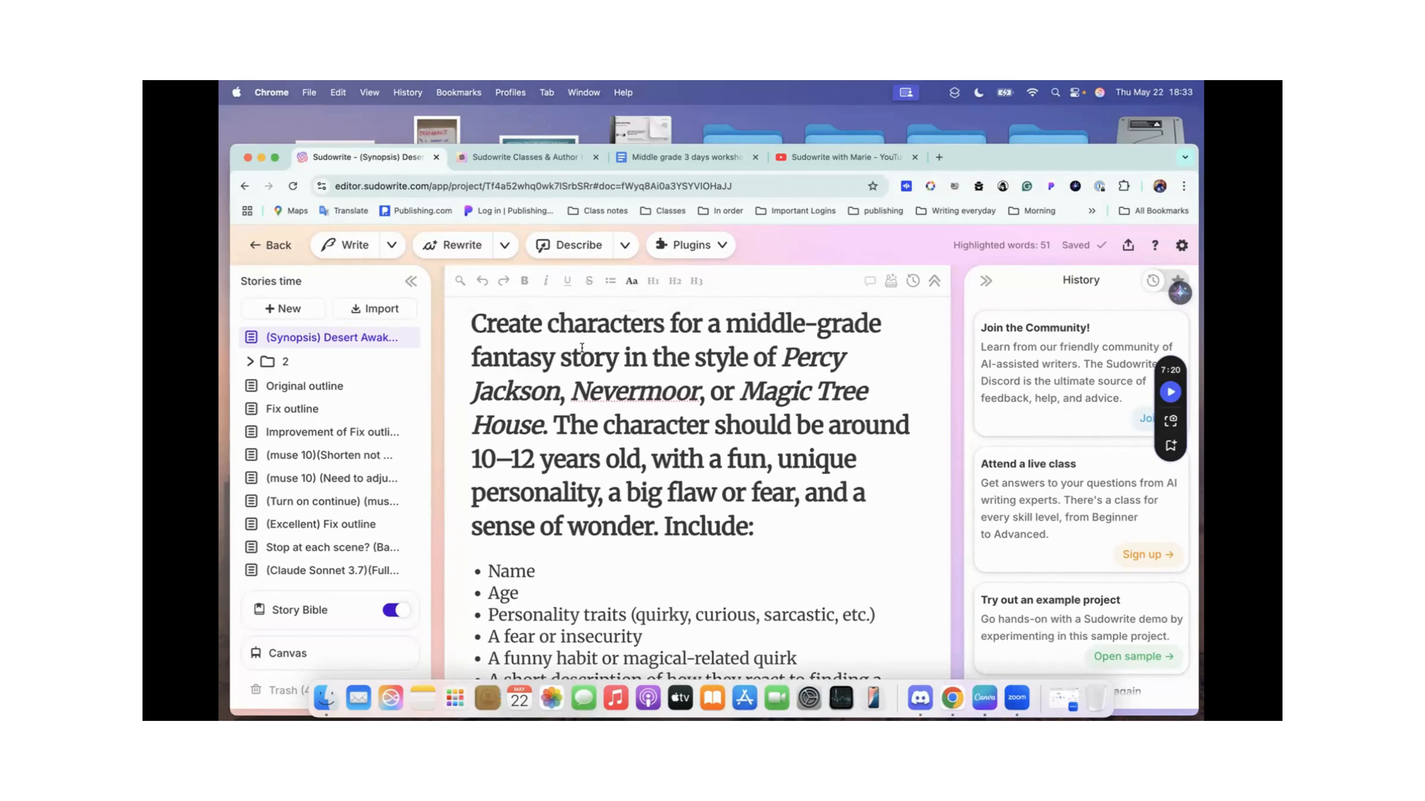
{"action": "scroll", "coordinate": [733, 400], "scroll_direction": "down", "scroll_amount": 2}
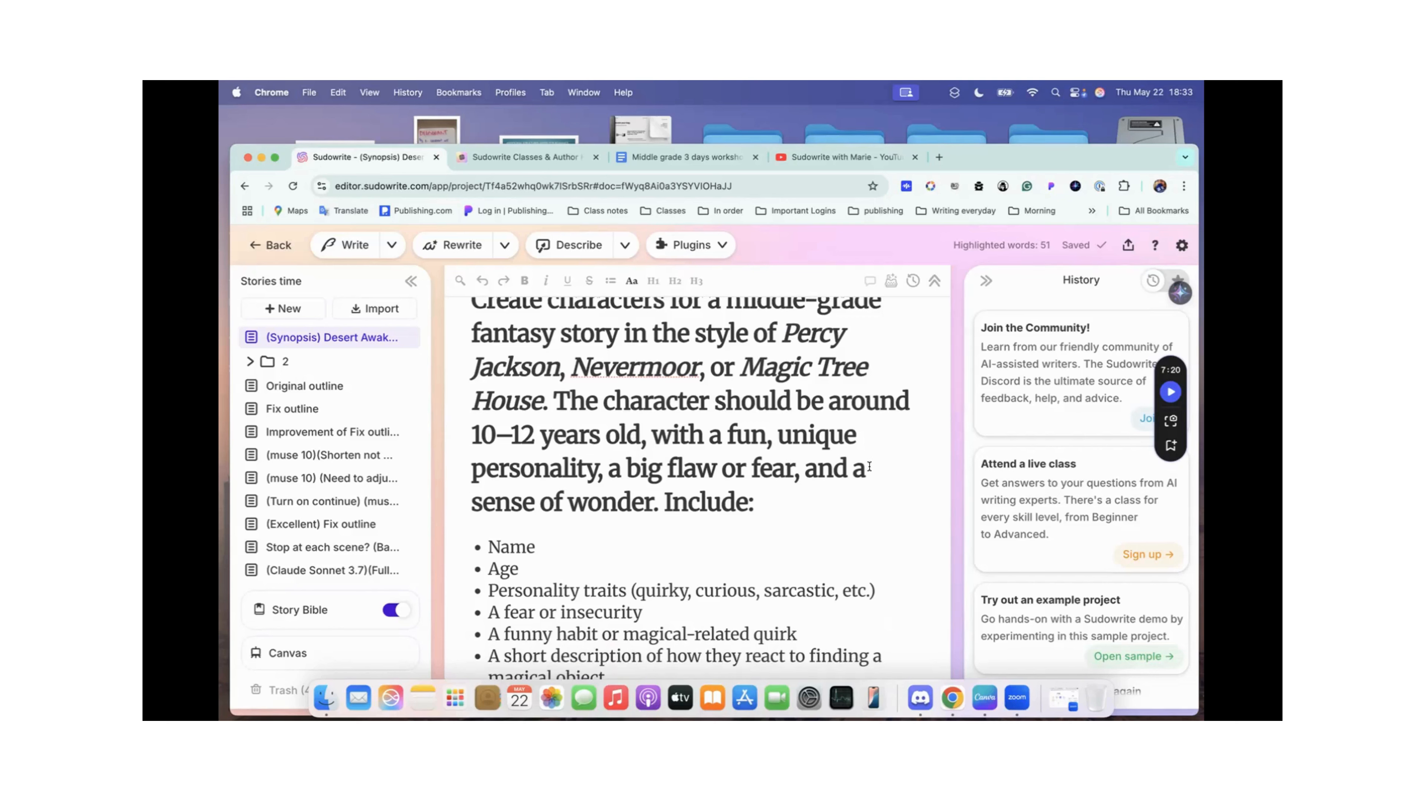
{"action": "scroll", "coordinate": [830, 472], "scroll_direction": "down", "scroll_amount": 3}
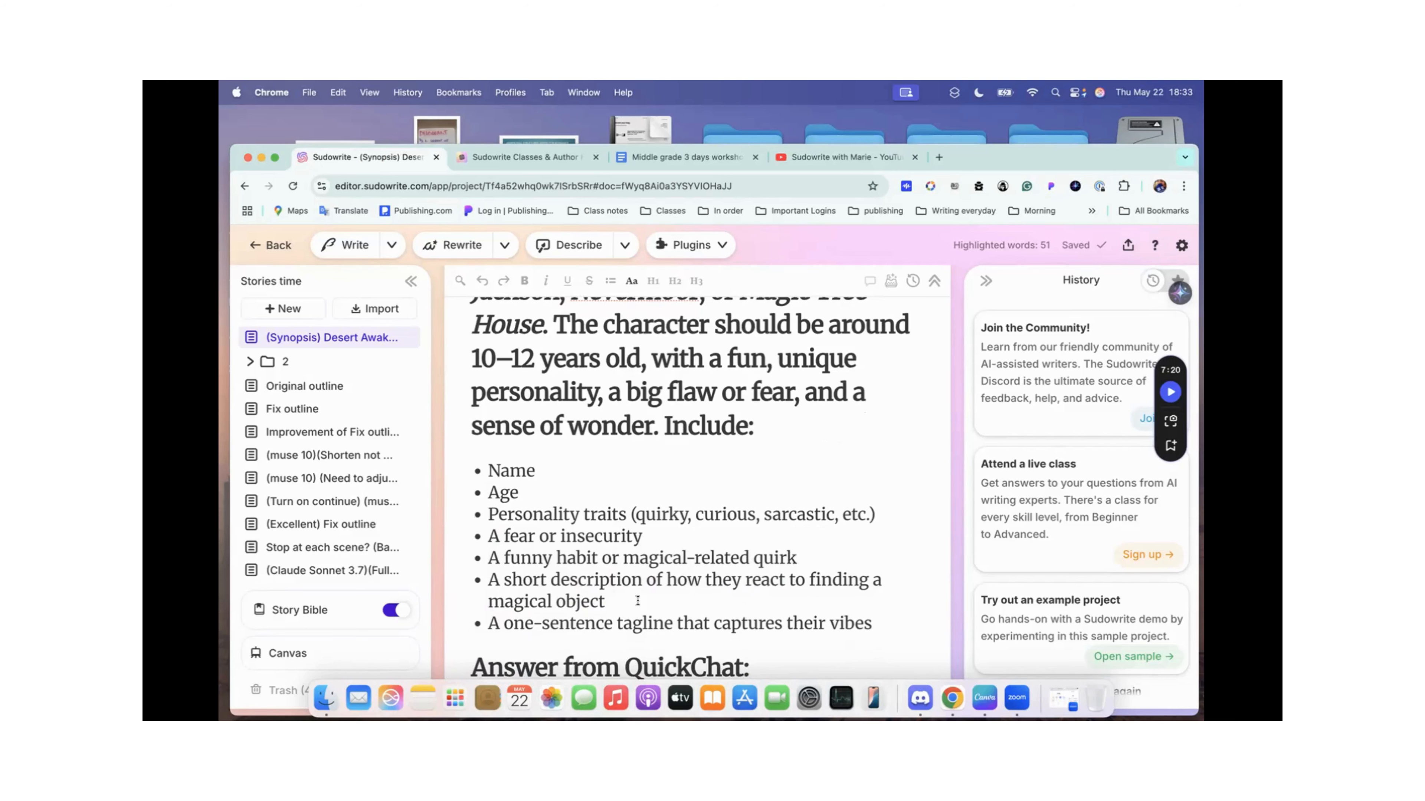
{"action": "scroll", "coordinate": [638, 600], "scroll_direction": "down", "scroll_amount": 2}
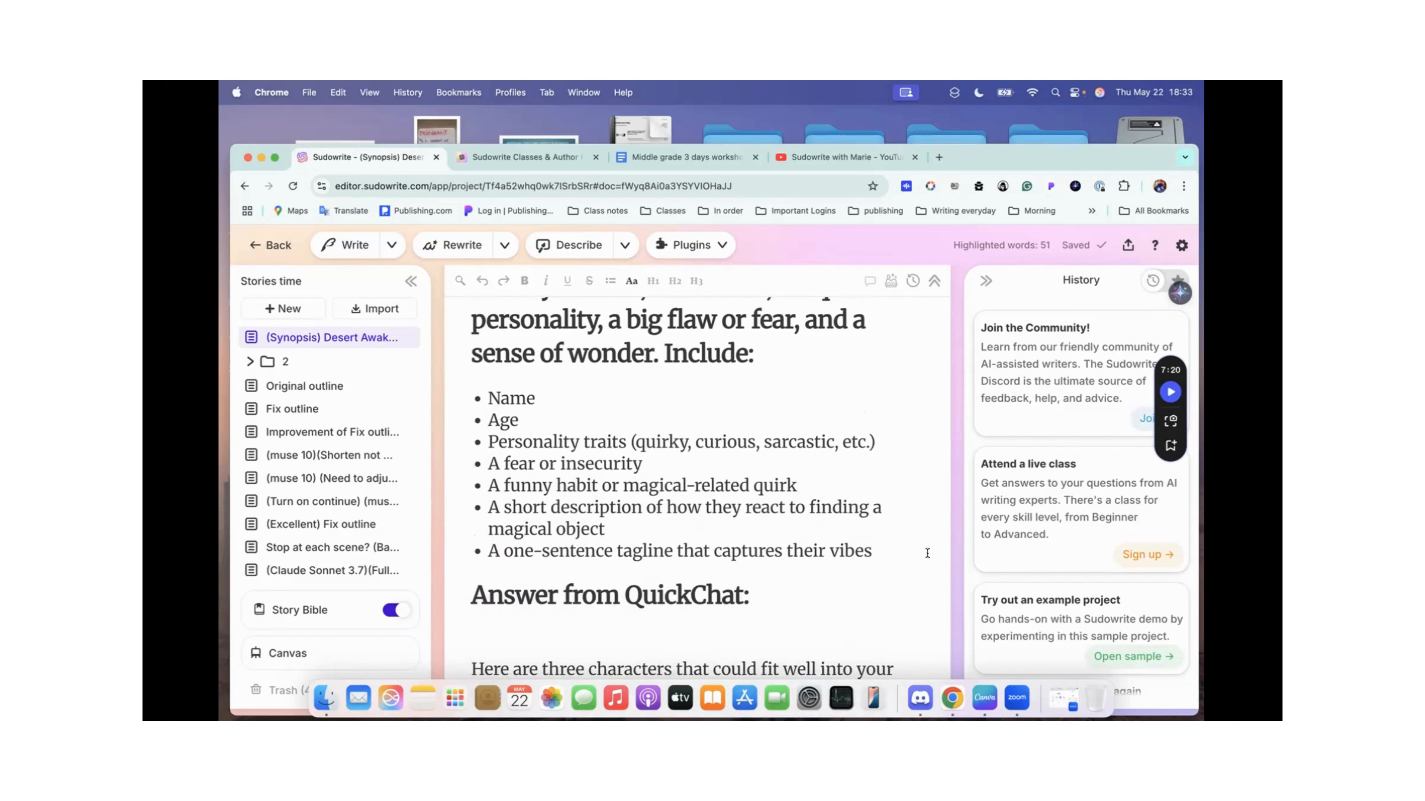
{"action": "scroll", "coordinate": [808, 551], "scroll_direction": "down", "scroll_amount": 5}
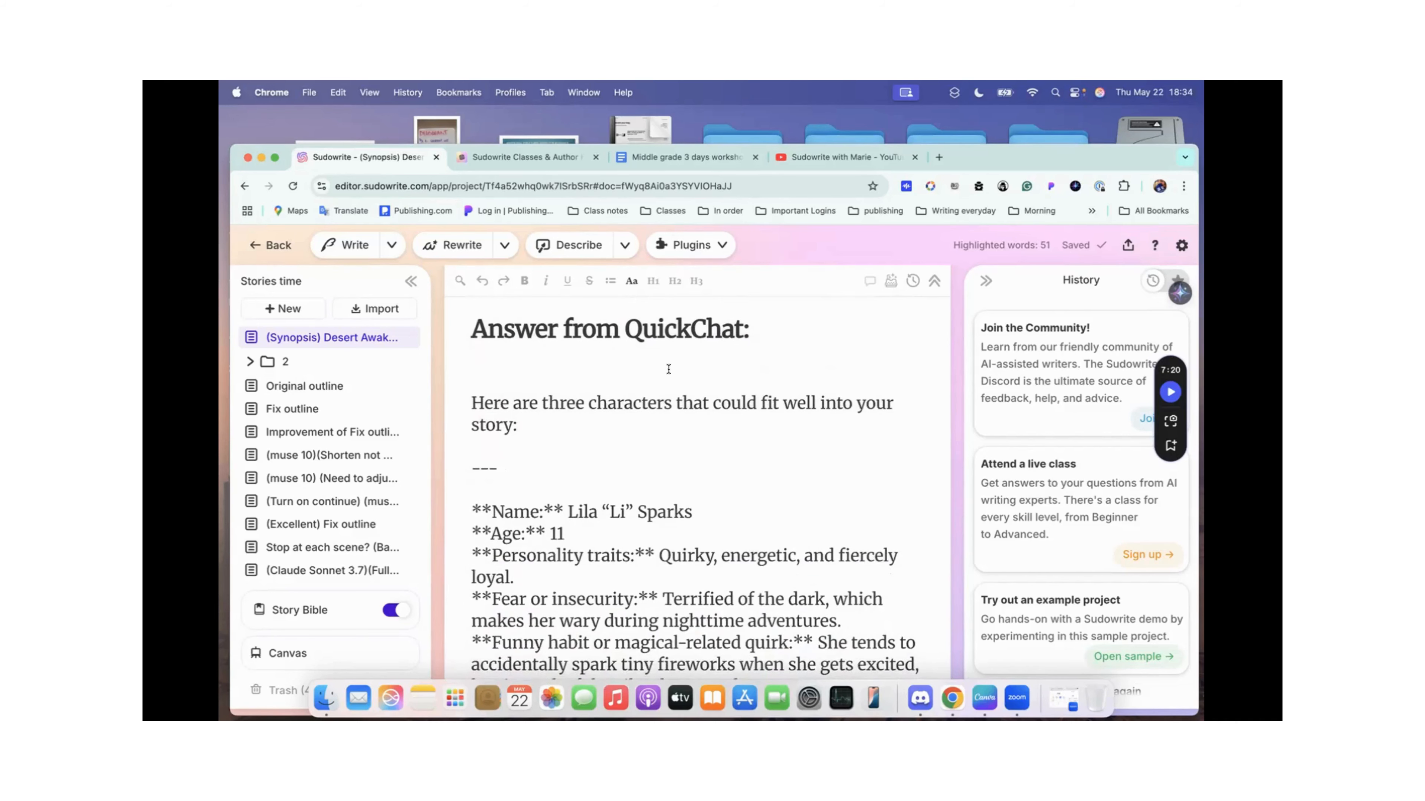
{"action": "scroll", "coordinate": [668, 369], "scroll_direction": "up", "scroll_amount": 6}
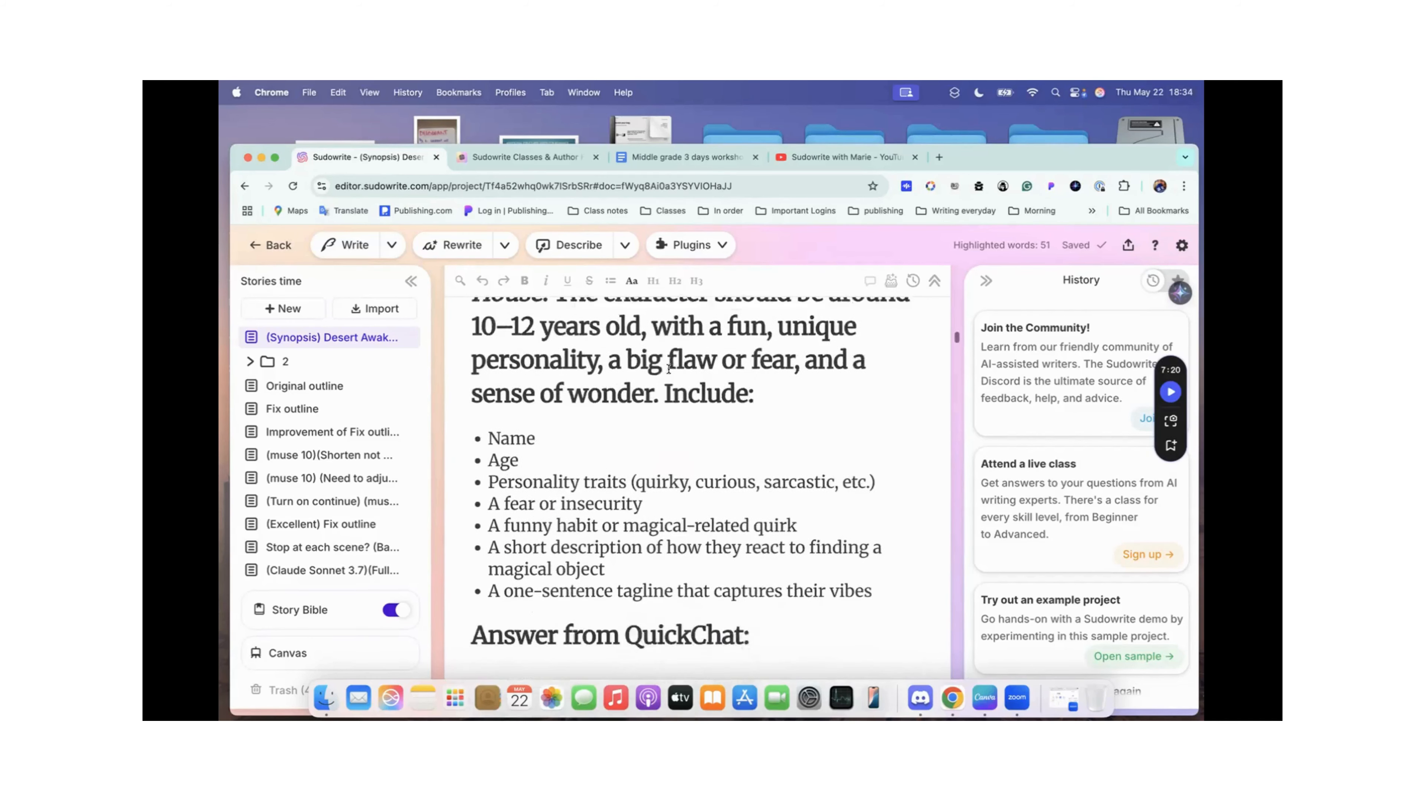
{"action": "scroll", "coordinate": [668, 369], "scroll_direction": "down", "scroll_amount": 5}
{"action": "scroll", "coordinate": [668, 369], "scroll_direction": "up", "scroll_amount": 10}
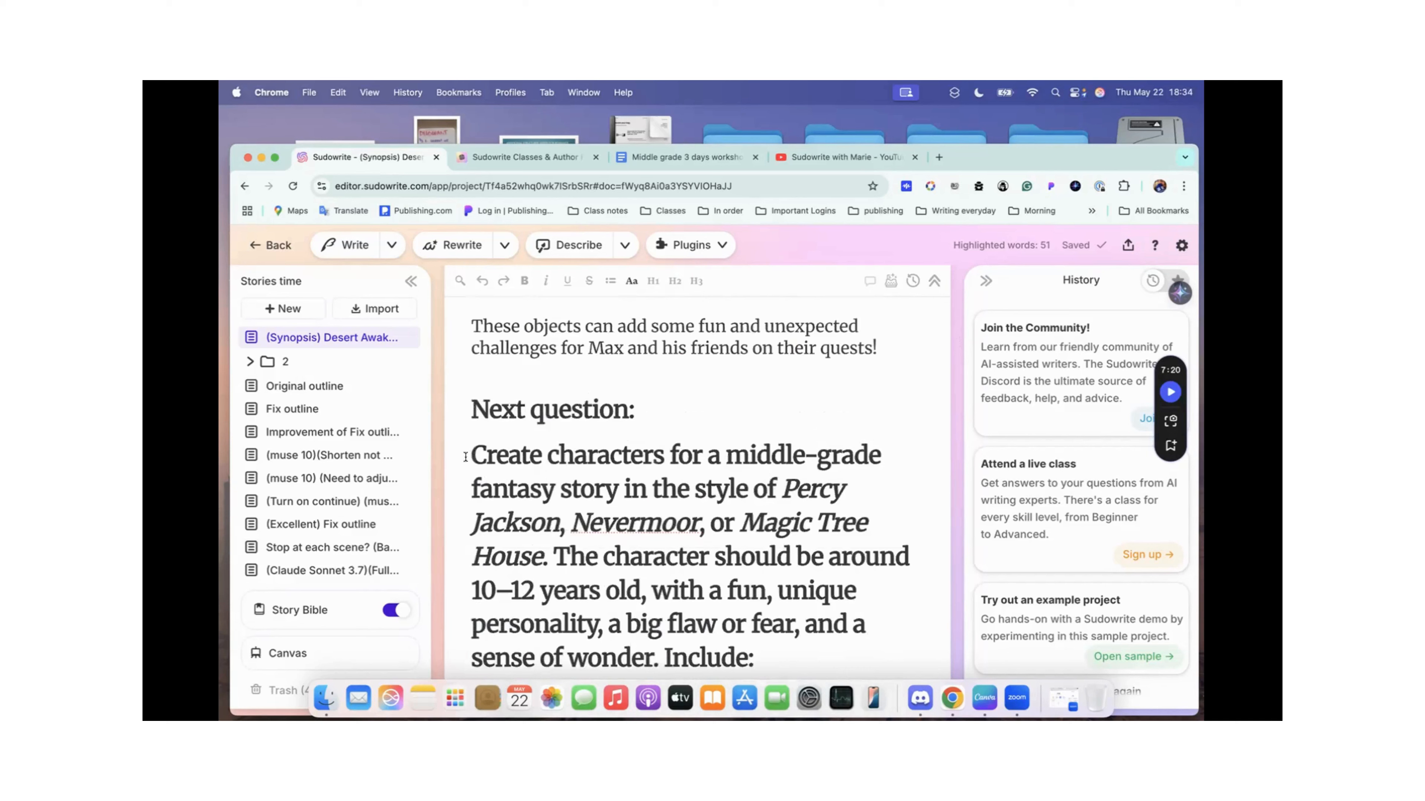
{"action": "left_click_drag", "start_coordinate": [462, 454], "coordinate": [733, 522]}
{"action": "scroll", "coordinate": [723, 519], "scroll_direction": "down", "scroll_amount": 1}
{"action": "left_click", "coordinate": [707, 515]}
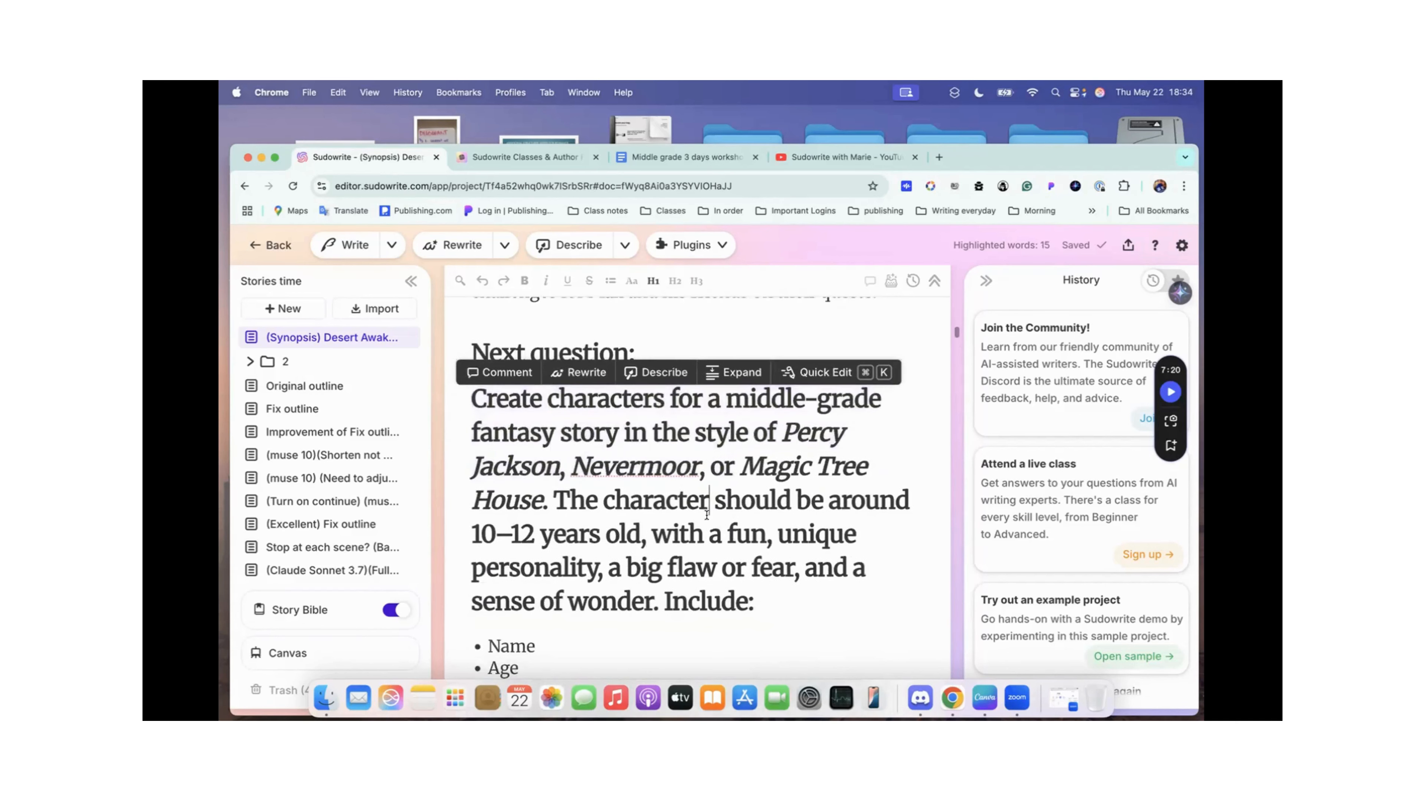
Step: Paste the middle-grade character creation prompt, up to "a sense of wonder", into Quick Chat and close the chat without sending it
{"action": "left_click_drag", "start_coordinate": [471, 400], "coordinate": [661, 602]}
{"action": "key", "text": "super+c"}
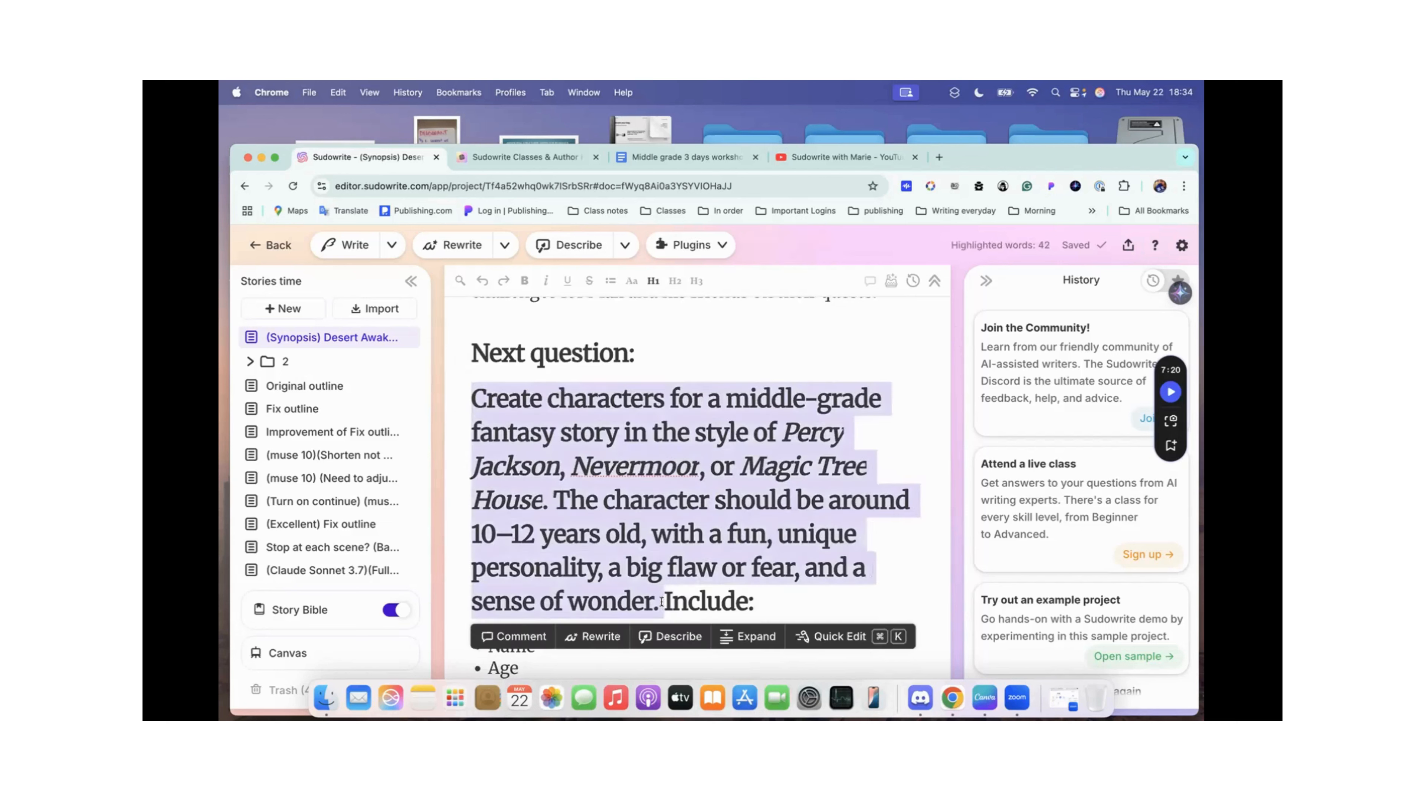
{"action": "left_click", "coordinate": [825, 635]}
{"action": "left_click", "coordinate": [595, 305]}
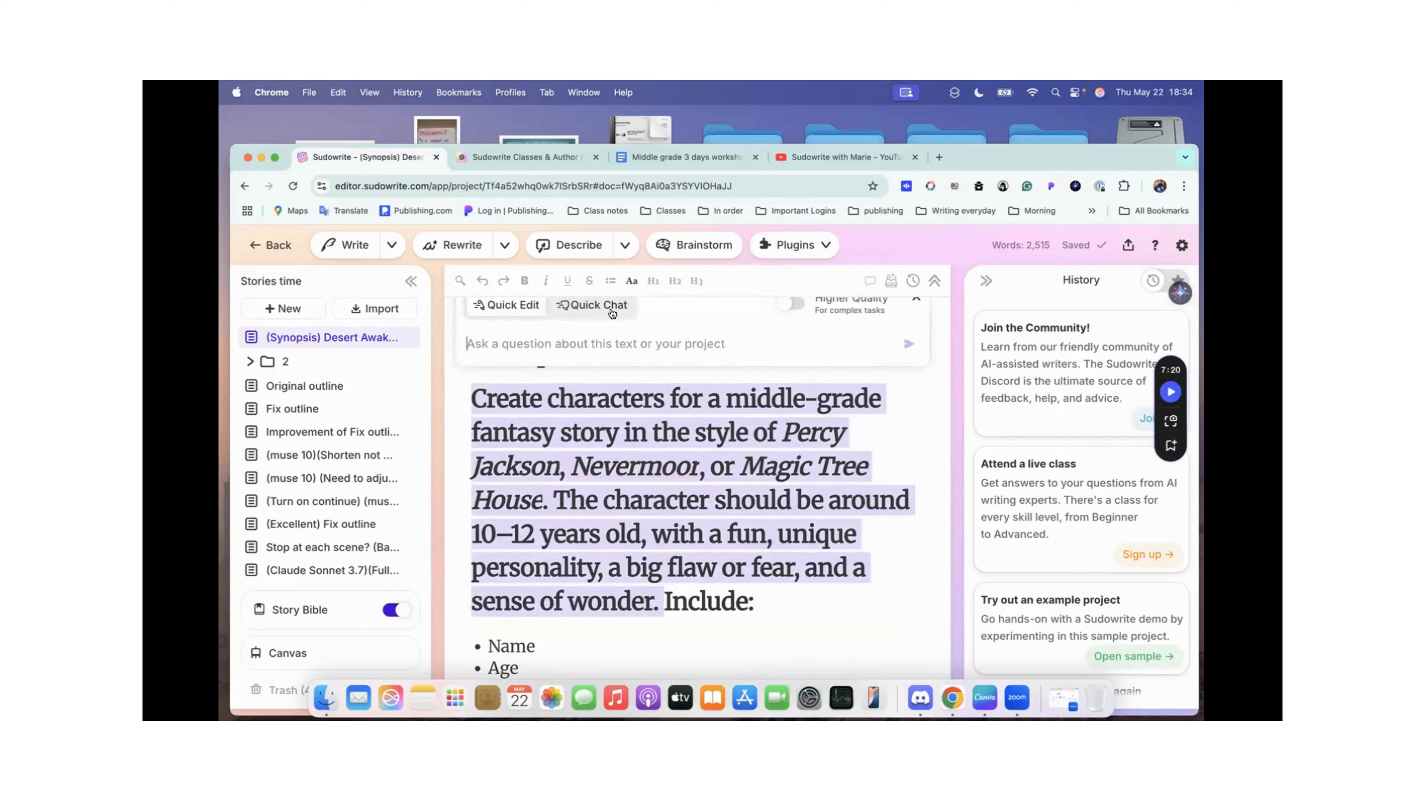
{"action": "key", "text": "super+v"}
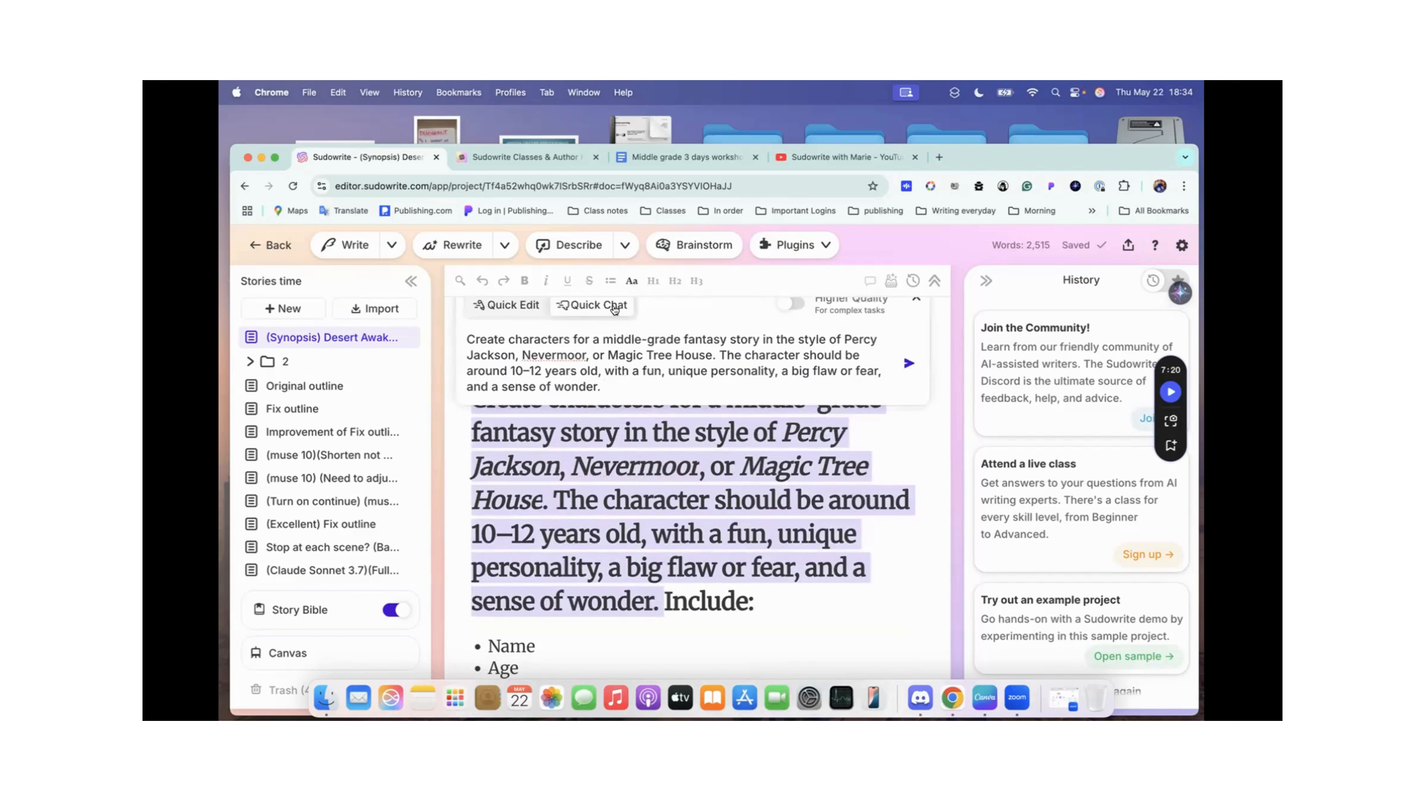
{"action": "scroll", "coordinate": [702, 332], "scroll_direction": "up", "scroll_amount": 2}
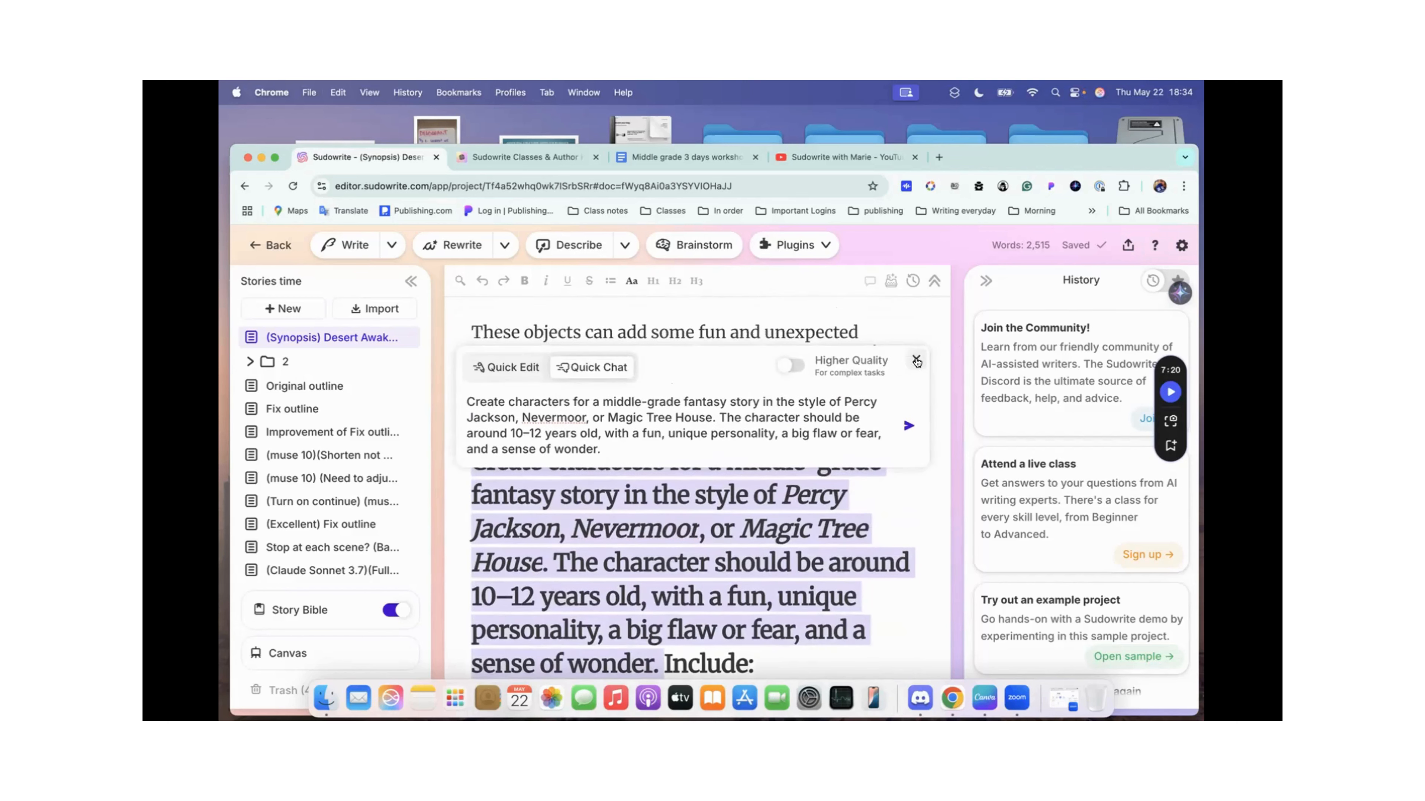
{"action": "left_click", "coordinate": [911, 362]}
Step: Read the list of details to include and the first character profile in the QuickChat answer, glancing ahead at the second
{"action": "scroll", "coordinate": [739, 550], "scroll_direction": "down", "scroll_amount": 6}
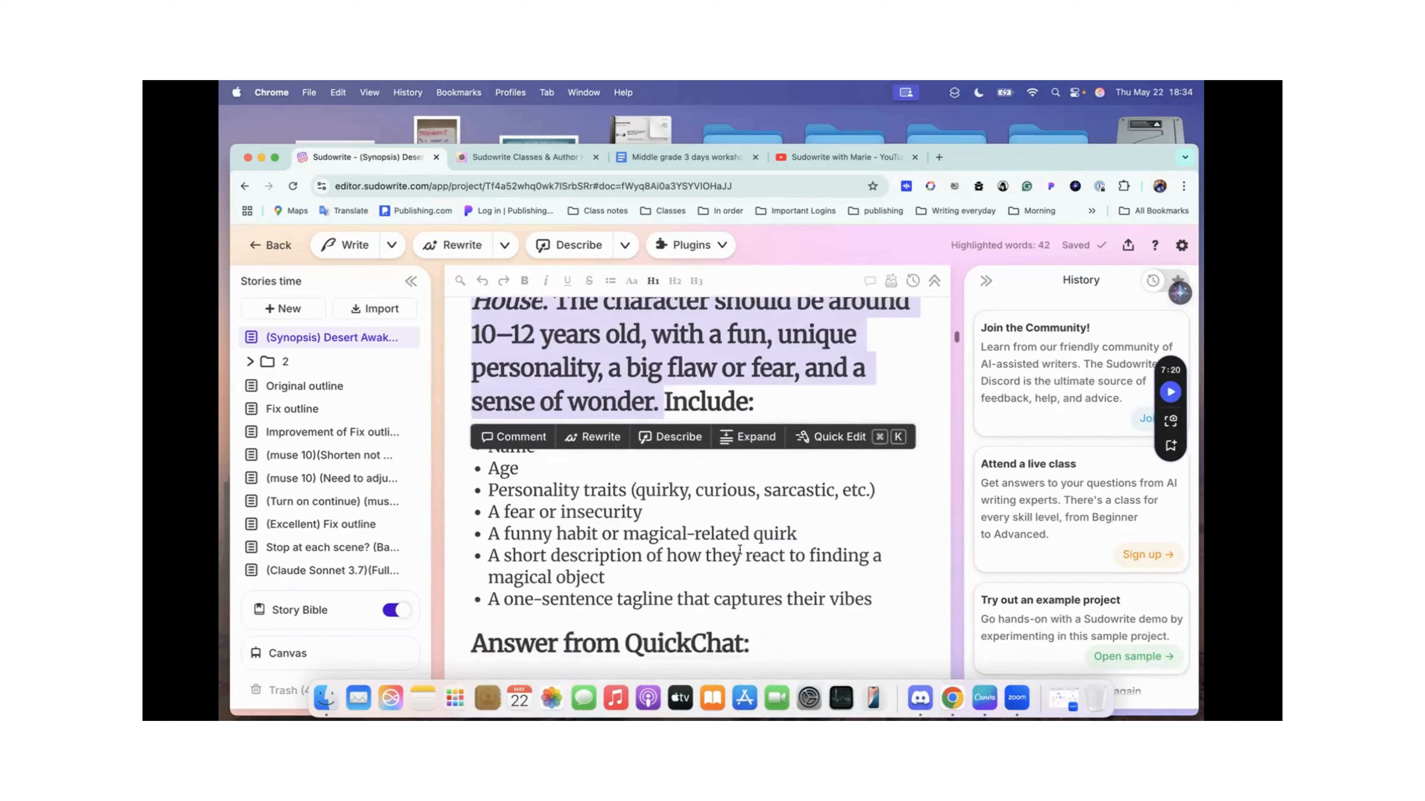
{"action": "left_click", "coordinate": [739, 549]}
{"action": "scroll", "coordinate": [590, 510], "scroll_direction": "down", "scroll_amount": 4}
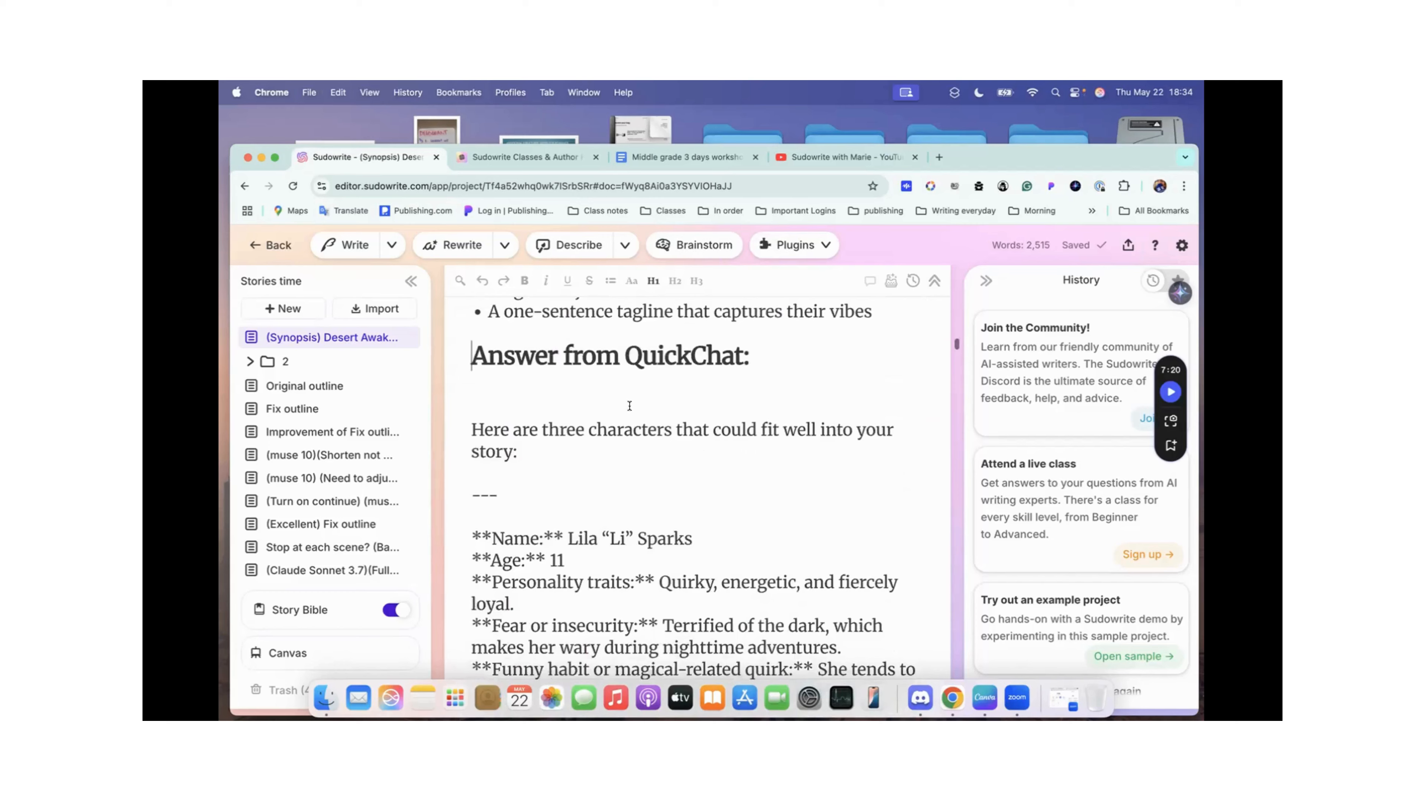
{"action": "scroll", "coordinate": [590, 510], "scroll_direction": "down", "scroll_amount": 3}
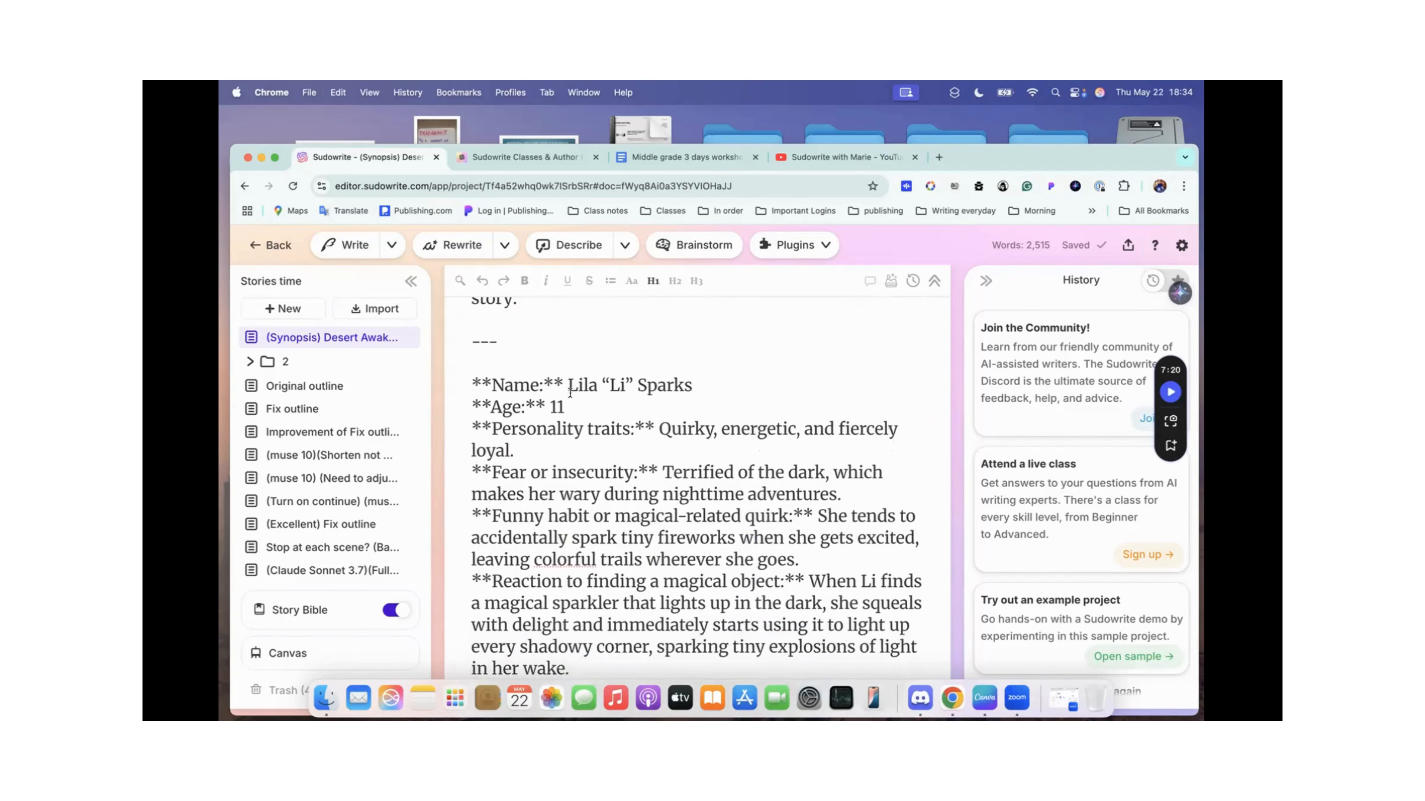
{"action": "scroll", "coordinate": [672, 386], "scroll_direction": "down", "scroll_amount": 2}
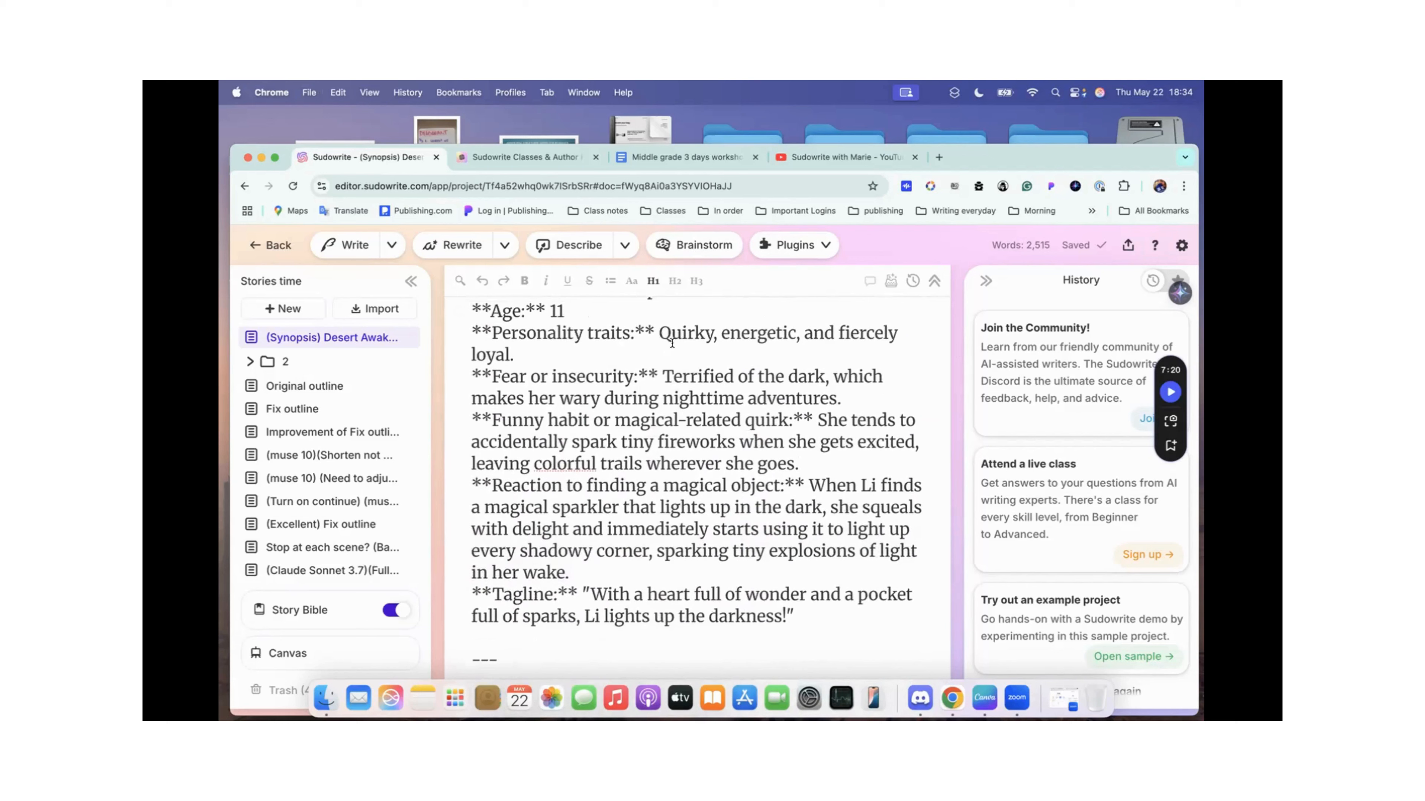
{"action": "scroll", "coordinate": [538, 445], "scroll_direction": "down", "scroll_amount": 5}
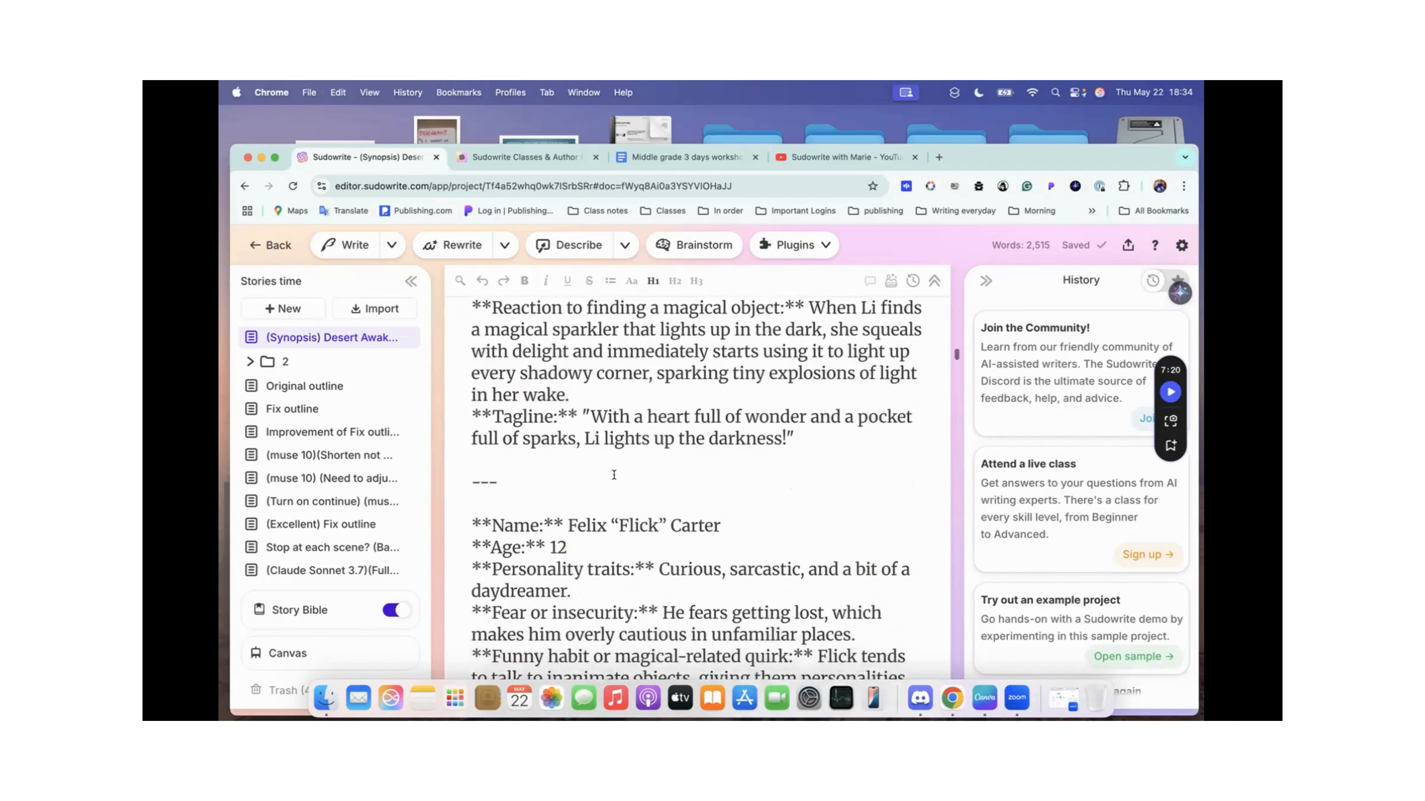
{"action": "scroll", "coordinate": [653, 455], "scroll_direction": "down", "scroll_amount": 3}
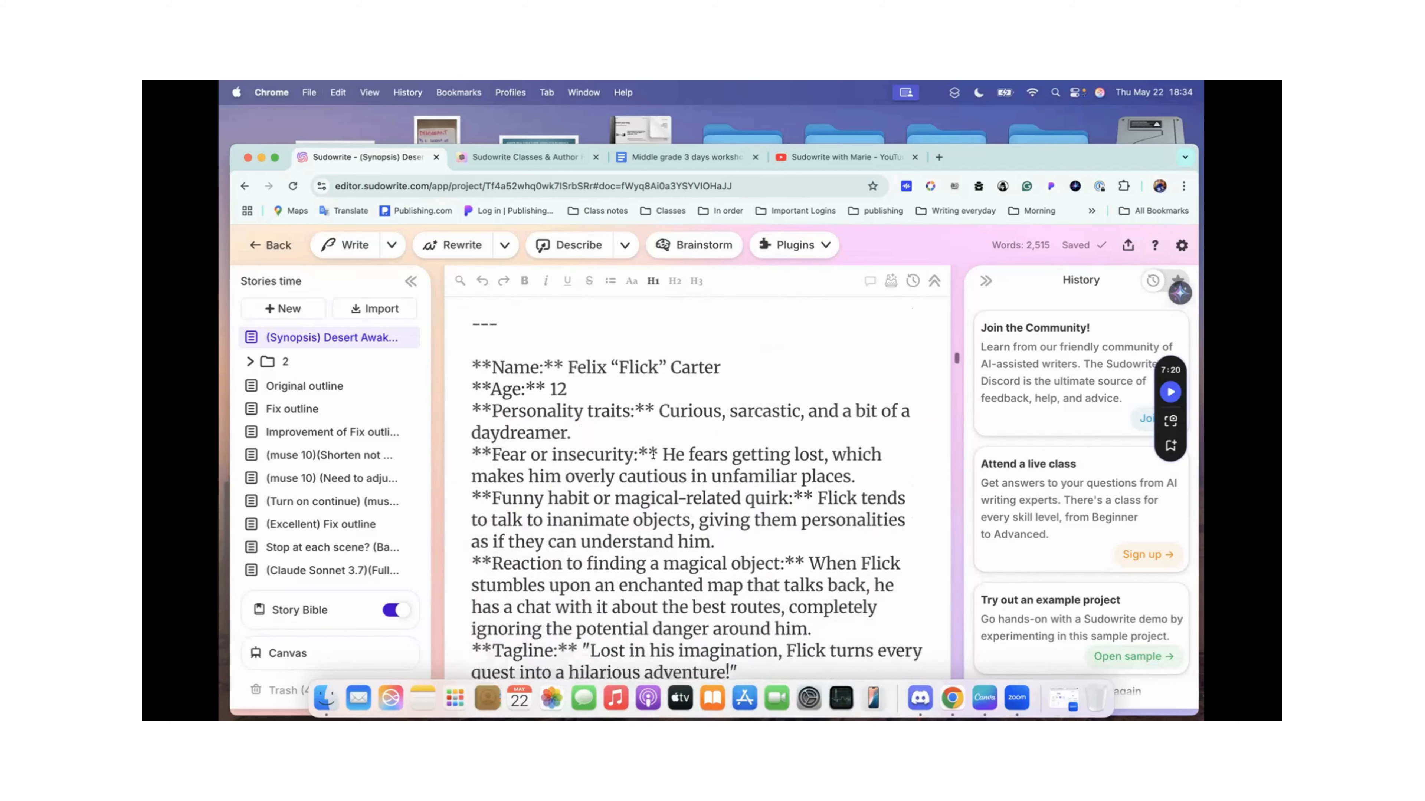
{"action": "scroll", "coordinate": [653, 454], "scroll_direction": "up", "scroll_amount": 3}
{"action": "scroll", "coordinate": [653, 454], "scroll_direction": "up", "scroll_amount": 6}
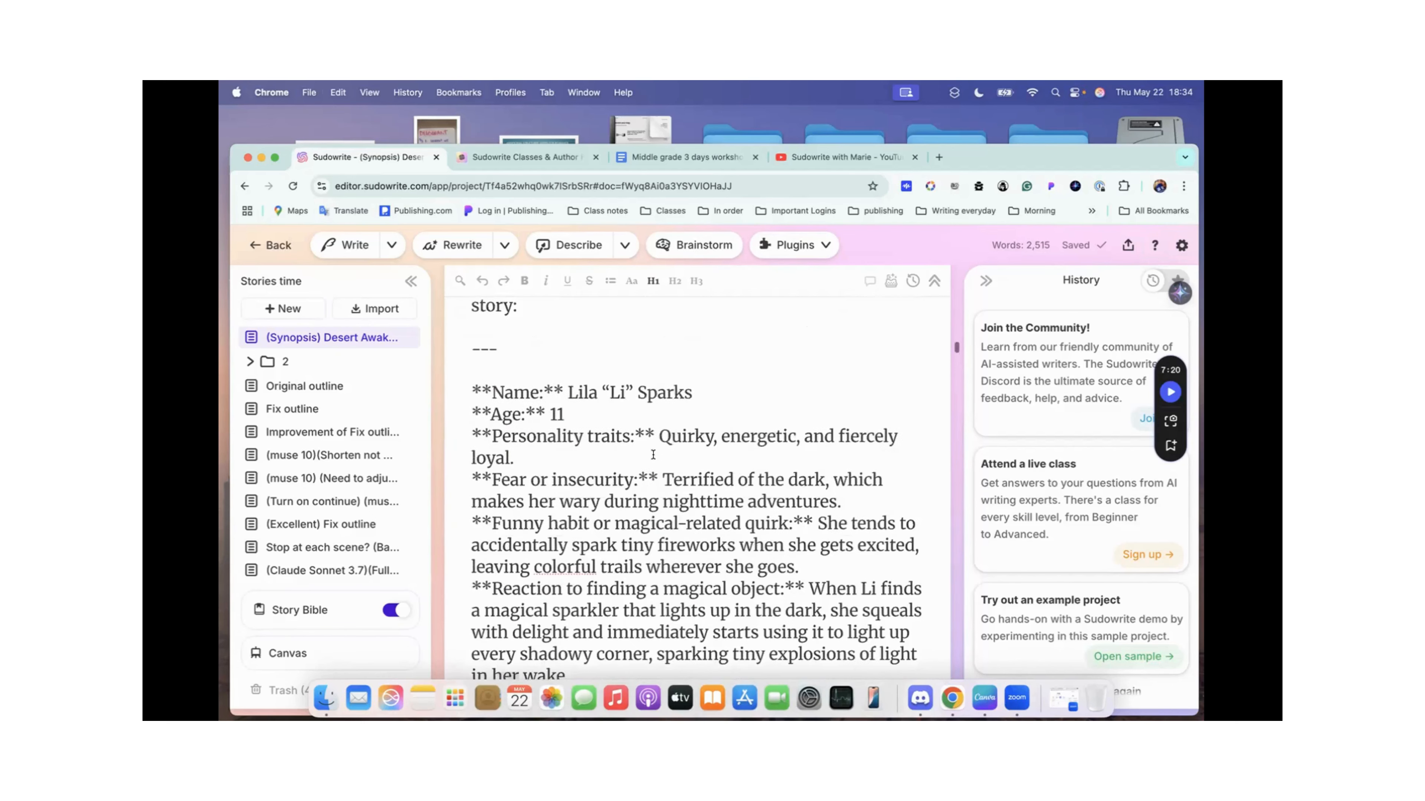
{"action": "scroll", "coordinate": [653, 454], "scroll_direction": "down", "scroll_amount": 4}
{"action": "scroll", "coordinate": [653, 455], "scroll_direction": "up", "scroll_amount": 3}
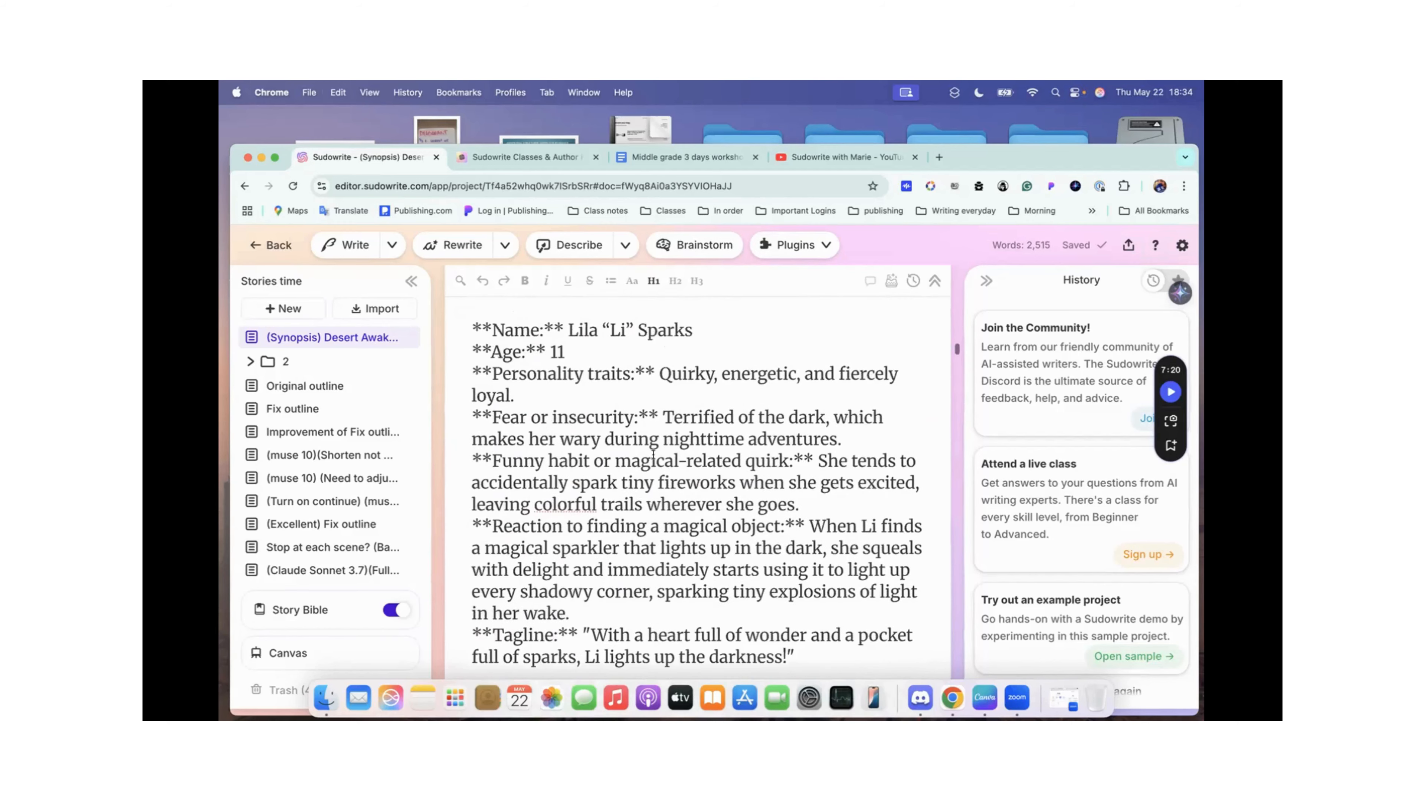
Step: Review the second and third character profiles in the QuickChat answer, including quirks, reactions to magical objects and taglines
{"action": "scroll", "coordinate": [653, 455], "scroll_direction": "down", "scroll_amount": 2}
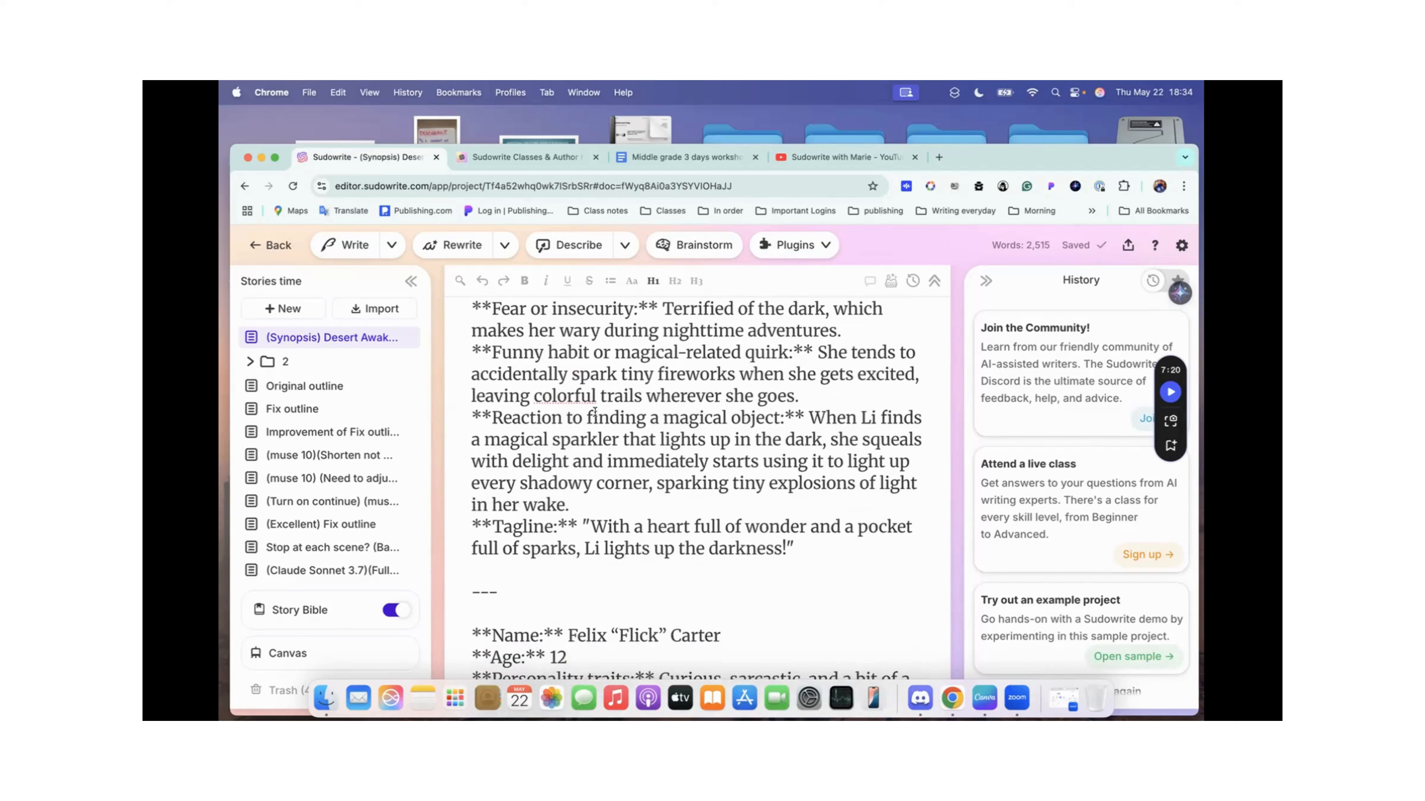
{"action": "scroll", "coordinate": [595, 411], "scroll_direction": "down", "scroll_amount": 2}
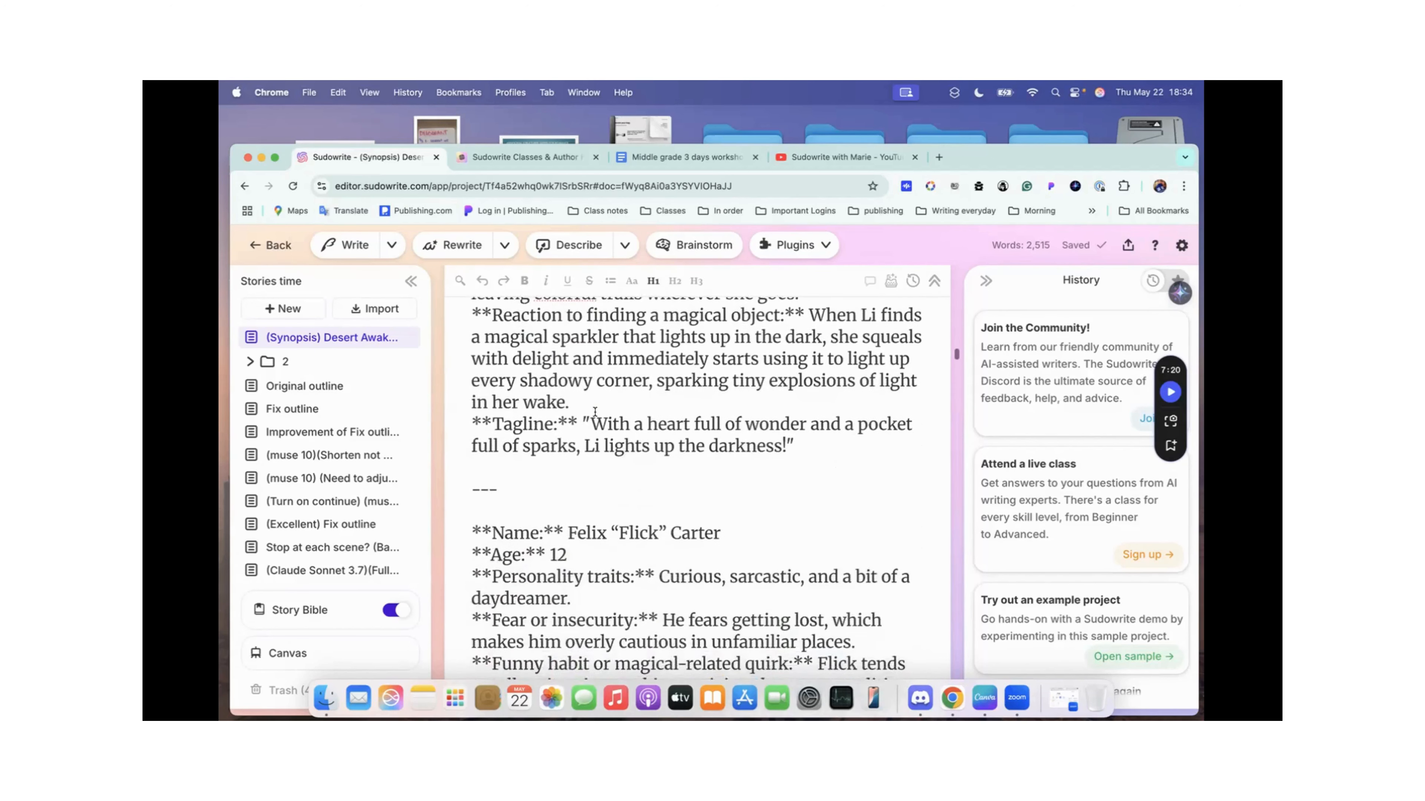
{"action": "scroll", "coordinate": [626, 343], "scroll_direction": "down", "scroll_amount": 1}
{"action": "scroll", "coordinate": [627, 344], "scroll_direction": "down", "scroll_amount": 2}
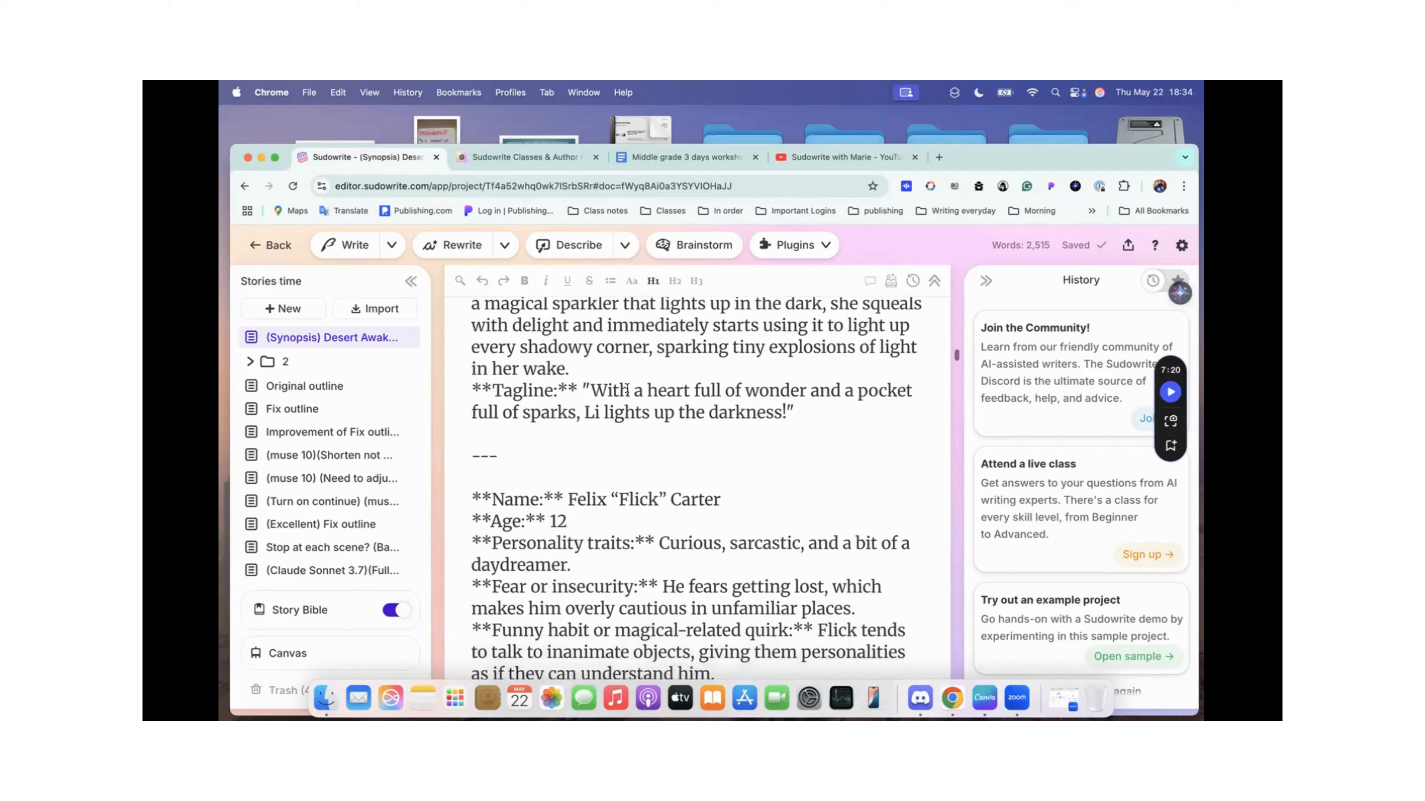
{"action": "scroll", "coordinate": [627, 388], "scroll_direction": "down", "scroll_amount": 8}
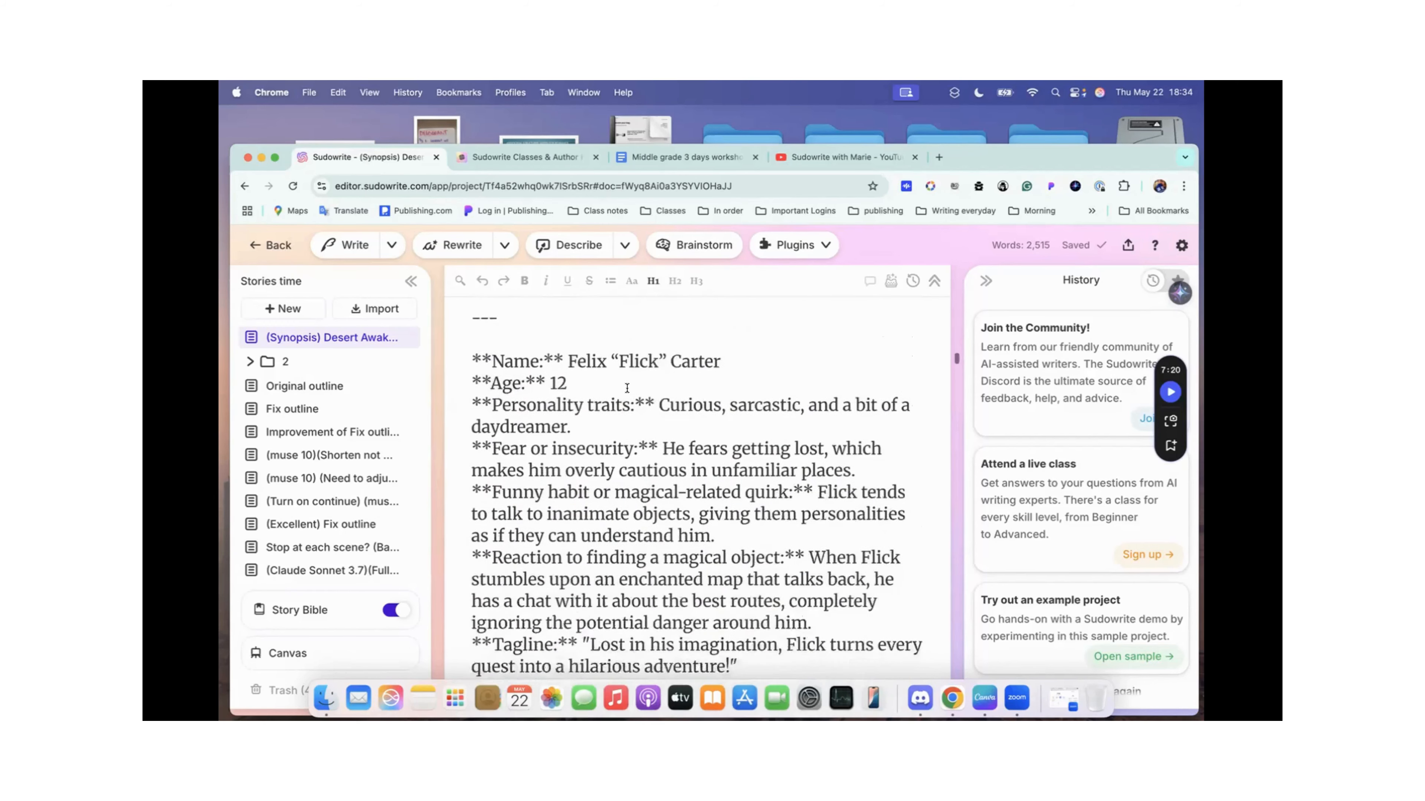
{"action": "scroll", "coordinate": [627, 388], "scroll_direction": "down", "scroll_amount": 7}
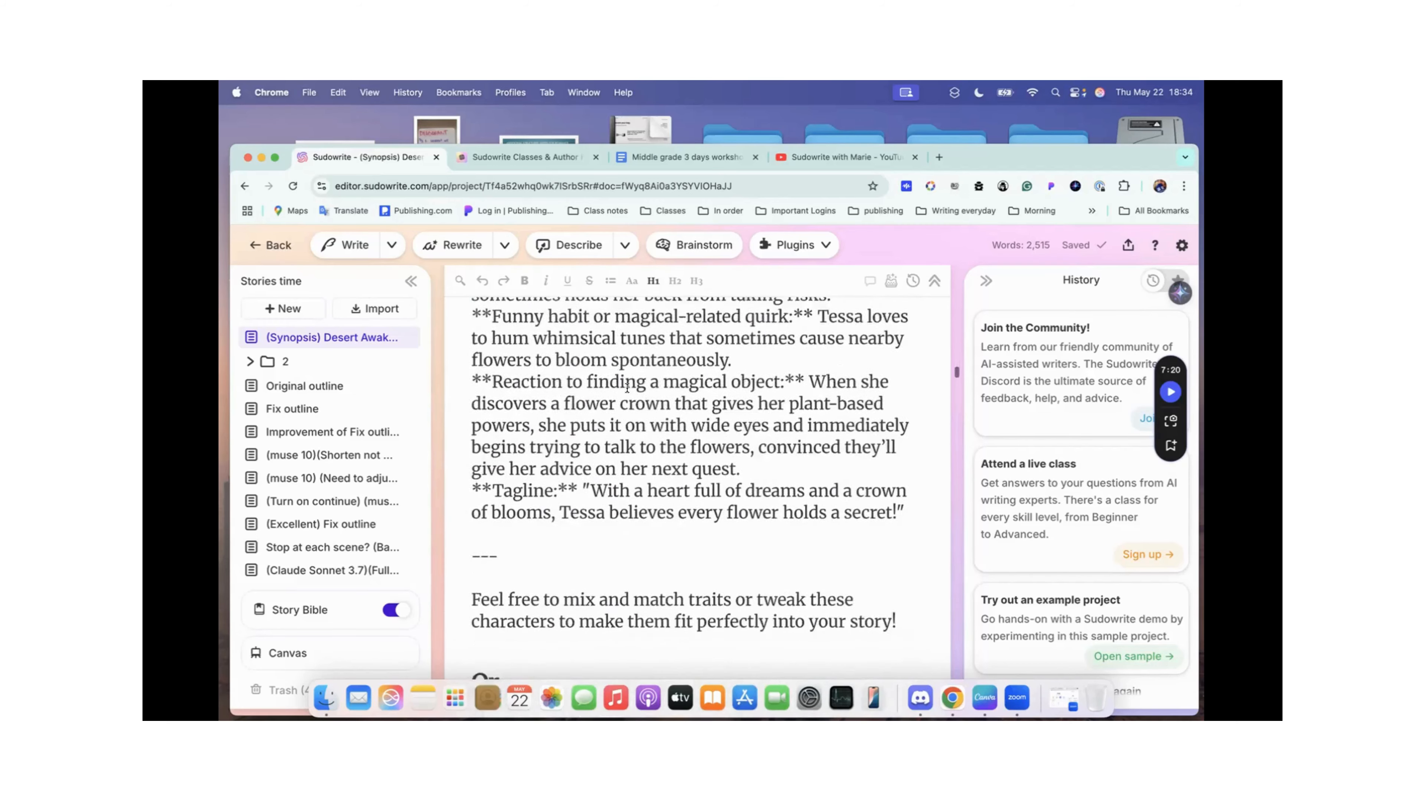
{"action": "scroll", "coordinate": [627, 388], "scroll_direction": "up", "scroll_amount": 10}
{"action": "scroll", "coordinate": [627, 388], "scroll_direction": "up", "scroll_amount": 4}
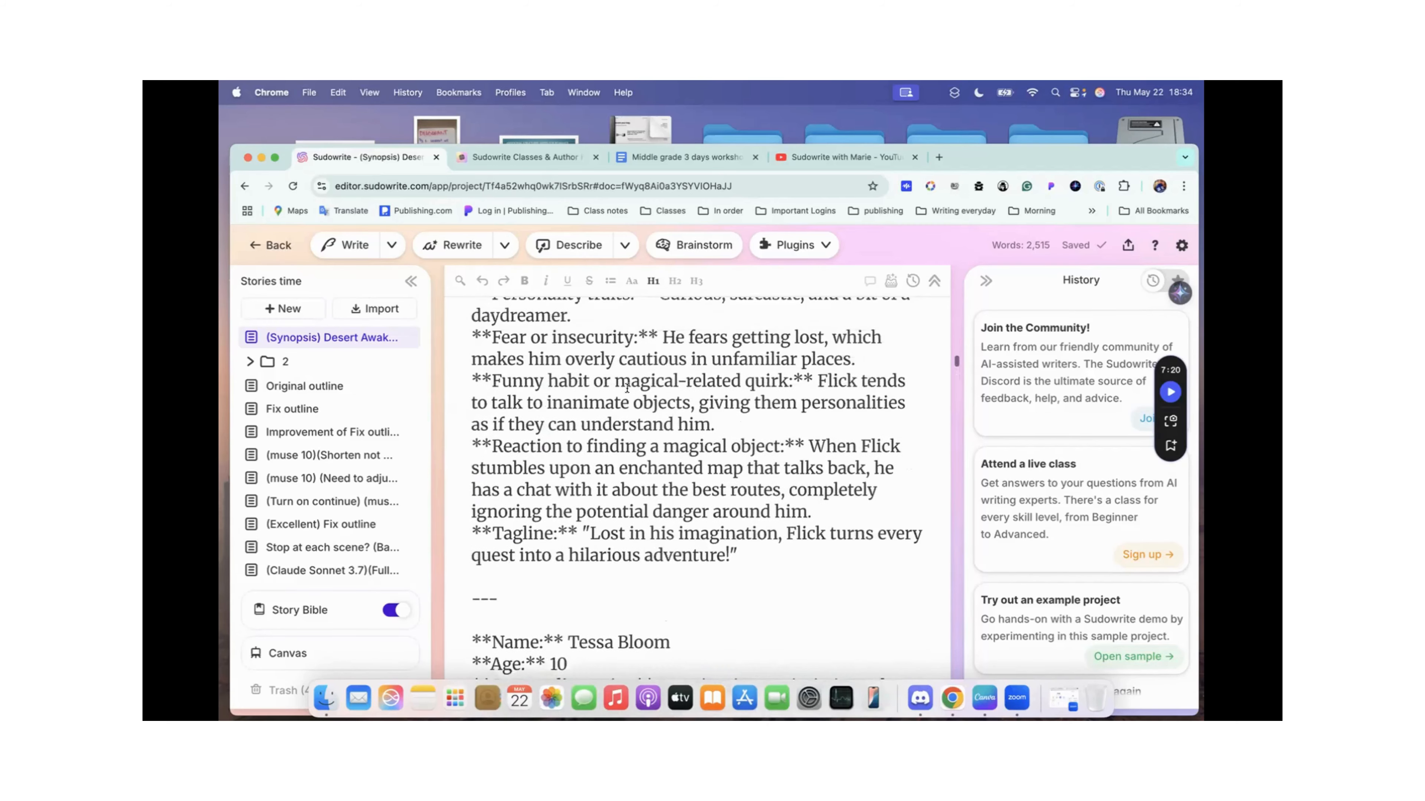
Step: Return to the start of the Desert Awakening synopsis and review its opening and the paragraph on the first quest
{"action": "left_click", "coordinate": [328, 339]}
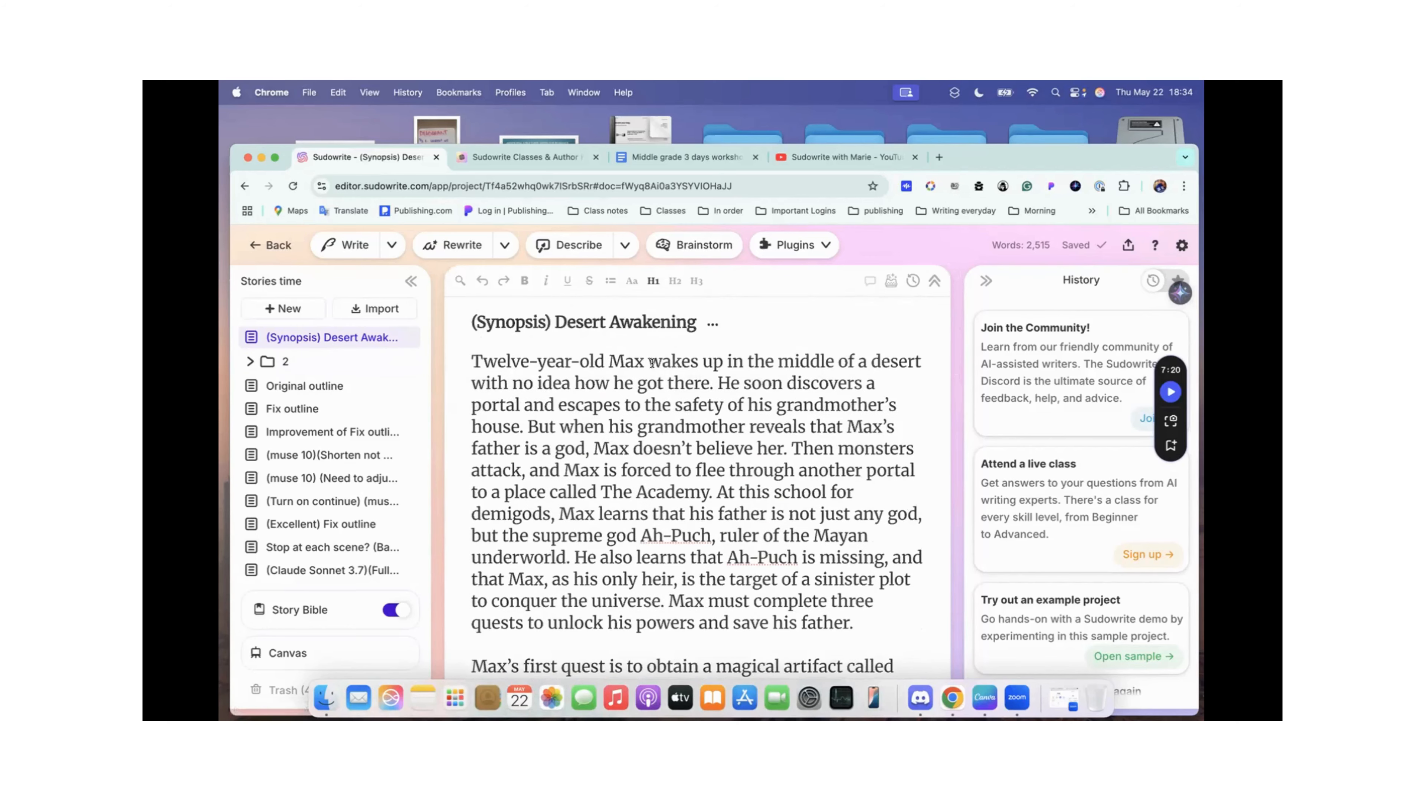
{"action": "scroll", "coordinate": [640, 497], "scroll_direction": "down", "scroll_amount": 5}
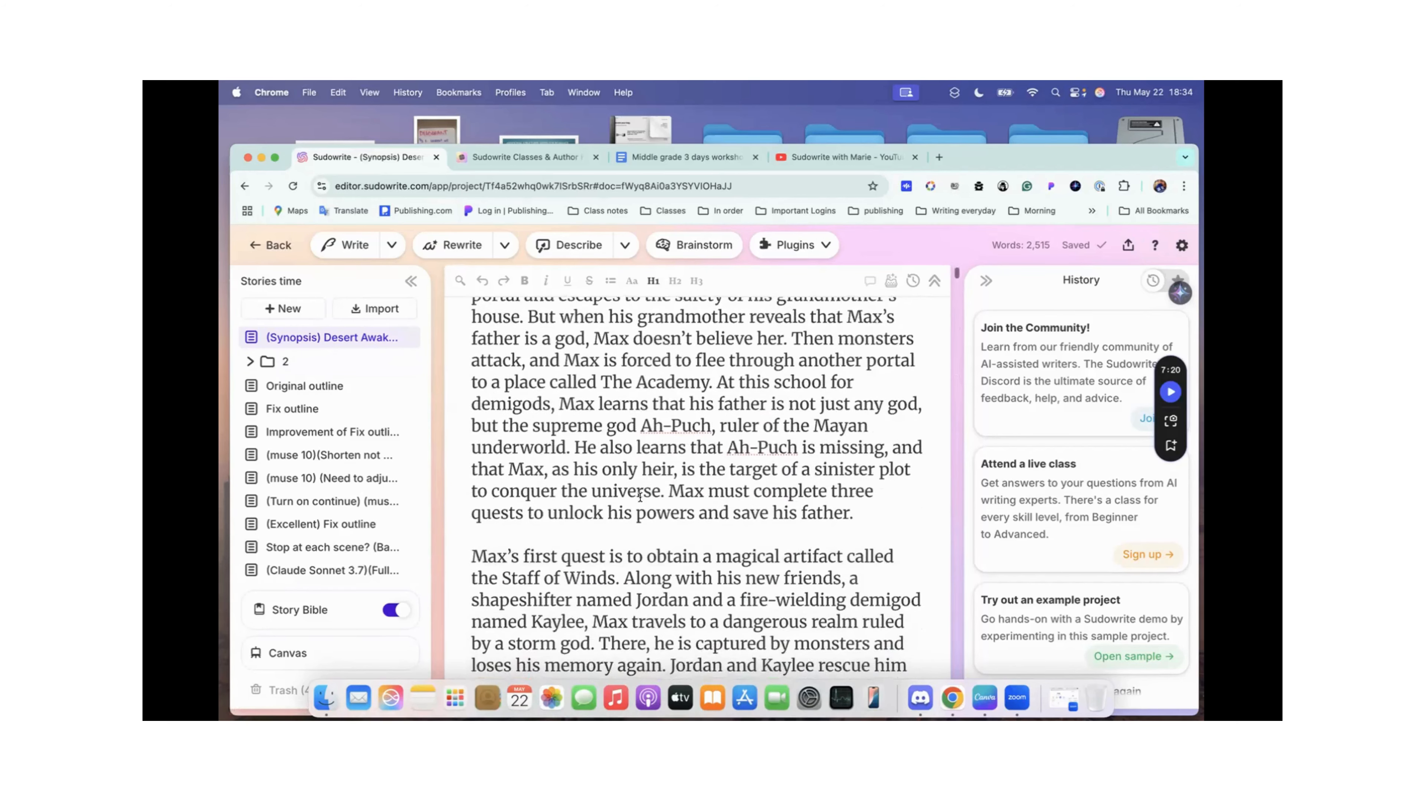
{"action": "scroll", "coordinate": [640, 498], "scroll_direction": "down", "scroll_amount": 1}
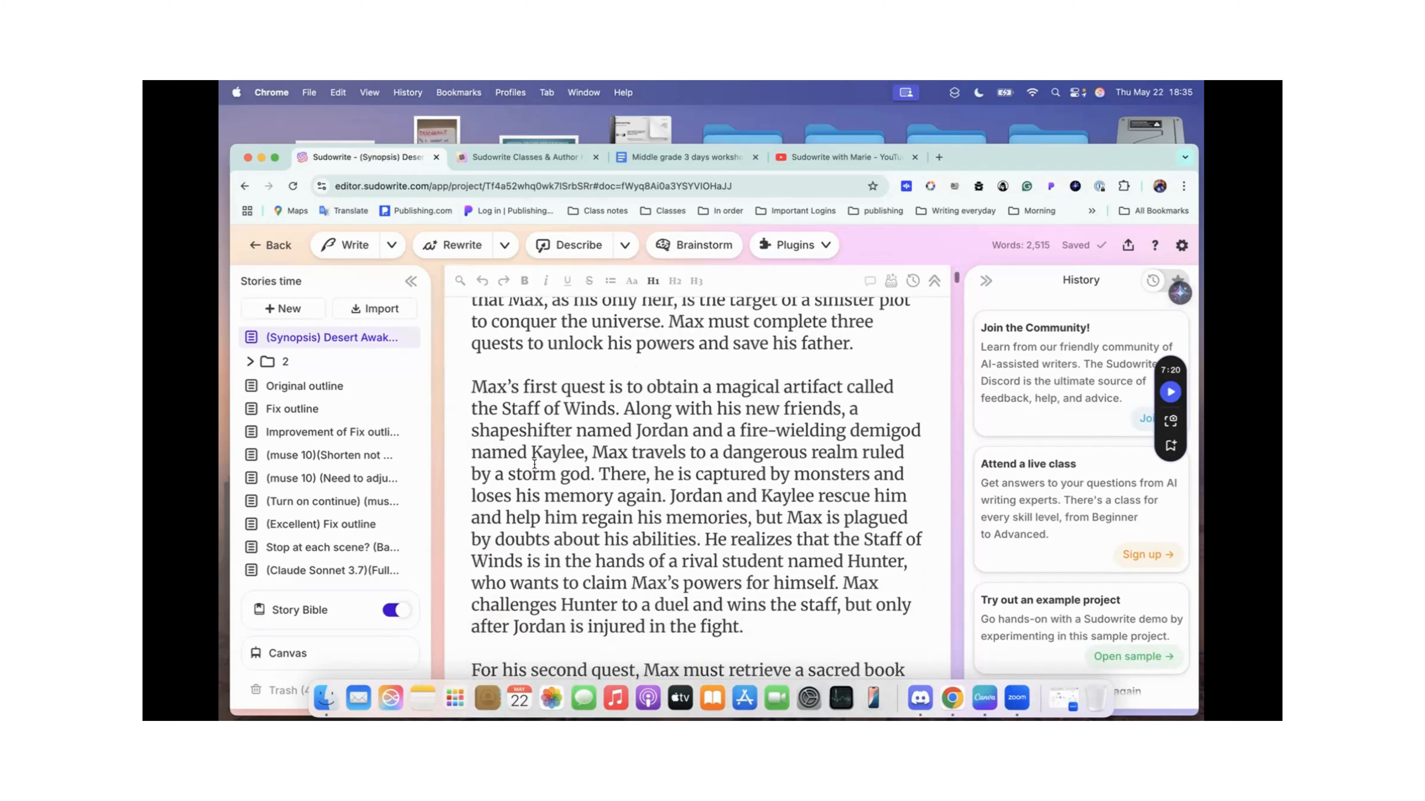
{"action": "left_click_drag", "start_coordinate": [568, 452], "coordinate": [568, 453]}
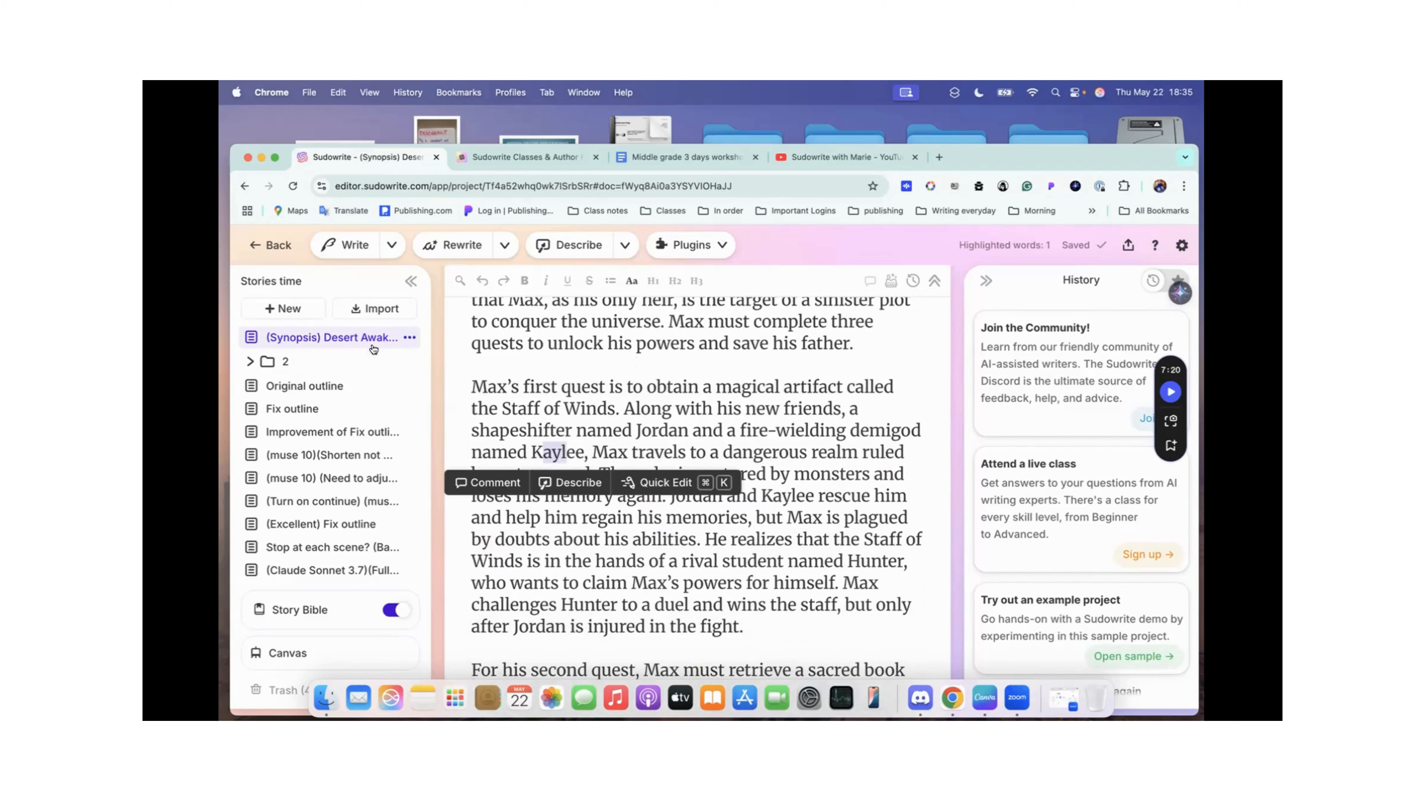
{"action": "scroll", "coordinate": [561, 328], "scroll_direction": "up", "scroll_amount": 5}
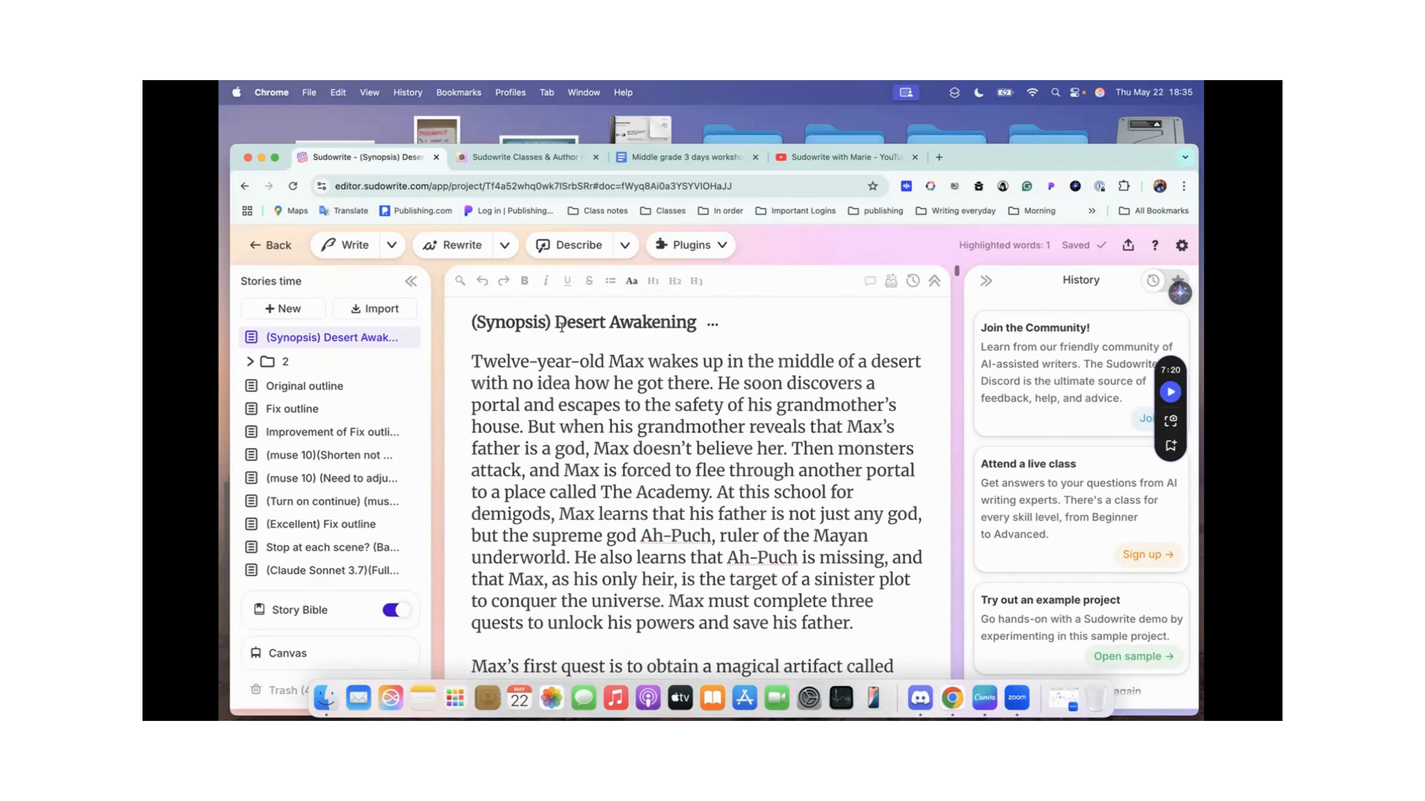
Step: Go past the magical objects and QuickChat characters to read the prompt for identifying main and secondary characters and its card format
{"action": "scroll", "coordinate": [562, 328], "scroll_direction": "down", "scroll_amount": 20}
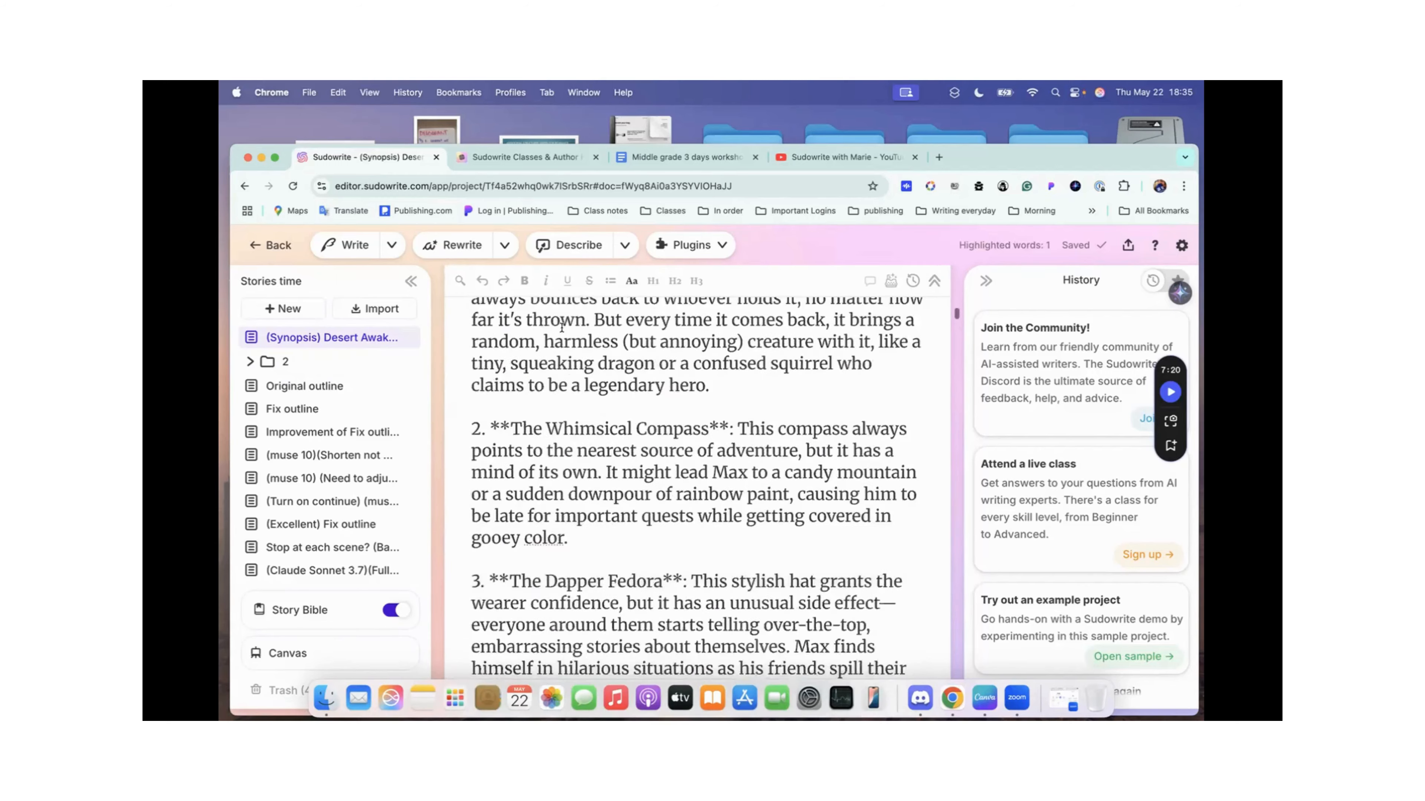
{"action": "scroll", "coordinate": [566, 325], "scroll_direction": "down", "scroll_amount": 15}
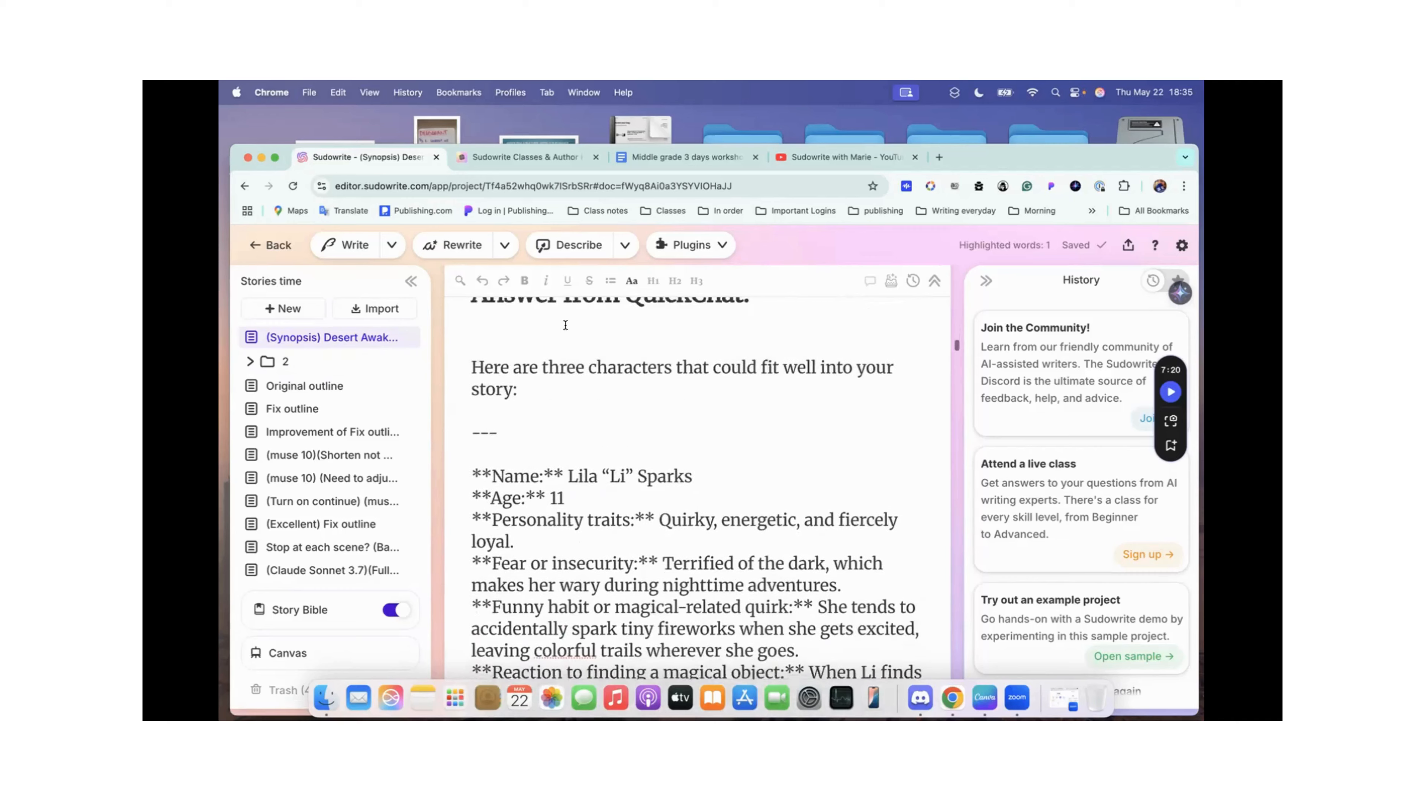
{"action": "scroll", "coordinate": [566, 325], "scroll_direction": "down", "scroll_amount": 3}
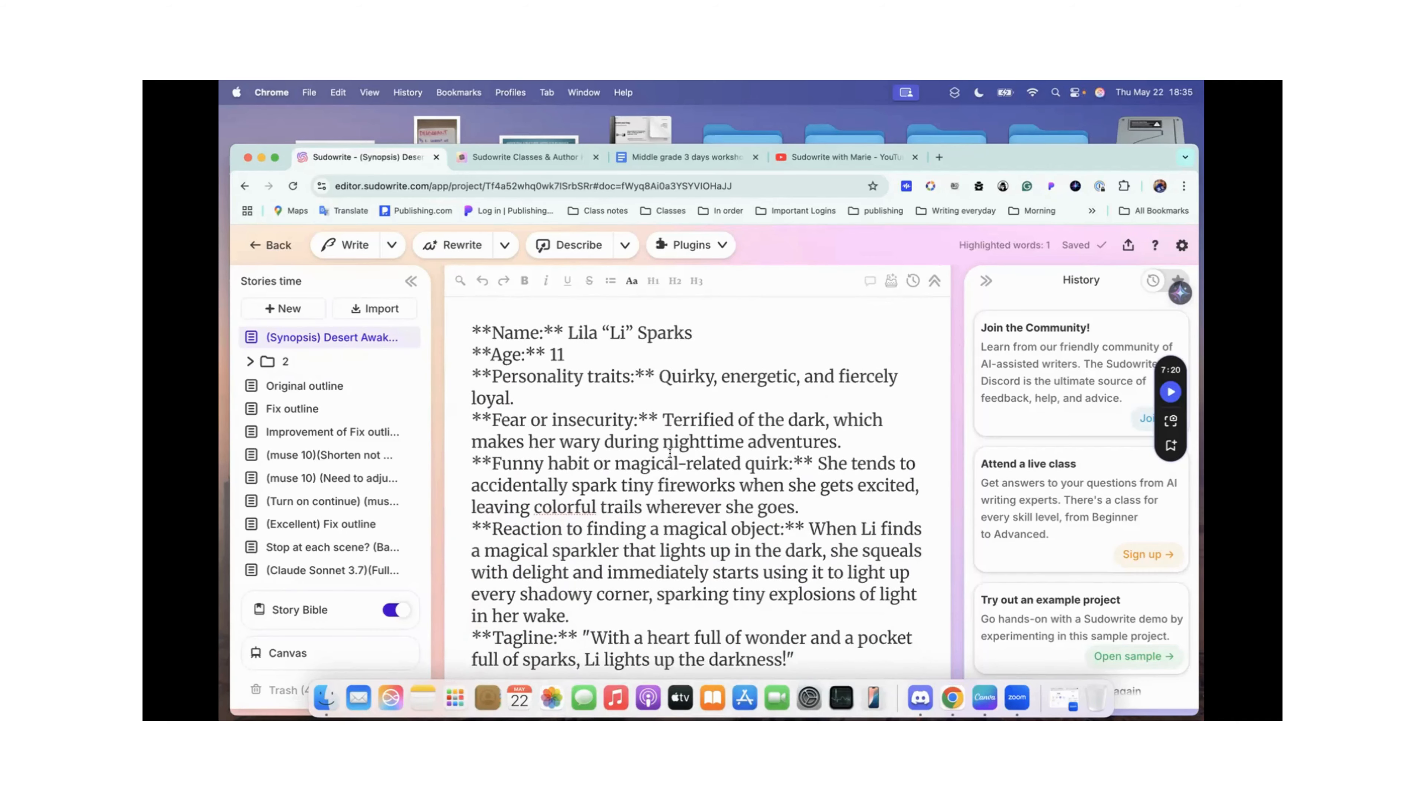
{"action": "scroll", "coordinate": [669, 453], "scroll_direction": "down", "scroll_amount": 15}
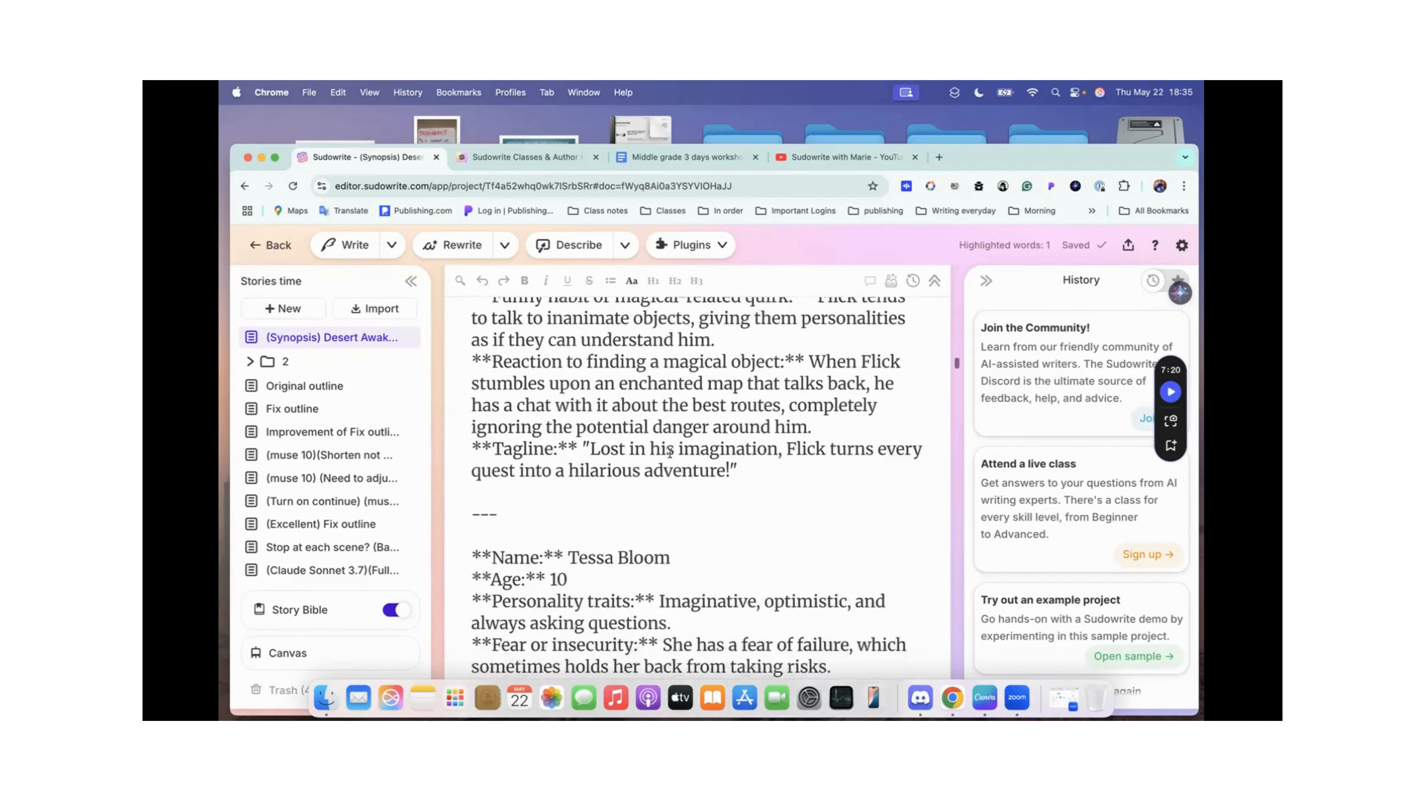
{"action": "scroll", "coordinate": [670, 454], "scroll_direction": "down", "scroll_amount": 15}
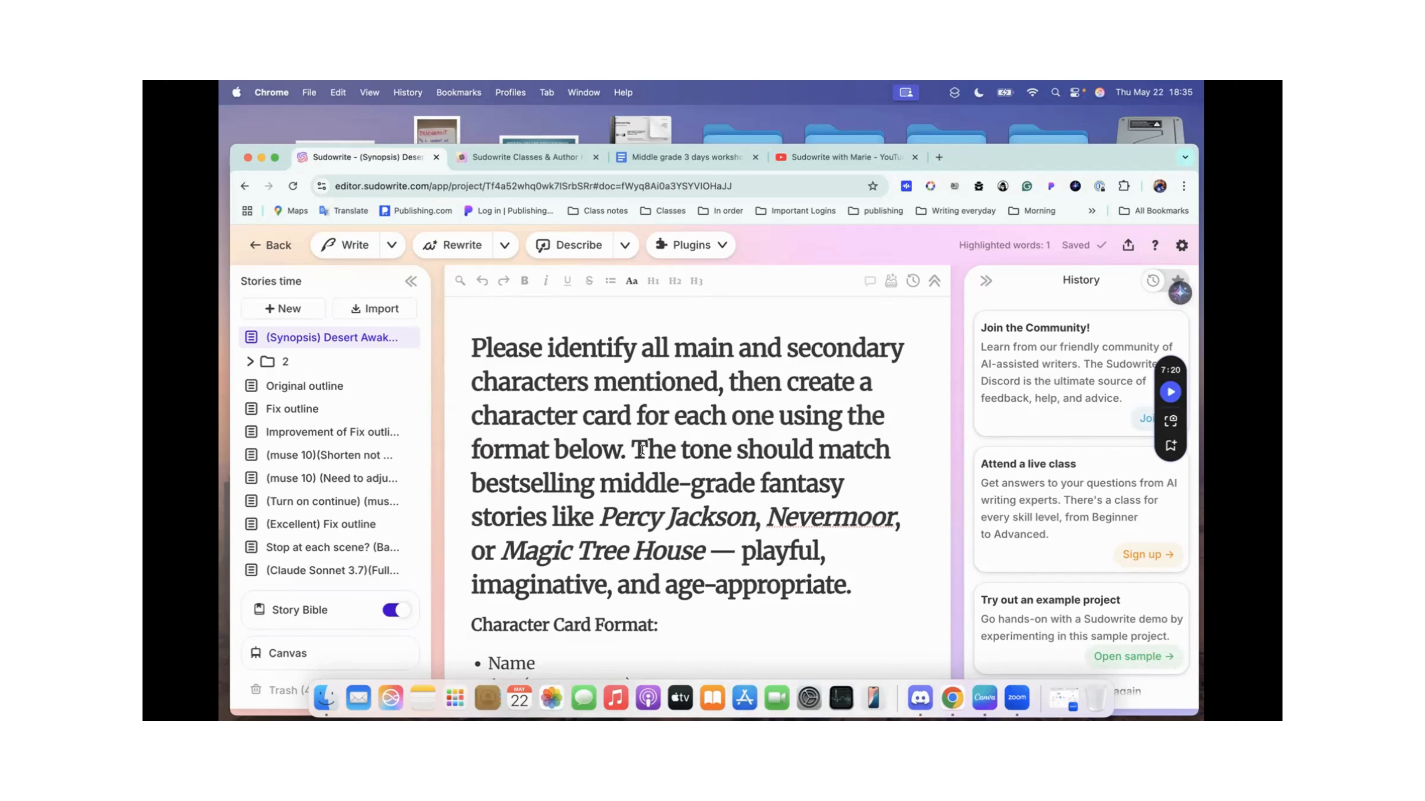
{"action": "scroll", "coordinate": [818, 451], "scroll_direction": "down", "scroll_amount": 2}
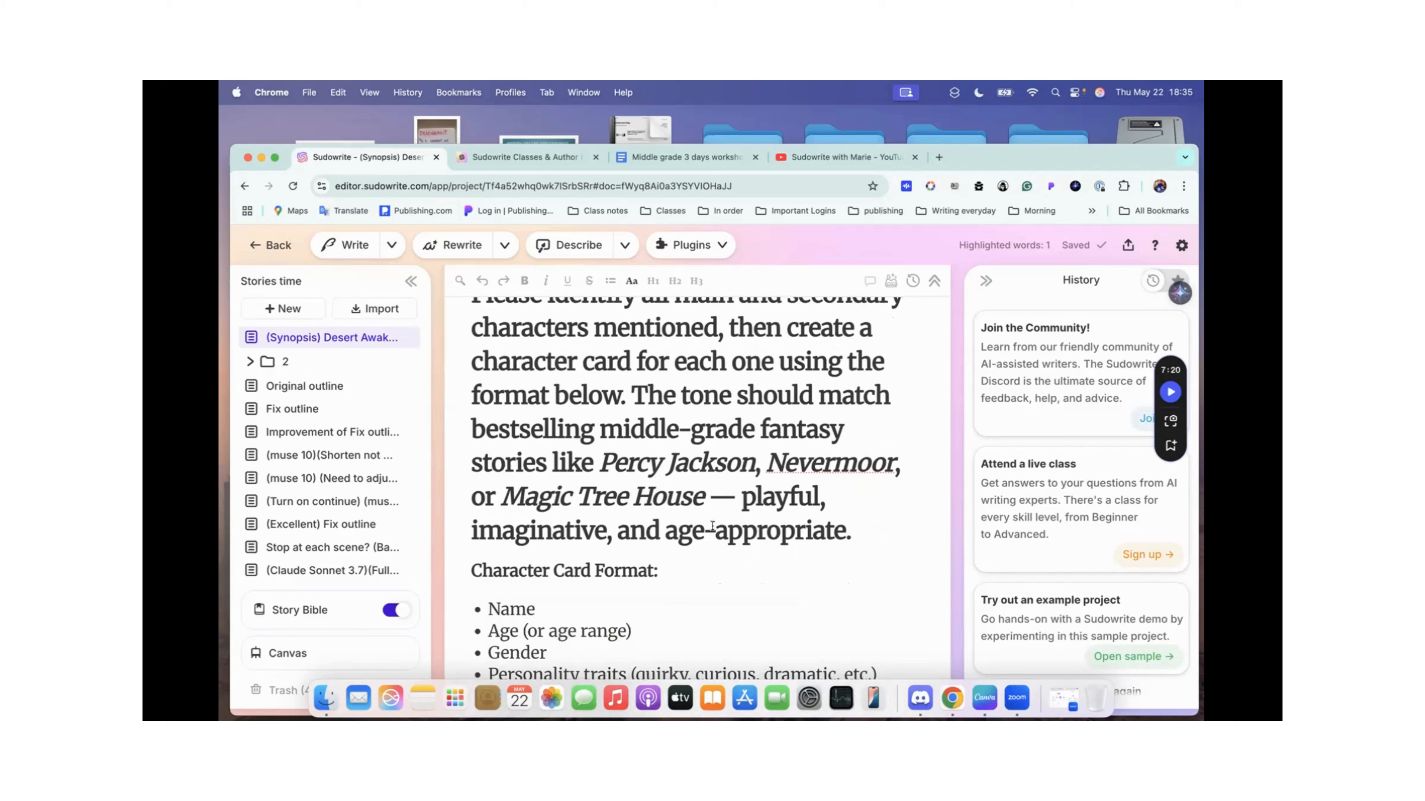
{"action": "scroll", "coordinate": [758, 527], "scroll_direction": "down", "scroll_amount": 1}
{"action": "scroll", "coordinate": [757, 528], "scroll_direction": "up", "scroll_amount": 2}
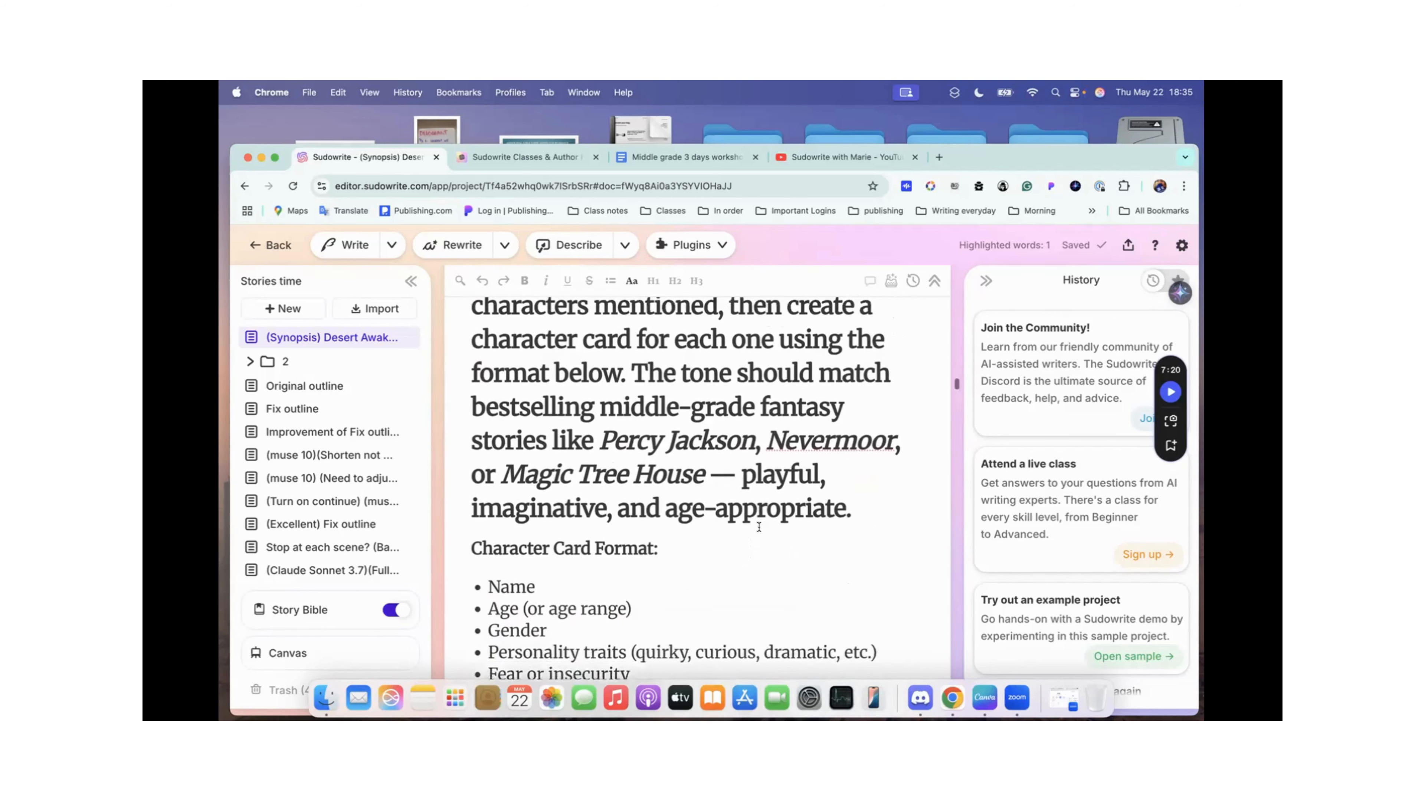
Step: Submit the prompt that identifies main and secondary characters and creates middle-grade fantasy character cards to Quick Chat
{"action": "scroll", "coordinate": [593, 414], "scroll_direction": "up", "scroll_amount": 1}
{"action": "left_click_drag", "start_coordinate": [471, 337], "coordinate": [919, 567]}
{"action": "key", "text": "super+c"}
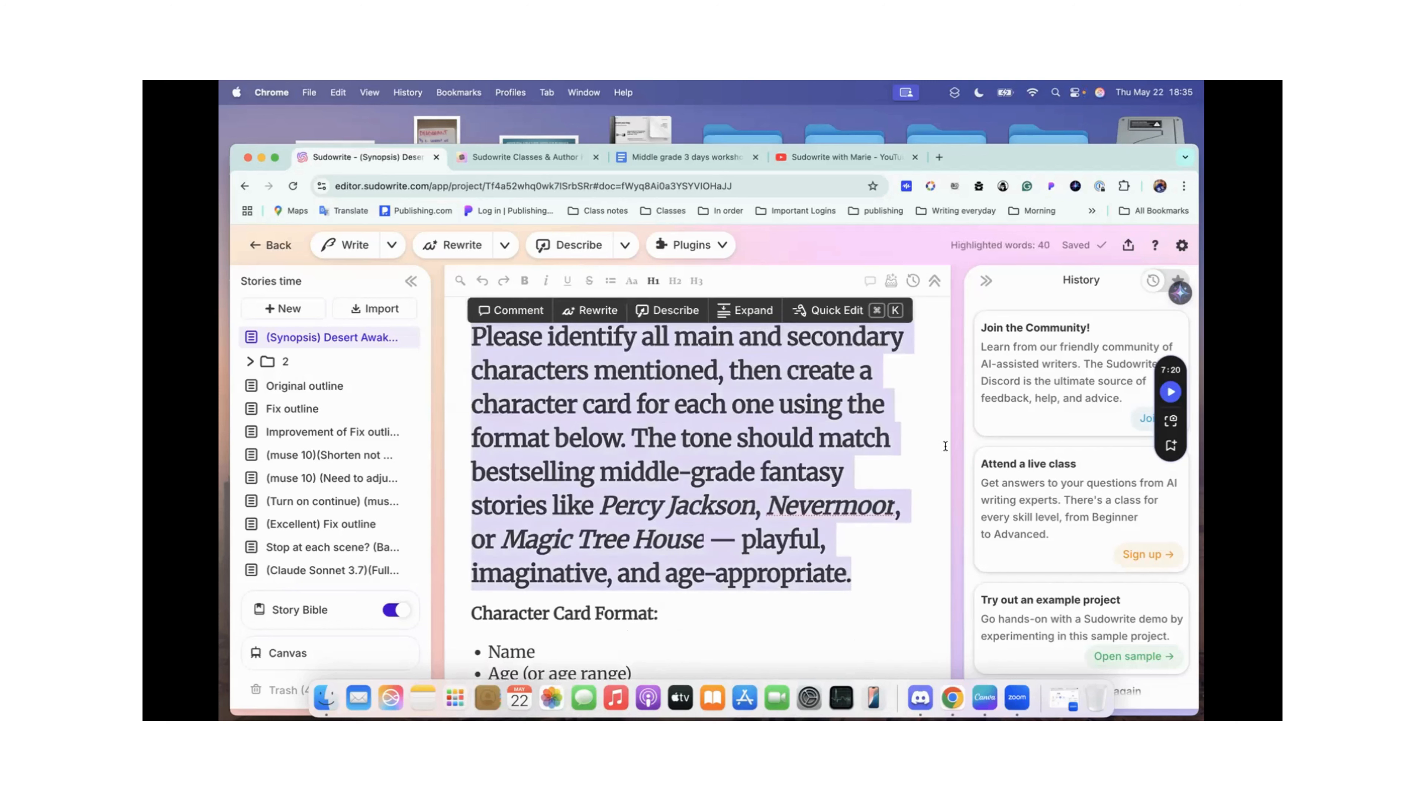
{"action": "left_click", "coordinate": [843, 315]}
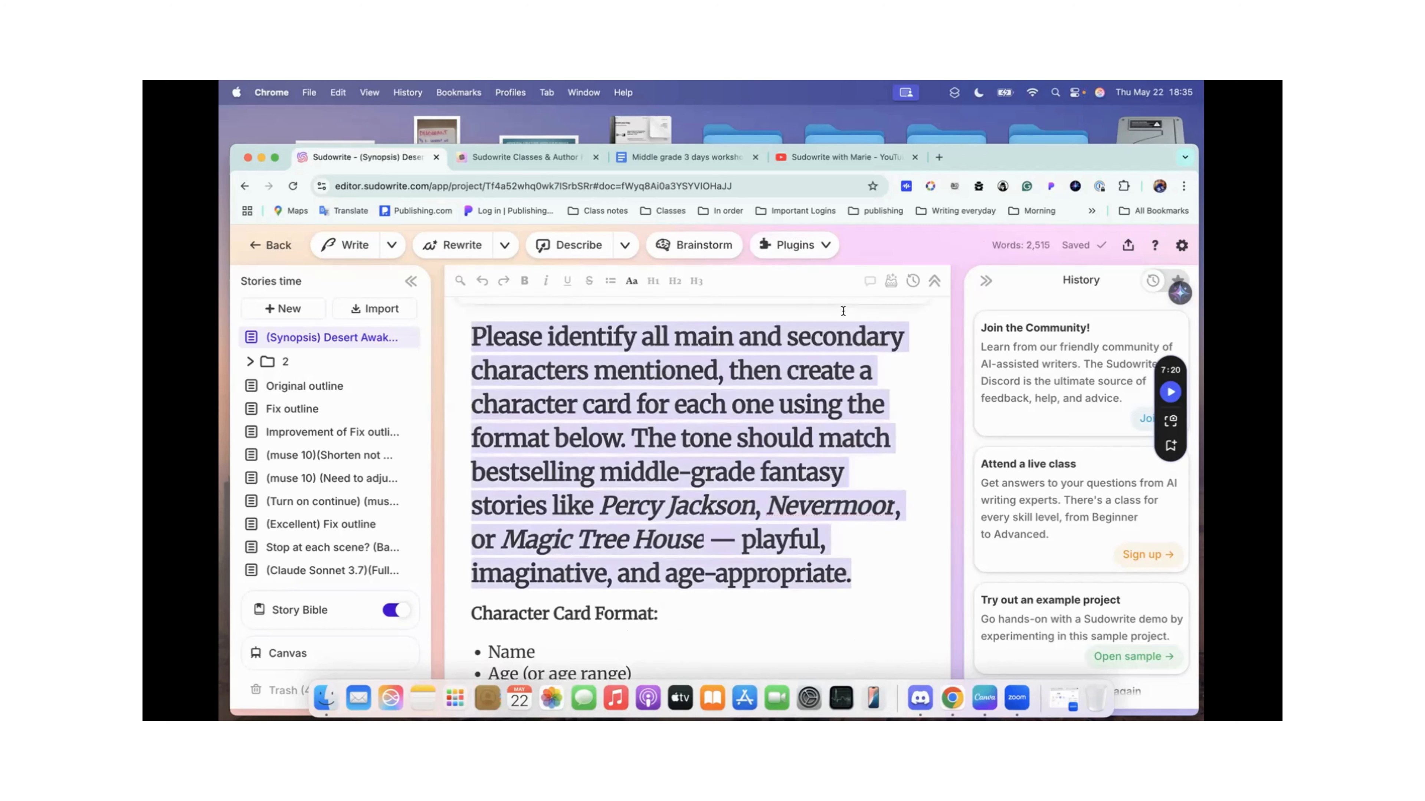
{"action": "scroll", "coordinate": [677, 358], "scroll_direction": "up", "scroll_amount": 3}
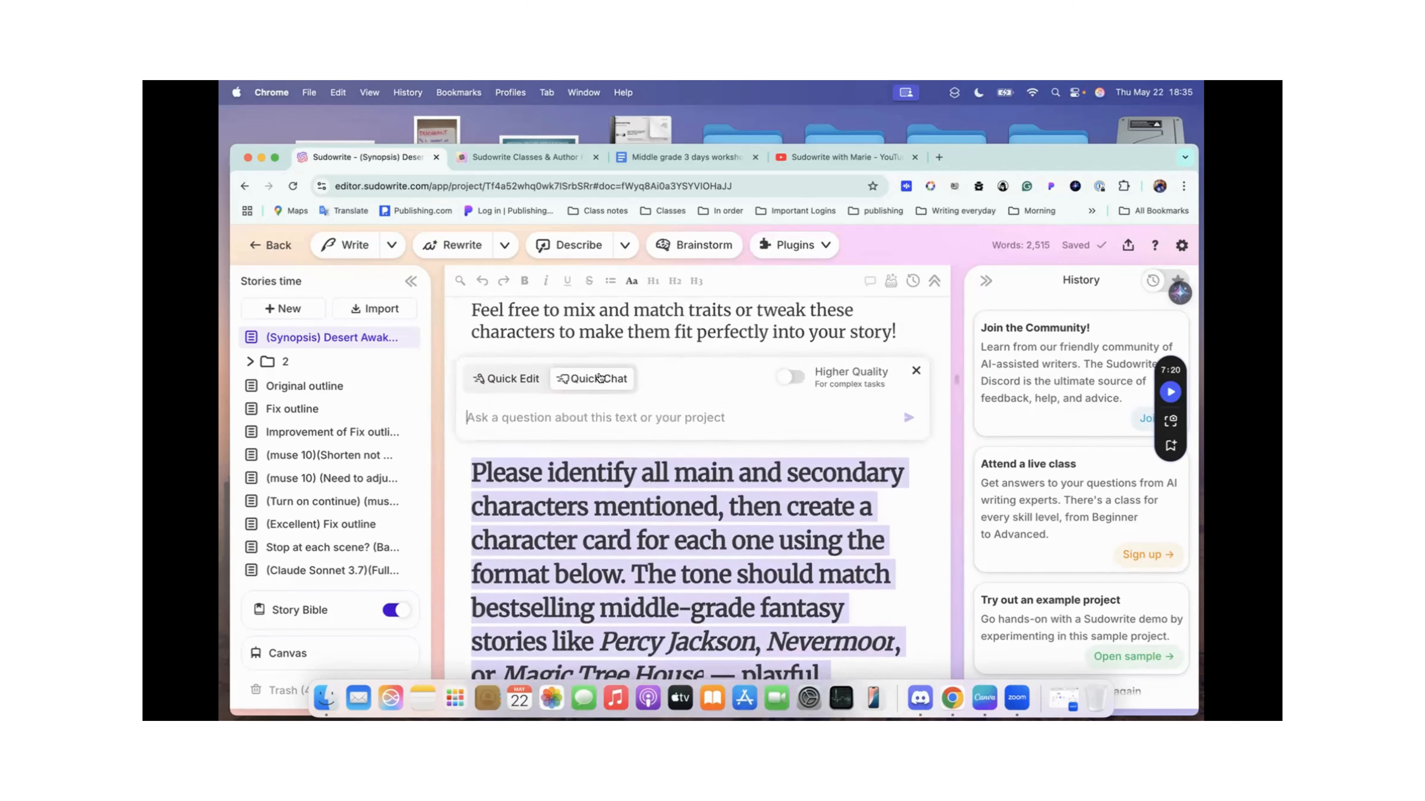
{"action": "key", "text": "super+v"}
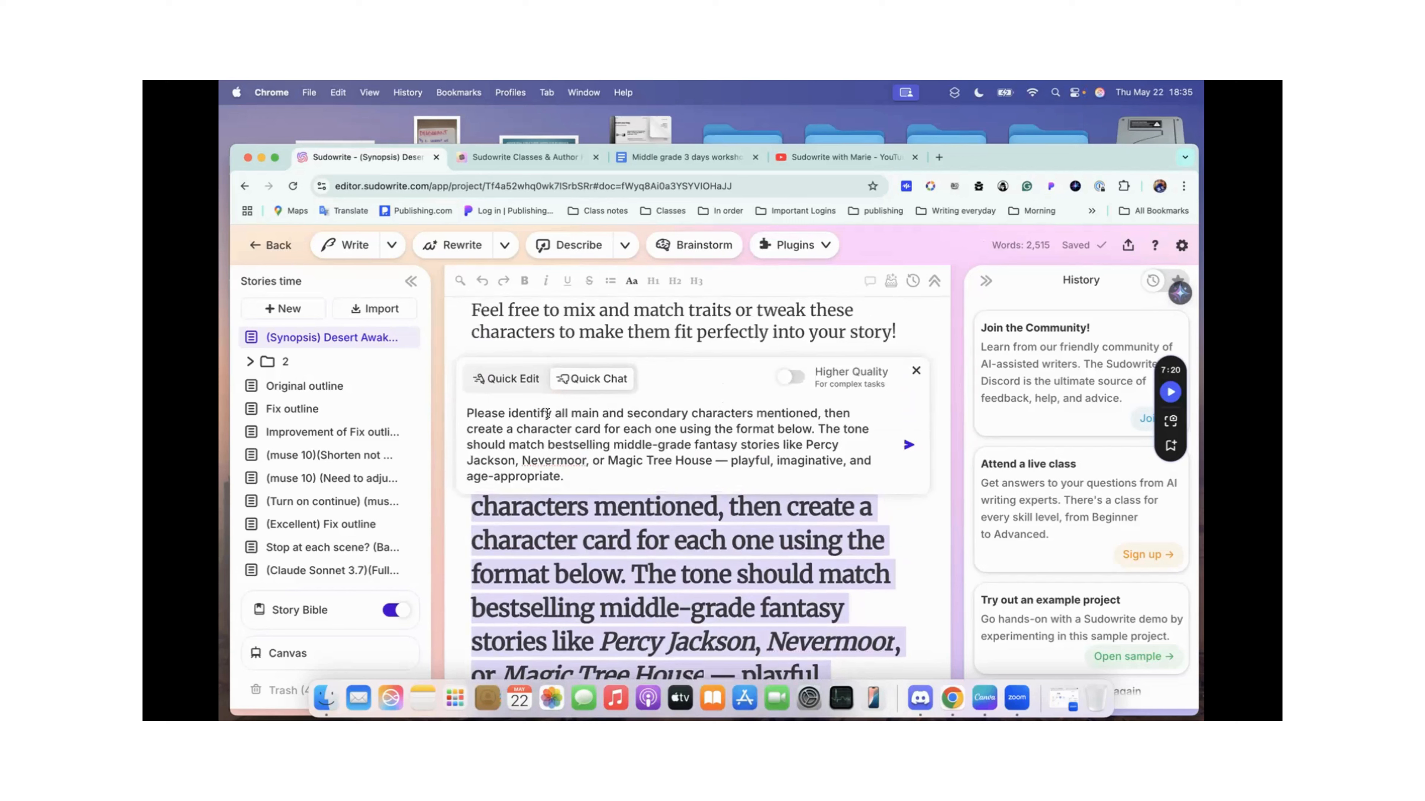
{"action": "key", "text": "Return"}
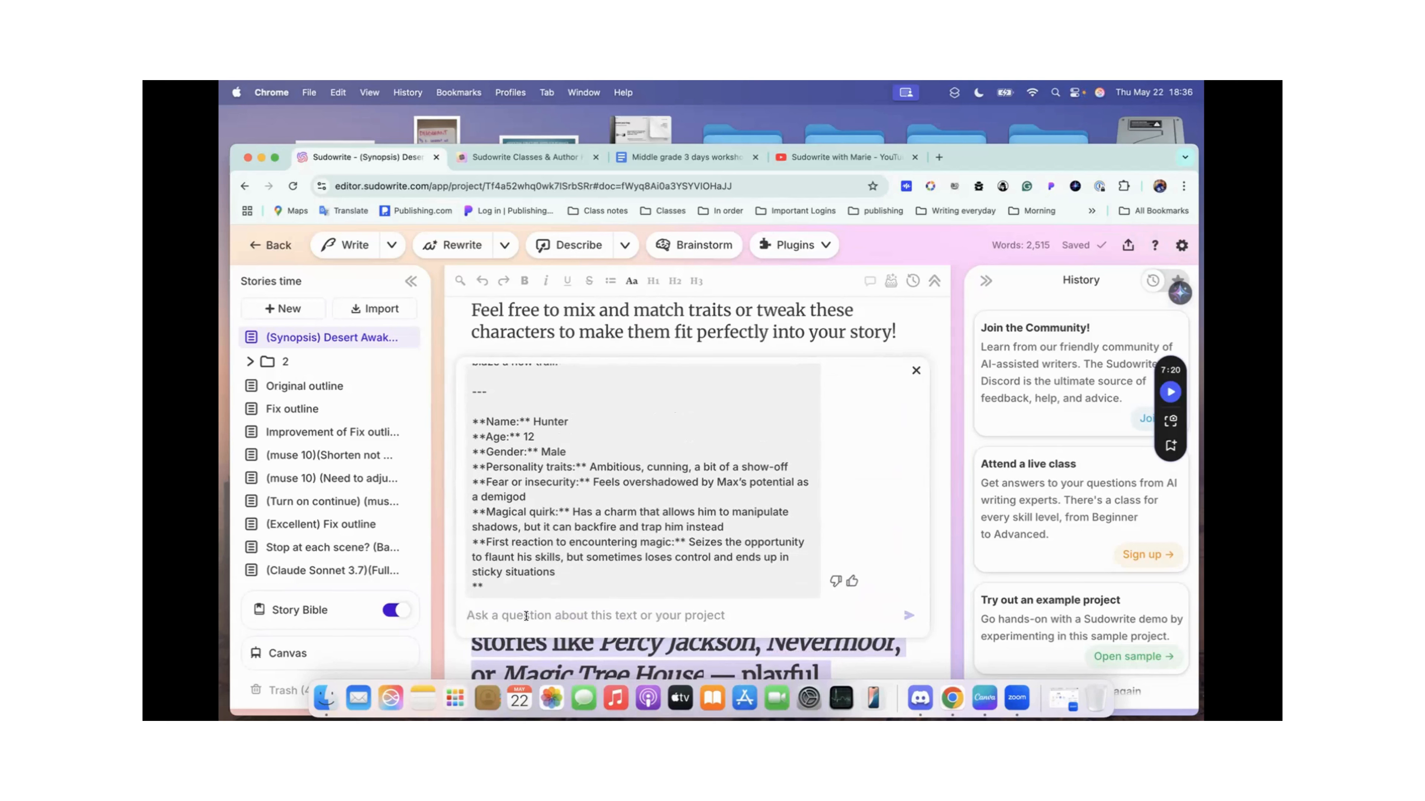
Step: Send the follow-up message "Continue" in Quick Chat to get the rest of the character cards
{"action": "left_click", "coordinate": [525, 616]}
{"action": "type", "text": "Con"}
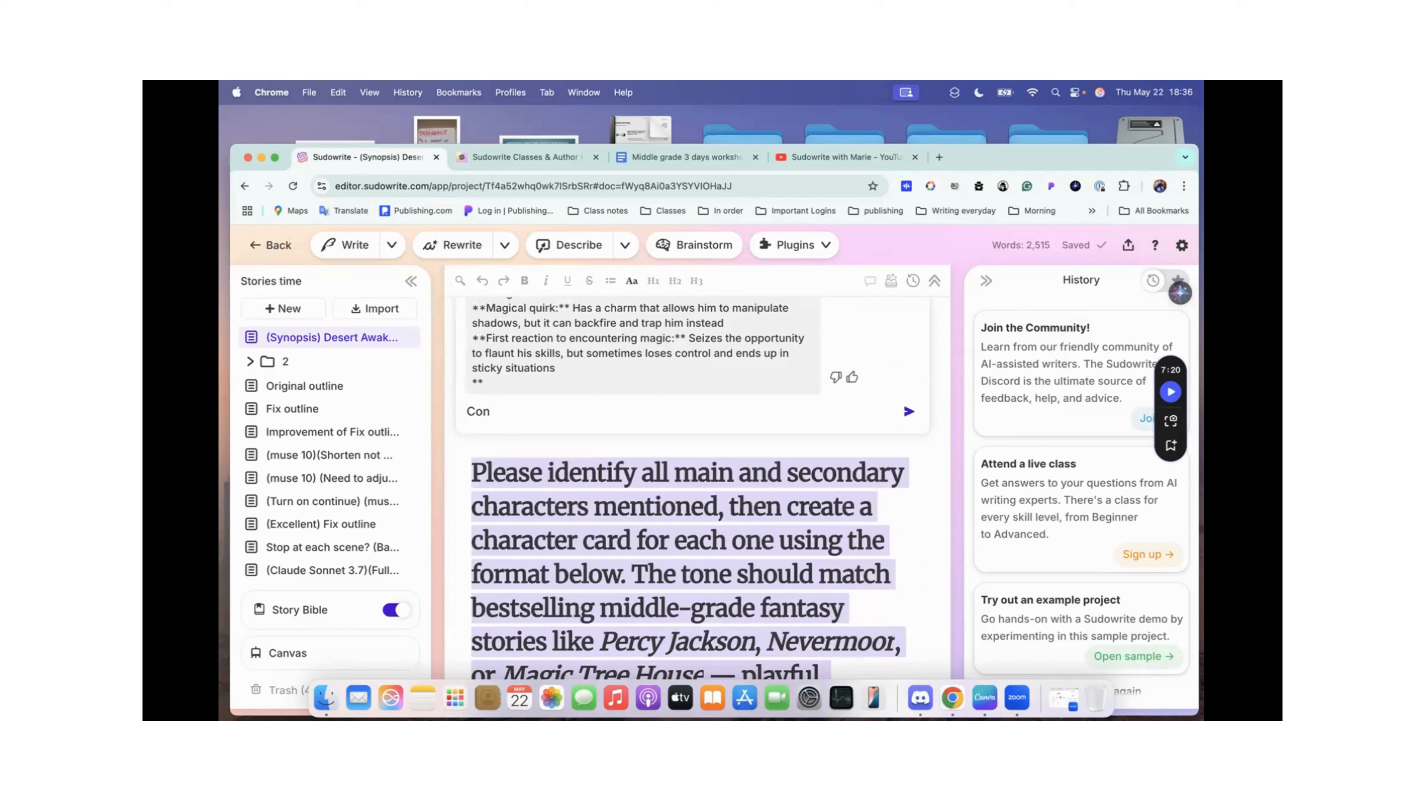
{"action": "type", "text": "tinue"}
{"action": "left_click", "coordinate": [905, 405]}
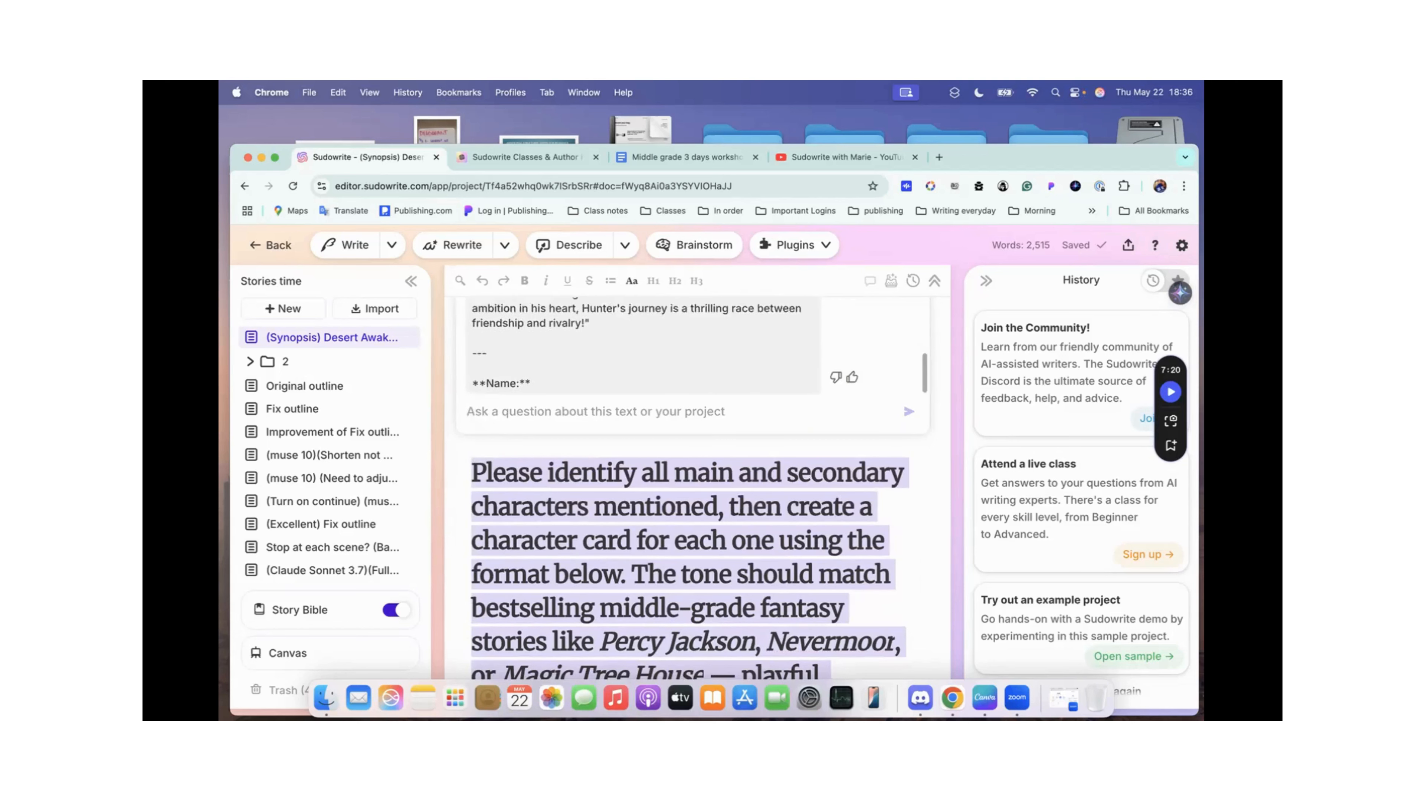
Step: Review the generated character cards in reverse order, from Echo (The Wandering Sage) through the grandmother and Hunter back to Max
{"action": "scroll", "coordinate": [572, 527], "scroll_direction": "up", "scroll_amount": 3}
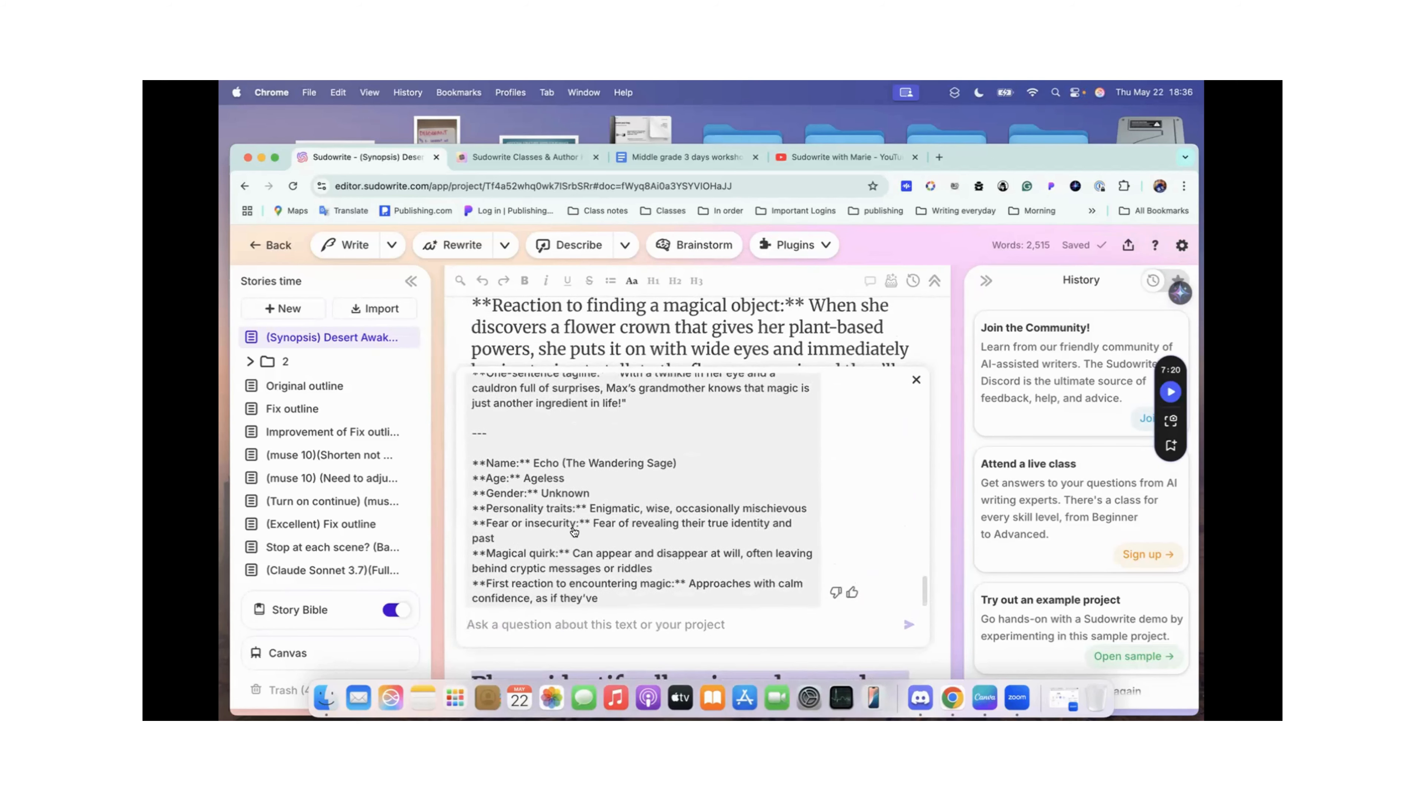
{"action": "scroll", "coordinate": [574, 532], "scroll_direction": "up", "scroll_amount": 1}
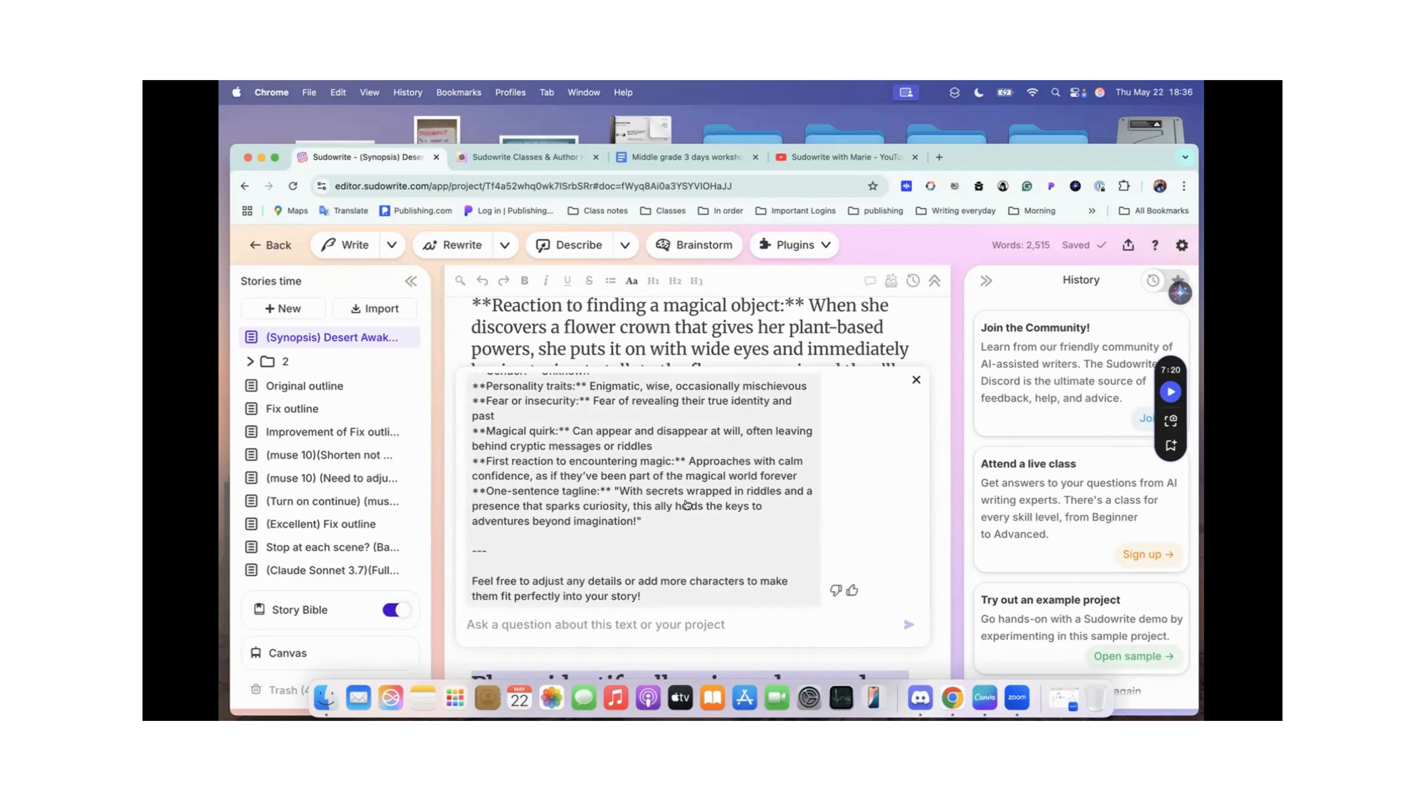
{"action": "scroll", "coordinate": [689, 499], "scroll_direction": "up", "scroll_amount": 3}
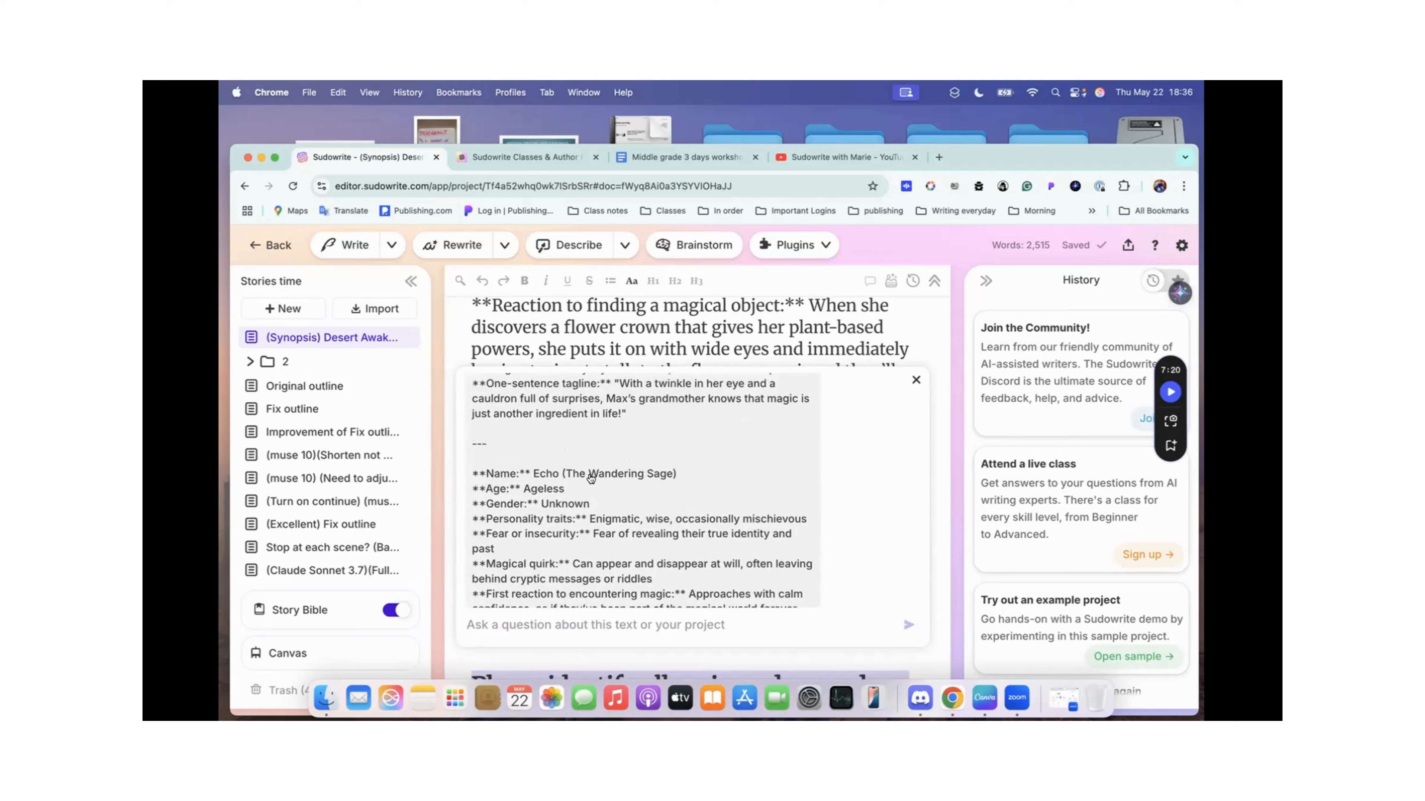
{"action": "scroll", "coordinate": [664, 462], "scroll_direction": "up", "scroll_amount": 3}
{"action": "scroll", "coordinate": [663, 461], "scroll_direction": "up", "scroll_amount": 2}
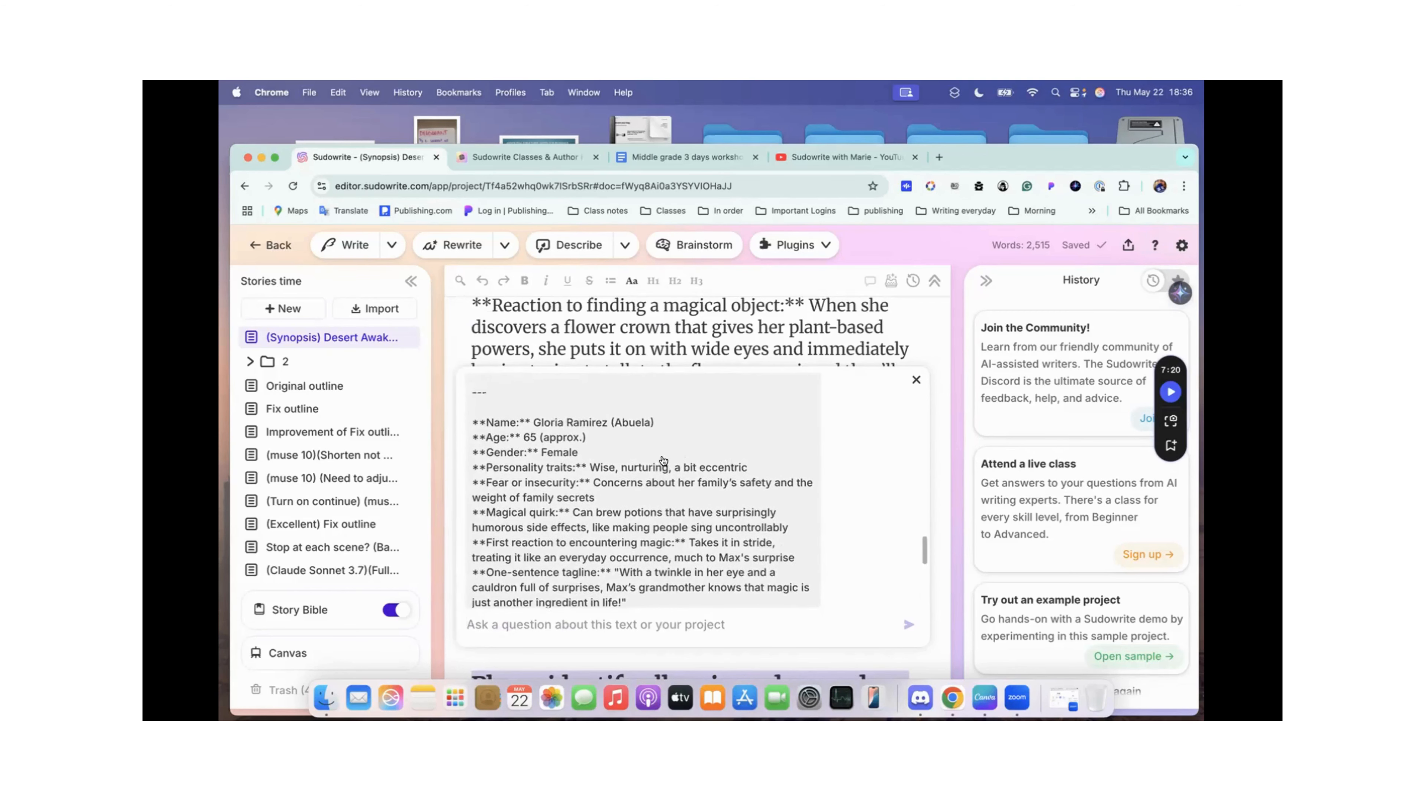
{"action": "scroll", "coordinate": [664, 461], "scroll_direction": "down", "scroll_amount": 3}
{"action": "scroll", "coordinate": [664, 461], "scroll_direction": "up", "scroll_amount": 3}
{"action": "scroll", "coordinate": [662, 460], "scroll_direction": "up", "scroll_amount": 1}
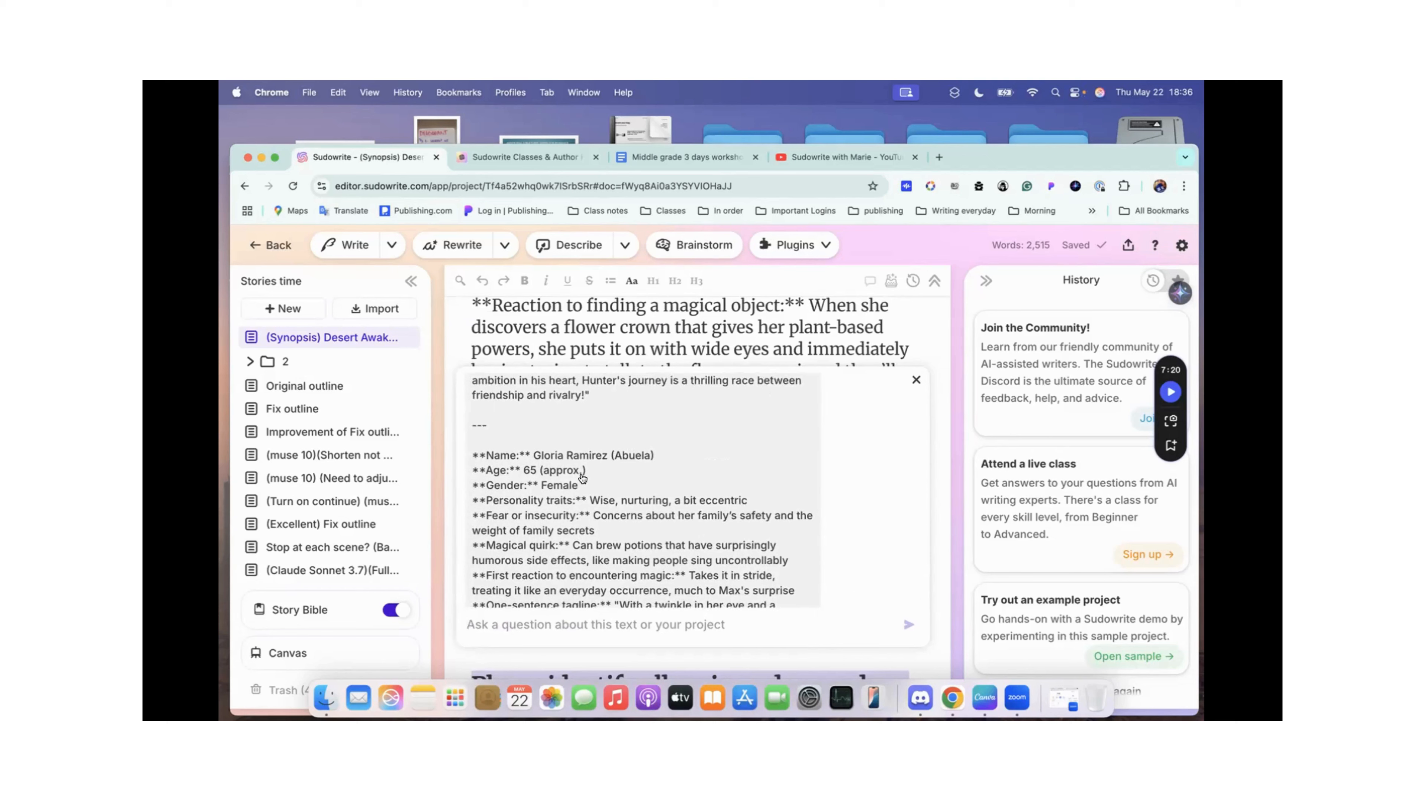
{"action": "scroll", "coordinate": [582, 479], "scroll_direction": "up", "scroll_amount": 7}
{"action": "scroll", "coordinate": [582, 478], "scroll_direction": "up", "scroll_amount": 10}
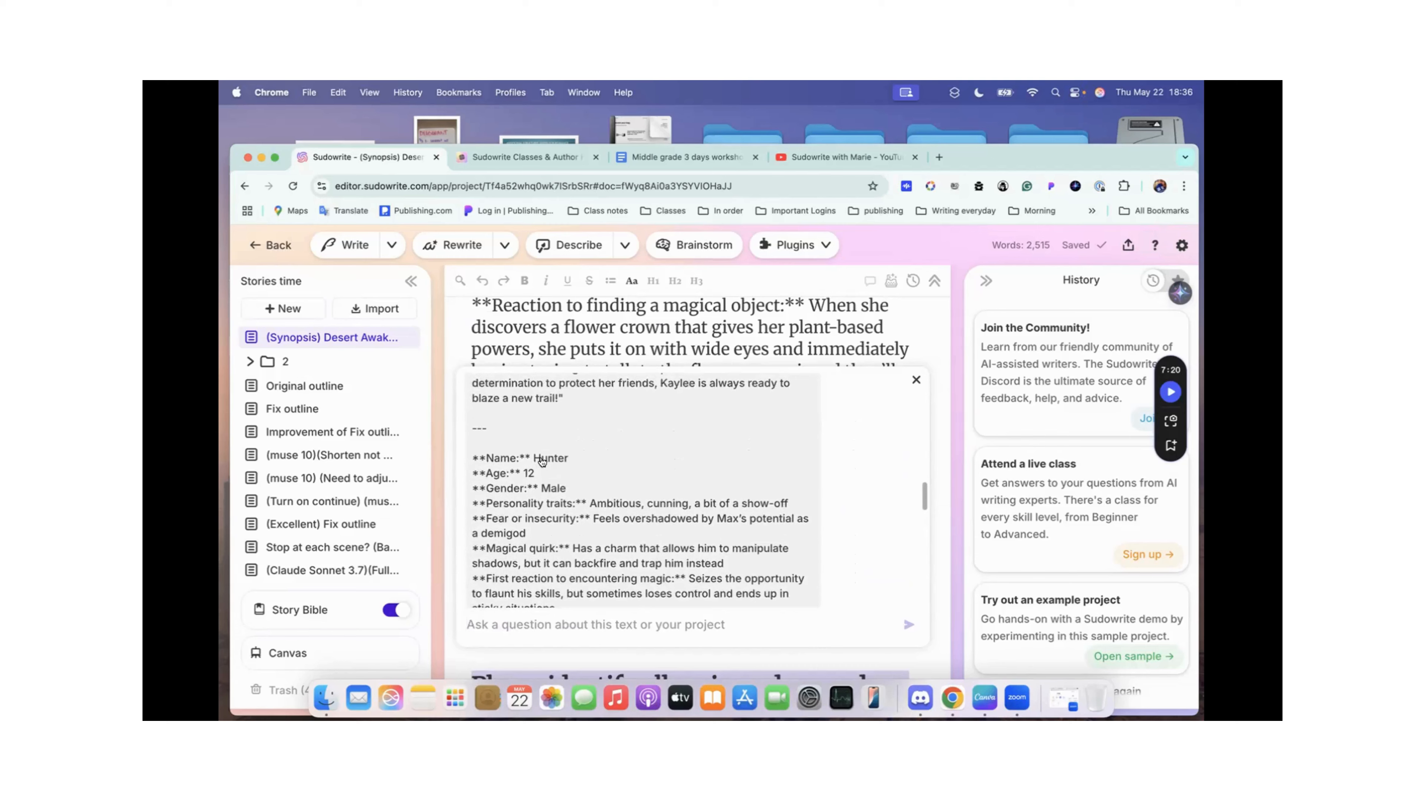
{"action": "scroll", "coordinate": [543, 462], "scroll_direction": "up", "scroll_amount": 10}
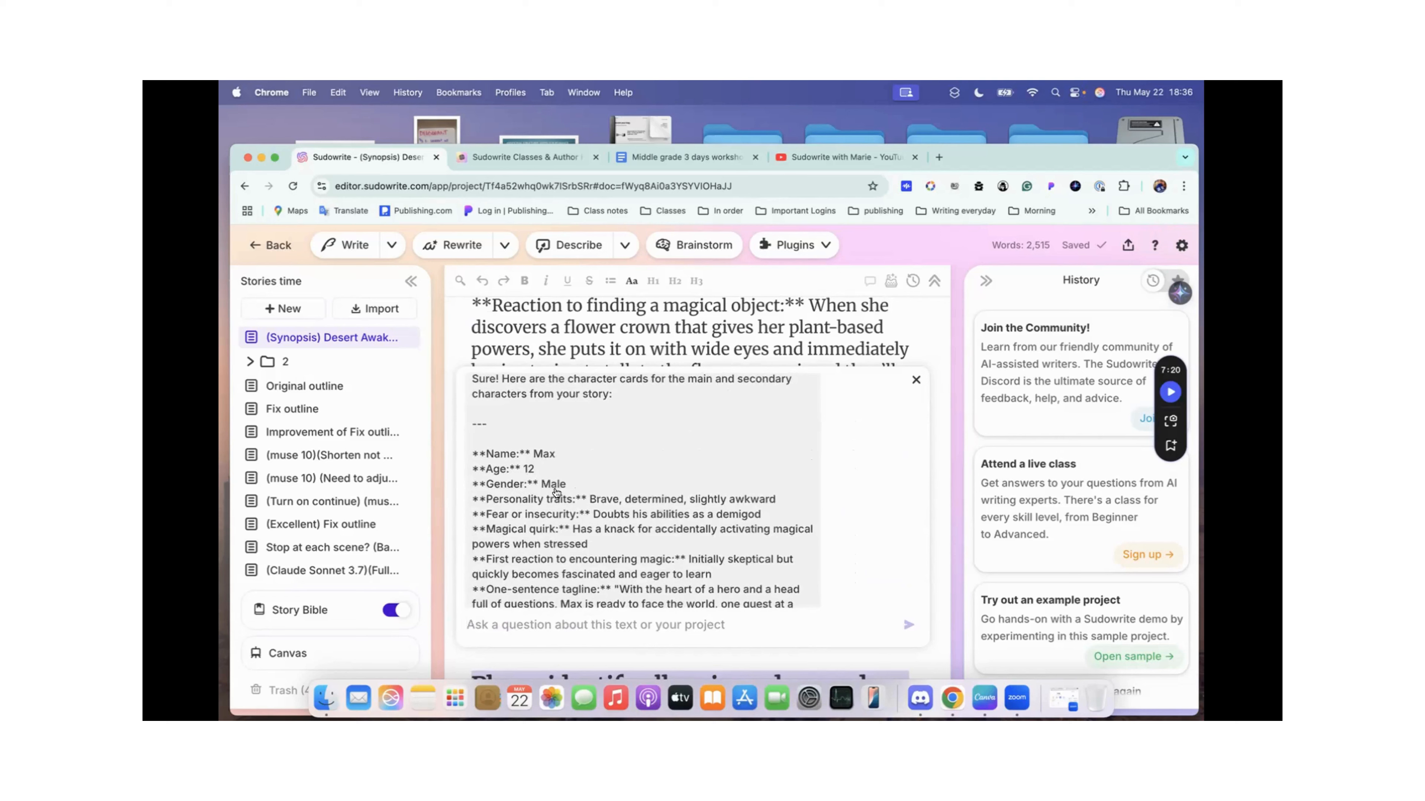
Step: Go through the generated character cards again in order from Max to Echo, and close the chat
{"action": "scroll", "coordinate": [548, 488], "scroll_direction": "down", "scroll_amount": 2}
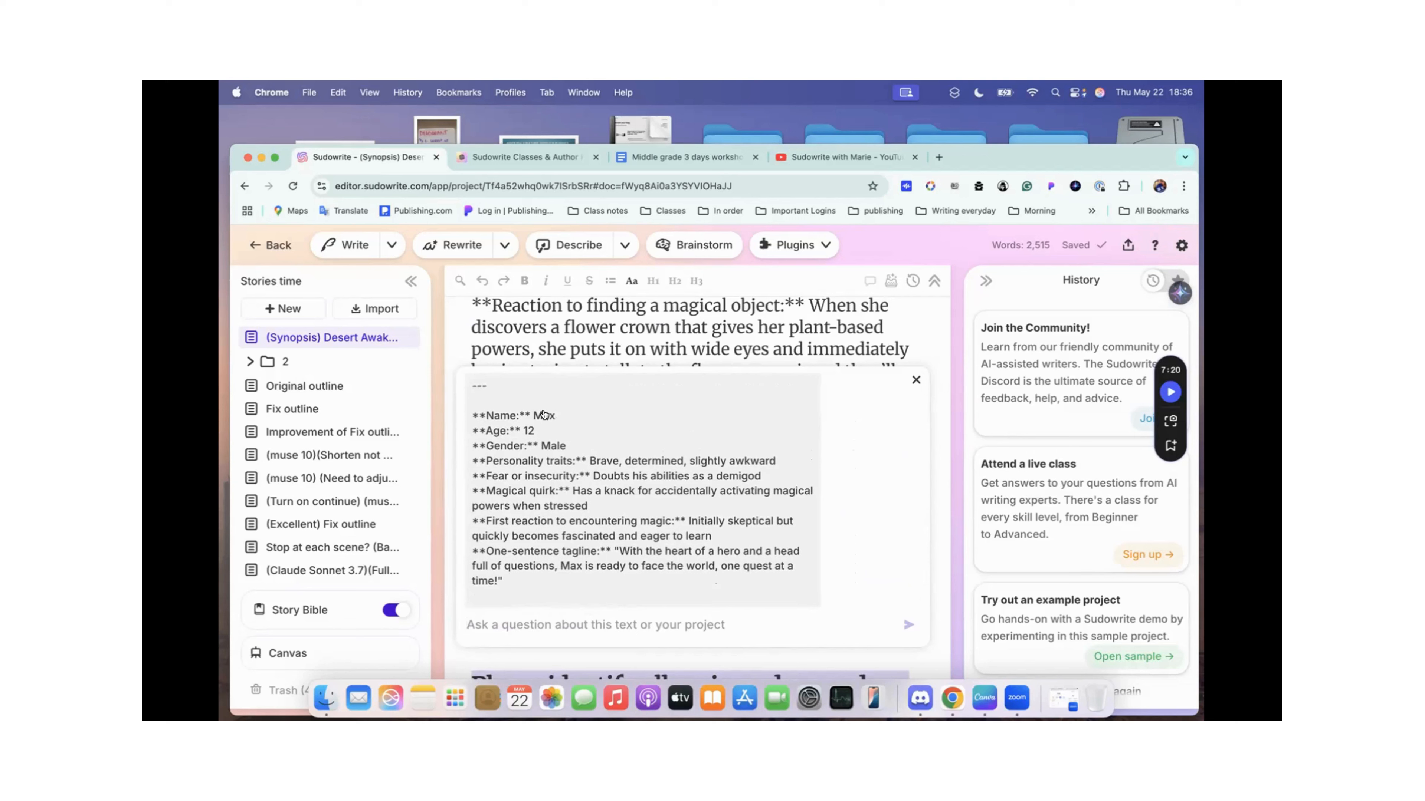
{"action": "scroll", "coordinate": [543, 414], "scroll_direction": "down", "scroll_amount": 15}
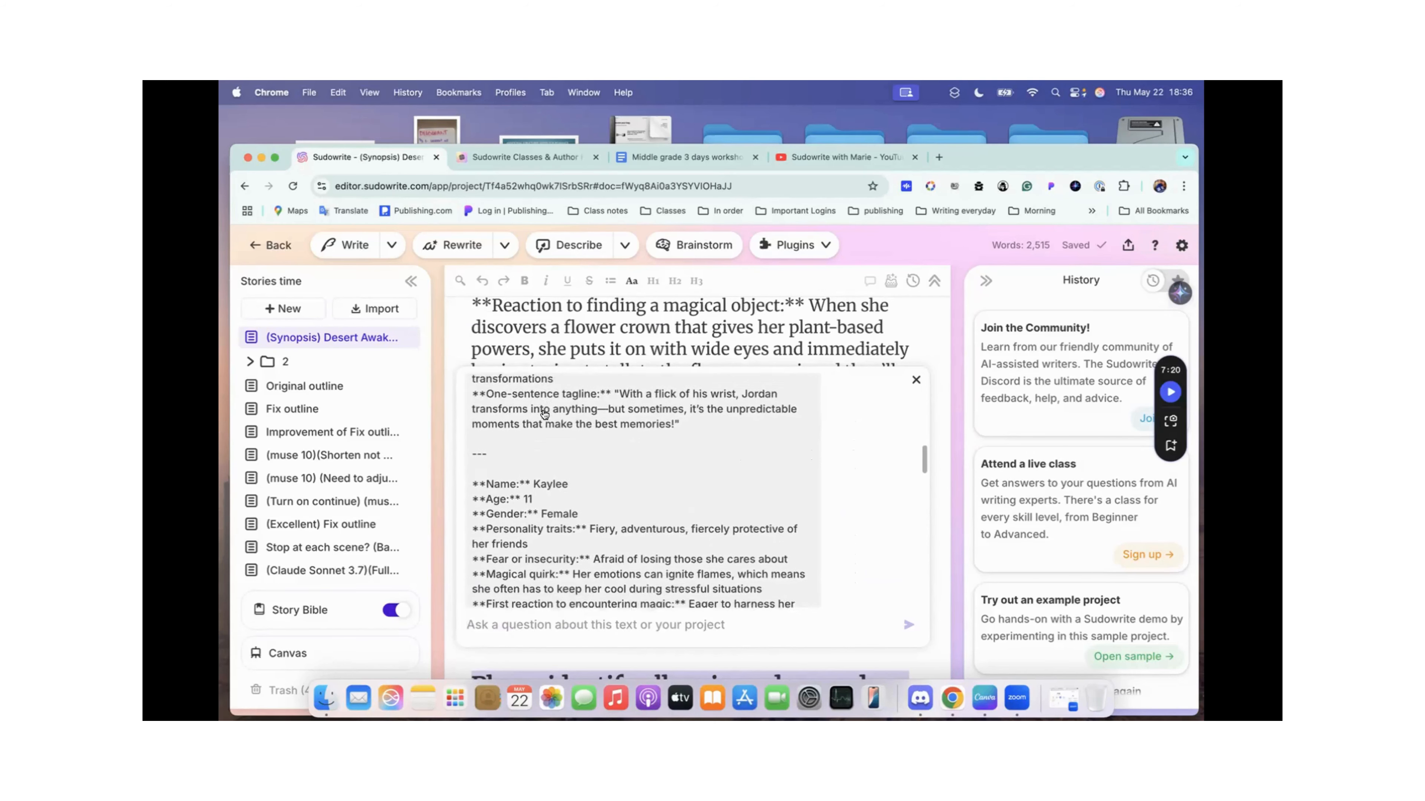
{"action": "scroll", "coordinate": [543, 414], "scroll_direction": "down", "scroll_amount": 10}
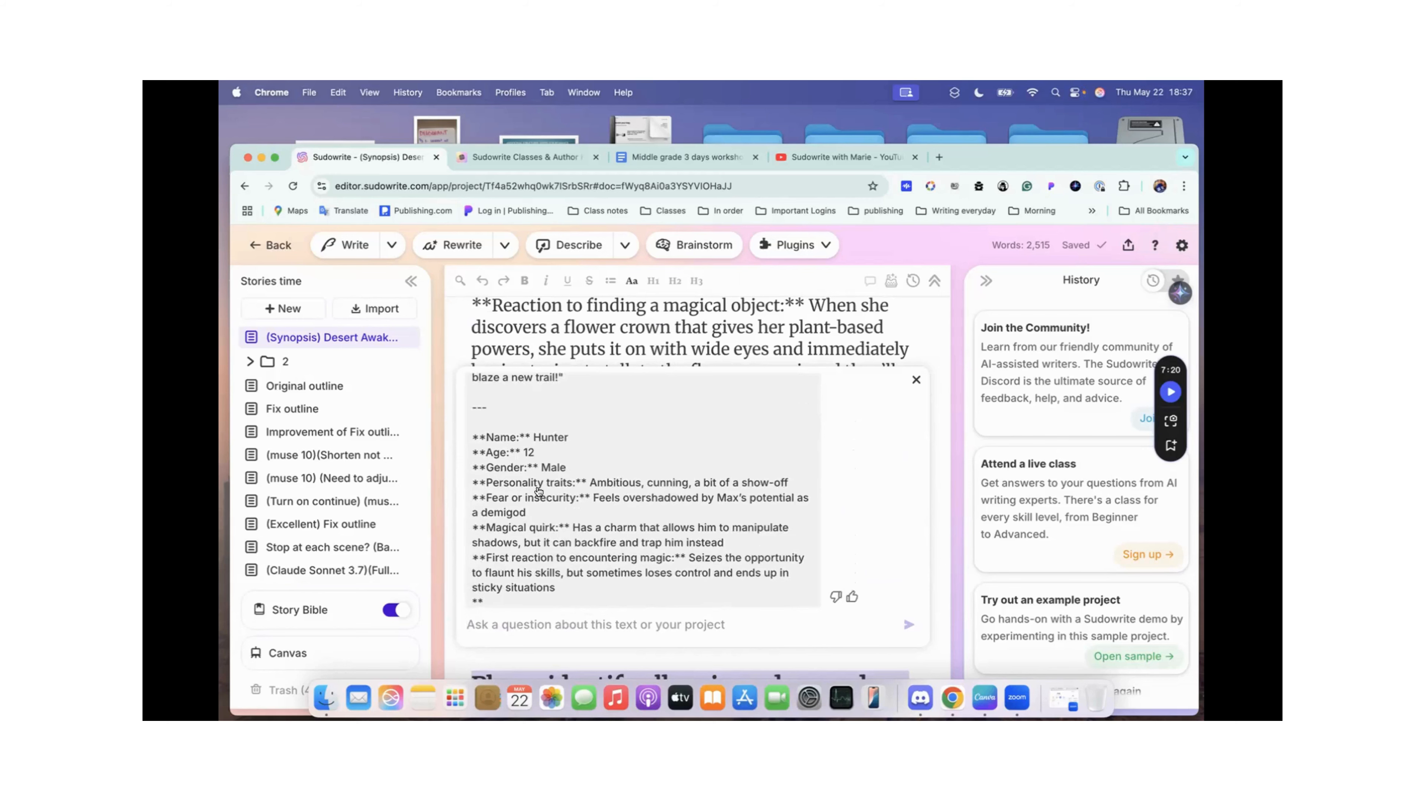
{"action": "scroll", "coordinate": [531, 522], "scroll_direction": "down", "scroll_amount": 8}
{"action": "scroll", "coordinate": [537, 492], "scroll_direction": "down", "scroll_amount": 8}
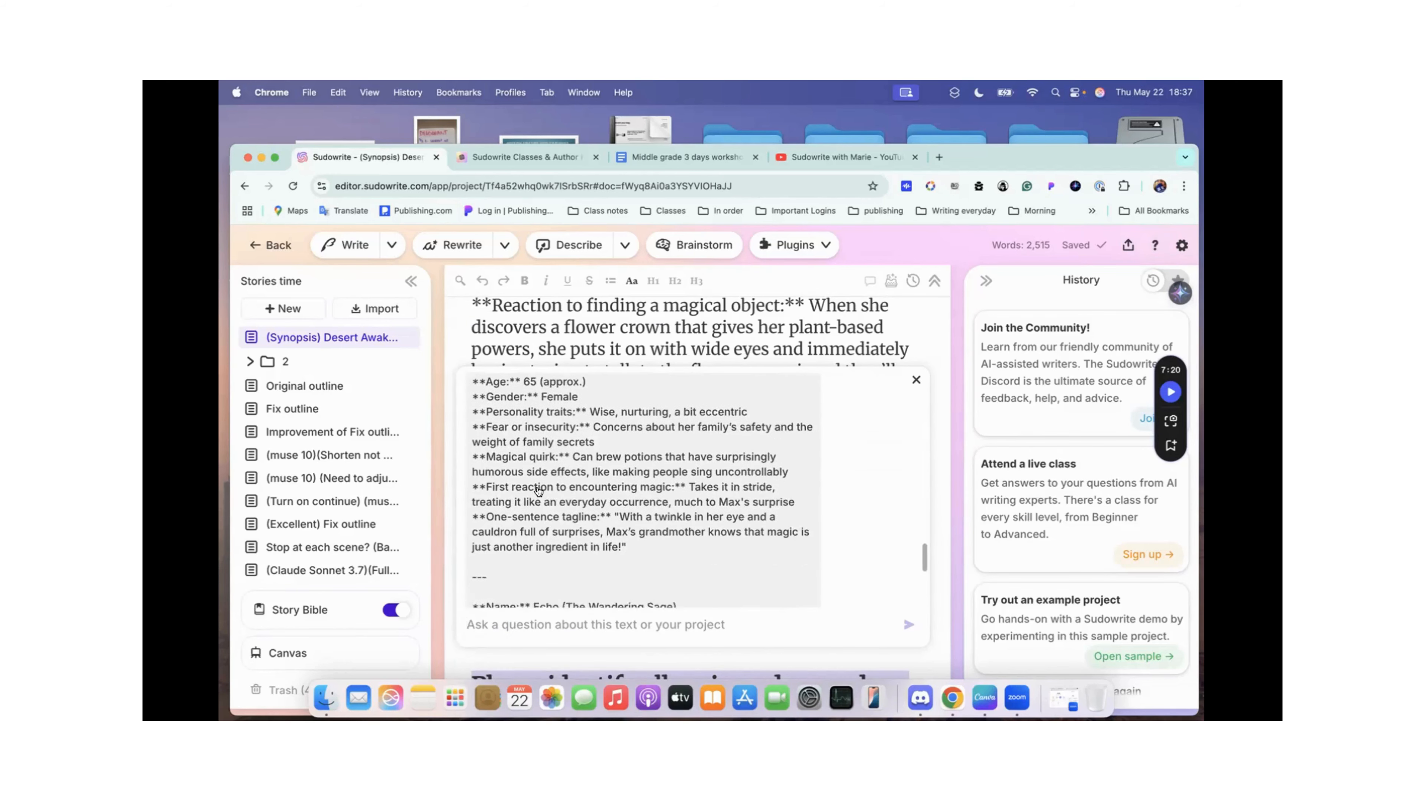
{"action": "scroll", "coordinate": [552, 492], "scroll_direction": "down", "scroll_amount": 4}
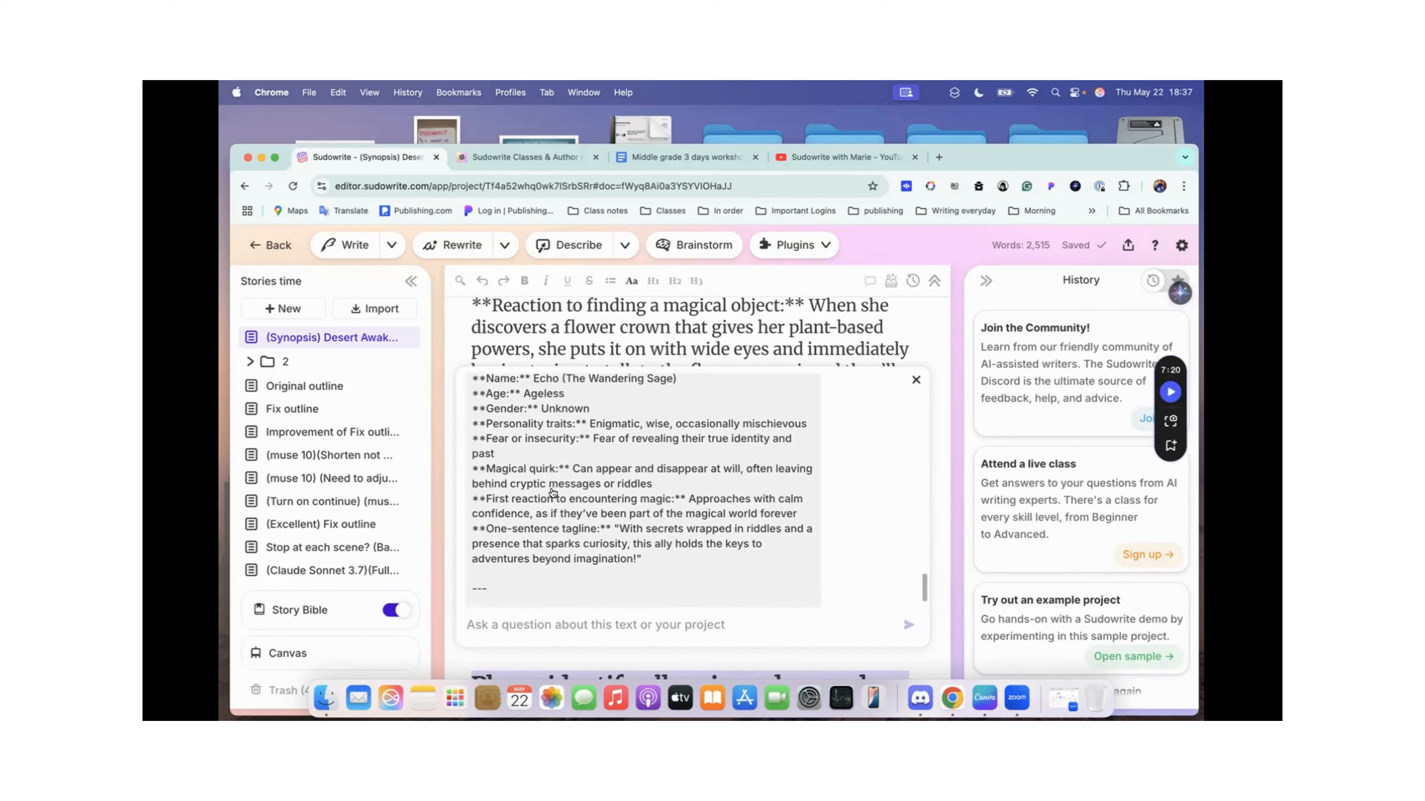
{"action": "scroll", "coordinate": [572, 416], "scroll_direction": "down", "scroll_amount": 2}
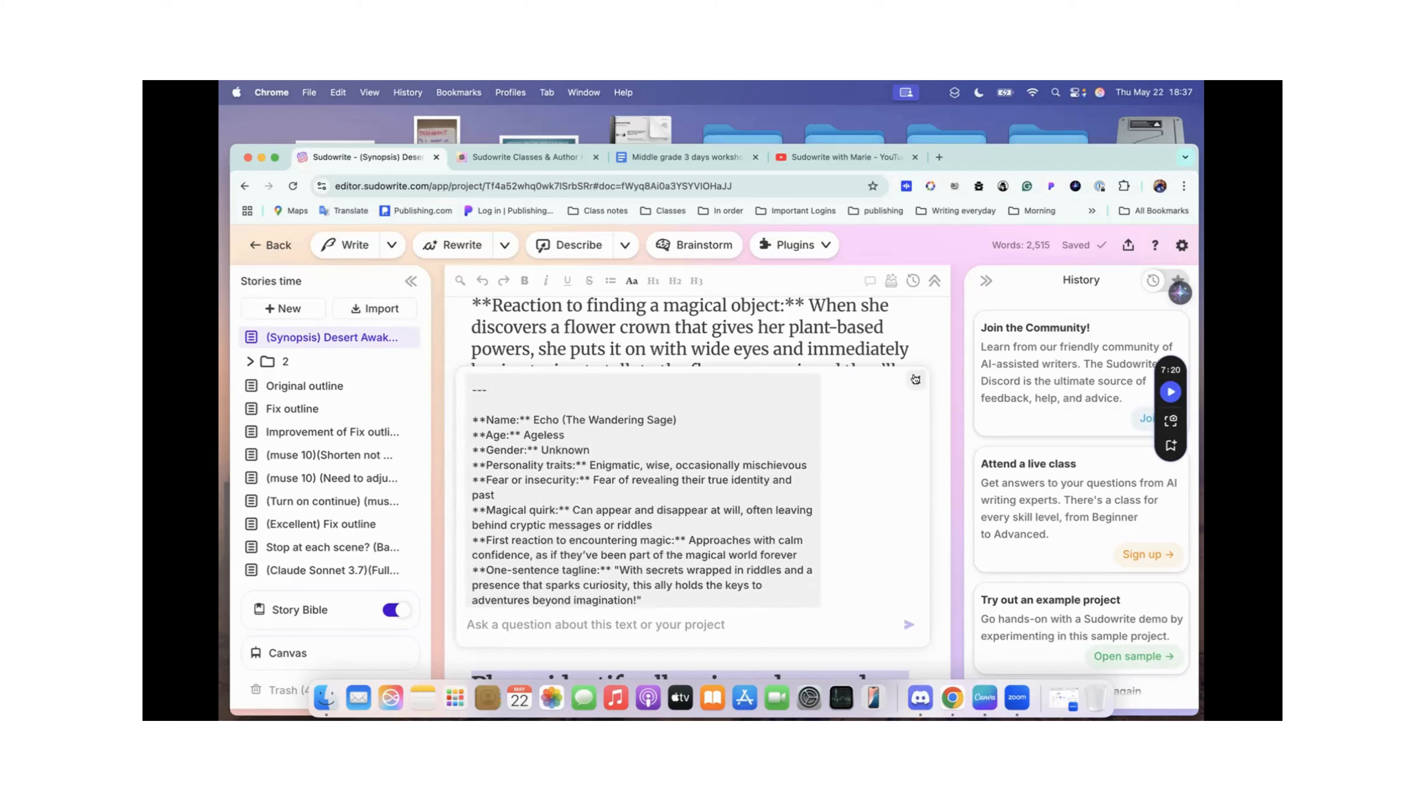
{"action": "left_click", "coordinate": [916, 380]}
Step: Examine the Character Card Format list below the prompt, highlighting its name, age and gender entries
{"action": "scroll", "coordinate": [661, 452], "scroll_direction": "down", "scroll_amount": 5}
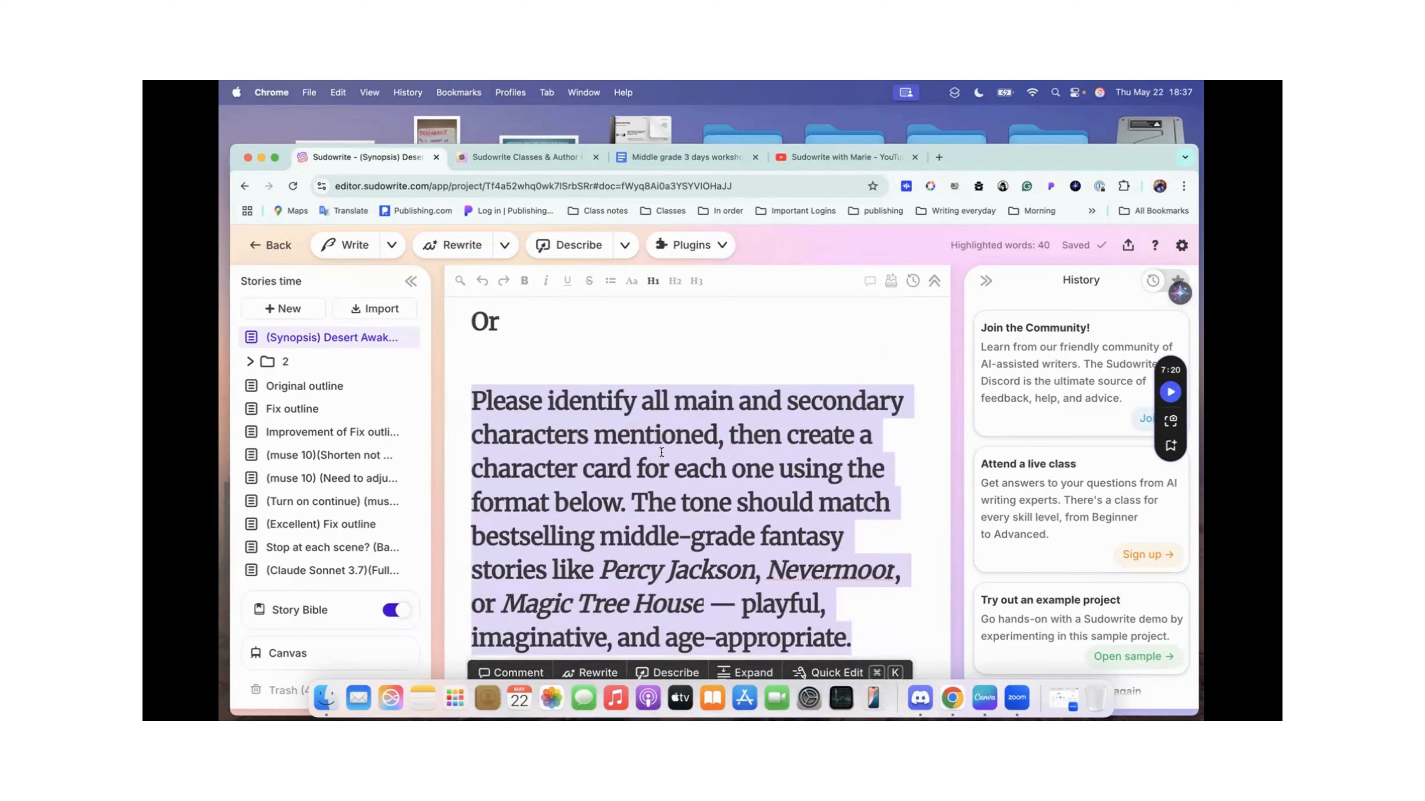
{"action": "scroll", "coordinate": [570, 457], "scroll_direction": "down", "scroll_amount": 3}
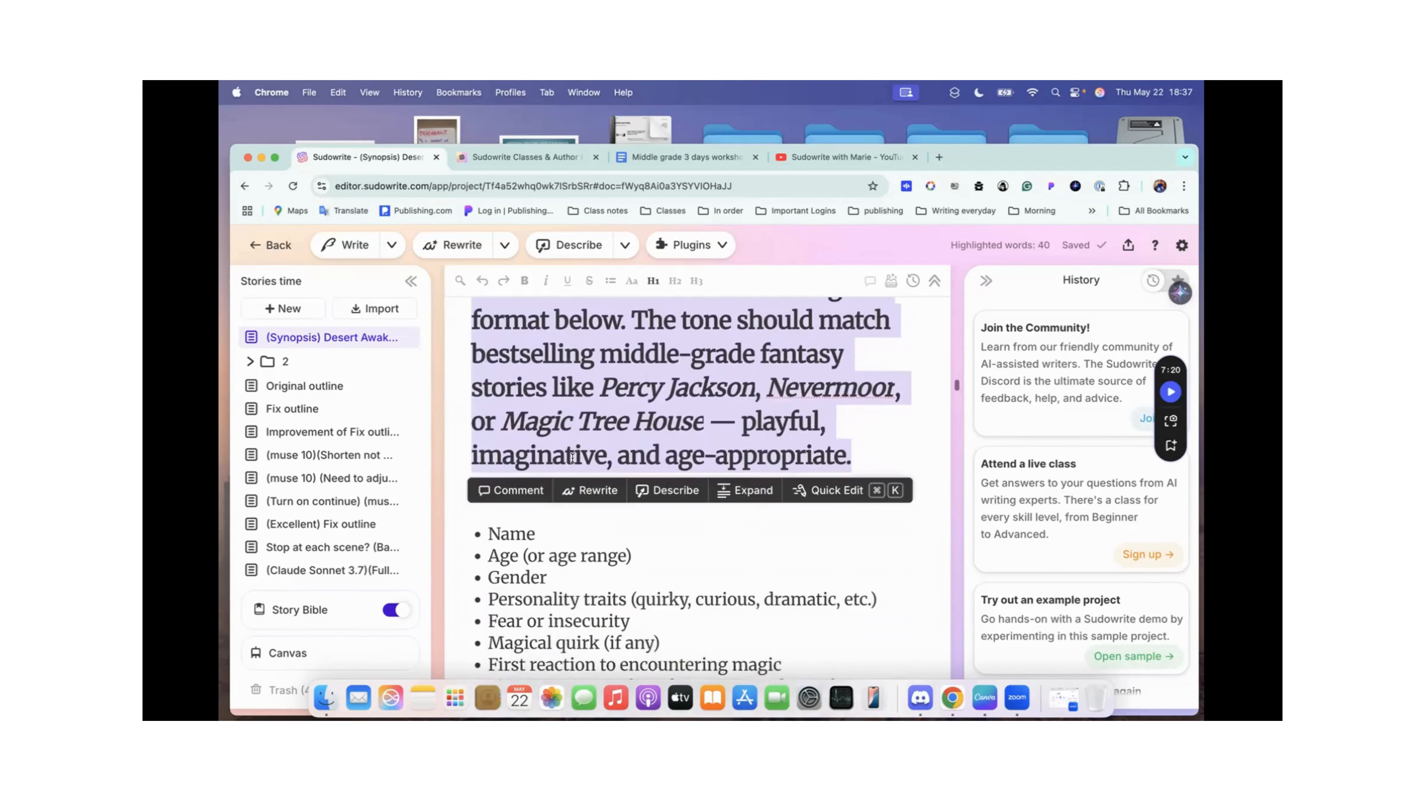
{"action": "left_click", "coordinate": [649, 422]}
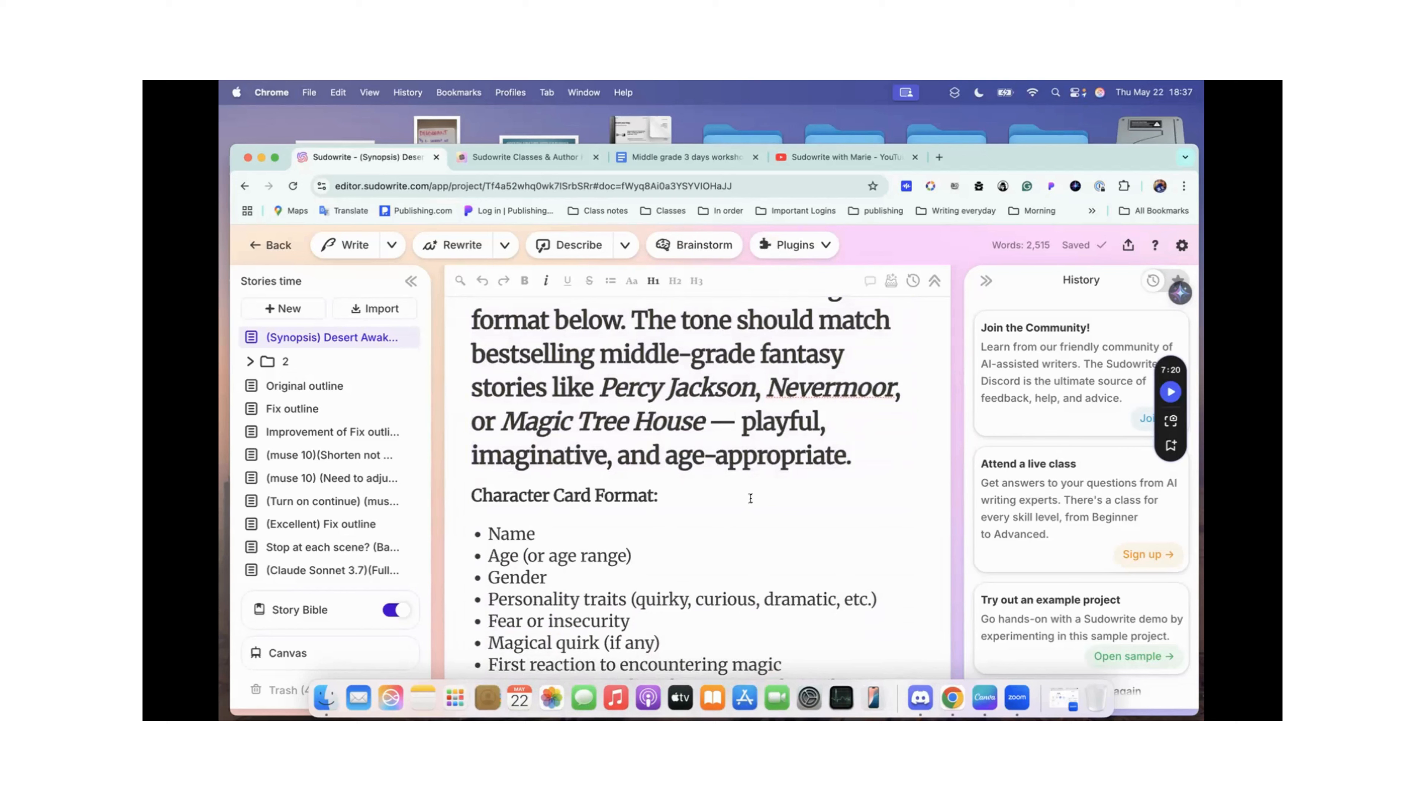
{"action": "scroll", "coordinate": [751, 498], "scroll_direction": "down", "scroll_amount": 3}
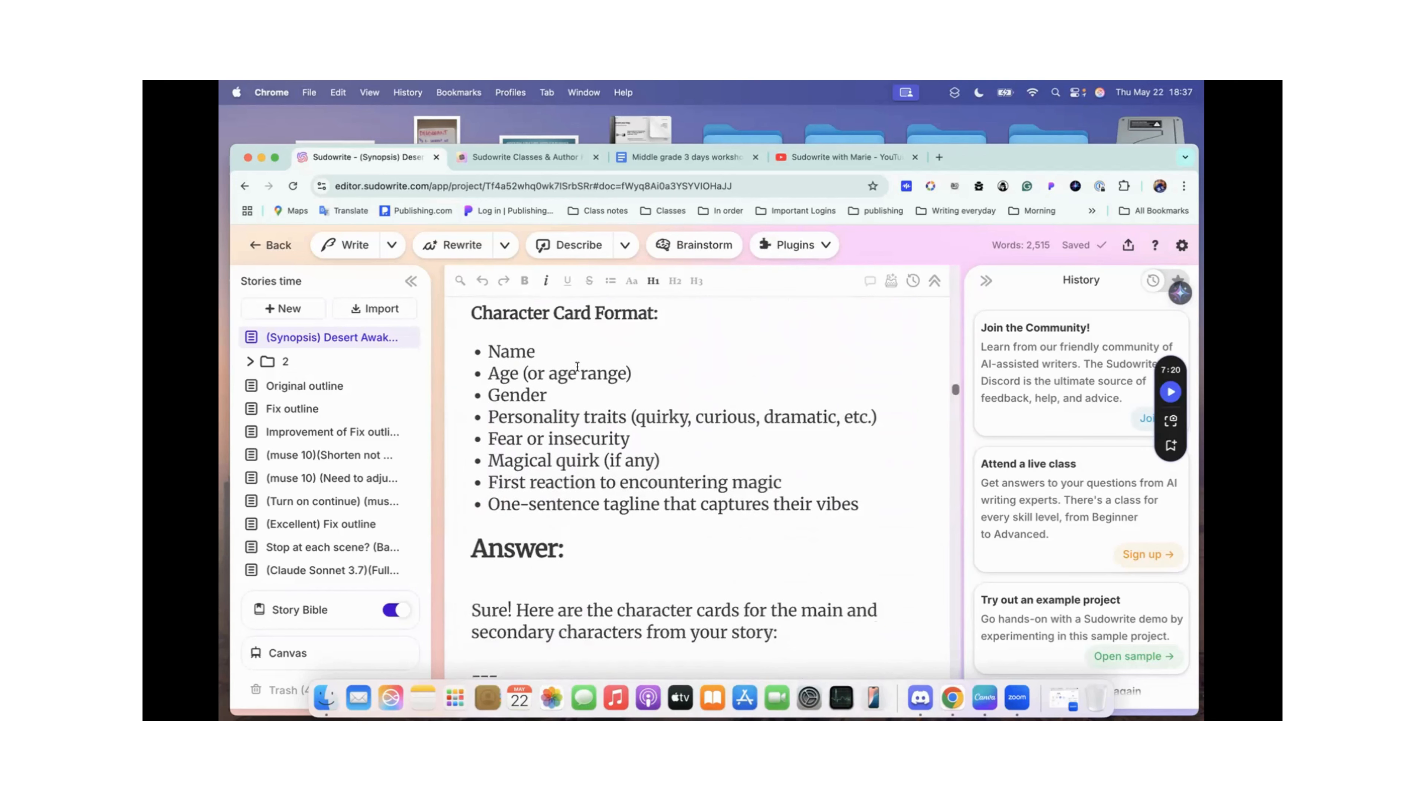
{"action": "left_click_drag", "start_coordinate": [481, 350], "coordinate": [556, 416]}
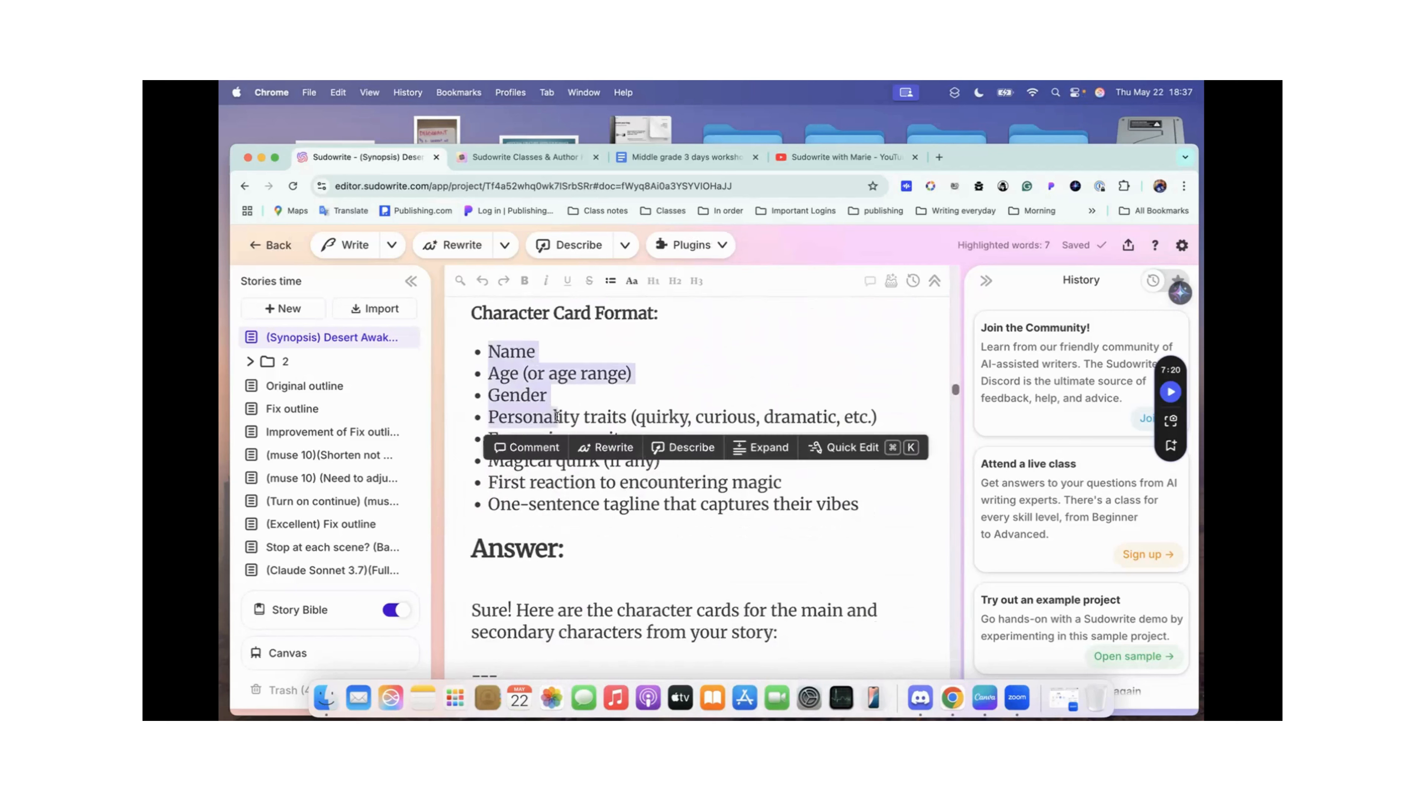
Step: Read the saved character cards in the first answer, from Max and Jordan to the Mysterious Ally, and continue to the second card format
{"action": "scroll", "coordinate": [572, 413], "scroll_direction": "down", "scroll_amount": 6}
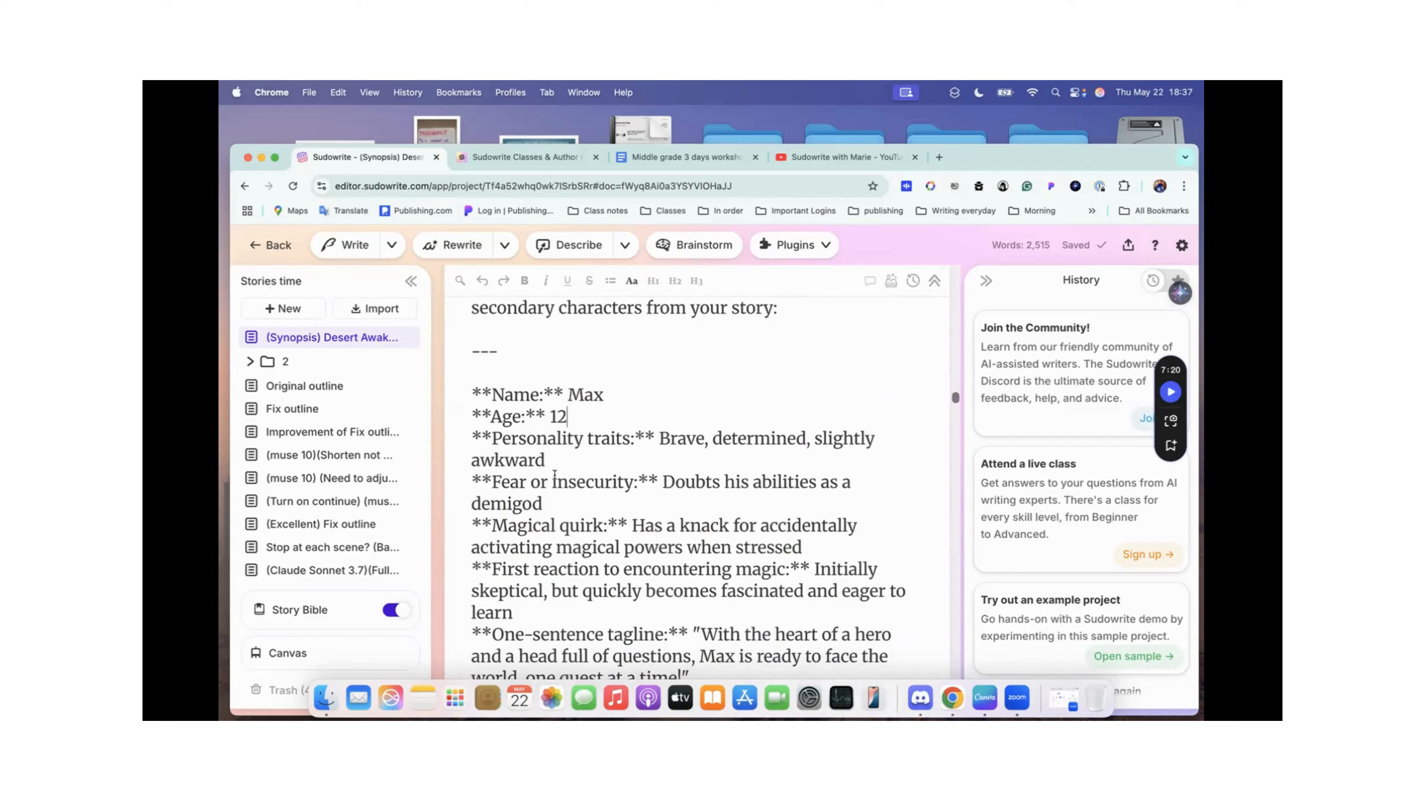
{"action": "scroll", "coordinate": [554, 476], "scroll_direction": "down", "scroll_amount": 1}
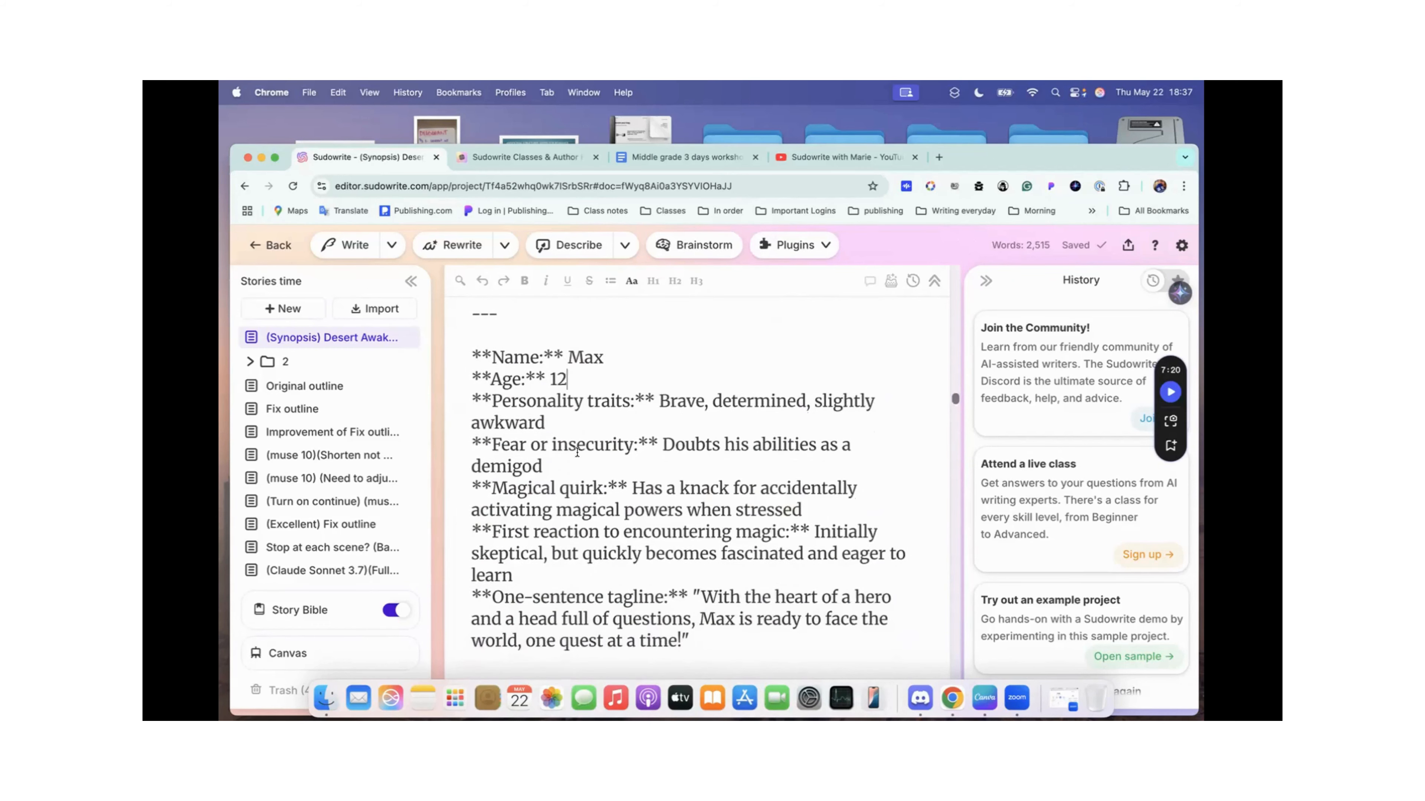
{"action": "scroll", "coordinate": [588, 422], "scroll_direction": "down", "scroll_amount": 7}
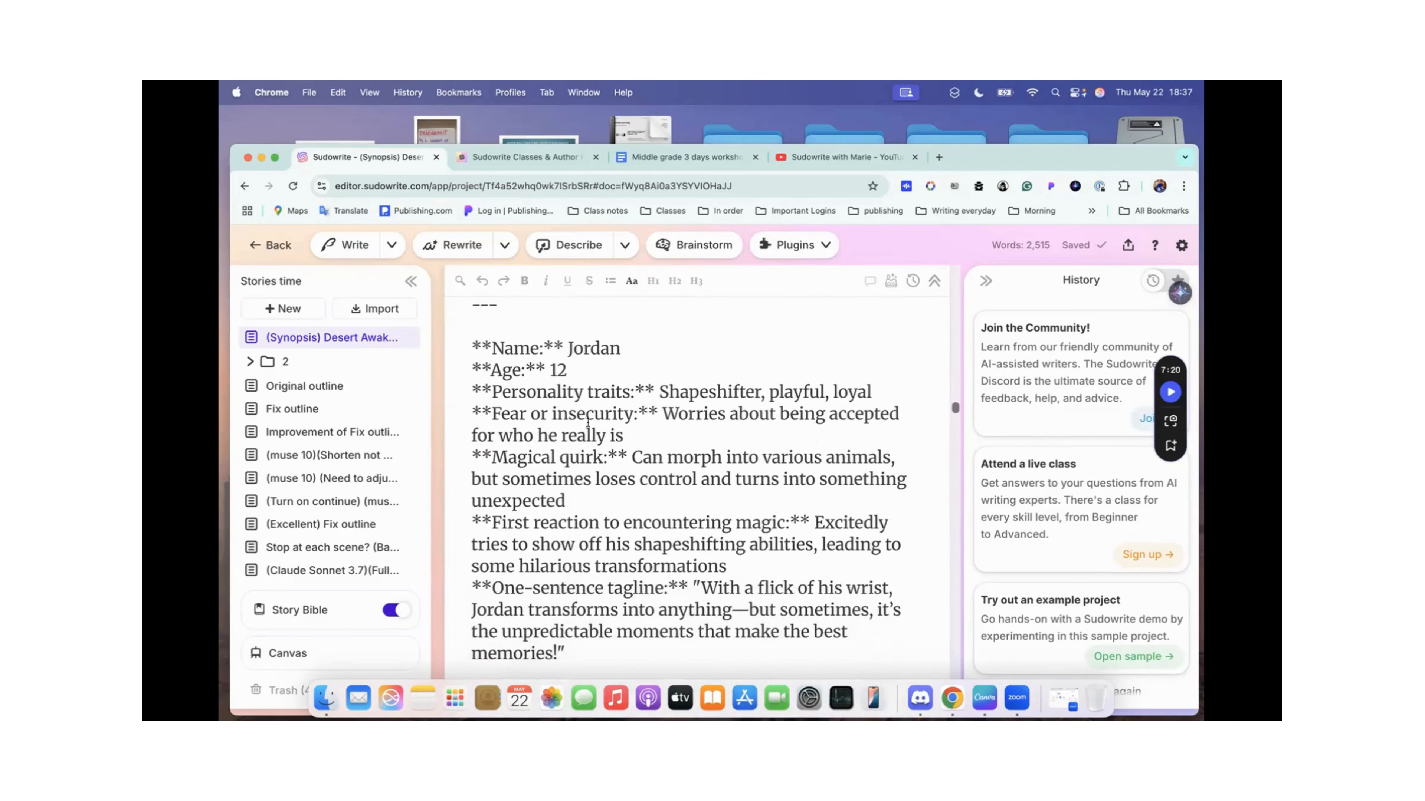
{"action": "scroll", "coordinate": [588, 422], "scroll_direction": "down", "scroll_amount": 20}
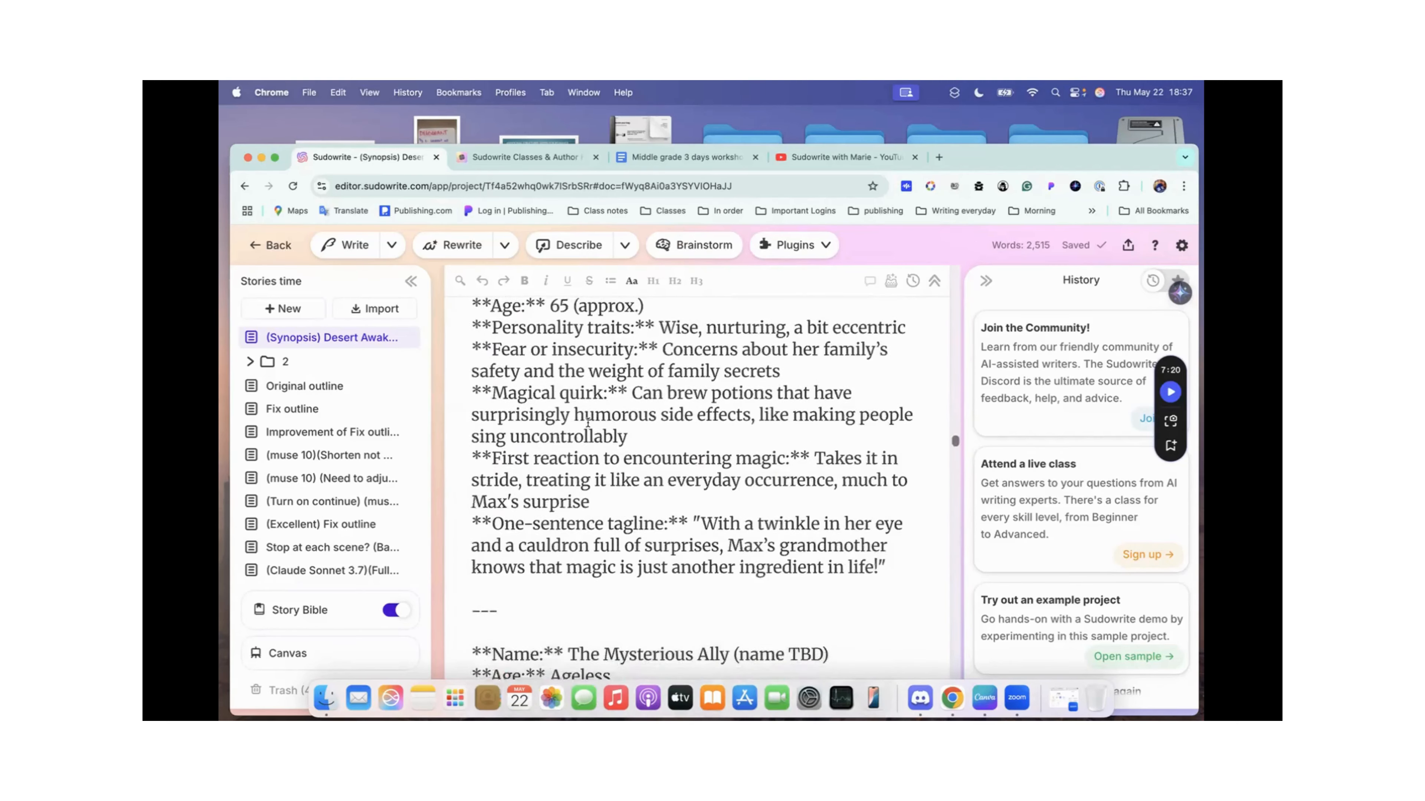
{"action": "scroll", "coordinate": [588, 422], "scroll_direction": "down", "scroll_amount": 20}
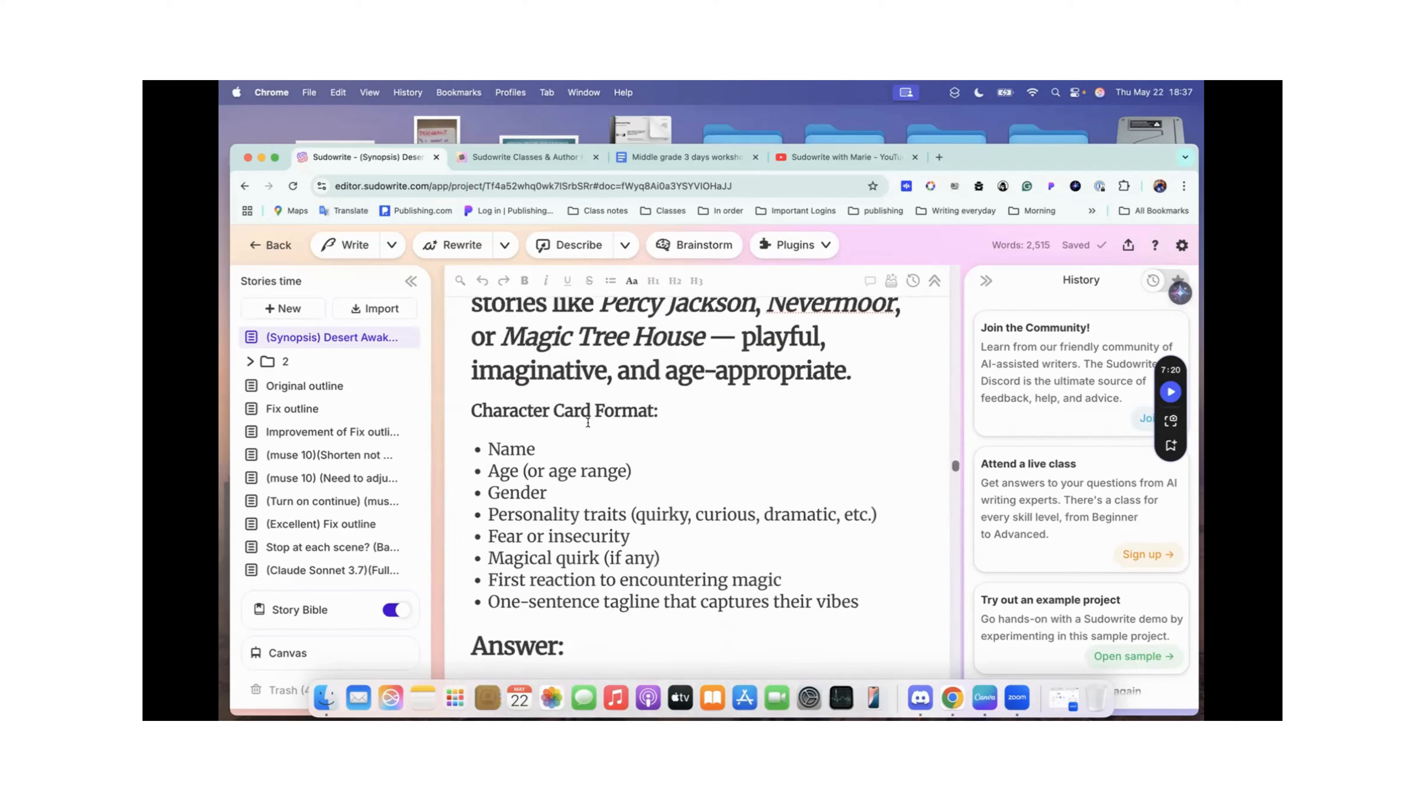
Step: Compare the saved cards before the Add Gender heading with those in the answer after it, ending on Max's card
{"action": "scroll", "coordinate": [588, 422], "scroll_direction": "down", "scroll_amount": 7}
{"action": "scroll", "coordinate": [588, 422], "scroll_direction": "up", "scroll_amount": 5}
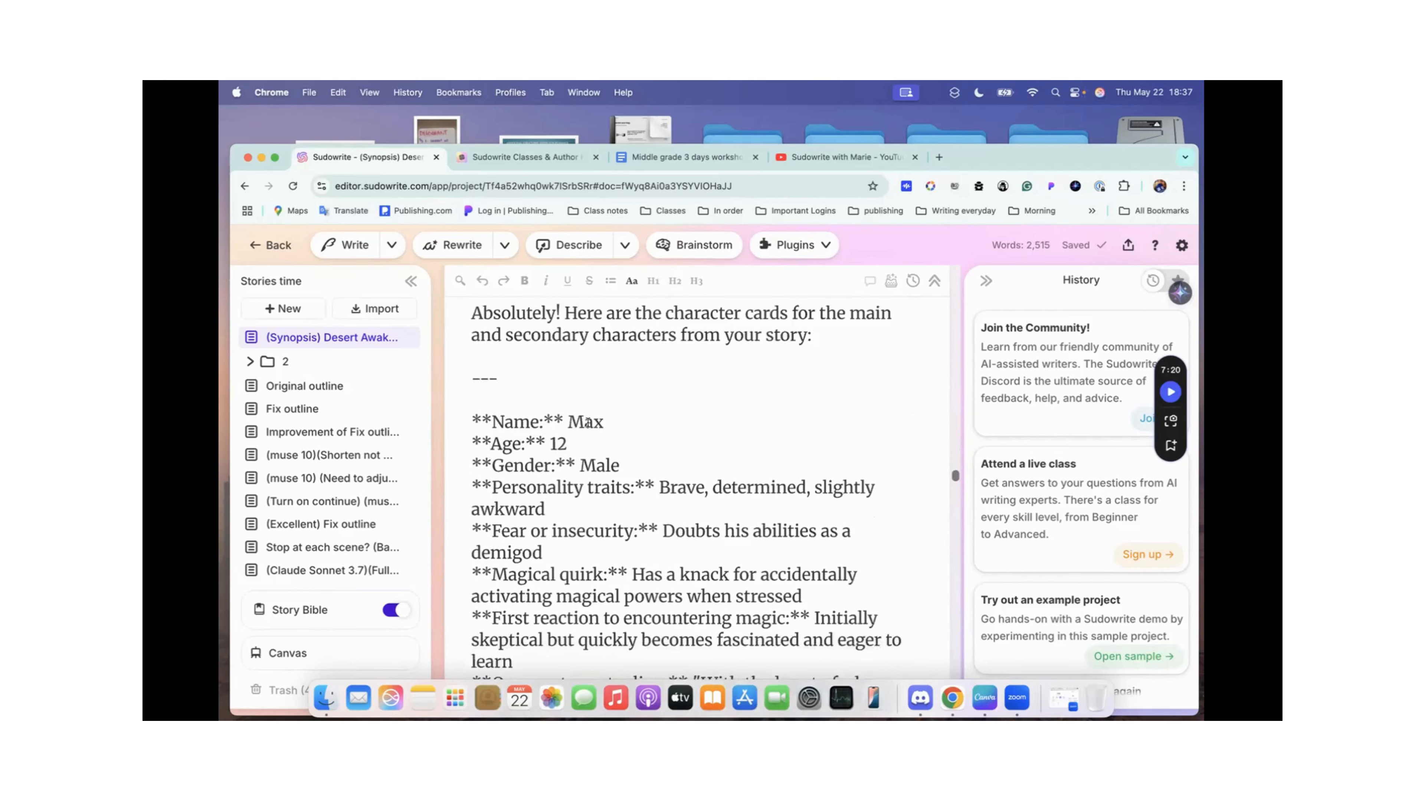
{"action": "scroll", "coordinate": [588, 422], "scroll_direction": "down", "scroll_amount": 3}
{"action": "scroll", "coordinate": [587, 422], "scroll_direction": "up", "scroll_amount": 10}
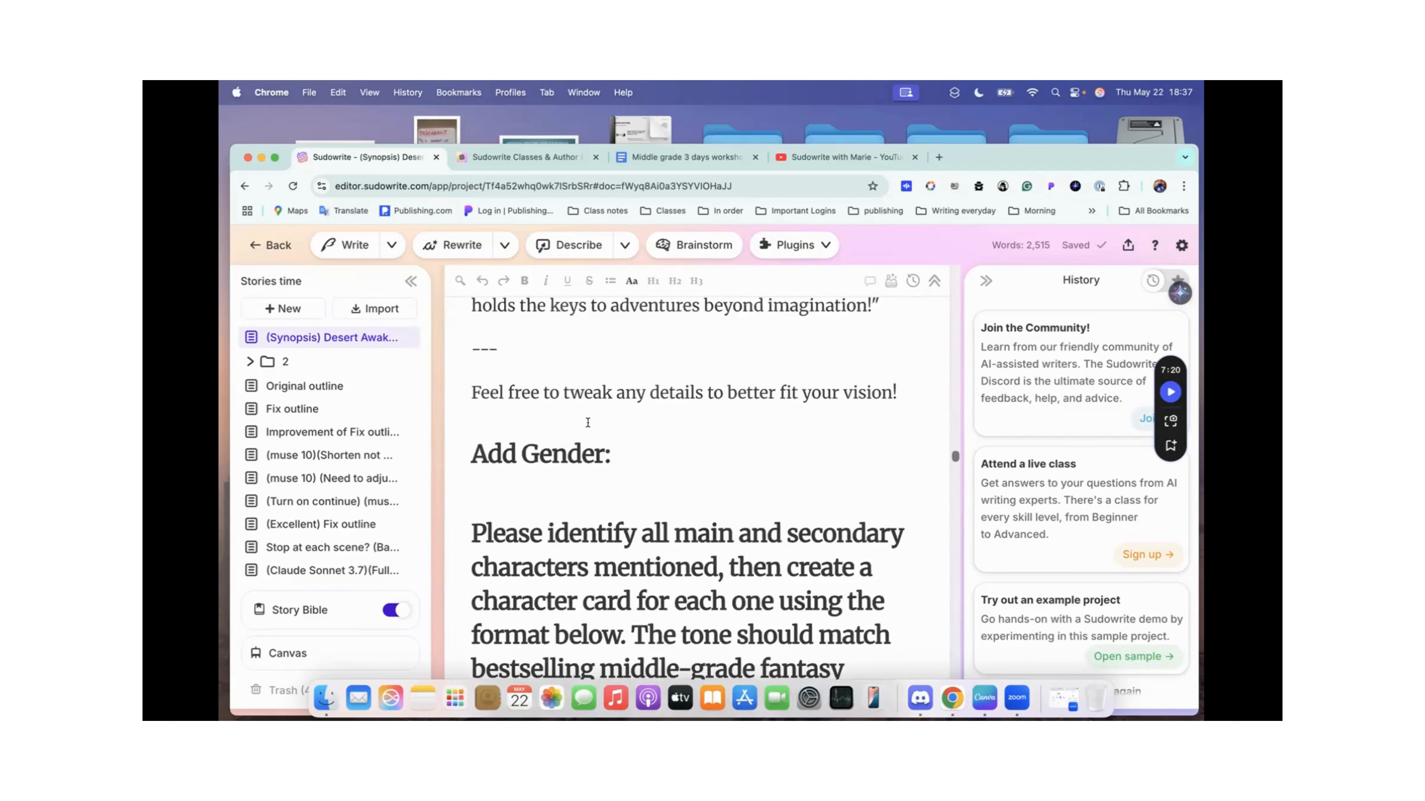
{"action": "scroll", "coordinate": [588, 422], "scroll_direction": "up", "scroll_amount": 8}
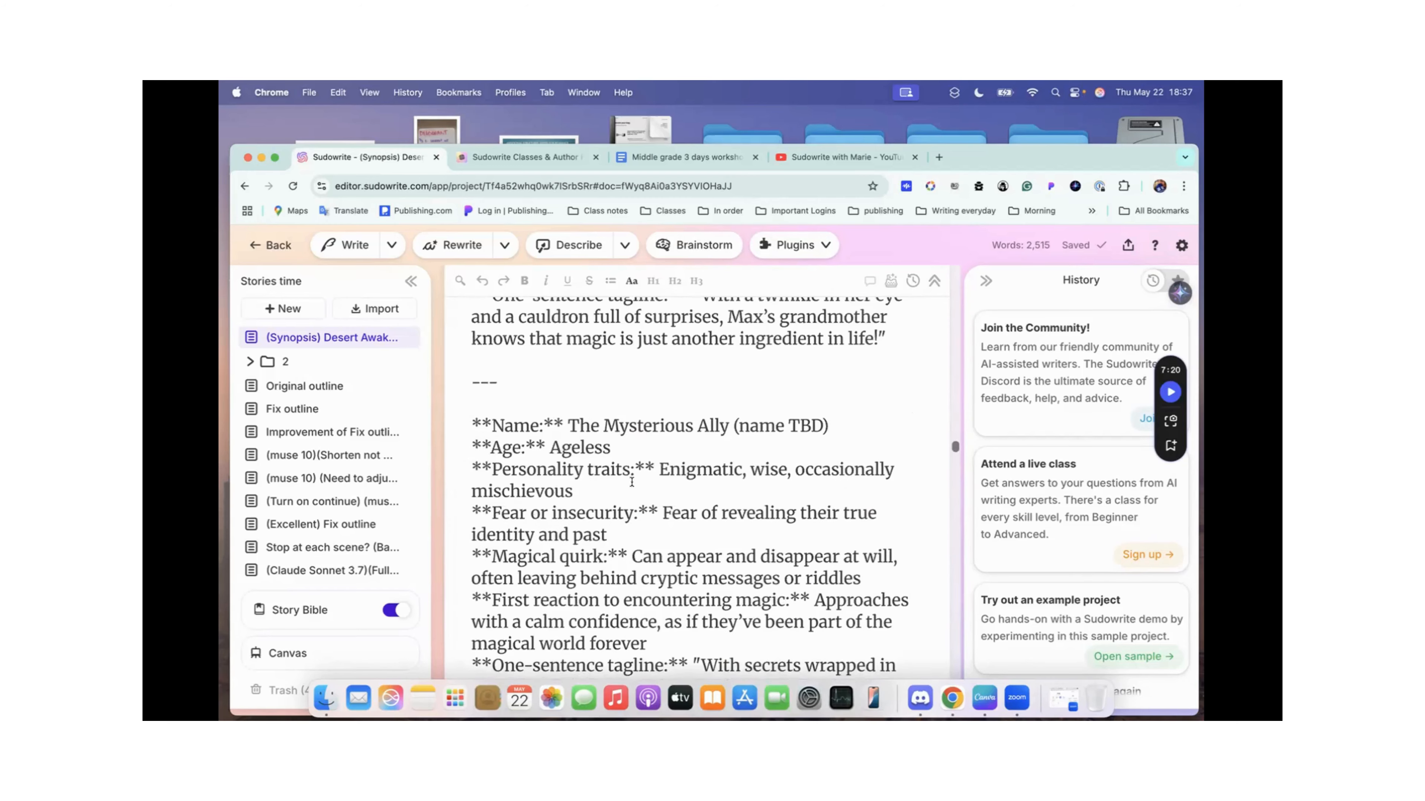
{"action": "scroll", "coordinate": [591, 528], "scroll_direction": "down", "scroll_amount": 15}
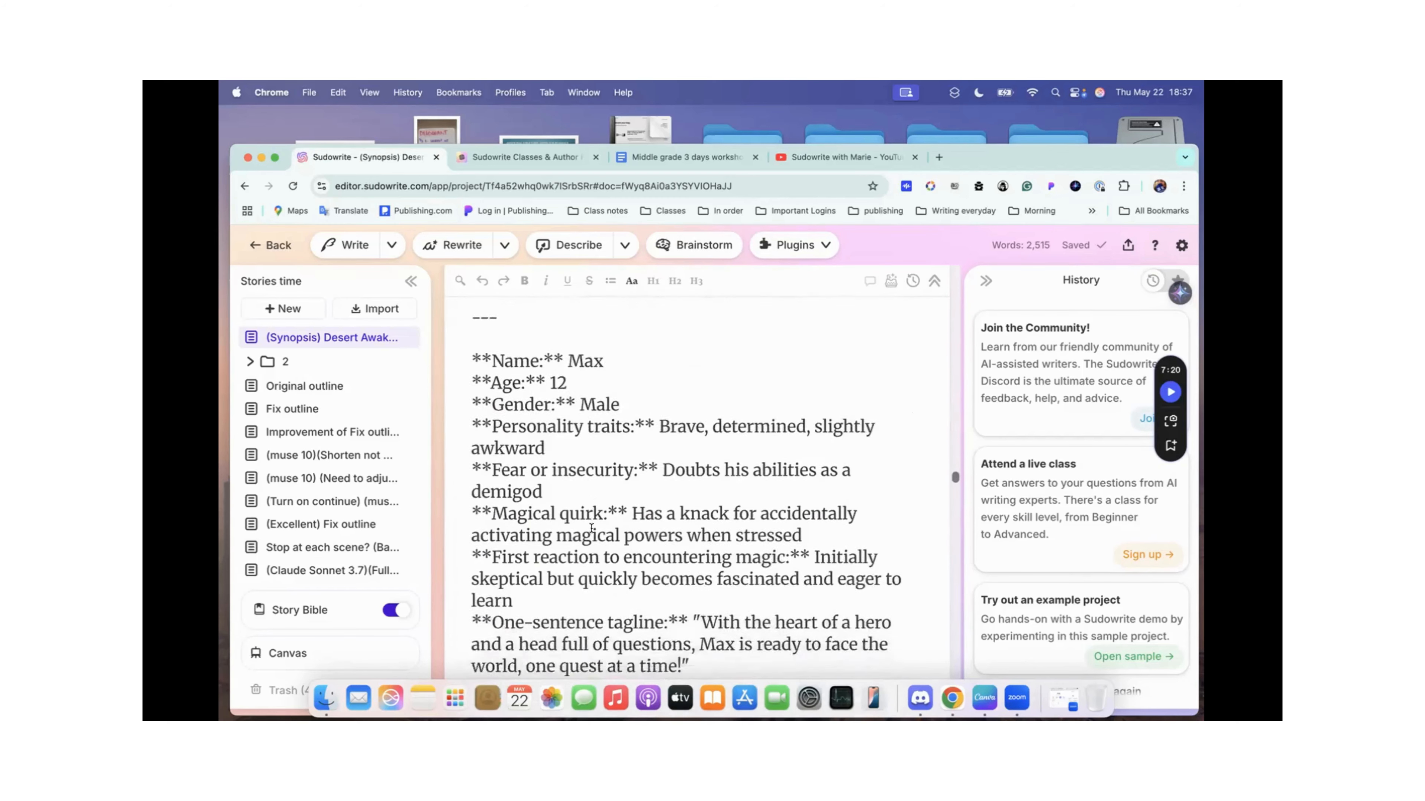
{"action": "scroll", "coordinate": [559, 338], "scroll_direction": "up", "scroll_amount": 1}
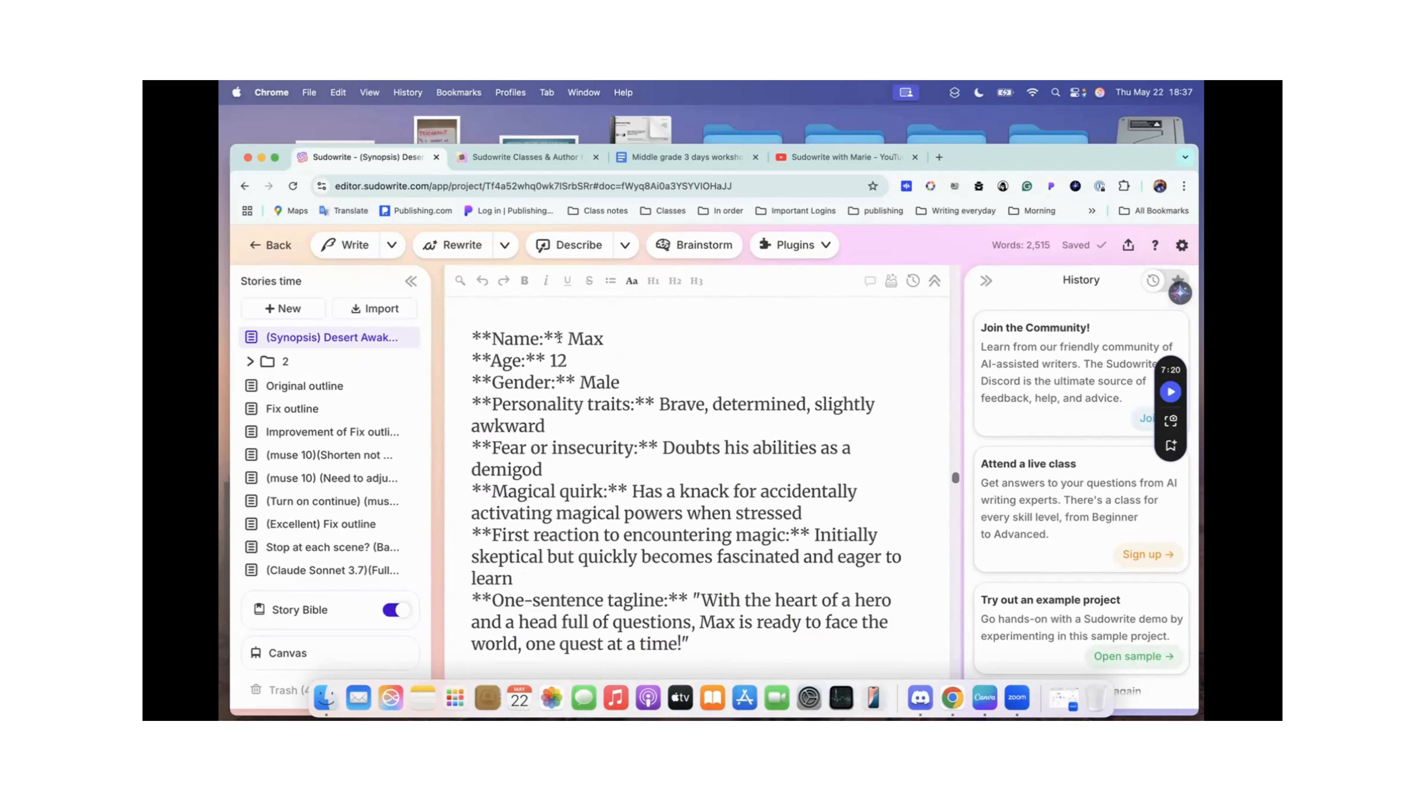
Step: Copy Max's whole character card, from name to one-sentence tagline, and open the Story Bible's Characters section
{"action": "scroll", "coordinate": [571, 328], "scroll_direction": "up", "scroll_amount": 1}
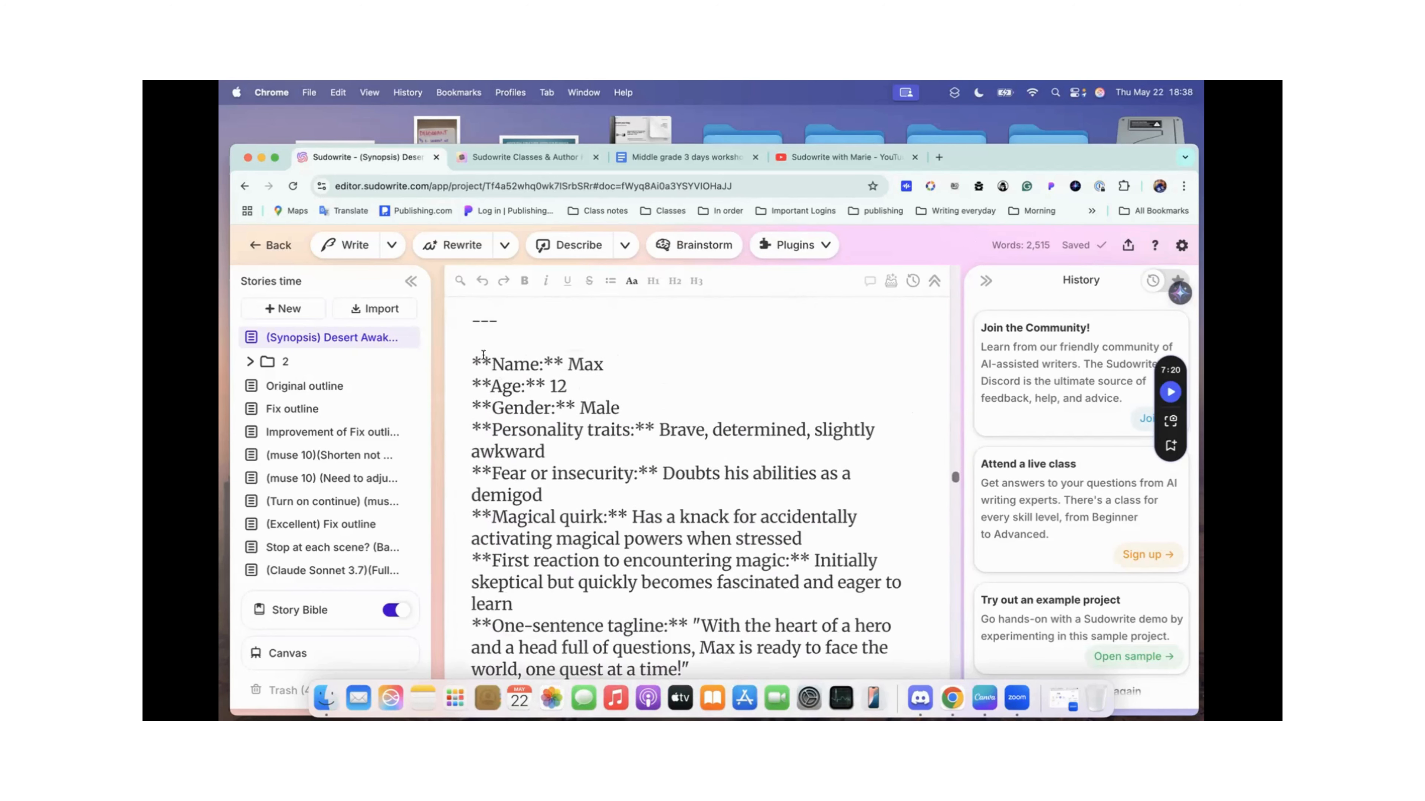
{"action": "left_click_drag", "start_coordinate": [470, 359], "coordinate": [705, 571]}
{"action": "key", "text": "super+c"}
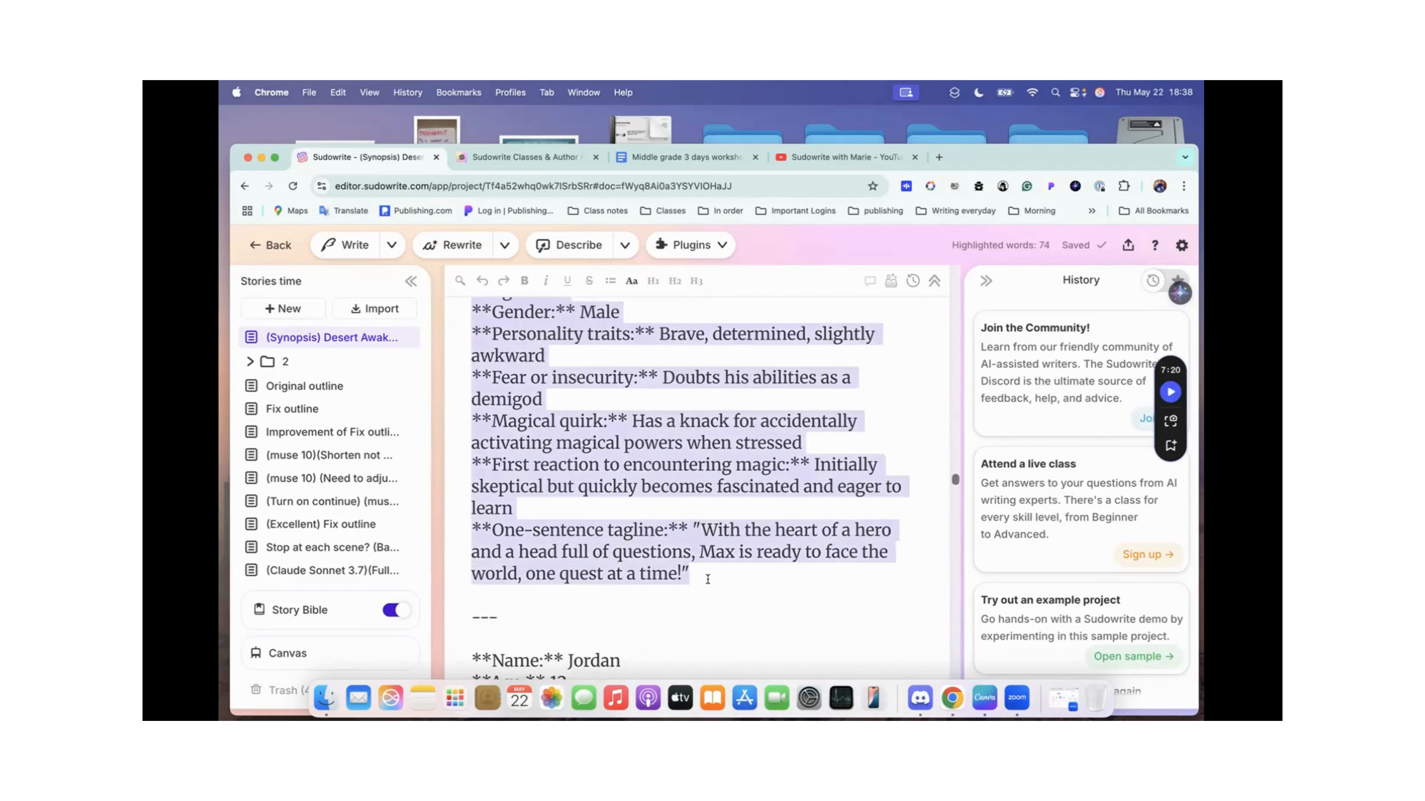
{"action": "mouse_move", "coordinate": [343, 608]}
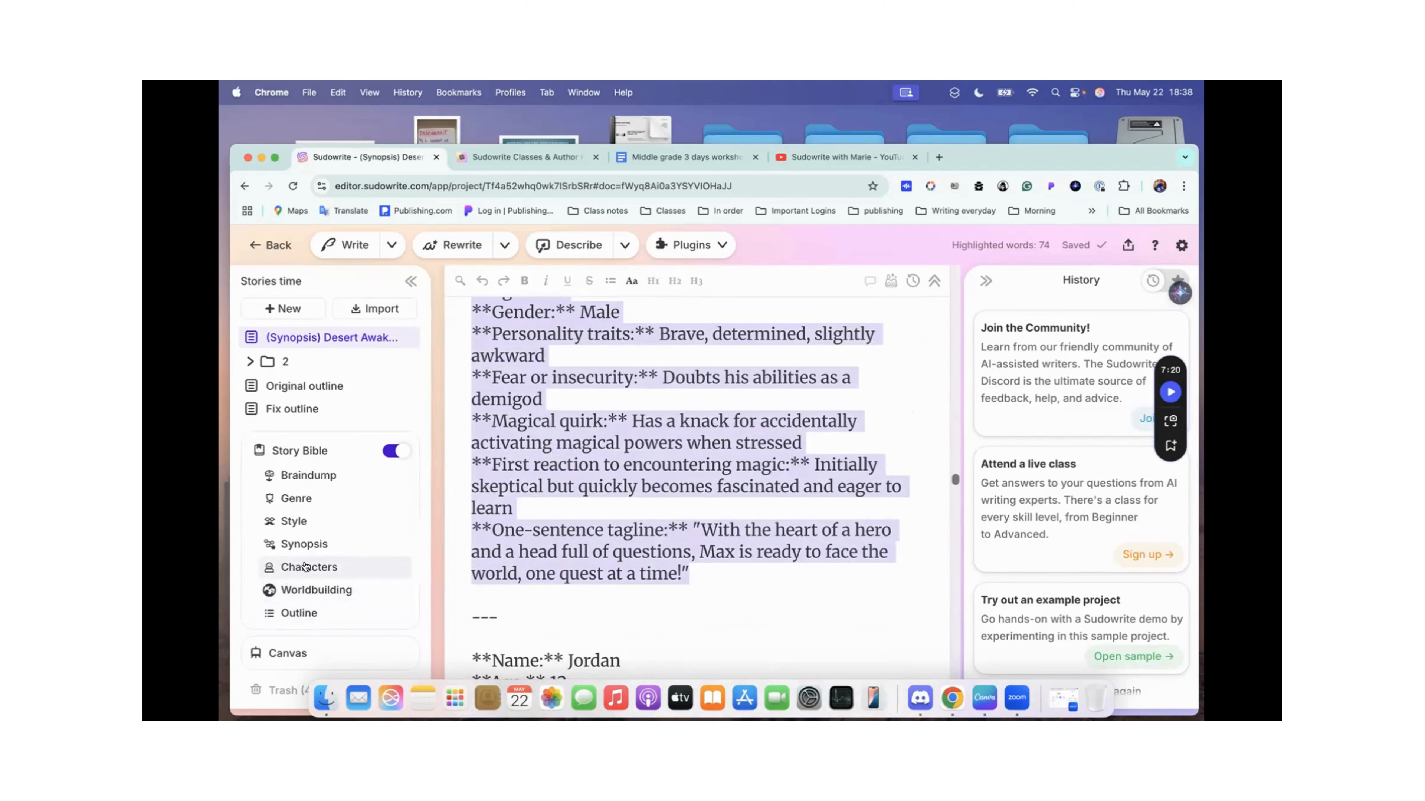
{"action": "left_click", "coordinate": [316, 568]}
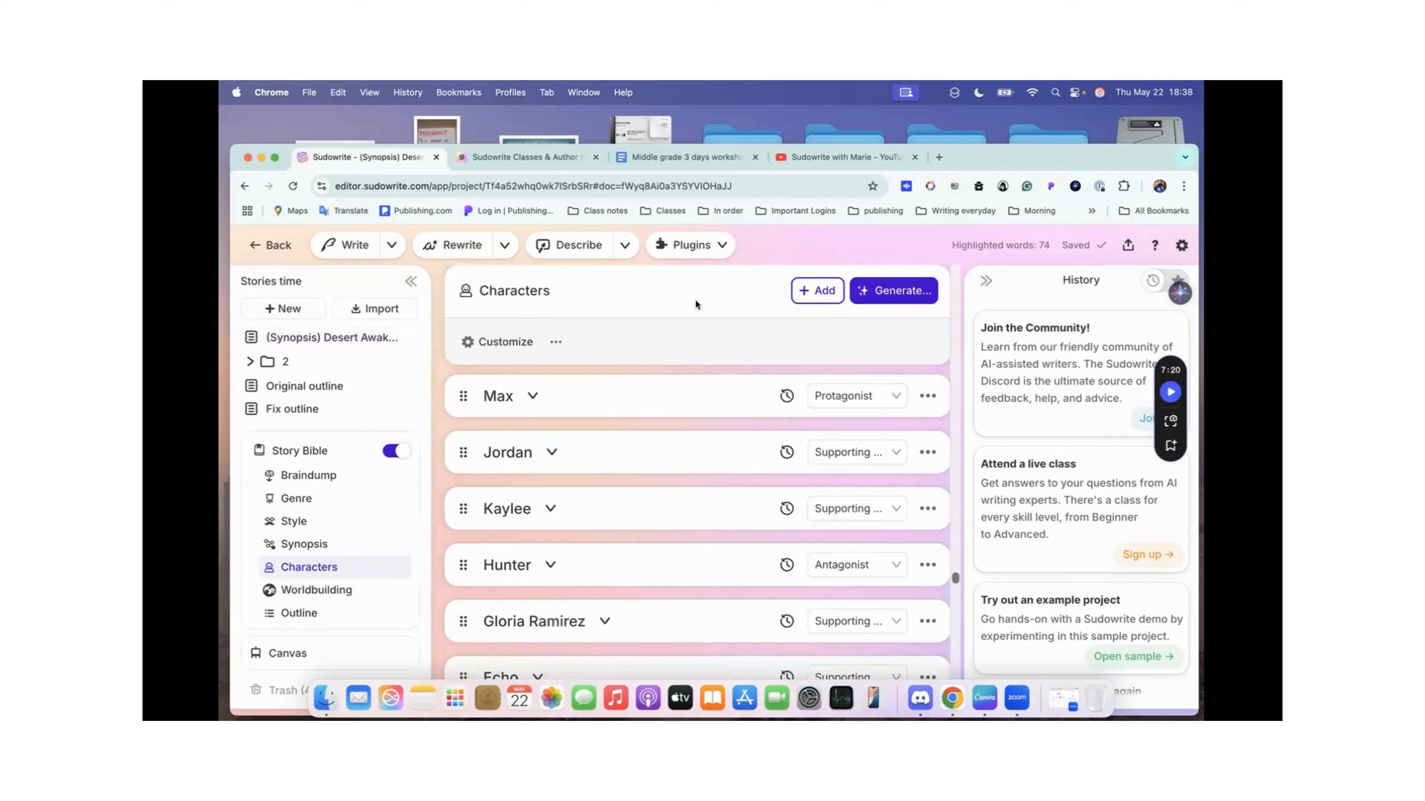
Step: Generate a new Story Bible character using the copied Max card as the custom instructions
{"action": "left_click", "coordinate": [898, 292]}
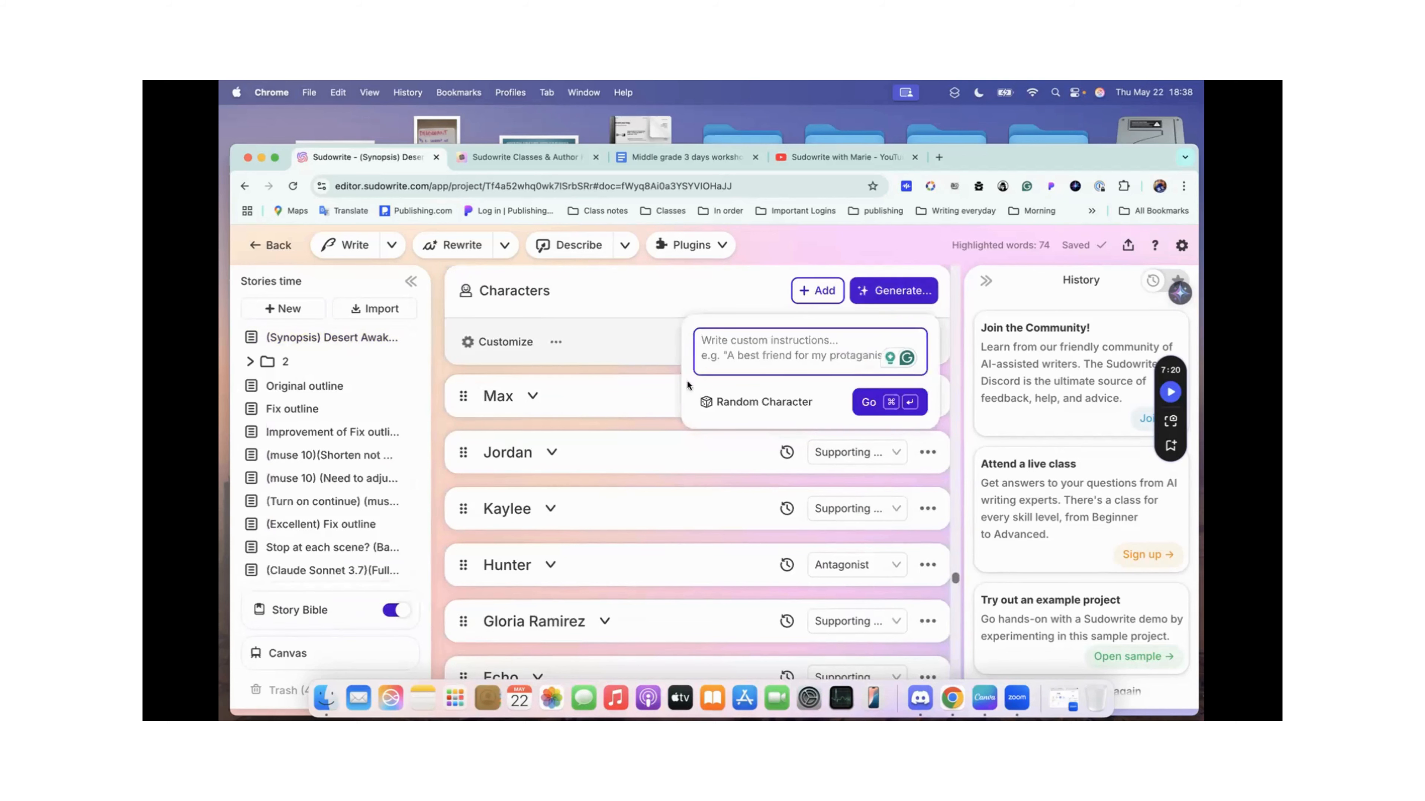
{"action": "key", "text": "super+v"}
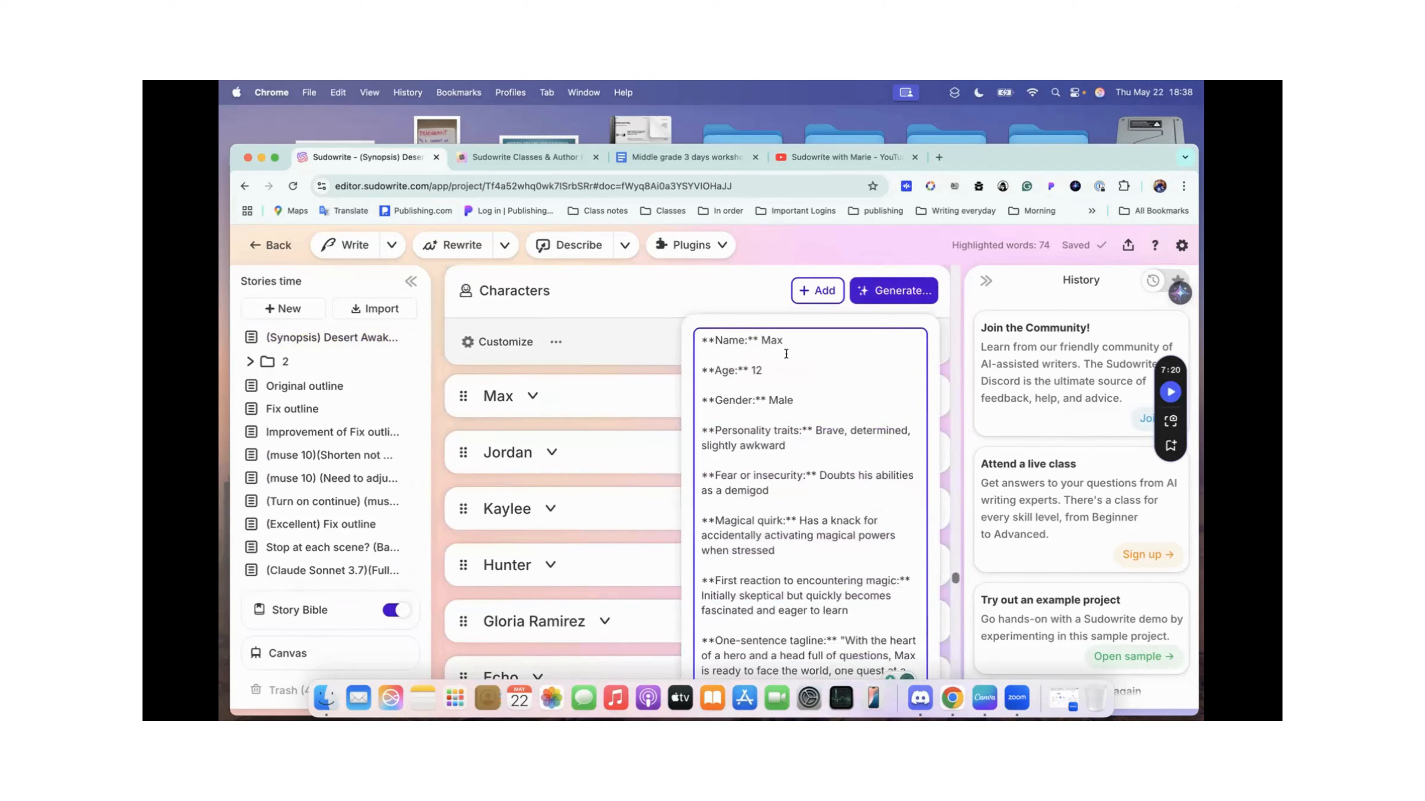
{"action": "scroll", "coordinate": [830, 415], "scroll_direction": "down", "scroll_amount": 5}
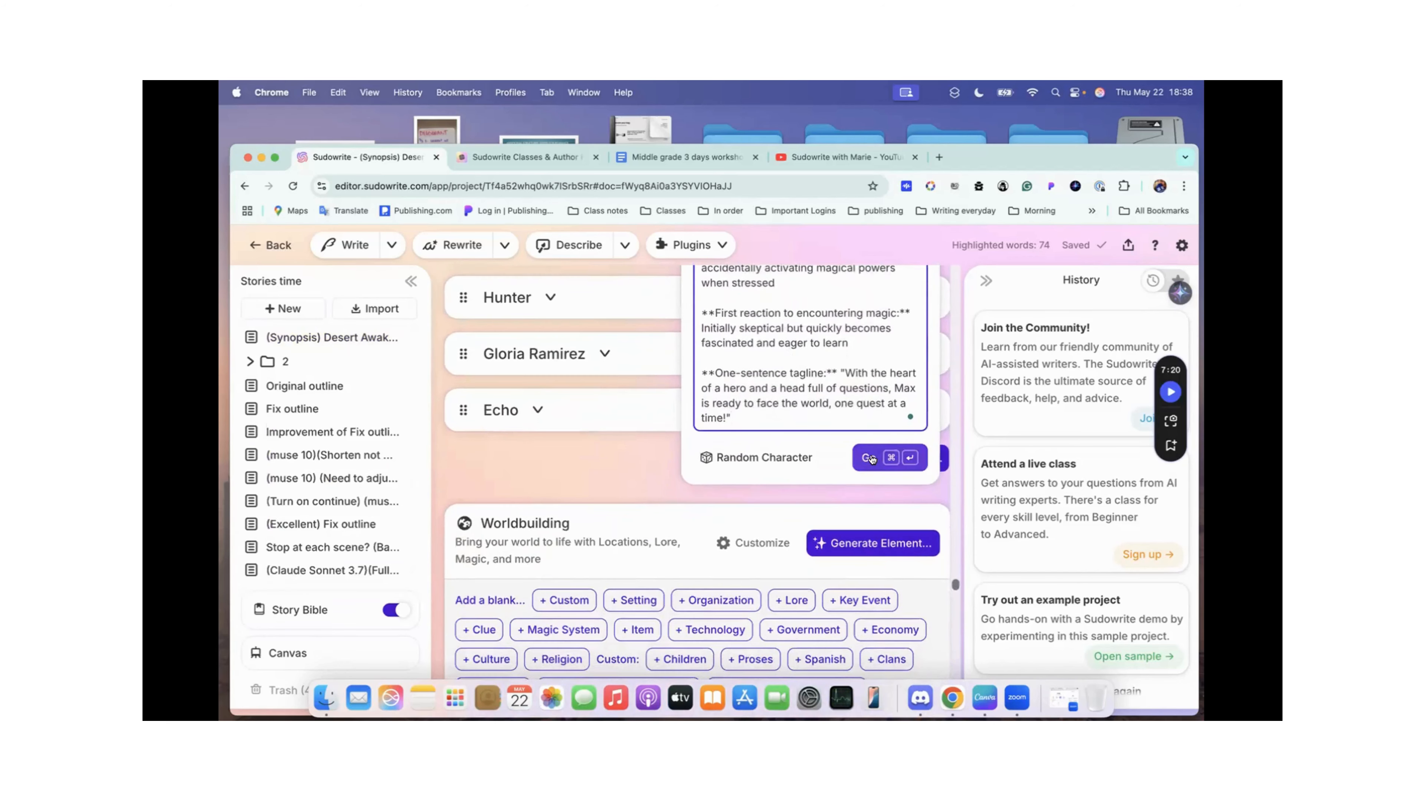
{"action": "left_click", "coordinate": [870, 459]}
{"action": "scroll", "coordinate": [711, 377], "scroll_direction": "up", "scroll_amount": 3}
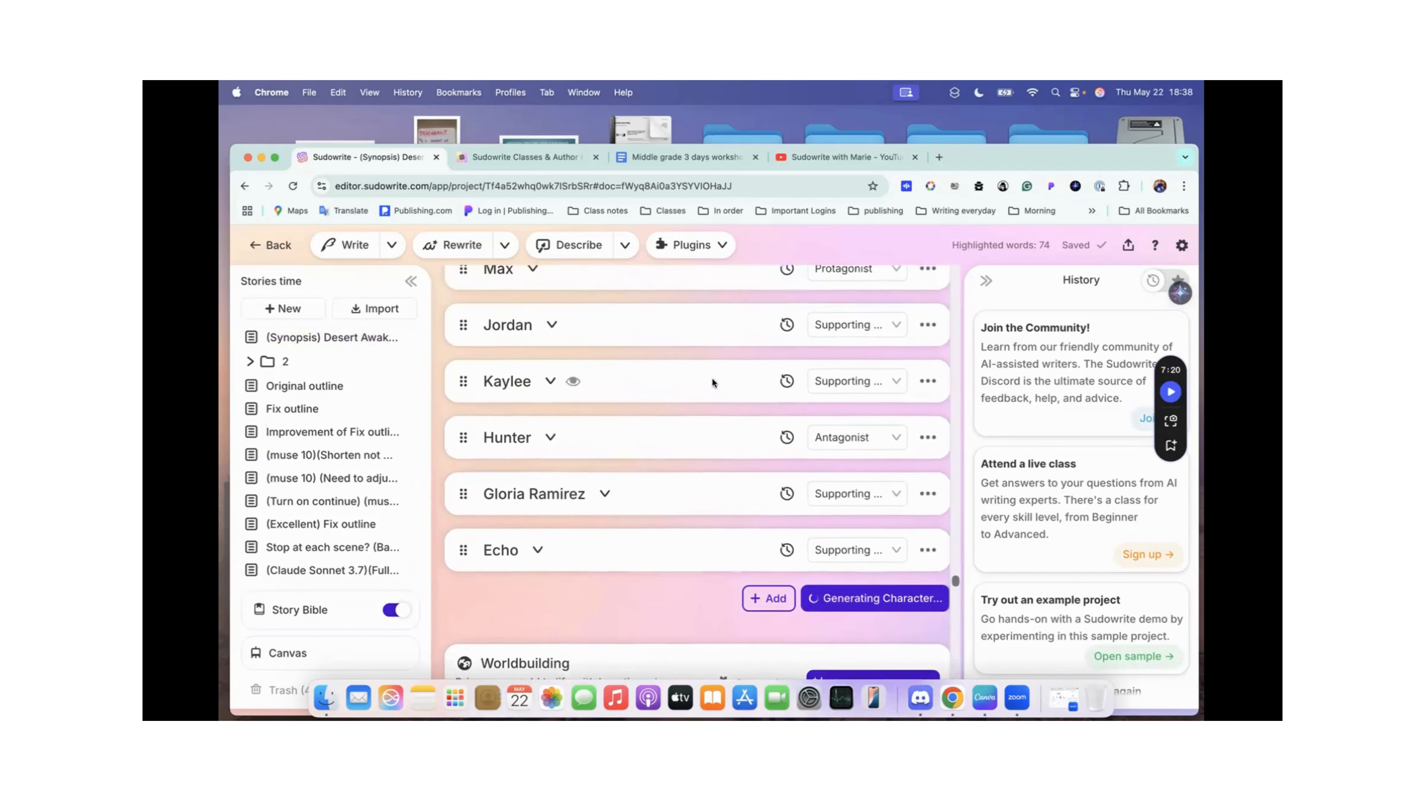
{"action": "scroll", "coordinate": [572, 337], "scroll_direction": "up", "scroll_amount": 2}
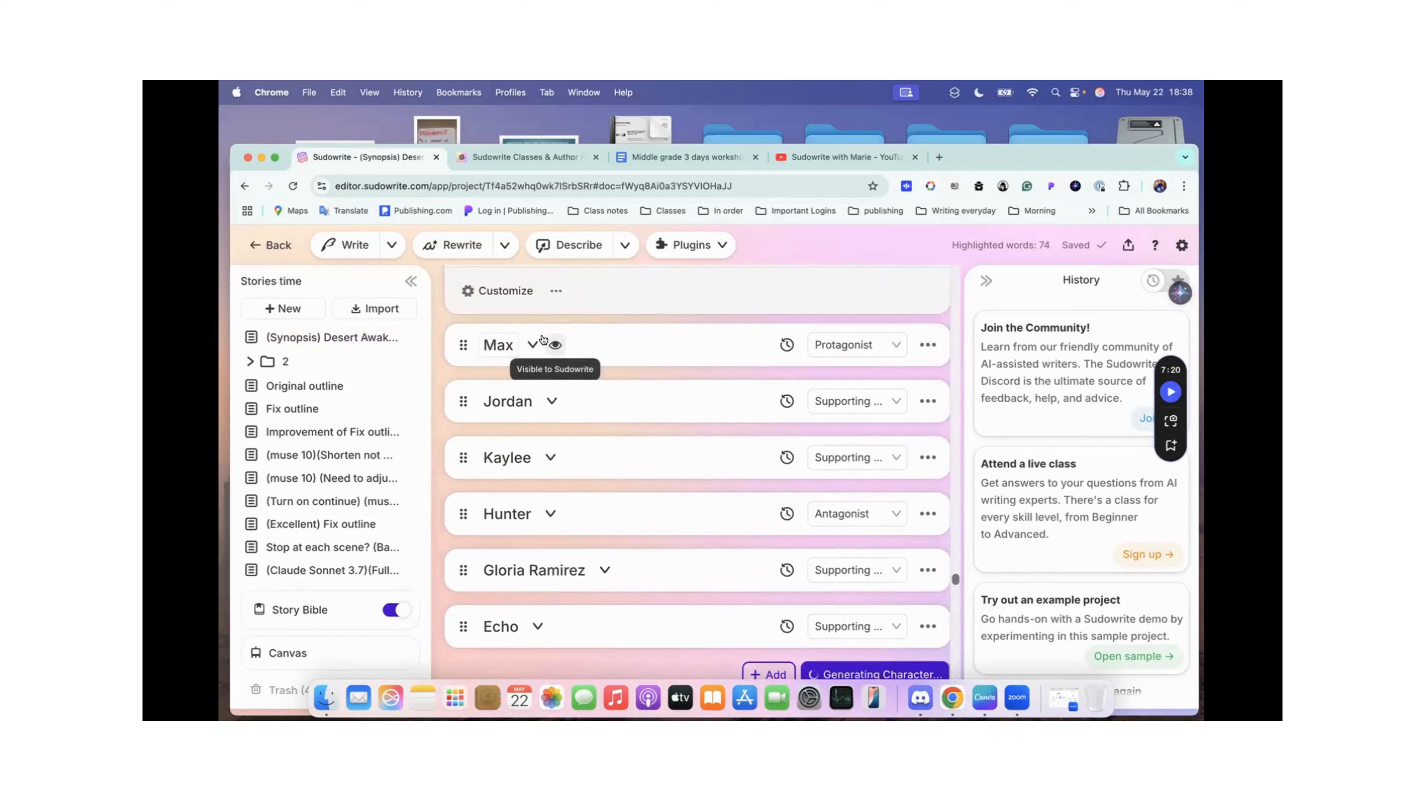
{"action": "scroll", "coordinate": [619, 341], "scroll_direction": "up", "scroll_amount": 3}
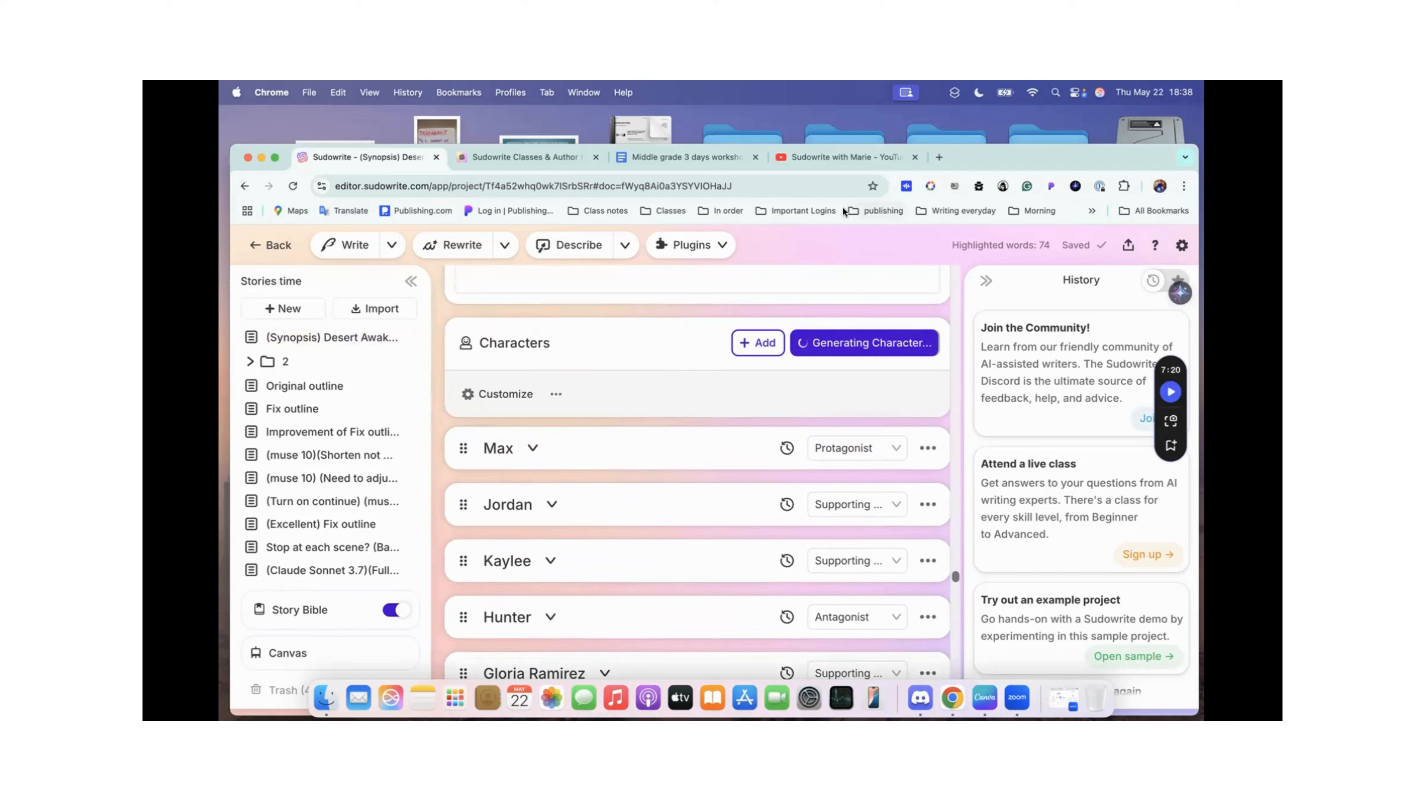
Step: Close the YouTube browser tab and look over the traits of the newly generated Max character below Echo
{"action": "left_click", "coordinate": [913, 158]}
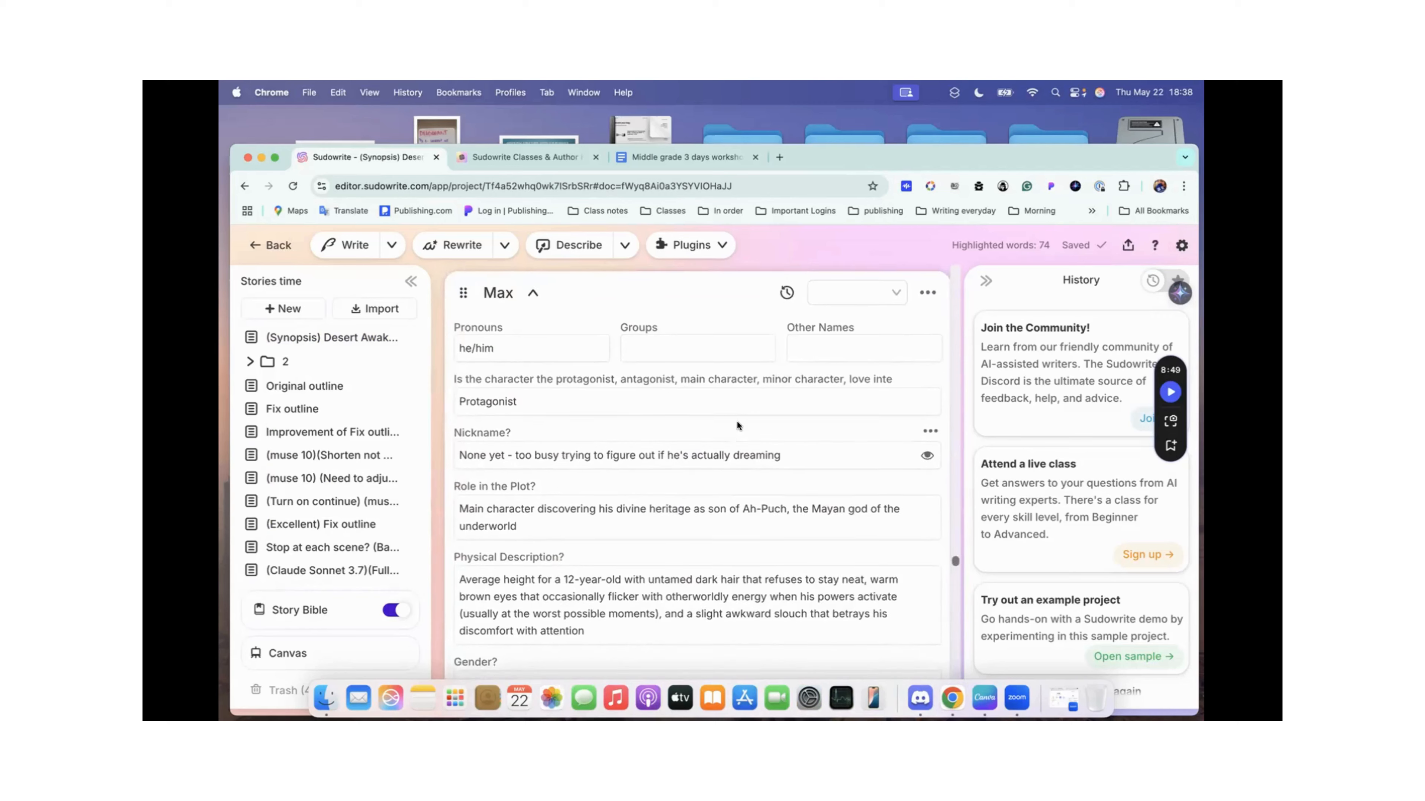
{"action": "scroll", "coordinate": [737, 421], "scroll_direction": "down", "scroll_amount": 4}
{"action": "scroll", "coordinate": [737, 421], "scroll_direction": "down", "scroll_amount": 4}
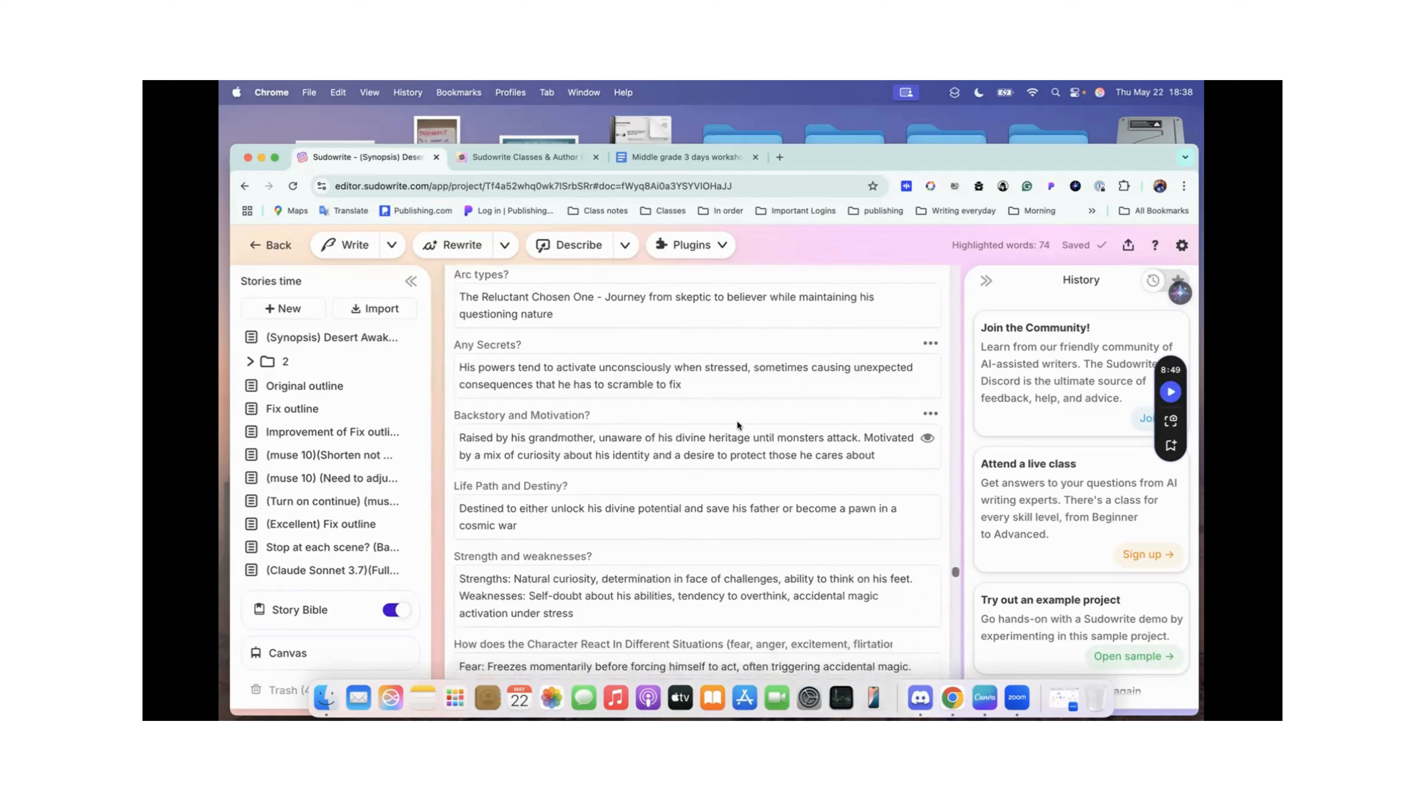
{"action": "scroll", "coordinate": [737, 421], "scroll_direction": "up", "scroll_amount": 10}
{"action": "scroll", "coordinate": [738, 421], "scroll_direction": "down", "scroll_amount": 1}
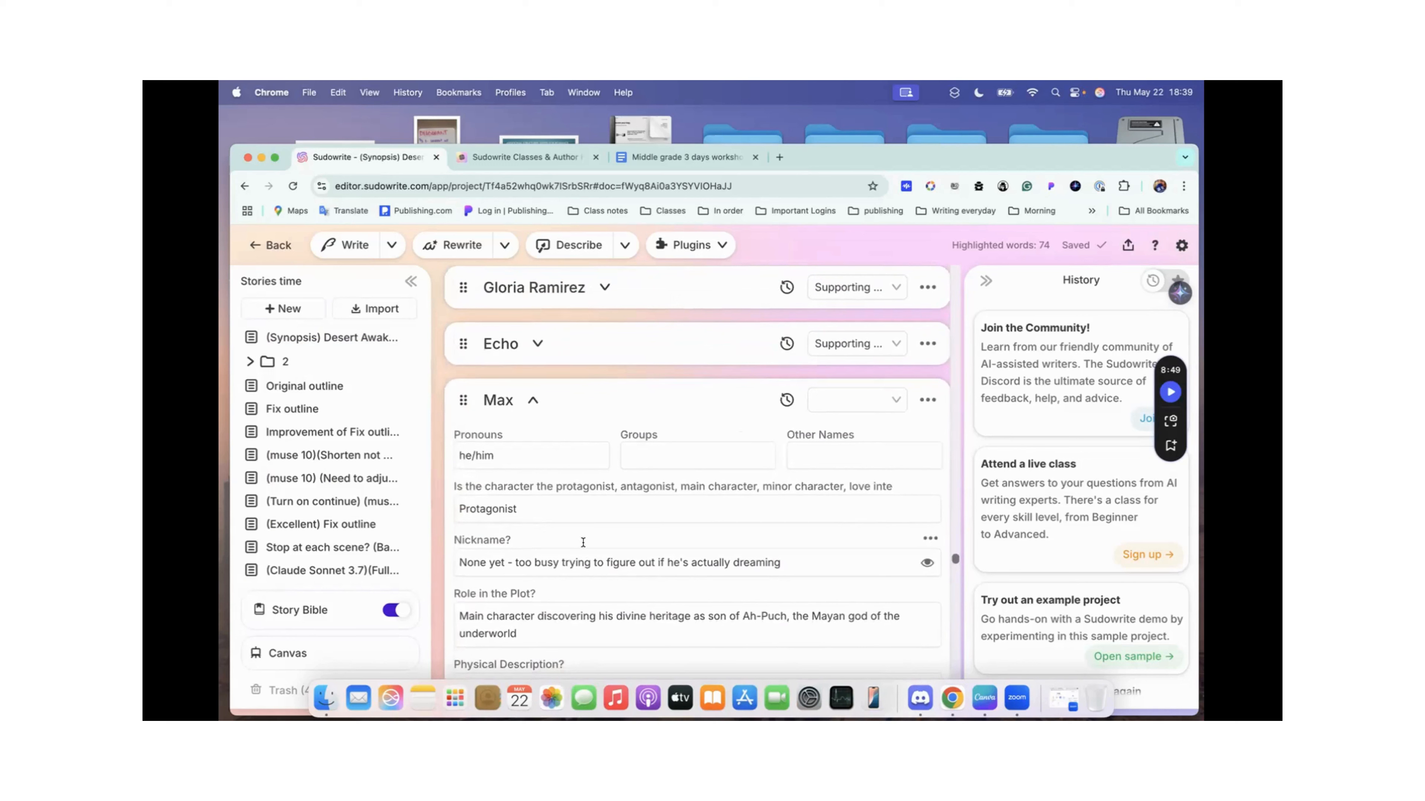
{"action": "scroll", "coordinate": [583, 542], "scroll_direction": "down", "scroll_amount": 2}
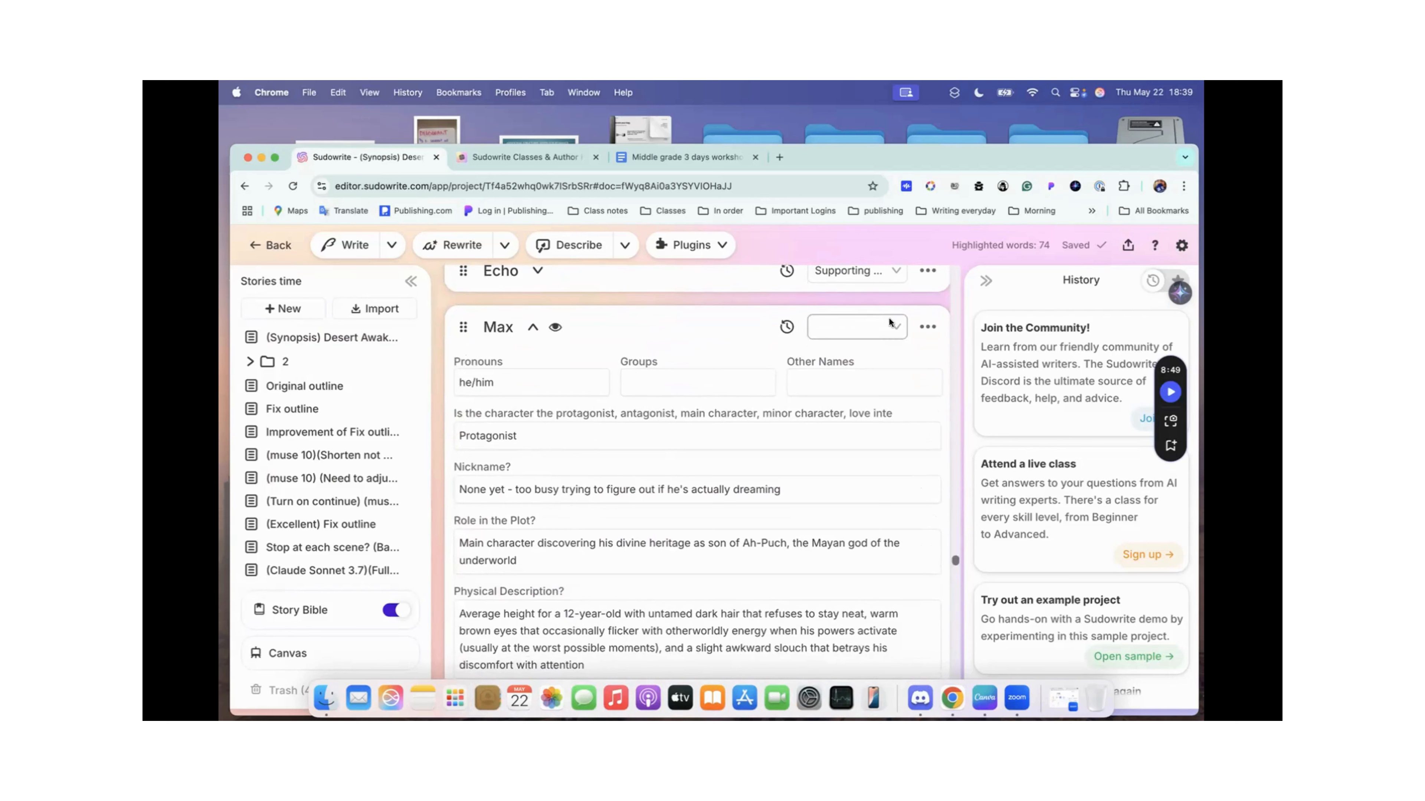
Step: Delete the newly generated duplicate Max character and return to the head of the character list
{"action": "left_click", "coordinate": [927, 327]}
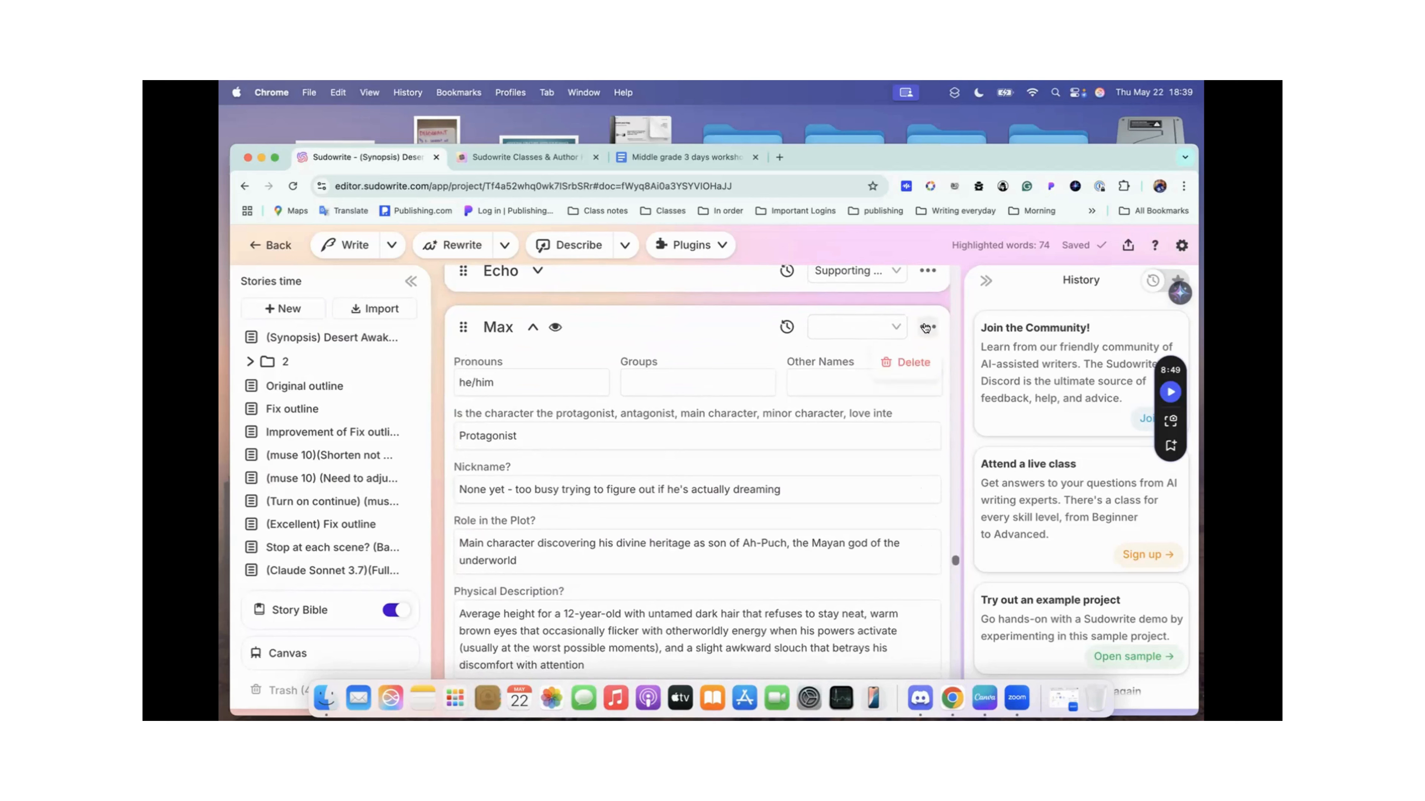
{"action": "left_click", "coordinate": [912, 363]}
{"action": "scroll", "coordinate": [763, 353], "scroll_direction": "up", "scroll_amount": 7}
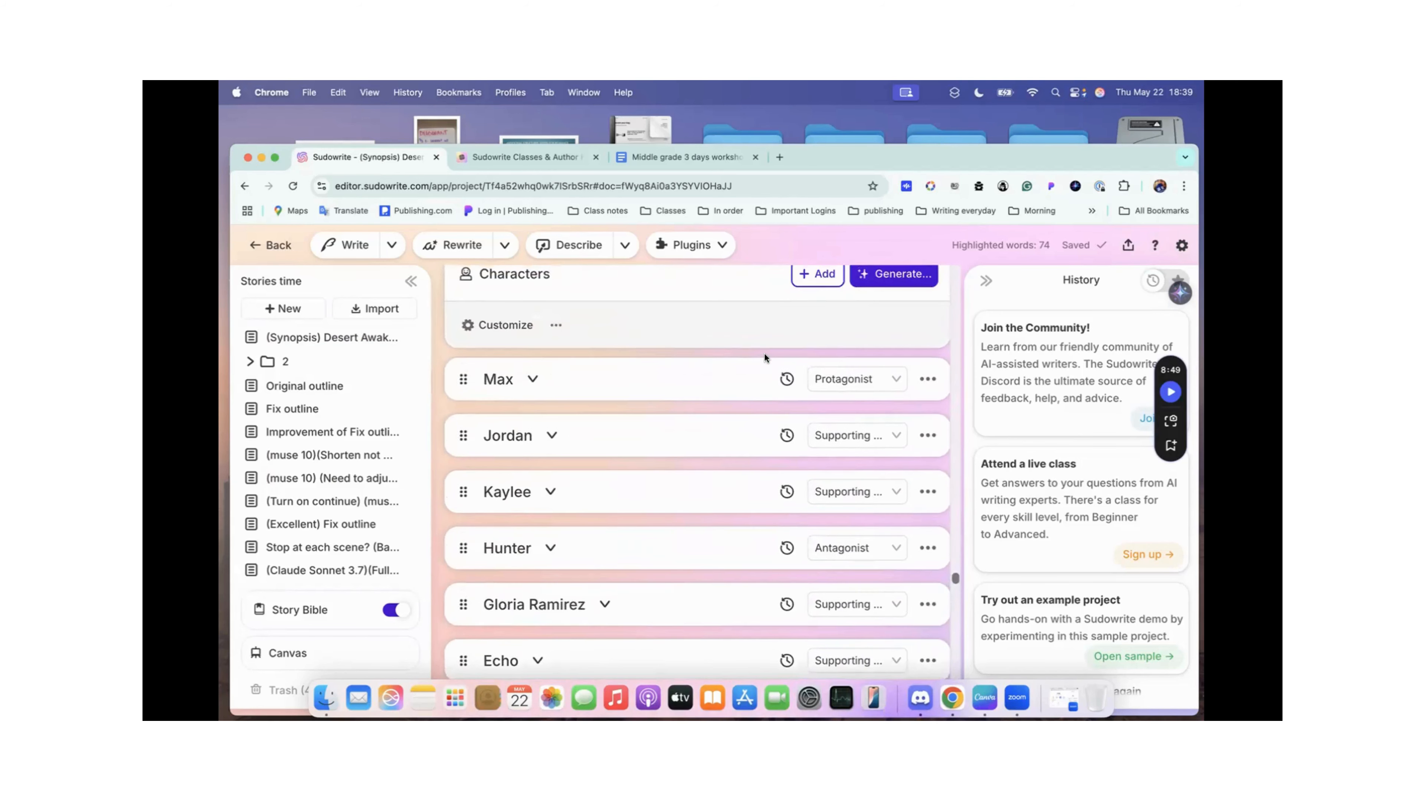
Step: Expand the original Max character and read his traits from pronouns and plot role to gender and species
{"action": "left_click", "coordinate": [533, 380]}
{"action": "scroll", "coordinate": [768, 371], "scroll_direction": "down", "scroll_amount": 2}
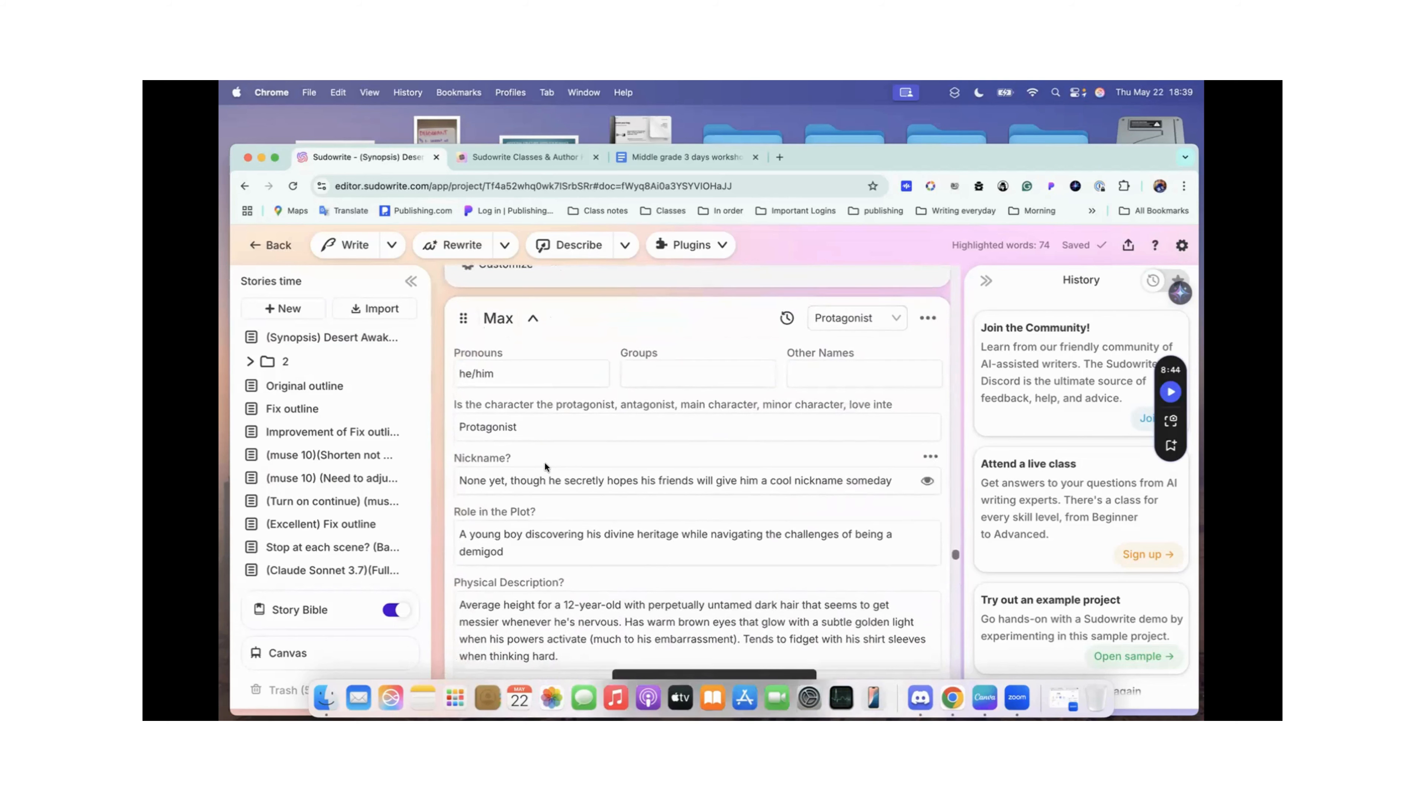
{"action": "scroll", "coordinate": [544, 462], "scroll_direction": "down", "scroll_amount": 2}
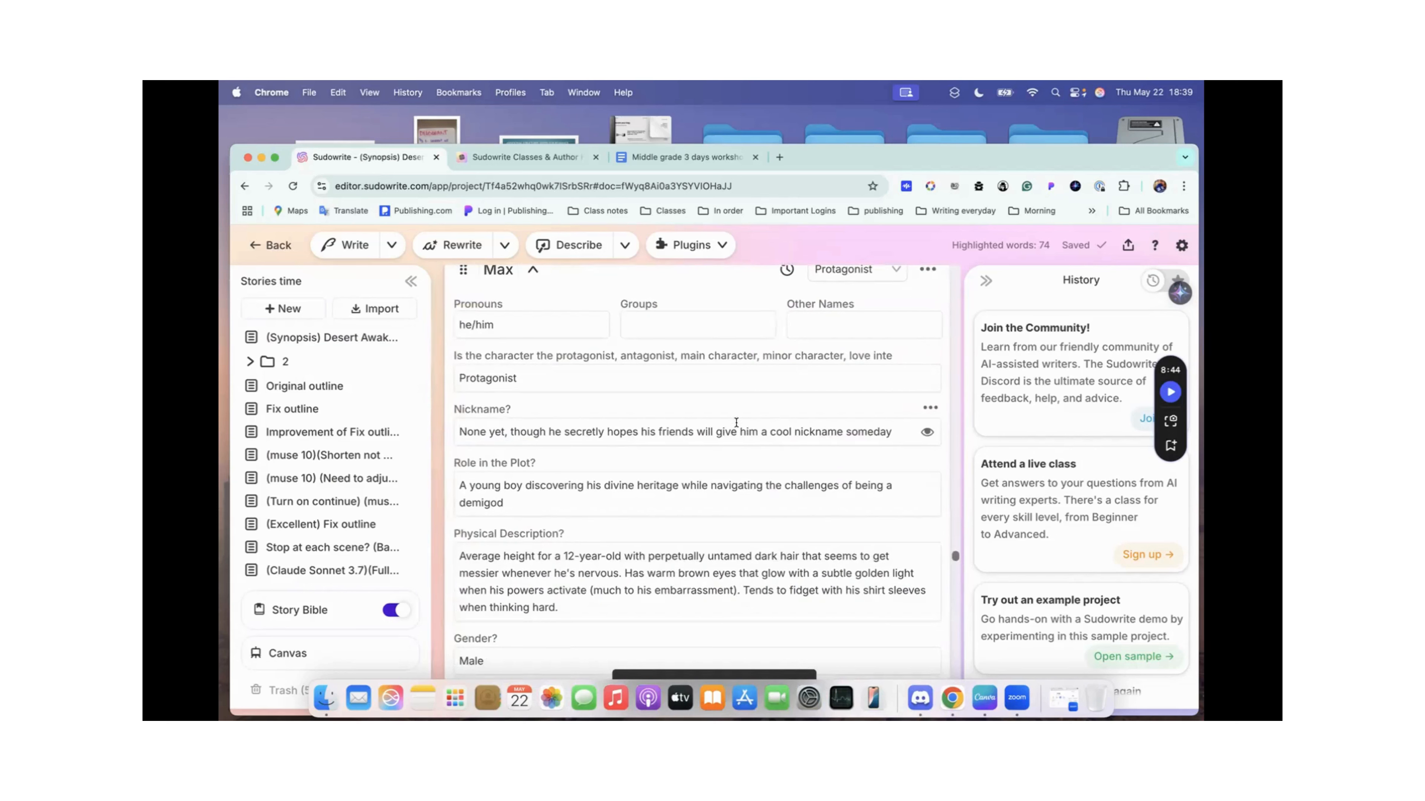
{"action": "scroll", "coordinate": [724, 432], "scroll_direction": "down", "scroll_amount": 1}
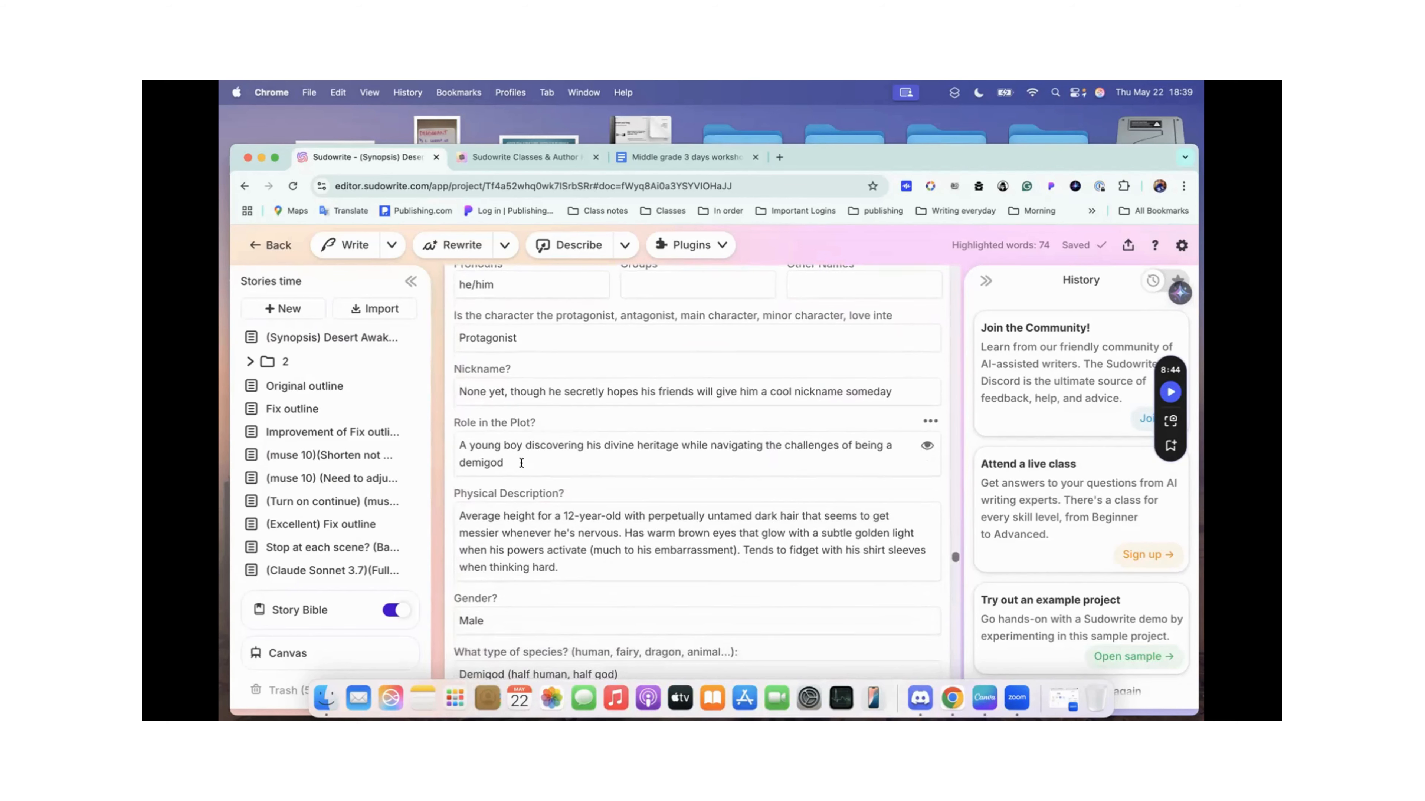
{"action": "scroll", "coordinate": [521, 462], "scroll_direction": "down", "scroll_amount": 1}
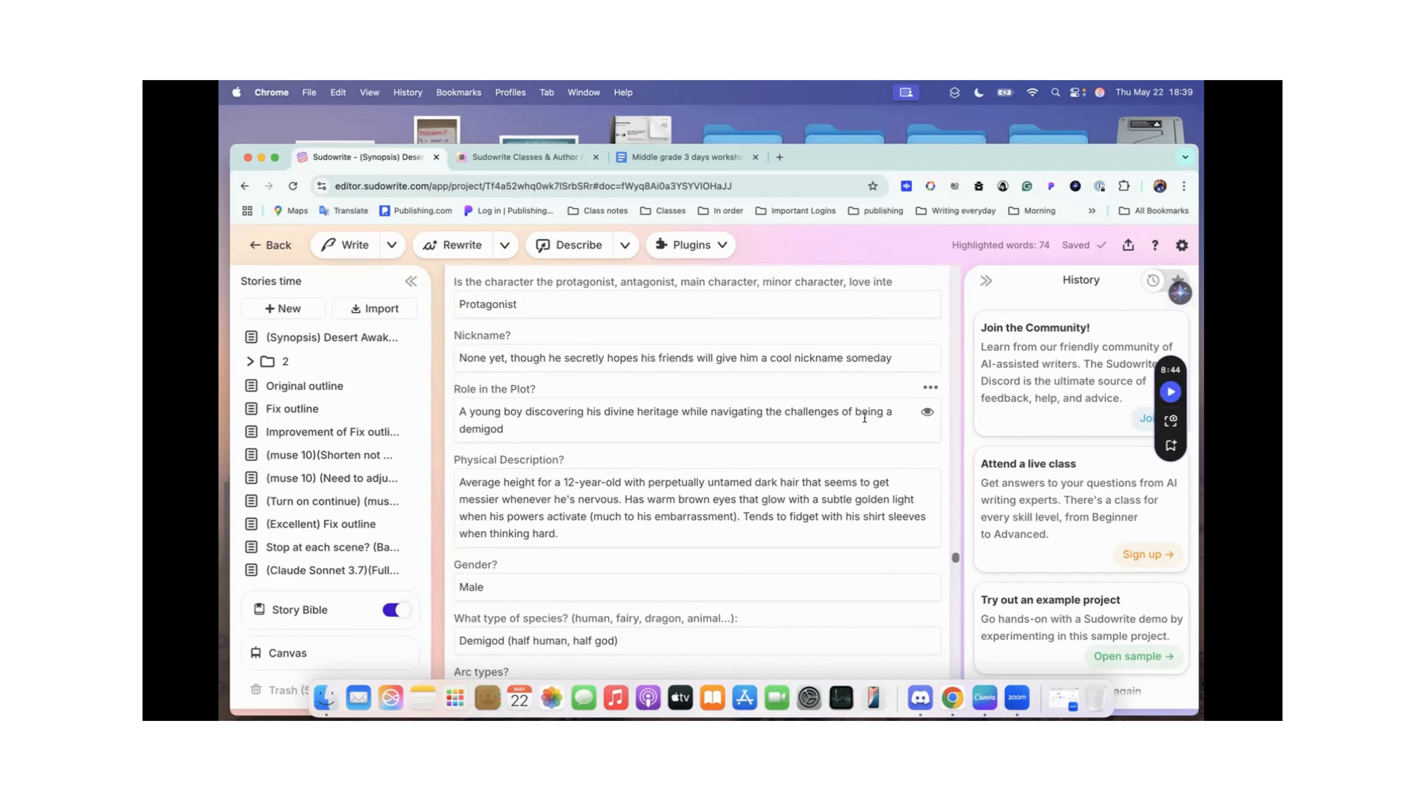
{"action": "scroll", "coordinate": [562, 432], "scroll_direction": "down", "scroll_amount": 3}
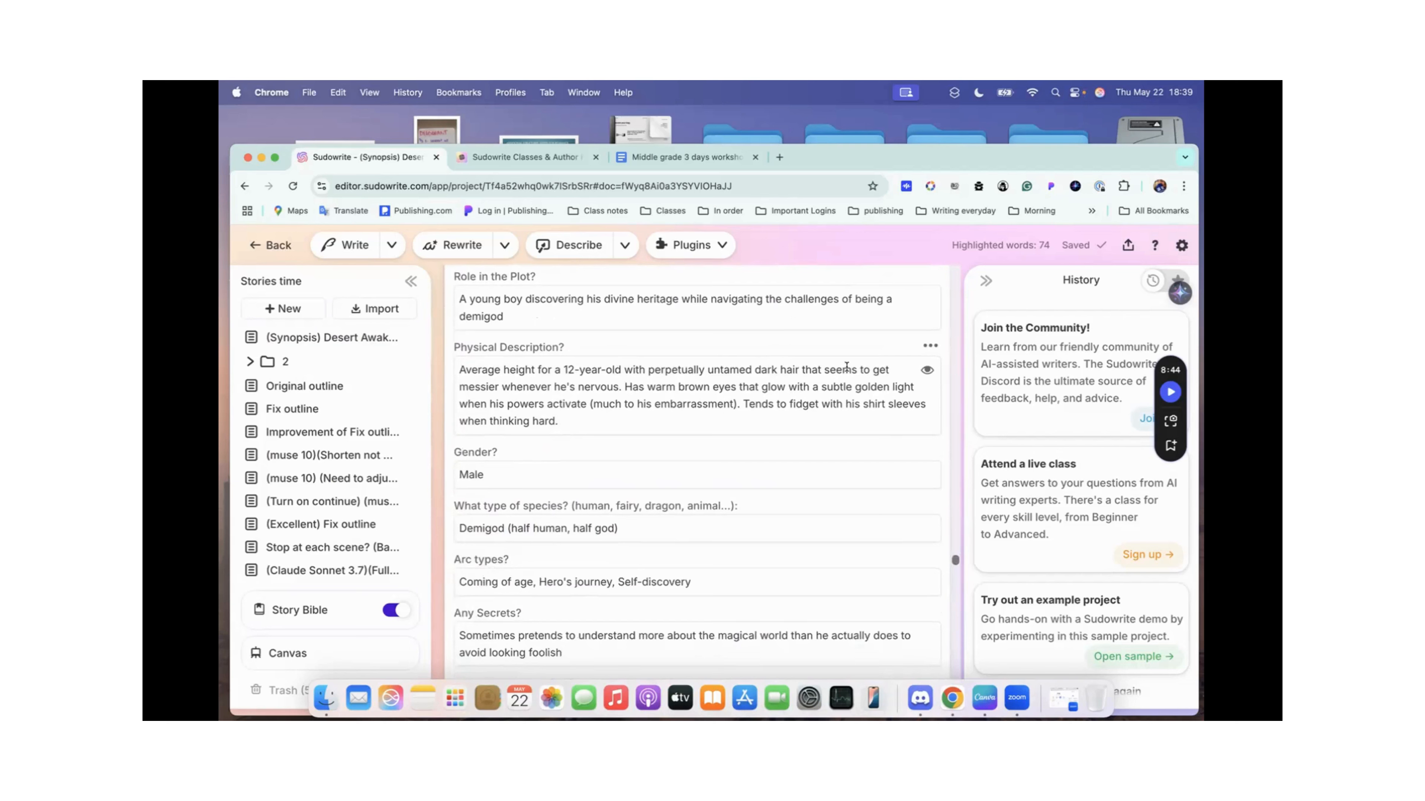
{"action": "scroll", "coordinate": [668, 377], "scroll_direction": "down", "scroll_amount": 2}
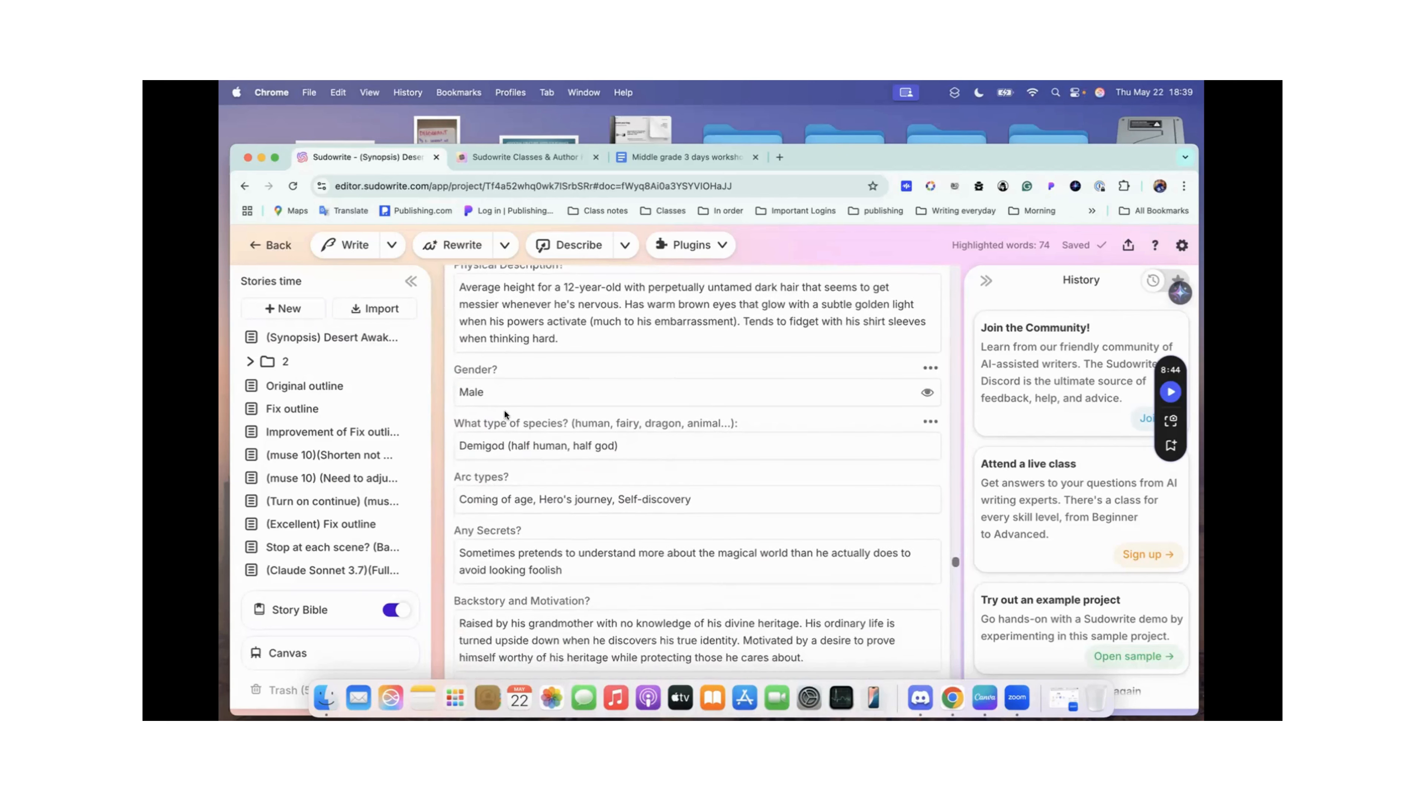
{"action": "scroll", "coordinate": [535, 448], "scroll_direction": "down", "scroll_amount": 1}
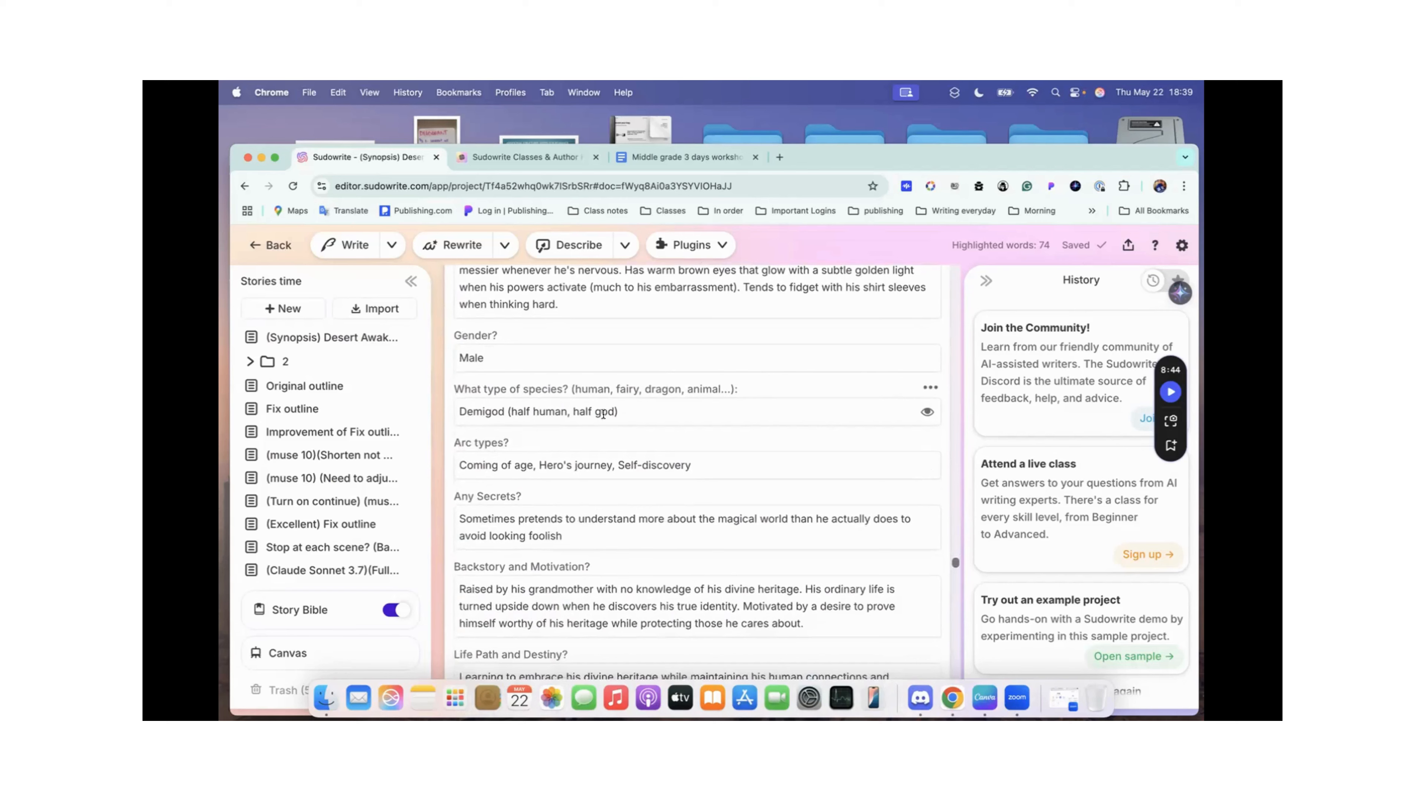
Step: Read Max's remaining traits, from secrets and backstory to the dialogue examples, and collapse his card
{"action": "scroll", "coordinate": [603, 414], "scroll_direction": "down", "scroll_amount": 3}
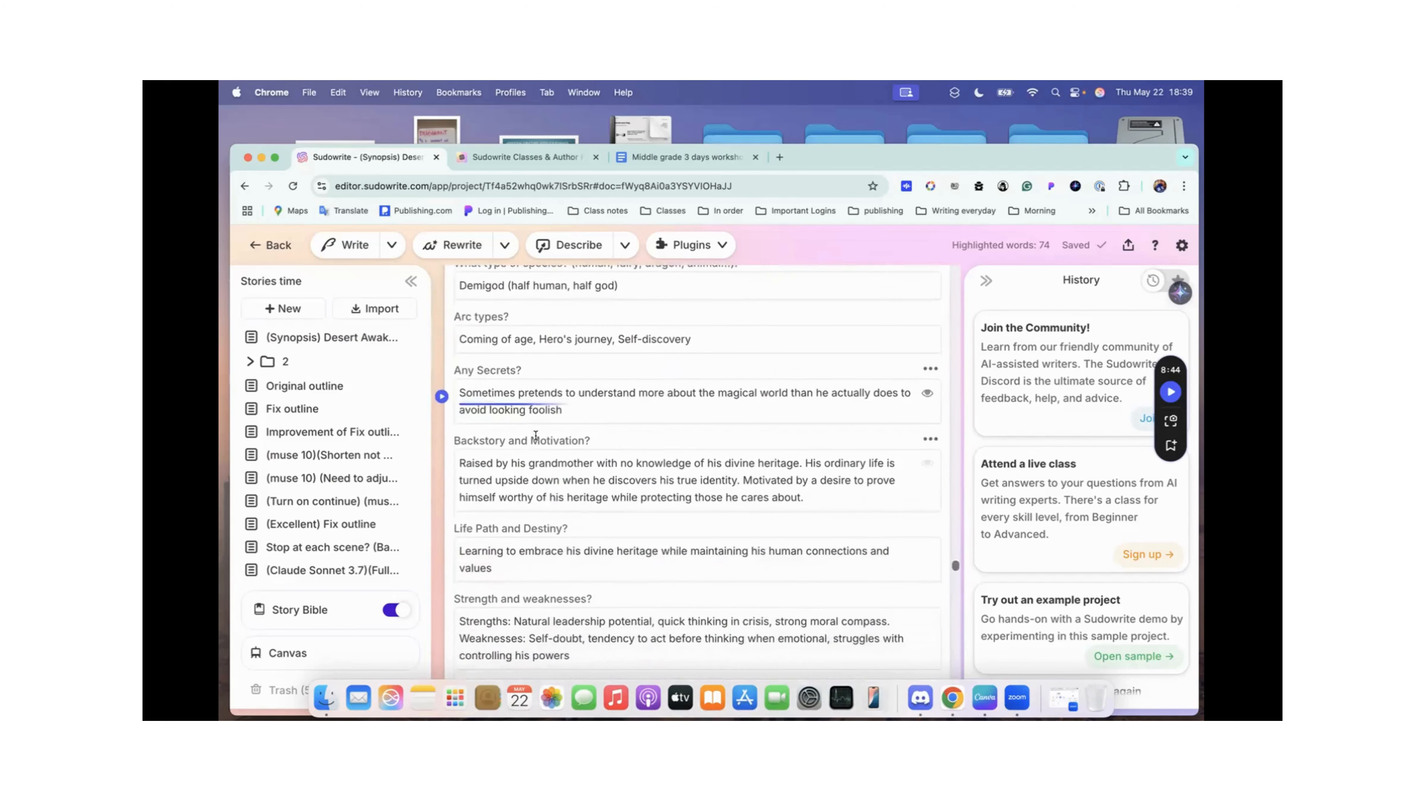
{"action": "scroll", "coordinate": [535, 435], "scroll_direction": "down", "scroll_amount": 7}
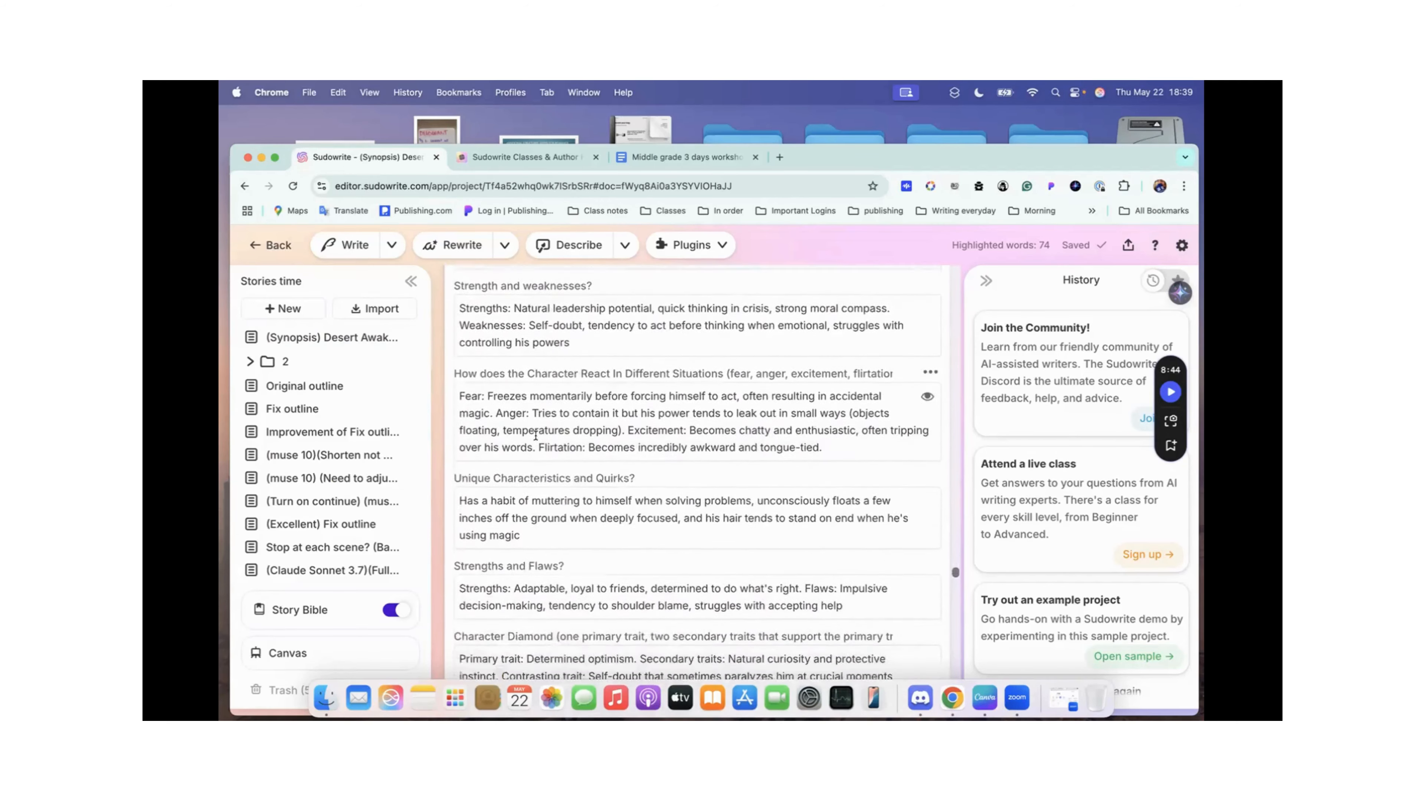
{"action": "scroll", "coordinate": [535, 436], "scroll_direction": "down", "scroll_amount": 9}
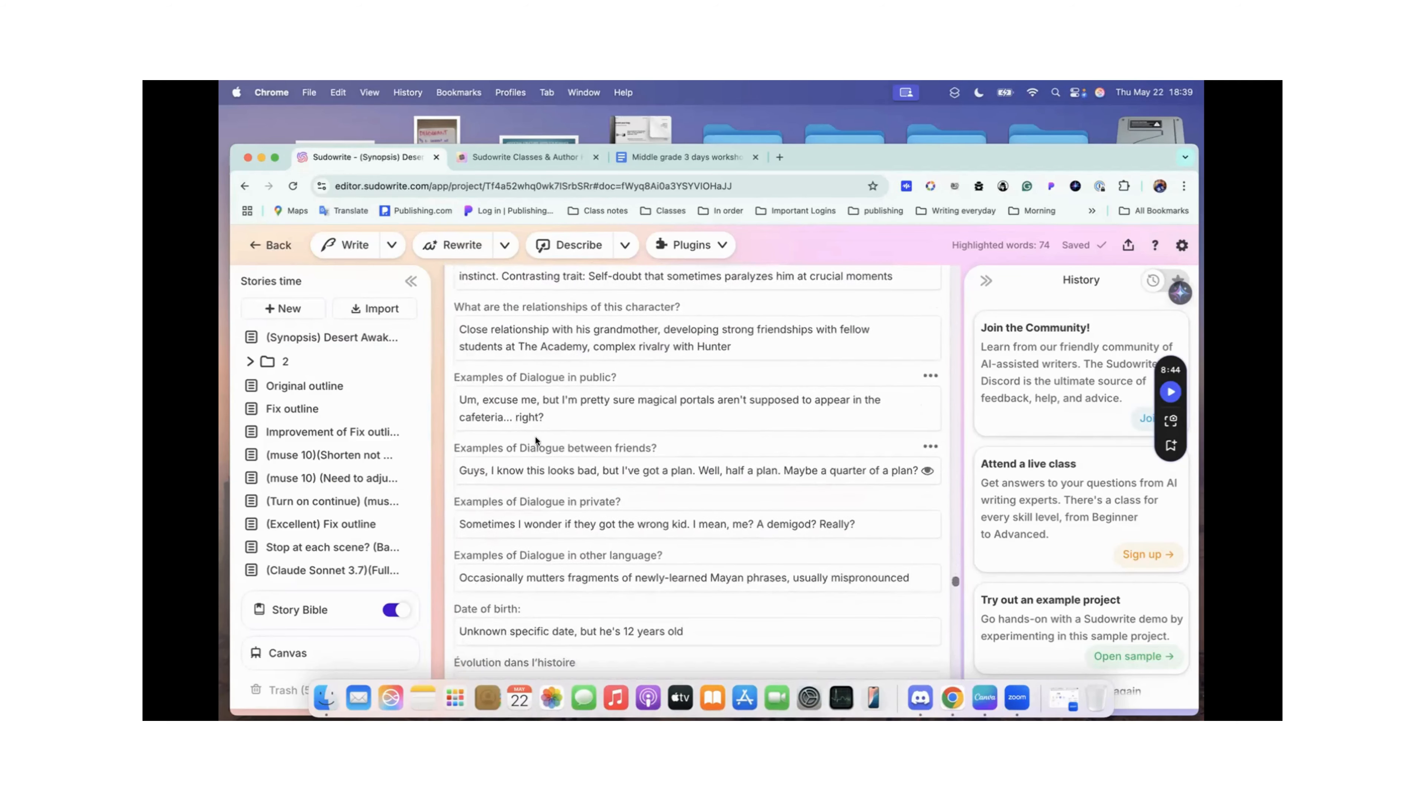
{"action": "scroll", "coordinate": [535, 437], "scroll_direction": "down", "scroll_amount": 2}
{"action": "scroll", "coordinate": [535, 437], "scroll_direction": "up", "scroll_amount": 15}
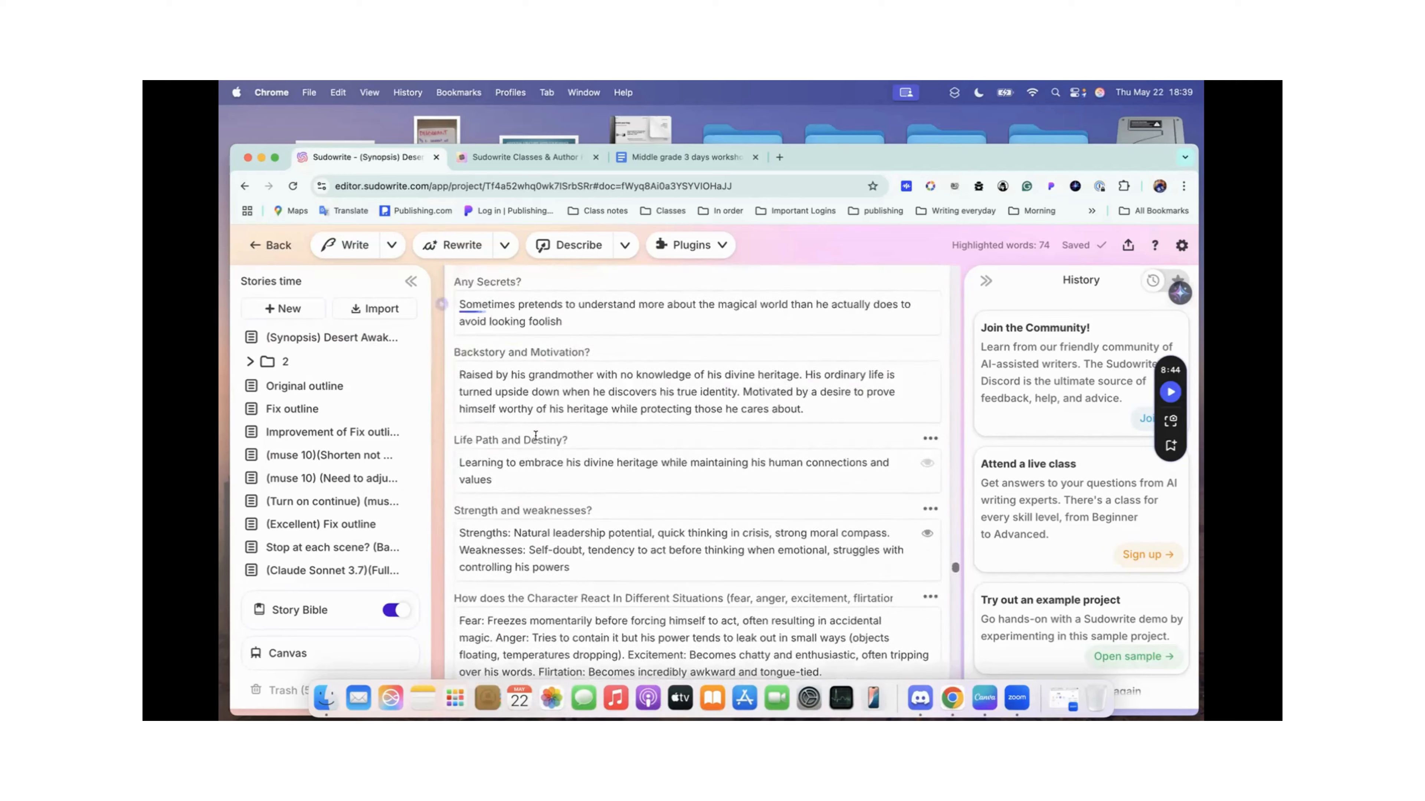
{"action": "scroll", "coordinate": [535, 436], "scroll_direction": "up", "scroll_amount": 20}
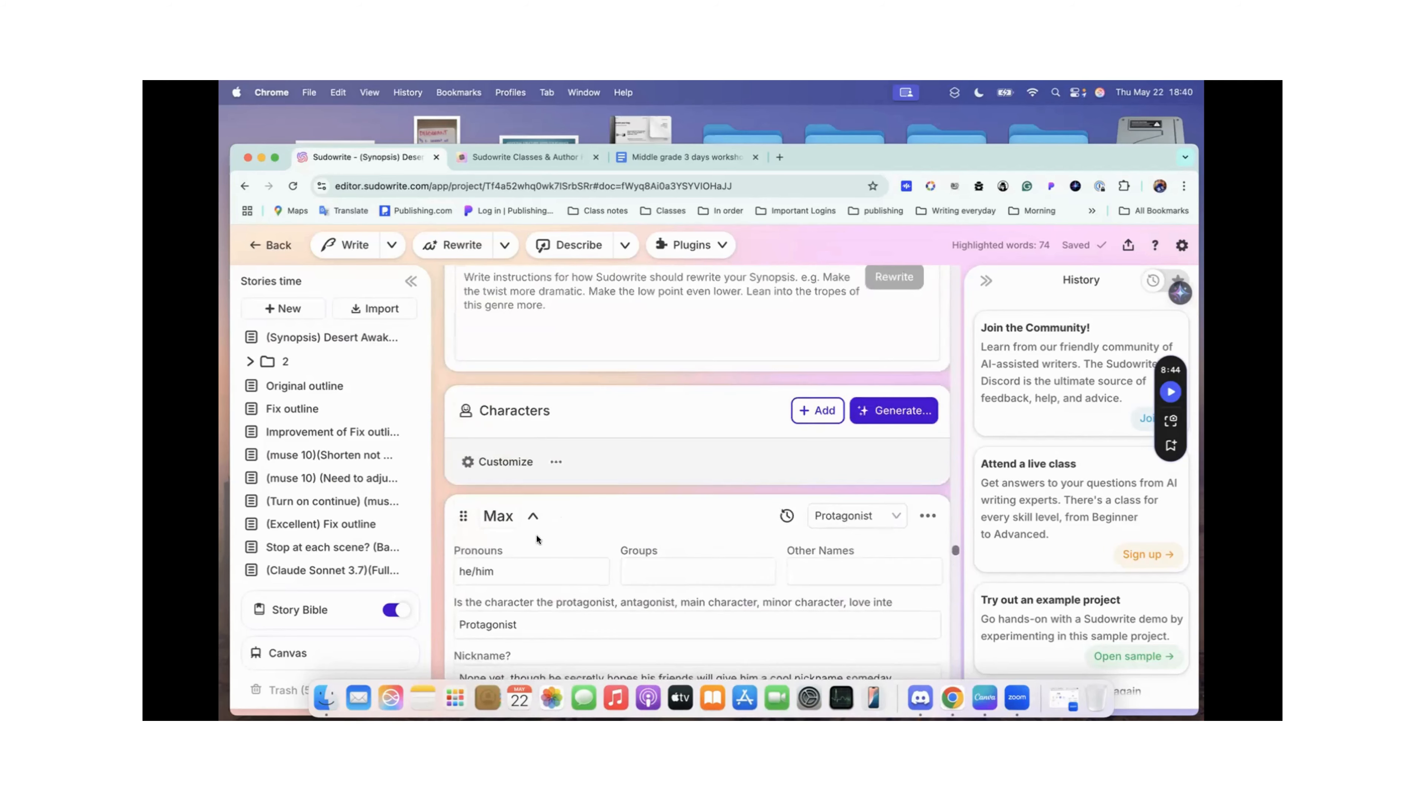
{"action": "left_click", "coordinate": [533, 516]}
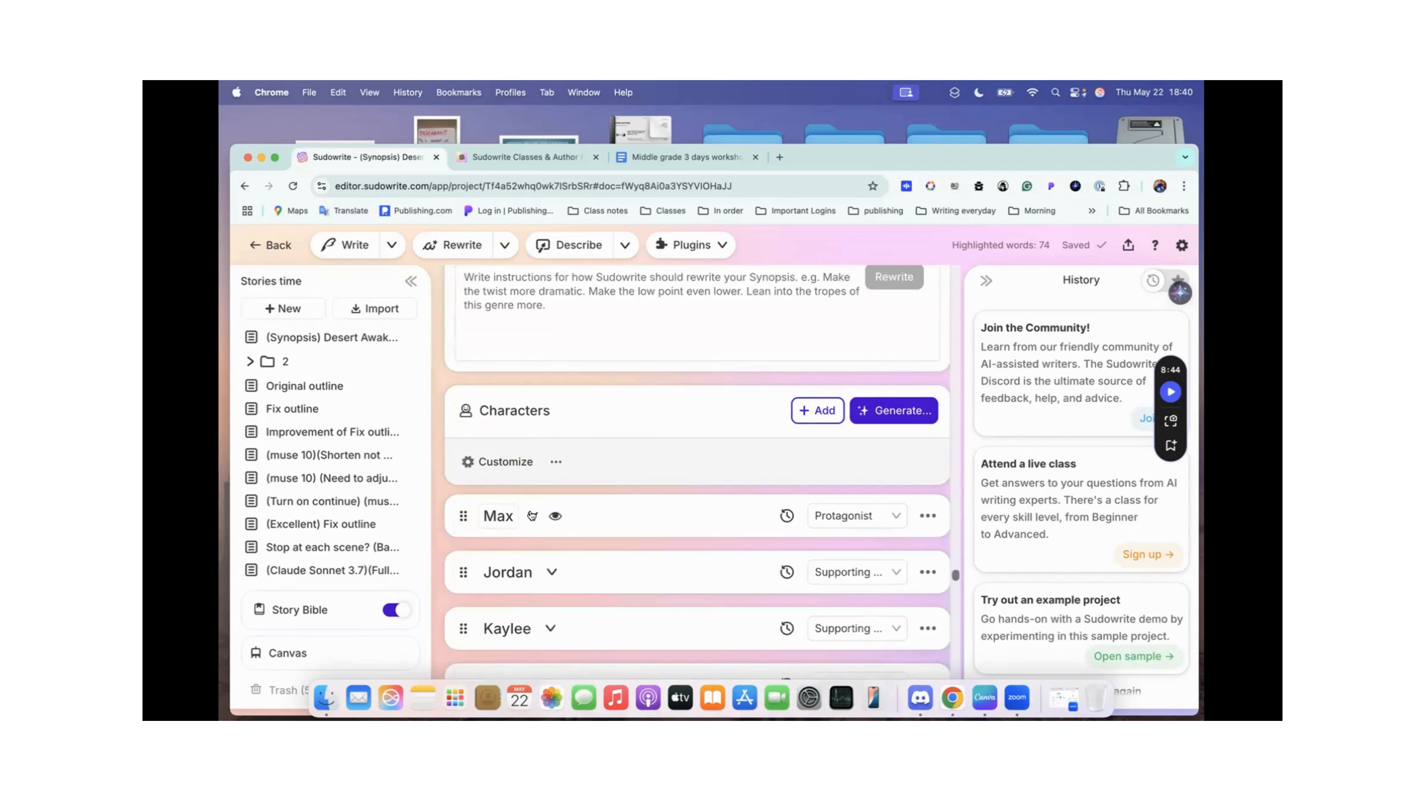
Step: Review the default character traits, highlight the final entry "Évolution dans l'histoire", and save the list as the new defaults
{"action": "left_click", "coordinate": [501, 462]}
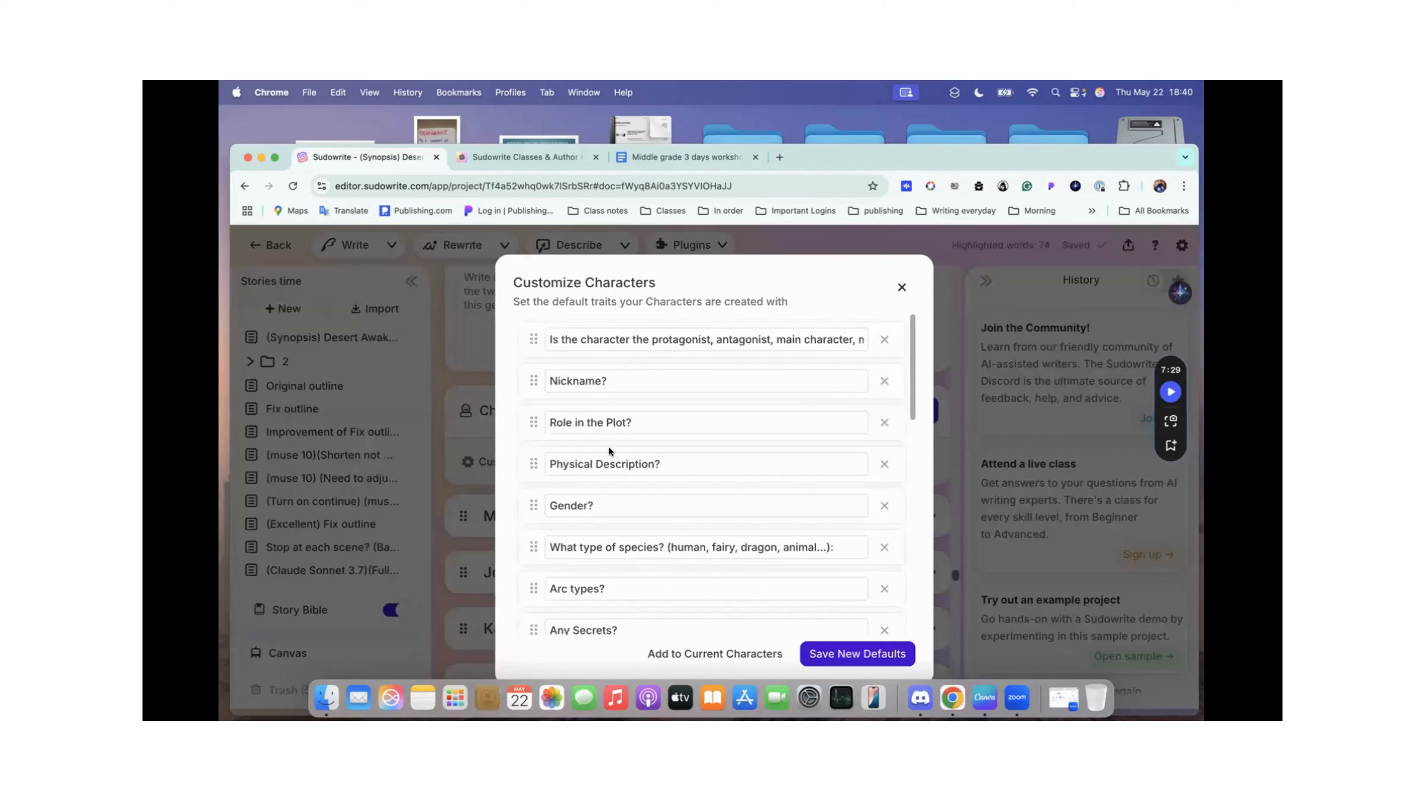
{"action": "scroll", "coordinate": [608, 447], "scroll_direction": "down", "scroll_amount": 8}
{"action": "scroll", "coordinate": [608, 443], "scroll_direction": "down", "scroll_amount": 5}
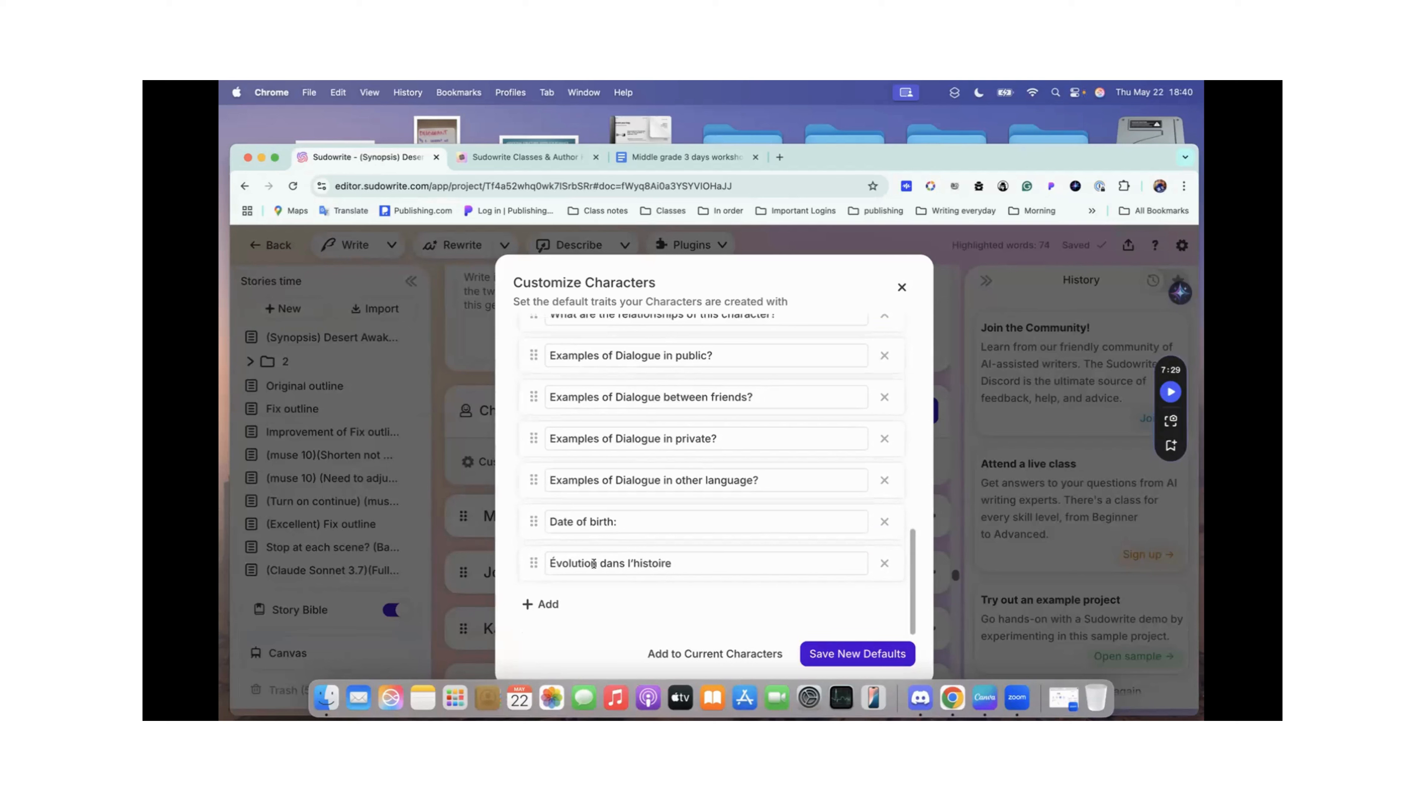
{"action": "left_click_drag", "start_coordinate": [687, 560], "coordinate": [543, 564]}
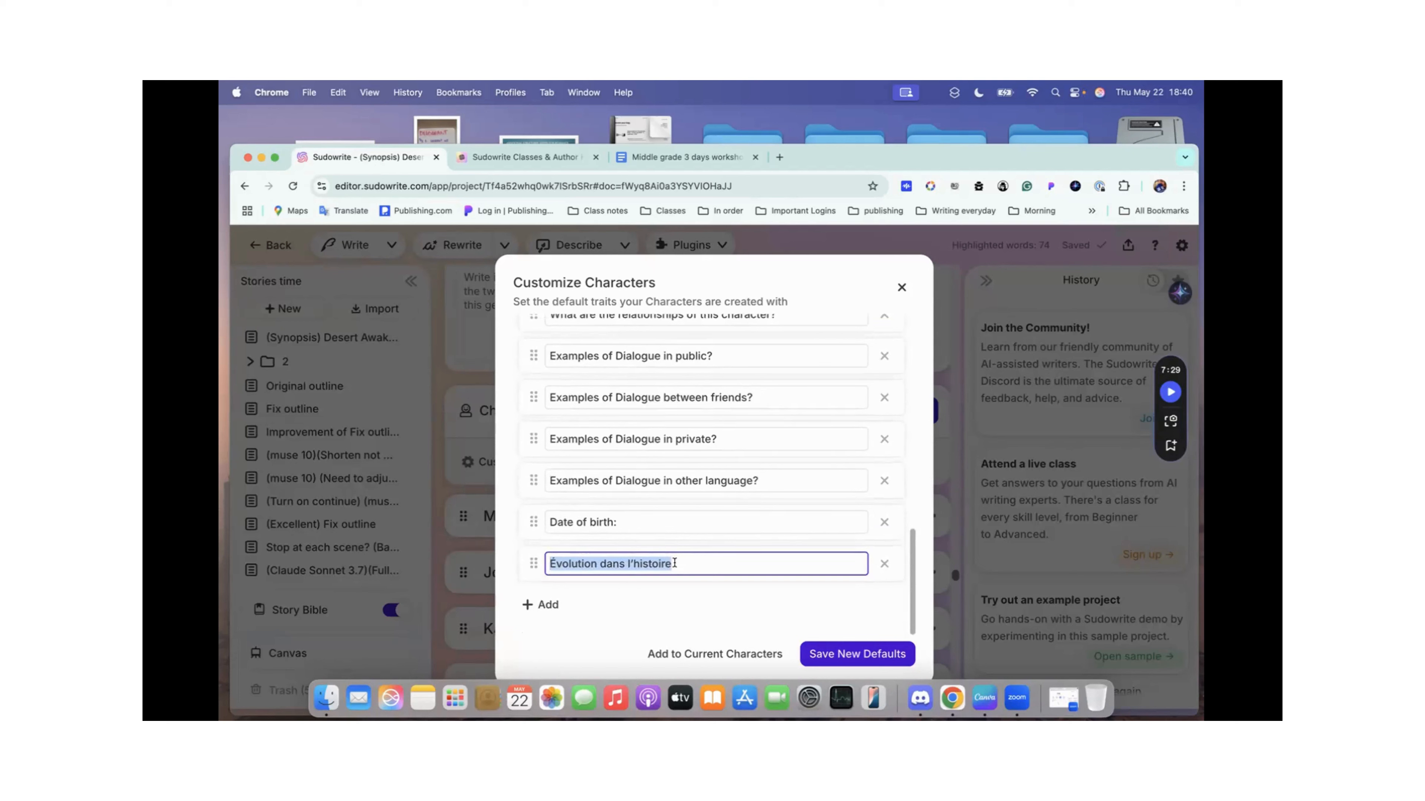
{"action": "left_click", "coordinate": [843, 655]}
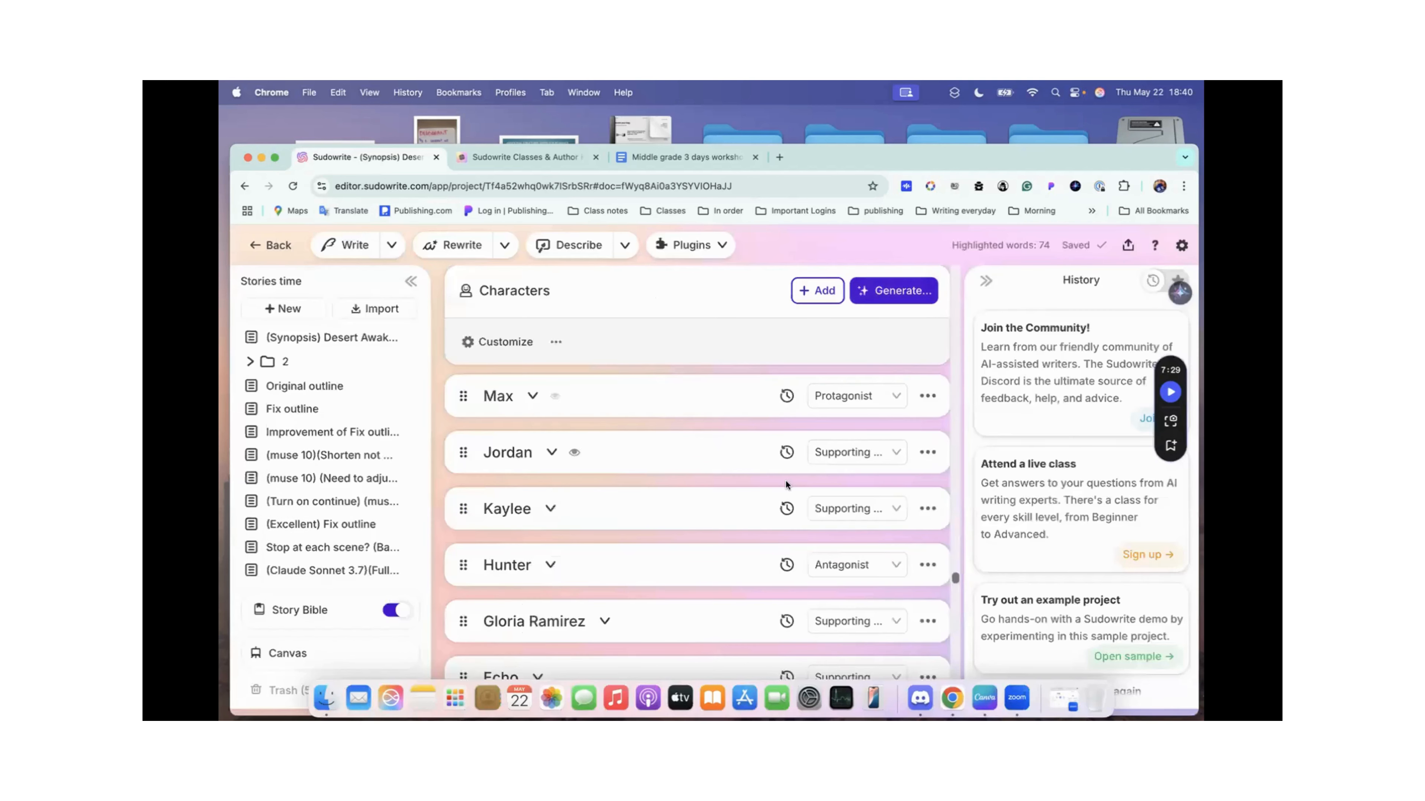
Step: Expand Max's card again and read his traits through to the "Évolution dans l'histoire" entry
{"action": "left_click", "coordinate": [532, 397]}
{"action": "scroll", "coordinate": [533, 393], "scroll_direction": "down", "scroll_amount": 10}
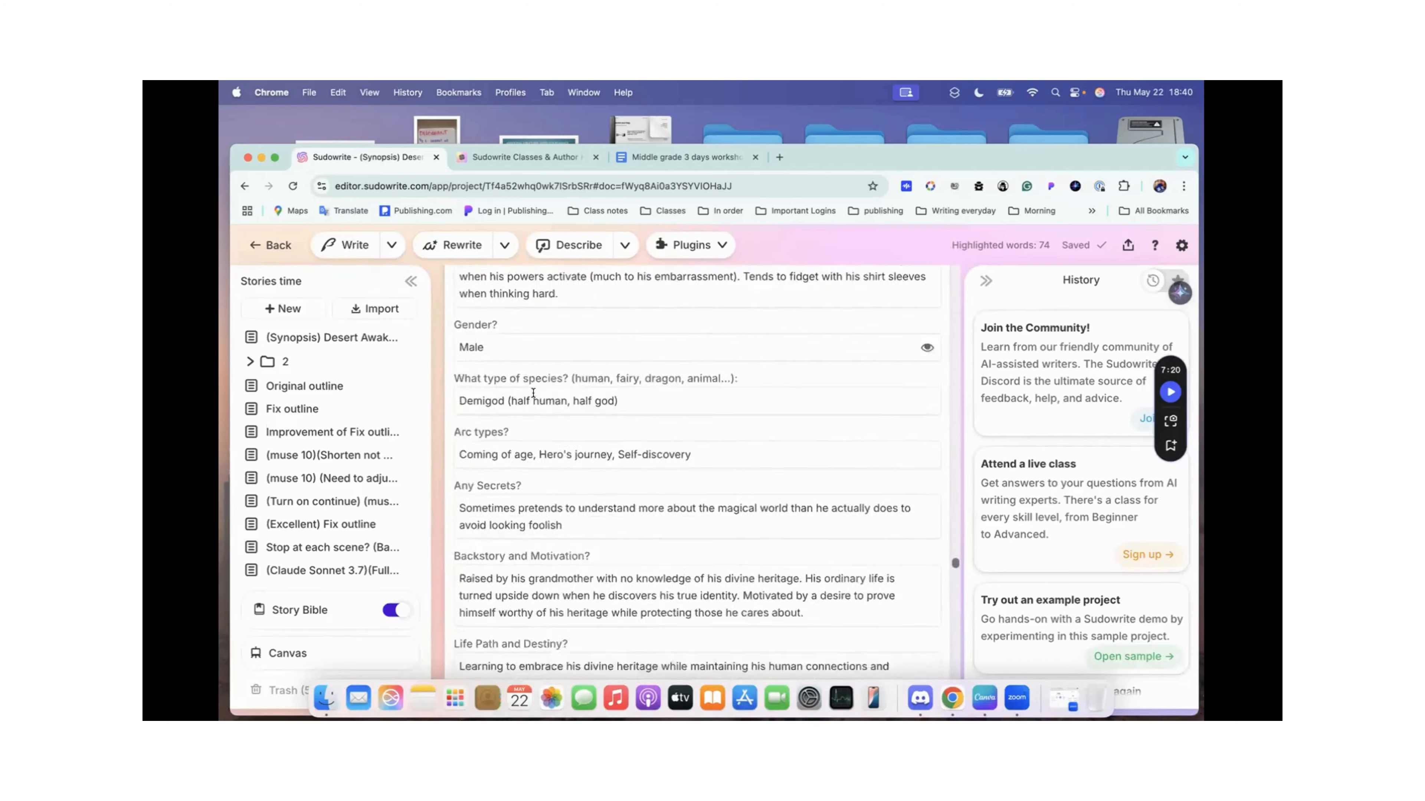
{"action": "scroll", "coordinate": [532, 393], "scroll_direction": "down", "scroll_amount": 6}
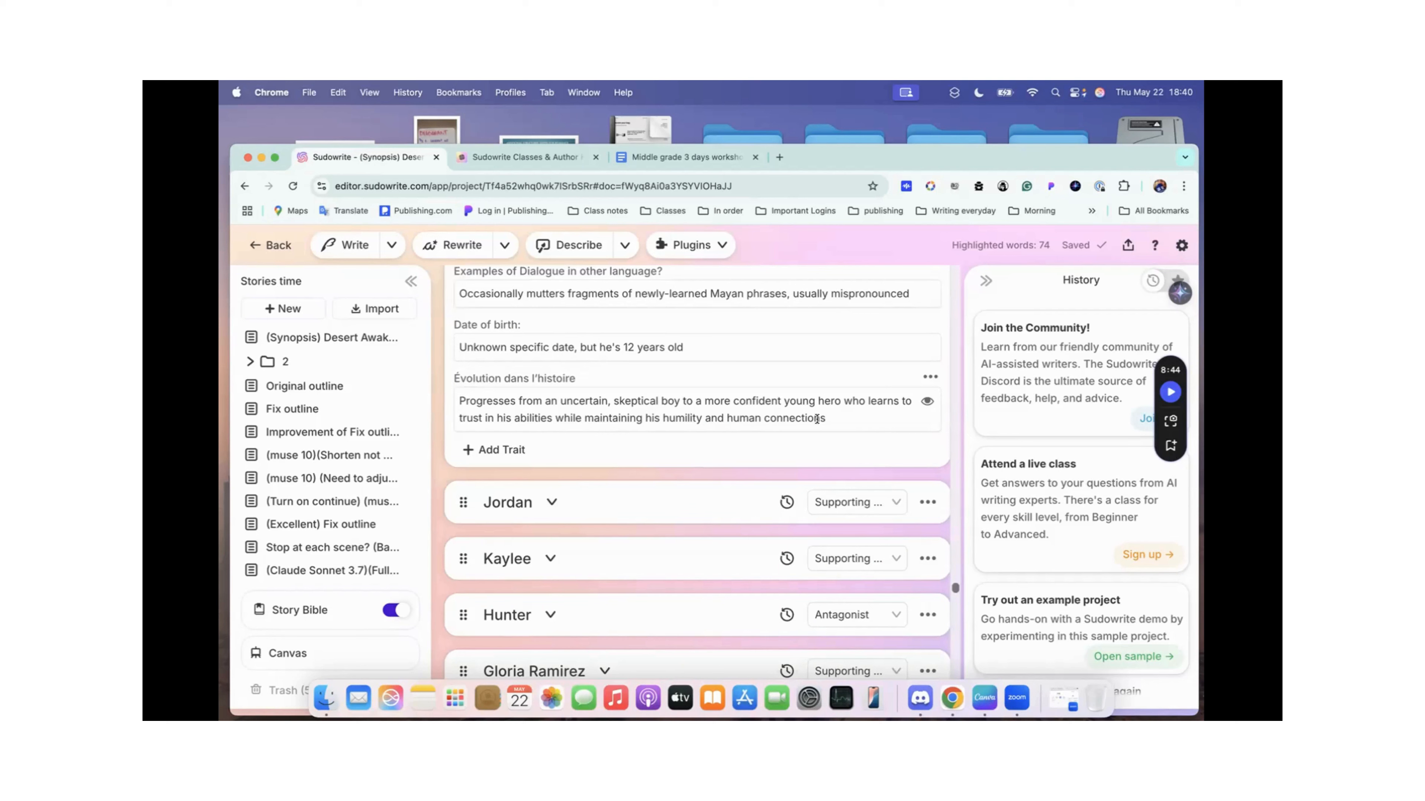
Step: Look back over Max's traits from the "Évolution dans l'histoire" entry up to his pronouns, and collapse his card
{"action": "scroll", "coordinate": [740, 418], "scroll_direction": "up", "scroll_amount": 1}
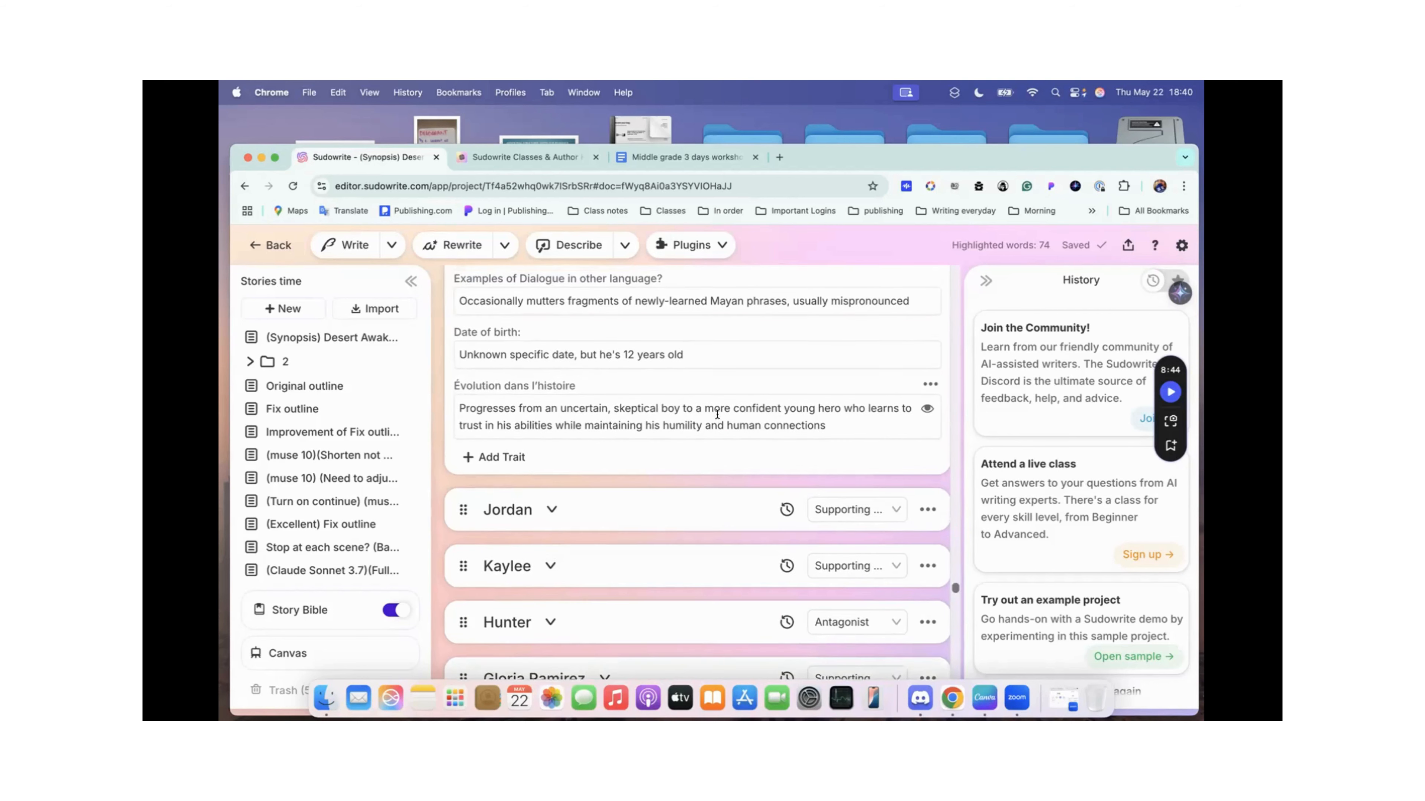
{"action": "scroll", "coordinate": [599, 392], "scroll_direction": "up", "scroll_amount": 15}
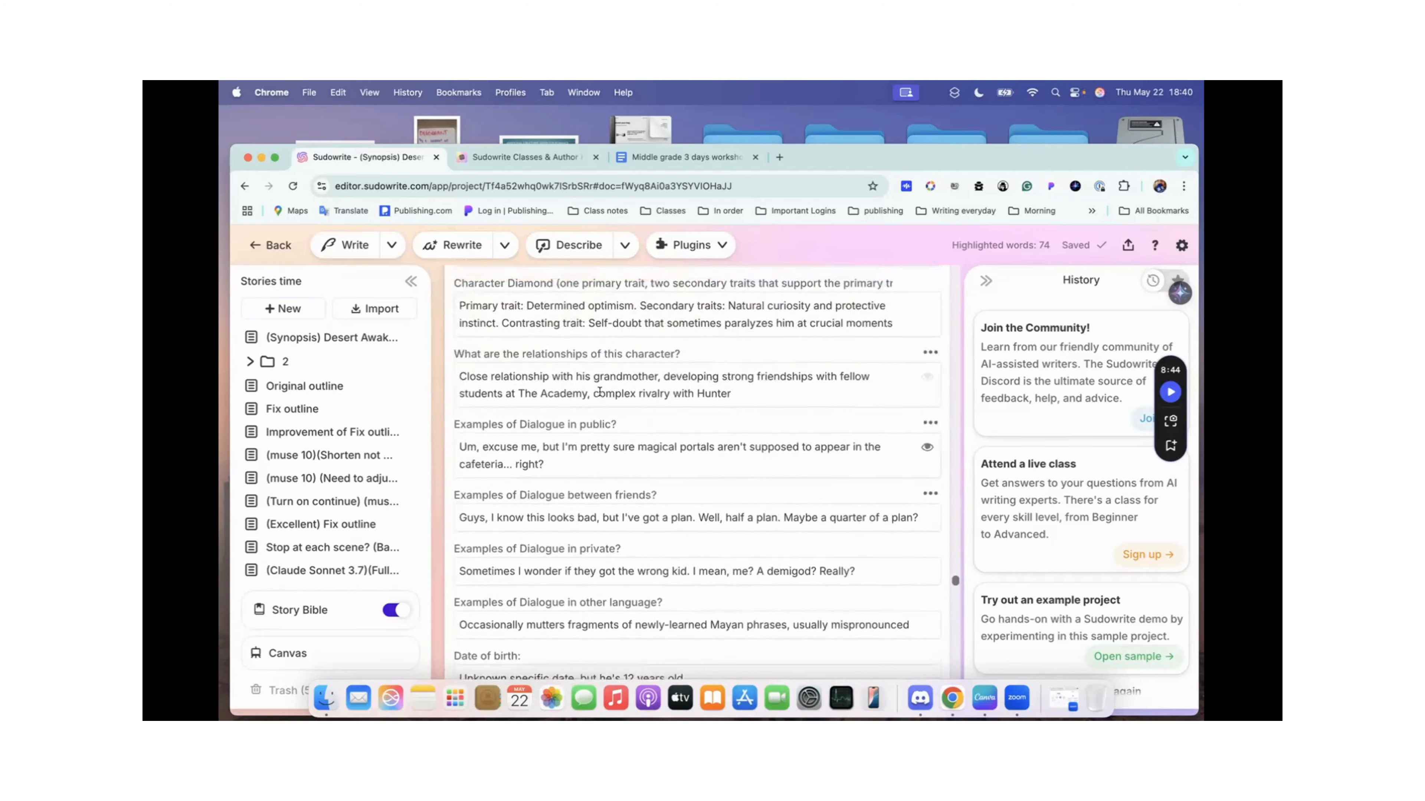
{"action": "scroll", "coordinate": [599, 392], "scroll_direction": "up", "scroll_amount": 15}
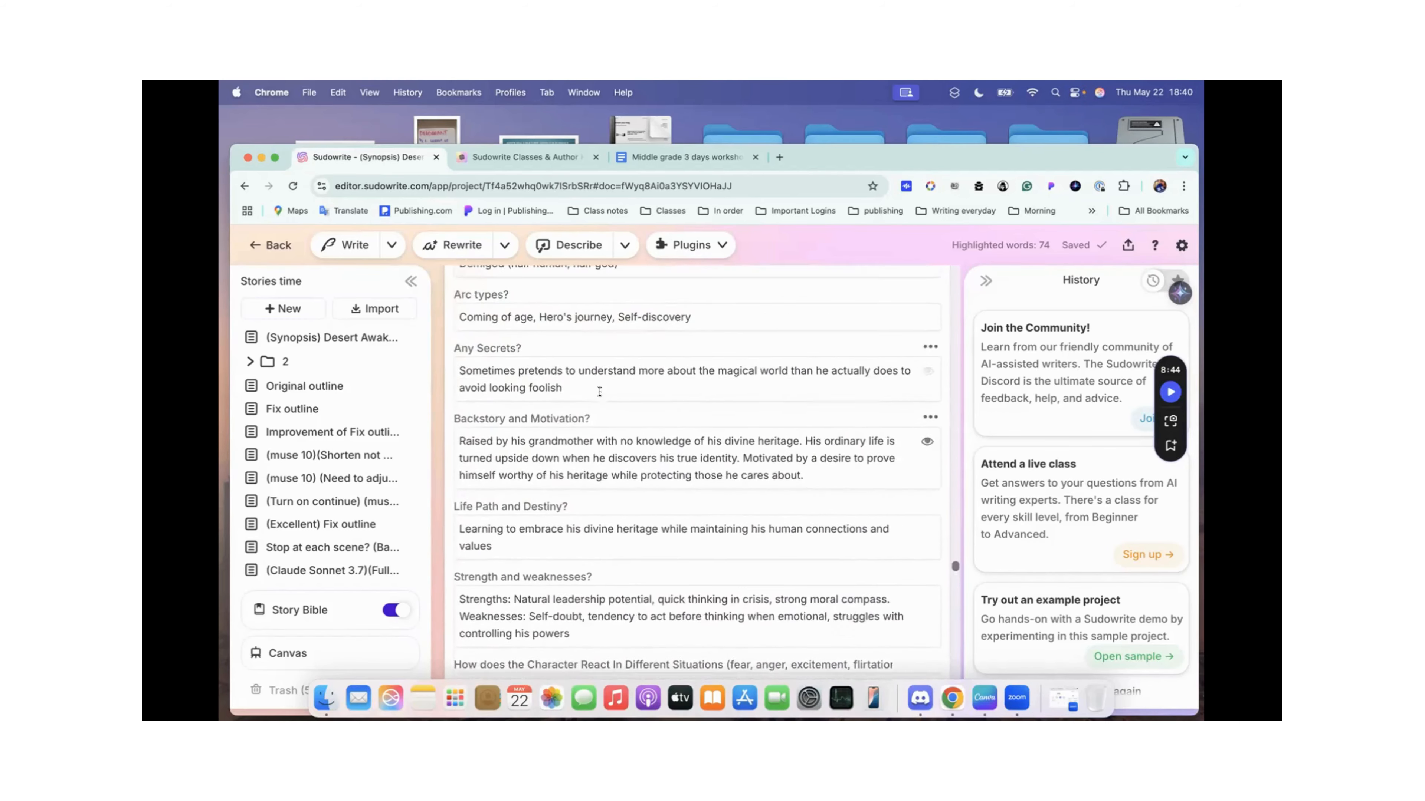
{"action": "scroll", "coordinate": [600, 392], "scroll_direction": "up", "scroll_amount": 10}
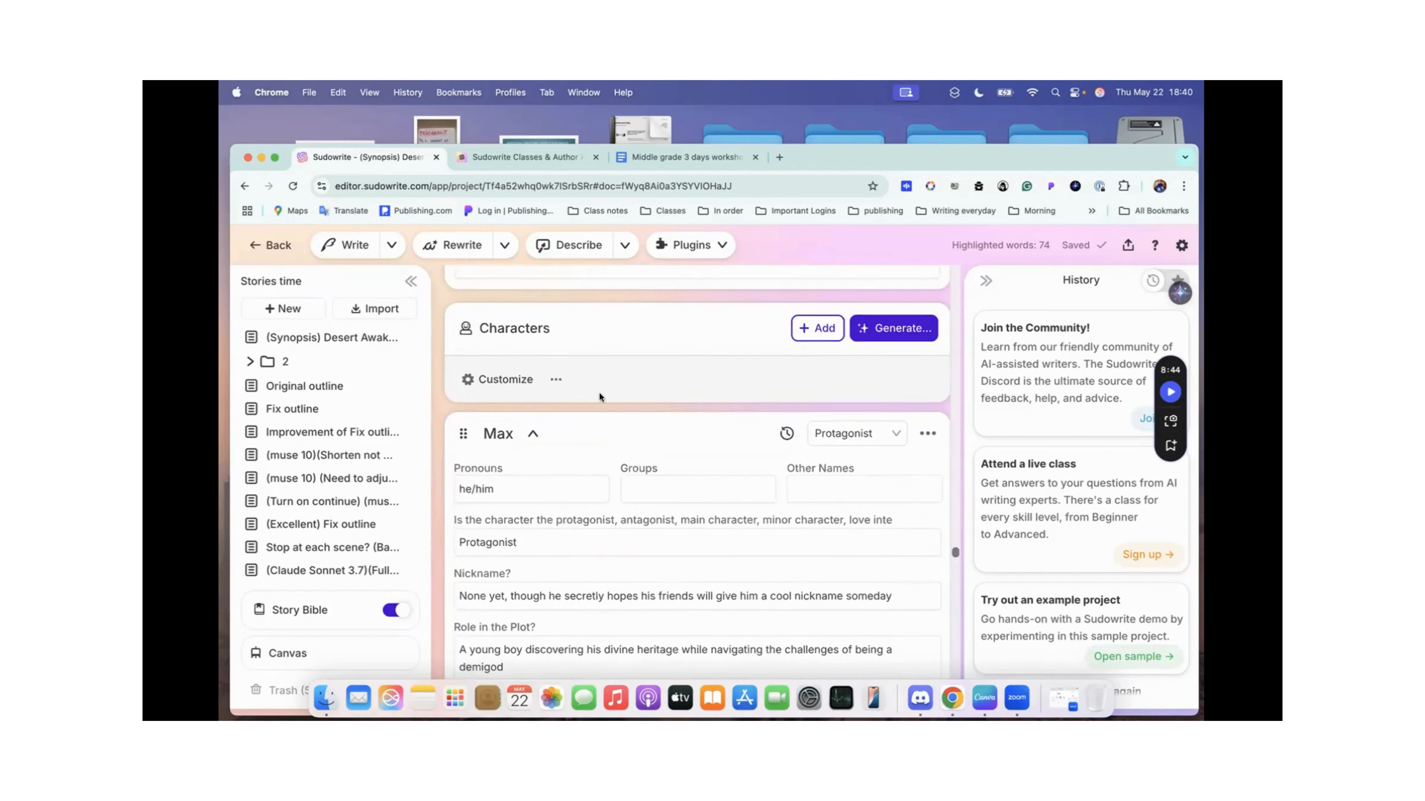
{"action": "left_click", "coordinate": [532, 434]}
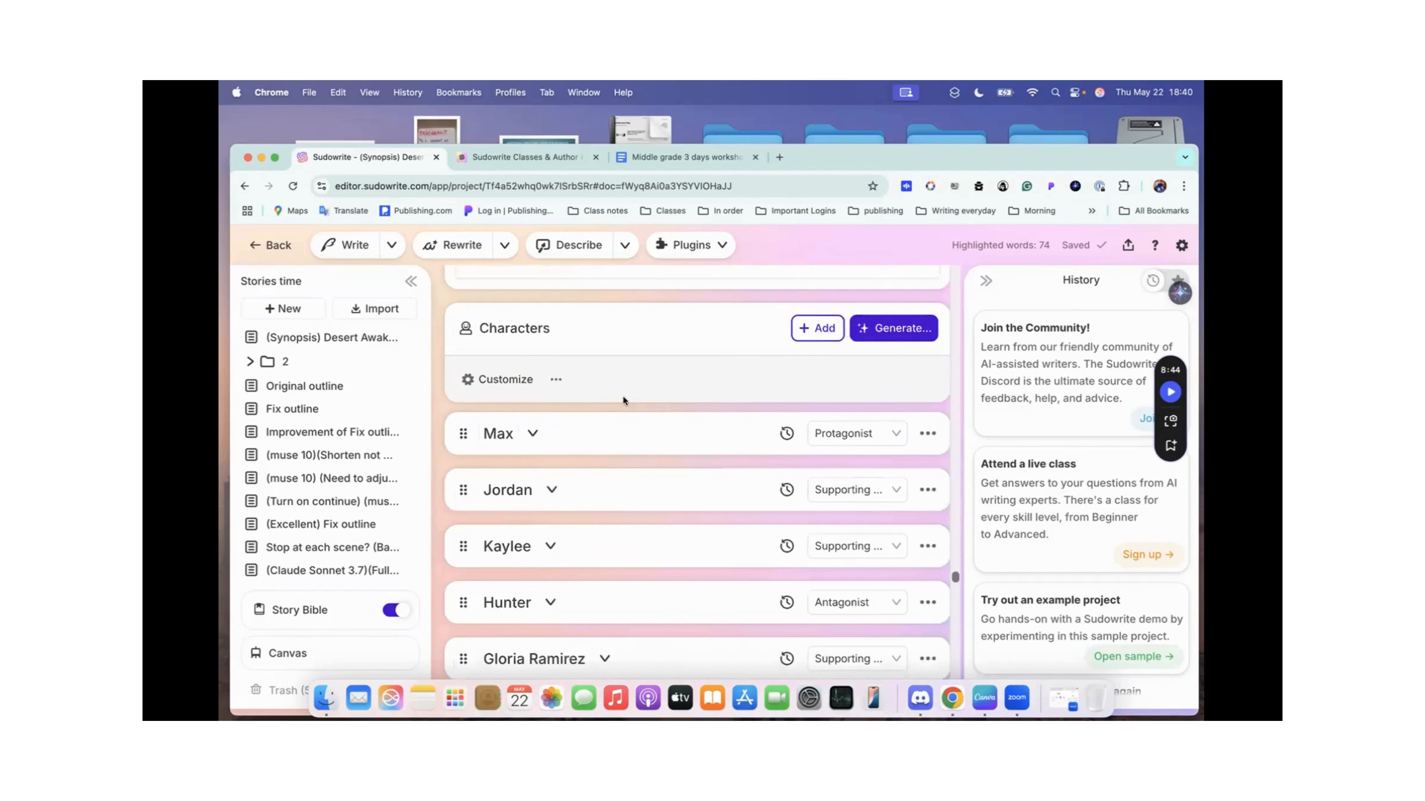
Step: Review the character list from Max to Echo, briefly expanding Max's card to check his first traits and collapsing it again
{"action": "scroll", "coordinate": [523, 497], "scroll_direction": "down", "scroll_amount": 1}
{"action": "scroll", "coordinate": [523, 497], "scroll_direction": "down", "scroll_amount": 2}
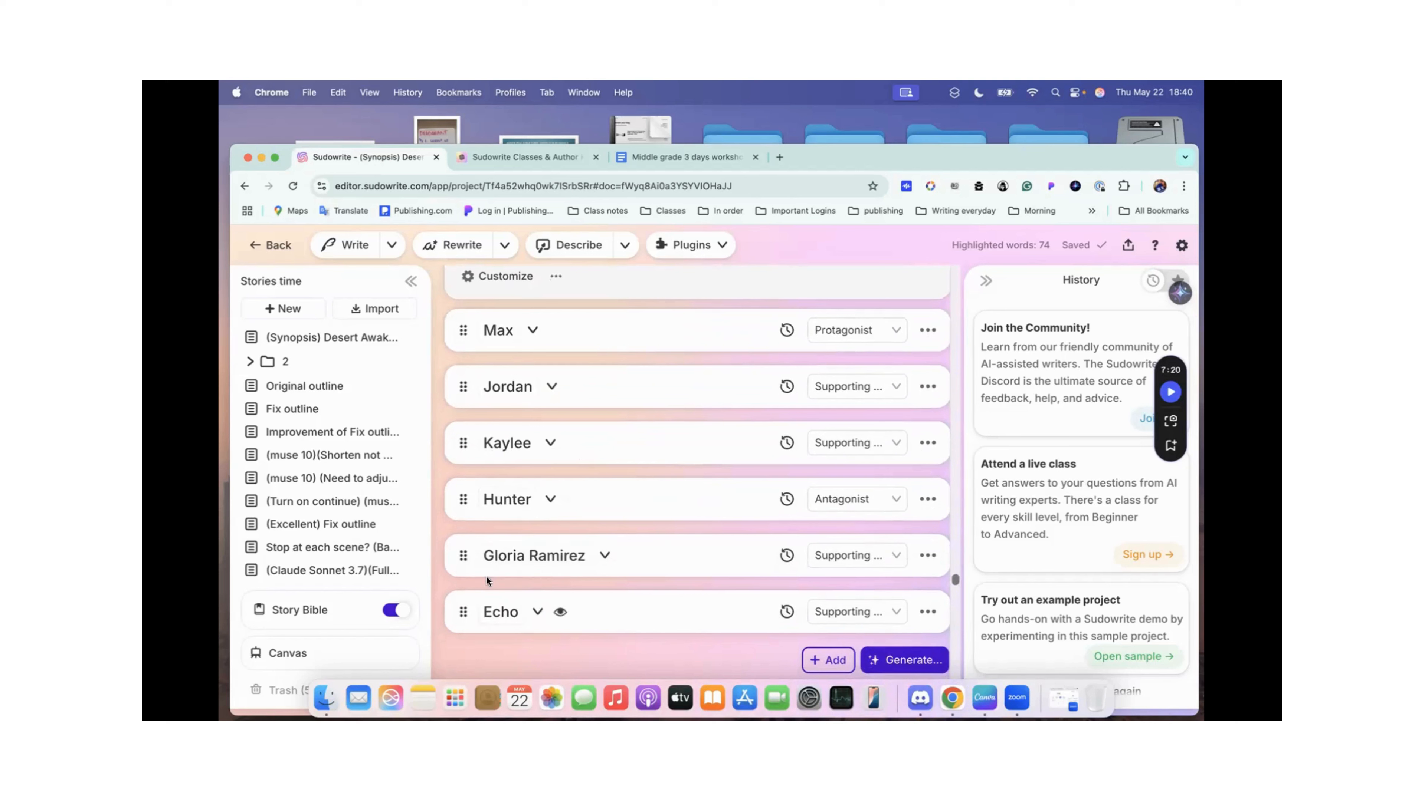
{"action": "scroll", "coordinate": [529, 597], "scroll_direction": "up", "scroll_amount": 2}
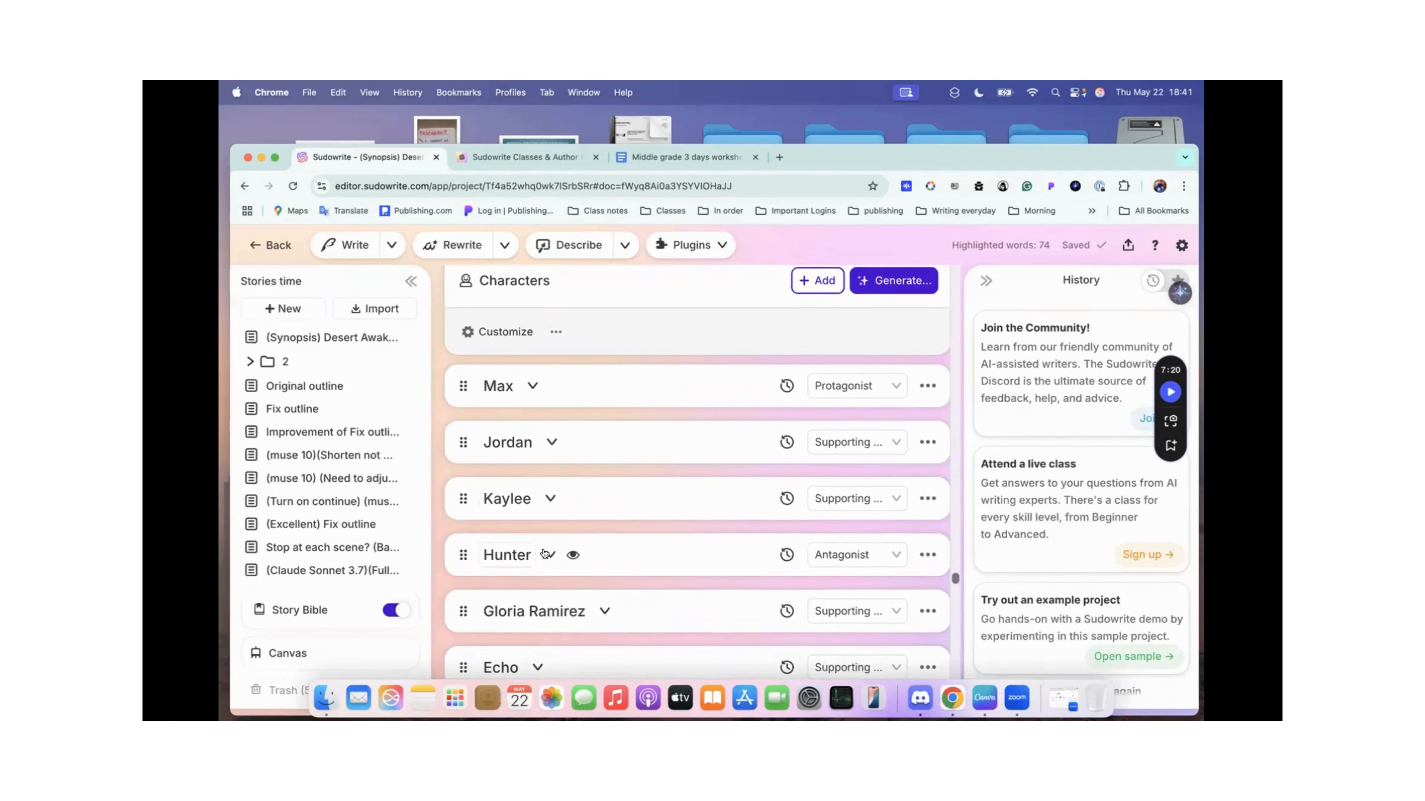
{"action": "scroll", "coordinate": [544, 550], "scroll_direction": "down", "scroll_amount": 3}
{"action": "scroll", "coordinate": [544, 552], "scroll_direction": "up", "scroll_amount": 5}
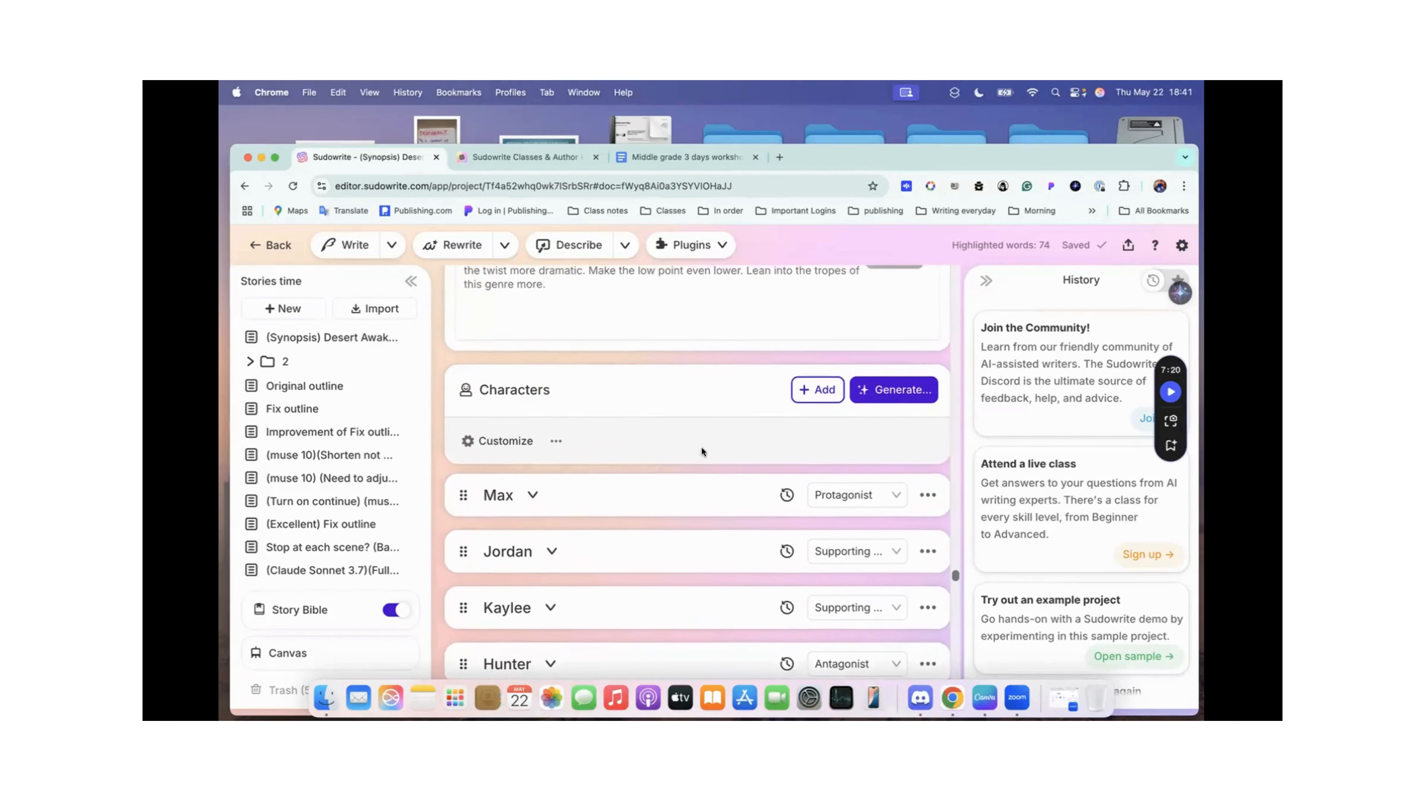
{"action": "left_click", "coordinate": [533, 504]}
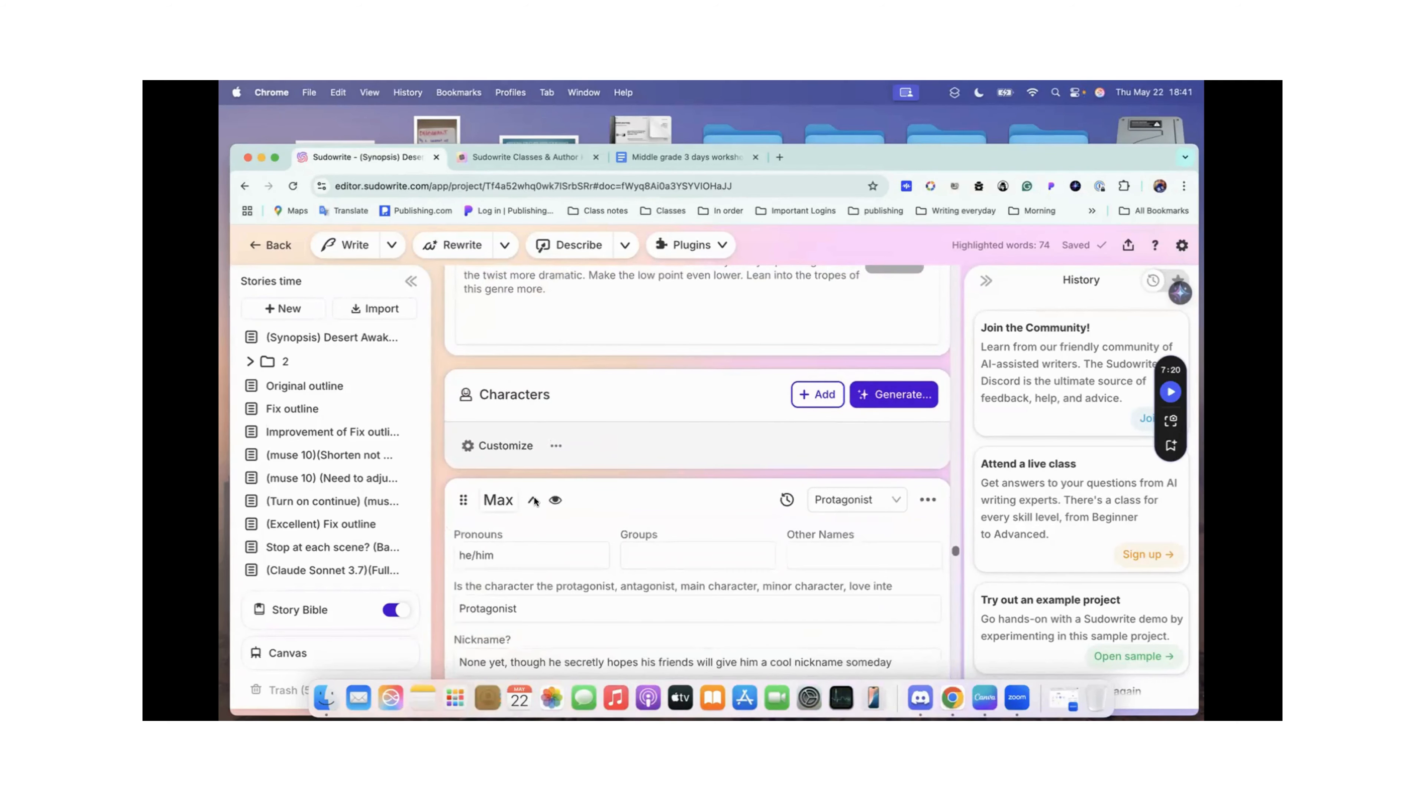
{"action": "scroll", "coordinate": [507, 552], "scroll_direction": "down", "scroll_amount": 2}
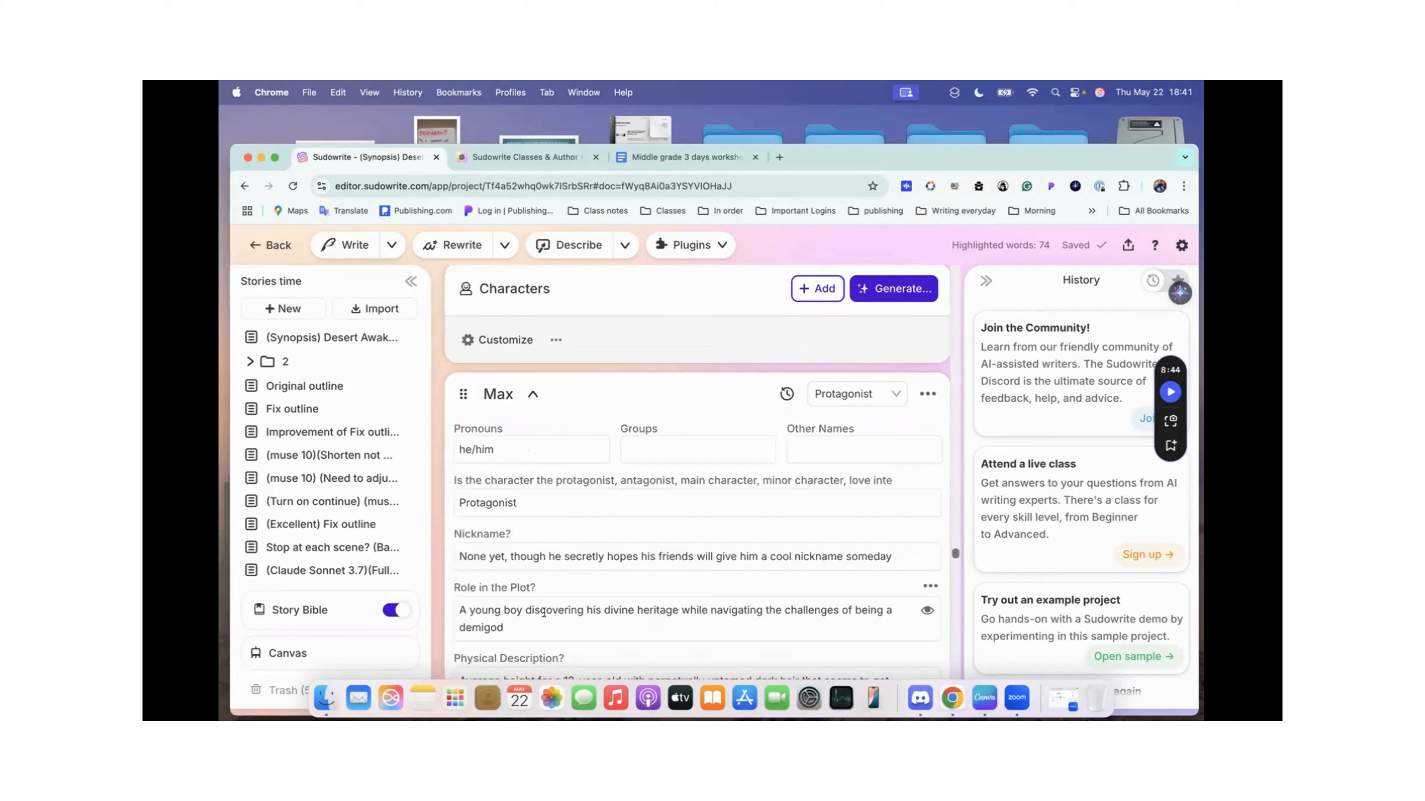
{"action": "left_click", "coordinate": [533, 394]}
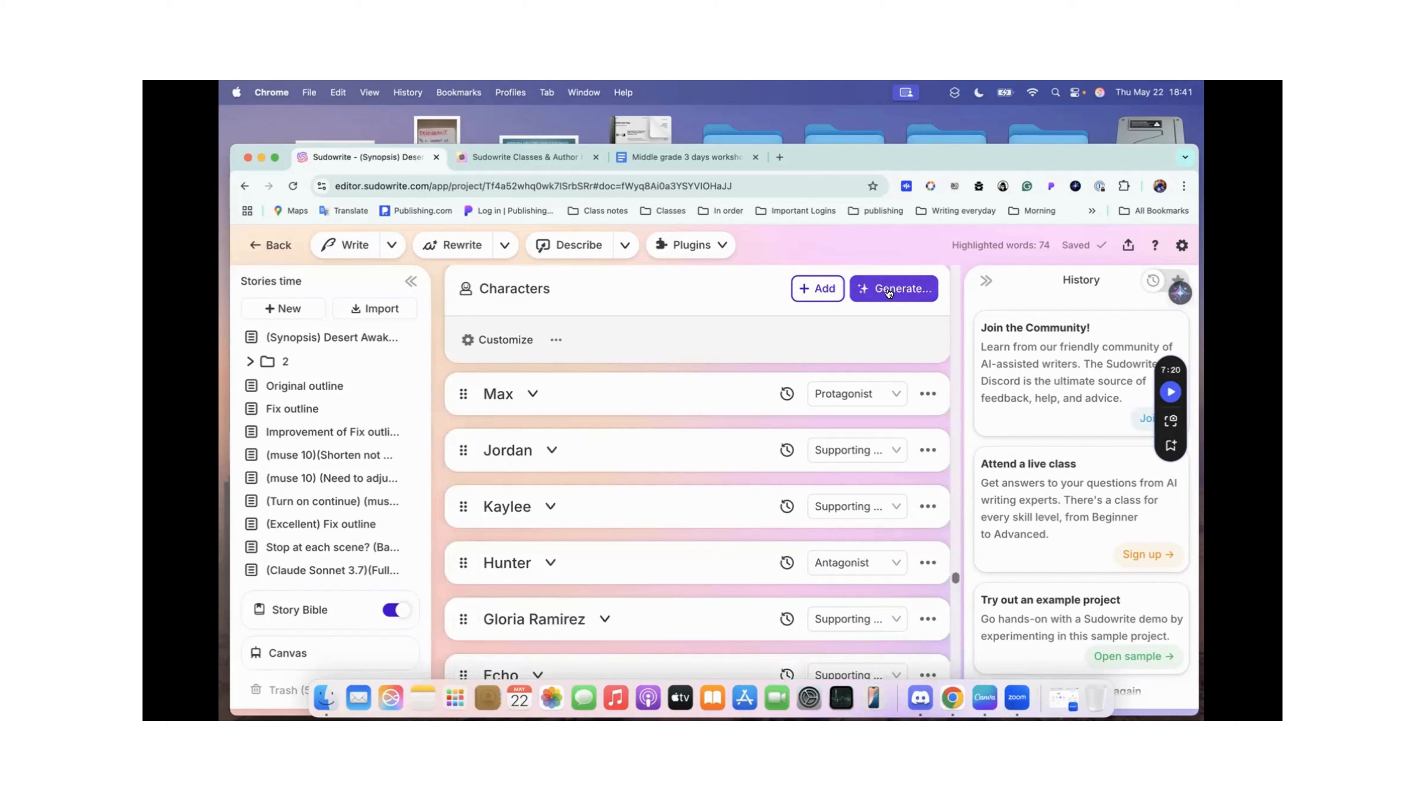
Step: Look through the remaining characters and the magical items in Worldbuilding, and on to the start of the Outline section
{"action": "scroll", "coordinate": [853, 460], "scroll_direction": "down", "scroll_amount": 3}
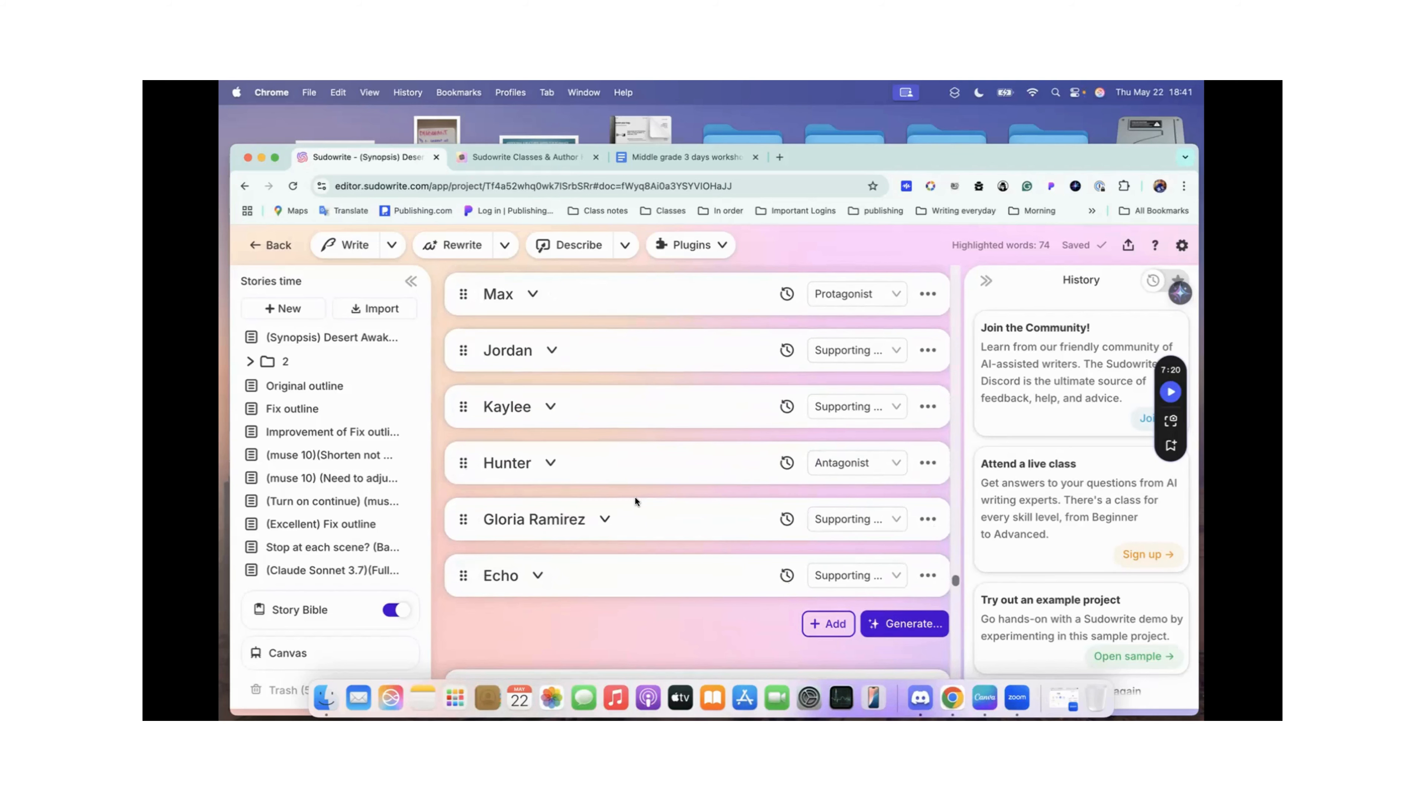
{"action": "scroll", "coordinate": [634, 496], "scroll_direction": "down", "scroll_amount": 6}
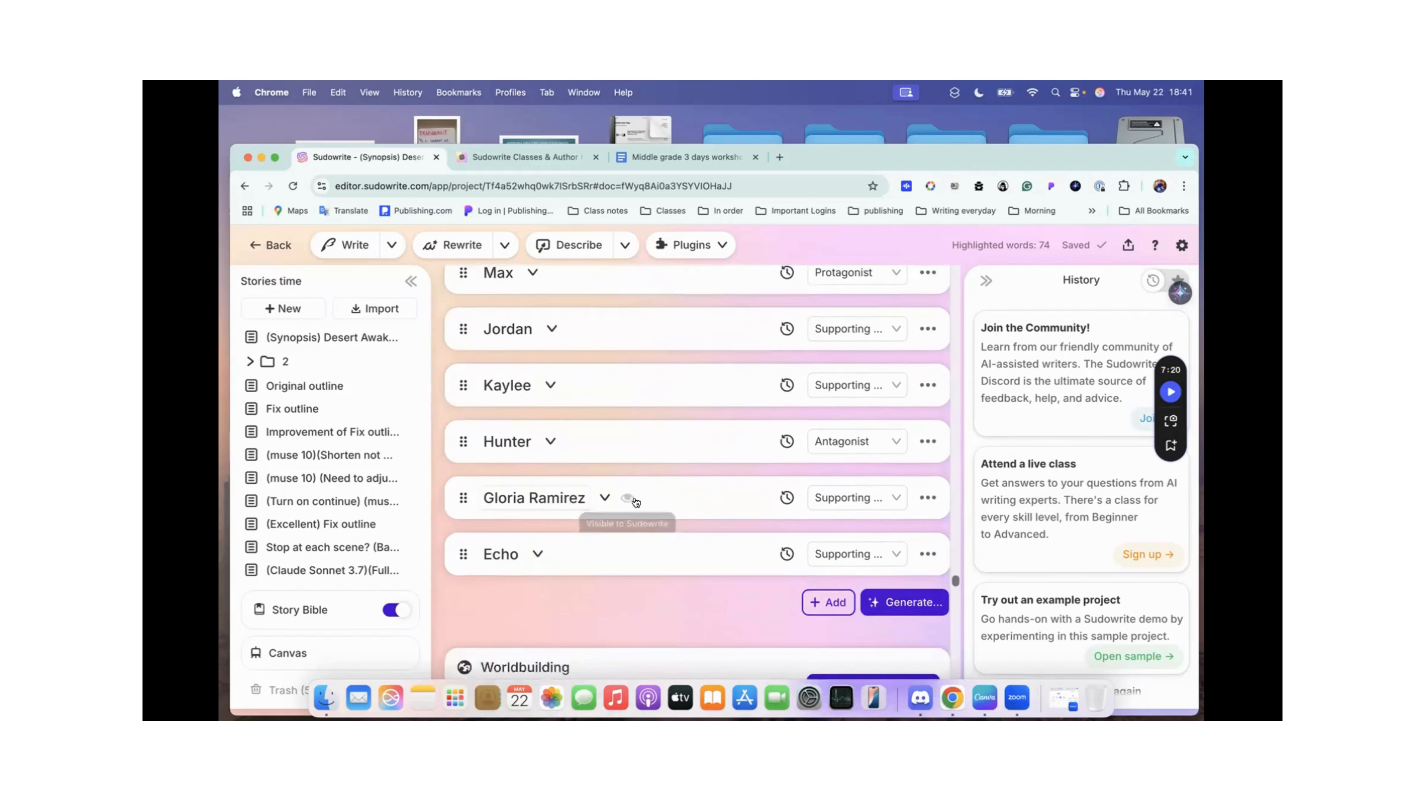
{"action": "scroll", "coordinate": [636, 500], "scroll_direction": "up", "scroll_amount": 5}
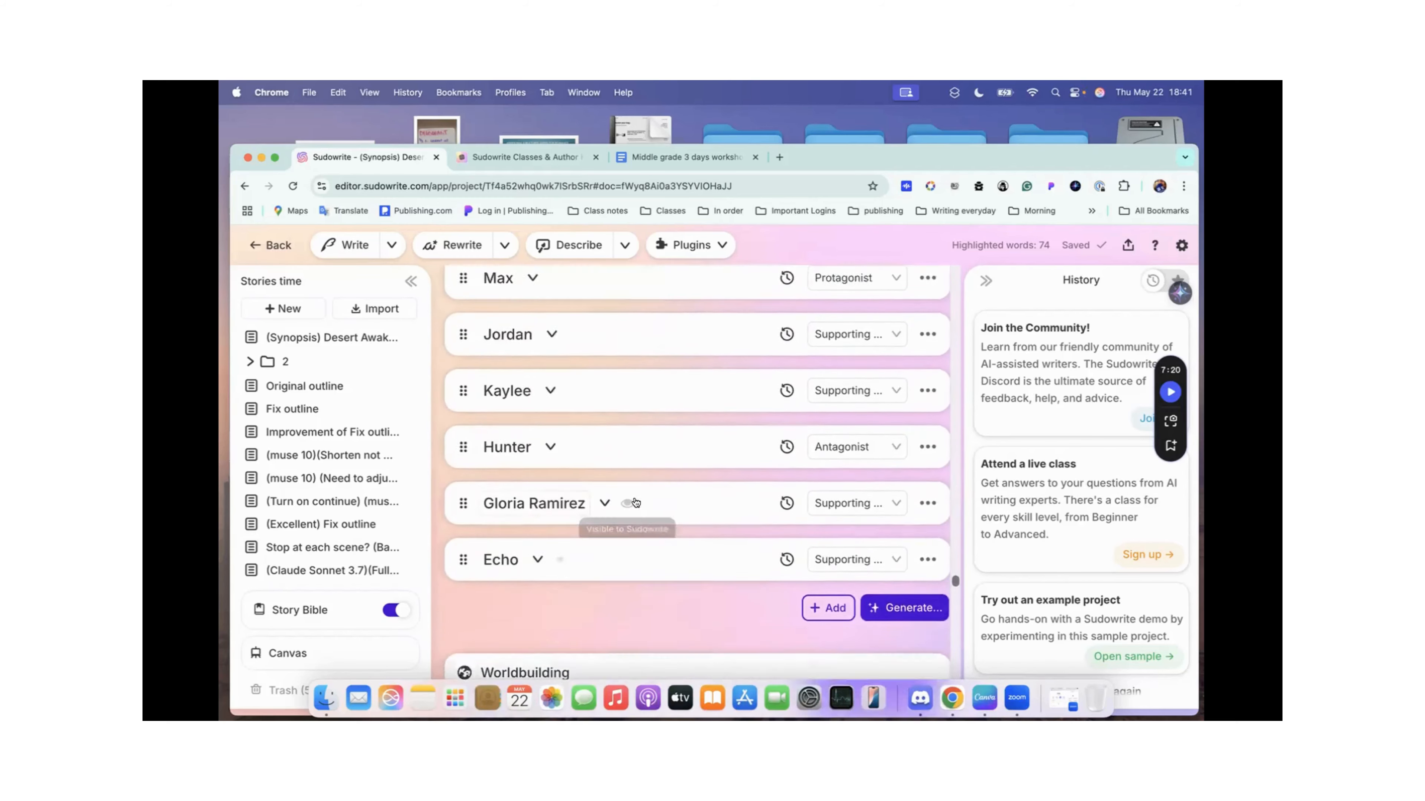
{"action": "scroll", "coordinate": [635, 498], "scroll_direction": "down", "scroll_amount": 10}
{"action": "scroll", "coordinate": [635, 497], "scroll_direction": "down", "scroll_amount": 3}
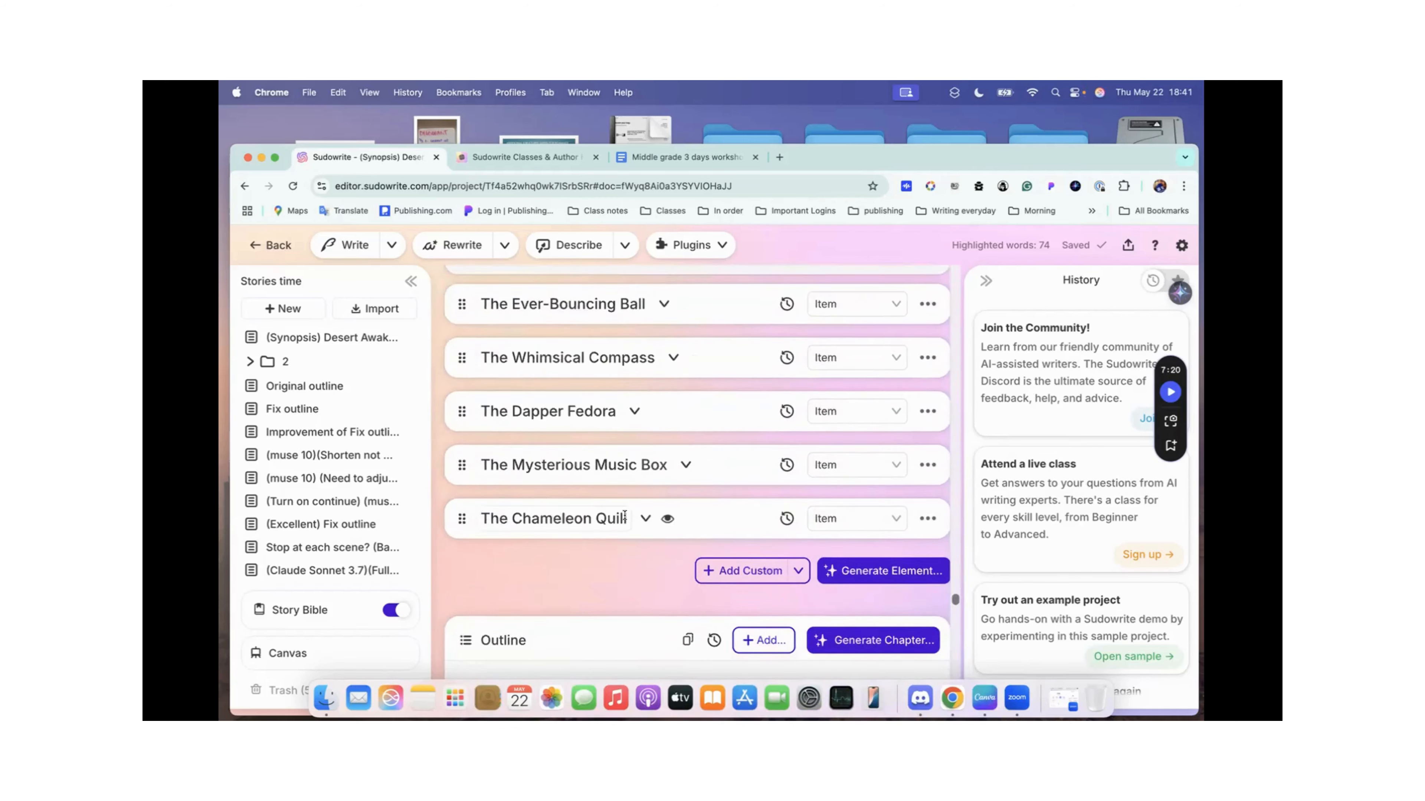
{"action": "scroll", "coordinate": [625, 515], "scroll_direction": "down", "scroll_amount": 7}
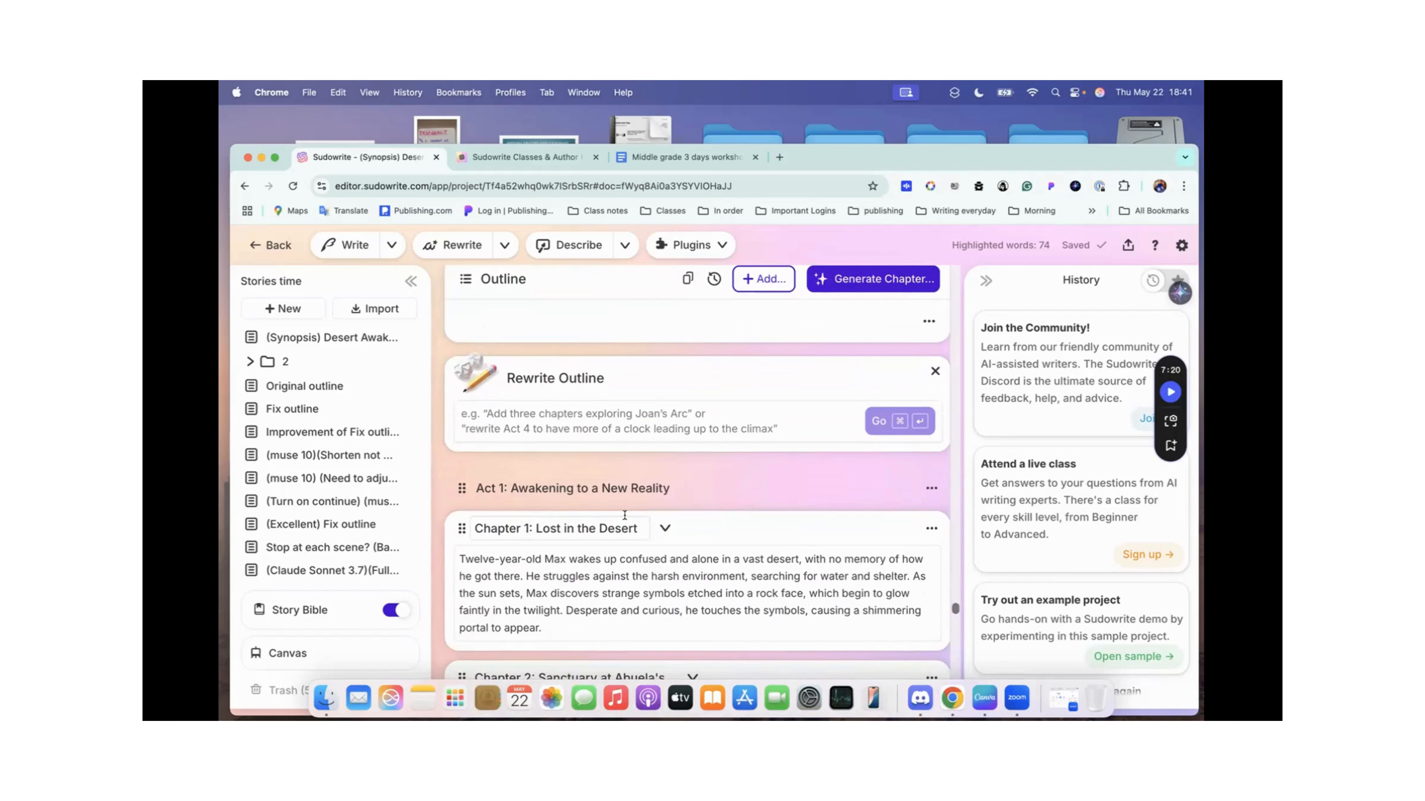
{"action": "scroll", "coordinate": [624, 515], "scroll_direction": "up", "scroll_amount": 2}
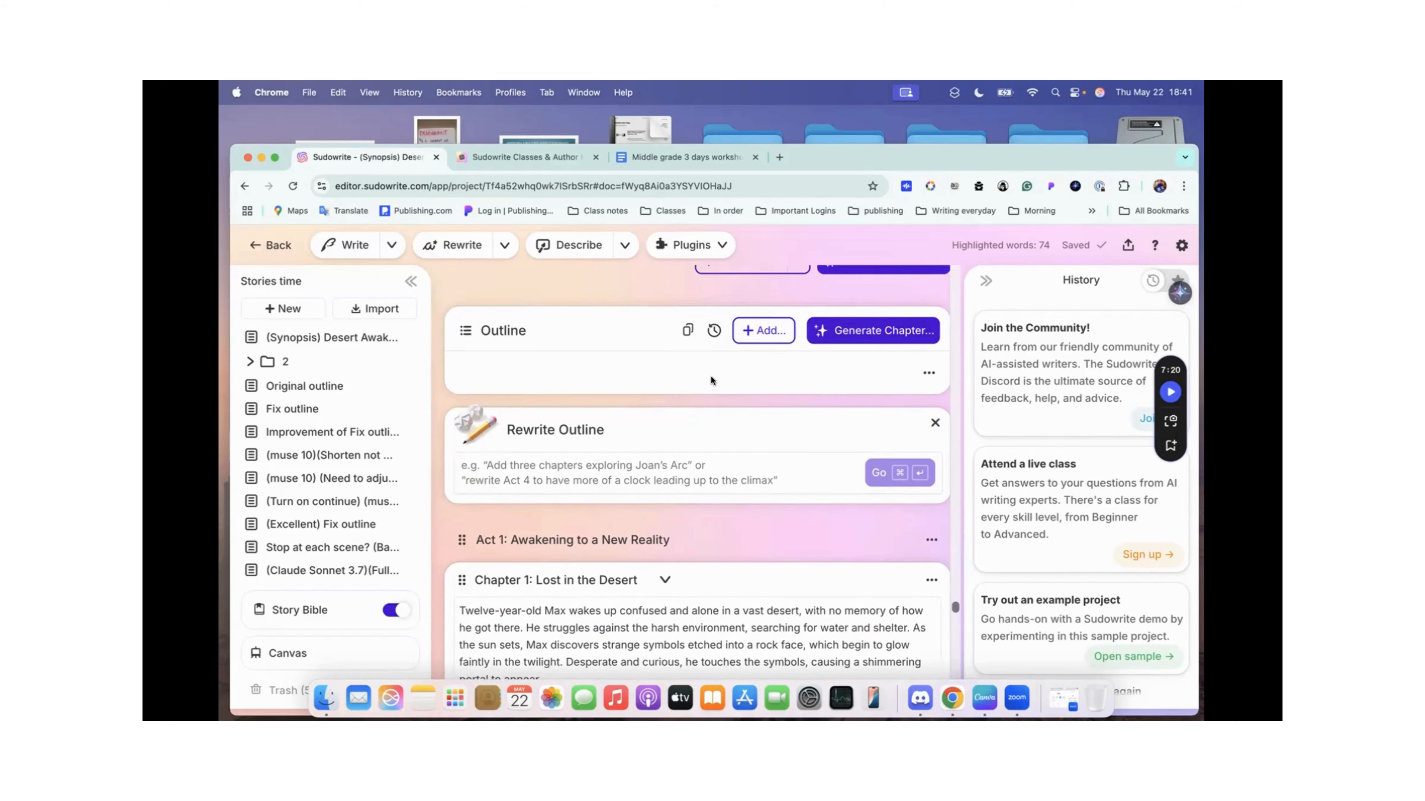
{"action": "scroll", "coordinate": [711, 377], "scroll_direction": "up", "scroll_amount": 6}
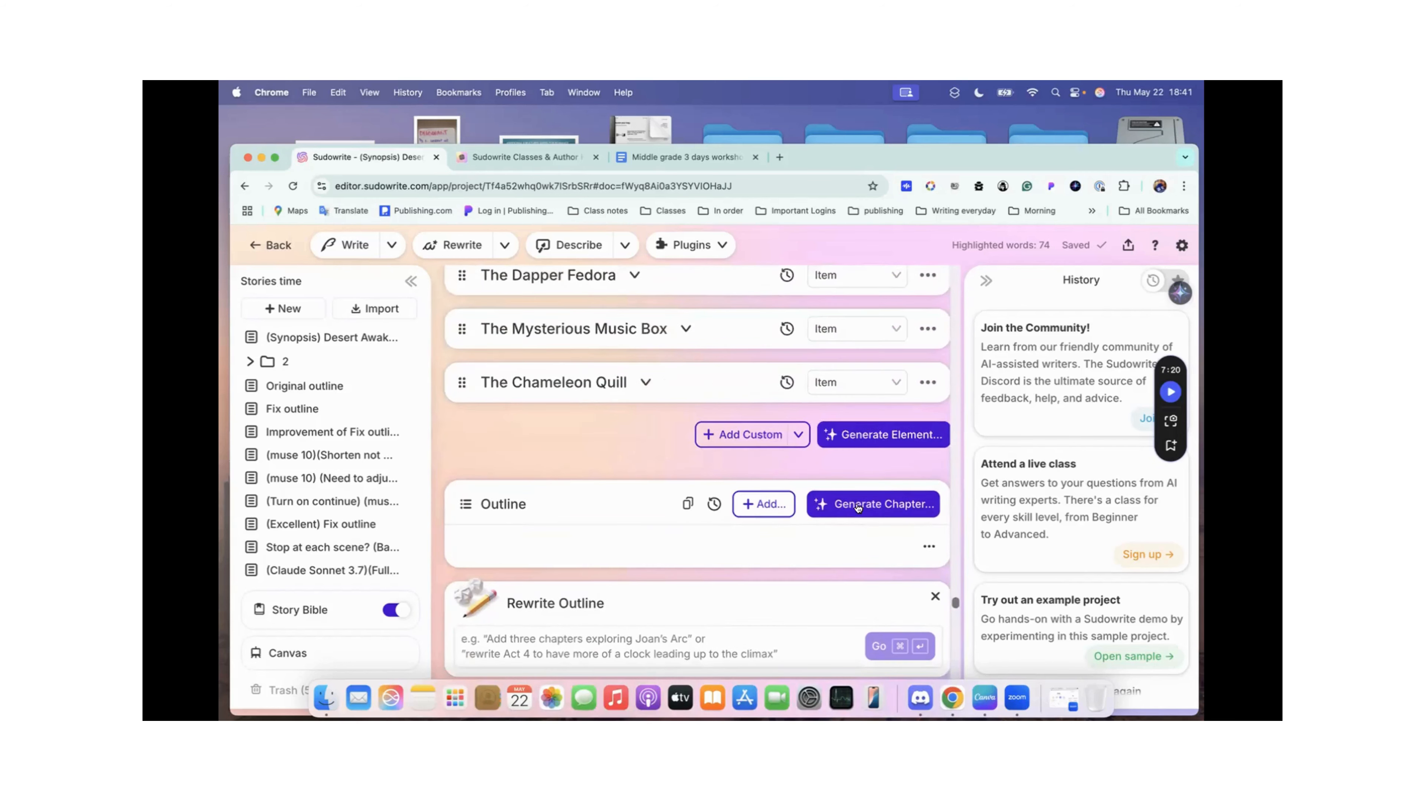
Step: Check where a generated chapter can be inserted in the outline, dismiss the chapter generator, and look over the Act 1 chapters
{"action": "left_click", "coordinate": [885, 504]}
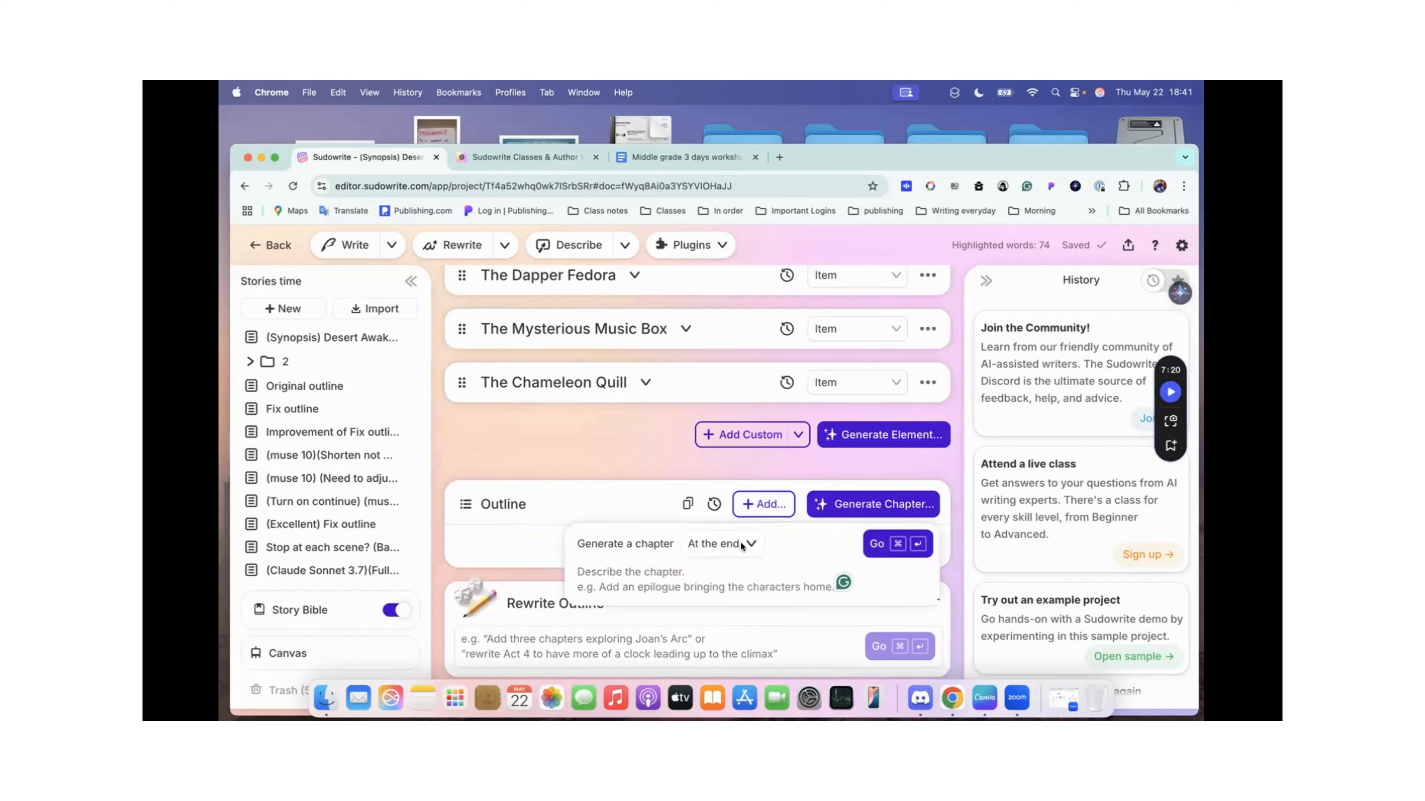
{"action": "left_click", "coordinate": [750, 542]}
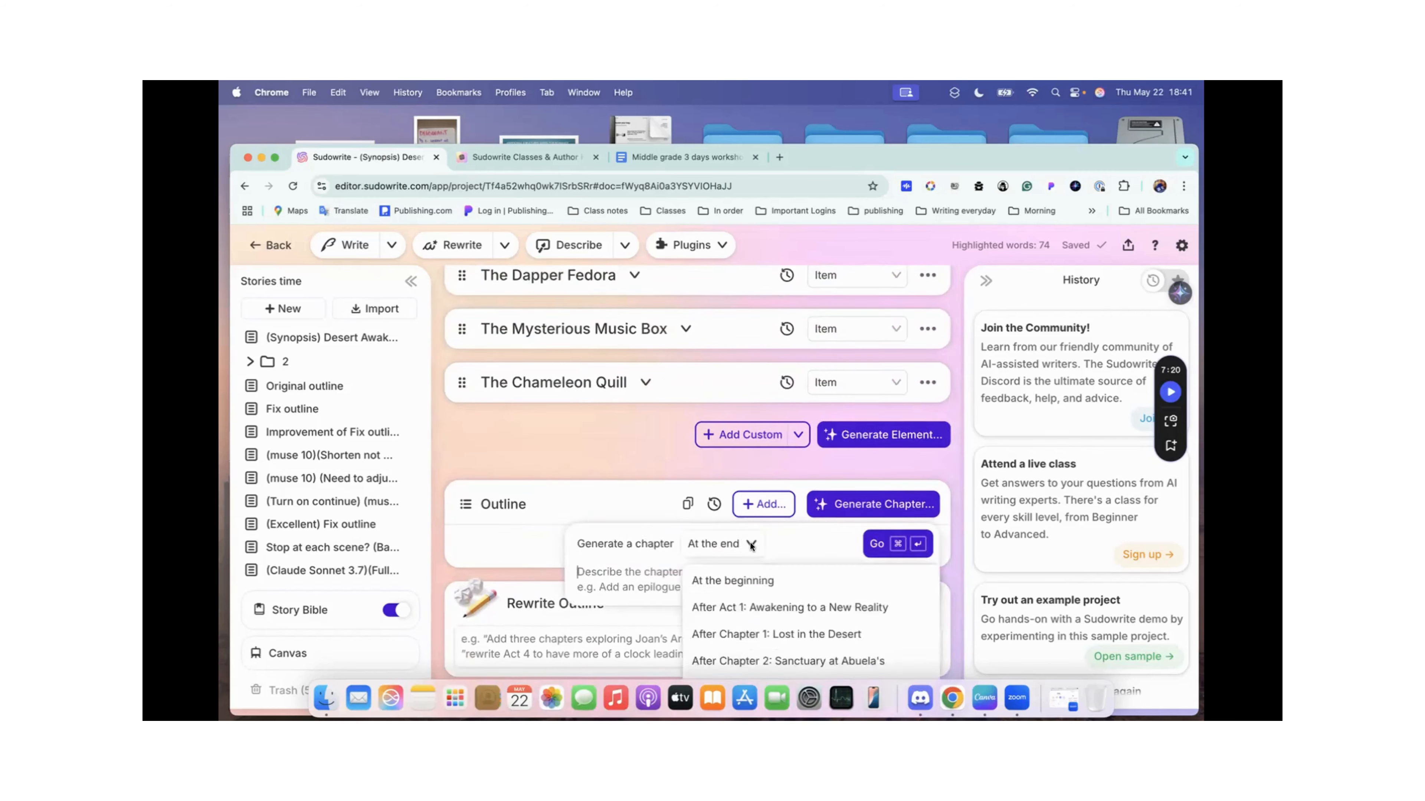
{"action": "left_click", "coordinate": [602, 495]}
{"action": "scroll", "coordinate": [602, 496], "scroll_direction": "down", "scroll_amount": 5}
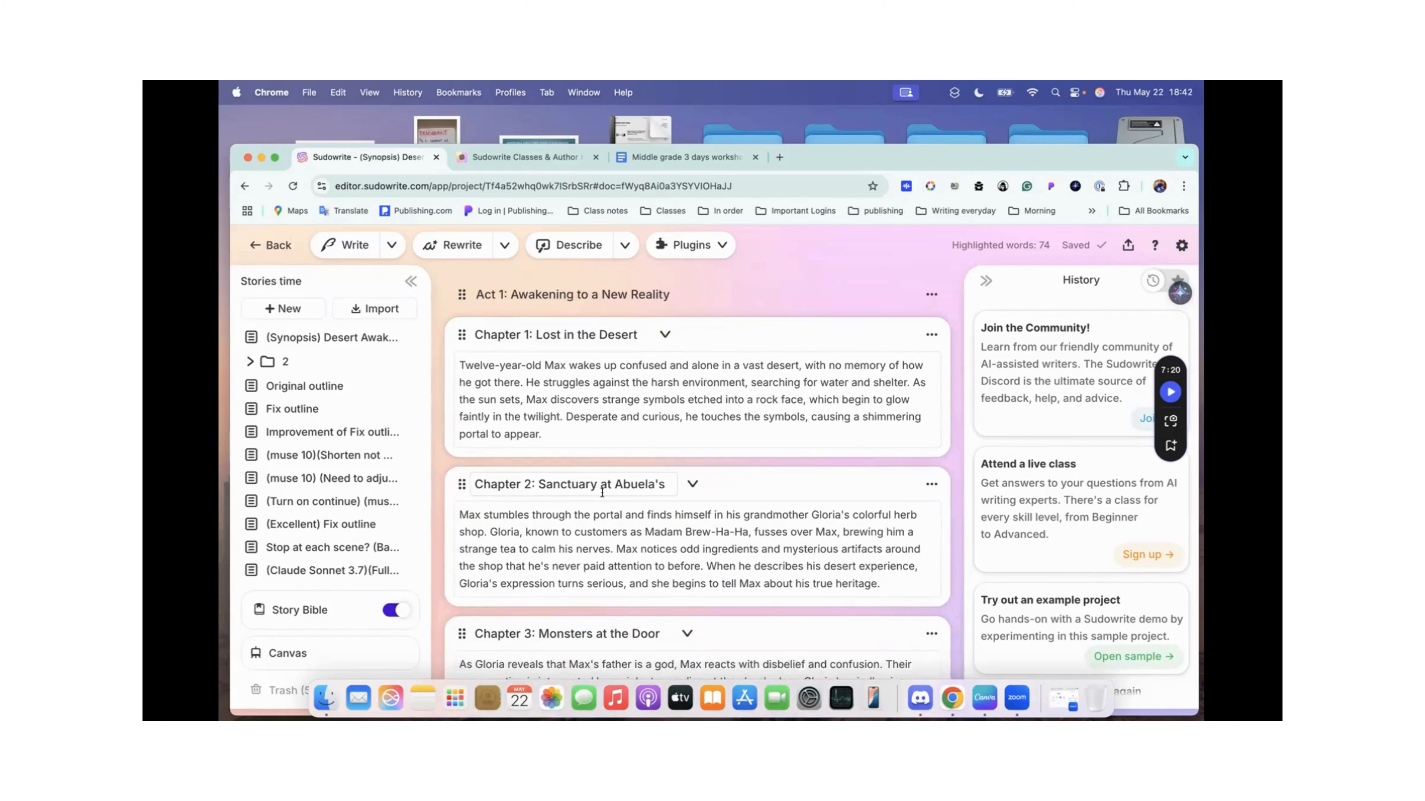
Step: Leave the Stories time project, open the Class notes project, and go to the Outline section of its Story Bible
{"action": "left_click", "coordinate": [273, 246]}
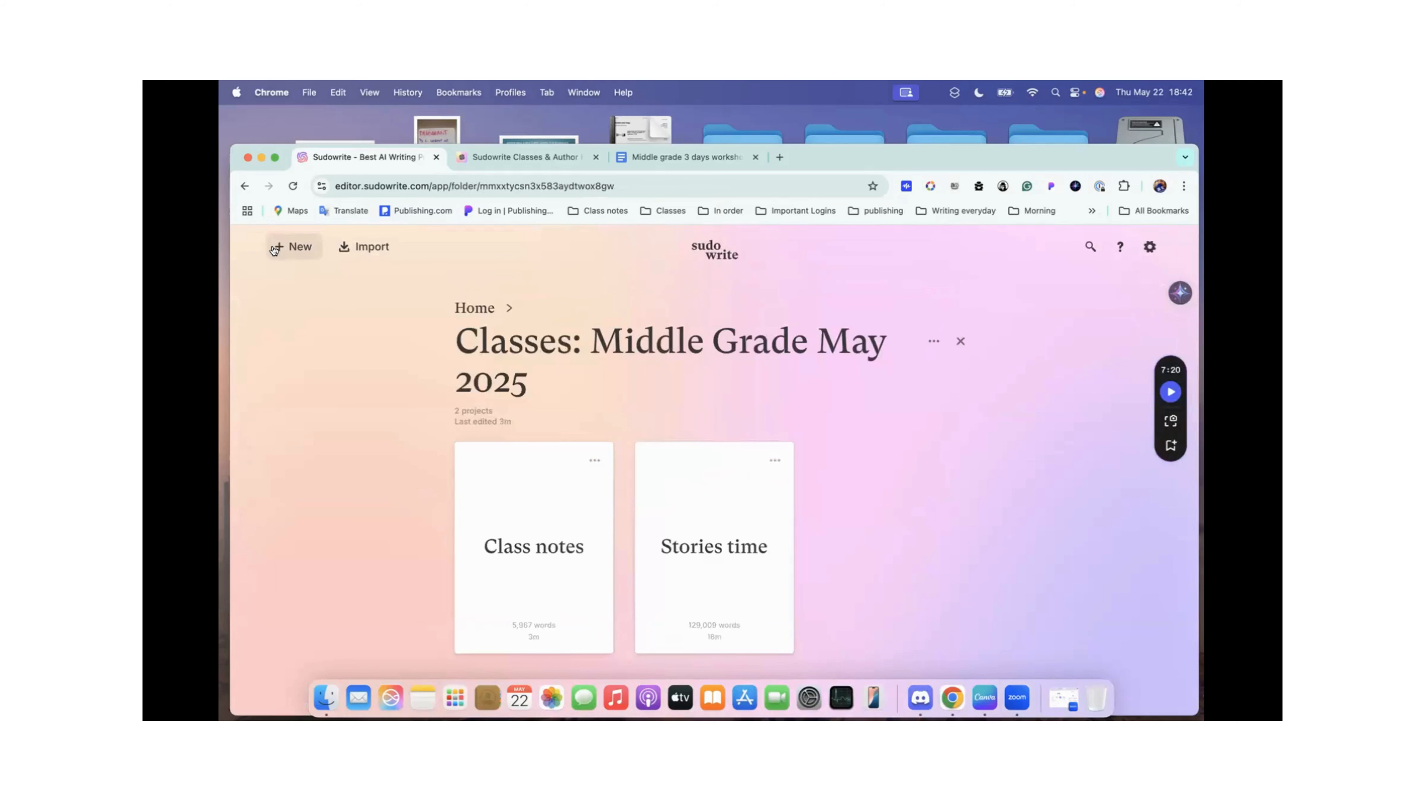
{"action": "left_click", "coordinate": [543, 537]}
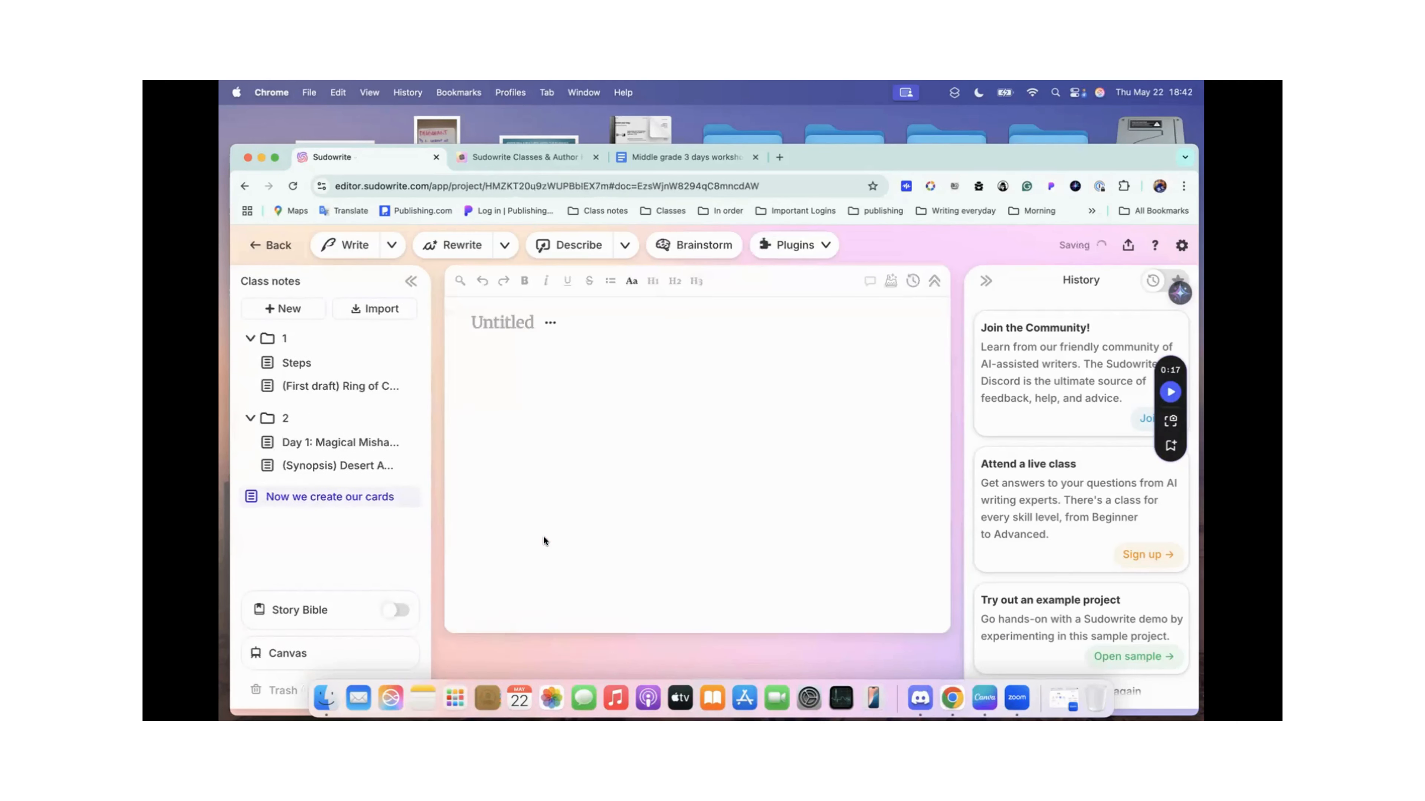
{"action": "left_click", "coordinate": [331, 609]}
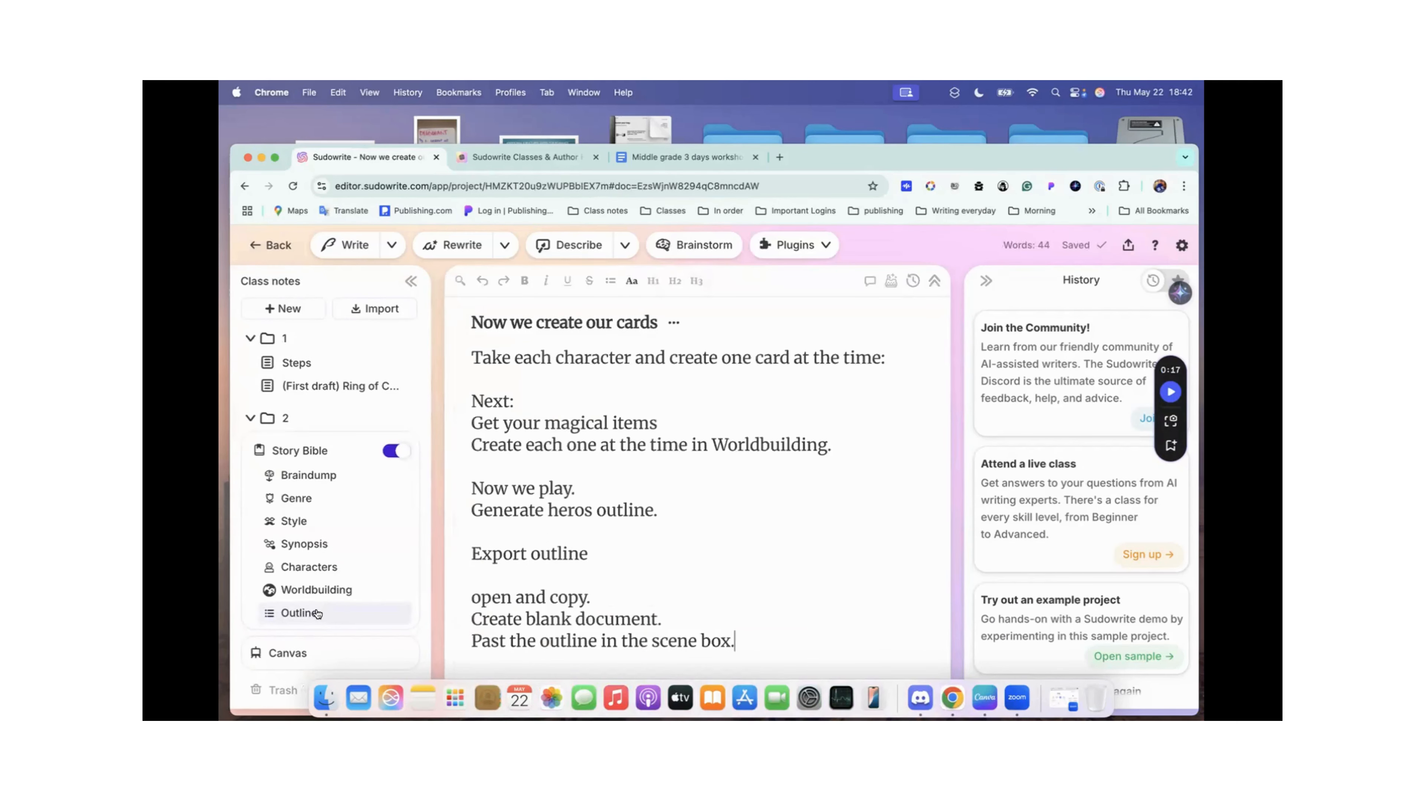
{"action": "left_click", "coordinate": [317, 614]}
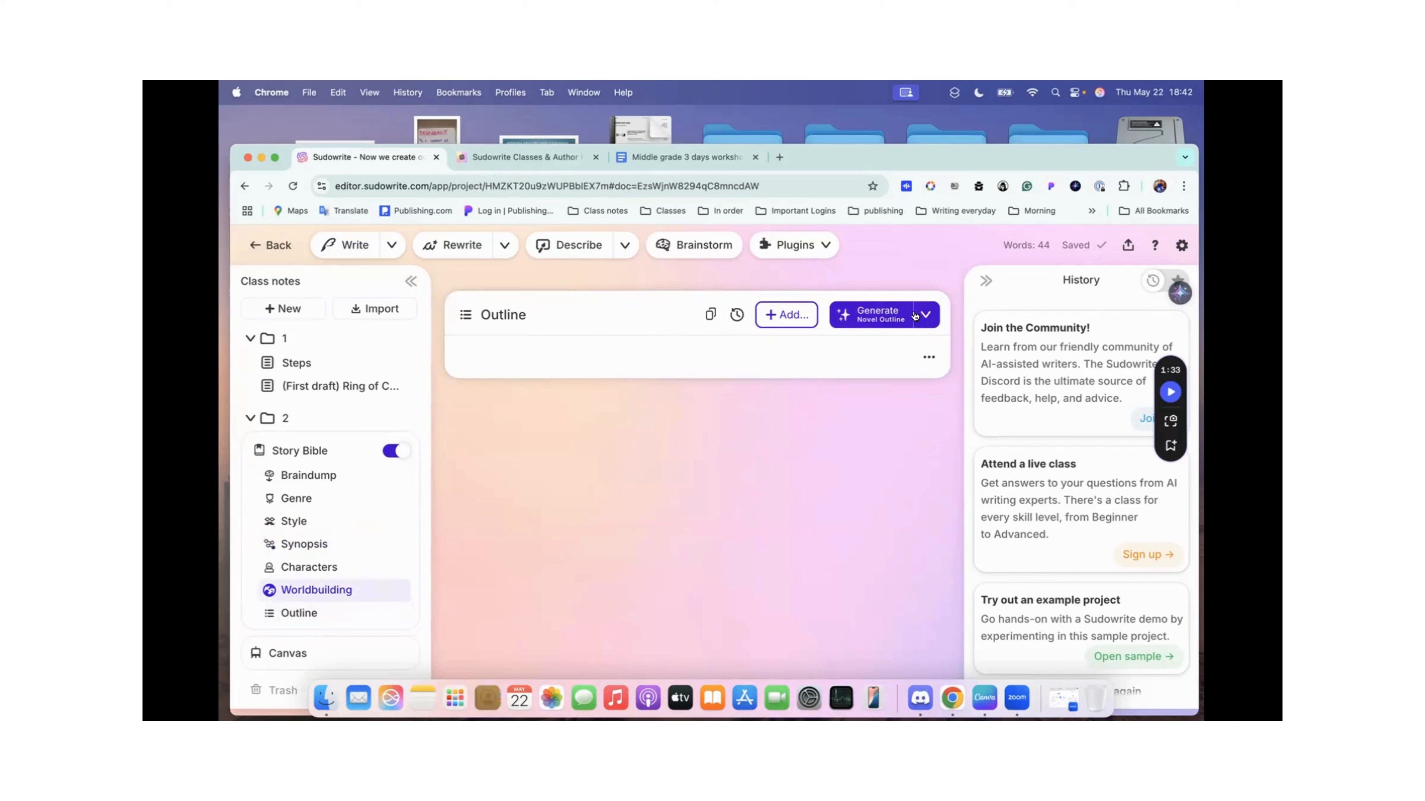
{"action": "left_click", "coordinate": [926, 316]}
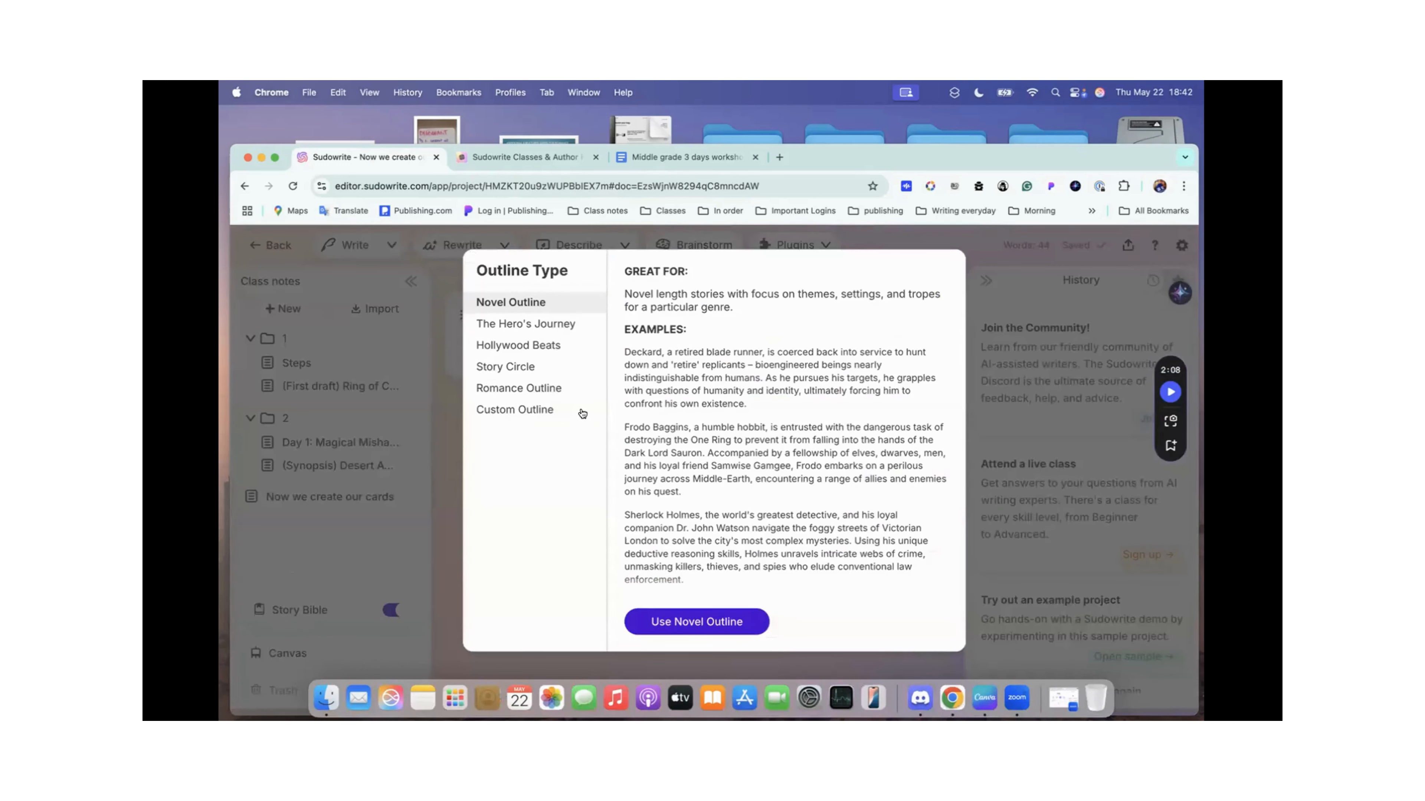
{"action": "left_click", "coordinate": [547, 326]}
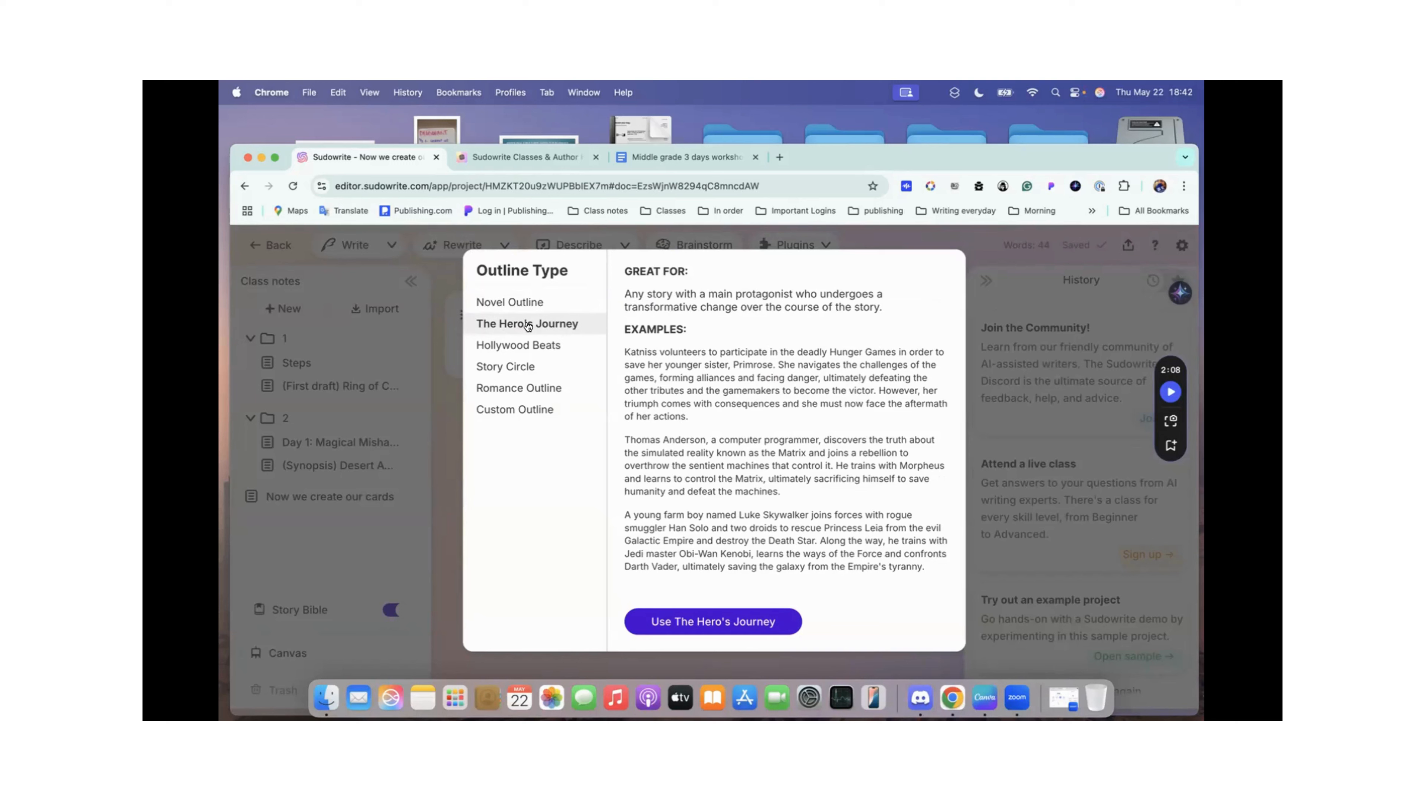
{"action": "left_click", "coordinate": [433, 403]}
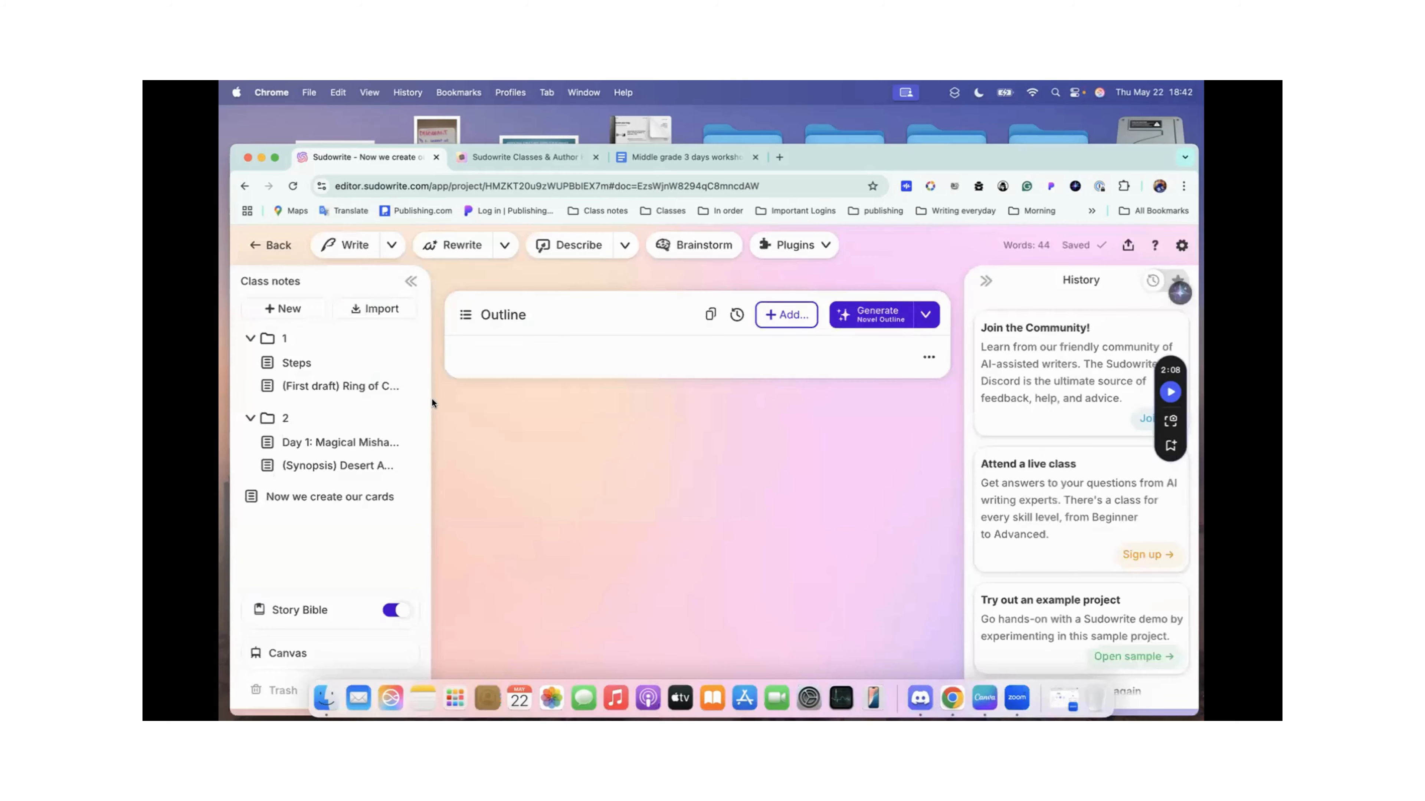
Step: Set the outline type for the Class notes project to The Hero's Journey
{"action": "left_click", "coordinate": [924, 315]}
{"action": "left_click", "coordinate": [530, 325]}
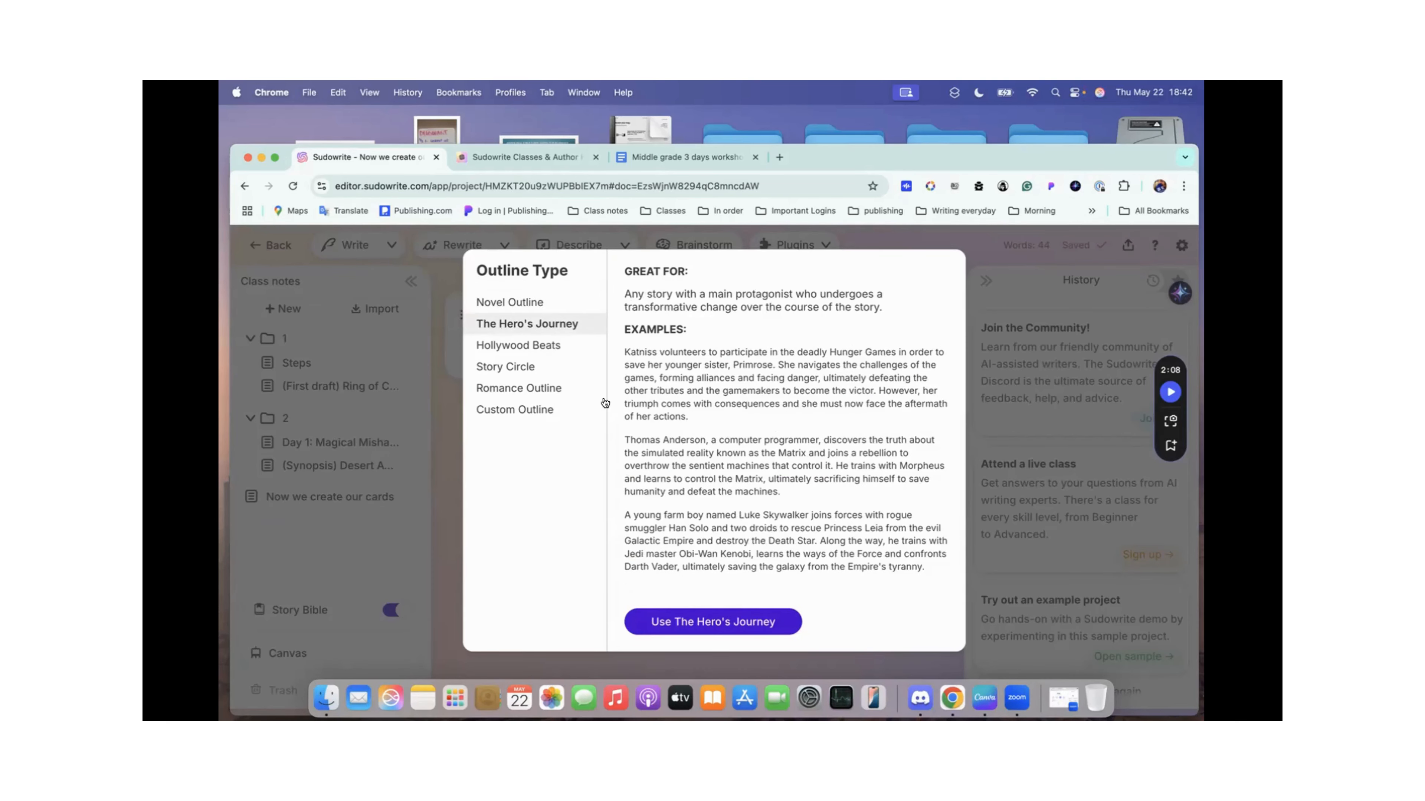
{"action": "left_click", "coordinate": [715, 621]}
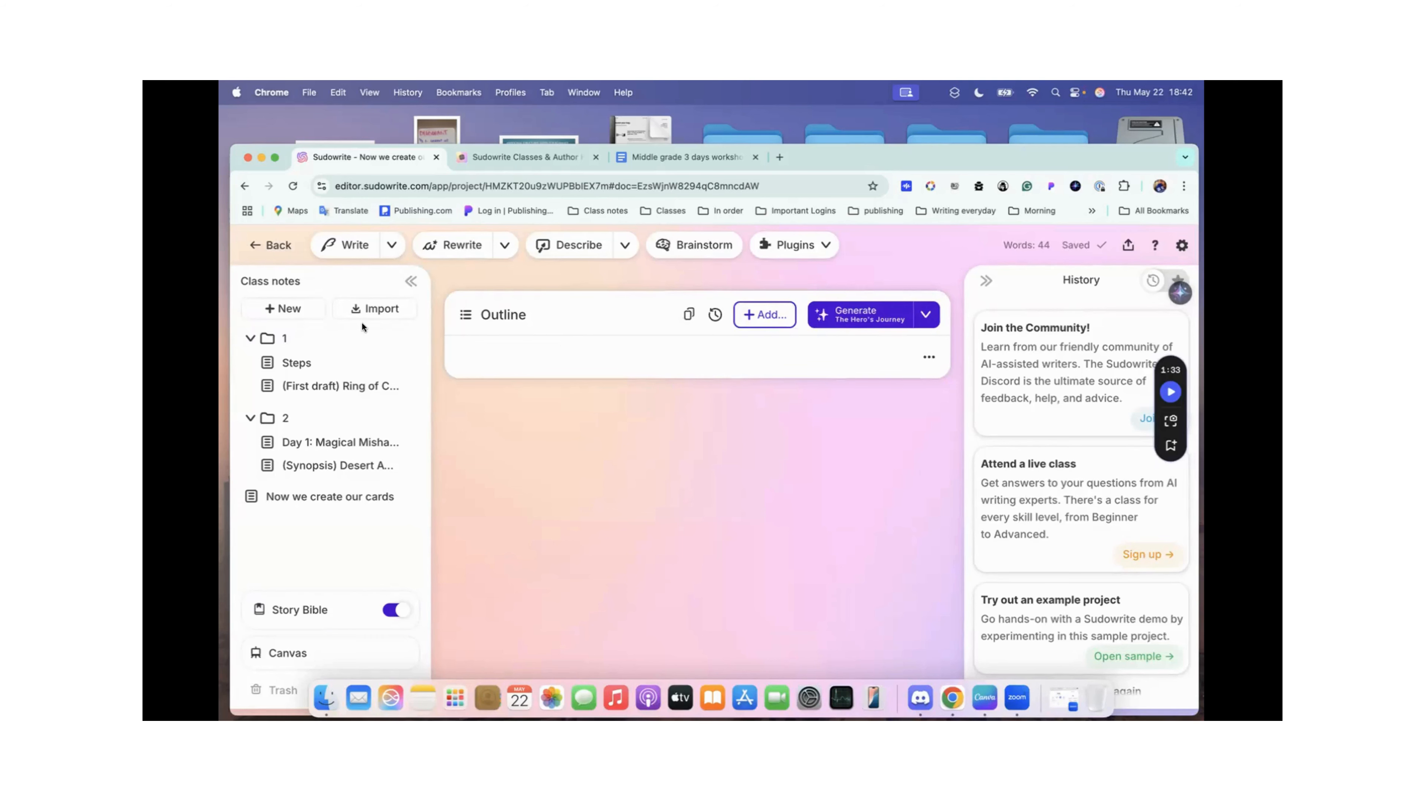
Step: Return to the Stories time project and review its Story Bible outline from Act 1 through the start of Act 4
{"action": "left_click", "coordinate": [274, 246]}
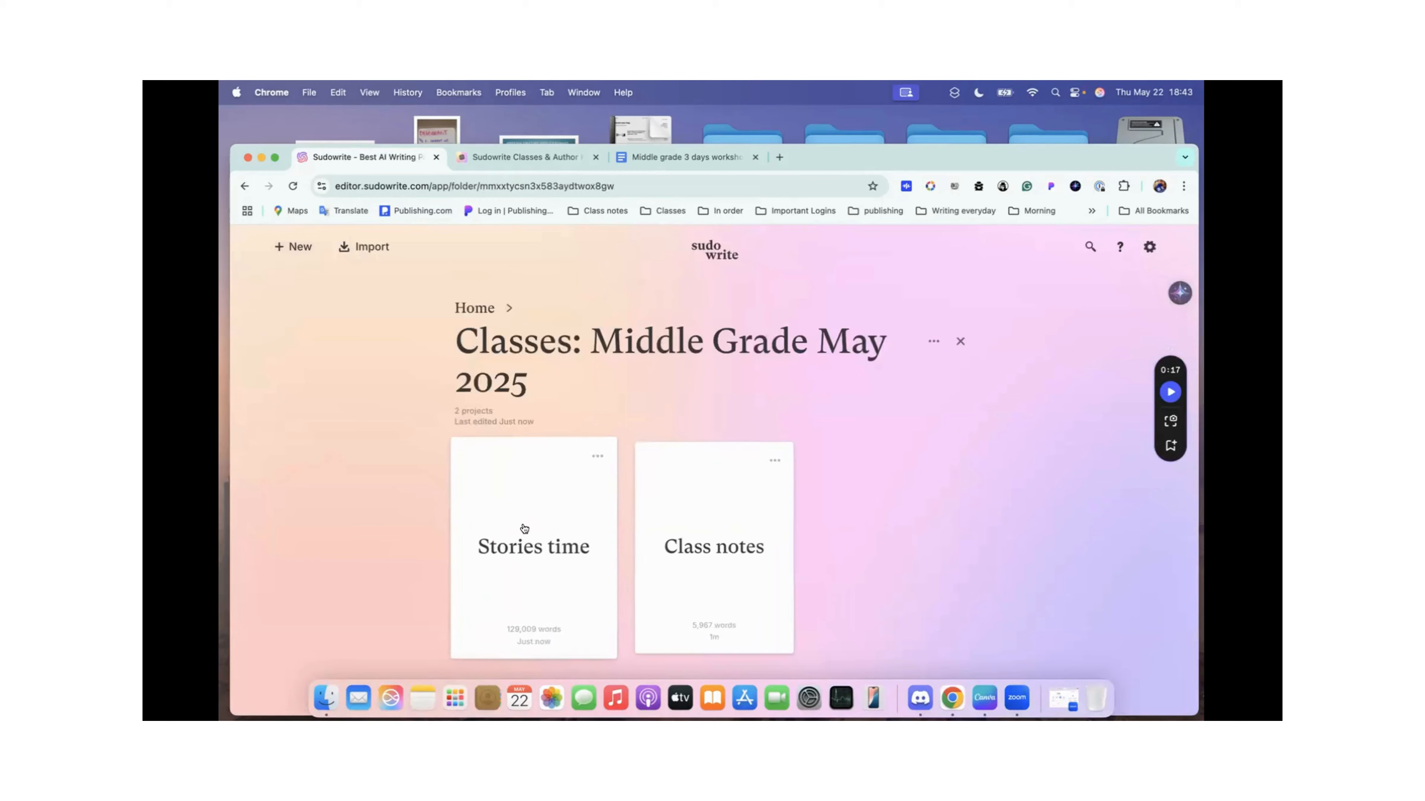
{"action": "left_click", "coordinate": [524, 529]}
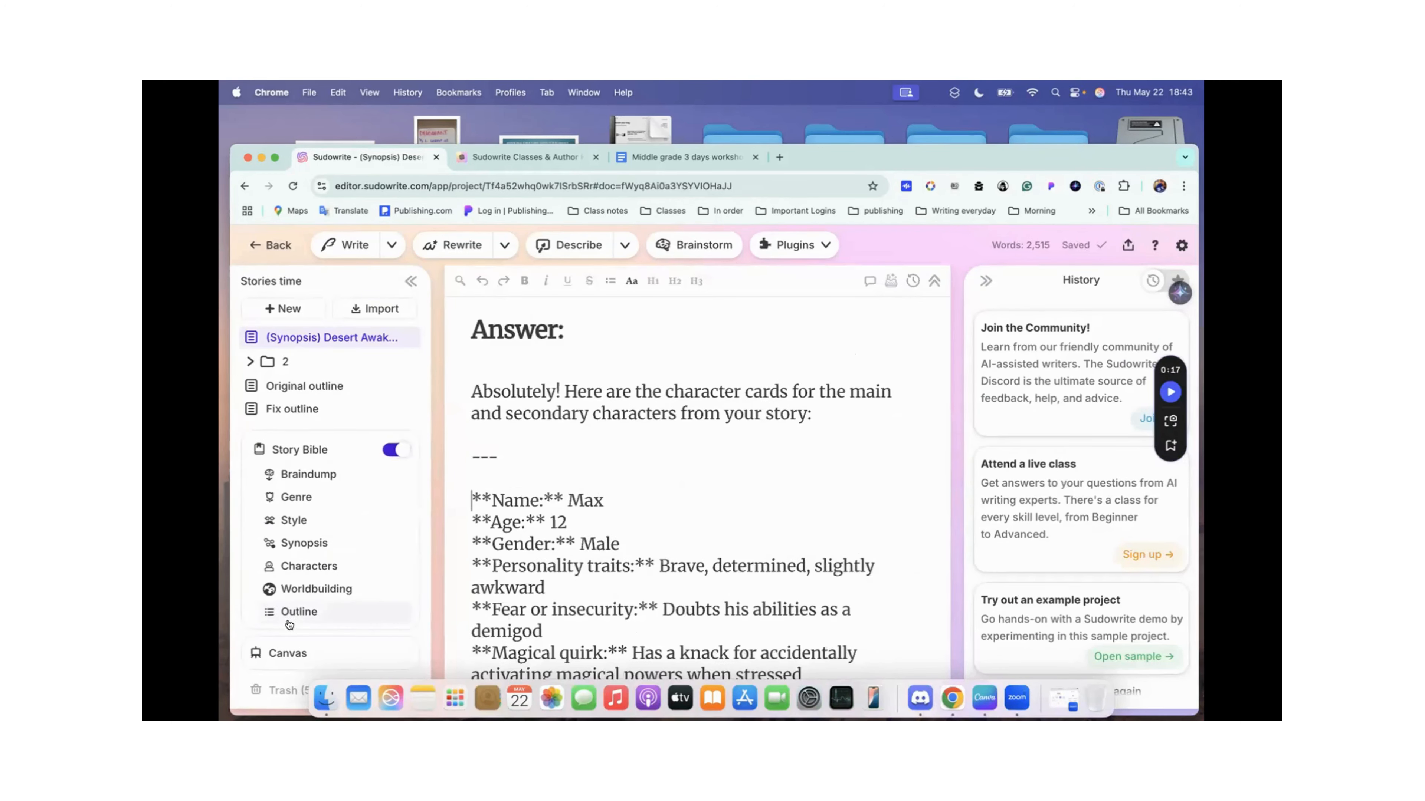
{"action": "left_click", "coordinate": [298, 614]}
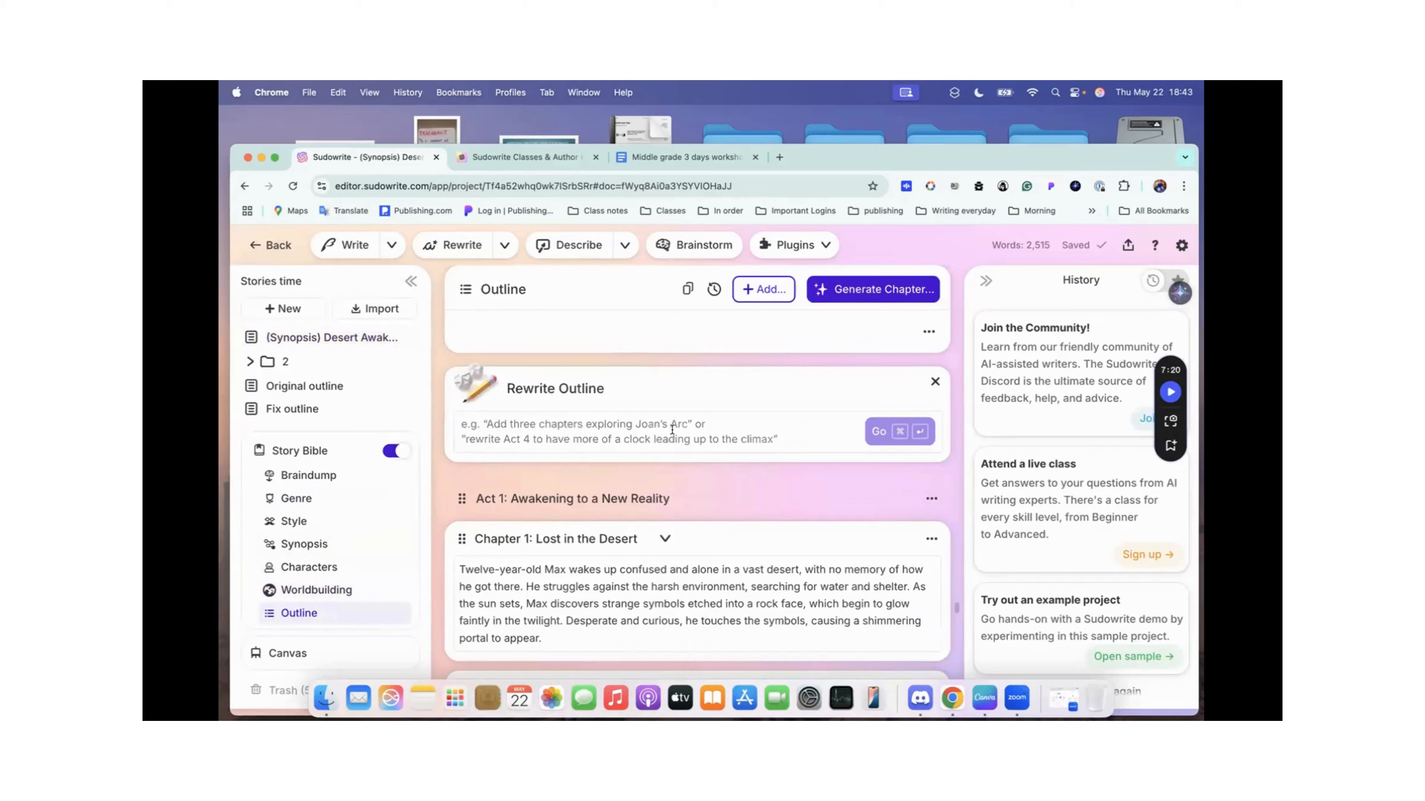
{"action": "scroll", "coordinate": [709, 447], "scroll_direction": "down", "scroll_amount": 5}
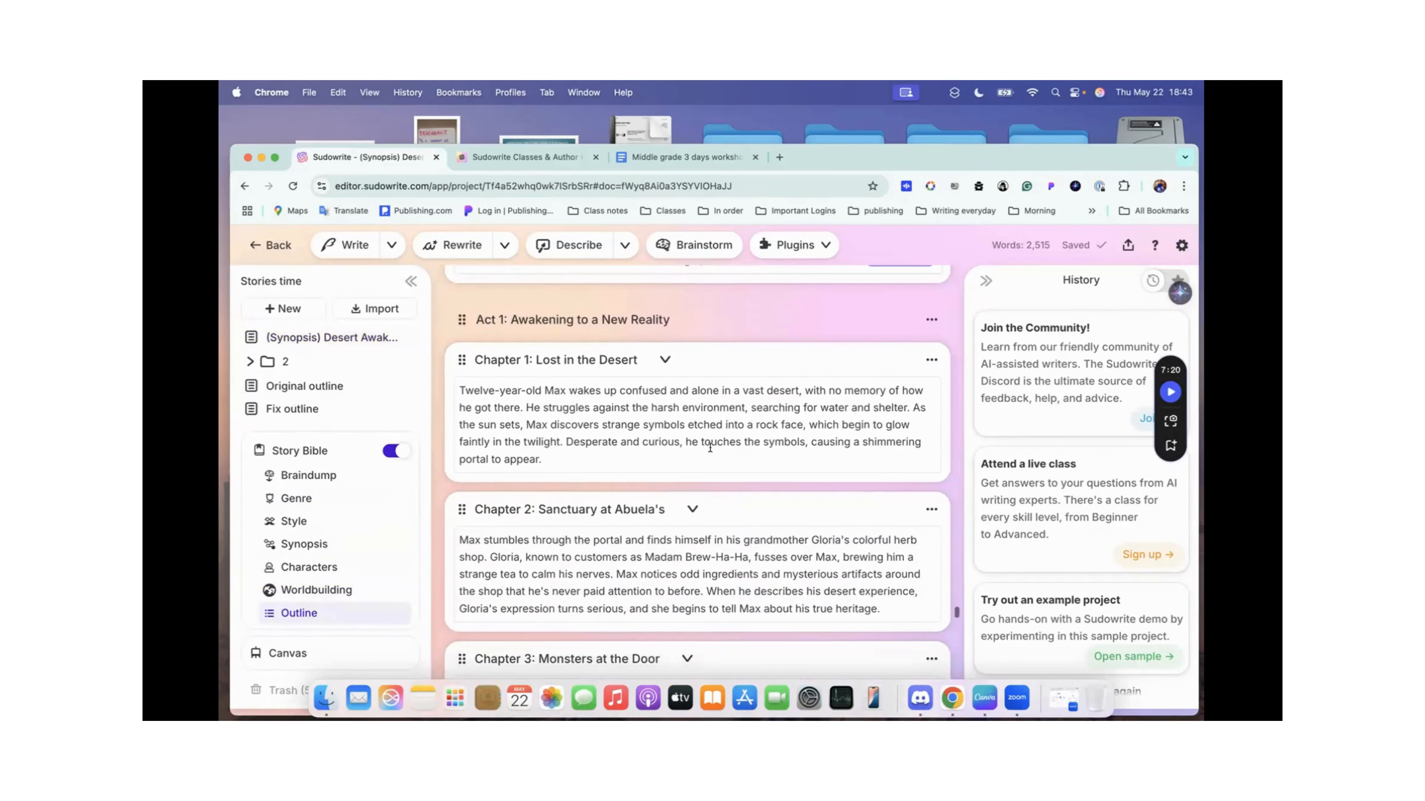
{"action": "scroll", "coordinate": [709, 447], "scroll_direction": "down", "scroll_amount": 20}
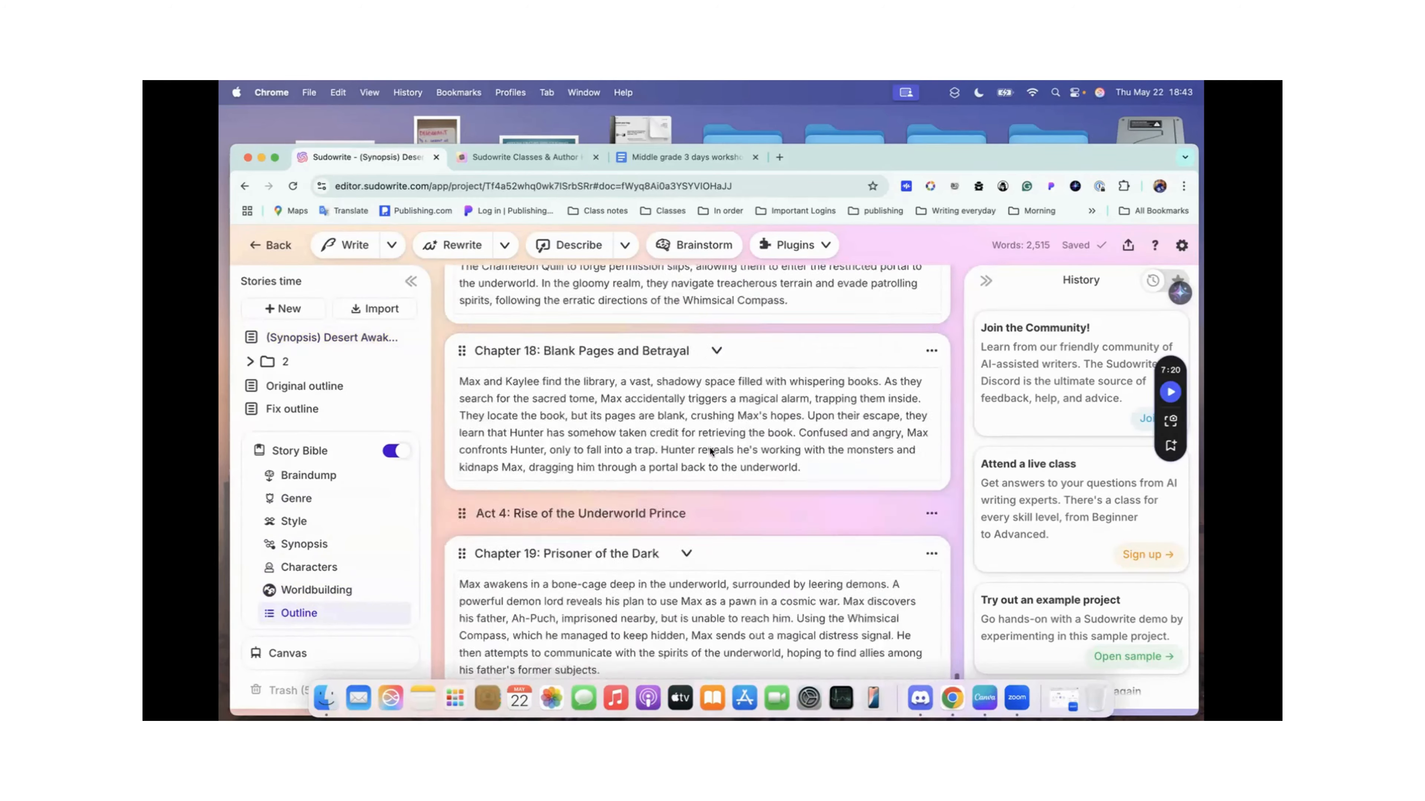
Step: Review the remaining outline chapters through Chapter 24 and look back over the earlier chapters from Act 1 to Chapter 10
{"action": "scroll", "coordinate": [709, 448], "scroll_direction": "down", "scroll_amount": 5}
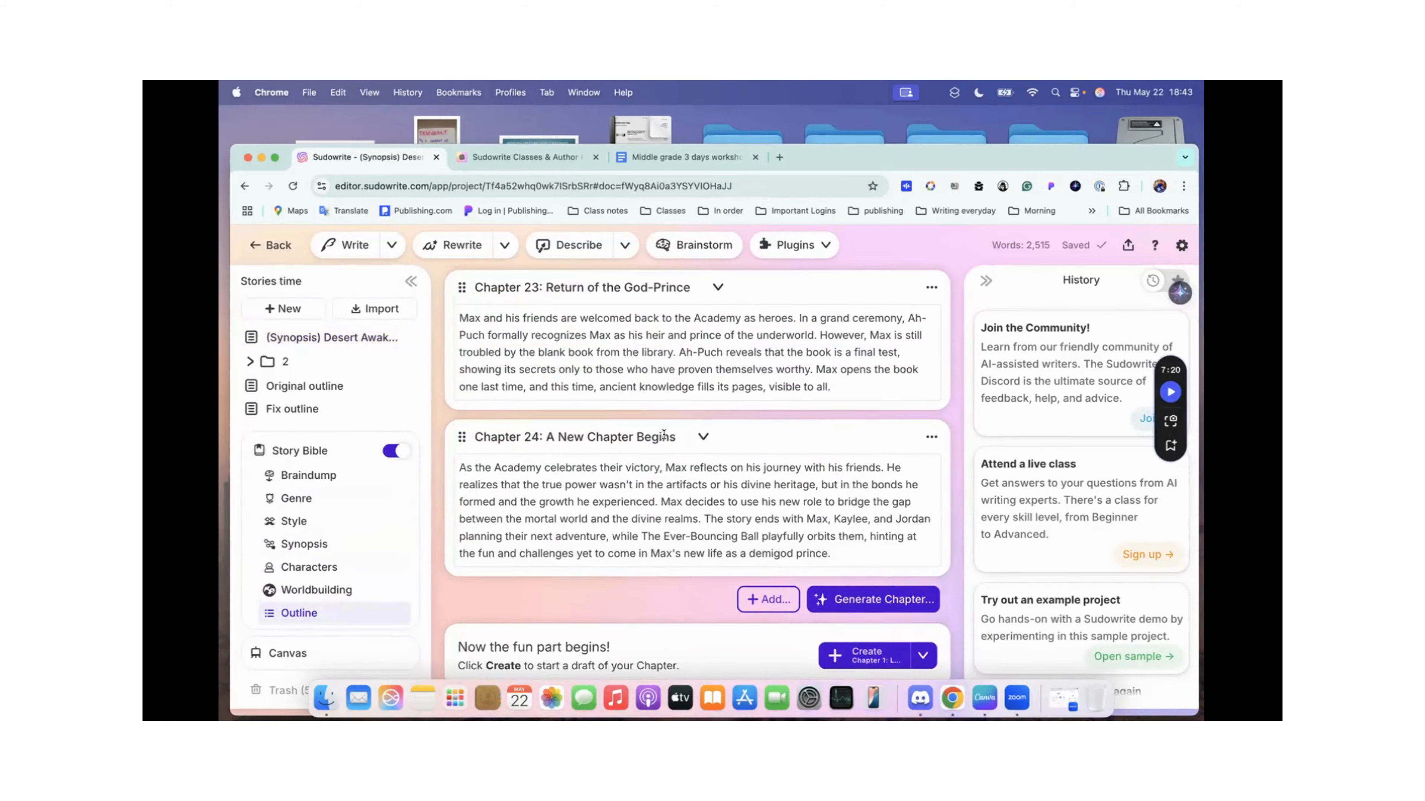
{"action": "scroll", "coordinate": [597, 527], "scroll_direction": "up", "scroll_amount": 20}
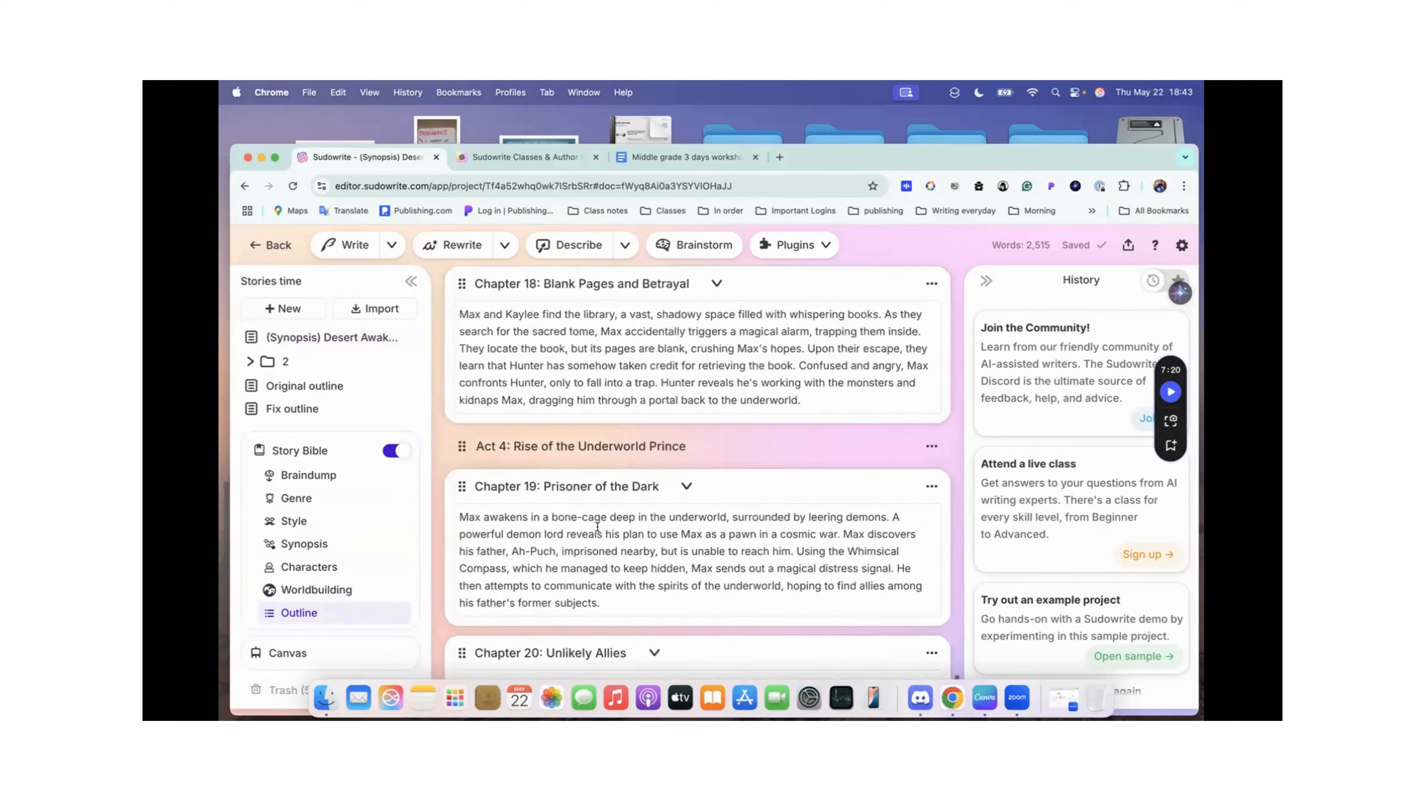
{"action": "scroll", "coordinate": [597, 529], "scroll_direction": "up", "scroll_amount": 20}
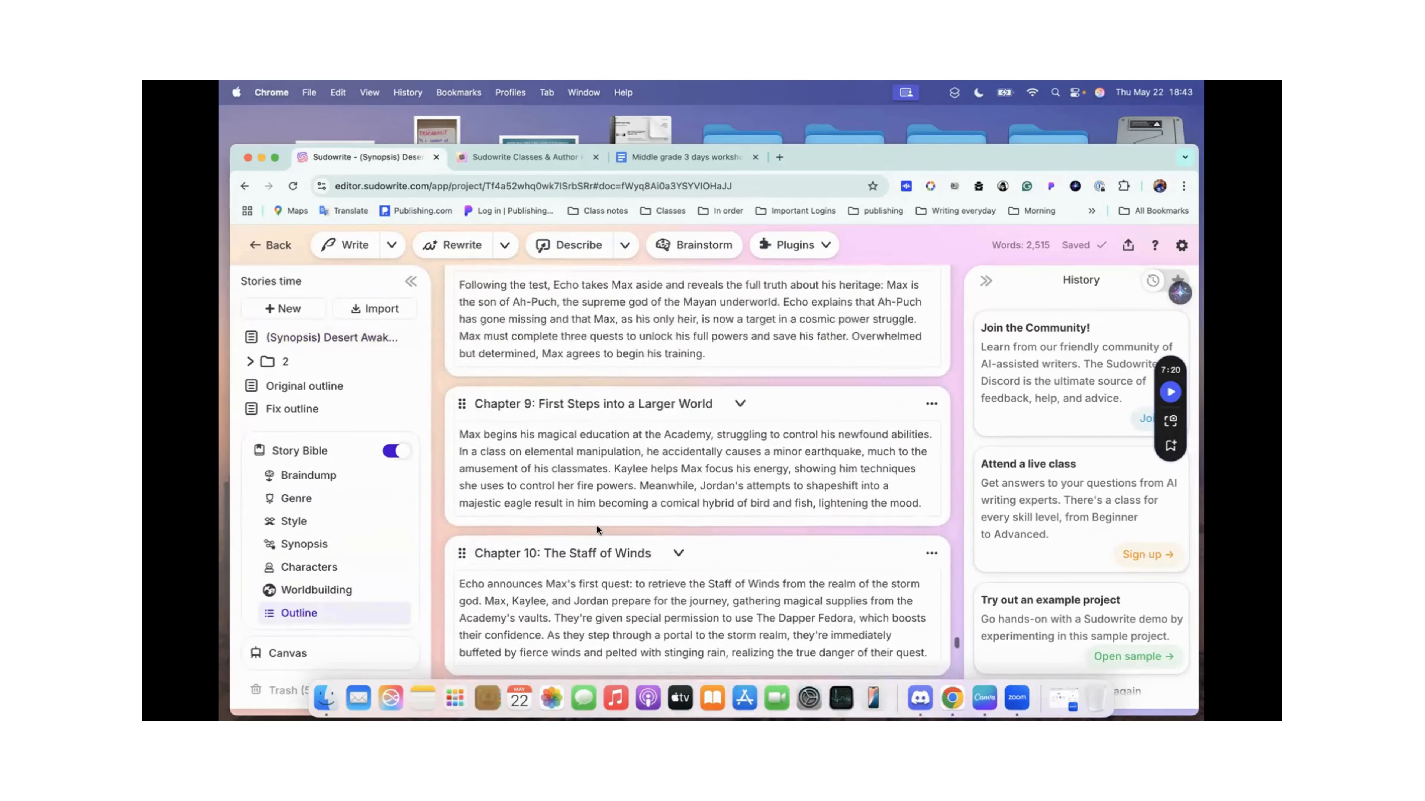
{"action": "scroll", "coordinate": [597, 527], "scroll_direction": "up", "scroll_amount": 20}
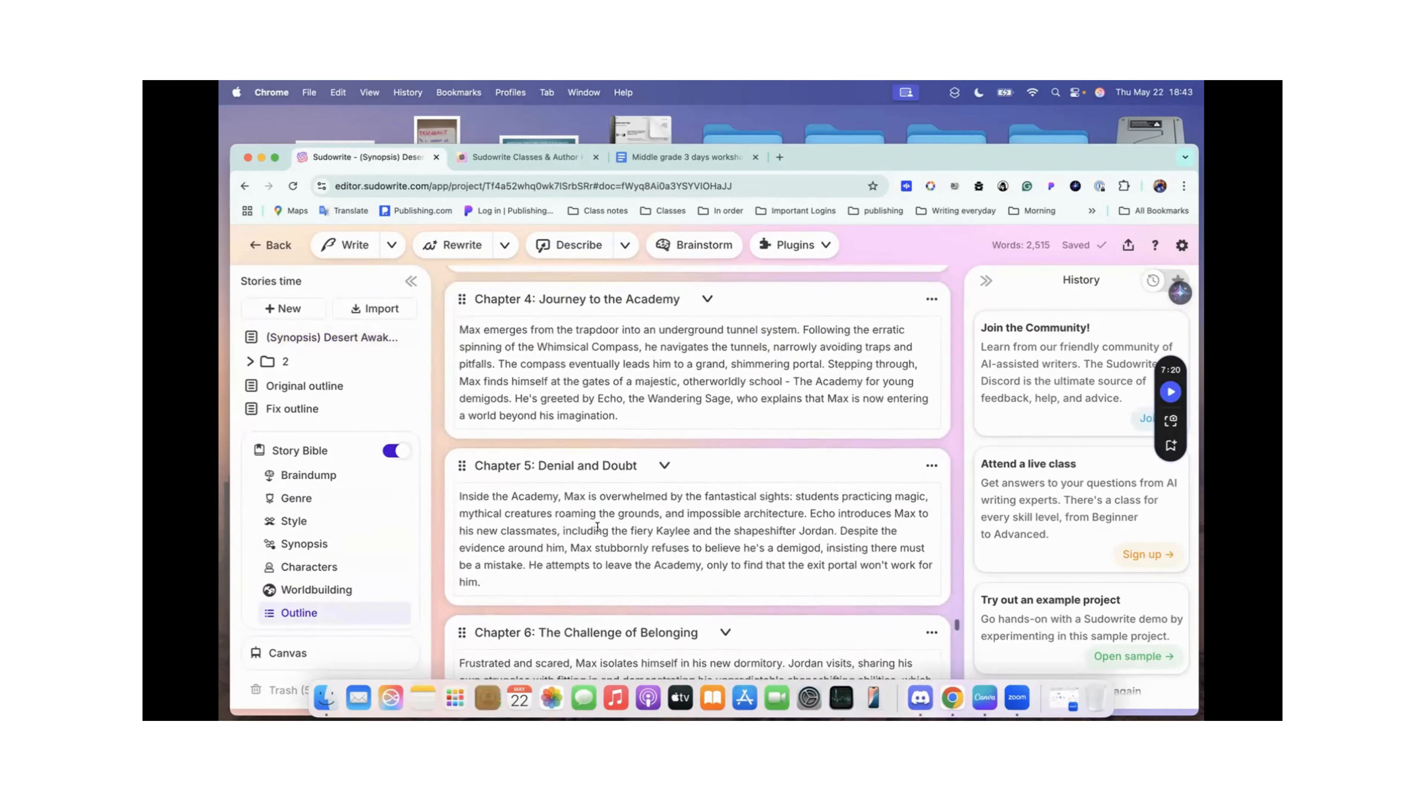
{"action": "scroll", "coordinate": [597, 529], "scroll_direction": "up", "scroll_amount": 8}
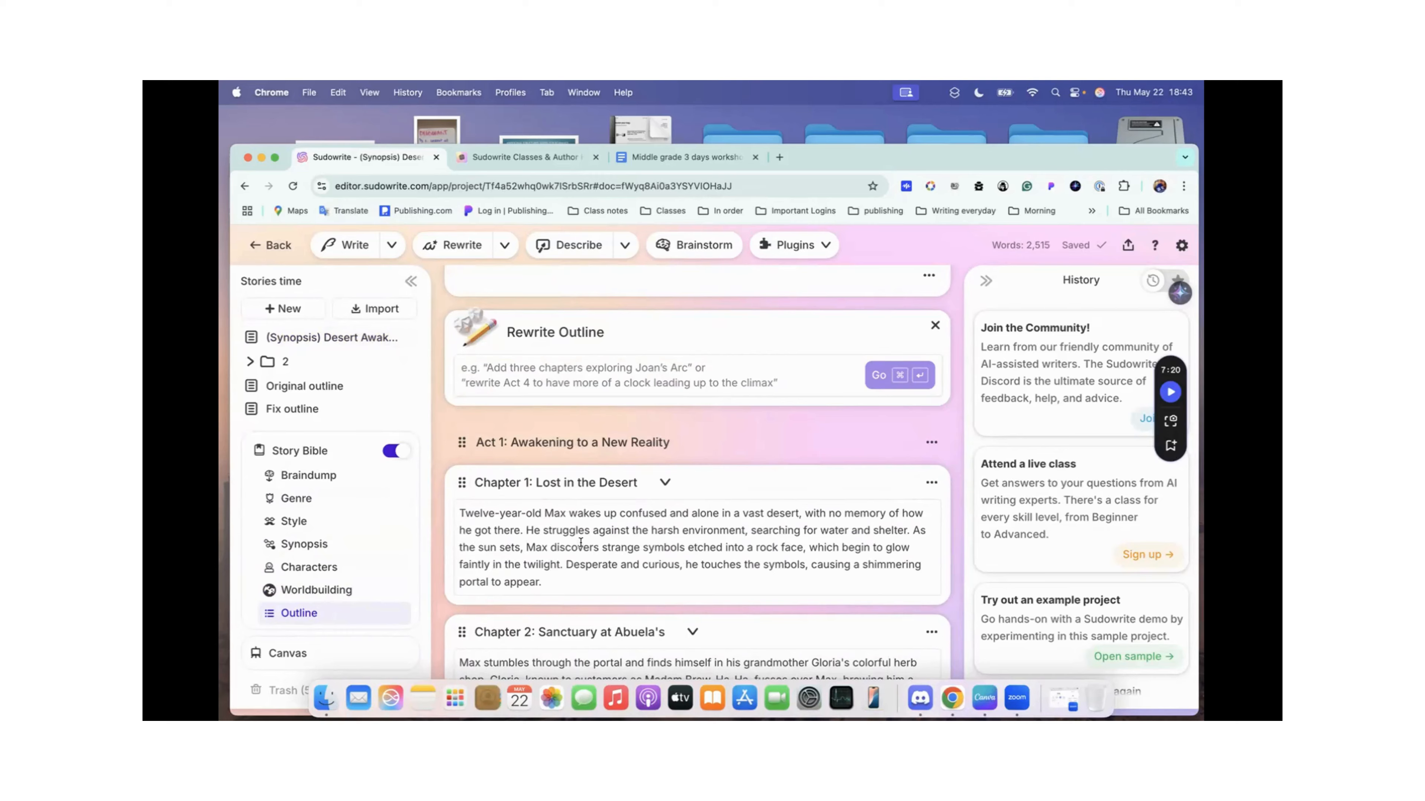
{"action": "scroll", "coordinate": [598, 529], "scroll_direction": "down", "scroll_amount": 8}
{"action": "scroll", "coordinate": [580, 542], "scroll_direction": "down", "scroll_amount": 10}
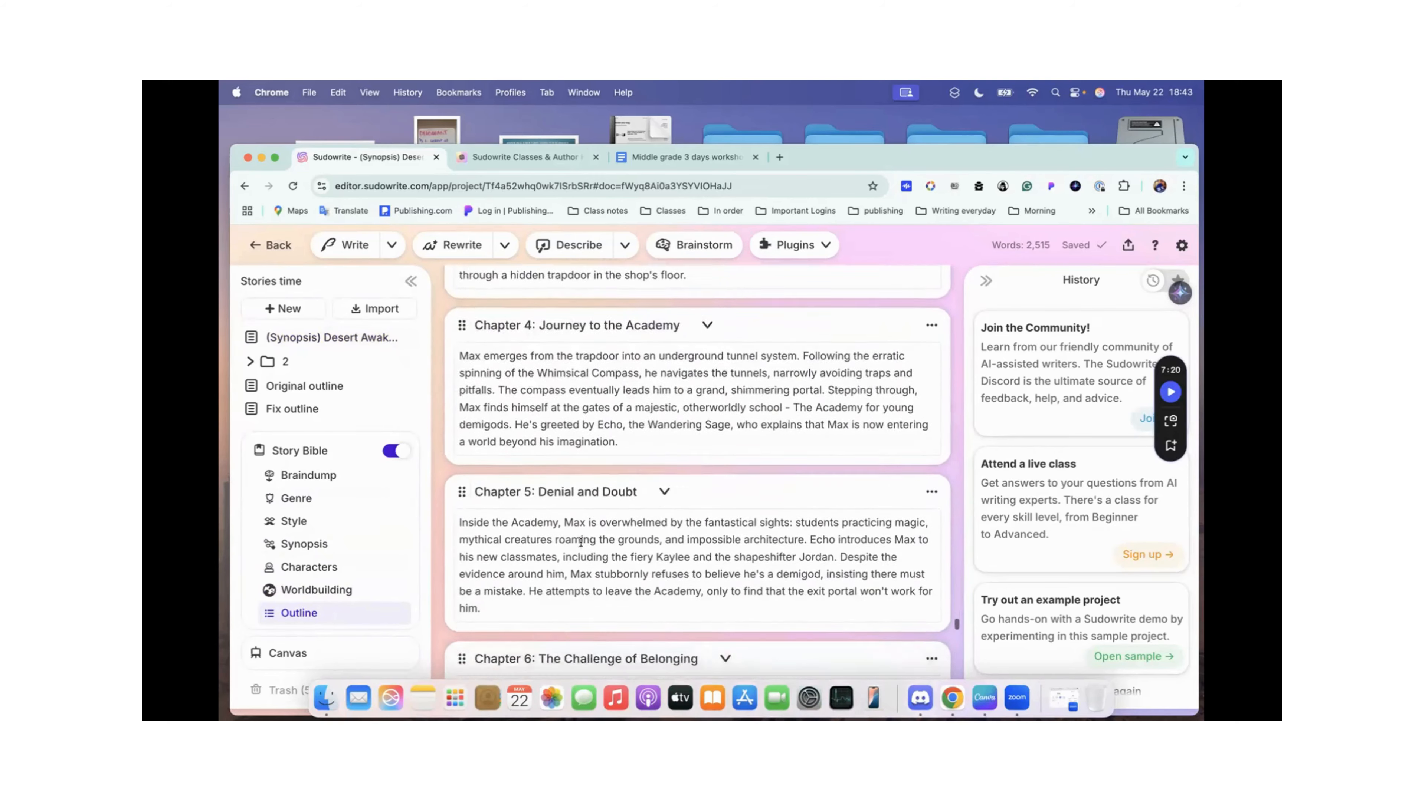
{"action": "scroll", "coordinate": [581, 544], "scroll_direction": "down", "scroll_amount": 10}
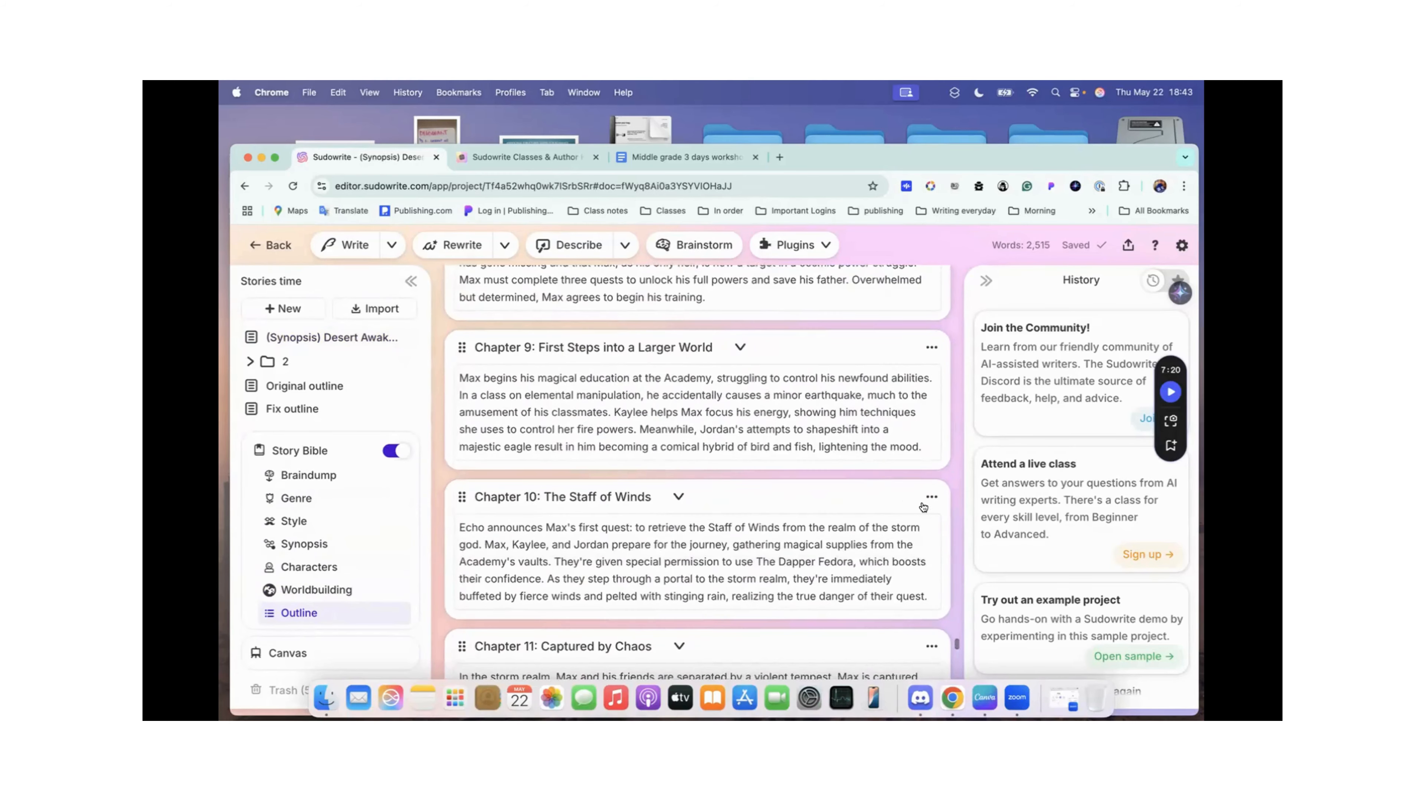
Step: Check the available actions for Chapter 10: The Staff of Winds and highlight the mention of Dapper Fedora in its summary
{"action": "left_click", "coordinate": [931, 496]}
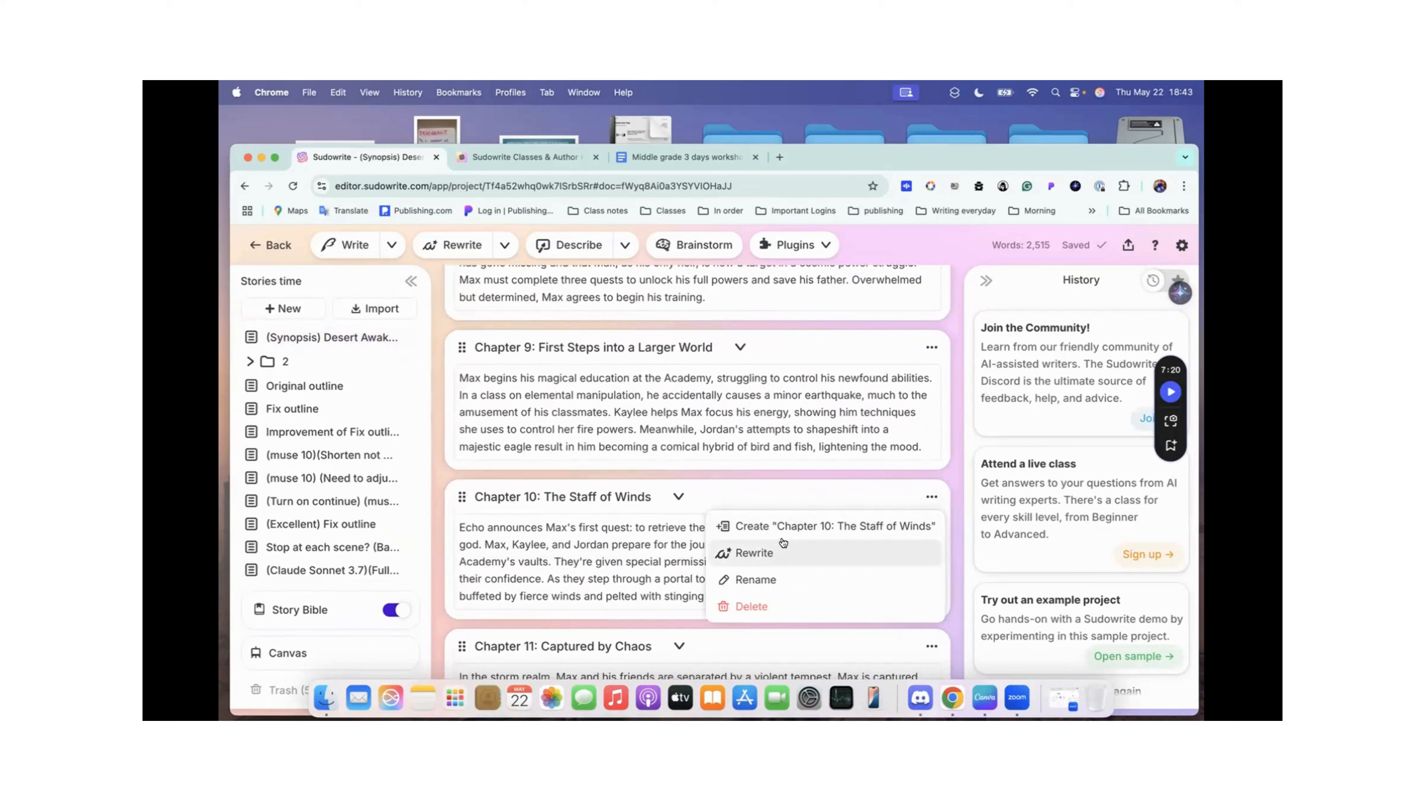
{"action": "left_click", "coordinate": [634, 544]}
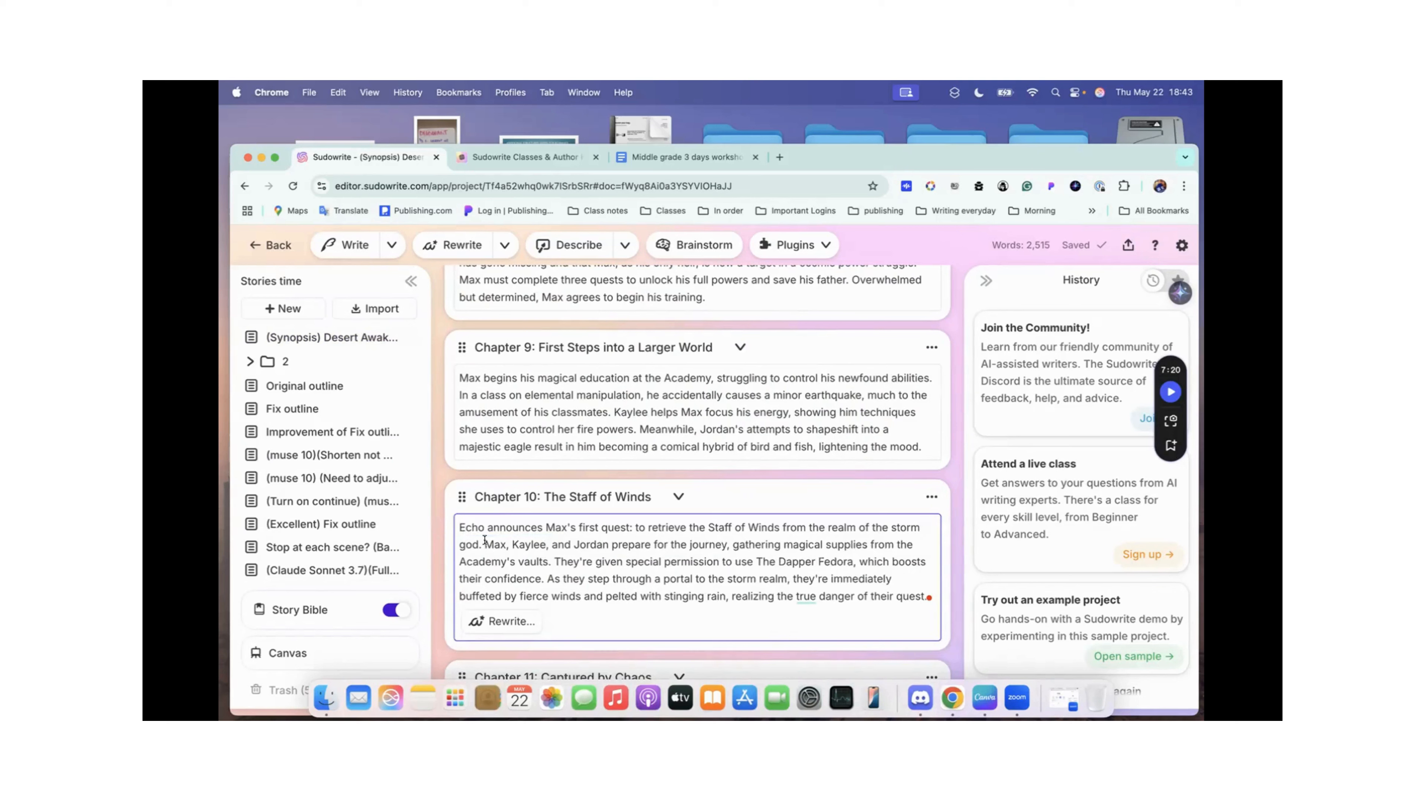
{"action": "scroll", "coordinate": [637, 546], "scroll_direction": "down", "scroll_amount": 2}
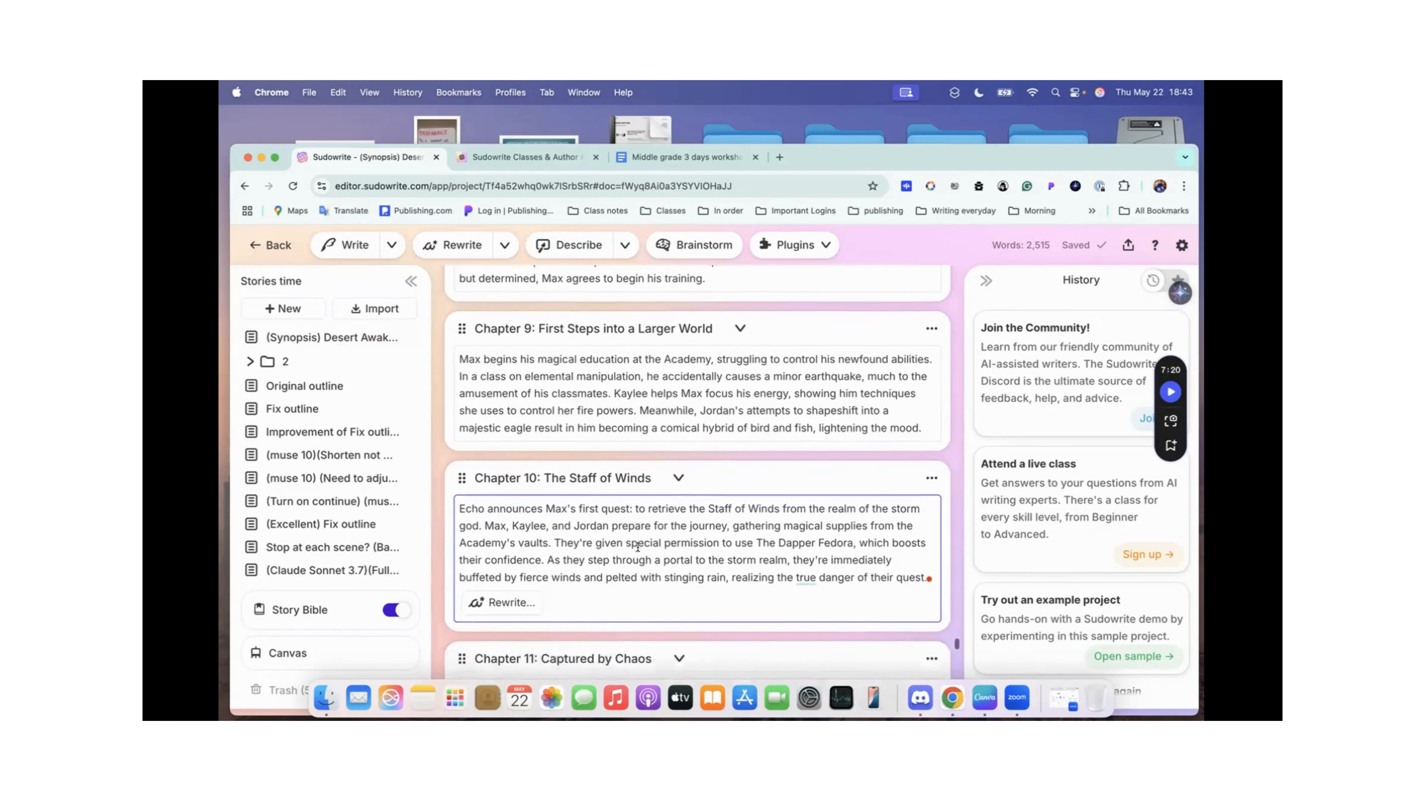
{"action": "left_click_drag", "start_coordinate": [776, 515], "coordinate": [854, 516]}
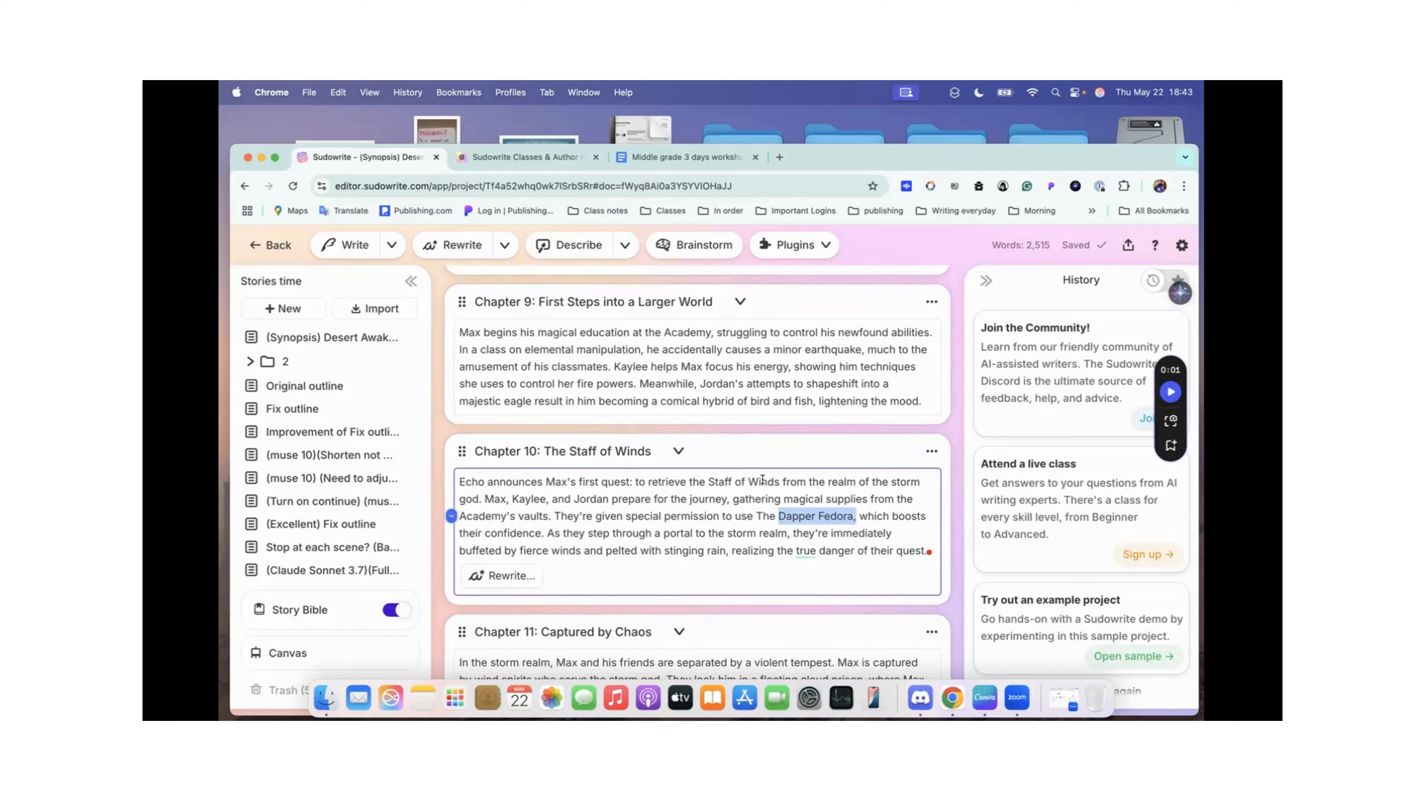
Step: Export the Stories time outline from the Story Bible and open the downloaded Stories time Outline.csv file
{"action": "scroll", "coordinate": [762, 480], "scroll_direction": "up", "scroll_amount": 12}
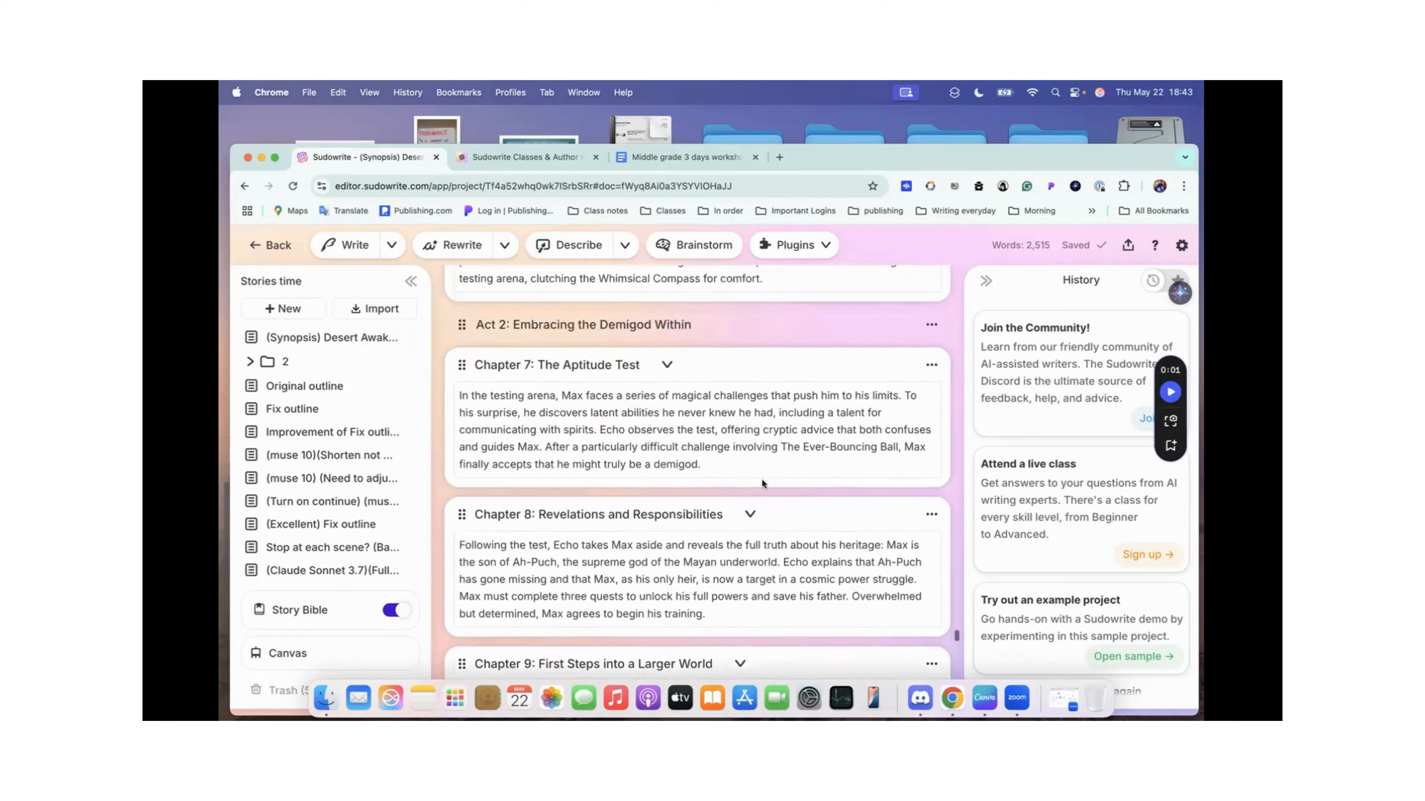
{"action": "scroll", "coordinate": [762, 479], "scroll_direction": "up", "scroll_amount": 12}
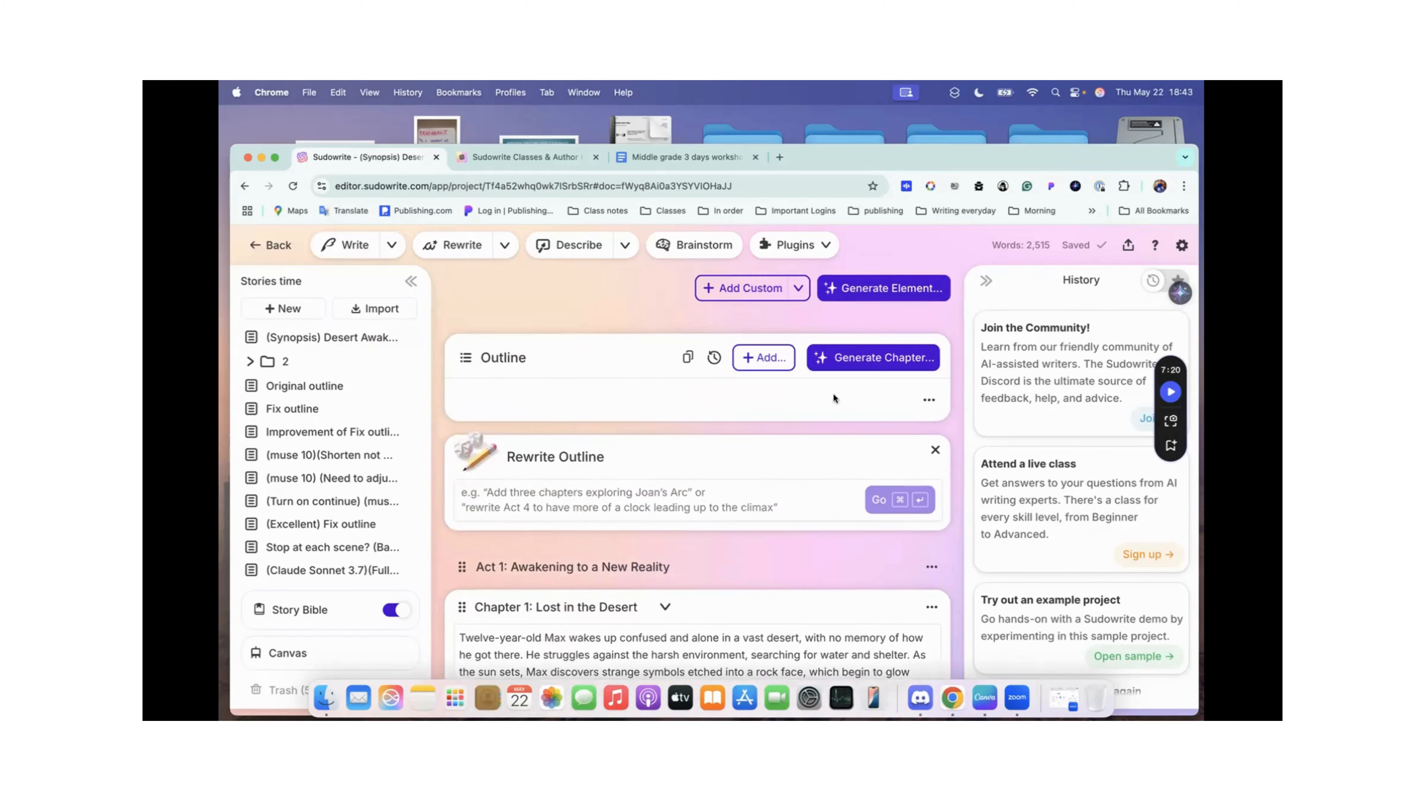
{"action": "scroll", "coordinate": [655, 370], "scroll_direction": "up", "scroll_amount": 2}
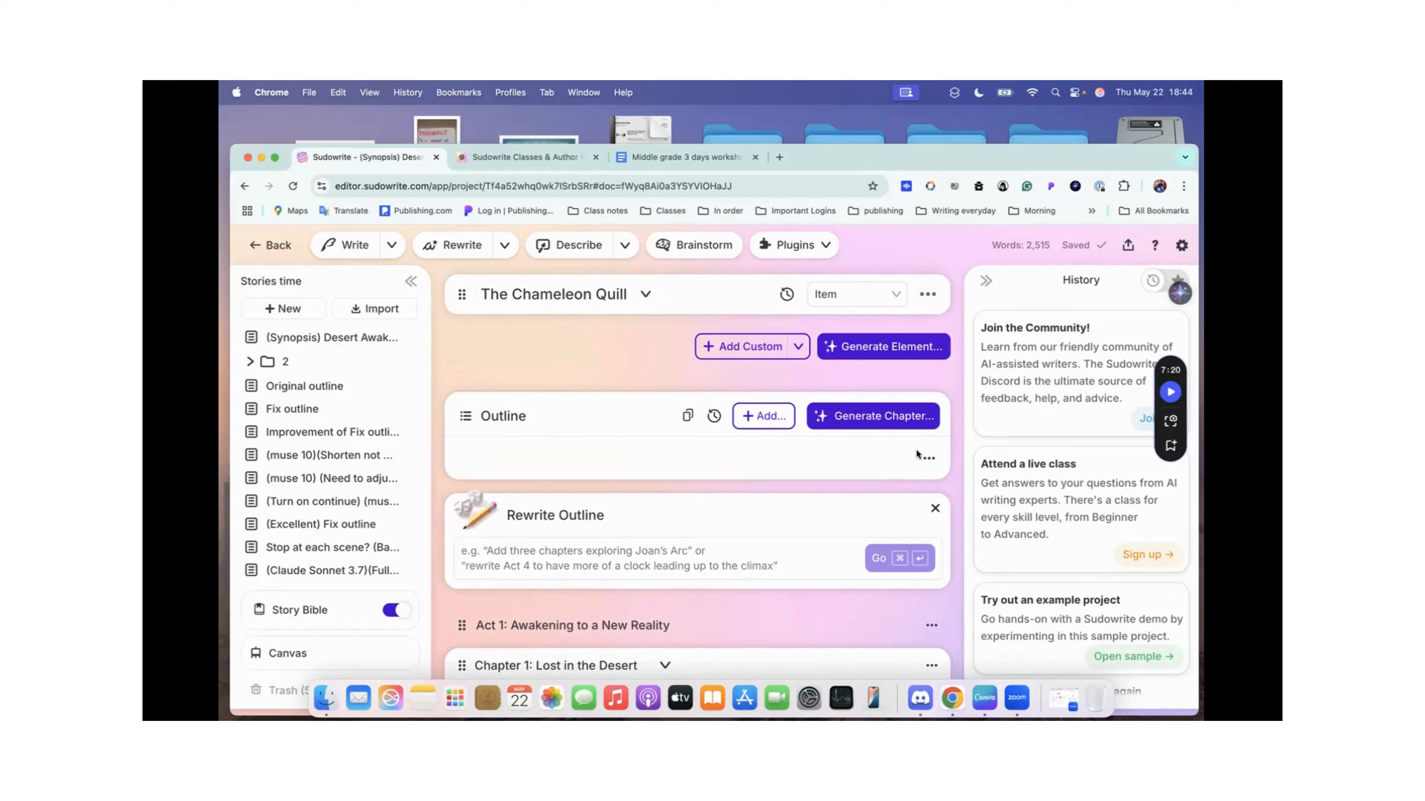
{"action": "left_click", "coordinate": [929, 460]}
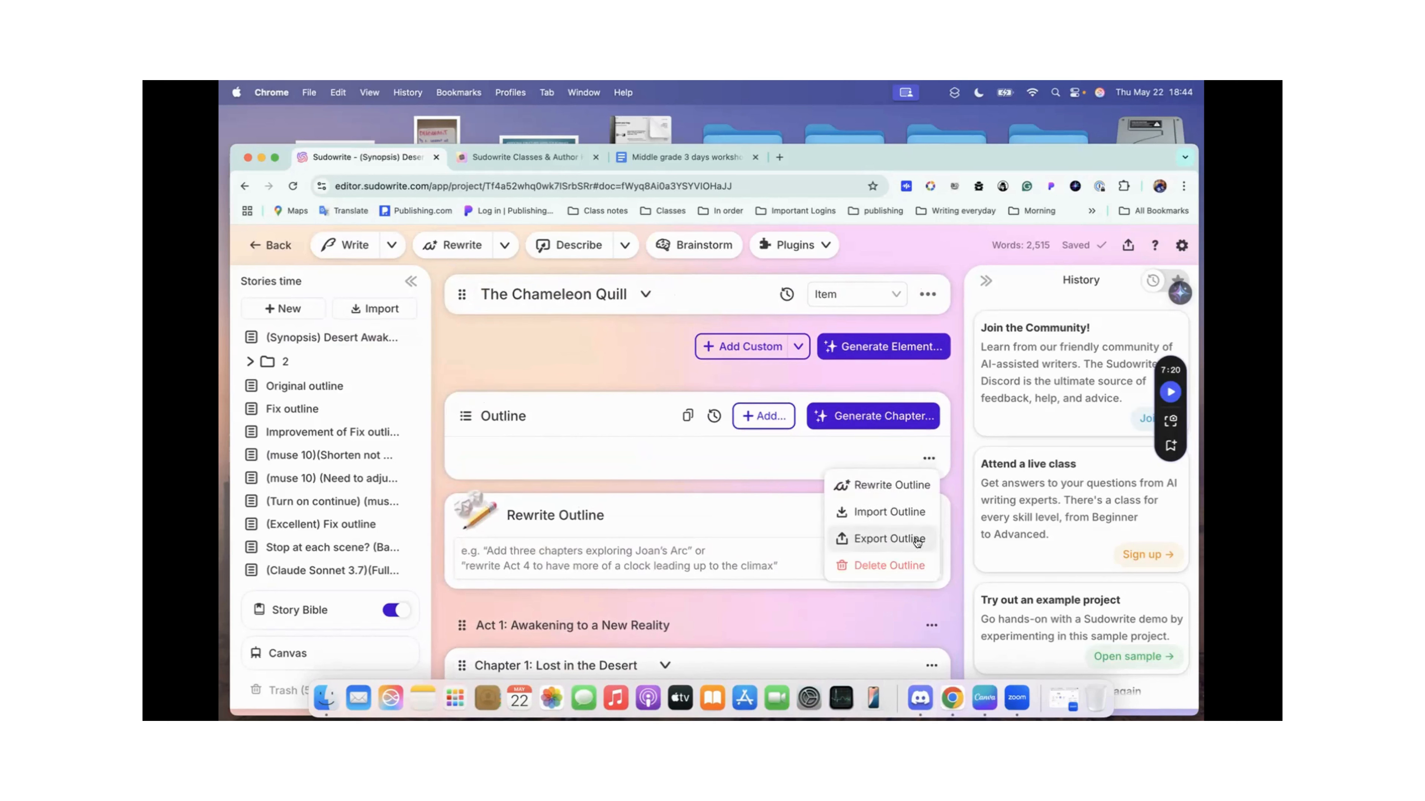
{"action": "left_click", "coordinate": [865, 536]}
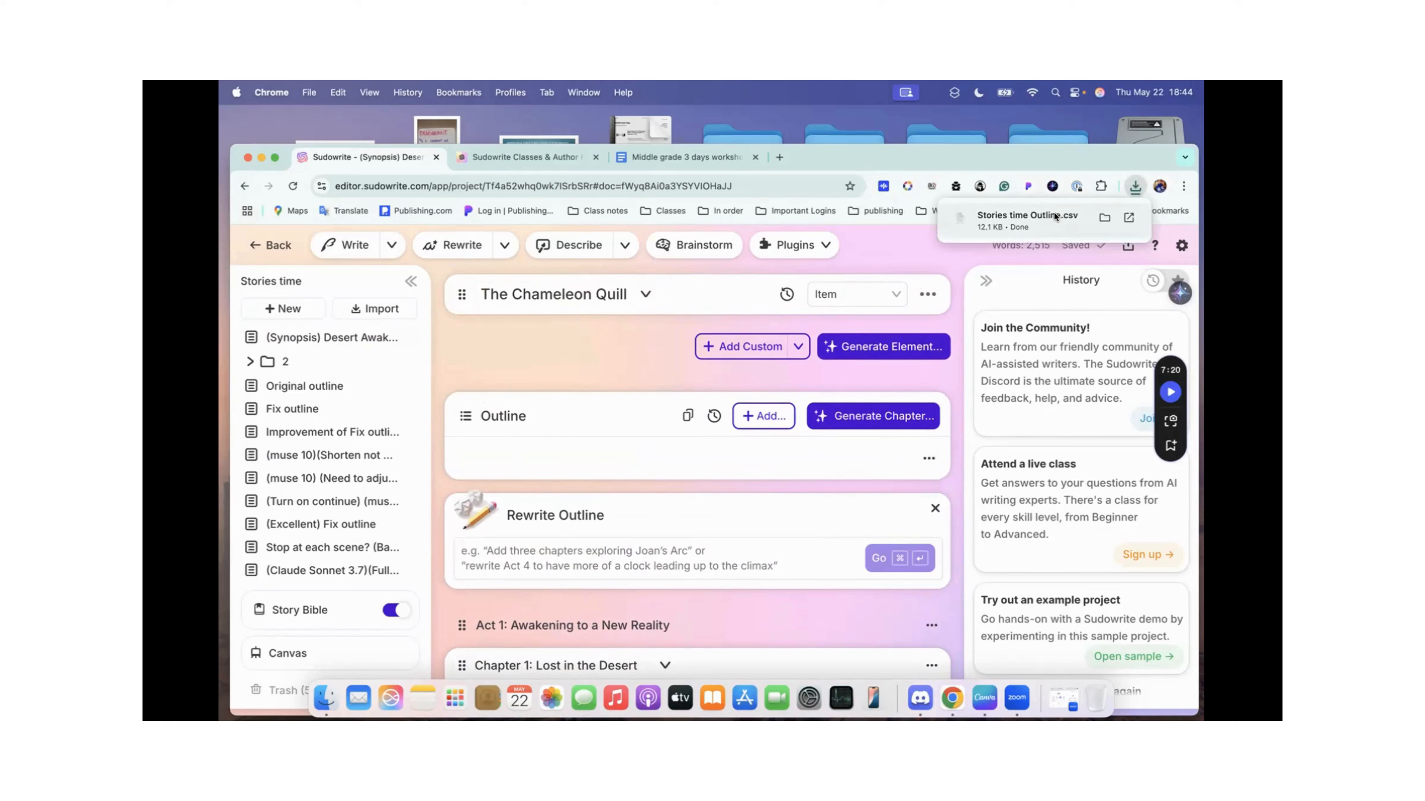
{"action": "left_click", "coordinate": [1129, 218]}
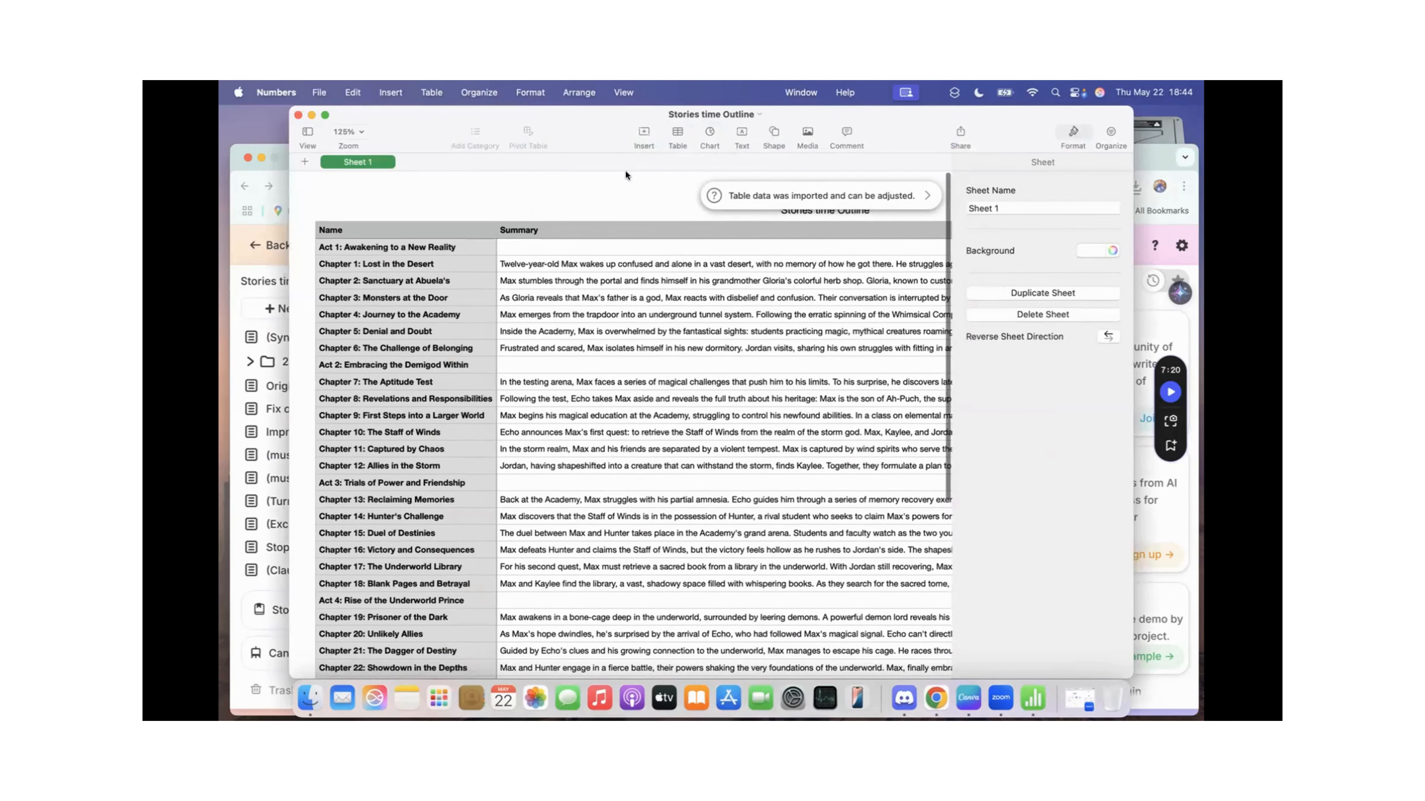
Step: Select the whole Stories time Outline table with its act and chapter summaries and copy it
{"action": "mouse_move", "coordinate": [912, 118]}
{"action": "left_mouse_down"}
{"action": "mouse_move", "coordinate": [908, 179]}
{"action": "mouse_move", "coordinate": [904, 121]}
{"action": "left_mouse_up"}
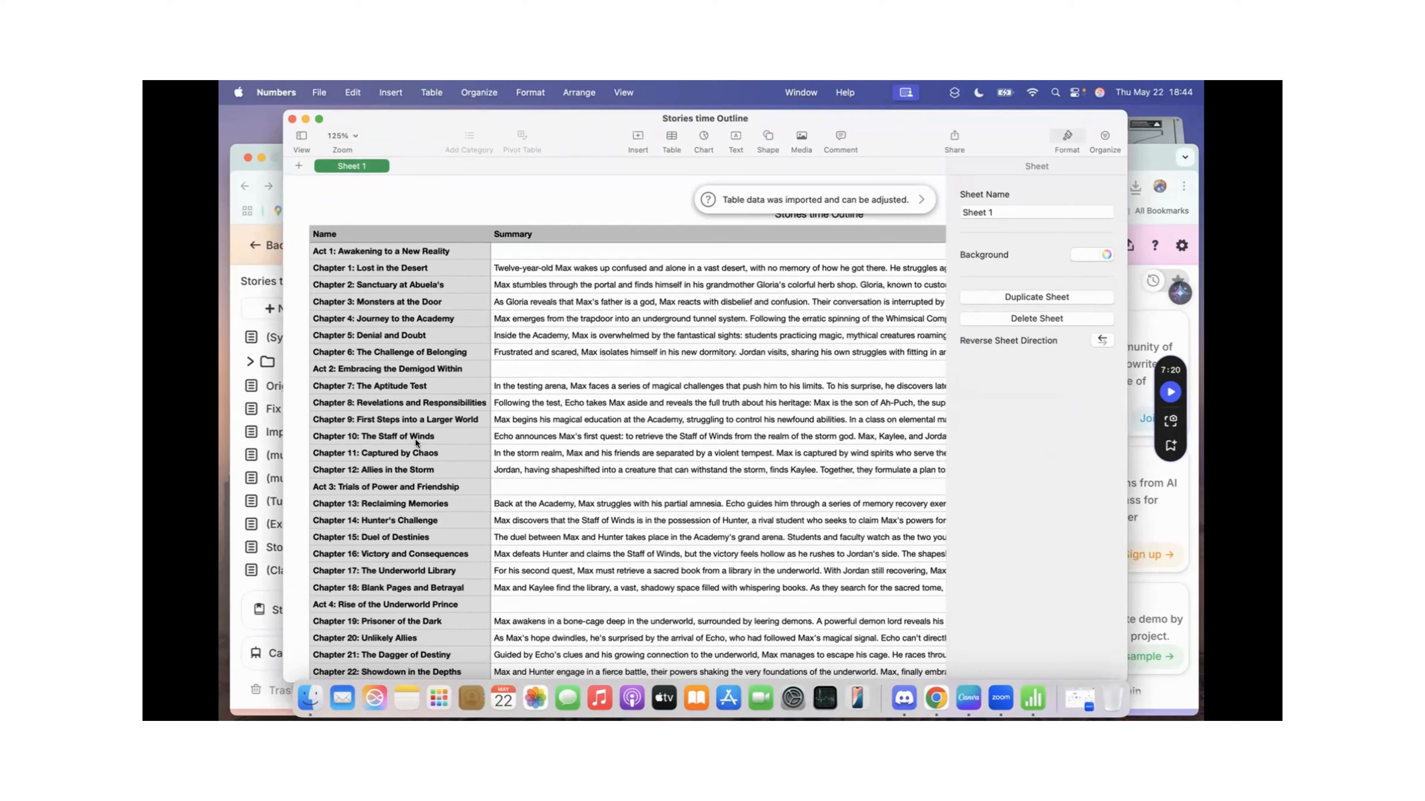
{"action": "scroll", "coordinate": [416, 442], "scroll_direction": "down", "scroll_amount": 6}
{"action": "scroll", "coordinate": [416, 443], "scroll_direction": "up", "scroll_amount": 6}
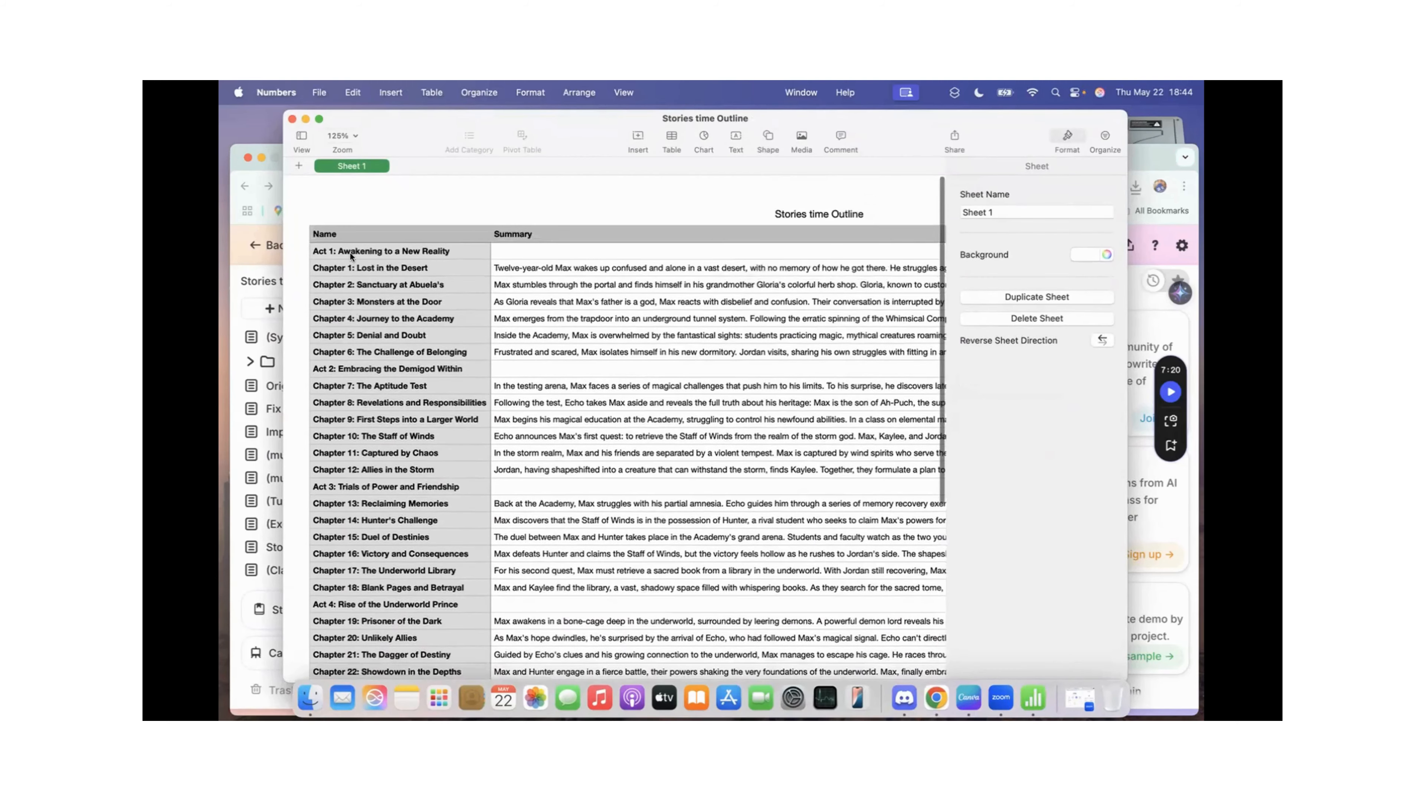
{"action": "left_click", "coordinate": [339, 252]}
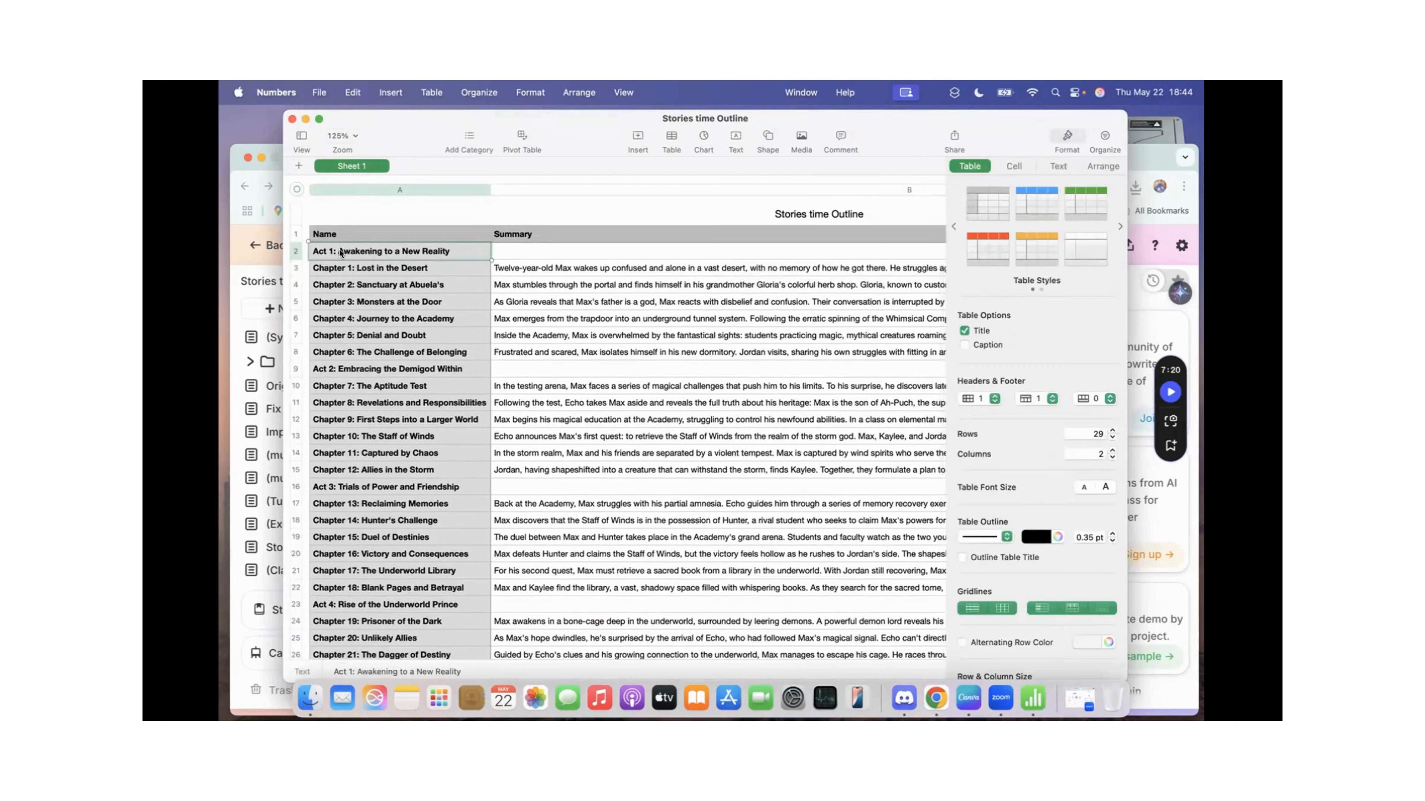
{"action": "key", "text": "super+a"}
{"action": "key", "text": "super+c"}
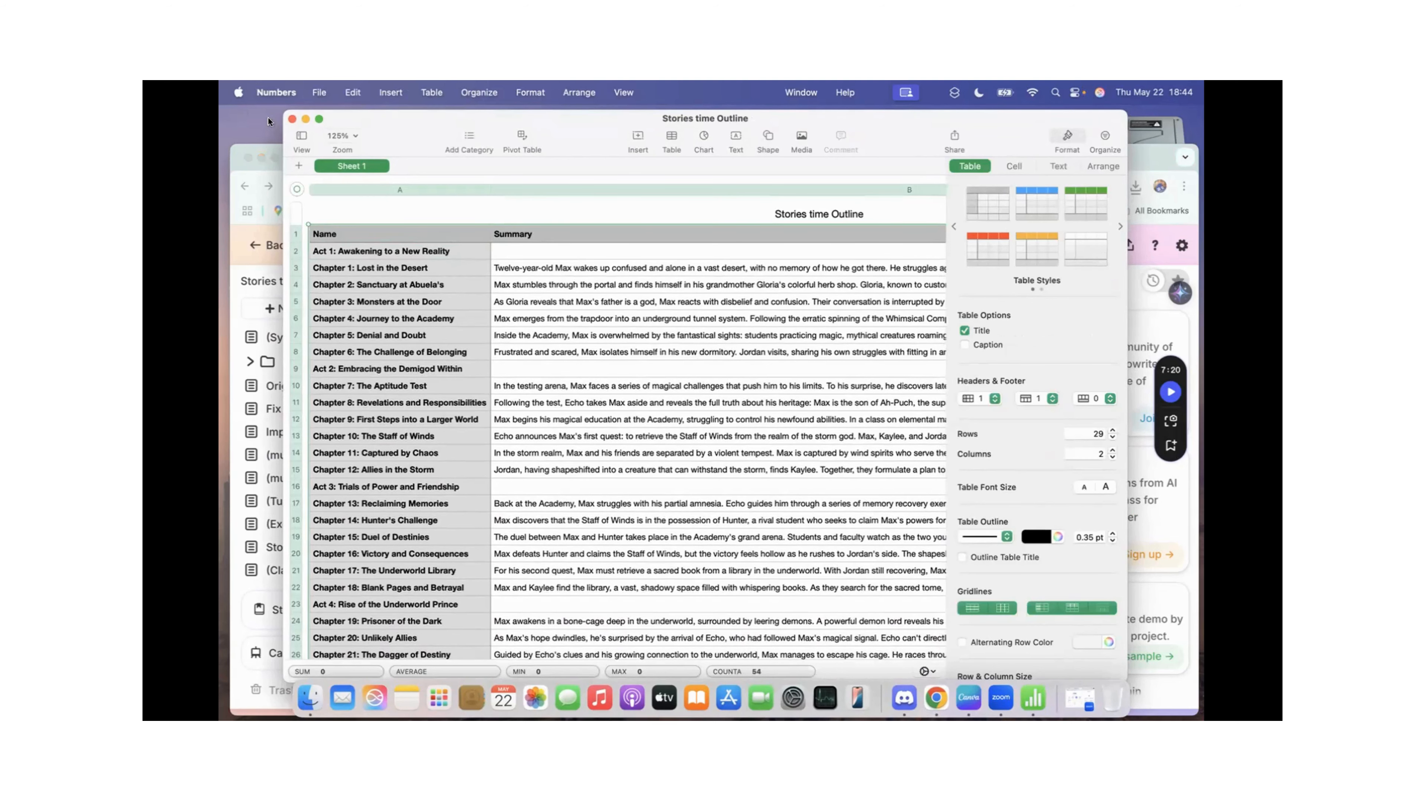
Step: Switch back to Sudowrite and create a blank document in the Stories time project
{"action": "left_click_drag", "start_coordinate": [906, 130], "coordinate": [899, 184]}
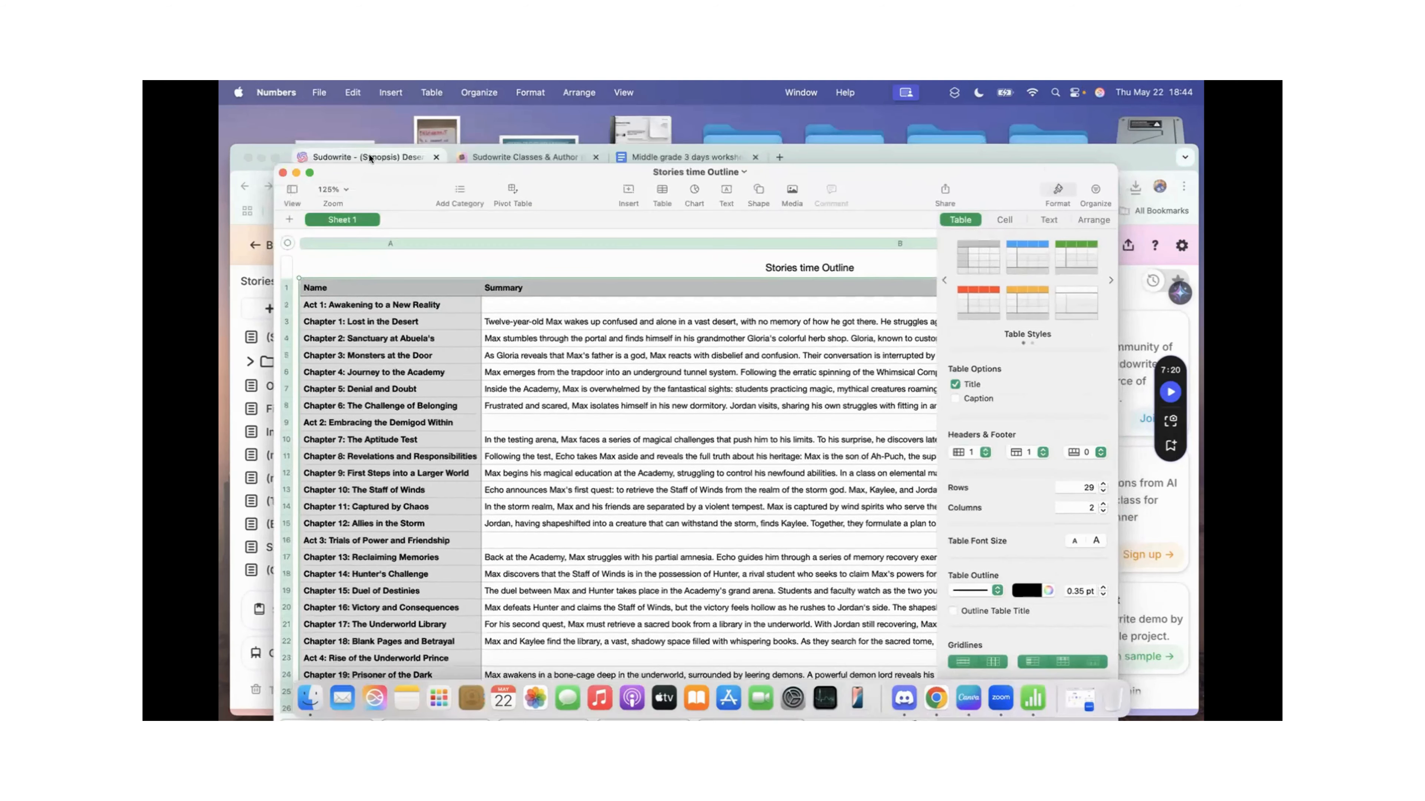
{"action": "left_click", "coordinate": [370, 159]}
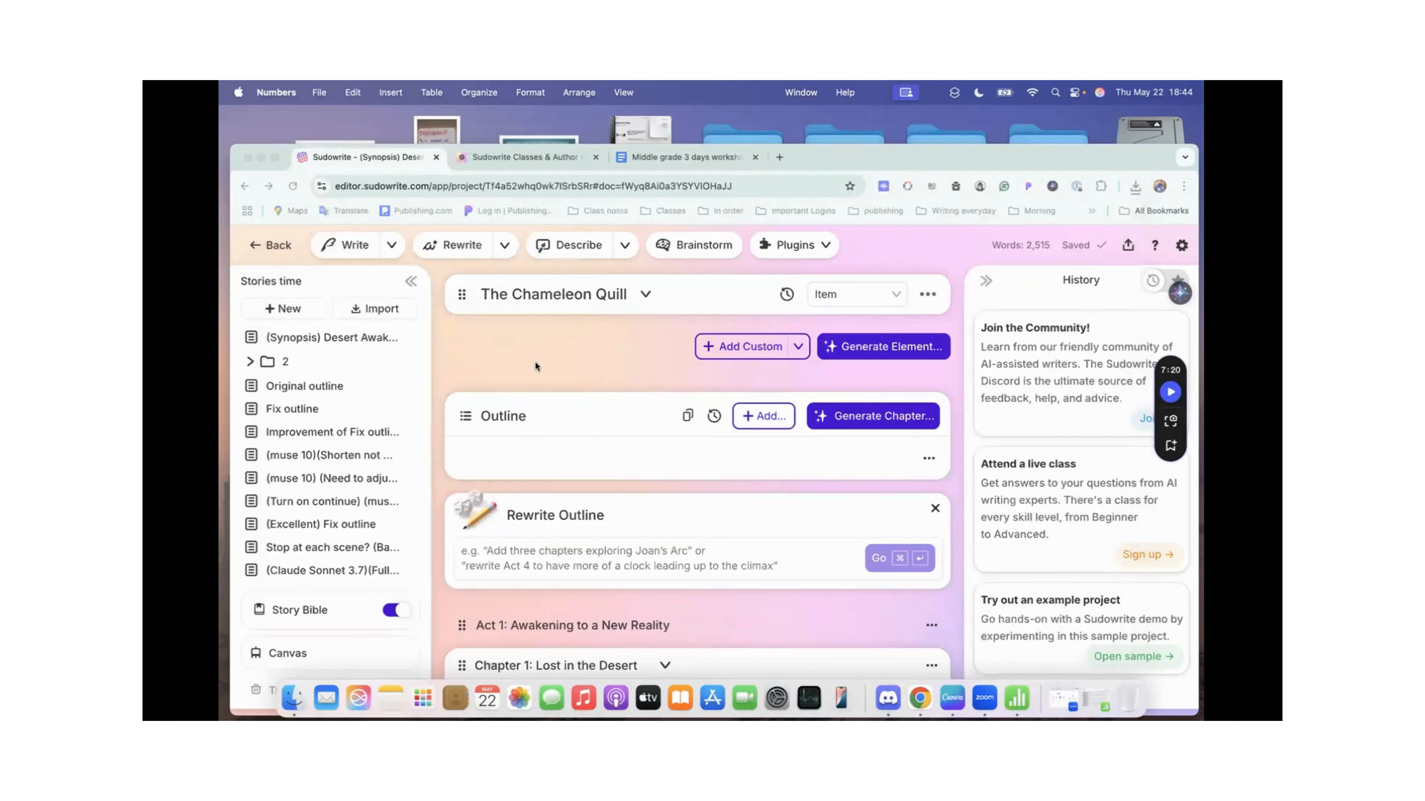
{"action": "scroll", "coordinate": [568, 581], "scroll_direction": "down", "scroll_amount": 6}
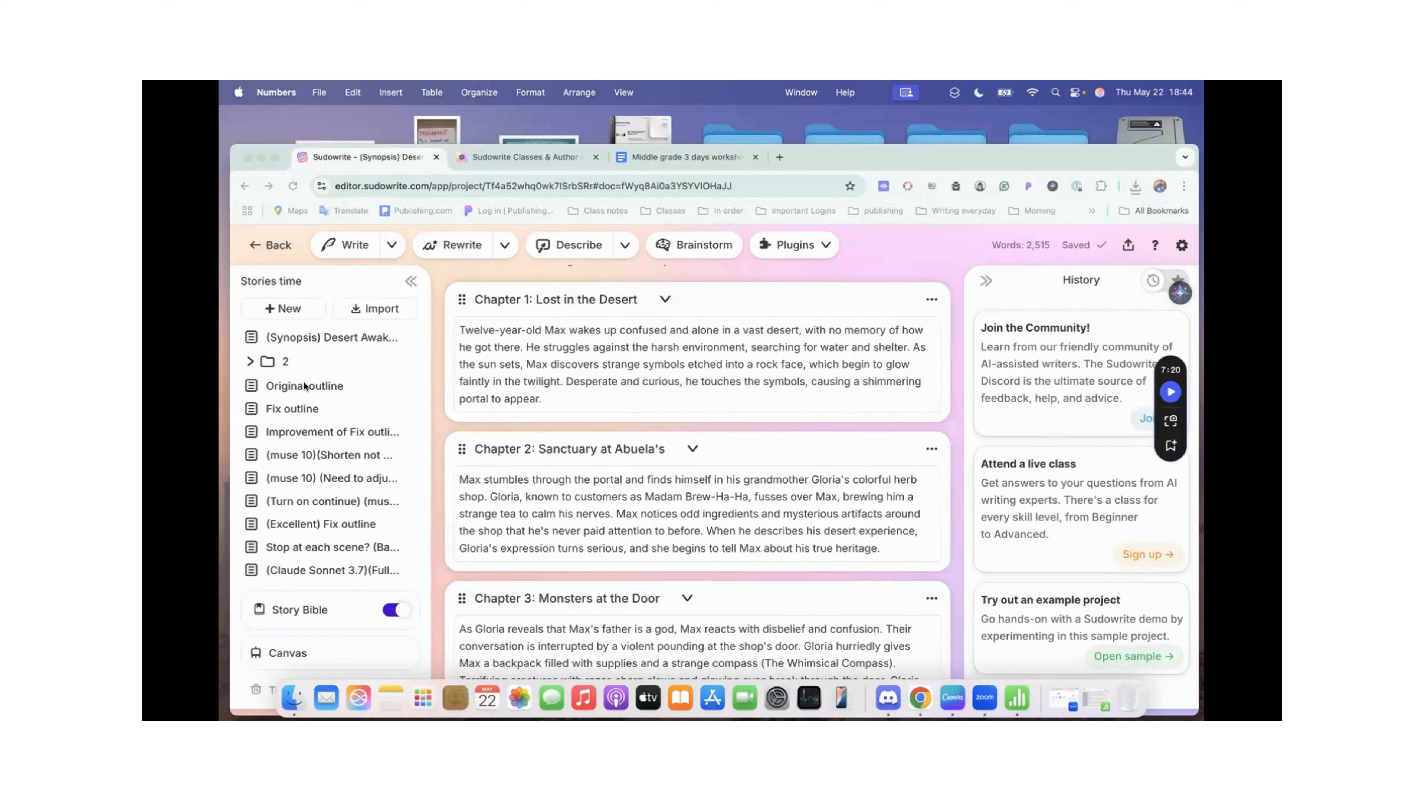
{"action": "left_click", "coordinate": [289, 307]}
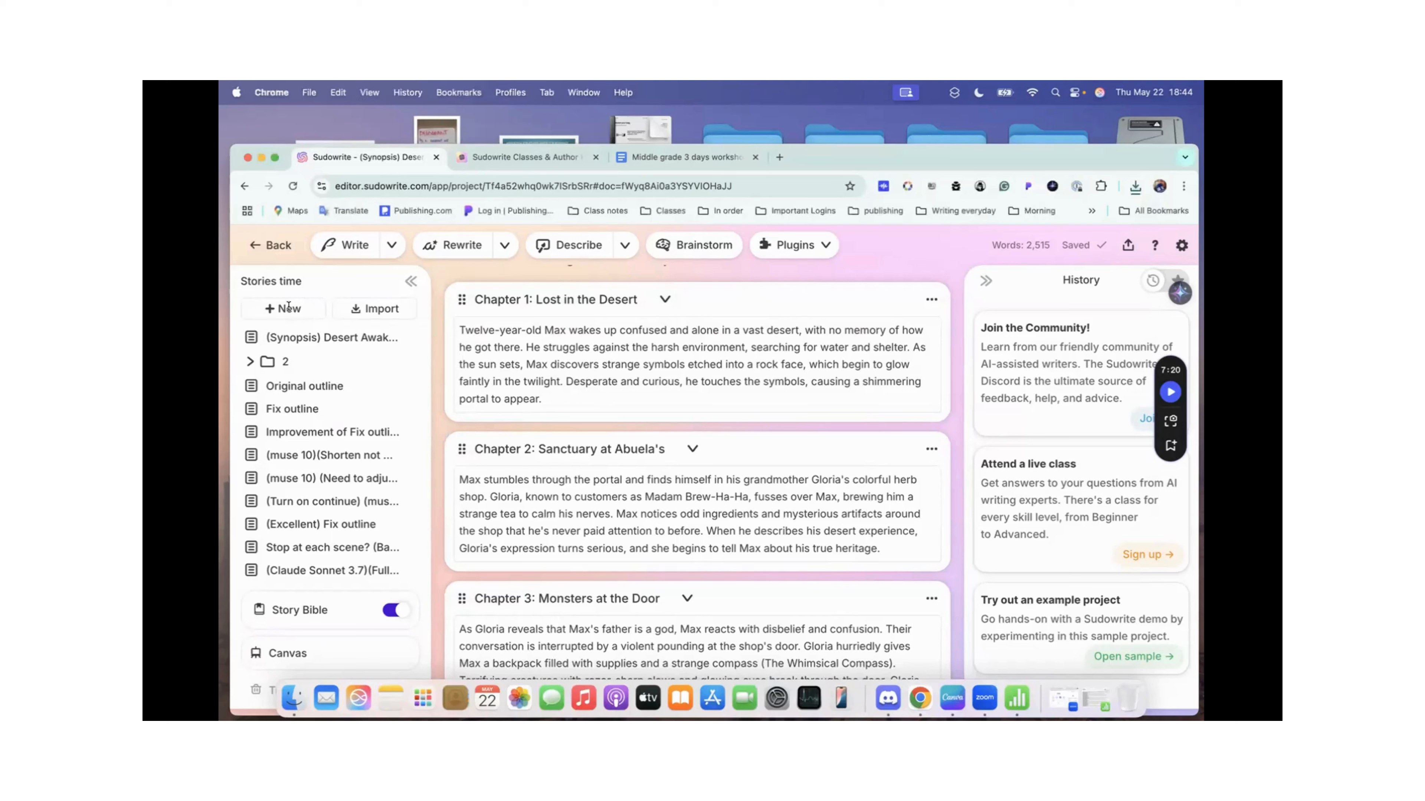
{"action": "left_click", "coordinate": [296, 309]}
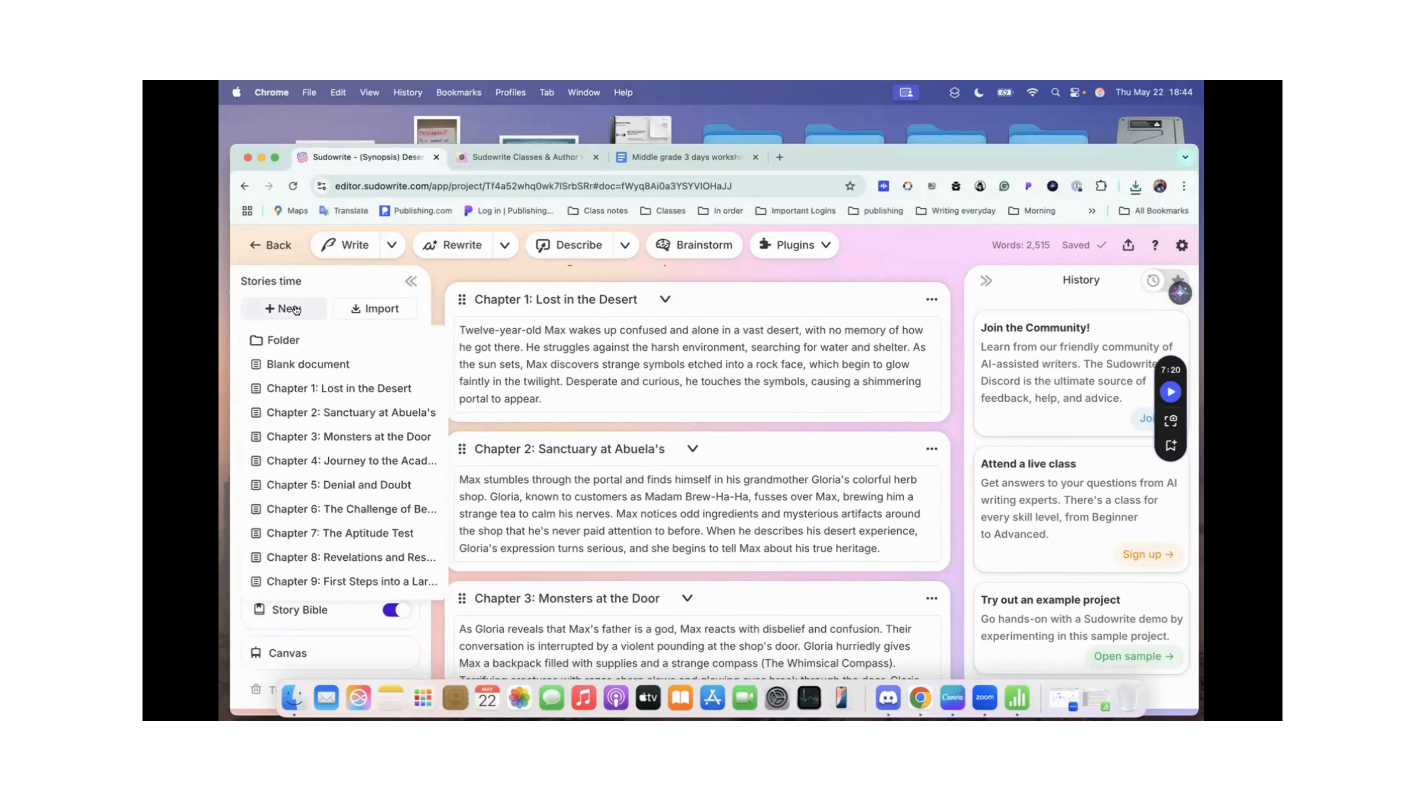
{"action": "left_click", "coordinate": [298, 365]}
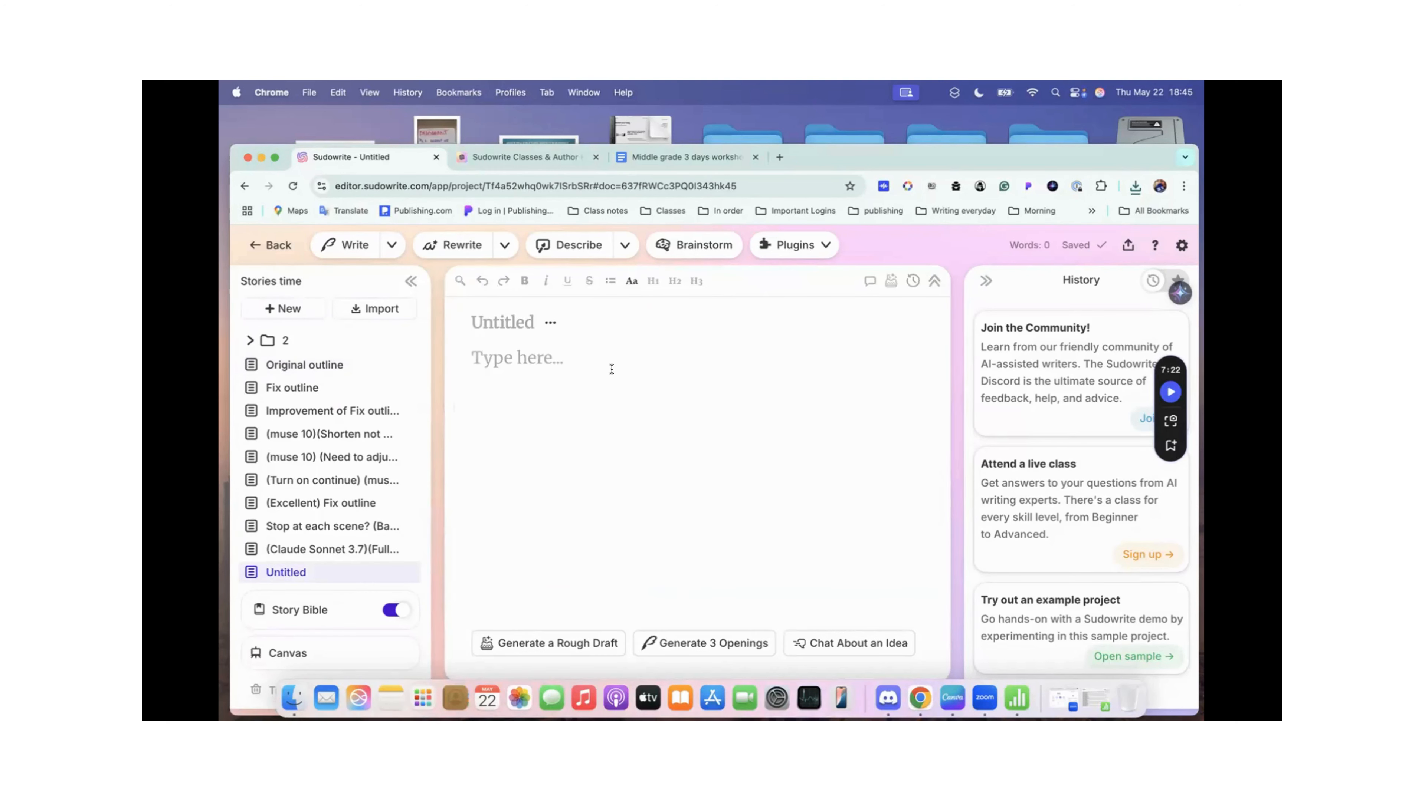
Step: Open the Draft tool in the untitled document, paste the copied outline table into Scenes, and look through the pasted chapters
{"action": "left_click", "coordinate": [889, 283]}
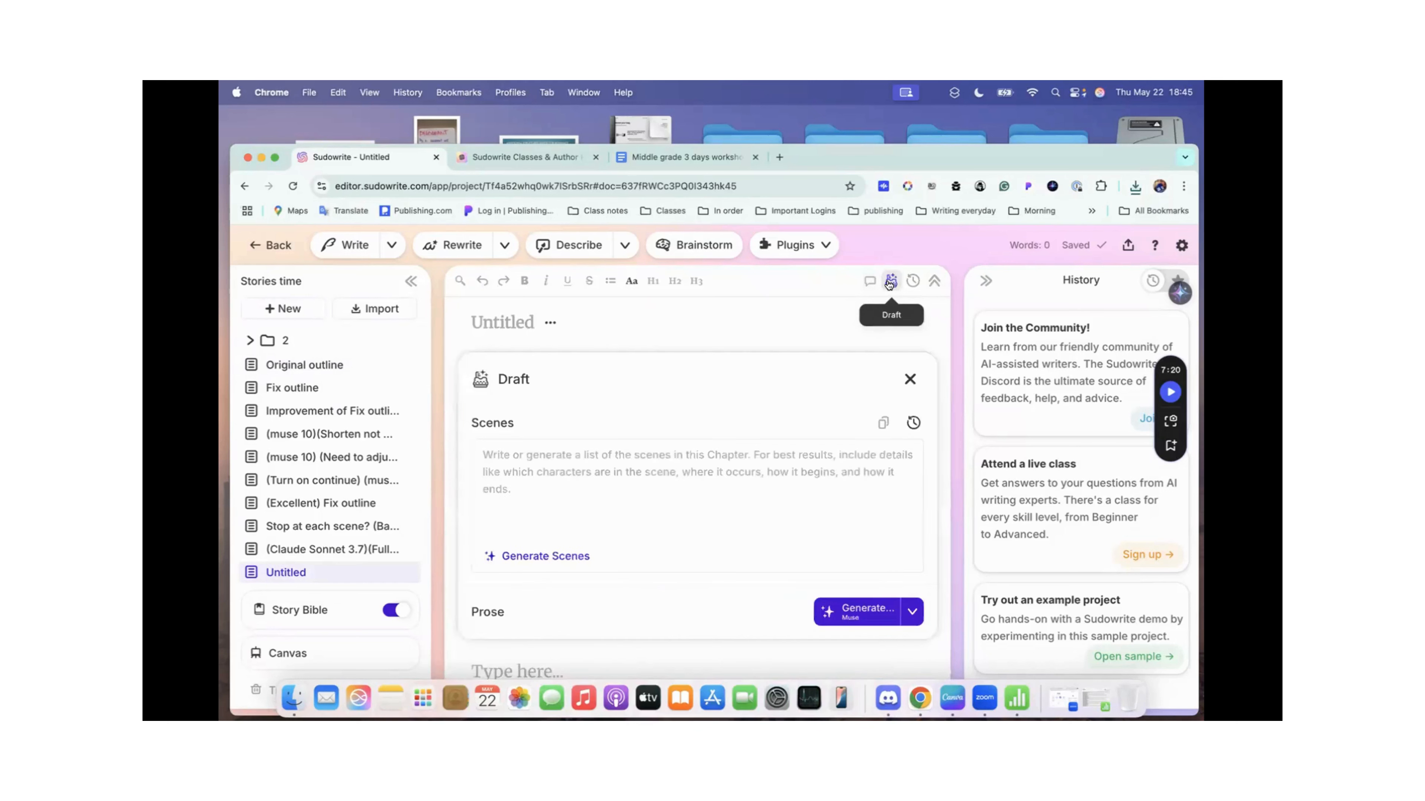
{"action": "left_click", "coordinate": [533, 451]}
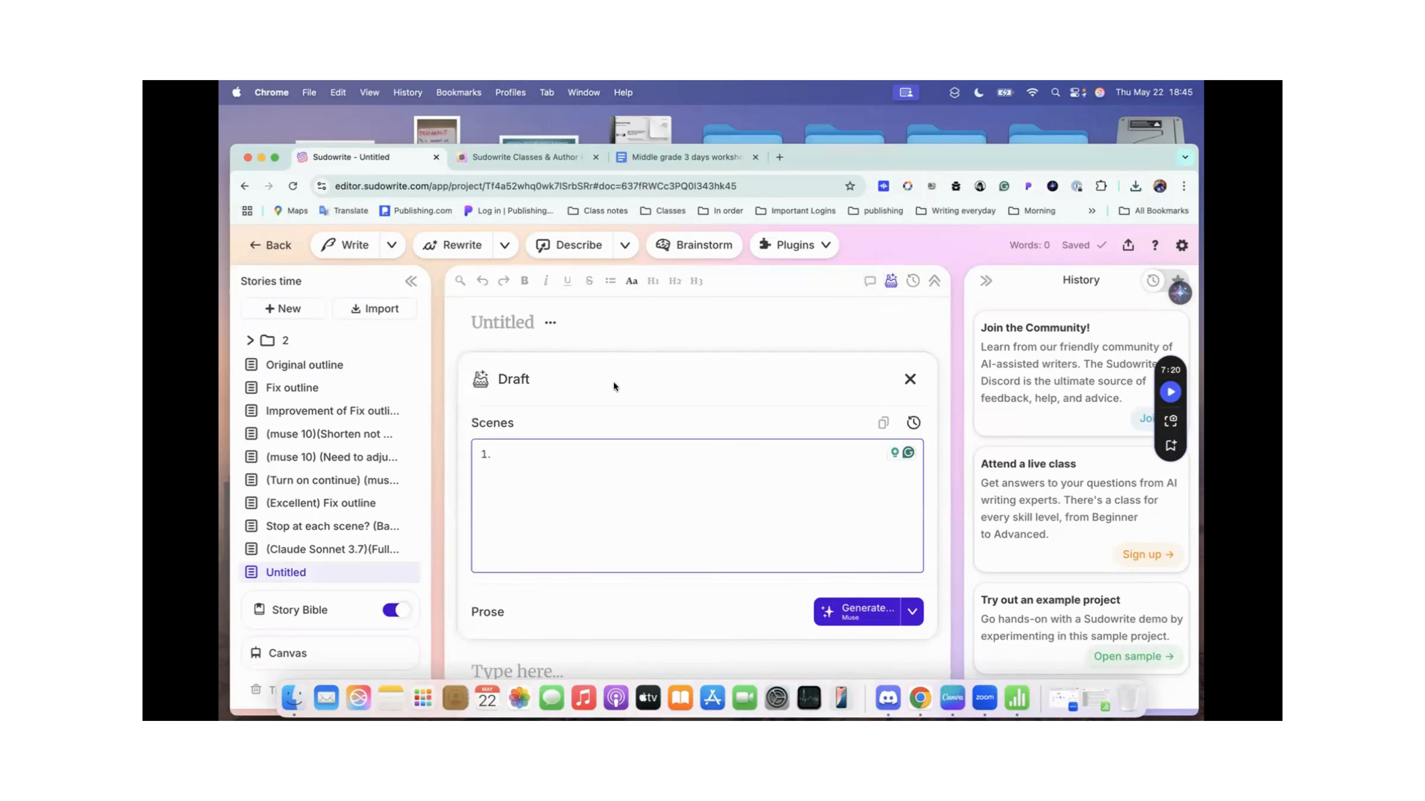
{"action": "scroll", "coordinate": [613, 382], "scroll_direction": "down", "scroll_amount": 2}
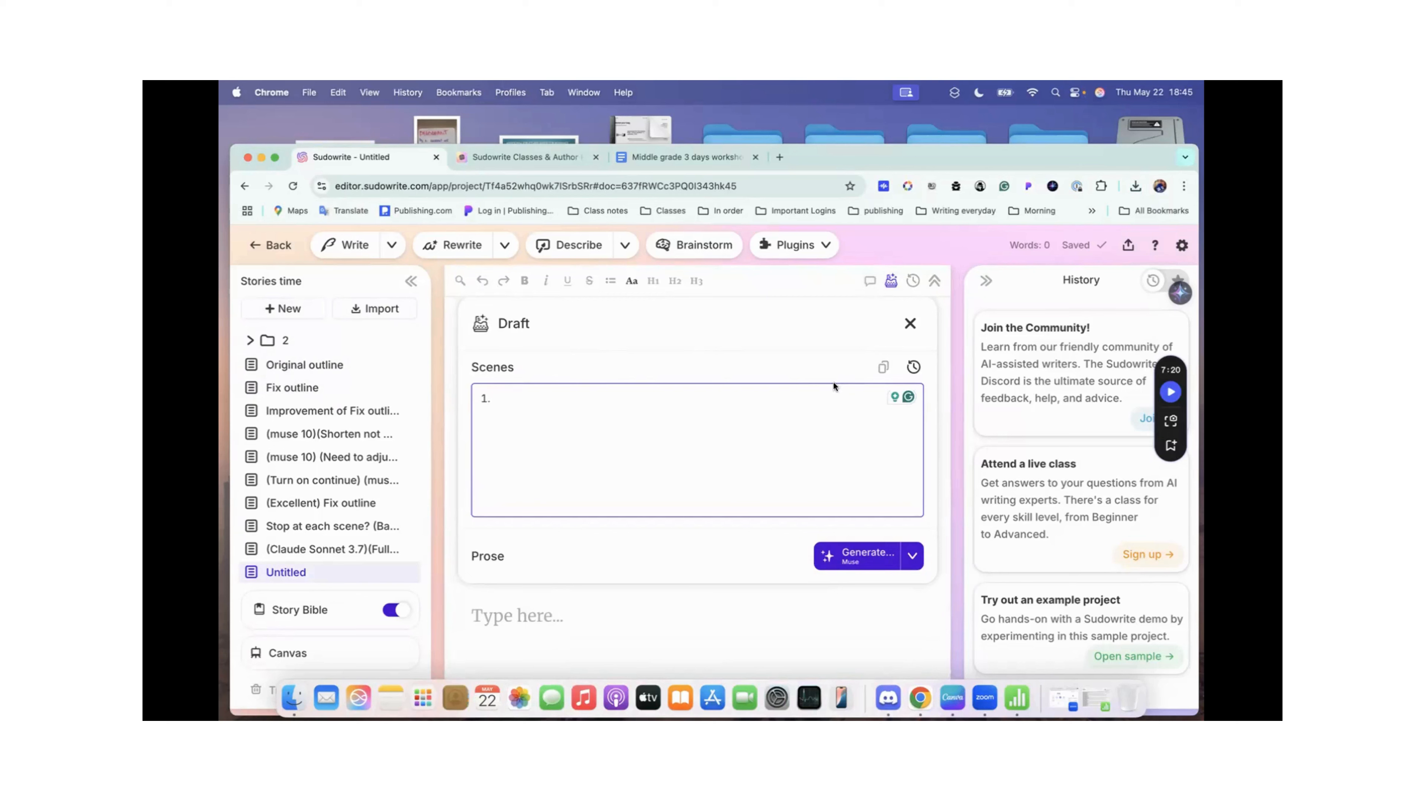
{"action": "scroll", "coordinate": [864, 308], "scroll_direction": "up", "scroll_amount": 1}
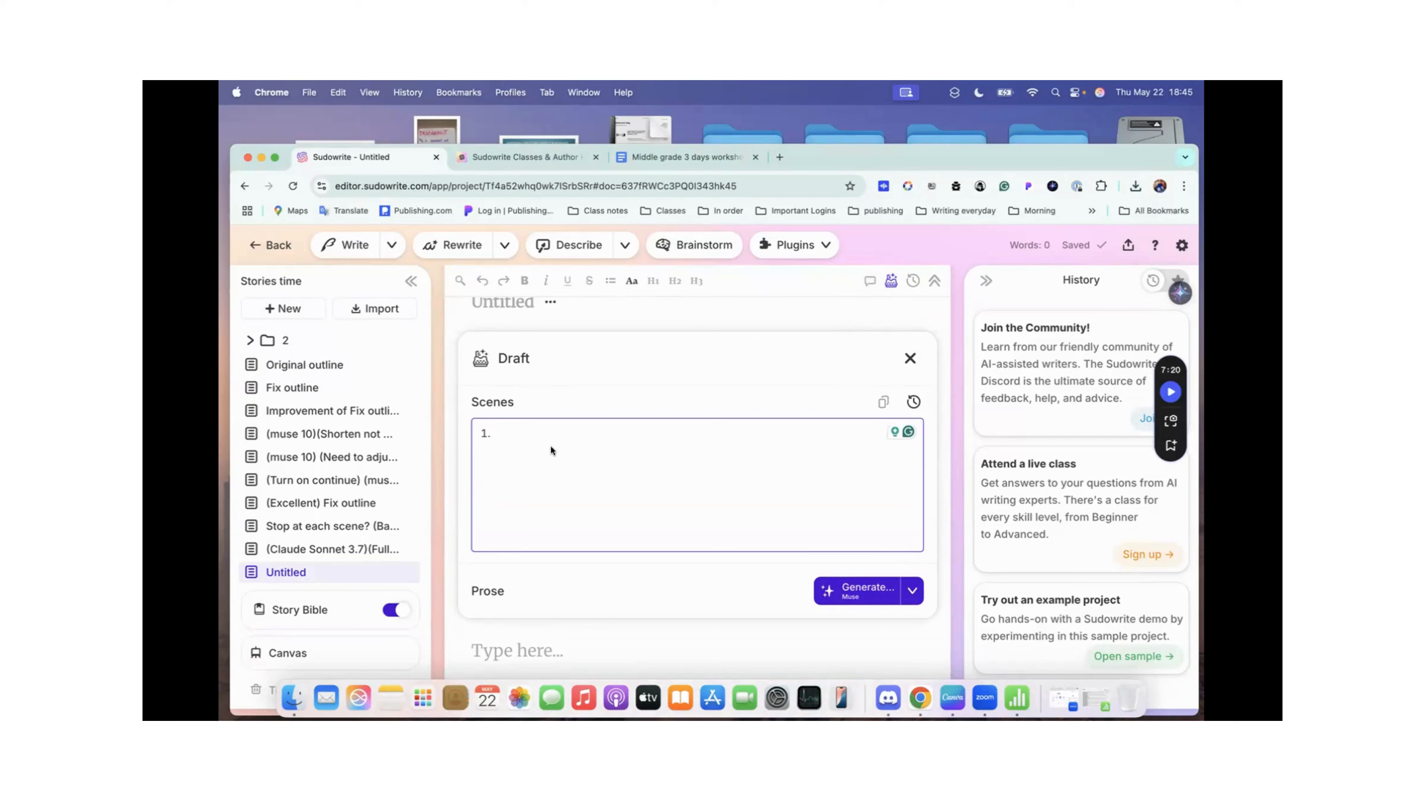
{"action": "key", "text": "super+v"}
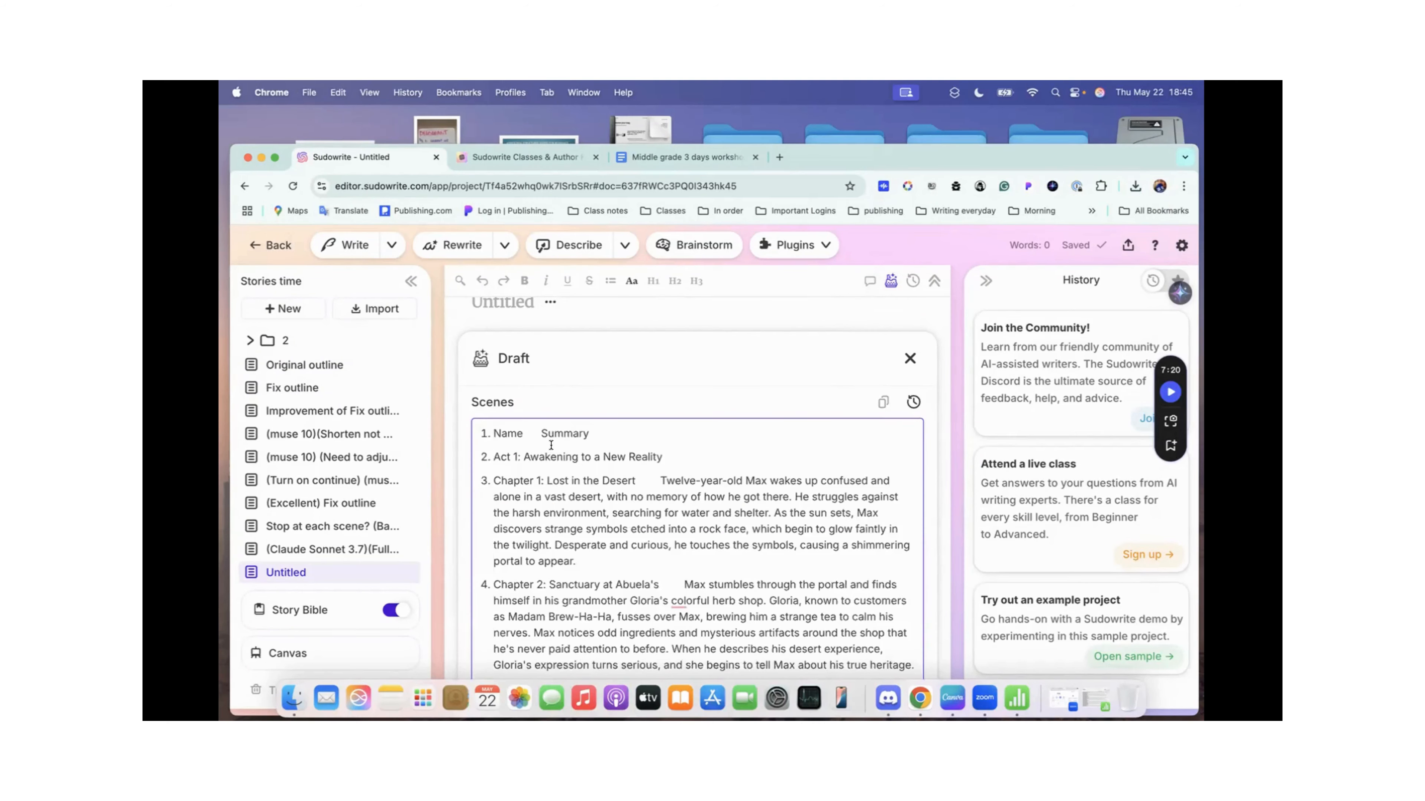
{"action": "scroll", "coordinate": [551, 445], "scroll_direction": "down", "scroll_amount": 10}
{"action": "scroll", "coordinate": [551, 445], "scroll_direction": "down", "scroll_amount": 20}
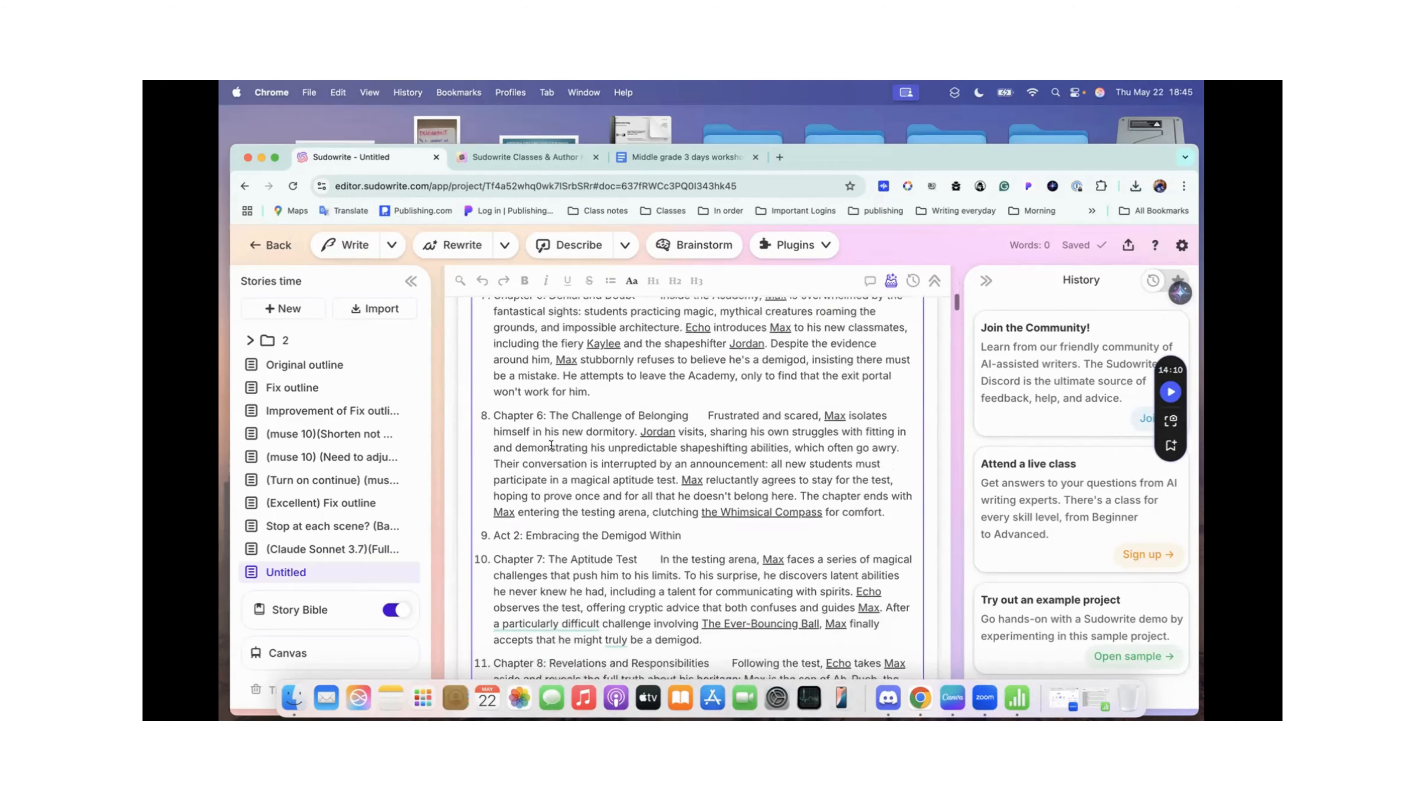
{"action": "scroll", "coordinate": [551, 444], "scroll_direction": "down", "scroll_amount": 20}
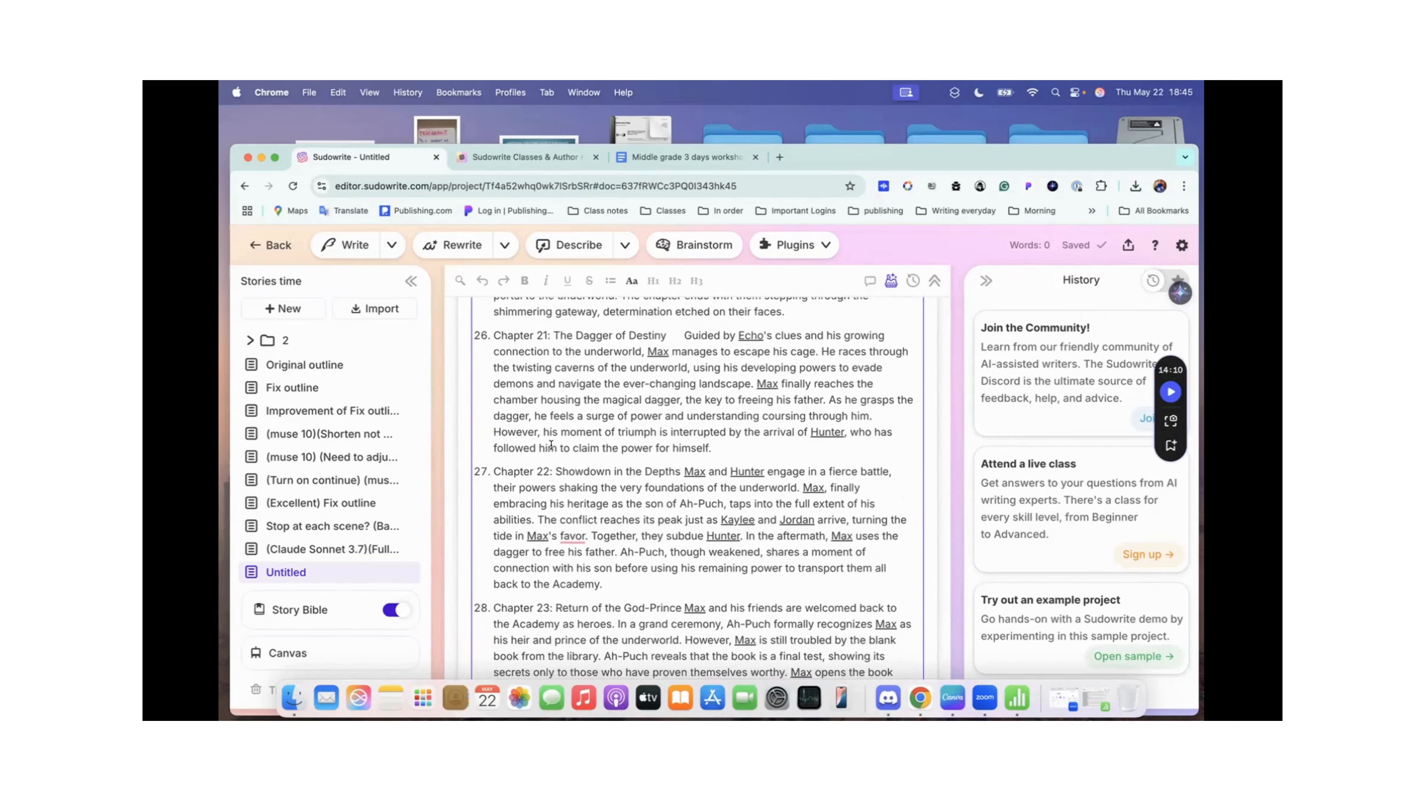
{"action": "scroll", "coordinate": [551, 445], "scroll_direction": "up", "scroll_amount": 20}
{"action": "scroll", "coordinate": [551, 445], "scroll_direction": "up", "scroll_amount": 20}
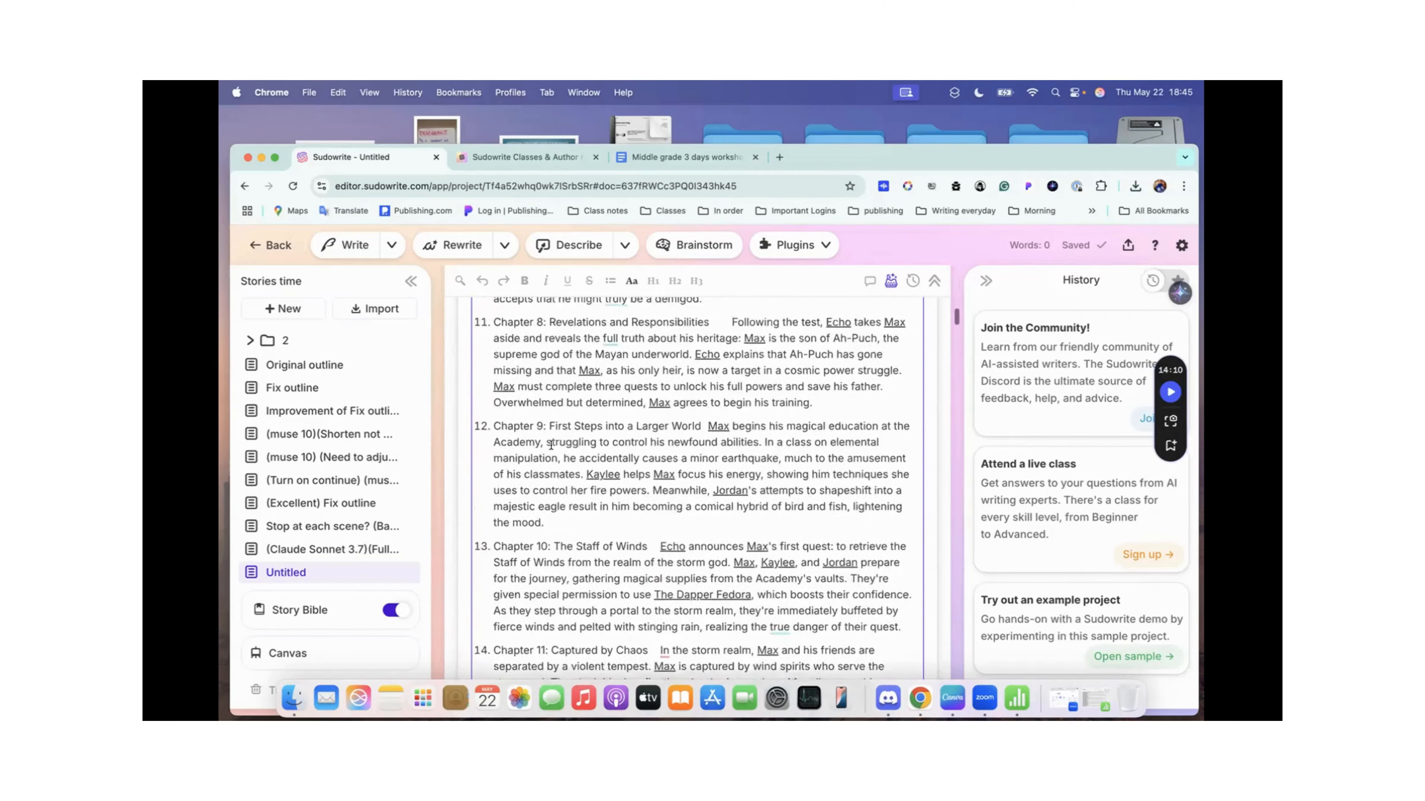
Step: Change the "Name Summary" header line at the start of Scenes to read "Name Title:"
{"action": "scroll", "coordinate": [551, 445], "scroll_direction": "up", "scroll_amount": 5}
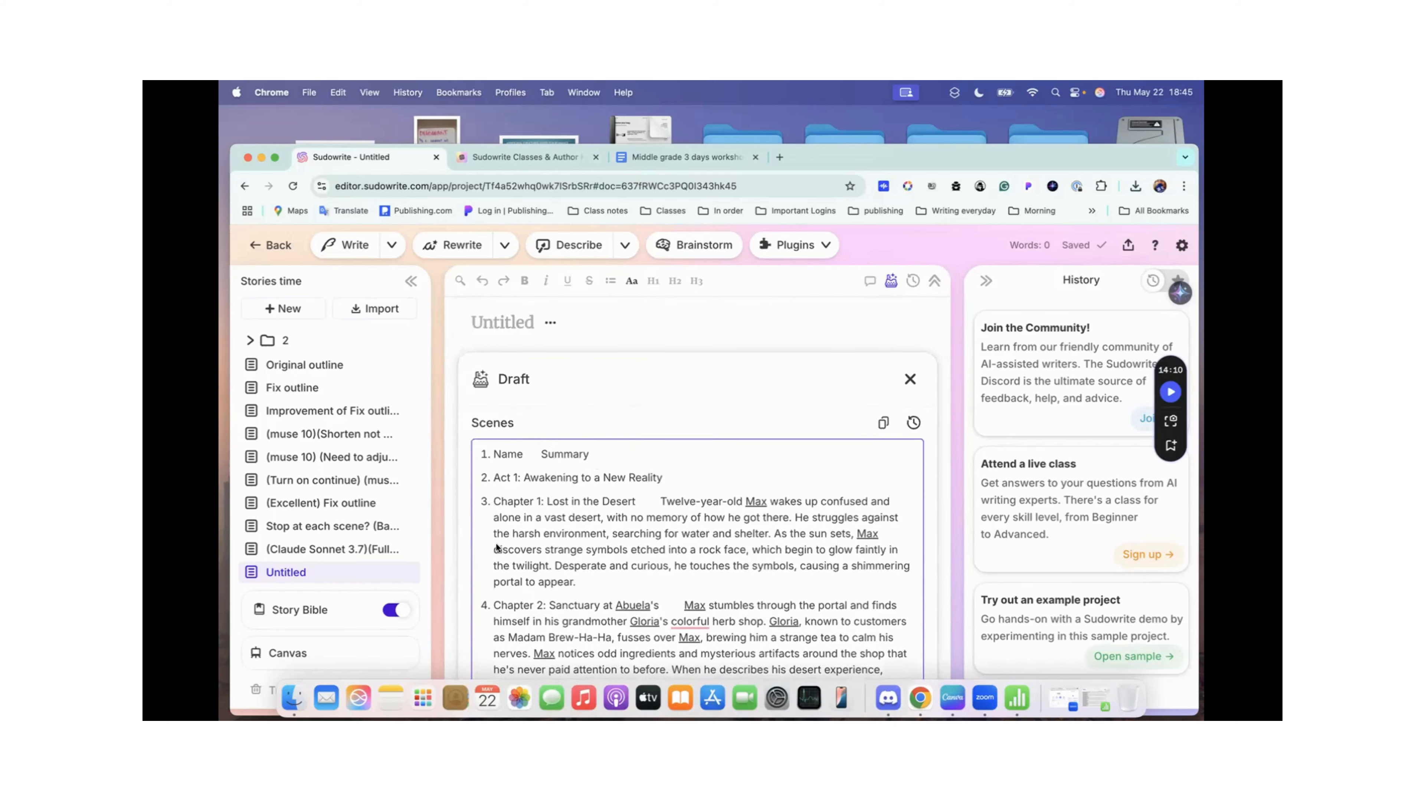
{"action": "left_click", "coordinate": [601, 502]}
{"action": "key", "text": "BackSpace"}
{"action": "key", "text": "BackSpace"}
{"action": "key", "text": "BackSpace"}
{"action": "key", "text": "BackSpace"}
{"action": "key", "text": "BackSpace"}
{"action": "key", "text": "BackSpace"}
{"action": "key", "text": "BackSpace"}
{"action": "key", "text": "BackSpace"}
{"action": "type", "text": "e T"}
{"action": "type", "text": "il"}
{"action": "type", "text": "le"}
Step: Join the Chapter 1: Lost in the Desert scene onto the Act 1 line and delete the header line above it
{"action": "left_click", "coordinate": [491, 501]}
{"action": "key", "text": "BackSpace"}
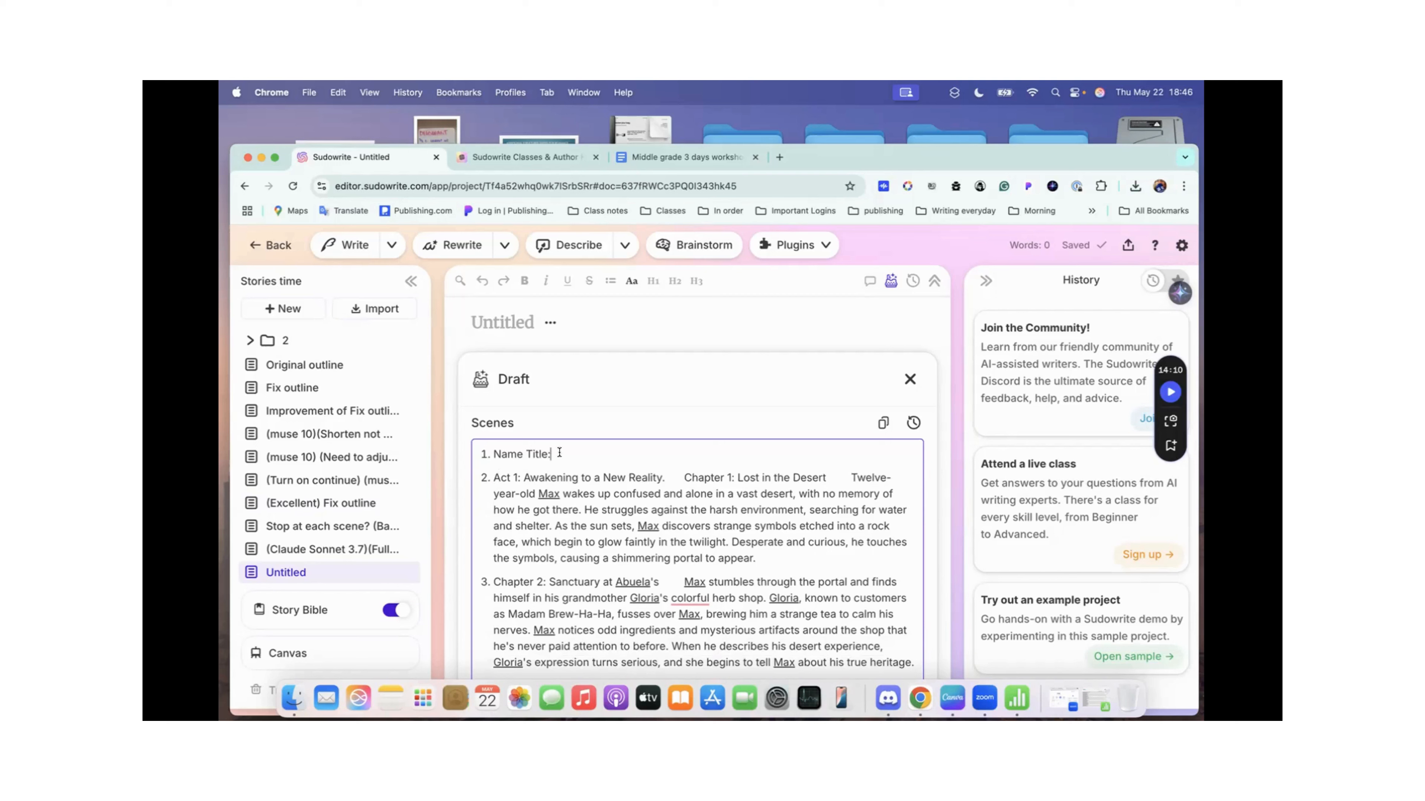
{"action": "left_click_drag", "start_coordinate": [550, 456], "coordinate": [441, 451]}
{"action": "key", "text": "BackSpace"}
{"action": "key", "text": "BackSpace"}
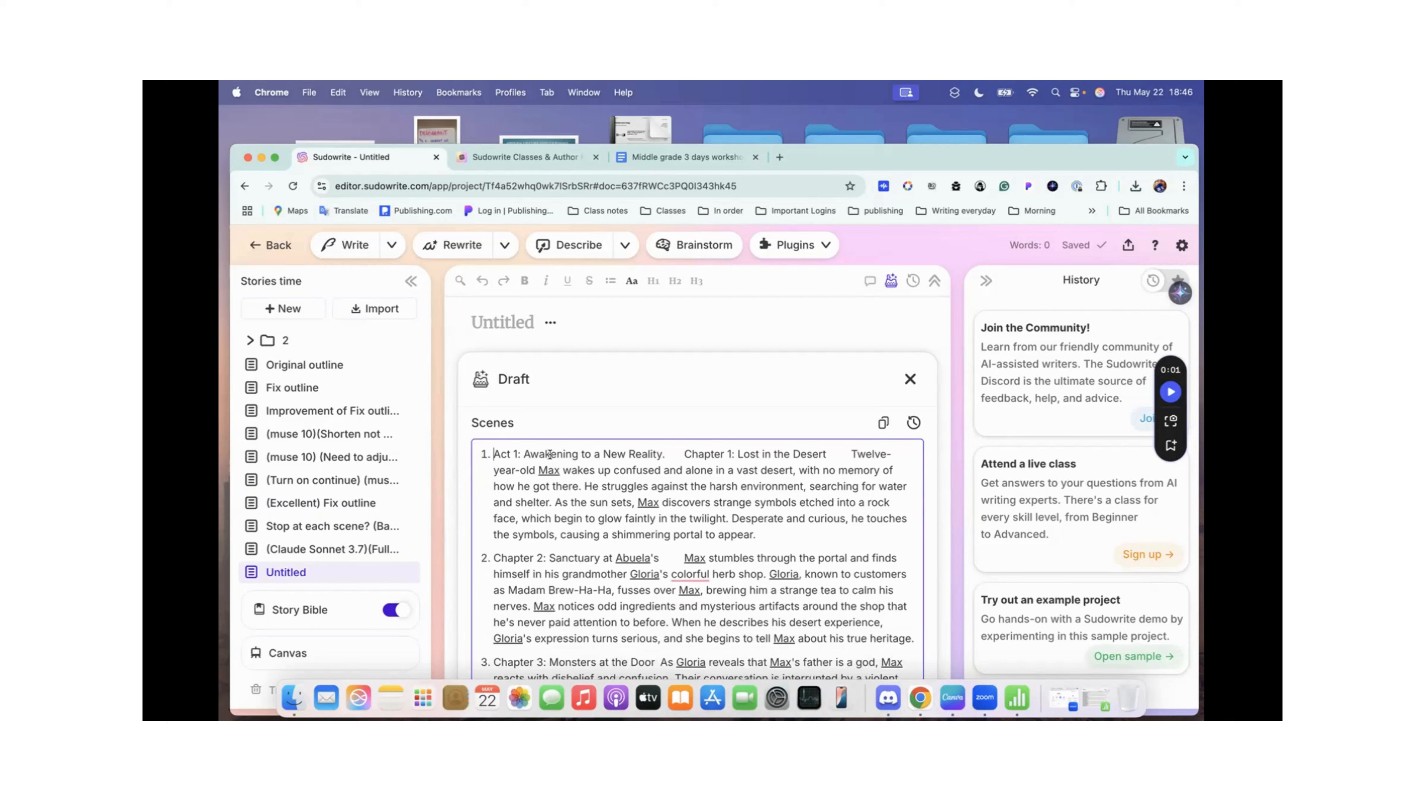
Step: End the Act 2: Embracing the Demigod Within line with a period and merge the Chapter 7: The Aptitude Test scene into it
{"action": "scroll", "coordinate": [558, 538], "scroll_direction": "down", "scroll_amount": 2}
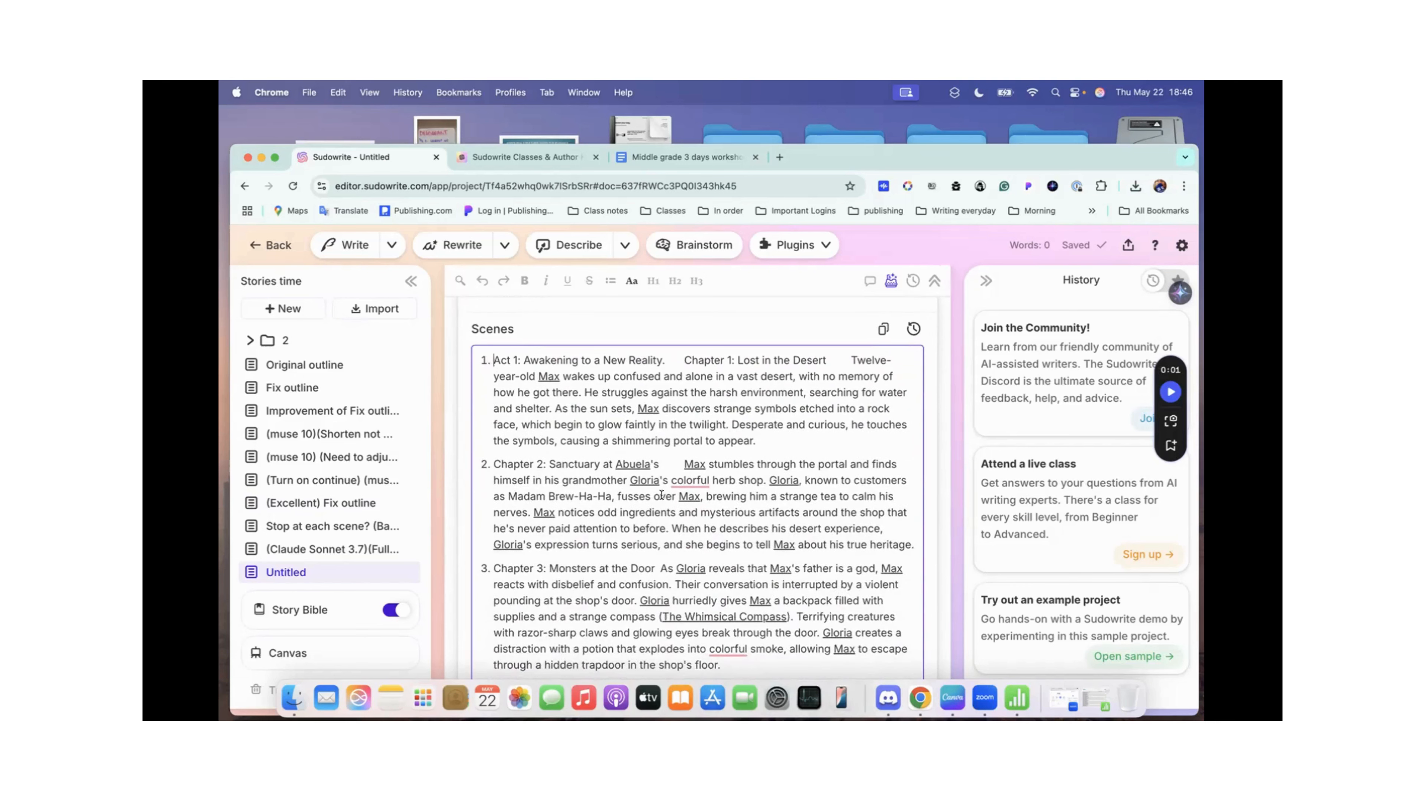
{"action": "scroll", "coordinate": [661, 494], "scroll_direction": "down", "scroll_amount": 5}
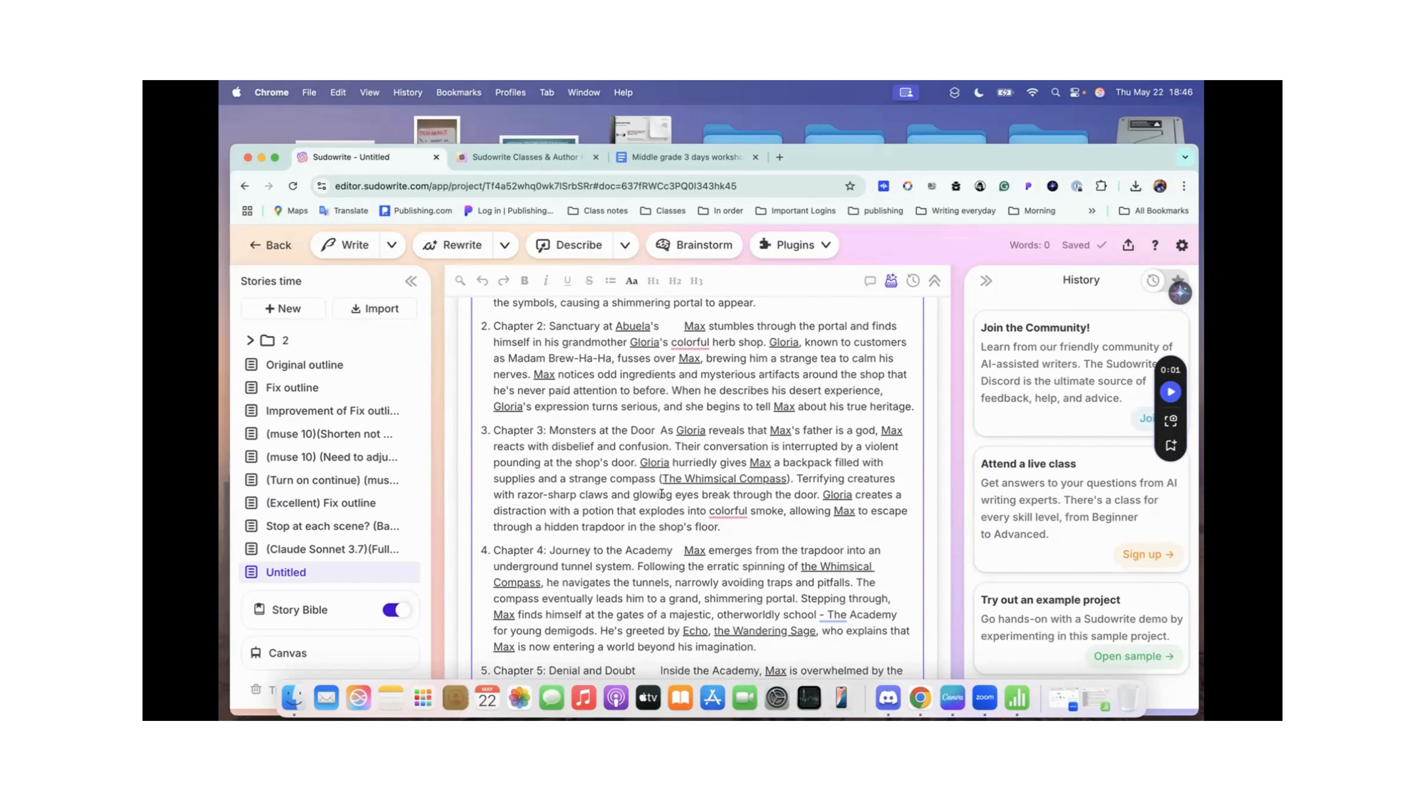
{"action": "scroll", "coordinate": [661, 494], "scroll_direction": "down", "scroll_amount": 4}
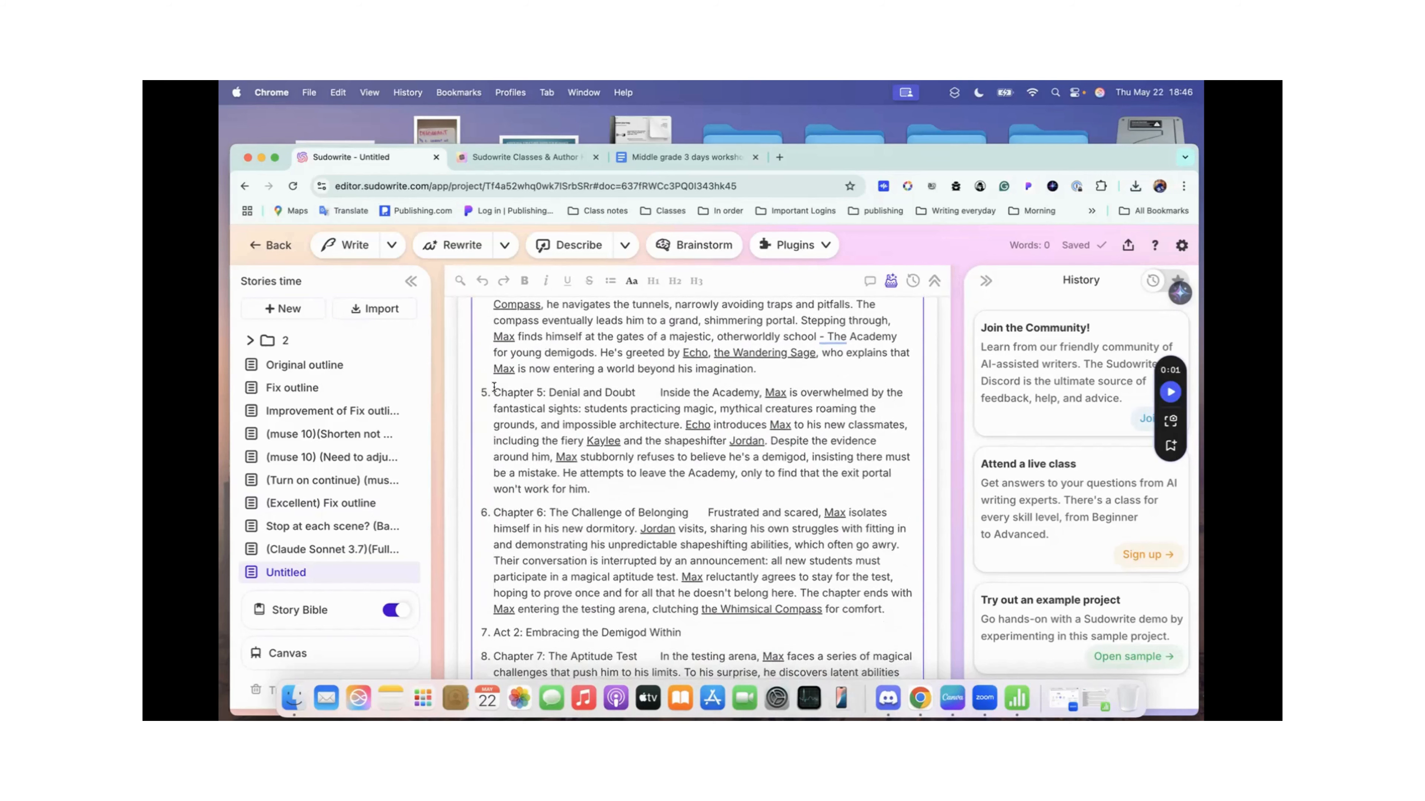
{"action": "scroll", "coordinate": [598, 448], "scroll_direction": "down", "scroll_amount": 4}
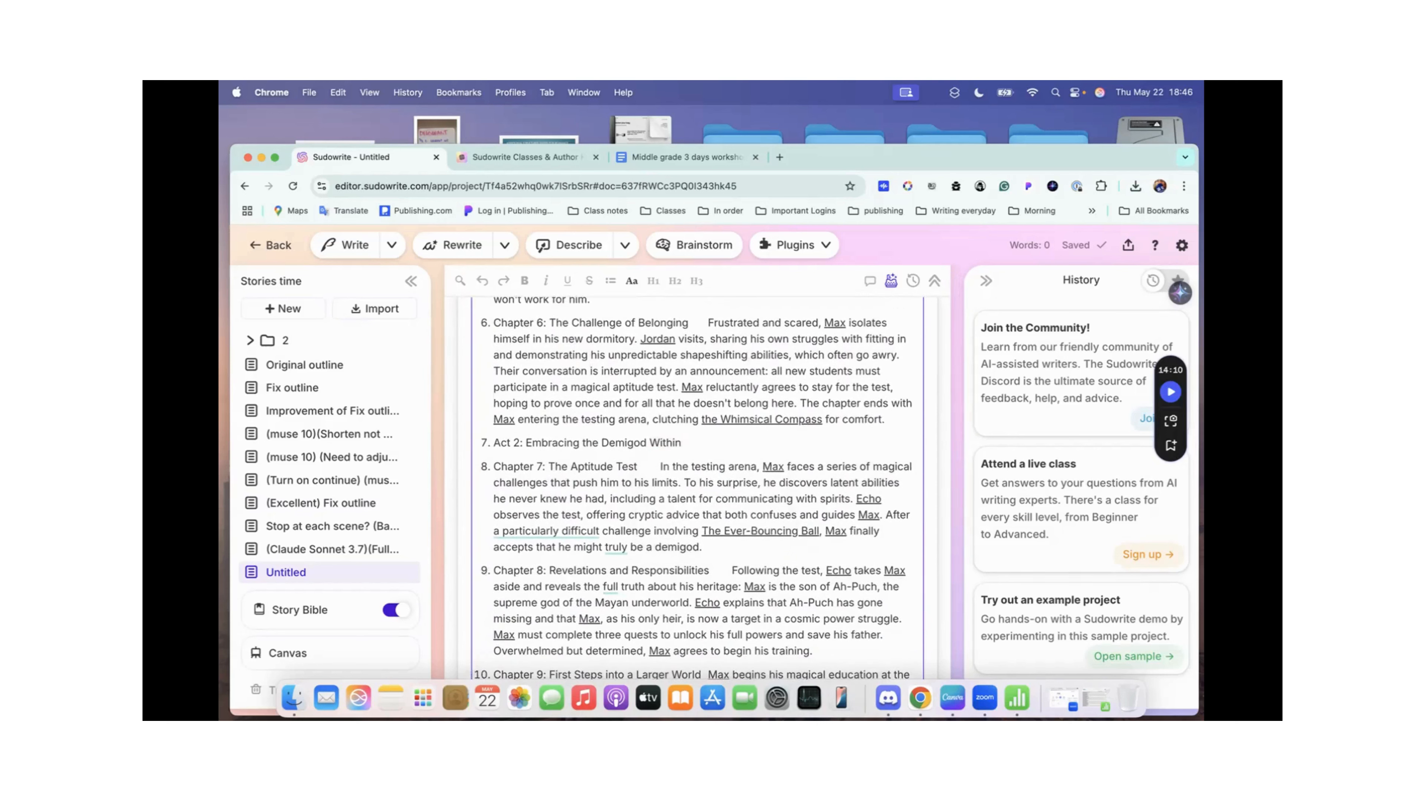
{"action": "left_click", "coordinate": [493, 466]}
{"action": "key", "text": "BackSpace"}
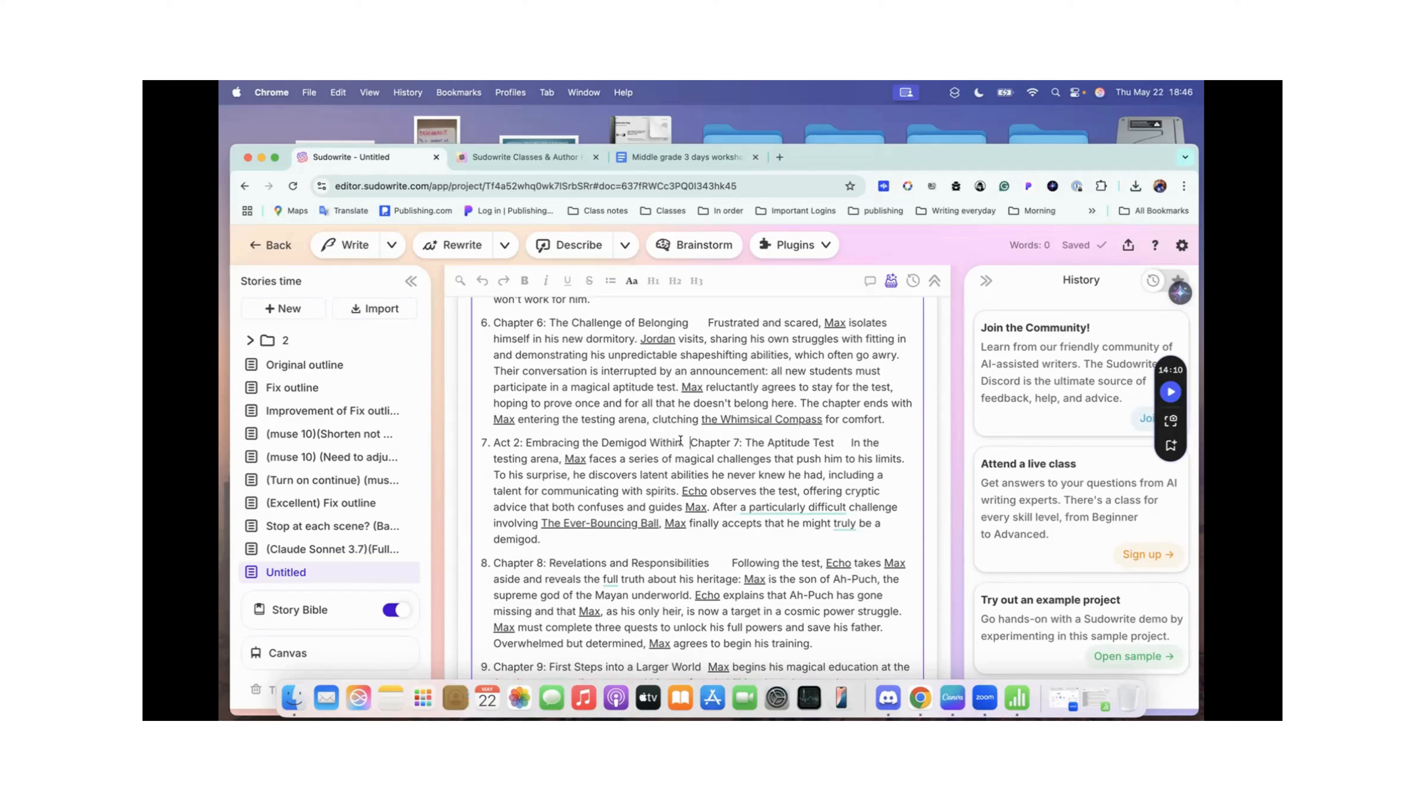
Step: End the Act 3: Trials of Power and Friendship line with a period and merge the Chapter 13: Reclaiming Memories scene into it
{"action": "scroll", "coordinate": [680, 440], "scroll_direction": "down", "scroll_amount": 2}
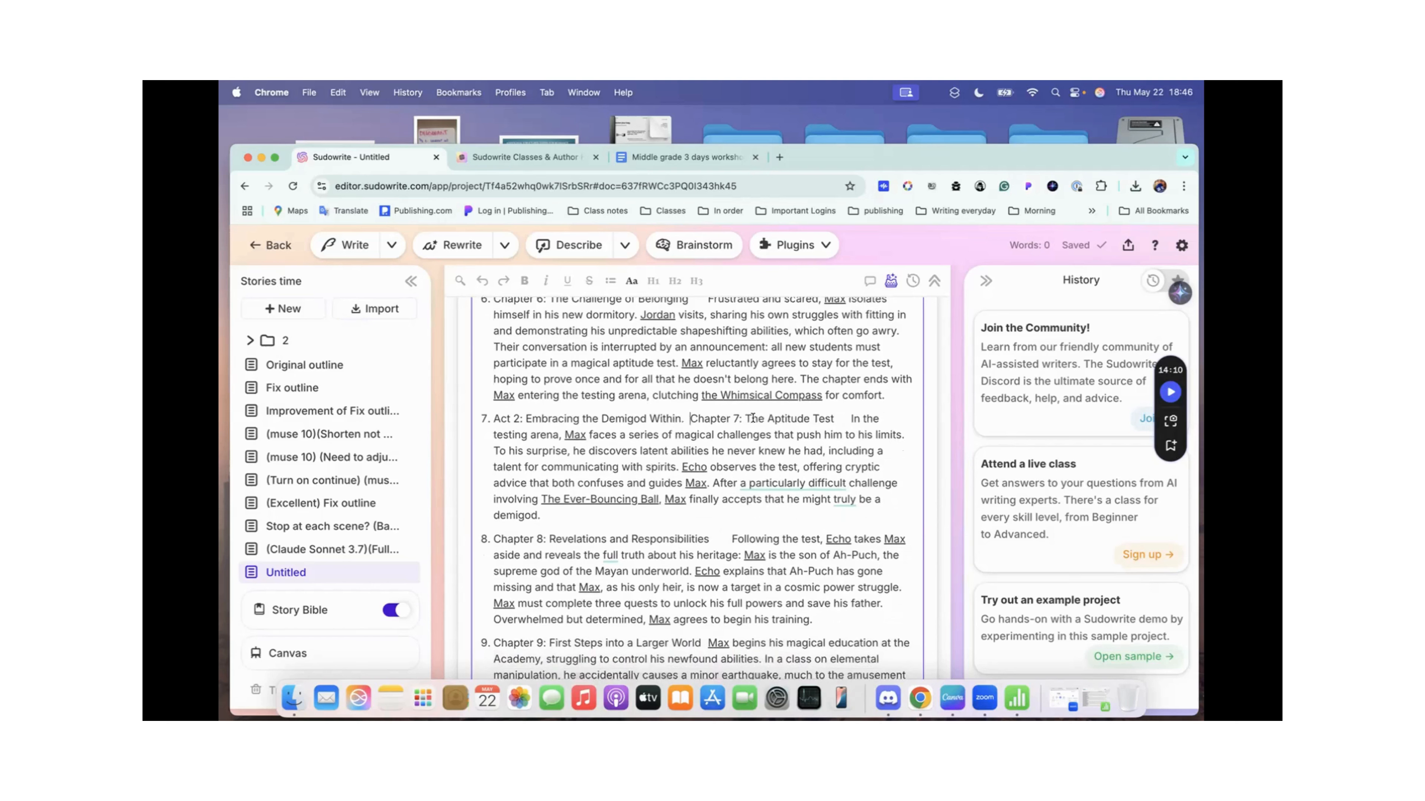
{"action": "scroll", "coordinate": [651, 486], "scroll_direction": "down", "scroll_amount": 1}
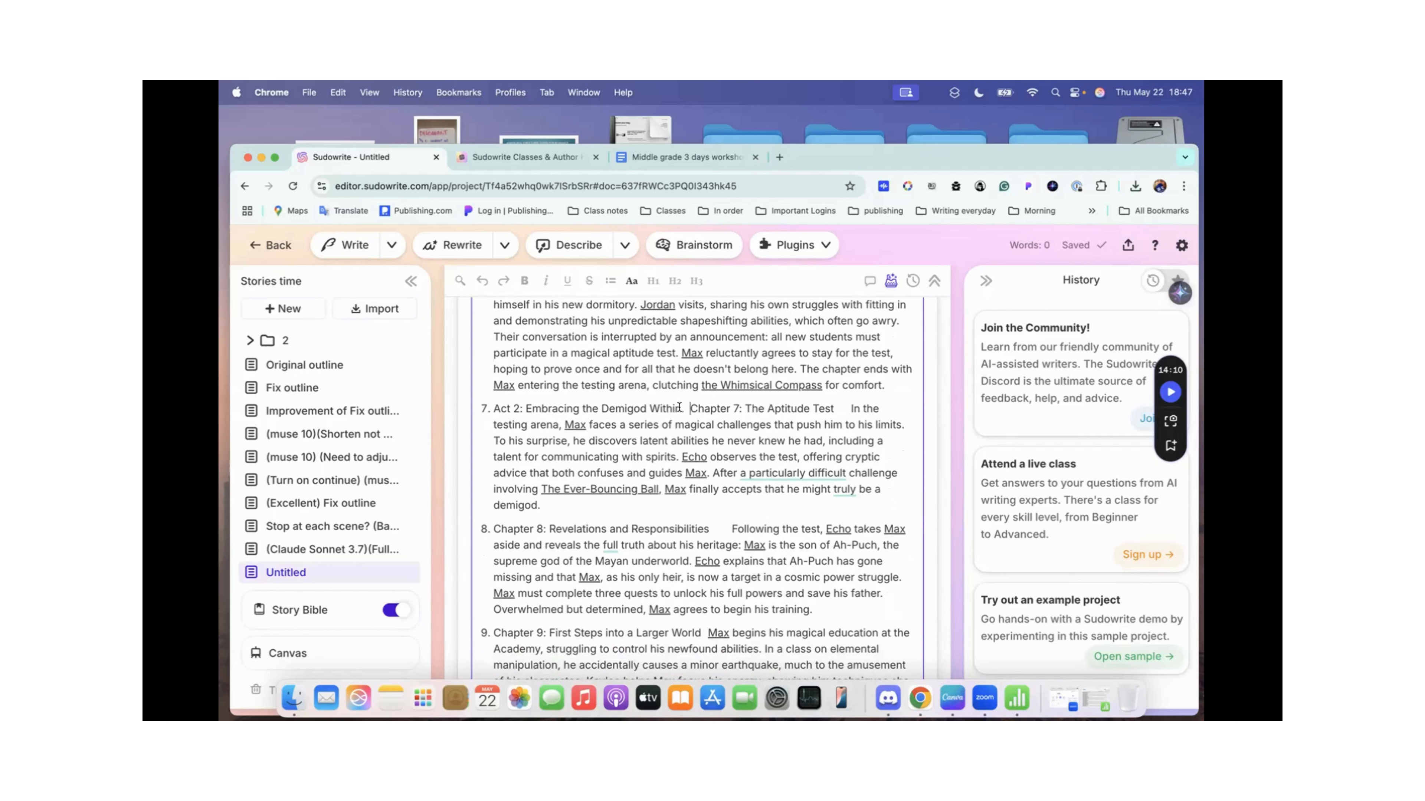
{"action": "scroll", "coordinate": [621, 418], "scroll_direction": "down", "scroll_amount": 10}
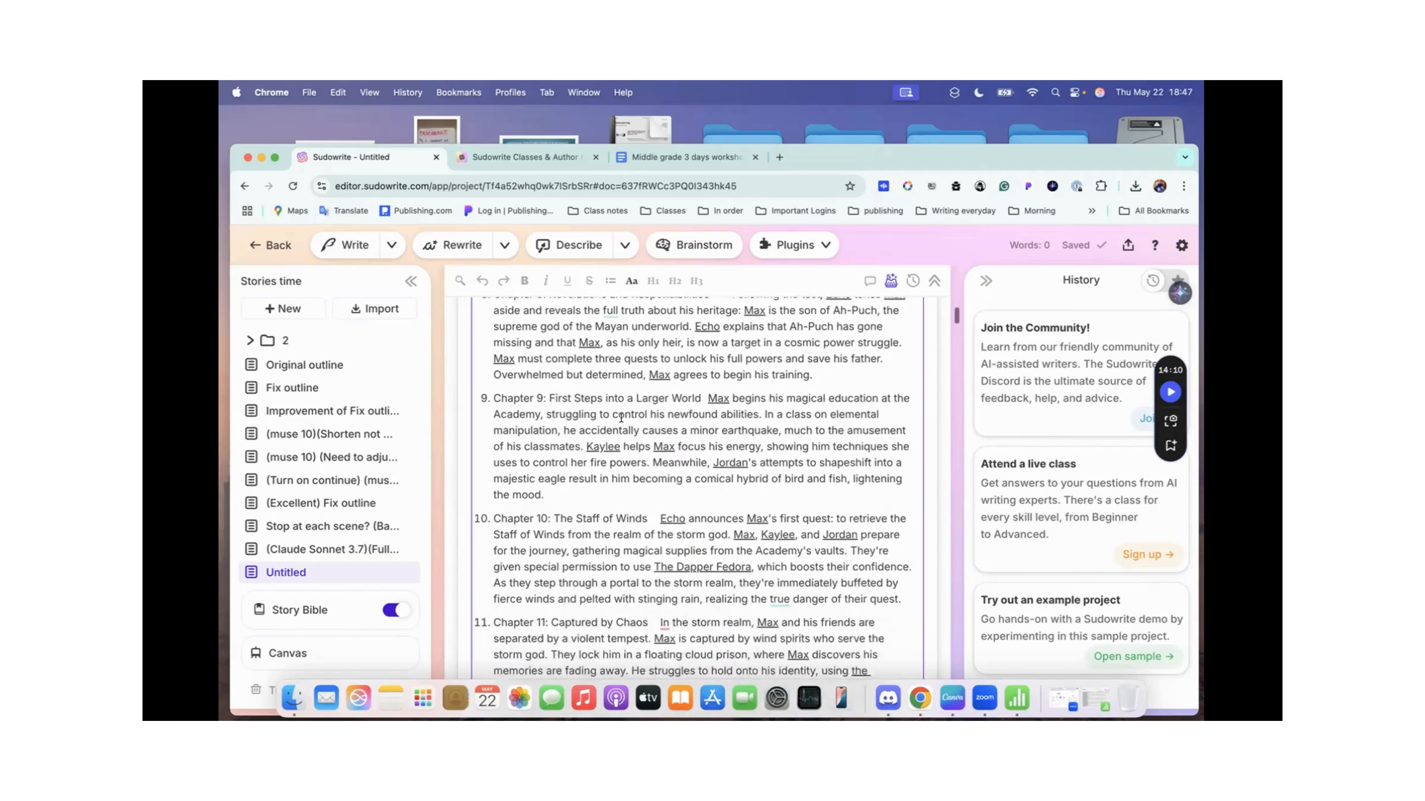
{"action": "scroll", "coordinate": [621, 418], "scroll_direction": "down", "scroll_amount": 5}
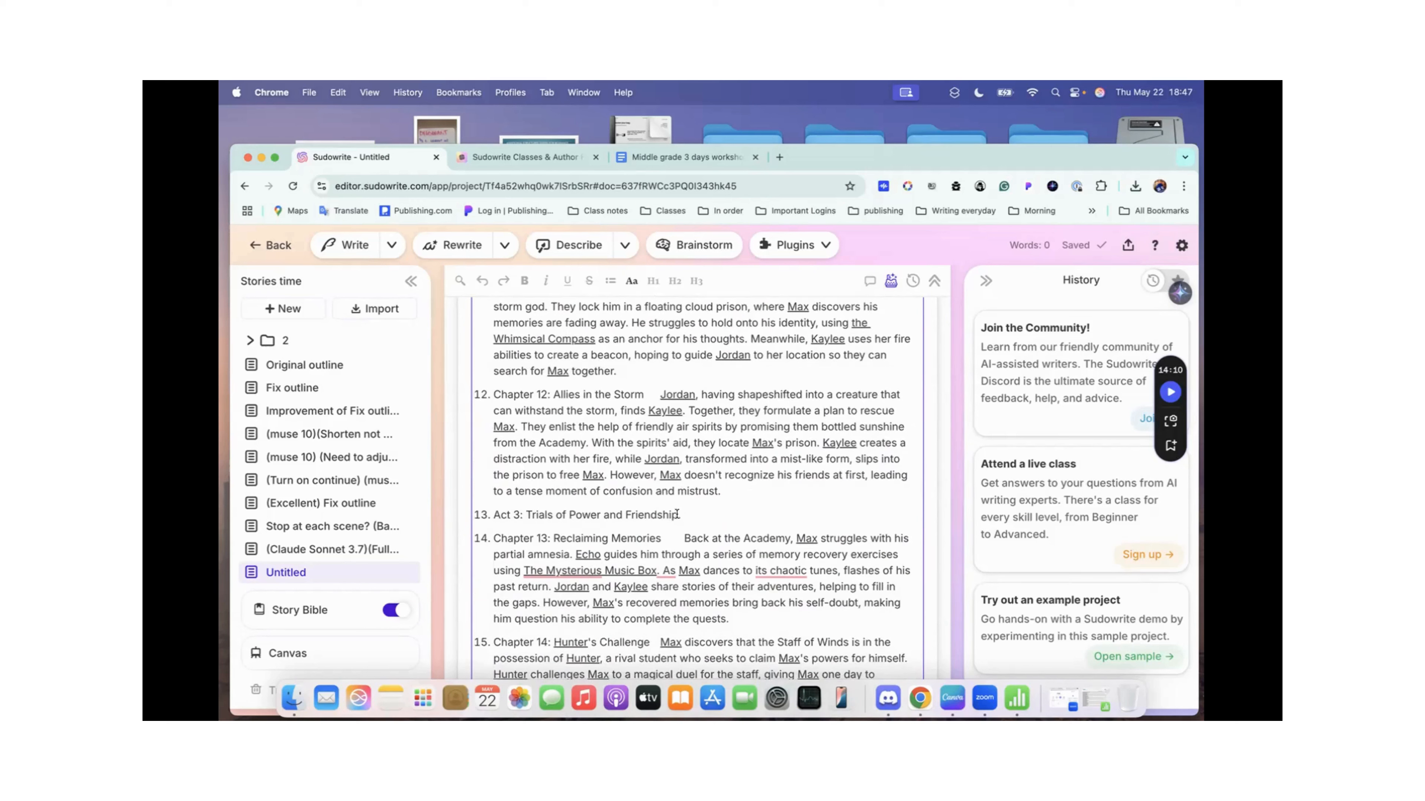
{"action": "left_click", "coordinate": [493, 537]}
{"action": "key", "text": "BackSpace"}
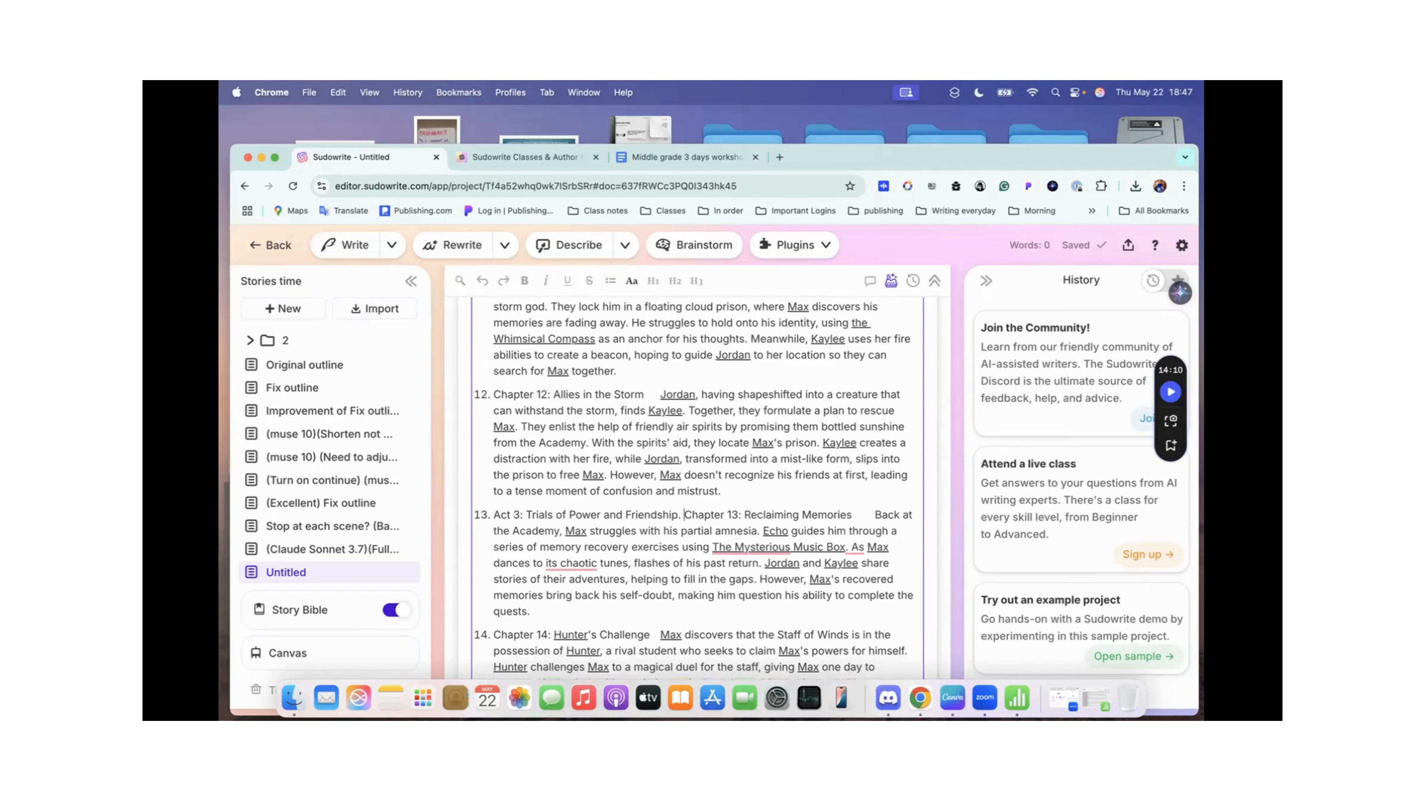
Step: End the Act 4: Rise of the Underworld Prince line with a period and merge the Chapter 19: Prisoner of the Dark scene into it
{"action": "scroll", "coordinate": [698, 488], "scroll_direction": "down", "scroll_amount": 5}
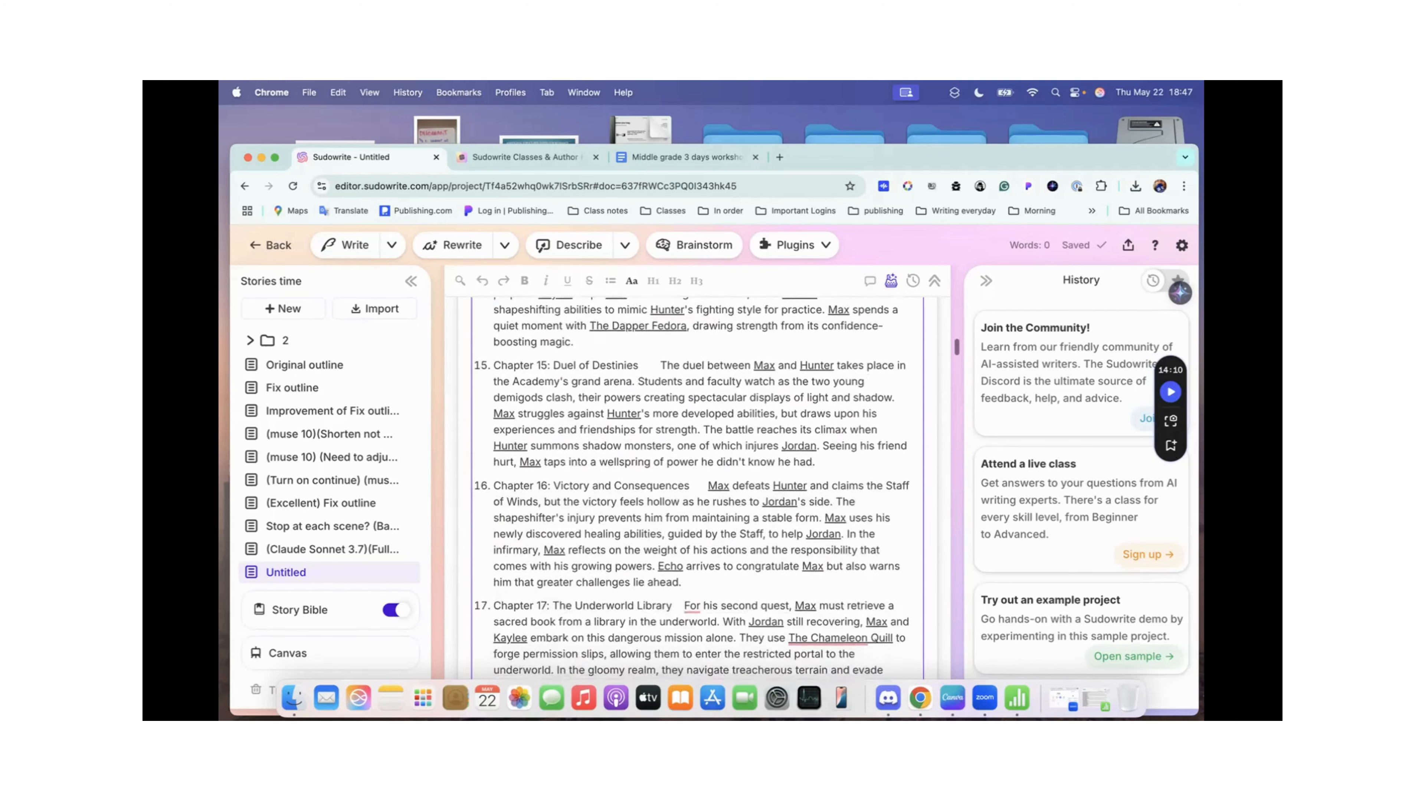
{"action": "scroll", "coordinate": [545, 434], "scroll_direction": "up", "scroll_amount": 4}
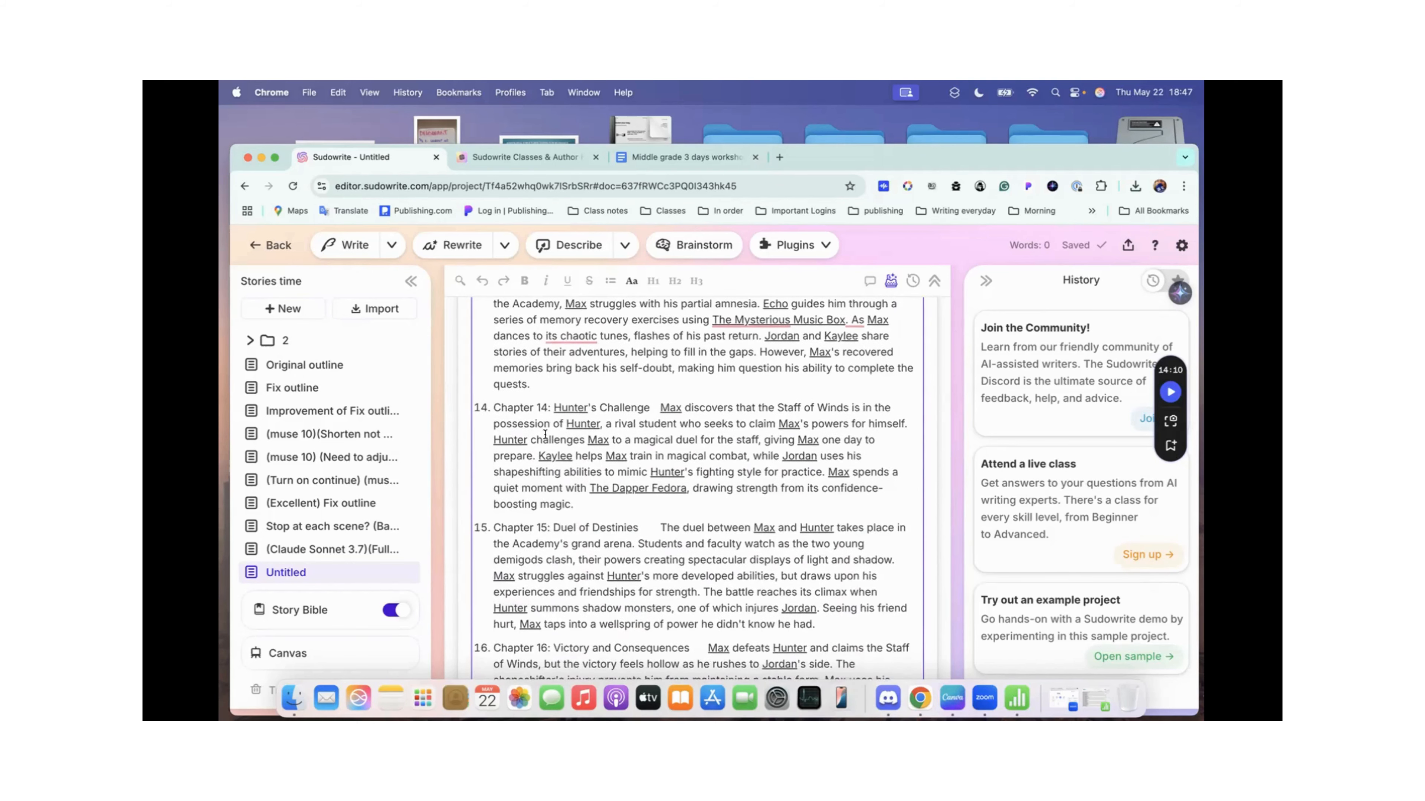
{"action": "scroll", "coordinate": [545, 433], "scroll_direction": "up", "scroll_amount": 3}
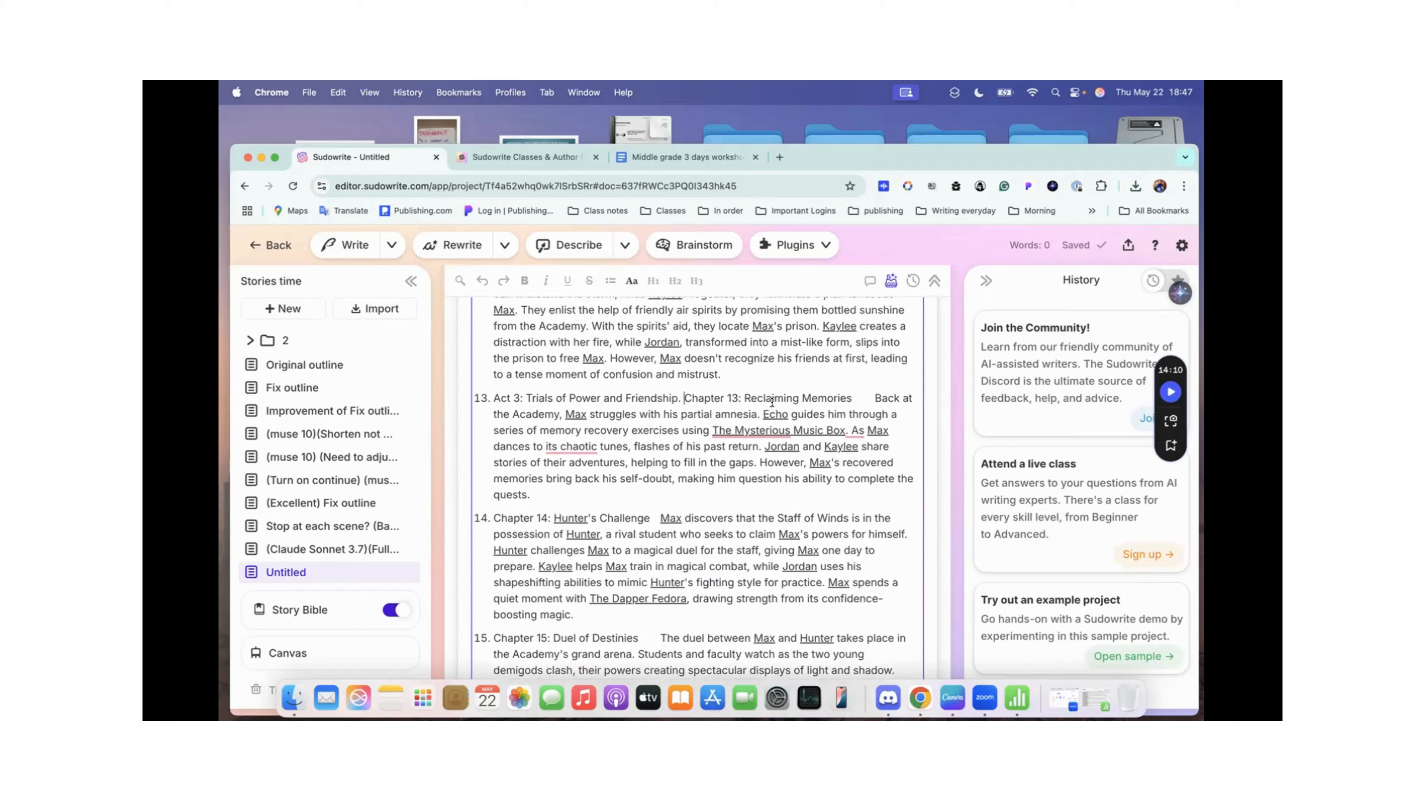
{"action": "scroll", "coordinate": [771, 403], "scroll_direction": "down", "scroll_amount": 12}
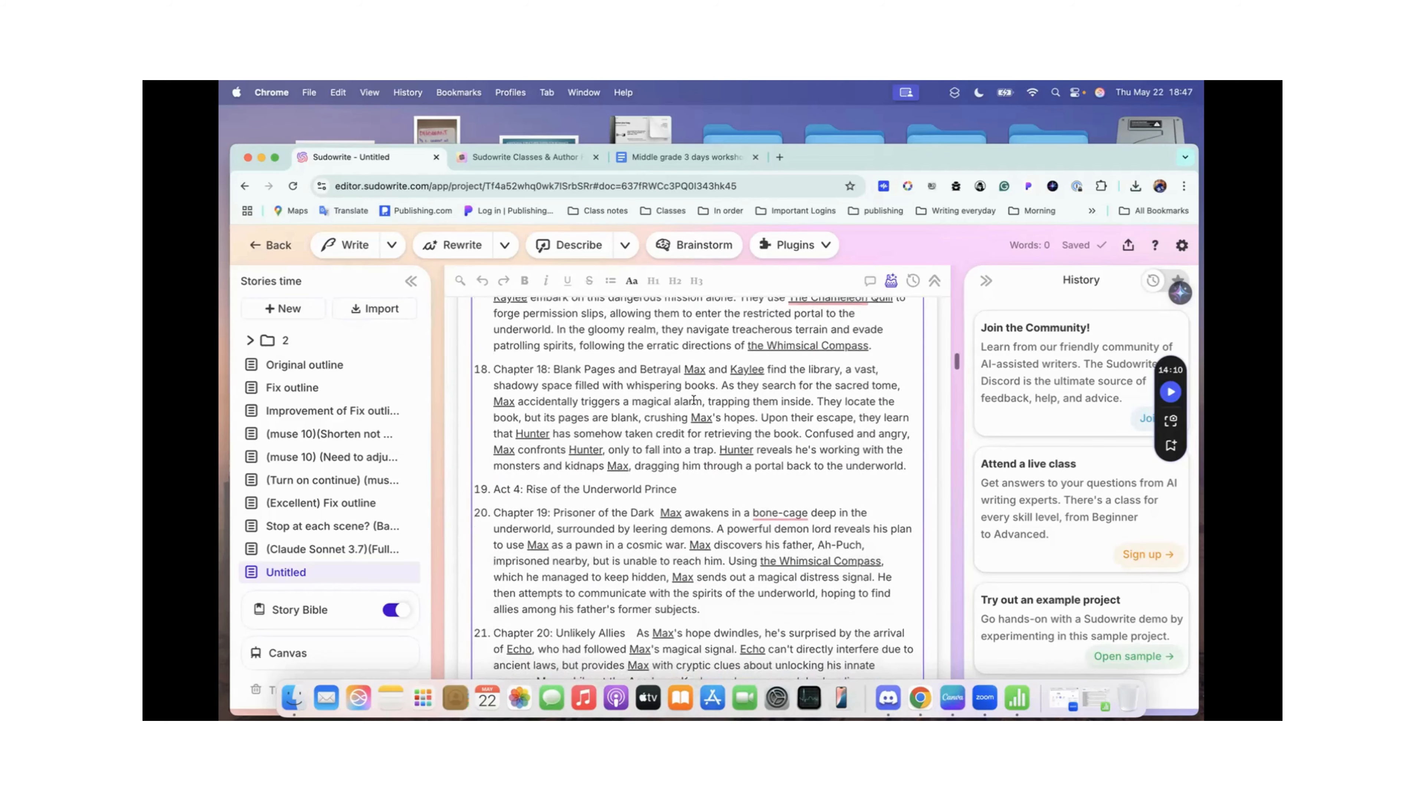
{"action": "left_click", "coordinate": [676, 489]}
{"action": "type", "text": "."}
{"action": "left_click", "coordinate": [494, 510]}
{"action": "key", "text": "BackSpace"}
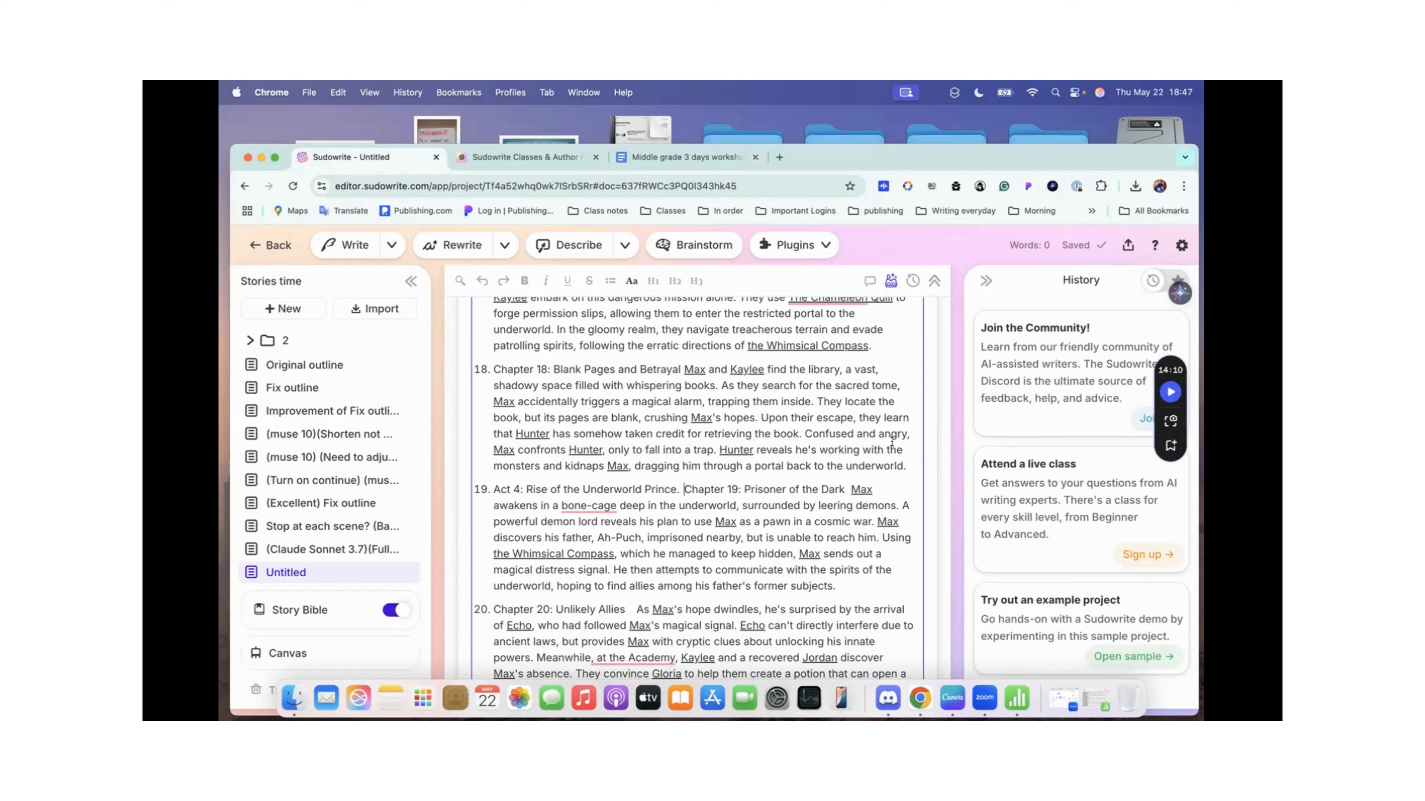
Step: Minimize the Stories time Outline spreadsheet and review the cleaned-up scene list in the draft from Act 1 through Chapter 24
{"action": "left_click", "coordinate": [1017, 698]}
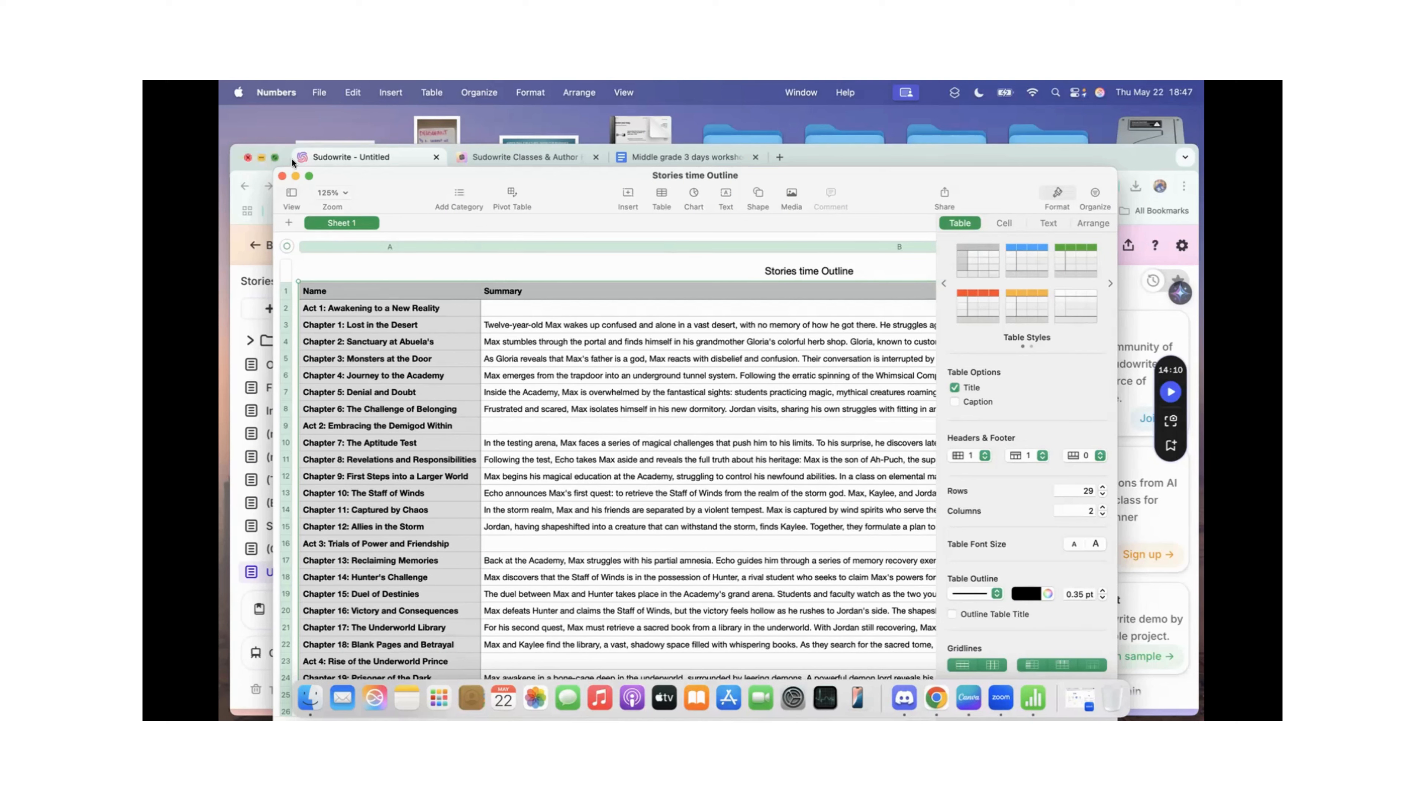
{"action": "left_click", "coordinate": [296, 175]}
{"action": "scroll", "coordinate": [570, 372], "scroll_direction": "up", "scroll_amount": 2}
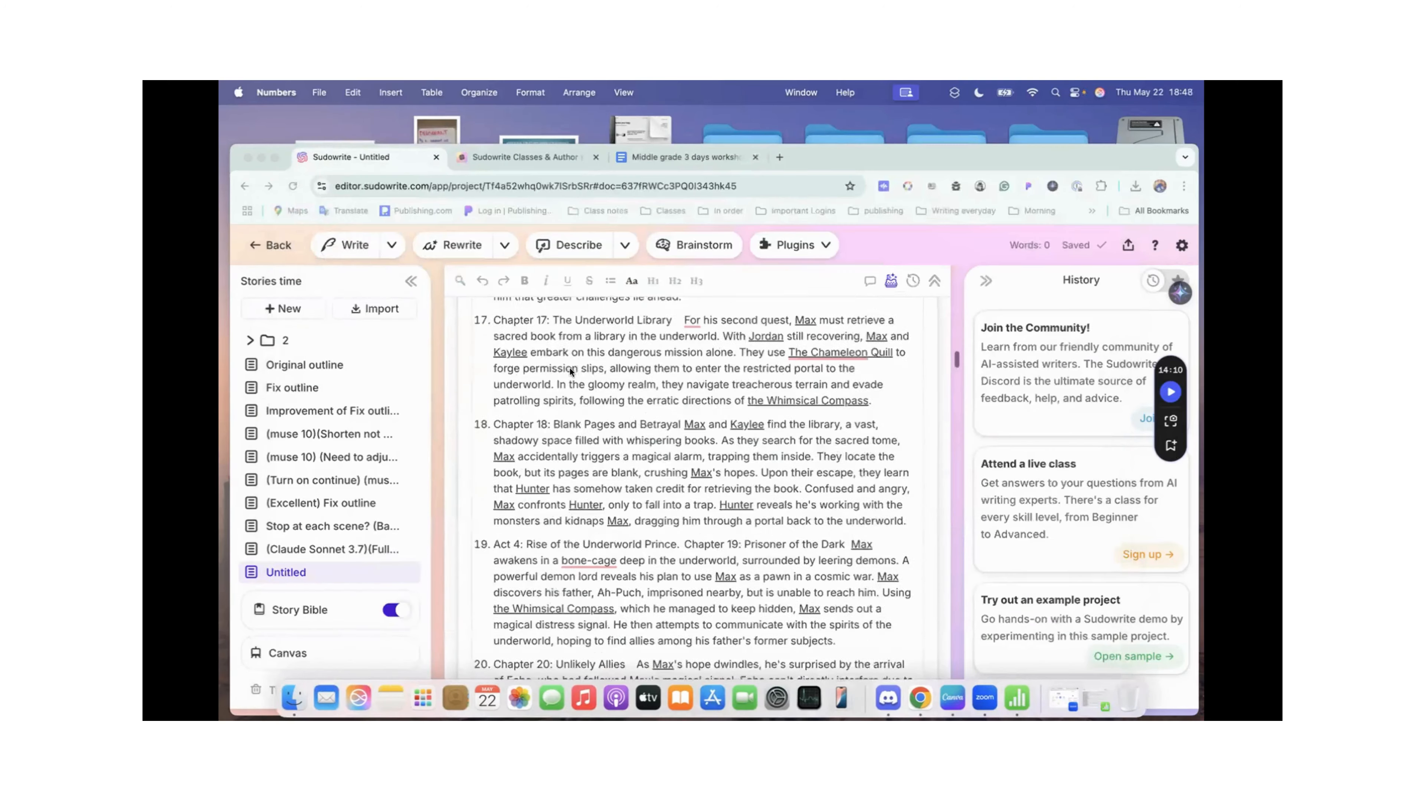
{"action": "scroll", "coordinate": [570, 371], "scroll_direction": "up", "scroll_amount": 15}
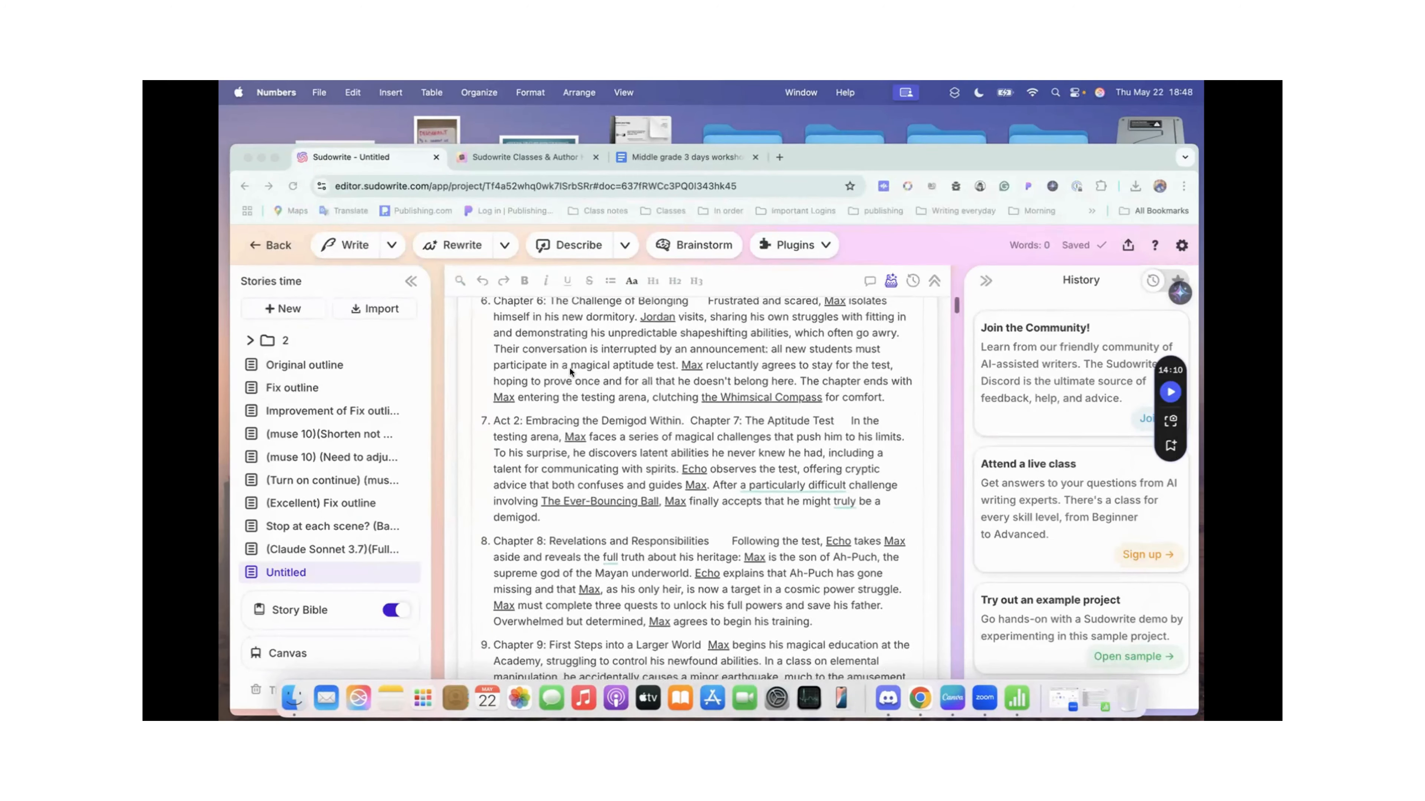
{"action": "scroll", "coordinate": [568, 367], "scroll_direction": "up", "scroll_amount": 8}
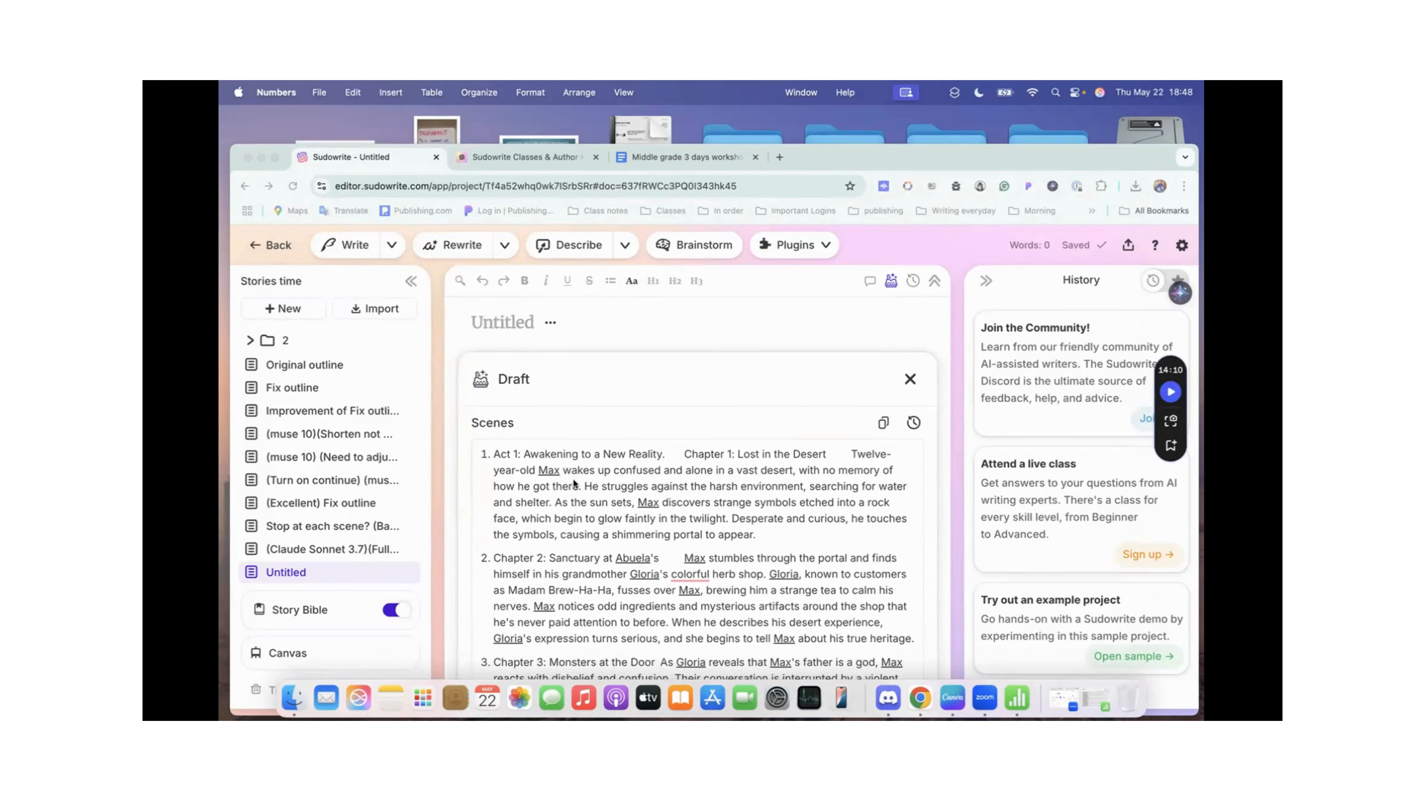
{"action": "scroll", "coordinate": [573, 483], "scroll_direction": "down", "scroll_amount": 15}
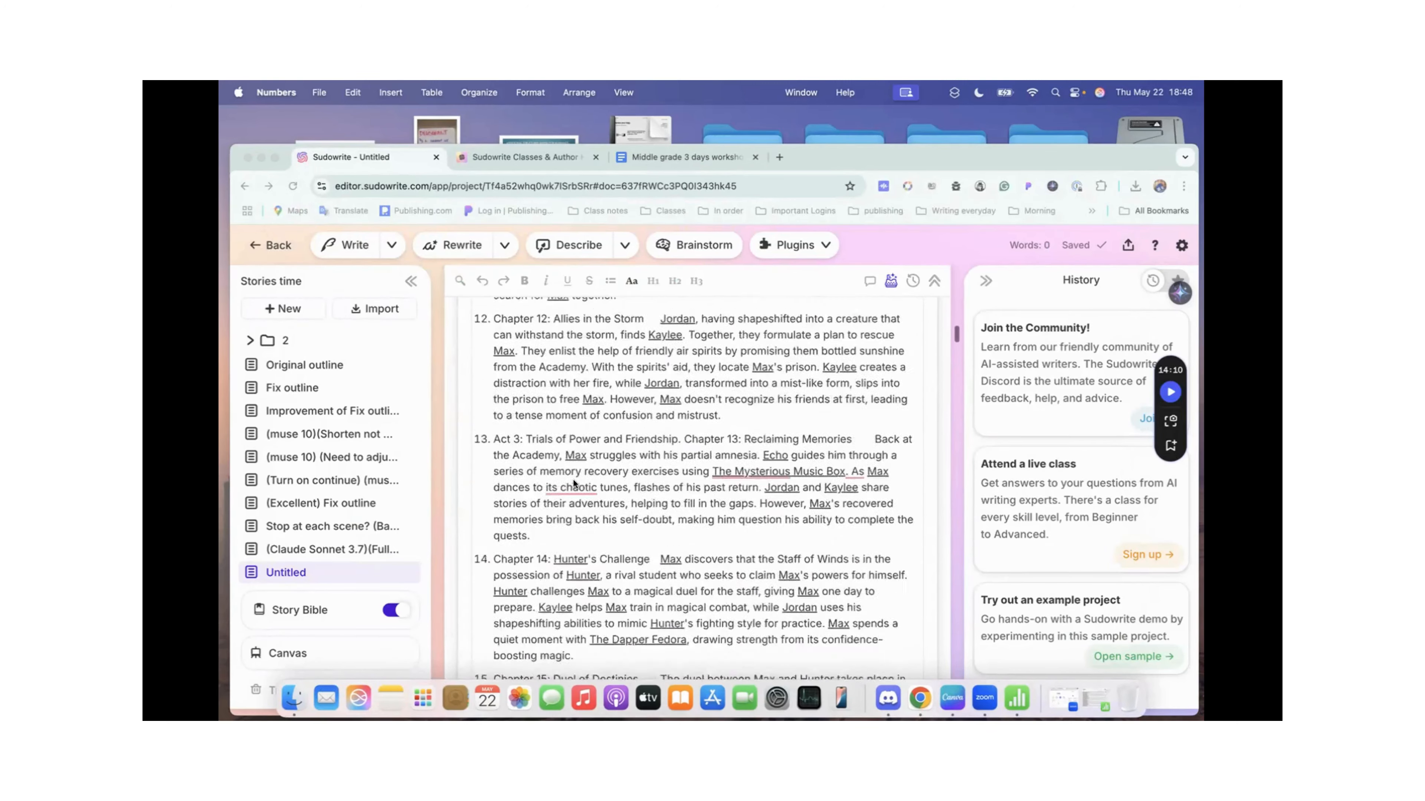
{"action": "scroll", "coordinate": [573, 478], "scroll_direction": "down", "scroll_amount": 15}
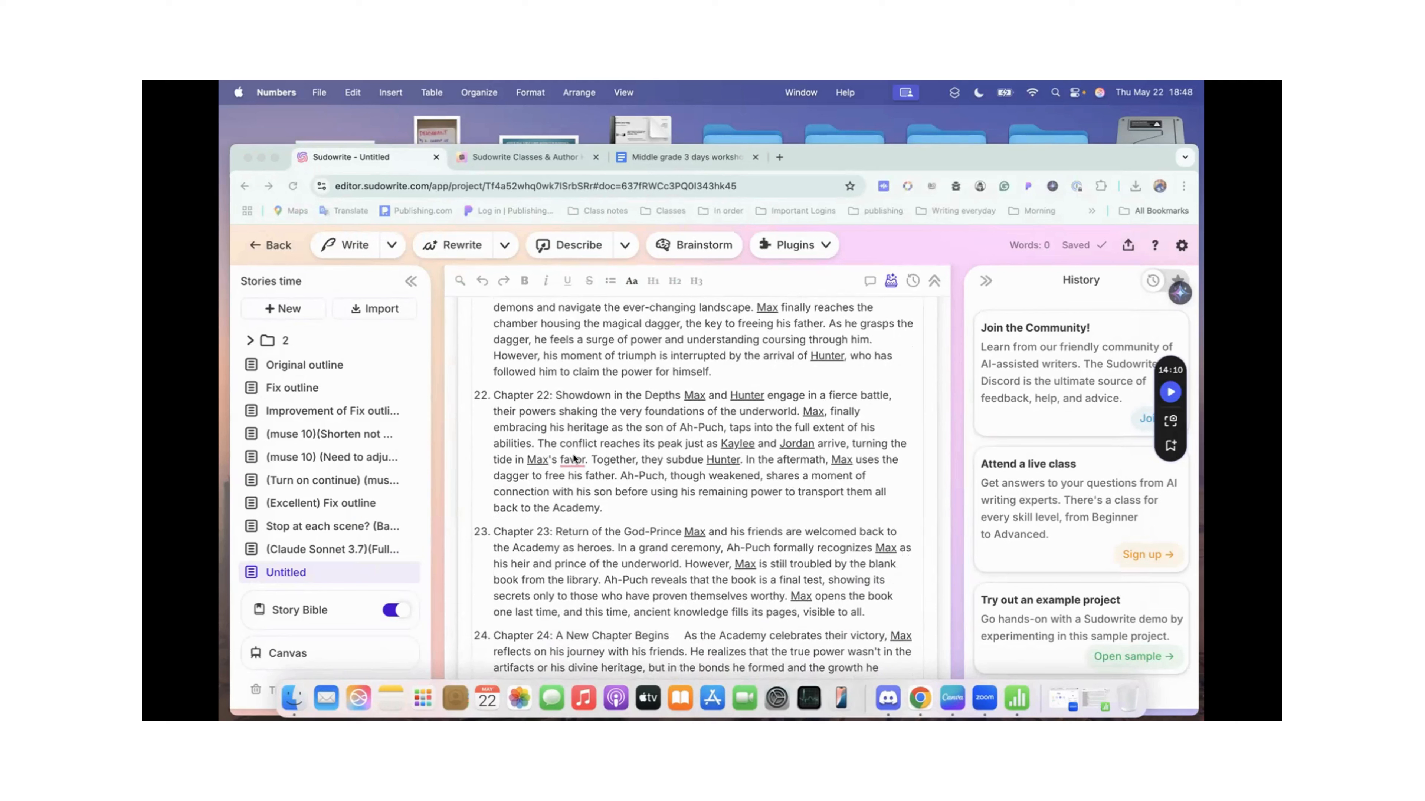
{"action": "scroll", "coordinate": [573, 456], "scroll_direction": "down", "scroll_amount": 10}
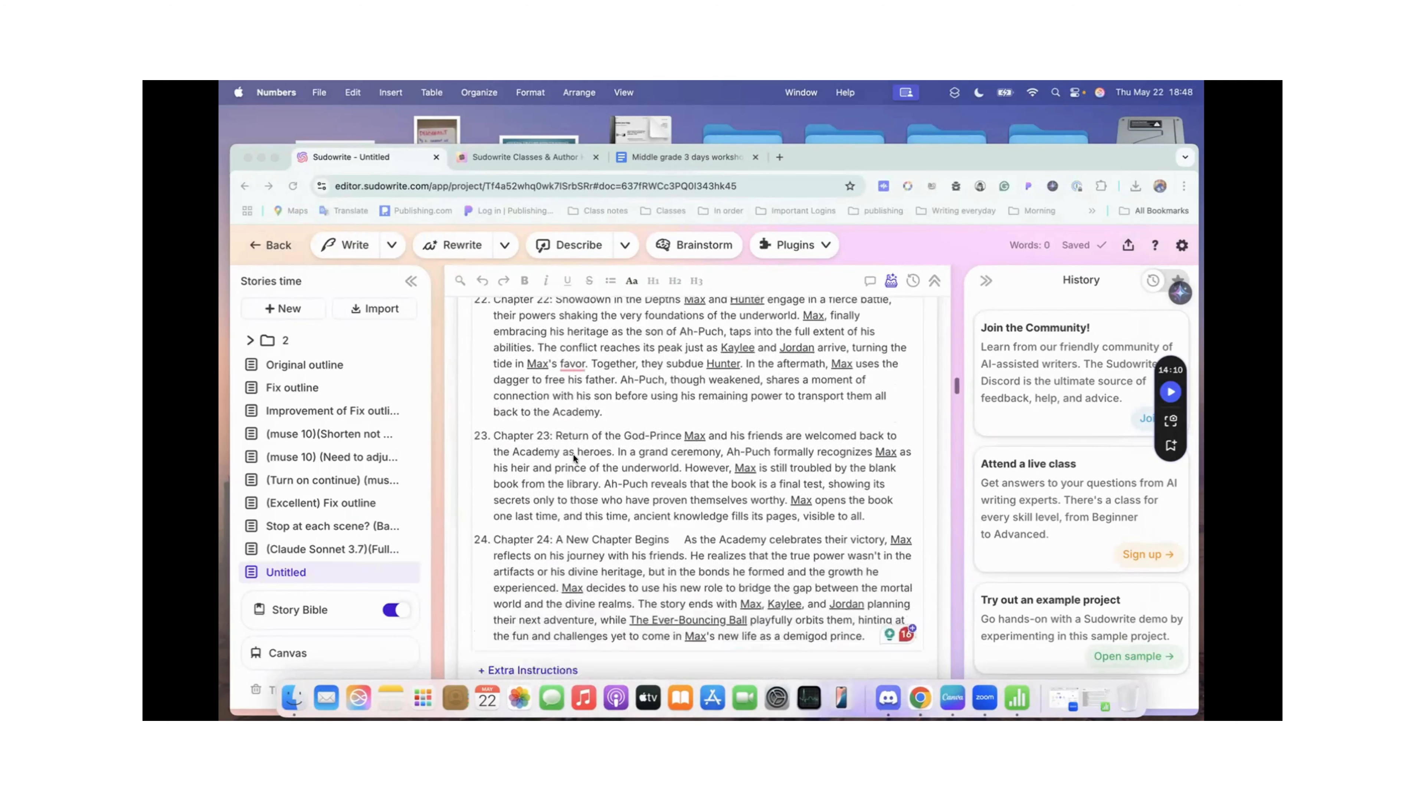
{"action": "scroll", "coordinate": [667, 375], "scroll_direction": "up", "scroll_amount": 1}
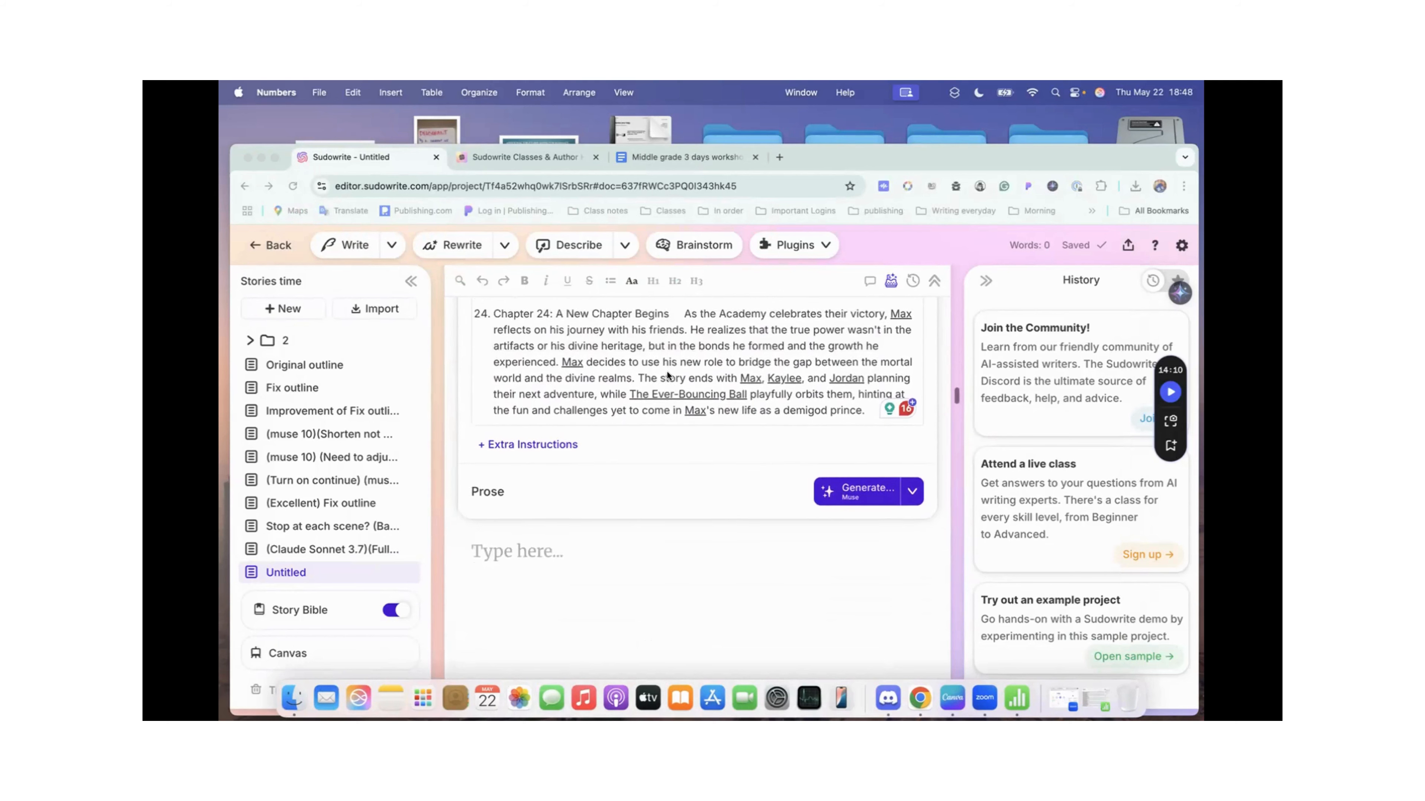
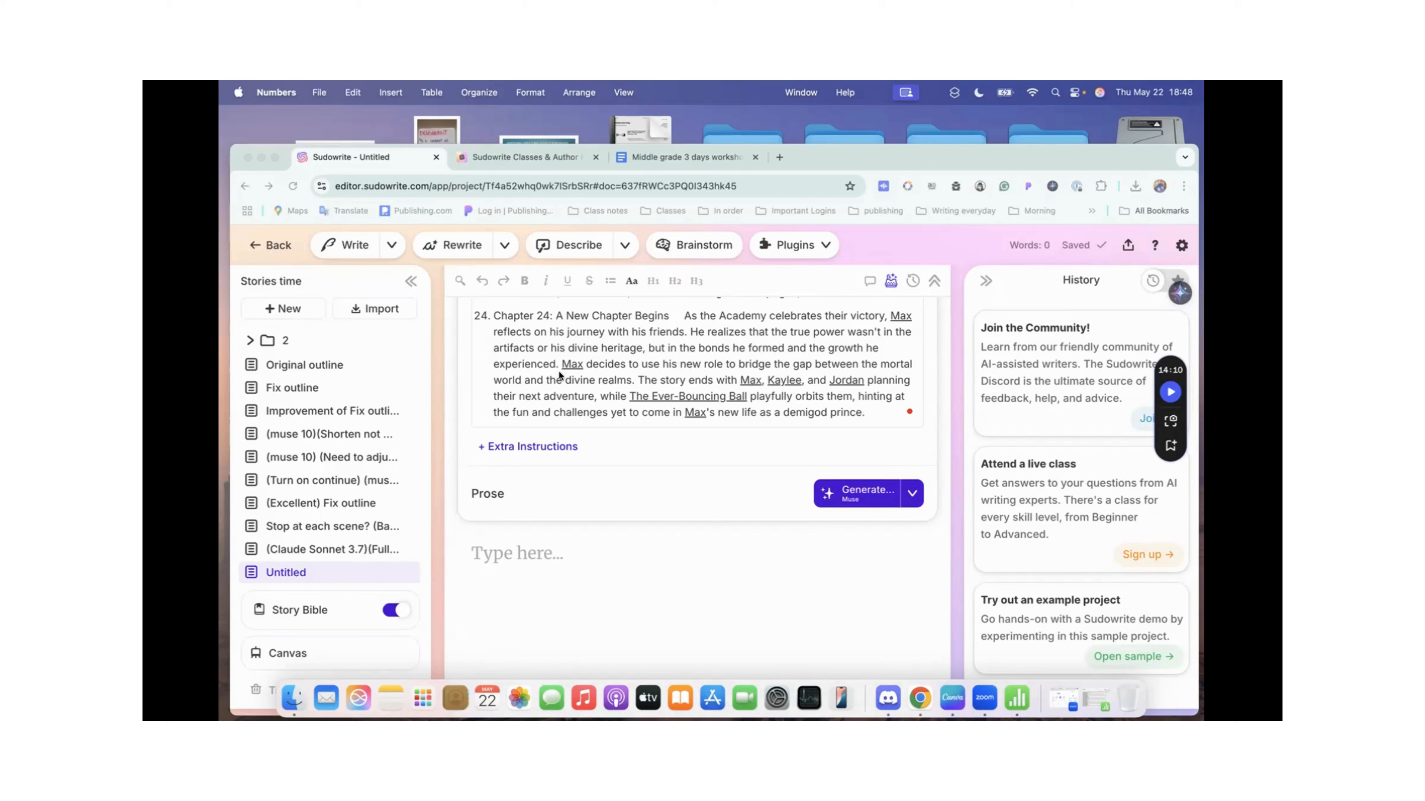
Step: Review the draft's scene list from Chapter 24 back to the opening chapters and forward again to Chapter 8
{"action": "left_click", "coordinate": [571, 374]}
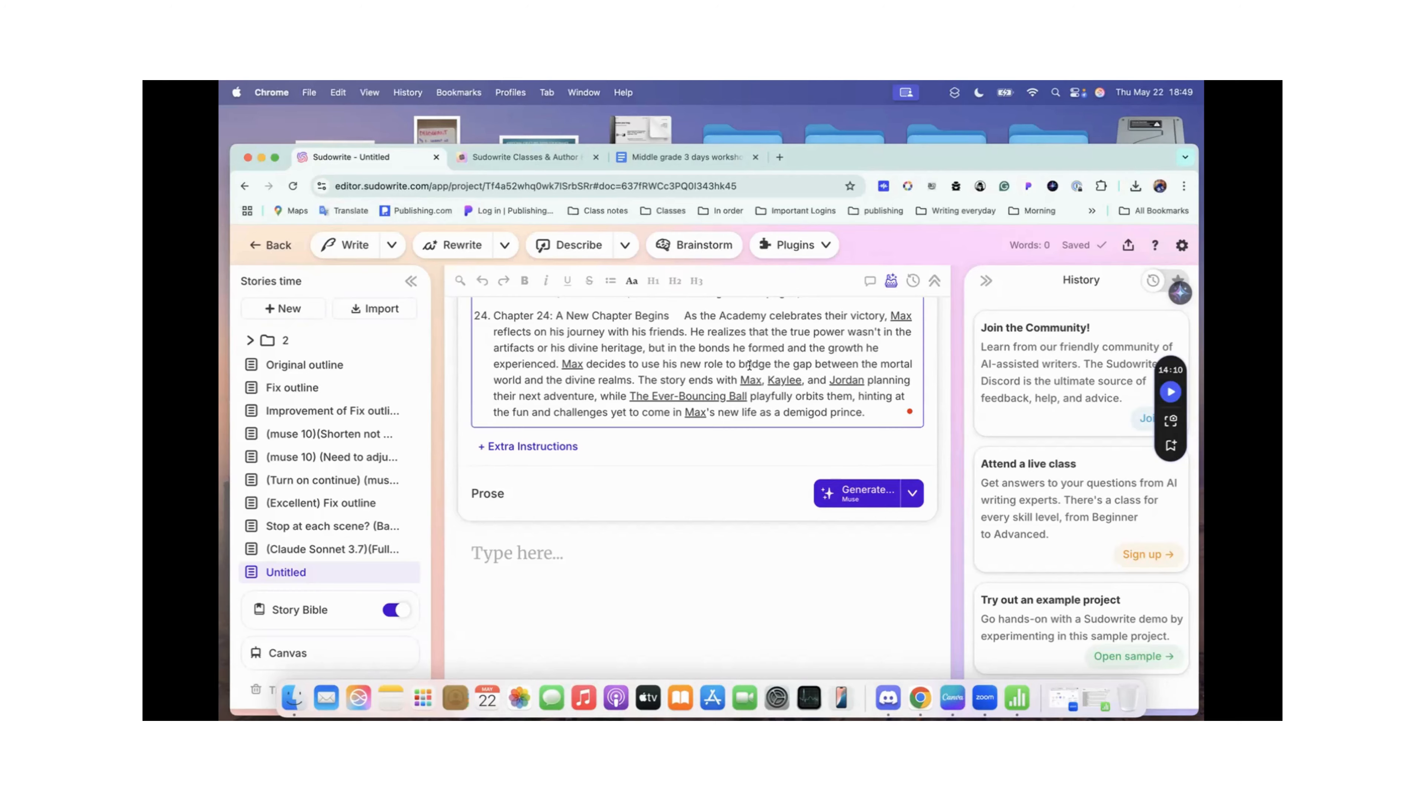
{"action": "scroll", "coordinate": [685, 375], "scroll_direction": "up", "scroll_amount": 10}
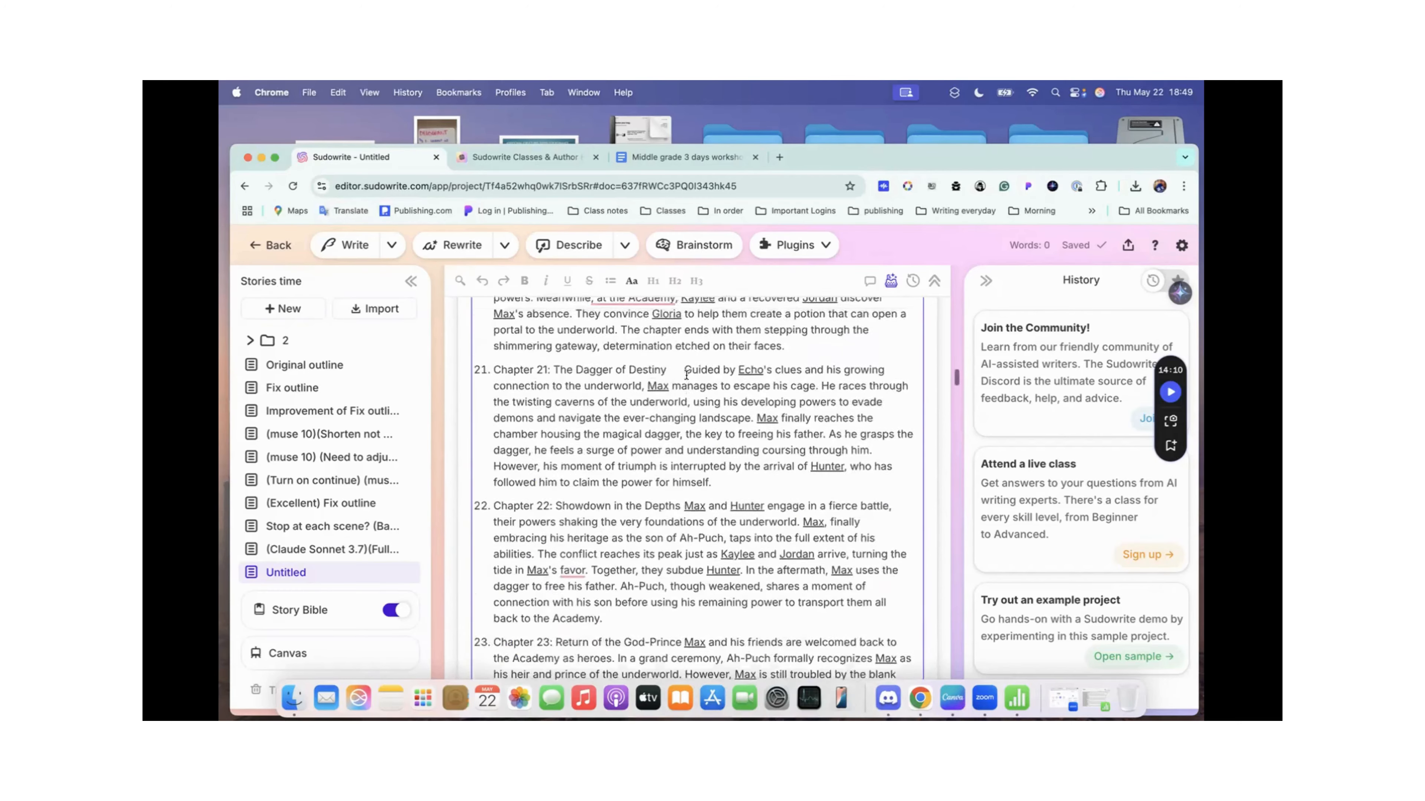
{"action": "scroll", "coordinate": [685, 374], "scroll_direction": "up", "scroll_amount": 20}
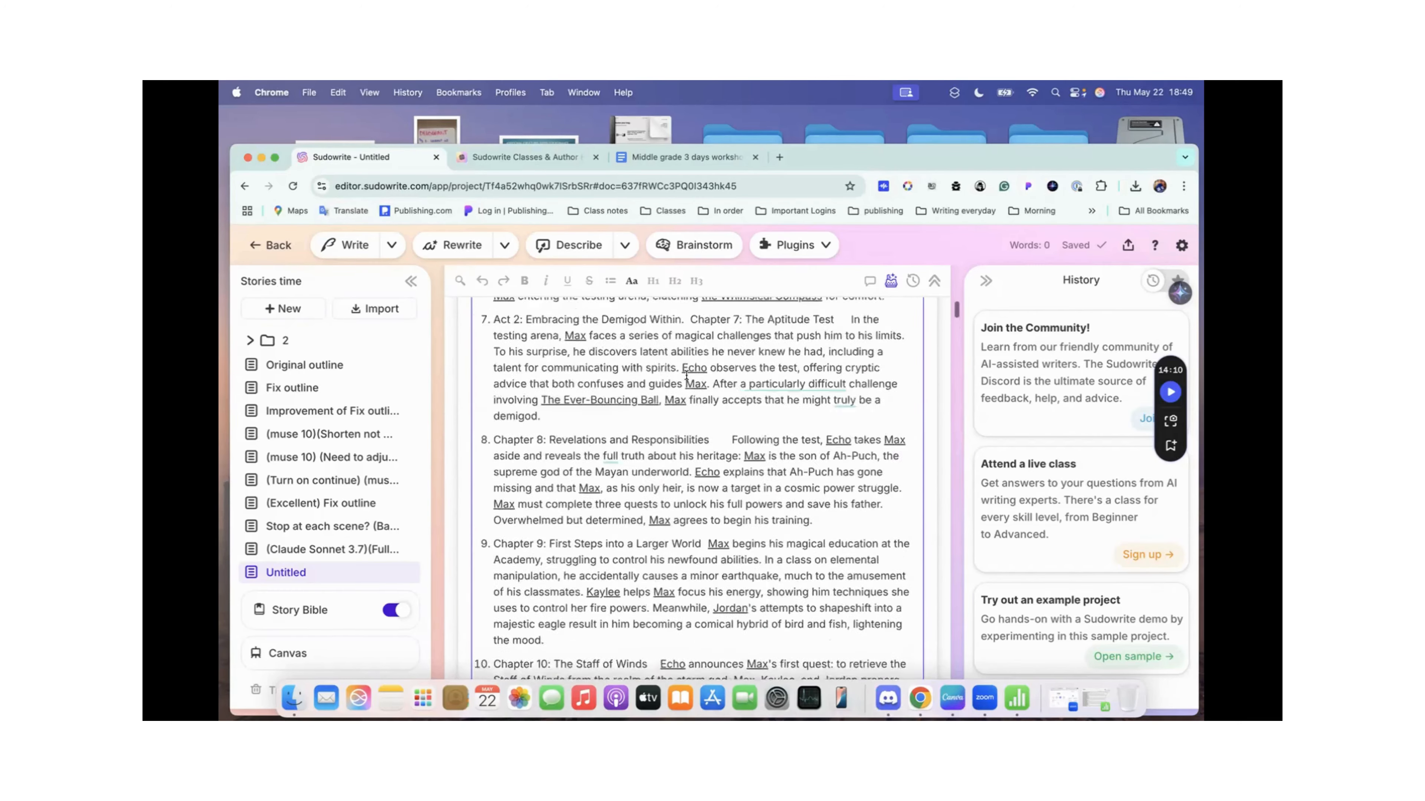
{"action": "scroll", "coordinate": [685, 375], "scroll_direction": "up", "scroll_amount": 5}
{"action": "scroll", "coordinate": [685, 375], "scroll_direction": "down", "scroll_amount": 10}
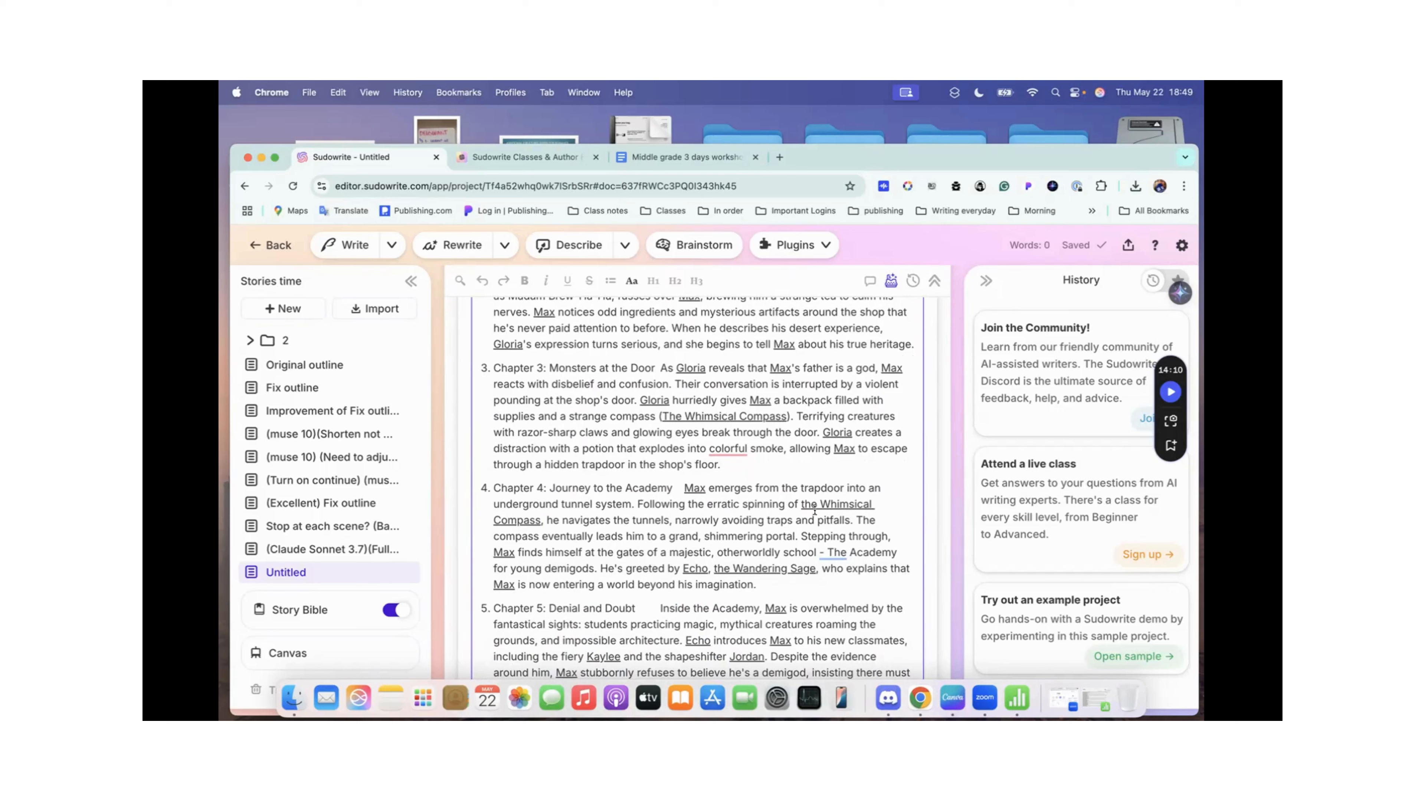
{"action": "scroll", "coordinate": [744, 561], "scroll_direction": "down", "scroll_amount": 6}
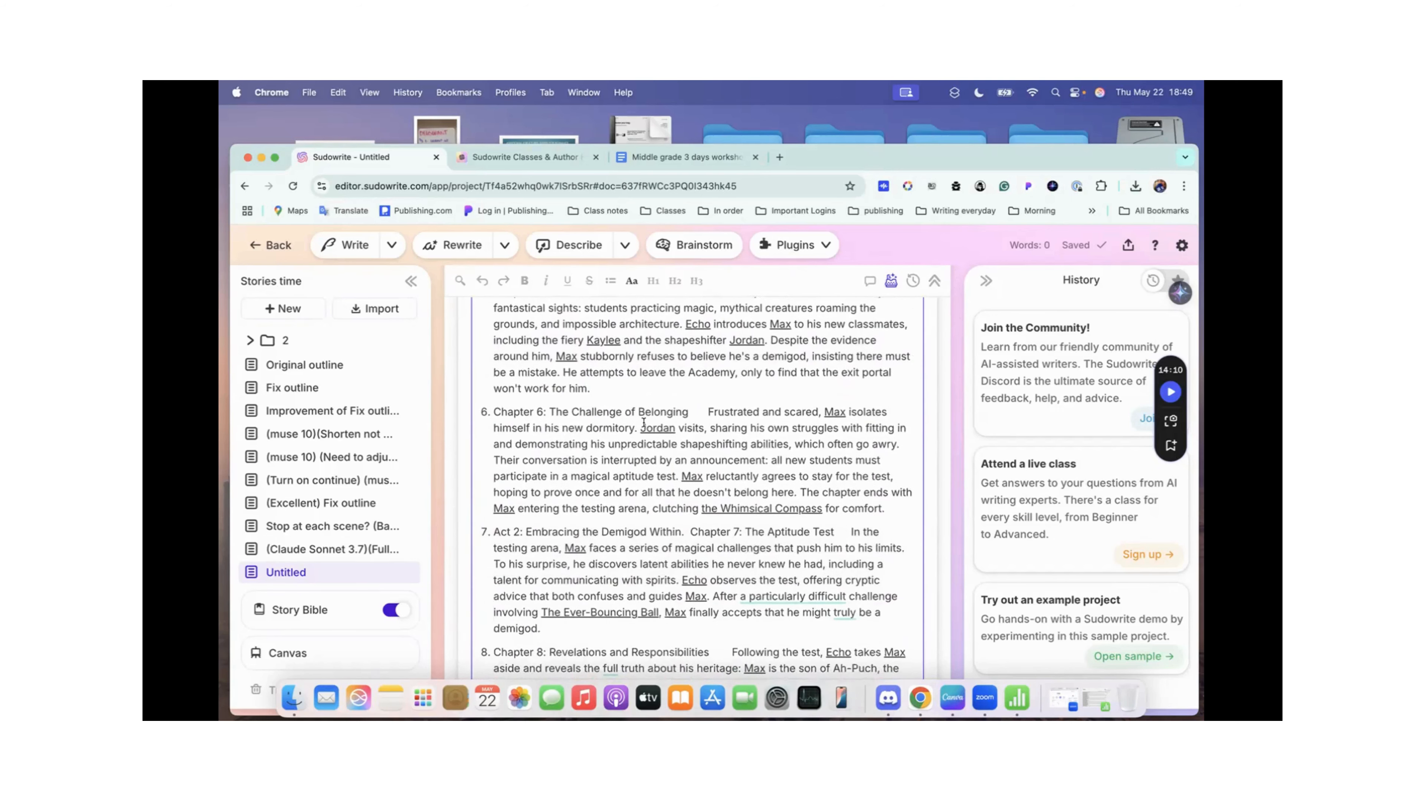
{"action": "scroll", "coordinate": [688, 482], "scroll_direction": "down", "scroll_amount": 1}
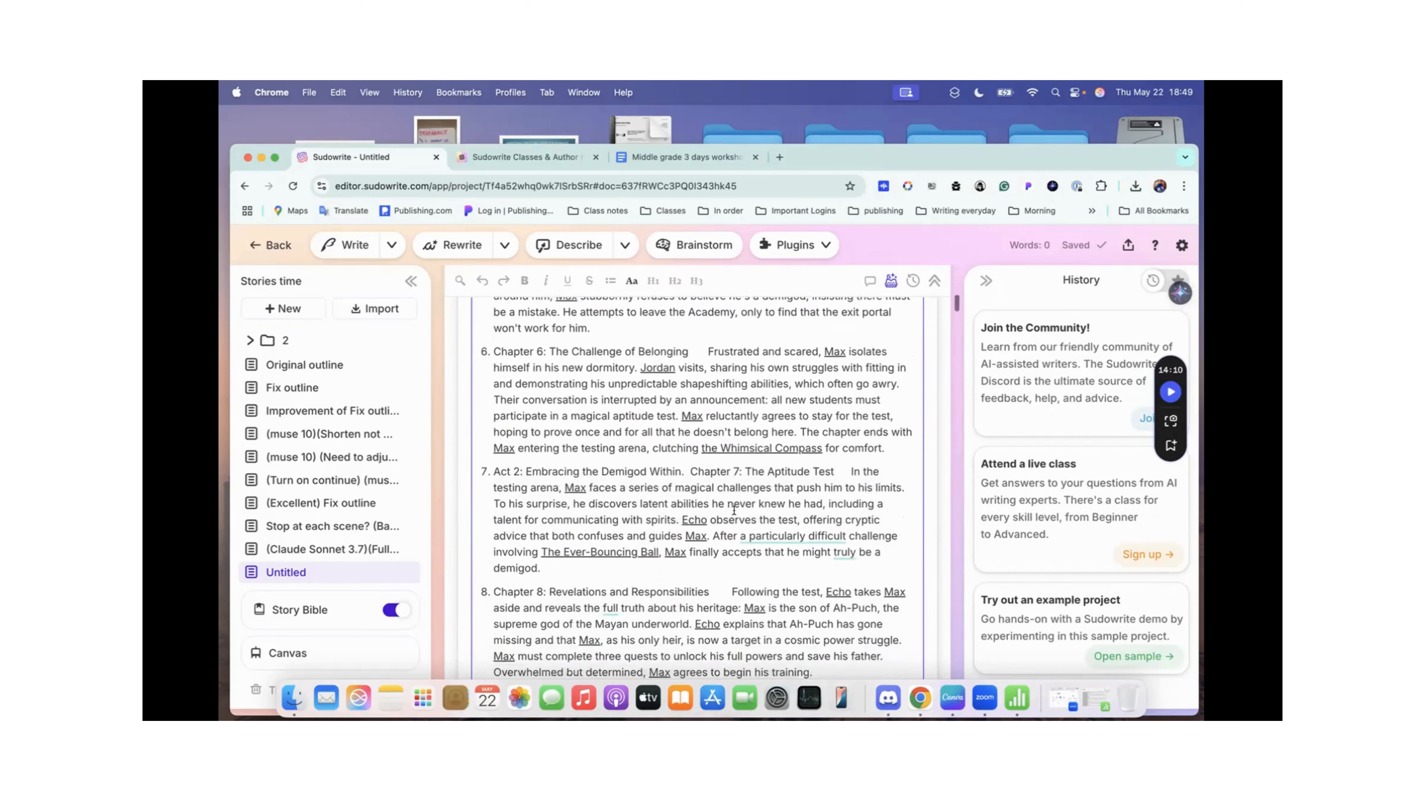
{"action": "scroll", "coordinate": [614, 539], "scroll_direction": "down", "scroll_amount": 3}
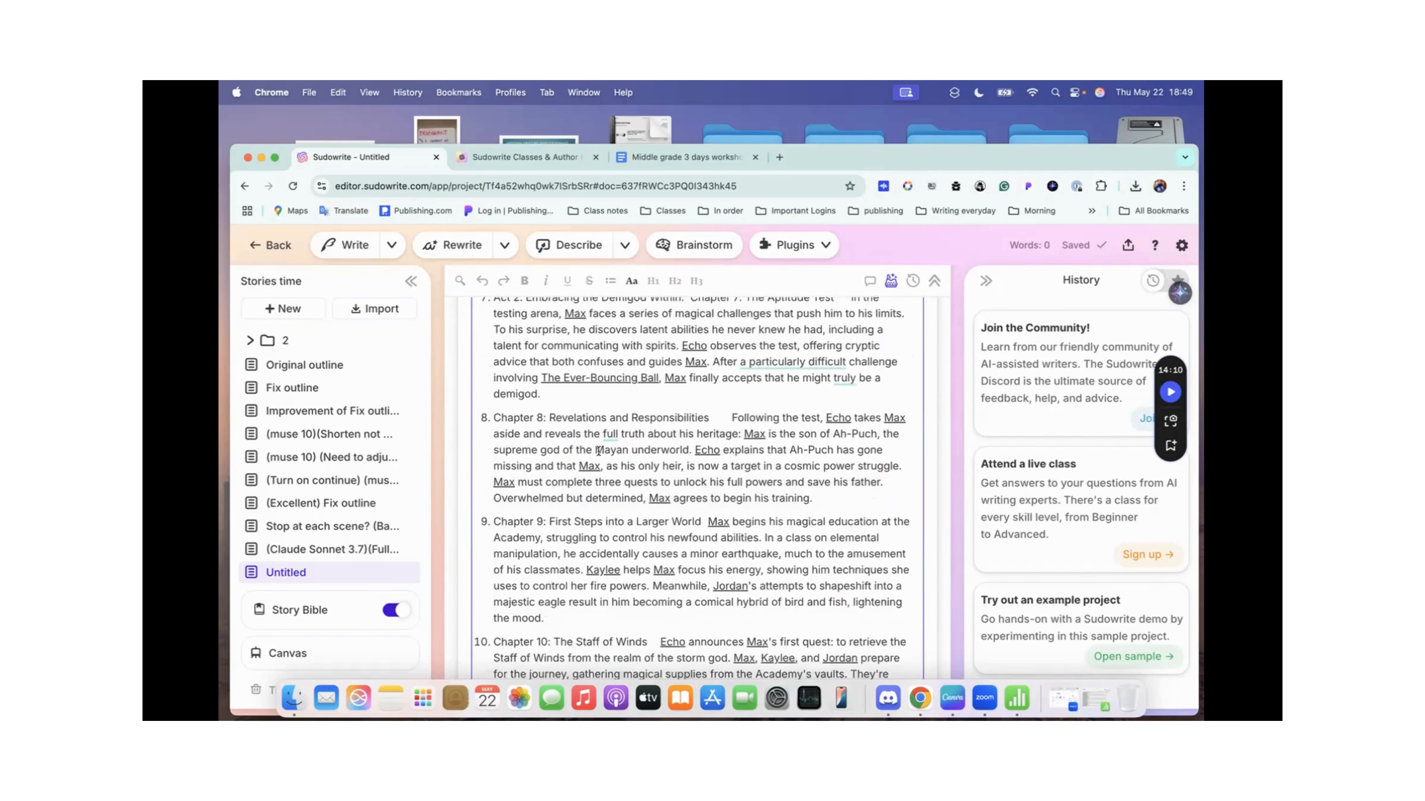
Step: Highlight the Mayan underworld reference in the Chapter 8 scene and check the surrounding scenes between Act 1 and Chapter 12
{"action": "left_click_drag", "start_coordinate": [593, 449], "coordinate": [638, 448]}
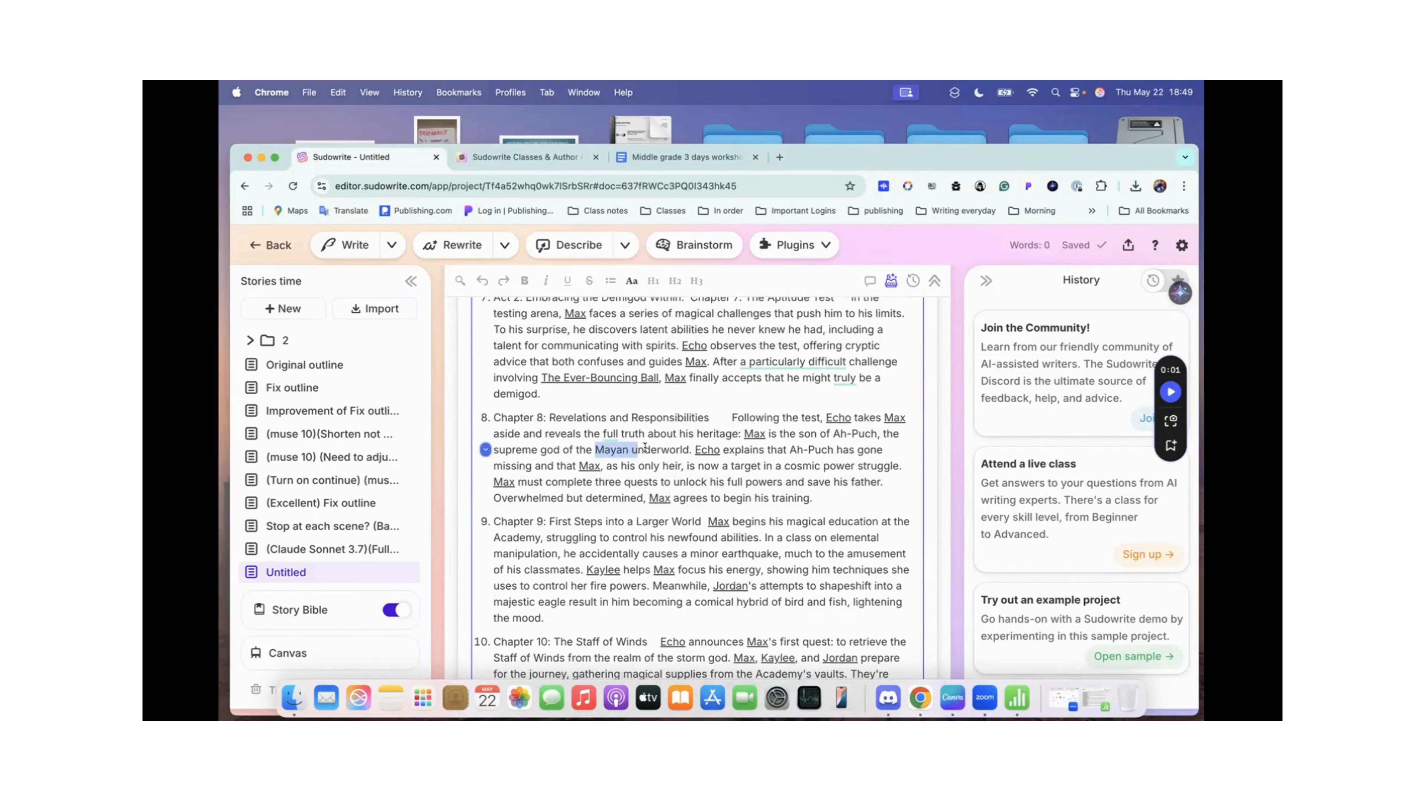
{"action": "left_click", "coordinate": [610, 442]}
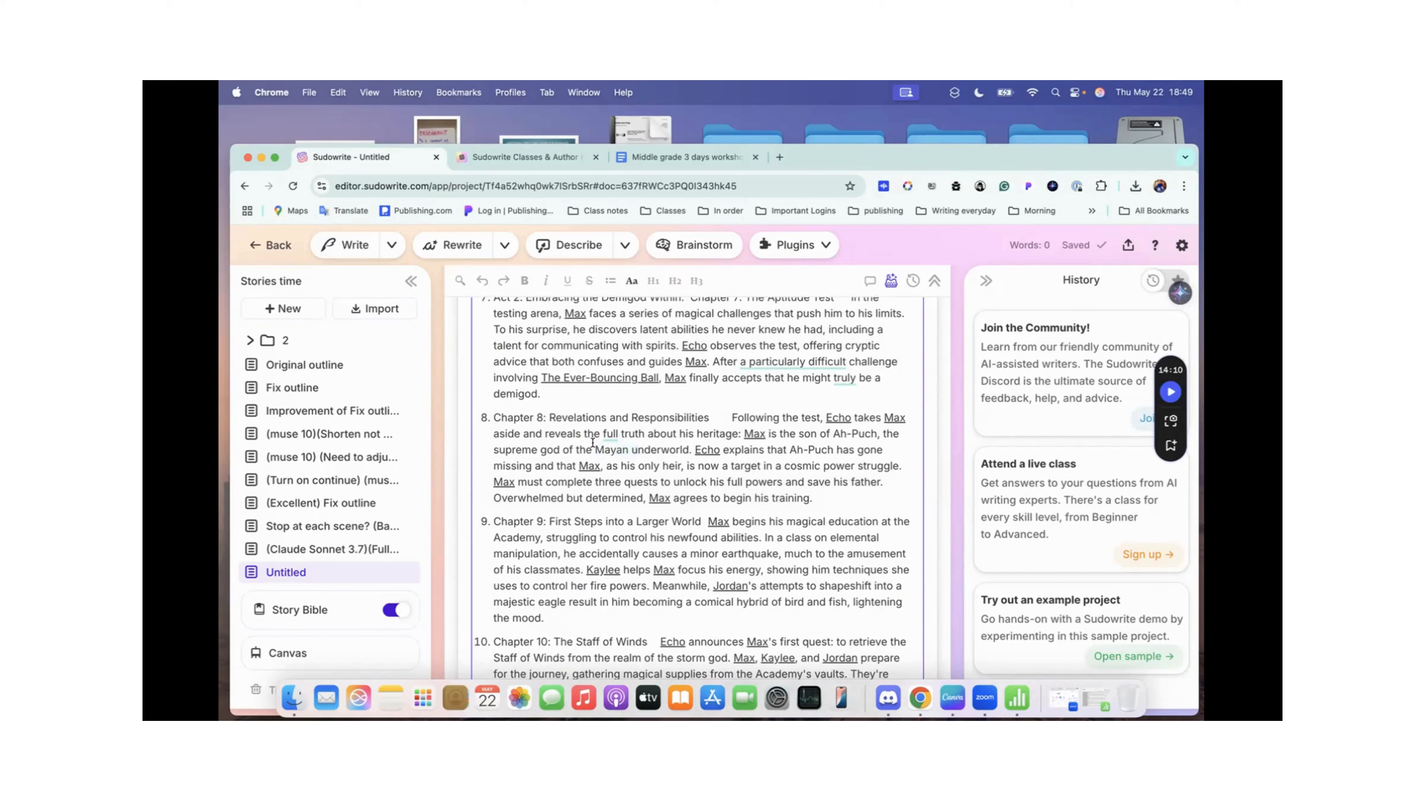
{"action": "scroll", "coordinate": [537, 446], "scroll_direction": "down", "scroll_amount": 2}
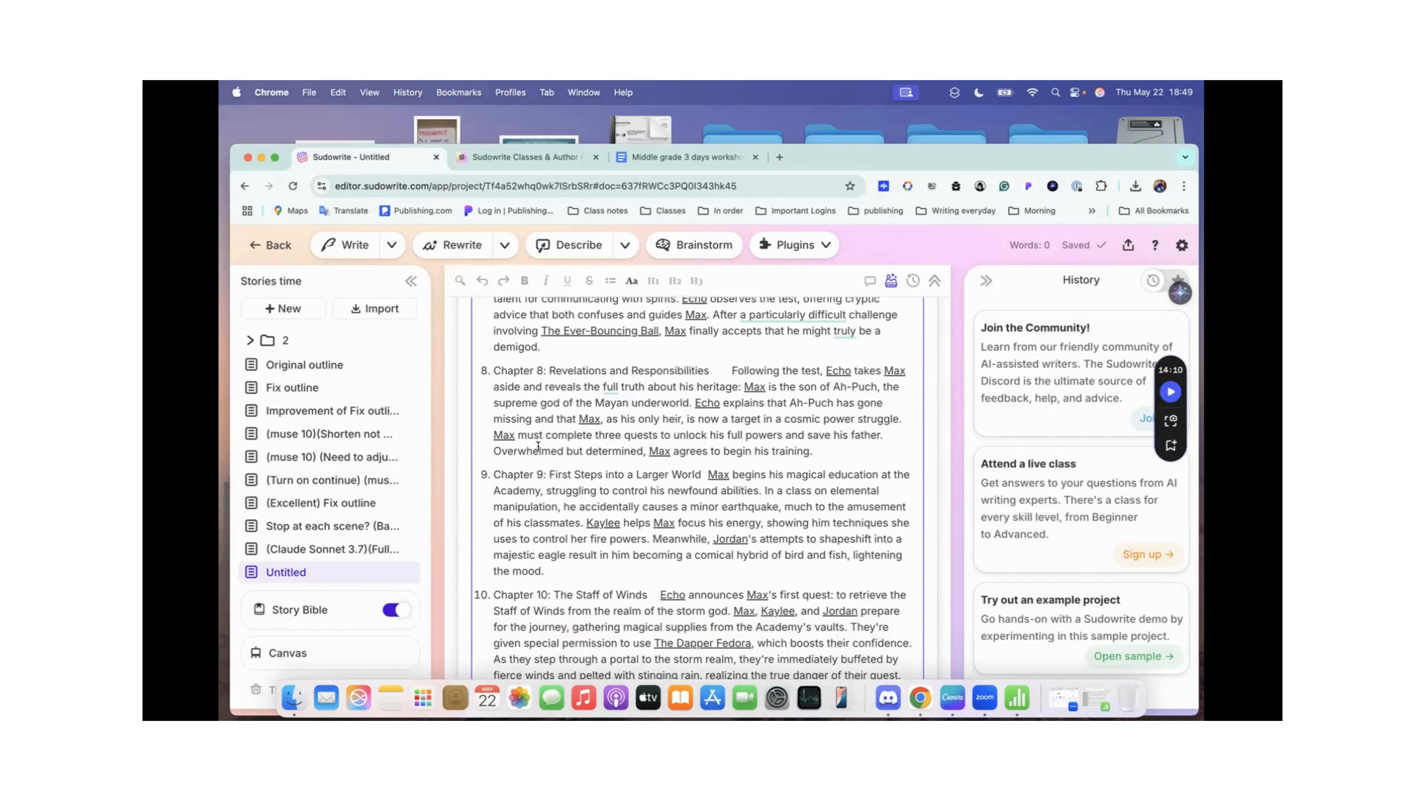
{"action": "scroll", "coordinate": [626, 432], "scroll_direction": "down", "scroll_amount": 8}
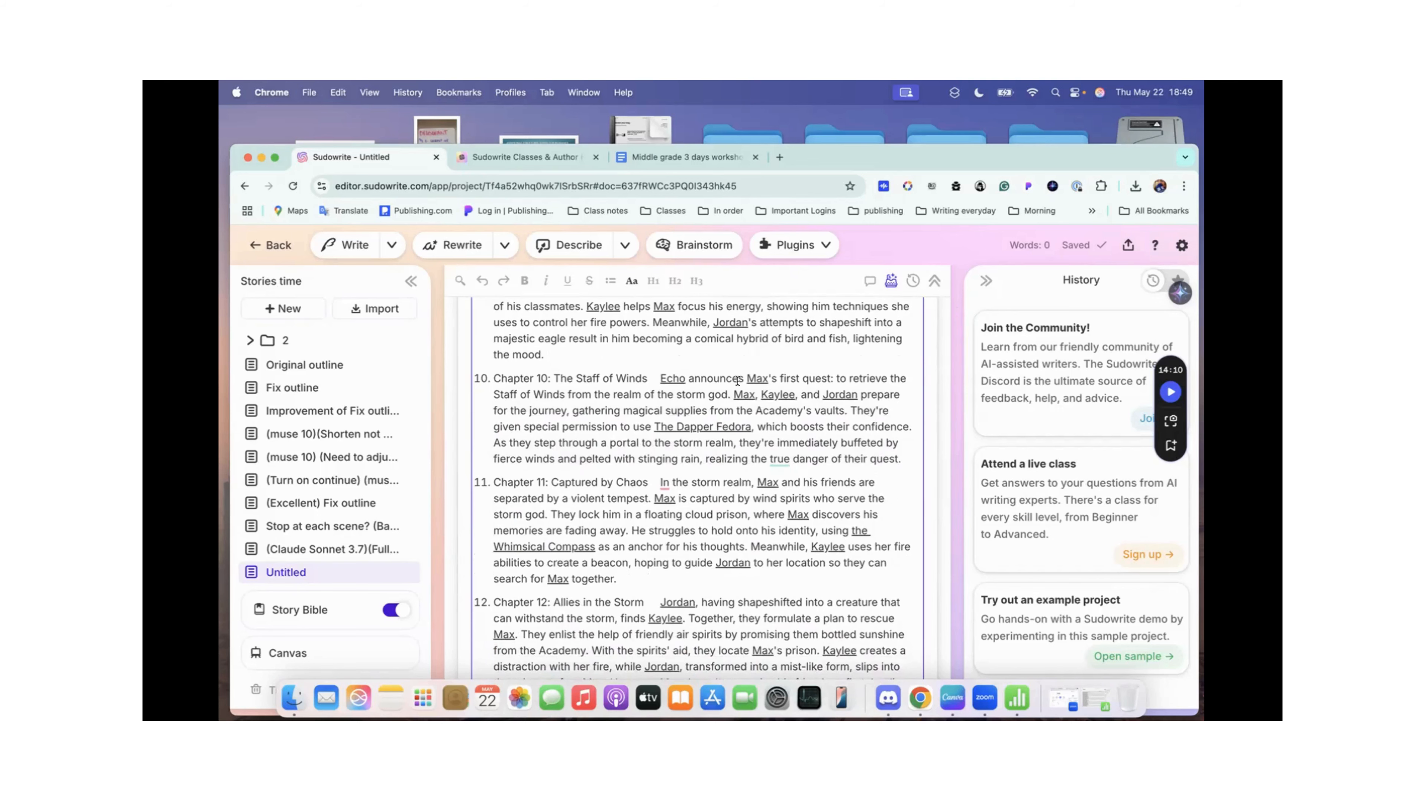
{"action": "scroll", "coordinate": [737, 382], "scroll_direction": "up", "scroll_amount": 12}
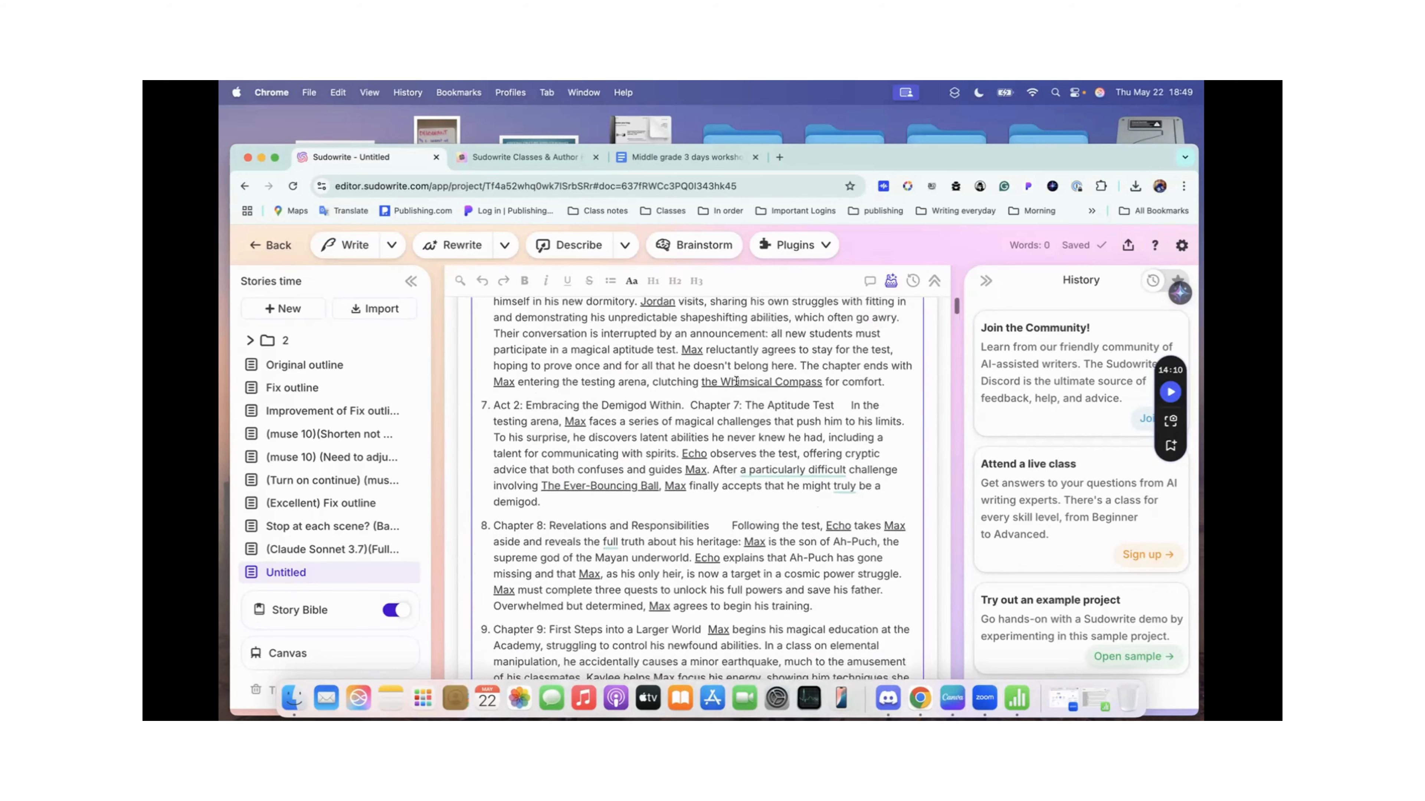
{"action": "scroll", "coordinate": [737, 381], "scroll_direction": "up", "scroll_amount": 6}
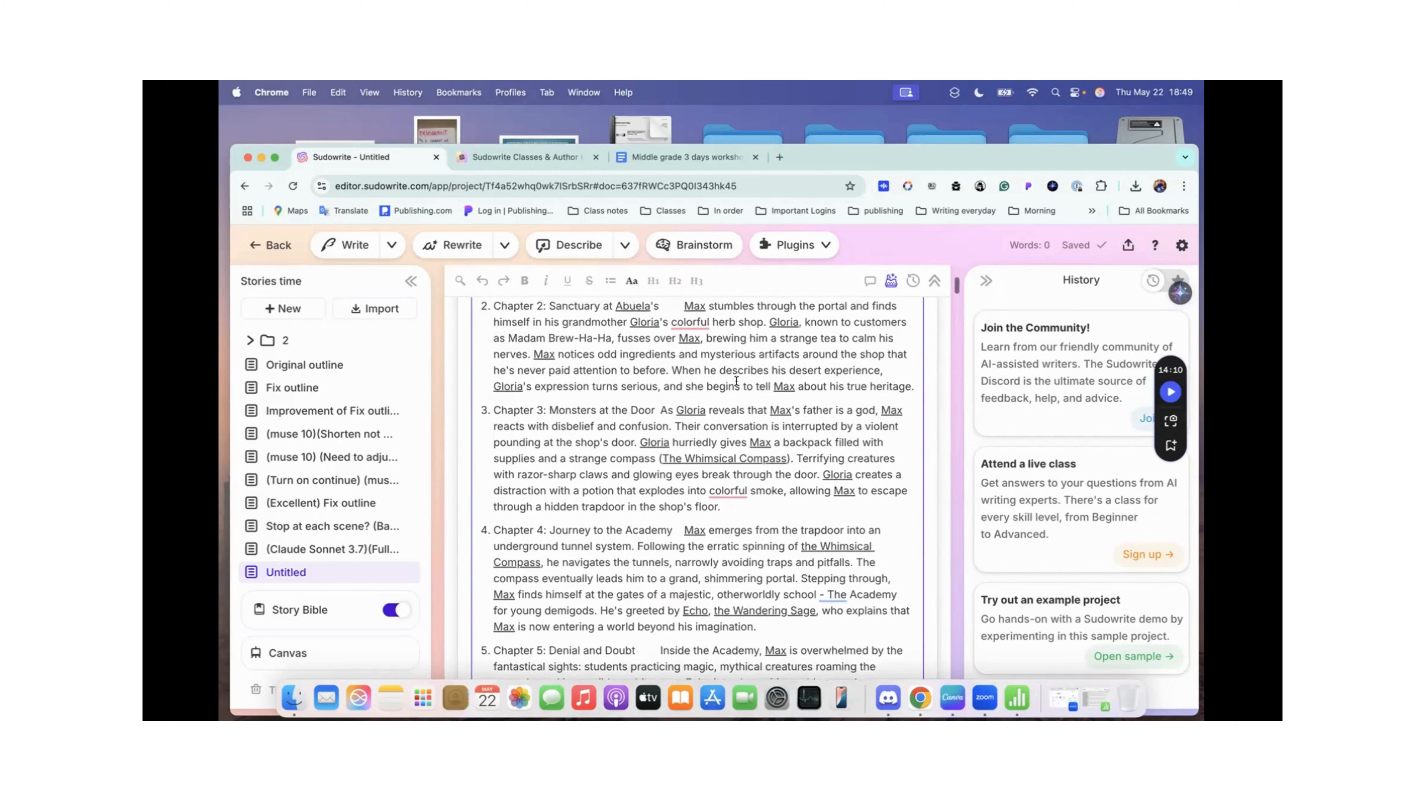
{"action": "scroll", "coordinate": [736, 381], "scroll_direction": "up", "scroll_amount": 5}
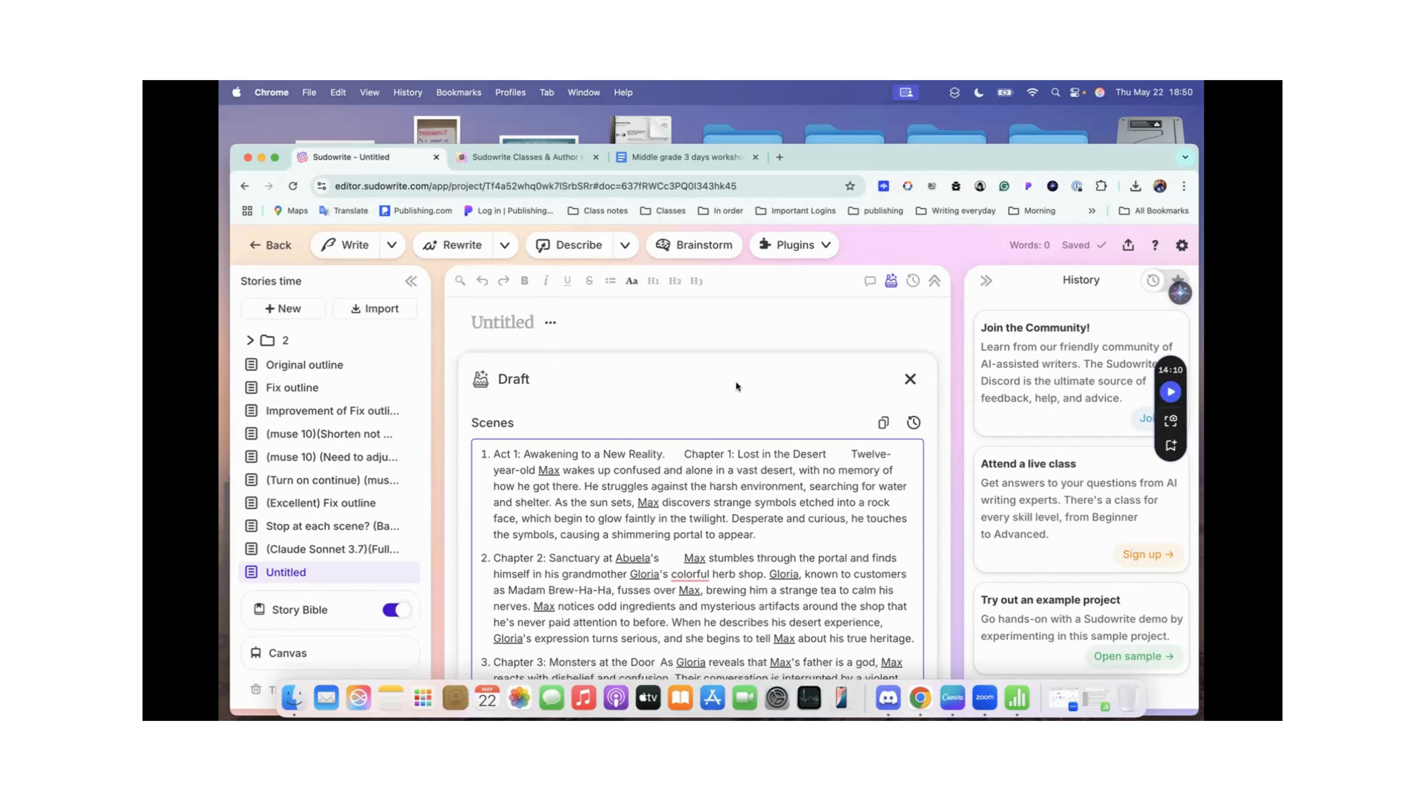
Step: Open the Story Bible's Characters section to view the story's character cards and their roles
{"action": "mouse_move", "coordinate": [317, 610]}
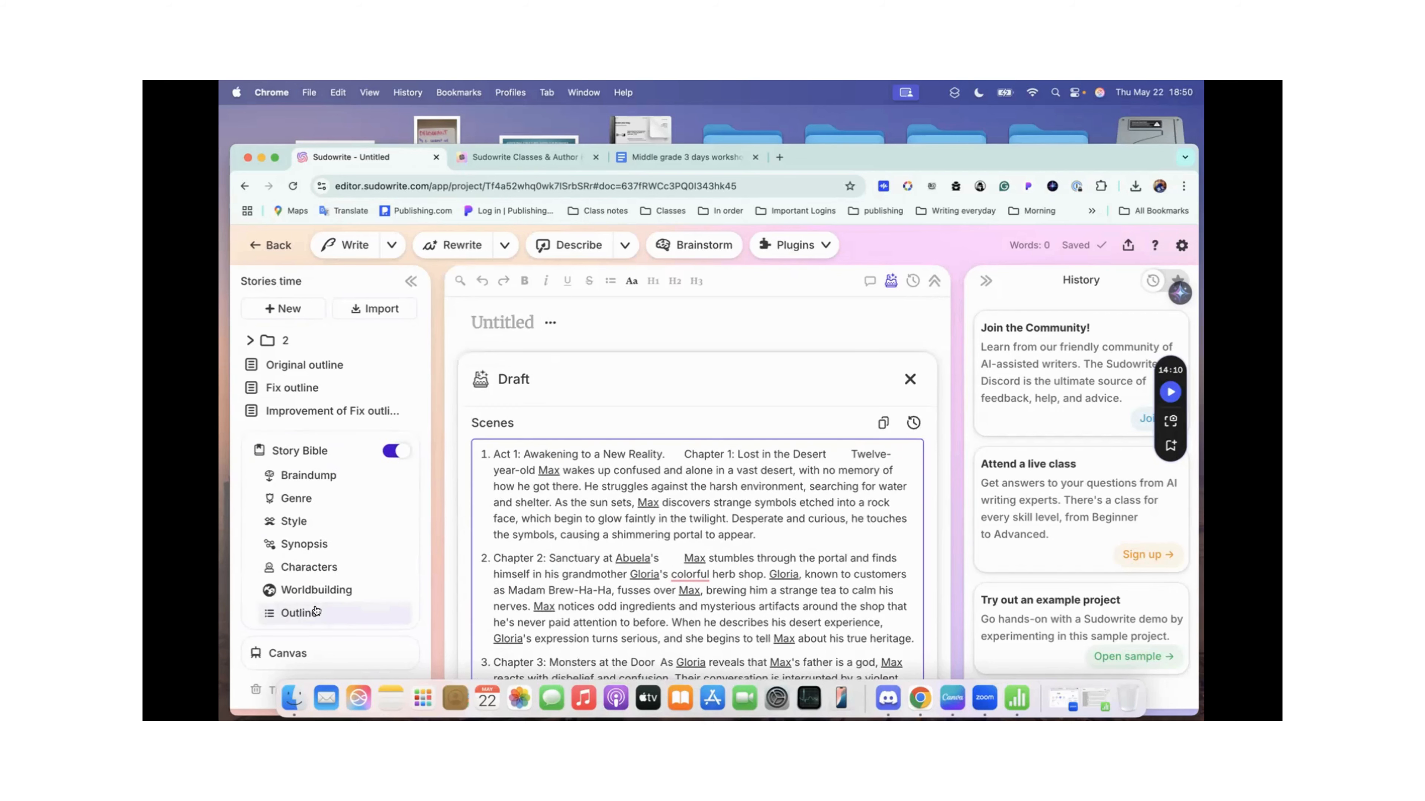
{"action": "left_click", "coordinate": [325, 567]}
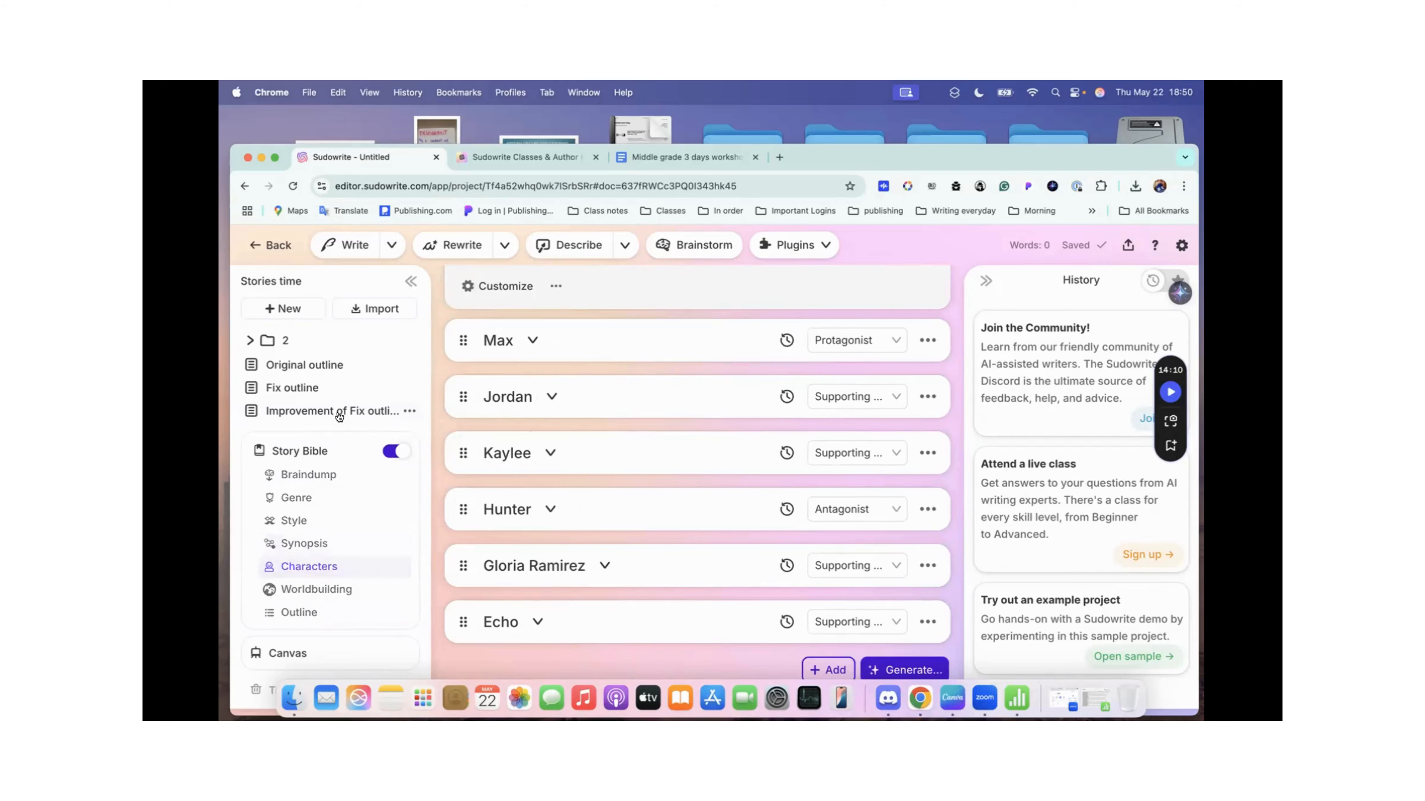
{"action": "mouse_move", "coordinate": [337, 413]}
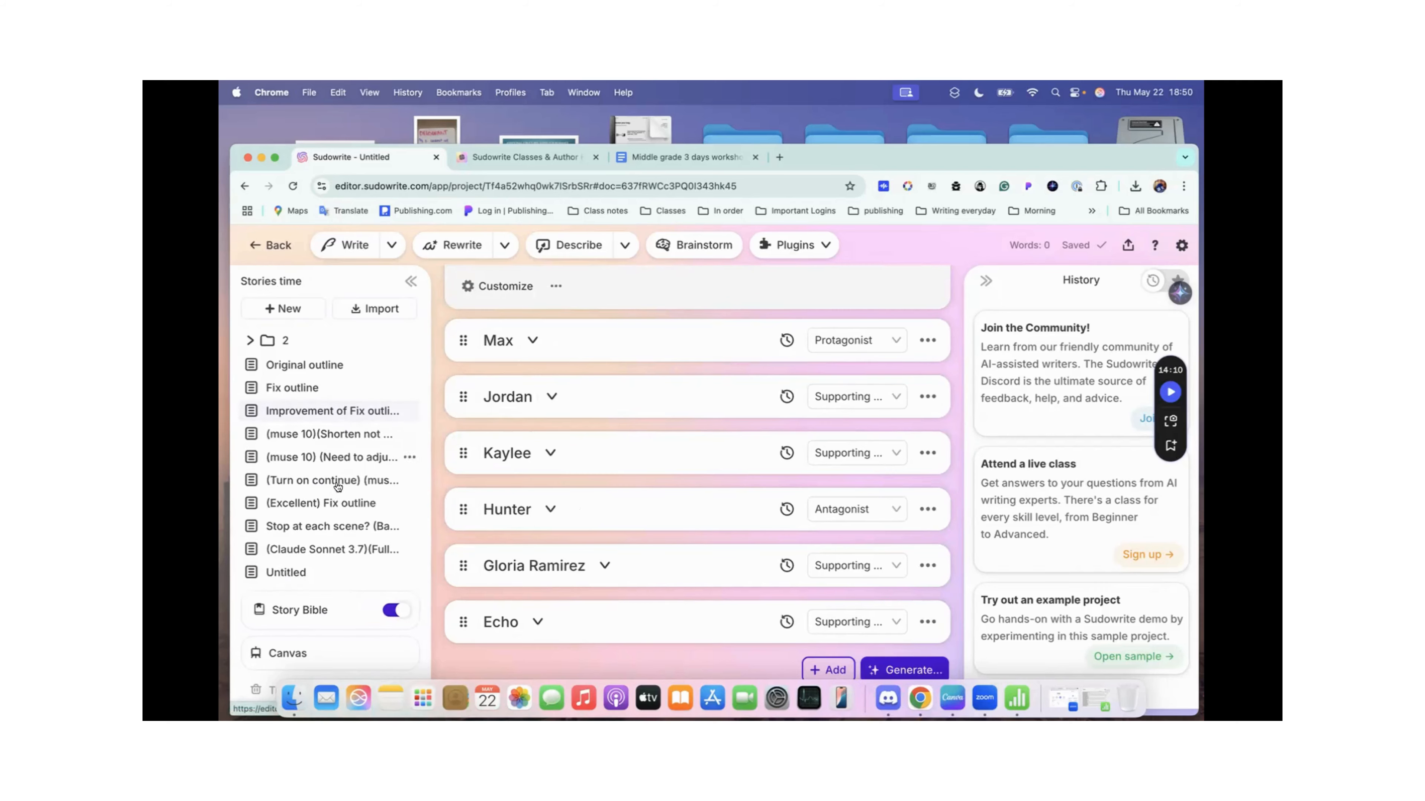
Step: Return to the Untitled draft and examine the underlined character names in the scenes from Act 1 through Chapter 6
{"action": "left_click", "coordinate": [307, 574]}
{"action": "scroll", "coordinate": [753, 392], "scroll_direction": "down", "scroll_amount": 2}
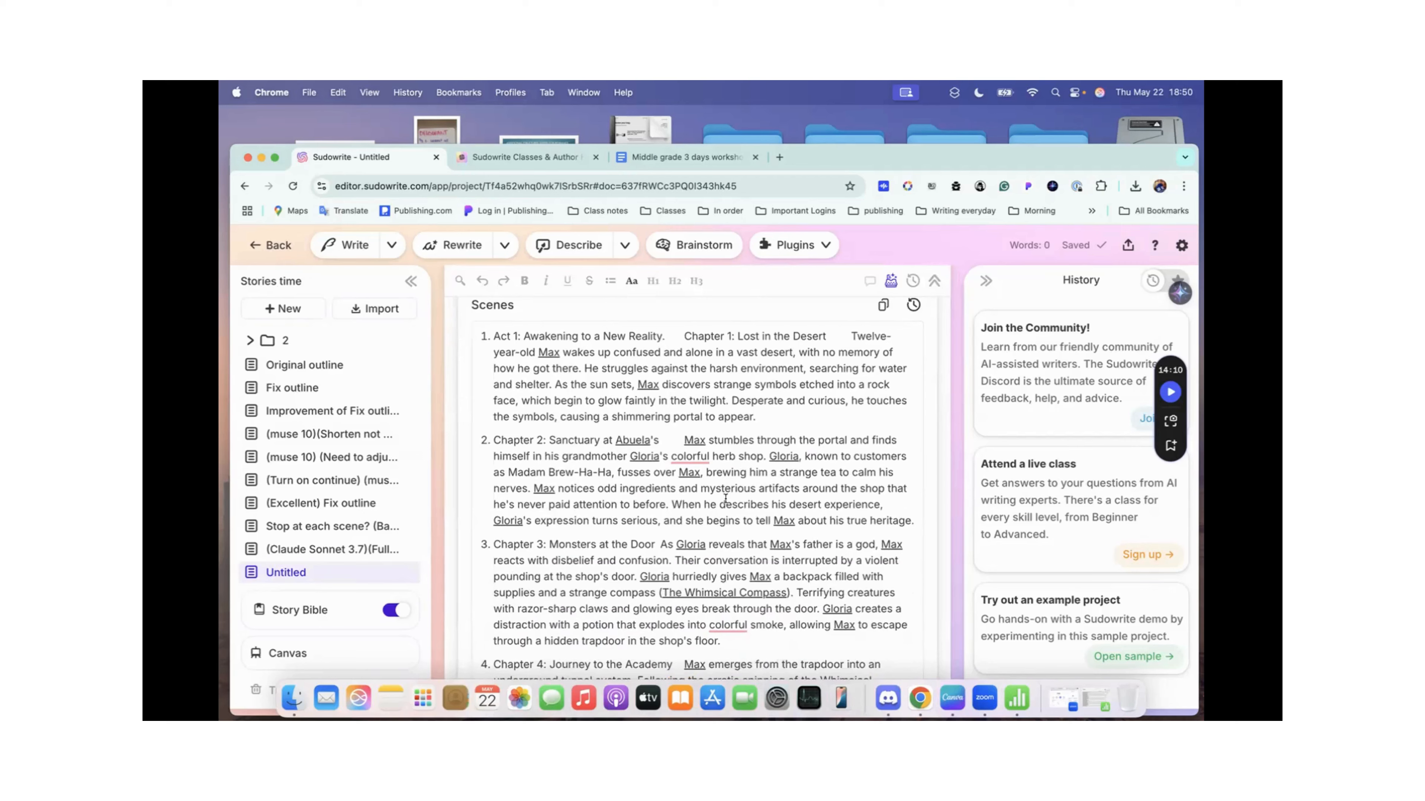
{"action": "scroll", "coordinate": [725, 499], "scroll_direction": "down", "scroll_amount": 3}
{"action": "scroll", "coordinate": [725, 499], "scroll_direction": "down", "scroll_amount": 5}
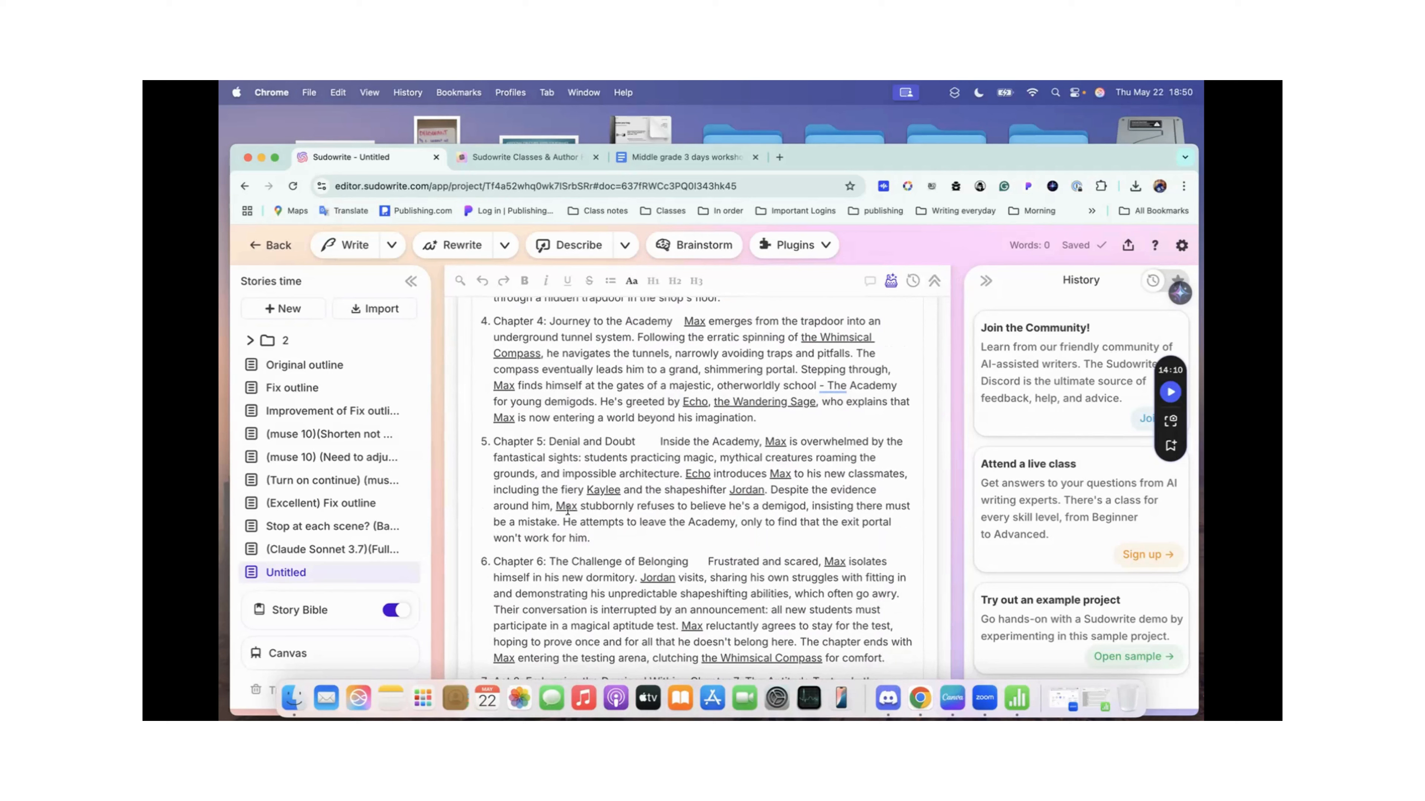
{"action": "scroll", "coordinate": [568, 510], "scroll_direction": "up", "scroll_amount": 10}
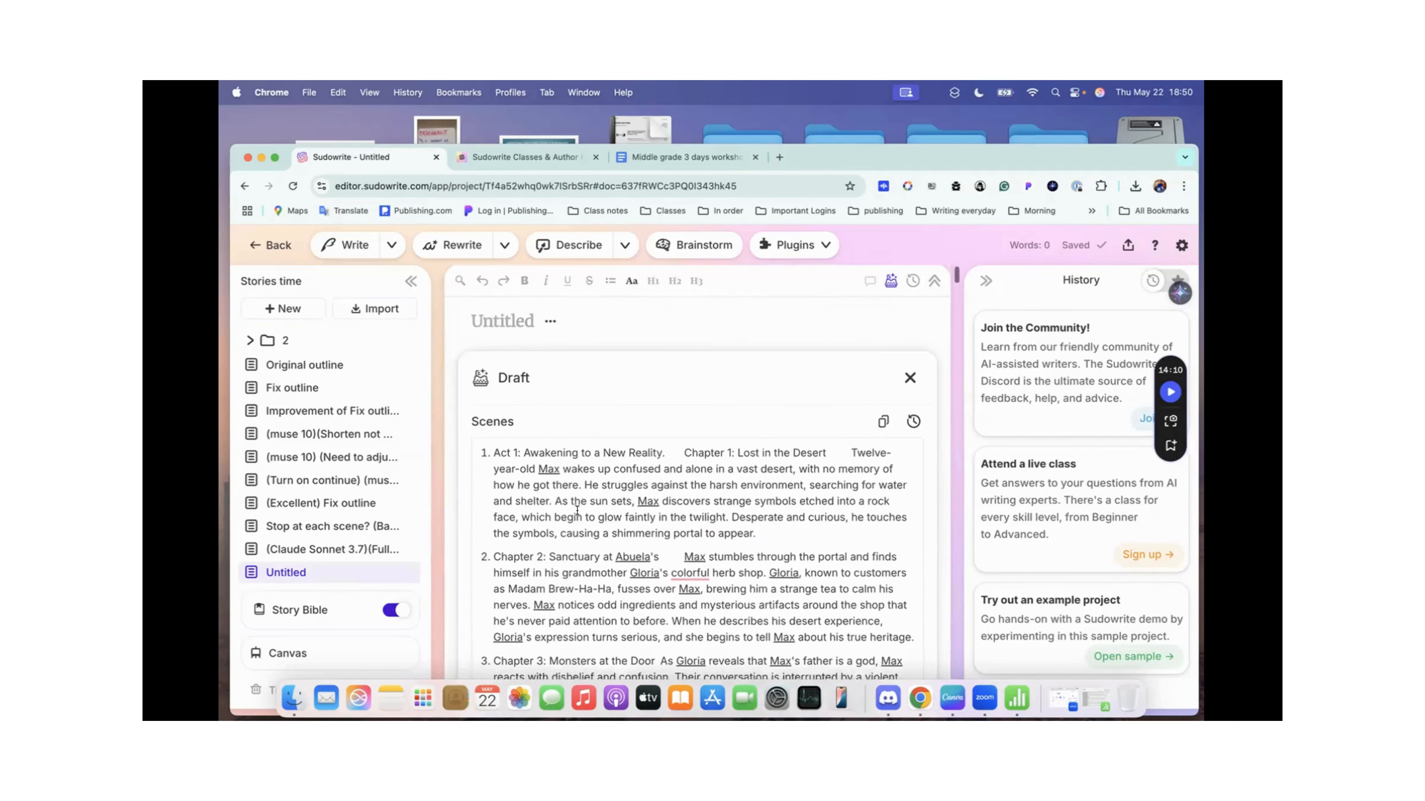
{"action": "scroll", "coordinate": [772, 593], "scroll_direction": "down", "scroll_amount": 2}
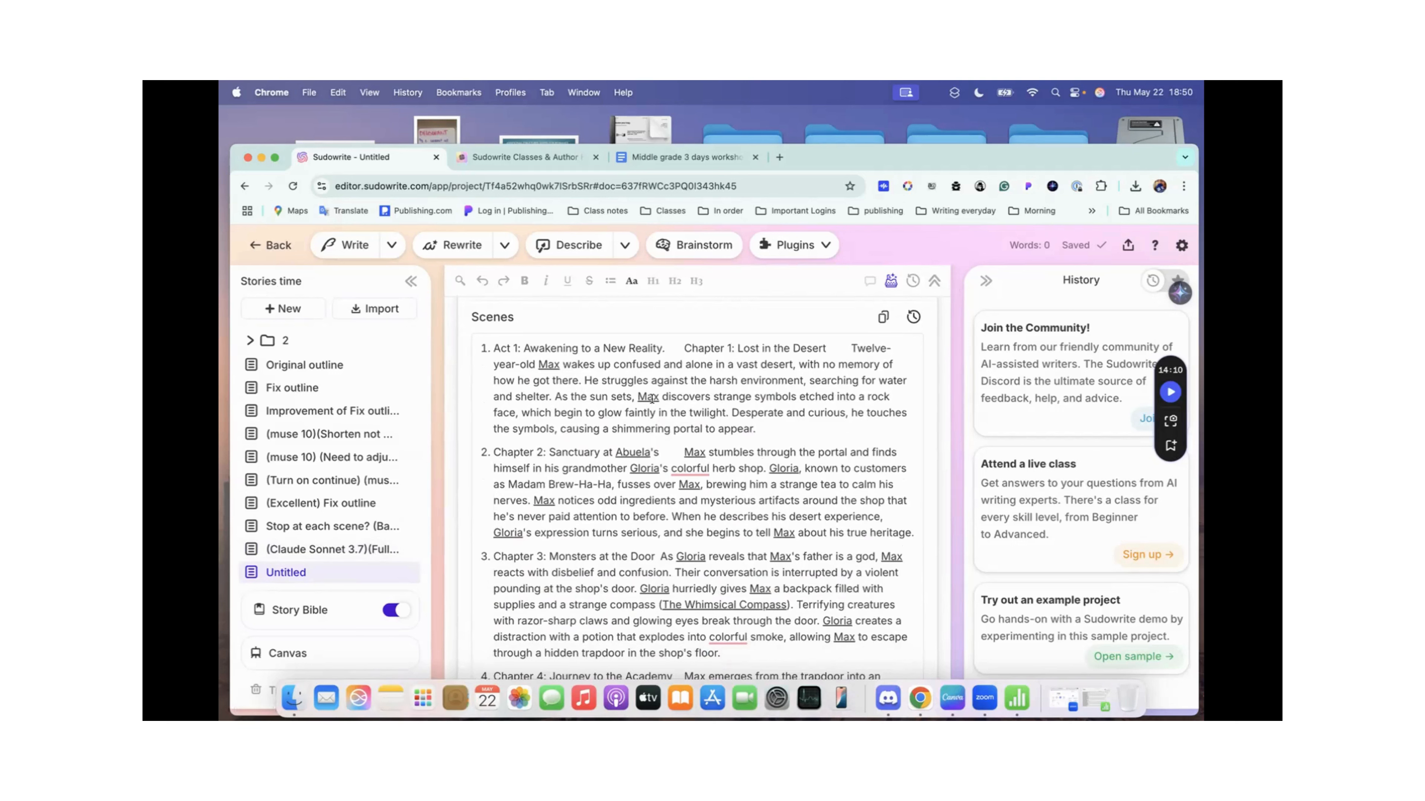
{"action": "left_click_drag", "start_coordinate": [654, 405], "coordinate": [485, 374]}
{"action": "left_click", "coordinate": [538, 362]}
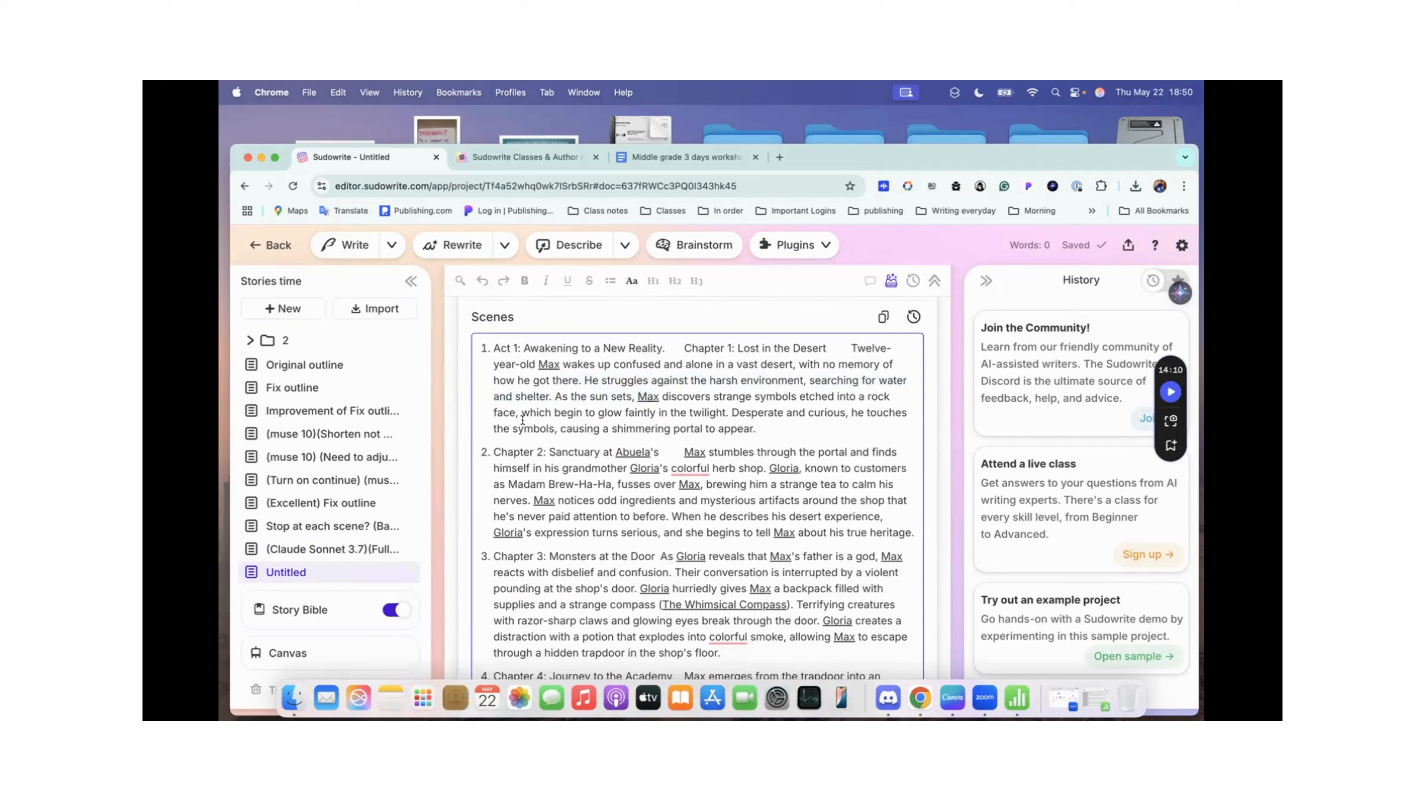
Step: Expand the Story Bible sections and examine linked worldbuilding items in the scenes, highlighting the Whimsical Compass in Chapter 6
{"action": "left_click", "coordinate": [303, 609]}
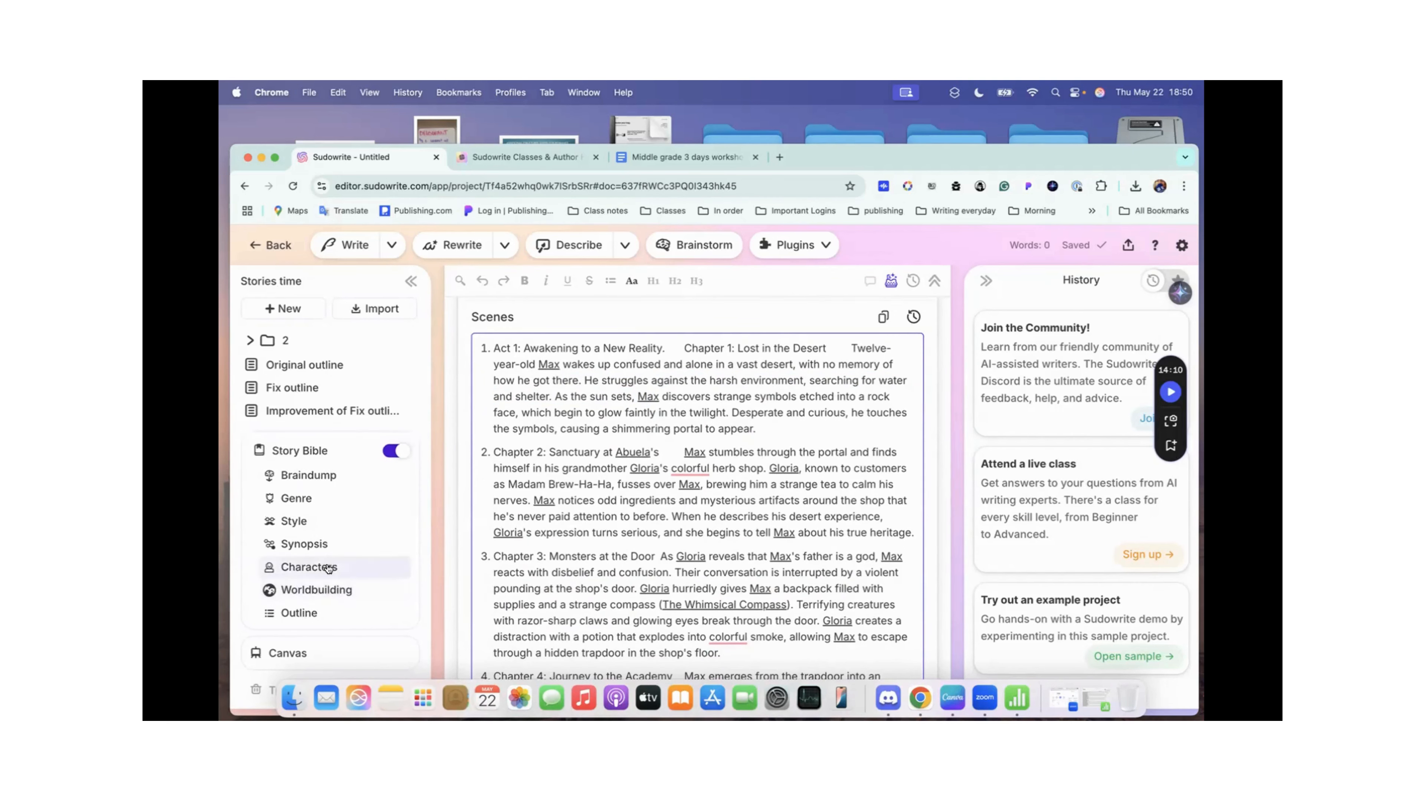
{"action": "scroll", "coordinate": [728, 549], "scroll_direction": "down", "scroll_amount": 6}
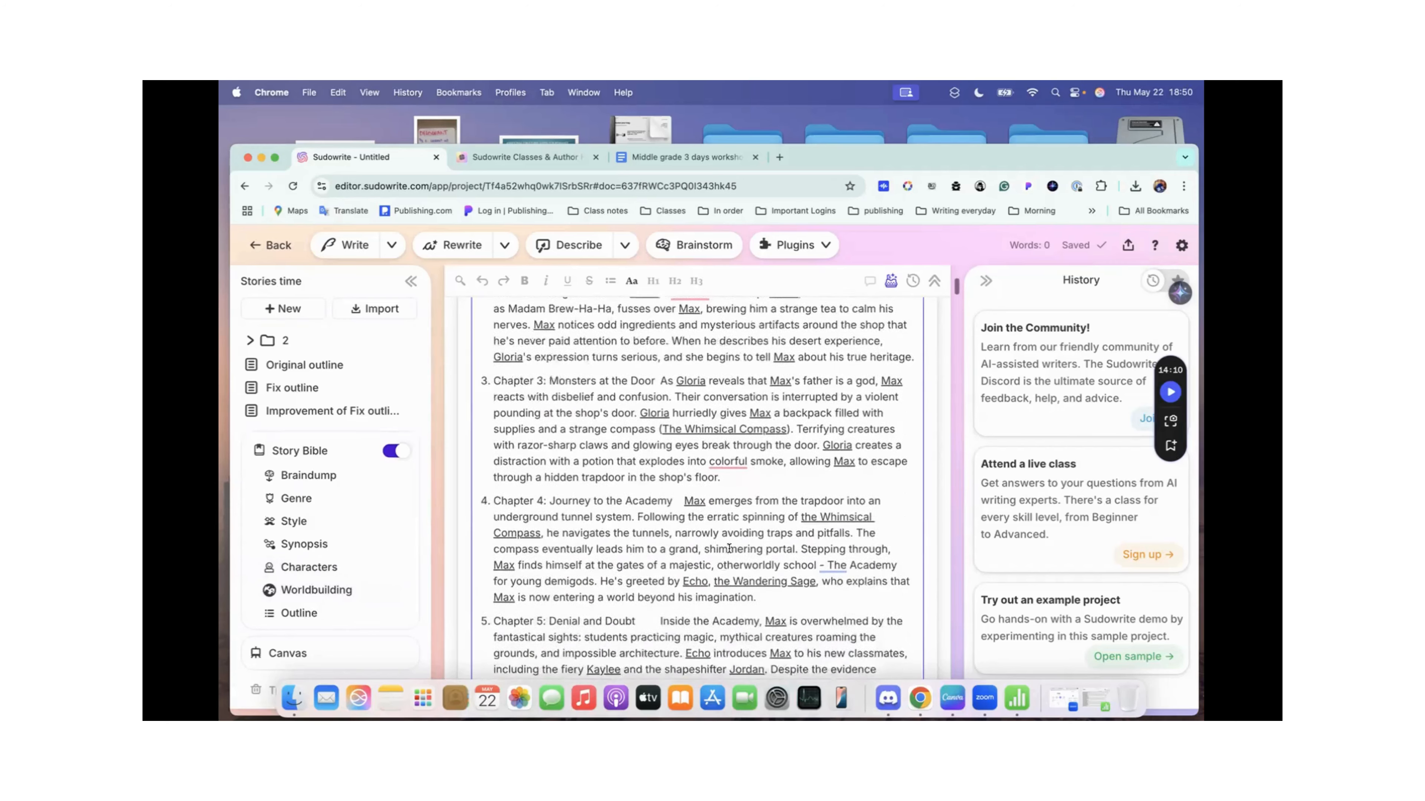
{"action": "scroll", "coordinate": [728, 549], "scroll_direction": "down", "scroll_amount": 4}
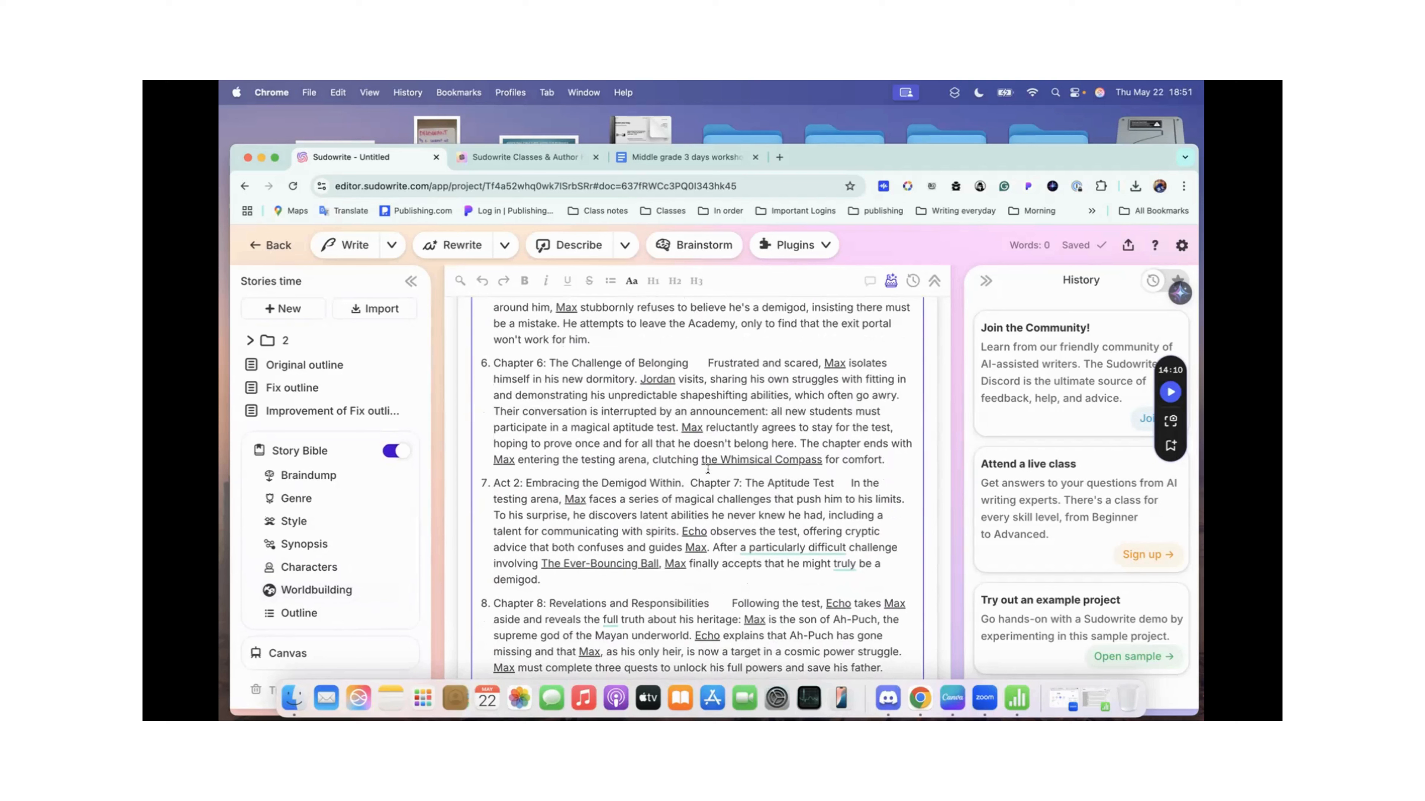
{"action": "left_click_drag", "start_coordinate": [700, 461], "coordinate": [826, 460]}
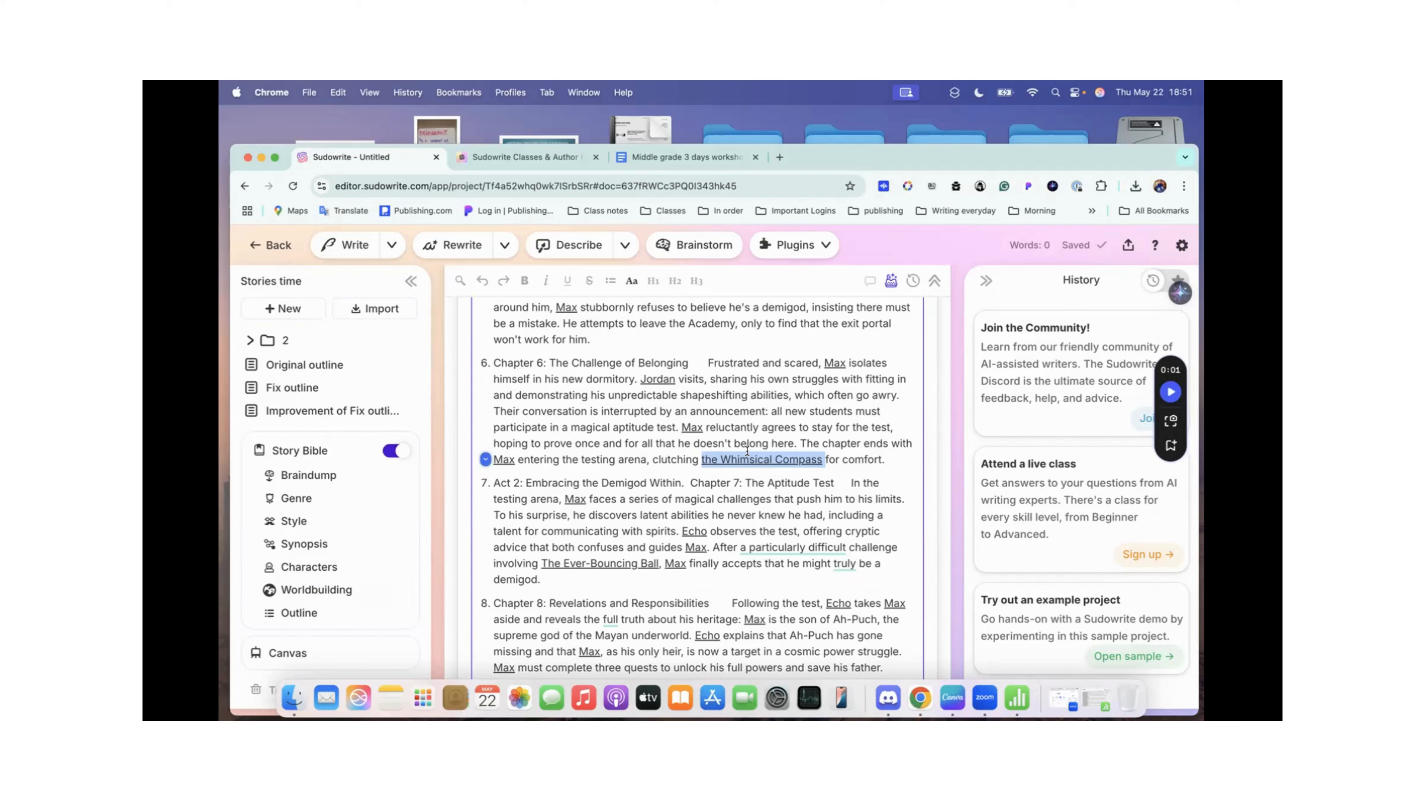
{"action": "scroll", "coordinate": [747, 451], "scroll_direction": "up", "scroll_amount": 20}
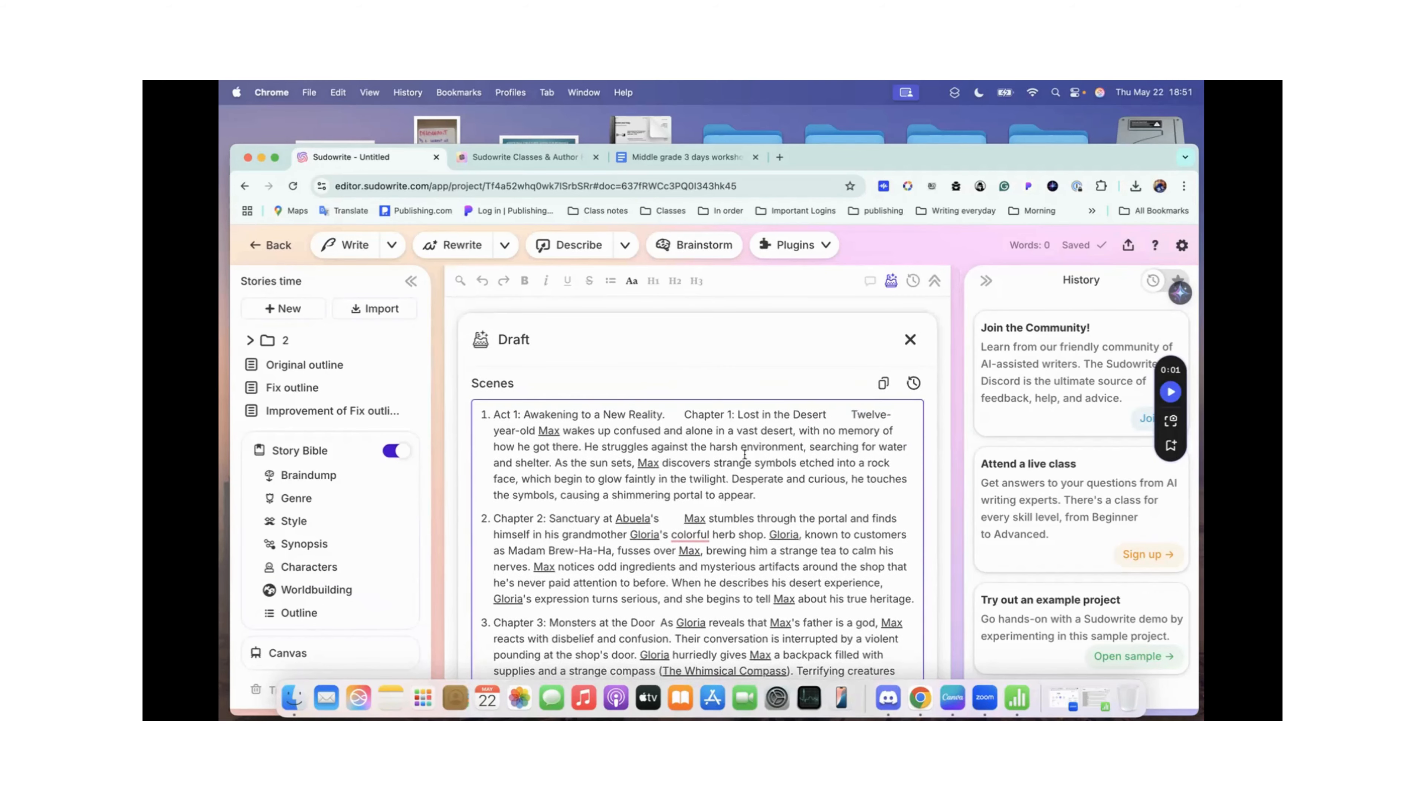
{"action": "mouse_move", "coordinate": [691, 538]}
{"action": "scroll", "coordinate": [663, 442], "scroll_direction": "down", "scroll_amount": 2}
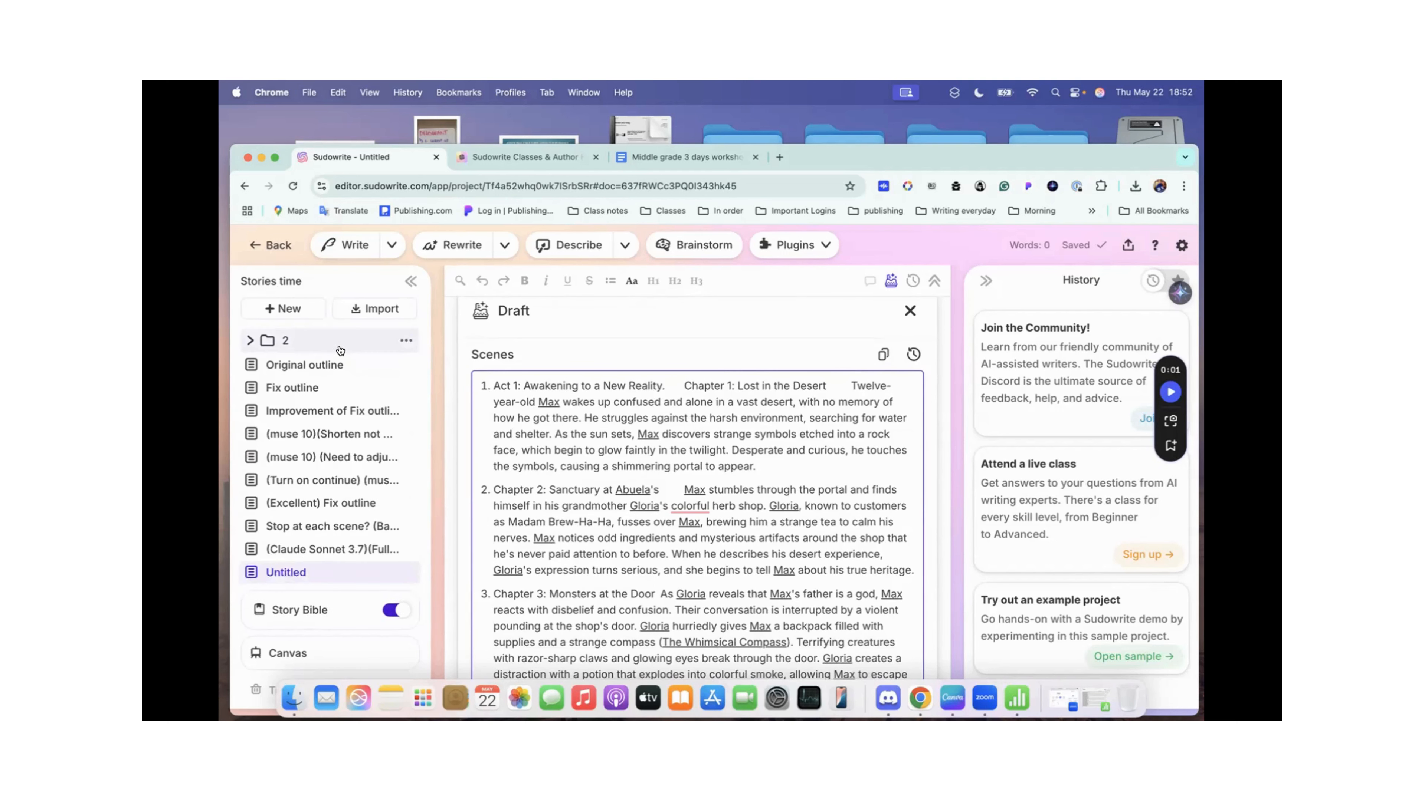
Step: Open the Fix outline document, review its scene list up to the beginning, and highlight the Name: Title? scene
{"action": "left_click", "coordinate": [301, 388]}
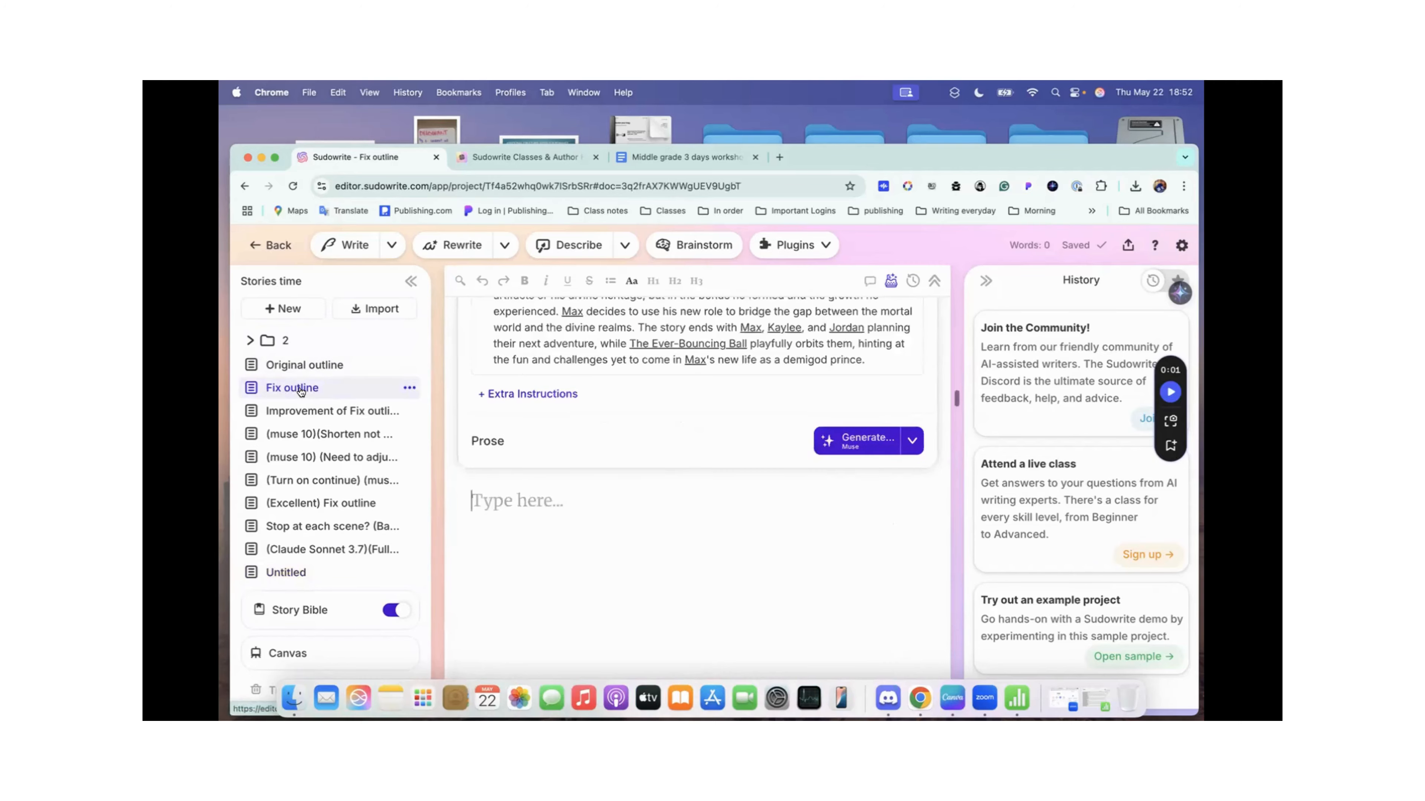
{"action": "scroll", "coordinate": [543, 360], "scroll_direction": "up", "scroll_amount": 20}
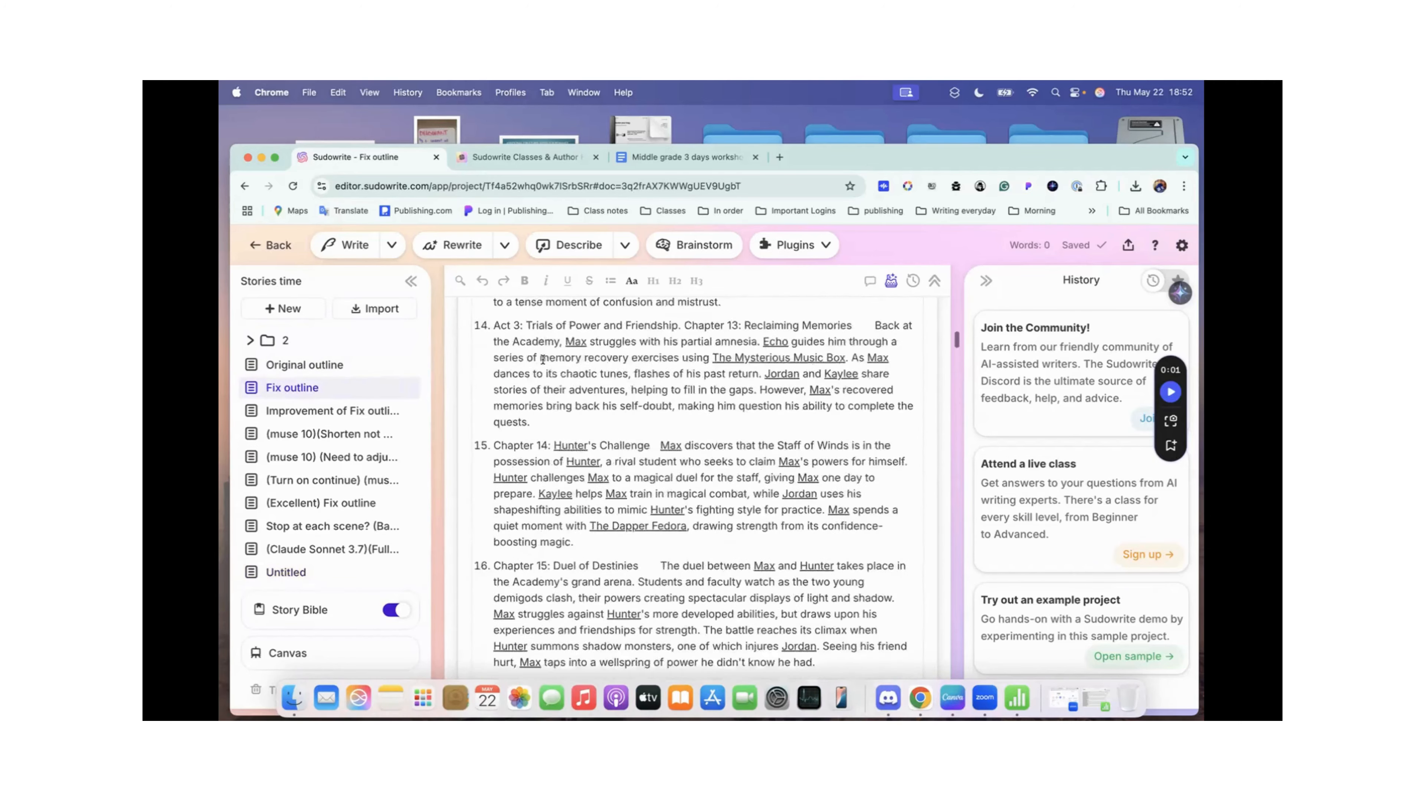
{"action": "scroll", "coordinate": [625, 371], "scroll_direction": "up", "scroll_amount": 15}
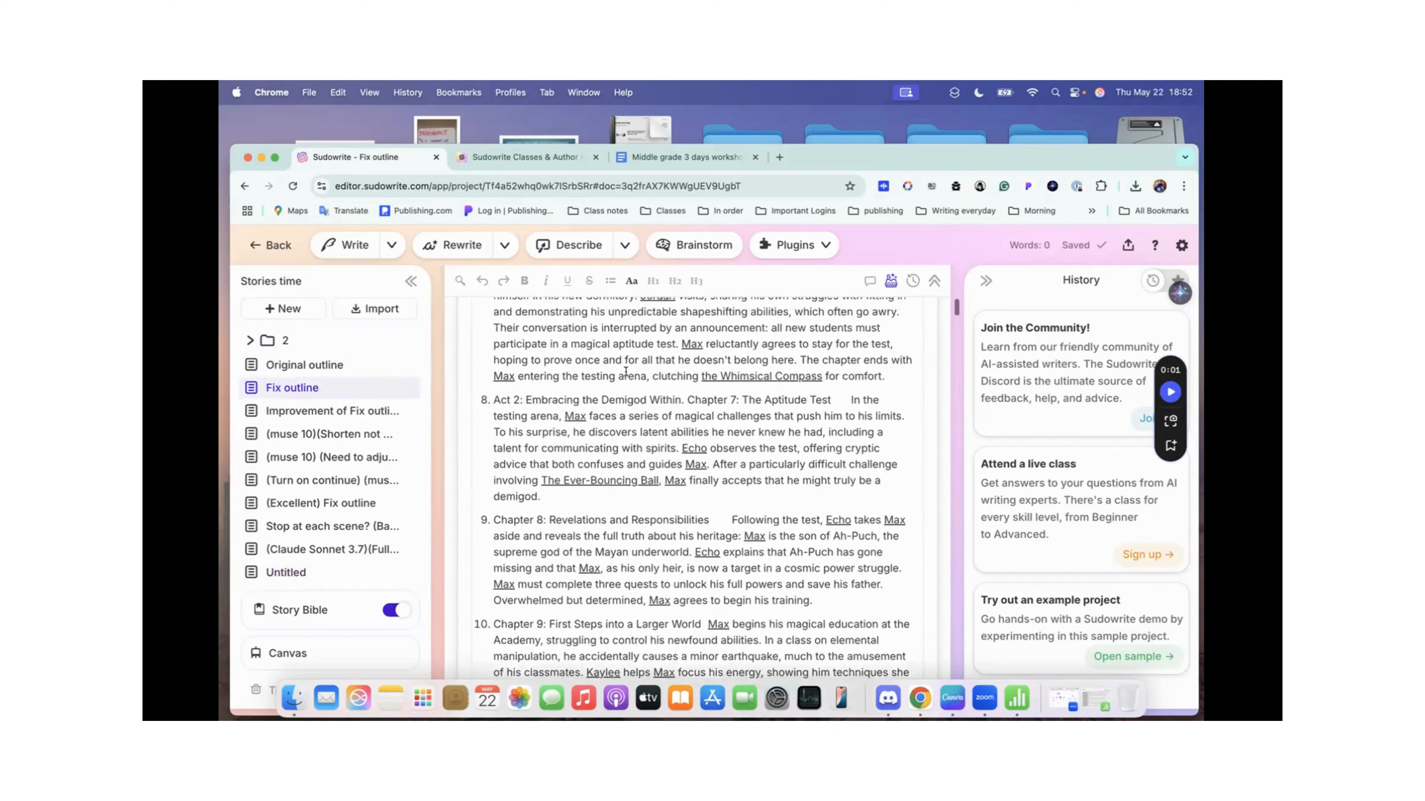
{"action": "scroll", "coordinate": [626, 371], "scroll_direction": "up", "scroll_amount": 10}
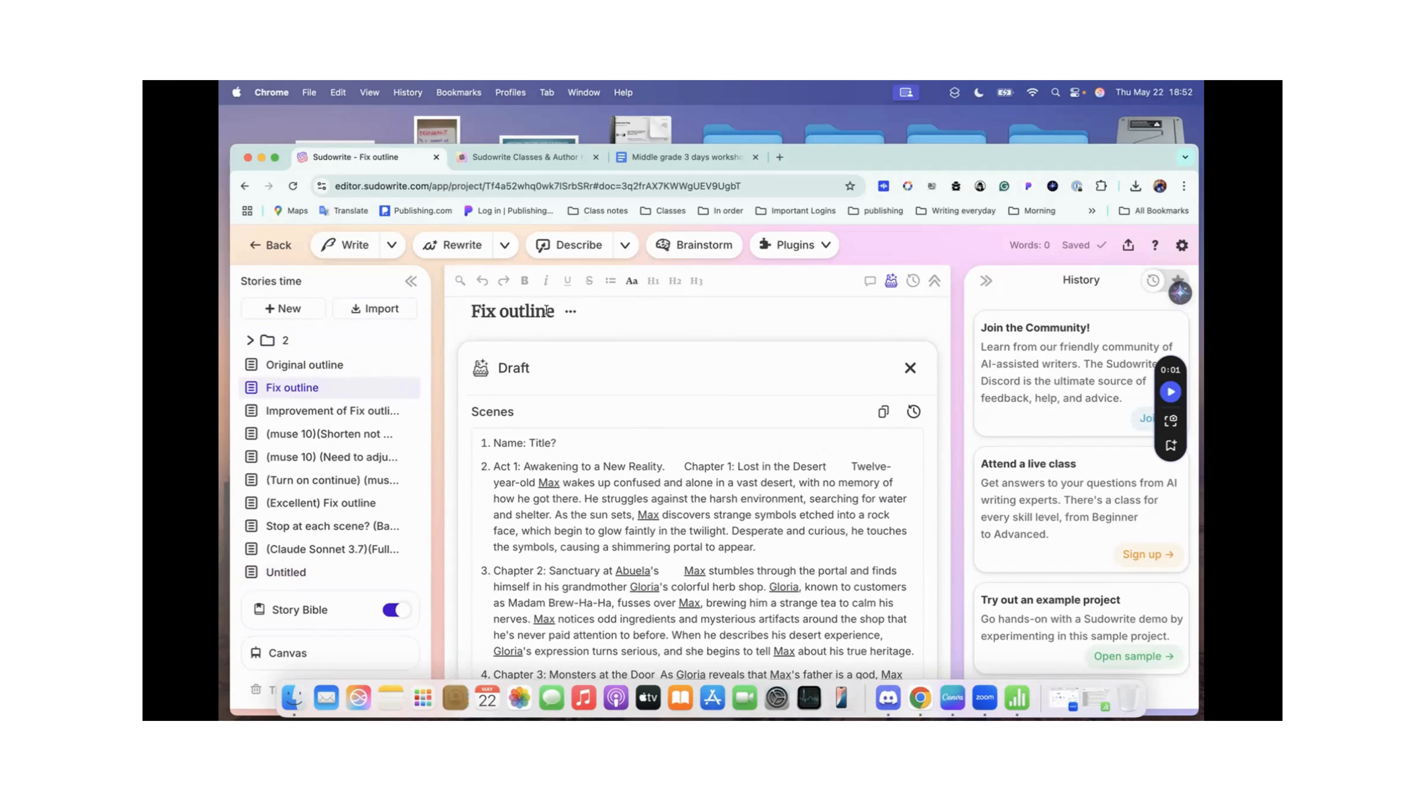
{"action": "scroll", "coordinate": [601, 496], "scroll_direction": "down", "scroll_amount": 3}
{"action": "scroll", "coordinate": [600, 497], "scroll_direction": "up", "scroll_amount": 3}
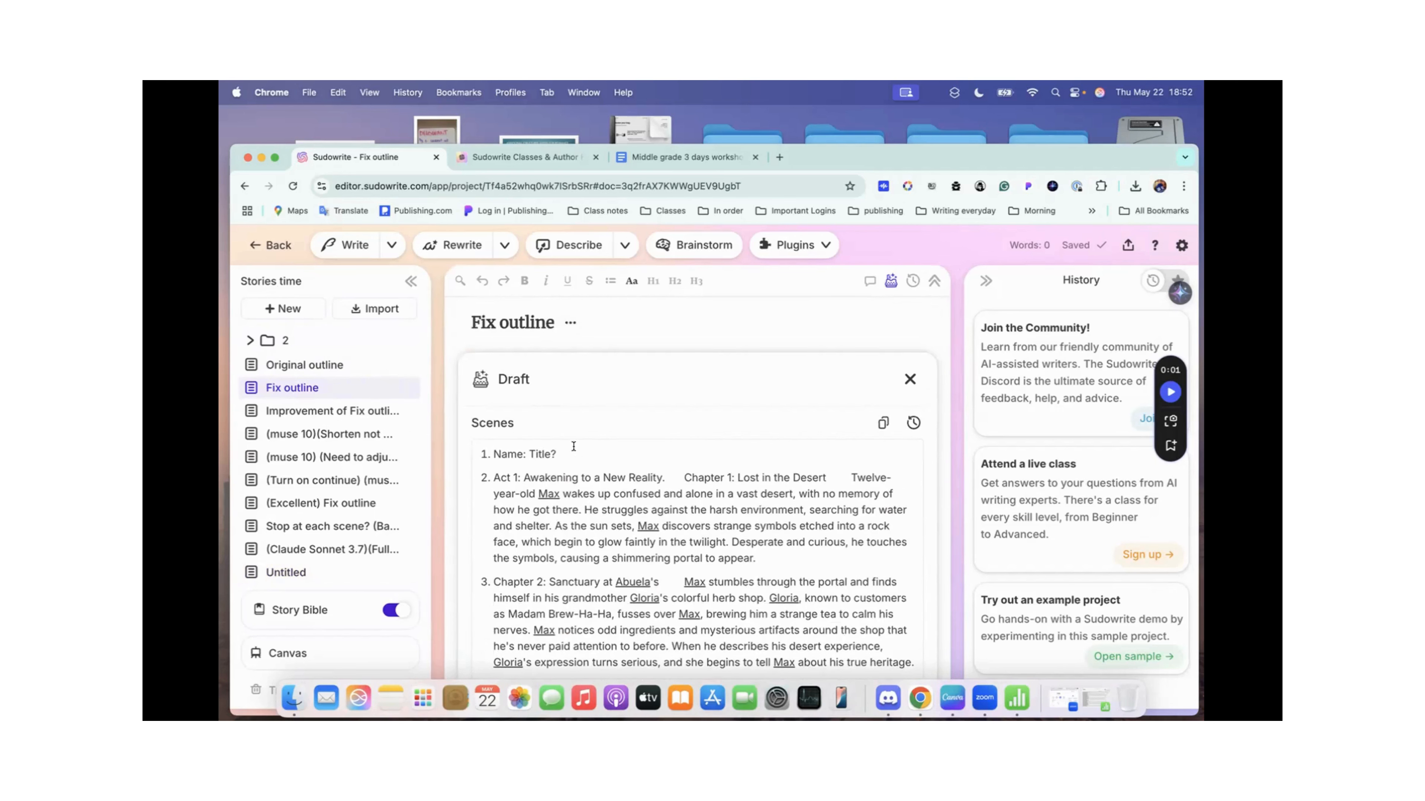
{"action": "scroll", "coordinate": [573, 446], "scroll_direction": "down", "scroll_amount": 2}
{"action": "left_click", "coordinate": [572, 397]}
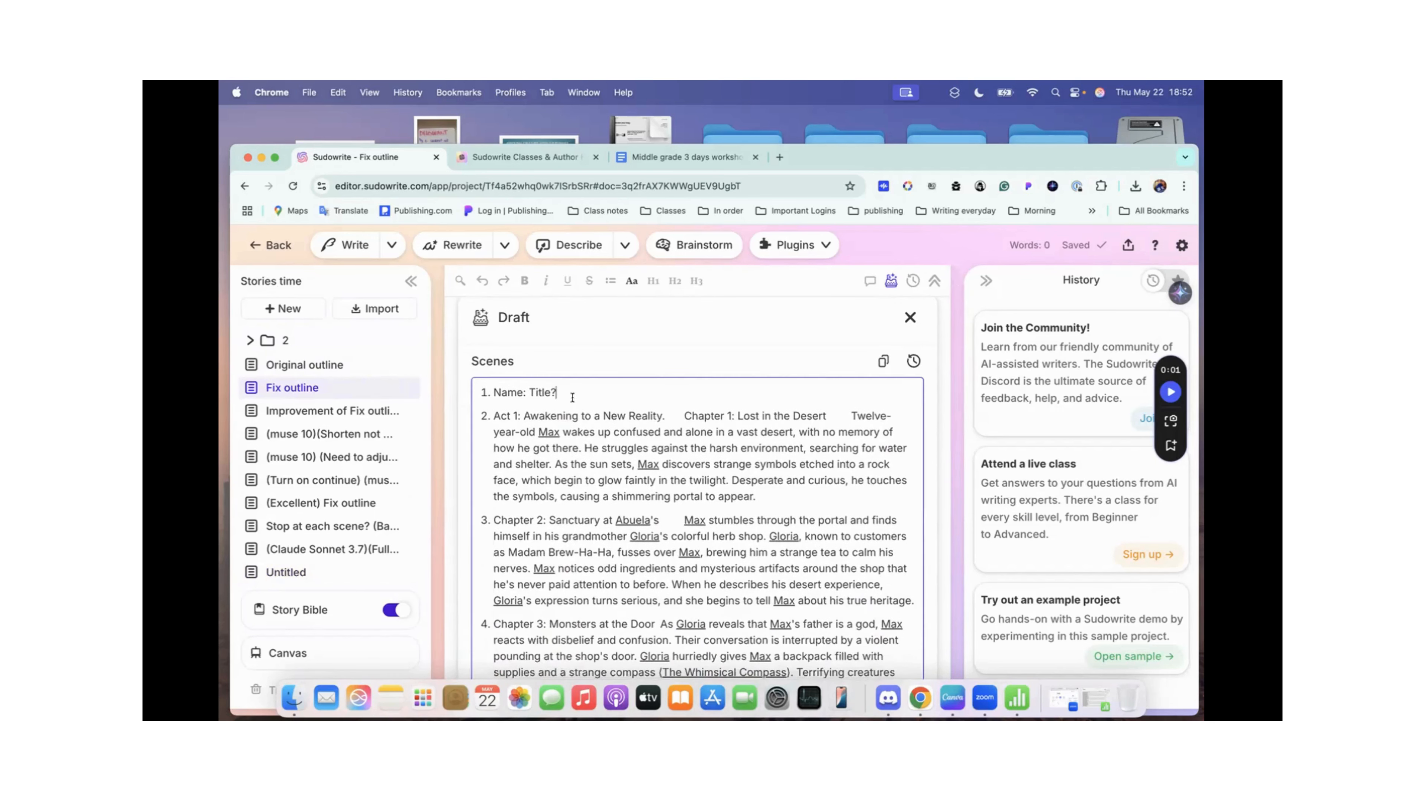
{"action": "triple_click", "coordinate": [572, 397]}
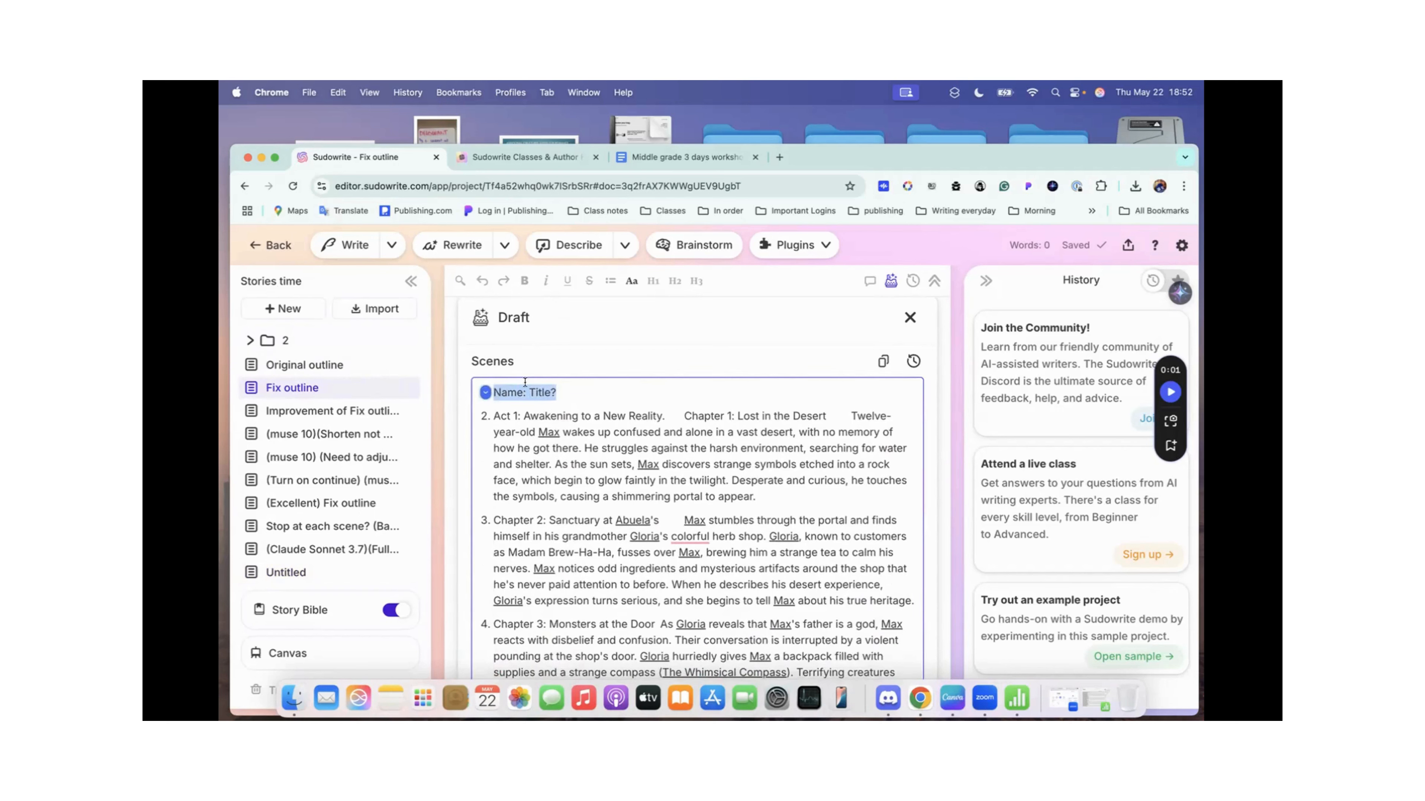
Step: Clear the highlight on the Name: Title? scene and review the Fix outline scenes through to the end
{"action": "key", "text": "Right"}
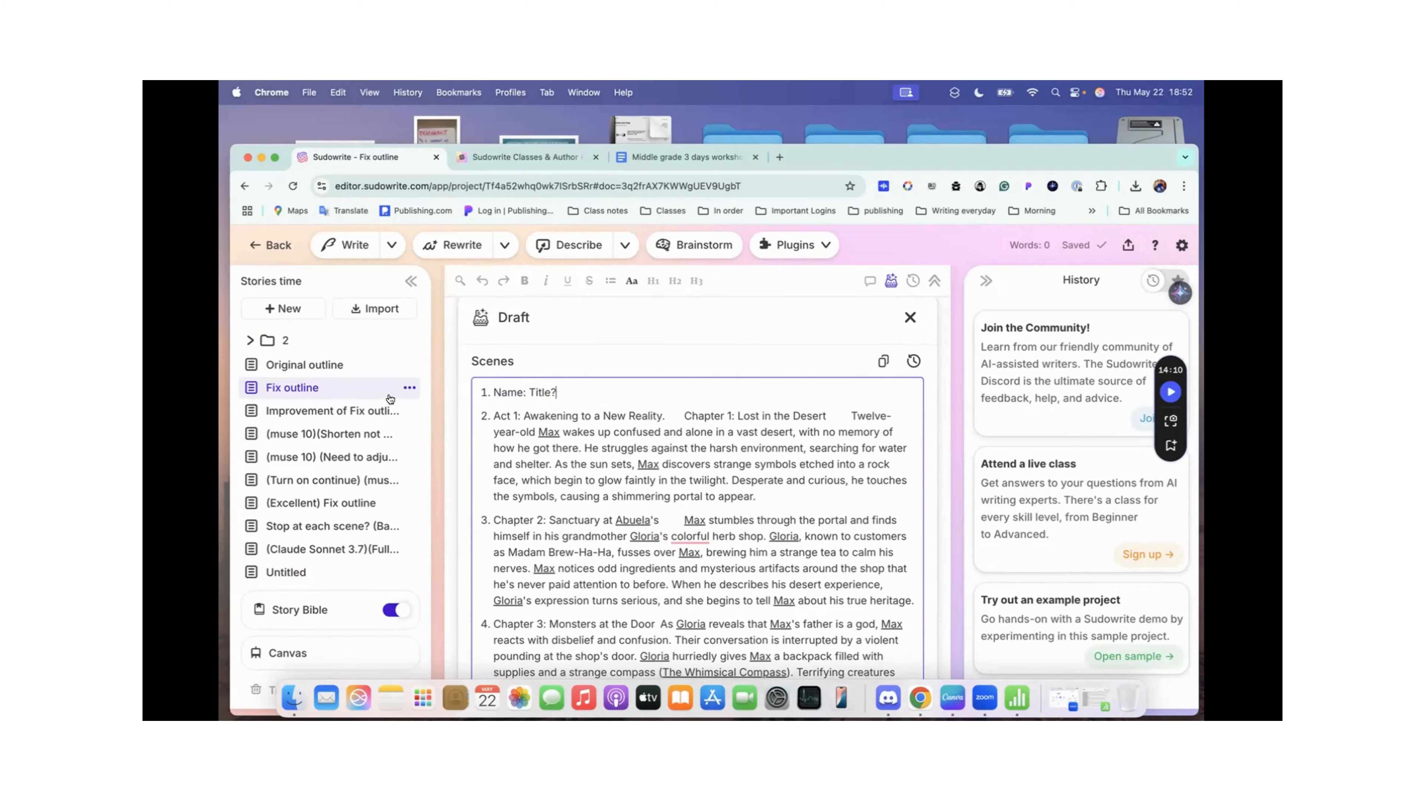
{"action": "scroll", "coordinate": [546, 409], "scroll_direction": "down", "scroll_amount": 15}
{"action": "scroll", "coordinate": [547, 412], "scroll_direction": "down", "scroll_amount": 15}
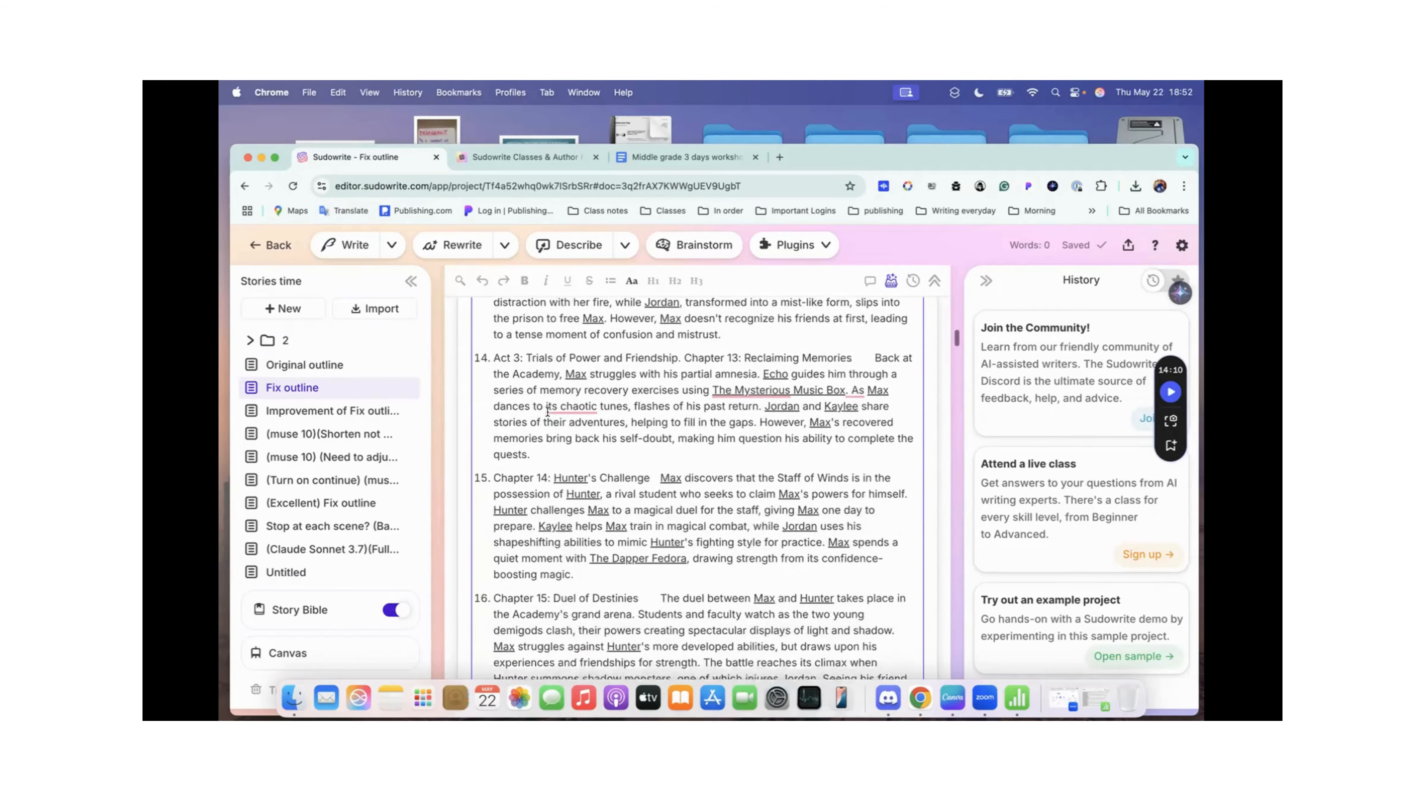
{"action": "scroll", "coordinate": [547, 411], "scroll_direction": "down", "scroll_amount": 5}
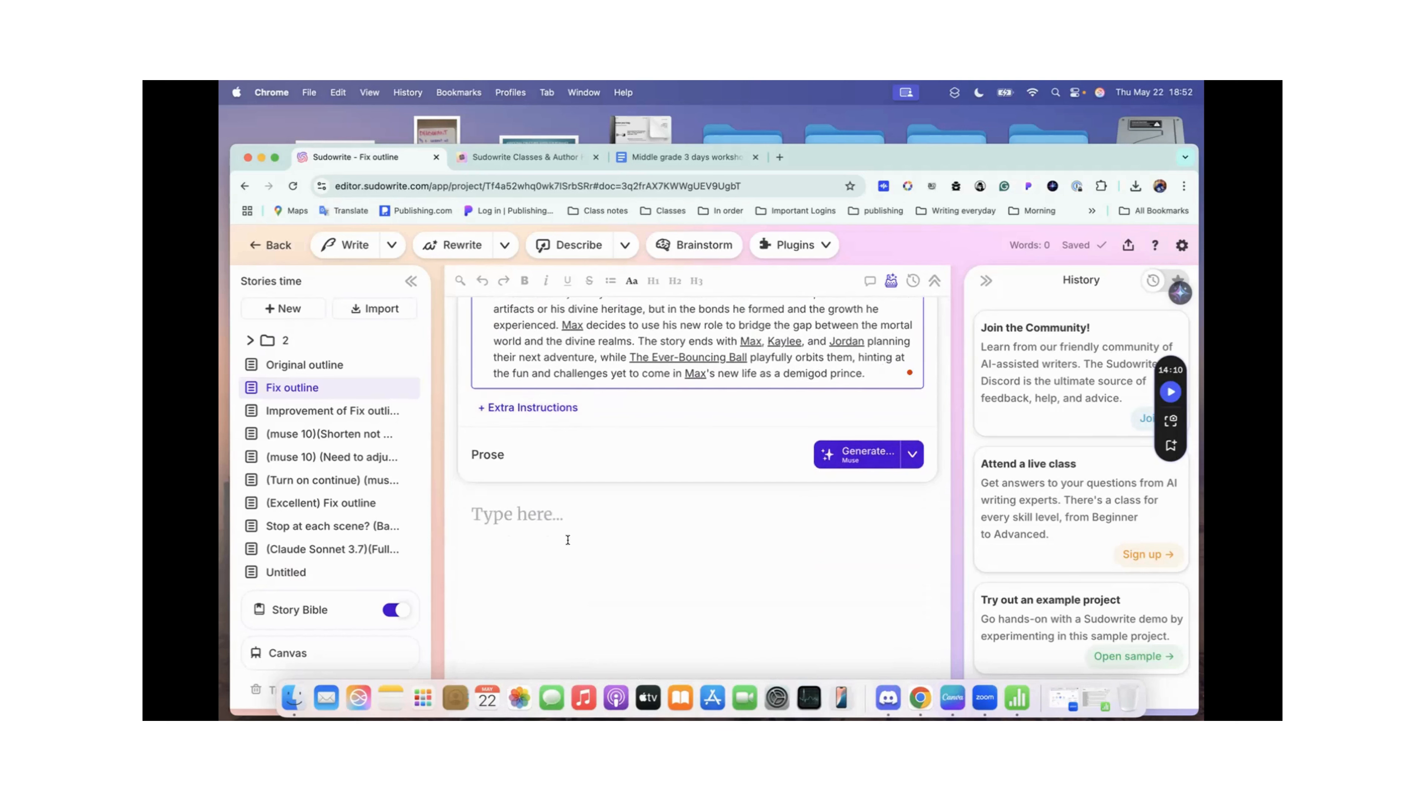
Step: Open the Improvement of Fix outline document and examine the numbered improvement suggestions in its Extra Instructions
{"action": "left_click", "coordinate": [308, 413]}
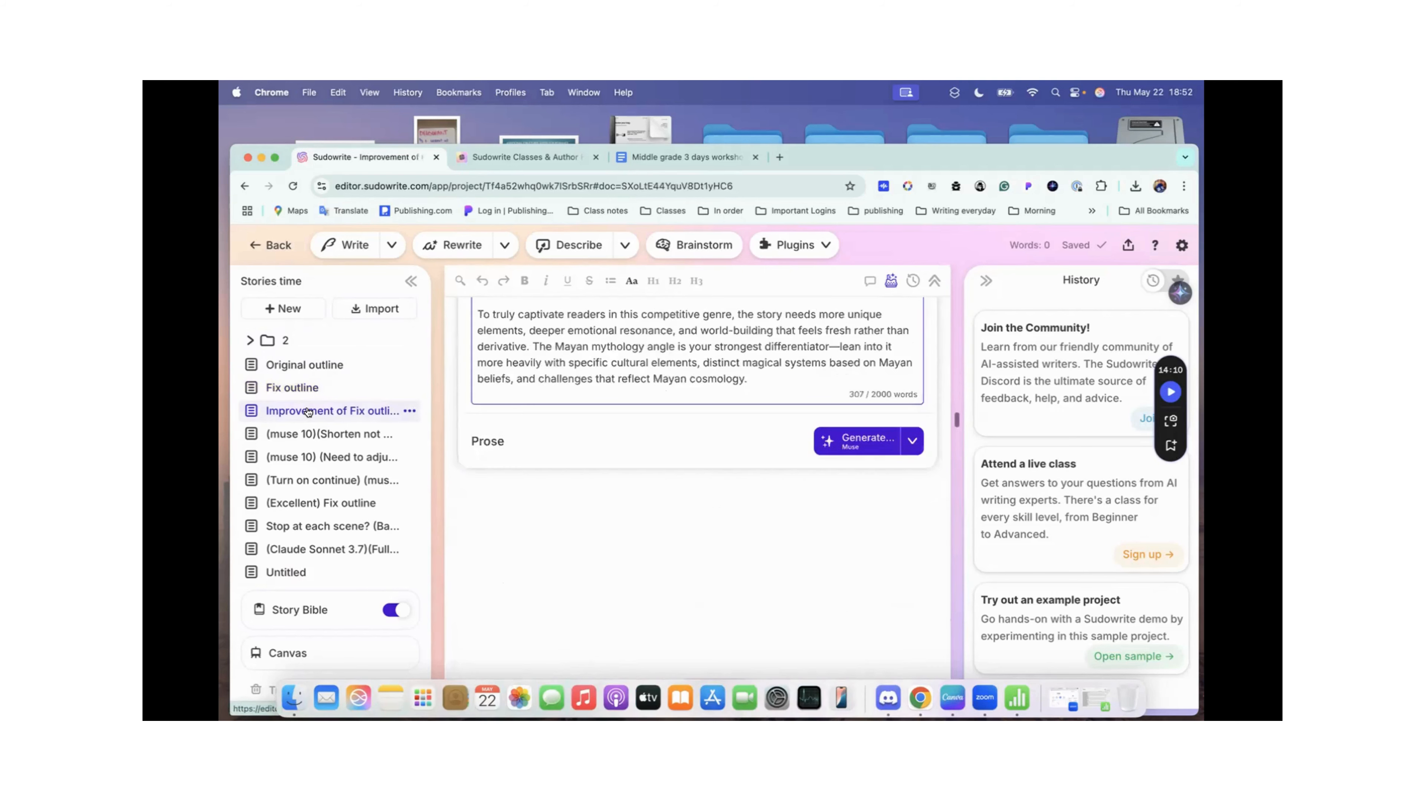
{"action": "scroll", "coordinate": [663, 381], "scroll_direction": "up", "scroll_amount": 5}
{"action": "scroll", "coordinate": [662, 381], "scroll_direction": "up", "scroll_amount": 15}
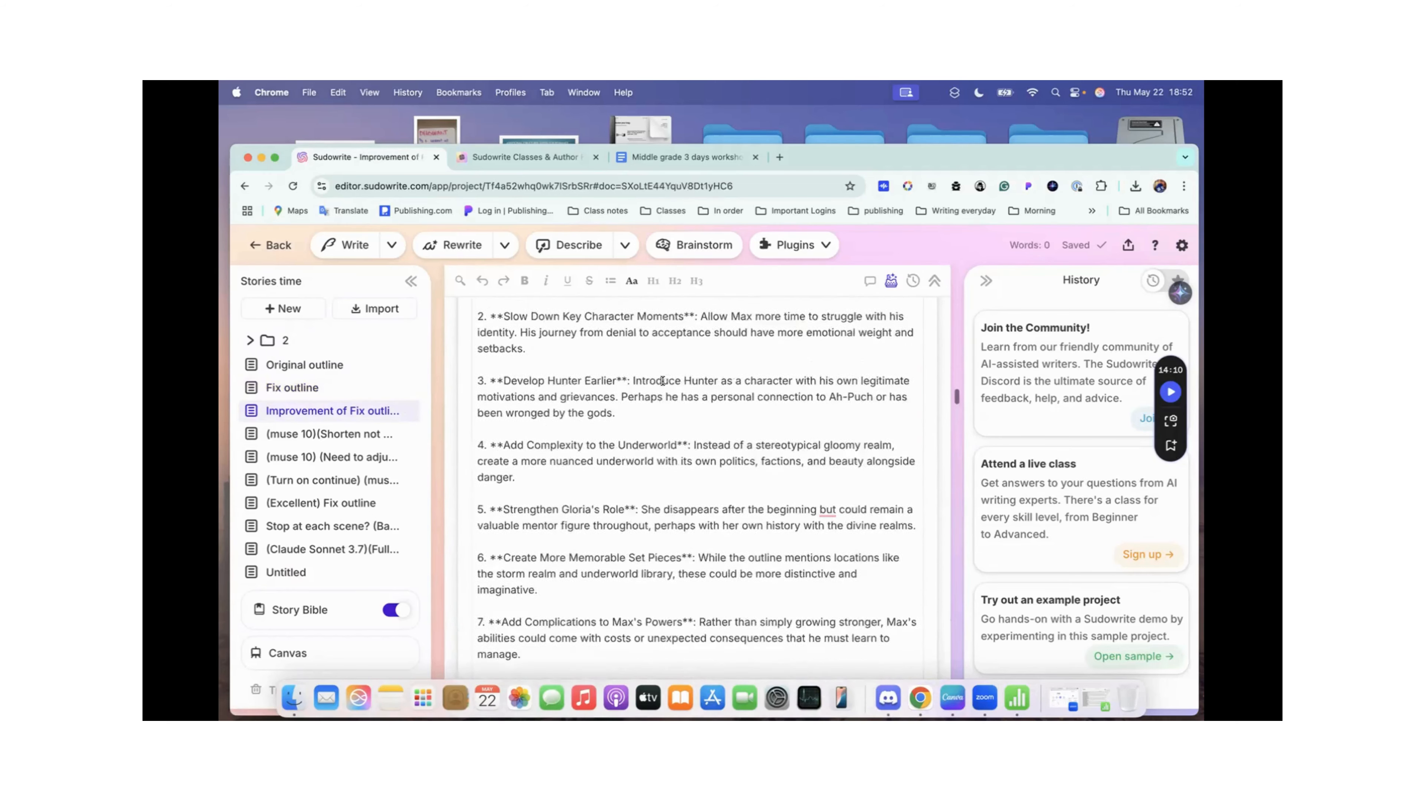
{"action": "scroll", "coordinate": [661, 382], "scroll_direction": "down", "scroll_amount": 5}
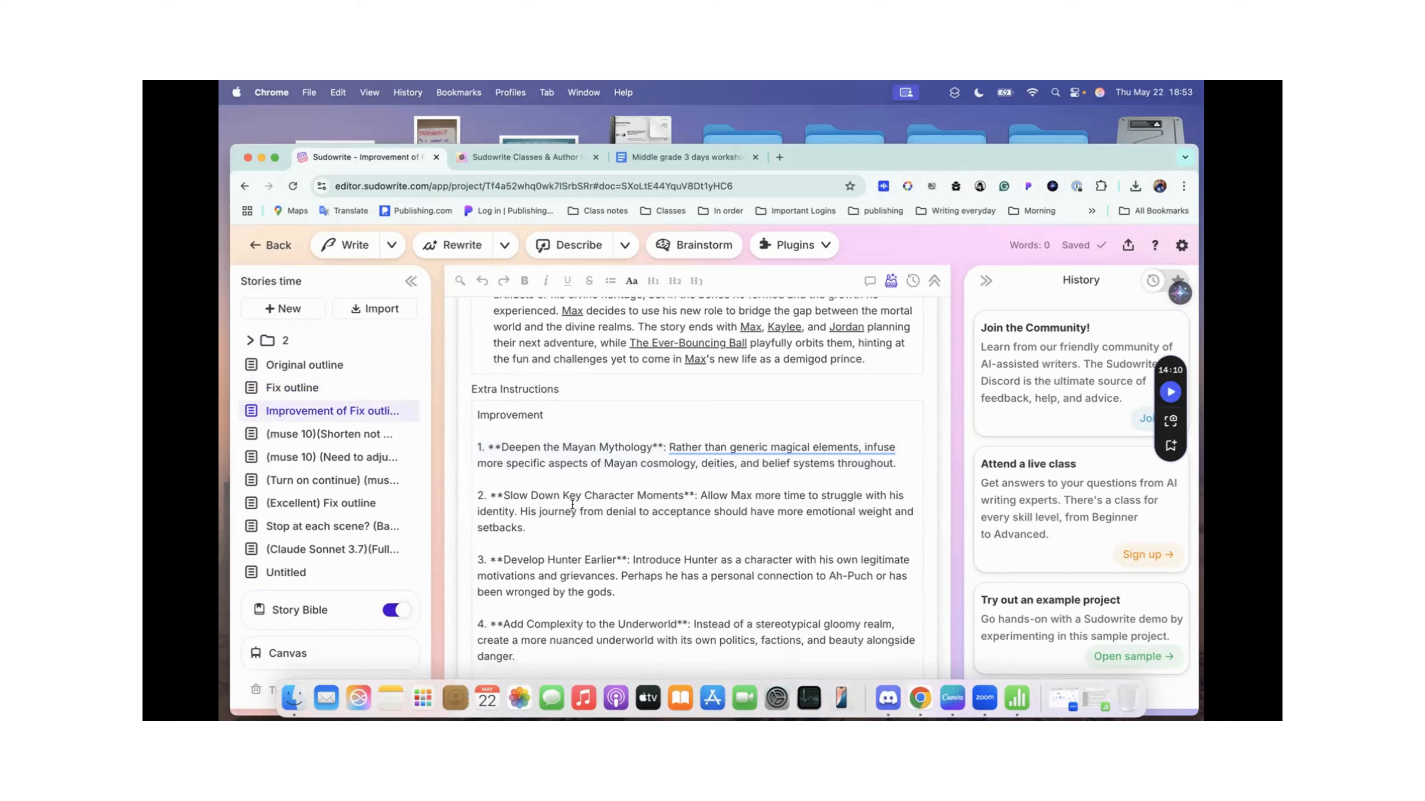
Step: Open the Original outline document and expand its Full Story Eval - DeepSeek V3 history card to read the readiness verdict
{"action": "left_click", "coordinate": [308, 393]}
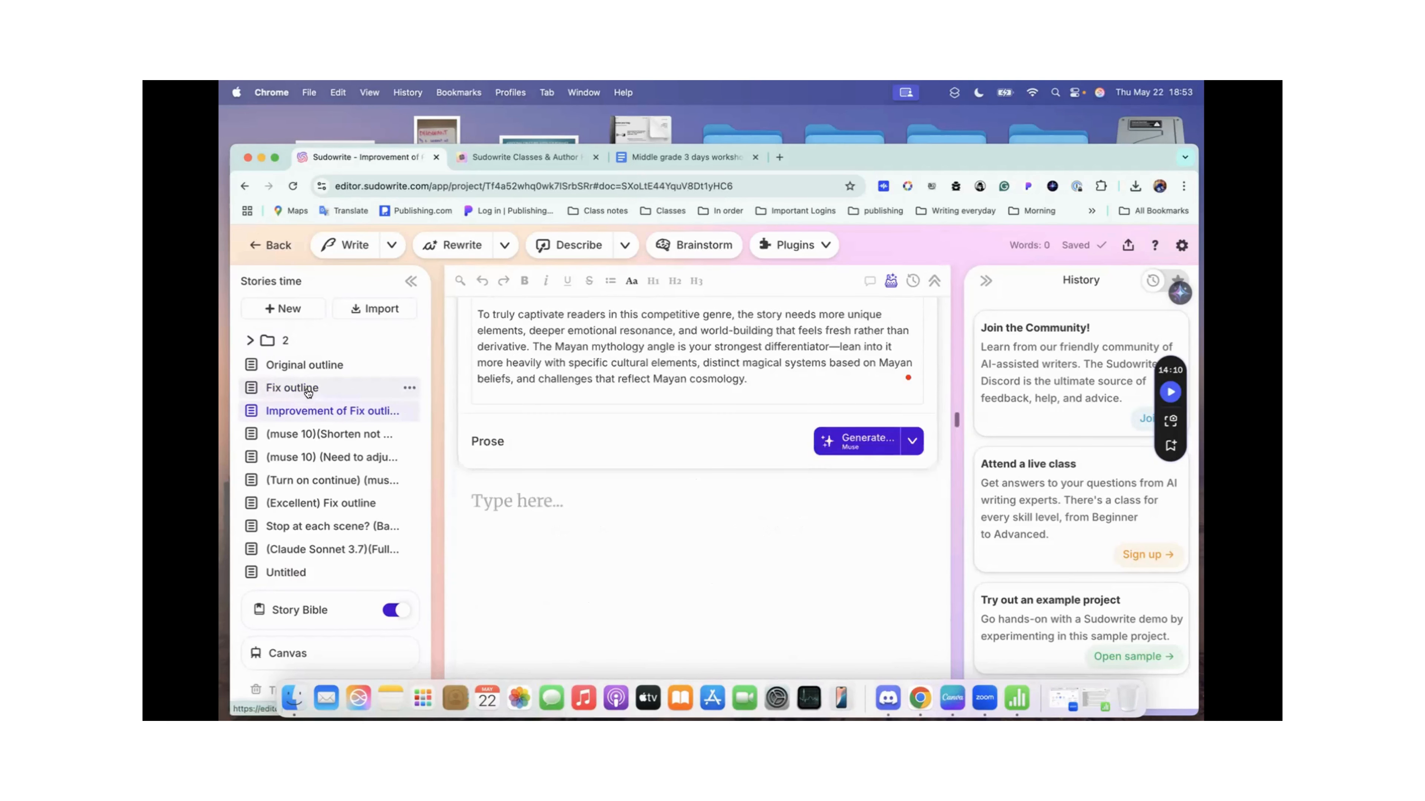
{"action": "left_click", "coordinate": [308, 393]}
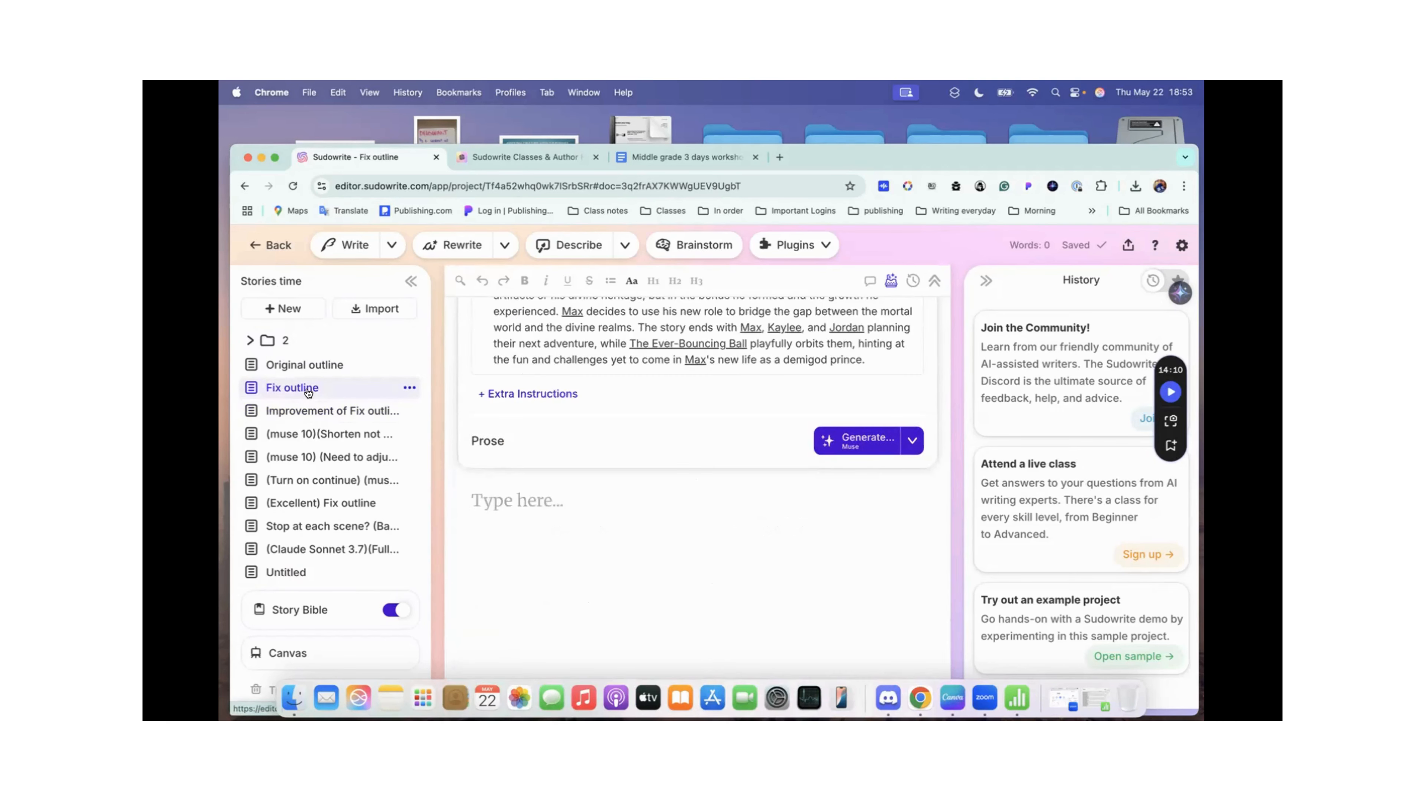
{"action": "left_click", "coordinate": [312, 368]}
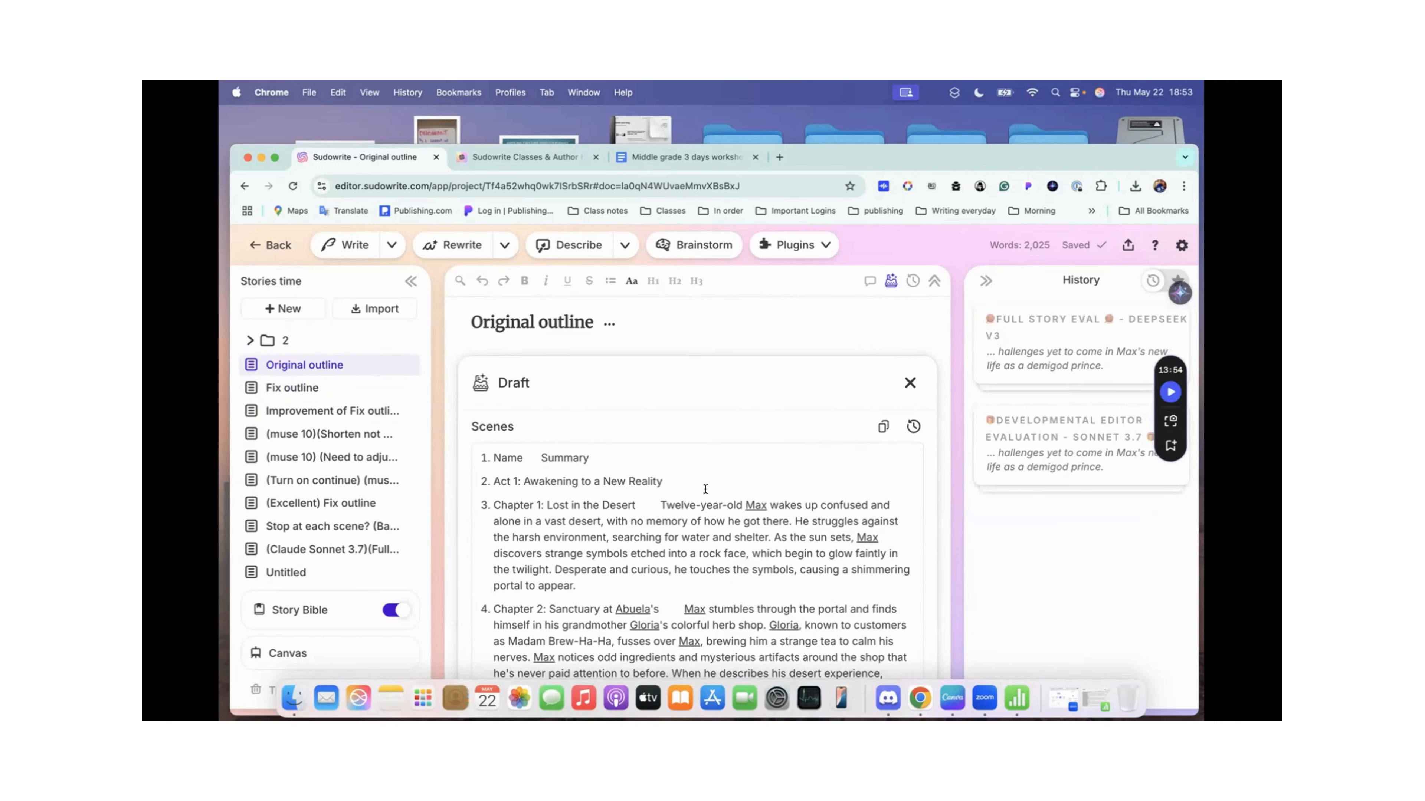
{"action": "left_click", "coordinate": [1019, 379]}
{"action": "scroll", "coordinate": [1019, 378], "scroll_direction": "down", "scroll_amount": 3}
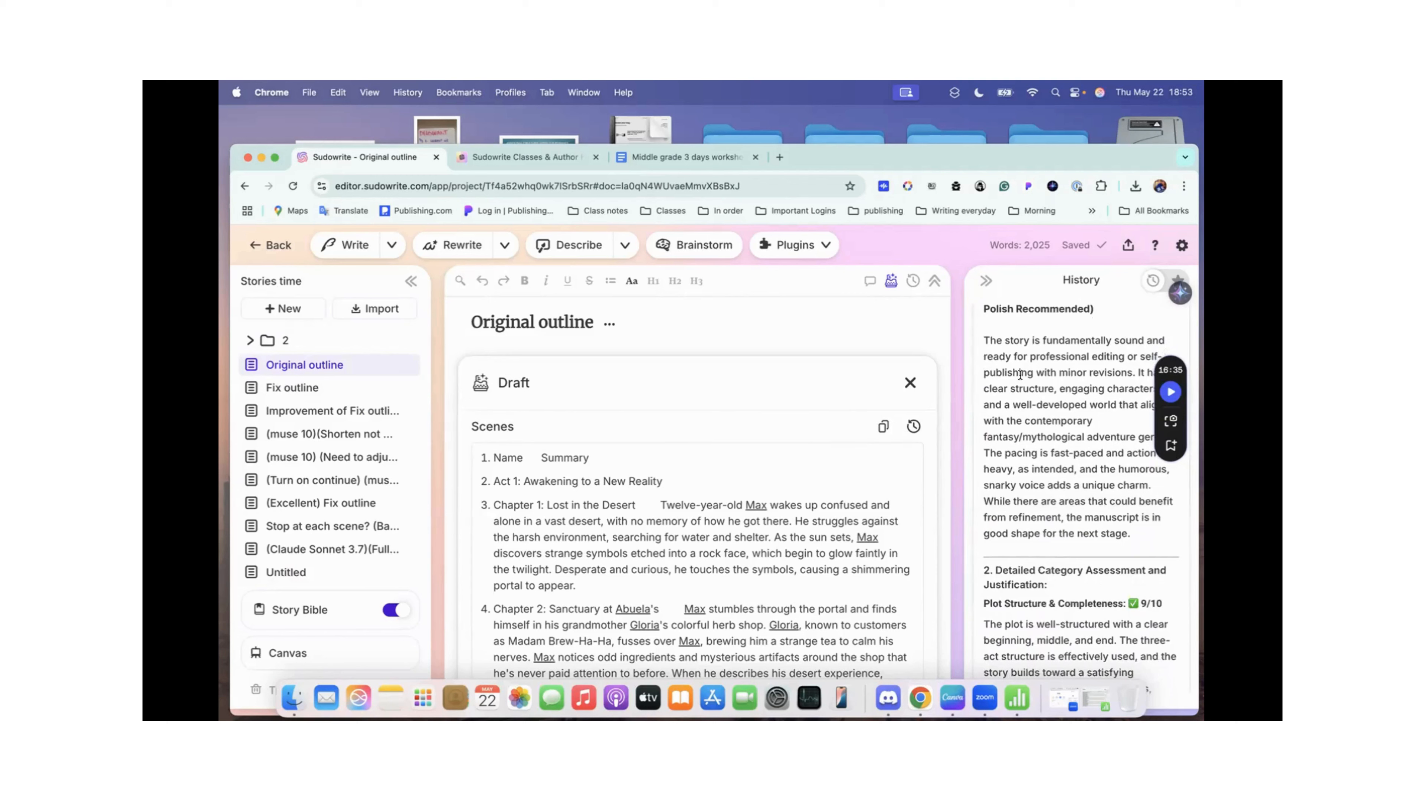
{"action": "scroll", "coordinate": [1019, 375], "scroll_direction": "up", "scroll_amount": 3}
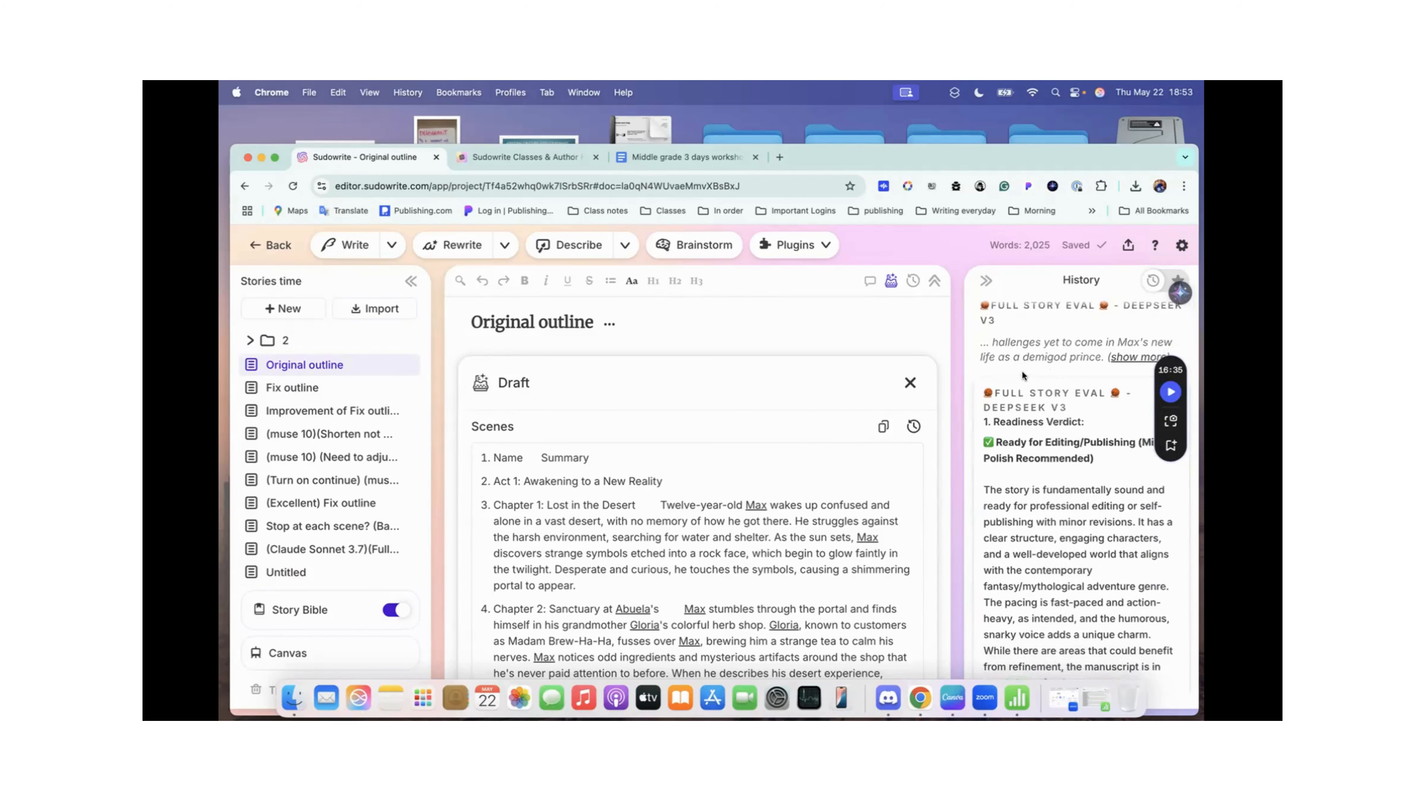
{"action": "scroll", "coordinate": [1057, 440], "scroll_direction": "down", "scroll_amount": 1}
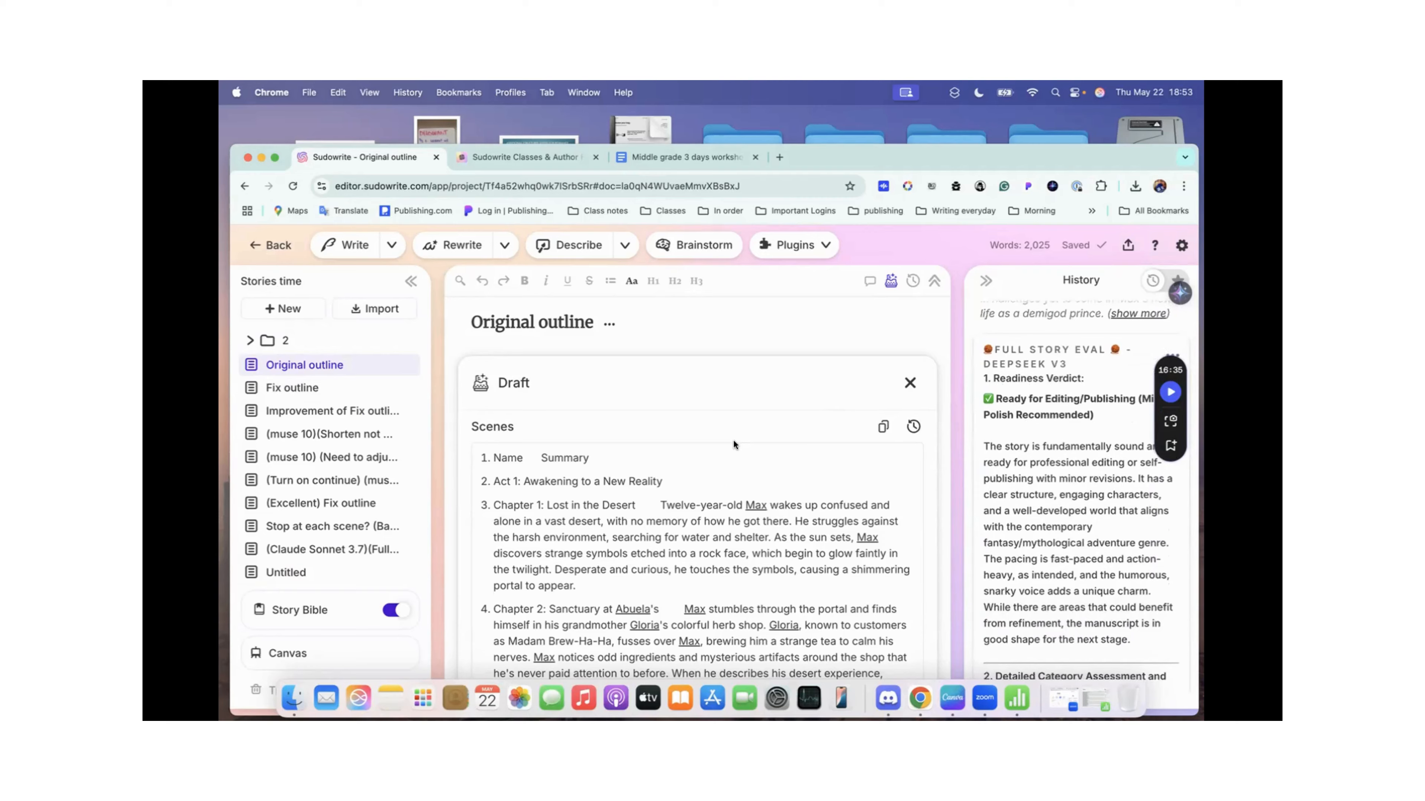
Step: Compare the scene lists of Original outline and Fix outline, finishing at the beginning of Original outline
{"action": "scroll", "coordinate": [734, 442], "scroll_direction": "down", "scroll_amount": 15}
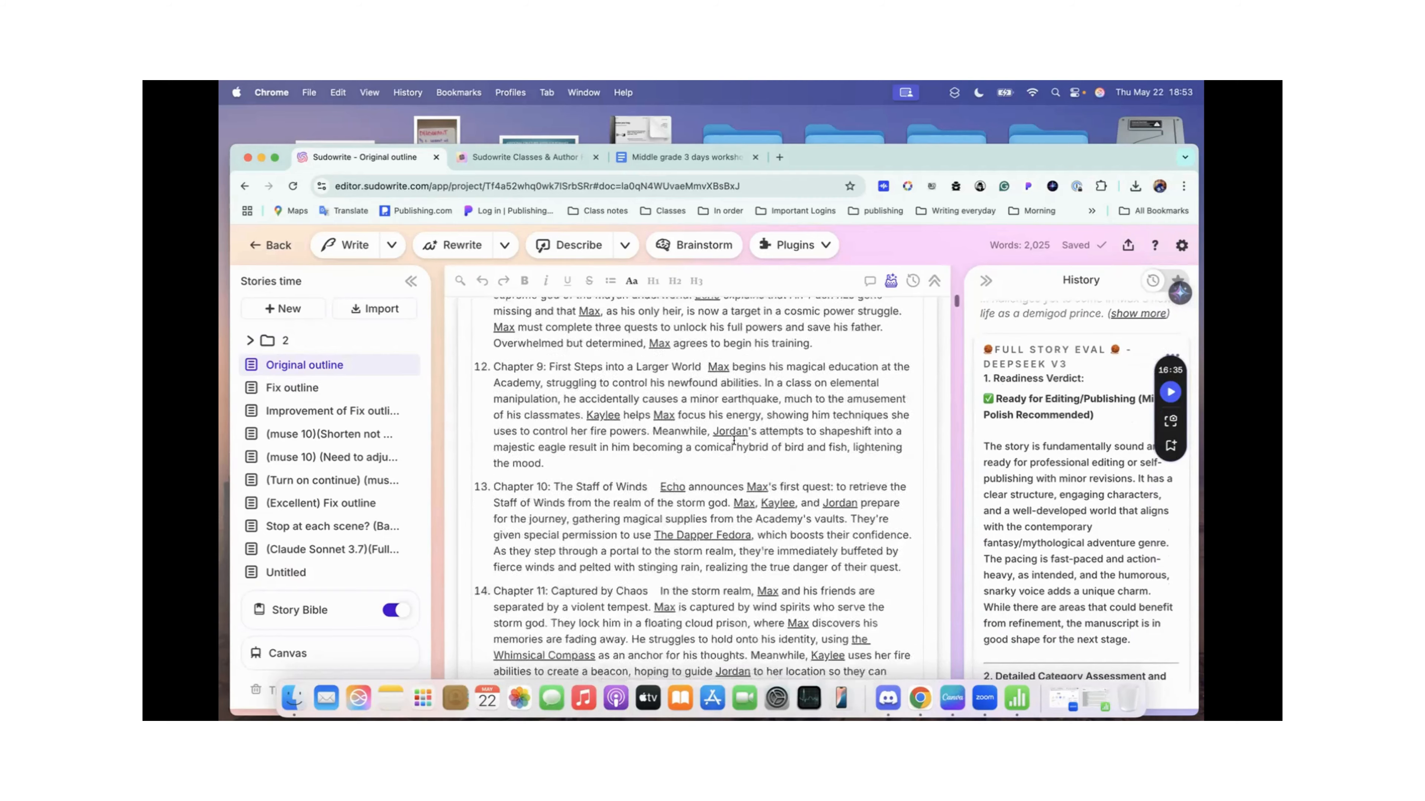
{"action": "scroll", "coordinate": [733, 442], "scroll_direction": "down", "scroll_amount": 10}
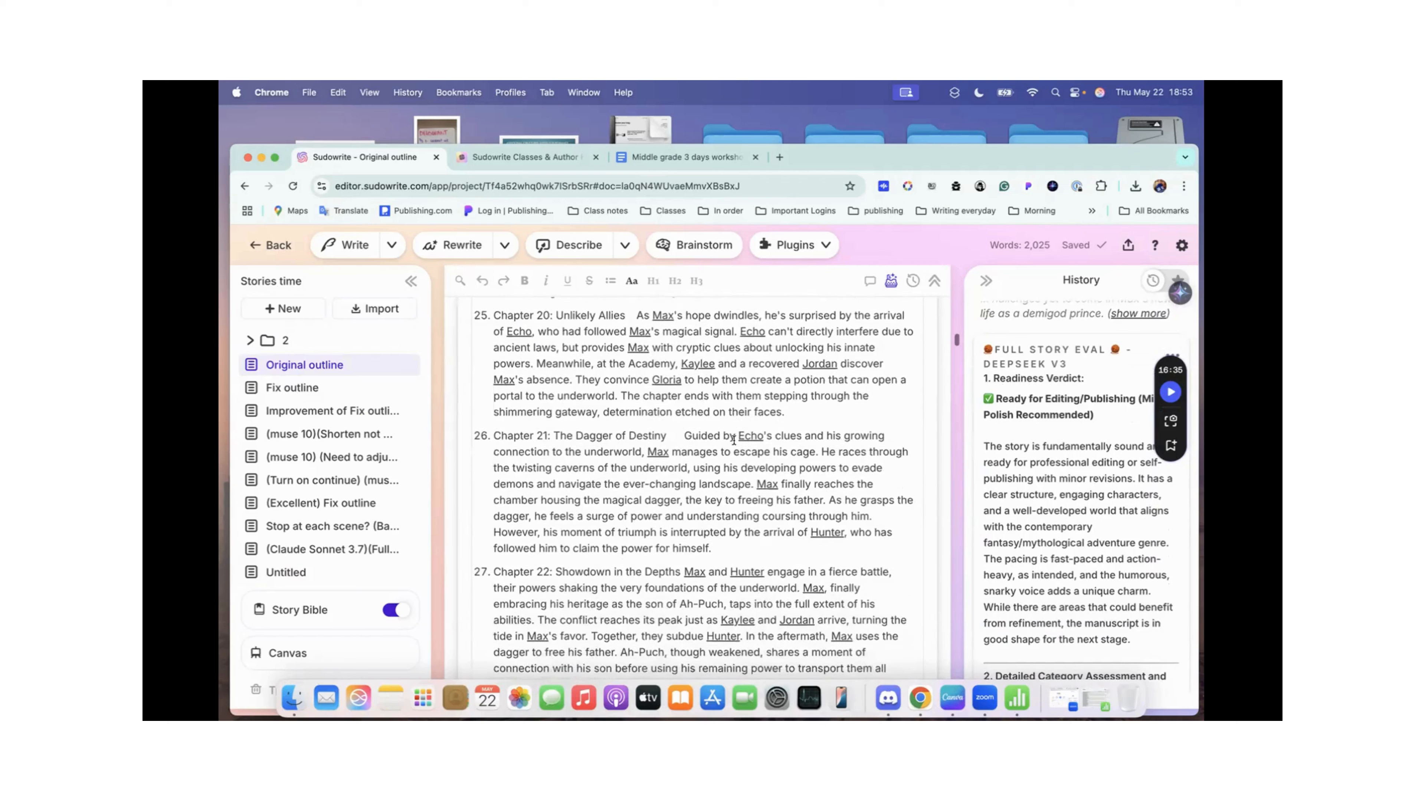
{"action": "left_click", "coordinate": [337, 388]}
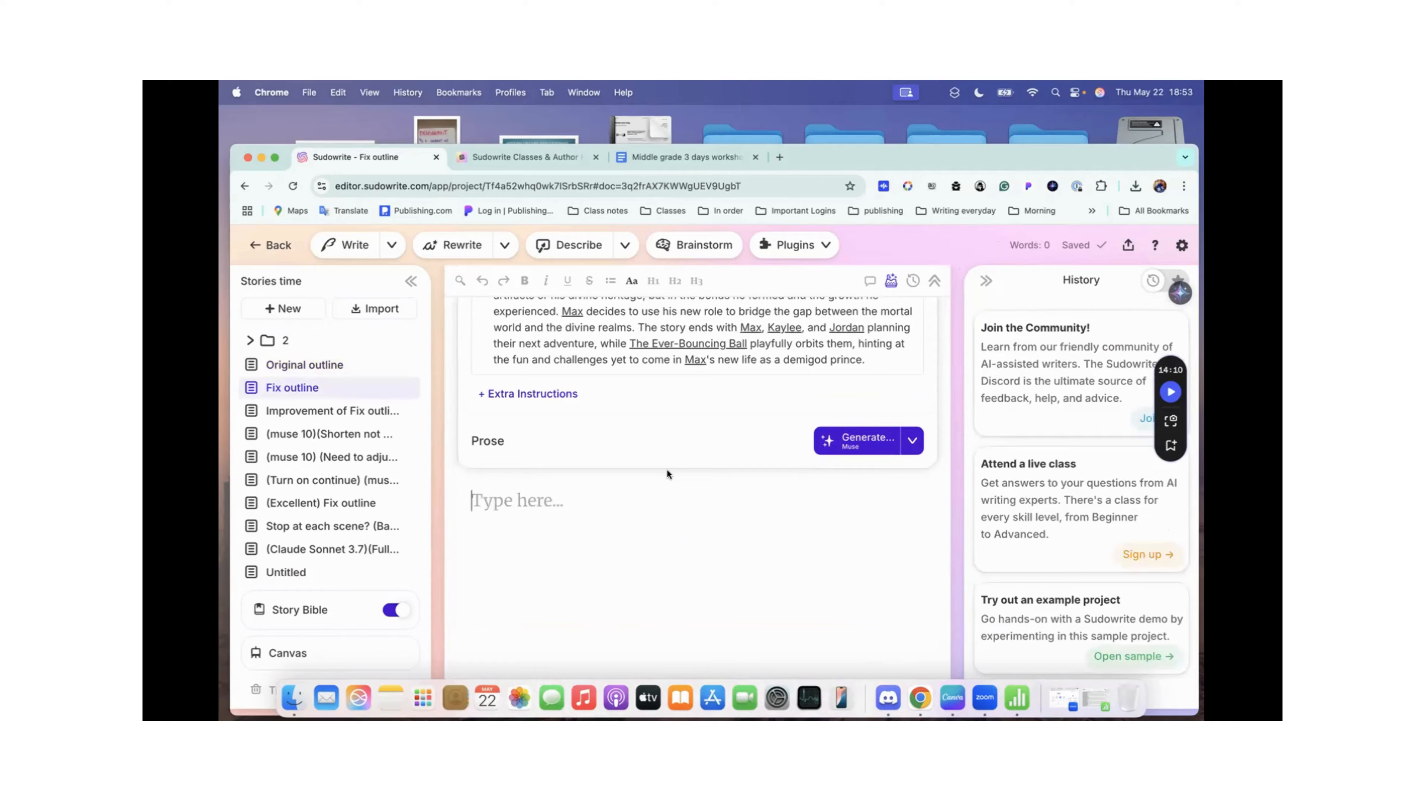
{"action": "scroll", "coordinate": [667, 475], "scroll_direction": "up", "scroll_amount": 5}
{"action": "scroll", "coordinate": [667, 469], "scroll_direction": "up", "scroll_amount": 10}
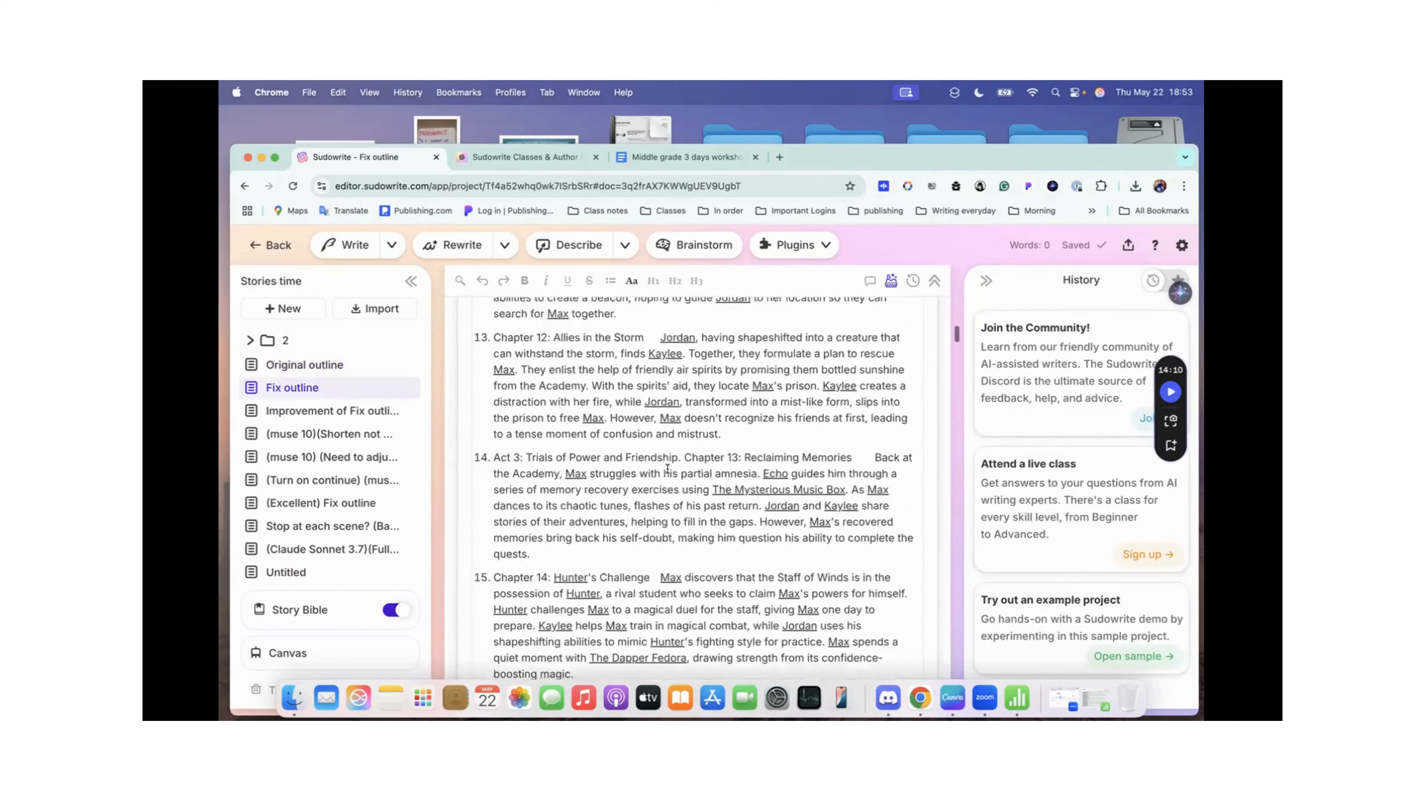
{"action": "scroll", "coordinate": [667, 470], "scroll_direction": "up", "scroll_amount": 8}
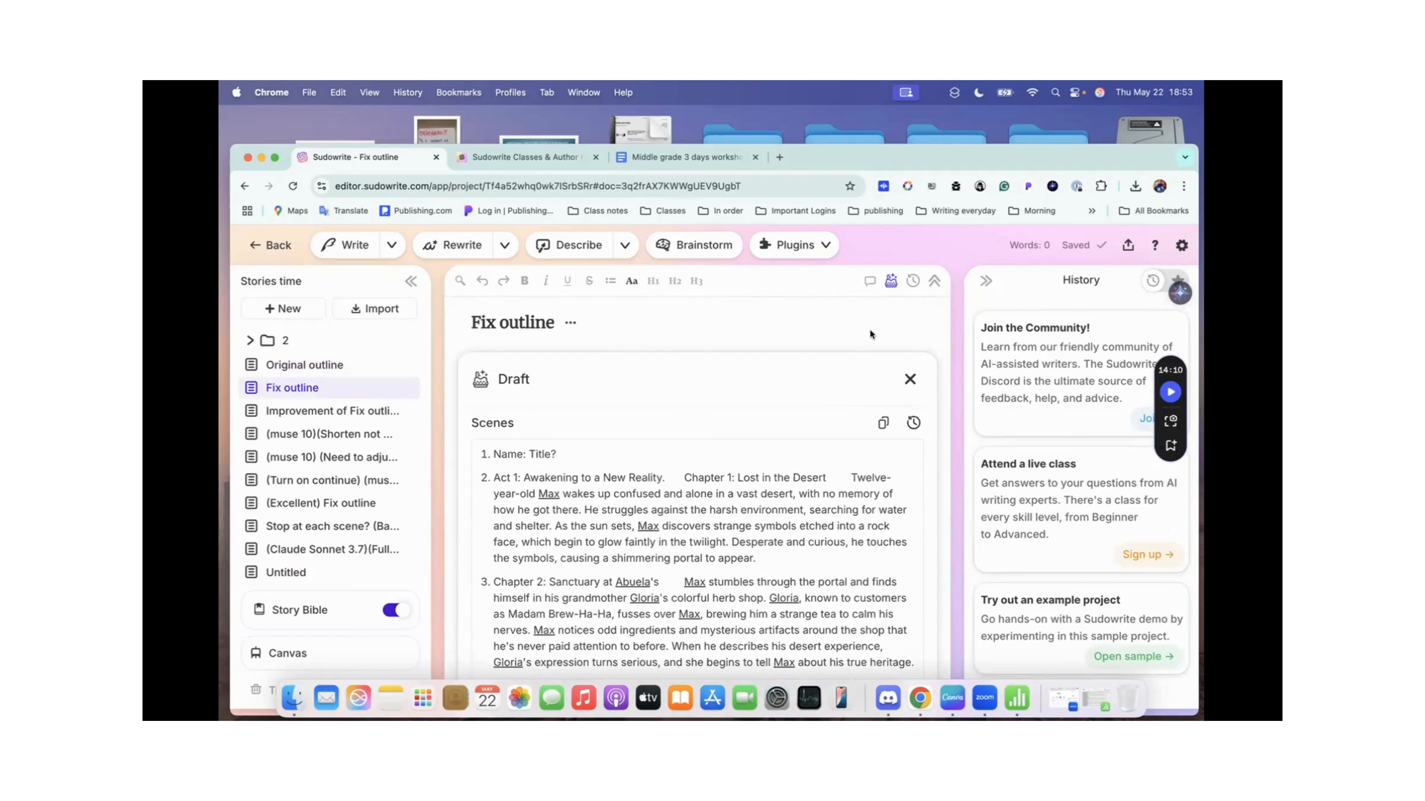
{"action": "left_click", "coordinate": [312, 364]}
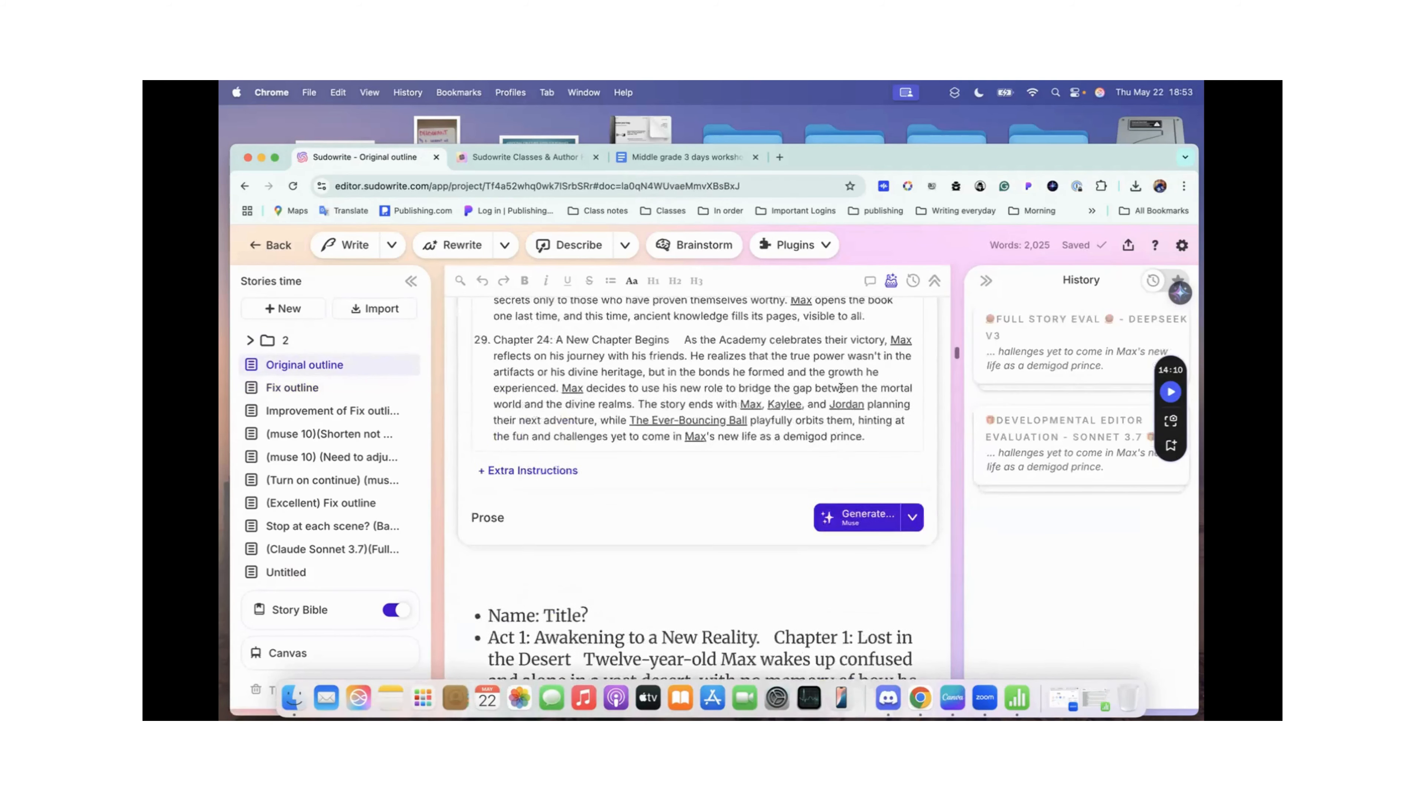
{"action": "scroll", "coordinate": [841, 388], "scroll_direction": "down", "scroll_amount": 15}
{"action": "scroll", "coordinate": [840, 389], "scroll_direction": "up", "scroll_amount": 15}
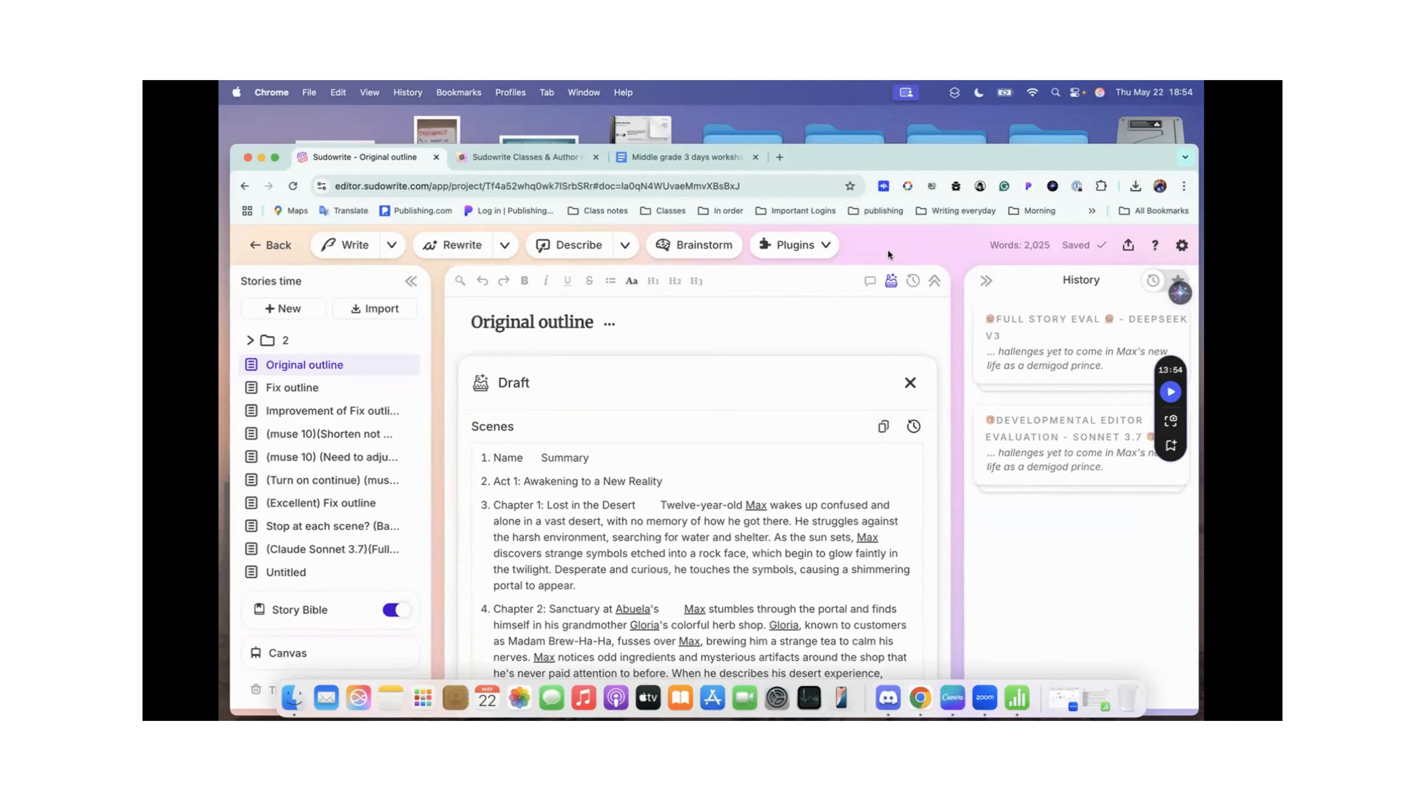
Step: Browse the list of available plugins for the Full Story Eval and Children's Book Script variants
{"action": "left_click", "coordinate": [819, 245]}
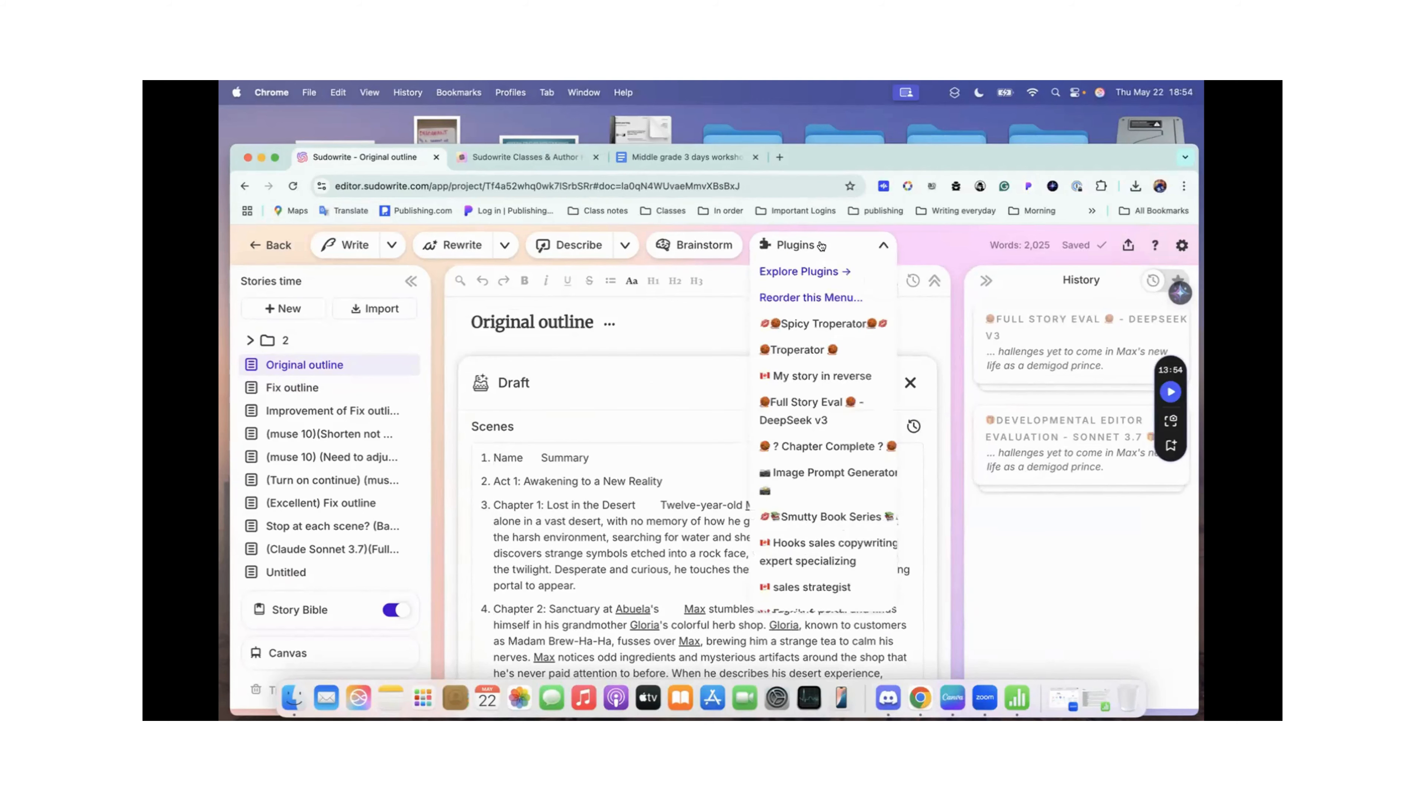
{"action": "scroll", "coordinate": [807, 359], "scroll_direction": "down", "scroll_amount": 2}
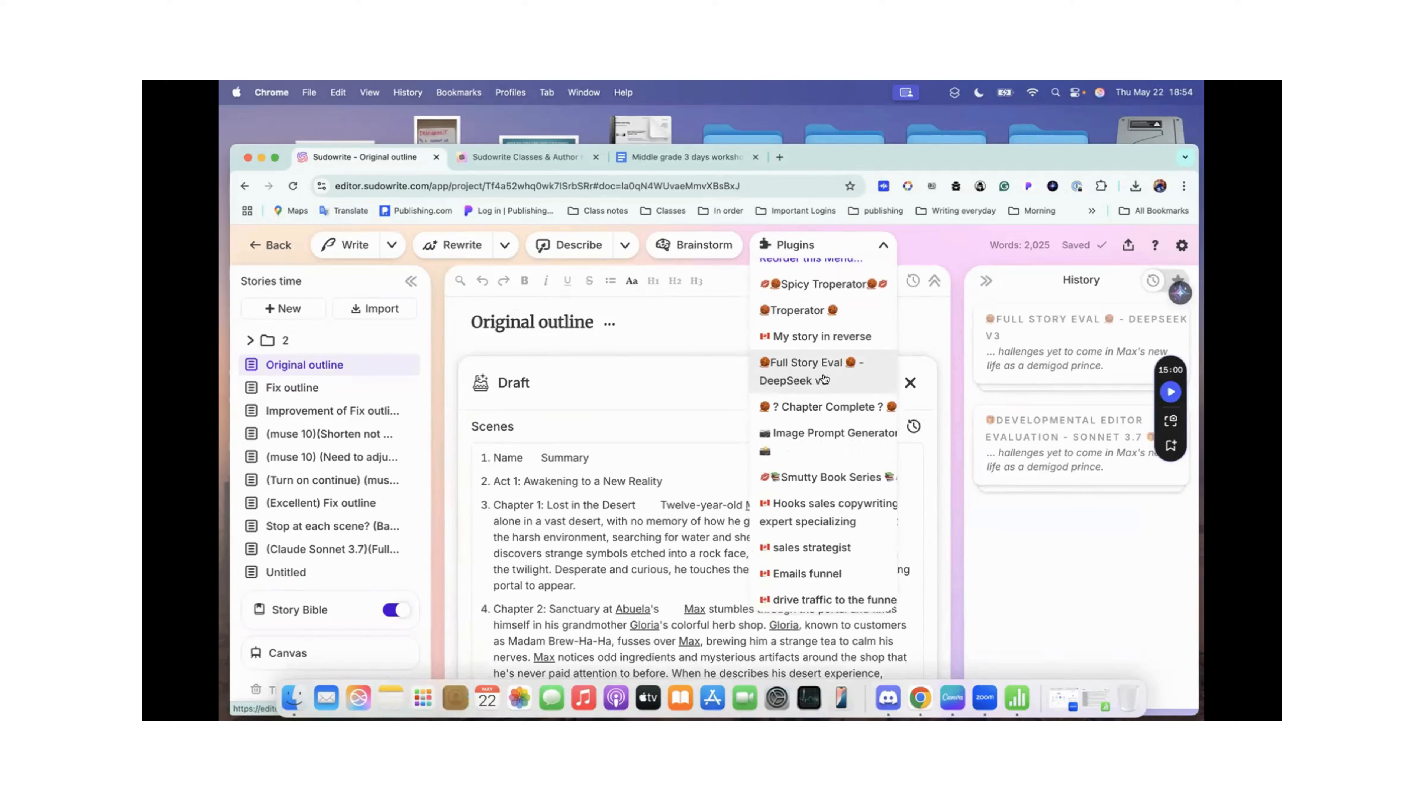
{"action": "scroll", "coordinate": [811, 499], "scroll_direction": "down", "scroll_amount": 10}
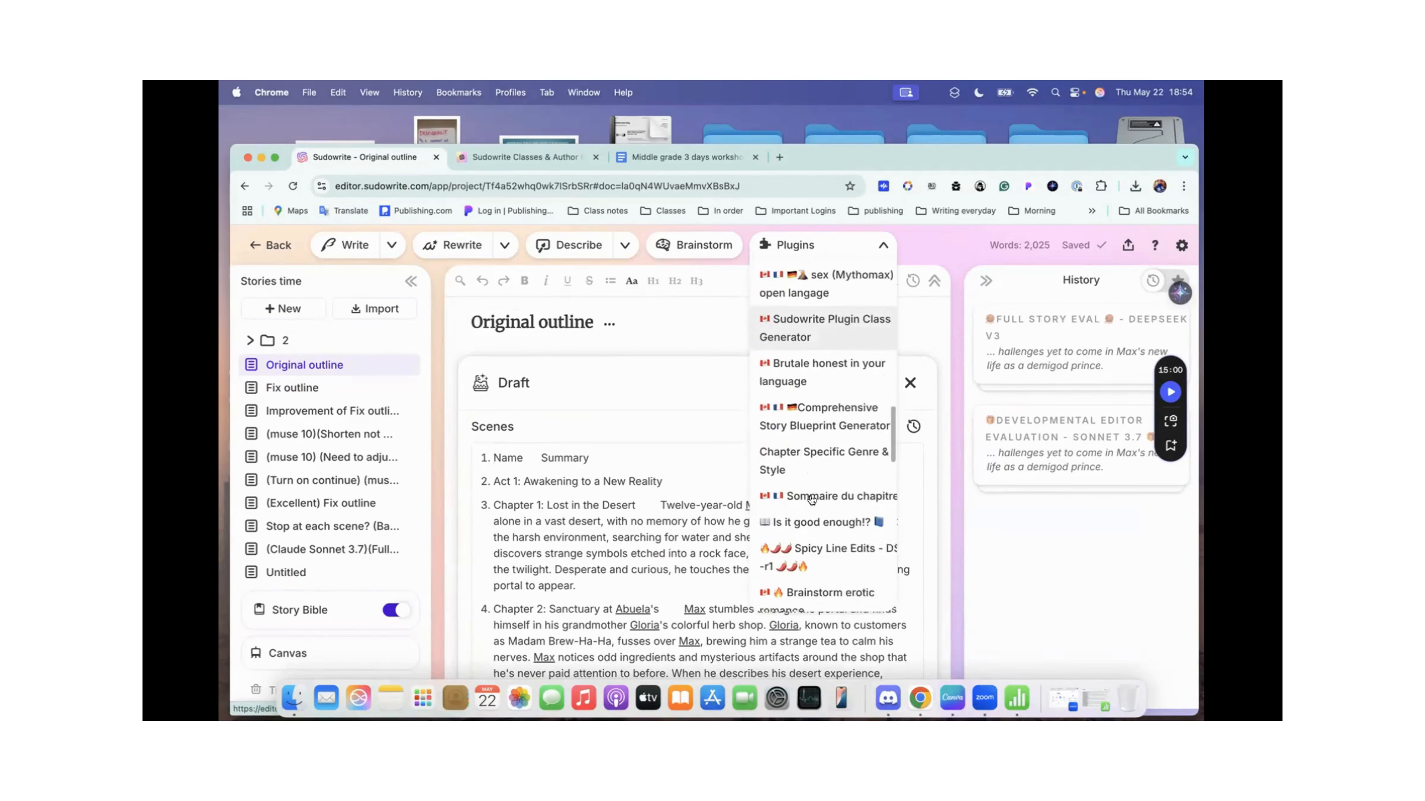
{"action": "scroll", "coordinate": [811, 499], "scroll_direction": "down", "scroll_amount": 8}
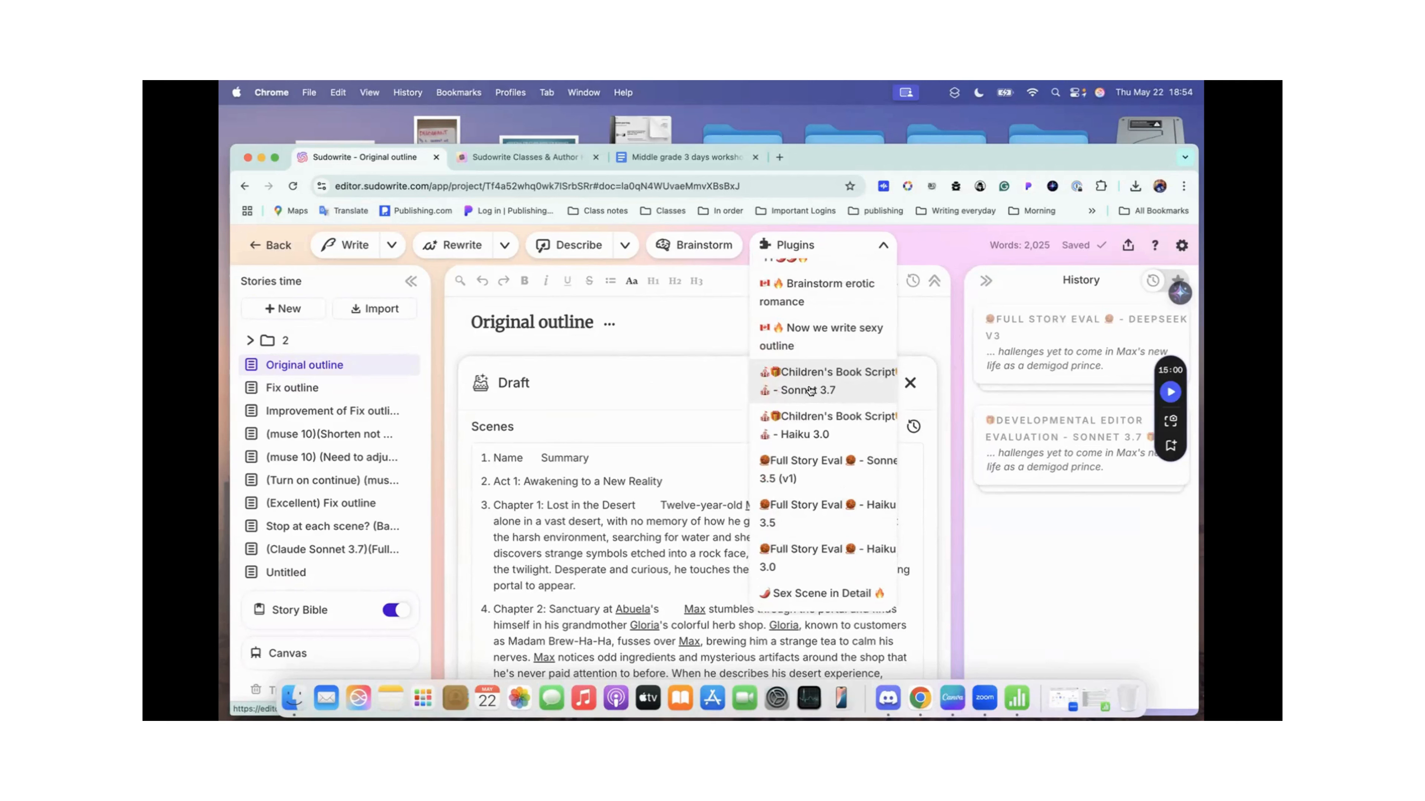
{"action": "scroll", "coordinate": [810, 391], "scroll_direction": "down", "scroll_amount": 1}
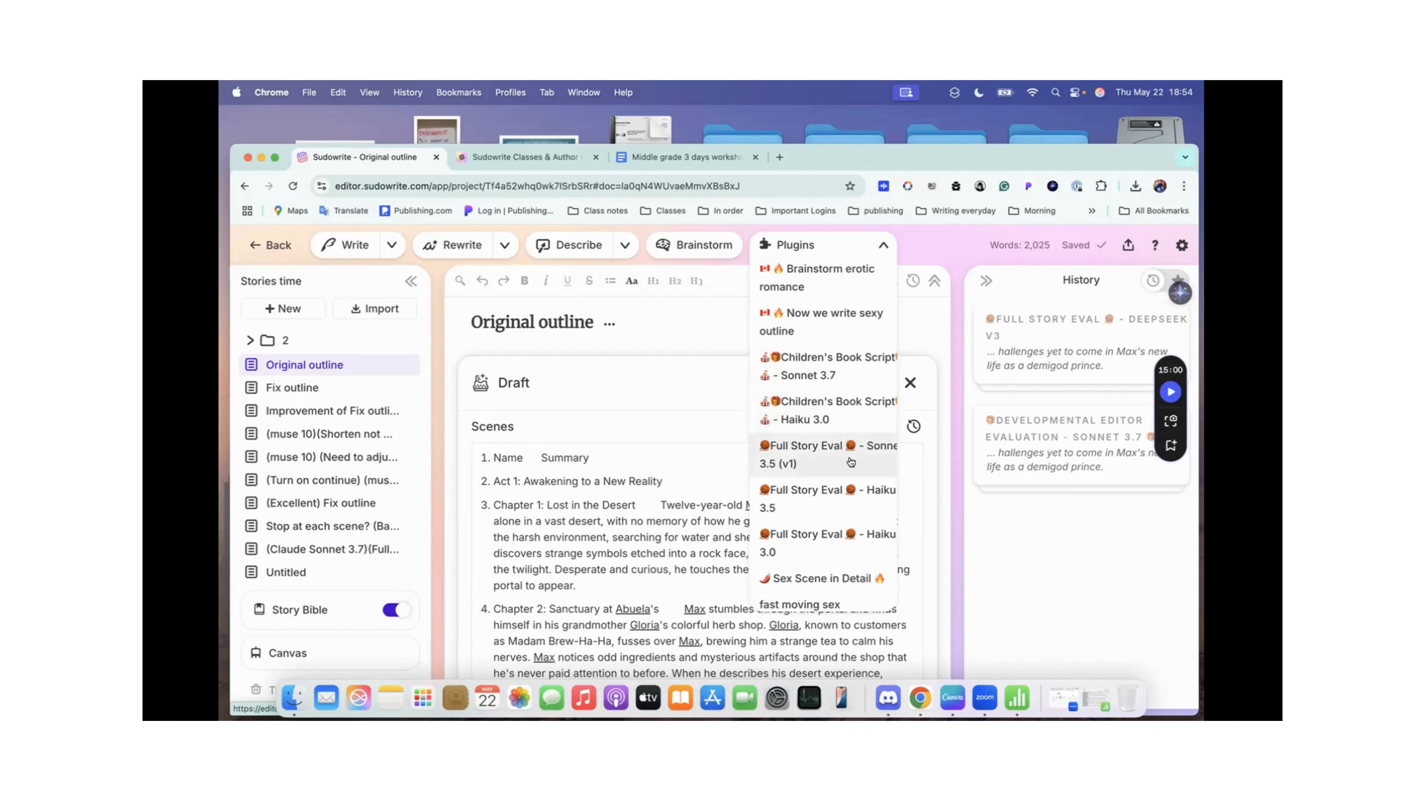
{"action": "scroll", "coordinate": [840, 413], "scroll_direction": "up", "scroll_amount": 10}
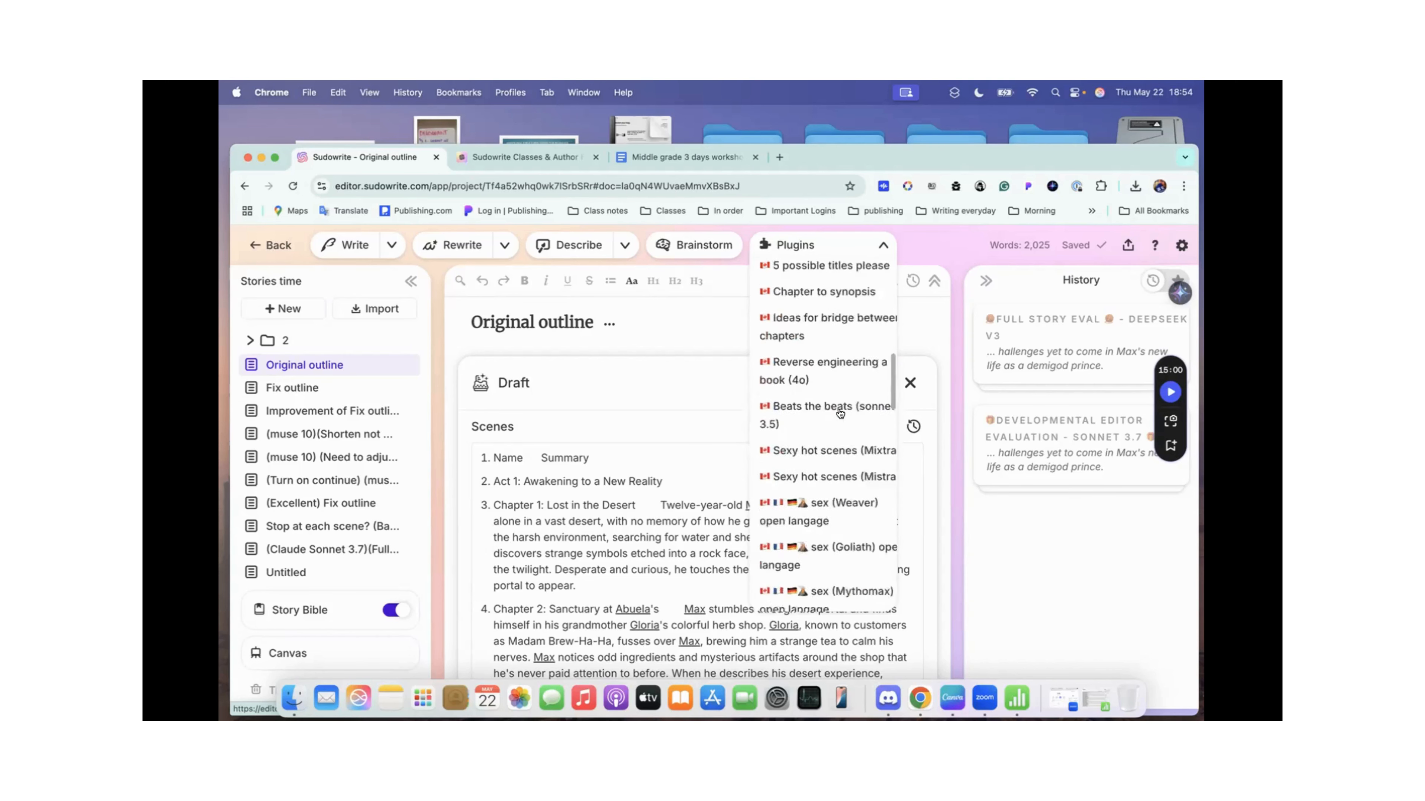
{"action": "scroll", "coordinate": [839, 413], "scroll_direction": "down", "scroll_amount": 3}
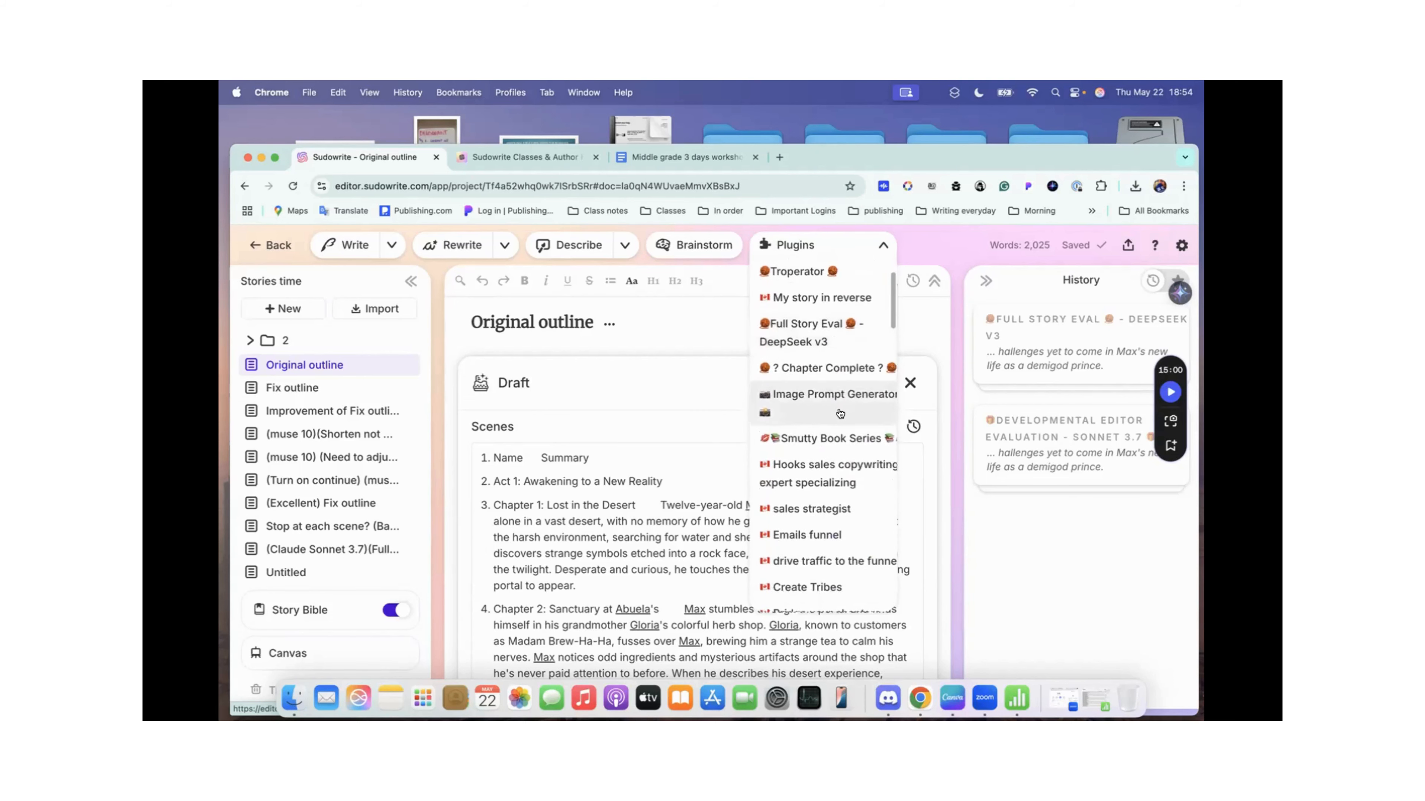
{"action": "scroll", "coordinate": [839, 412], "scroll_direction": "up", "scroll_amount": 1}
{"action": "scroll", "coordinate": [840, 413], "scroll_direction": "up", "scroll_amount": 1}
Step: Start the Full Story Eval - DeepSeek v3 plugin, paste the chapter outline into its focus prompt, review it, and close without running
{"action": "left_click", "coordinate": [816, 387]}
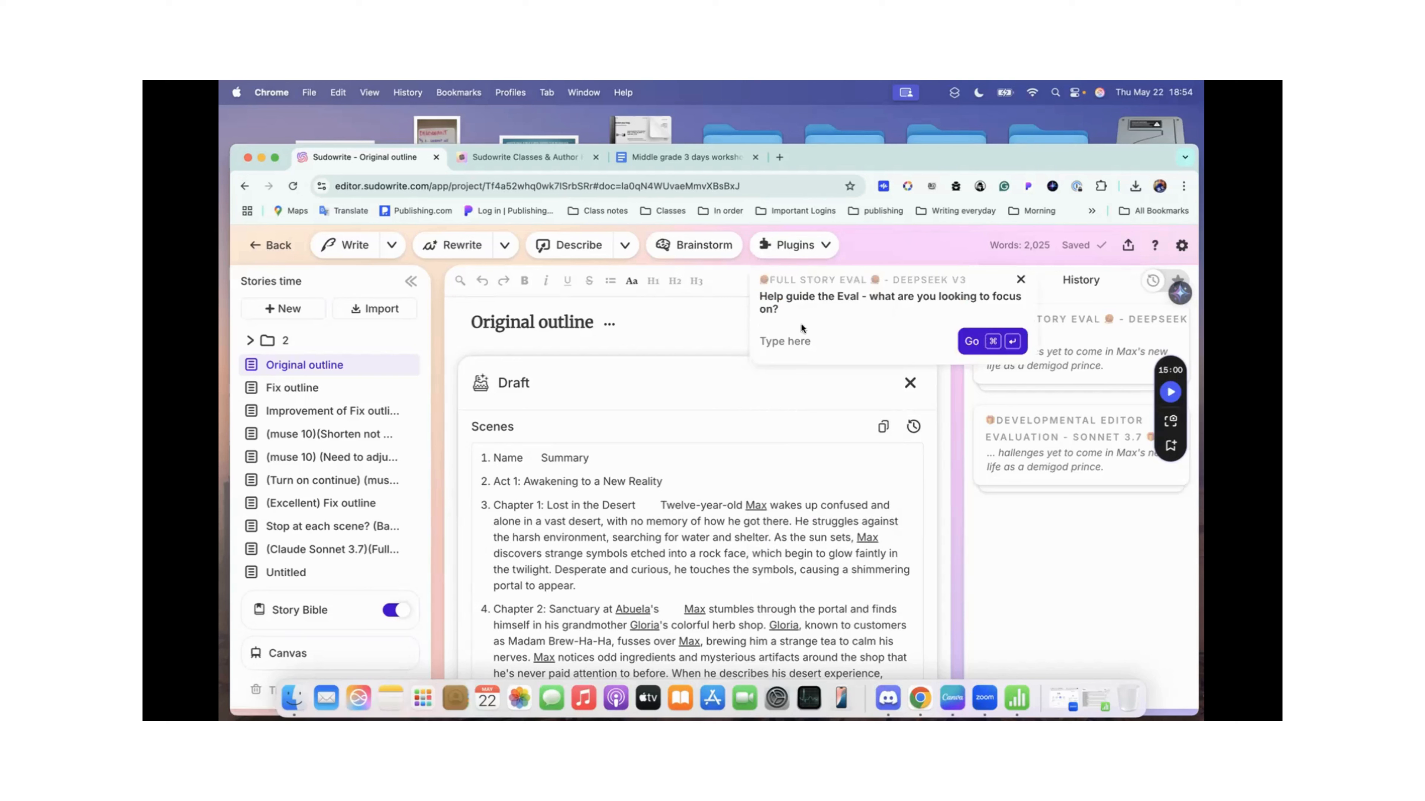
{"action": "key", "text": "super+v"}
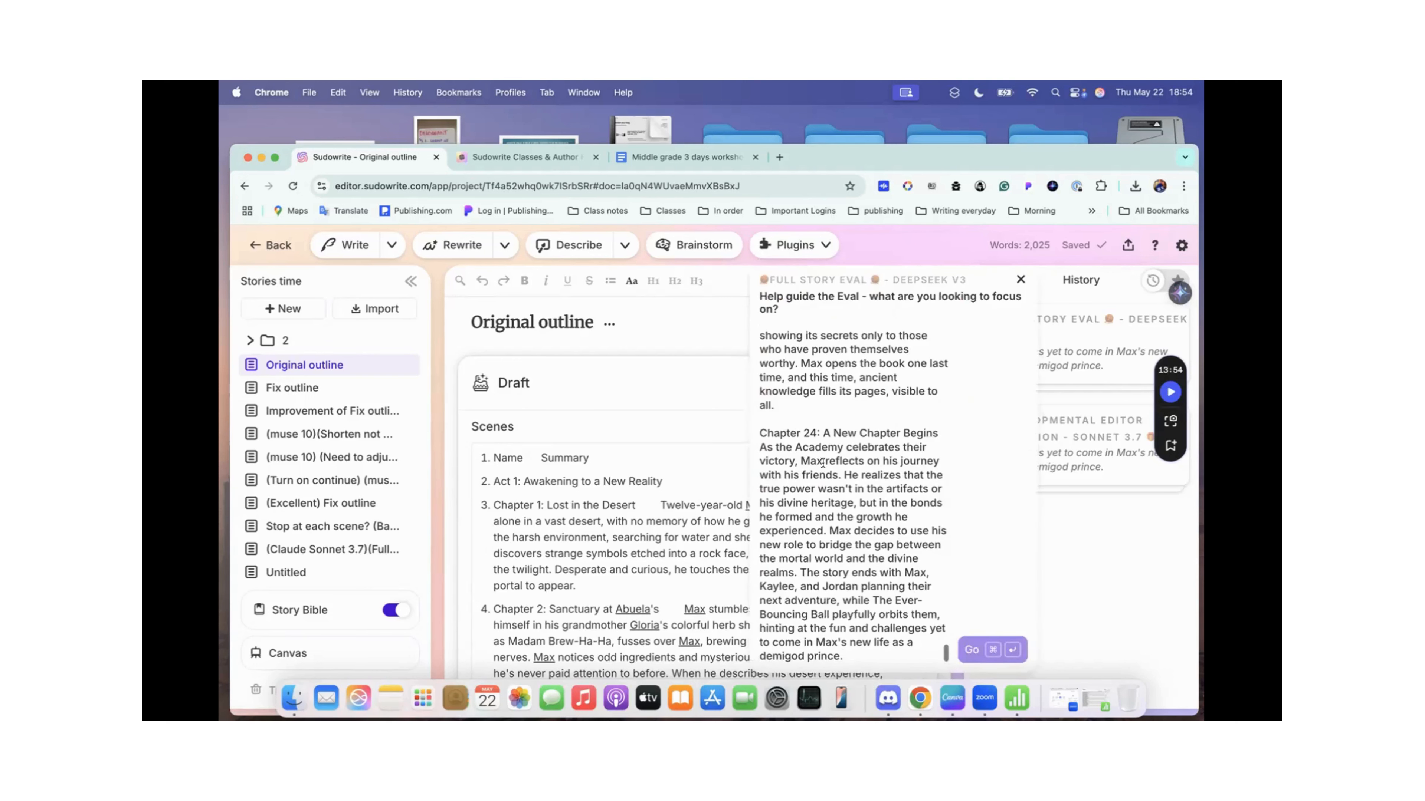
{"action": "scroll", "coordinate": [822, 462], "scroll_direction": "up", "scroll_amount": 20}
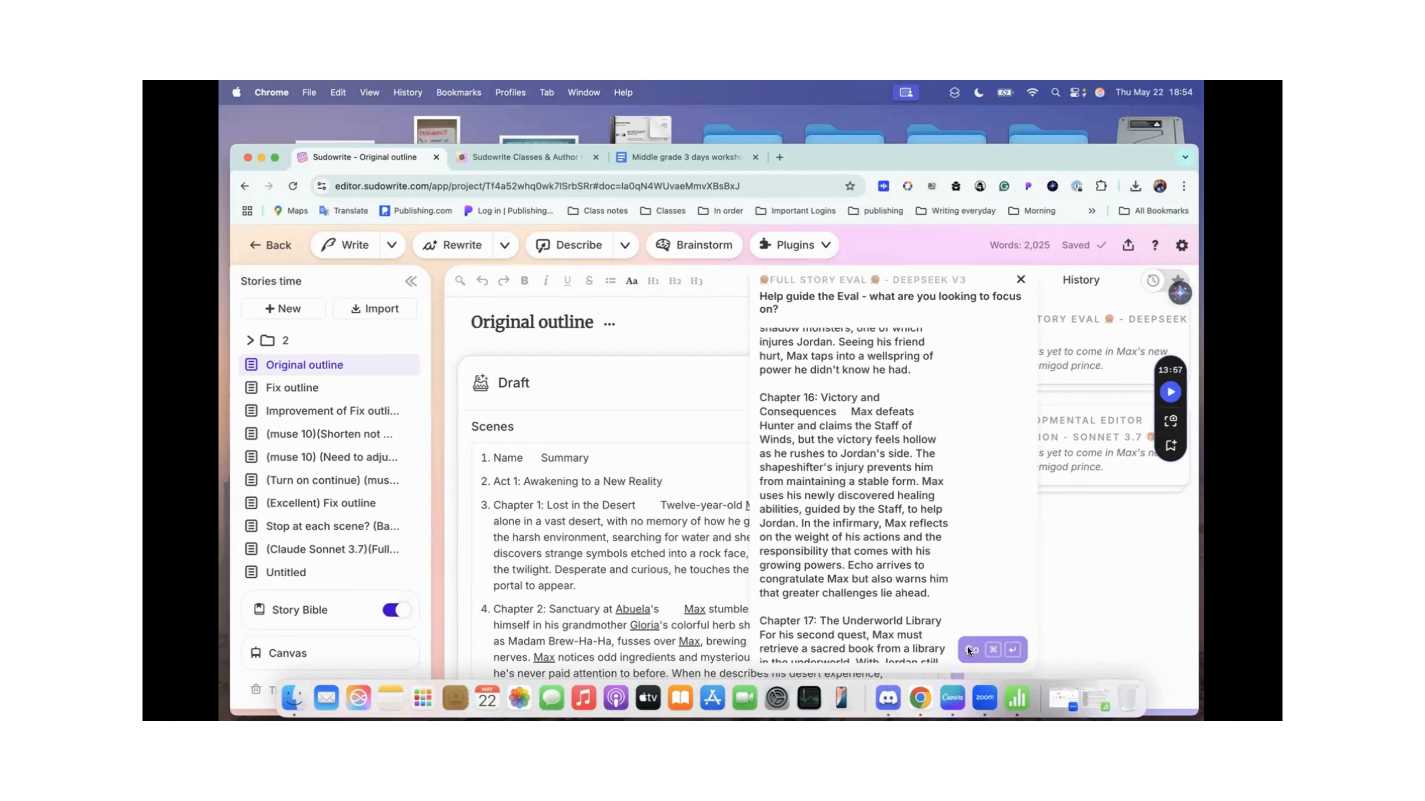
{"action": "scroll", "coordinate": [889, 572], "scroll_direction": "down", "scroll_amount": 20}
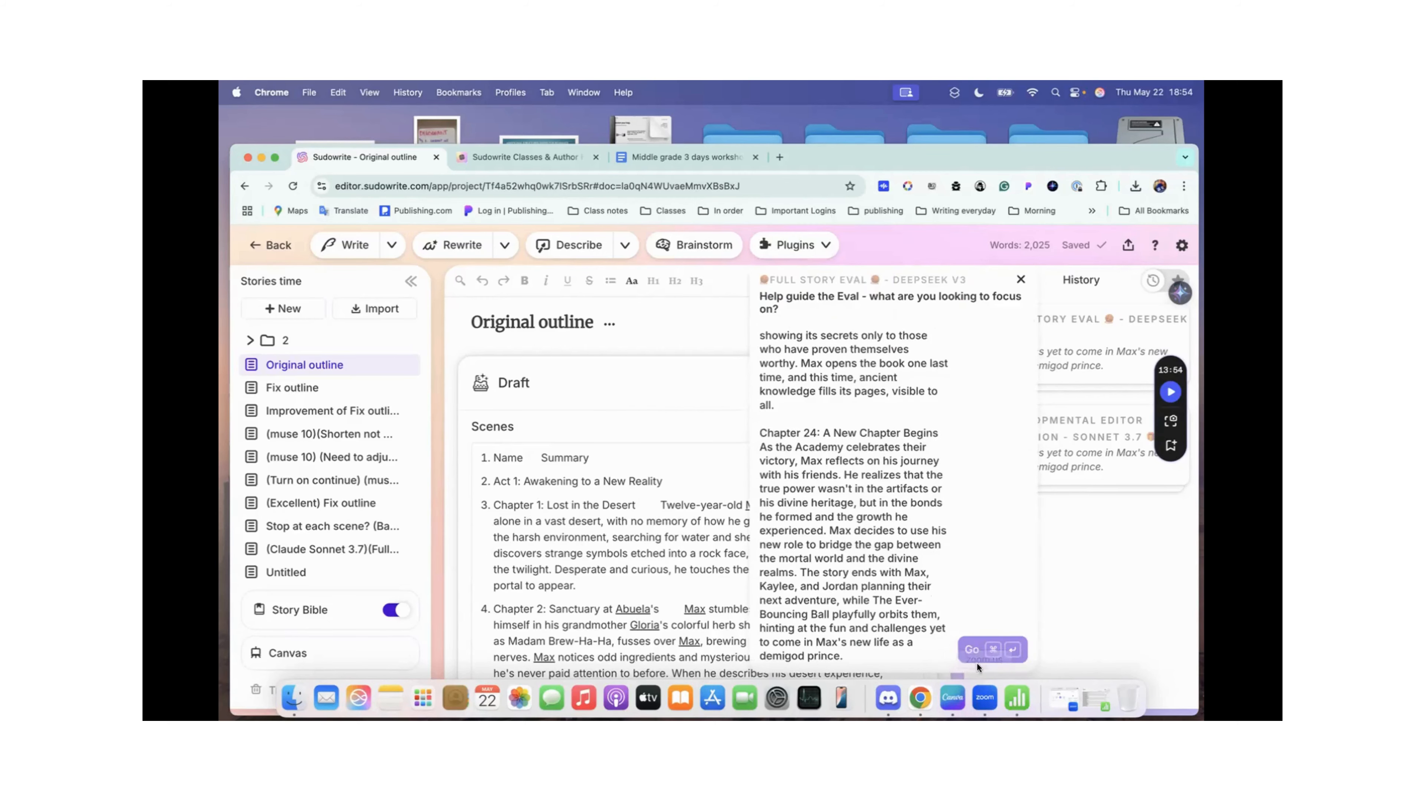
{"action": "scroll", "coordinate": [908, 474], "scroll_direction": "up", "scroll_amount": 2}
{"action": "scroll", "coordinate": [909, 474], "scroll_direction": "down", "scroll_amount": 3}
{"action": "left_click", "coordinate": [1019, 278]}
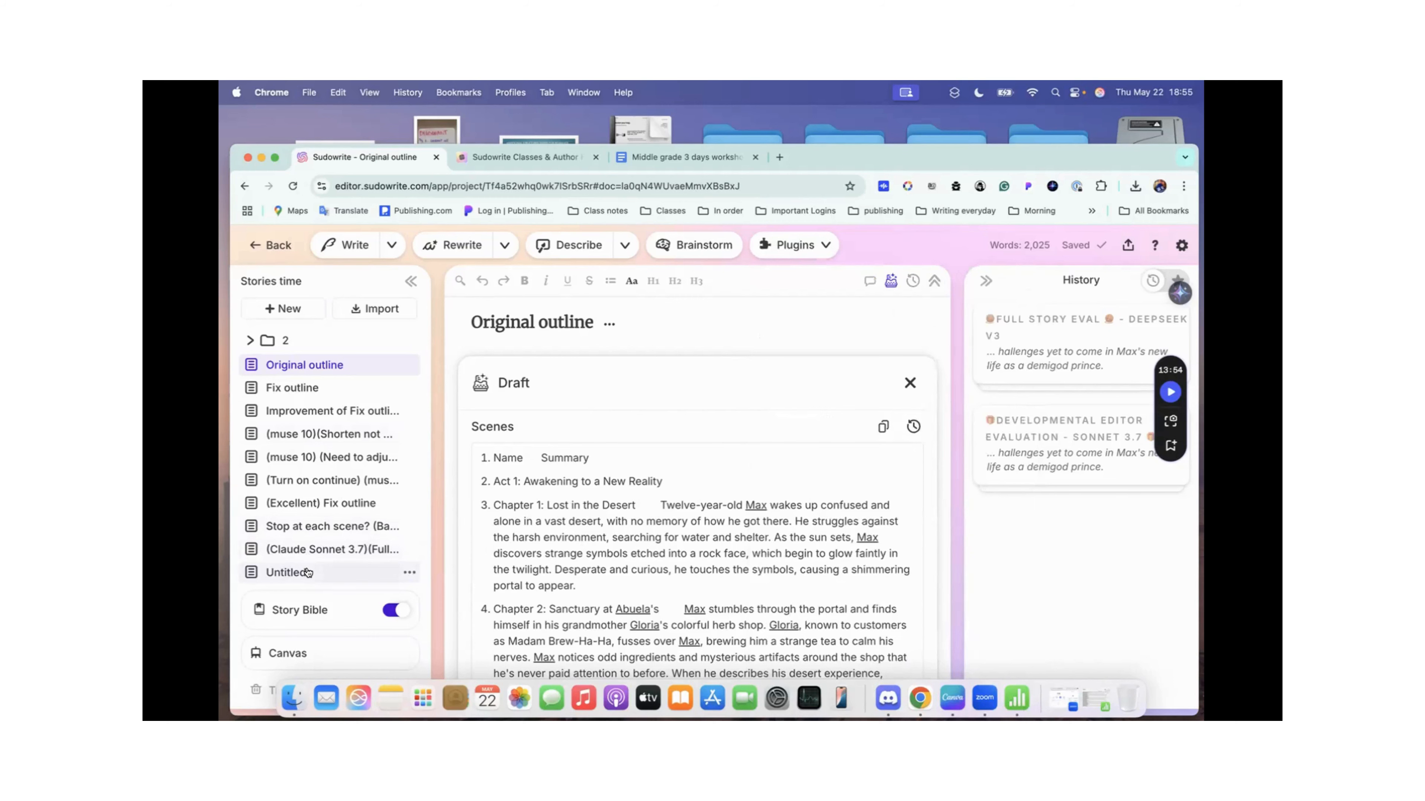
Step: Examine the outline text placed in the Original outline's body below the Prose section, from Name: Title? through Chapter 4
{"action": "scroll", "coordinate": [811, 362], "scroll_direction": "down", "scroll_amount": 20}
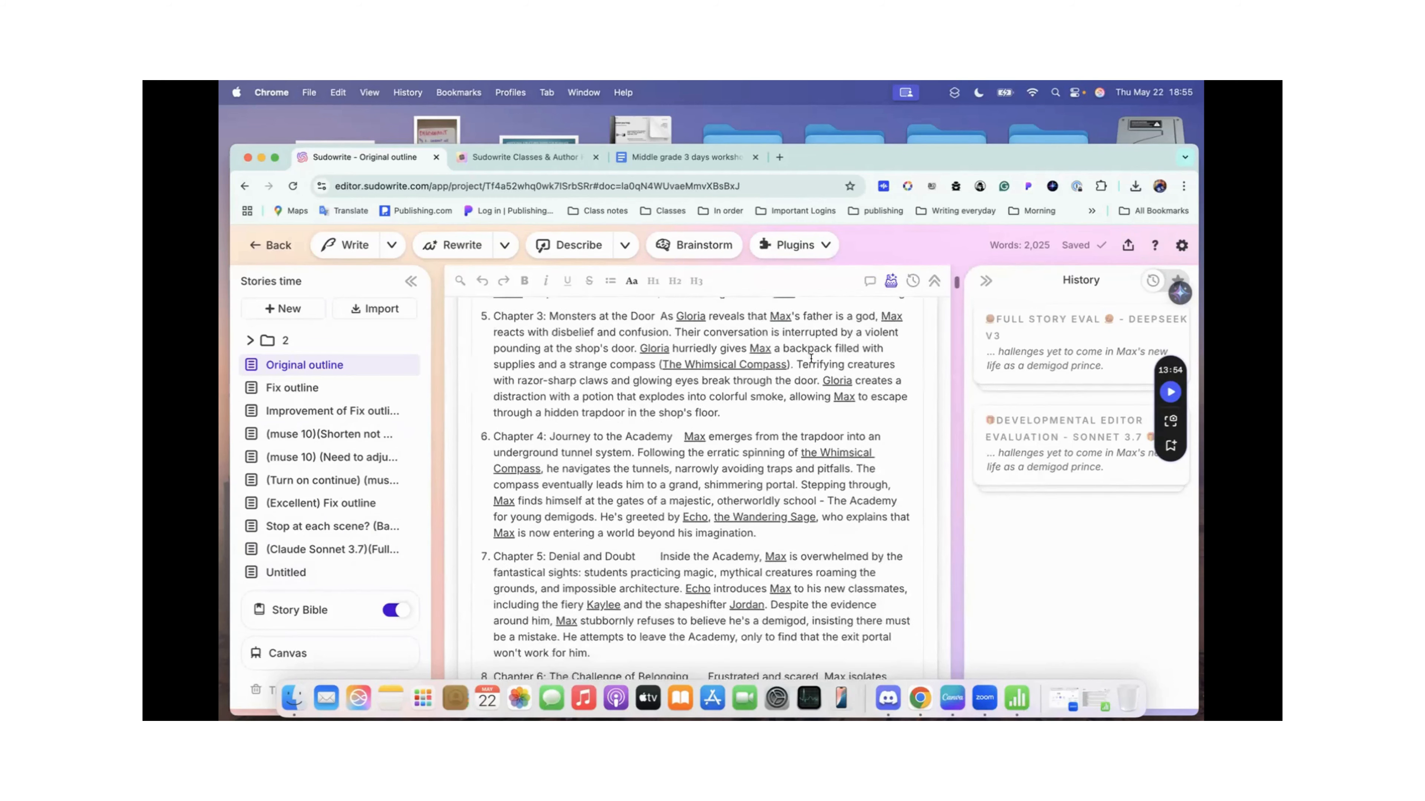
{"action": "scroll", "coordinate": [811, 359], "scroll_direction": "down", "scroll_amount": 15}
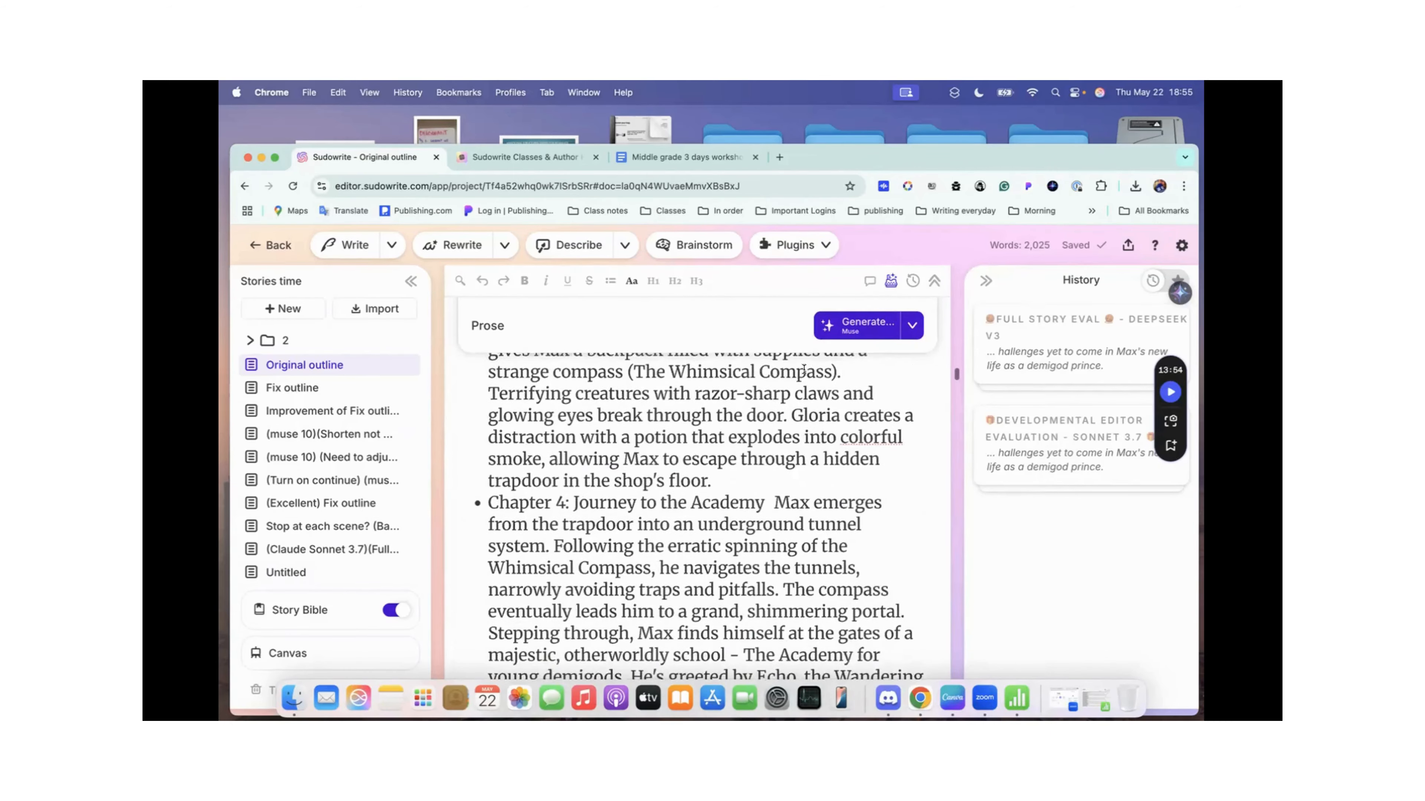
{"action": "scroll", "coordinate": [811, 359], "scroll_direction": "up", "scroll_amount": 10}
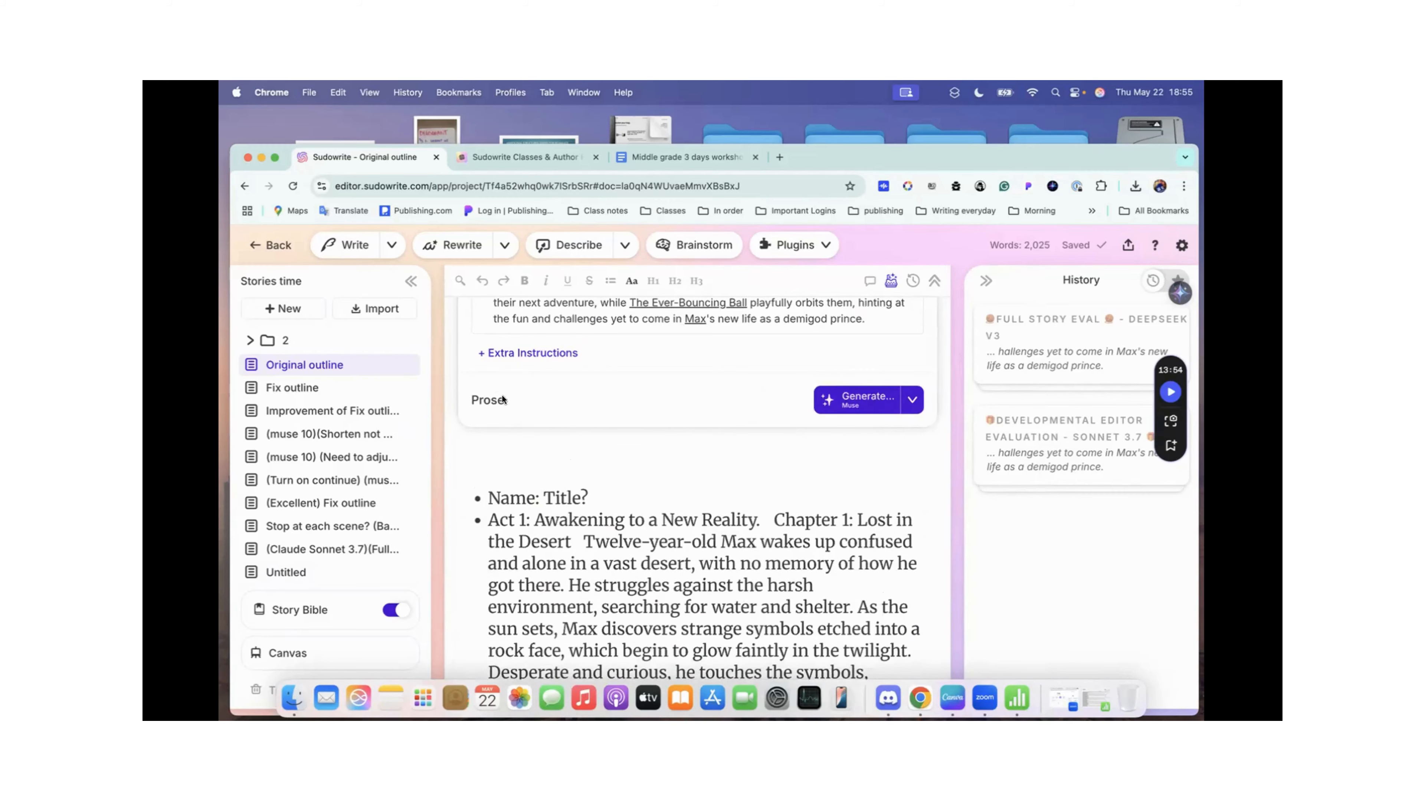
{"action": "scroll", "coordinate": [503, 399], "scroll_direction": "up", "scroll_amount": 5}
{"action": "scroll", "coordinate": [624, 377], "scroll_direction": "down", "scroll_amount": 10}
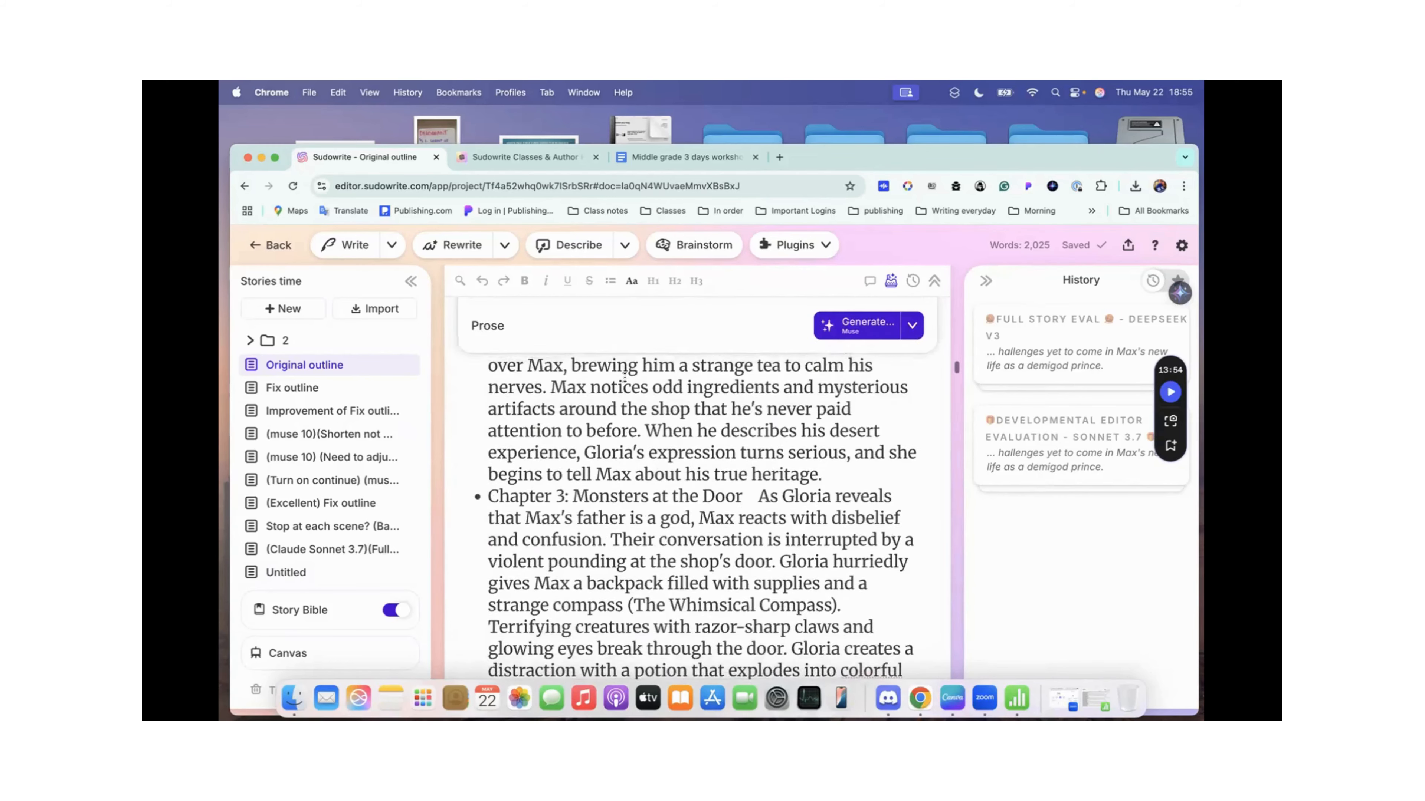
Step: Select the entire outline text in Original outline's body and run Full Story Eval - DeepSeek v3 on it with the focus prompt left blank
{"action": "scroll", "coordinate": [625, 377], "scroll_direction": "up", "scroll_amount": 10}
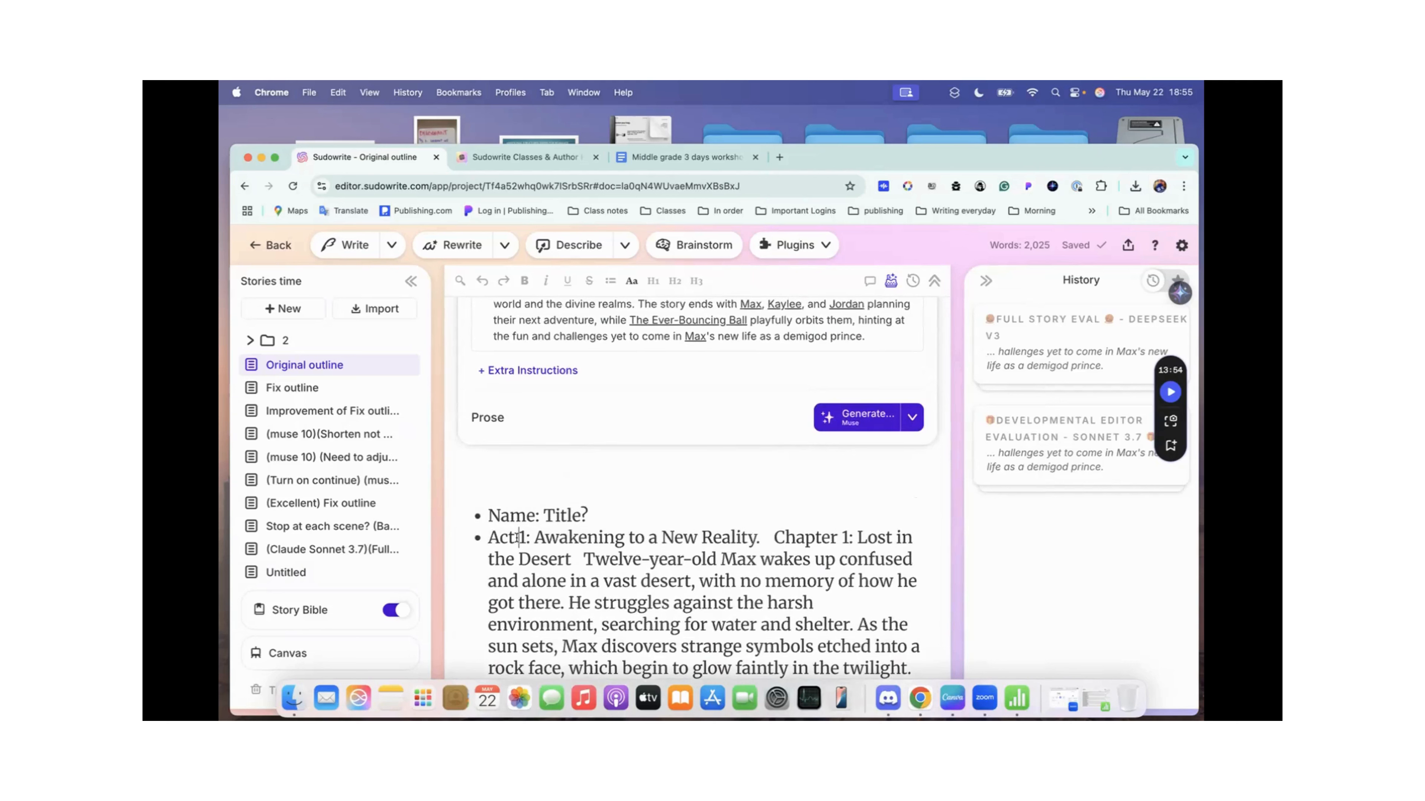
{"action": "key", "text": "super+a"}
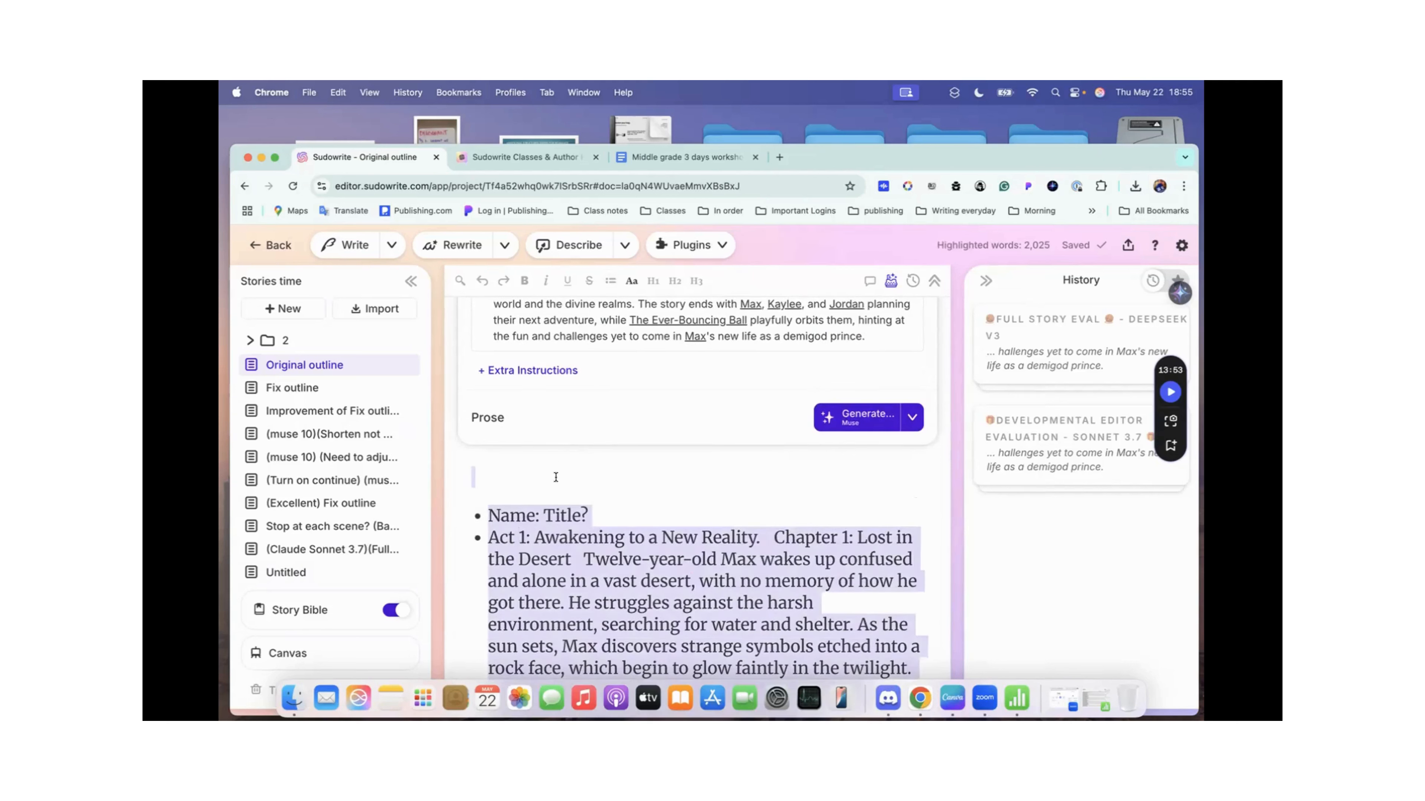
{"action": "scroll", "coordinate": [523, 517], "scroll_direction": "down", "scroll_amount": 10}
{"action": "scroll", "coordinate": [538, 500], "scroll_direction": "up", "scroll_amount": 10}
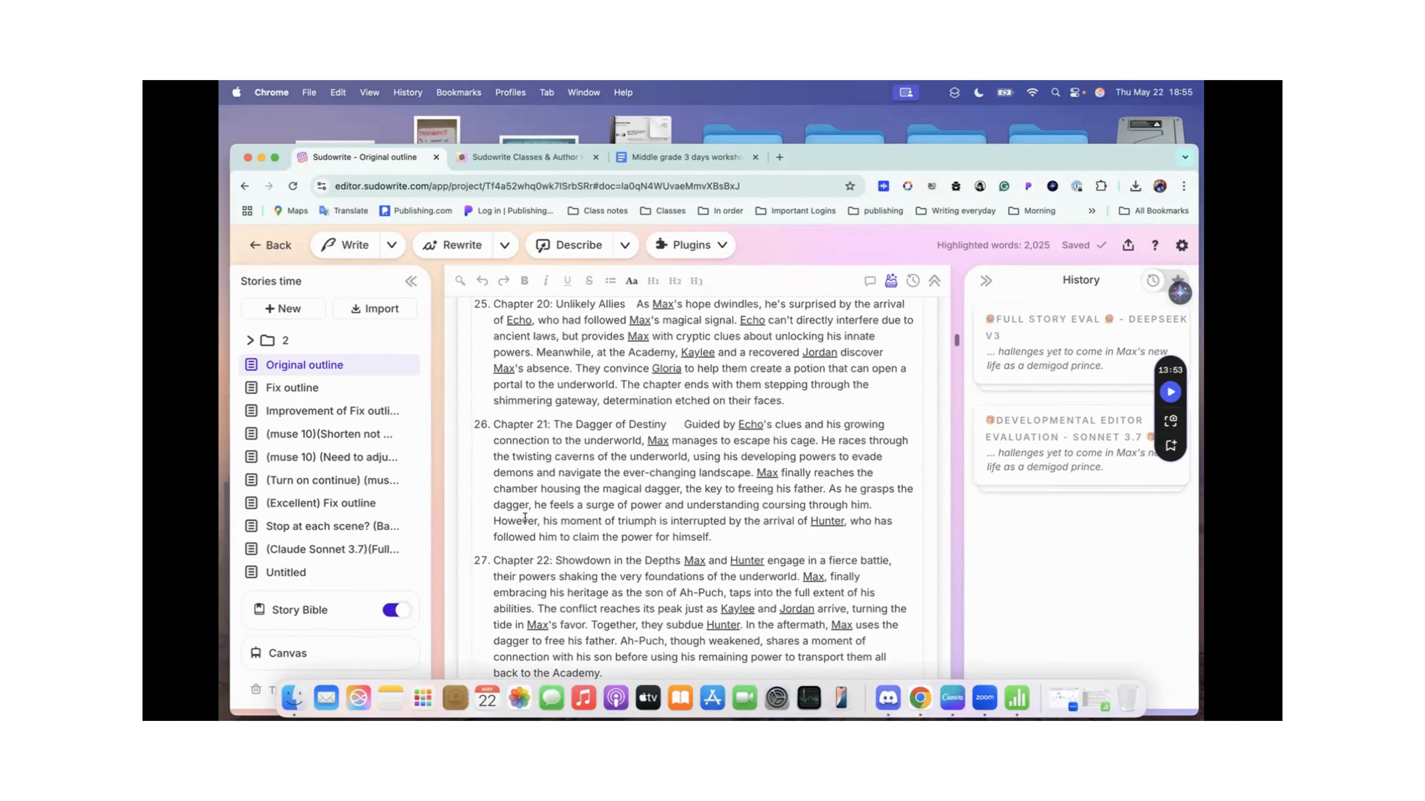
{"action": "scroll", "coordinate": [558, 476], "scroll_direction": "down", "scroll_amount": 1}
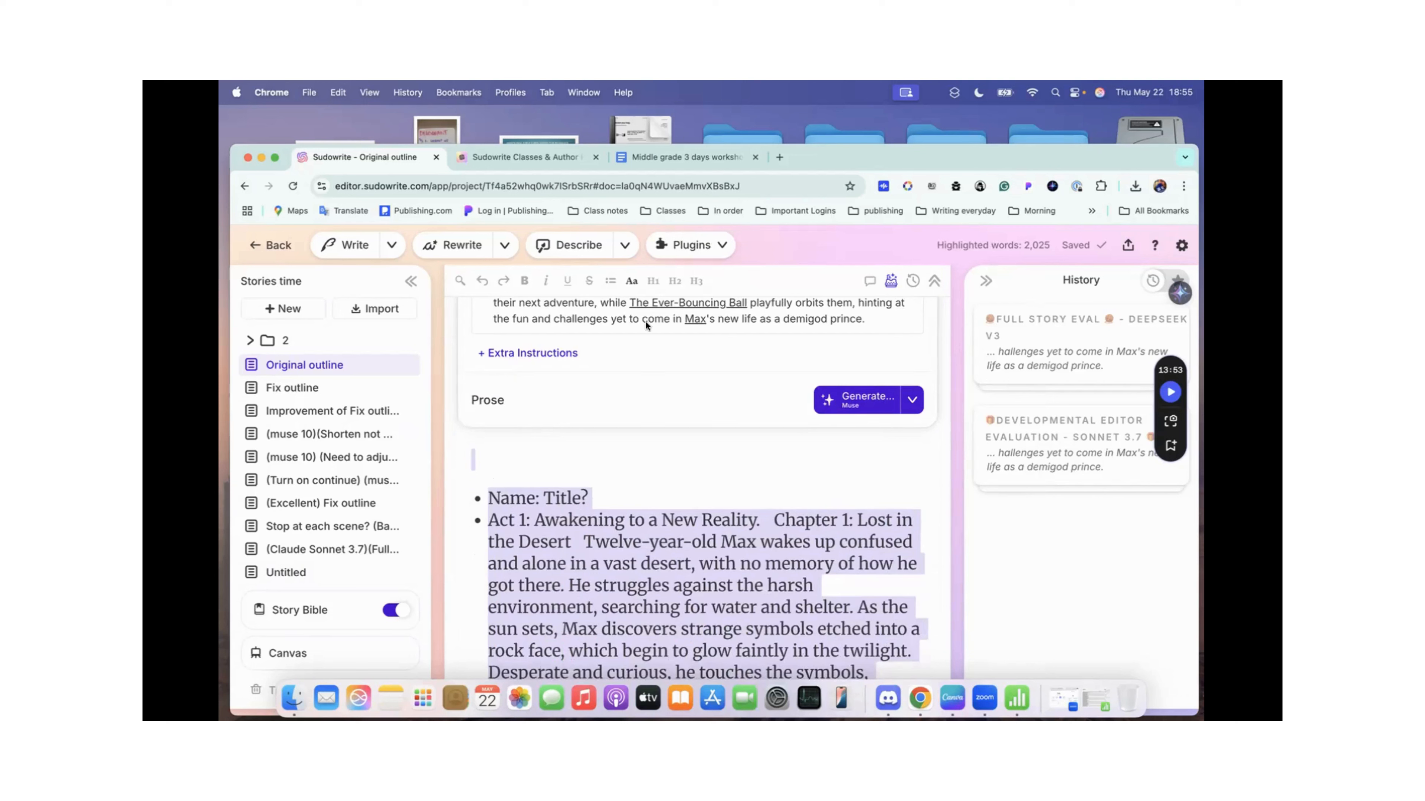
{"action": "left_click", "coordinate": [717, 247]}
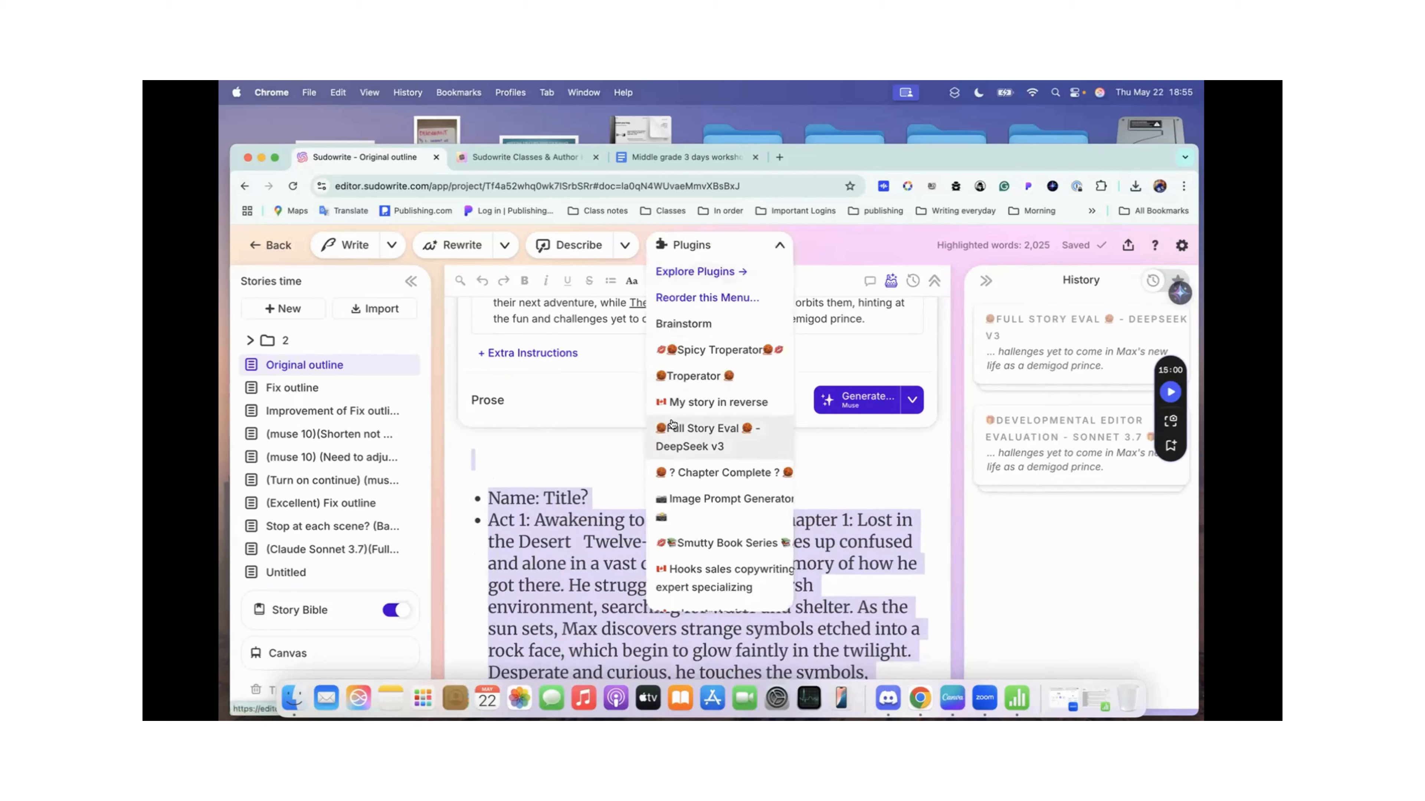
{"action": "left_click", "coordinate": [709, 431]}
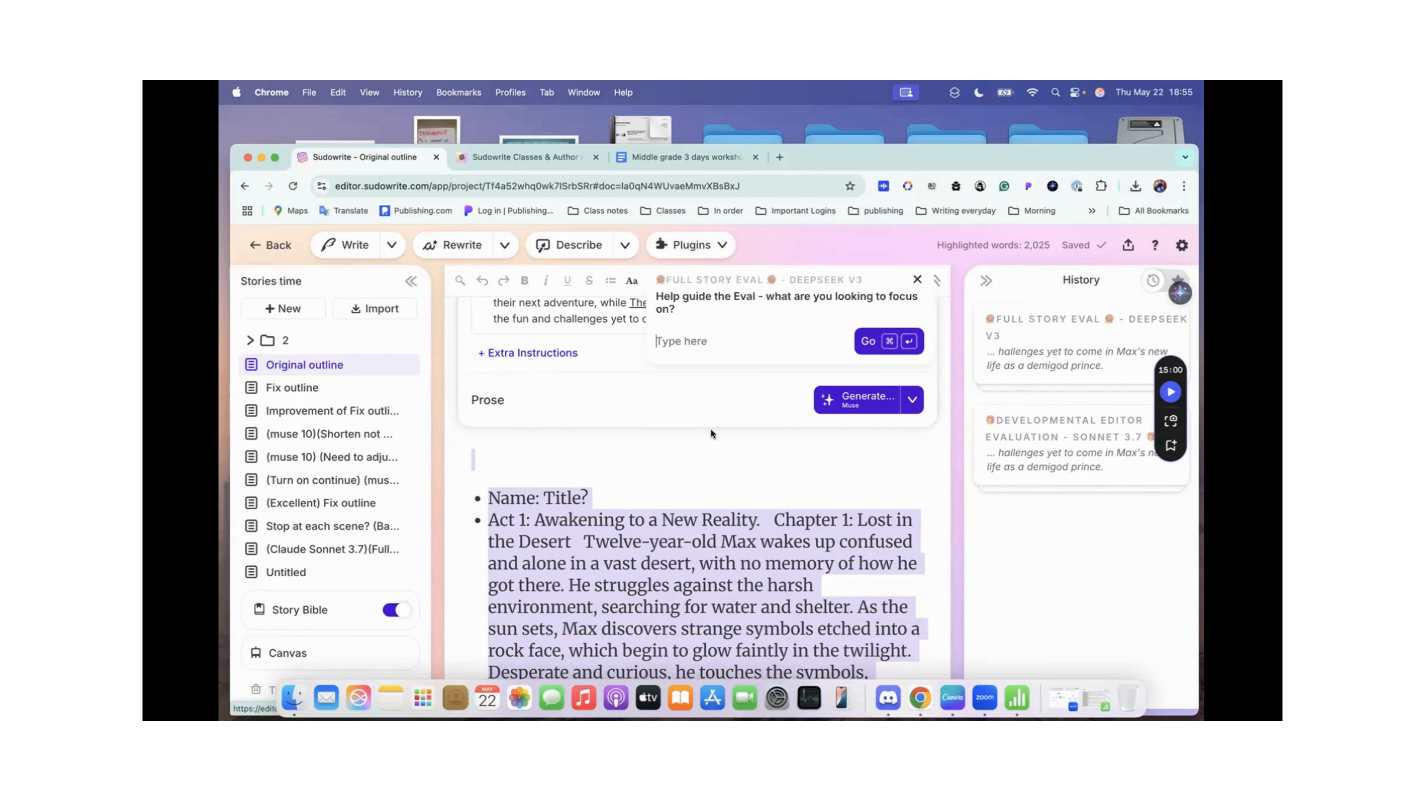
{"action": "left_click", "coordinate": [865, 342]}
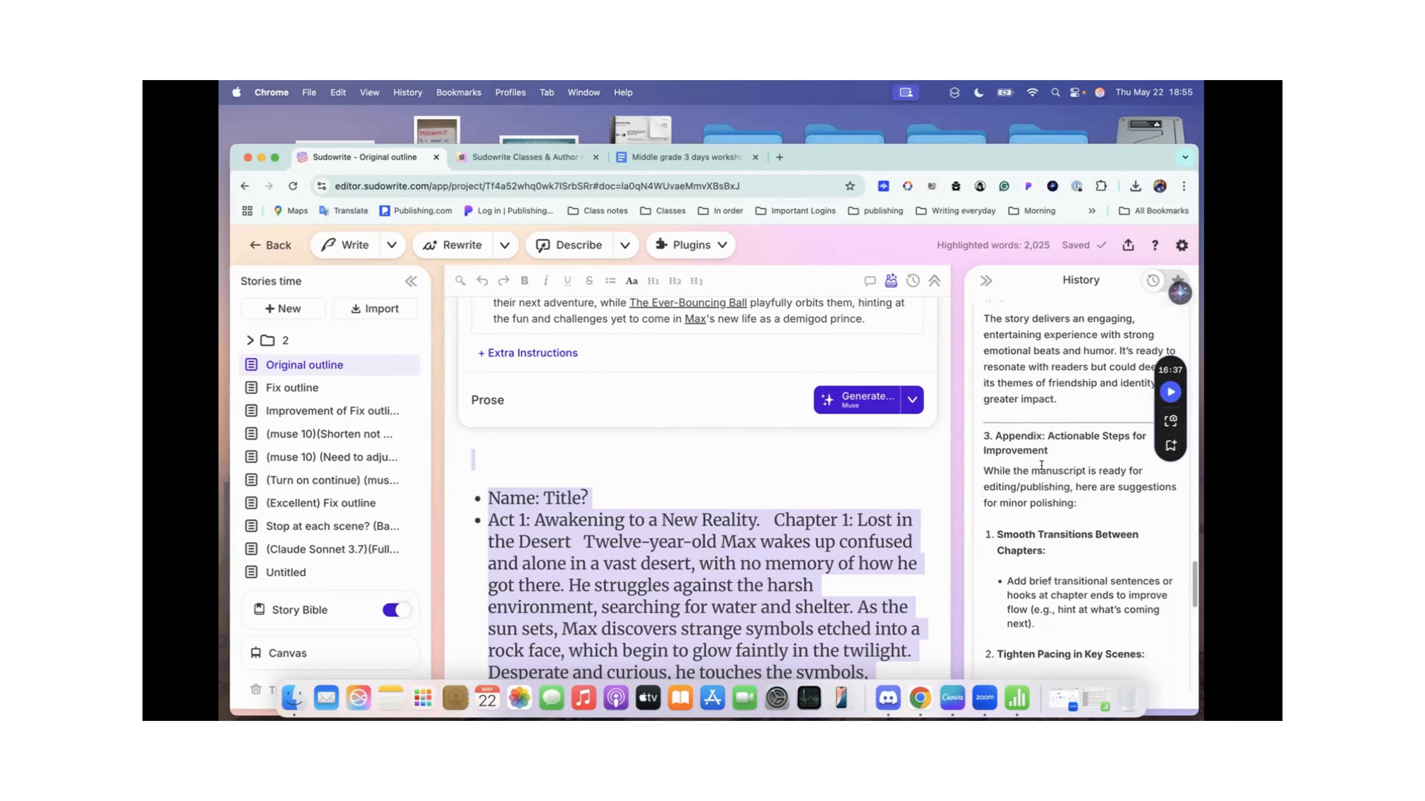
Step: Examine the Full Story Eval result from its readiness verdict through the detailed category assessments
{"action": "scroll", "coordinate": [1041, 465], "scroll_direction": "up", "scroll_amount": 5}
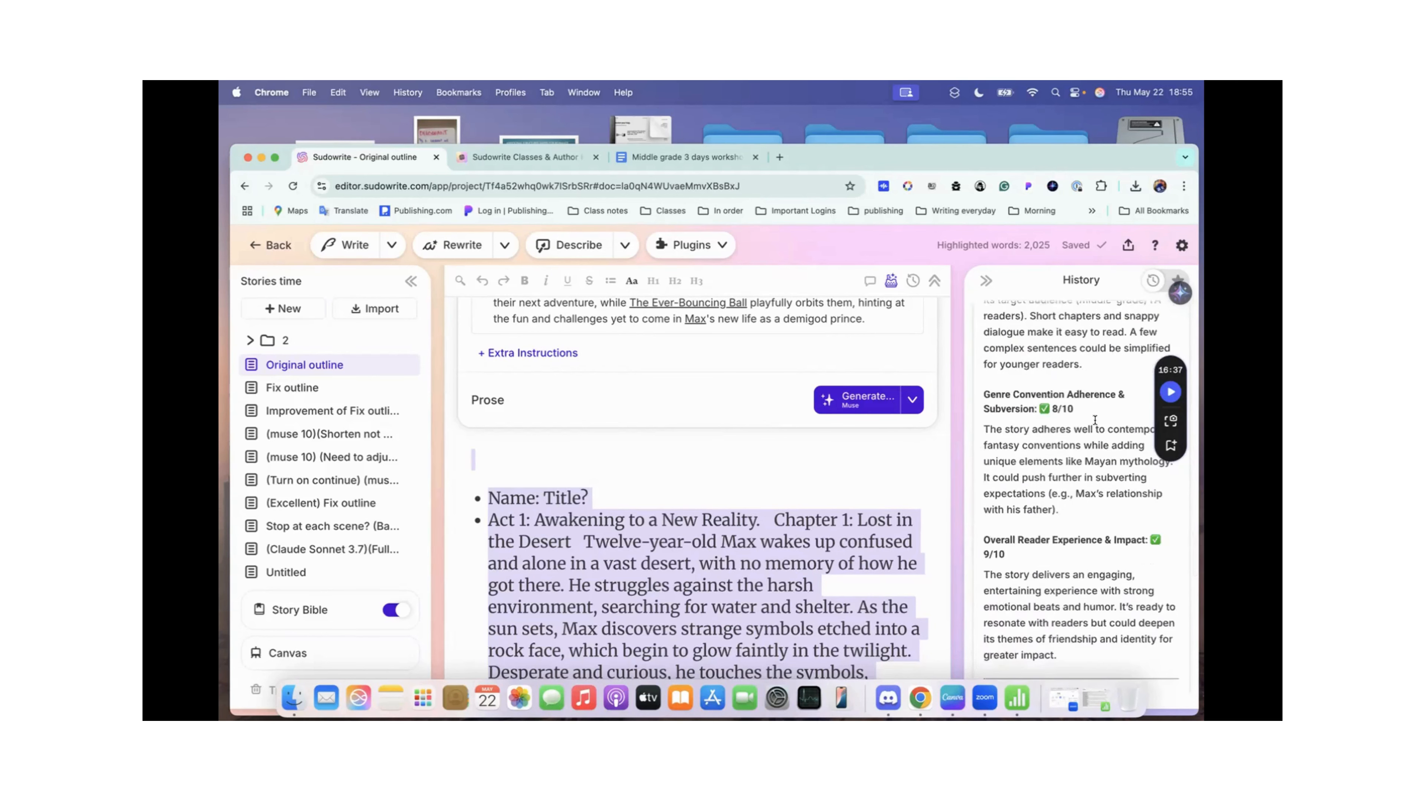
{"action": "scroll", "coordinate": [1057, 502], "scroll_direction": "down", "scroll_amount": 5}
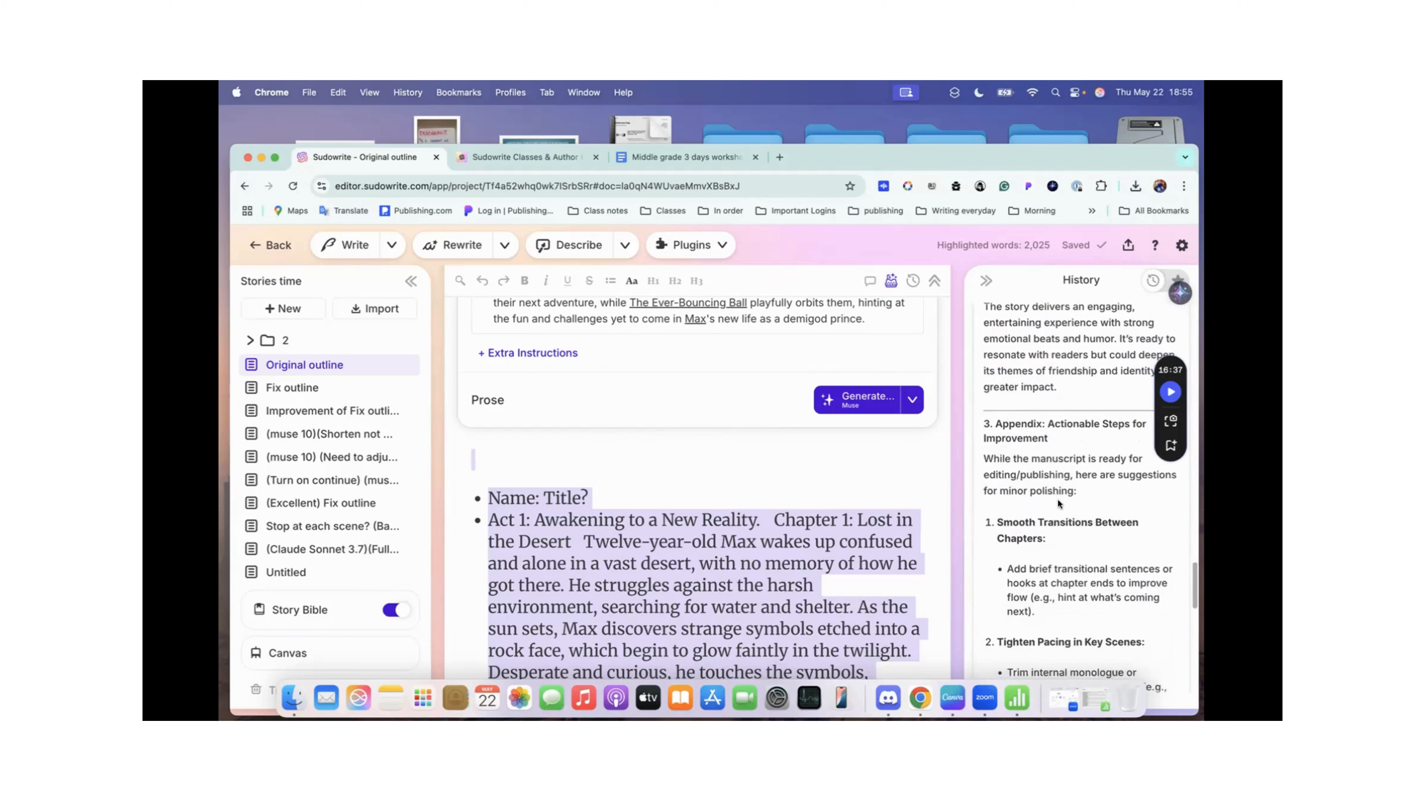
{"action": "scroll", "coordinate": [1049, 522], "scroll_direction": "up", "scroll_amount": 3}
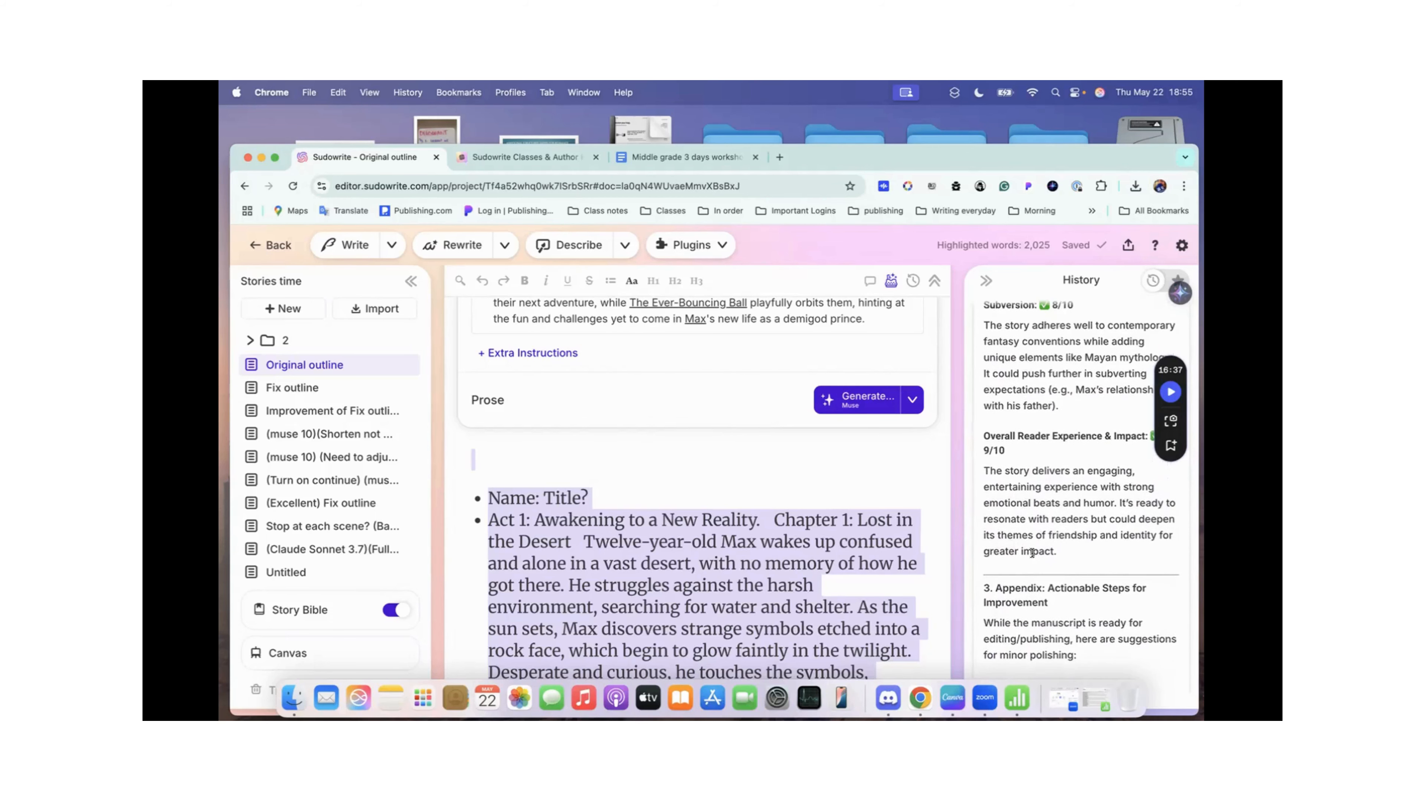
{"action": "scroll", "coordinate": [1031, 552], "scroll_direction": "up", "scroll_amount": 10}
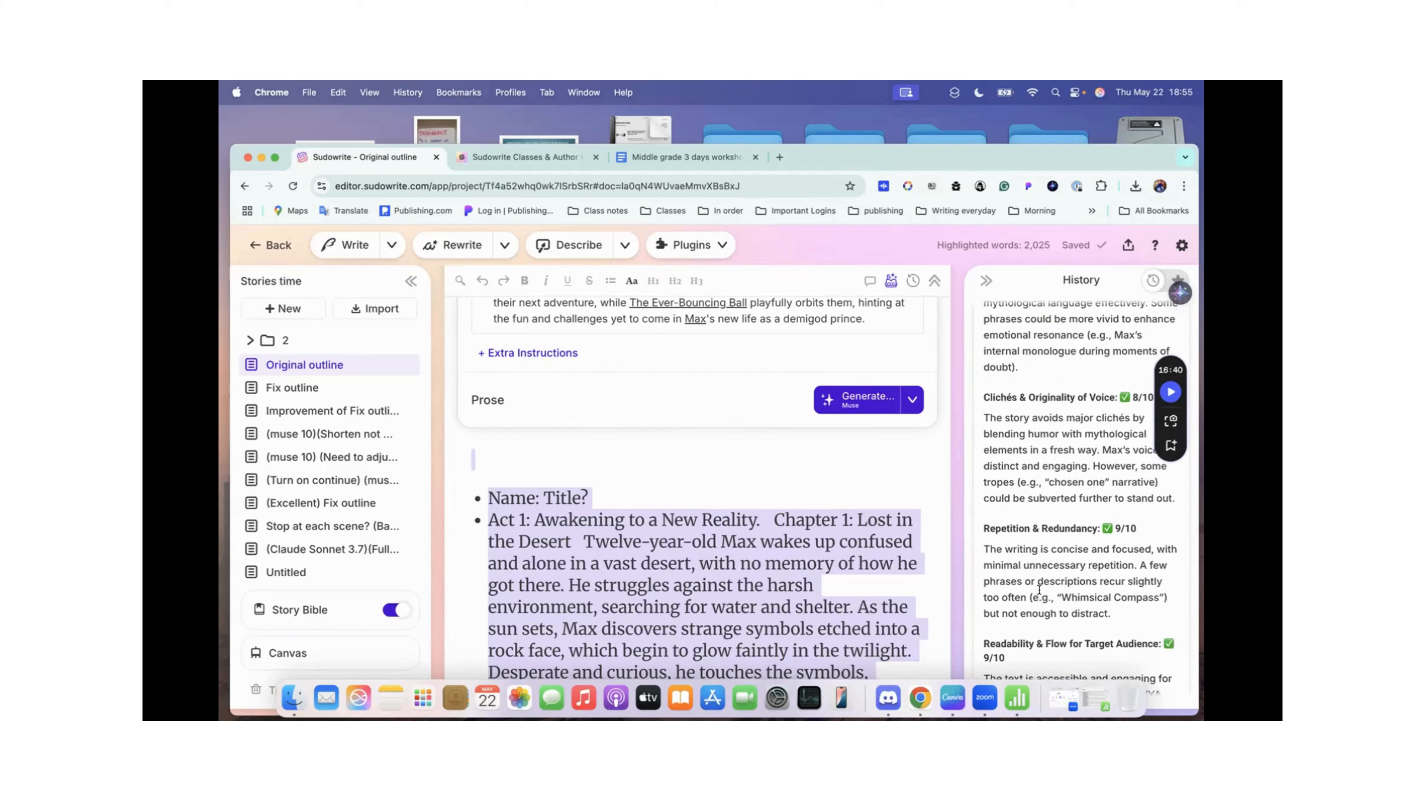
{"action": "scroll", "coordinate": [1038, 589], "scroll_direction": "up", "scroll_amount": 10}
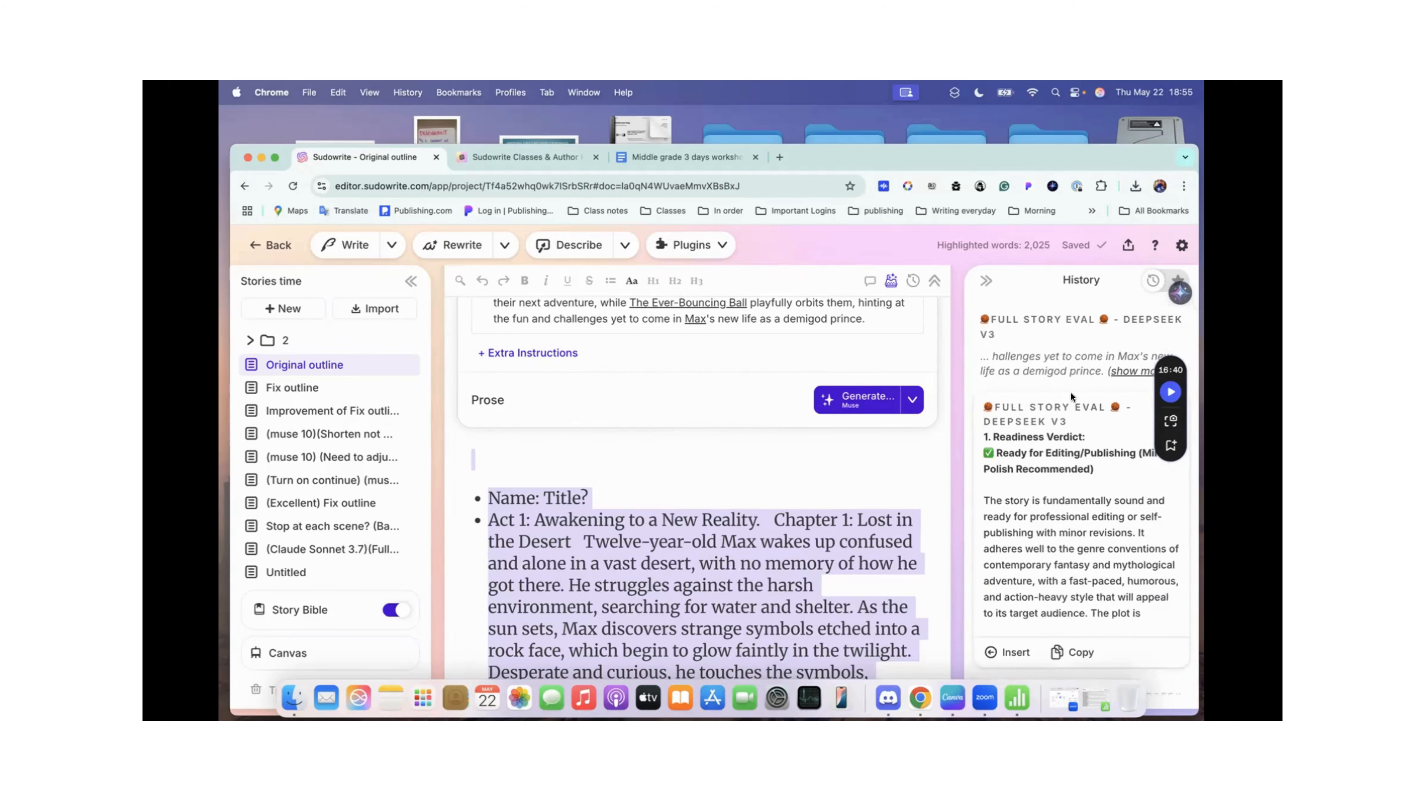
{"action": "scroll", "coordinate": [1066, 393], "scroll_direction": "down", "scroll_amount": 4}
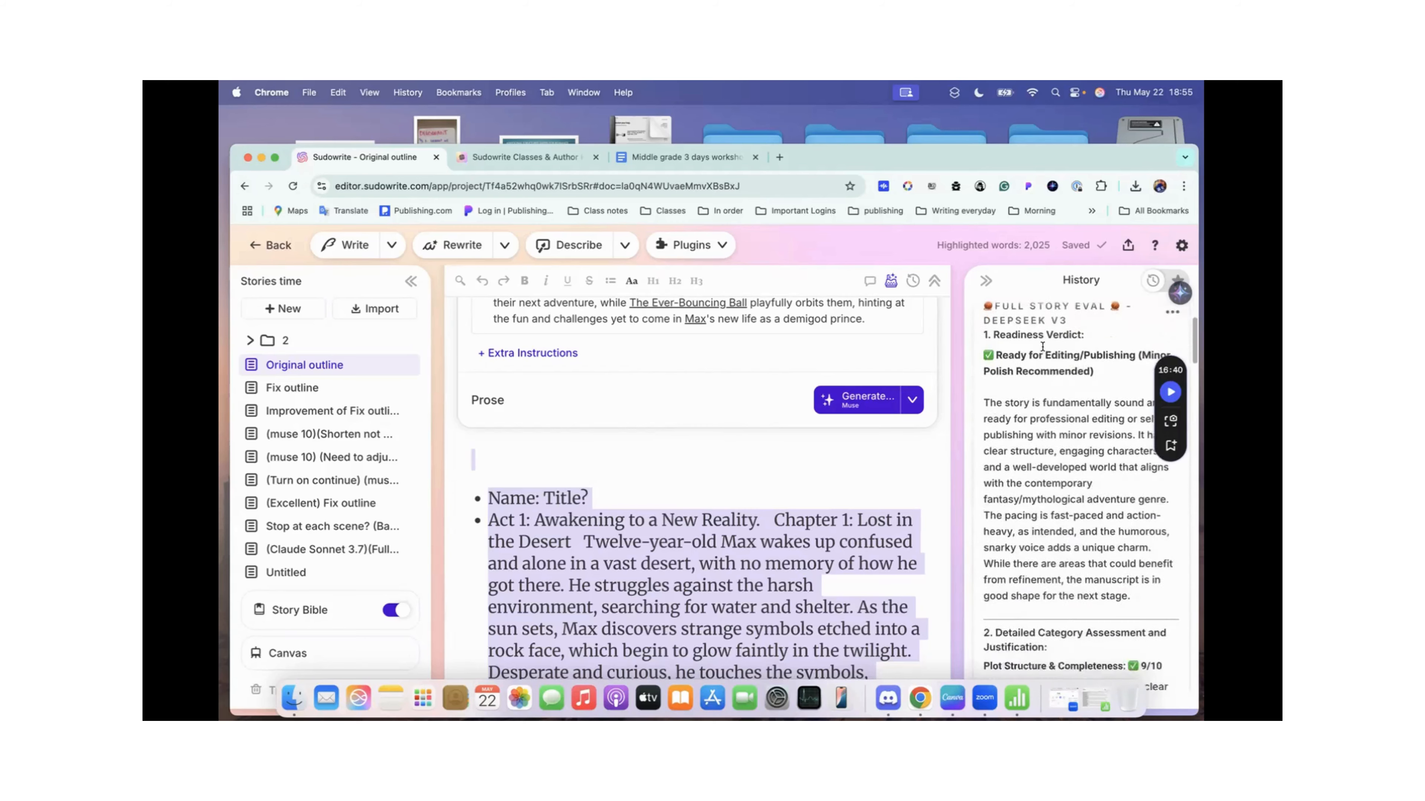
{"action": "scroll", "coordinate": [1042, 346], "scroll_direction": "down", "scroll_amount": 15}
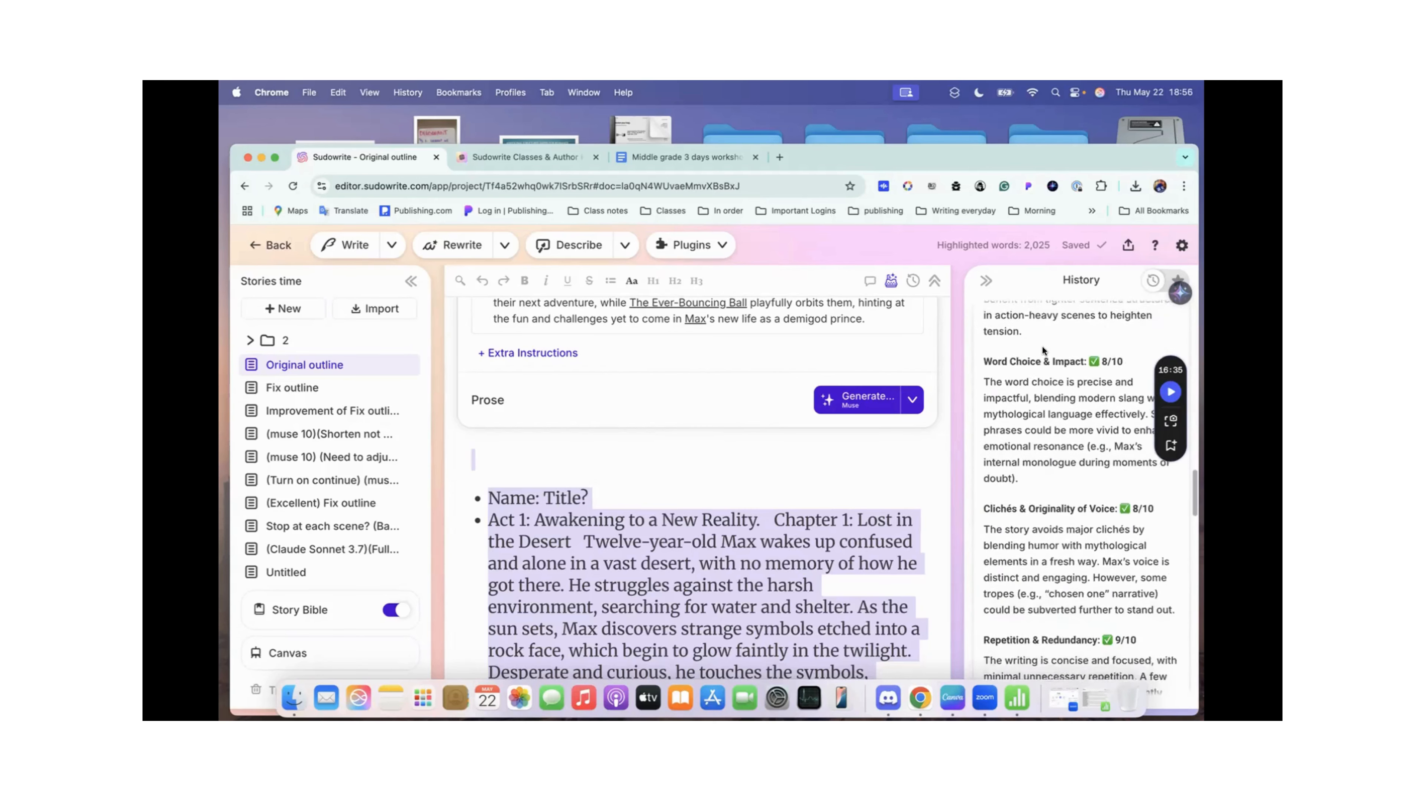
{"action": "scroll", "coordinate": [1042, 346], "scroll_direction": "down", "scroll_amount": 10}
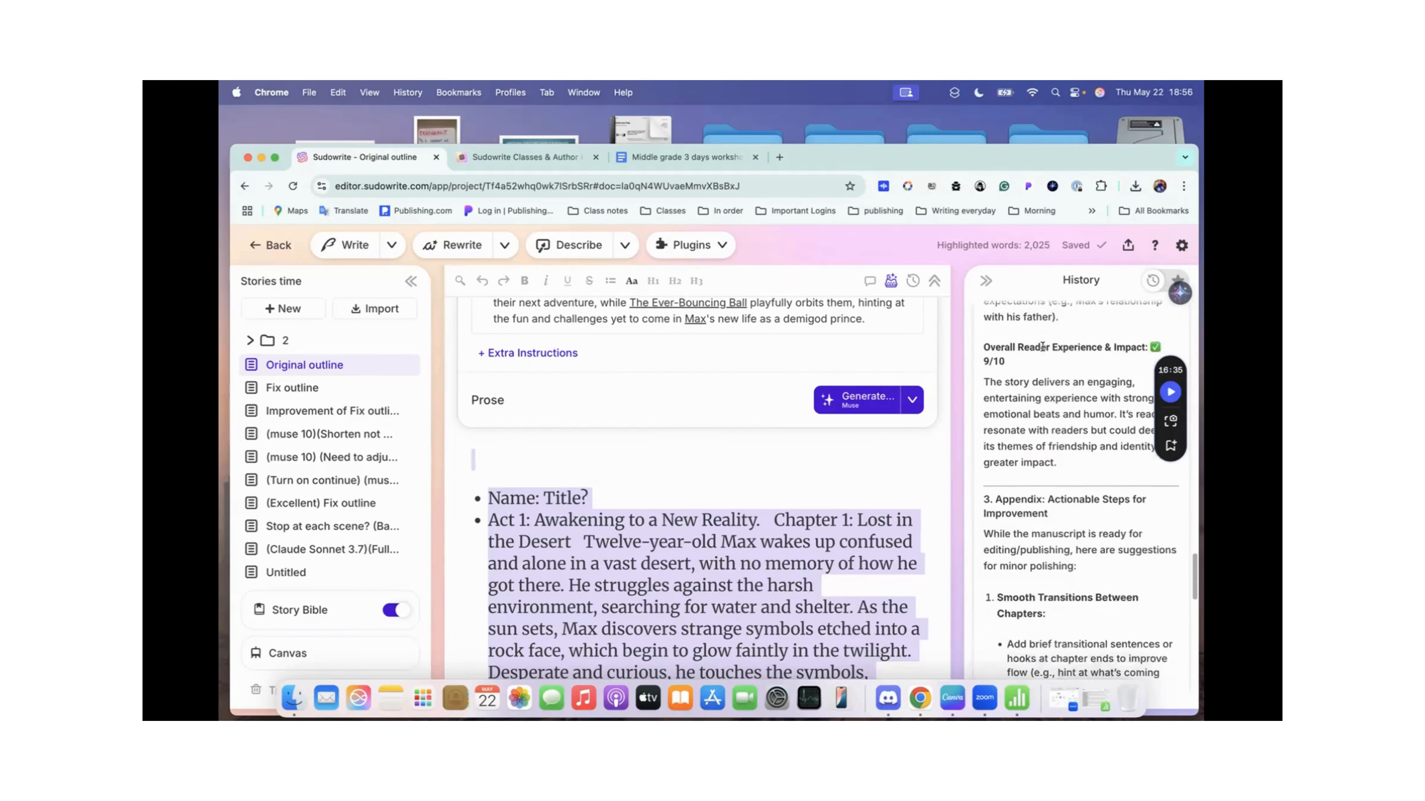
{"action": "scroll", "coordinate": [1041, 346], "scroll_direction": "down", "scroll_amount": 3}
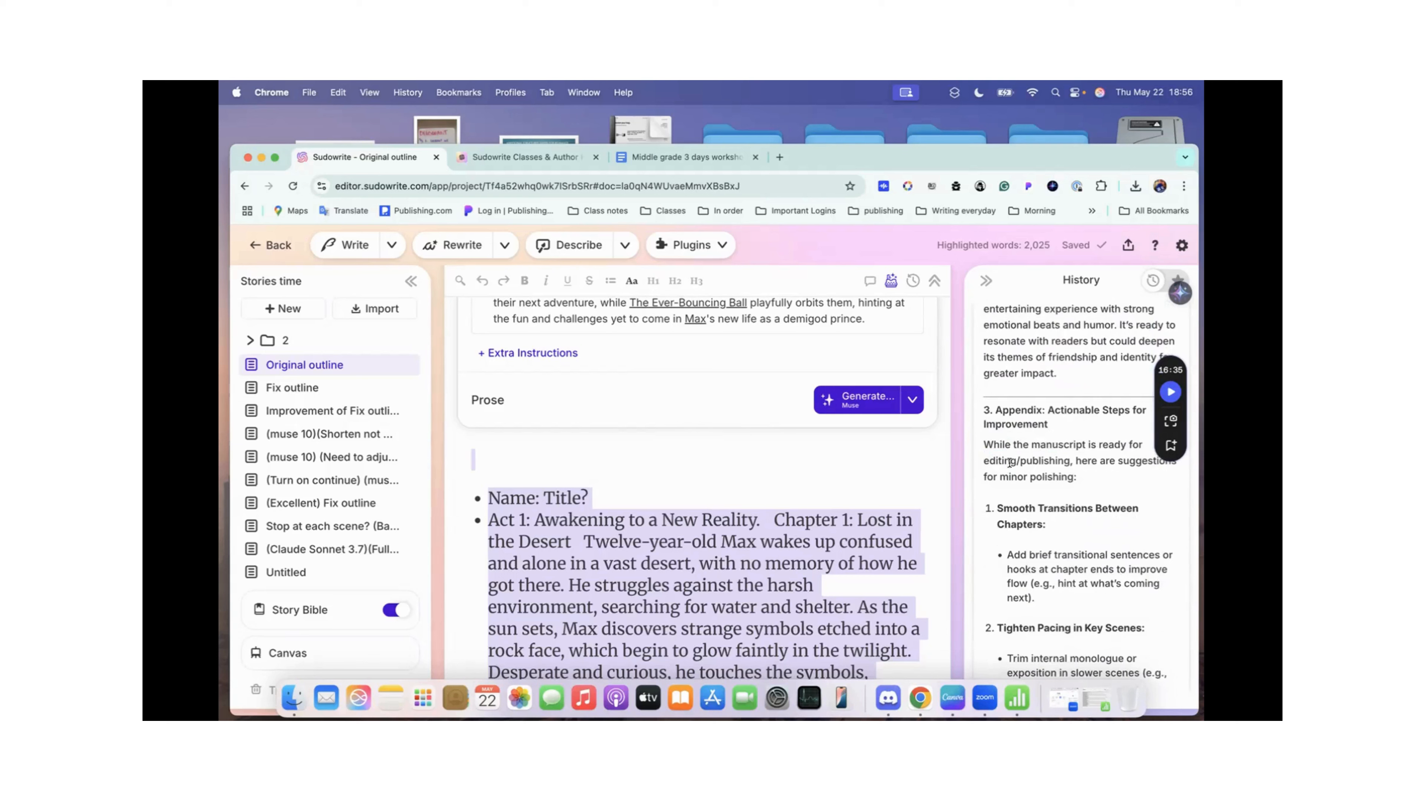
Step: Read the evaluation's Appendix: Actionable Steps for Improvement, from Smooth Transitions Between Chapters through Simplify Complex Sentences and the closing remark
{"action": "scroll", "coordinate": [994, 461], "scroll_direction": "up", "scroll_amount": 2}
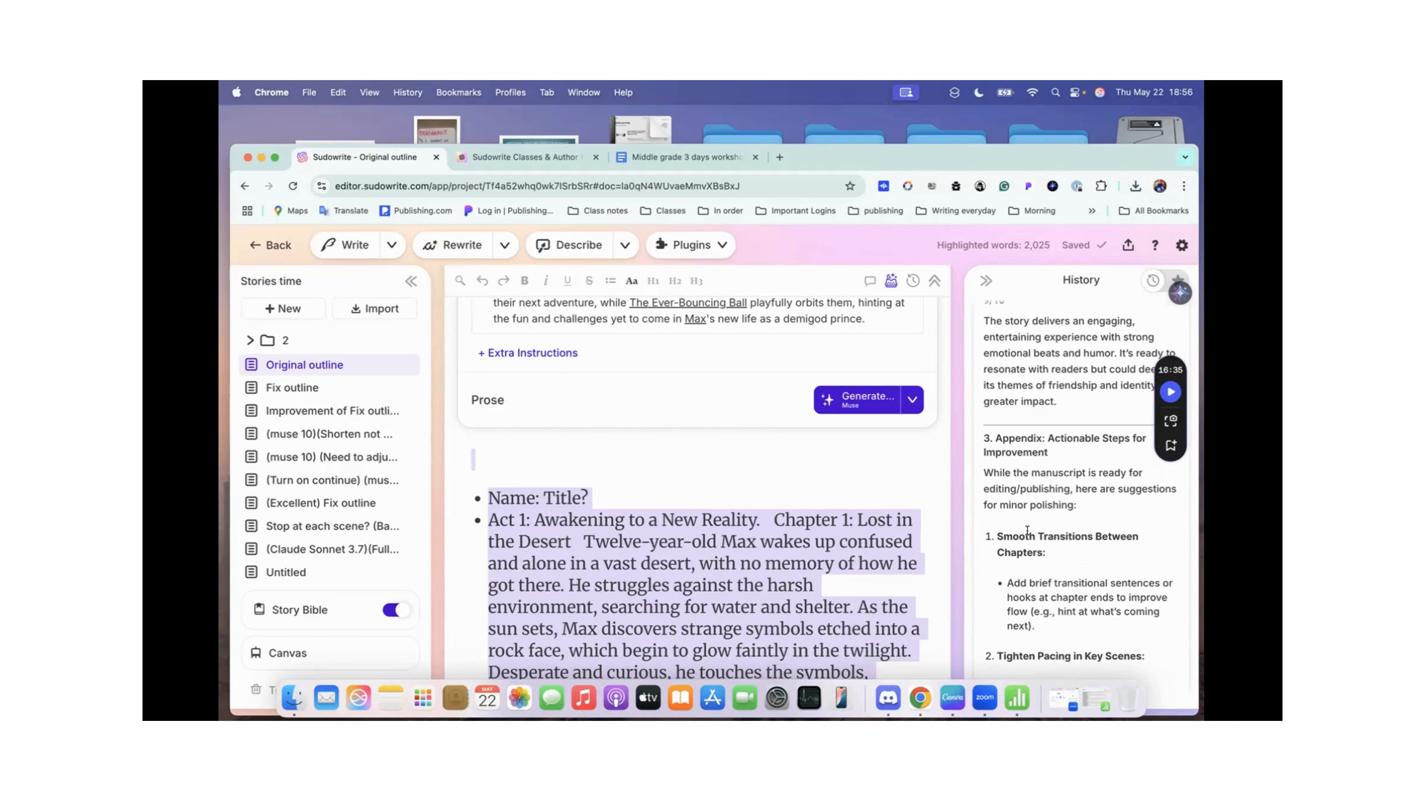
{"action": "scroll", "coordinate": [1027, 530], "scroll_direction": "down", "scroll_amount": 3}
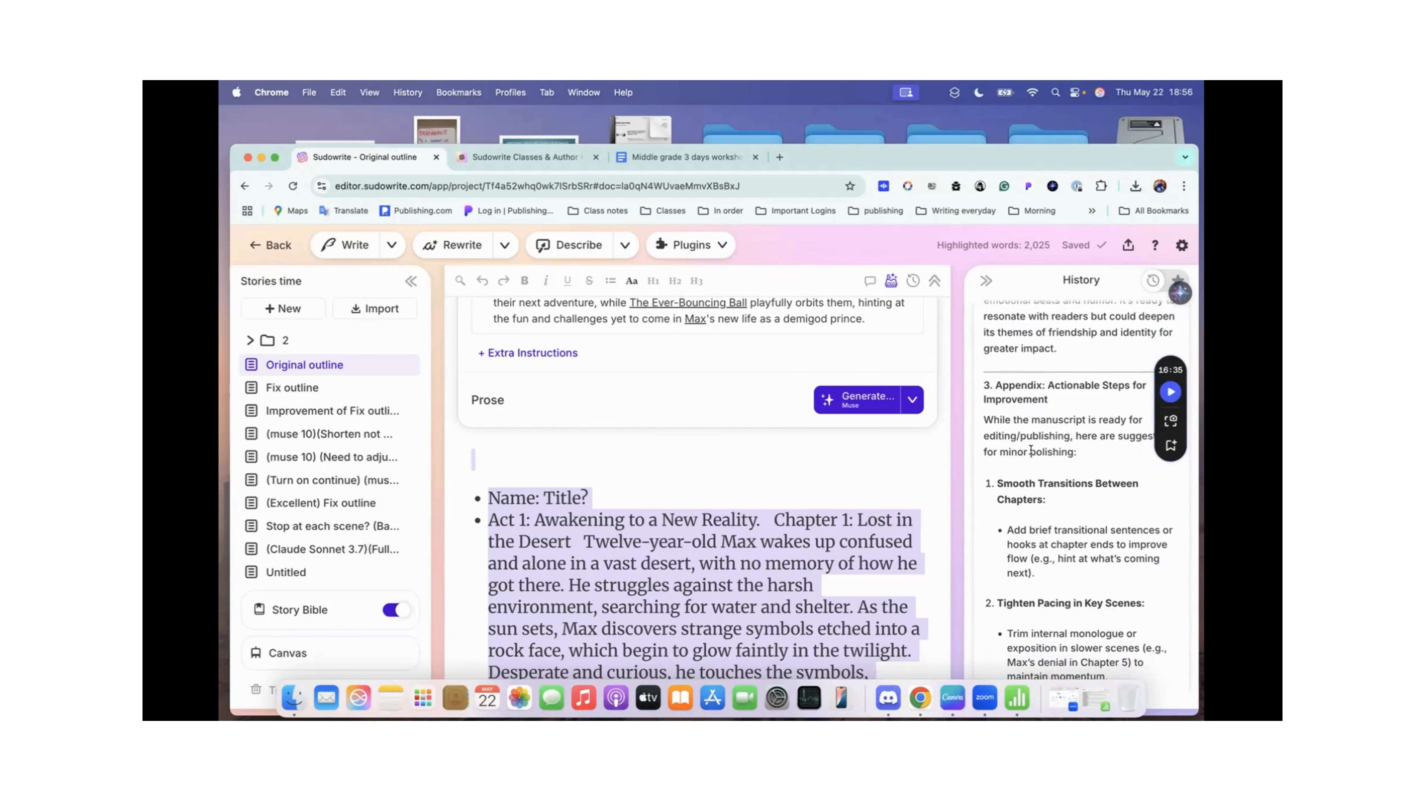
{"action": "scroll", "coordinate": [1030, 449], "scroll_direction": "up", "scroll_amount": 2}
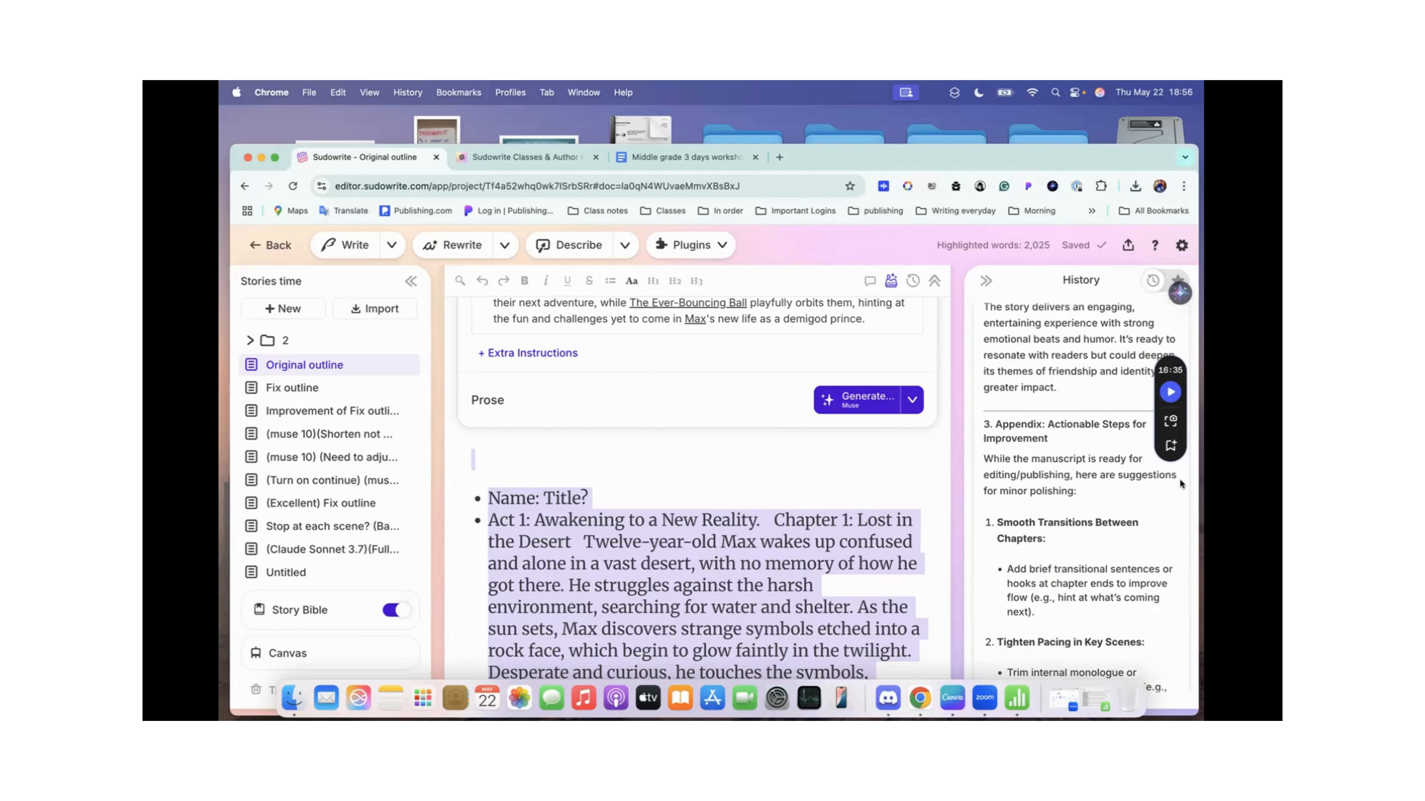
{"action": "scroll", "coordinate": [1118, 491], "scroll_direction": "down", "scroll_amount": 1}
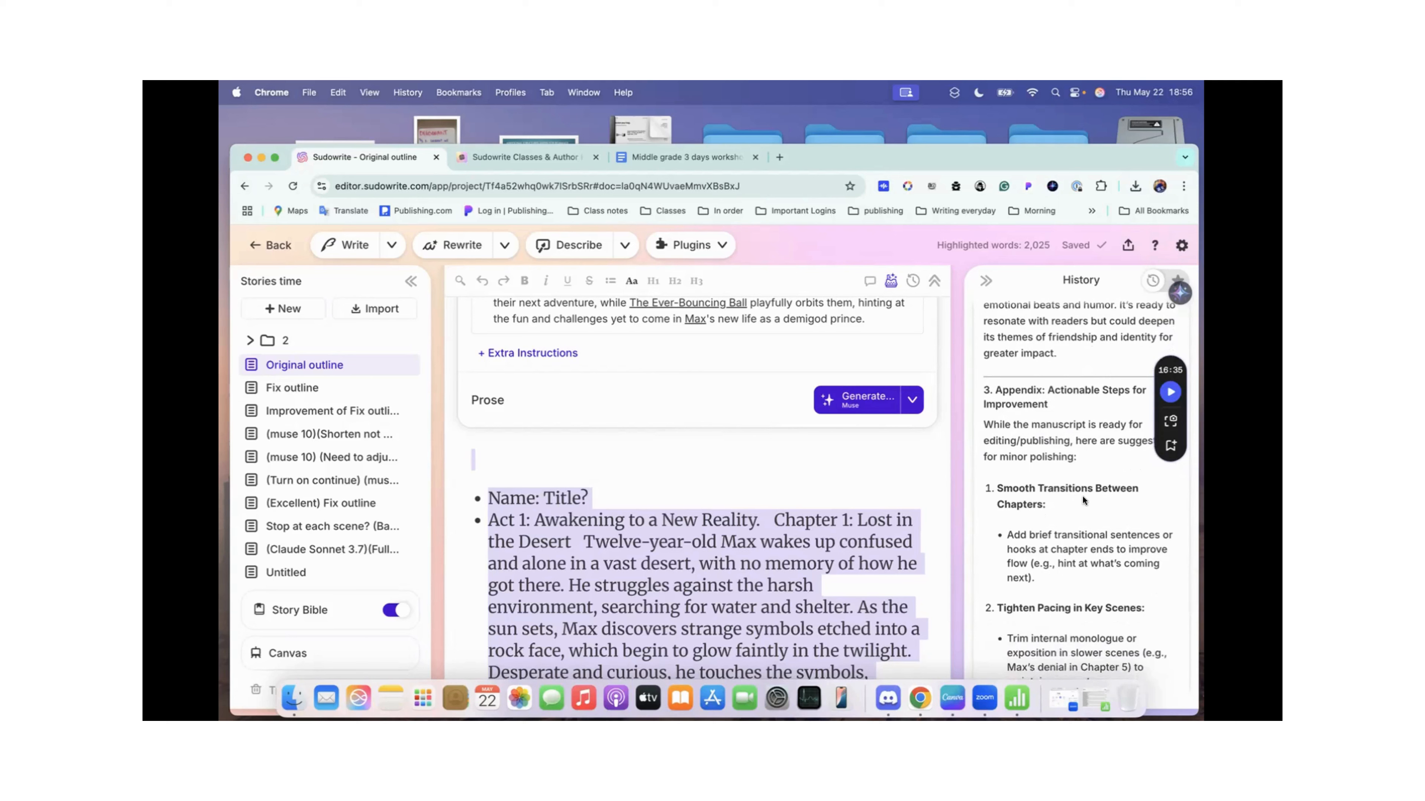
{"action": "scroll", "coordinate": [1038, 484], "scroll_direction": "down", "scroll_amount": 2}
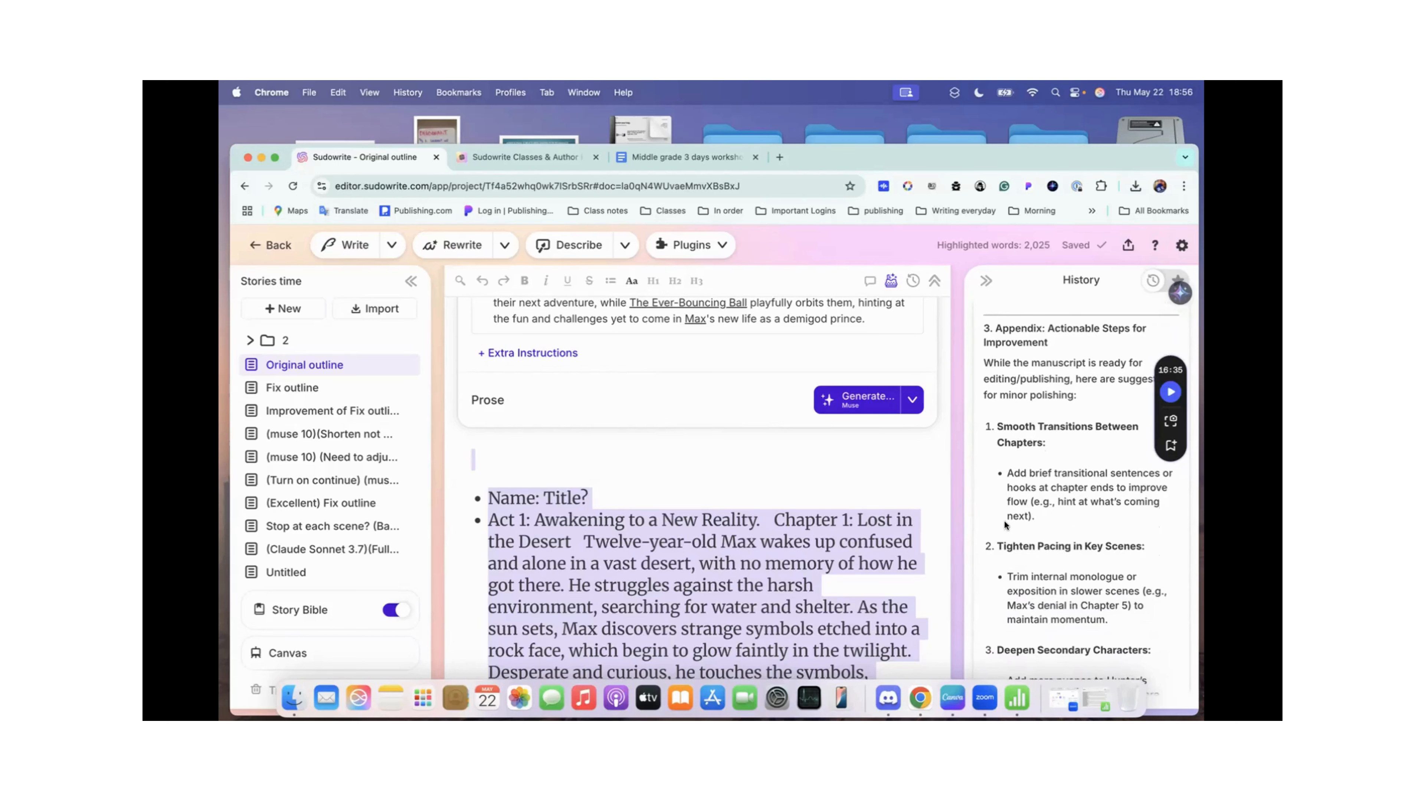
{"action": "scroll", "coordinate": [1006, 522], "scroll_direction": "down", "scroll_amount": 2}
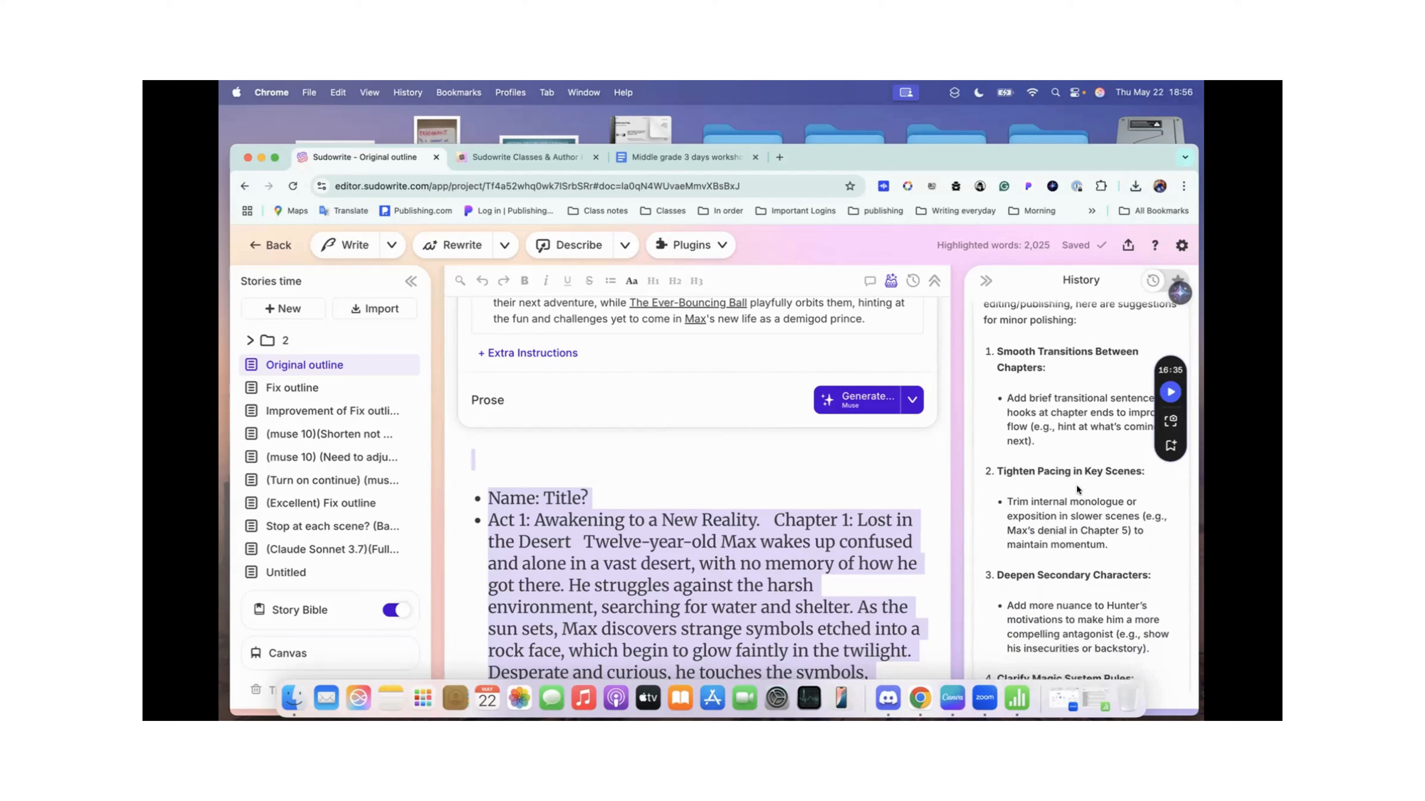
{"action": "scroll", "coordinate": [1076, 486], "scroll_direction": "down", "scroll_amount": 2}
{"action": "scroll", "coordinate": [1076, 486], "scroll_direction": "down", "scroll_amount": 4}
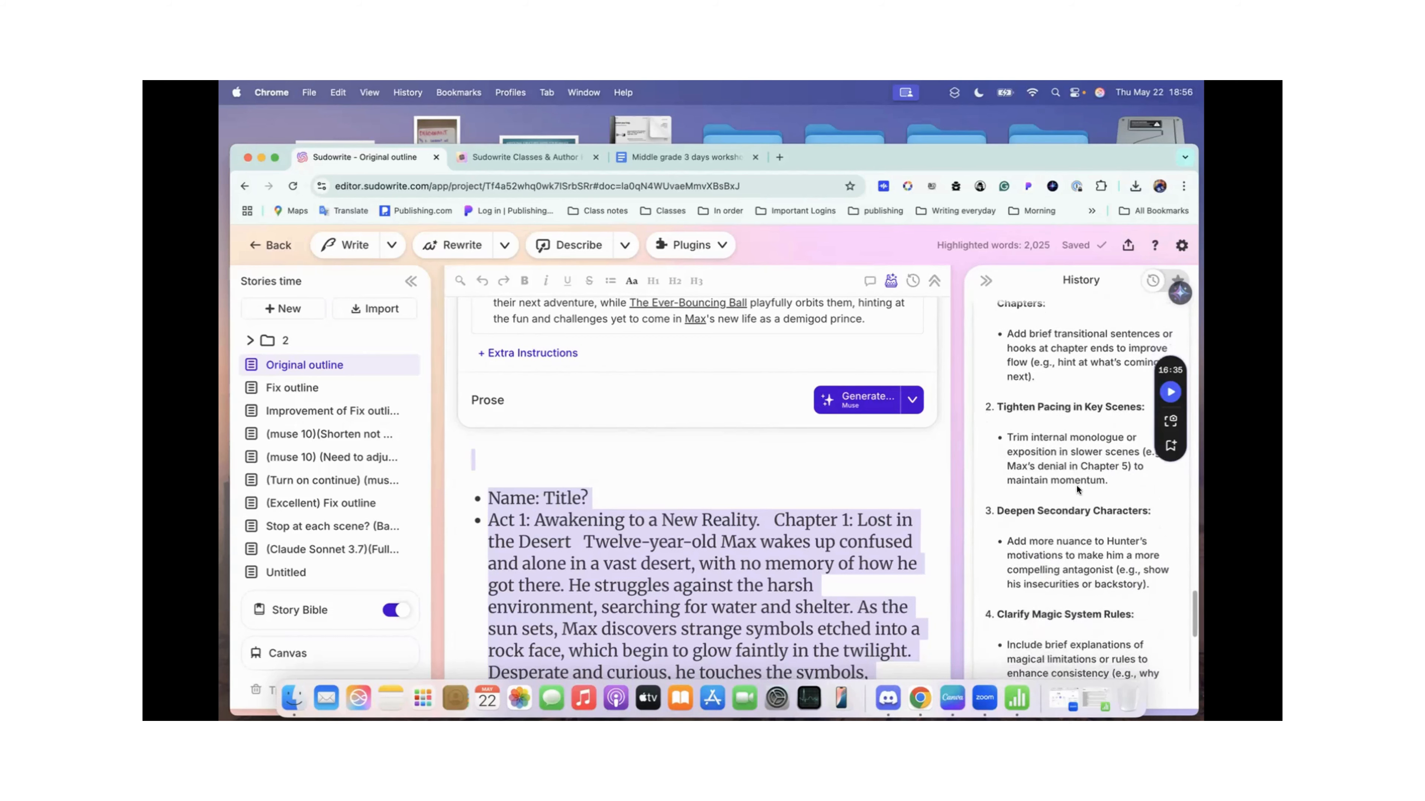
{"action": "scroll", "coordinate": [1077, 487], "scroll_direction": "down", "scroll_amount": 2}
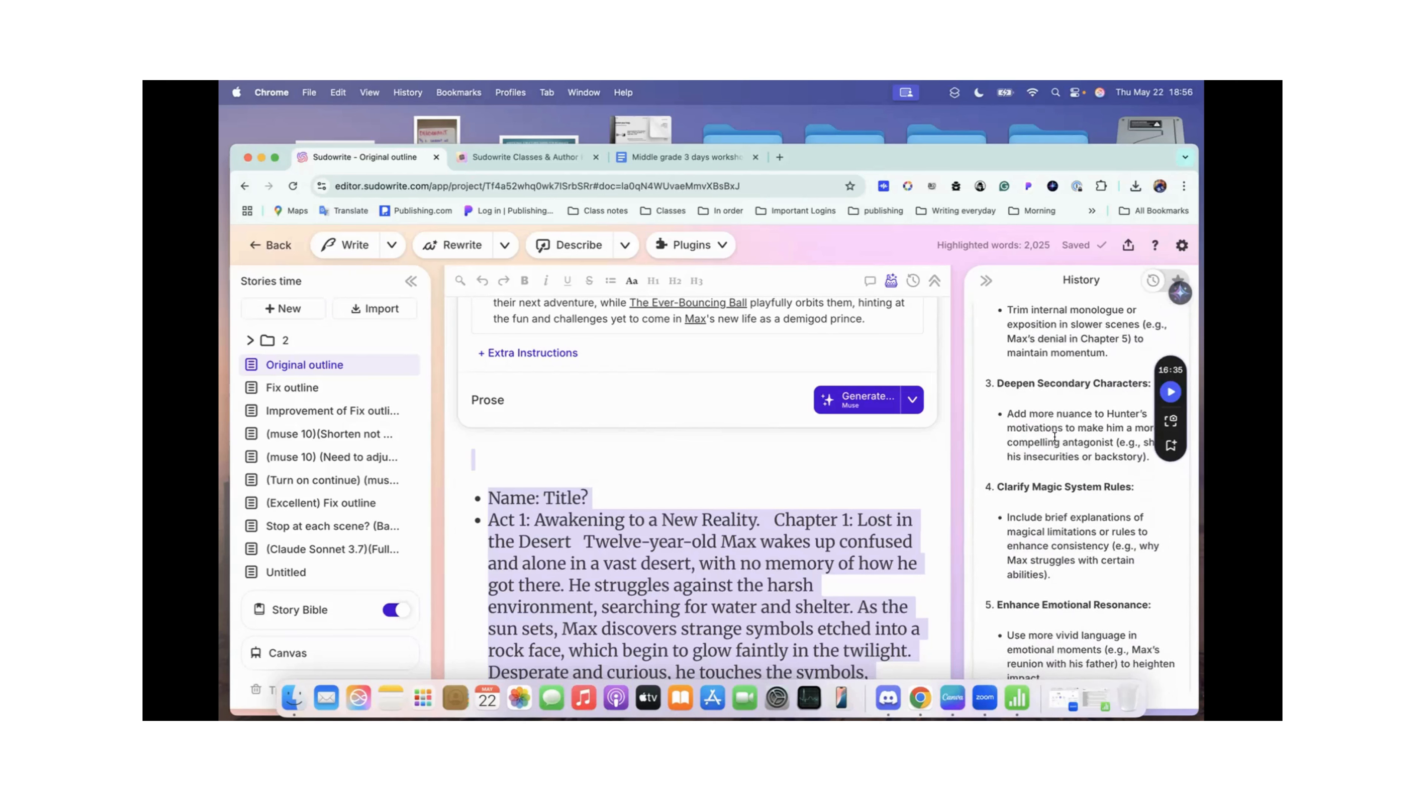
{"action": "scroll", "coordinate": [1054, 438], "scroll_direction": "down", "scroll_amount": 5}
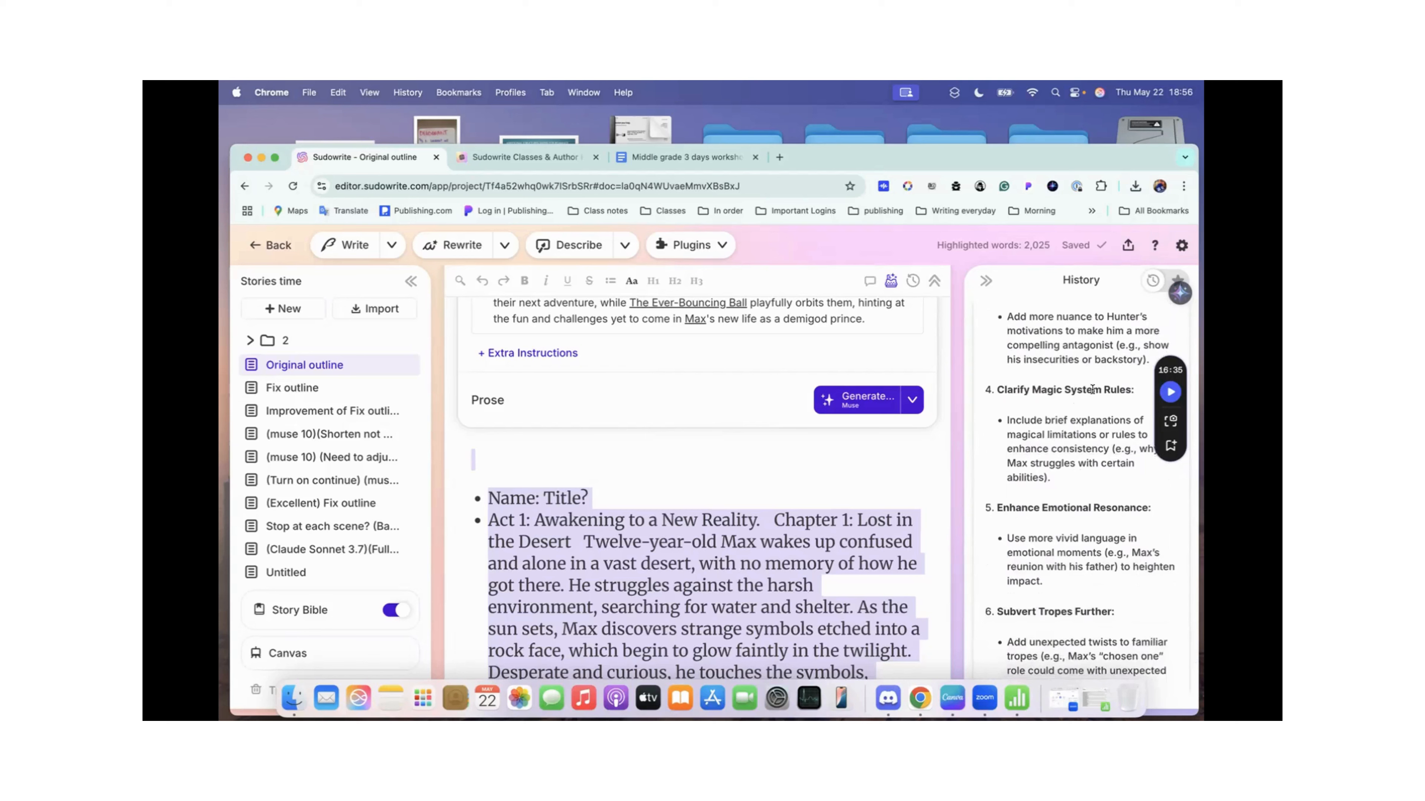
{"action": "scroll", "coordinate": [1064, 473], "scroll_direction": "down", "scroll_amount": 5}
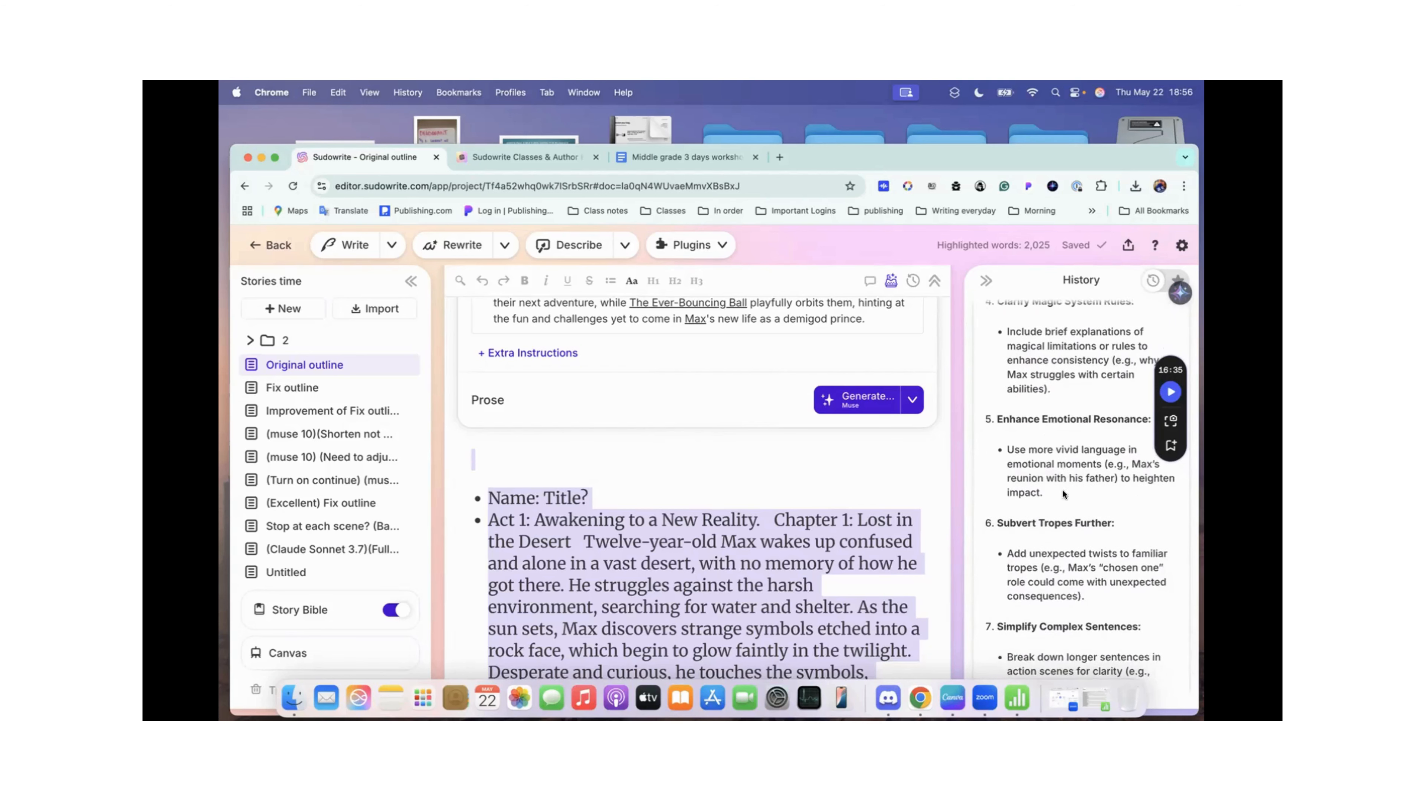
{"action": "scroll", "coordinate": [1054, 465], "scroll_direction": "down", "scroll_amount": 2}
{"action": "scroll", "coordinate": [1053, 465], "scroll_direction": "down", "scroll_amount": 1}
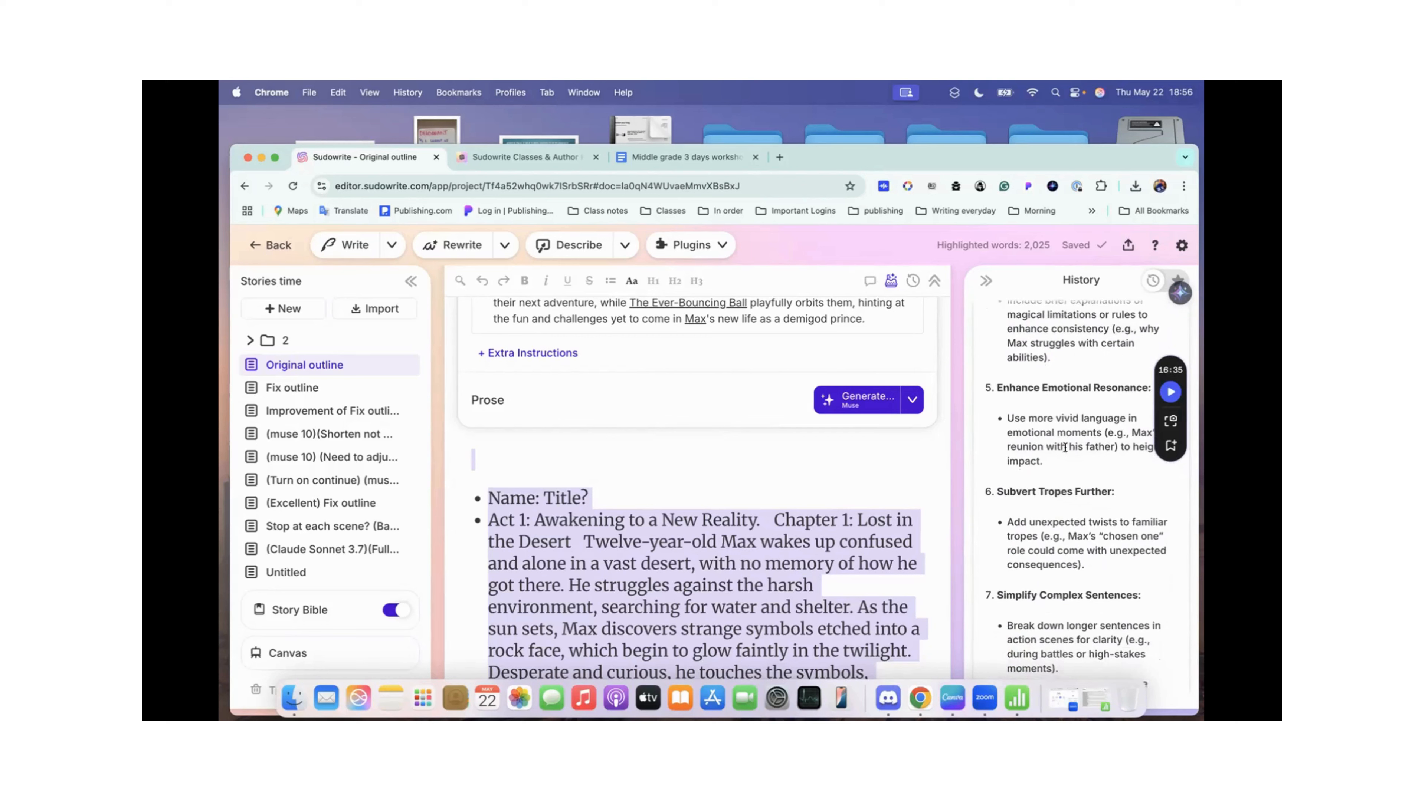
{"action": "scroll", "coordinate": [1081, 447], "scroll_direction": "up", "scroll_amount": 2}
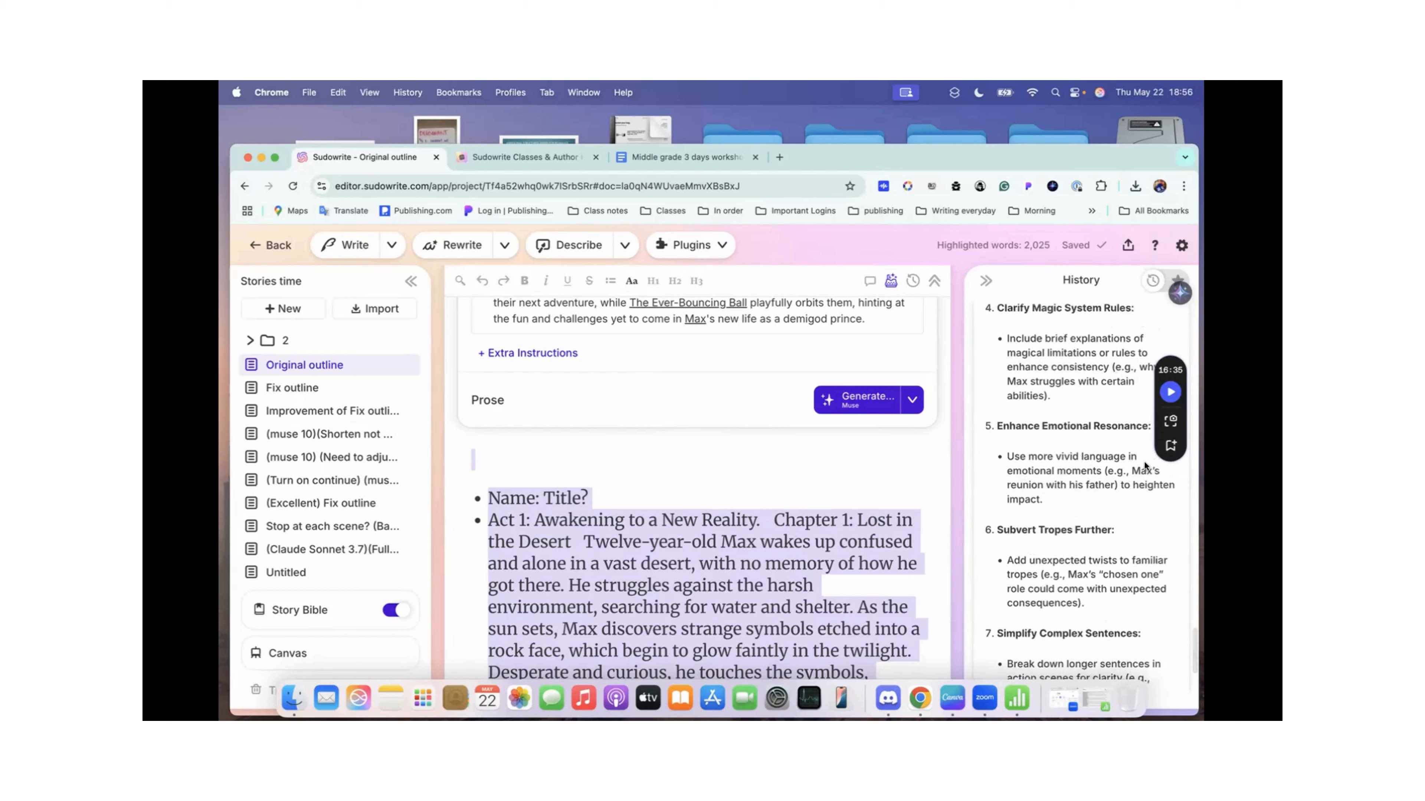
{"action": "scroll", "coordinate": [1125, 495], "scroll_direction": "down", "scroll_amount": 3}
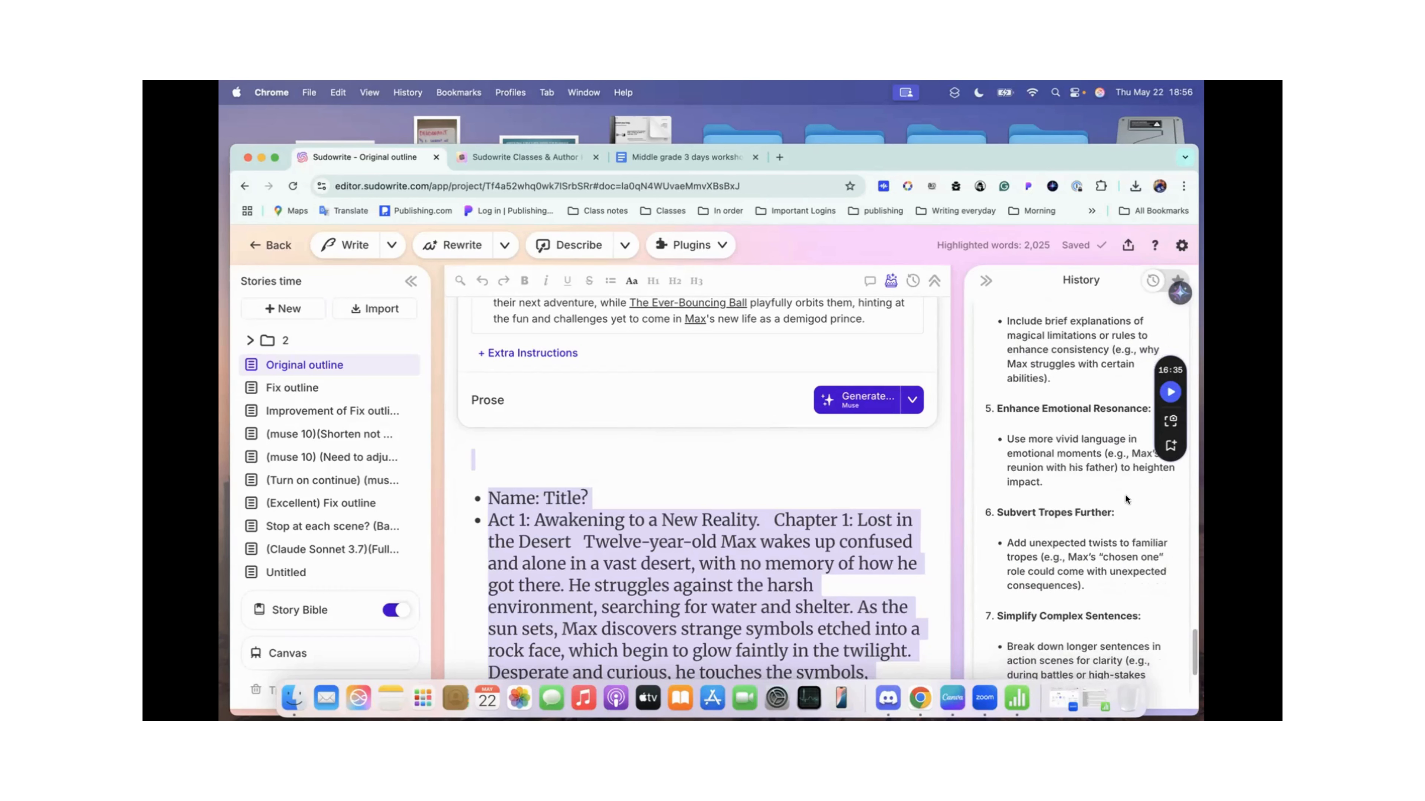
{"action": "scroll", "coordinate": [990, 471], "scroll_direction": "down", "scroll_amount": 3}
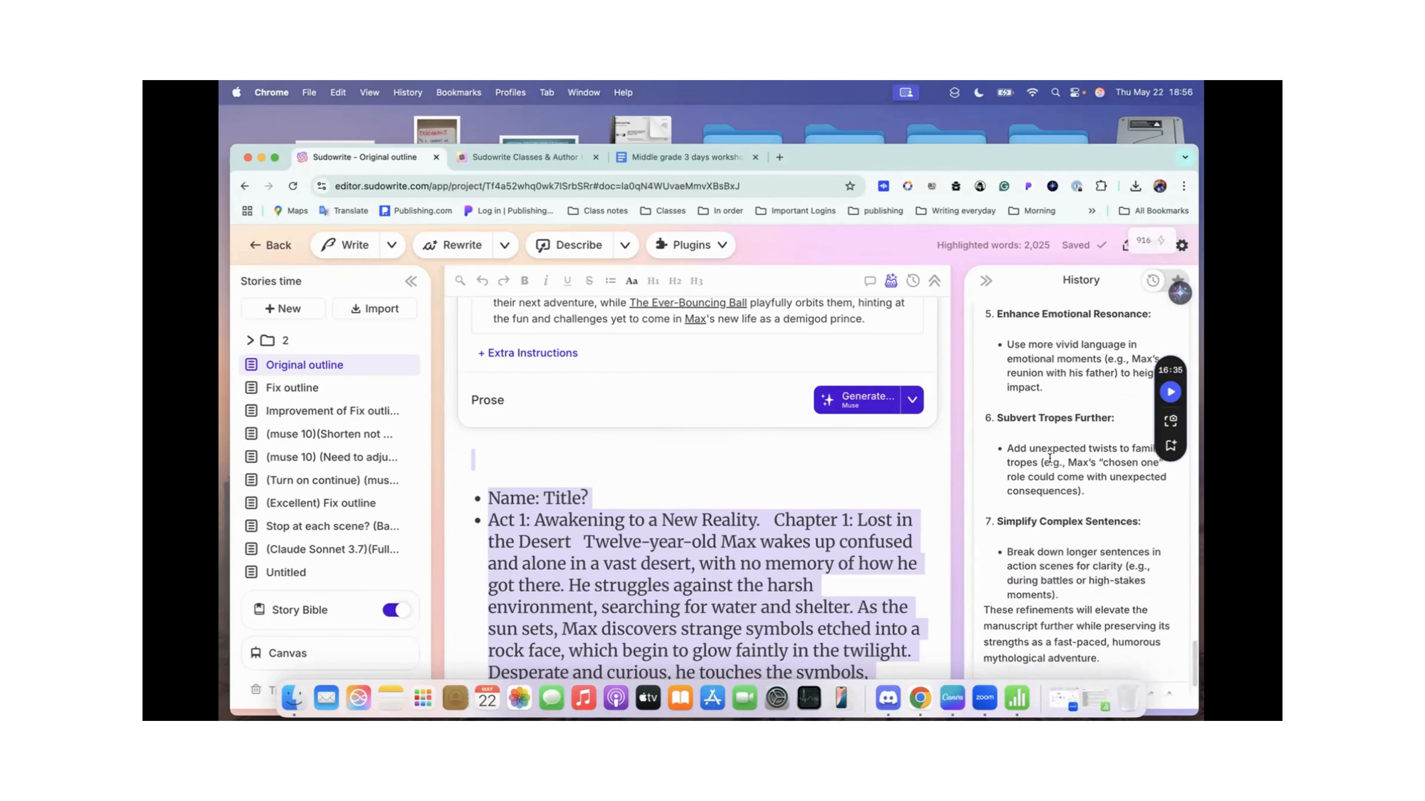
{"action": "scroll", "coordinate": [1063, 397], "scroll_direction": "down", "scroll_amount": 6}
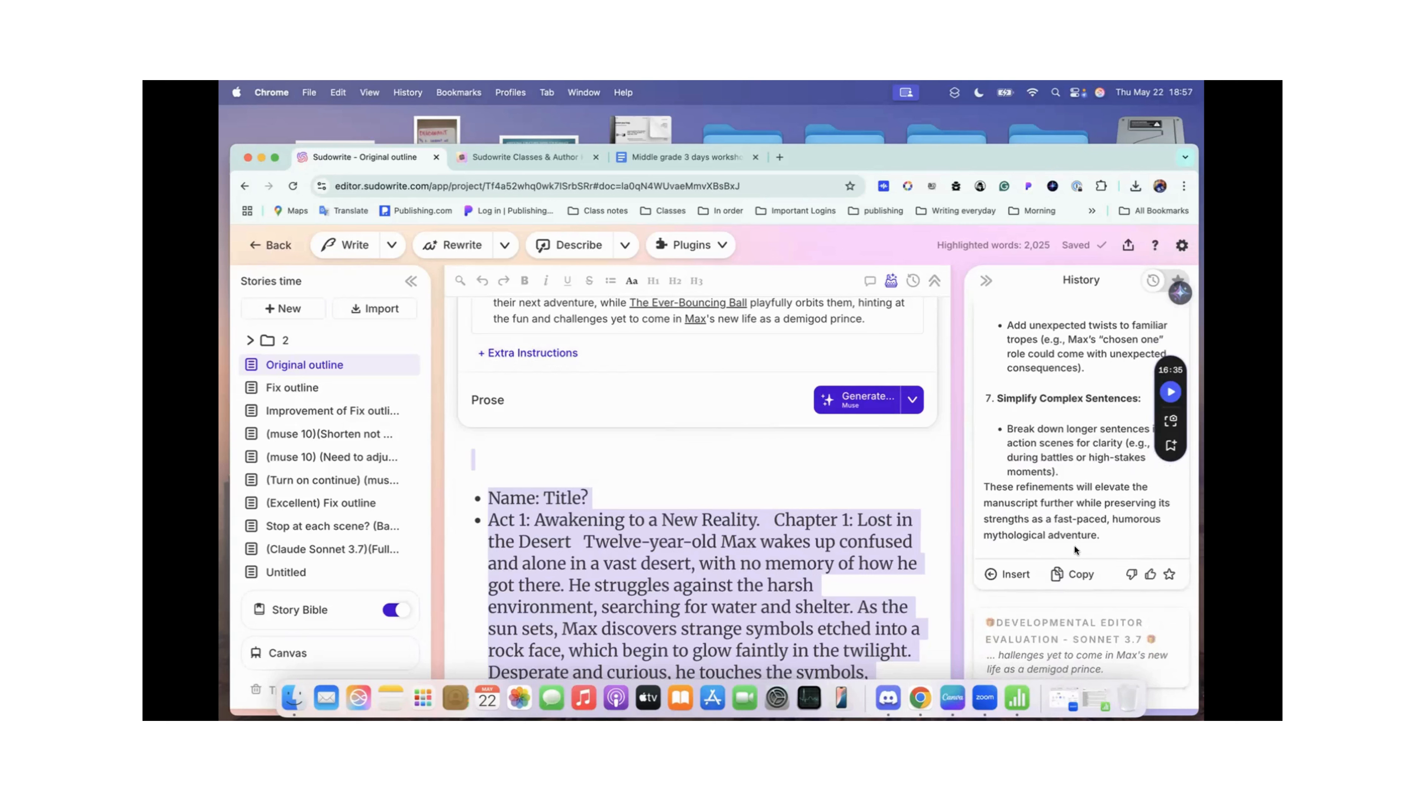
Step: Collapse the Full Story Eval result in the history and open the Developmental Editor Evaluation - Sonnet 3.7 result at its Strengths section
{"action": "scroll", "coordinate": [1071, 547], "scroll_direction": "up", "scroll_amount": 15}
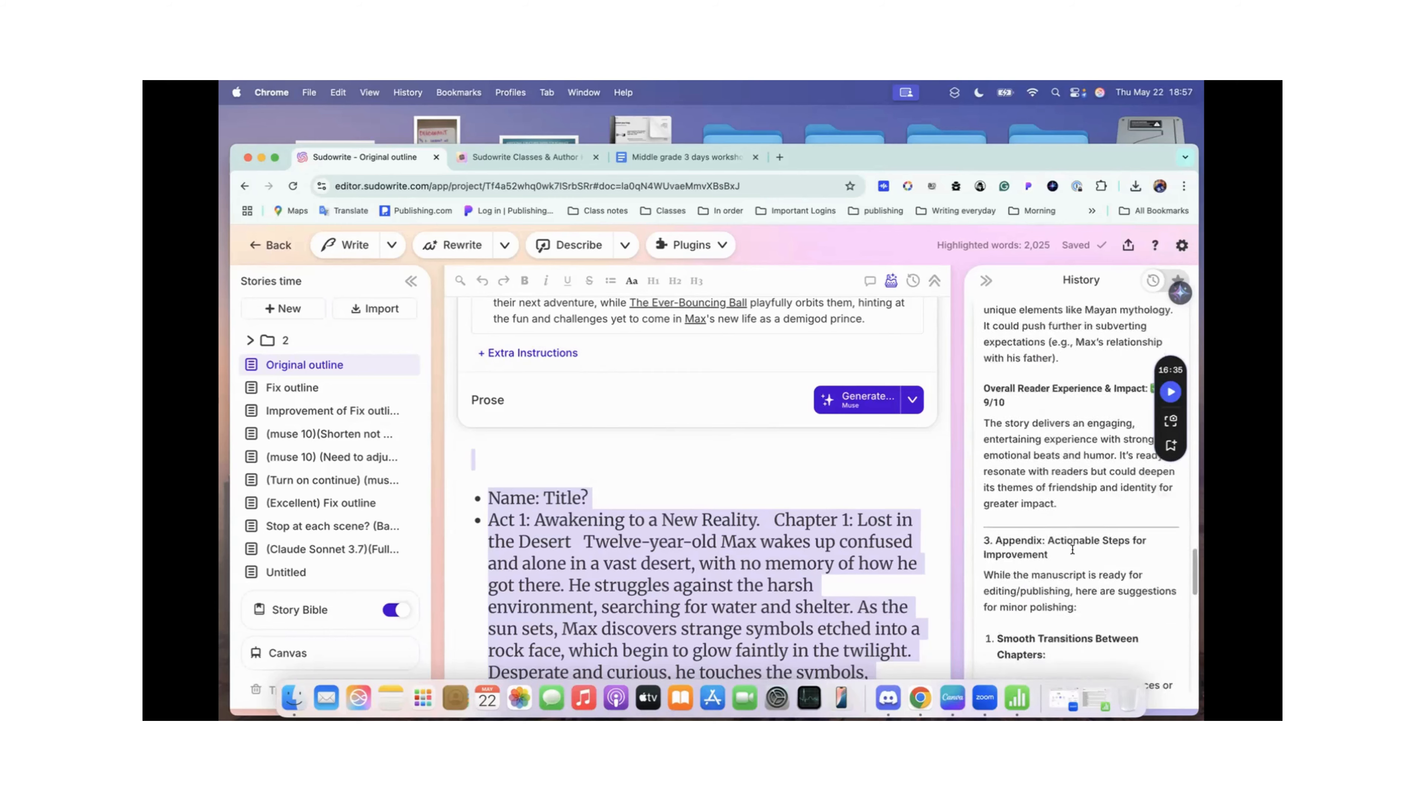
{"action": "scroll", "coordinate": [1072, 550], "scroll_direction": "up", "scroll_amount": 3}
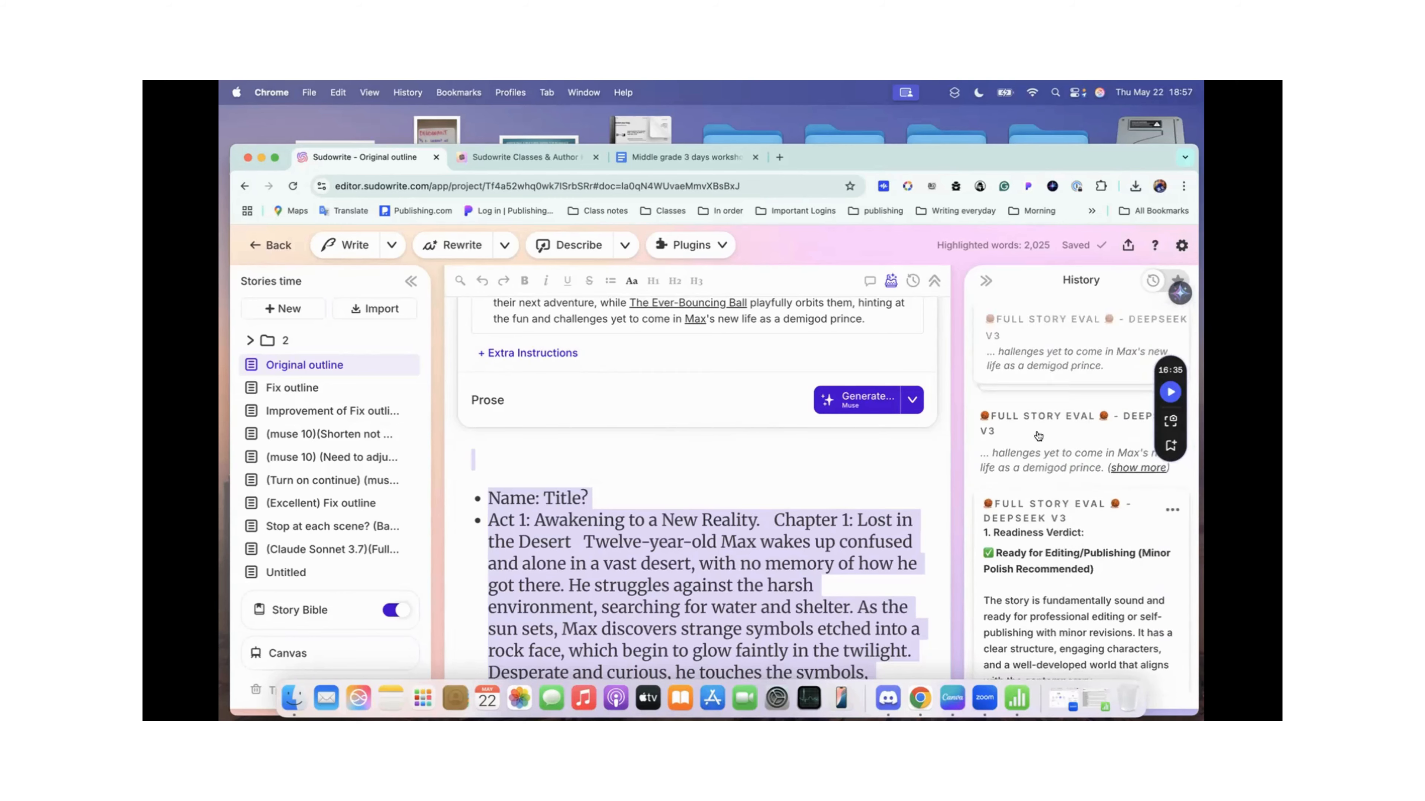
{"action": "left_click", "coordinate": [1043, 463]}
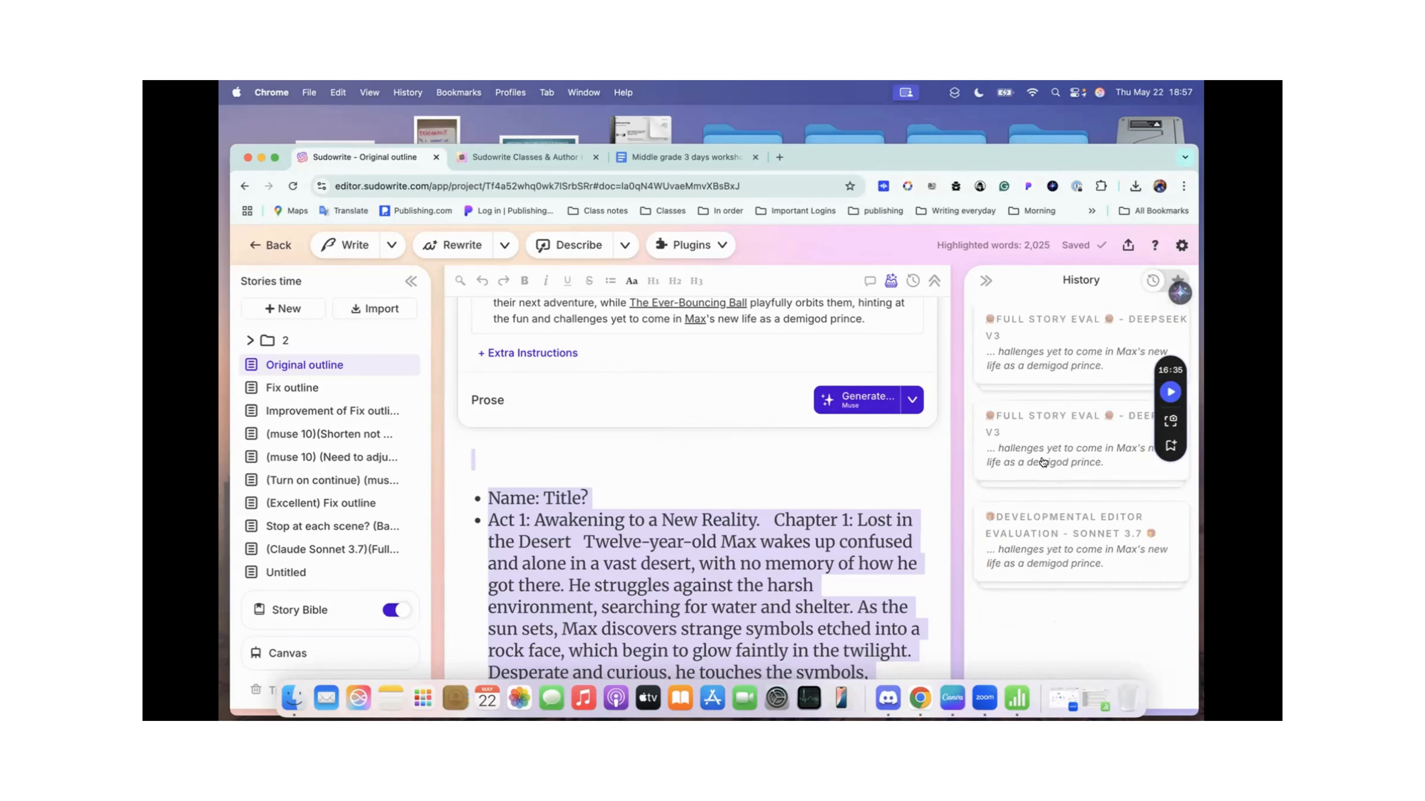
{"action": "left_click", "coordinate": [1040, 553]}
{"action": "scroll", "coordinate": [1039, 547], "scroll_direction": "down", "scroll_amount": 3}
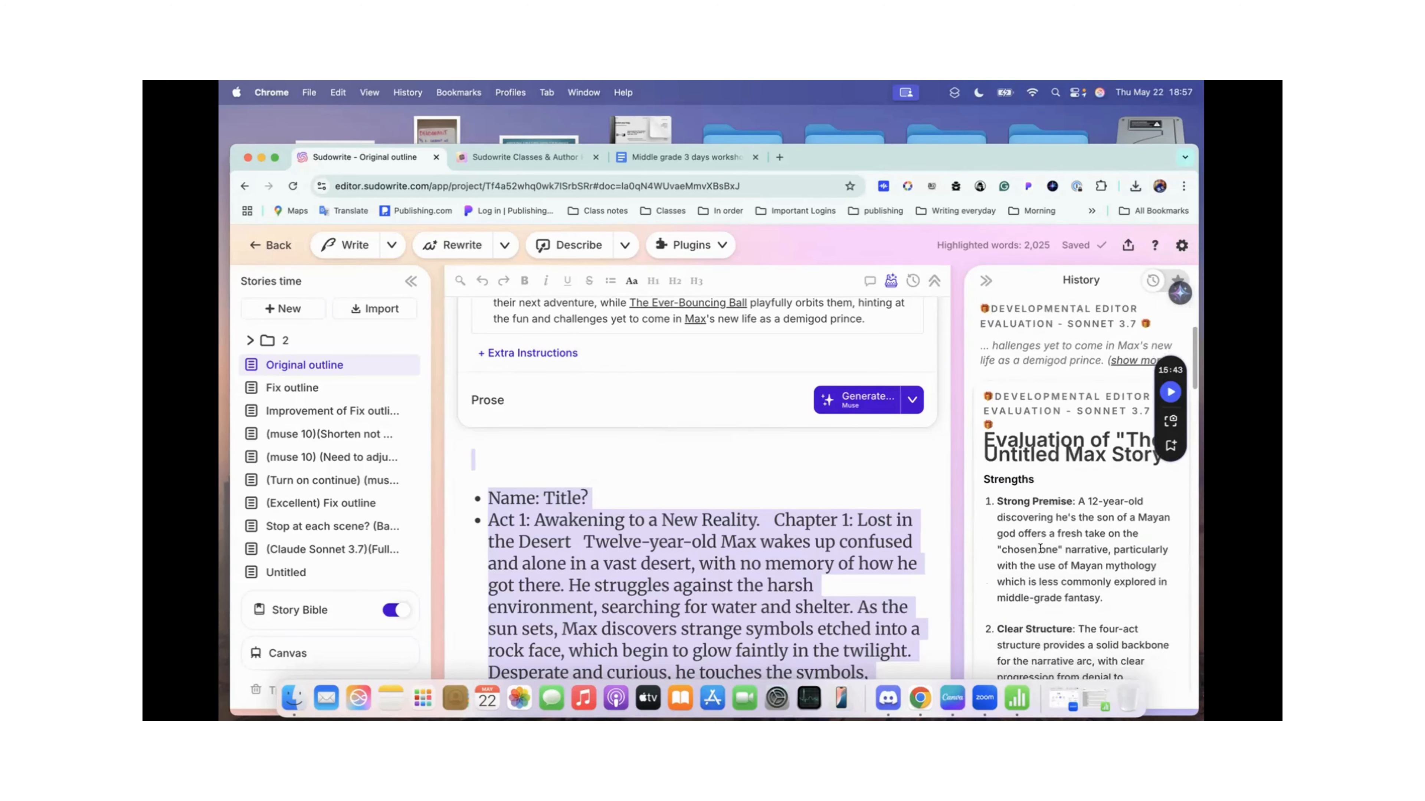
Step: Read the Developmental Editor Evaluation from Strengths and Weaknesses through Suggestions for Improvement to the end of Reader Expectations
{"action": "scroll", "coordinate": [1069, 528], "scroll_direction": "down", "scroll_amount": 10}
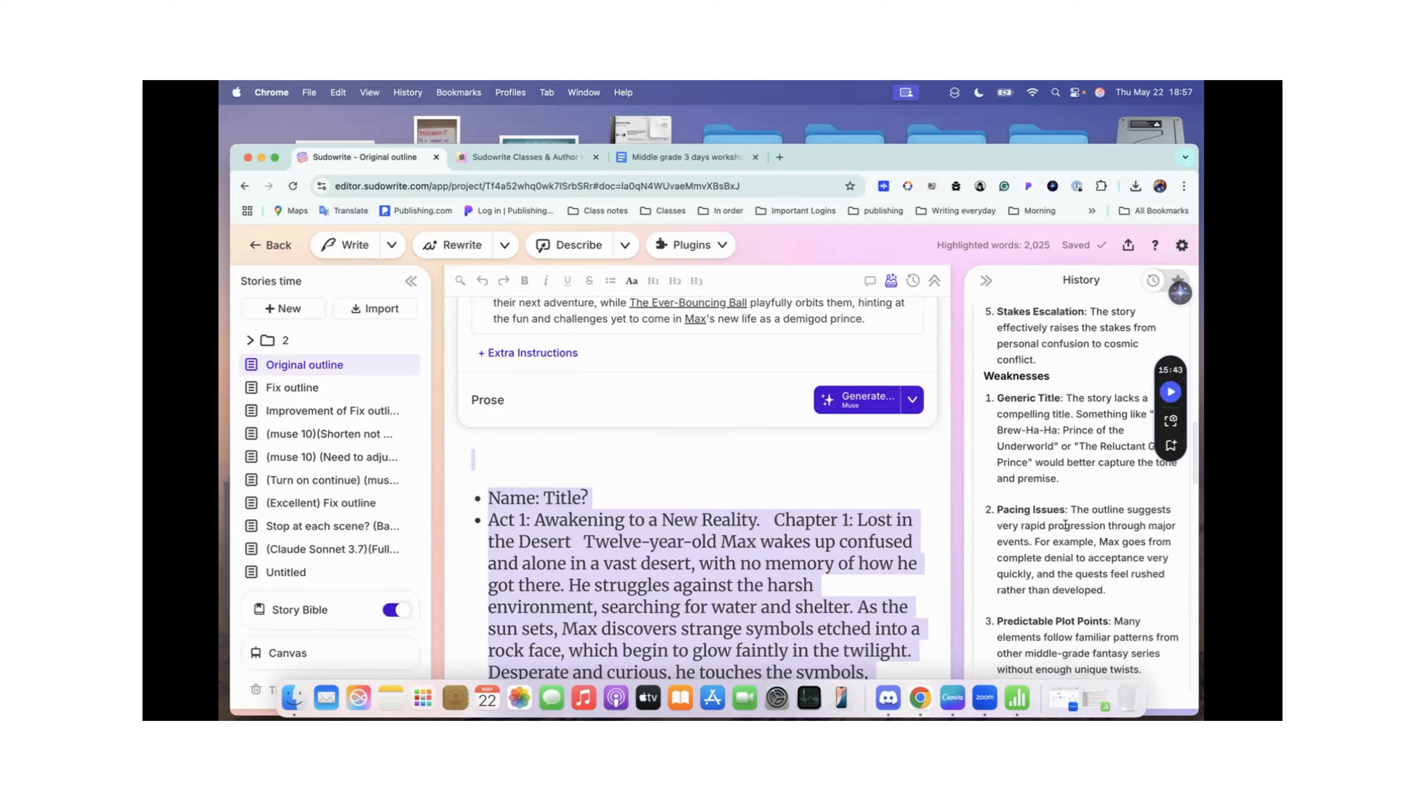
{"action": "scroll", "coordinate": [1061, 446], "scroll_direction": "up", "scroll_amount": 1}
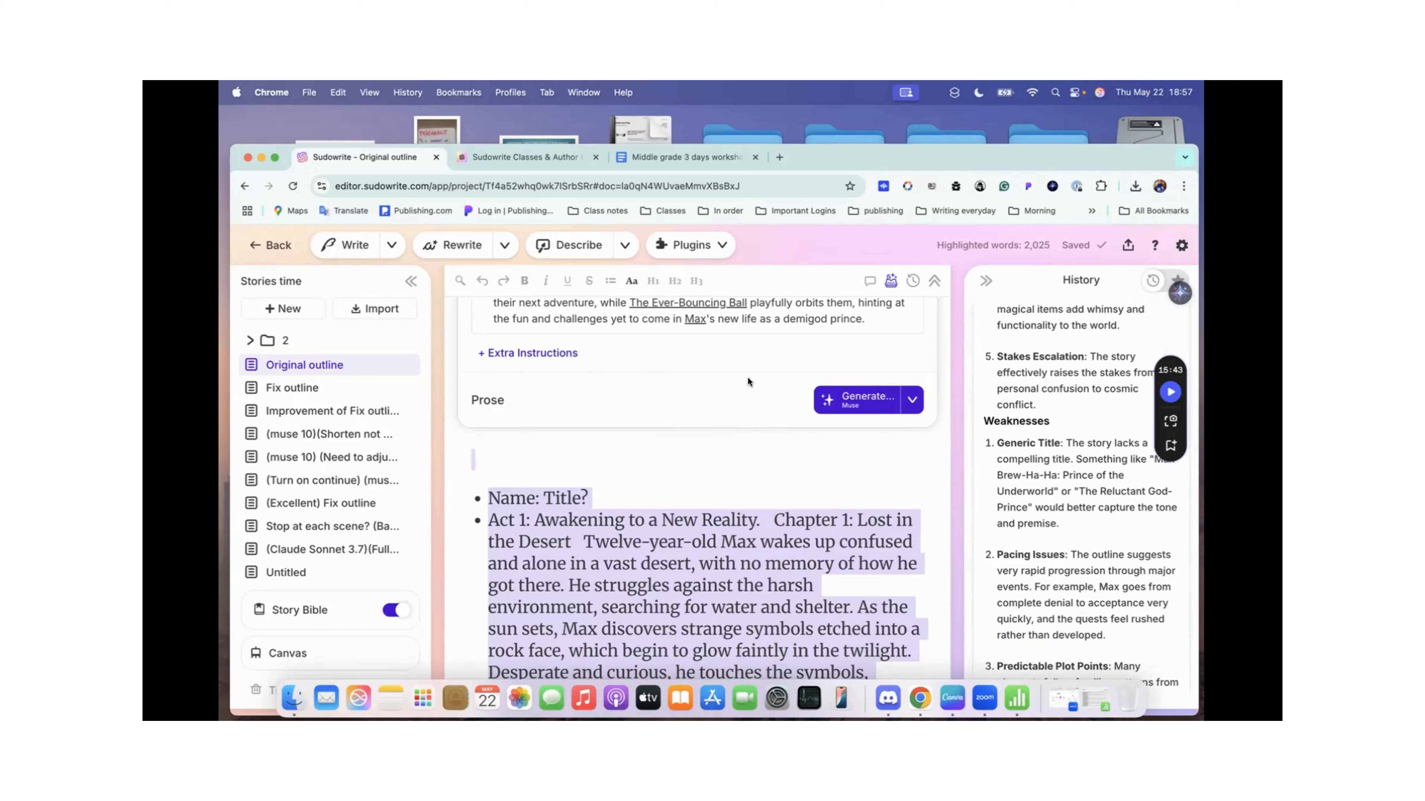
{"action": "scroll", "coordinate": [1069, 451], "scroll_direction": "down", "scroll_amount": 3}
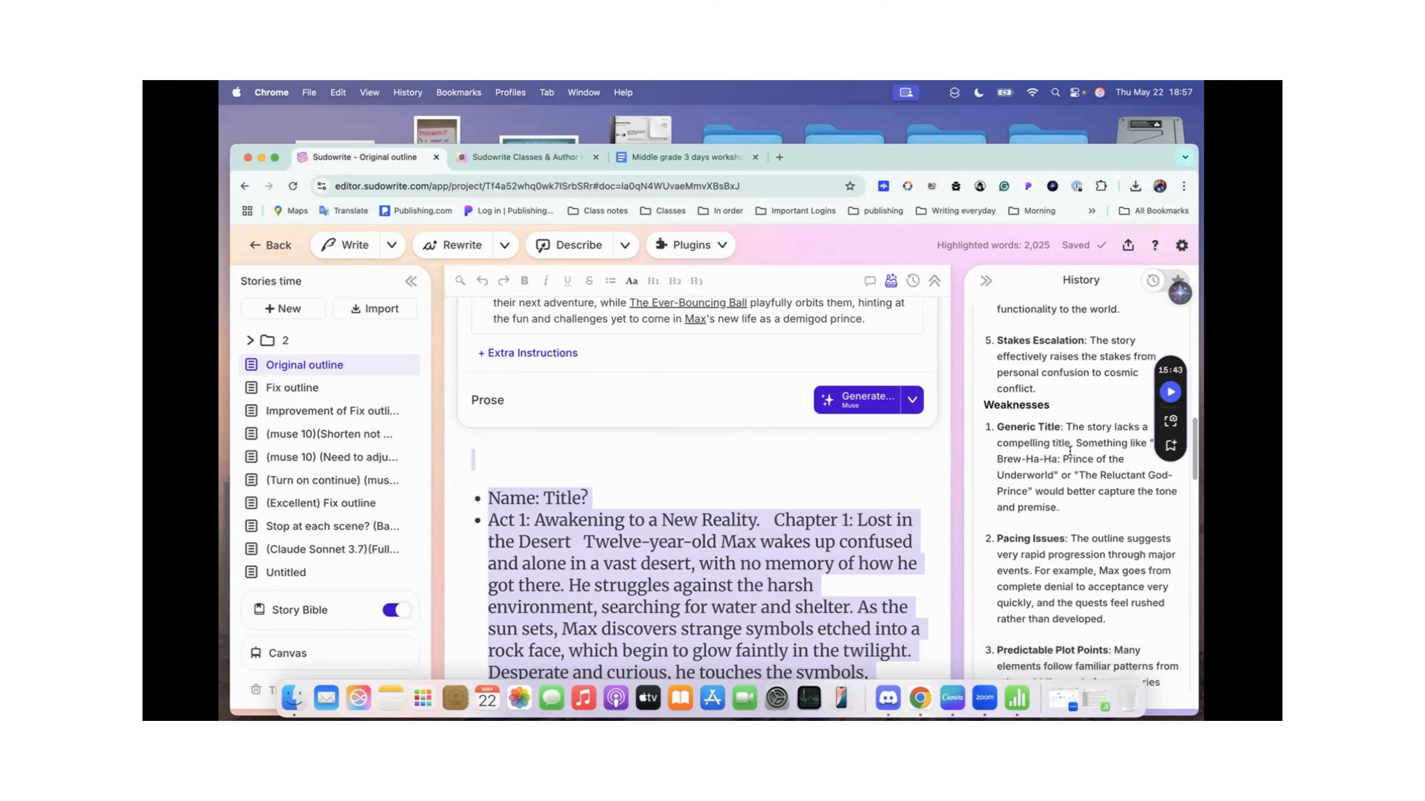
{"action": "scroll", "coordinate": [1040, 531], "scroll_direction": "down", "scroll_amount": 7}
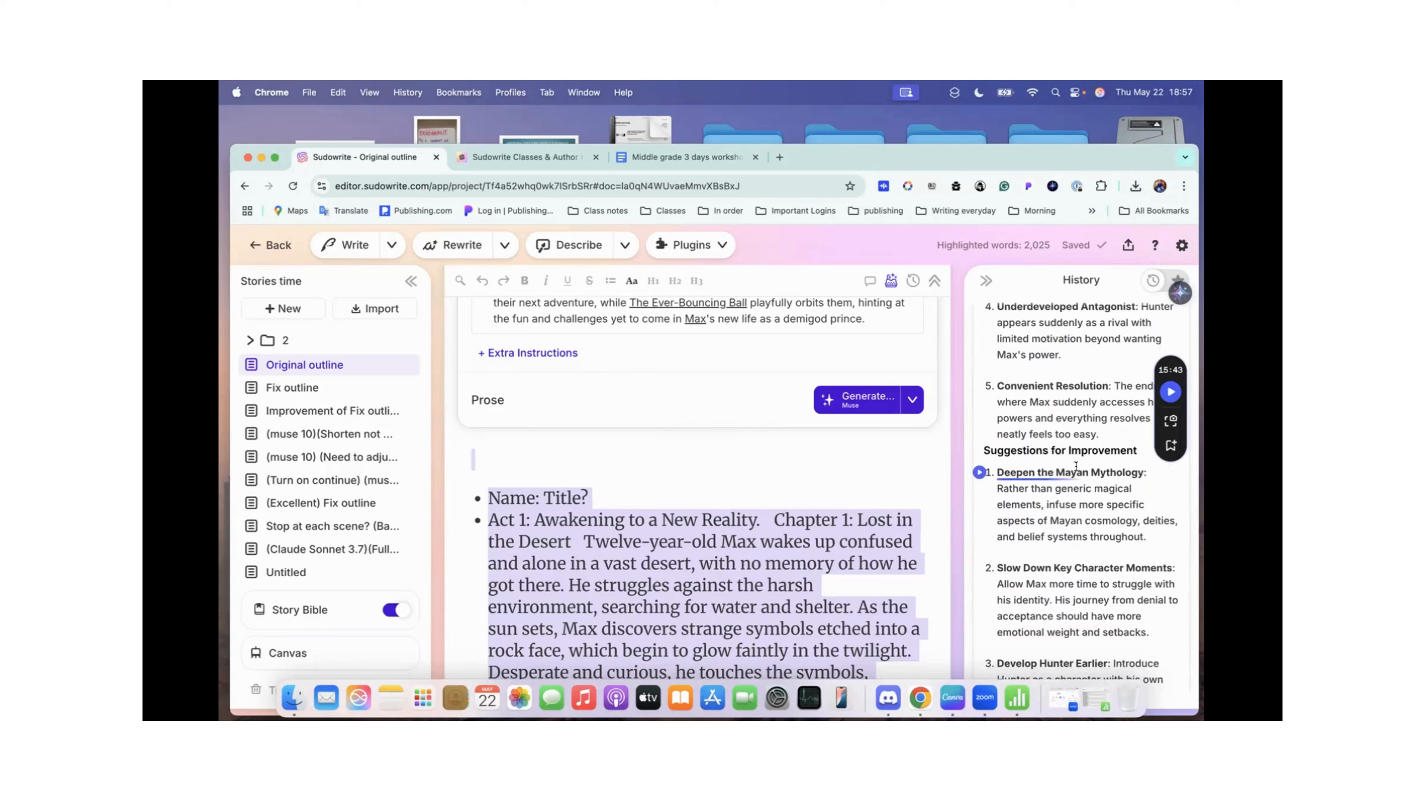
{"action": "scroll", "coordinate": [1060, 528], "scroll_direction": "down", "scroll_amount": 2}
{"action": "scroll", "coordinate": [1060, 527], "scroll_direction": "down", "scroll_amount": 3}
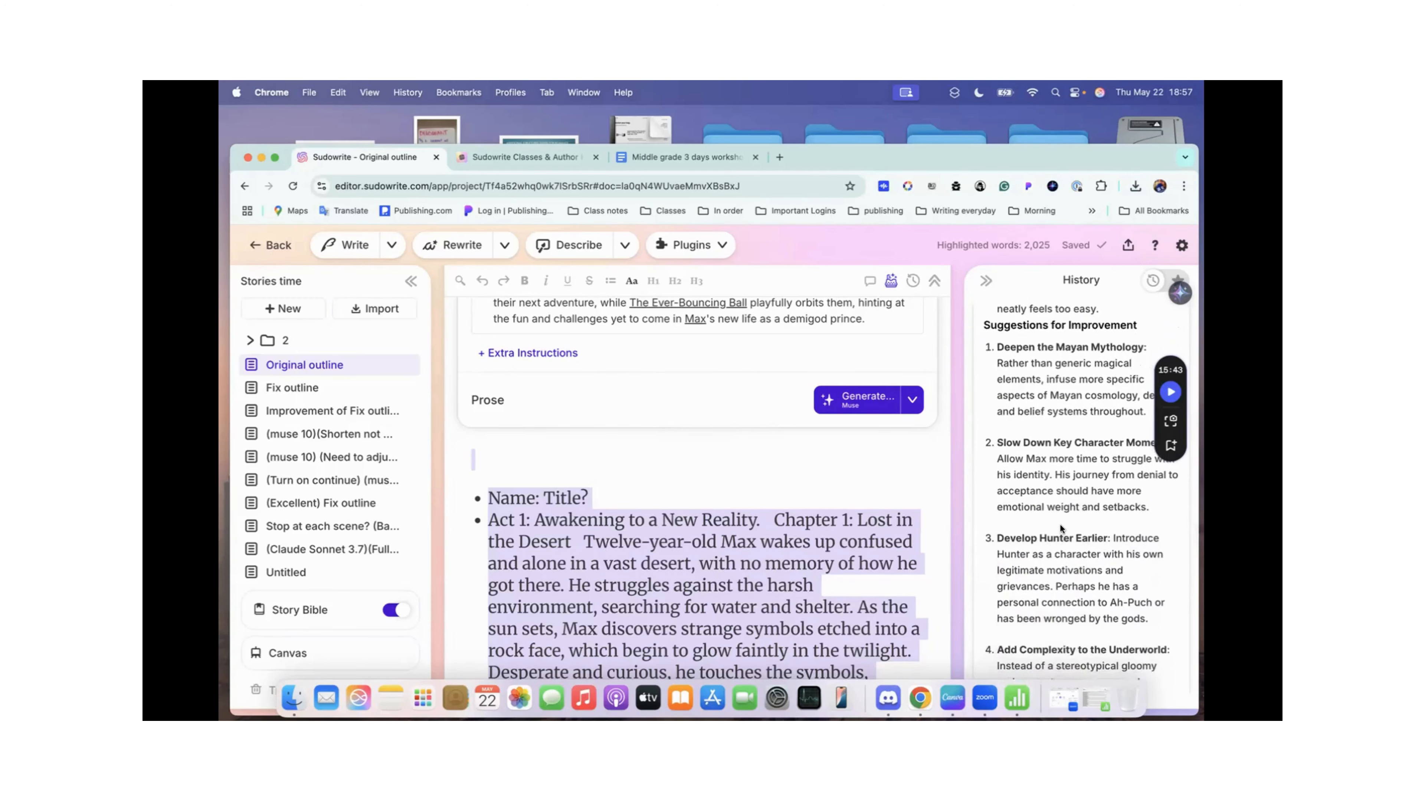
{"action": "scroll", "coordinate": [1095, 585], "scroll_direction": "down", "scroll_amount": 1}
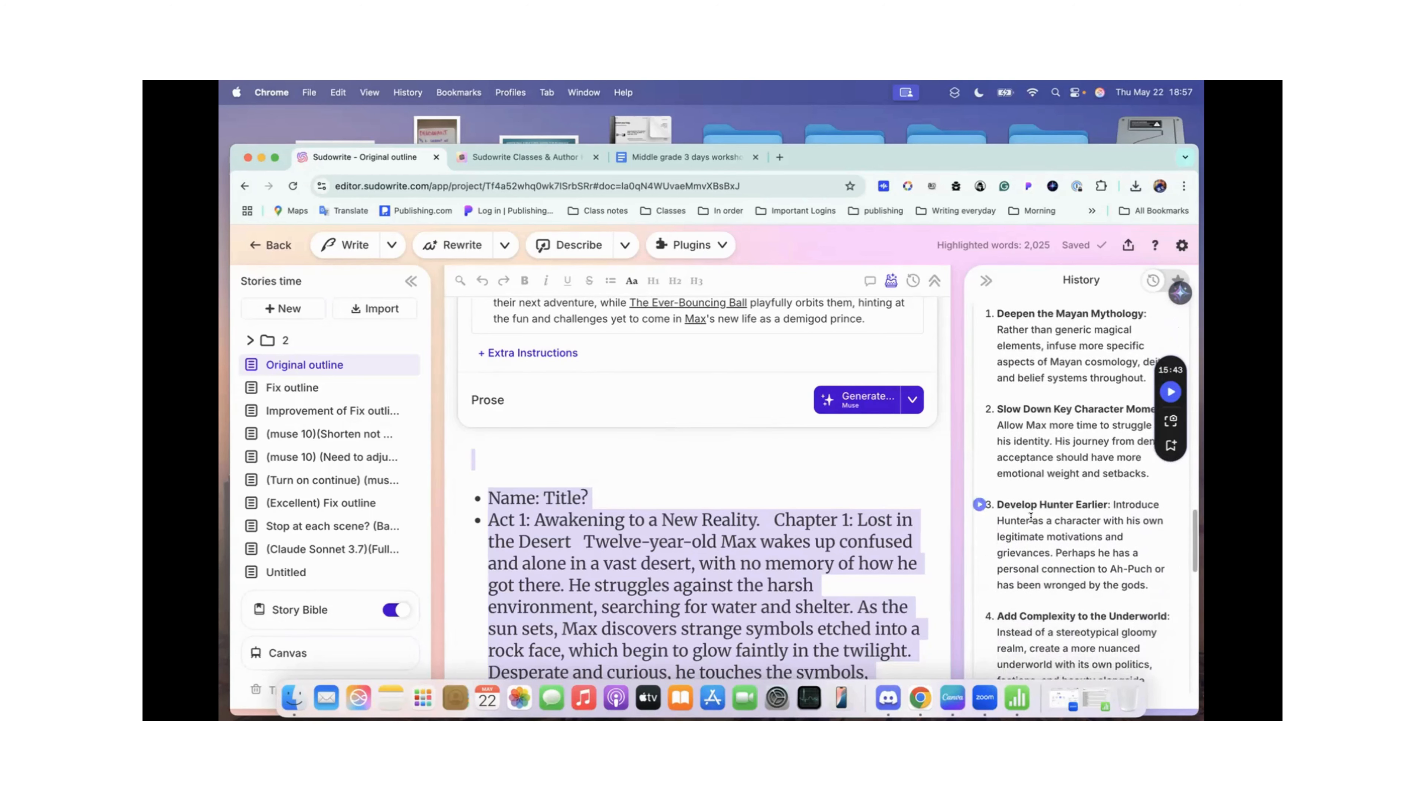
{"action": "scroll", "coordinate": [1046, 519], "scroll_direction": "down", "scroll_amount": 3}
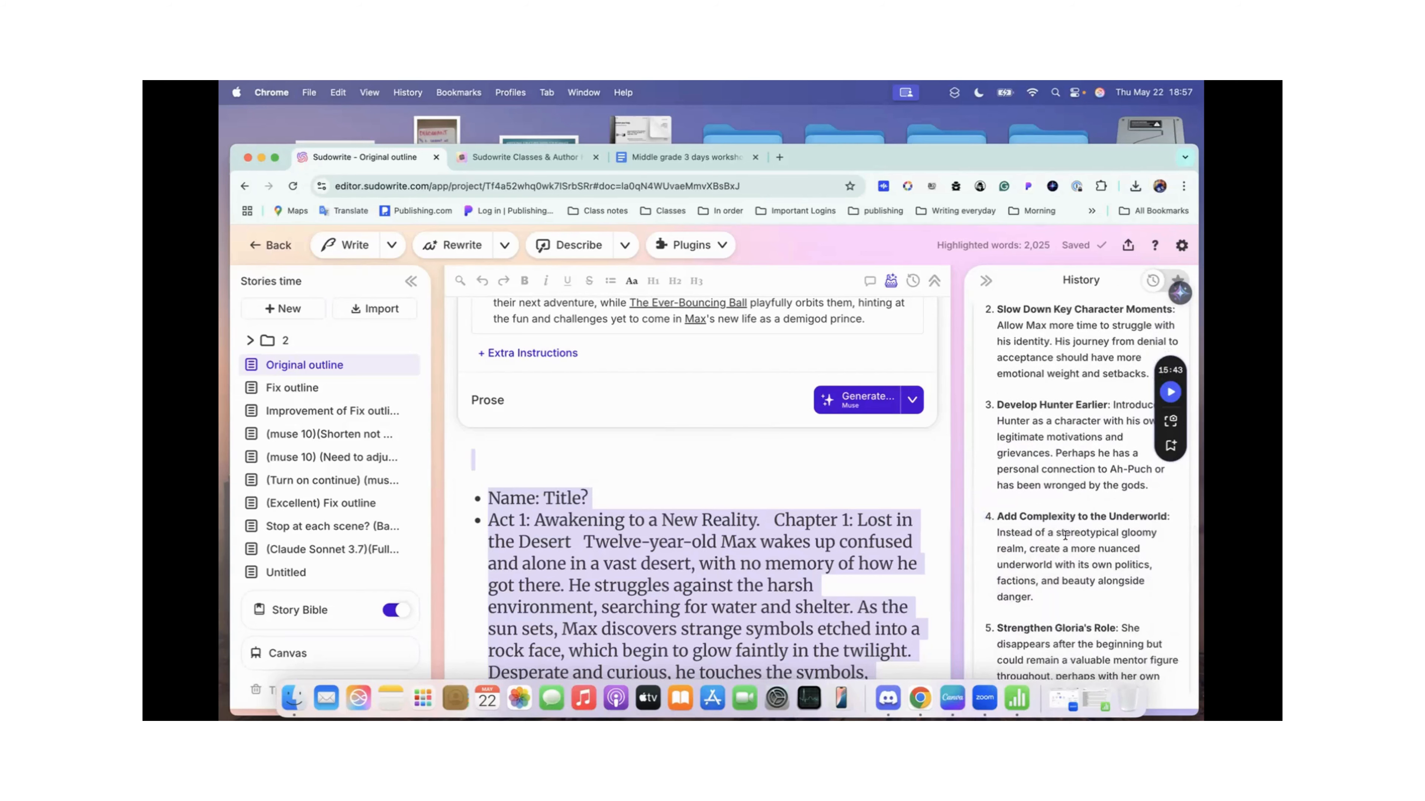
{"action": "scroll", "coordinate": [1060, 533], "scroll_direction": "down", "scroll_amount": 2}
{"action": "scroll", "coordinate": [1064, 535], "scroll_direction": "down", "scroll_amount": 3}
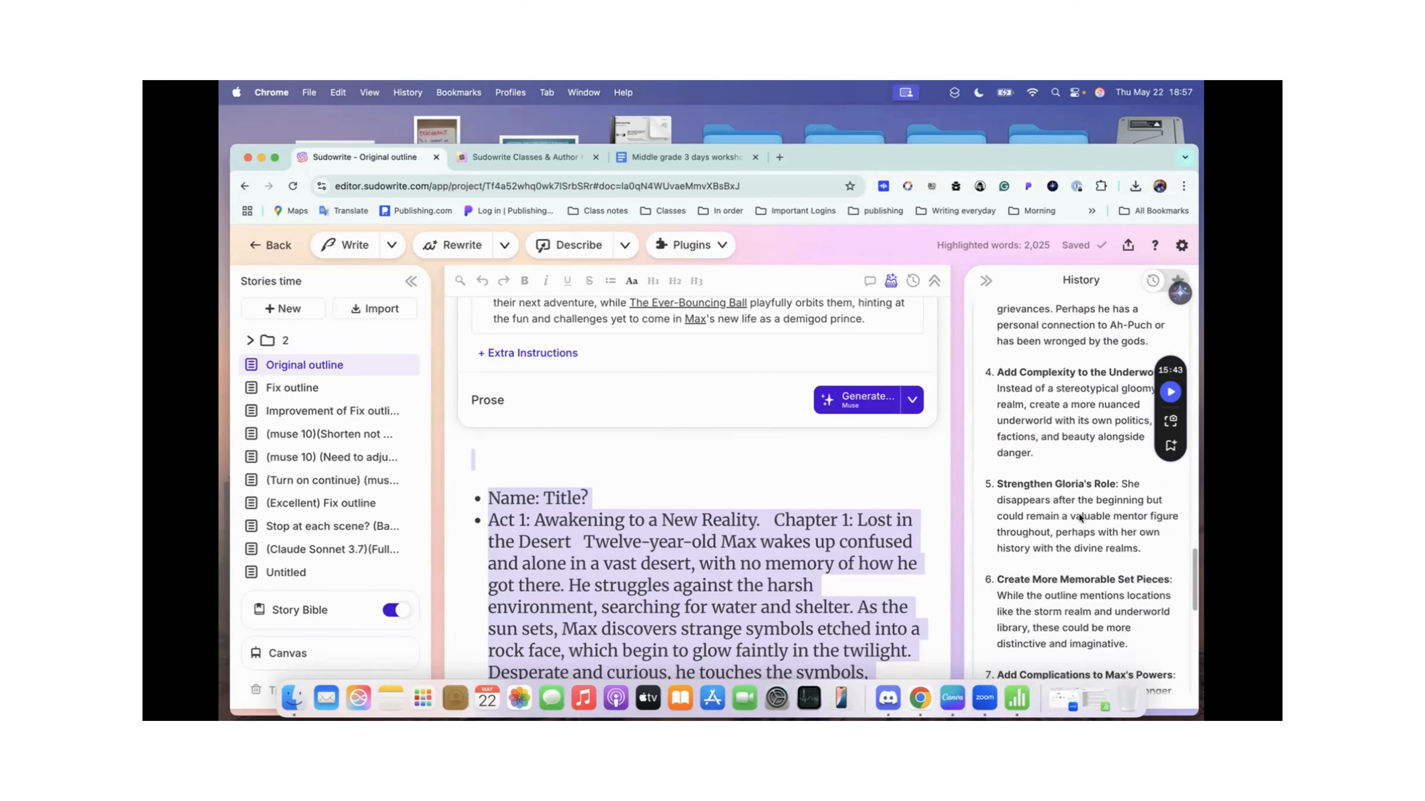
{"action": "scroll", "coordinate": [1071, 540], "scroll_direction": "down", "scroll_amount": 8}
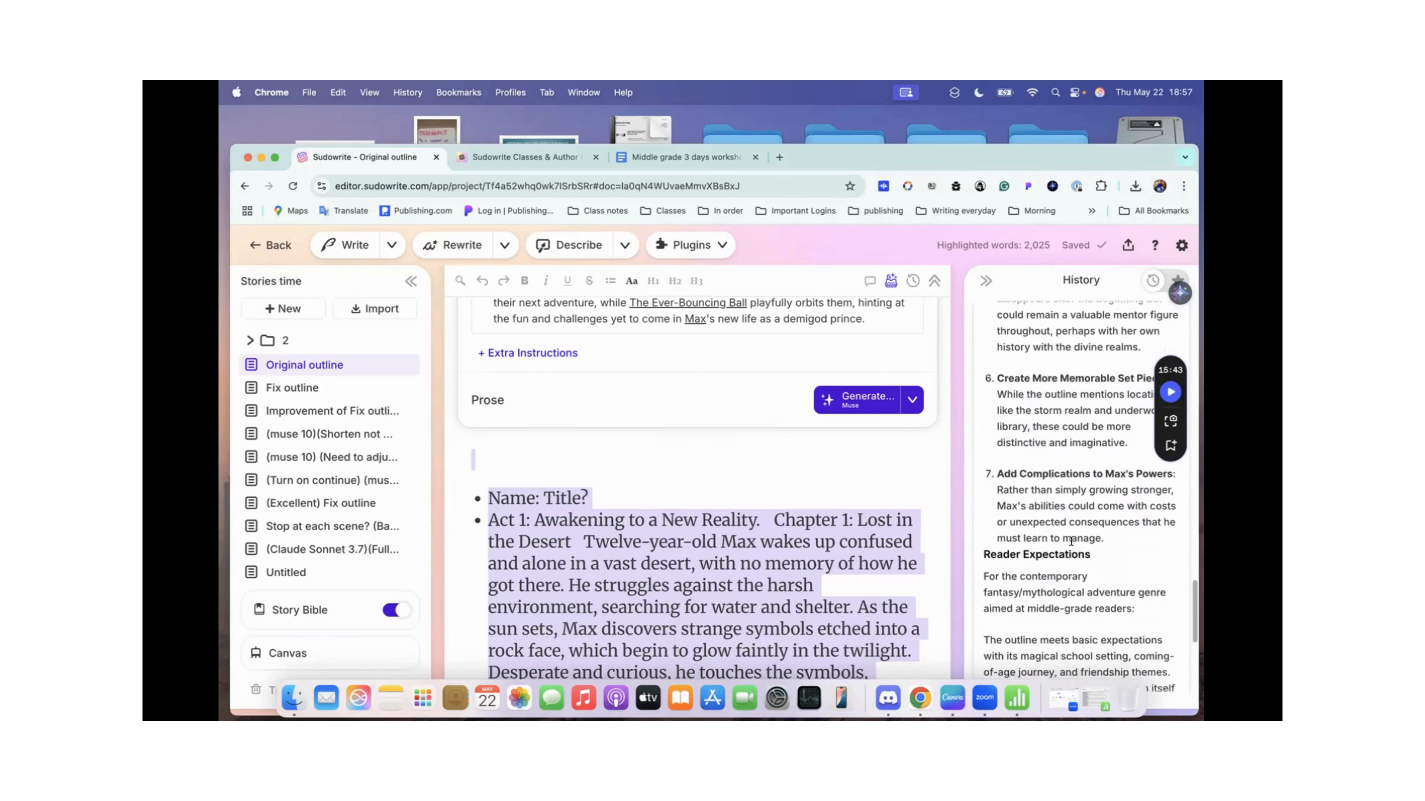
{"action": "scroll", "coordinate": [1071, 540], "scroll_direction": "down", "scroll_amount": 6}
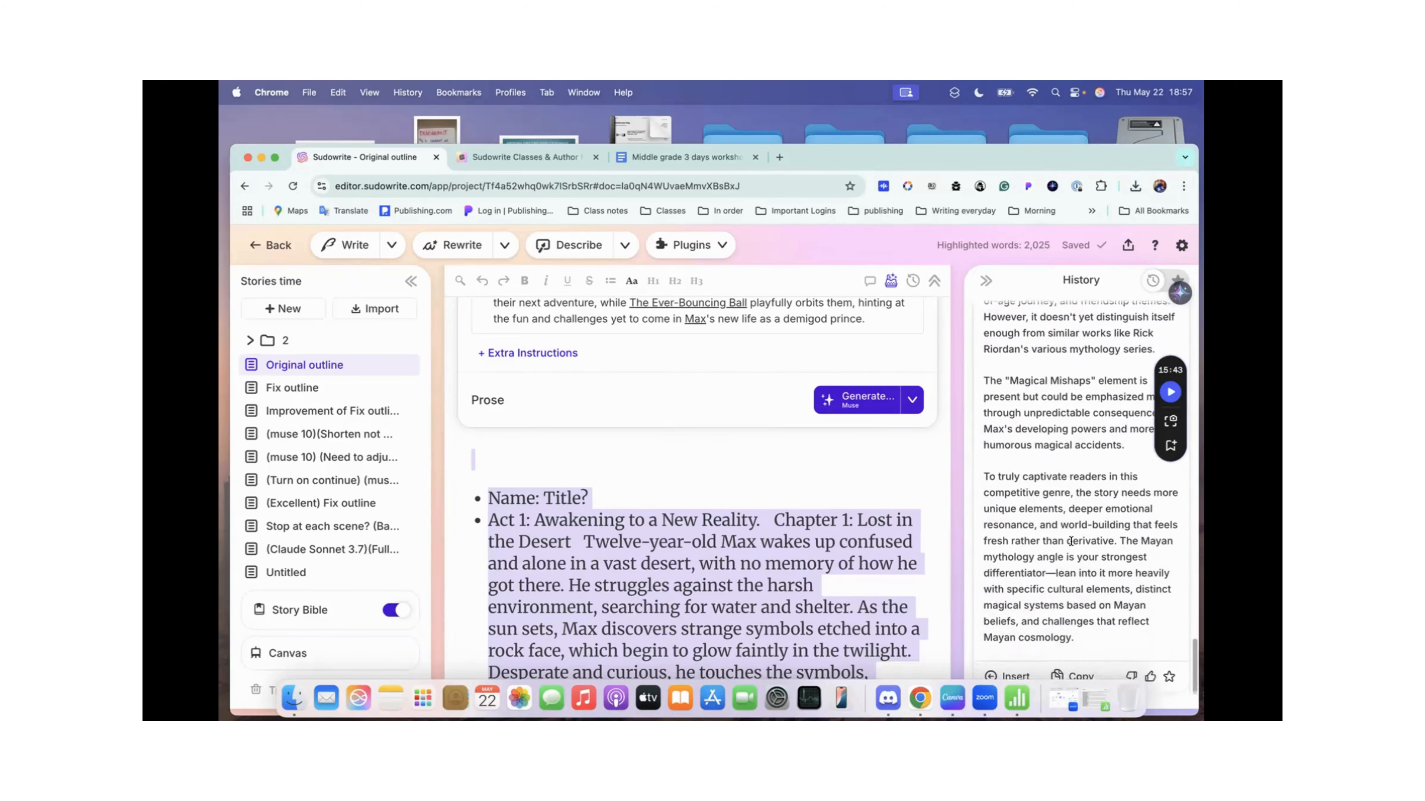
Step: Return to the start of the Developmental Editor Evaluation - Sonnet 3.7 result and collapse it in the history
{"action": "scroll", "coordinate": [1071, 539], "scroll_direction": "up", "scroll_amount": 12}
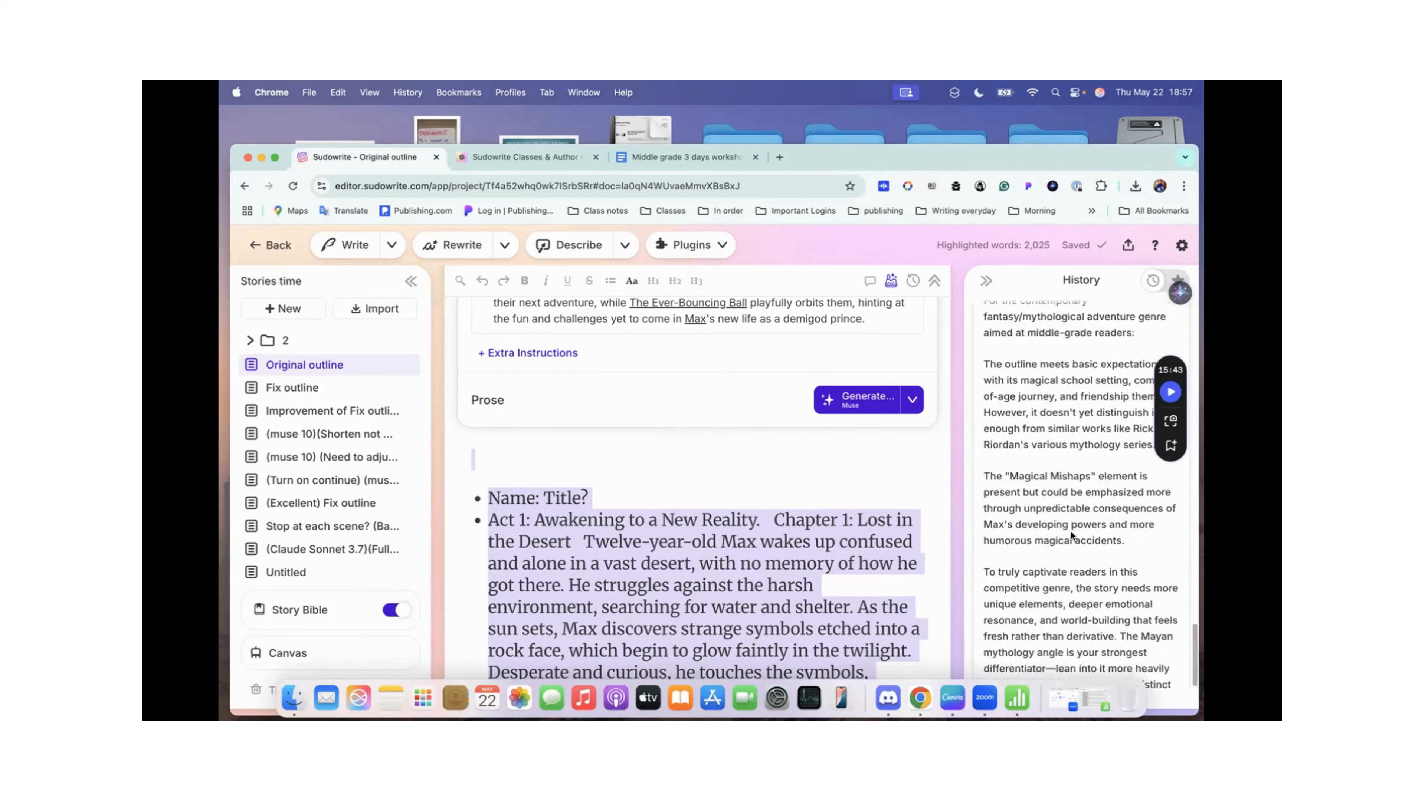
{"action": "scroll", "coordinate": [1071, 535], "scroll_direction": "up", "scroll_amount": 10}
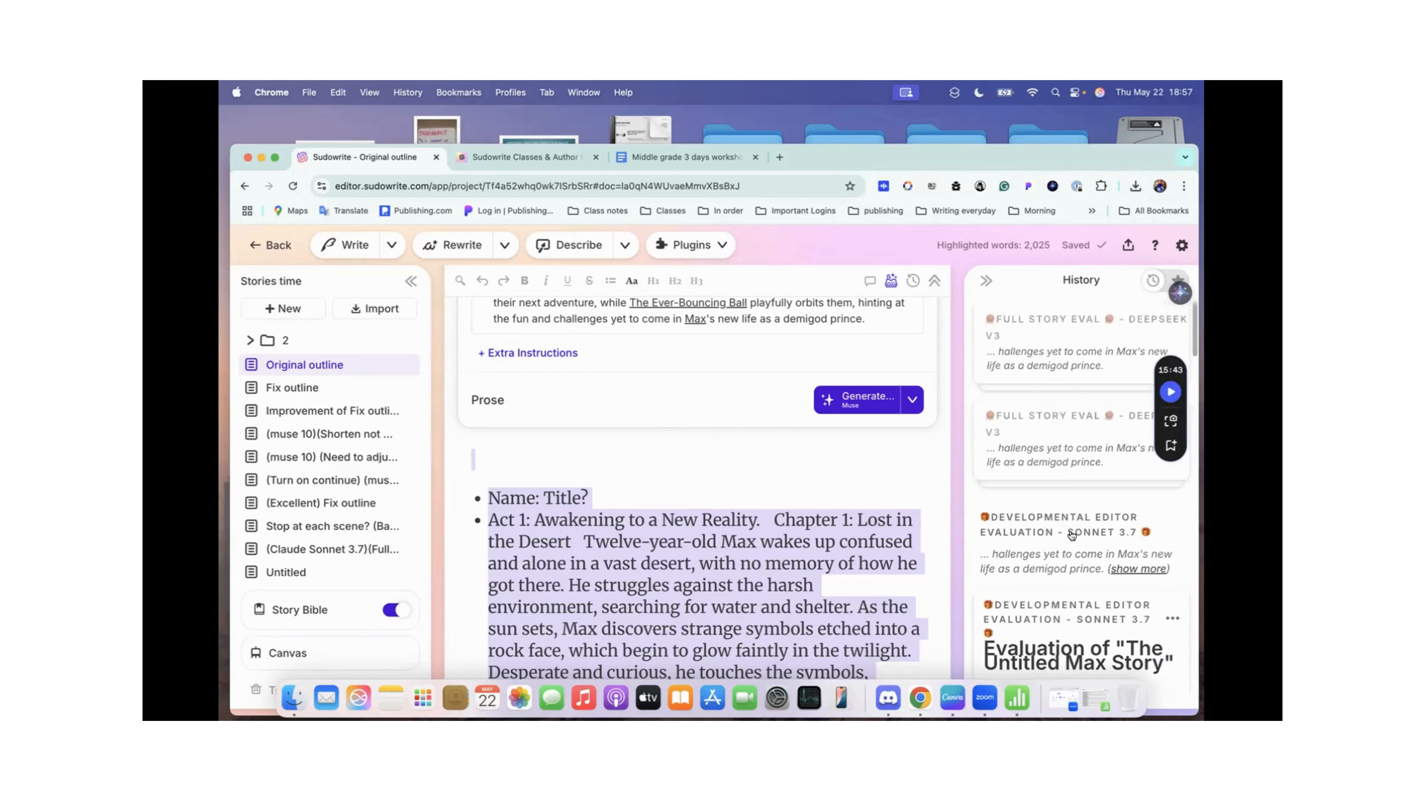
{"action": "left_click", "coordinate": [1049, 556]}
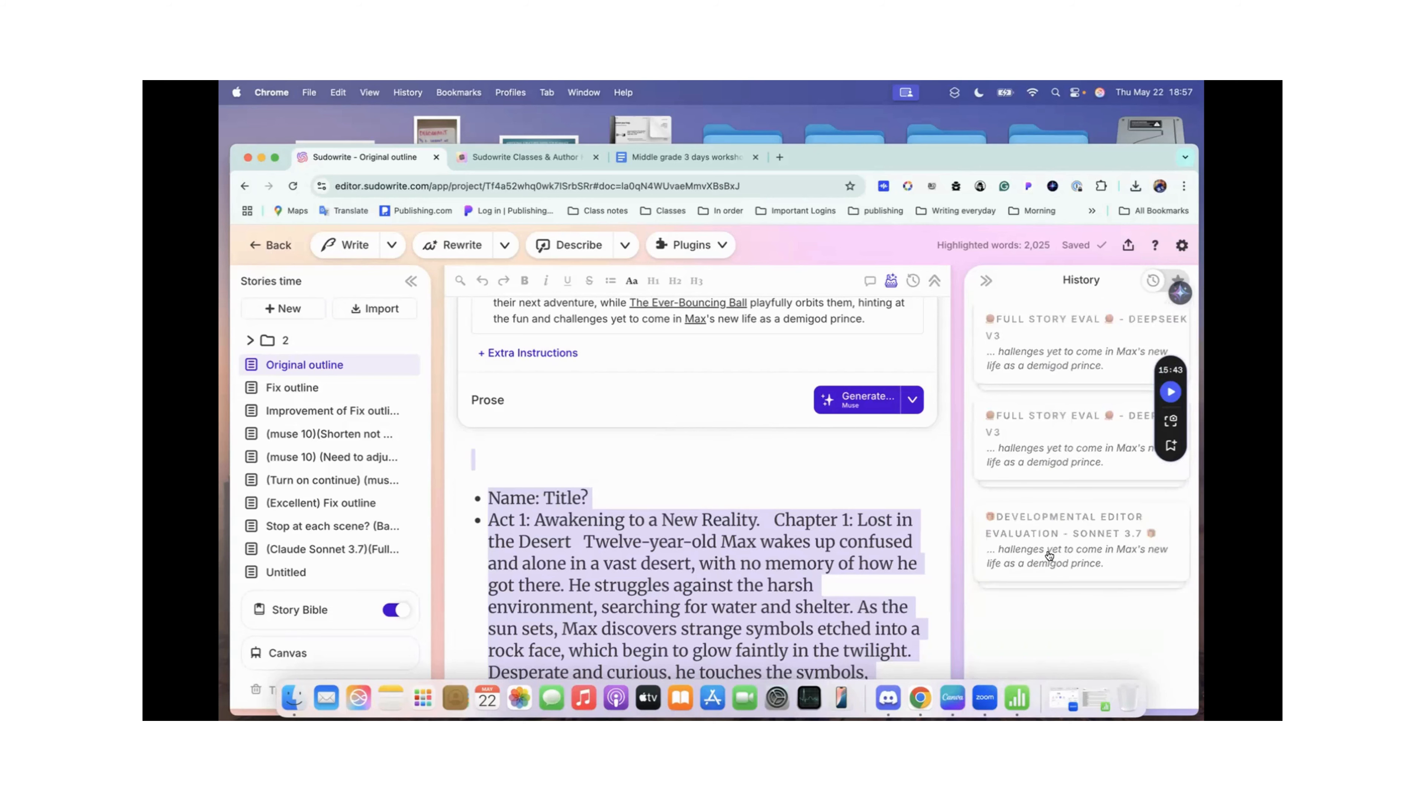
Step: Open the Fix outline document and review its chapter outline down to the empty prose area
{"action": "scroll", "coordinate": [696, 482], "scroll_direction": "up", "scroll_amount": 10}
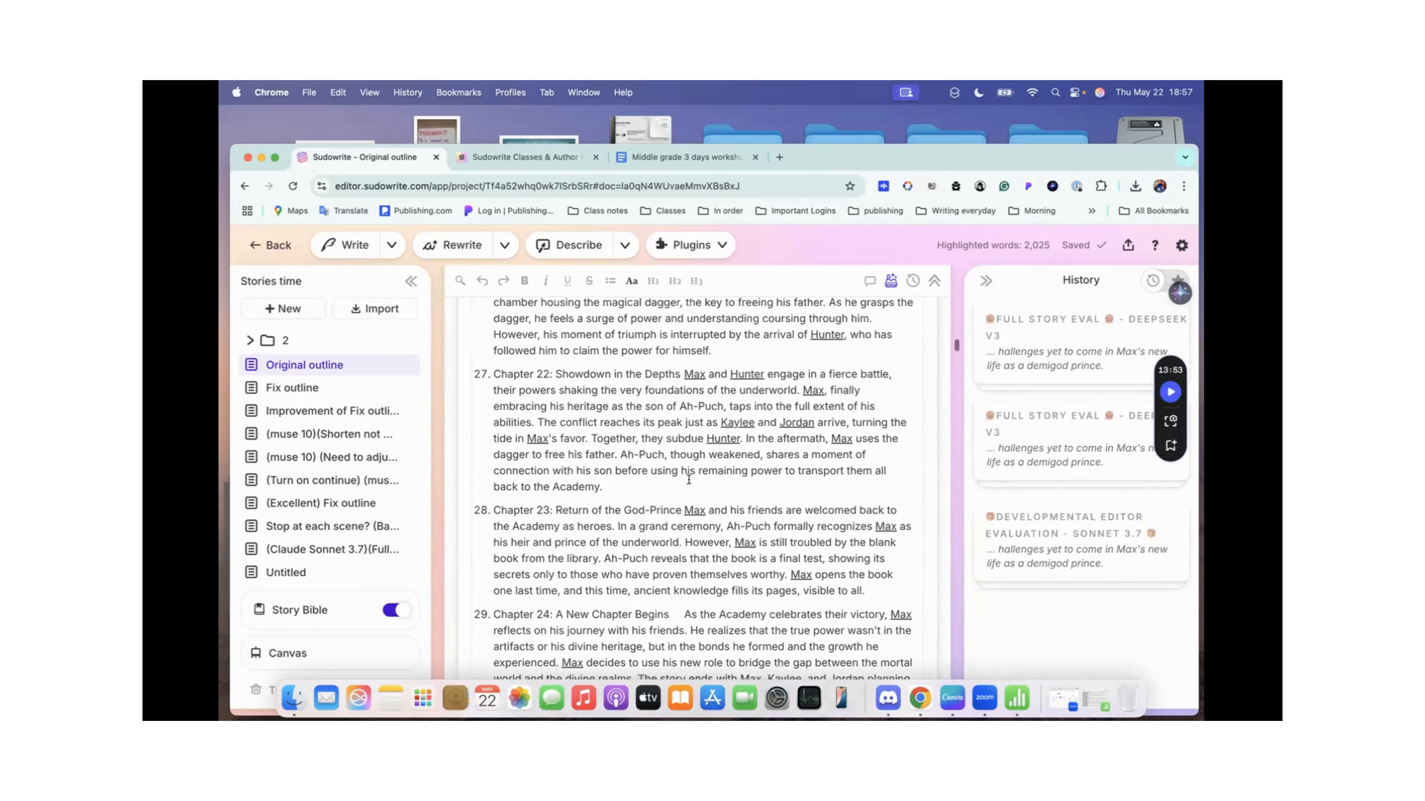
{"action": "left_click", "coordinate": [345, 393]}
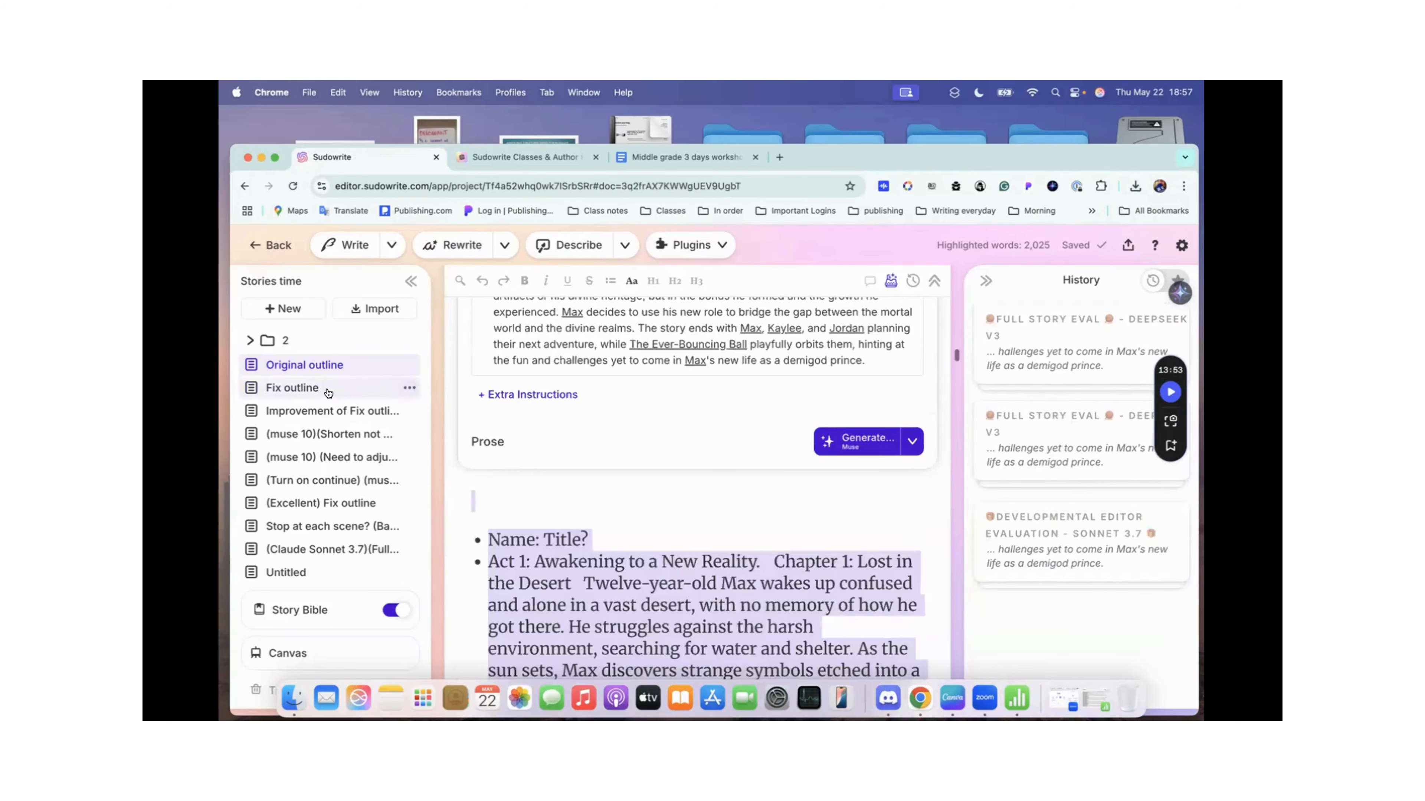
{"action": "scroll", "coordinate": [630, 387], "scroll_direction": "down", "scroll_amount": 15}
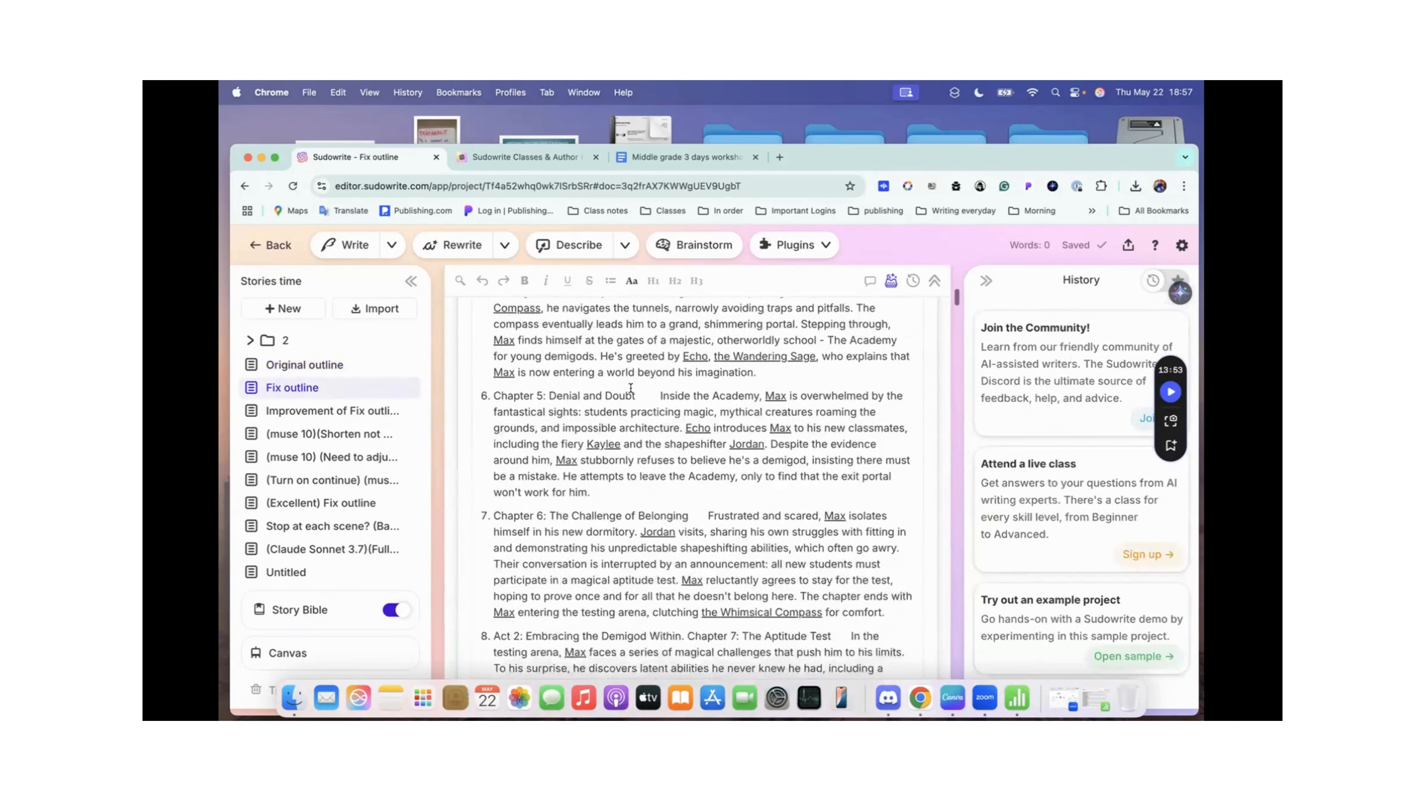
{"action": "scroll", "coordinate": [630, 386], "scroll_direction": "down", "scroll_amount": 20}
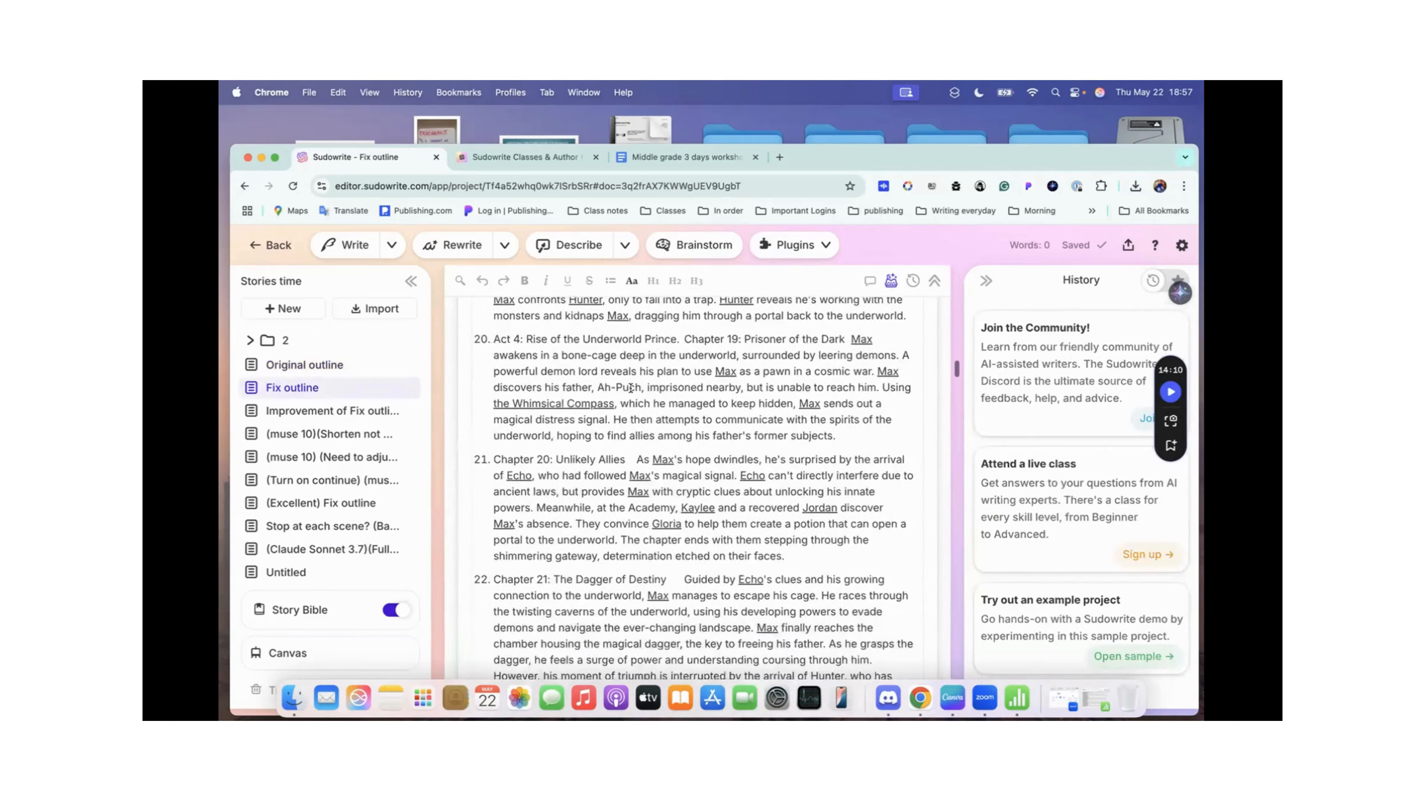
{"action": "scroll", "coordinate": [630, 387], "scroll_direction": "down", "scroll_amount": 10}
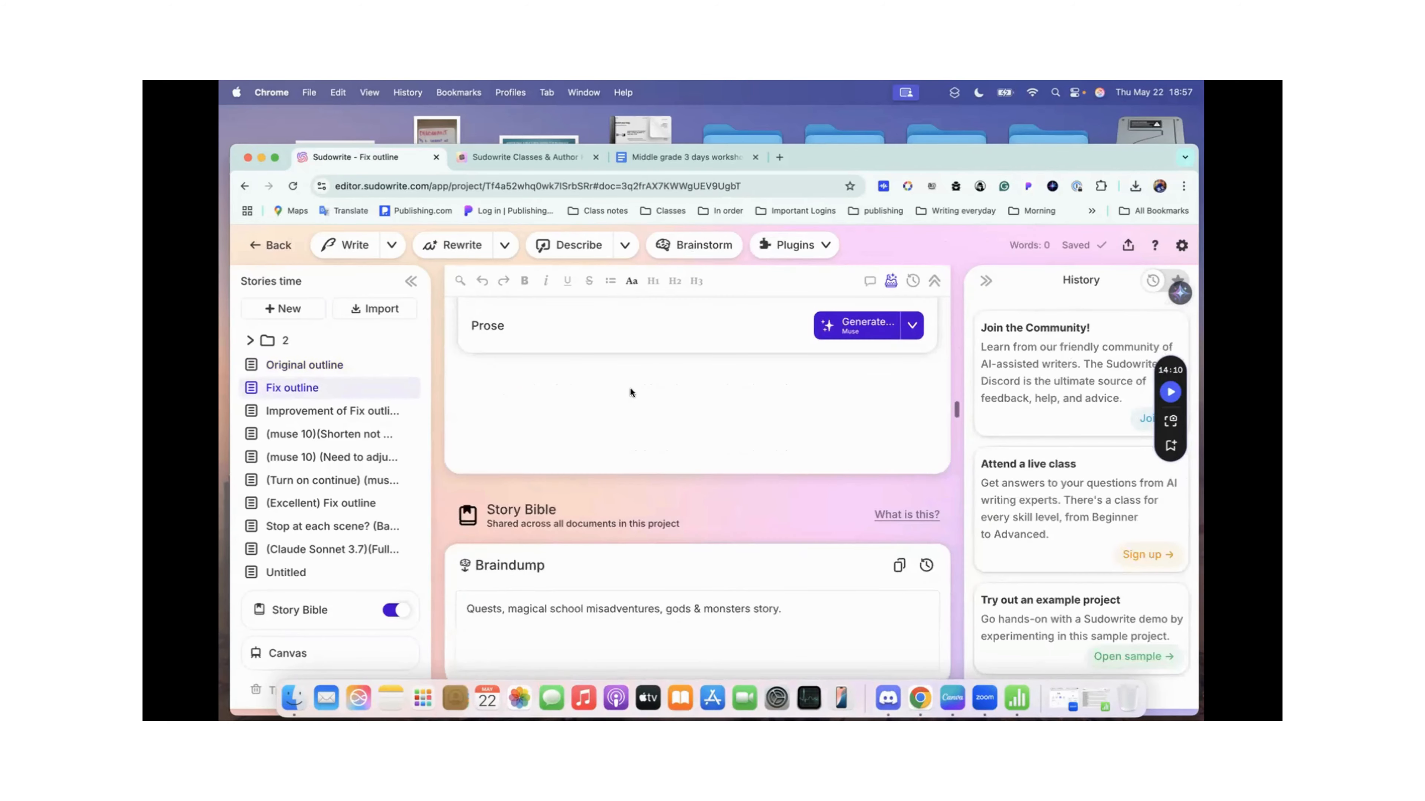
Step: Open the Improvement of Fix outline document and locate the Extra Instructions below its final chapter
{"action": "left_click", "coordinate": [295, 413]}
{"action": "scroll", "coordinate": [672, 373], "scroll_direction": "down", "scroll_amount": 10}
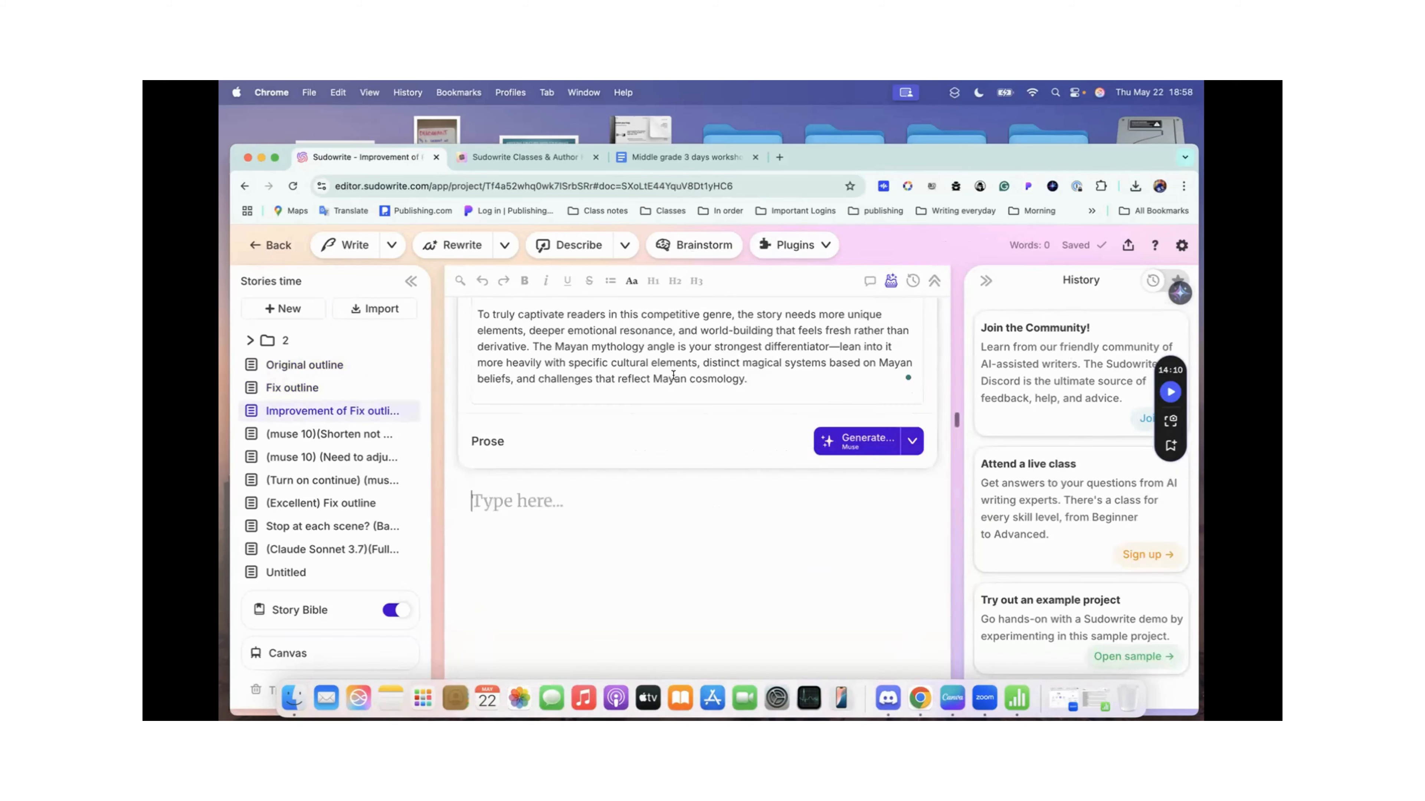
{"action": "scroll", "coordinate": [672, 373], "scroll_direction": "up", "scroll_amount": 10}
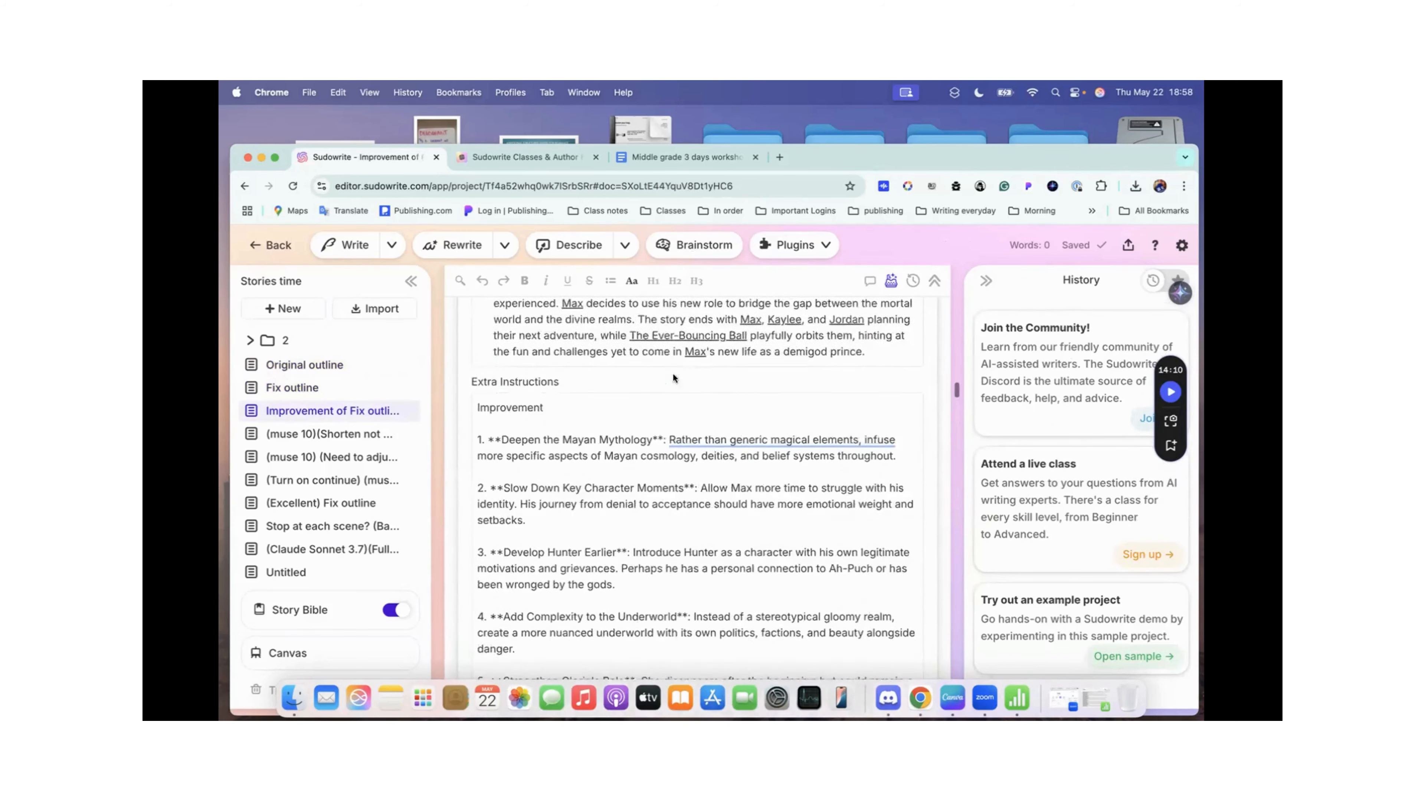
{"action": "scroll", "coordinate": [673, 375], "scroll_direction": "up", "scroll_amount": 2}
{"action": "scroll", "coordinate": [612, 417], "scroll_direction": "down", "scroll_amount": 2}
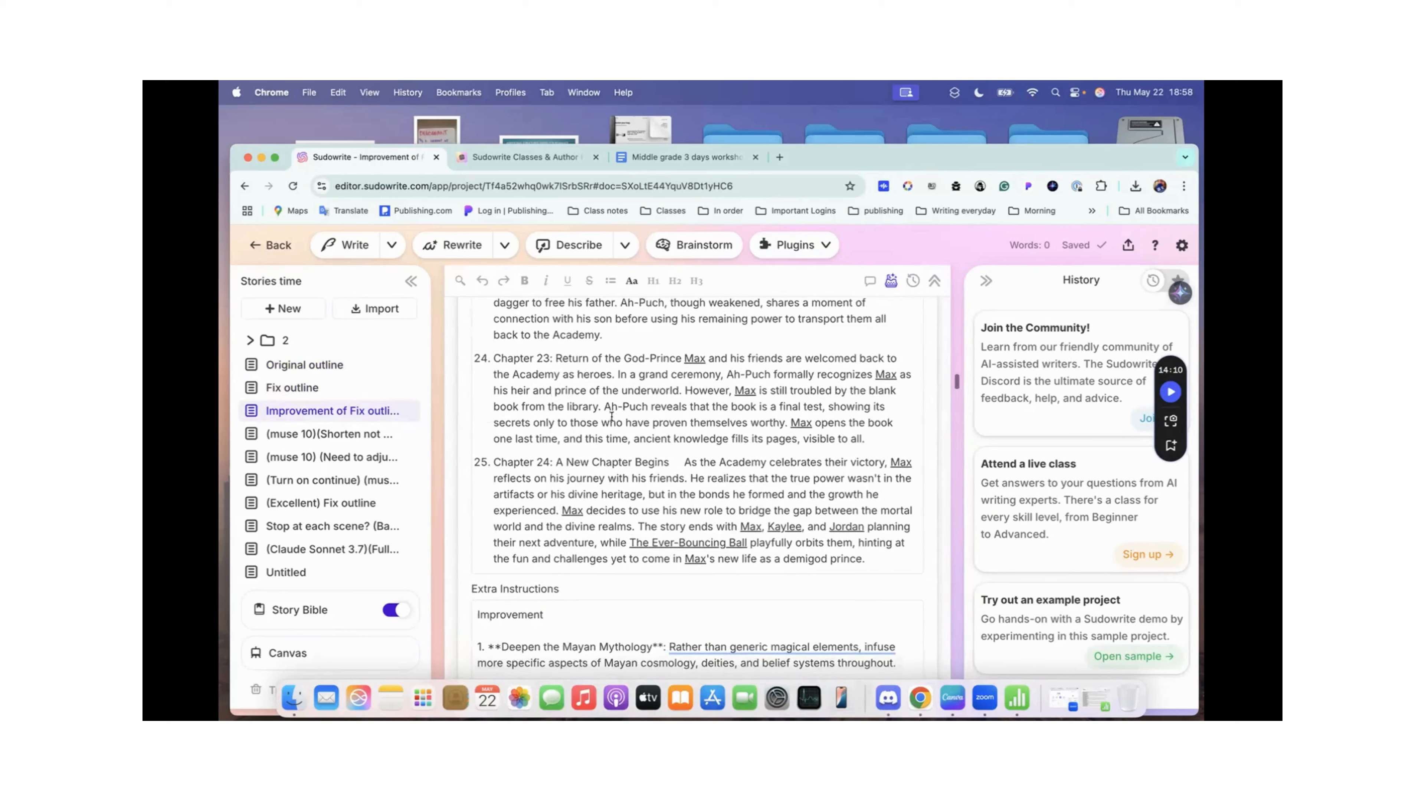
{"action": "scroll", "coordinate": [611, 417], "scroll_direction": "down", "scroll_amount": 3}
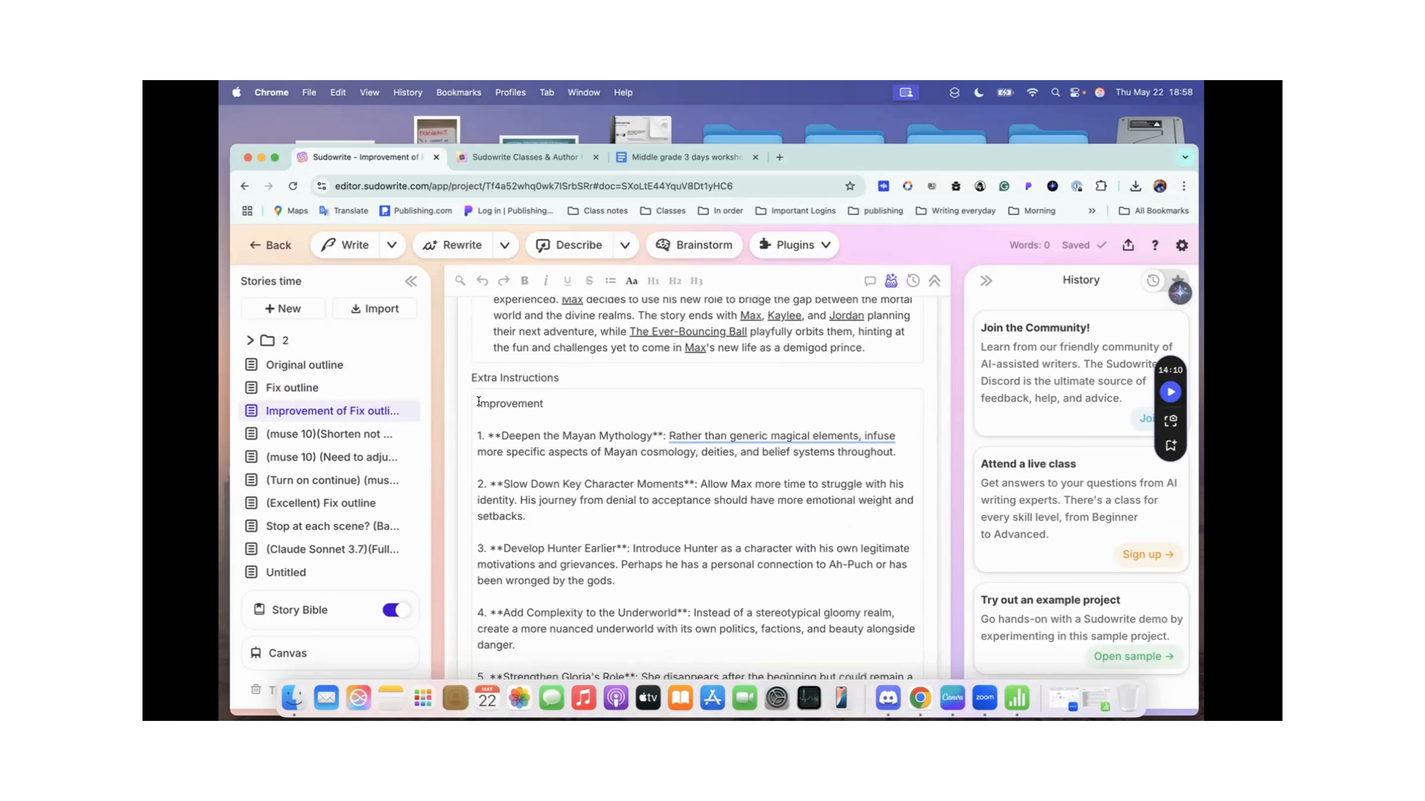
Step: Examine the Extra Instructions from the Improvement heading and its numbered suggestions through the Reader Expectations paragraphs
{"action": "left_click_drag", "start_coordinate": [482, 403], "coordinate": [562, 402]}
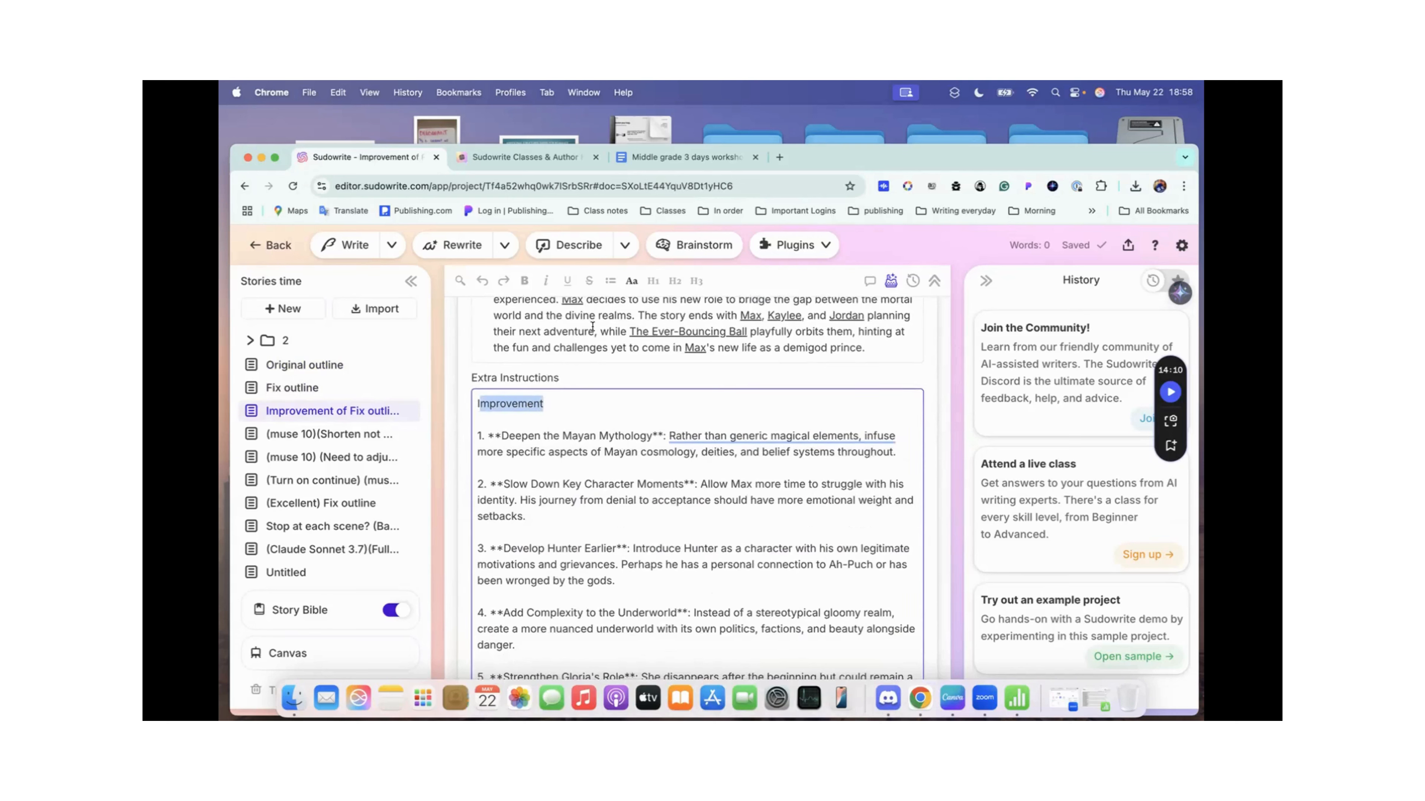
{"action": "scroll", "coordinate": [609, 418], "scroll_direction": "down", "scroll_amount": 1}
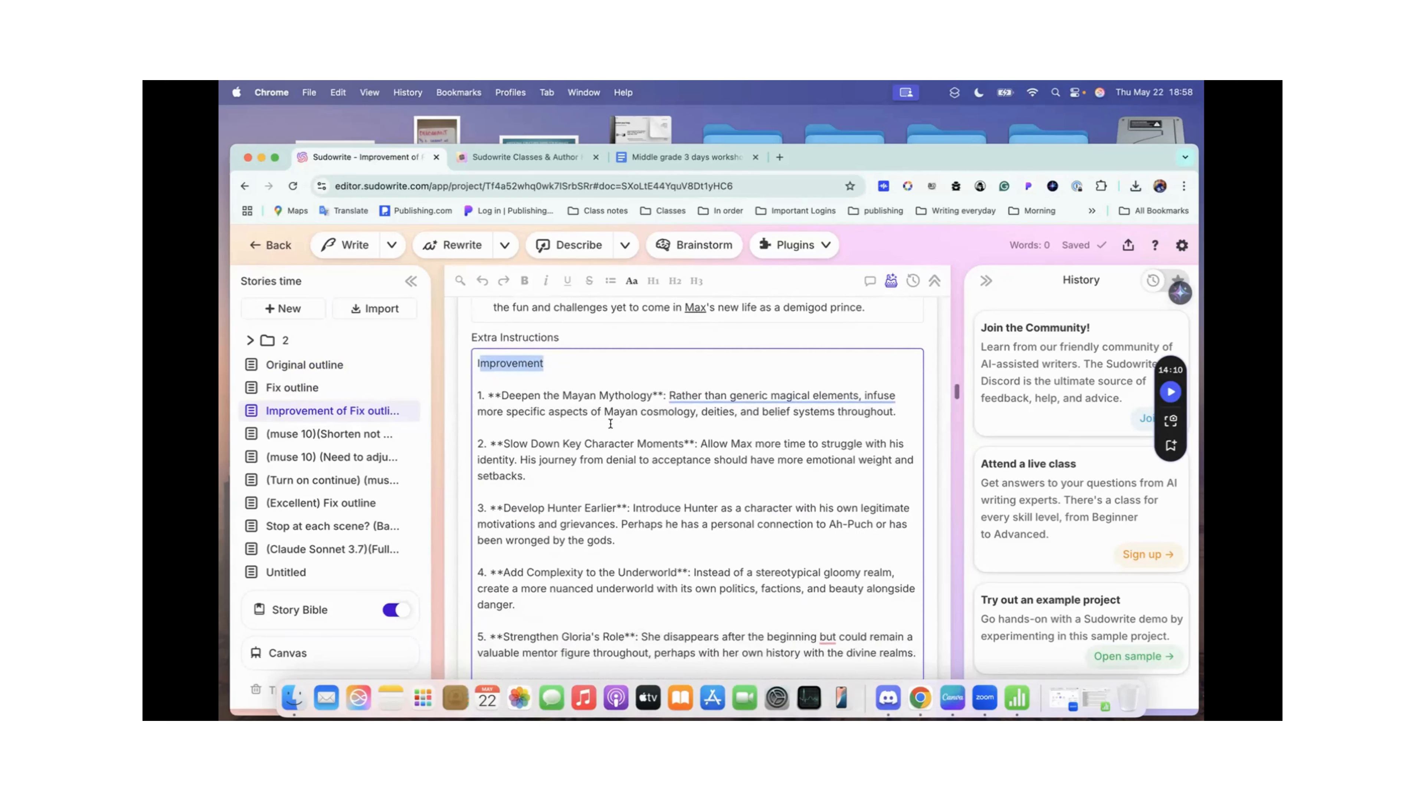
{"action": "left_click", "coordinate": [602, 418]}
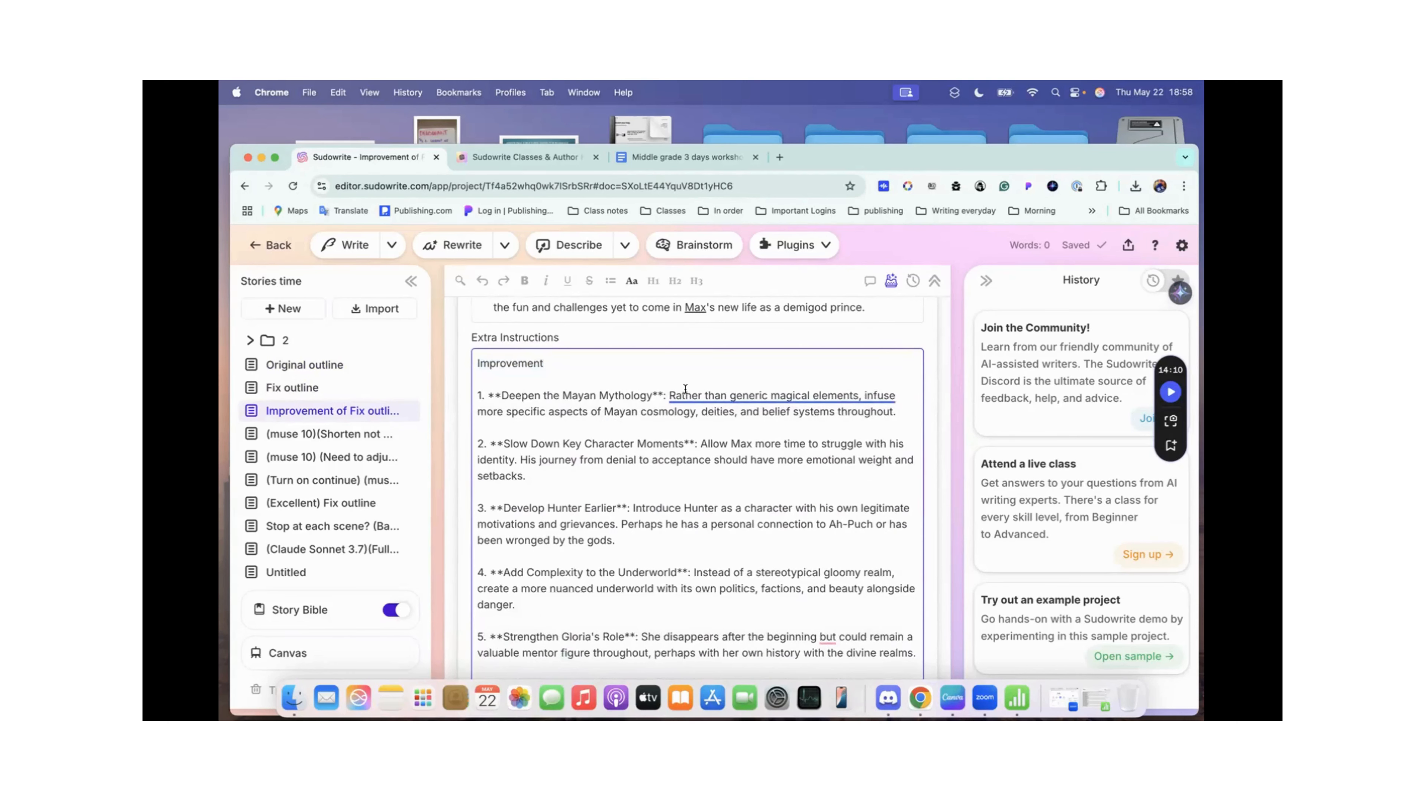
{"action": "mouse_move", "coordinate": [752, 396]}
{"action": "scroll", "coordinate": [685, 441], "scroll_direction": "down", "scroll_amount": 1}
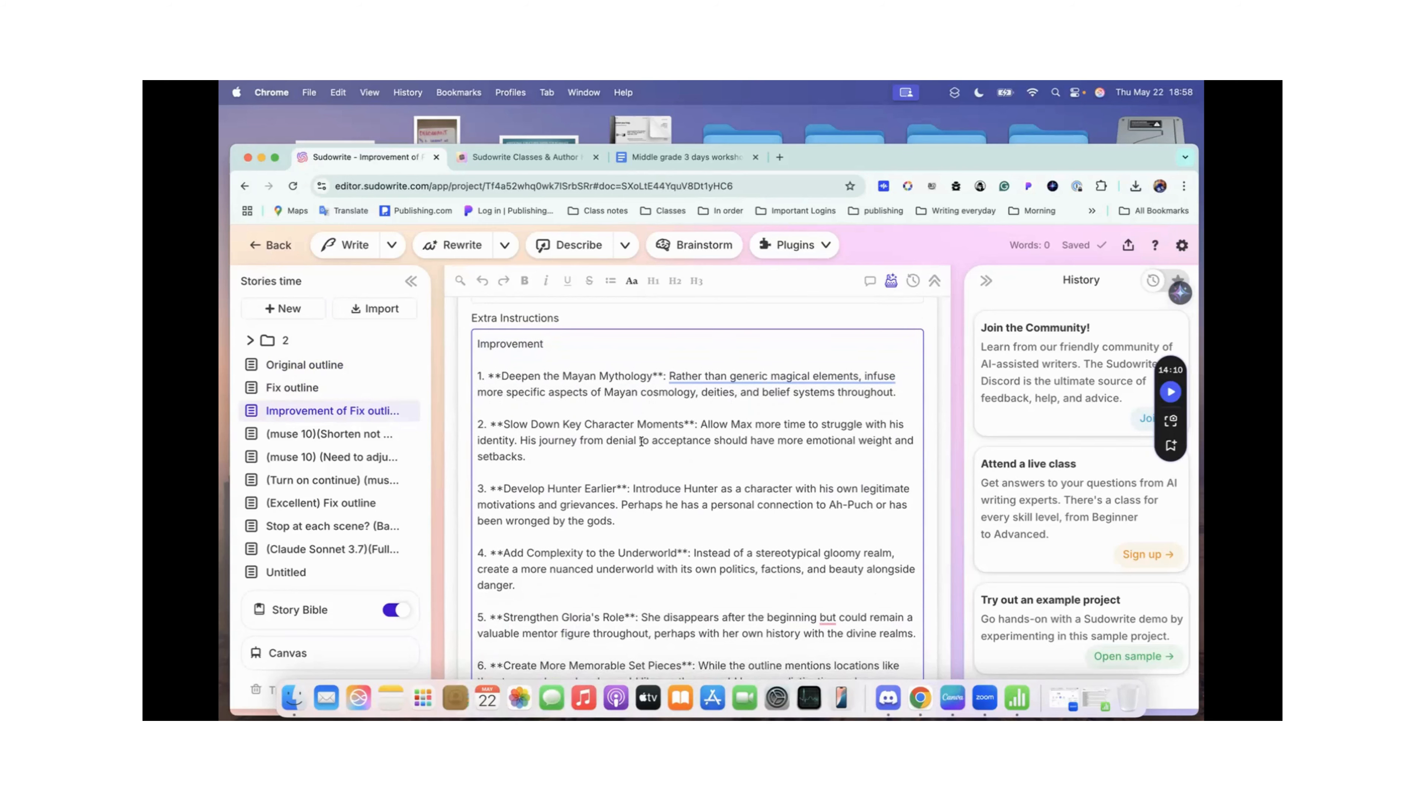
{"action": "scroll", "coordinate": [641, 441], "scroll_direction": "down", "scroll_amount": 2}
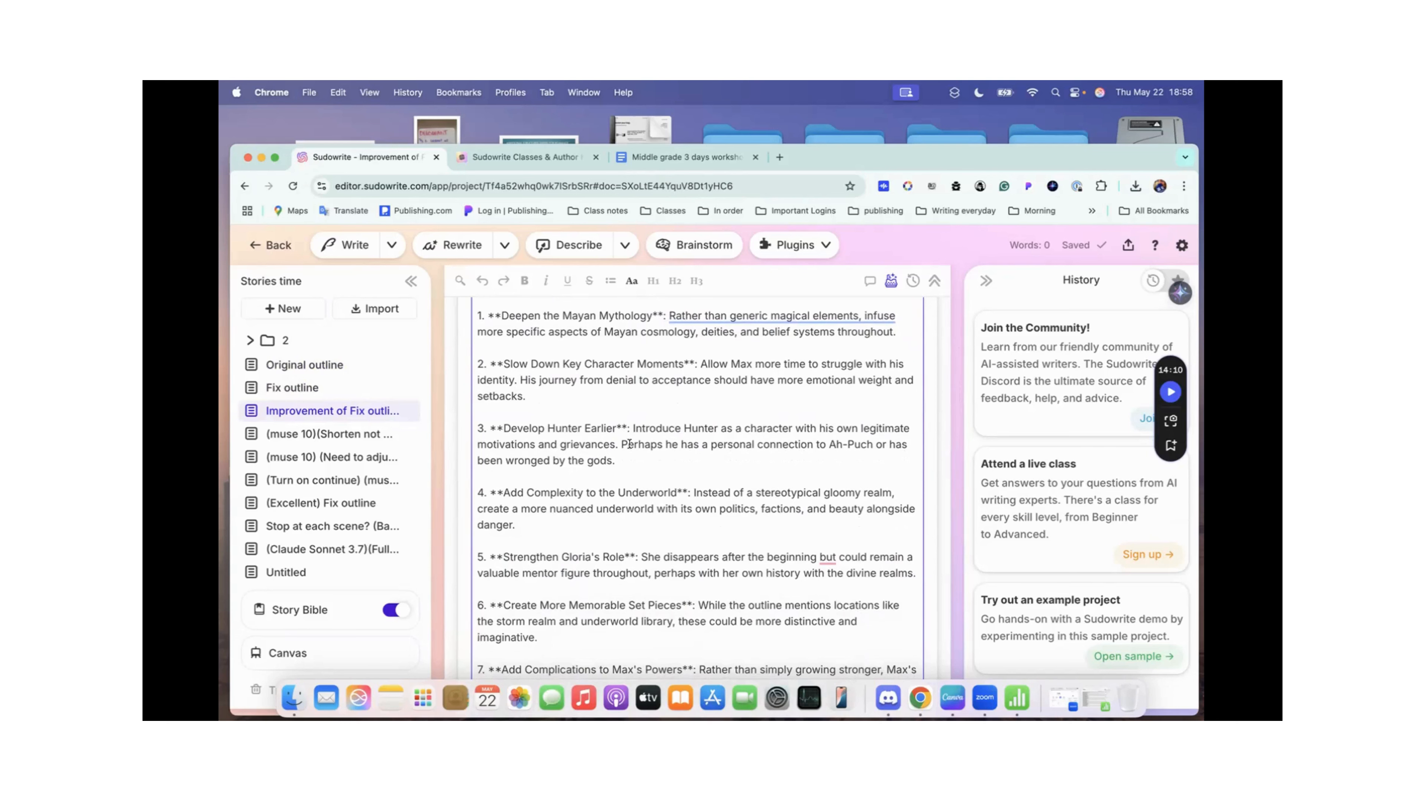
{"action": "scroll", "coordinate": [628, 444], "scroll_direction": "down", "scroll_amount": 2}
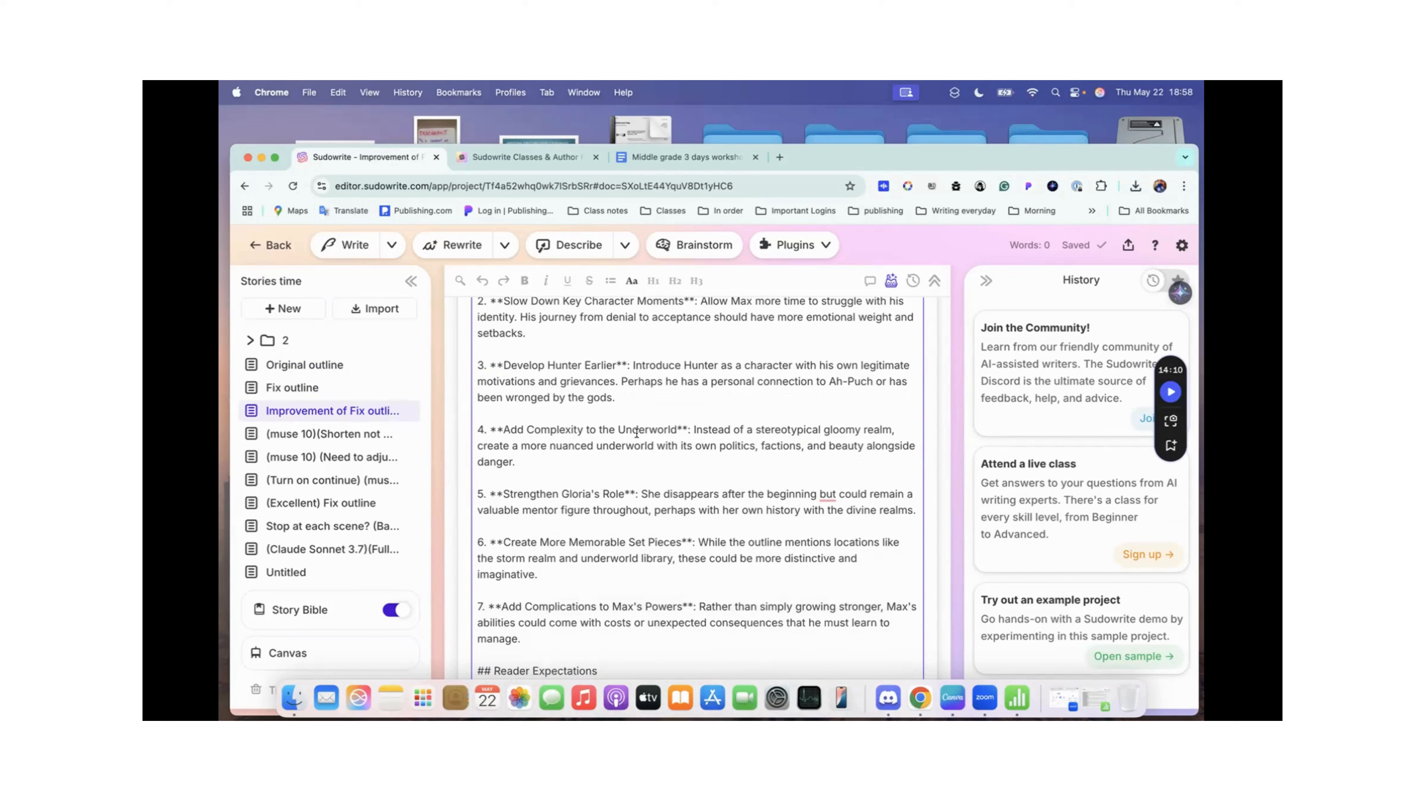
{"action": "scroll", "coordinate": [636, 434], "scroll_direction": "down", "scroll_amount": 1}
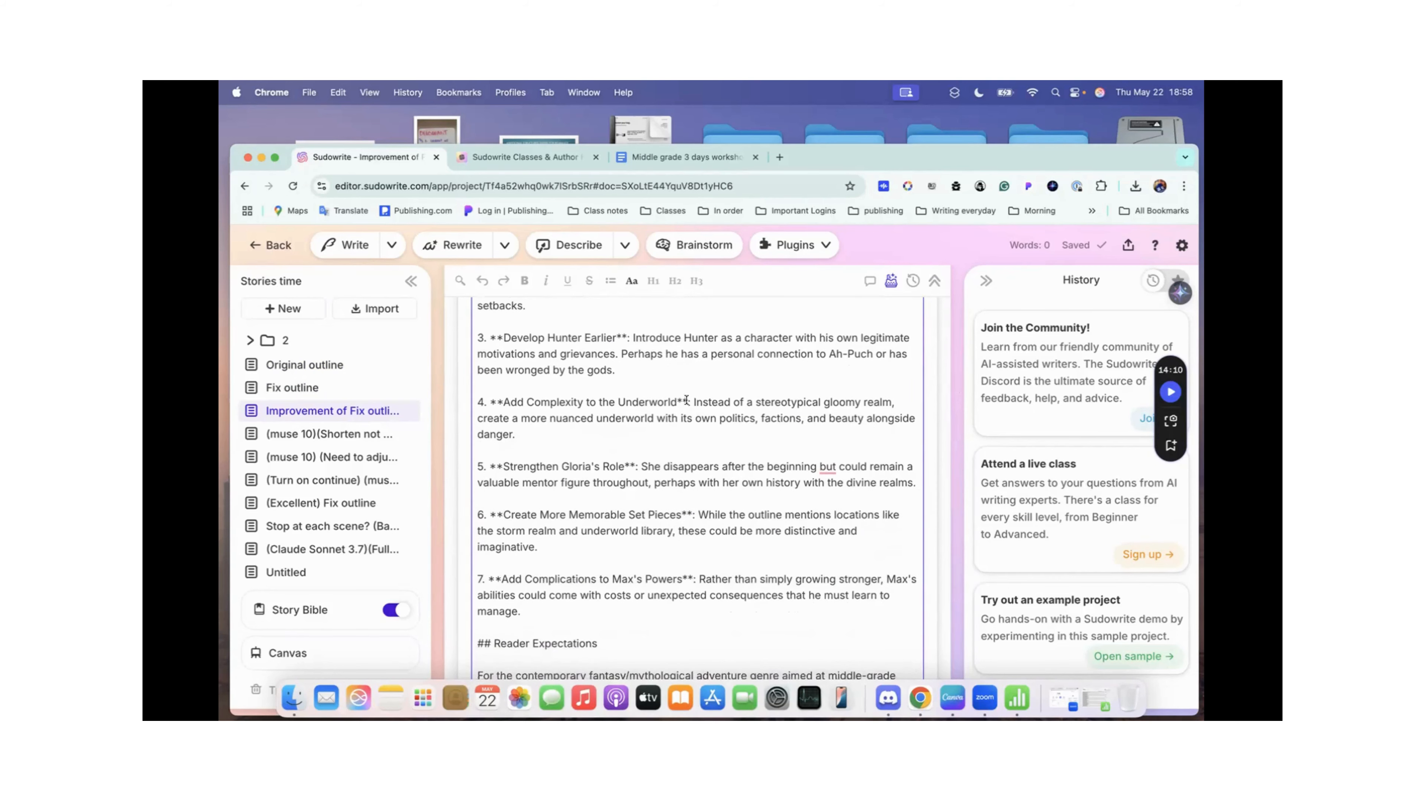
{"action": "scroll", "coordinate": [572, 474], "scroll_direction": "down", "scroll_amount": 7}
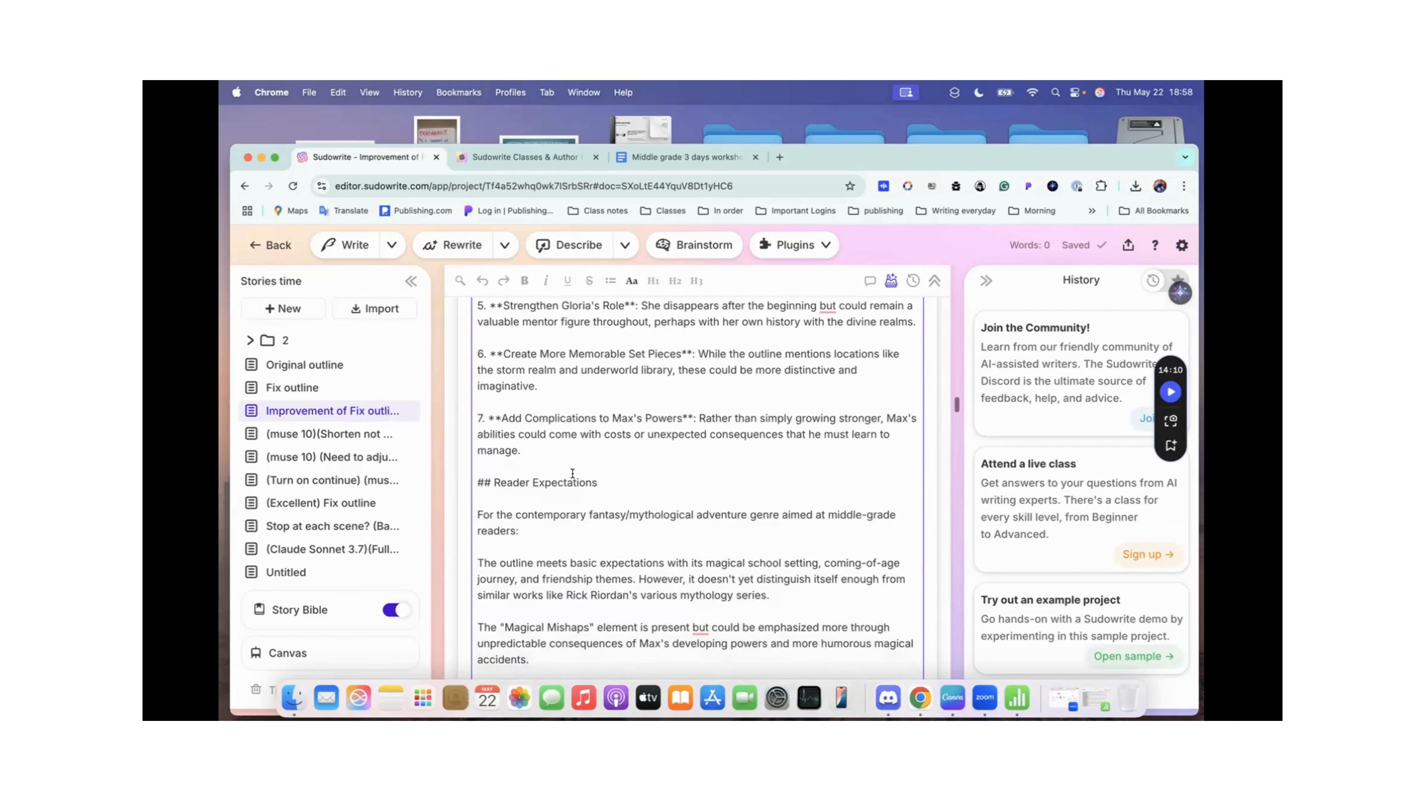
{"action": "scroll", "coordinate": [572, 474], "scroll_direction": "down", "scroll_amount": 5}
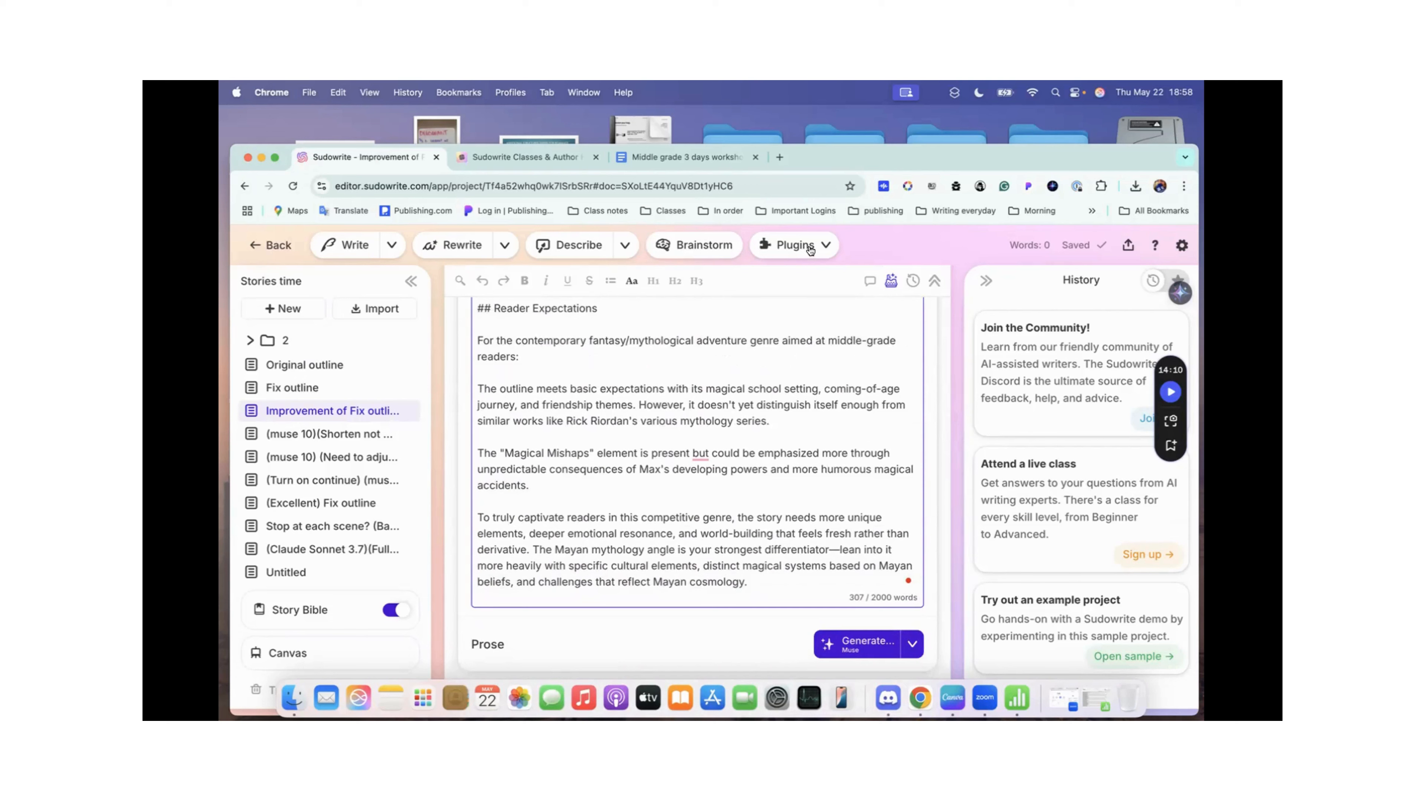
{"action": "scroll", "coordinate": [664, 346], "scroll_direction": "up", "scroll_amount": 2}
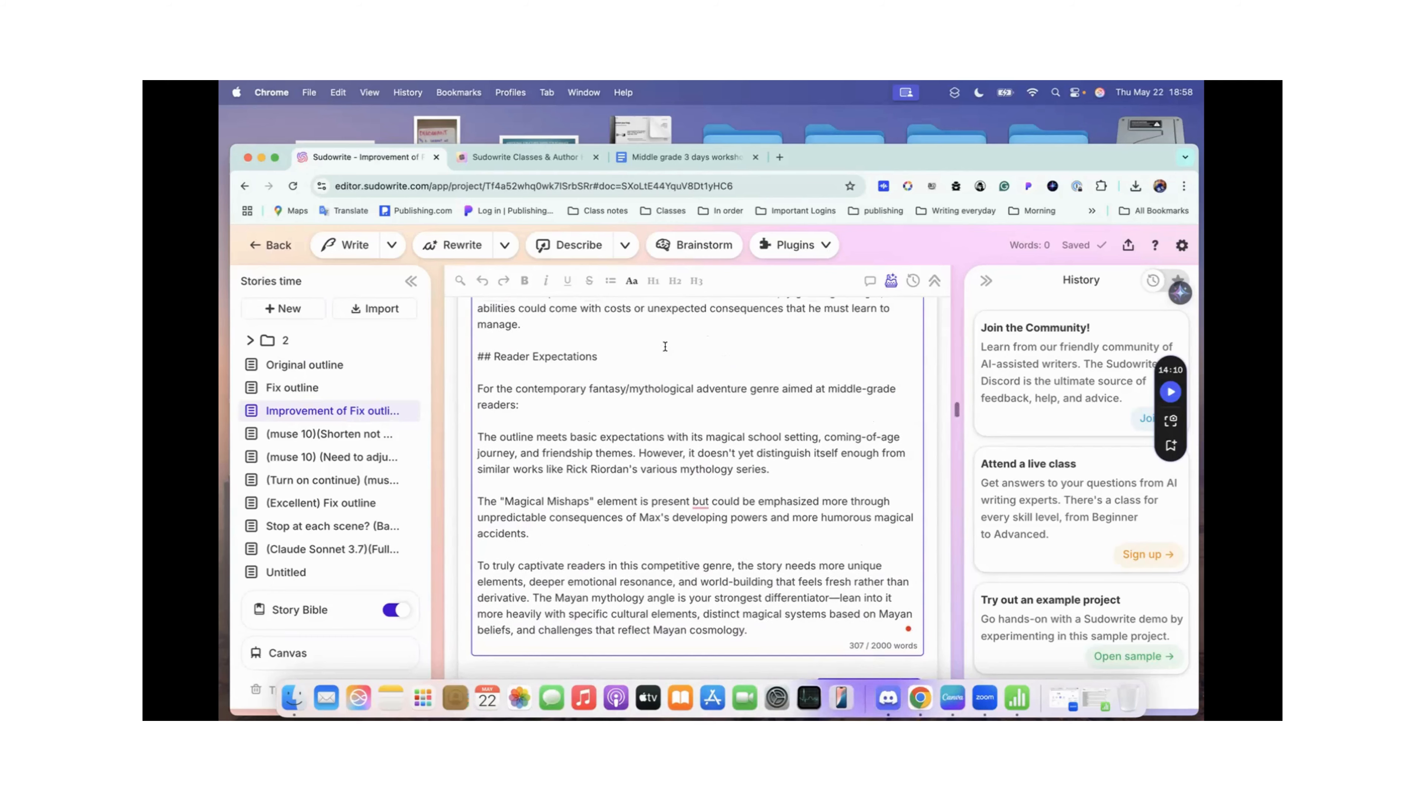
{"action": "scroll", "coordinate": [665, 347], "scroll_direction": "up", "scroll_amount": 10}
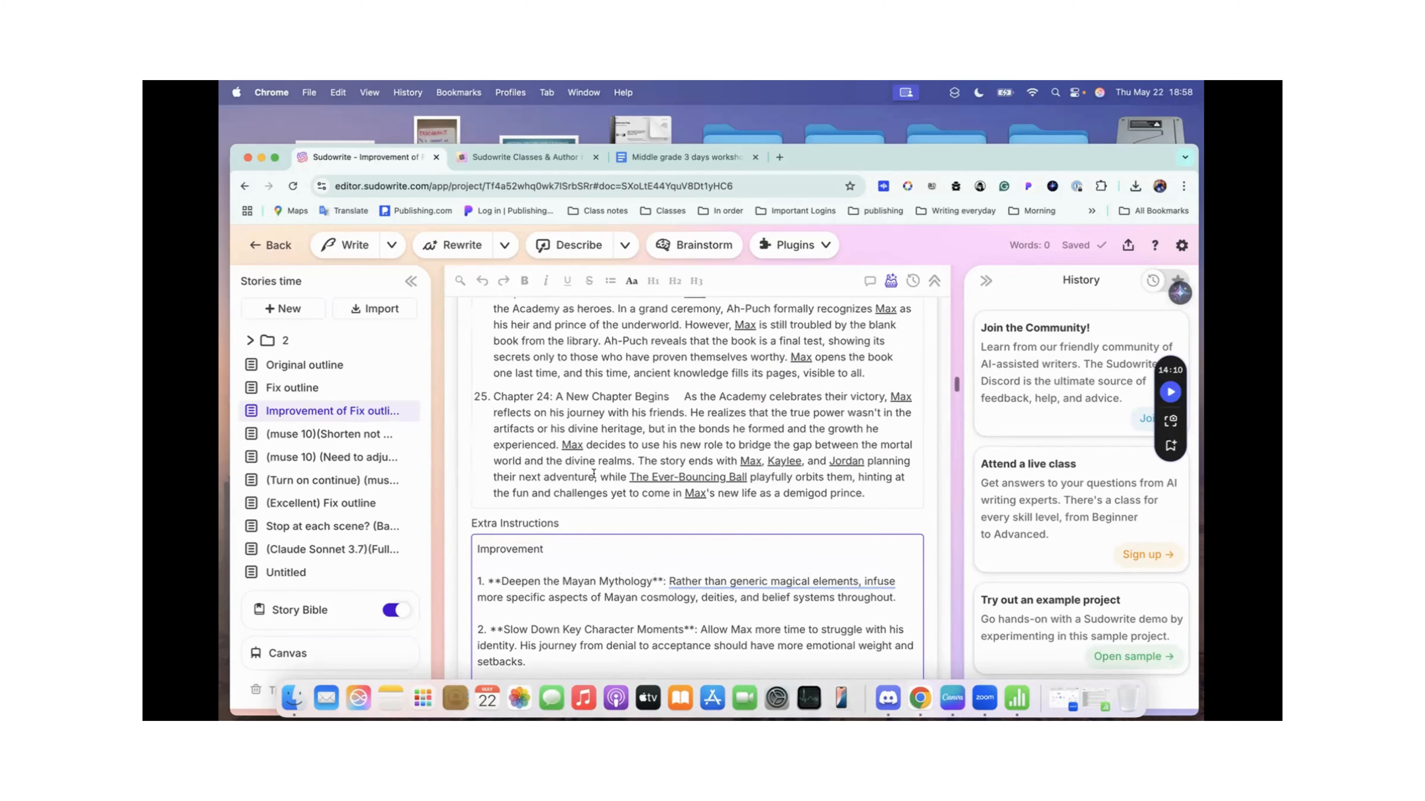
{"action": "scroll", "coordinate": [531, 528], "scroll_direction": "down", "scroll_amount": 10}
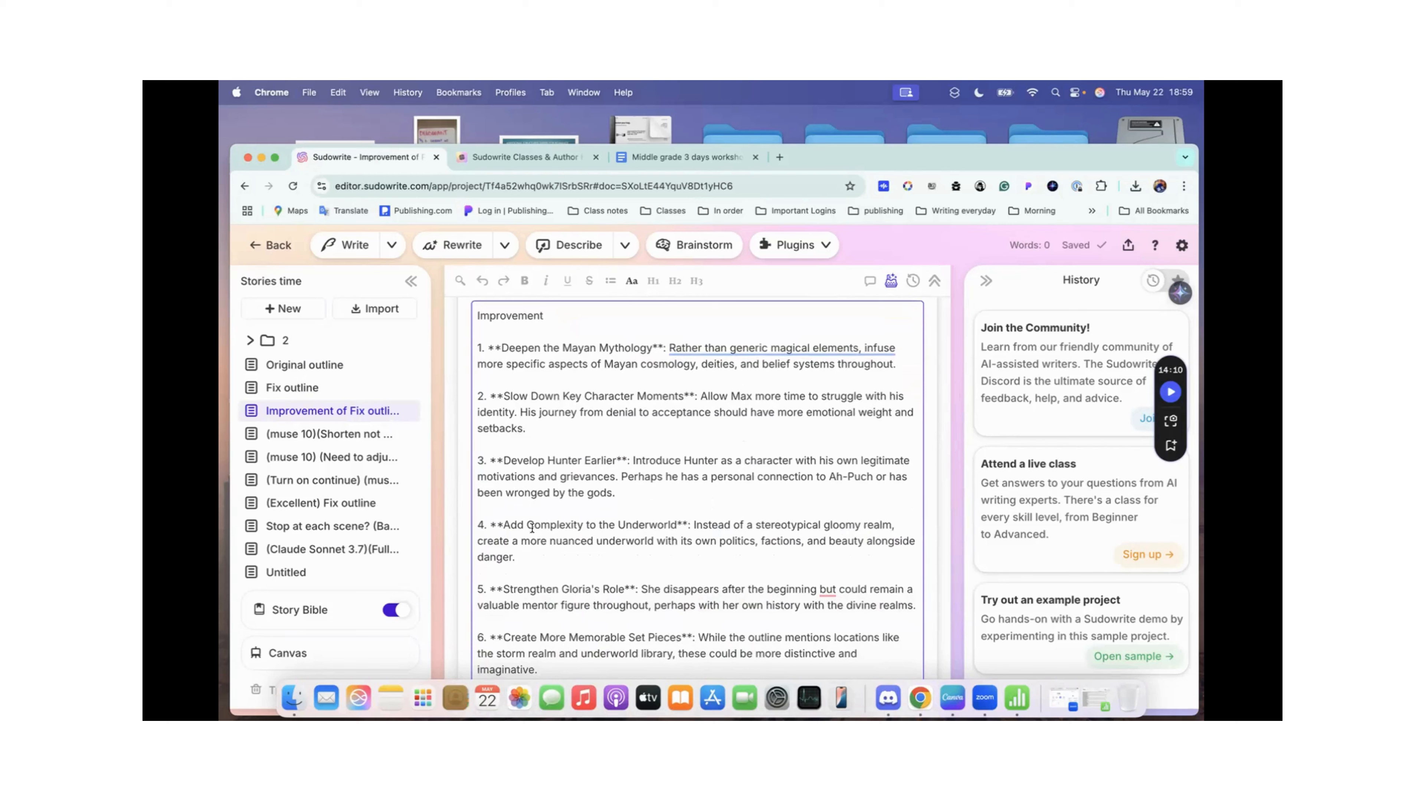
{"action": "scroll", "coordinate": [531, 528], "scroll_direction": "down", "scroll_amount": 15}
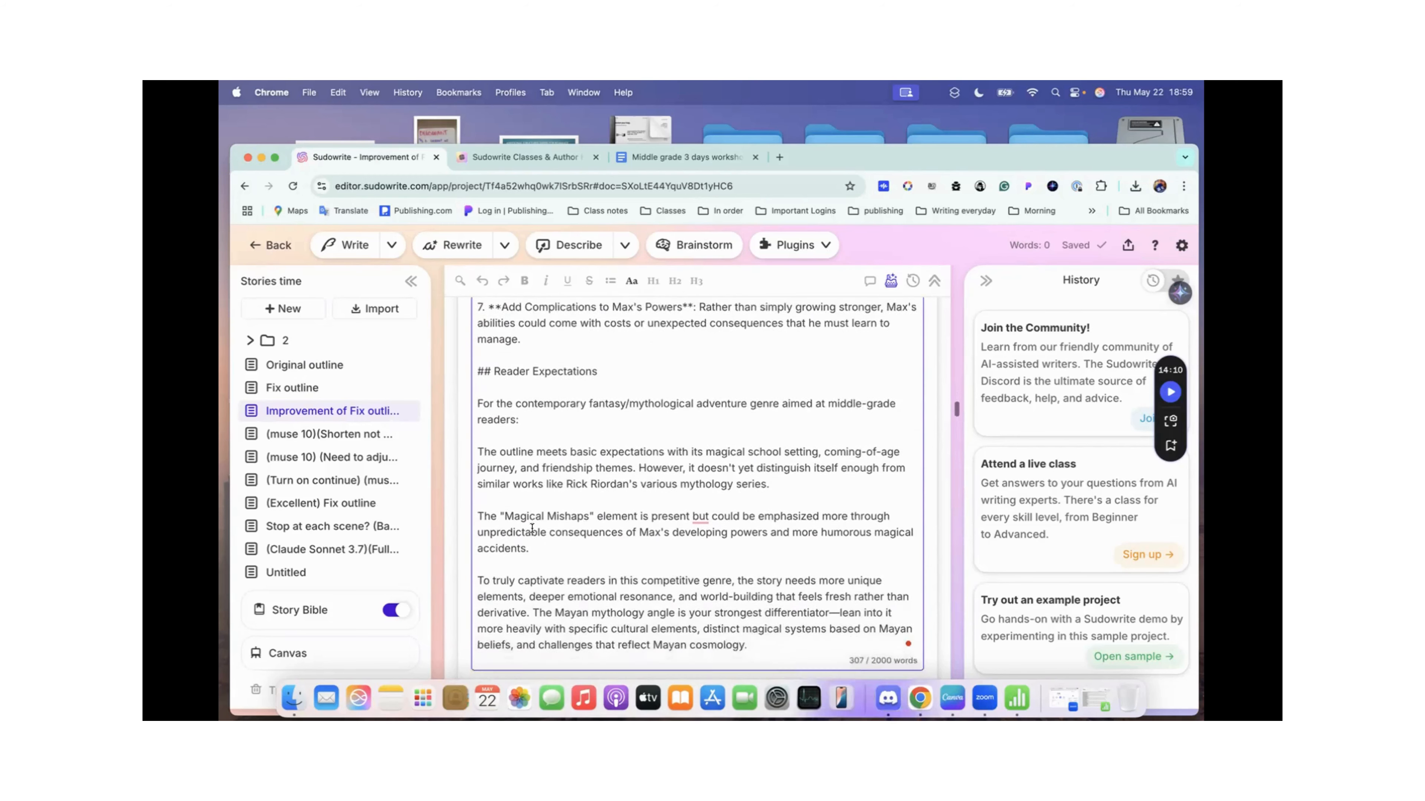
Step: Review the Extra Instructions of the Improvement of Fix outline document together with the final chapter above them
{"action": "scroll", "coordinate": [532, 528], "scroll_direction": "down", "scroll_amount": 4}
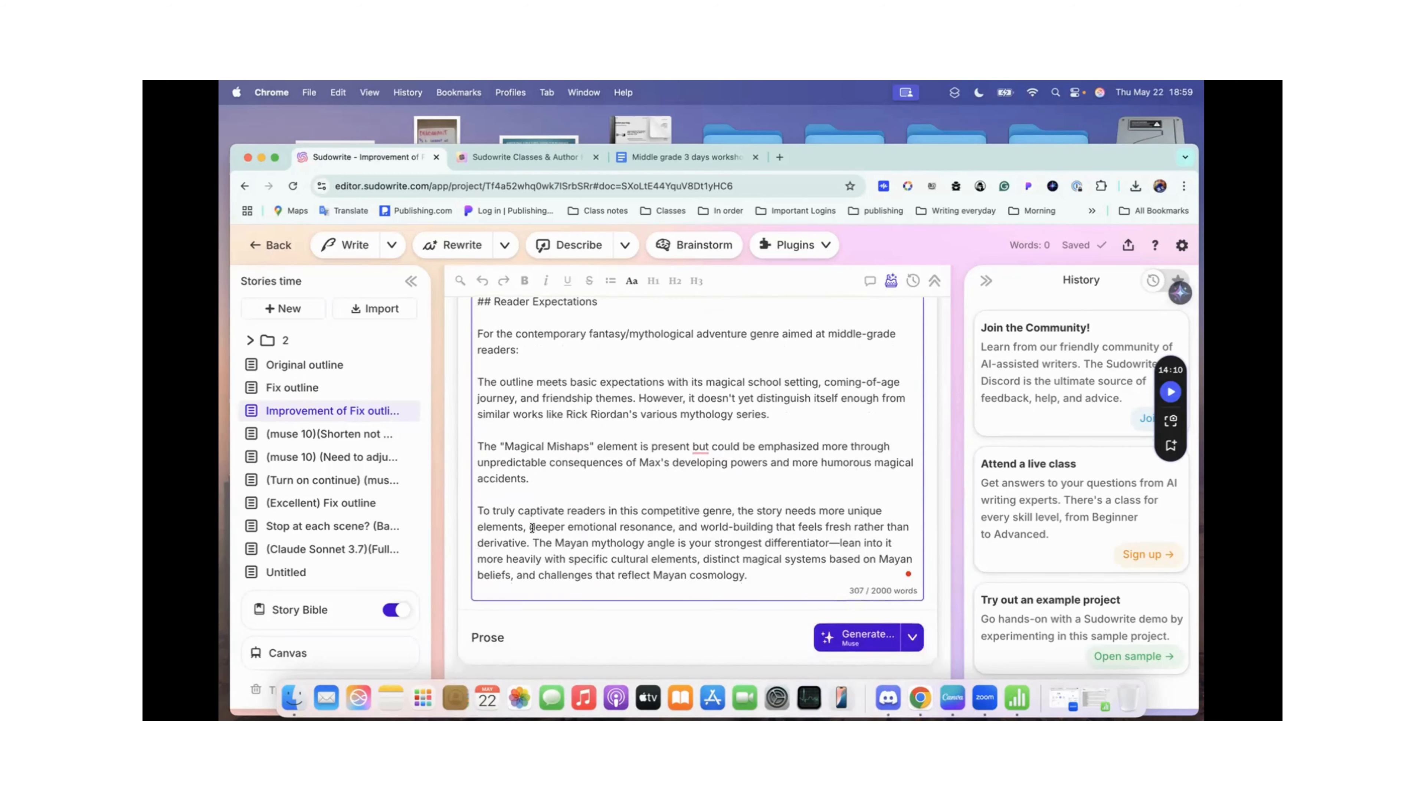
{"action": "scroll", "coordinate": [531, 528], "scroll_direction": "up", "scroll_amount": 15}
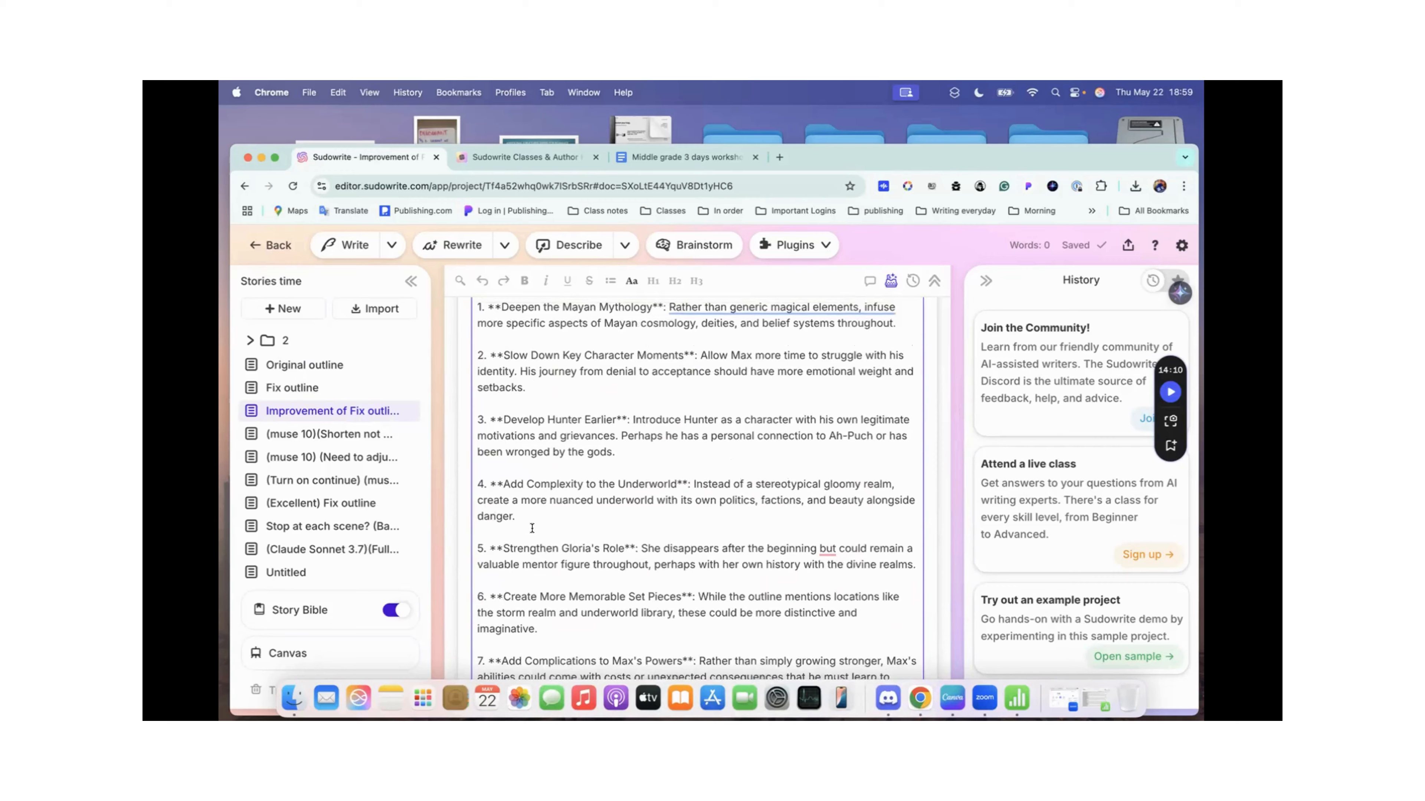
{"action": "scroll", "coordinate": [532, 528], "scroll_direction": "up", "scroll_amount": 5}
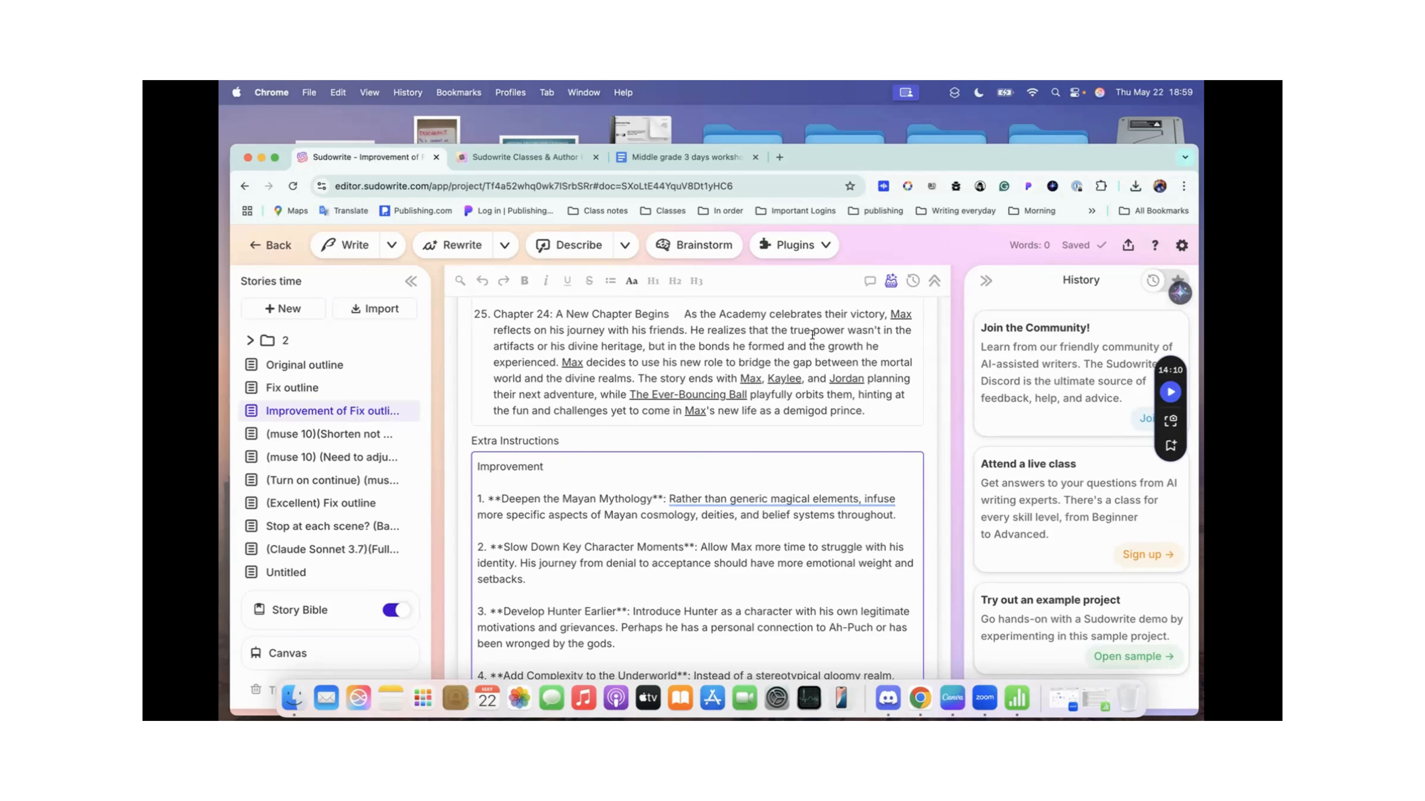
{"action": "left_click_drag", "start_coordinate": [813, 335], "coordinate": [818, 499]}
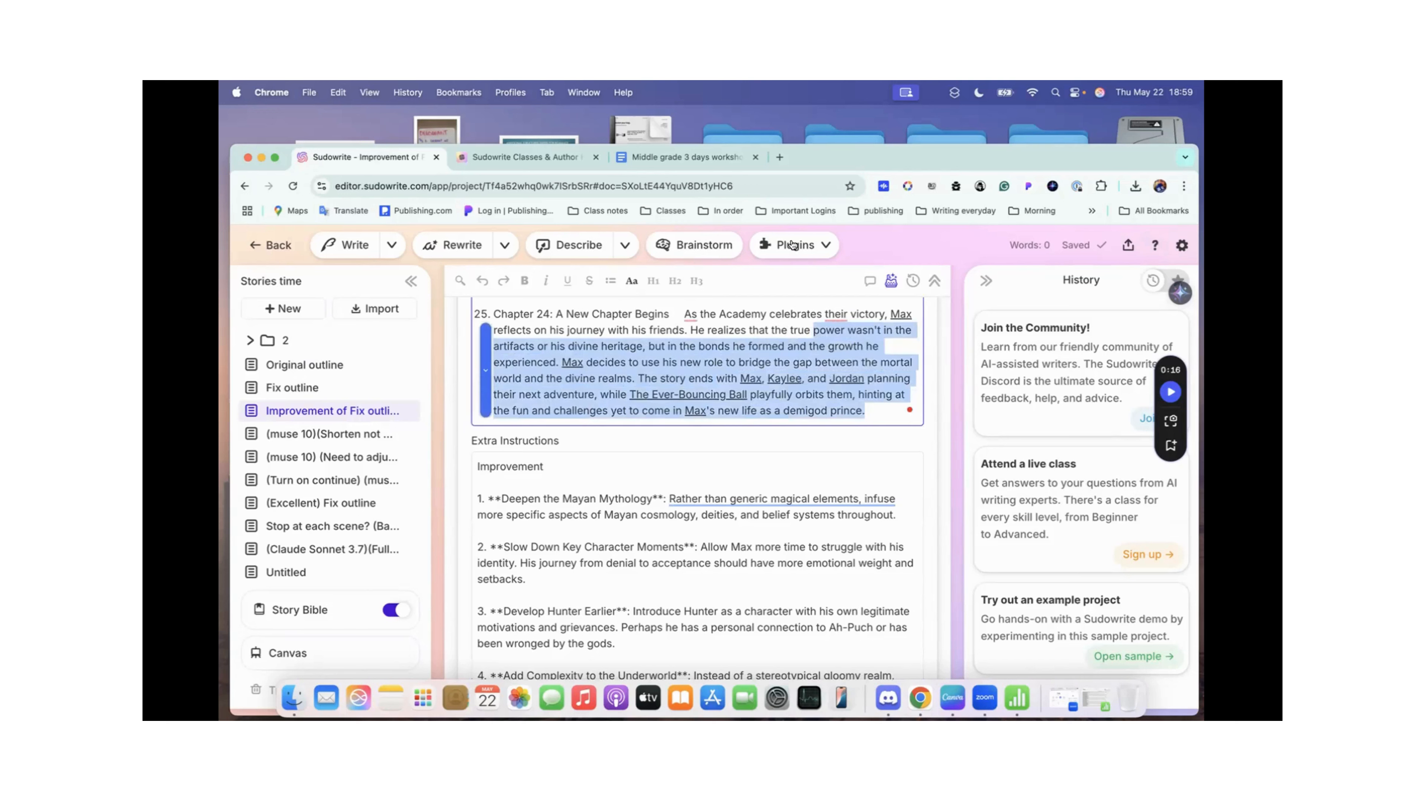
{"action": "left_click", "coordinate": [681, 405]}
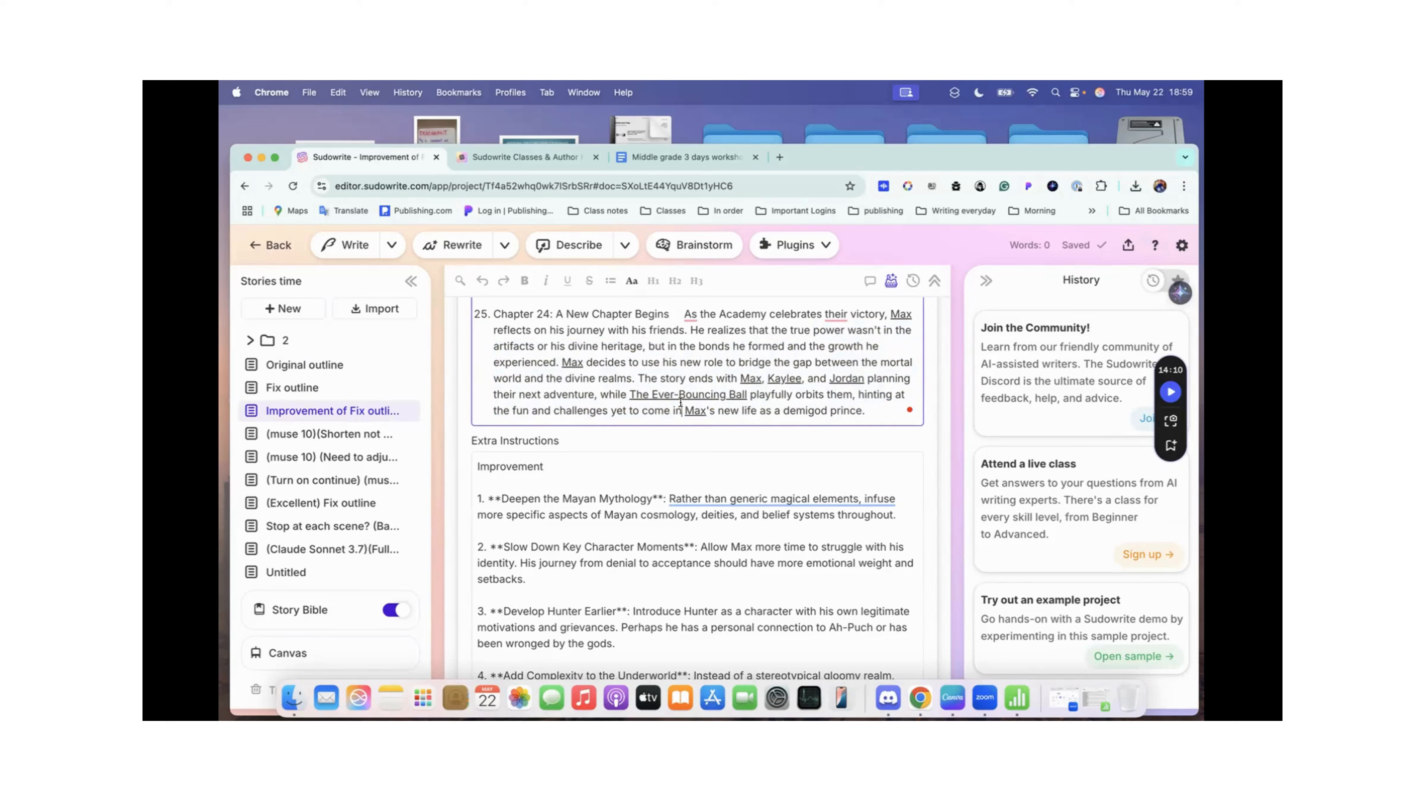
{"action": "scroll", "coordinate": [610, 408], "scroll_direction": "down", "scroll_amount": 1}
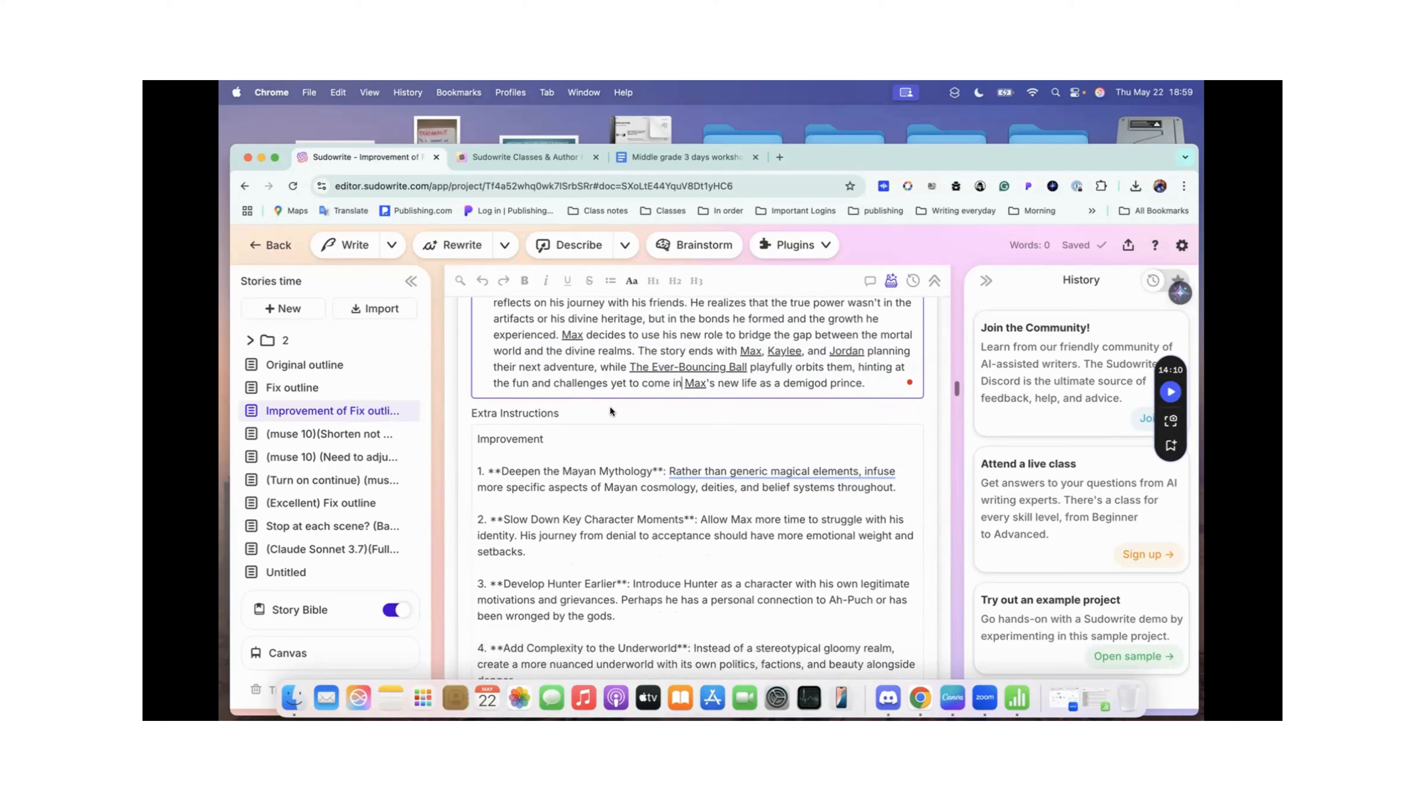
{"action": "scroll", "coordinate": [609, 406], "scroll_direction": "down", "scroll_amount": 15}
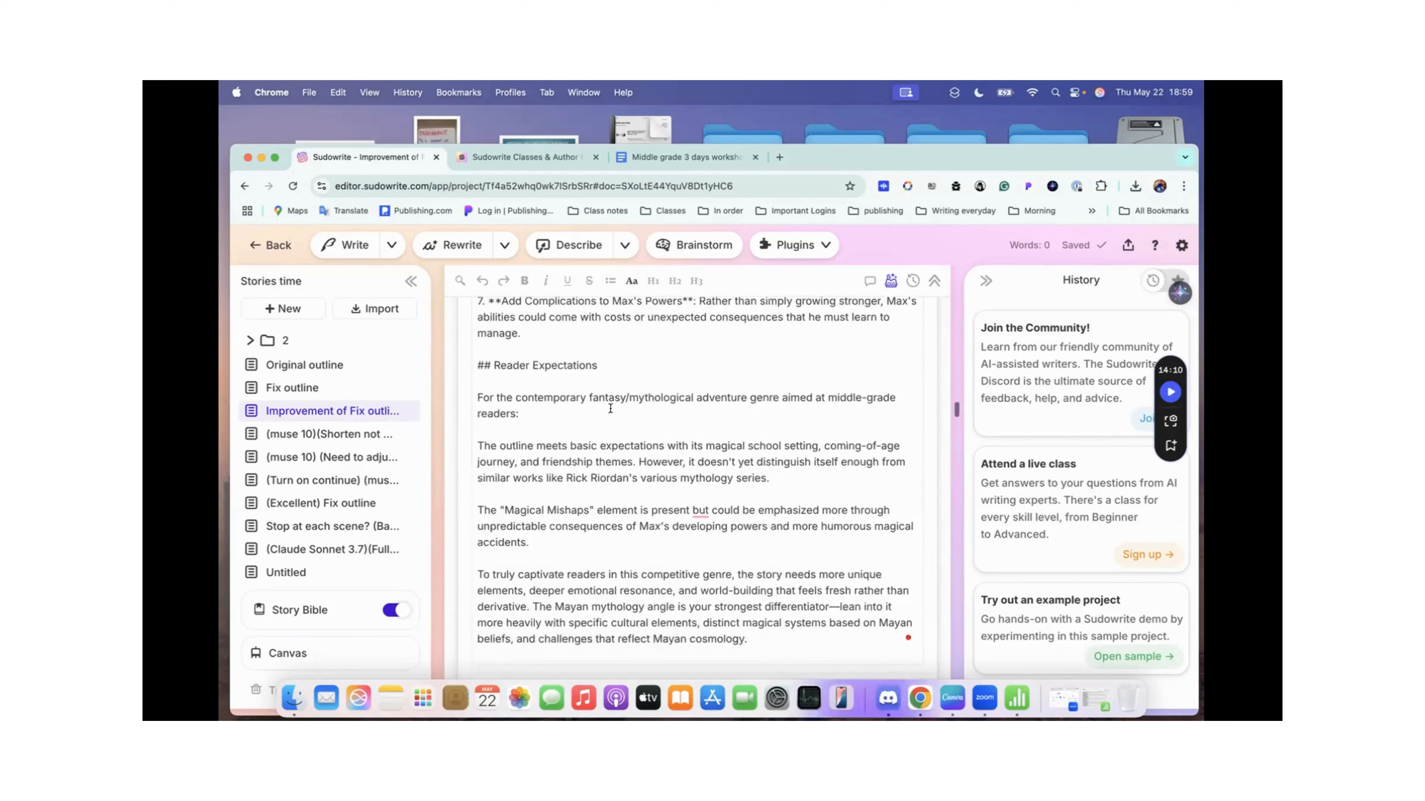
Step: Open the (muse 10)(Shorten not working) Fix outline document and review its chapter outline from the title to the Extra Instructions option
{"action": "left_click", "coordinate": [320, 434]}
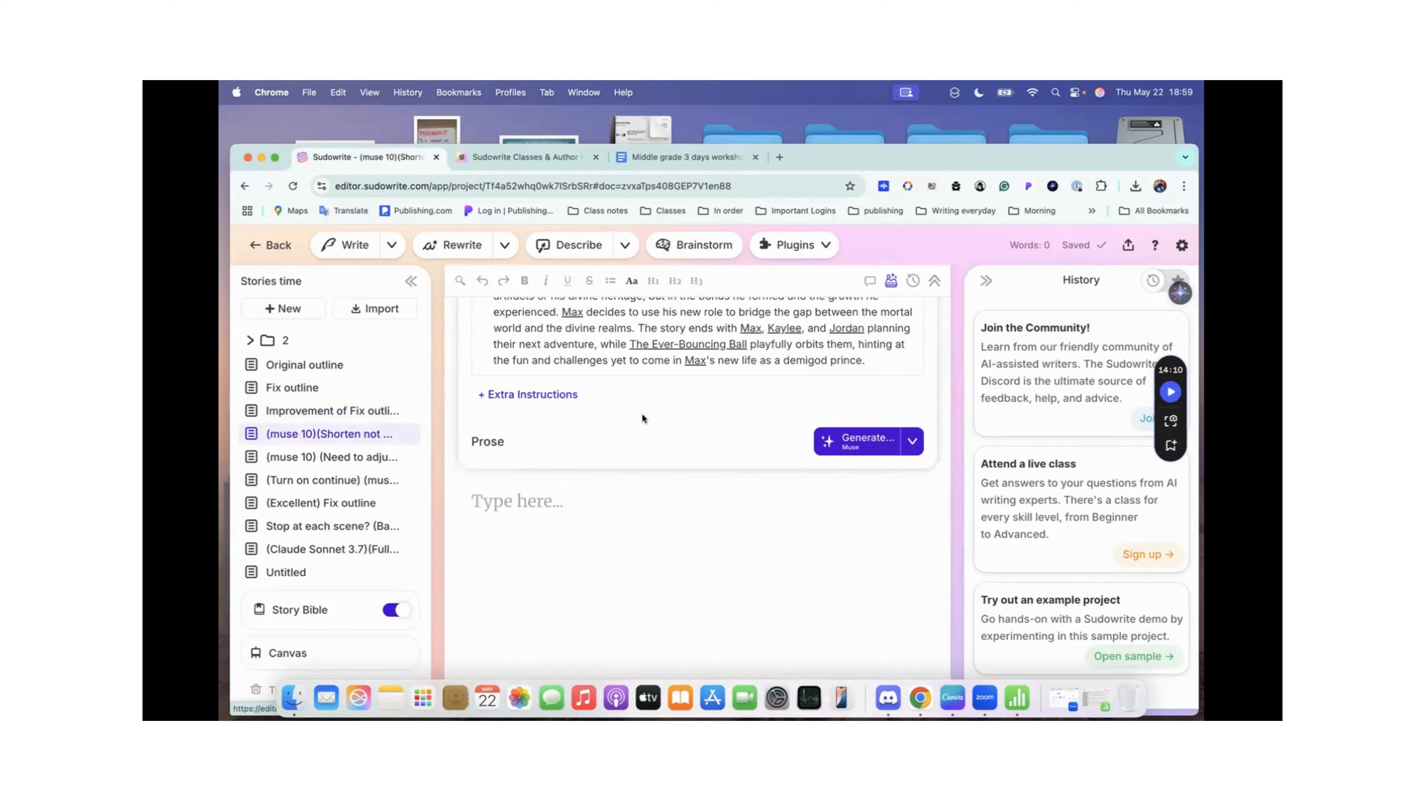
{"action": "scroll", "coordinate": [642, 414], "scroll_direction": "up", "scroll_amount": 5}
{"action": "scroll", "coordinate": [642, 414], "scroll_direction": "down", "scroll_amount": 5}
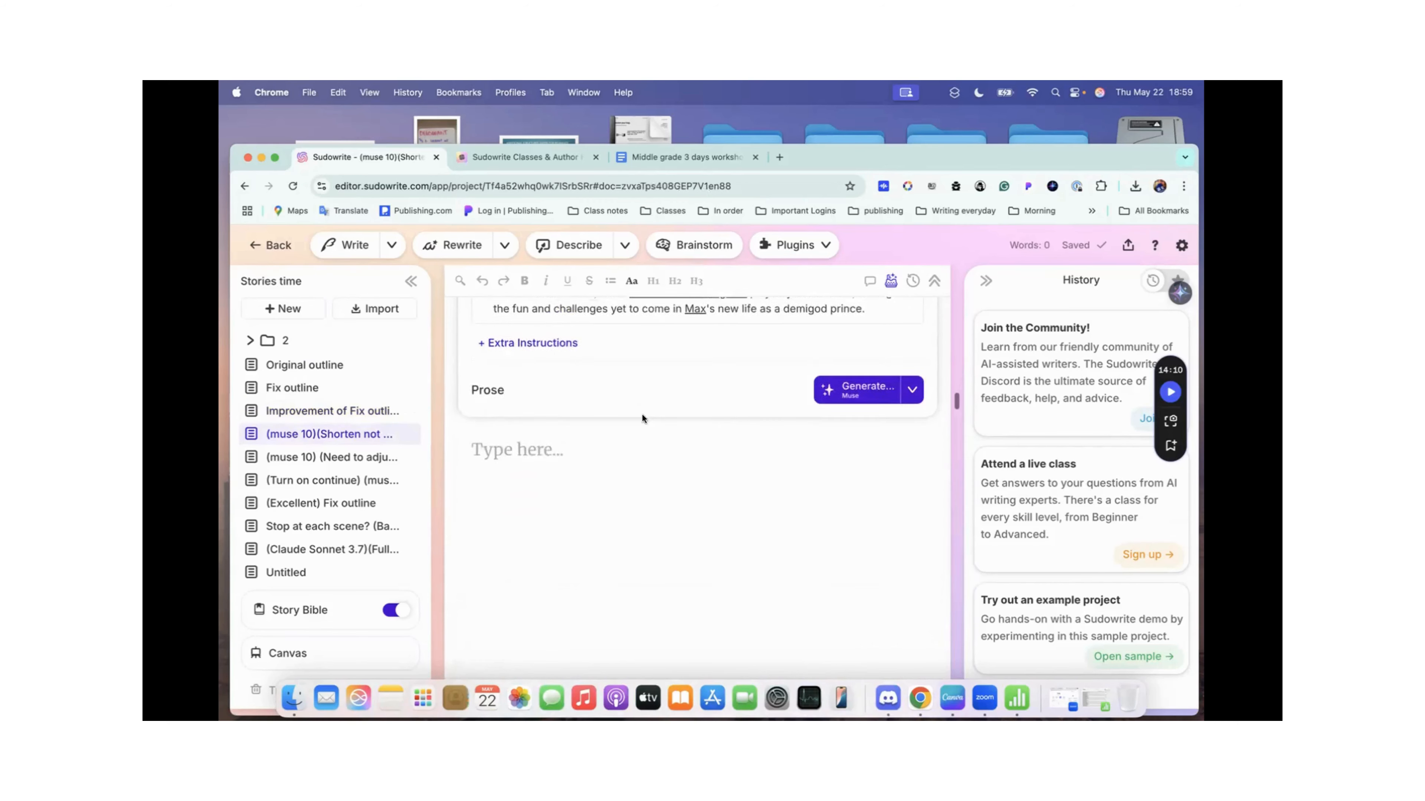
{"action": "scroll", "coordinate": [642, 414], "scroll_direction": "up", "scroll_amount": 2}
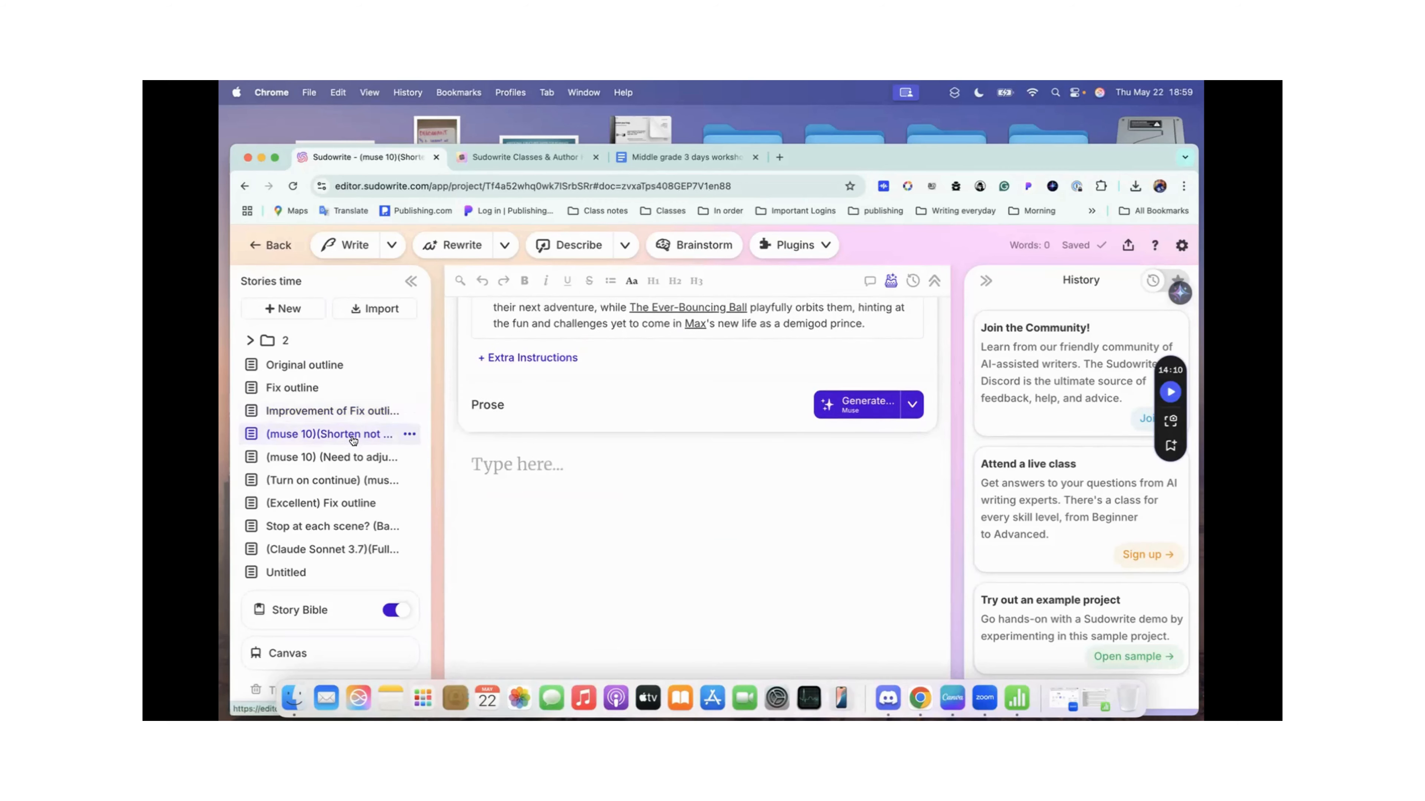
{"action": "scroll", "coordinate": [580, 483], "scroll_direction": "down", "scroll_amount": 6}
{"action": "scroll", "coordinate": [580, 482], "scroll_direction": "up", "scroll_amount": 8}
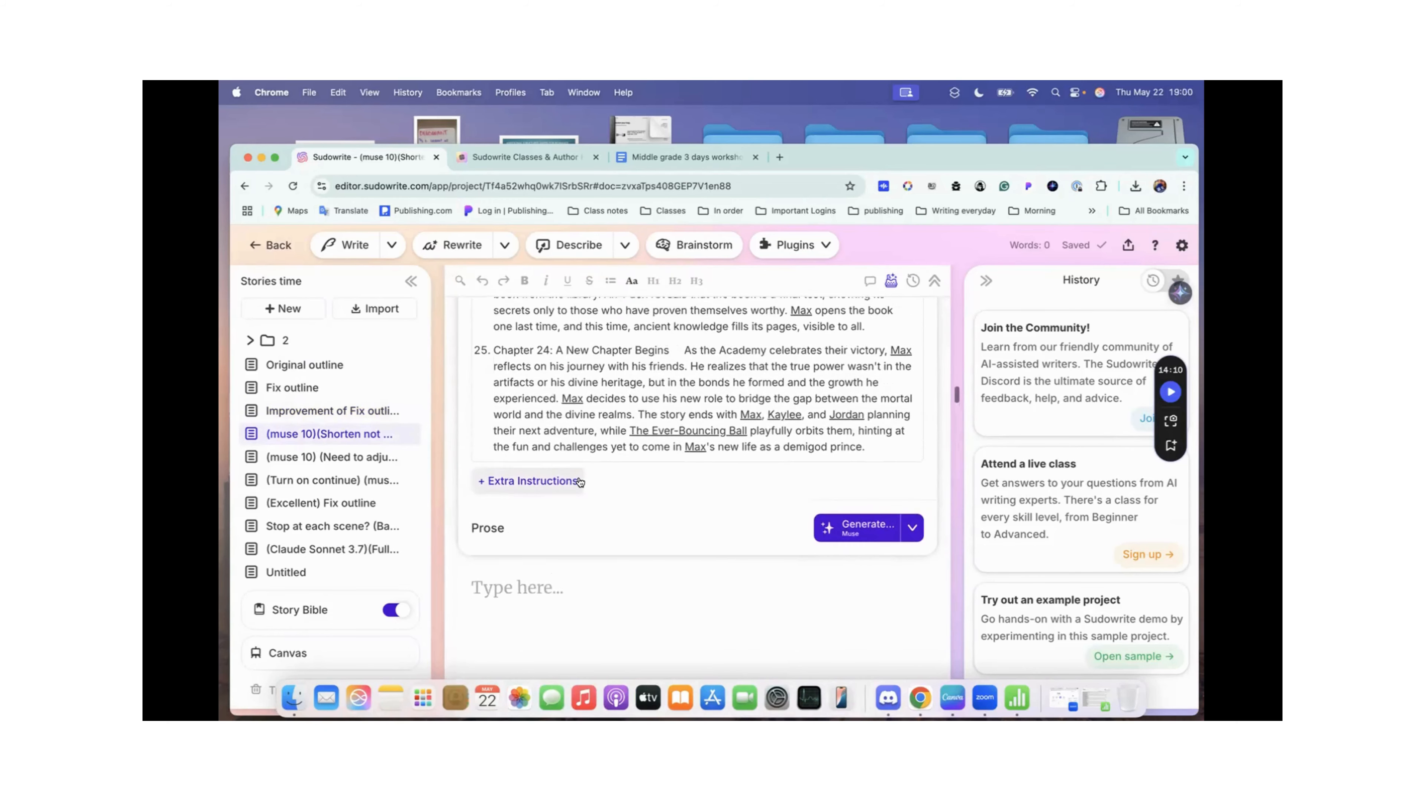
{"action": "left_click", "coordinate": [352, 435]}
{"action": "scroll", "coordinate": [650, 392], "scroll_direction": "up", "scroll_amount": 10}
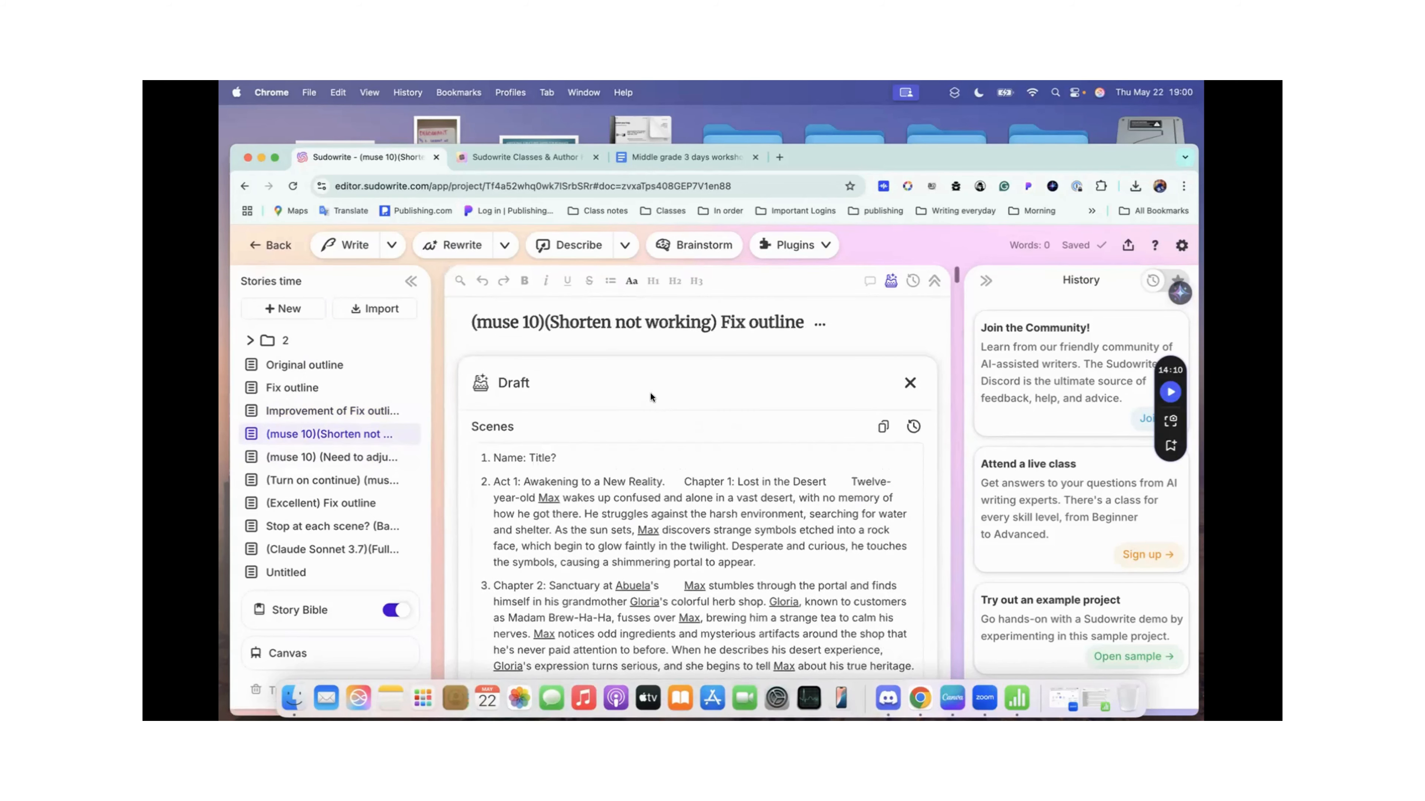
{"action": "scroll", "coordinate": [743, 326], "scroll_direction": "down", "scroll_amount": 15}
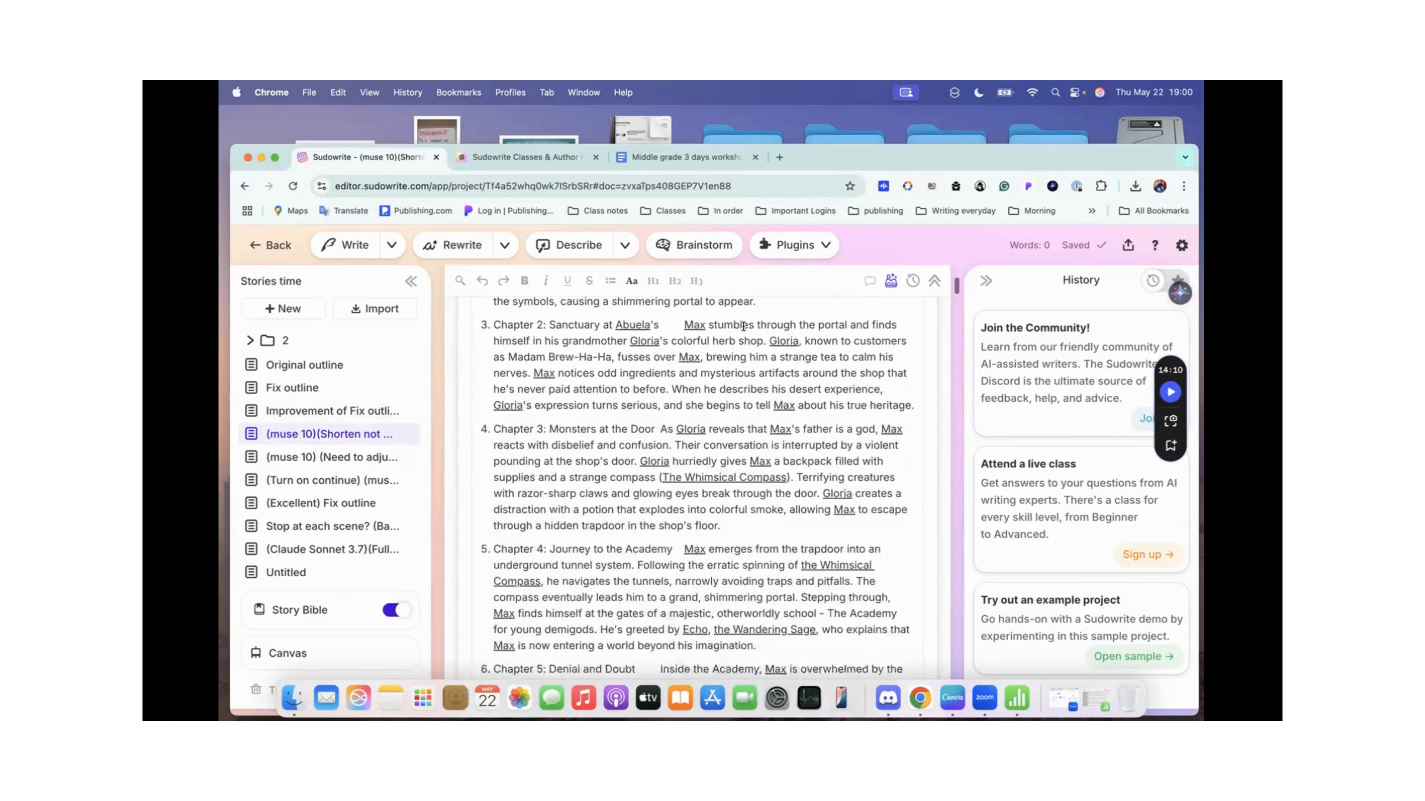
{"action": "scroll", "coordinate": [743, 326], "scroll_direction": "down", "scroll_amount": 15}
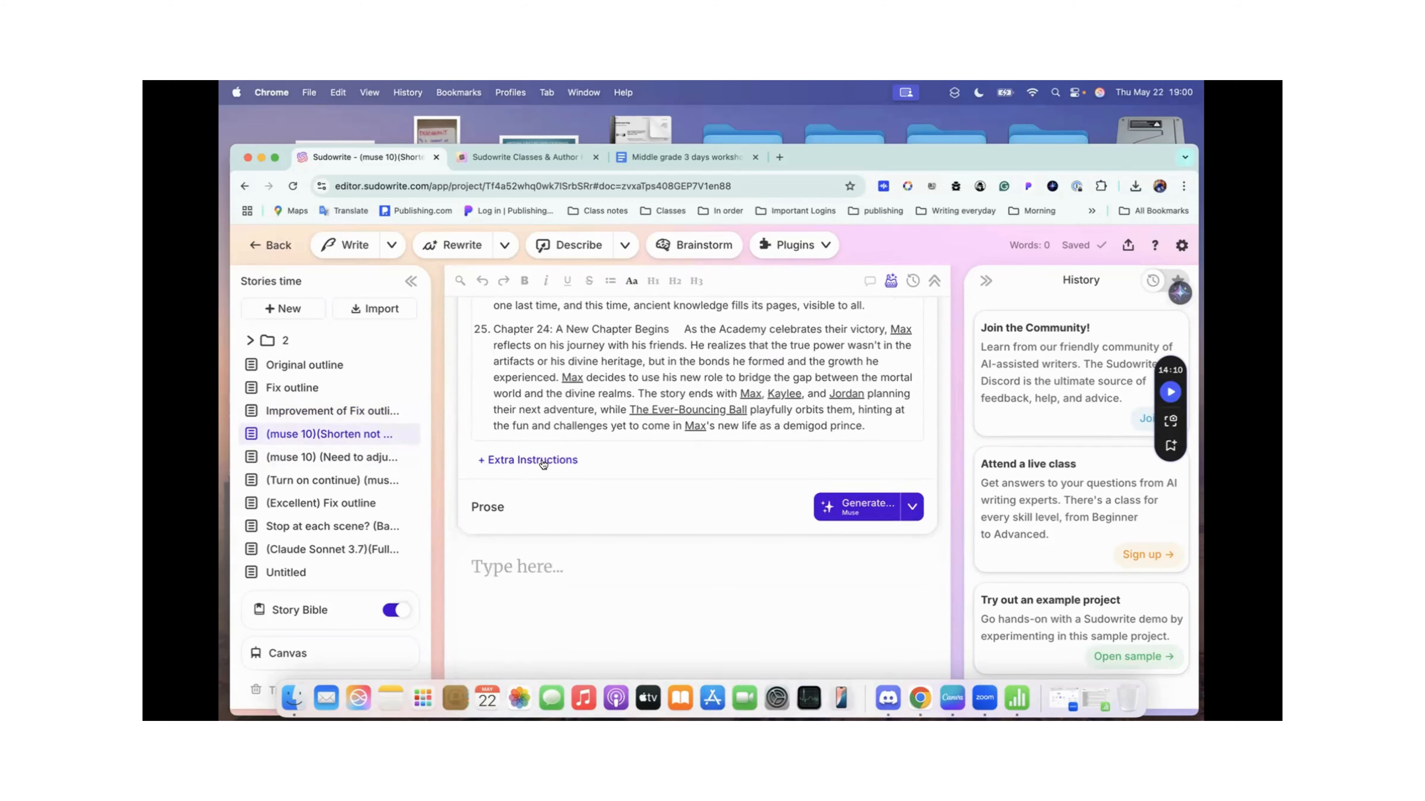
{"action": "scroll", "coordinate": [543, 460], "scroll_direction": "up", "scroll_amount": 15}
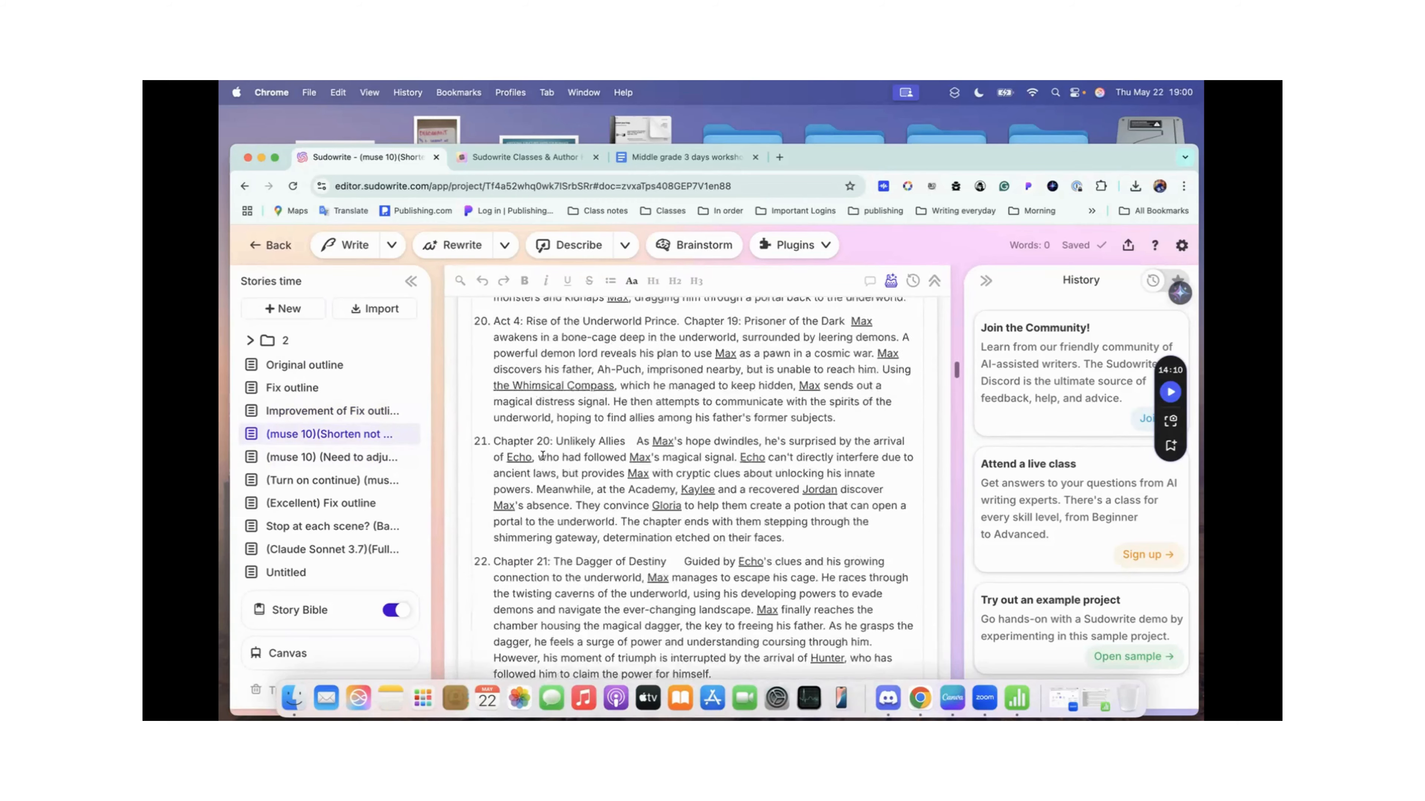
Step: Return to the Improvement of Fix outline document and copy its entire Extra Instructions text, from the Improvement heading through Reader Expectations
{"action": "left_click", "coordinate": [337, 413]}
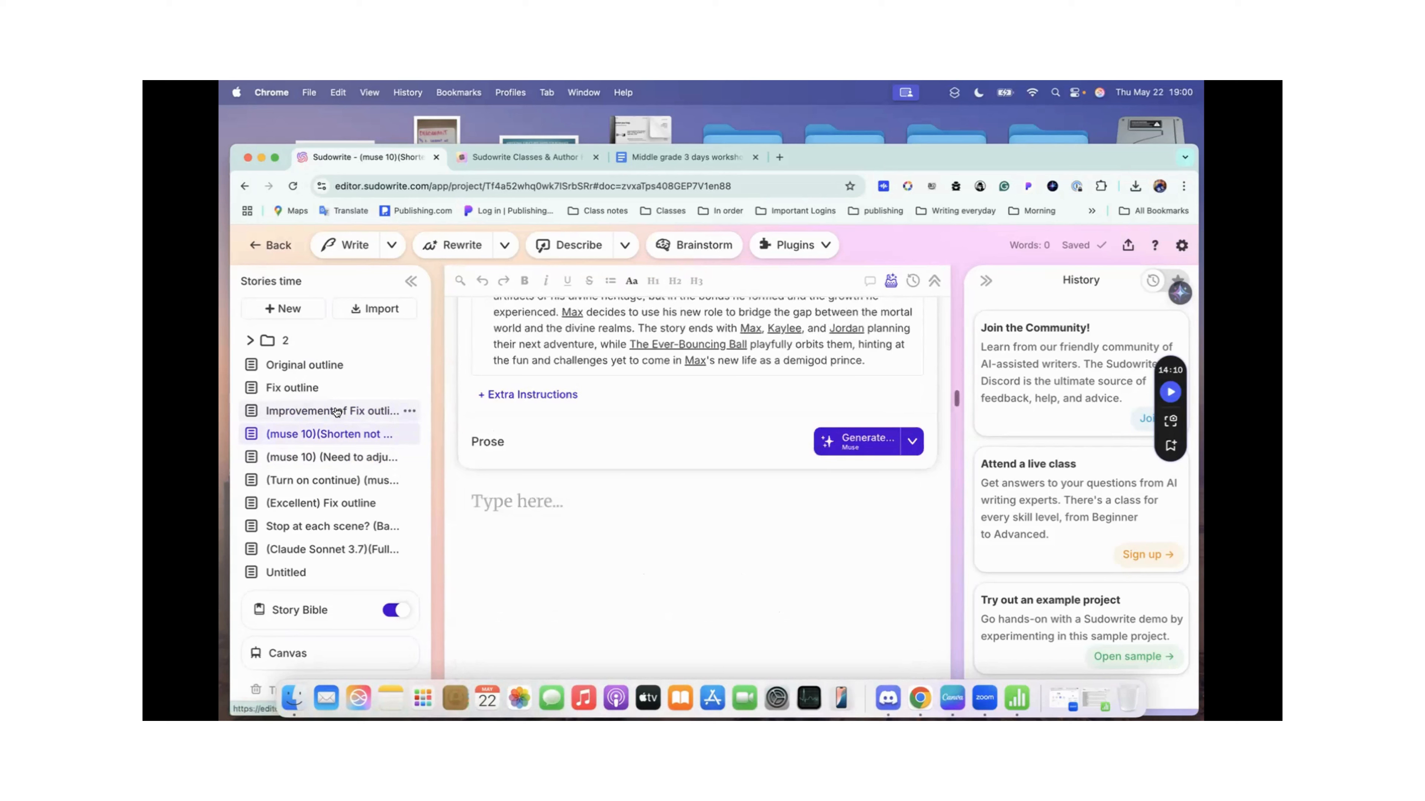
{"action": "scroll", "coordinate": [654, 398], "scroll_direction": "down", "scroll_amount": 15}
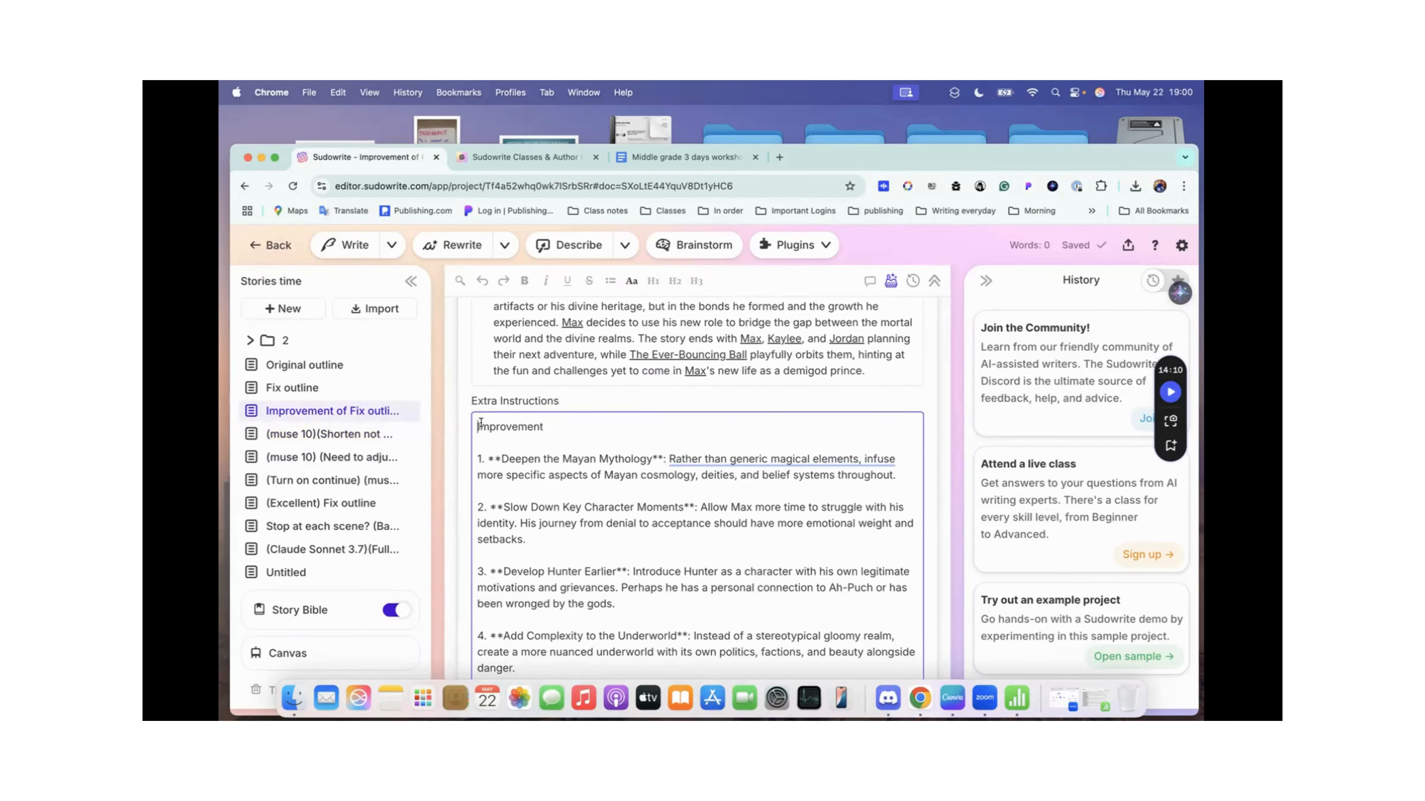
{"action": "left_click_drag", "start_coordinate": [481, 422], "coordinate": [766, 565]}
{"action": "key", "text": "super+c"}
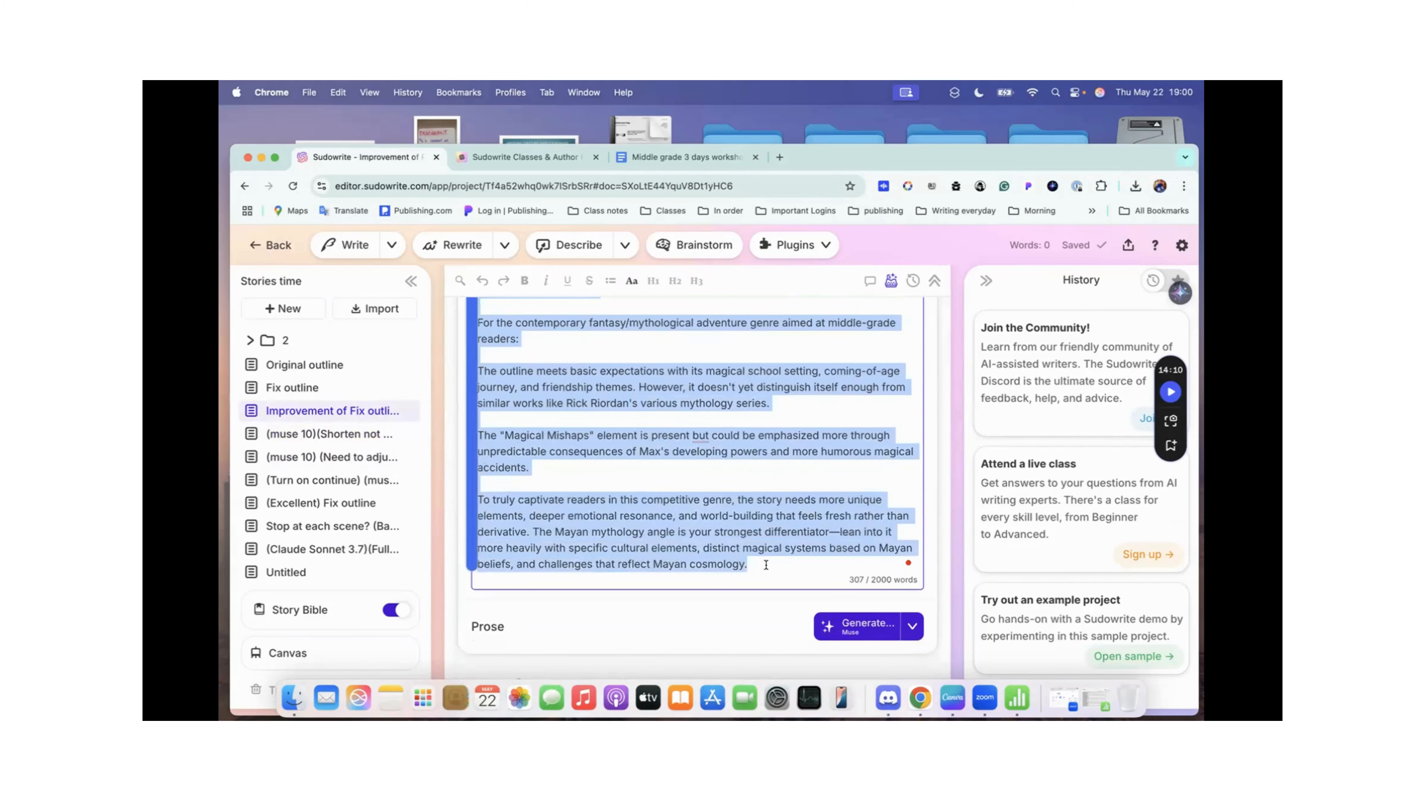
Step: Add Extra Instructions below the last chapter of the (muse 10)(Shorten not working) Fix outline document and paste the copied improvement text there
{"action": "left_click", "coordinate": [361, 438]}
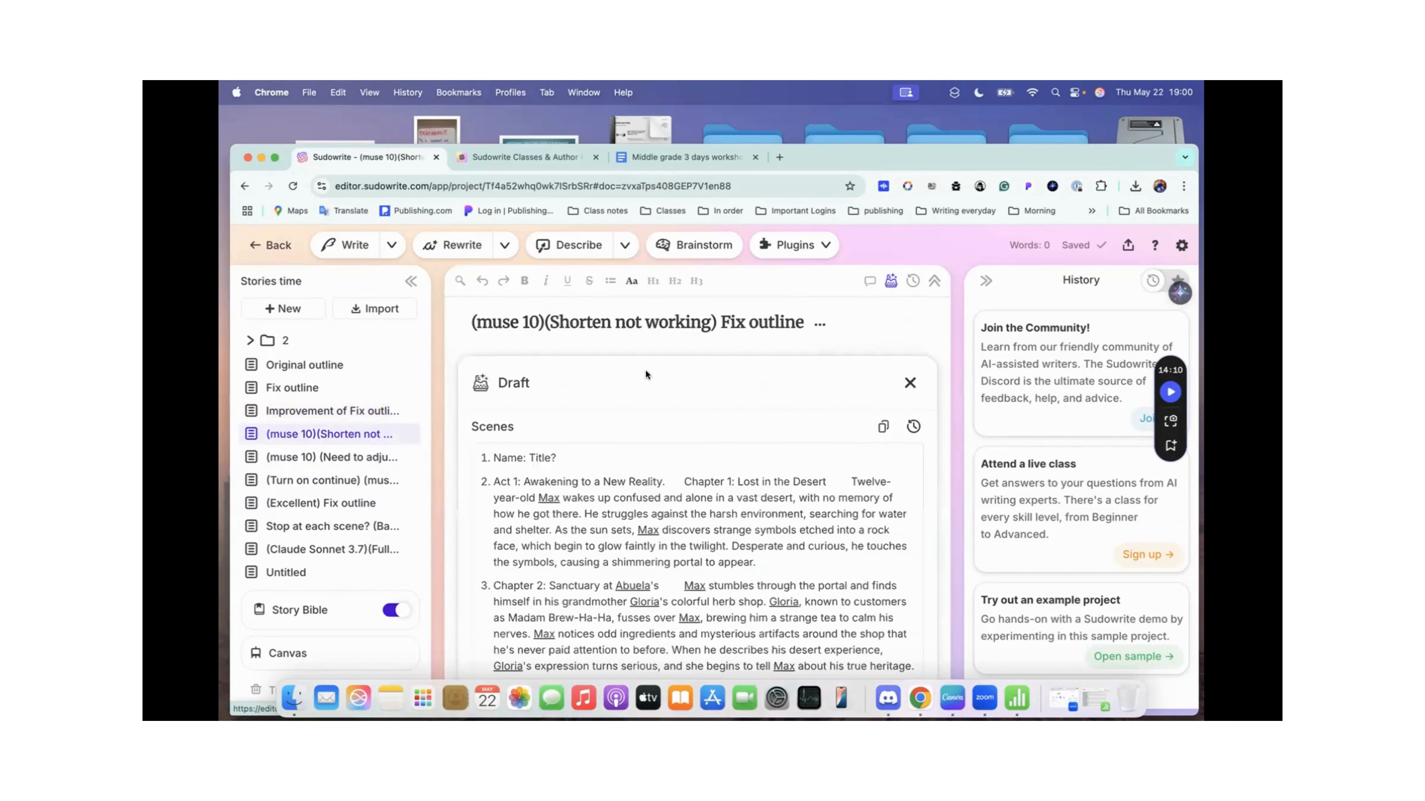
{"action": "scroll", "coordinate": [668, 317], "scroll_direction": "down", "scroll_amount": 20}
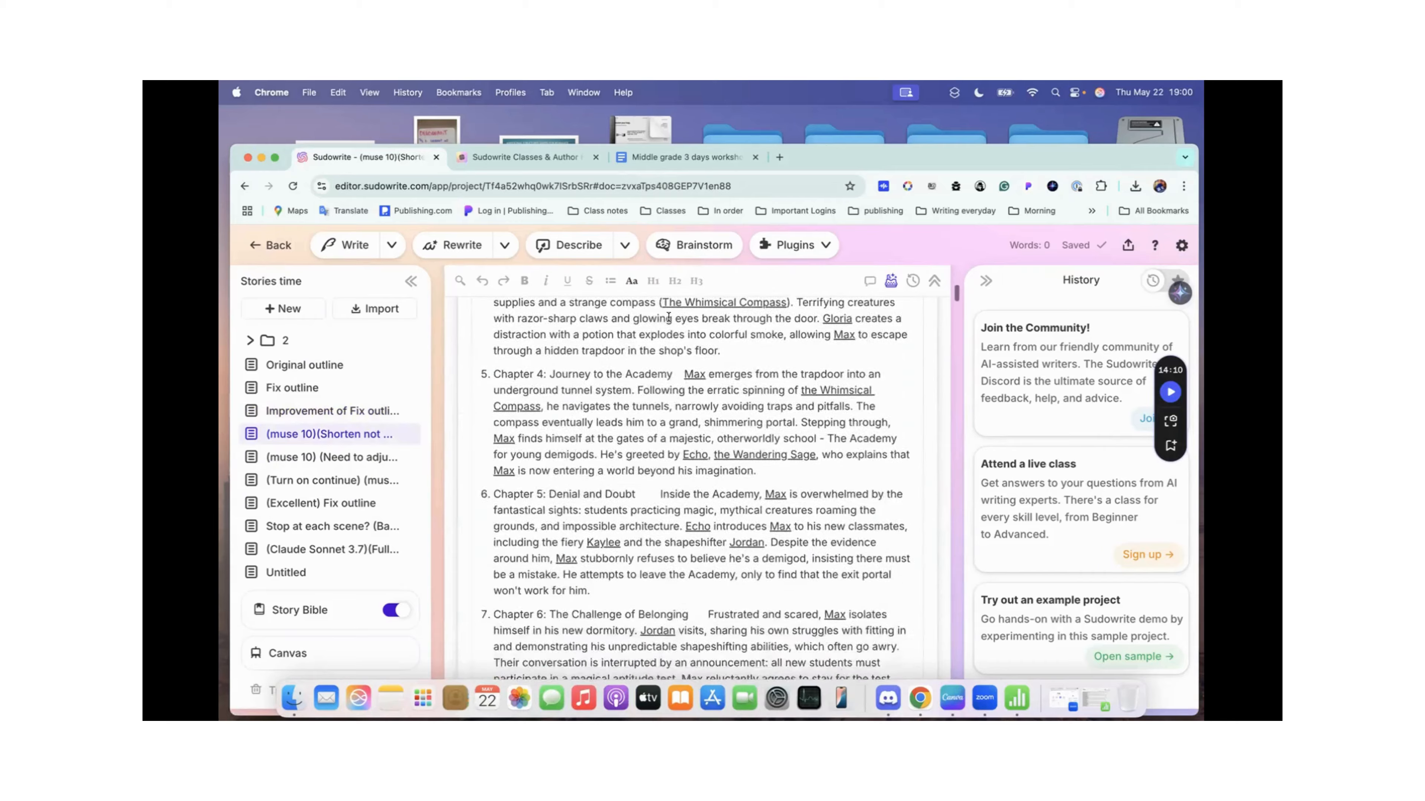
{"action": "scroll", "coordinate": [668, 317], "scroll_direction": "down", "scroll_amount": 20}
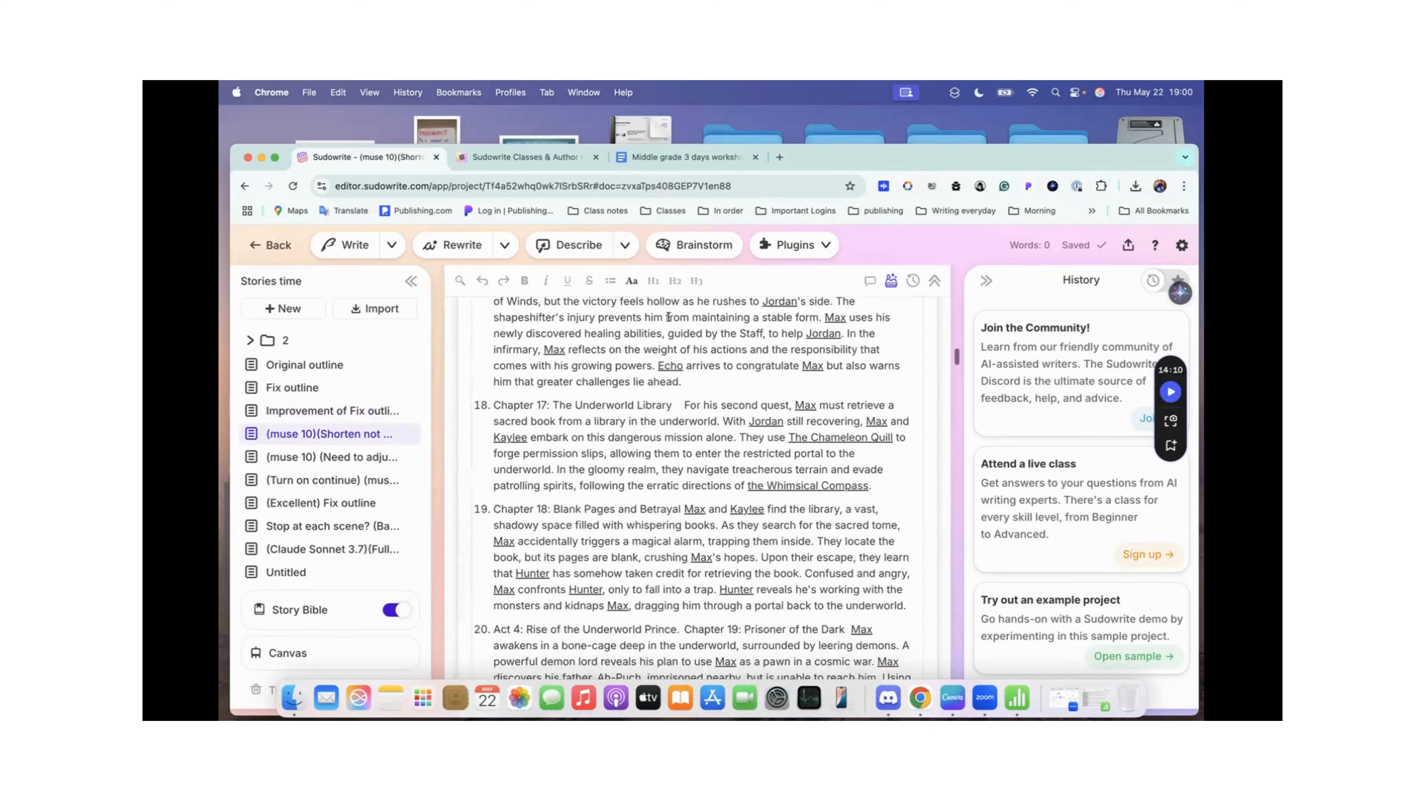
{"action": "scroll", "coordinate": [668, 317], "scroll_direction": "down", "scroll_amount": 10}
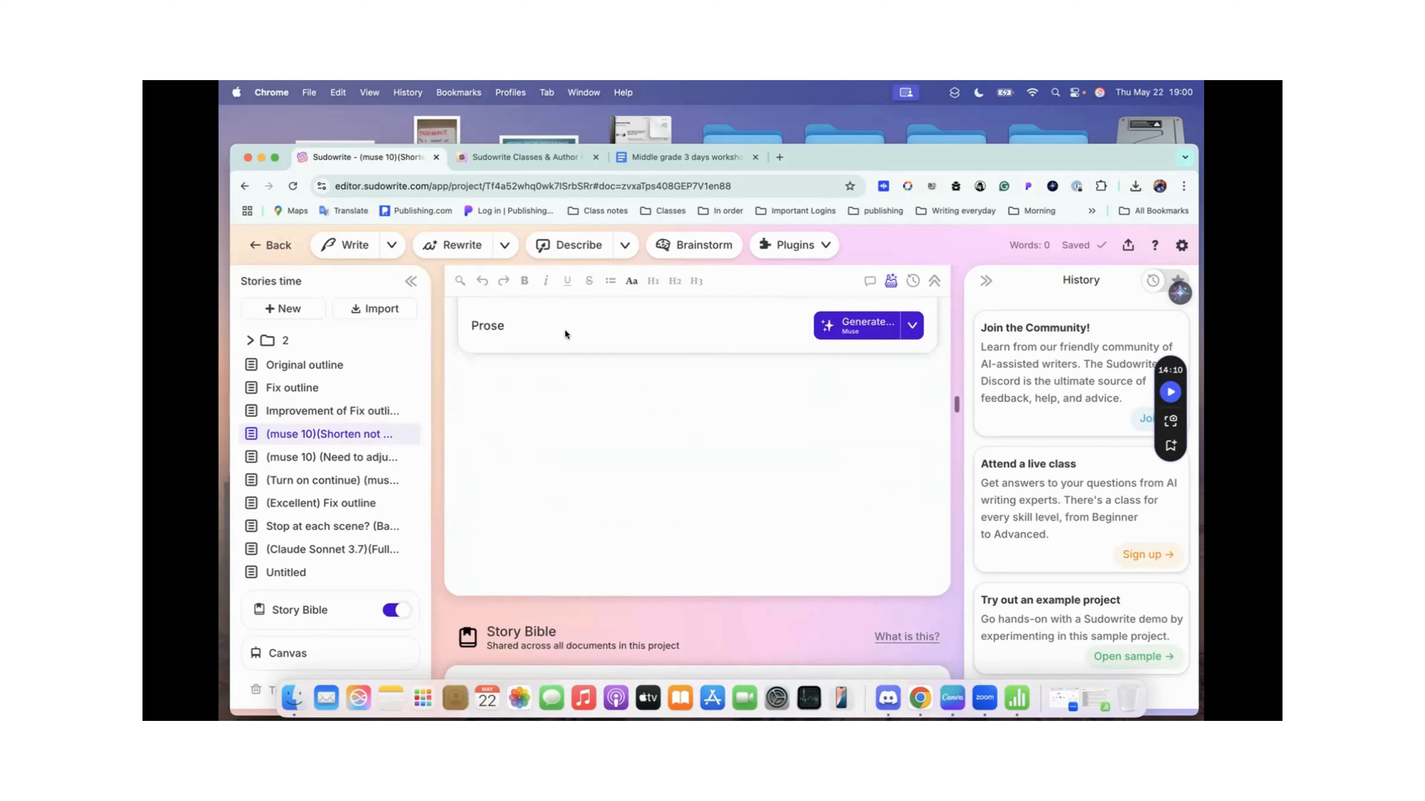
{"action": "left_click", "coordinate": [557, 497]}
{"action": "scroll", "coordinate": [555, 498], "scroll_direction": "up", "scroll_amount": 5}
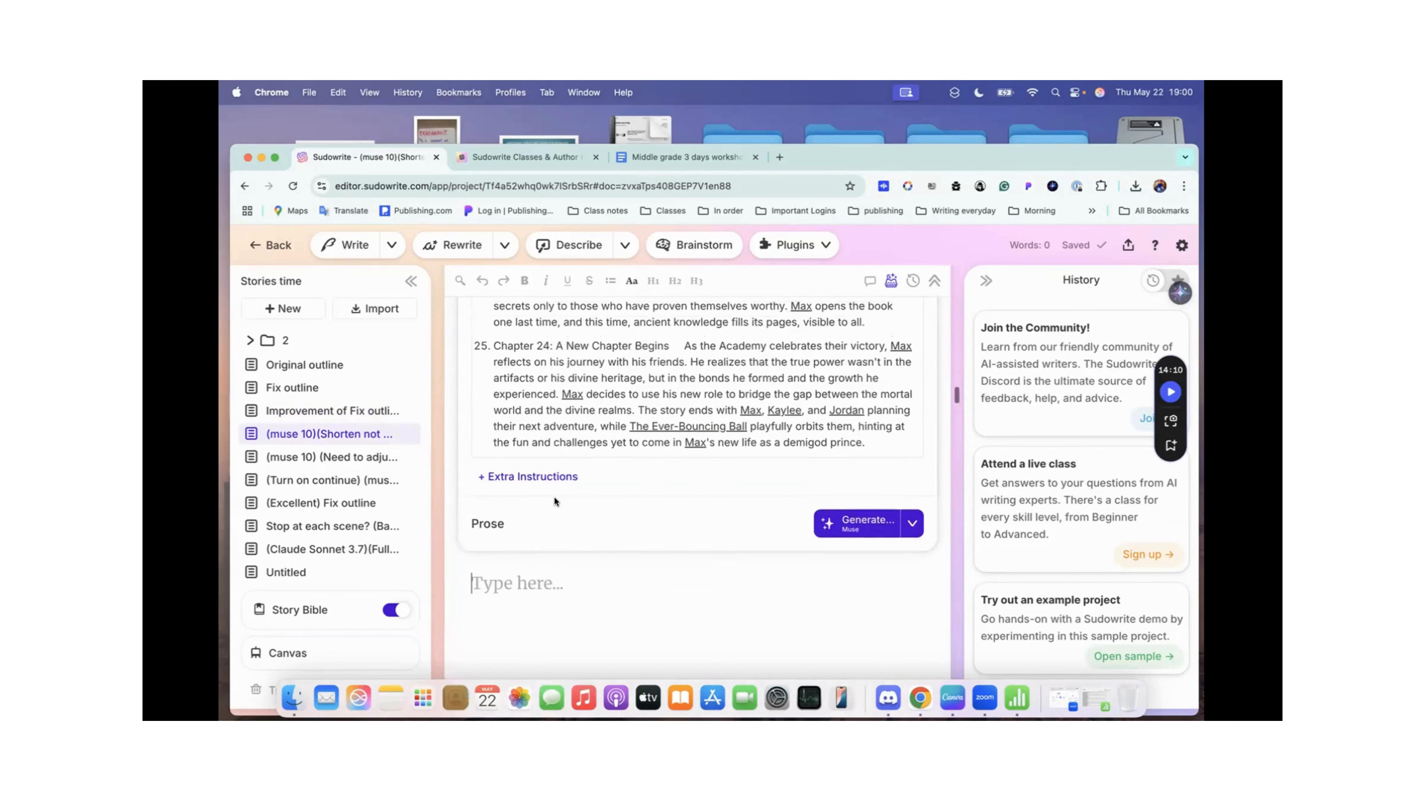
{"action": "left_click", "coordinate": [526, 473]}
{"action": "left_click", "coordinate": [529, 517]}
{"action": "key", "text": "super+v"}
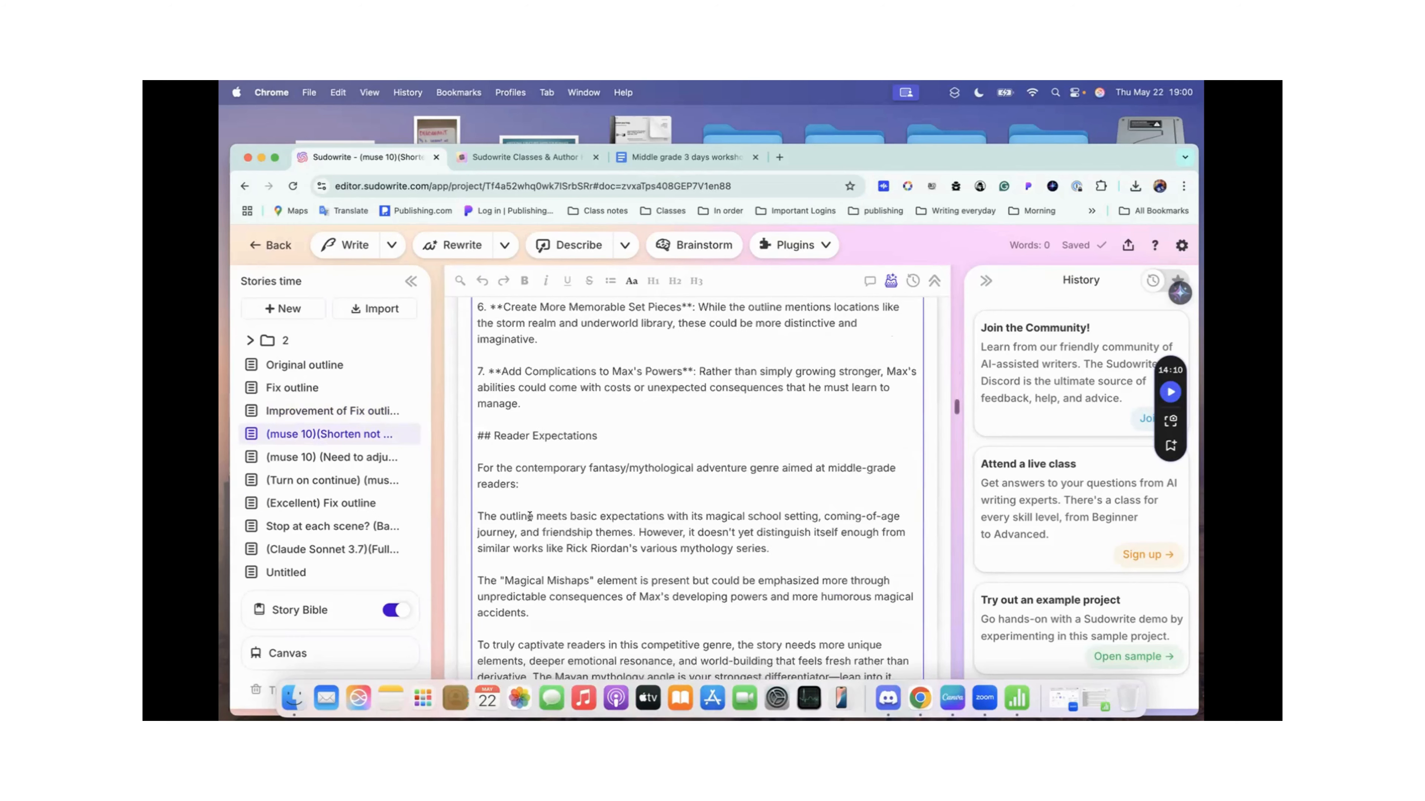
Step: Look through the Advanced models offered as the prose mode and keep Muse for the generation
{"action": "scroll", "coordinate": [671, 550], "scroll_direction": "down", "scroll_amount": 15}
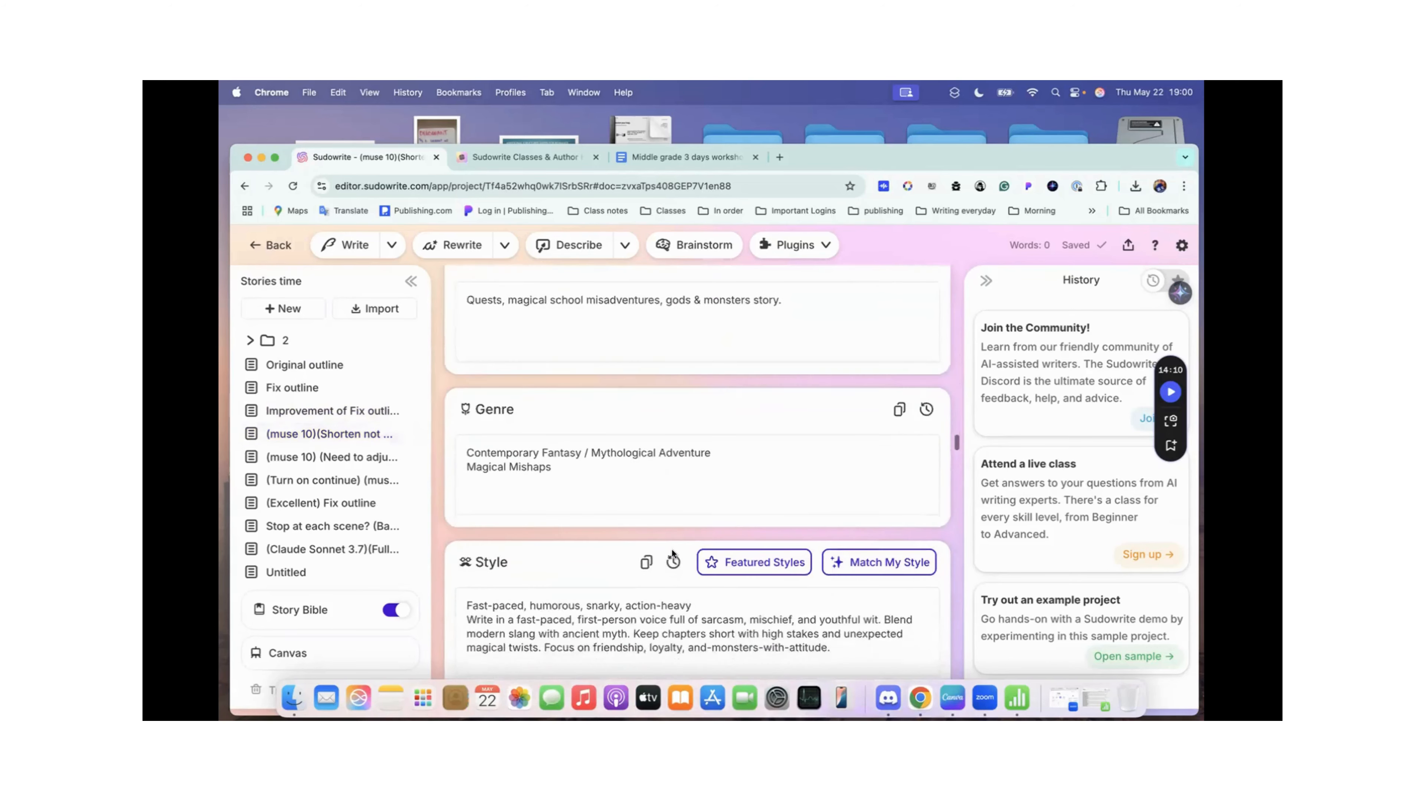
{"action": "scroll", "coordinate": [672, 550], "scroll_direction": "up", "scroll_amount": 15}
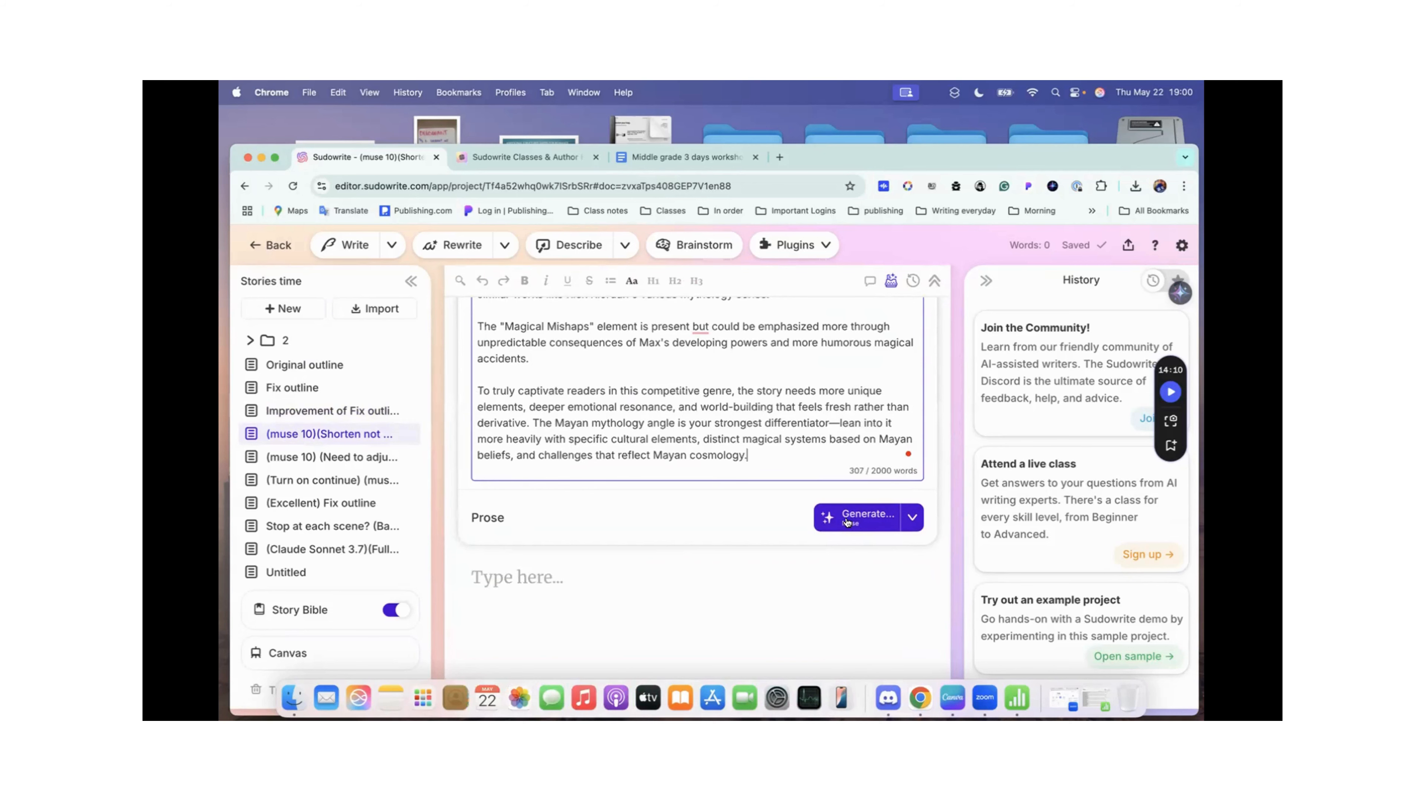
{"action": "left_click", "coordinate": [906, 520]}
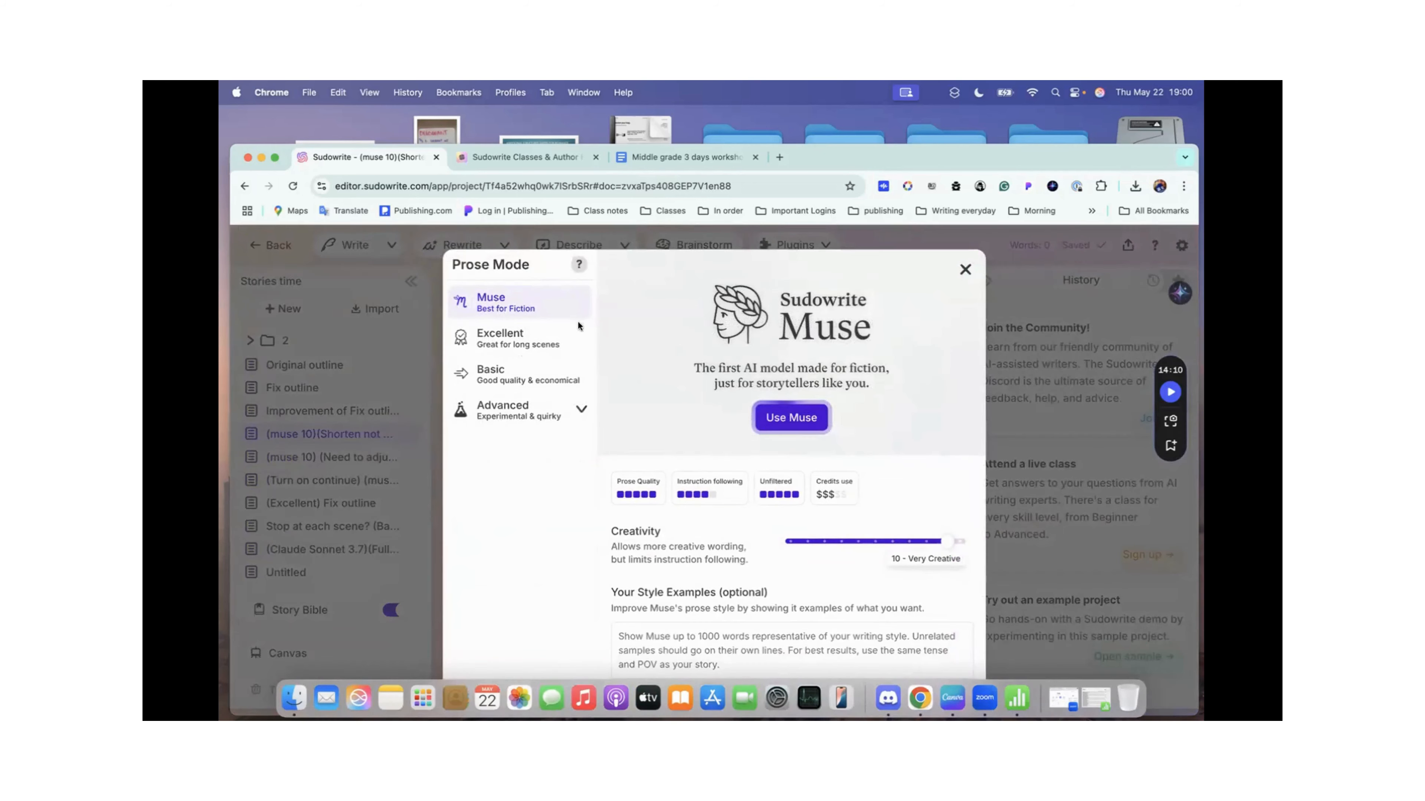
{"action": "left_click", "coordinate": [546, 414]}
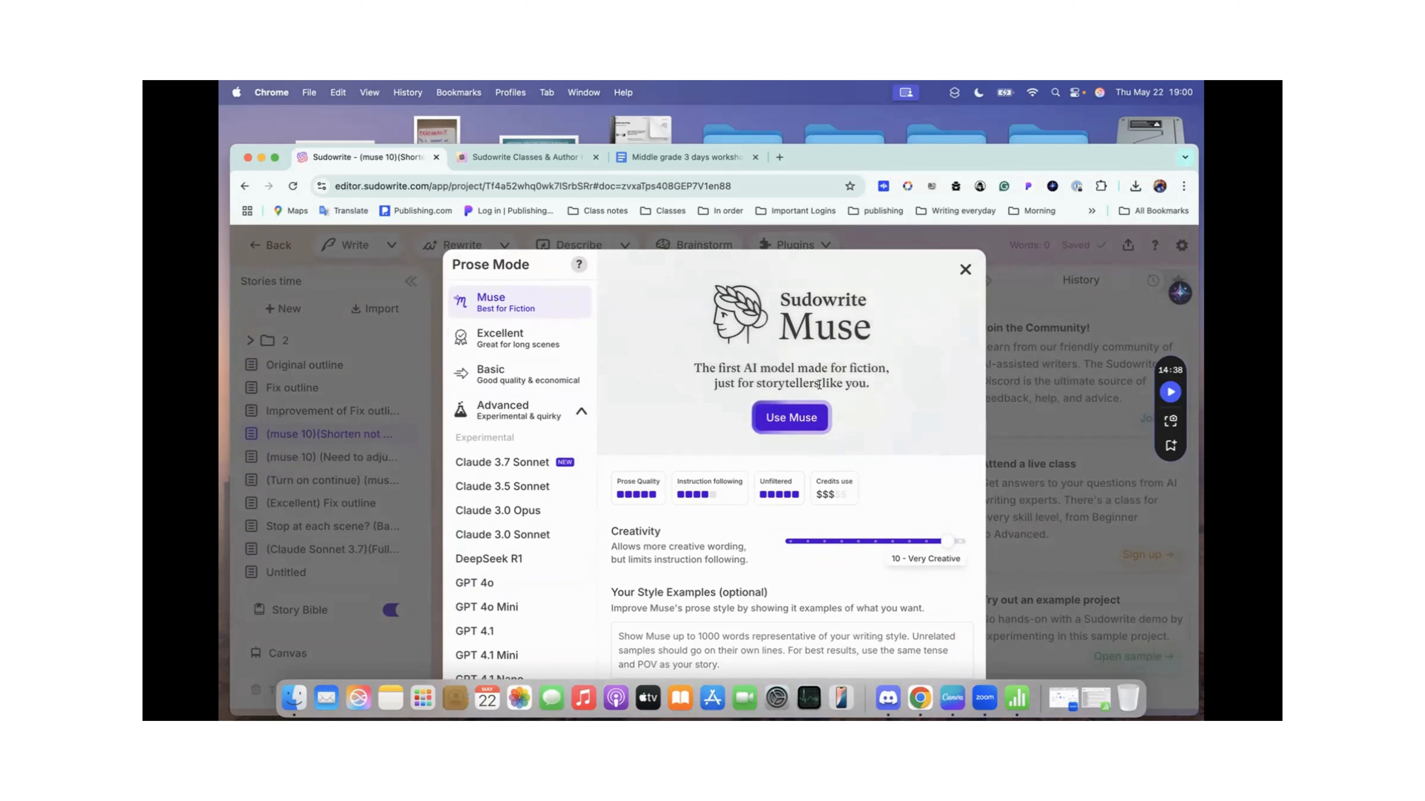
{"action": "left_click", "coordinate": [803, 415]}
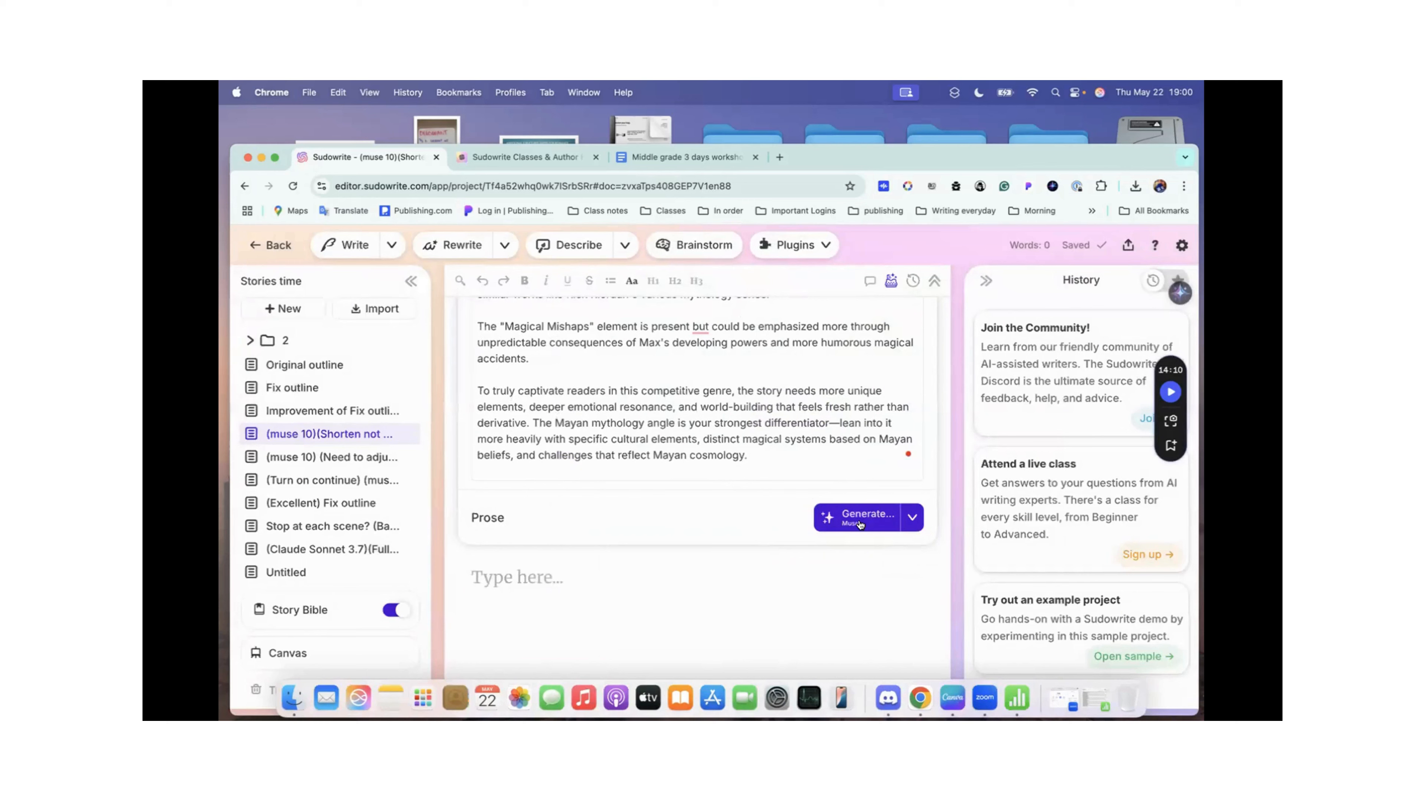
Step: Try Muse's Creativity at 7 - Recommended, set it back to 10 - Very Creative, and apply Muse as the prose mode
{"action": "left_click", "coordinate": [909, 518]}
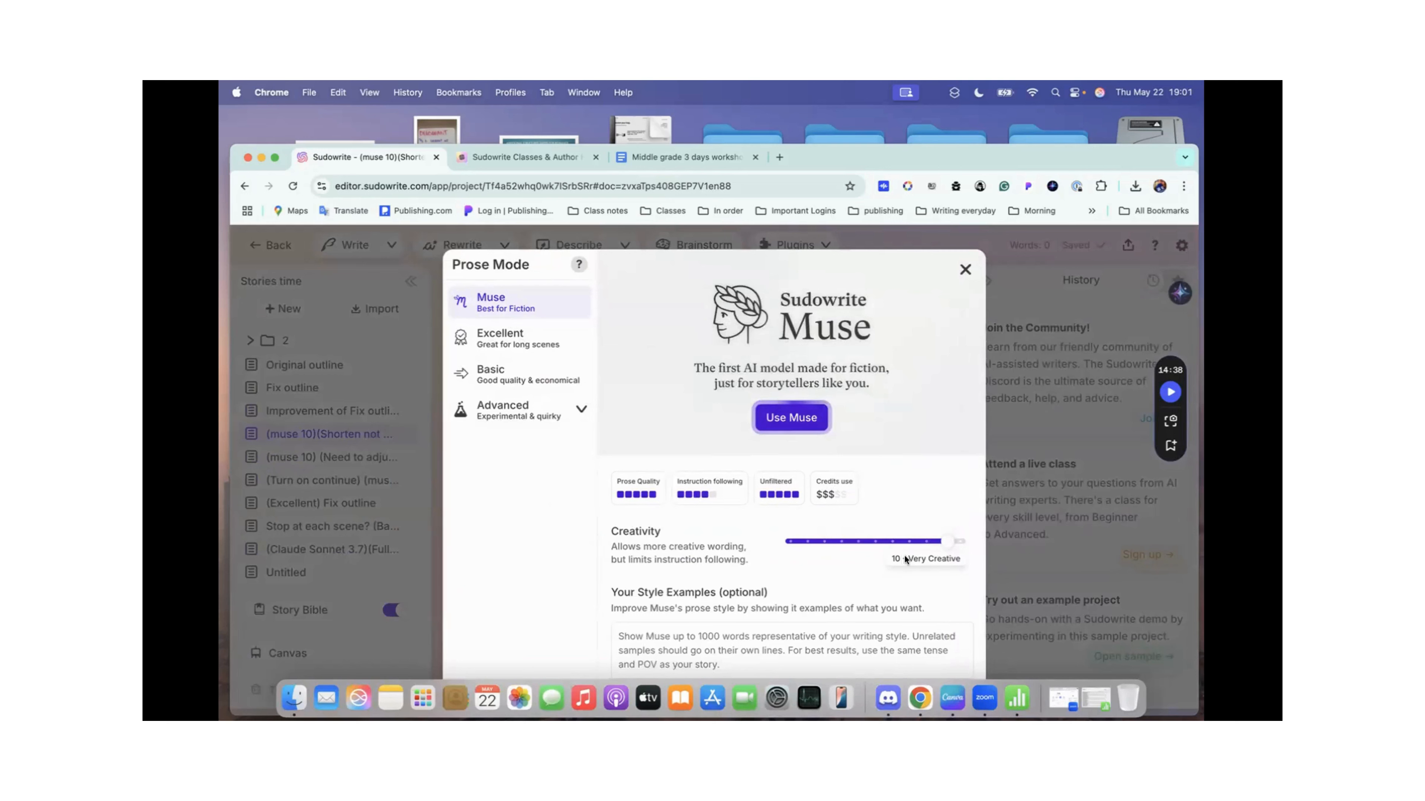
{"action": "left_click", "coordinate": [959, 542]}
{"action": "left_click", "coordinate": [943, 542]}
{"action": "left_click", "coordinate": [889, 543]}
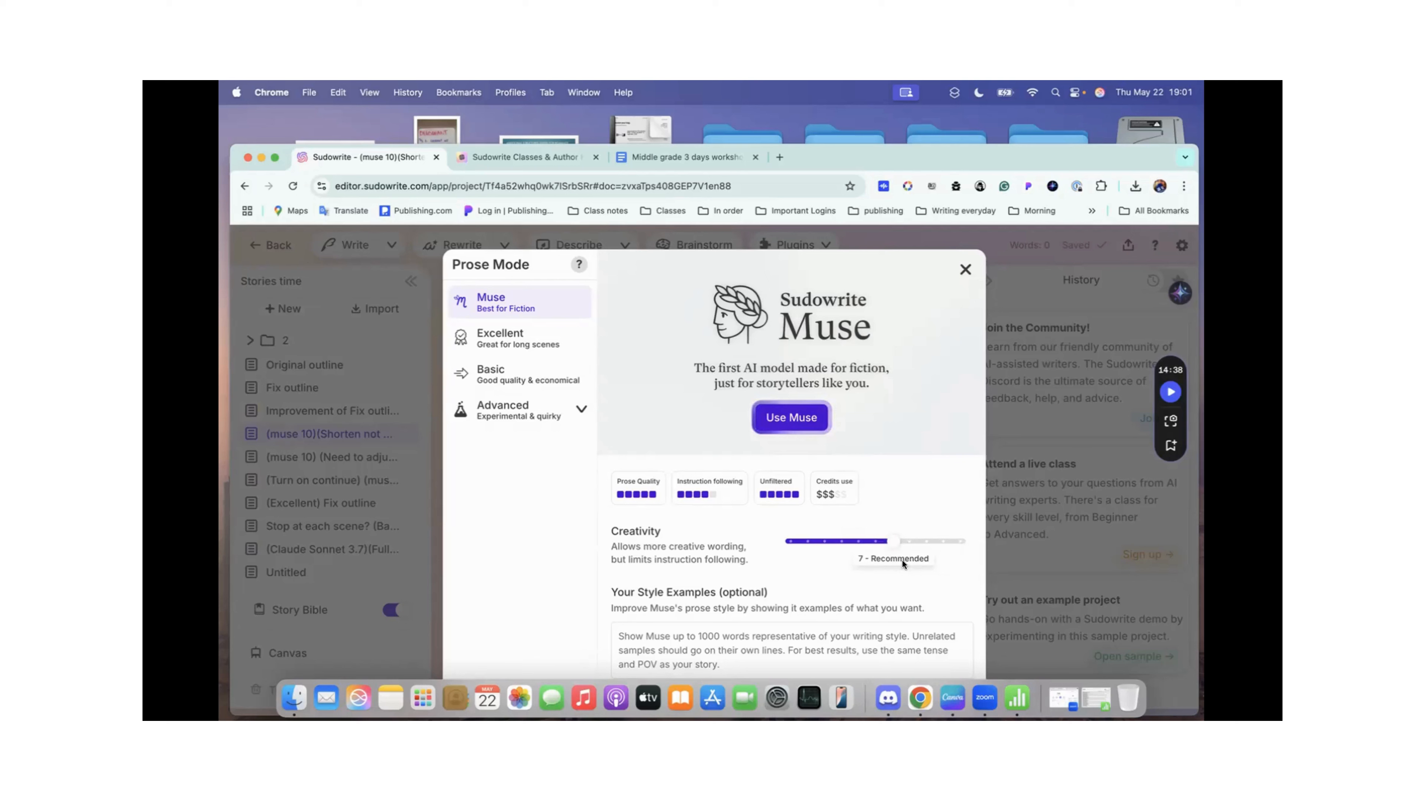
{"action": "left_click", "coordinate": [941, 542]}
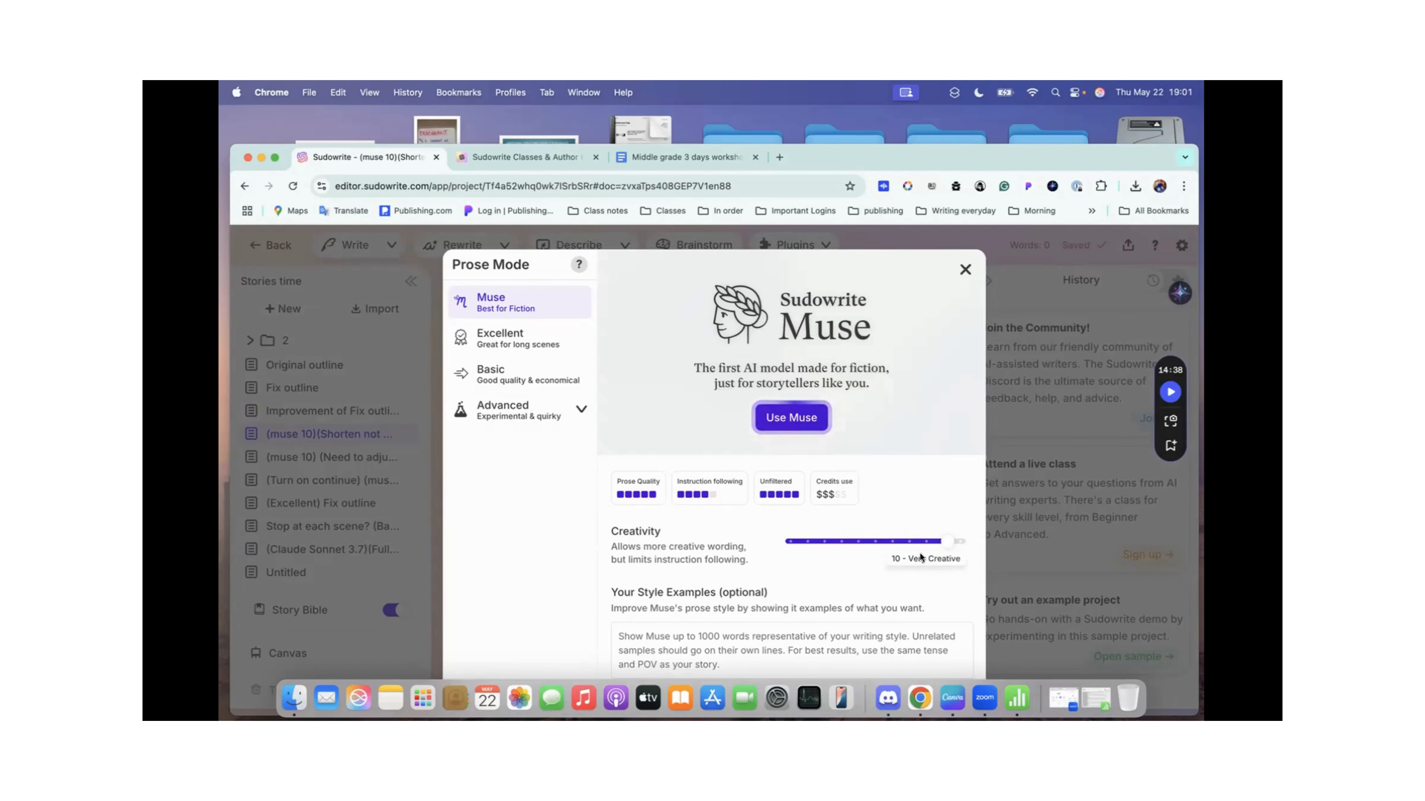
{"action": "scroll", "coordinate": [920, 555], "scroll_direction": "down", "scroll_amount": 3}
{"action": "scroll", "coordinate": [919, 552], "scroll_direction": "up", "scroll_amount": 1}
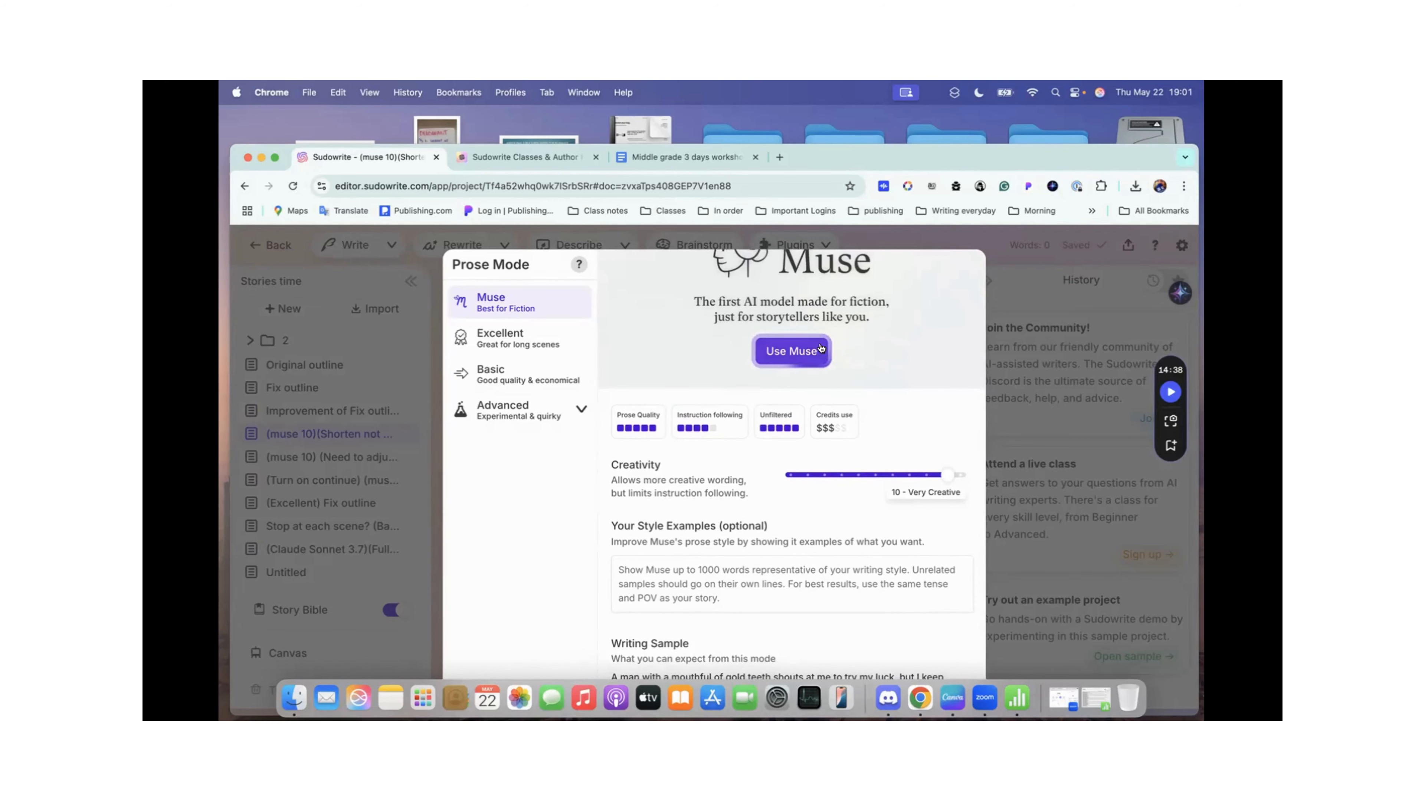
{"action": "left_click", "coordinate": [793, 355]}
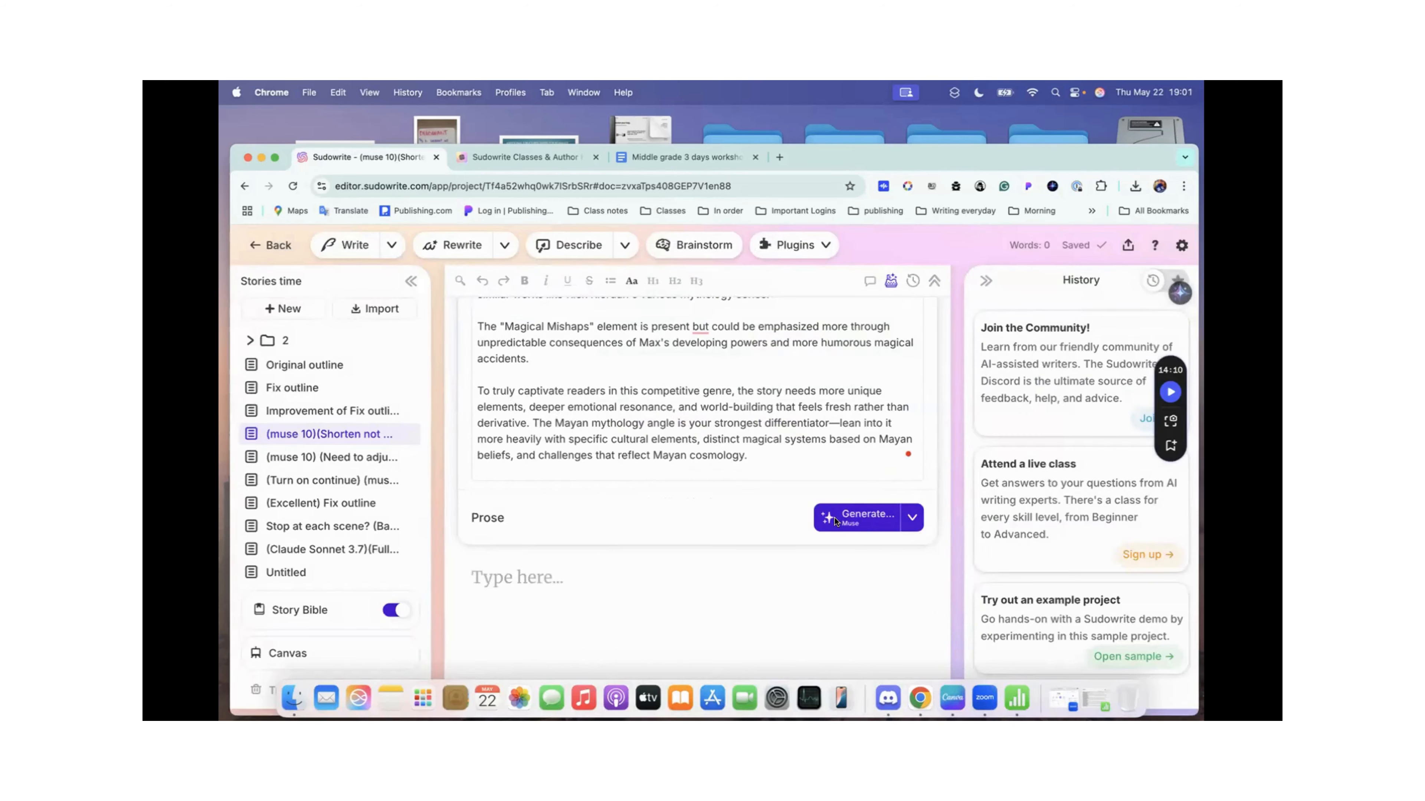
Step: Prepare the Muse prose generation for the outline and try the Shorten quick fix for its many scenes
{"action": "left_click", "coordinate": [858, 517]}
{"action": "scroll", "coordinate": [858, 513], "scroll_direction": "down", "scroll_amount": 3}
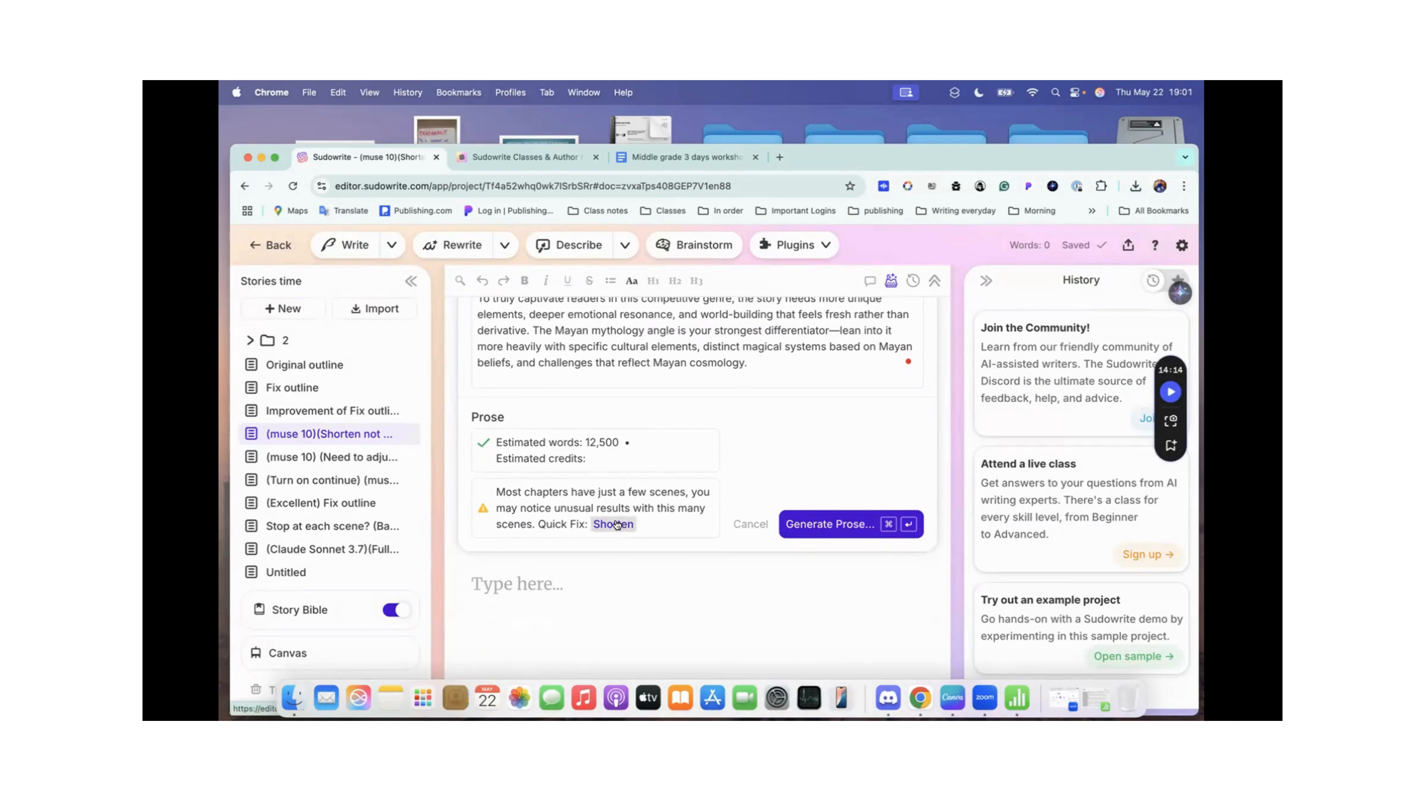
{"action": "left_click", "coordinate": [616, 525]}
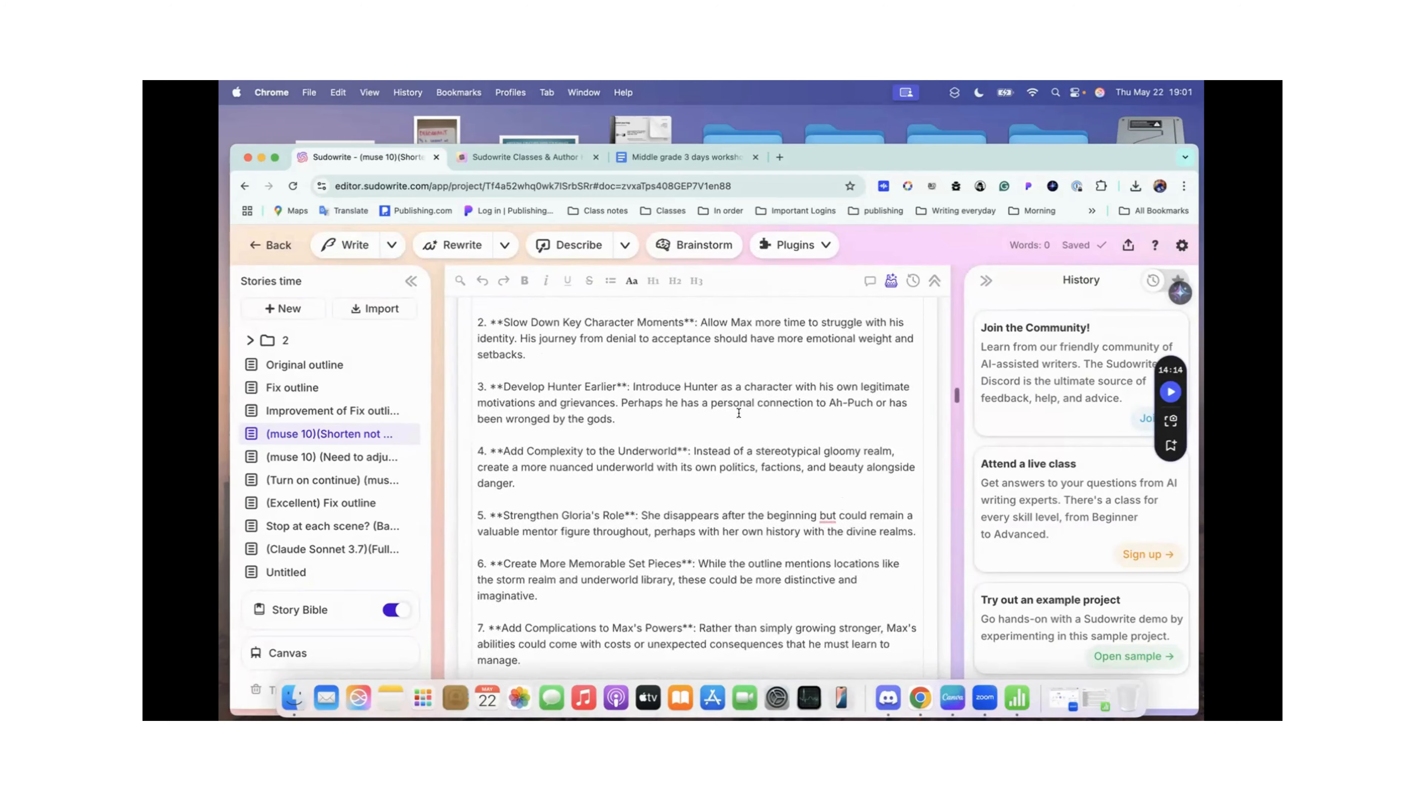
{"action": "scroll", "coordinate": [738, 414], "scroll_direction": "down", "scroll_amount": 15}
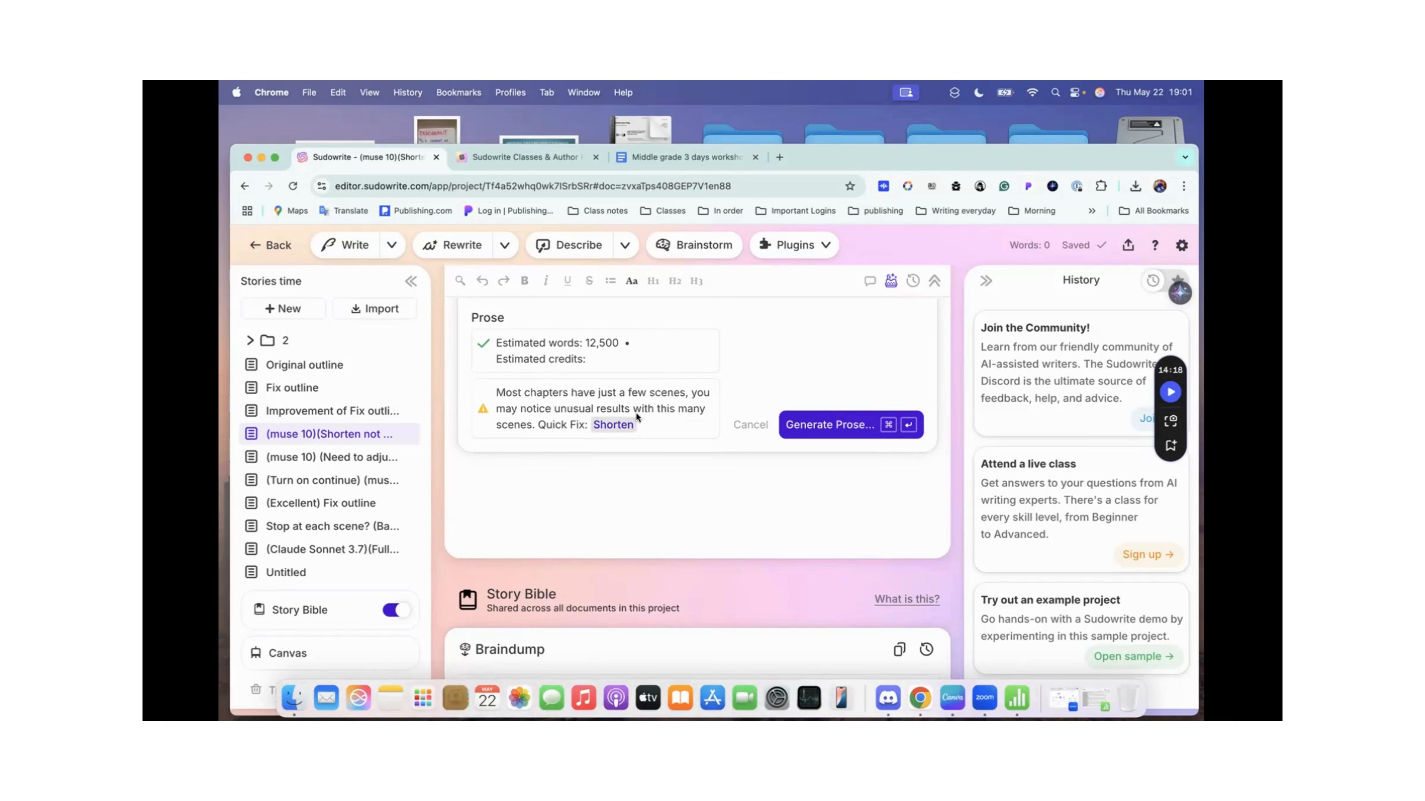
Step: Open the (muse 10) (Need to adjust the continue button.) document and review its chapter outline and Extra Instructions
{"action": "left_click", "coordinate": [306, 458]}
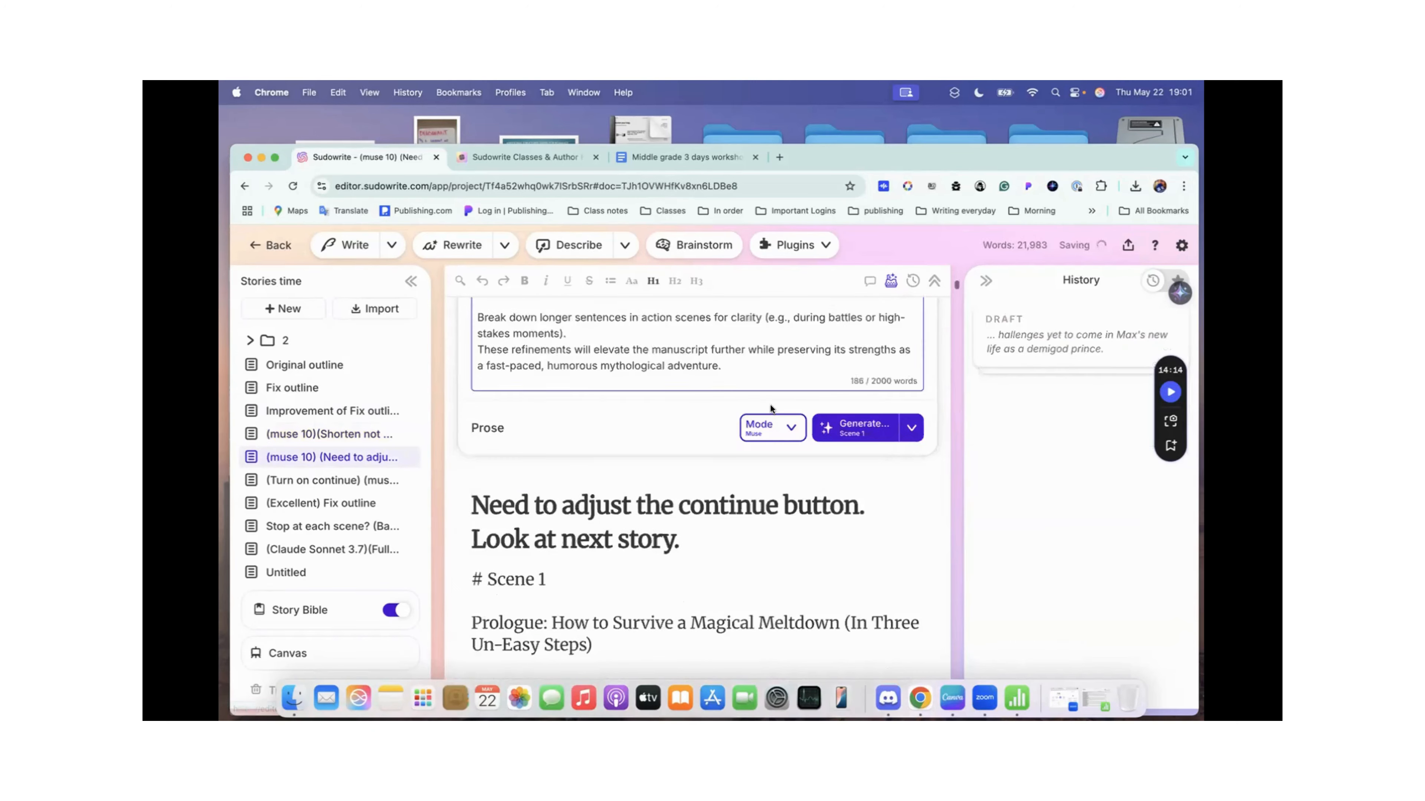
{"action": "scroll", "coordinate": [770, 409], "scroll_direction": "down", "scroll_amount": 15}
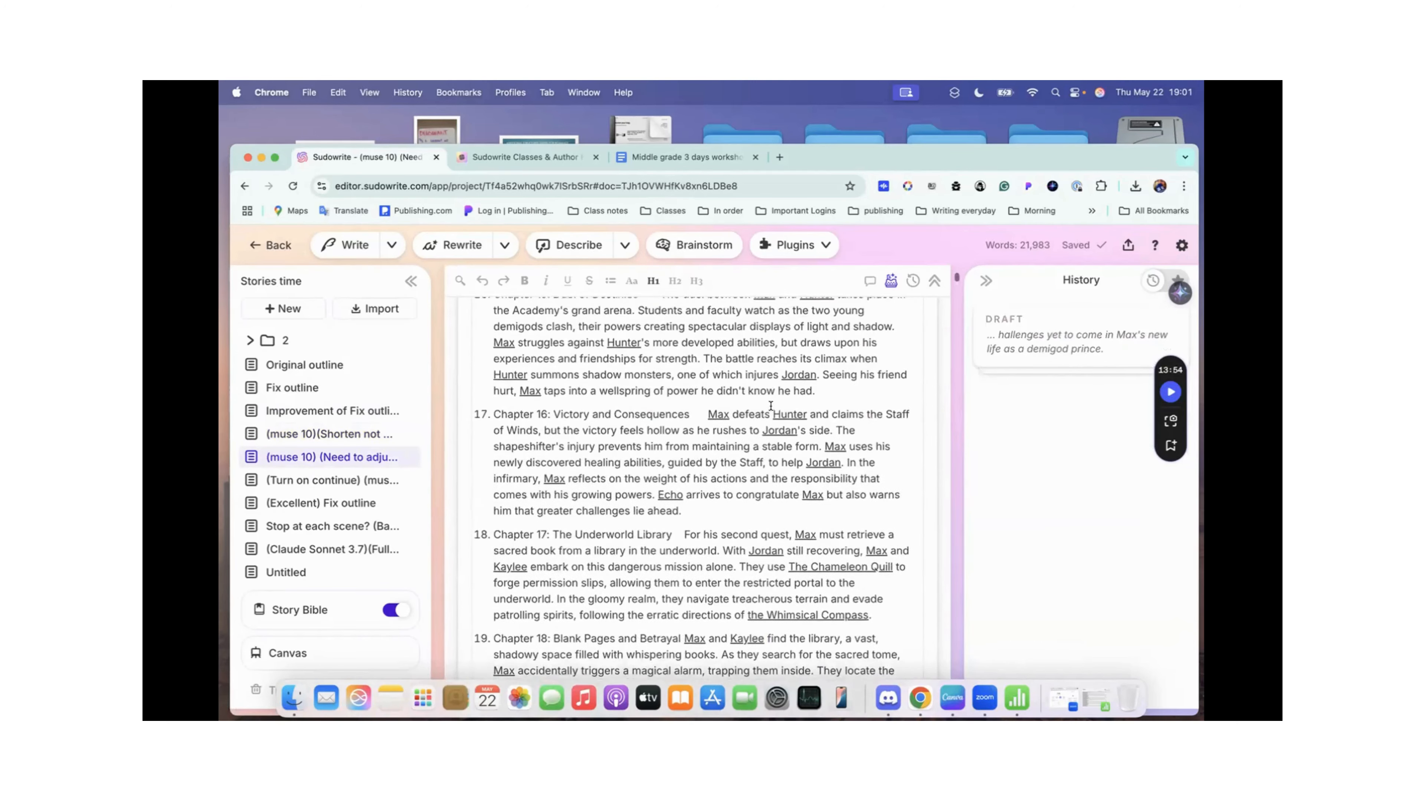
{"action": "scroll", "coordinate": [770, 405], "scroll_direction": "down", "scroll_amount": 15}
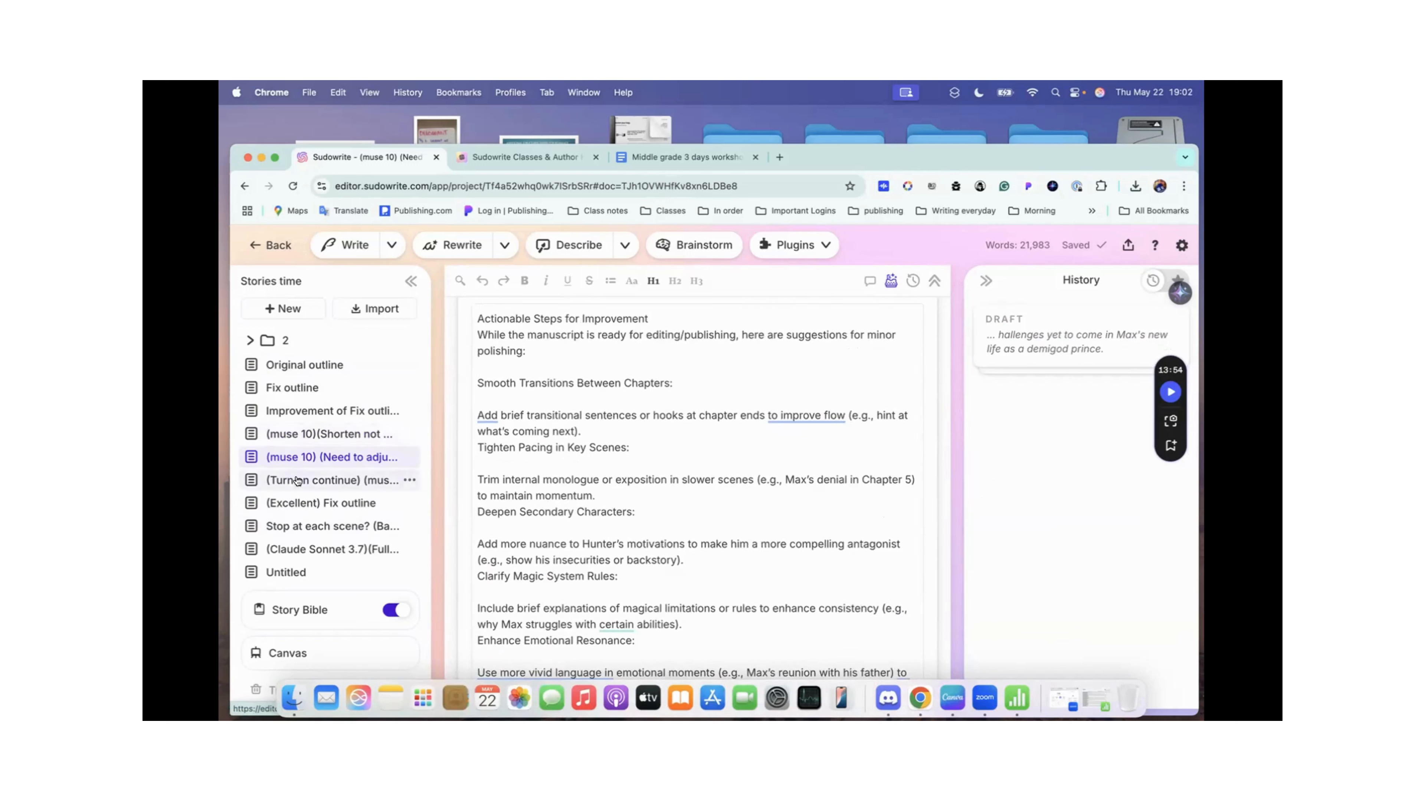
{"action": "scroll", "coordinate": [658, 424], "scroll_direction": "up", "scroll_amount": 10}
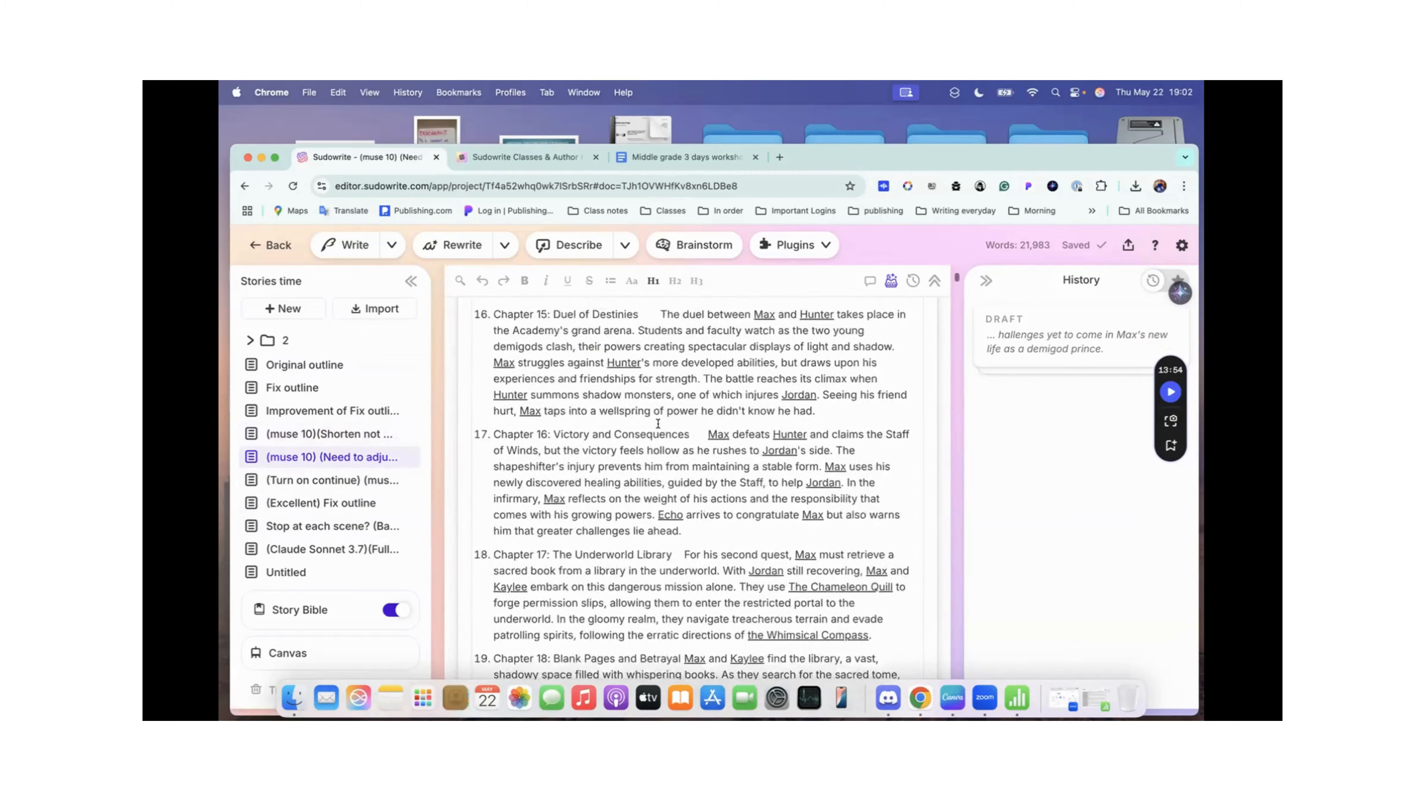
{"action": "scroll", "coordinate": [658, 423], "scroll_direction": "down", "scroll_amount": 10}
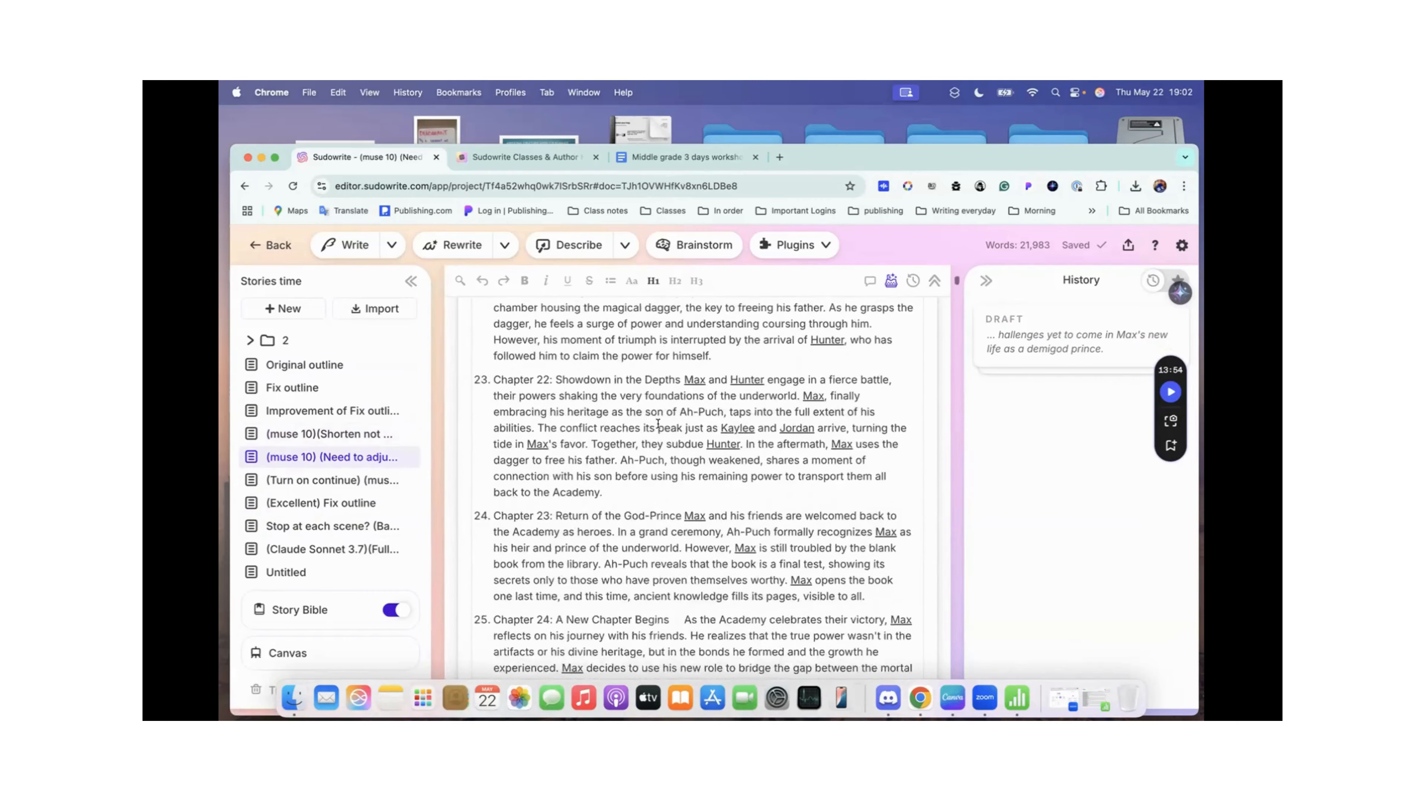
{"action": "scroll", "coordinate": [657, 424], "scroll_direction": "down", "scroll_amount": 8}
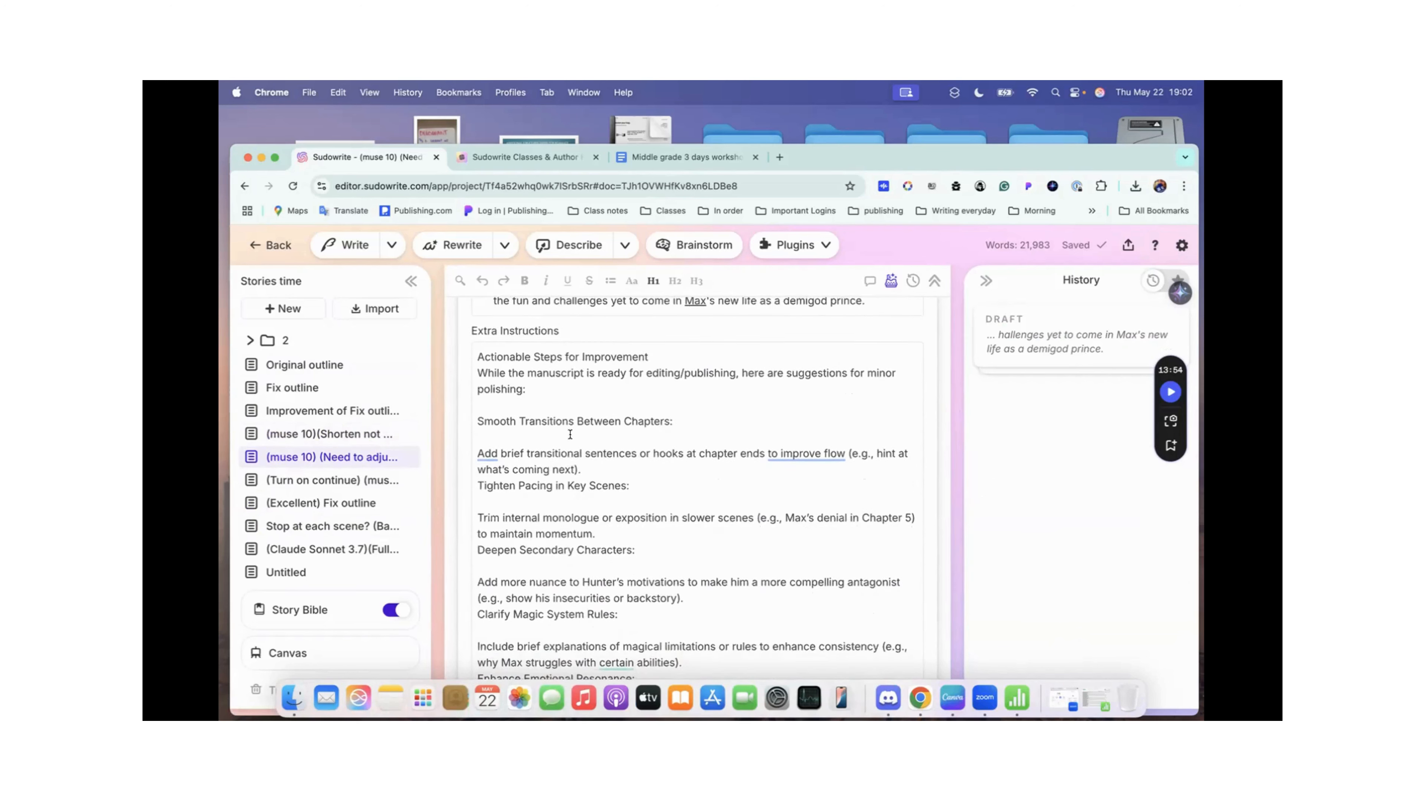
{"action": "scroll", "coordinate": [571, 452], "scroll_direction": "down", "scroll_amount": 10}
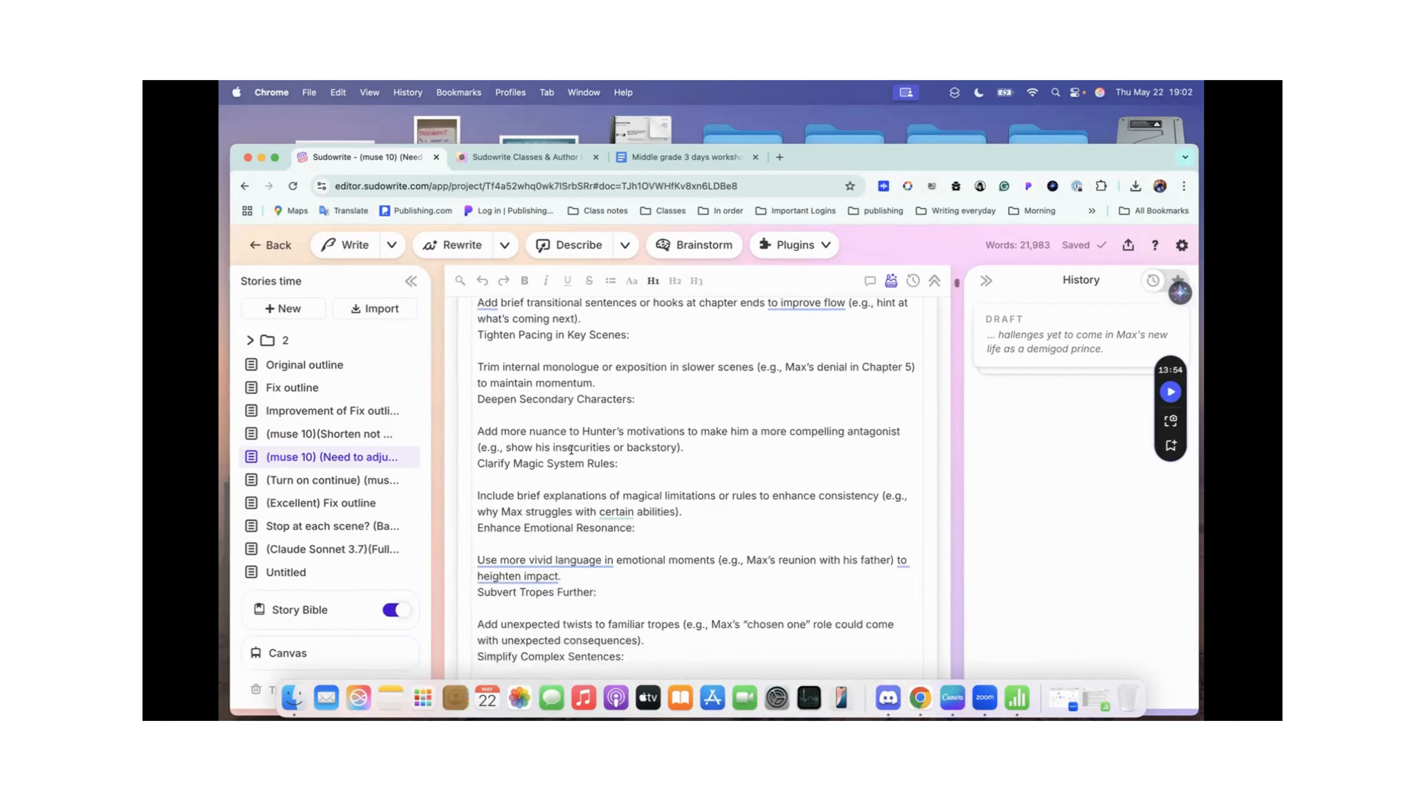
{"action": "scroll", "coordinate": [571, 449], "scroll_direction": "up", "scroll_amount": 10}
{"action": "scroll", "coordinate": [571, 449], "scroll_direction": "up", "scroll_amount": 2}
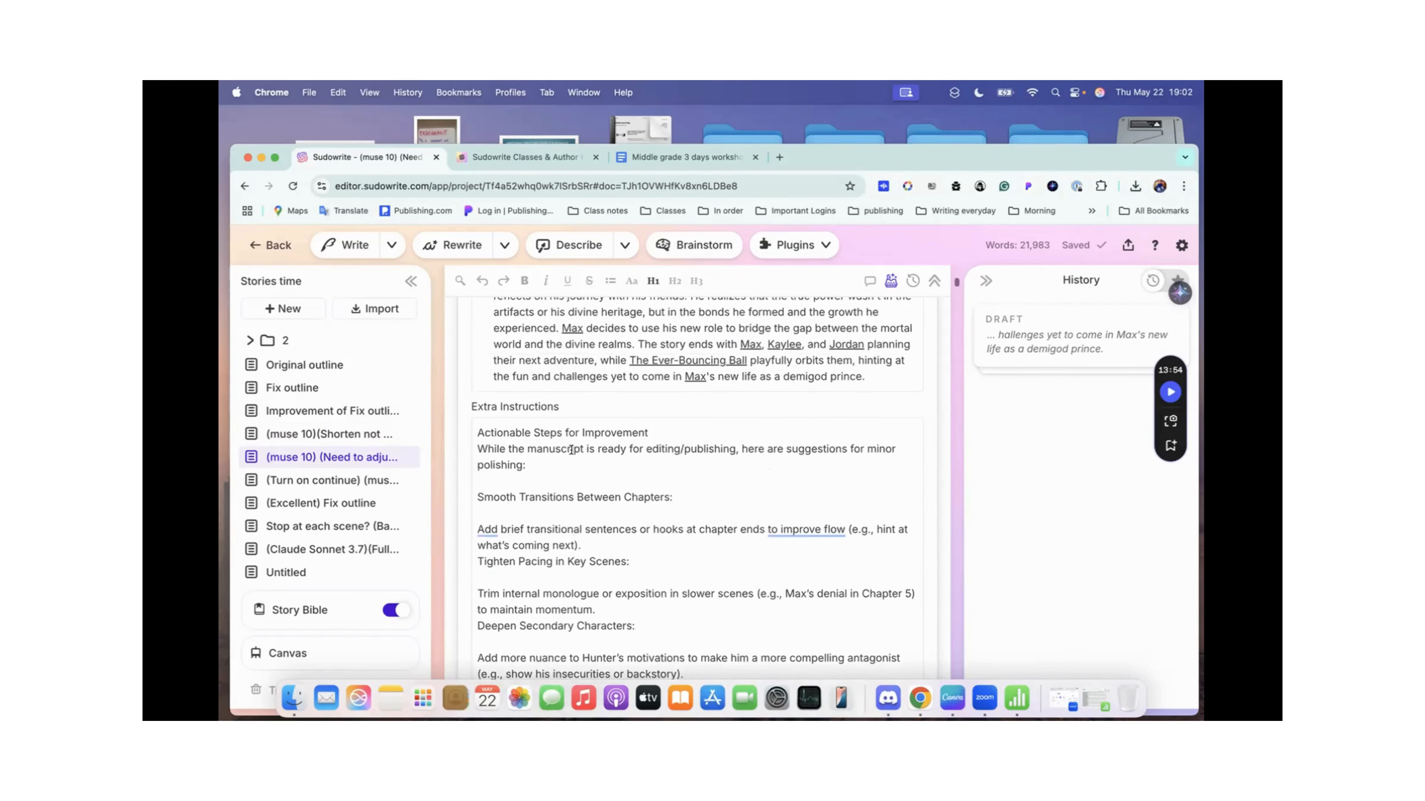
{"action": "scroll", "coordinate": [614, 512], "scroll_direction": "down", "scroll_amount": 1}
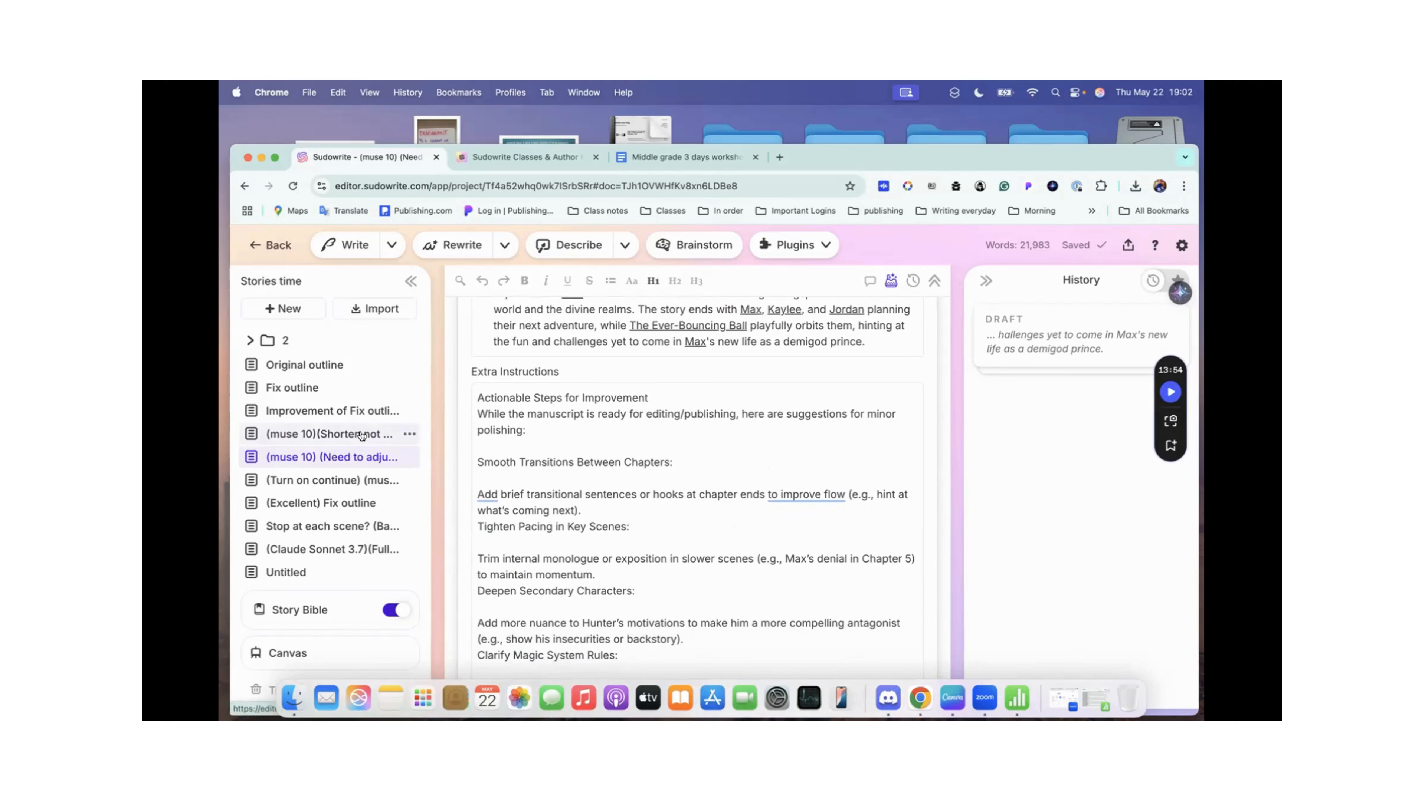
{"action": "scroll", "coordinate": [529, 522], "scroll_direction": "down", "scroll_amount": 3}
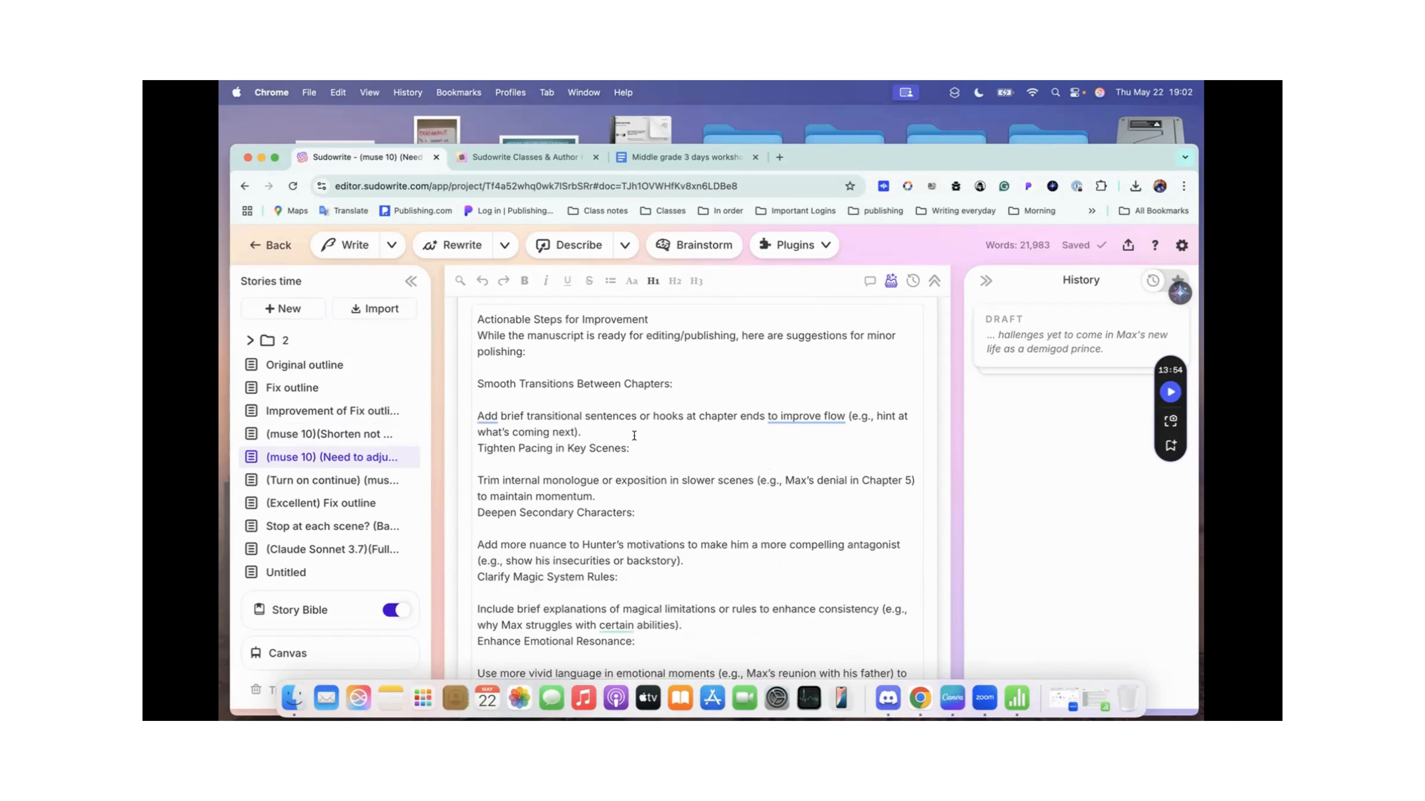
{"action": "scroll", "coordinate": [633, 435], "scroll_direction": "down", "scroll_amount": 10}
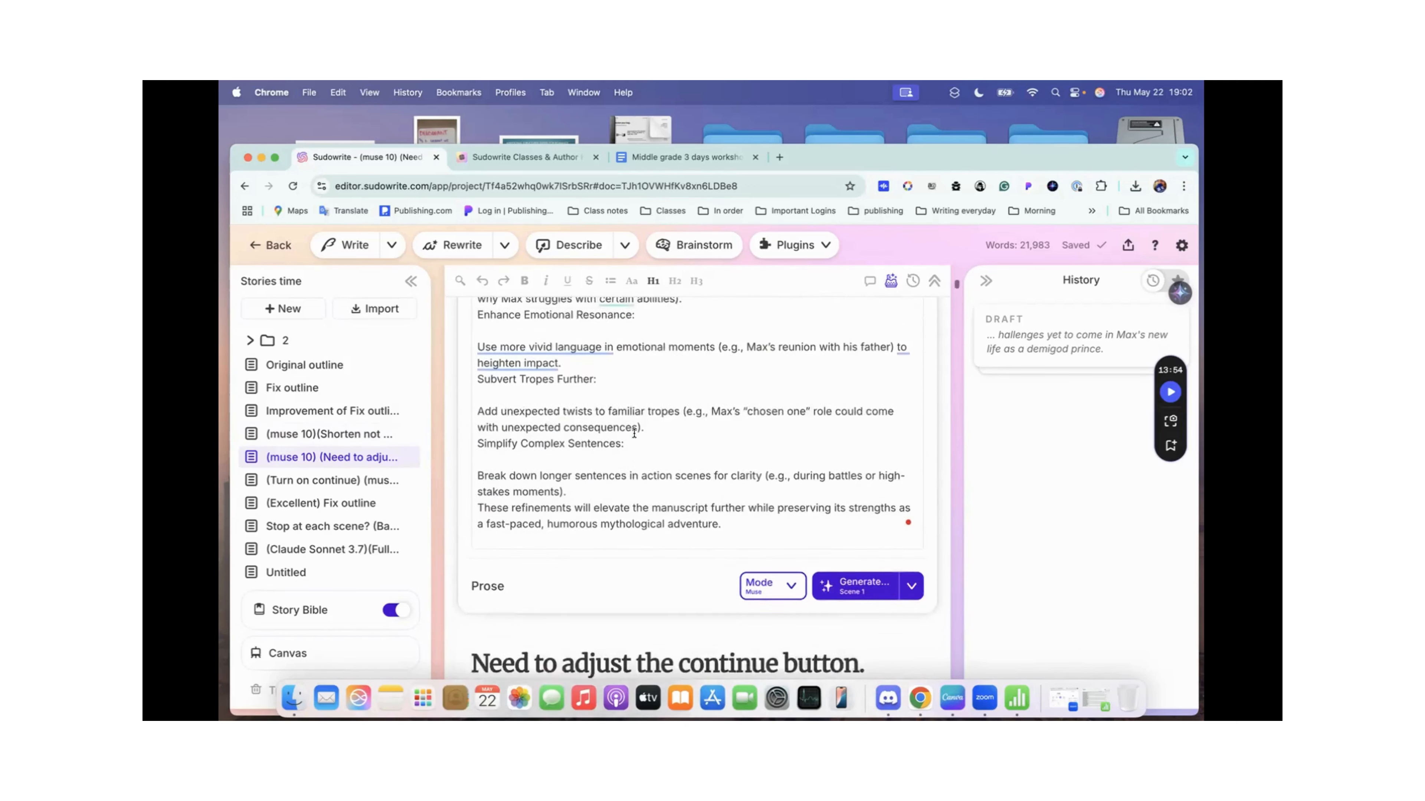
Step: Examine the start of the generated prose and the scene choices for generation, including the option to continue where the text leaves off
{"action": "scroll", "coordinate": [634, 434], "scroll_direction": "down", "scroll_amount": 8}
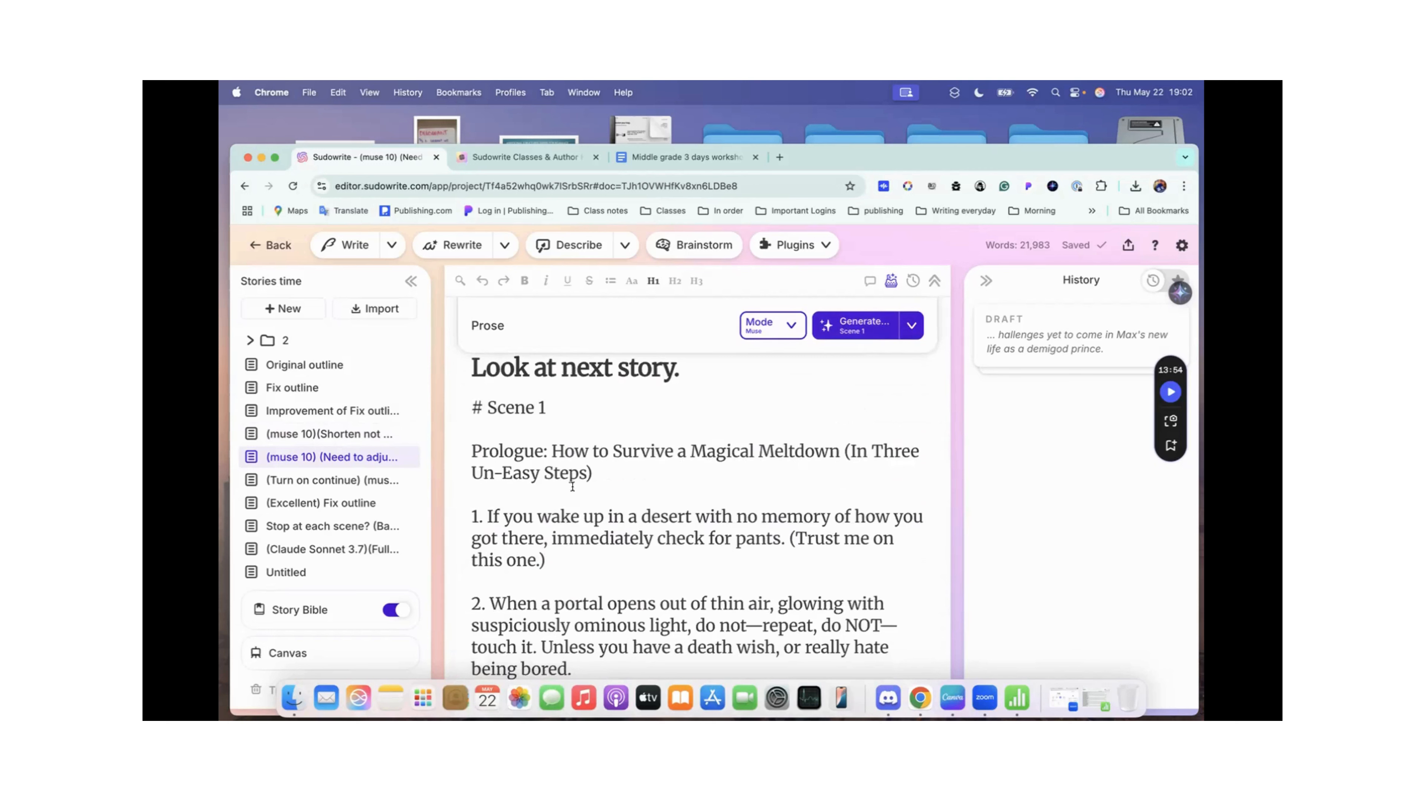
{"action": "scroll", "coordinate": [572, 486], "scroll_direction": "up", "scroll_amount": 2}
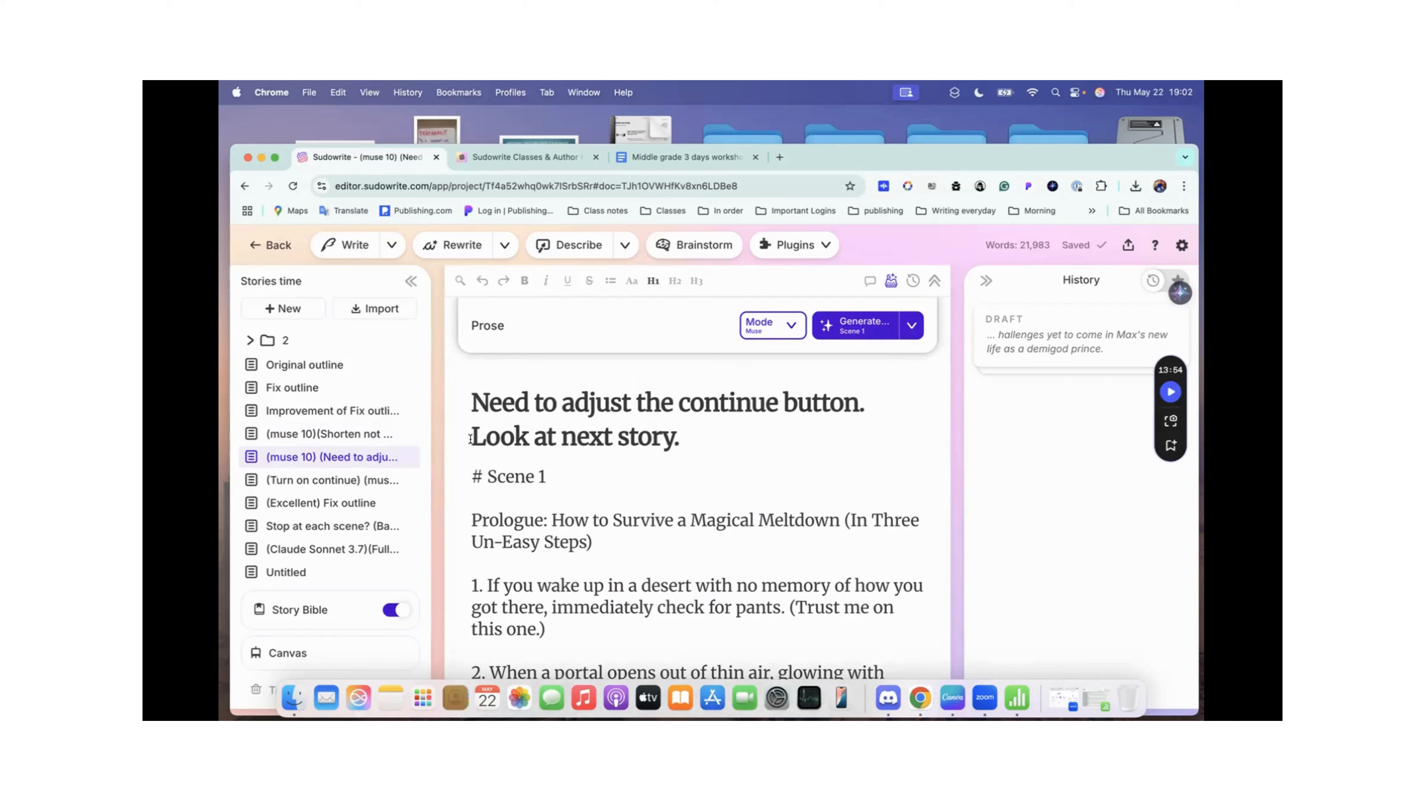
{"action": "scroll", "coordinate": [668, 436], "scroll_direction": "down", "scroll_amount": 2}
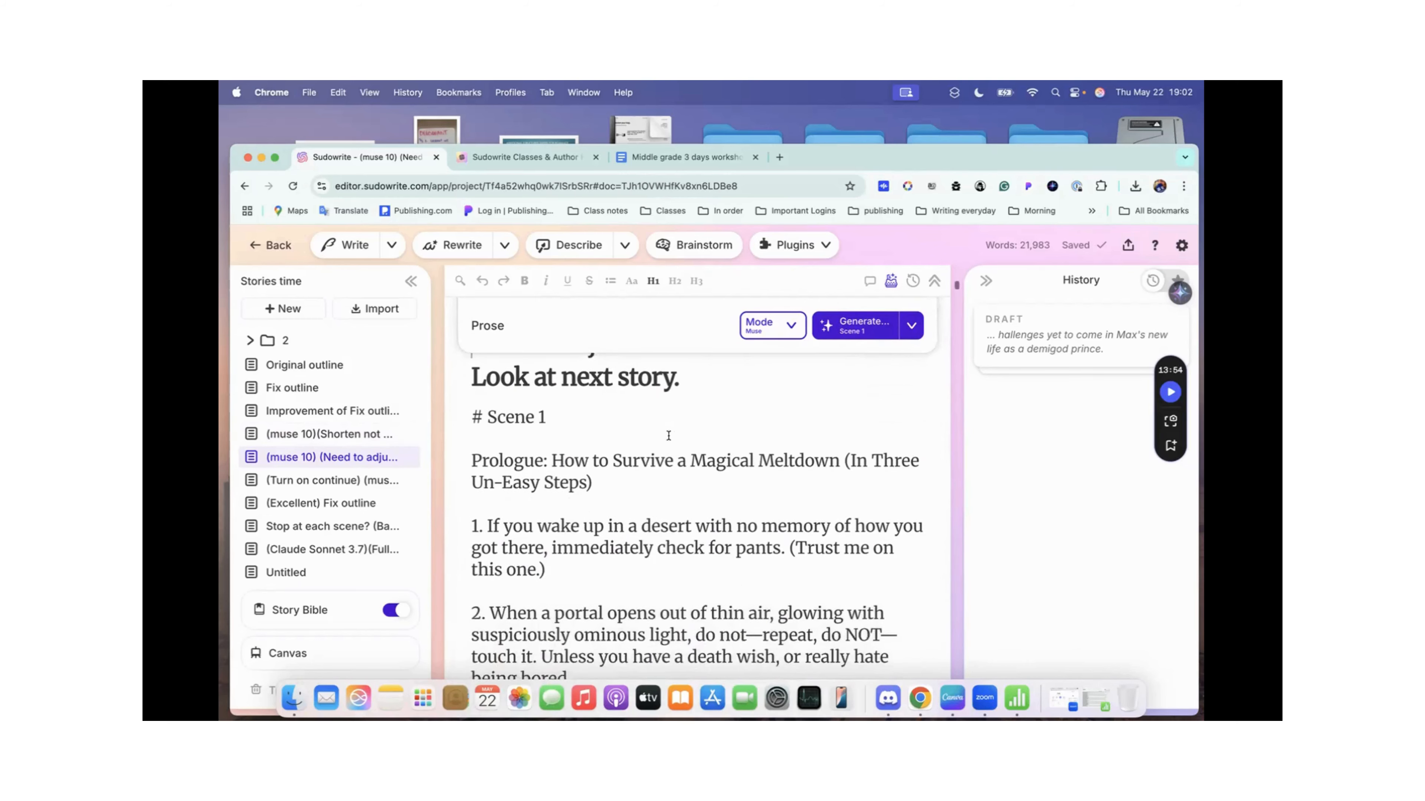
{"action": "scroll", "coordinate": [669, 435], "scroll_direction": "down", "scroll_amount": 10}
{"action": "scroll", "coordinate": [668, 436], "scroll_direction": "up", "scroll_amount": 9}
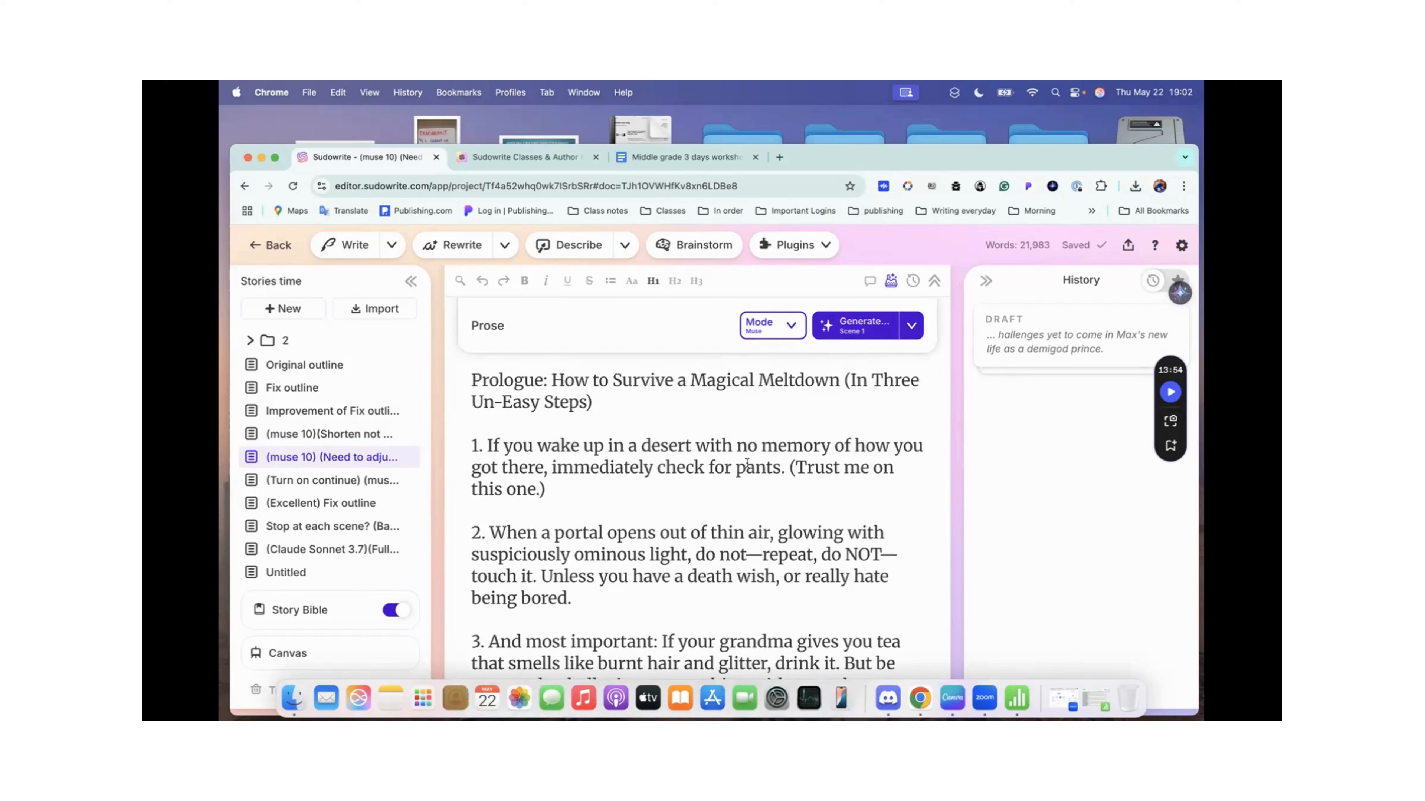
{"action": "left_click", "coordinate": [910, 325]}
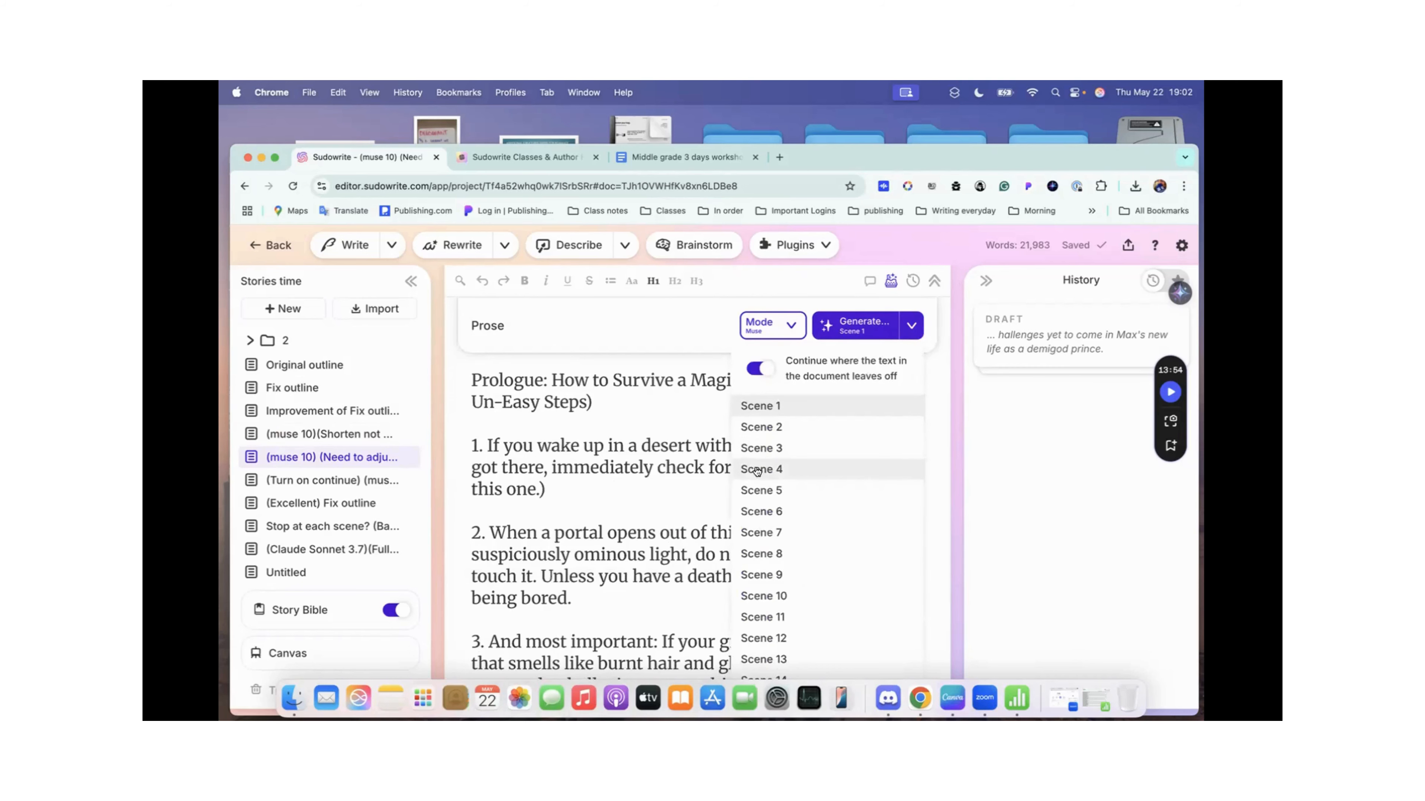
{"action": "left_click", "coordinate": [628, 554]}
Step: Skim the generated prose from the prologue into Chapter 2: Sanctuary at Abuela's
{"action": "scroll", "coordinate": [630, 553], "scroll_direction": "down", "scroll_amount": 1}
{"action": "scroll", "coordinate": [630, 553], "scroll_direction": "down", "scroll_amount": 5}
{"action": "scroll", "coordinate": [630, 554], "scroll_direction": "down", "scroll_amount": 15}
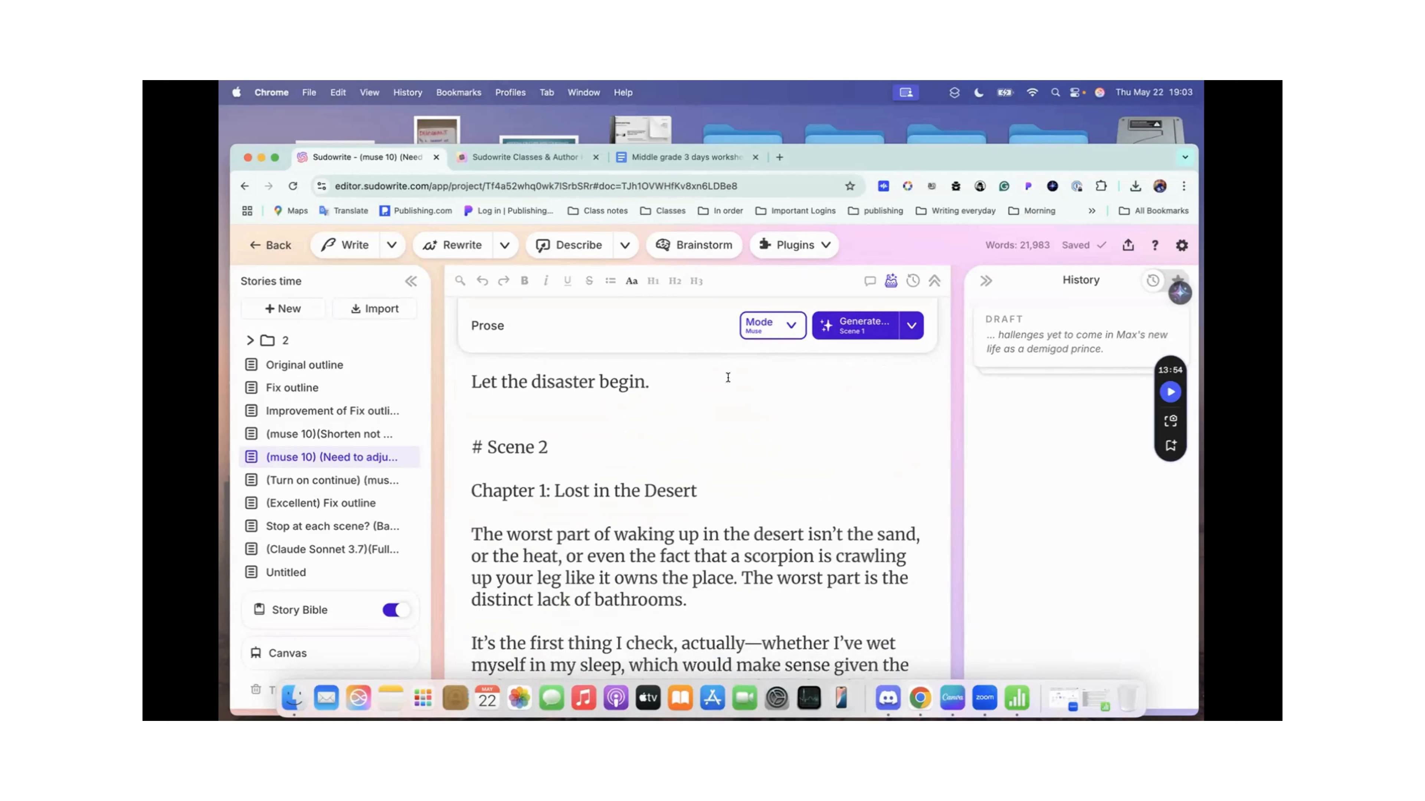
{"action": "left_click", "coordinate": [660, 379]}
{"action": "scroll", "coordinate": [560, 442], "scroll_direction": "down", "scroll_amount": 20}
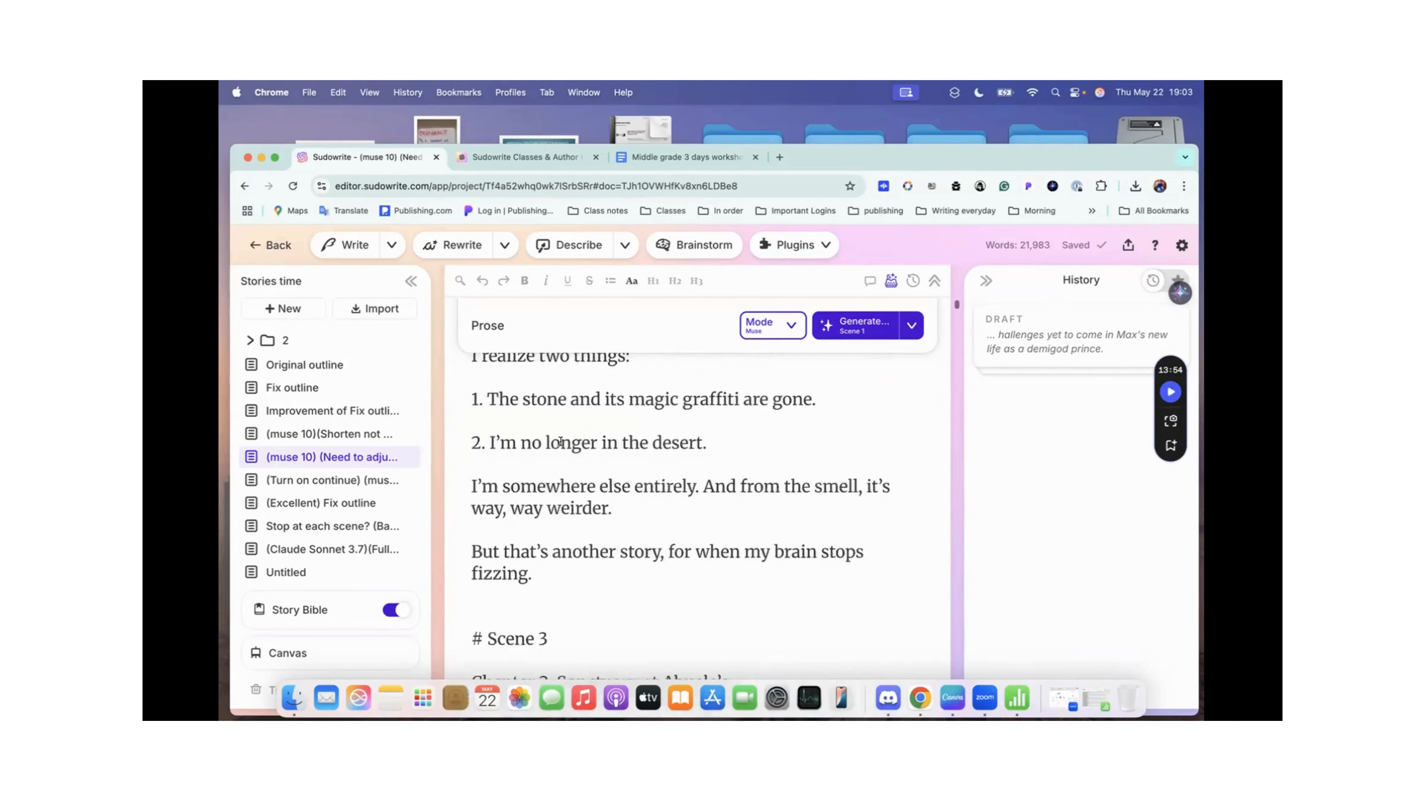
{"action": "scroll", "coordinate": [560, 442], "scroll_direction": "down", "scroll_amount": 10}
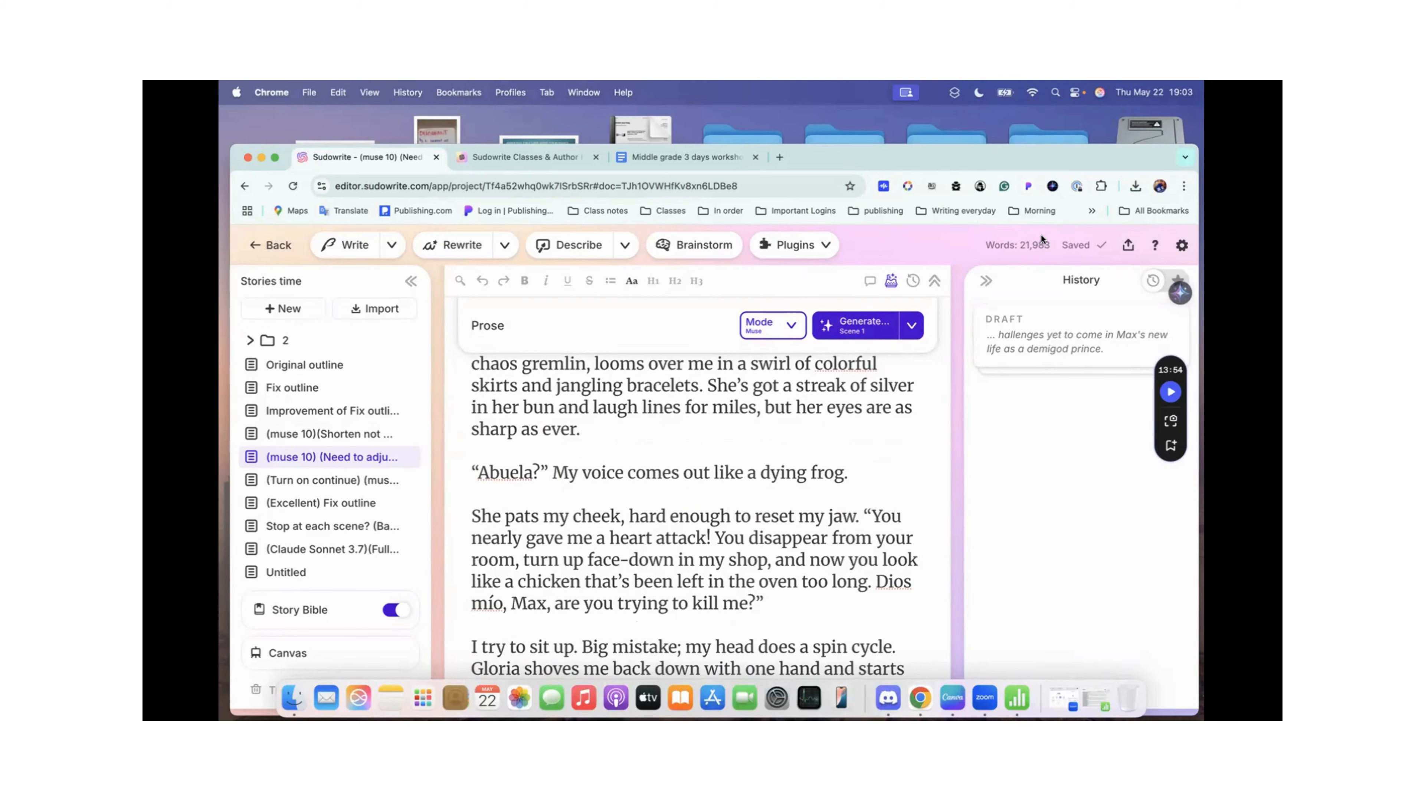
{"action": "scroll", "coordinate": [676, 499], "scroll_direction": "up", "scroll_amount": 15}
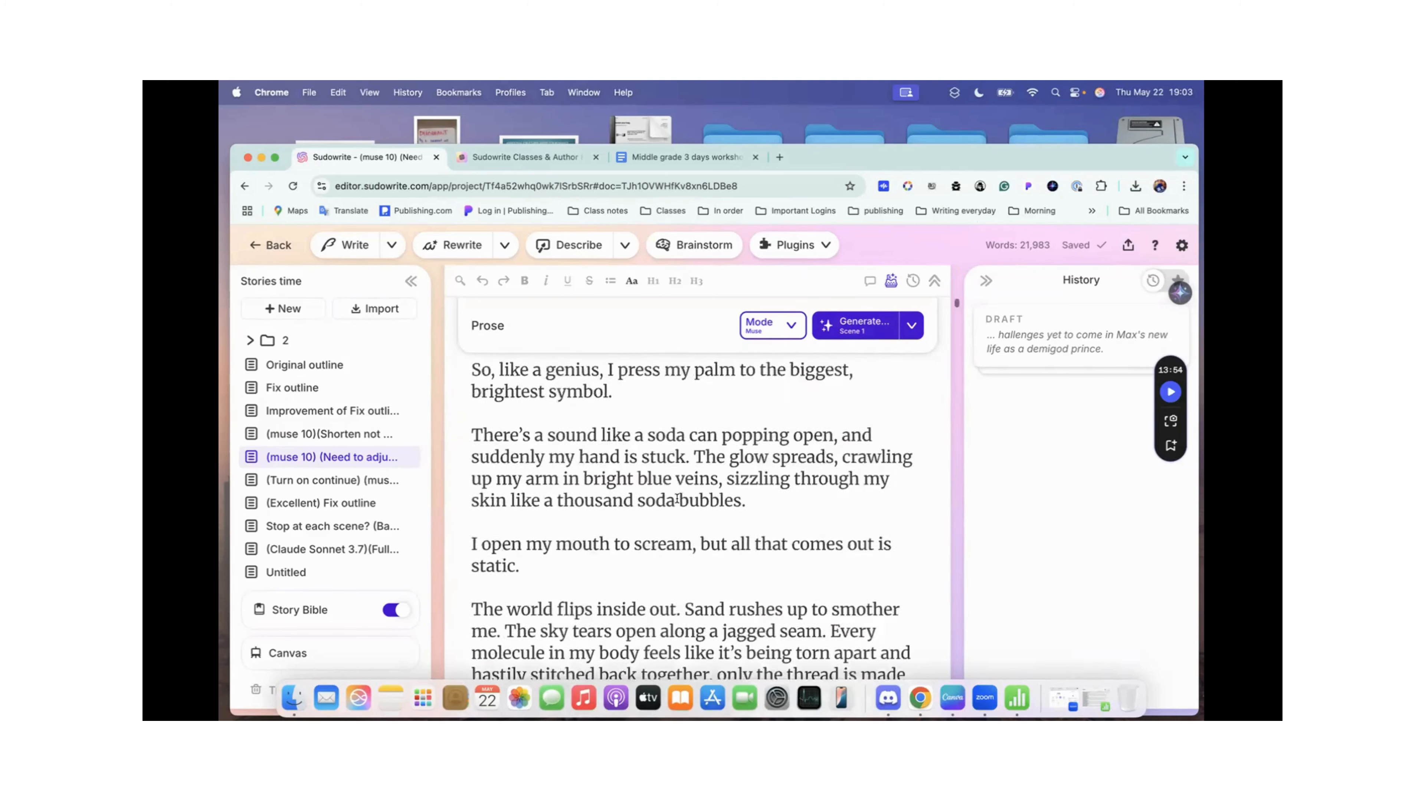
Step: Share the (muse 10) (Need to adjust the continue button.) document by link
{"action": "left_click", "coordinate": [1127, 247]}
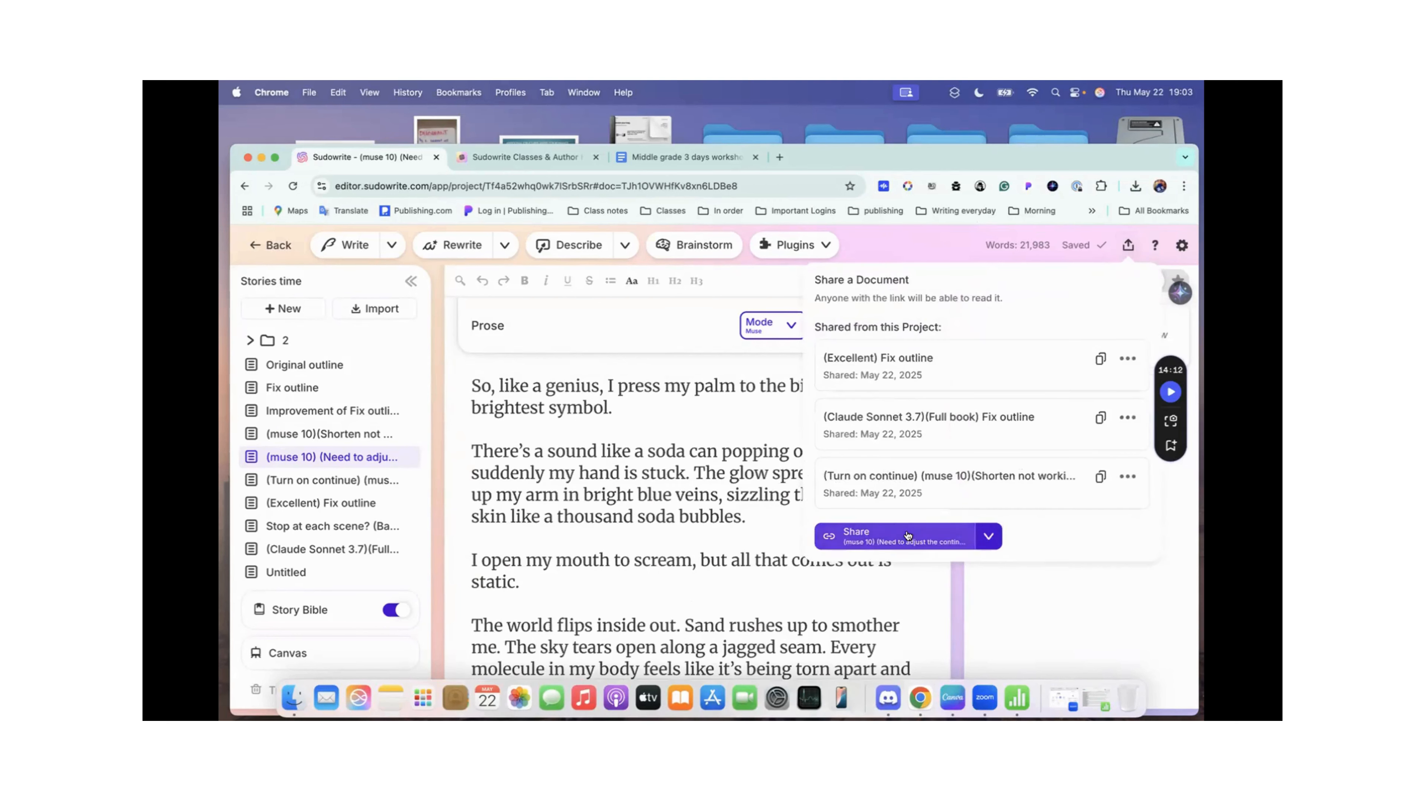
{"action": "left_click", "coordinate": [907, 536]}
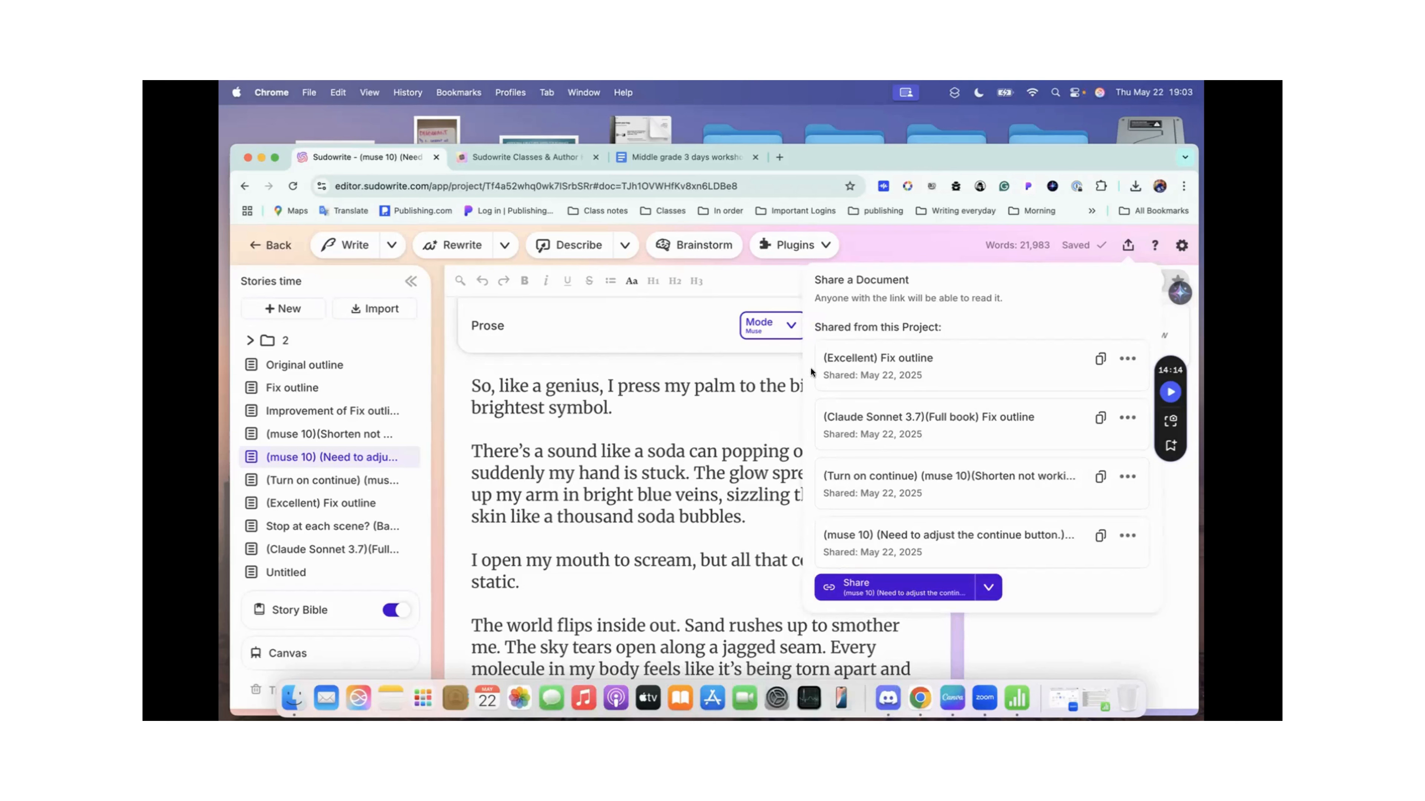
{"action": "left_click", "coordinate": [1127, 245]}
Step: Hide the prose generation section and search the document for "scene"
{"action": "scroll", "coordinate": [763, 421], "scroll_direction": "down", "scroll_amount": 3}
{"action": "scroll", "coordinate": [763, 421], "scroll_direction": "down", "scroll_amount": 10}
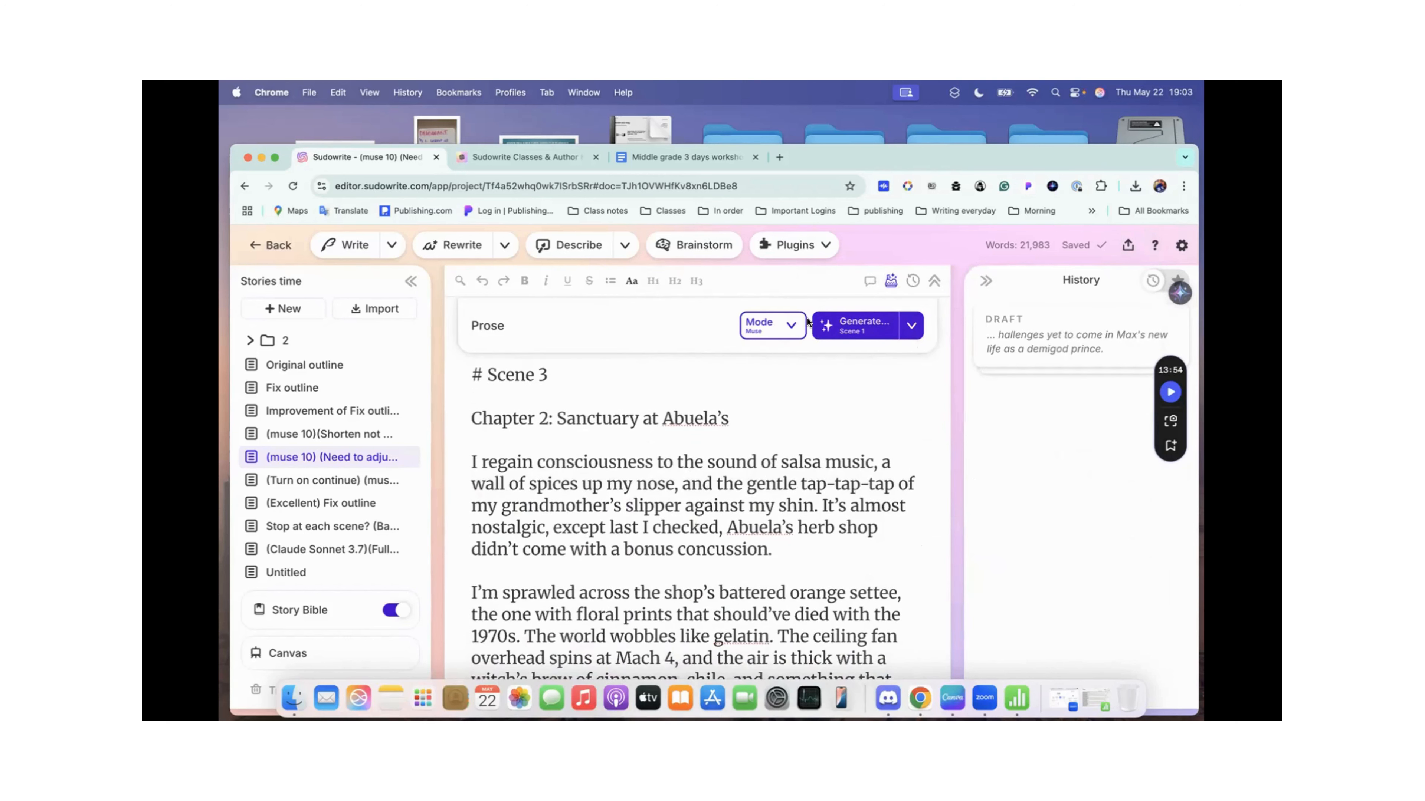
{"action": "left_click", "coordinate": [890, 282]}
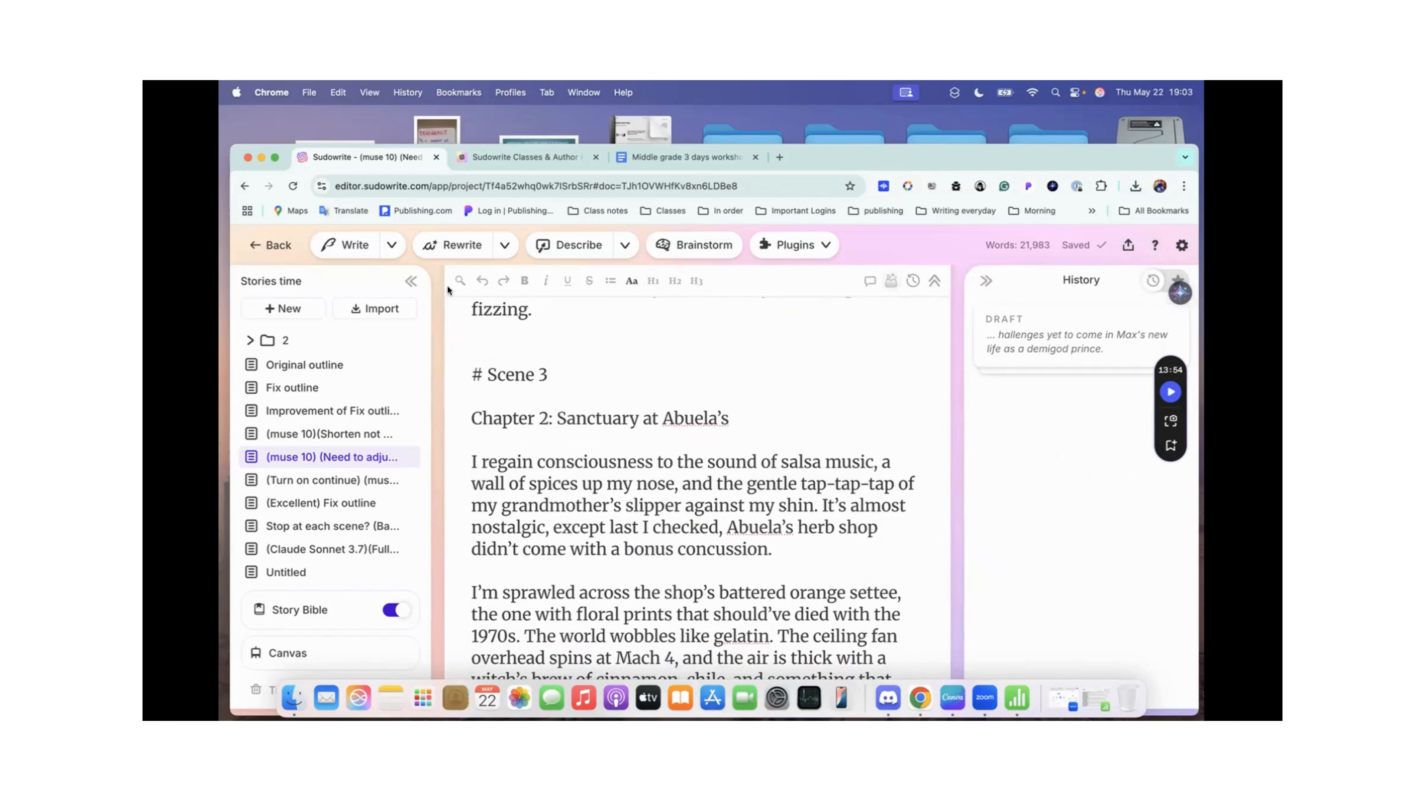
{"action": "left_click", "coordinate": [459, 282]}
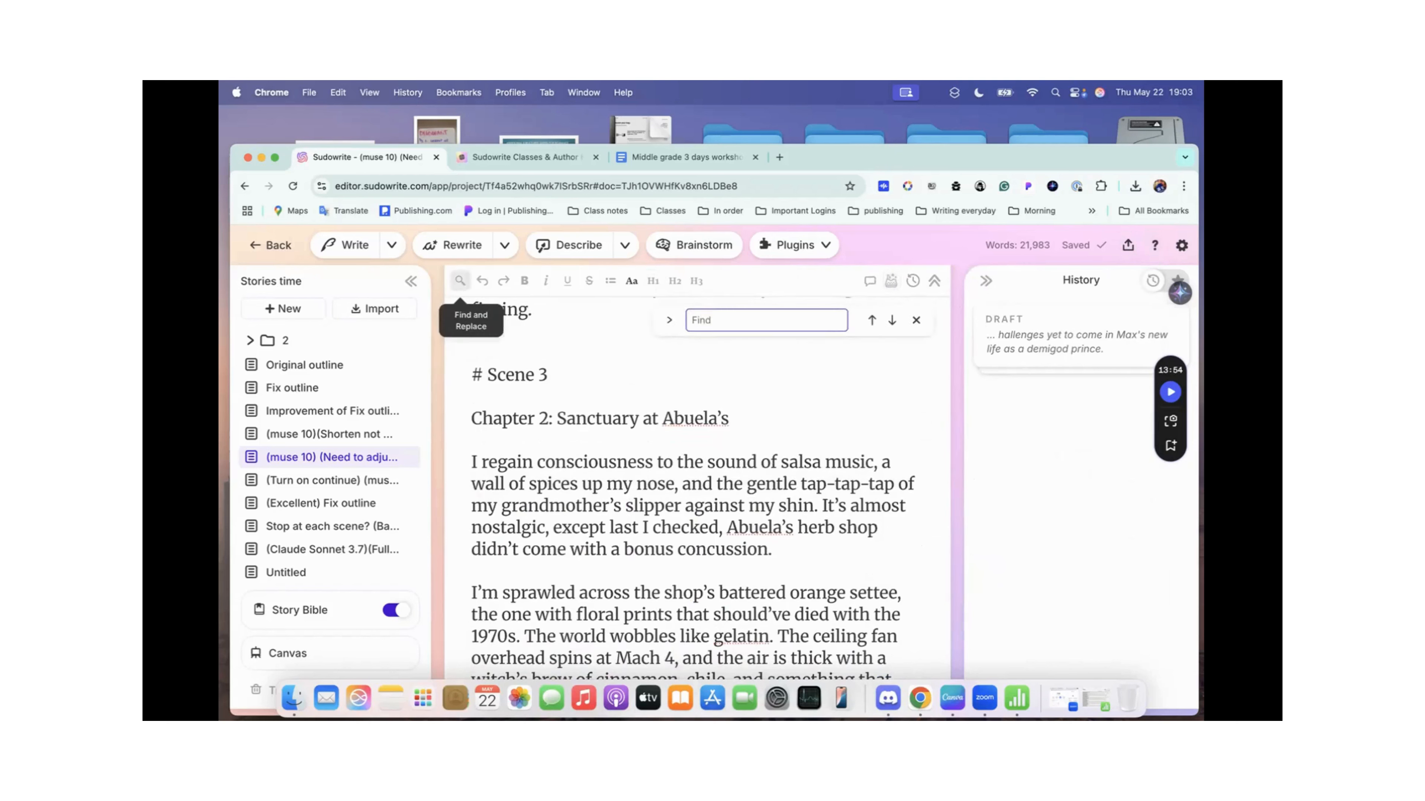
{"action": "type", "text": "scene"}
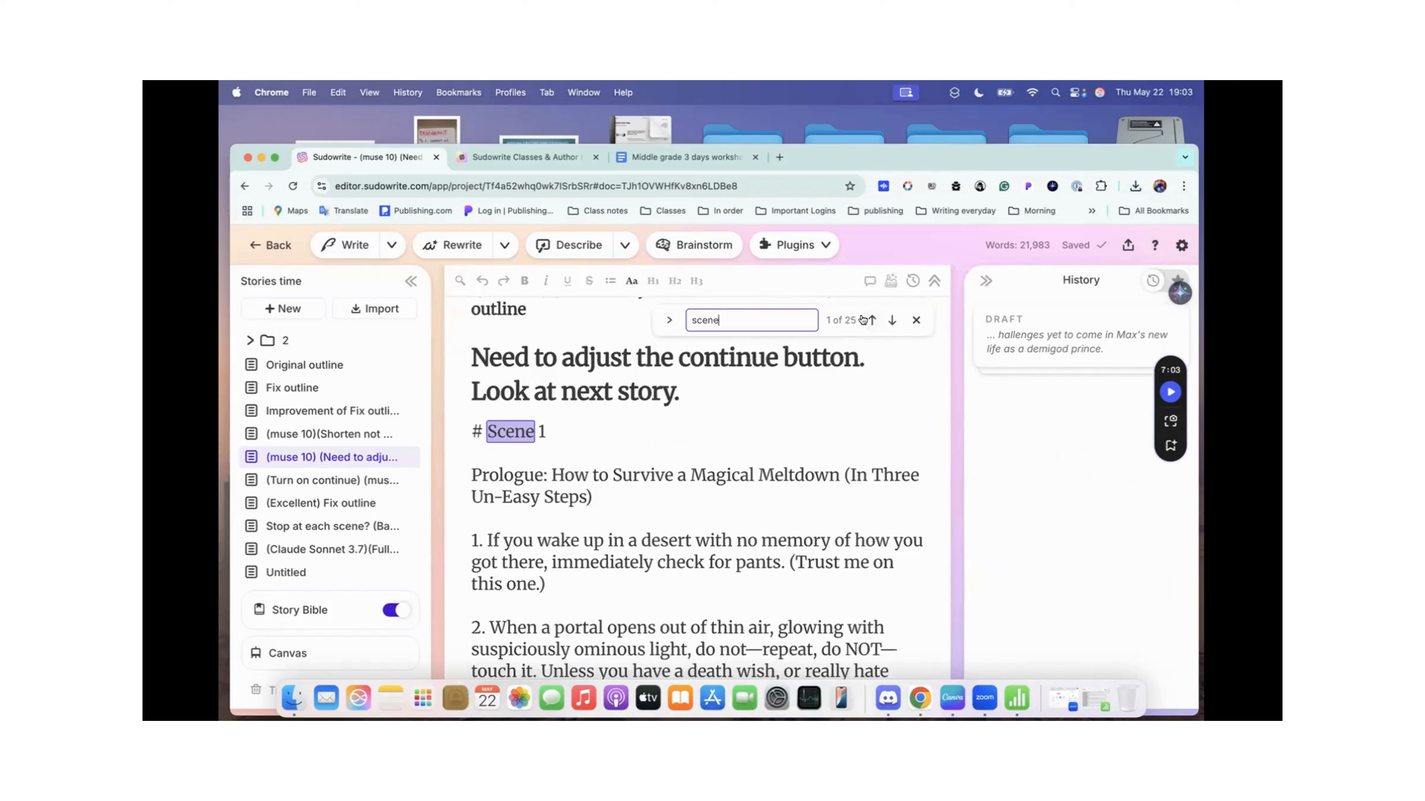
Step: Step through the matches for "scene" from Scene 1 to the Scene 24 heading to check the scene and chapter order
{"action": "left_click", "coordinate": [891, 321]}
{"action": "left_click", "coordinate": [891, 320]}
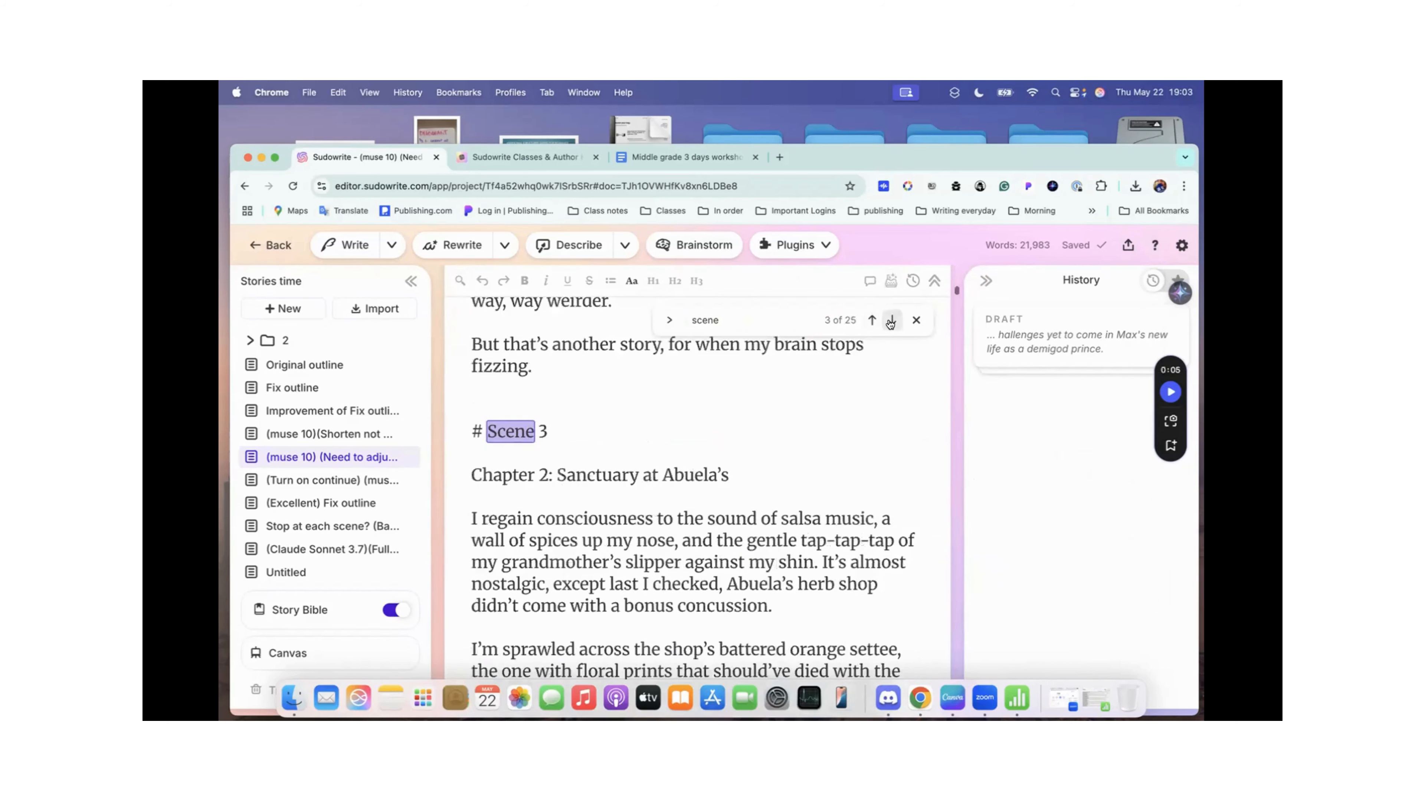
{"action": "left_click", "coordinate": [891, 321]}
{"action": "left_click", "coordinate": [891, 320]}
{"action": "left_click", "coordinate": [892, 320]}
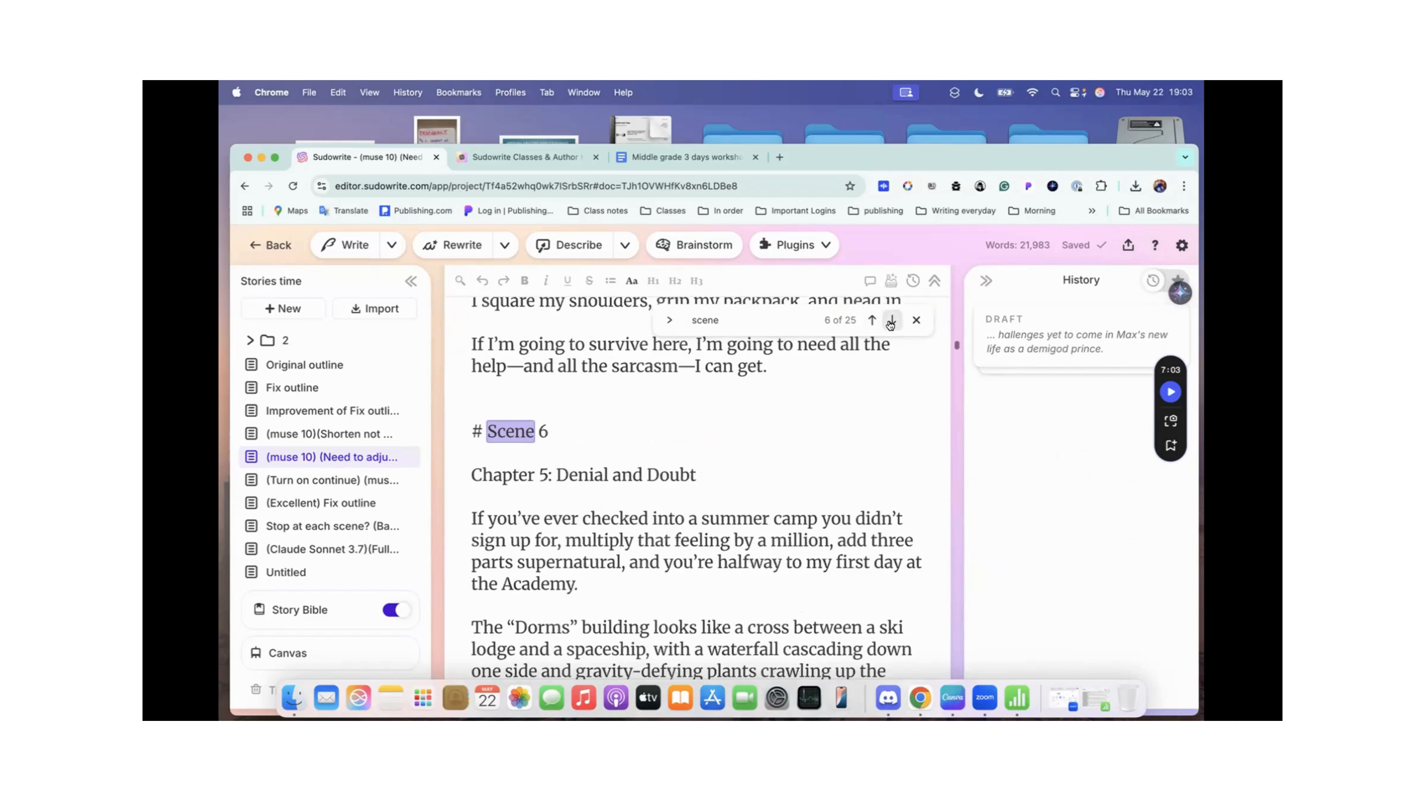
{"action": "left_click", "coordinate": [891, 321]}
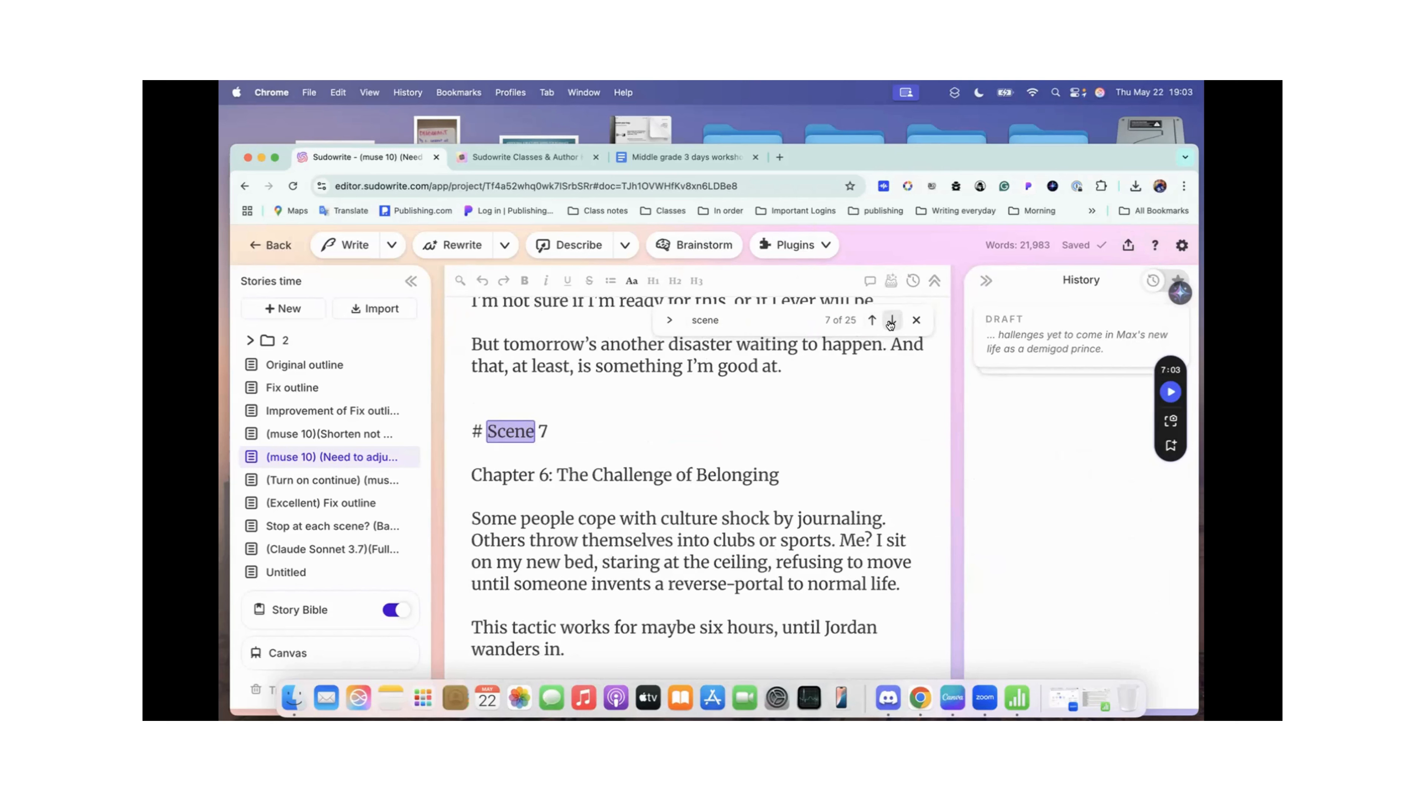
{"action": "left_click", "coordinate": [891, 321]}
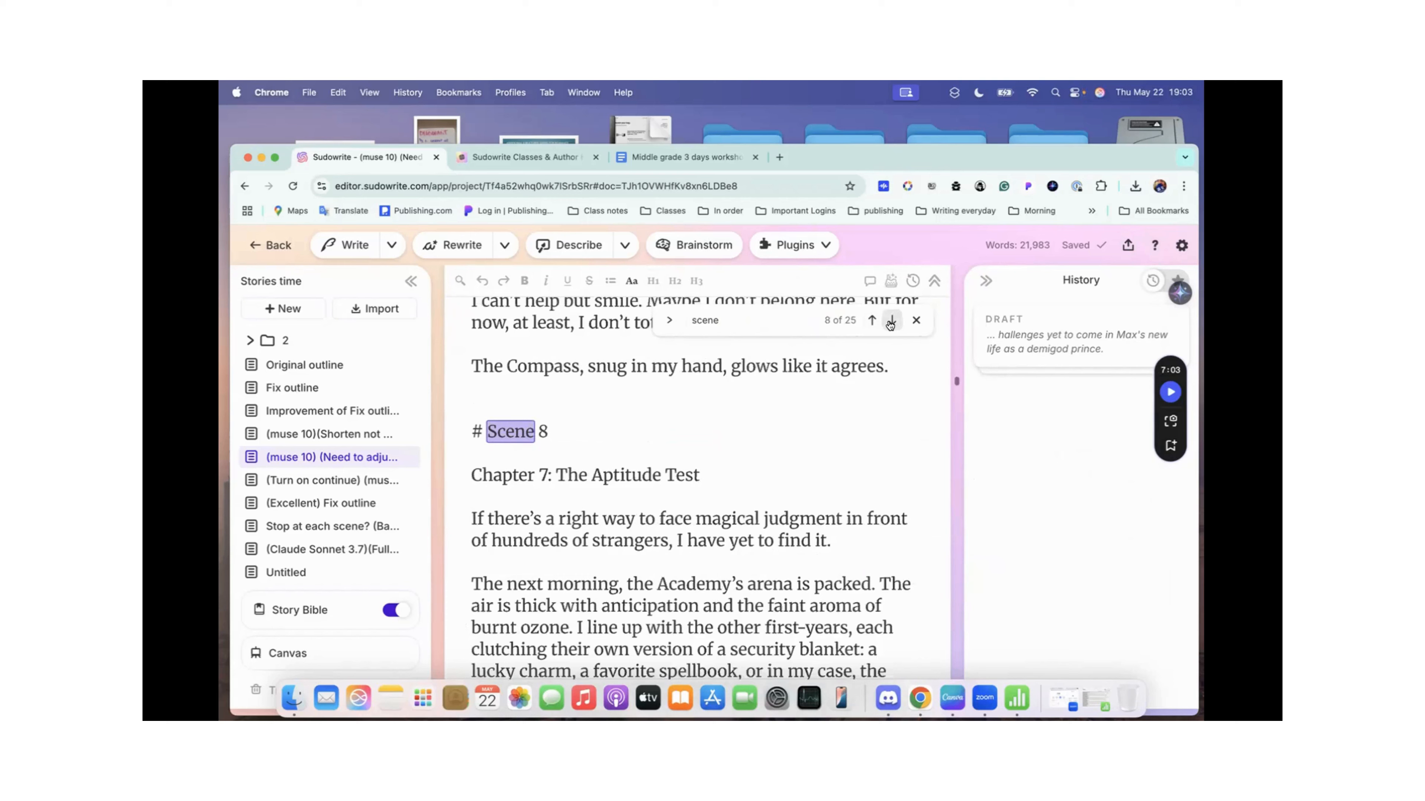
{"action": "left_click", "coordinate": [891, 321]}
{"action": "left_click", "coordinate": [891, 321]}
{"action": "left_click", "coordinate": [891, 320]}
{"action": "left_click", "coordinate": [892, 321]}
{"action": "left_click", "coordinate": [891, 321]}
{"action": "left_click", "coordinate": [892, 320]}
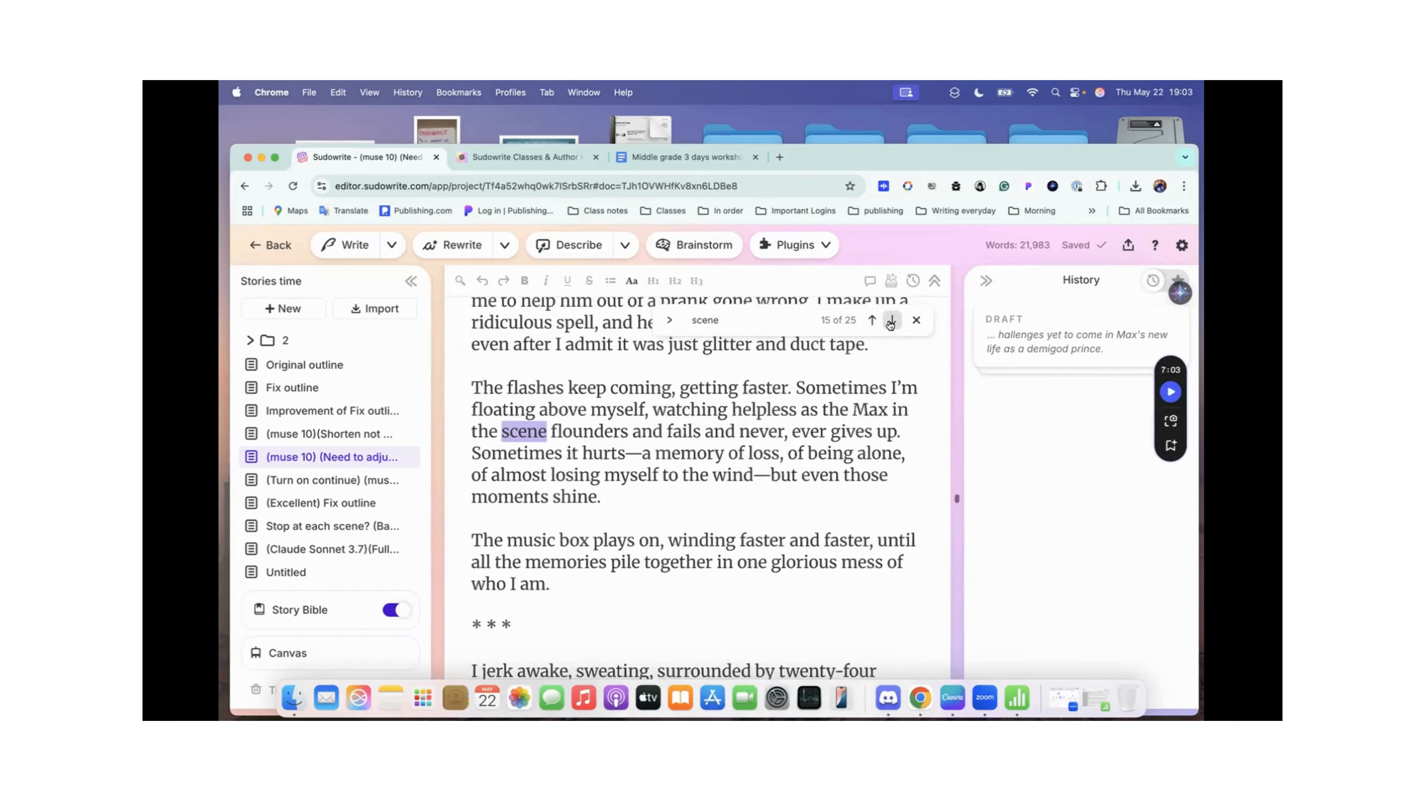
{"action": "left_click", "coordinate": [891, 320]}
{"action": "double_click", "coordinate": [891, 320]}
{"action": "left_click", "coordinate": [892, 320]}
{"action": "left_click", "coordinate": [891, 320]}
{"action": "left_click", "coordinate": [891, 321]}
{"action": "left_click", "coordinate": [891, 320]}
{"action": "left_click", "coordinate": [891, 320]}
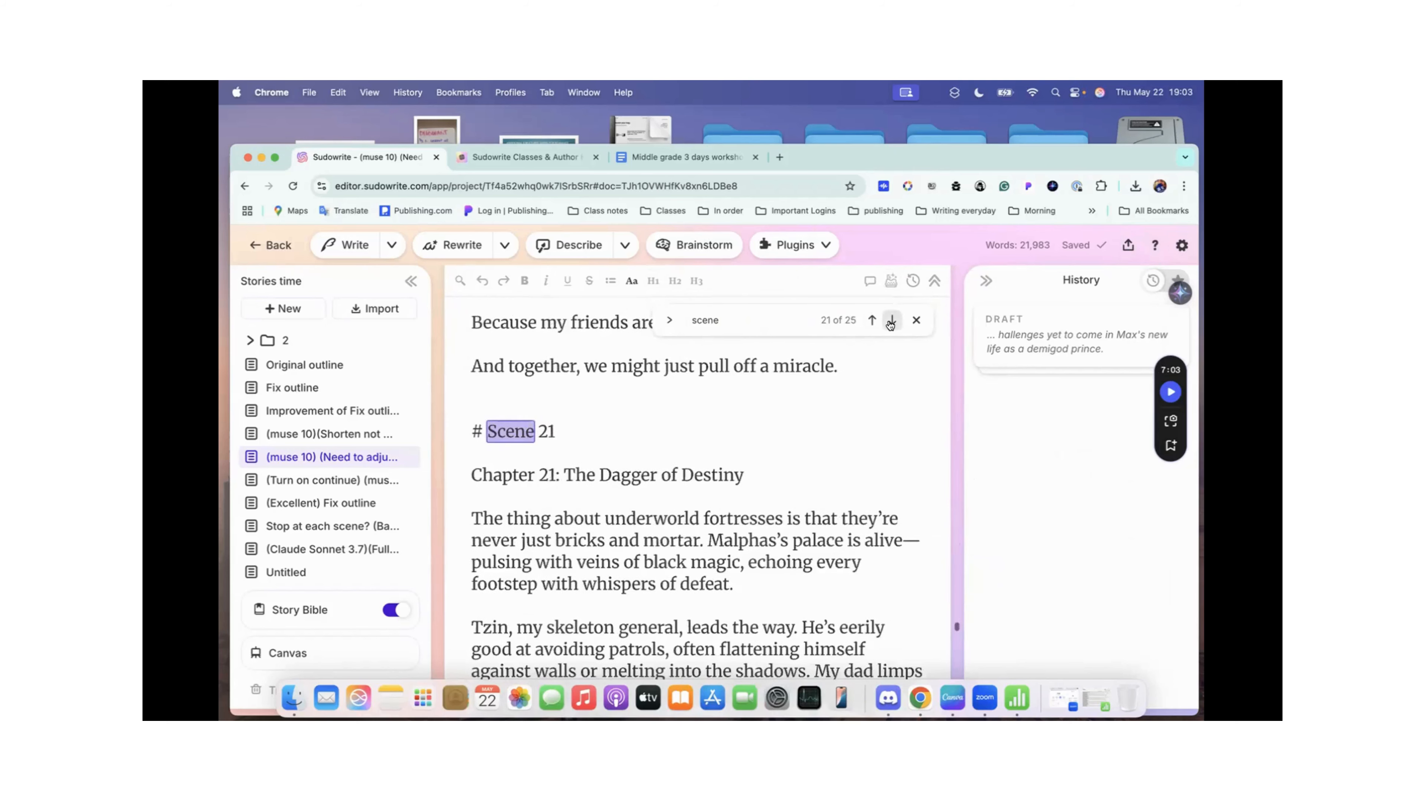
{"action": "left_click", "coordinate": [892, 321]}
{"action": "left_click", "coordinate": [891, 320]}
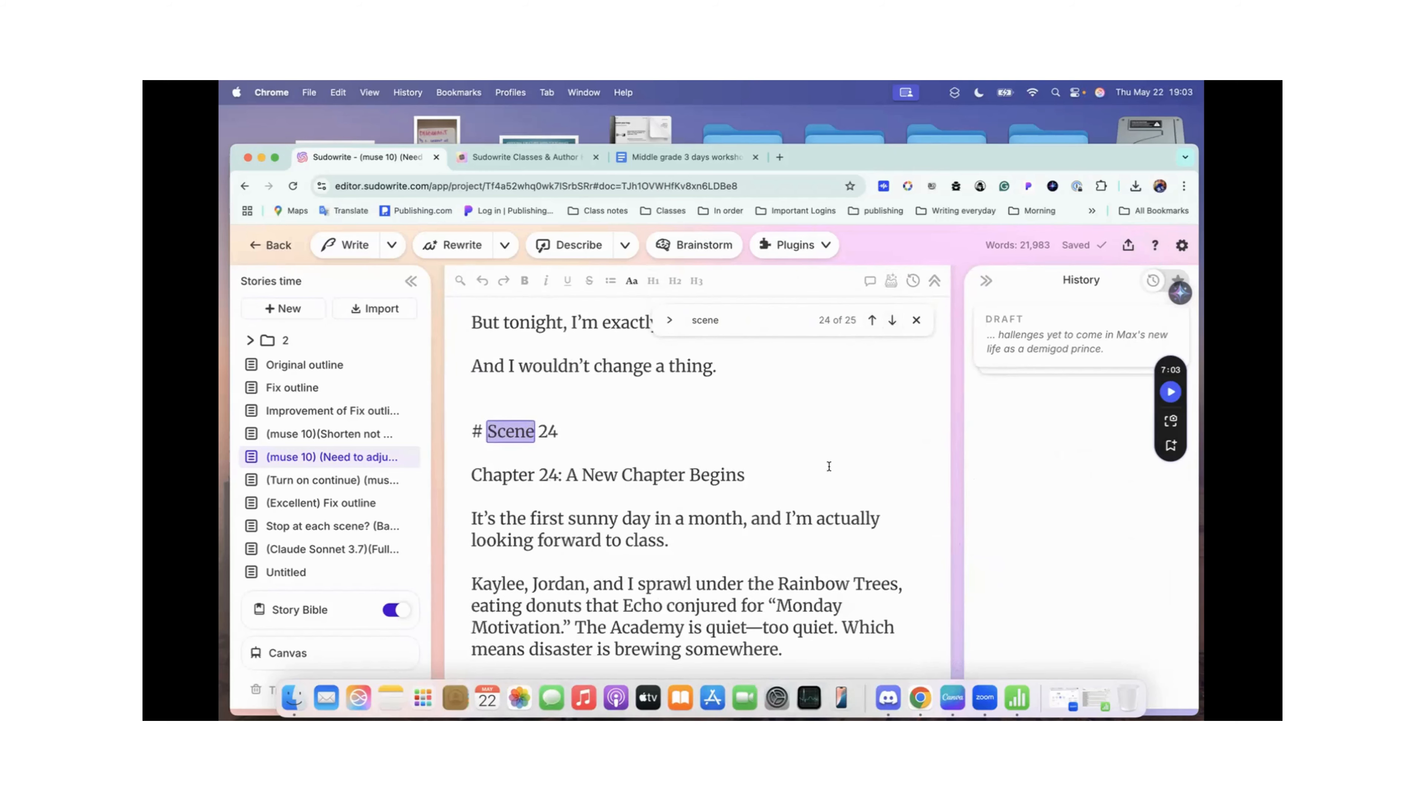
Step: Read the closing scenes from Chapter 24: A New Chapter Begins to the end of the story and close the search
{"action": "scroll", "coordinate": [828, 466], "scroll_direction": "down", "scroll_amount": 3}
{"action": "scroll", "coordinate": [828, 466], "scroll_direction": "down", "scroll_amount": 15}
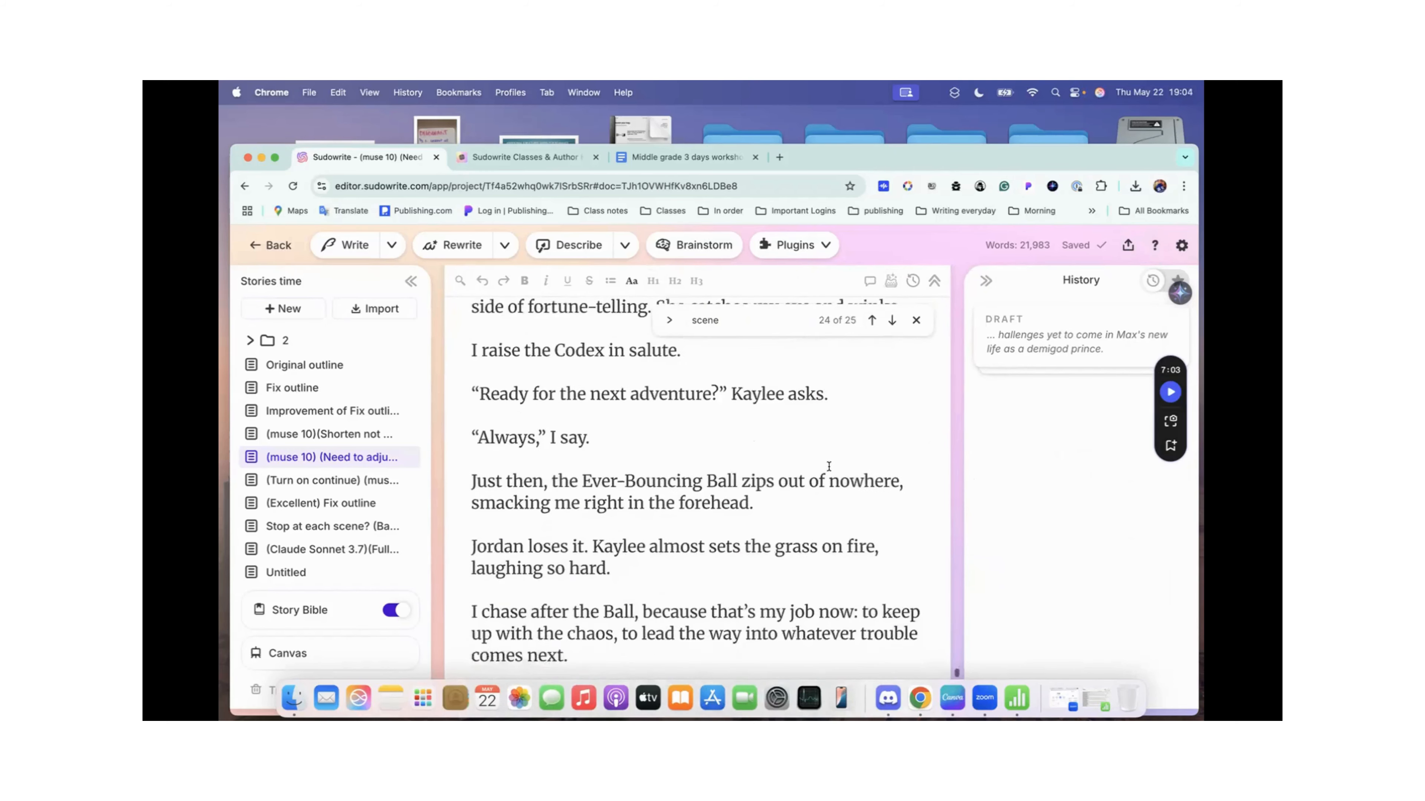
{"action": "scroll", "coordinate": [828, 466], "scroll_direction": "down", "scroll_amount": 2}
{"action": "scroll", "coordinate": [829, 466], "scroll_direction": "down", "scroll_amount": 8}
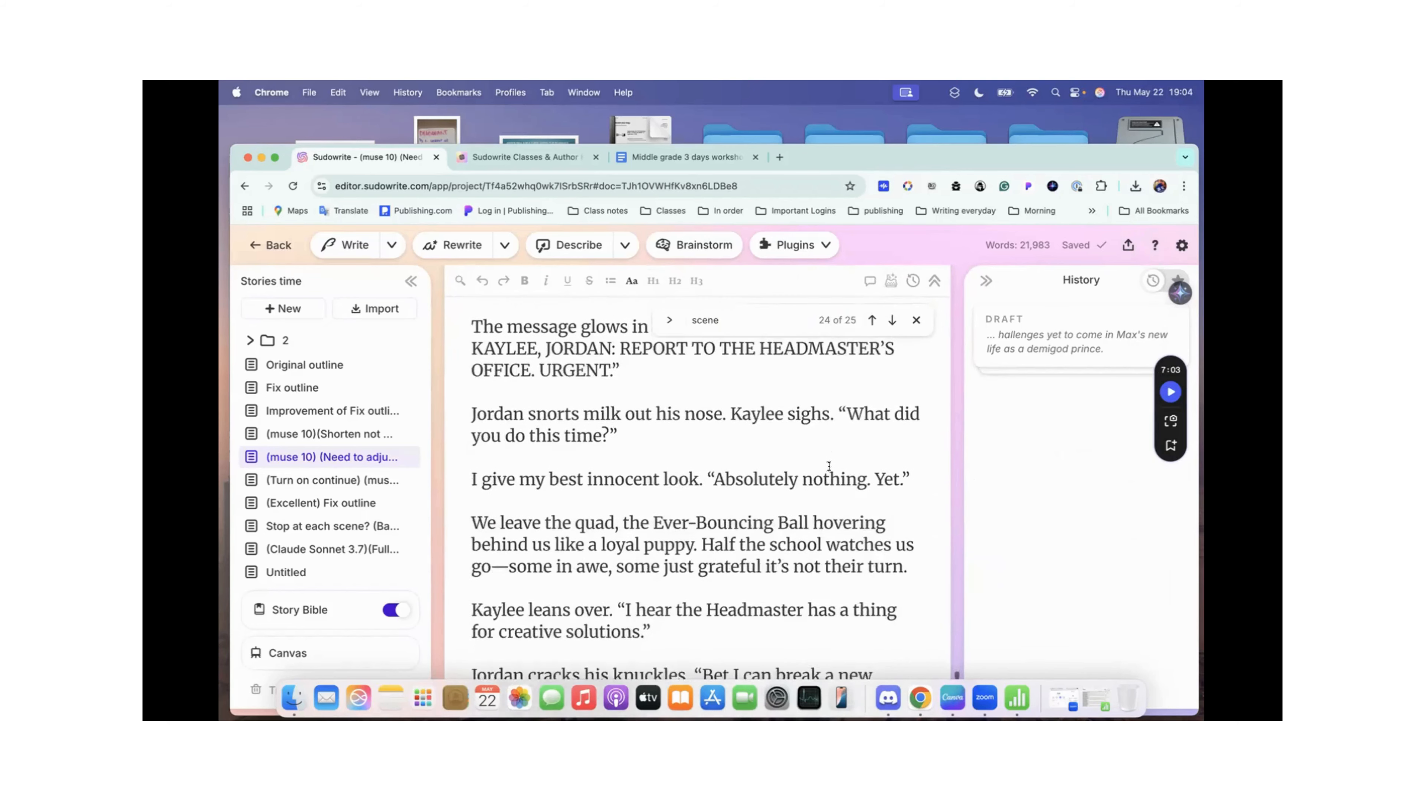
{"action": "scroll", "coordinate": [829, 466], "scroll_direction": "down", "scroll_amount": 5}
{"action": "scroll", "coordinate": [828, 466], "scroll_direction": "up", "scroll_amount": 8}
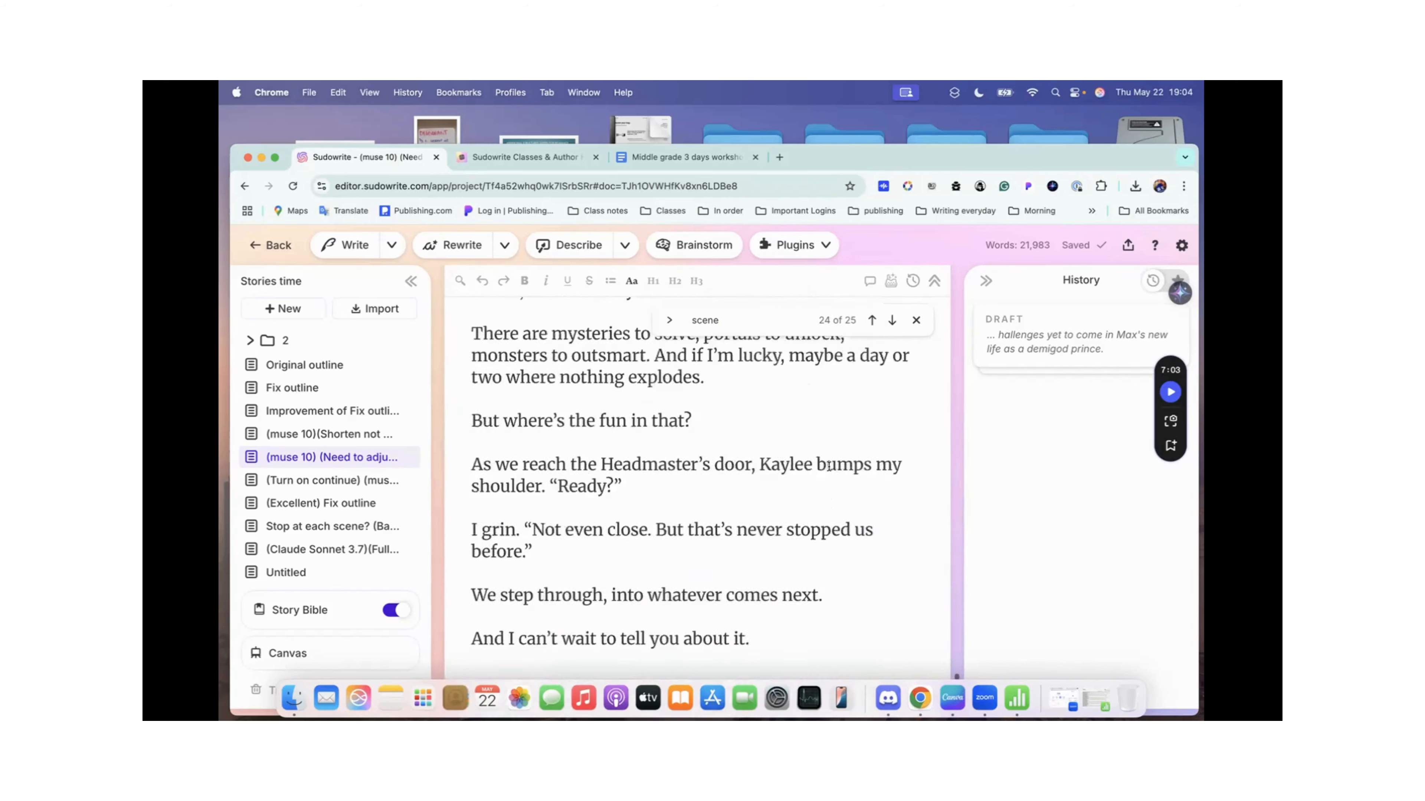
{"action": "scroll", "coordinate": [828, 465], "scroll_direction": "up", "scroll_amount": 1}
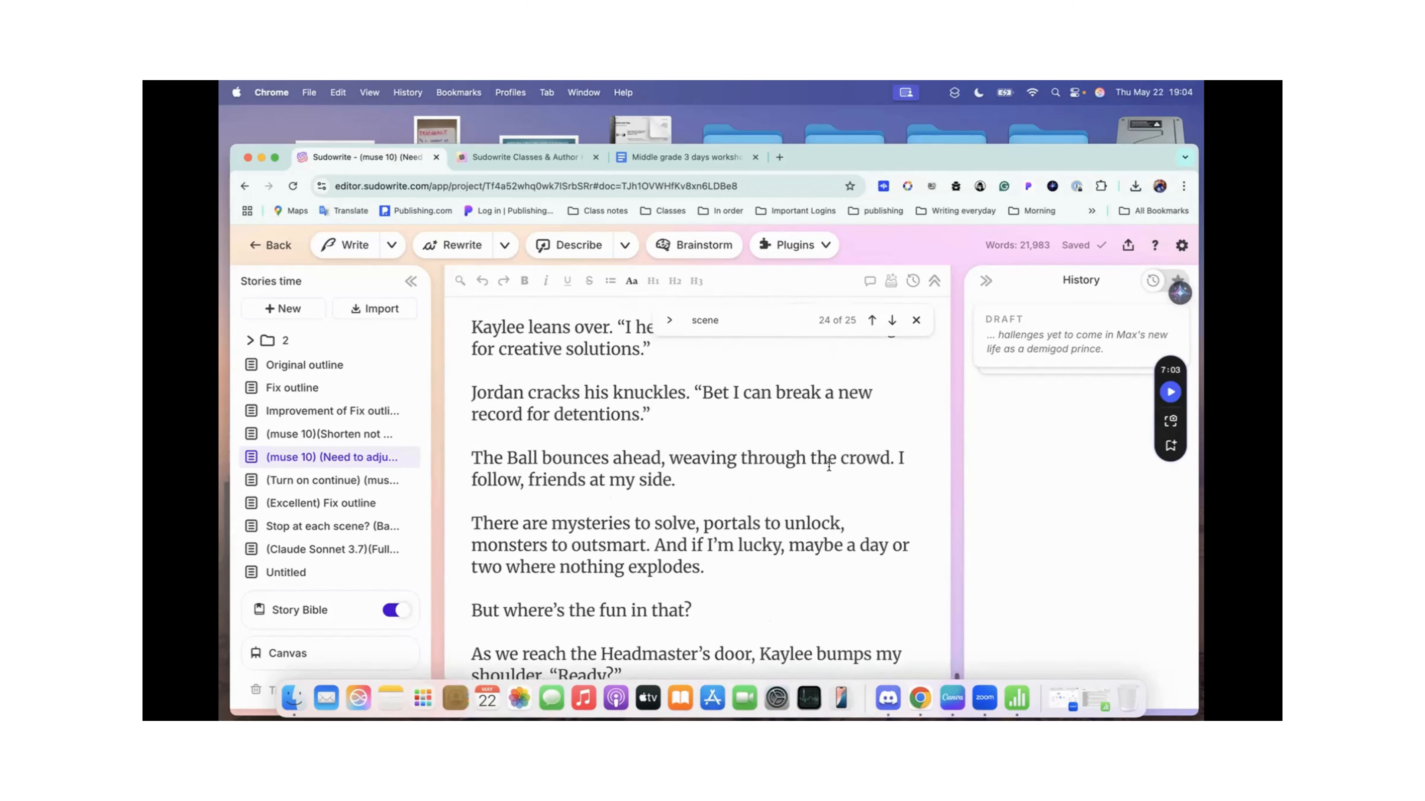
{"action": "left_click", "coordinate": [917, 321]}
Step: Skim backwards through the story's ending, past the Academy ceremony to the fight with Hunter
{"action": "scroll", "coordinate": [737, 408], "scroll_direction": "down", "scroll_amount": 10}
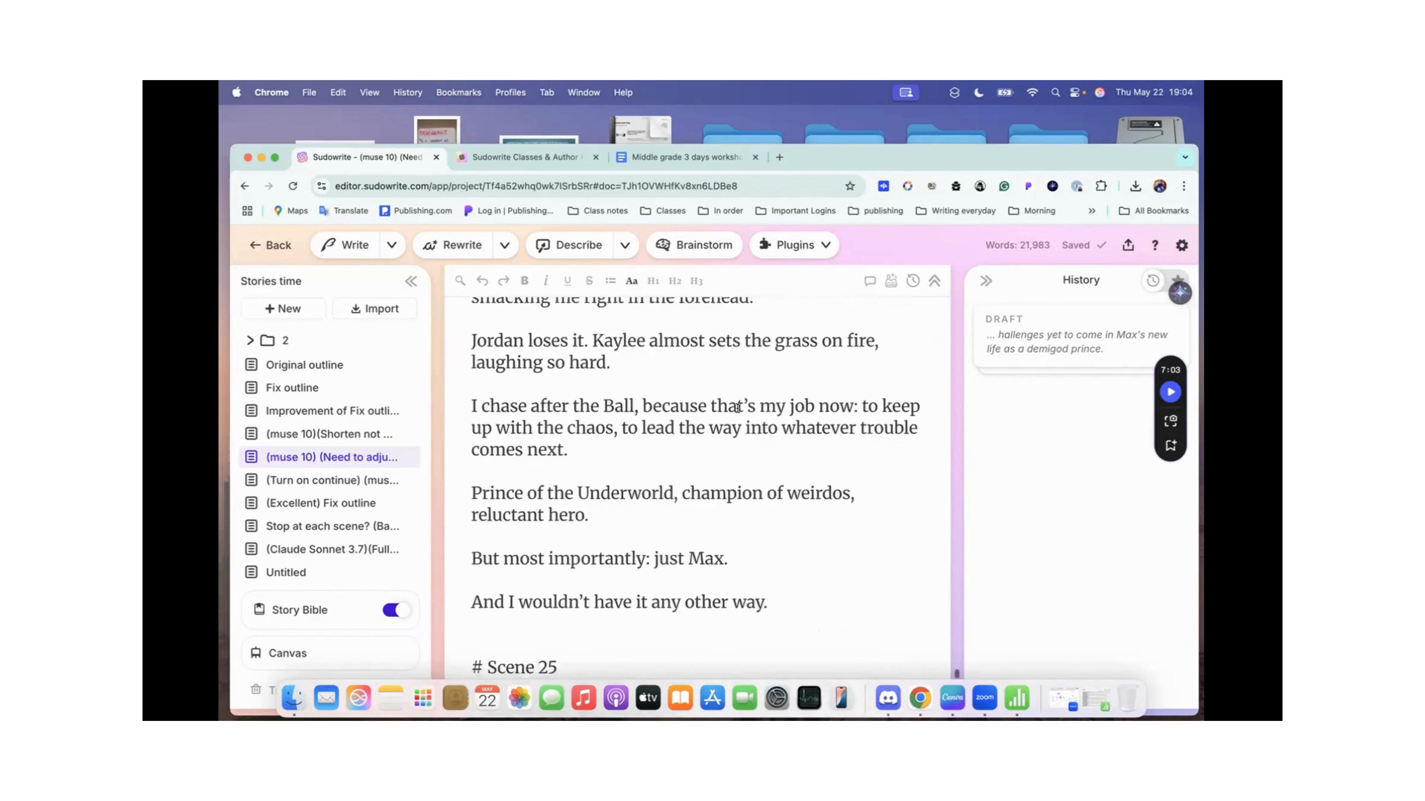
{"action": "scroll", "coordinate": [737, 408], "scroll_direction": "up", "scroll_amount": 10}
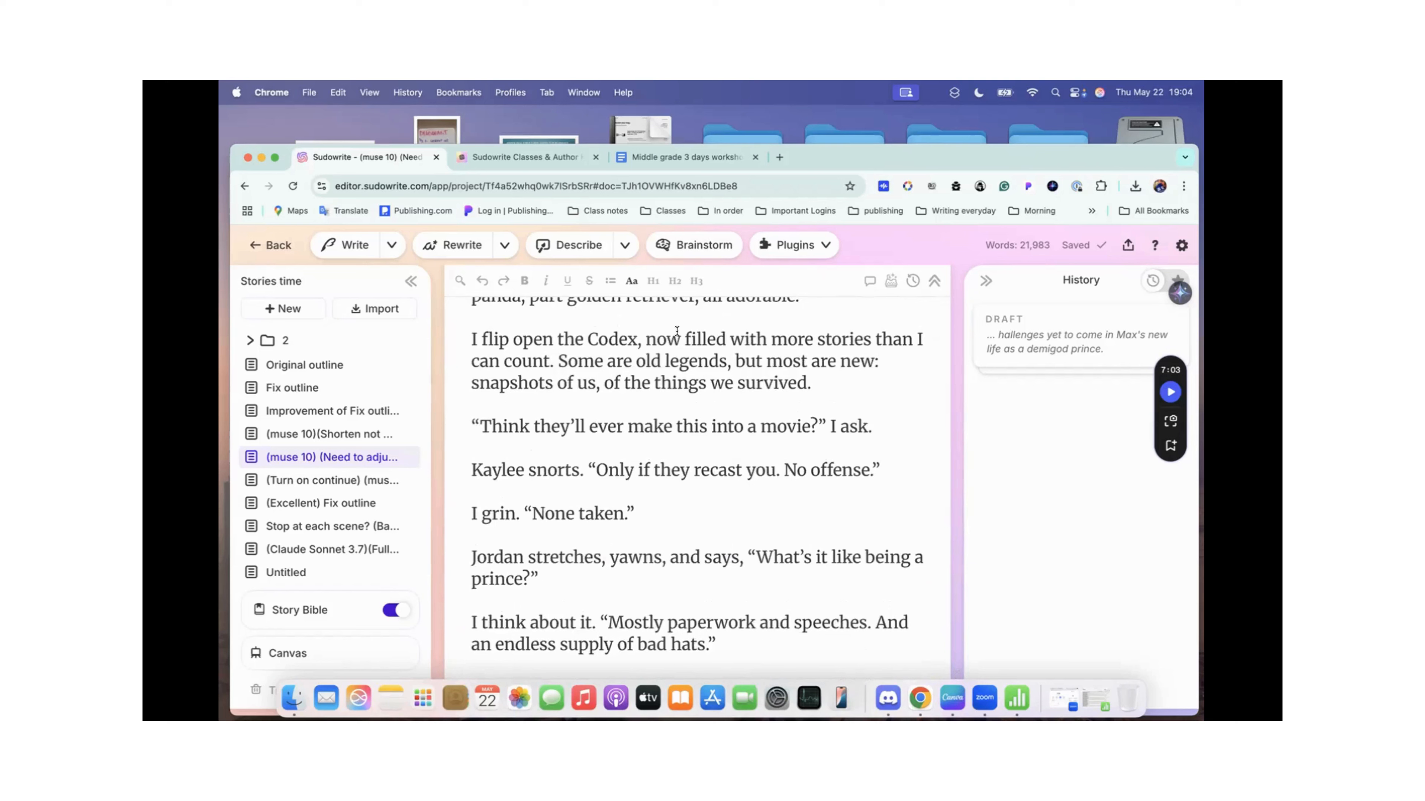
{"action": "scroll", "coordinate": [600, 450], "scroll_direction": "down", "scroll_amount": 3}
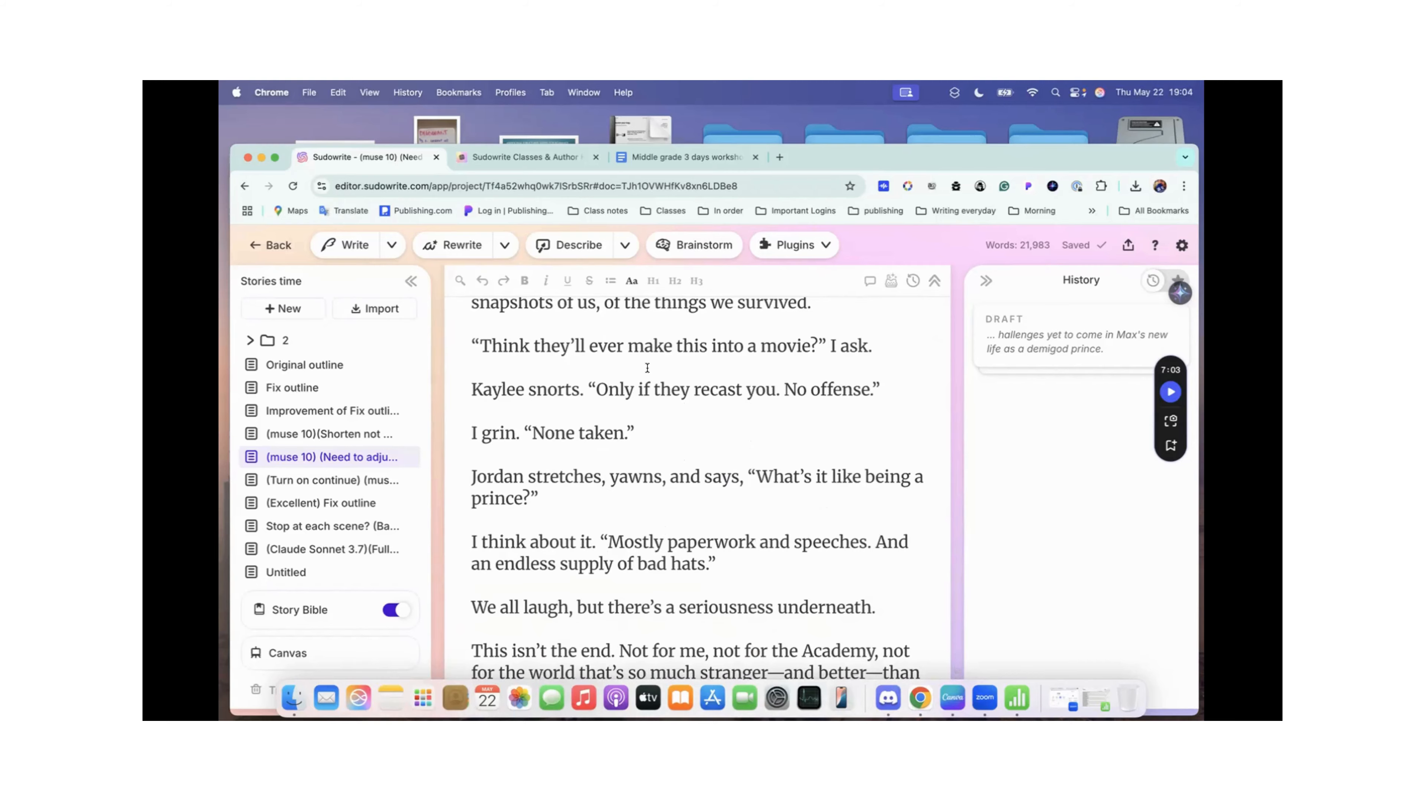
{"action": "scroll", "coordinate": [614, 386], "scroll_direction": "up", "scroll_amount": 20}
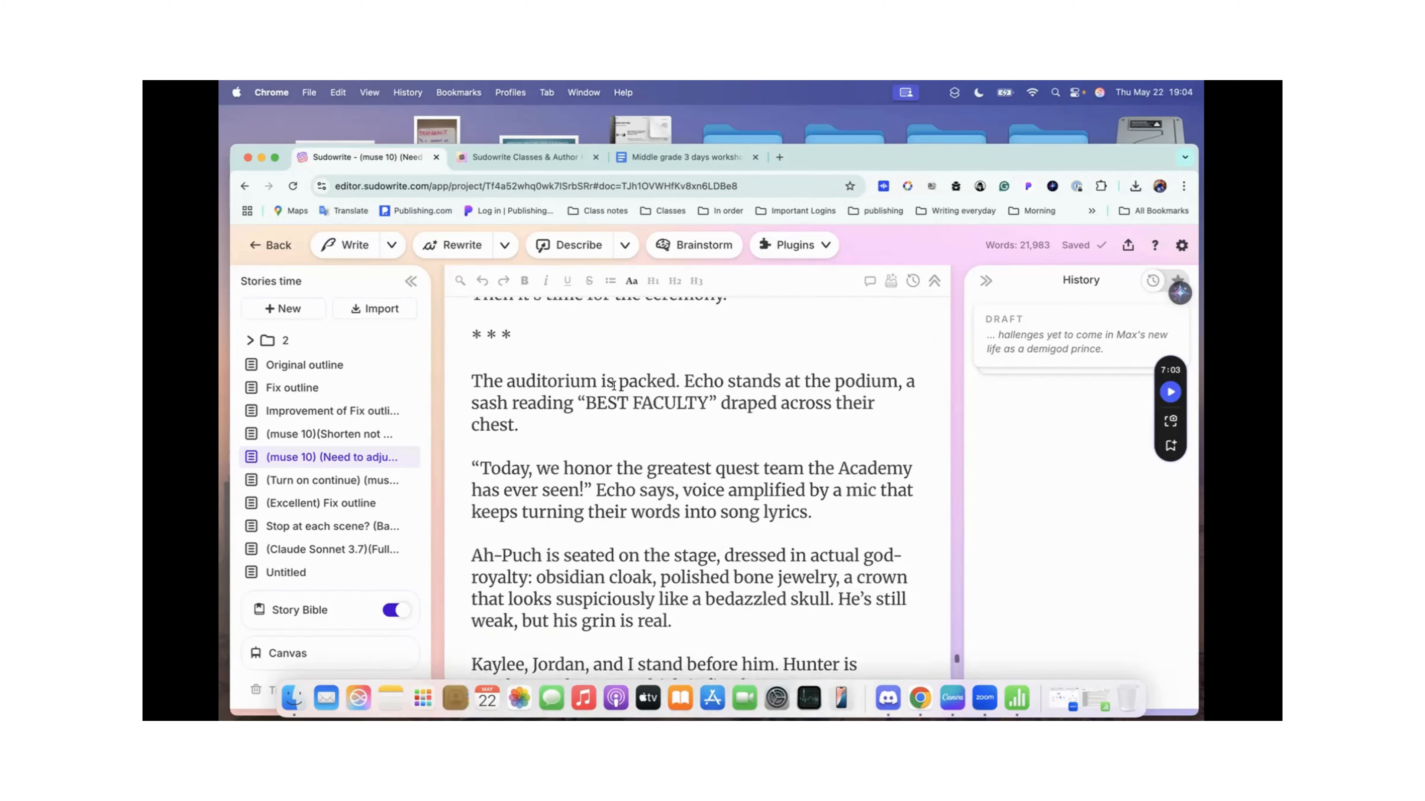
{"action": "scroll", "coordinate": [614, 387], "scroll_direction": "up", "scroll_amount": 15}
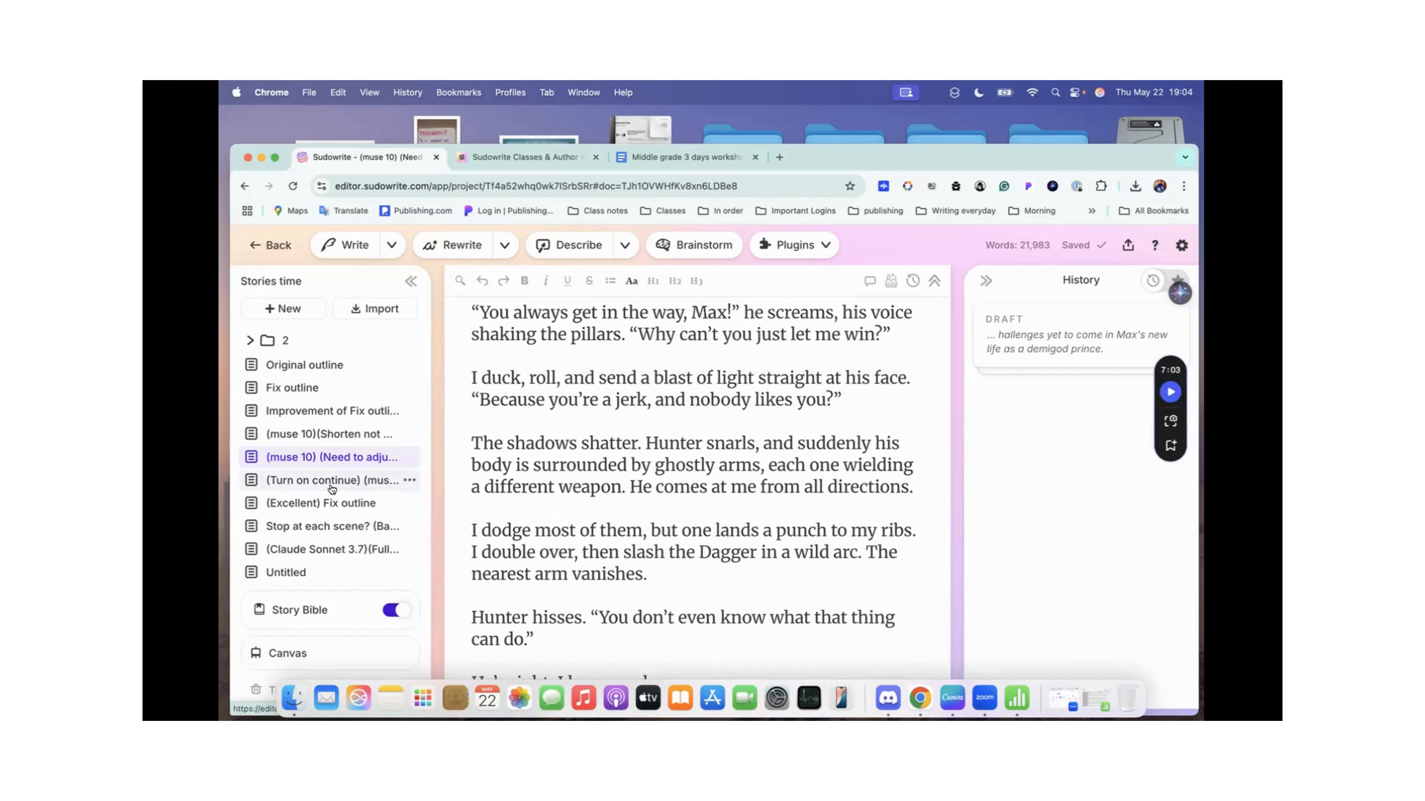
Step: Open the (Turn on continue) (muse 10)(Shorten not working) Fix outline document, show its Draft section and examine the Extra Instructions
{"action": "left_click", "coordinate": [343, 482]}
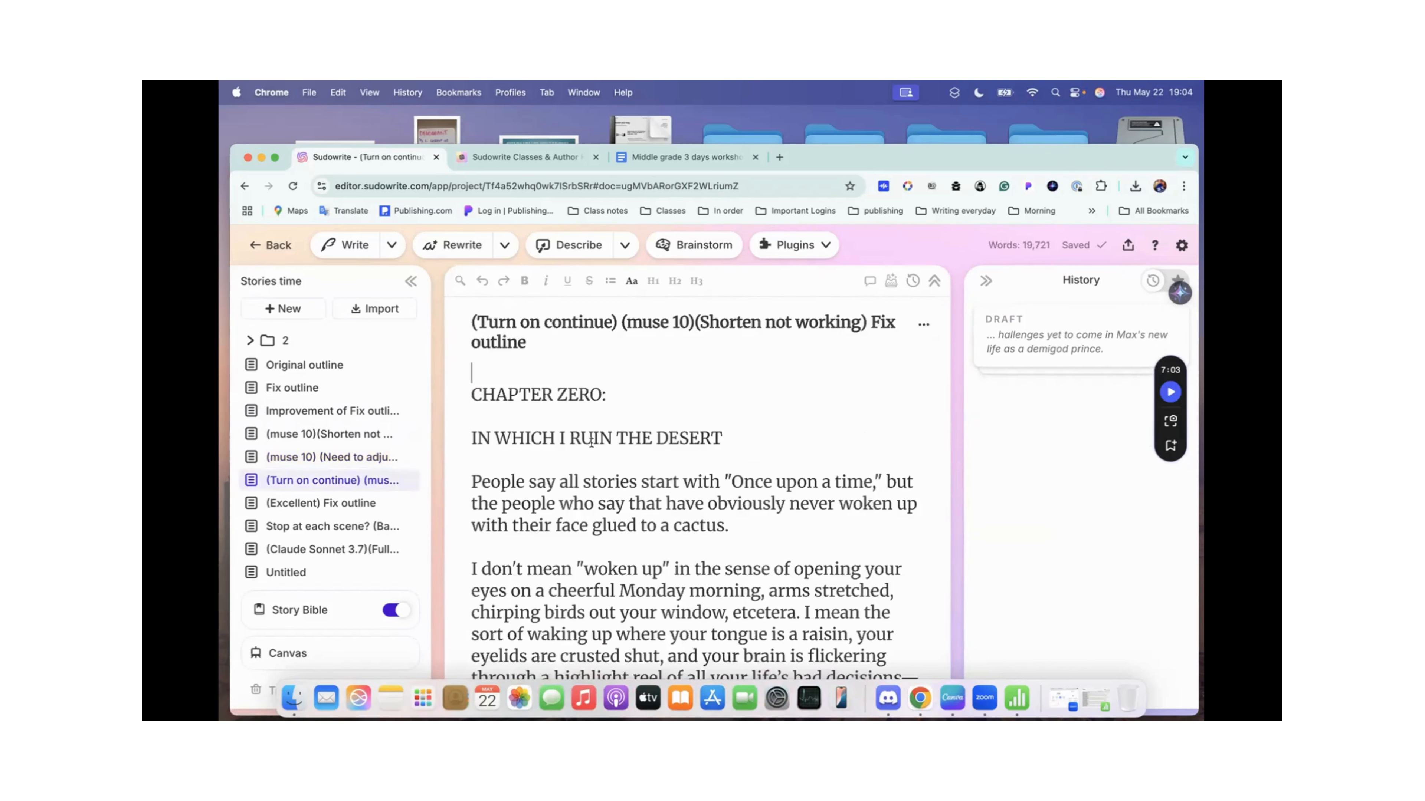
{"action": "left_click", "coordinate": [890, 282]}
{"action": "scroll", "coordinate": [740, 414], "scroll_direction": "down", "scroll_amount": 15}
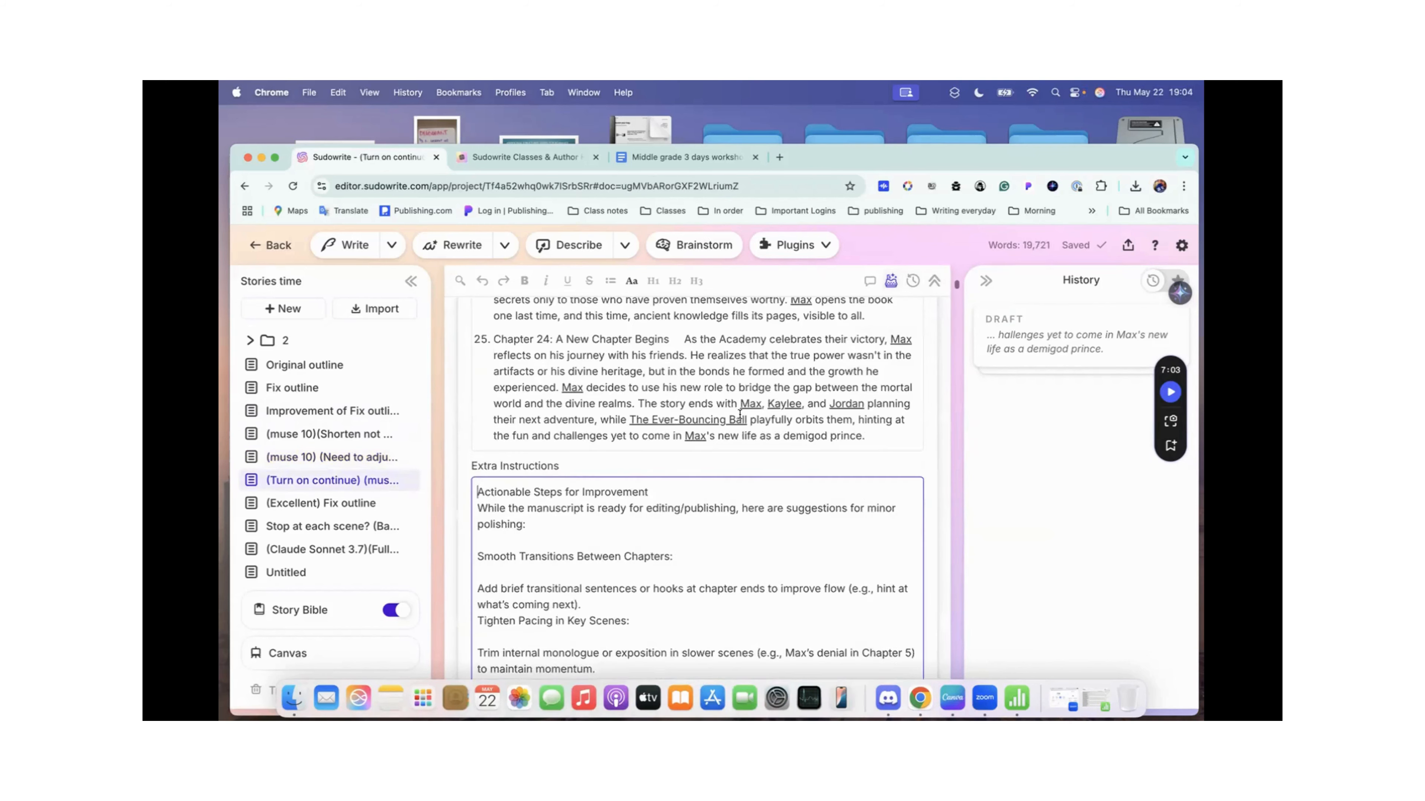
{"action": "scroll", "coordinate": [740, 414], "scroll_direction": "up", "scroll_amount": 5}
{"action": "scroll", "coordinate": [739, 414], "scroll_direction": "down", "scroll_amount": 8}
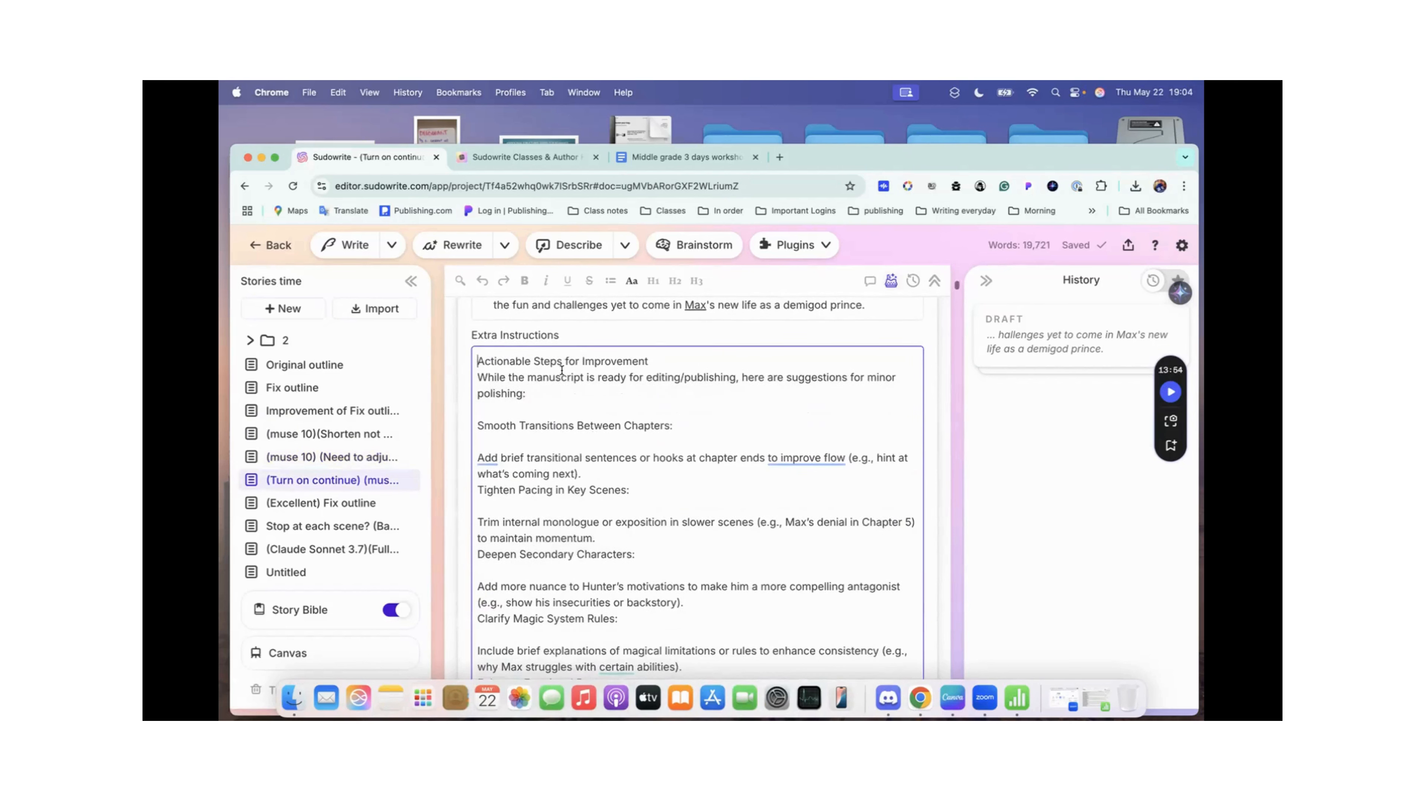
{"action": "scroll", "coordinate": [666, 397], "scroll_direction": "down", "scroll_amount": 1}
{"action": "scroll", "coordinate": [747, 488], "scroll_direction": "down", "scroll_amount": 10}
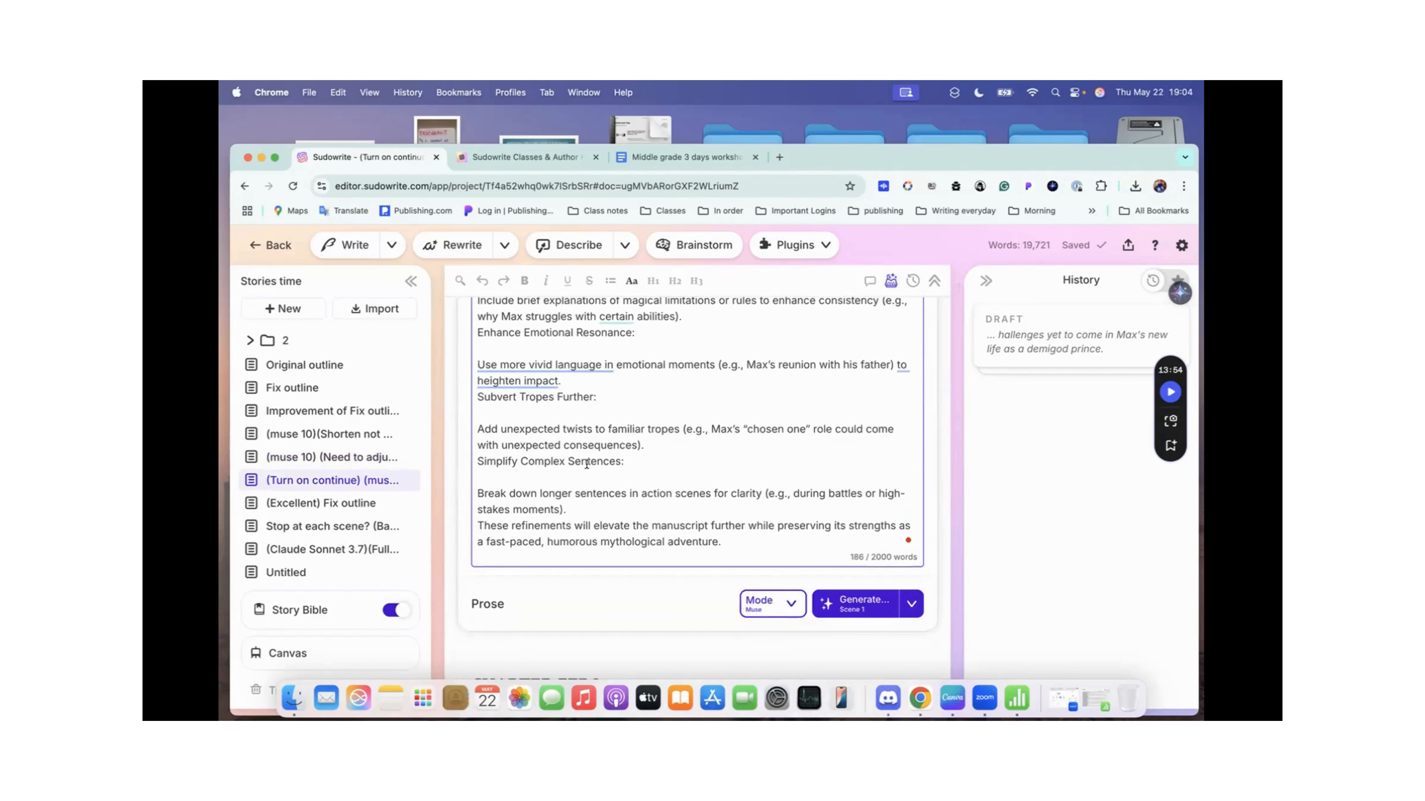
{"action": "scroll", "coordinate": [586, 463], "scroll_direction": "up", "scroll_amount": 11}
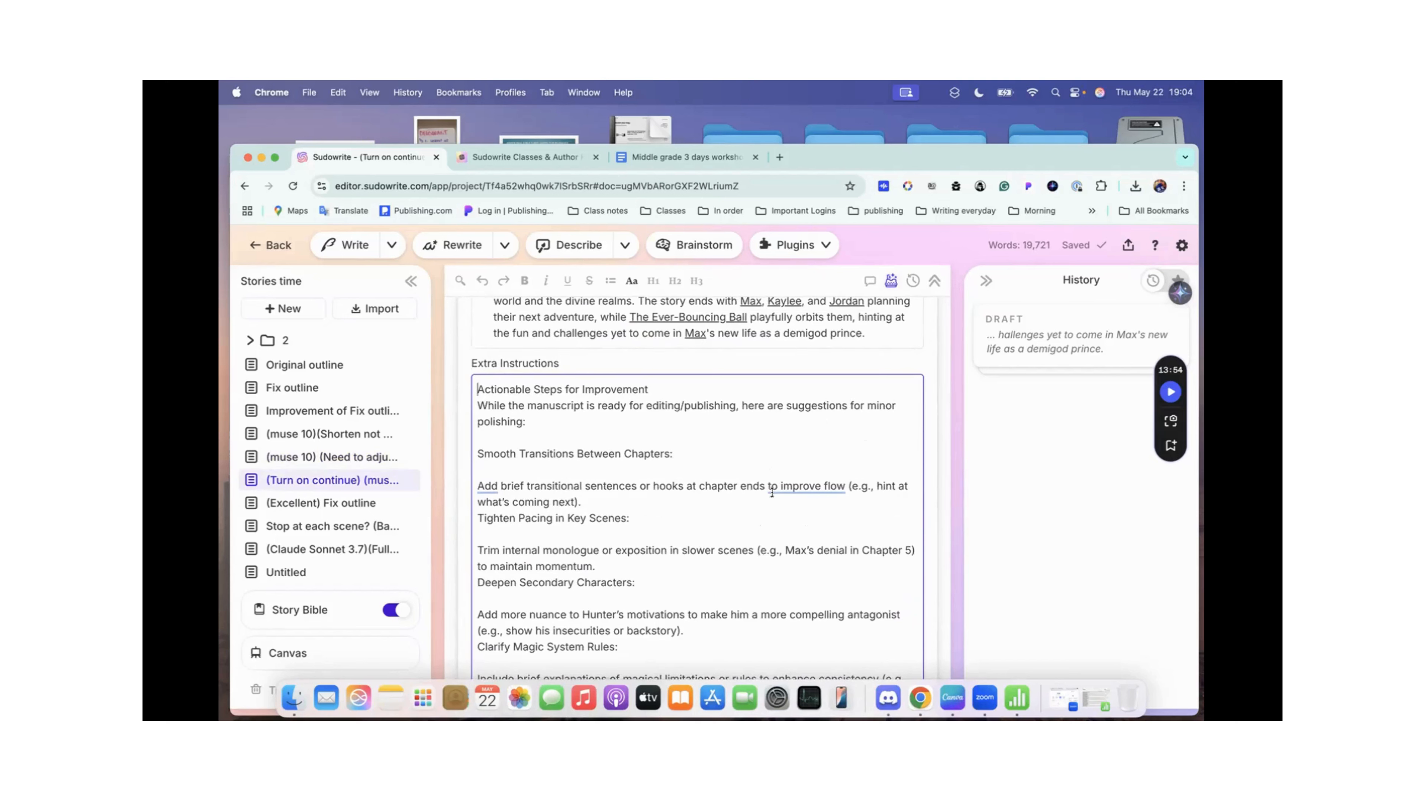
{"action": "scroll", "coordinate": [549, 515], "scroll_direction": "down", "scroll_amount": 4}
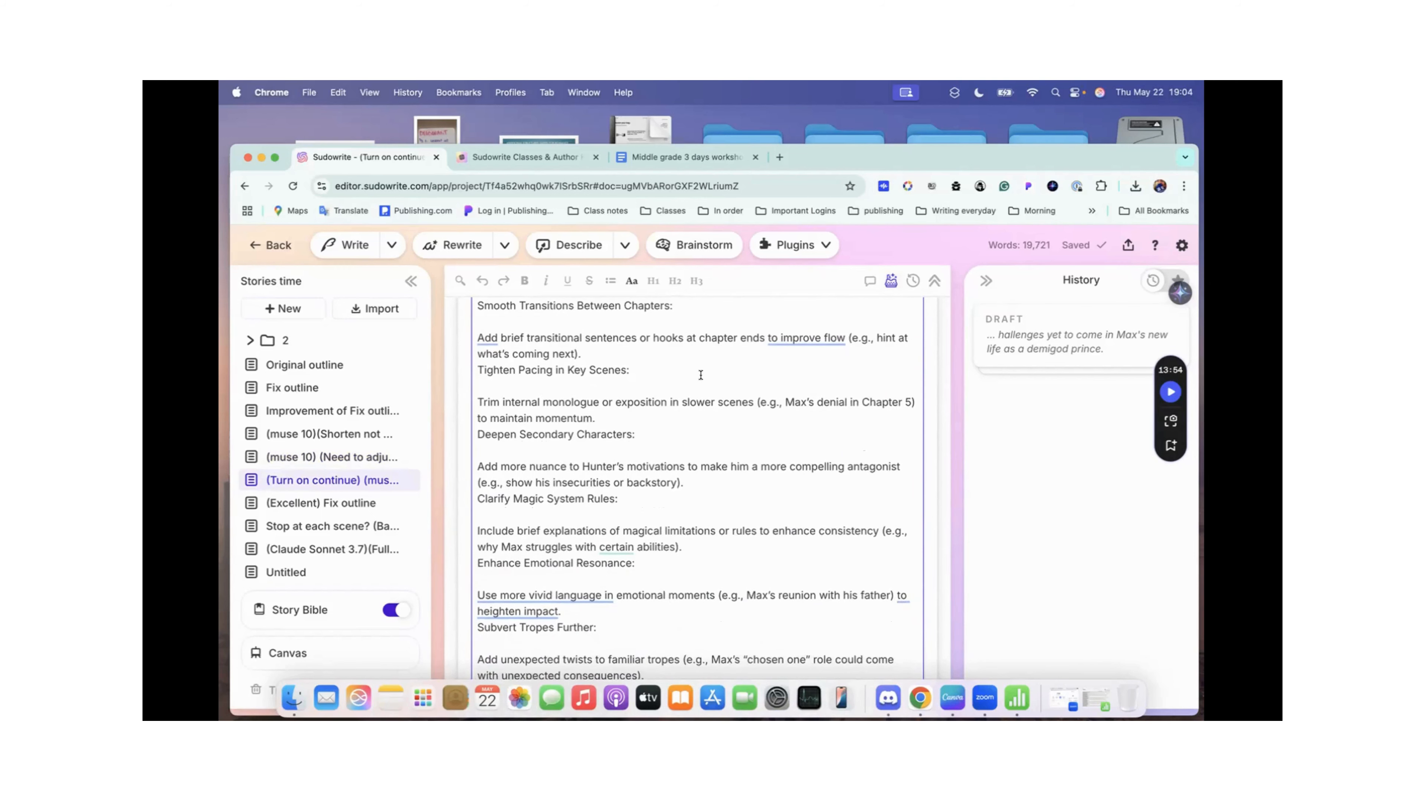
Step: Review the draft's chapter-by-chapter Scenes outline against the Extra Instructions, down to the Prose options and the start of Chapter Zero
{"action": "scroll", "coordinate": [643, 425], "scroll_direction": "up", "scroll_amount": 2}
{"action": "scroll", "coordinate": [643, 425], "scroll_direction": "up", "scroll_amount": 6}
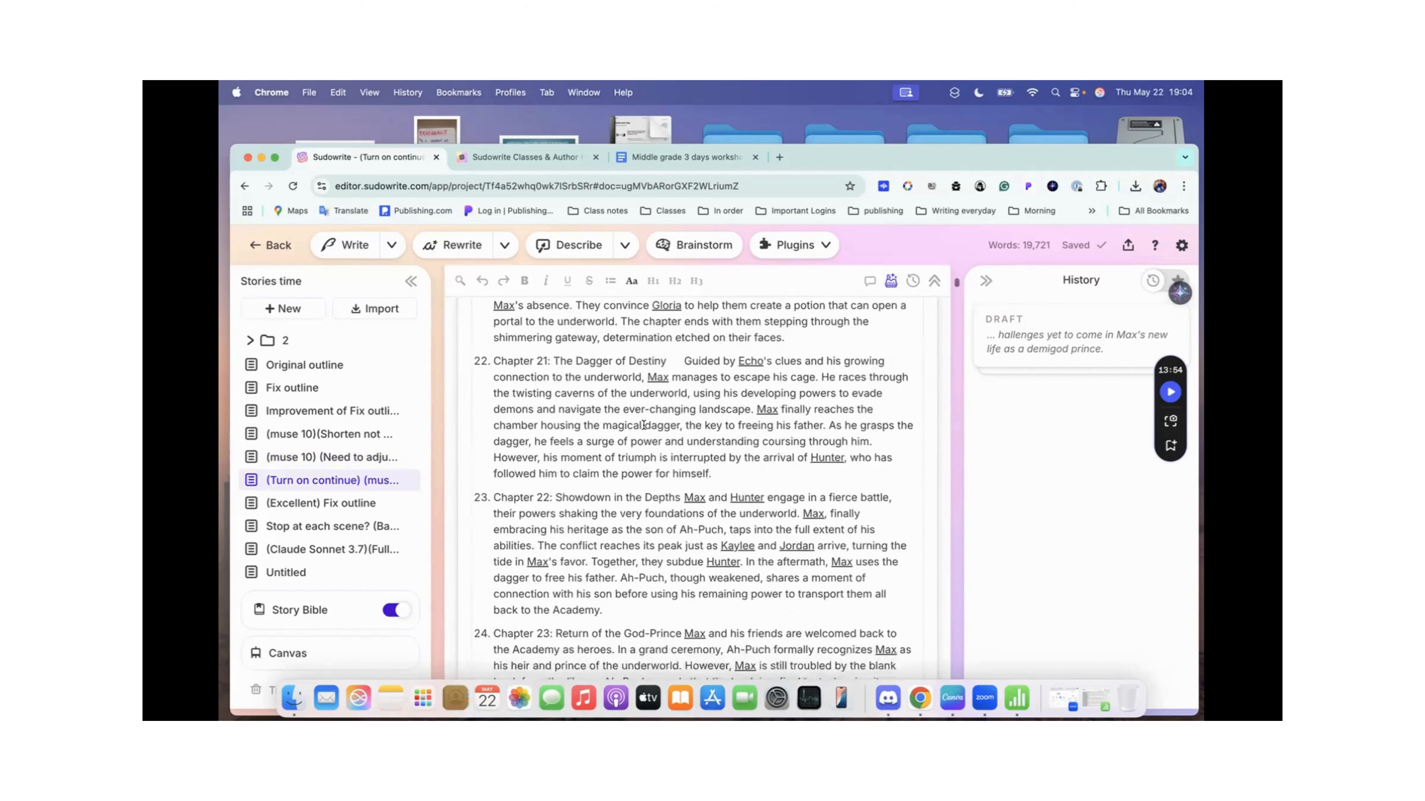
{"action": "scroll", "coordinate": [644, 425], "scroll_direction": "down", "scroll_amount": 4}
{"action": "scroll", "coordinate": [644, 425], "scroll_direction": "down", "scroll_amount": 3}
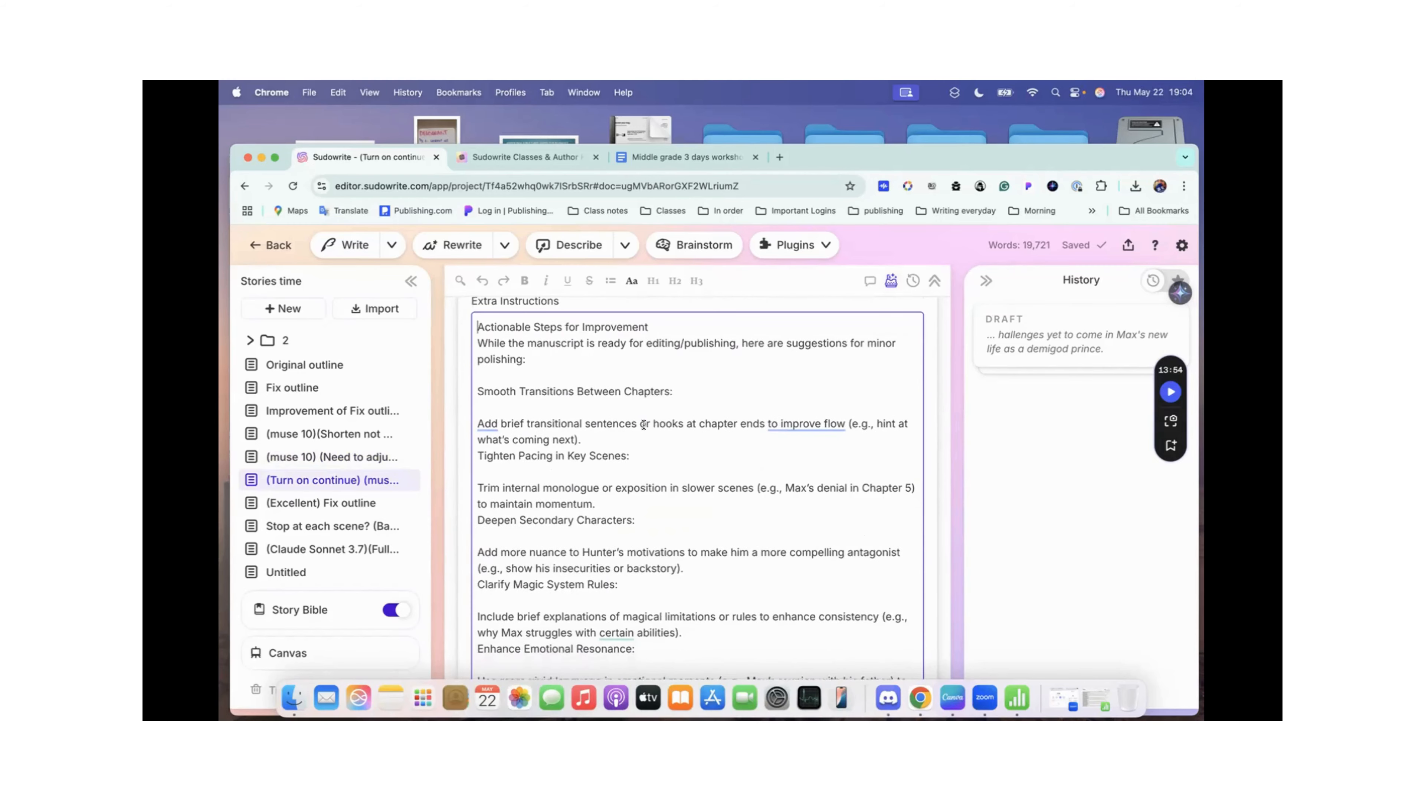
{"action": "scroll", "coordinate": [643, 425], "scroll_direction": "down", "scroll_amount": 10}
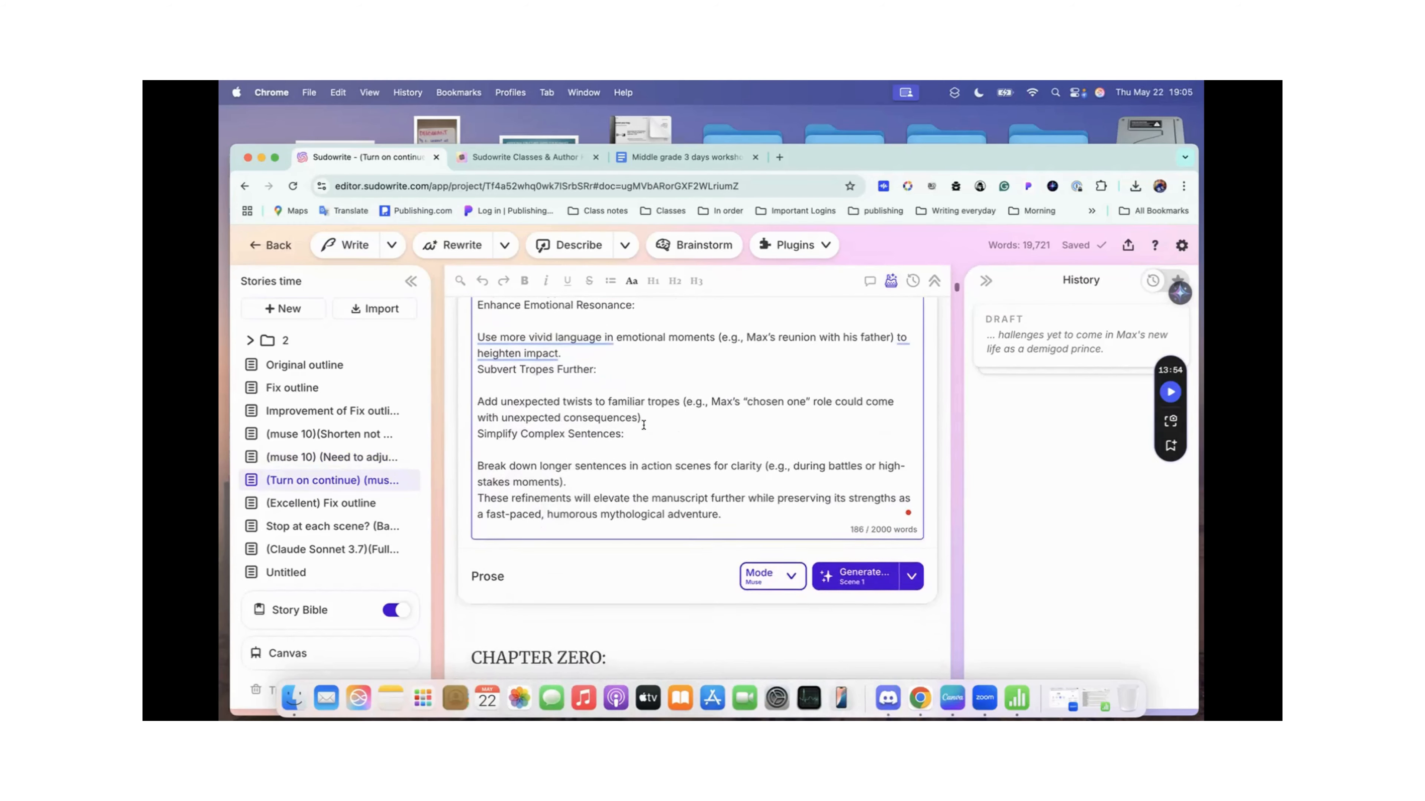
{"action": "scroll", "coordinate": [643, 425], "scroll_direction": "down", "scroll_amount": 1}
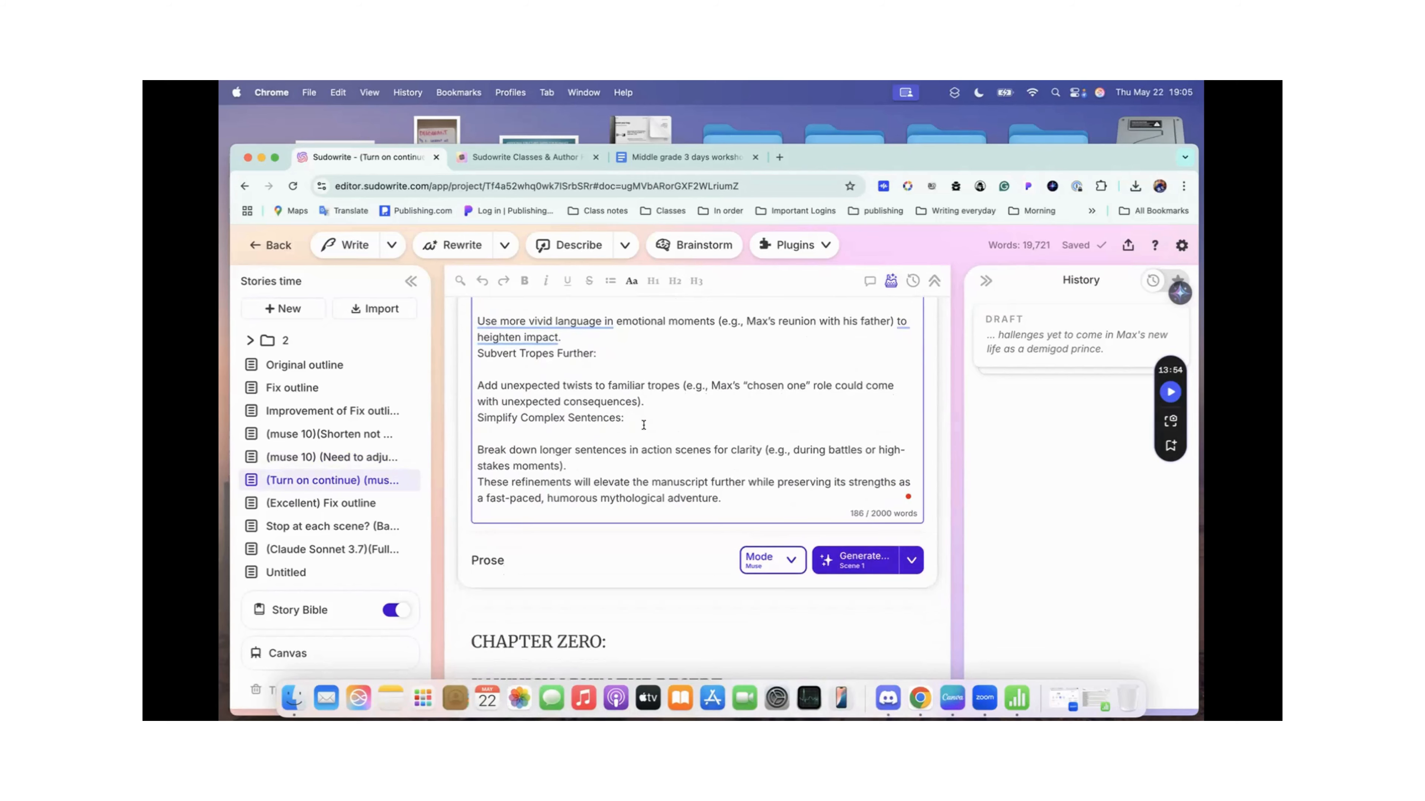
{"action": "scroll", "coordinate": [643, 424], "scroll_direction": "down", "scroll_amount": 15}
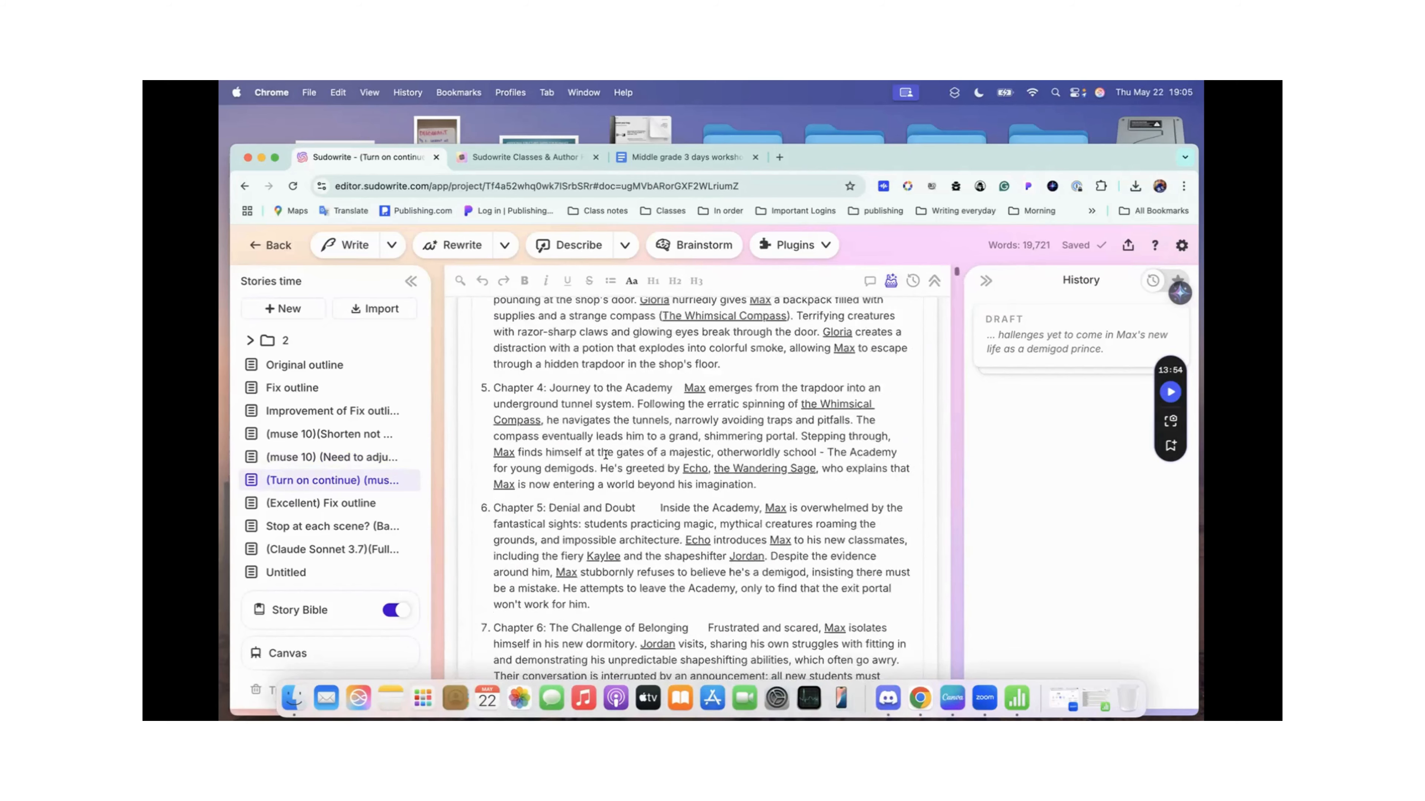
{"action": "scroll", "coordinate": [605, 455], "scroll_direction": "up", "scroll_amount": 20}
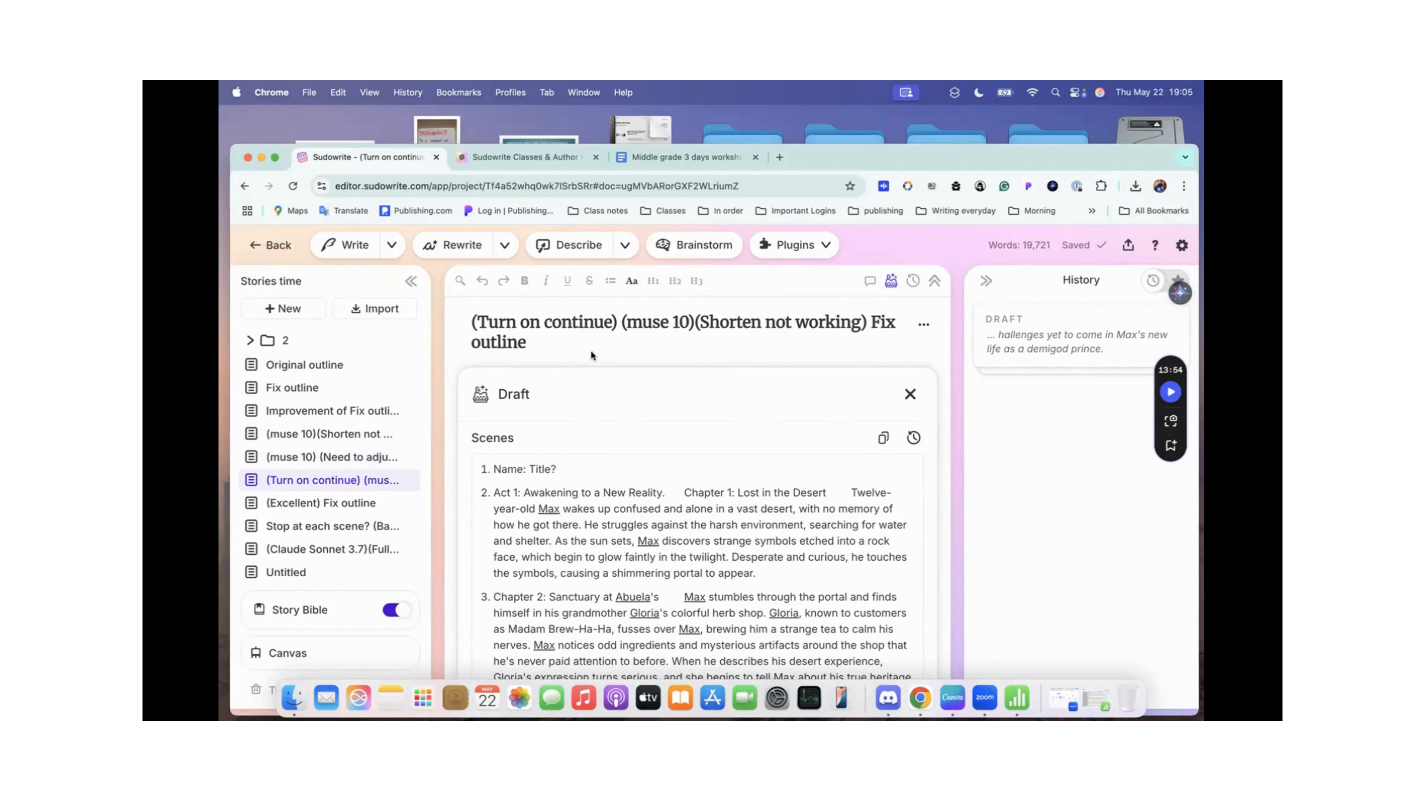
{"action": "scroll", "coordinate": [657, 393], "scroll_direction": "down", "scroll_amount": 10}
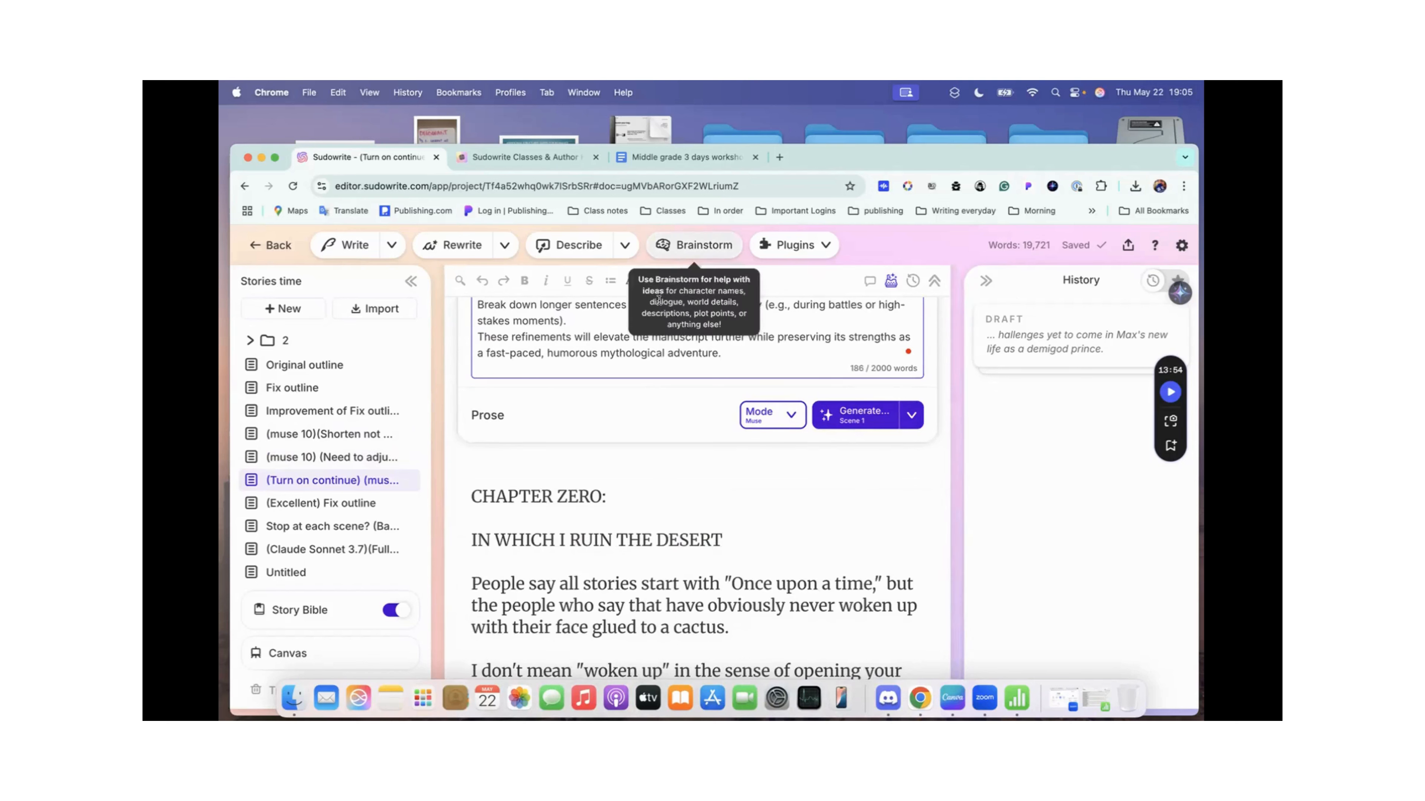
Step: Hide the Draft section of the (Turn on continue) document and find "scene" in its prose
{"action": "left_click", "coordinate": [892, 282]}
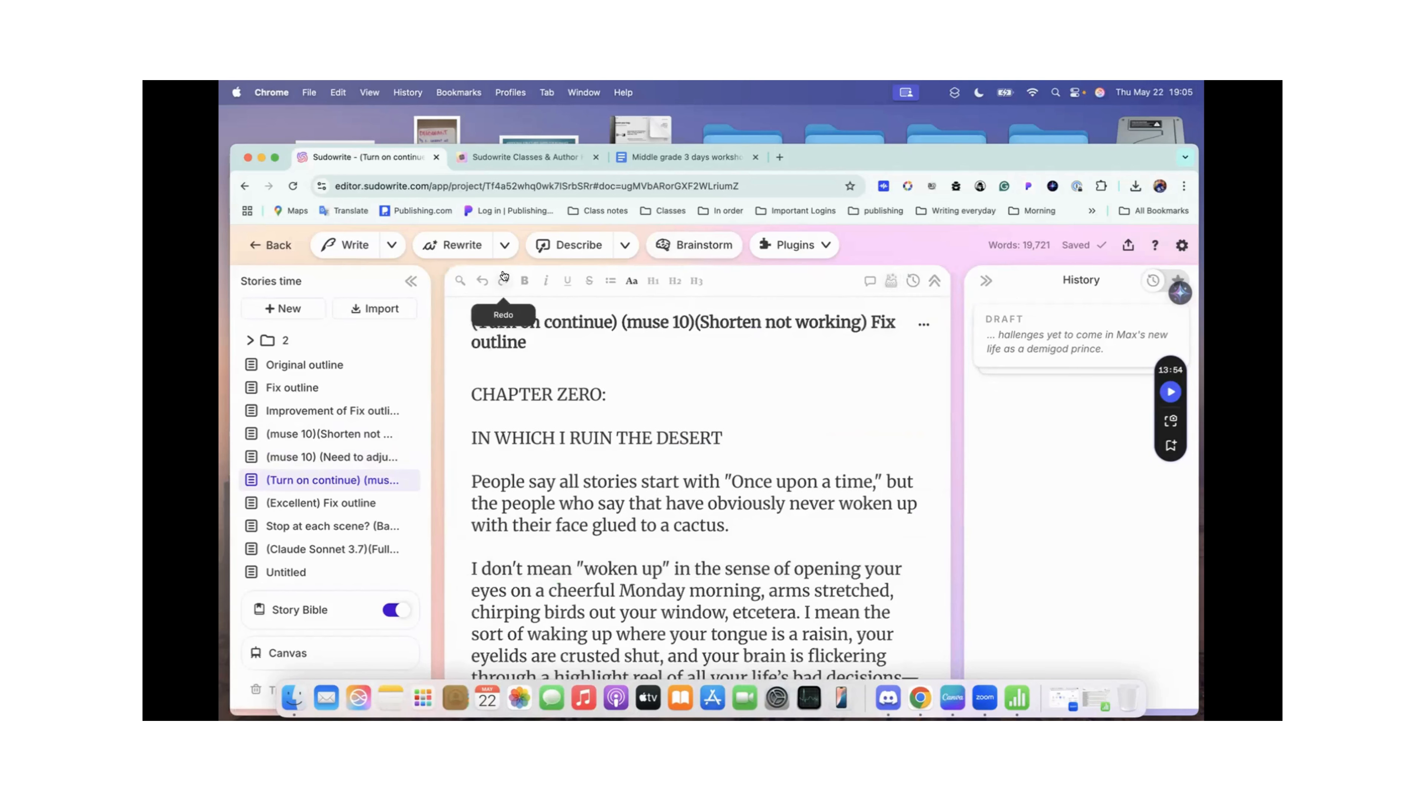
{"action": "left_click", "coordinate": [465, 283]}
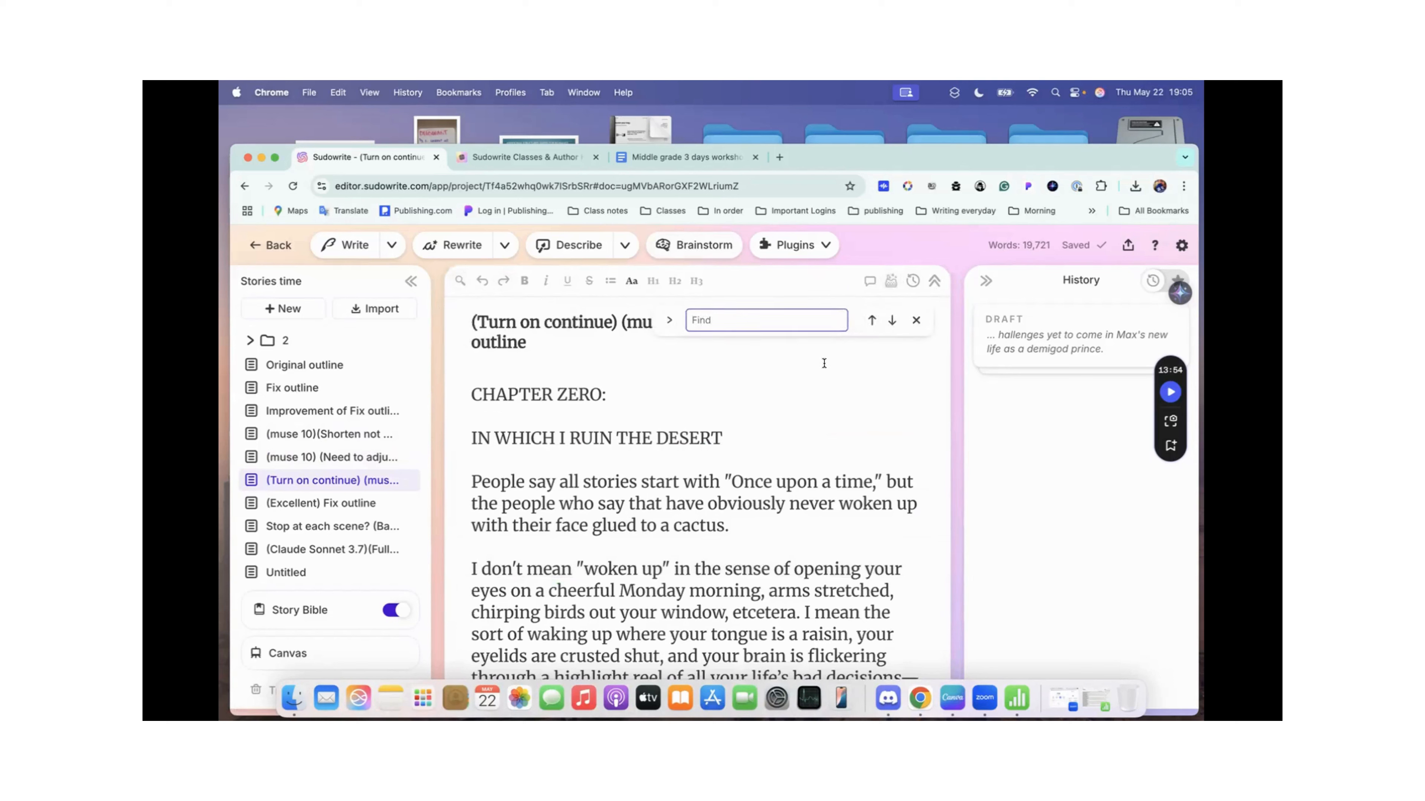
{"action": "type", "text": "scene"}
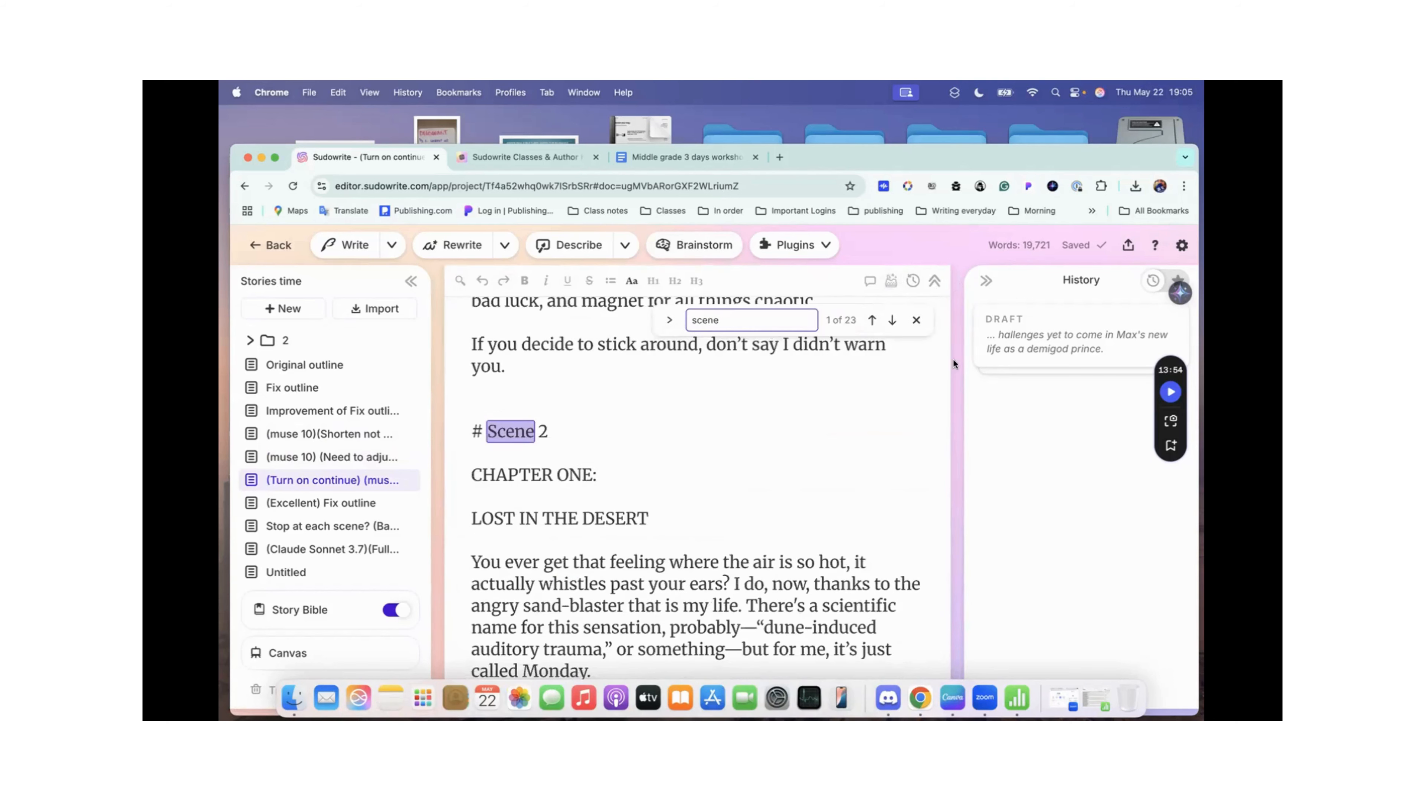
Step: Step through the matches for "scene" in the (Turn on continue) document, up to the Scene 25 heading
{"action": "left_click", "coordinate": [892, 321]}
{"action": "left_click", "coordinate": [892, 321]}
{"action": "left_click", "coordinate": [892, 321]}
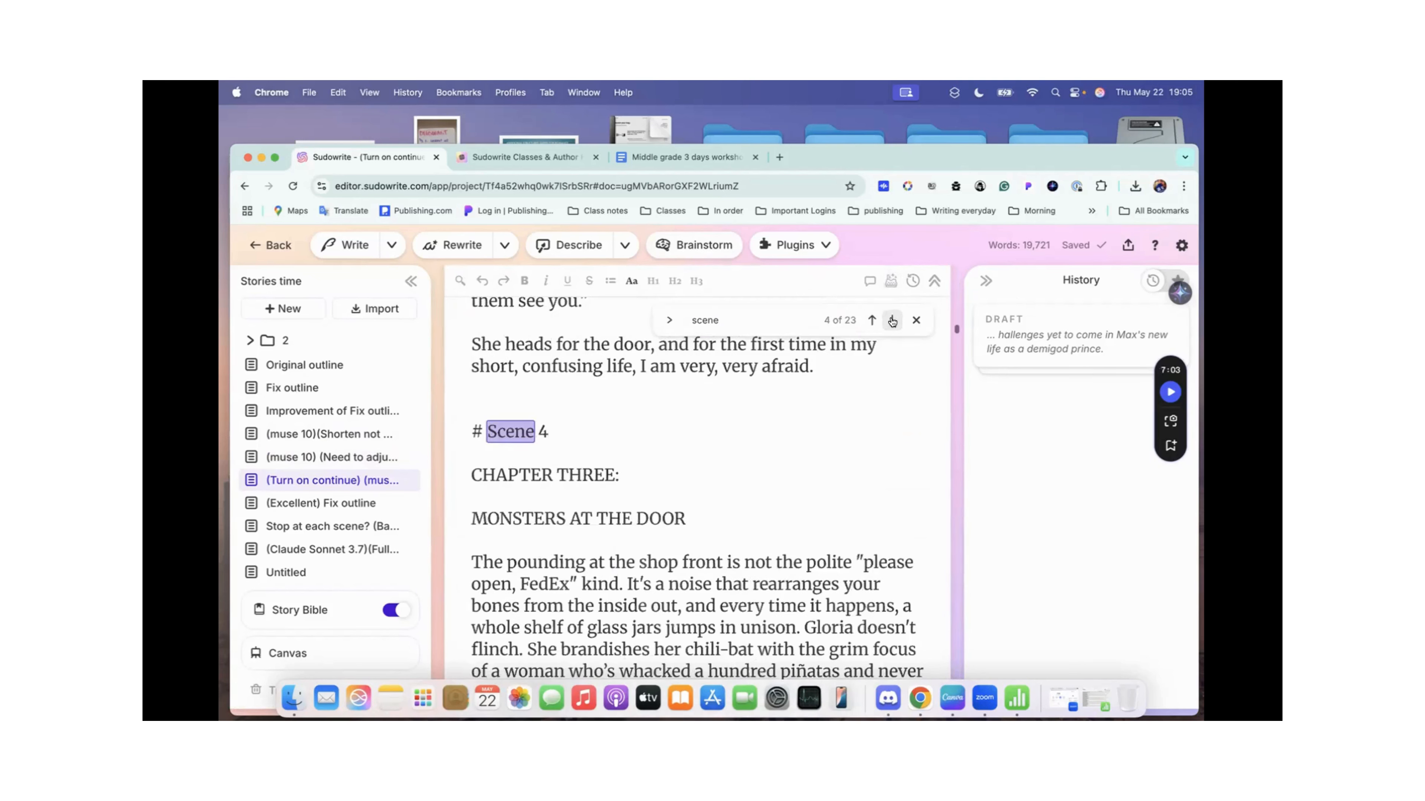
{"action": "left_click", "coordinate": [893, 321]}
{"action": "left_click", "coordinate": [892, 321]}
{"action": "left_click", "coordinate": [892, 321]}
{"action": "left_click", "coordinate": [892, 321]}
{"action": "left_click", "coordinate": [892, 320]}
{"action": "left_click", "coordinate": [893, 321]}
{"action": "left_click", "coordinate": [893, 321]}
{"action": "left_click", "coordinate": [892, 321]}
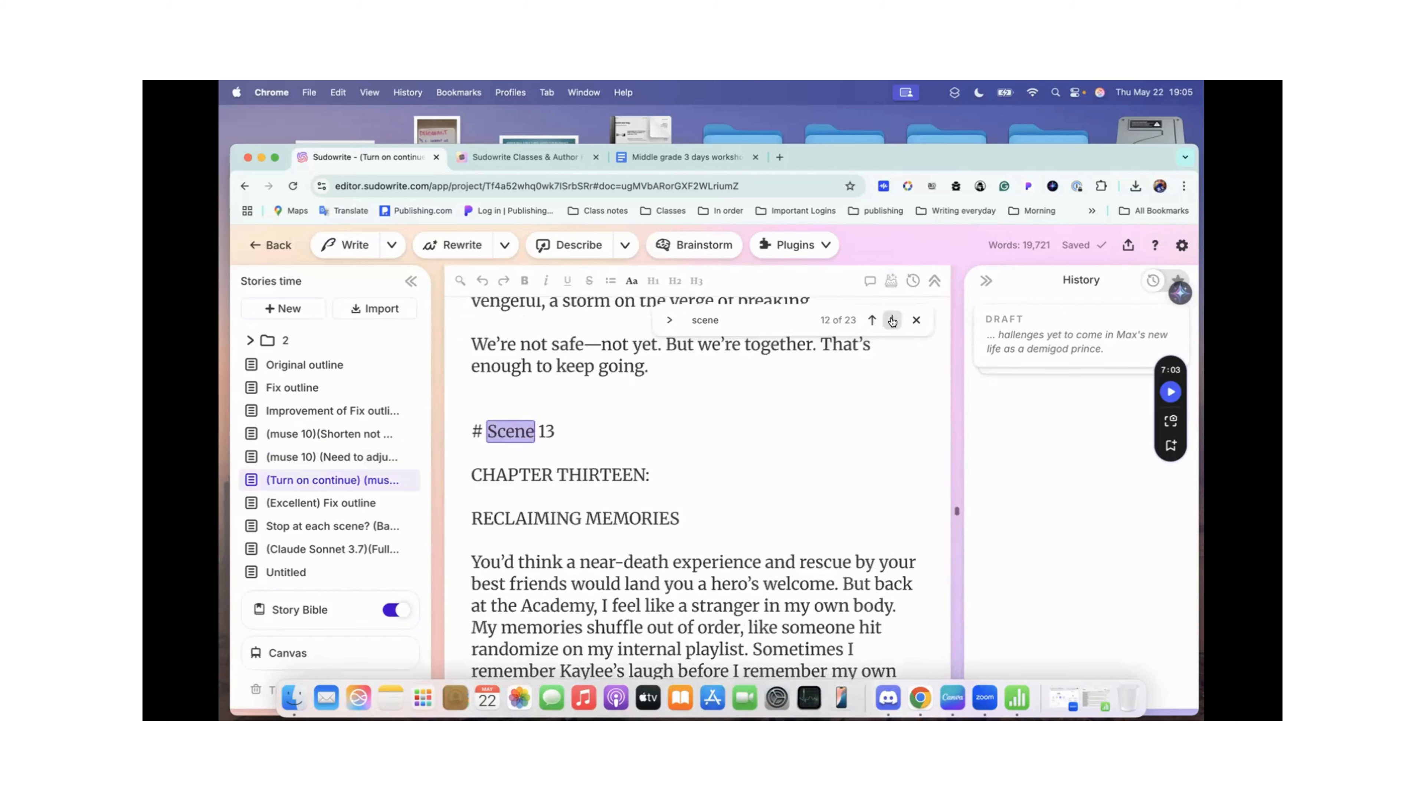
{"action": "left_click", "coordinate": [893, 321]}
{"action": "left_click", "coordinate": [892, 321]}
{"action": "left_click", "coordinate": [892, 321]}
{"action": "left_click", "coordinate": [893, 321]}
{"action": "left_click", "coordinate": [892, 321]}
{"action": "left_click", "coordinate": [893, 321]}
{"action": "left_click", "coordinate": [892, 321]}
{"action": "left_click", "coordinate": [892, 321]}
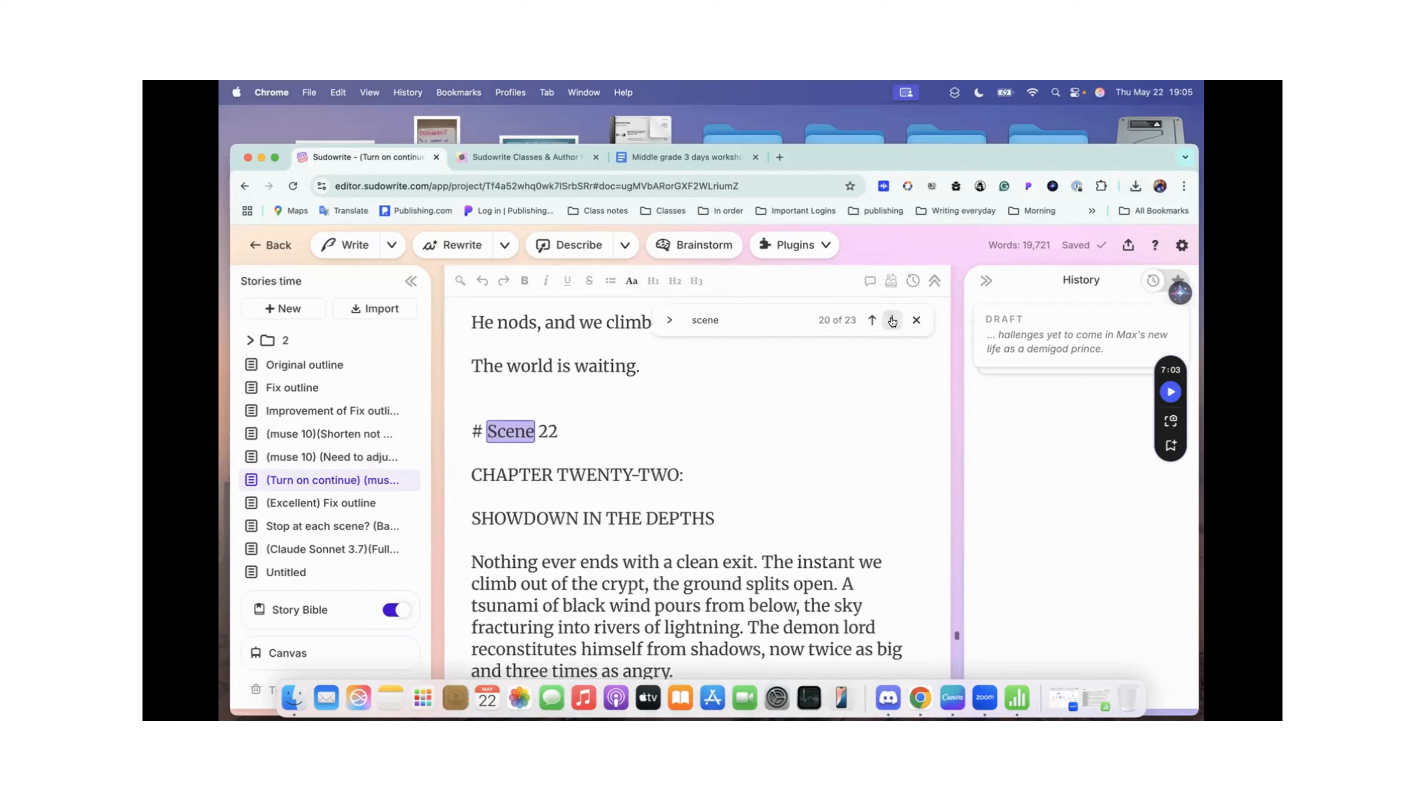
{"action": "left_click", "coordinate": [892, 321]}
{"action": "left_click", "coordinate": [893, 321]}
{"action": "left_click", "coordinate": [893, 321]}
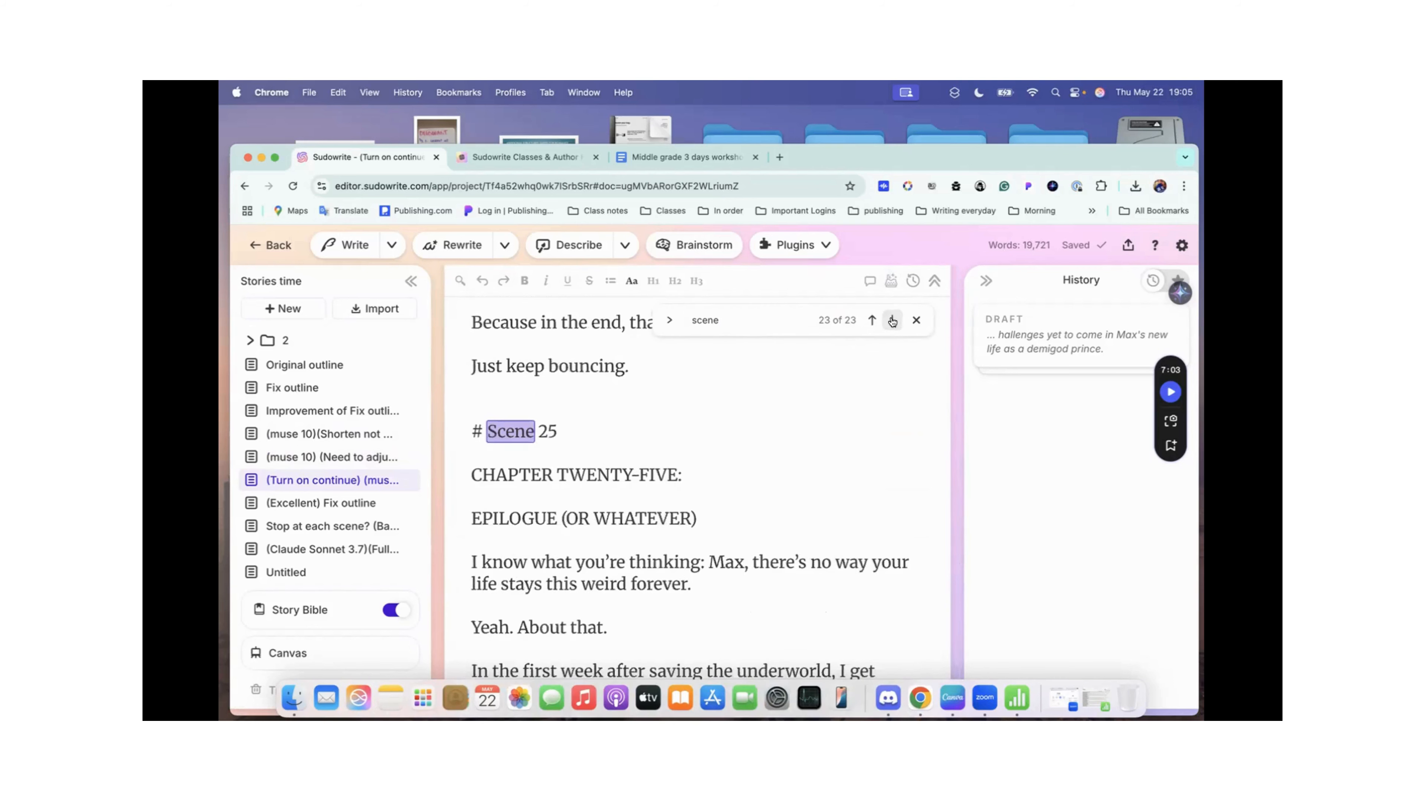
Step: Skim the Scene 25 epilogue to the story's last lines and close the text search
{"action": "scroll", "coordinate": [718, 484], "scroll_direction": "down", "scroll_amount": 10}
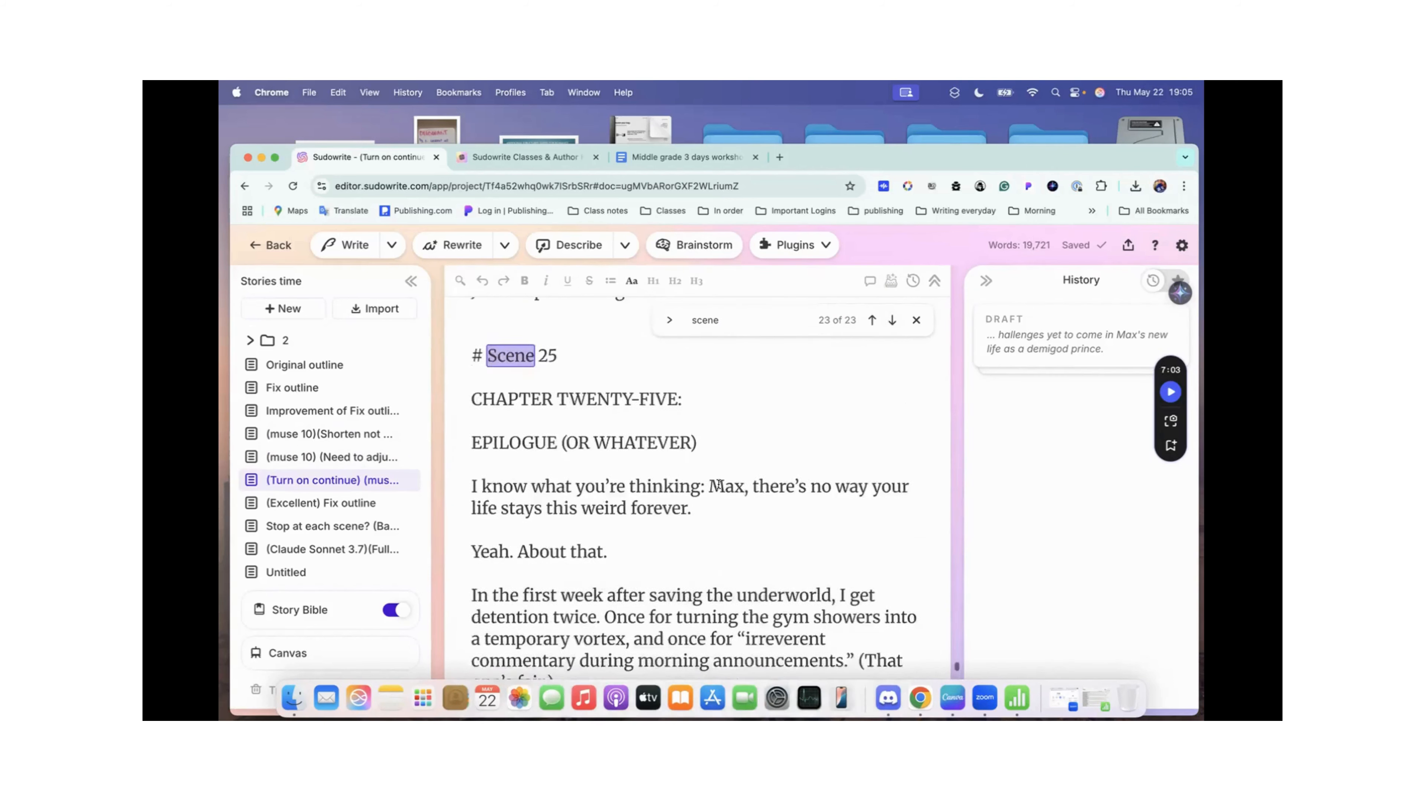
{"action": "scroll", "coordinate": [718, 484], "scroll_direction": "down", "scroll_amount": 6}
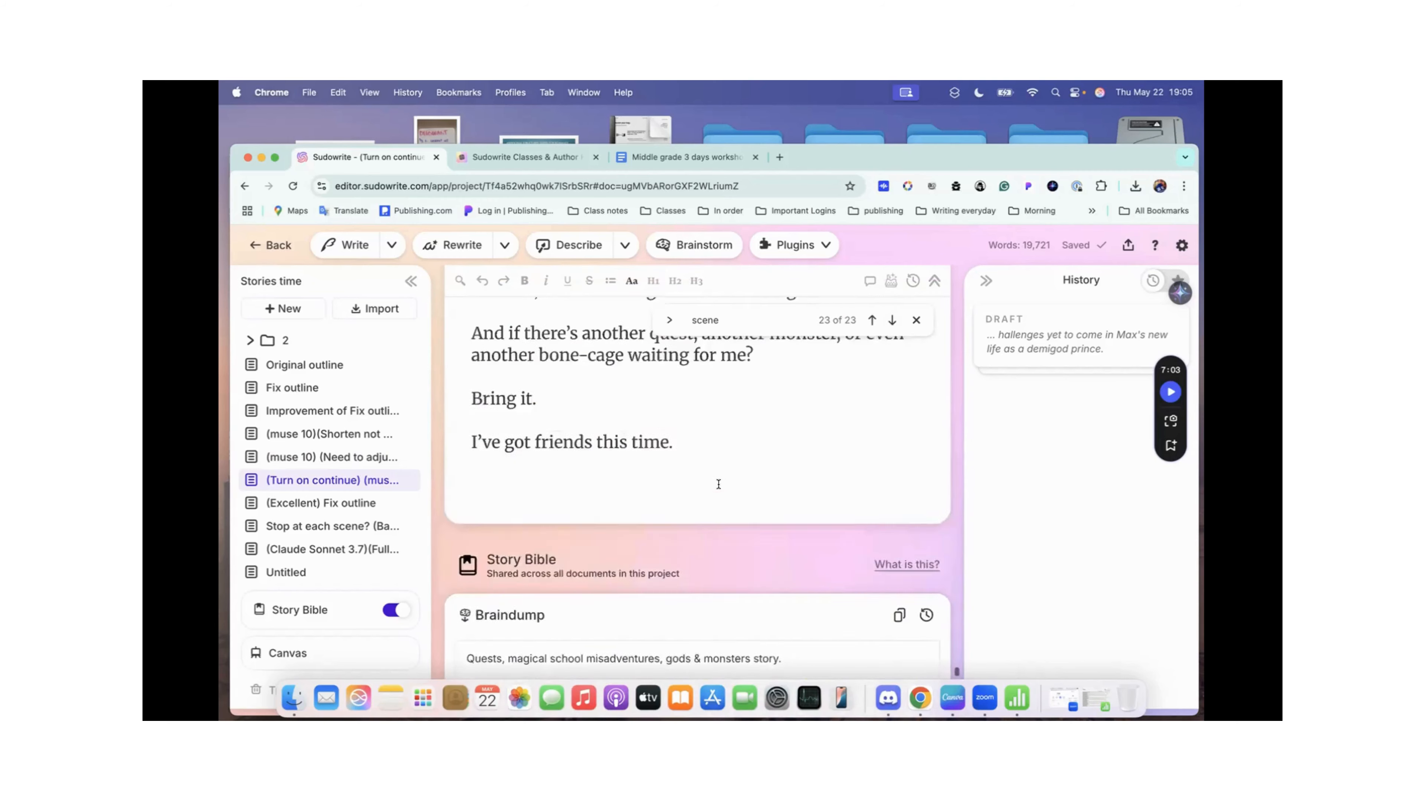
{"action": "scroll", "coordinate": [718, 484], "scroll_direction": "up", "scroll_amount": 5}
{"action": "scroll", "coordinate": [718, 484], "scroll_direction": "down", "scroll_amount": 3}
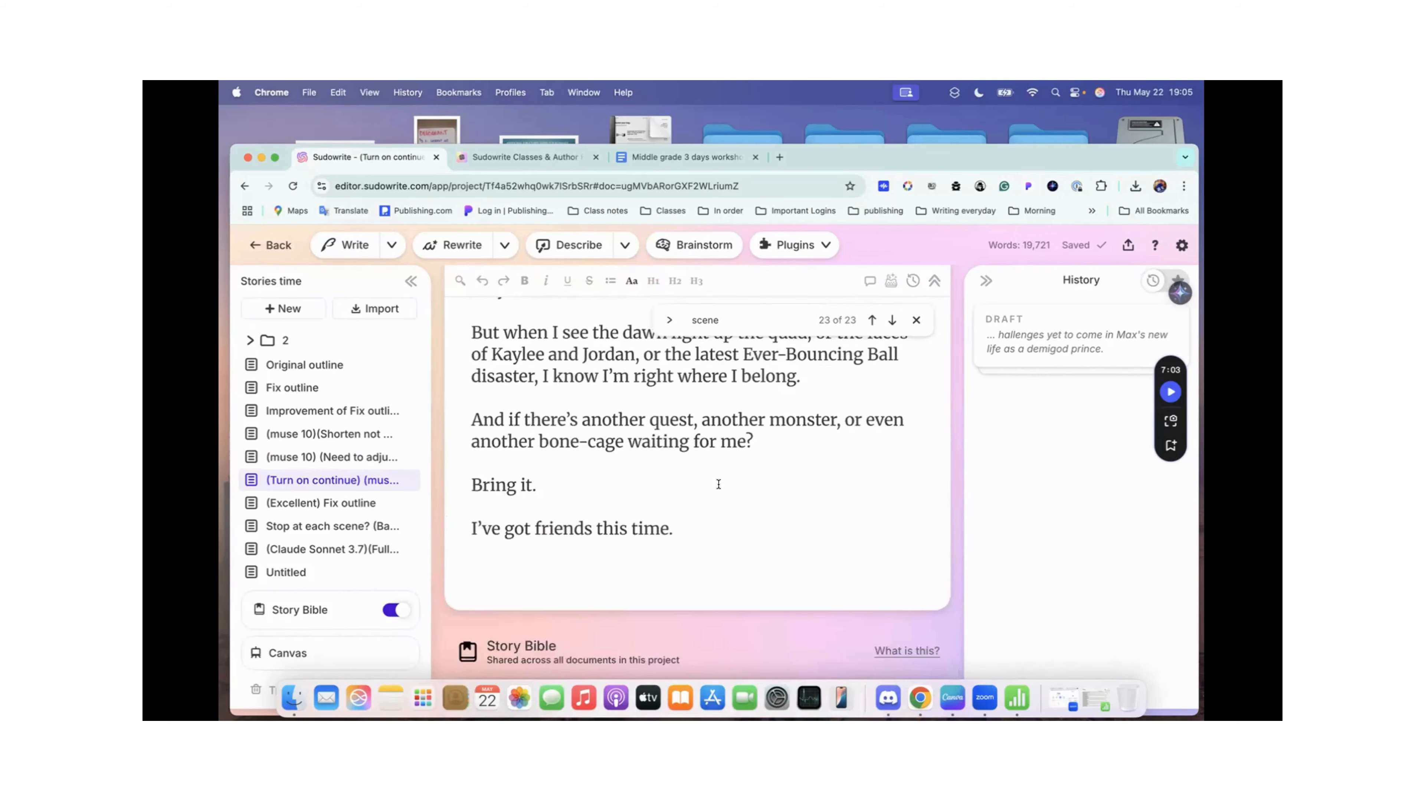
{"action": "scroll", "coordinate": [718, 484], "scroll_direction": "up", "scroll_amount": 2}
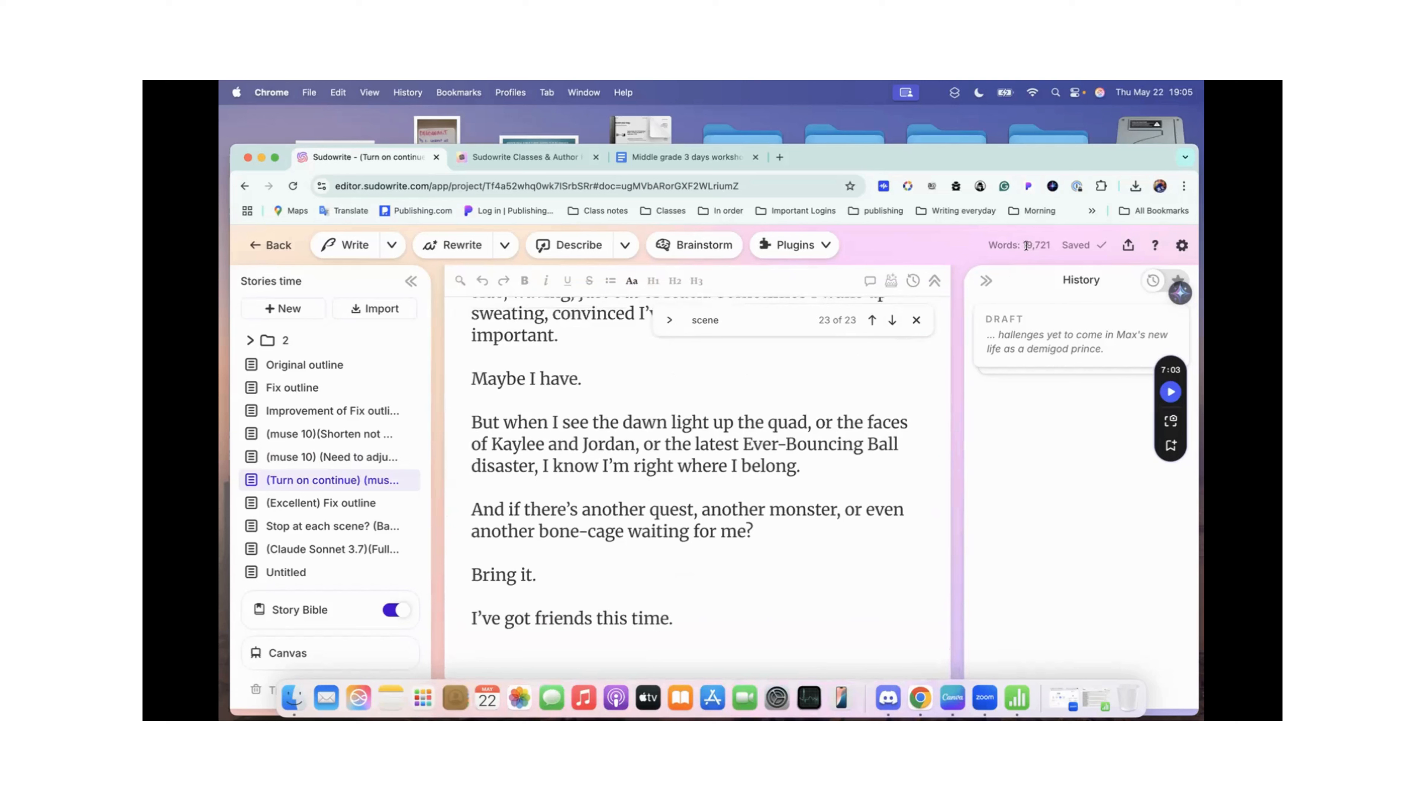
{"action": "left_click", "coordinate": [916, 320]}
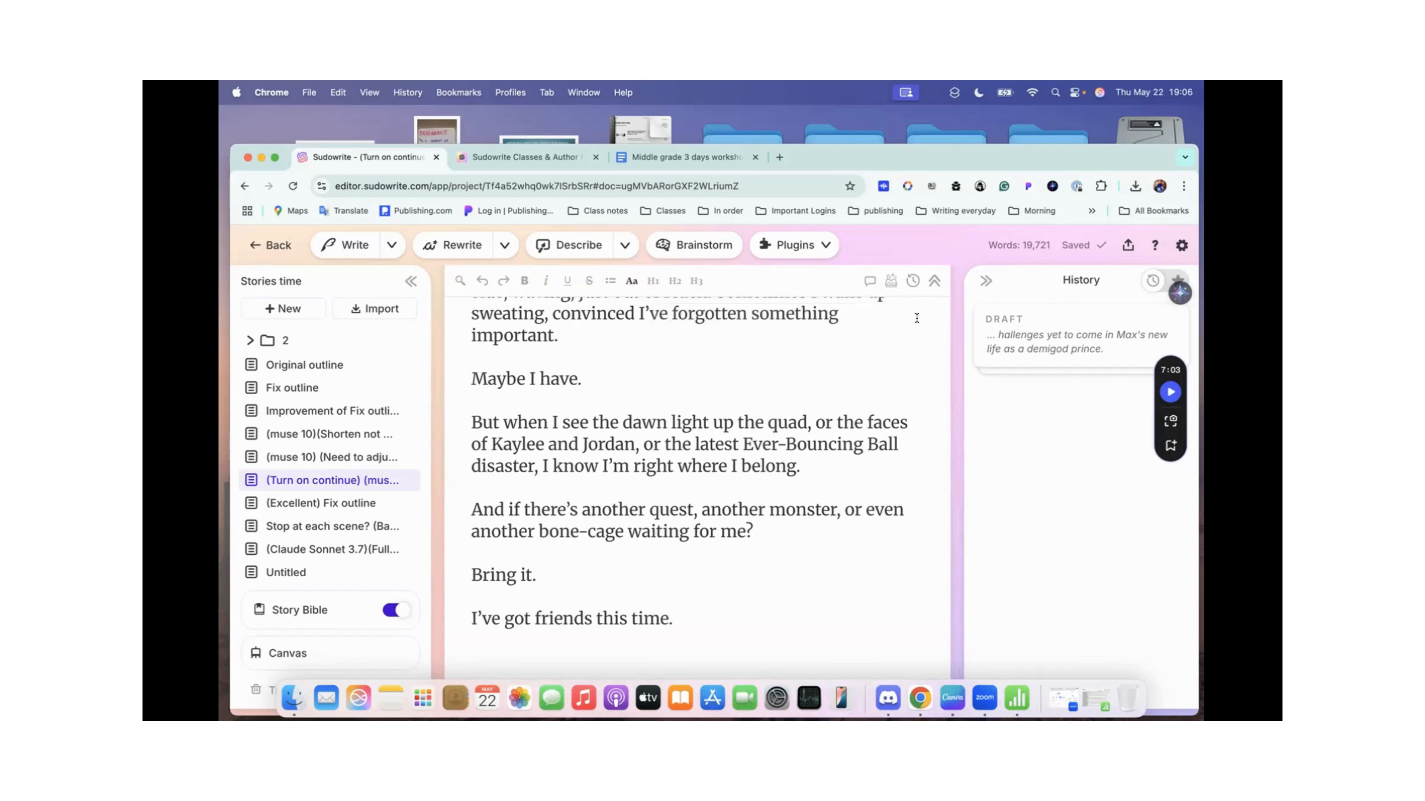
Step: Share the (Turn on continue) (muse 10) document and copy its share link
{"action": "left_click", "coordinate": [1128, 245]}
{"action": "left_click", "coordinate": [907, 588]}
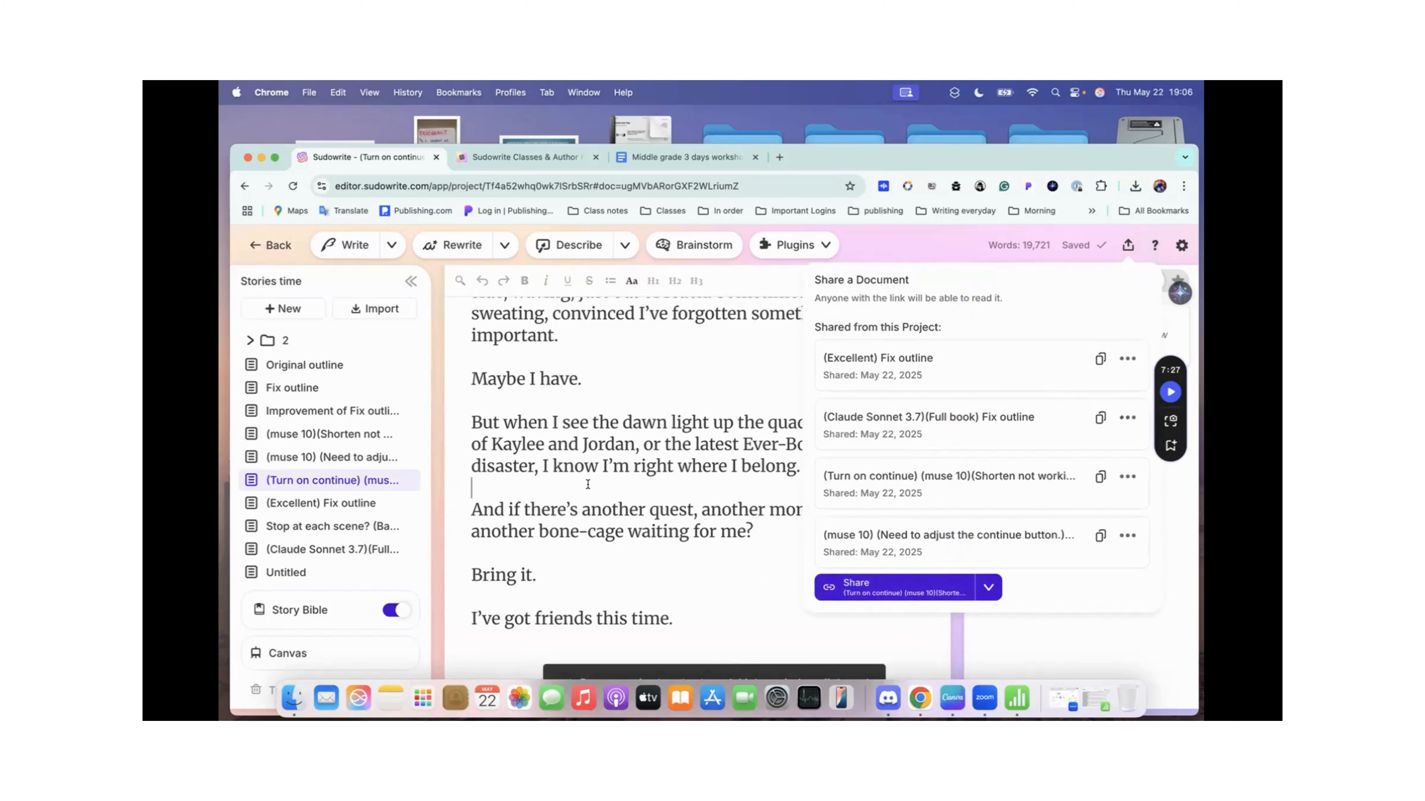
{"action": "scroll", "coordinate": [678, 468], "scroll_direction": "down", "scroll_amount": 5}
{"action": "scroll", "coordinate": [678, 468], "scroll_direction": "down", "scroll_amount": 5}
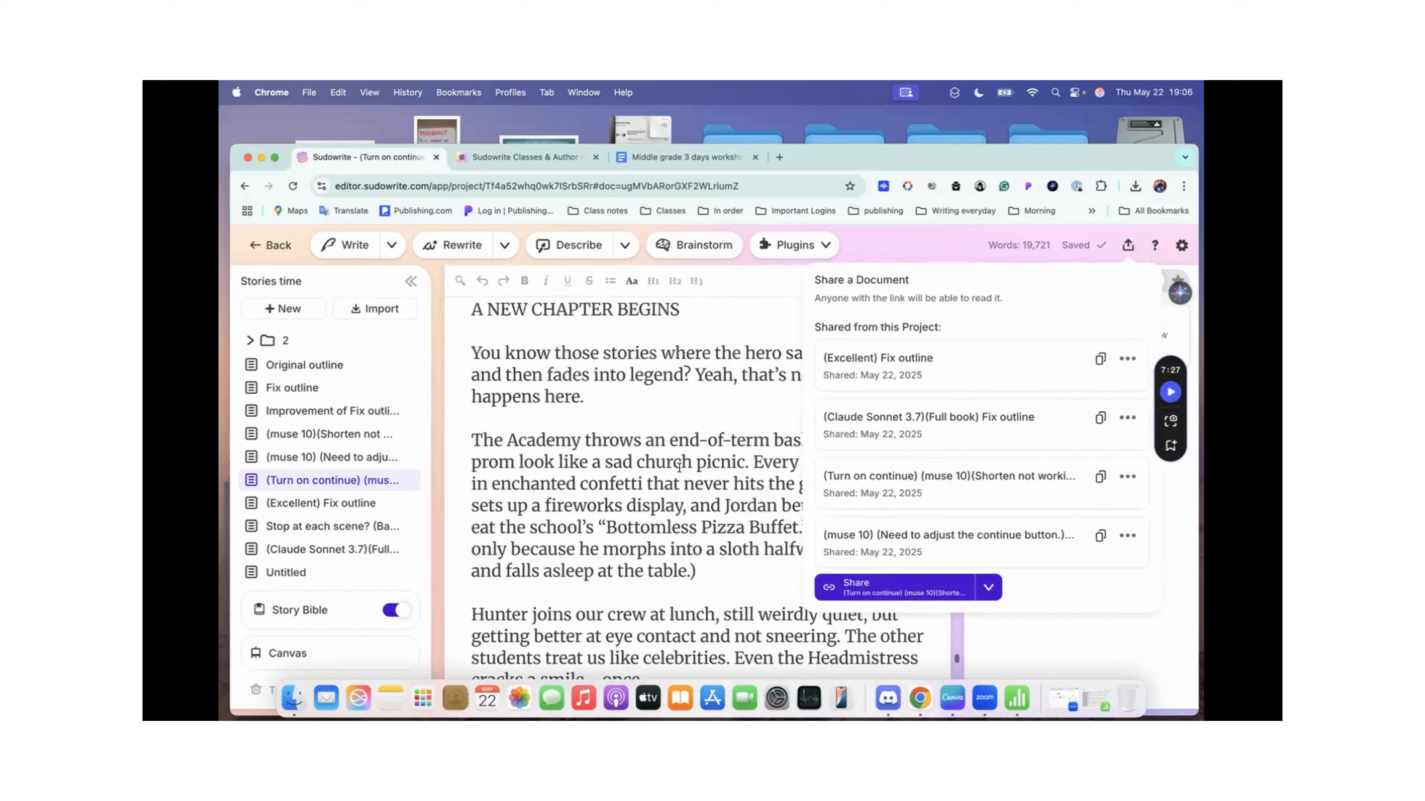
{"action": "scroll", "coordinate": [678, 468], "scroll_direction": "up", "scroll_amount": 20}
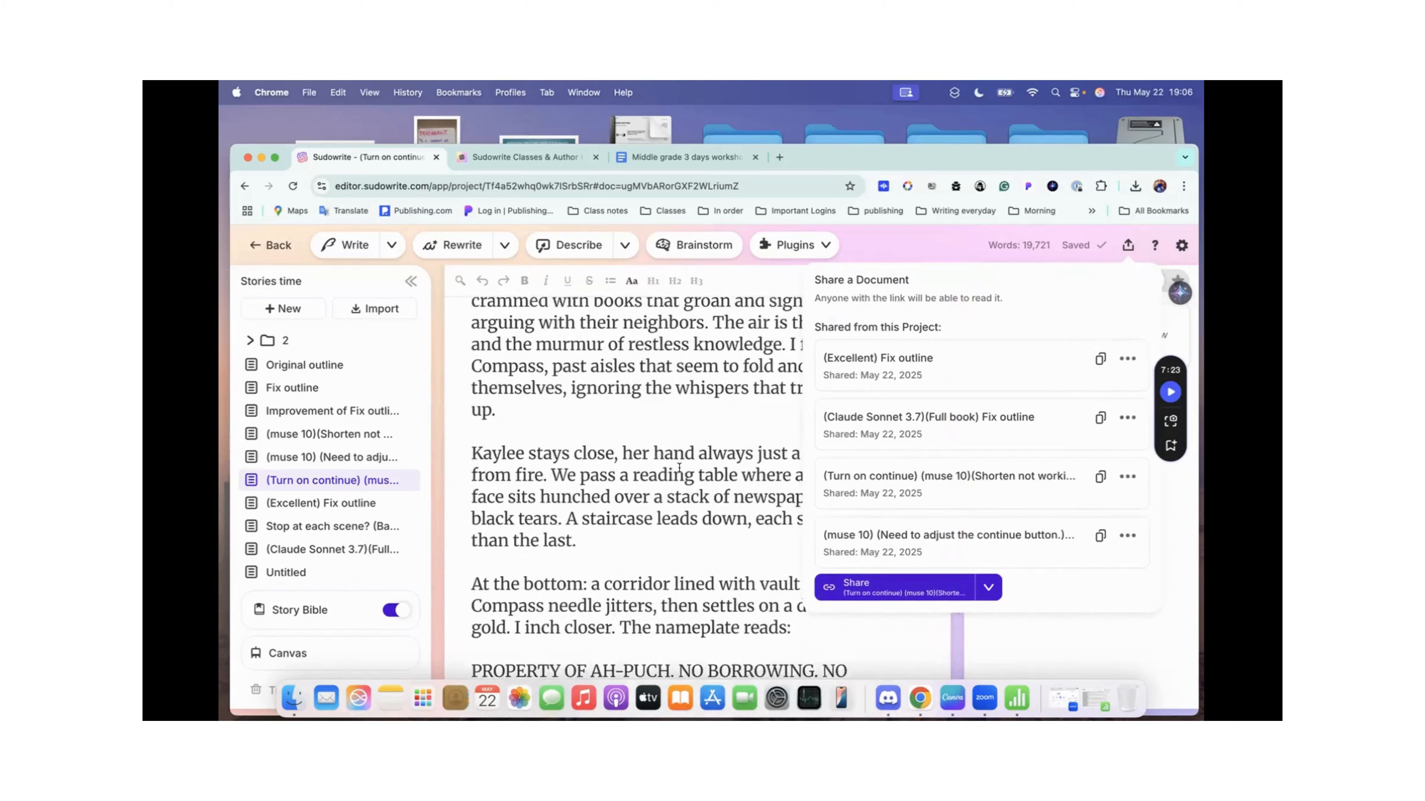
{"action": "scroll", "coordinate": [679, 467], "scroll_direction": "up", "scroll_amount": 5}
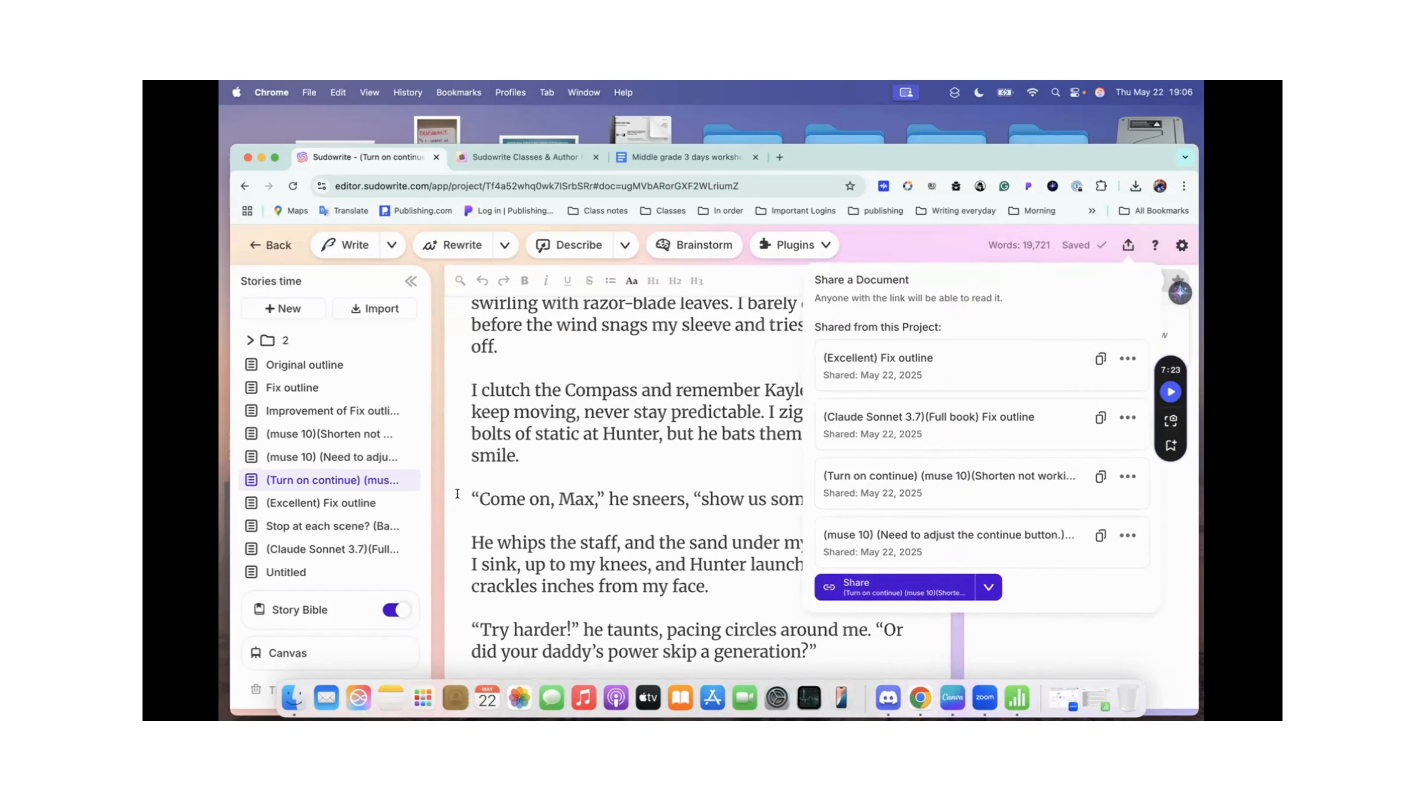
{"action": "left_click", "coordinate": [1097, 478]}
{"action": "left_click", "coordinate": [1127, 247]}
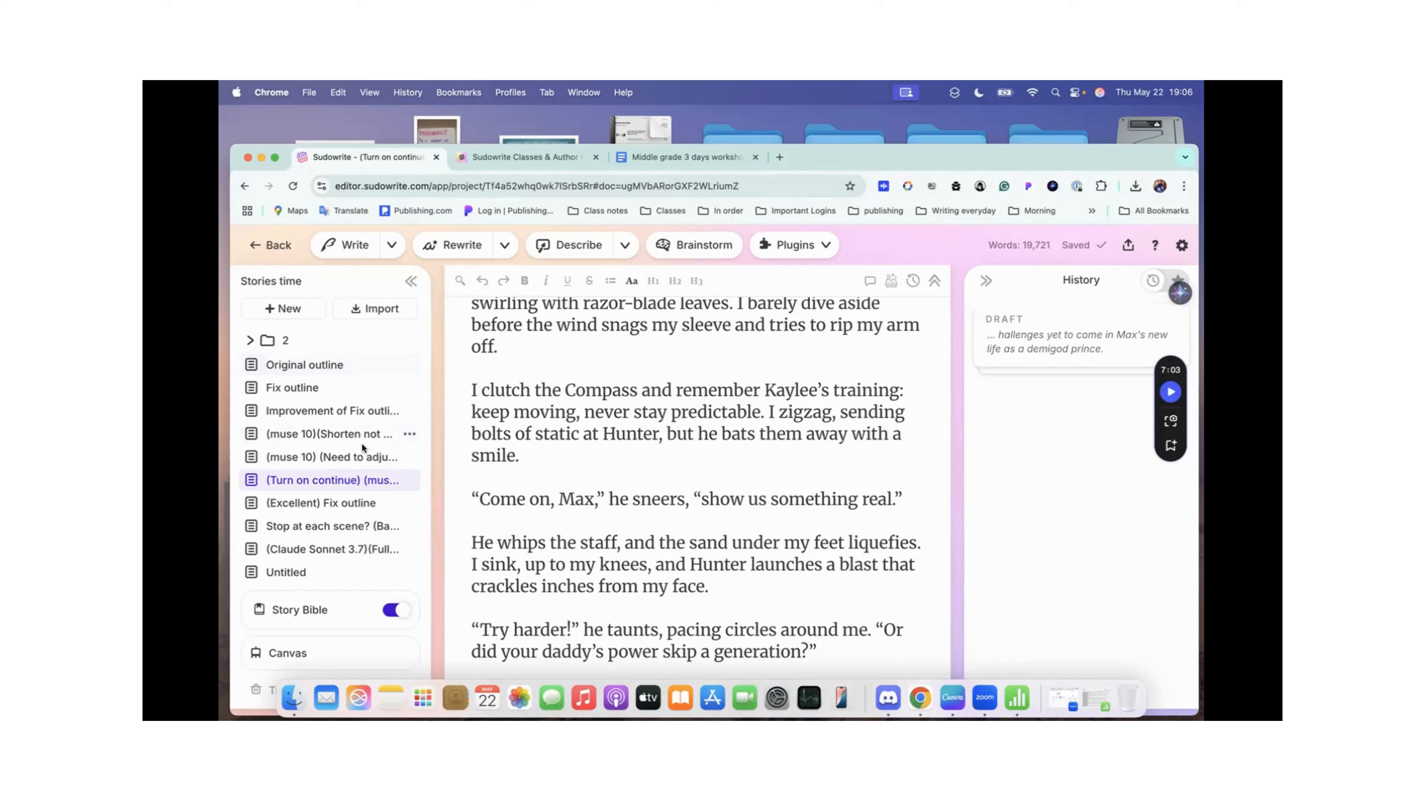
Step: Open the (Excellent) Fix outline document and view the desert illustration above its prose
{"action": "left_click", "coordinate": [330, 505]}
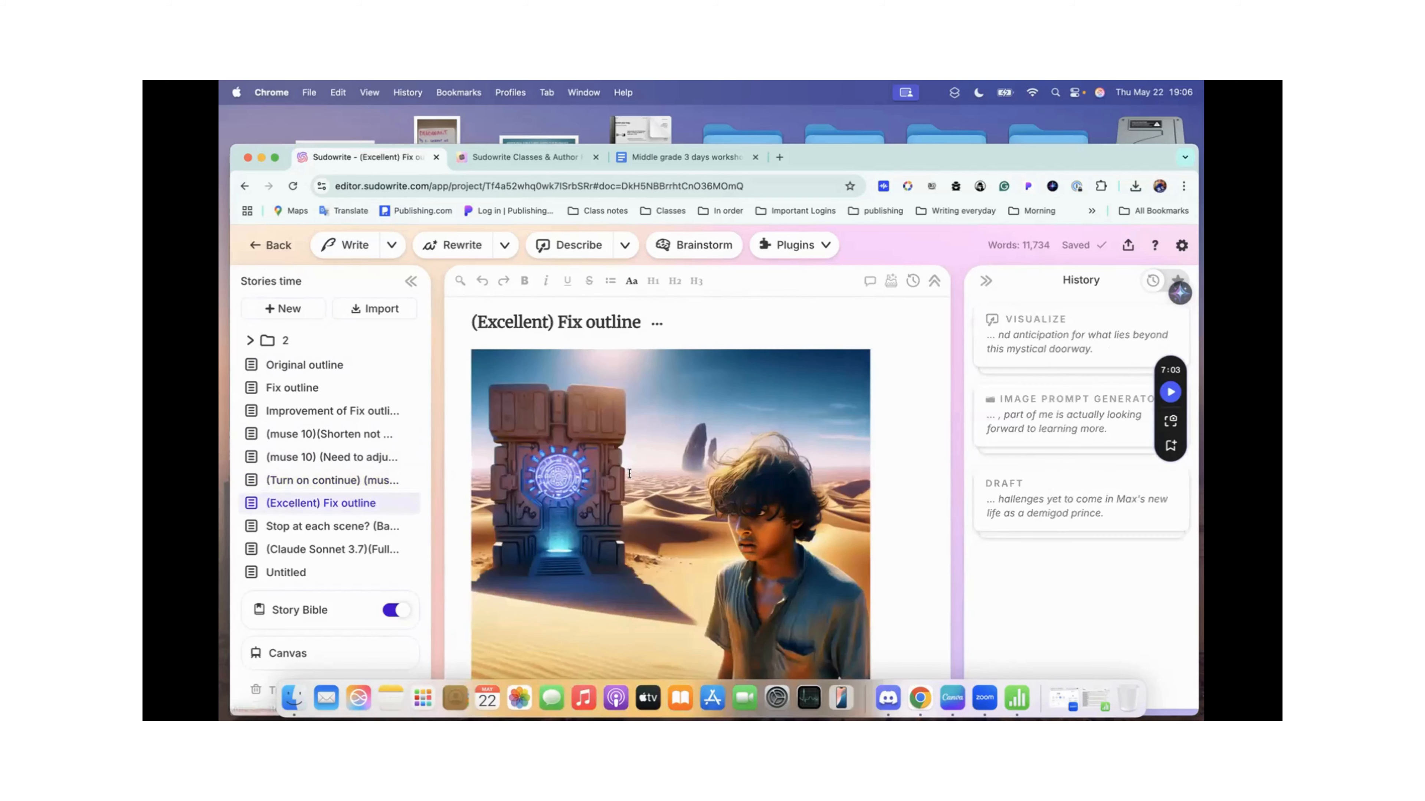
{"action": "scroll", "coordinate": [629, 474], "scroll_direction": "down", "scroll_amount": 2}
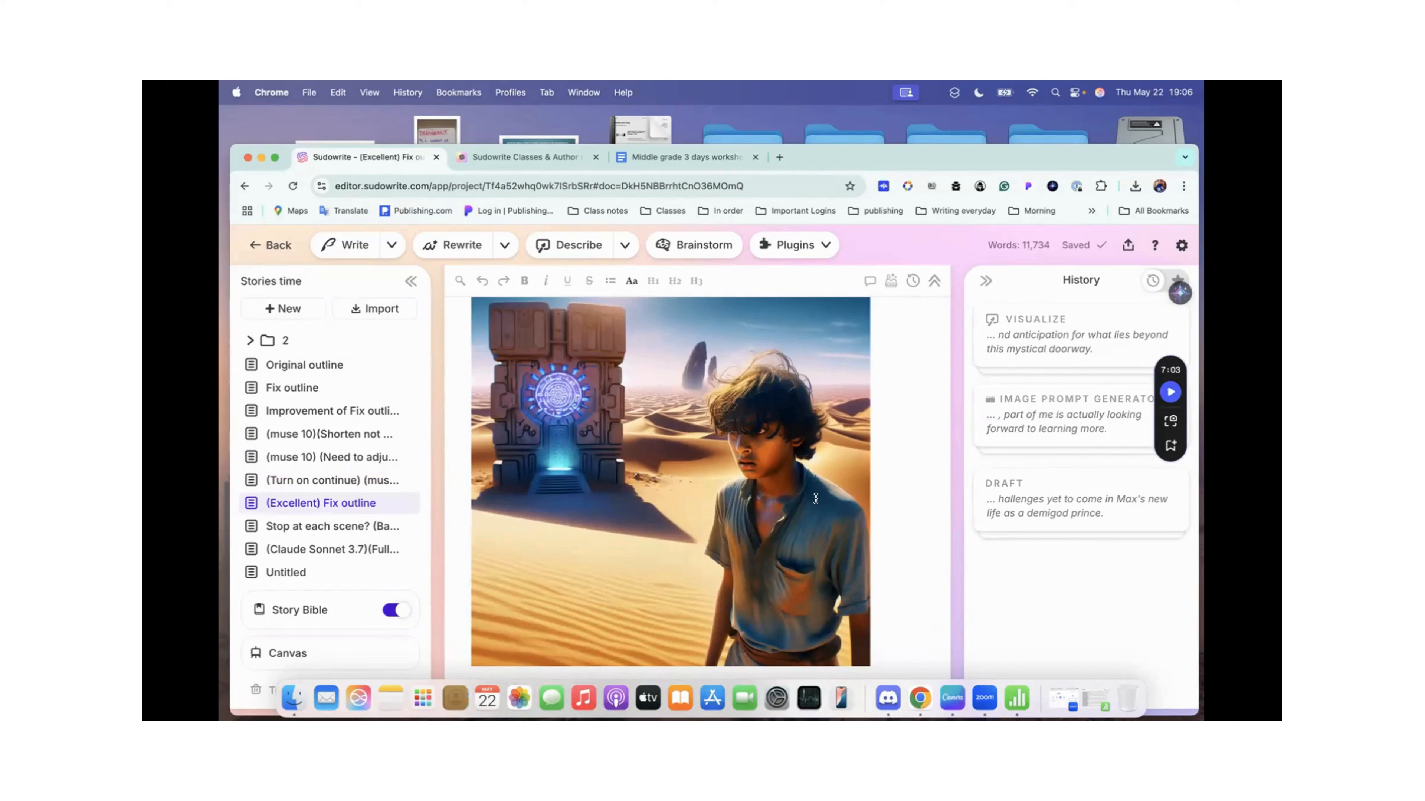
{"action": "scroll", "coordinate": [541, 362], "scroll_direction": "up", "scroll_amount": 1}
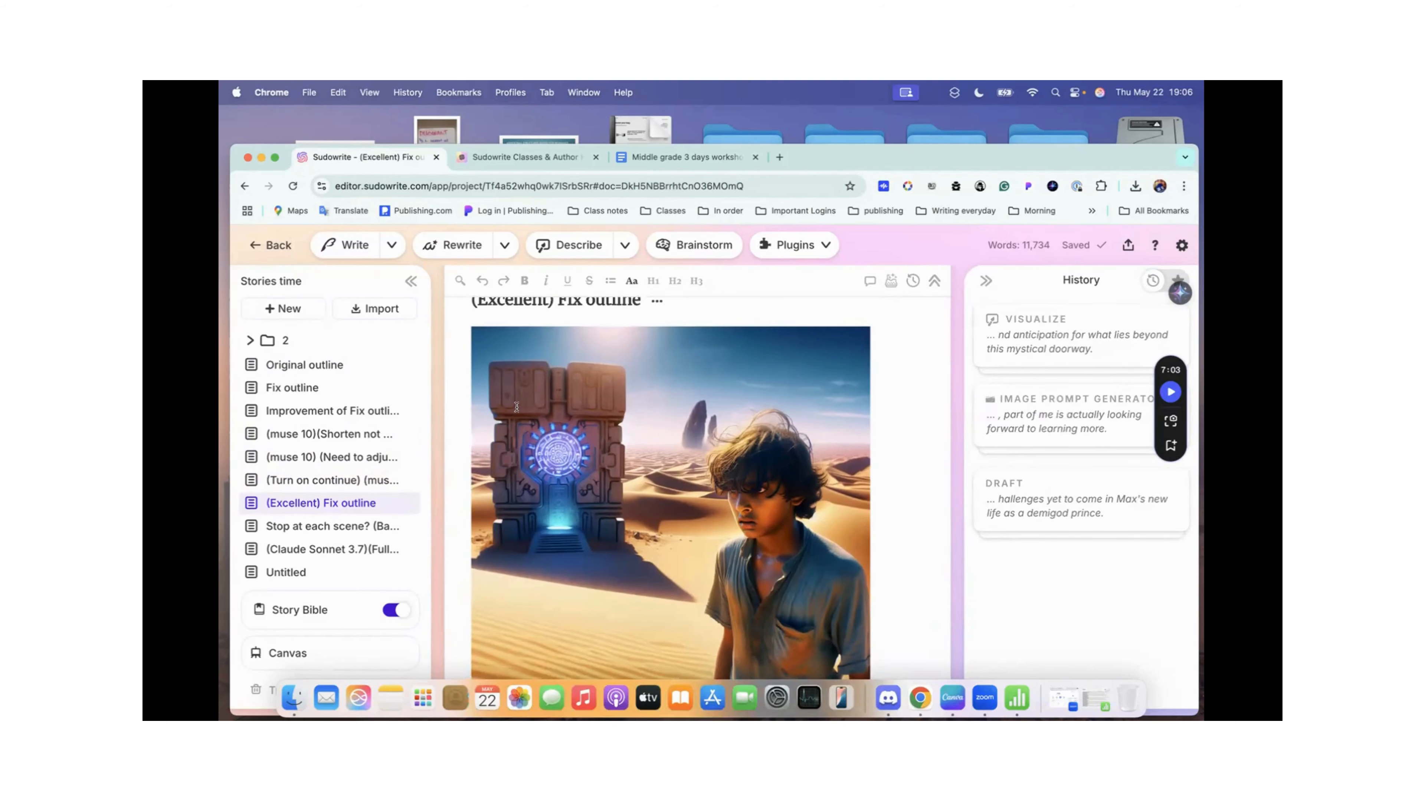
{"action": "scroll", "coordinate": [516, 407], "scroll_direction": "up", "scroll_amount": 1}
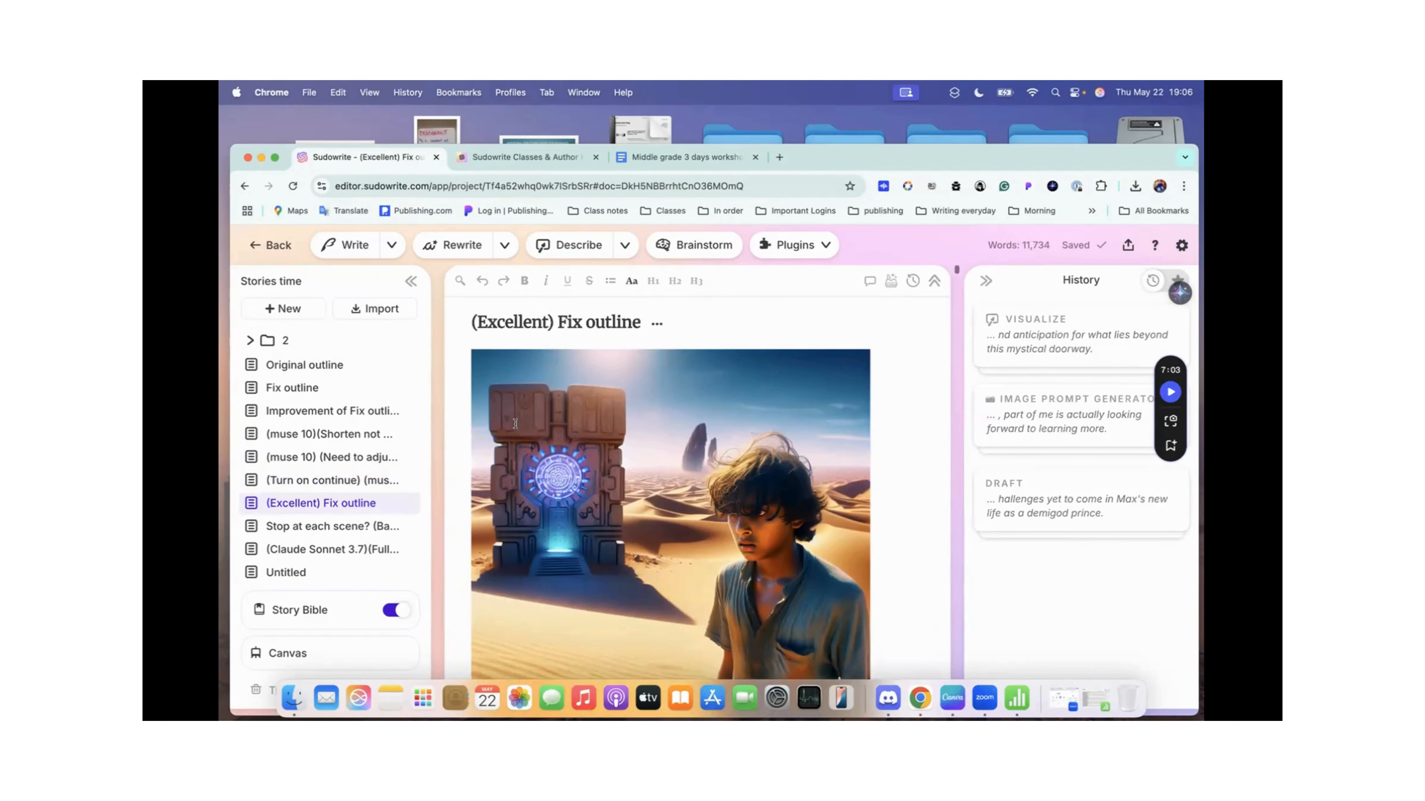
Step: Show the Draft section of the (Excellent) Fix outline document and examine its final scenes and Extra Instructions
{"action": "left_click", "coordinate": [890, 282]}
{"action": "scroll", "coordinate": [638, 386], "scroll_direction": "up", "scroll_amount": 3}
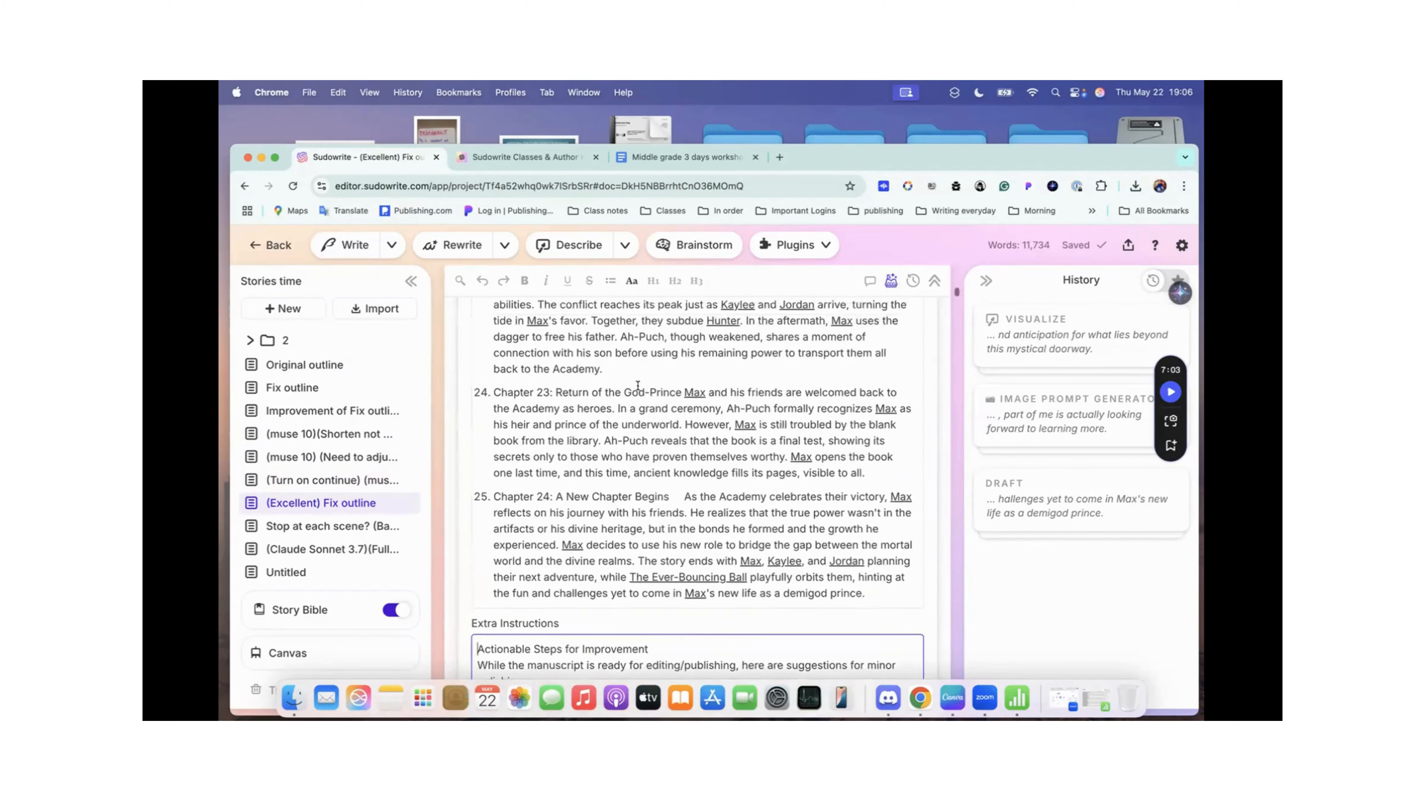
{"action": "scroll", "coordinate": [638, 386], "scroll_direction": "up", "scroll_amount": 3}
{"action": "scroll", "coordinate": [638, 386], "scroll_direction": "down", "scroll_amount": 8}
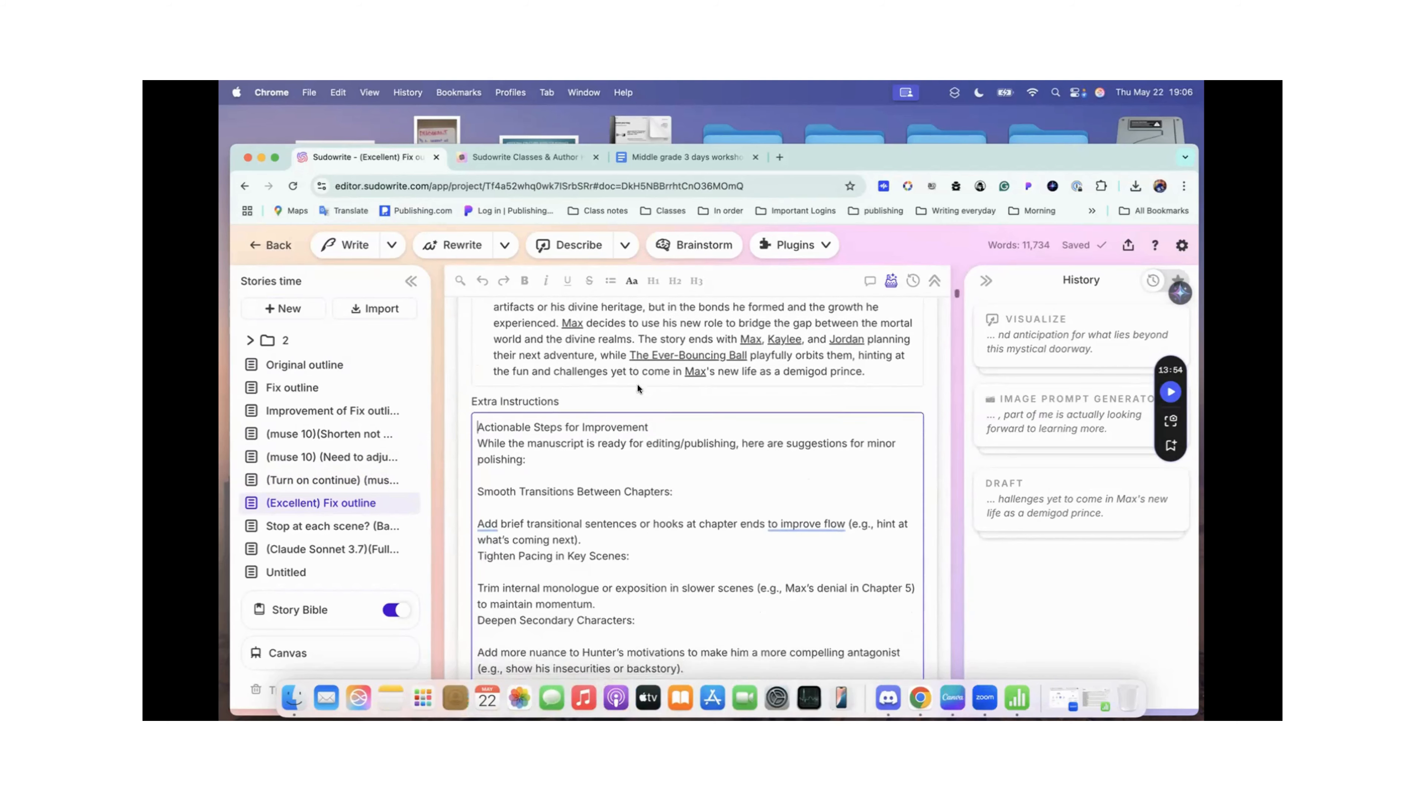
{"action": "scroll", "coordinate": [636, 388], "scroll_direction": "down", "scroll_amount": 1}
{"action": "scroll", "coordinate": [593, 467], "scroll_direction": "down", "scroll_amount": 10}
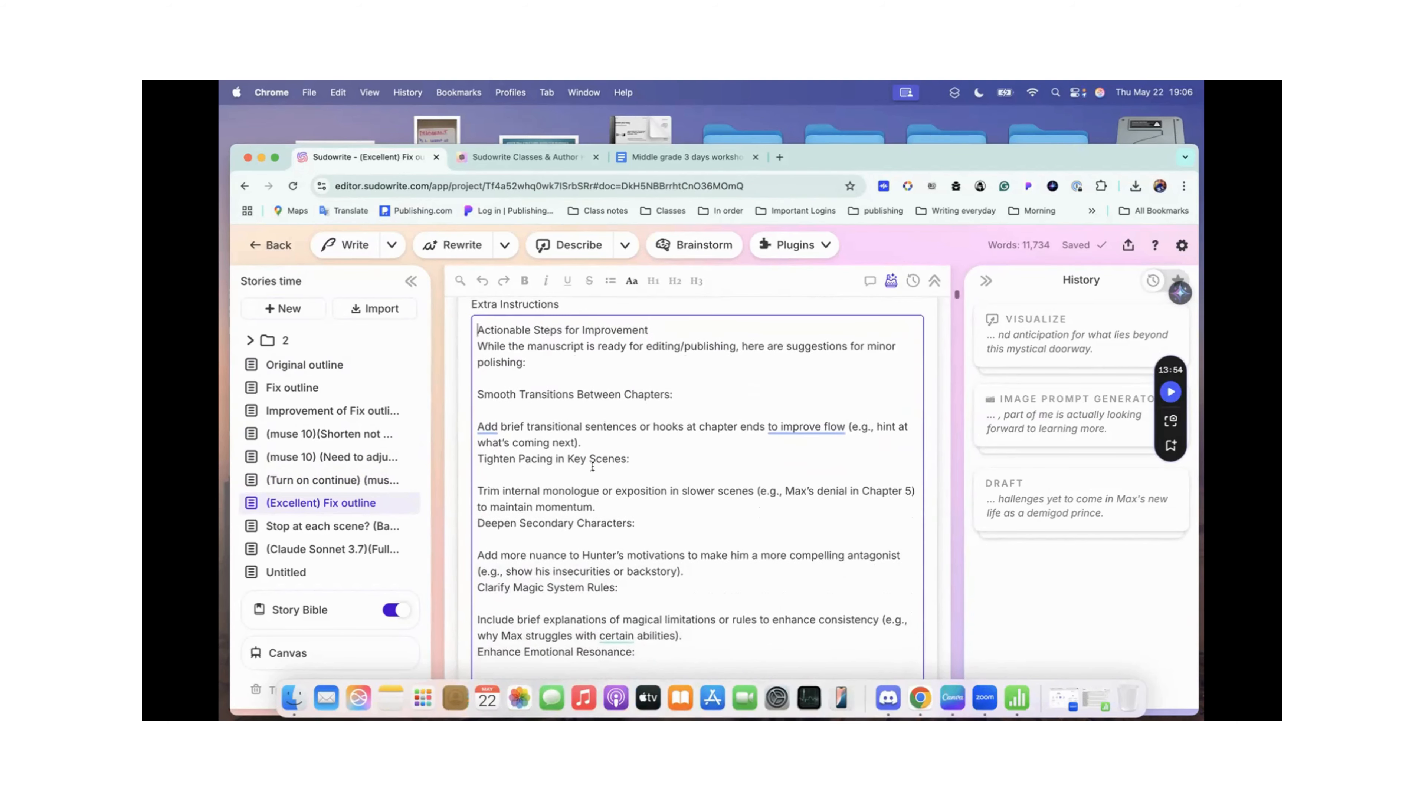
{"action": "scroll", "coordinate": [592, 467], "scroll_direction": "down", "scroll_amount": 8}
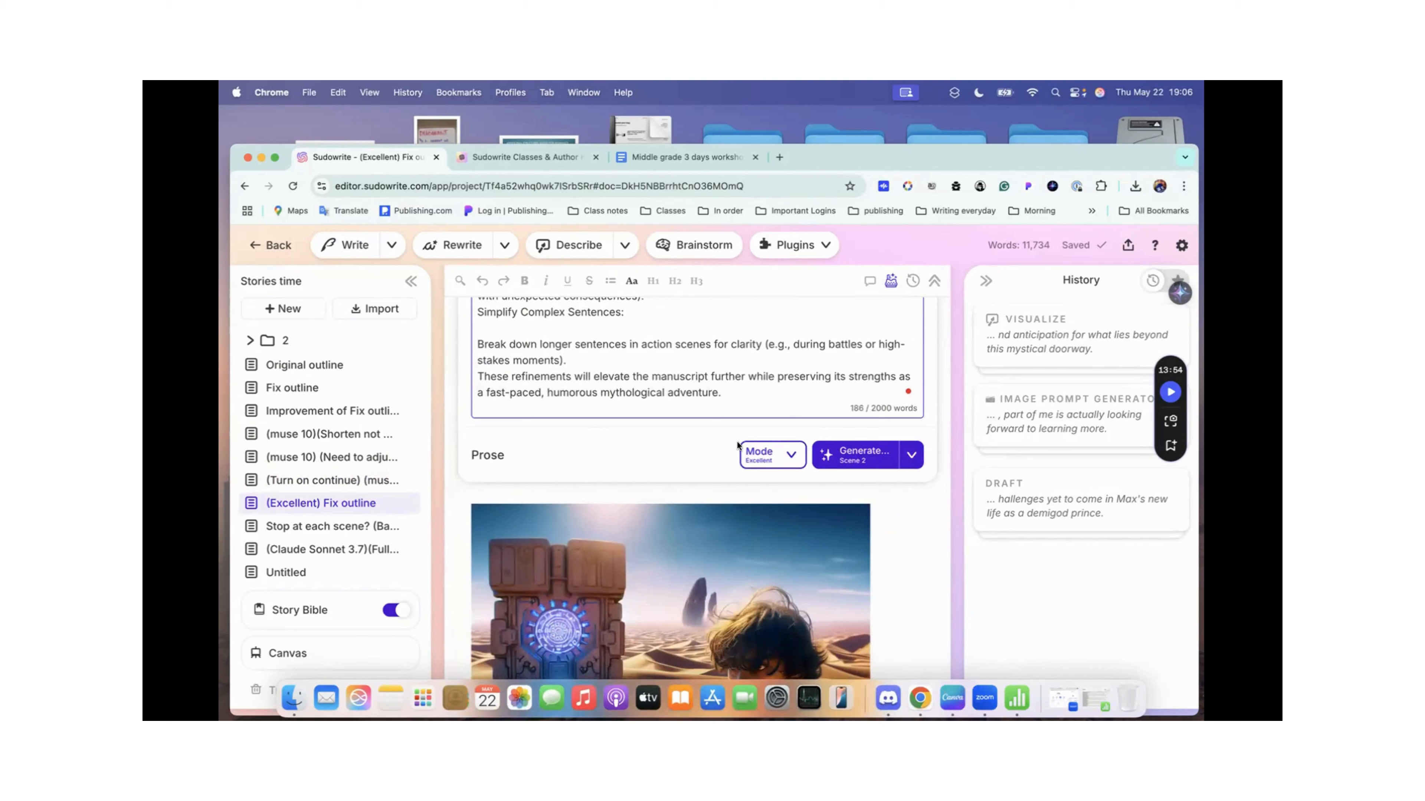
Step: Check the draft's scene generation options and the Prose Mode details, confirming Excellent as the mode
{"action": "left_click", "coordinate": [912, 457]}
{"action": "left_click", "coordinate": [913, 457]}
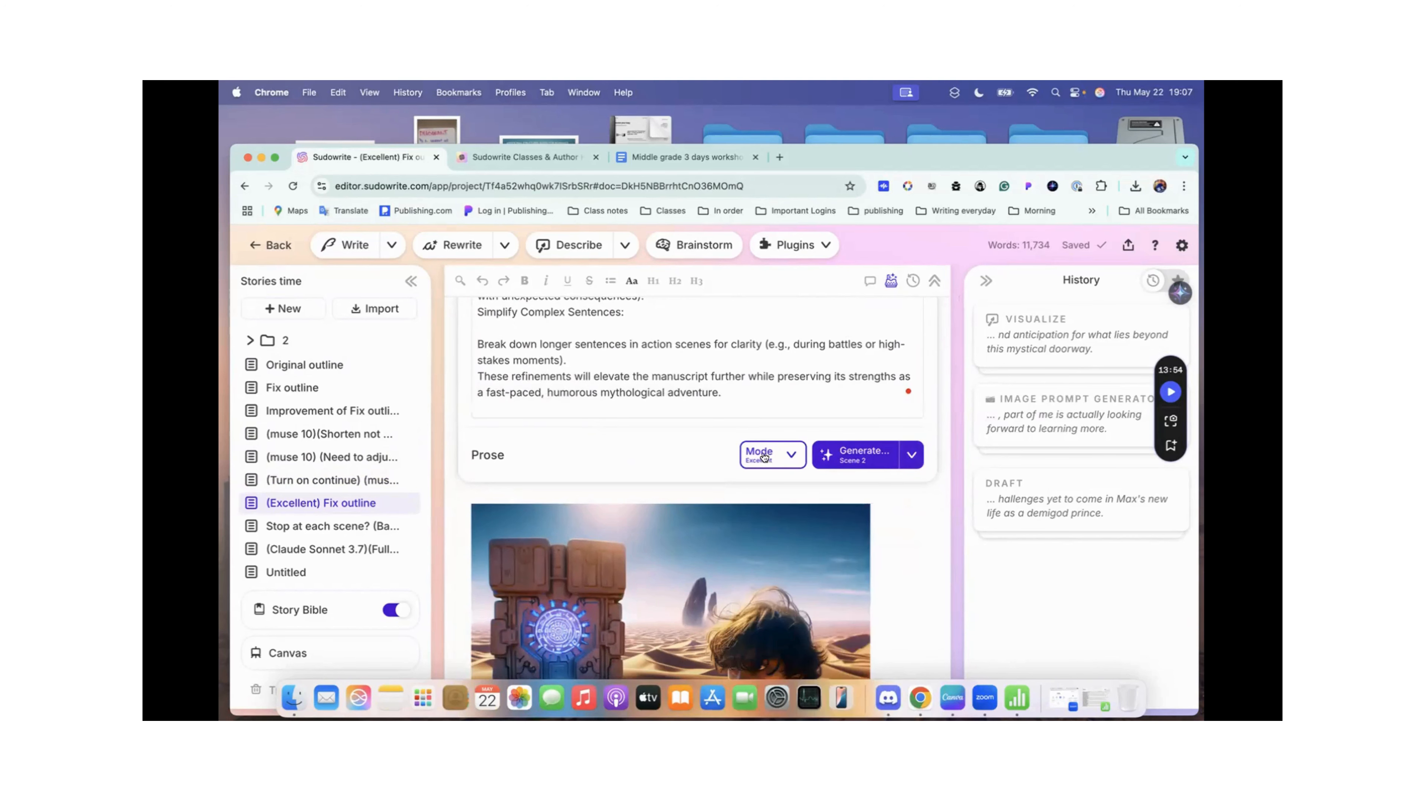
{"action": "left_click", "coordinate": [793, 456]}
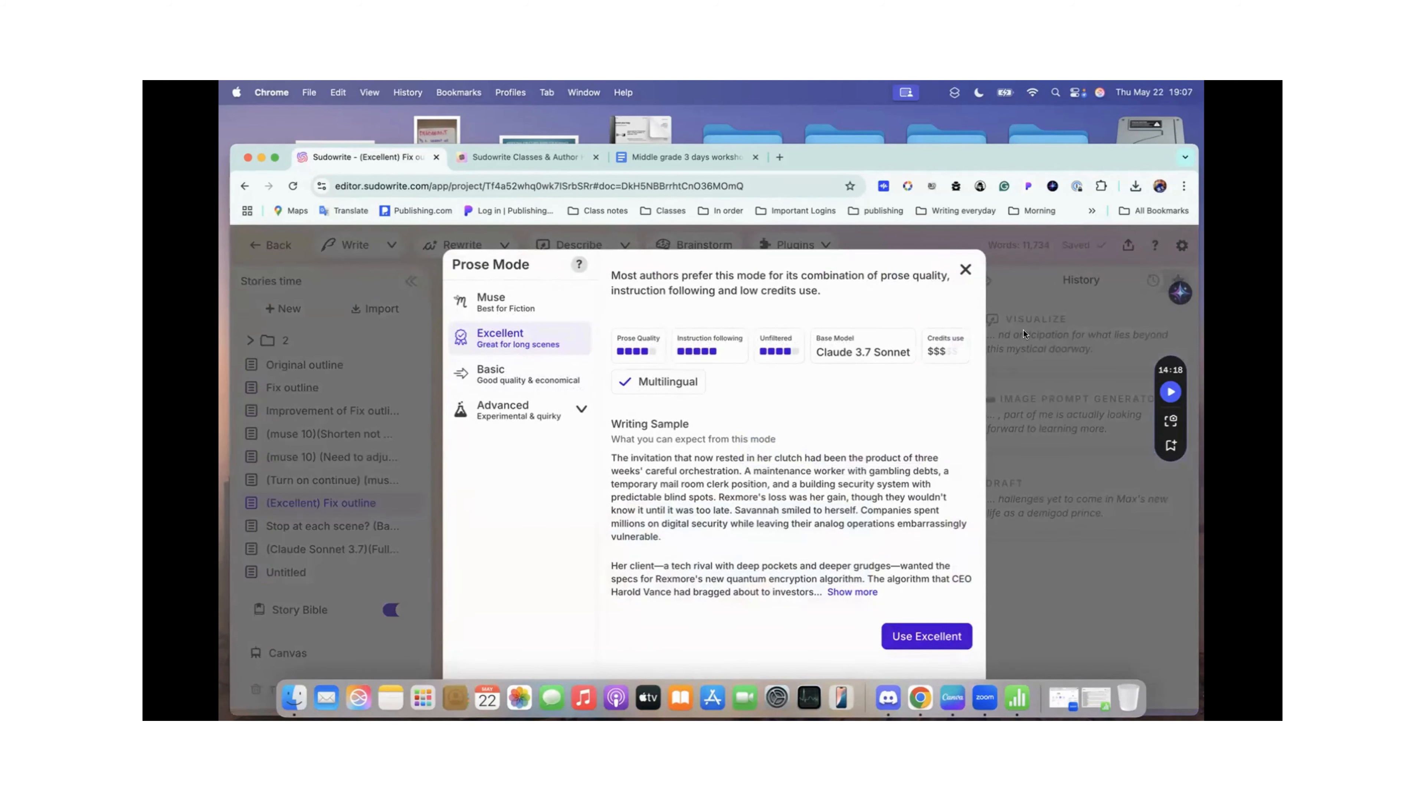
{"action": "left_click", "coordinate": [911, 634]}
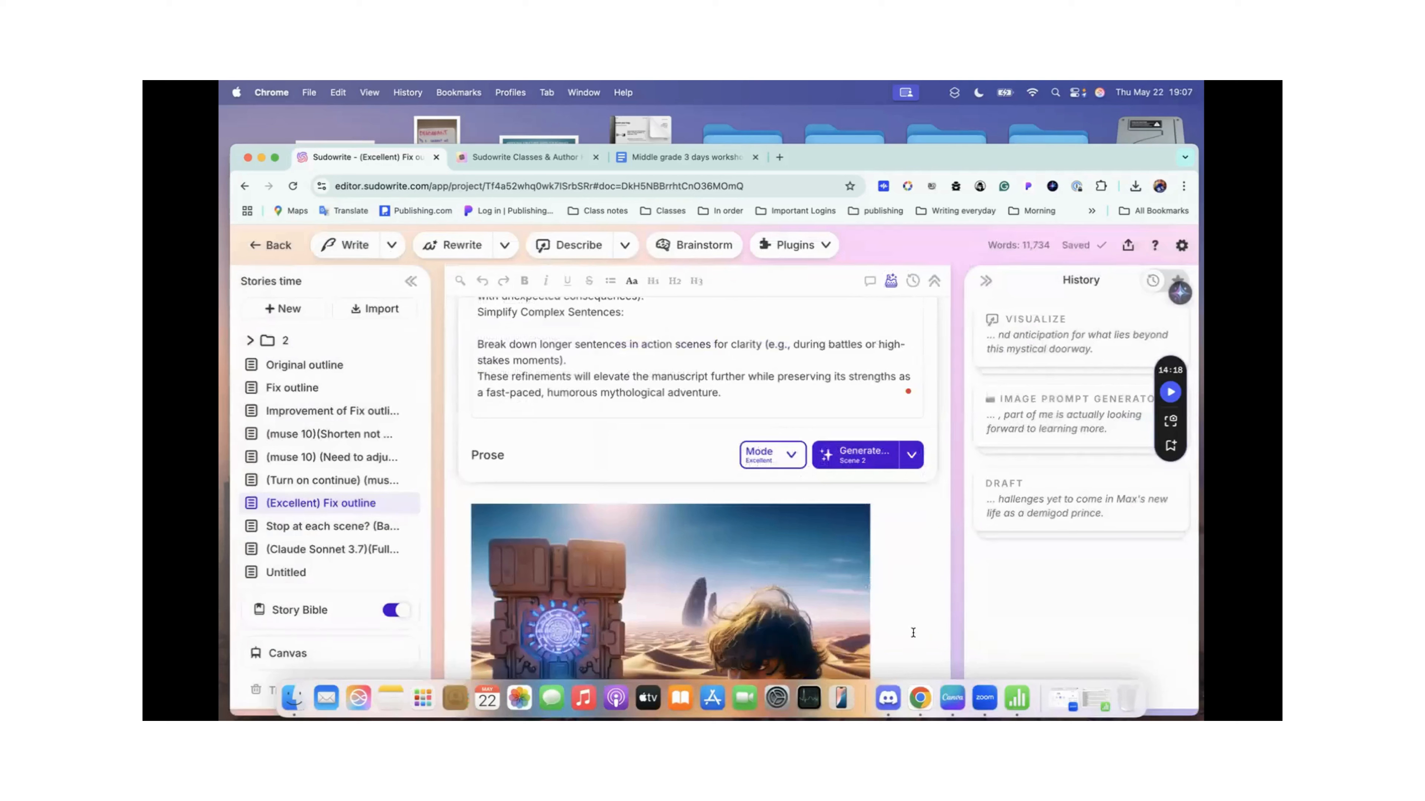
Step: Examine the generated book title, subtitle and tagline down to the opening of Chapter 1: Lost in the Desert
{"action": "scroll", "coordinate": [570, 396], "scroll_direction": "down", "scroll_amount": 5}
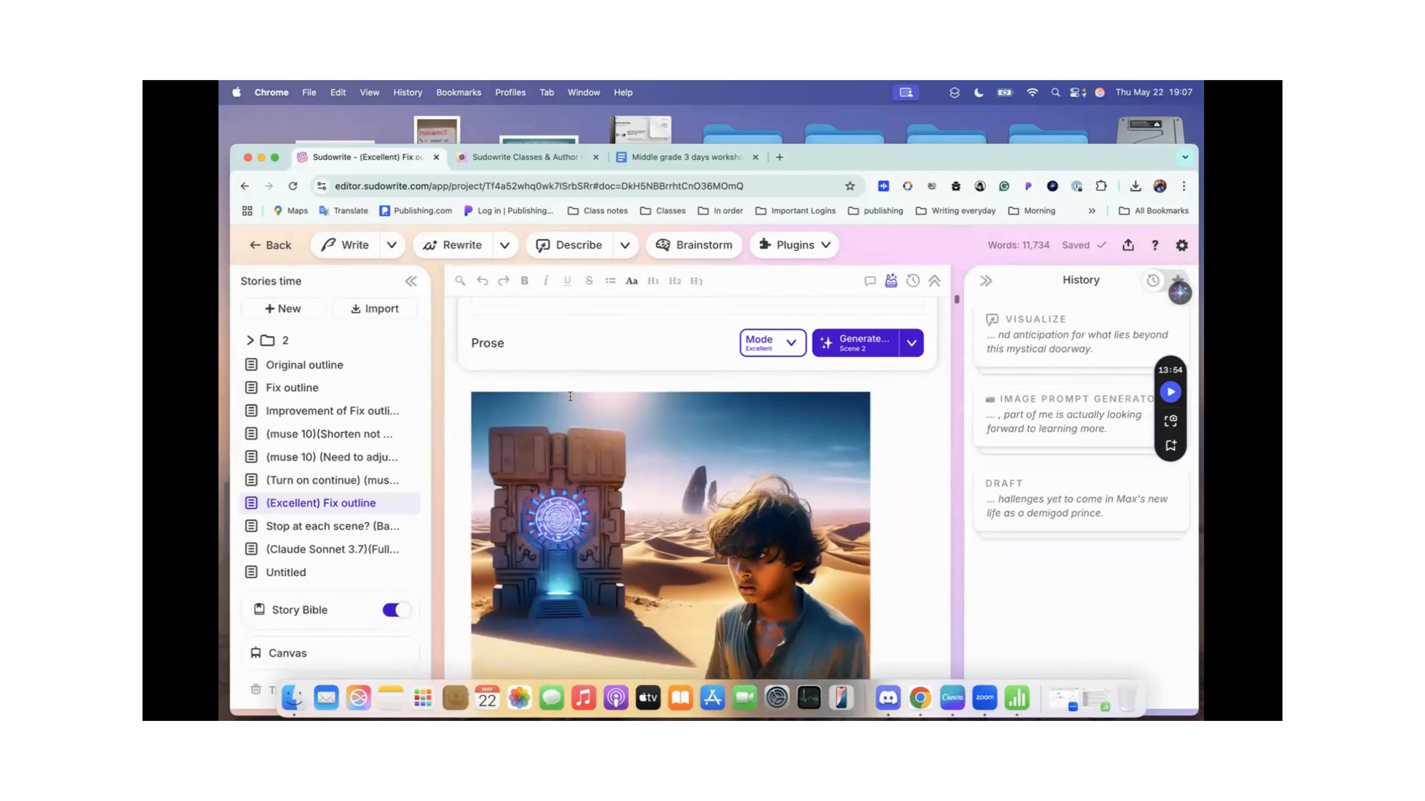
{"action": "scroll", "coordinate": [570, 396], "scroll_direction": "down", "scroll_amount": 5}
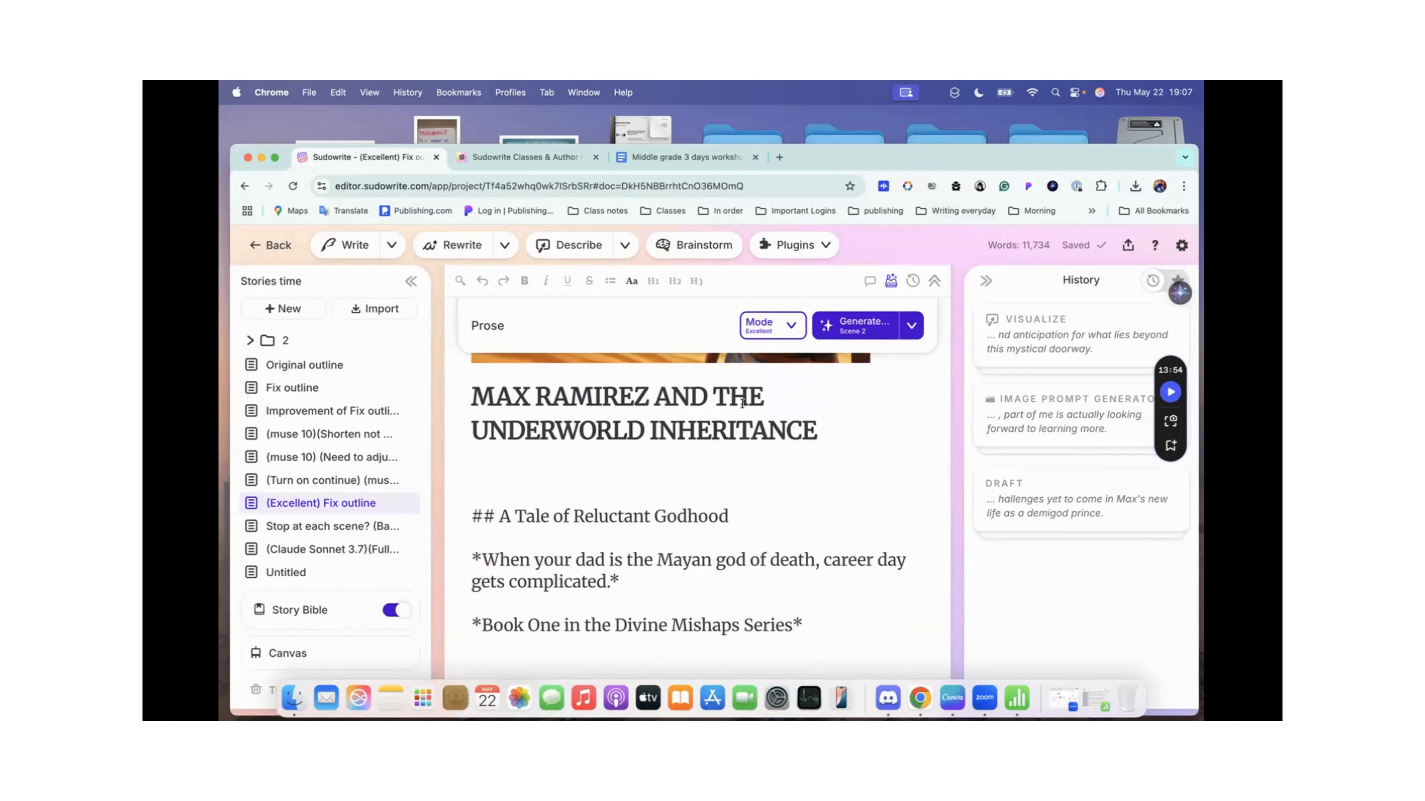
{"action": "scroll", "coordinate": [684, 507], "scroll_direction": "down", "scroll_amount": 2}
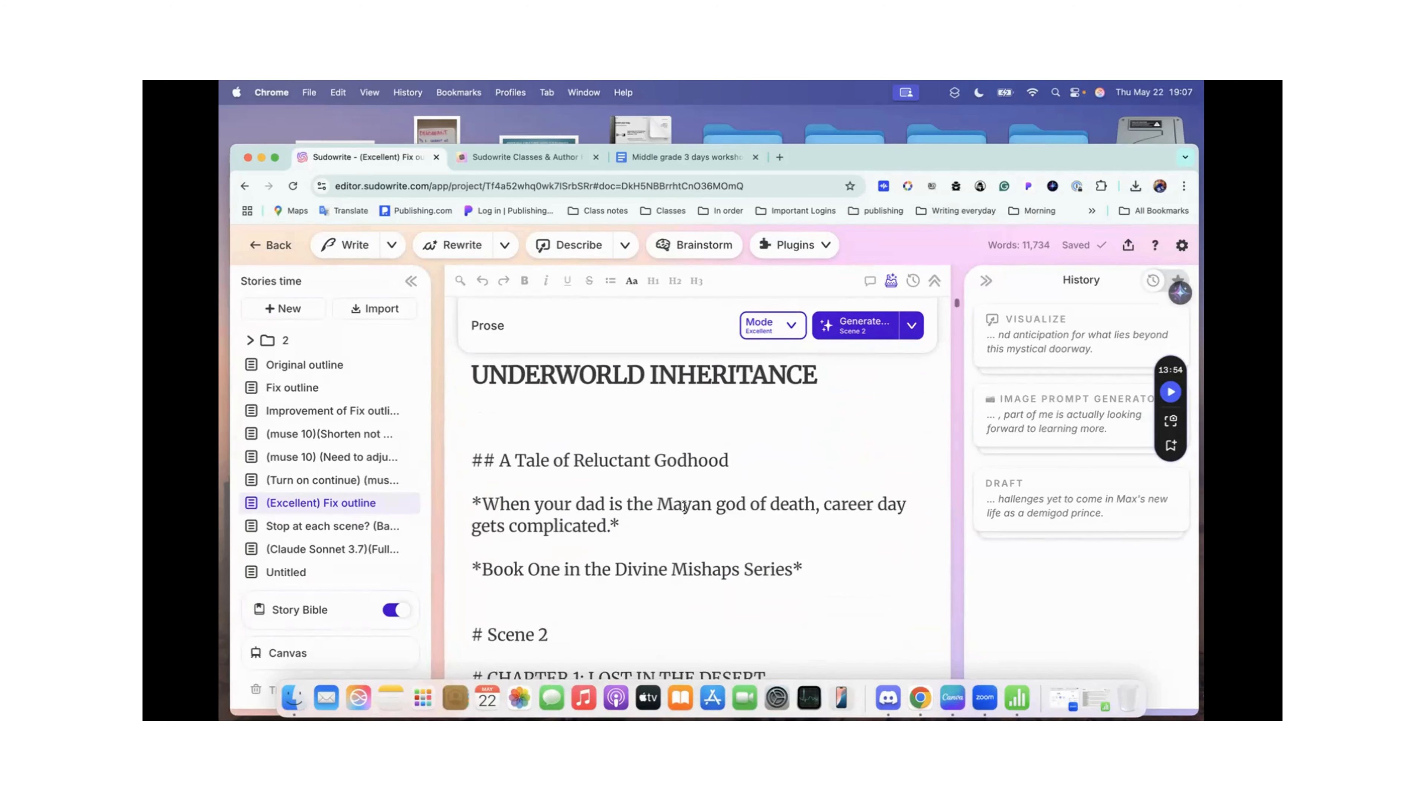
{"action": "scroll", "coordinate": [684, 507], "scroll_direction": "down", "scroll_amount": 1}
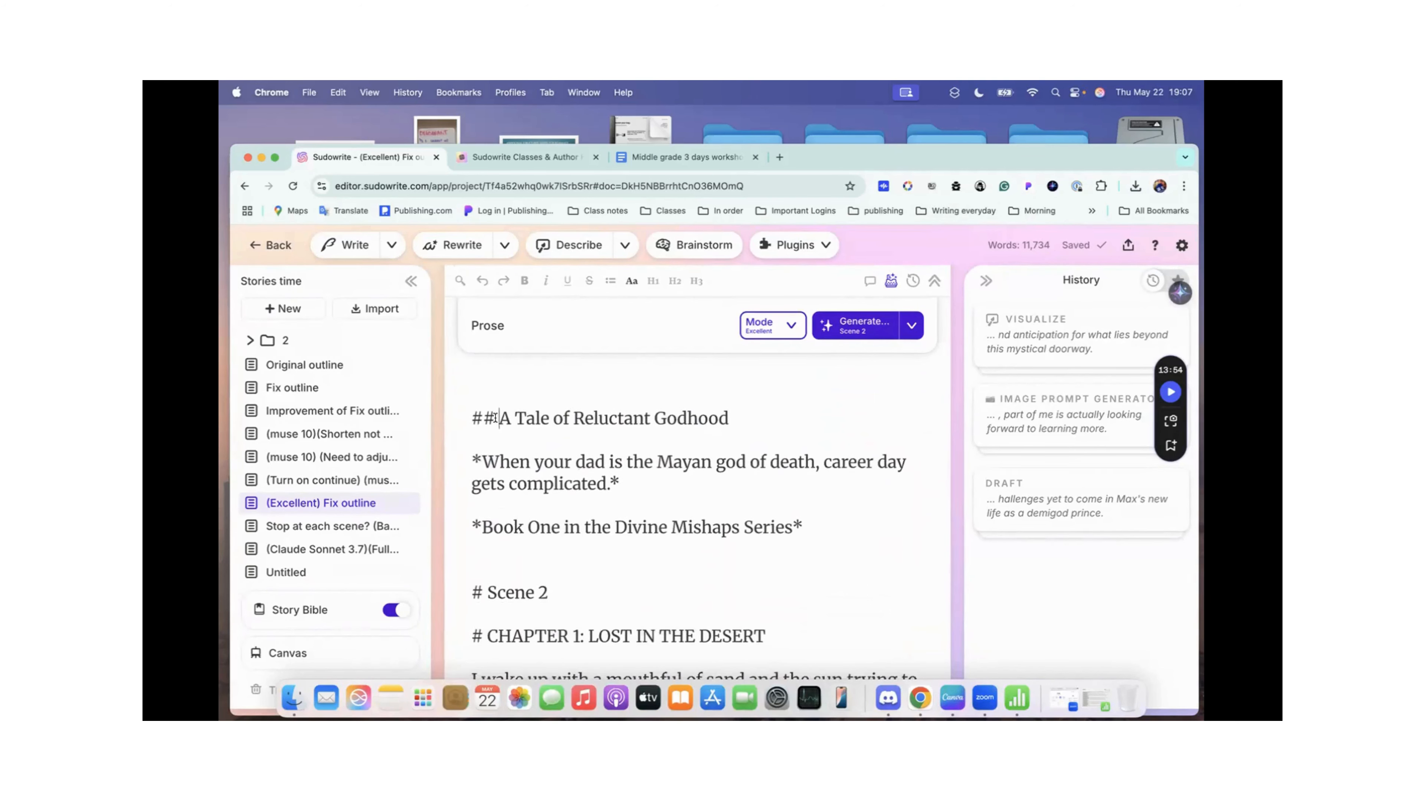
{"action": "left_click", "coordinate": [746, 423]}
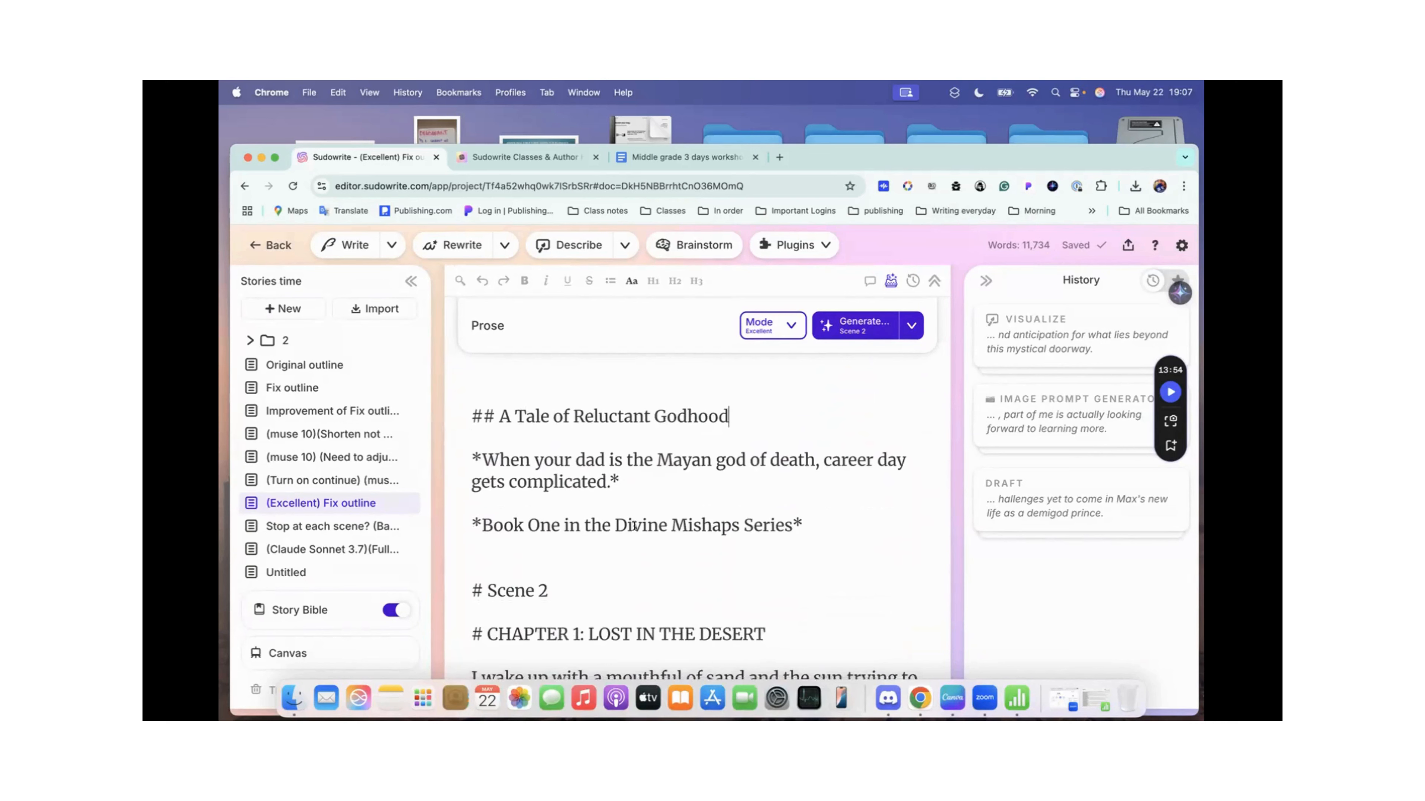
{"action": "scroll", "coordinate": [664, 420], "scroll_direction": "down", "scroll_amount": 4}
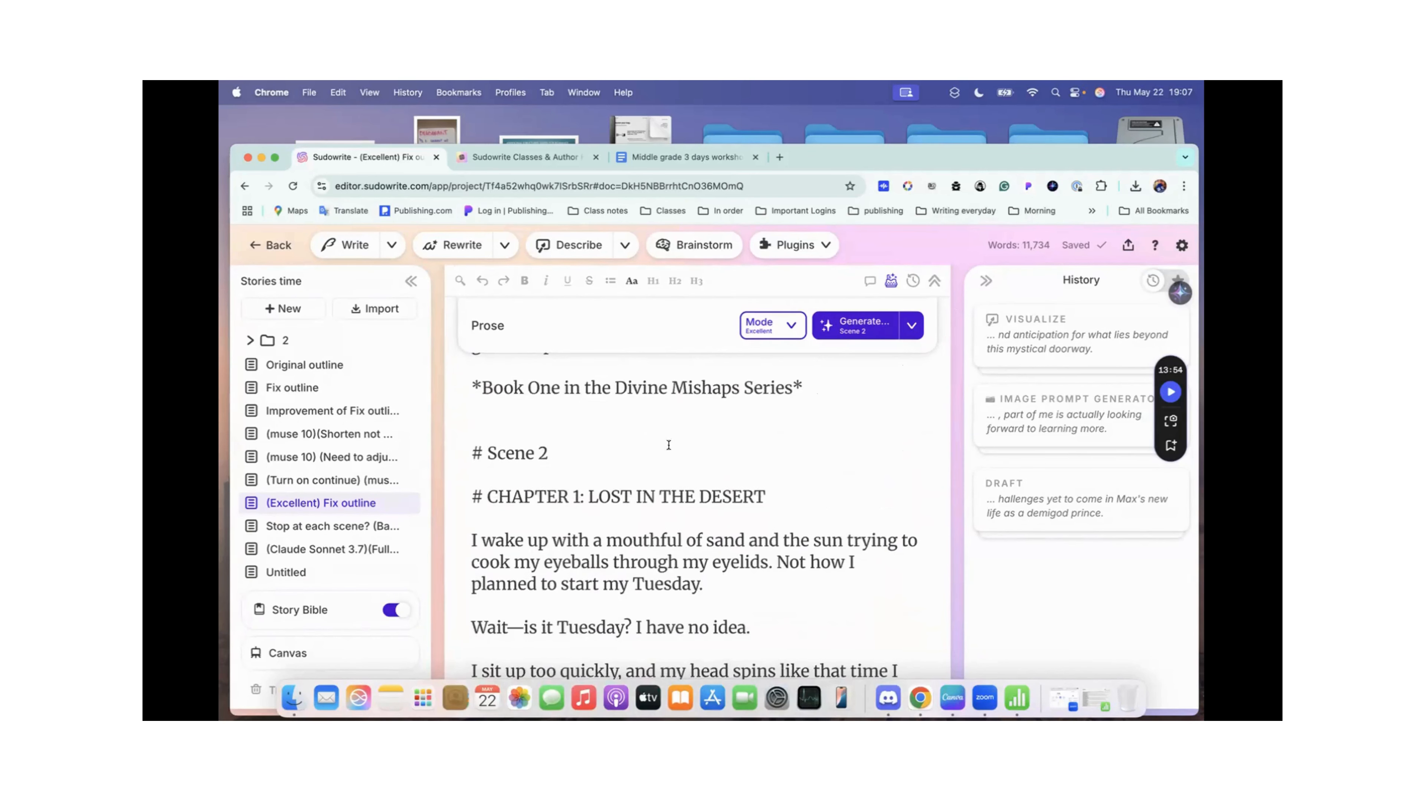
{"action": "scroll", "coordinate": [648, 499], "scroll_direction": "up", "scroll_amount": 4}
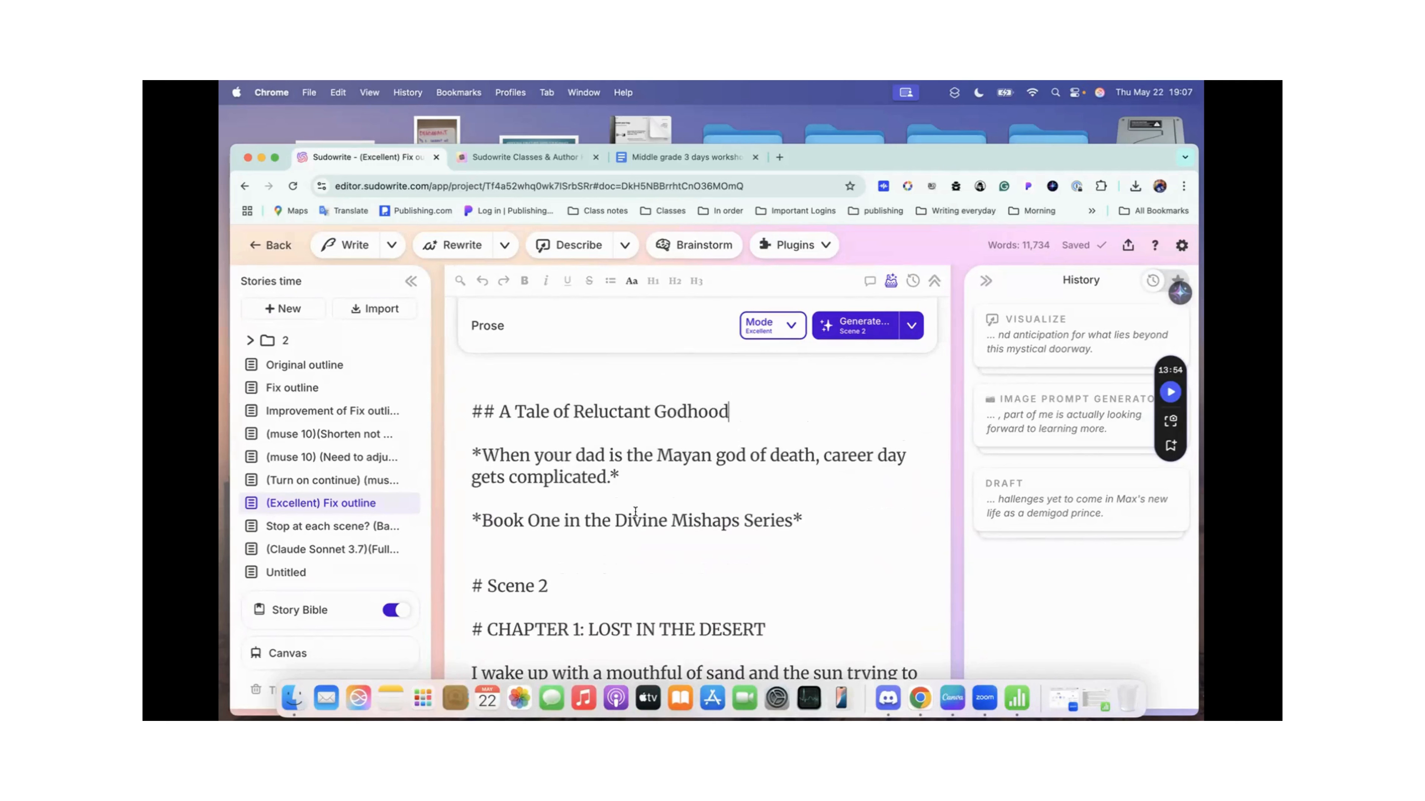
Step: Highlight the tagline and the "Book One in the Divine Mishaps Series" line under the subtitle, and clear the selection
{"action": "left_click_drag", "start_coordinate": [458, 519], "coordinate": [772, 514]}
{"action": "left_click", "coordinate": [823, 523]}
{"action": "left_click_drag", "start_coordinate": [470, 452], "coordinate": [622, 477]}
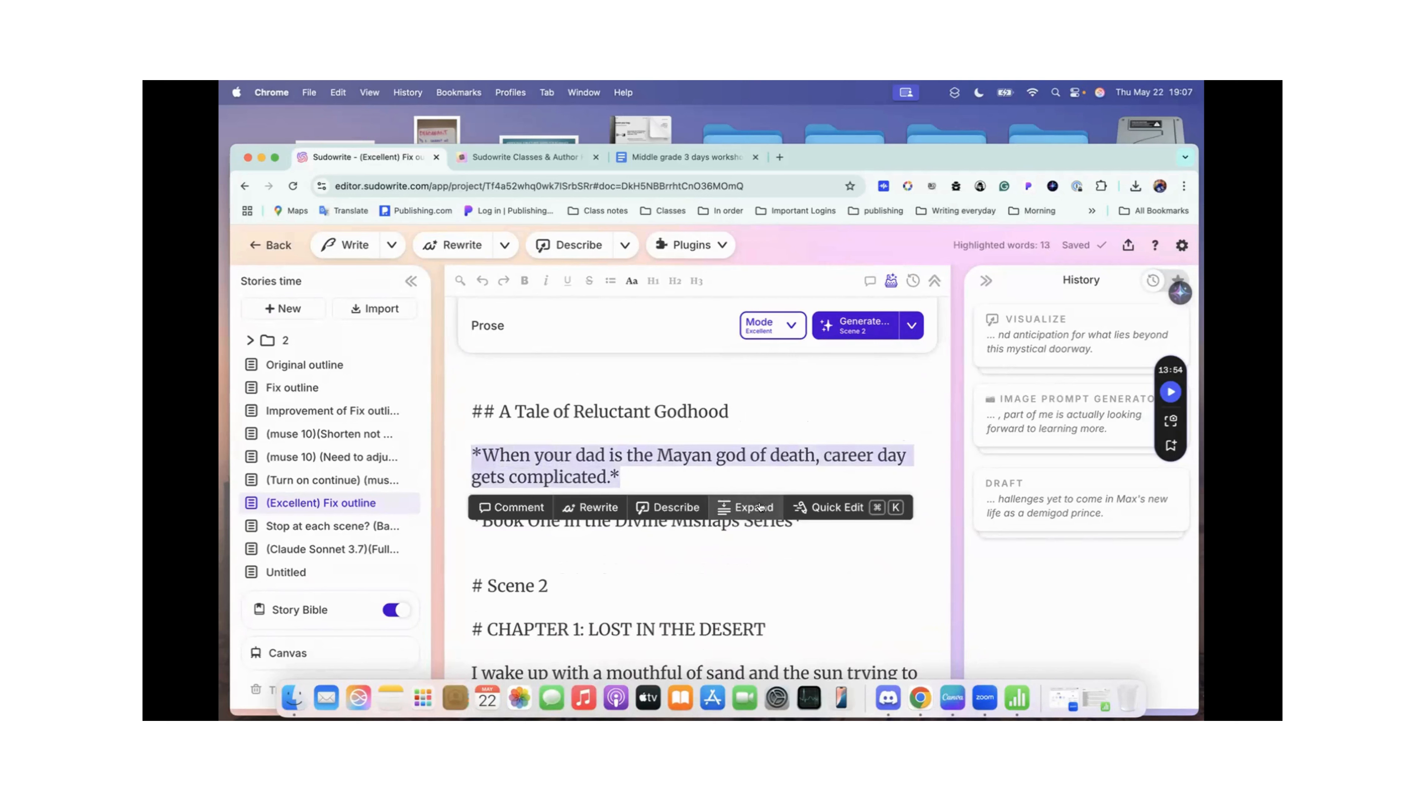
{"action": "left_click", "coordinate": [823, 529]}
{"action": "left_click_drag", "start_coordinate": [811, 532], "coordinate": [522, 445]}
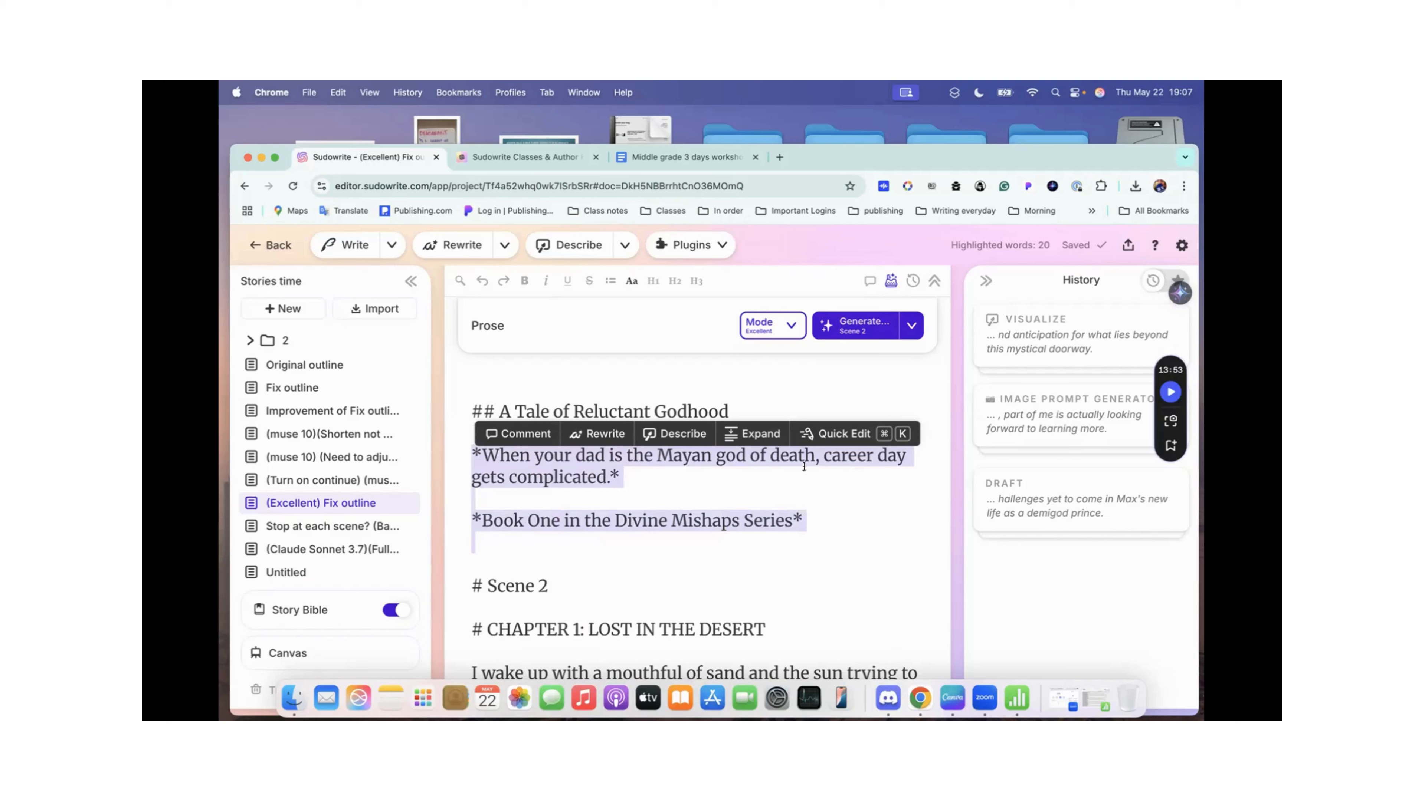
{"action": "left_click", "coordinate": [613, 575]}
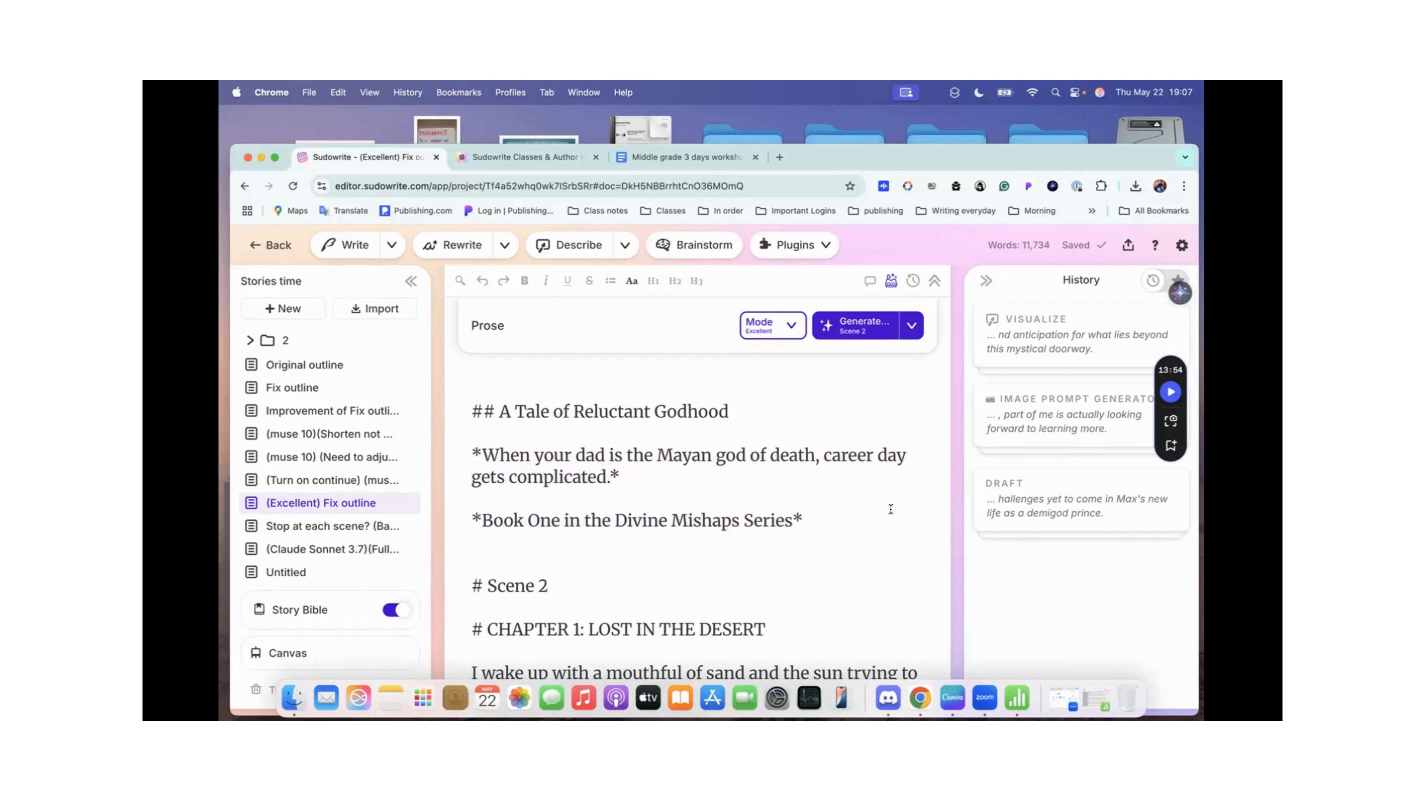
Step: Examine the opening prose of Chapter 1: Lost in the Desert, from the wake-up paragraph to the walk through the sand
{"action": "scroll", "coordinate": [891, 509], "scroll_direction": "down", "scroll_amount": 5}
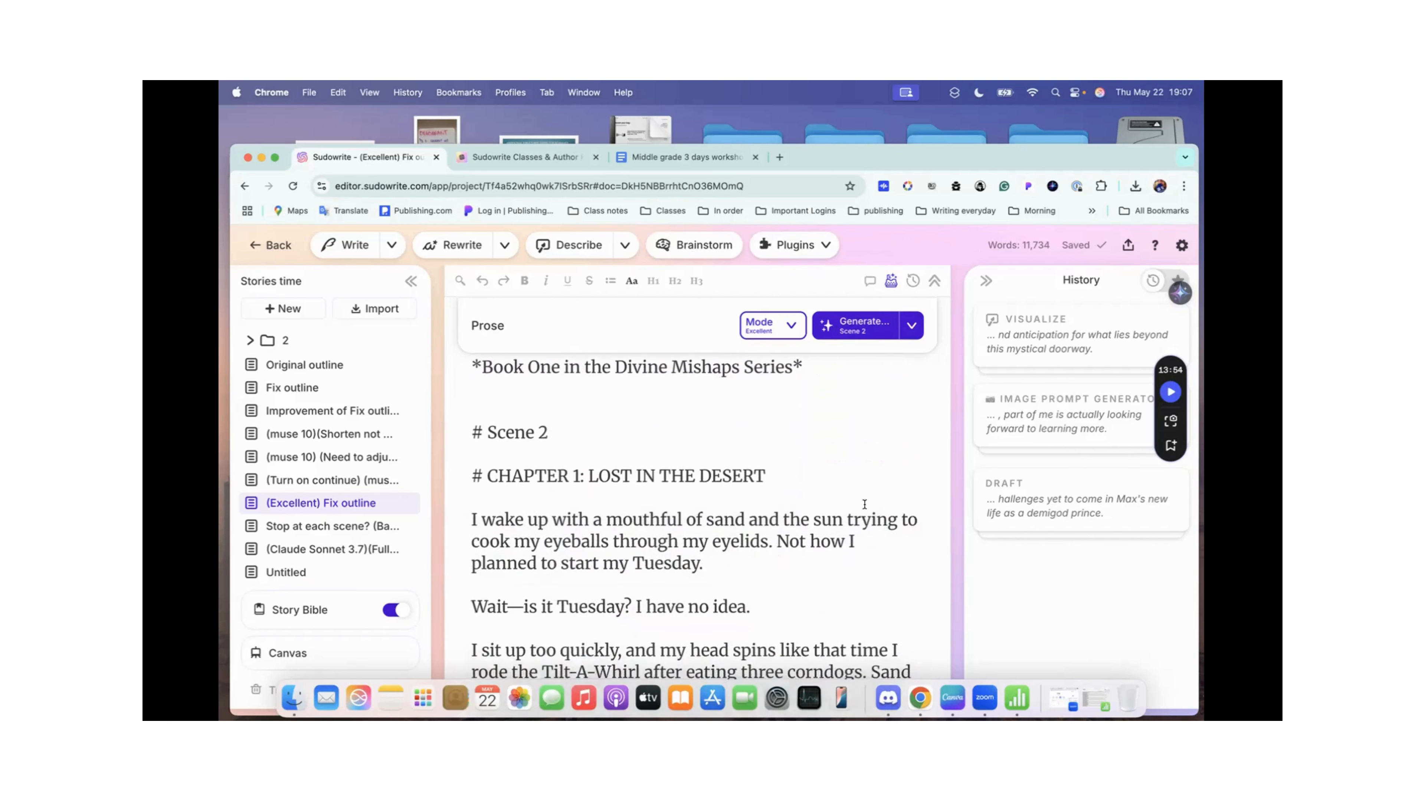
{"action": "scroll", "coordinate": [859, 494], "scroll_direction": "down", "scroll_amount": 4}
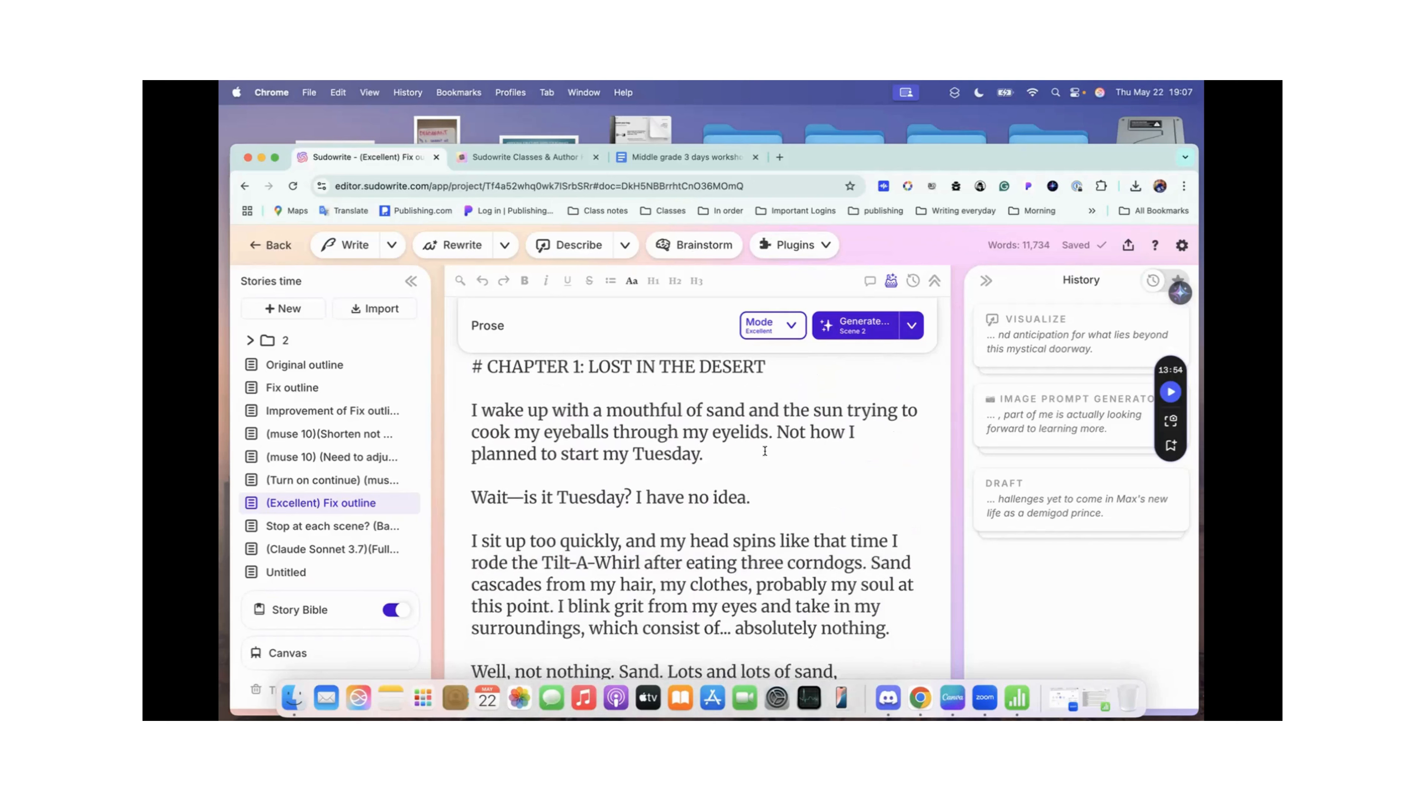
{"action": "scroll", "coordinate": [715, 441], "scroll_direction": "down", "scroll_amount": 5}
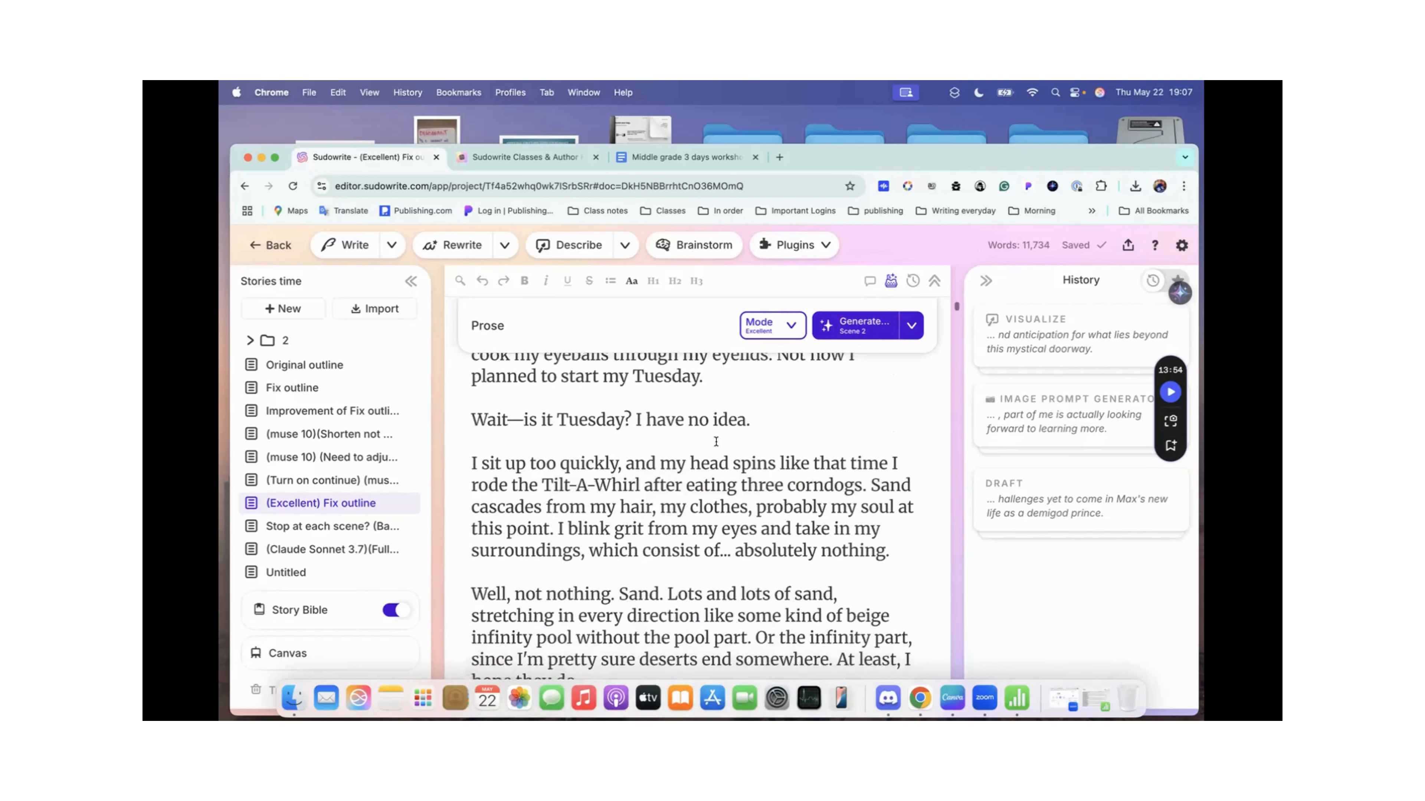
{"action": "scroll", "coordinate": [716, 442], "scroll_direction": "down", "scroll_amount": 9}
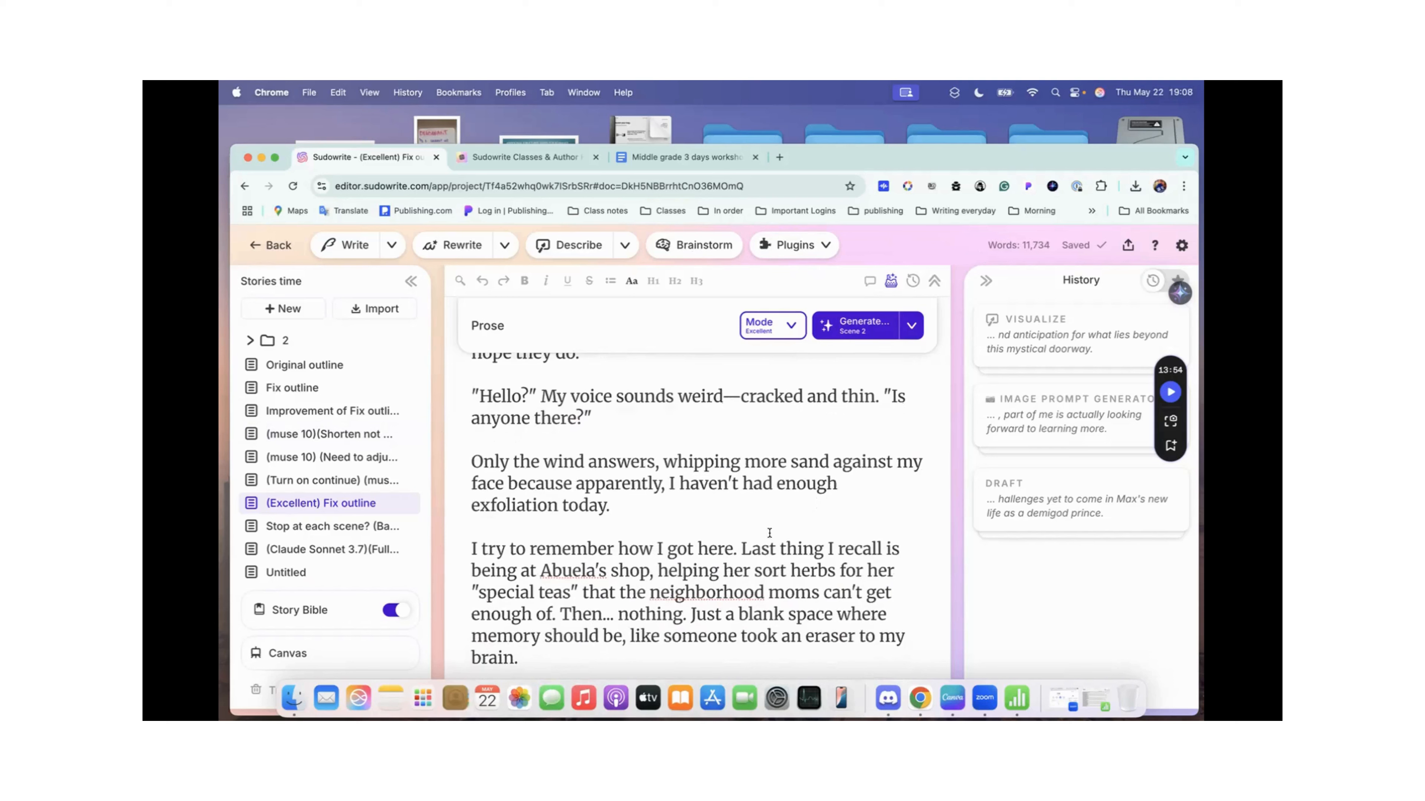
{"action": "scroll", "coordinate": [769, 532], "scroll_direction": "up", "scroll_amount": 15}
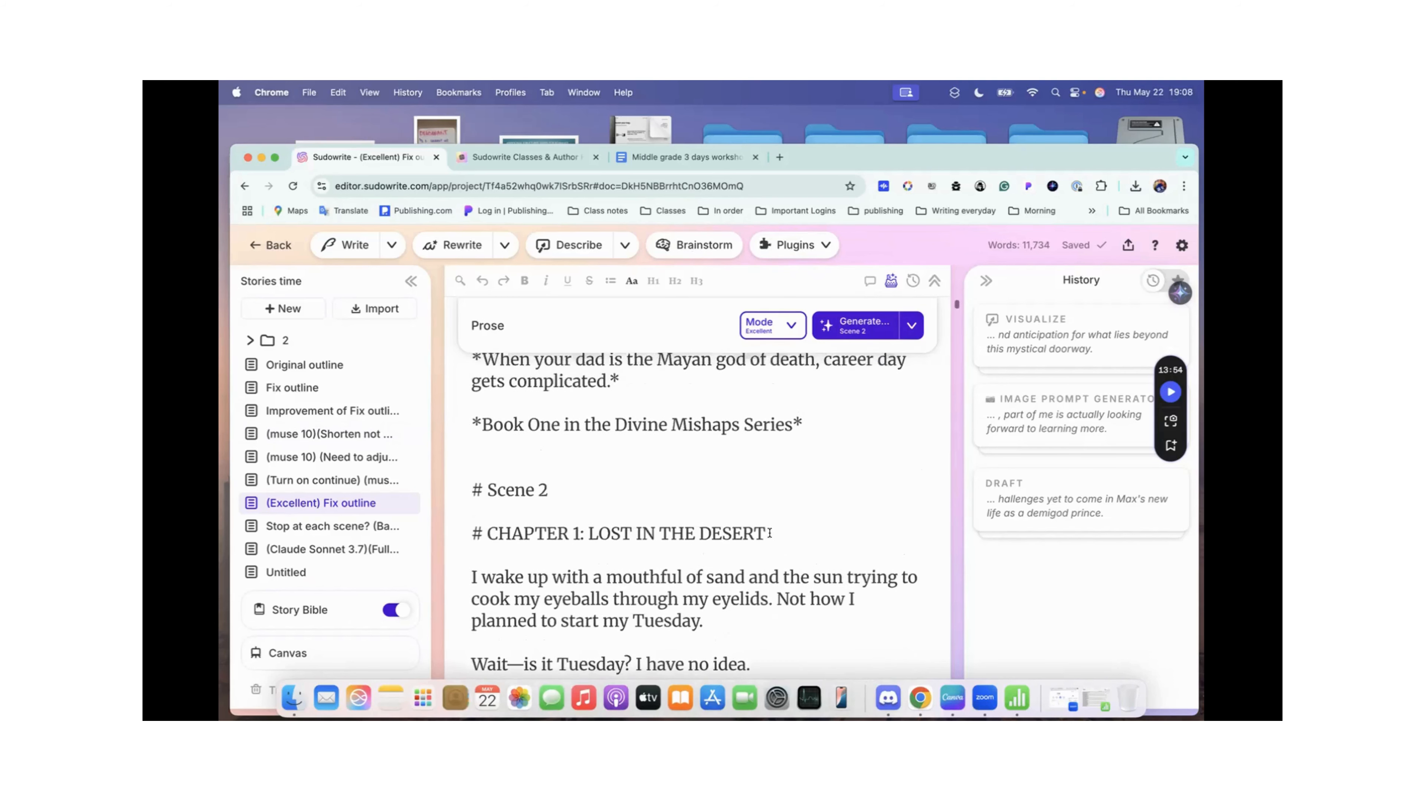
{"action": "scroll", "coordinate": [769, 532], "scroll_direction": "down", "scroll_amount": 3}
{"action": "scroll", "coordinate": [769, 532], "scroll_direction": "down", "scroll_amount": 20}
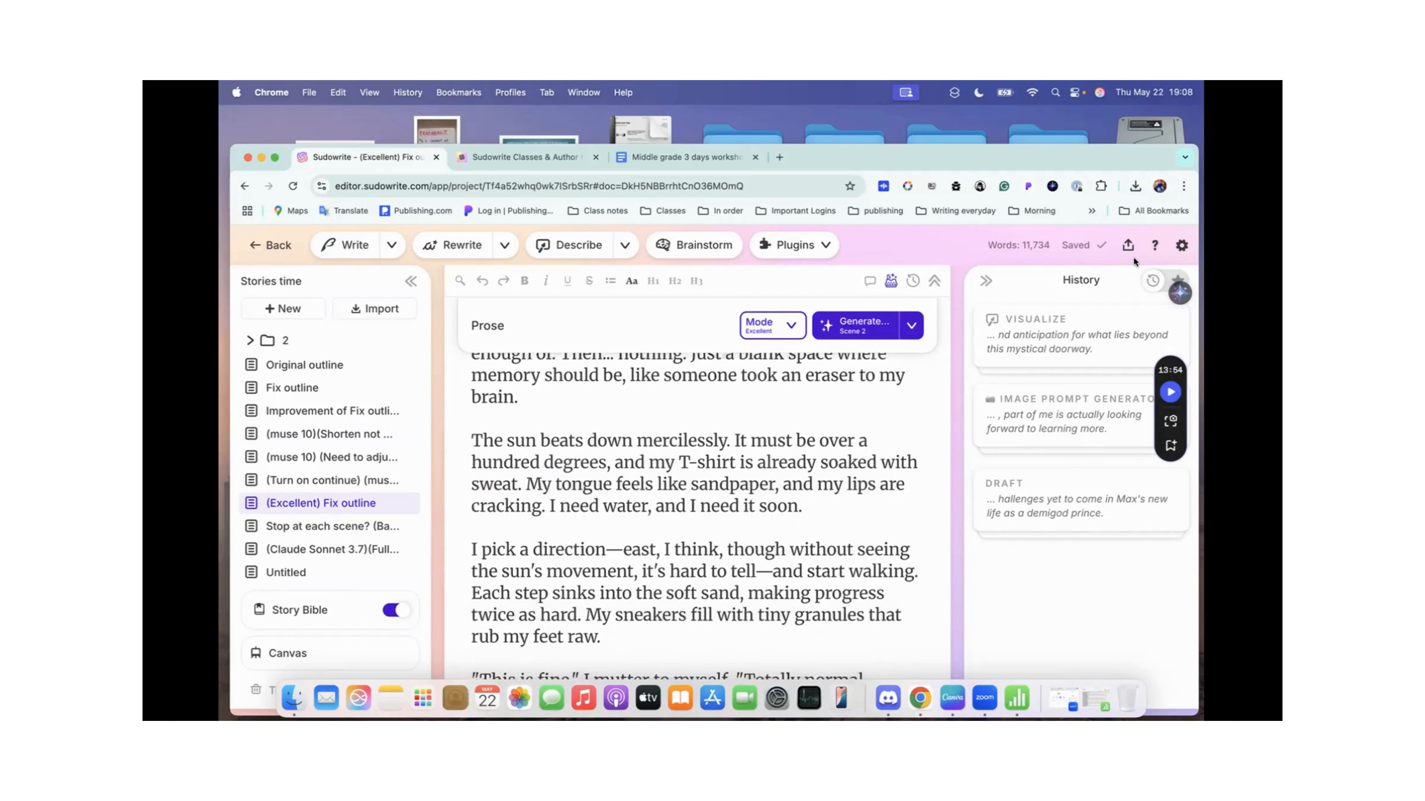
Step: Copy the share link of the (Excellent) Fix outline document from the project's shared documents
{"action": "left_click", "coordinate": [1127, 246]}
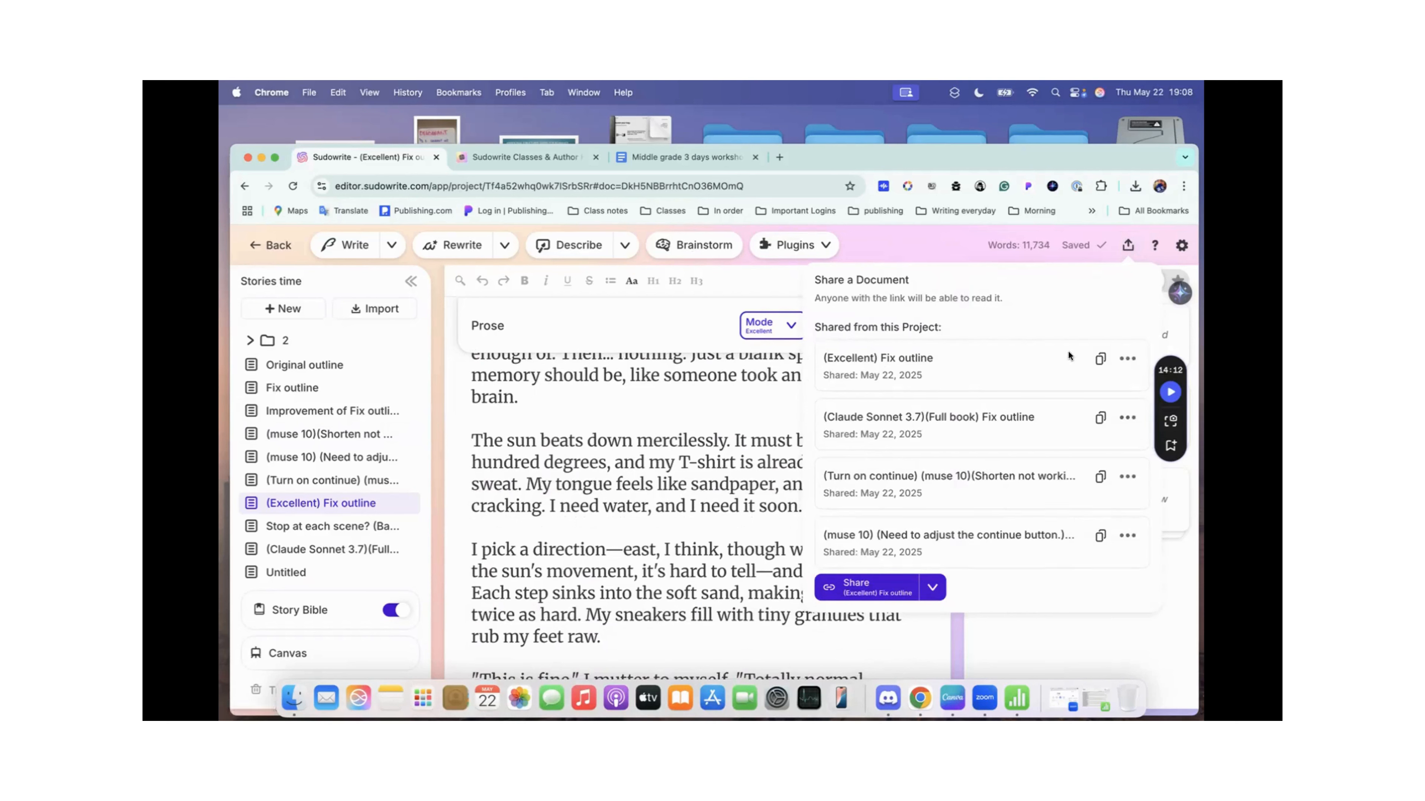
{"action": "left_click", "coordinate": [1101, 359]}
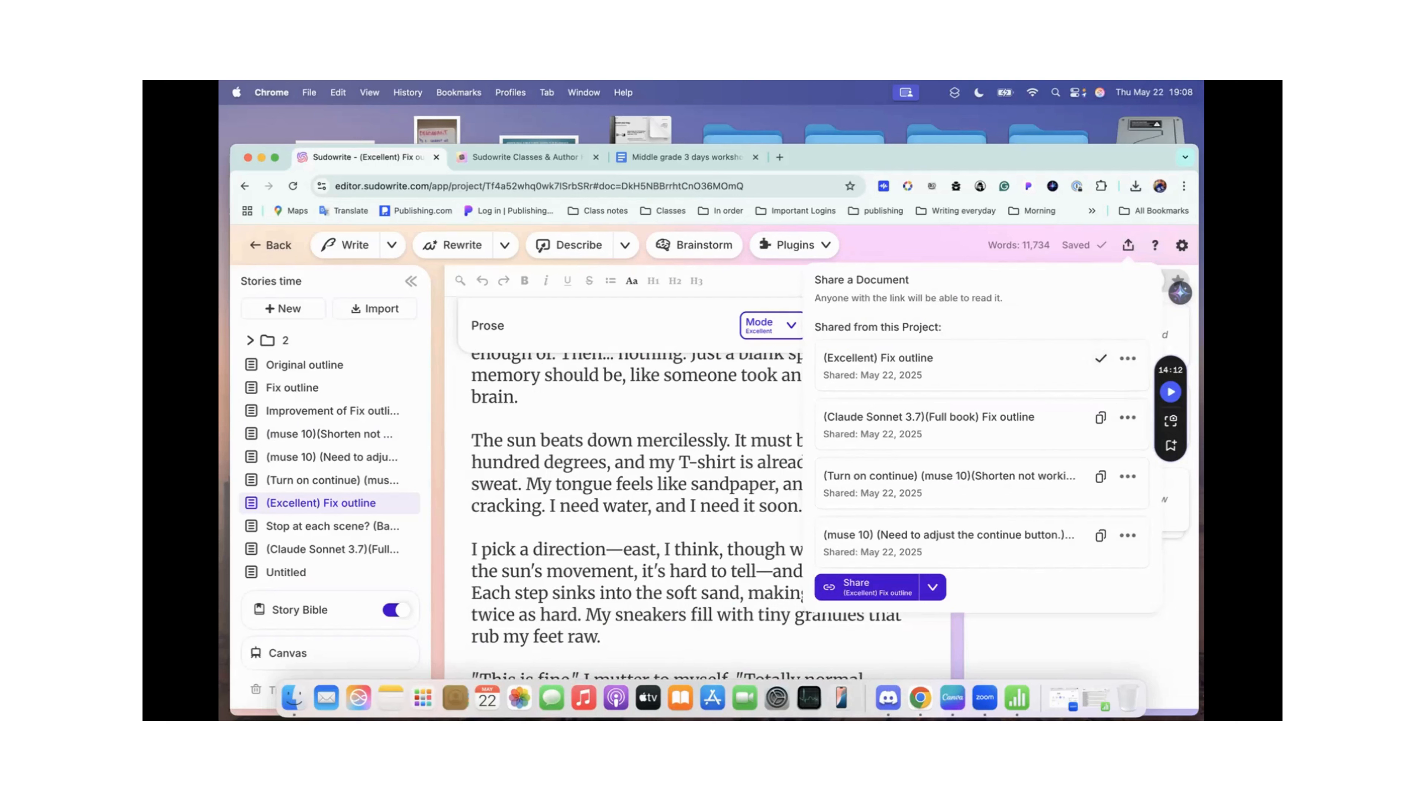
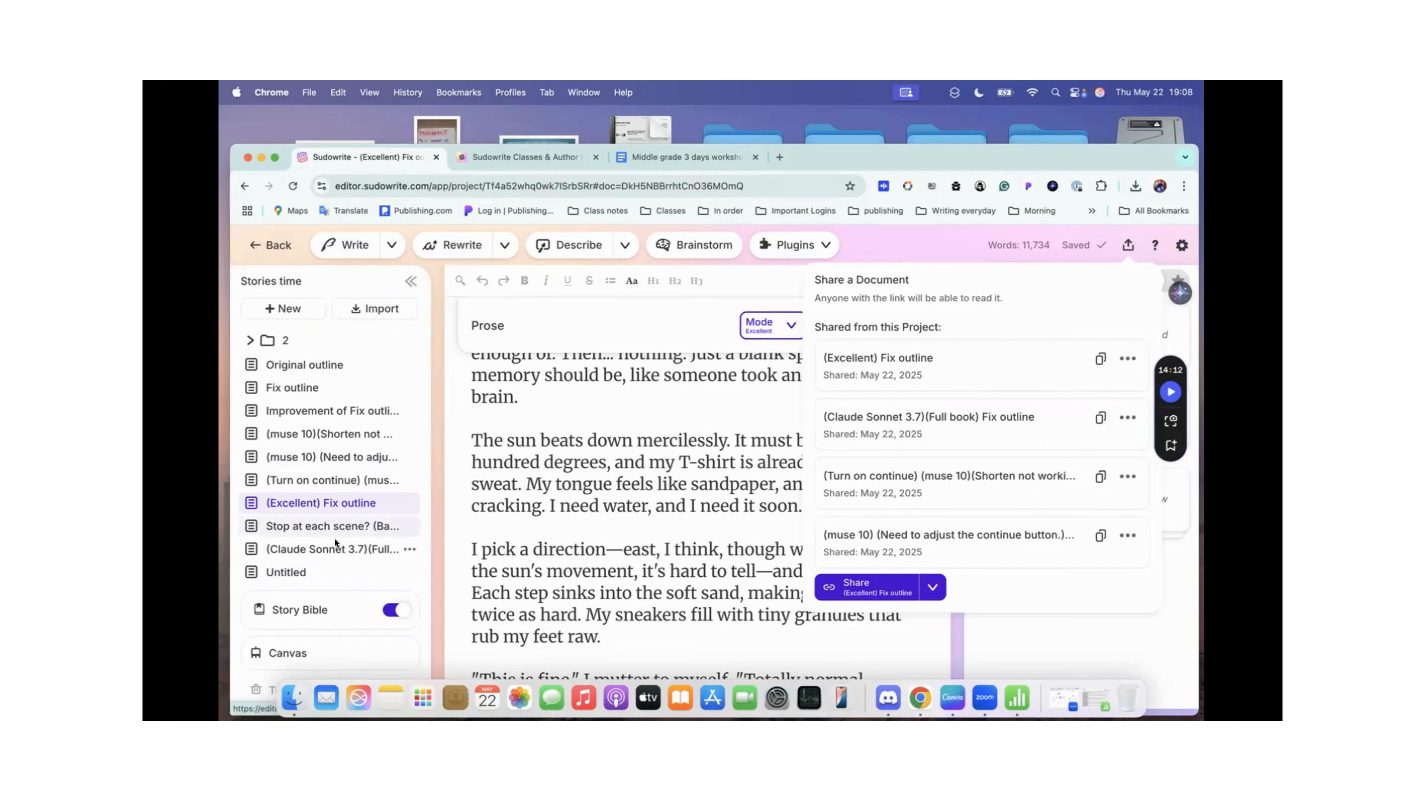
Step: Close the document sharing options and read the Excellent document's Chapter 1 prose down to the sunset and the rock formation
{"action": "left_click", "coordinate": [1128, 245]}
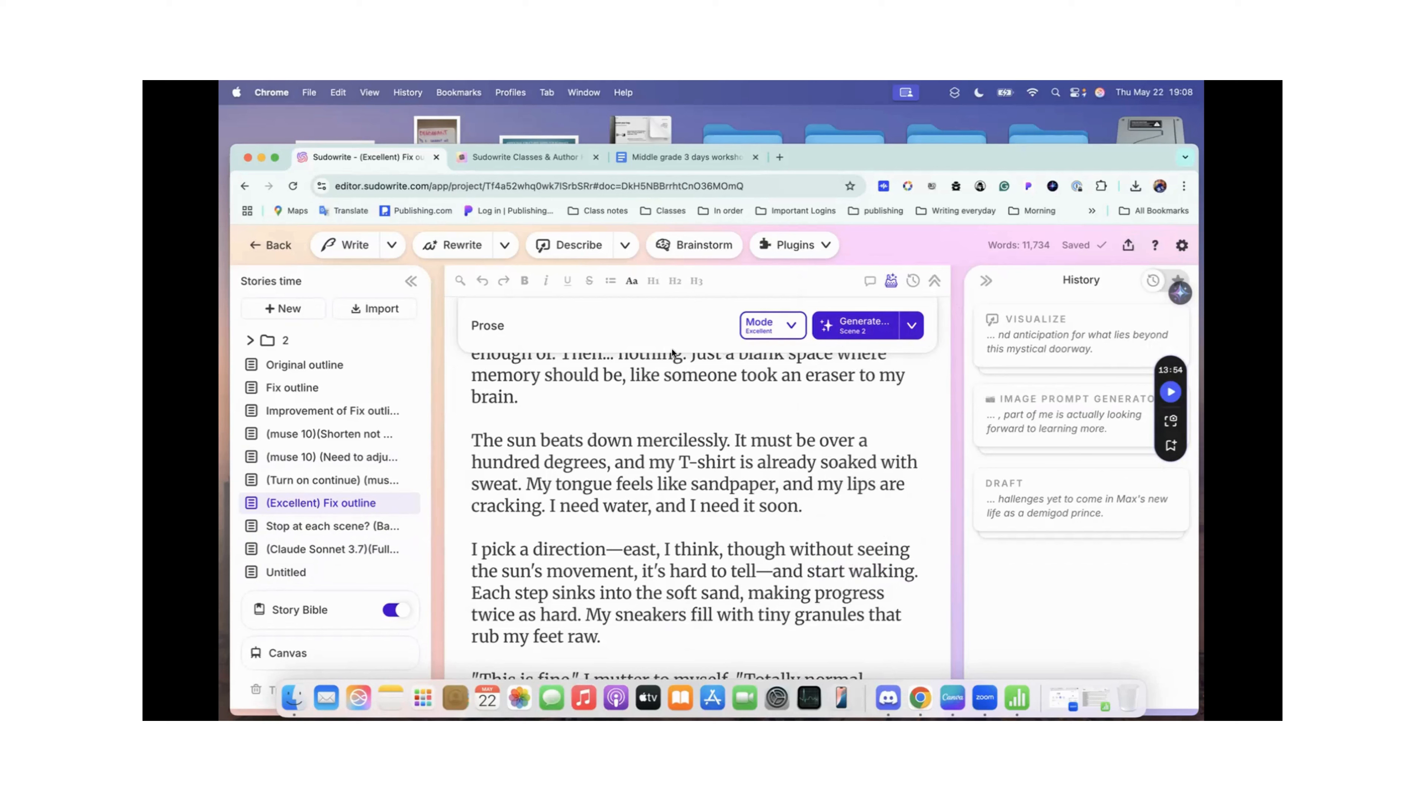
{"action": "scroll", "coordinate": [667, 369], "scroll_direction": "up", "scroll_amount": 3}
{"action": "scroll", "coordinate": [667, 369], "scroll_direction": "down", "scroll_amount": 5}
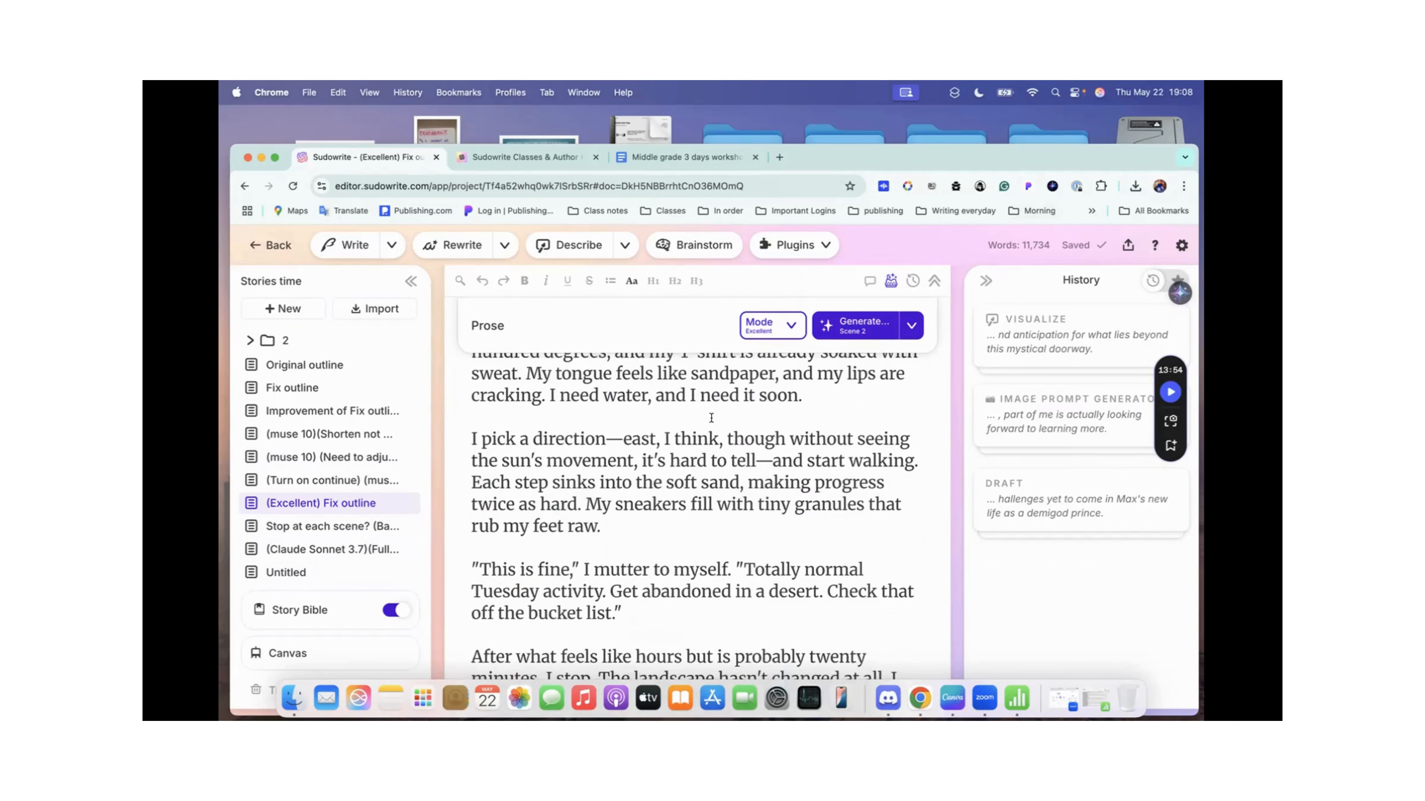
{"action": "scroll", "coordinate": [712, 417], "scroll_direction": "down", "scroll_amount": 15}
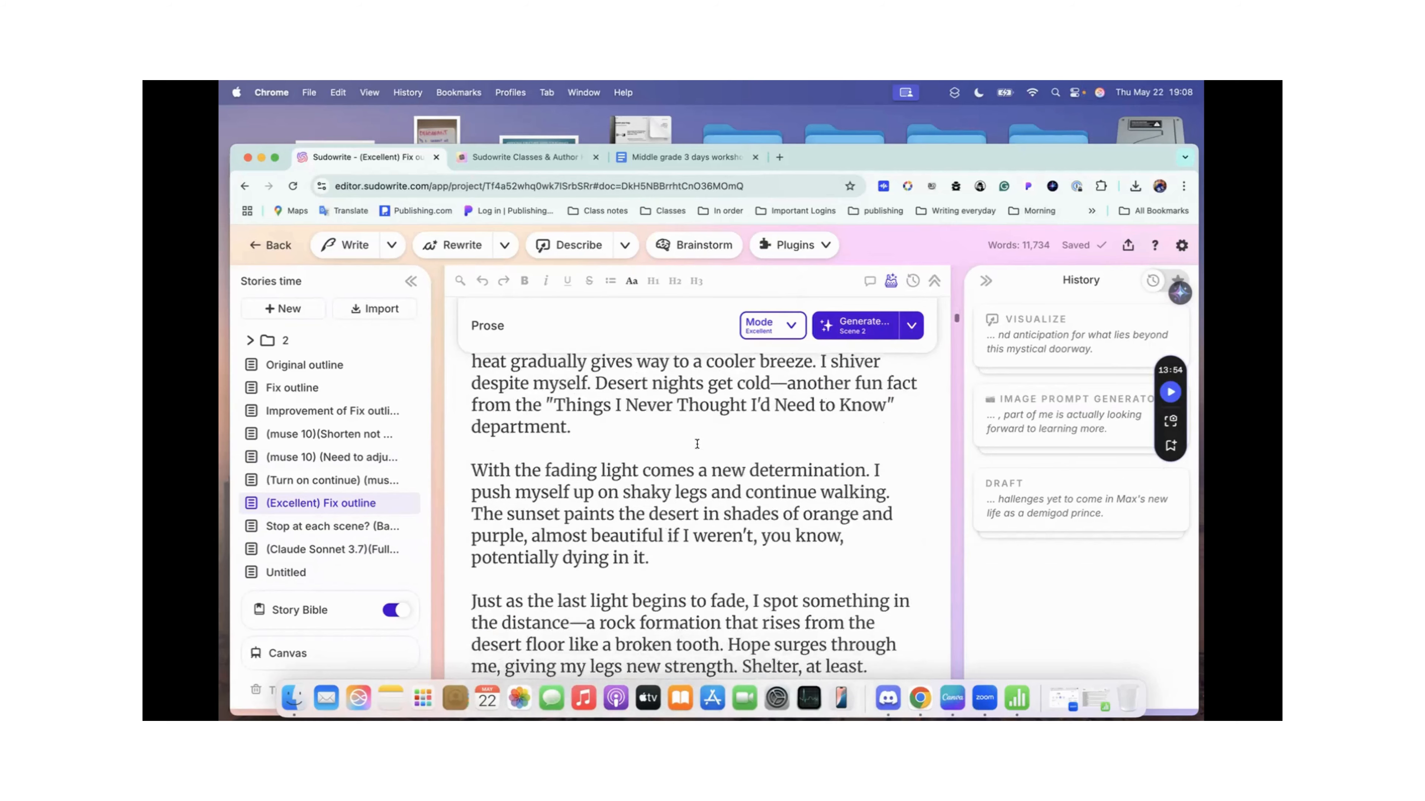
{"action": "scroll", "coordinate": [696, 444], "scroll_direction": "down", "scroll_amount": 3}
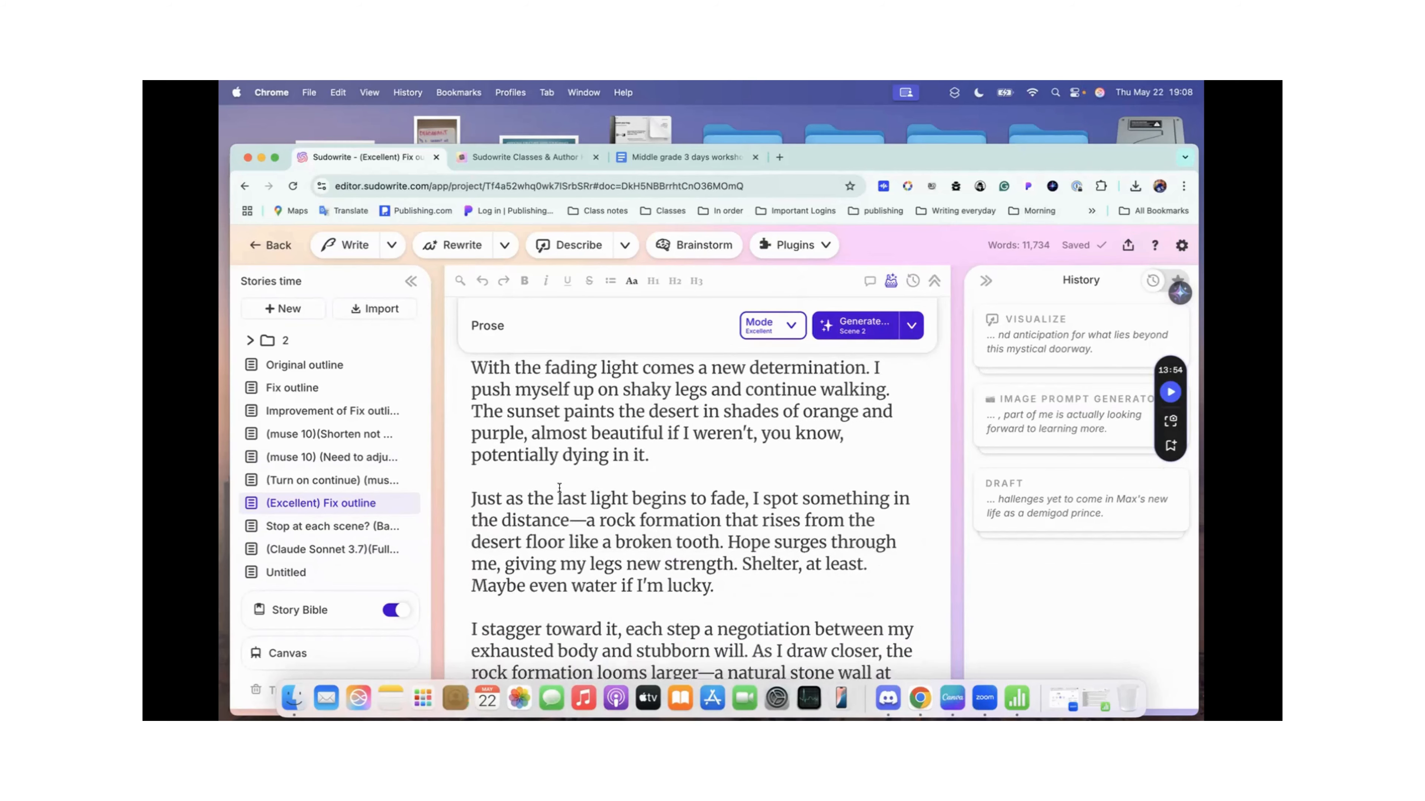
Step: Open the "Stop at each scene? (Basic) Fix outline" document and review its scene list and extra instructions down to the prose
{"action": "left_click", "coordinate": [335, 527]}
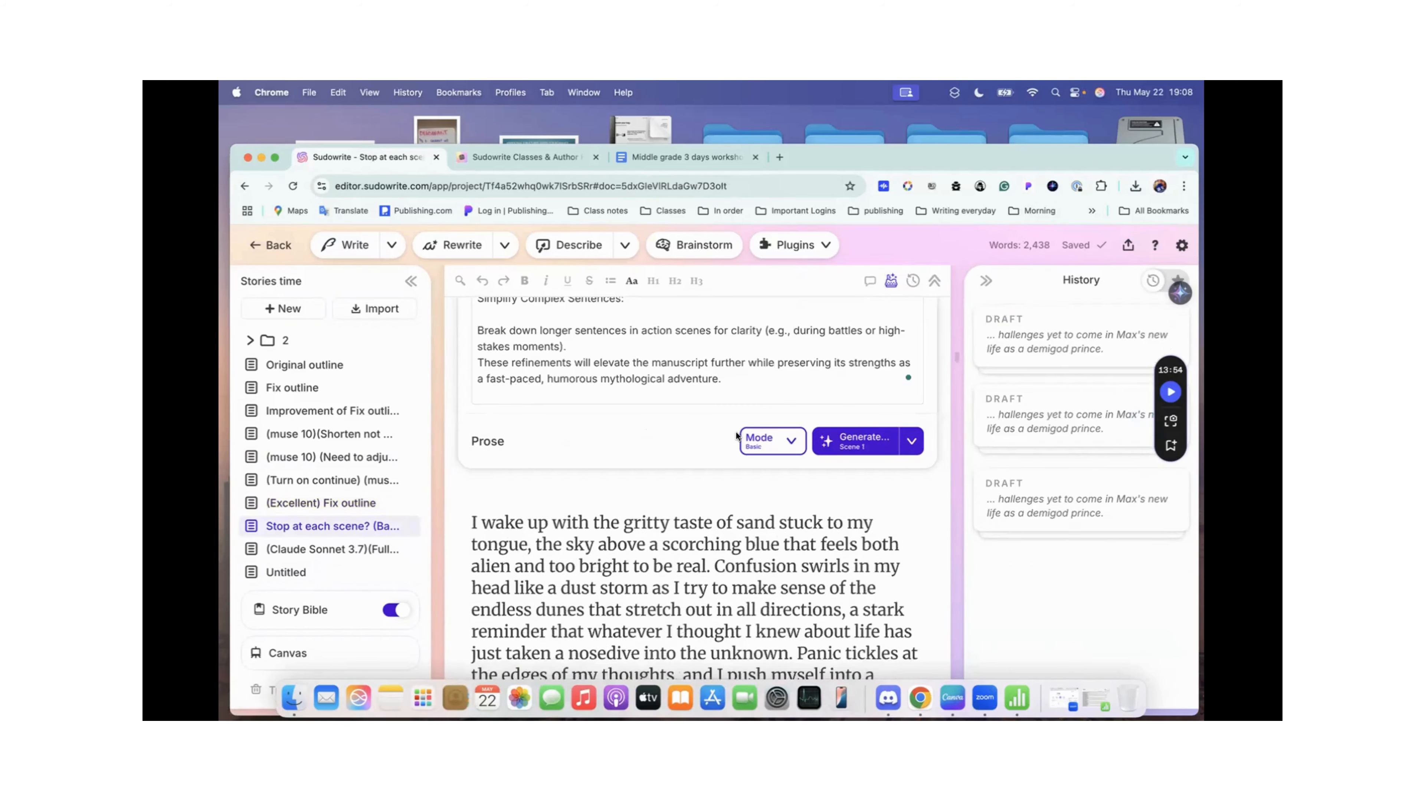
{"action": "scroll", "coordinate": [728, 380], "scroll_direction": "up", "scroll_amount": 15}
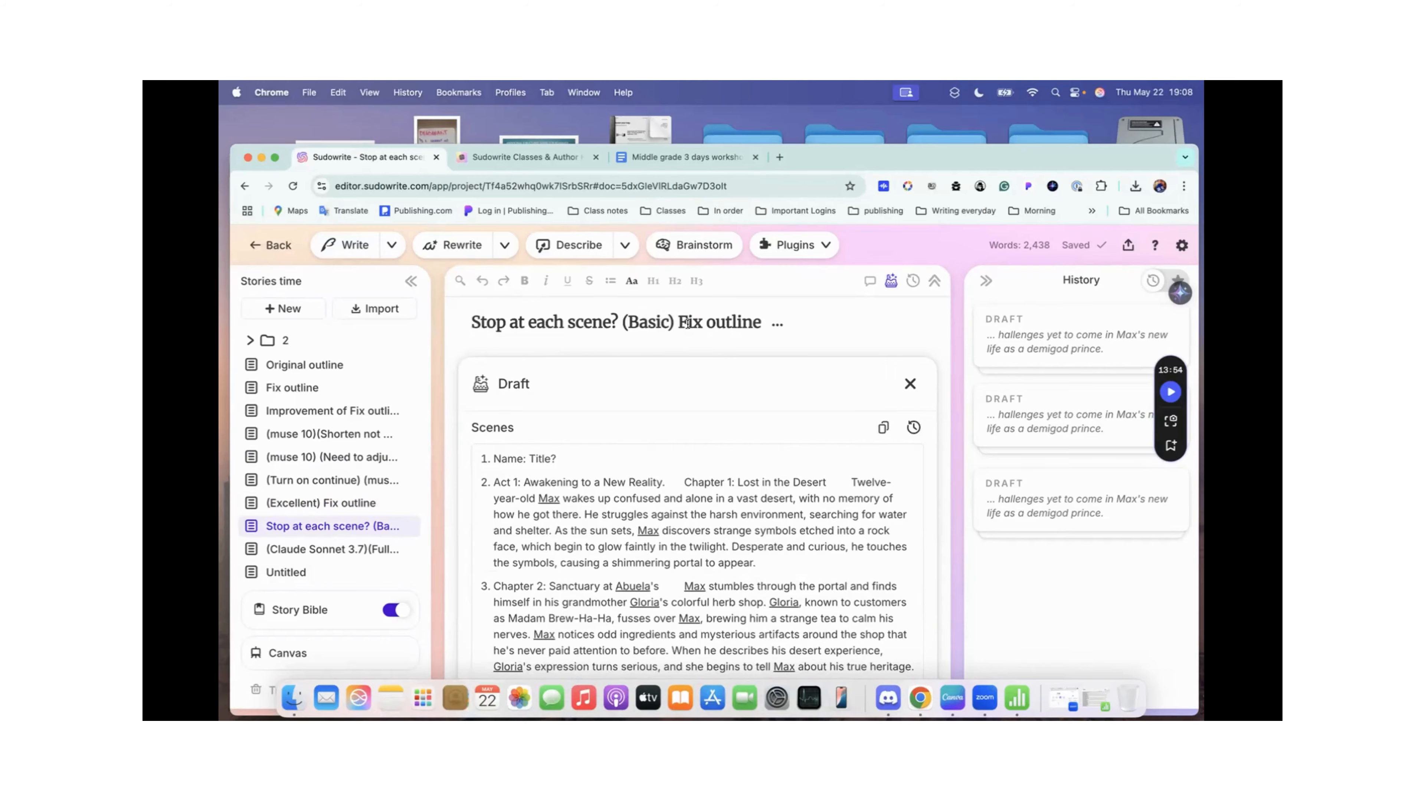
{"action": "scroll", "coordinate": [689, 522], "scroll_direction": "down", "scroll_amount": 15}
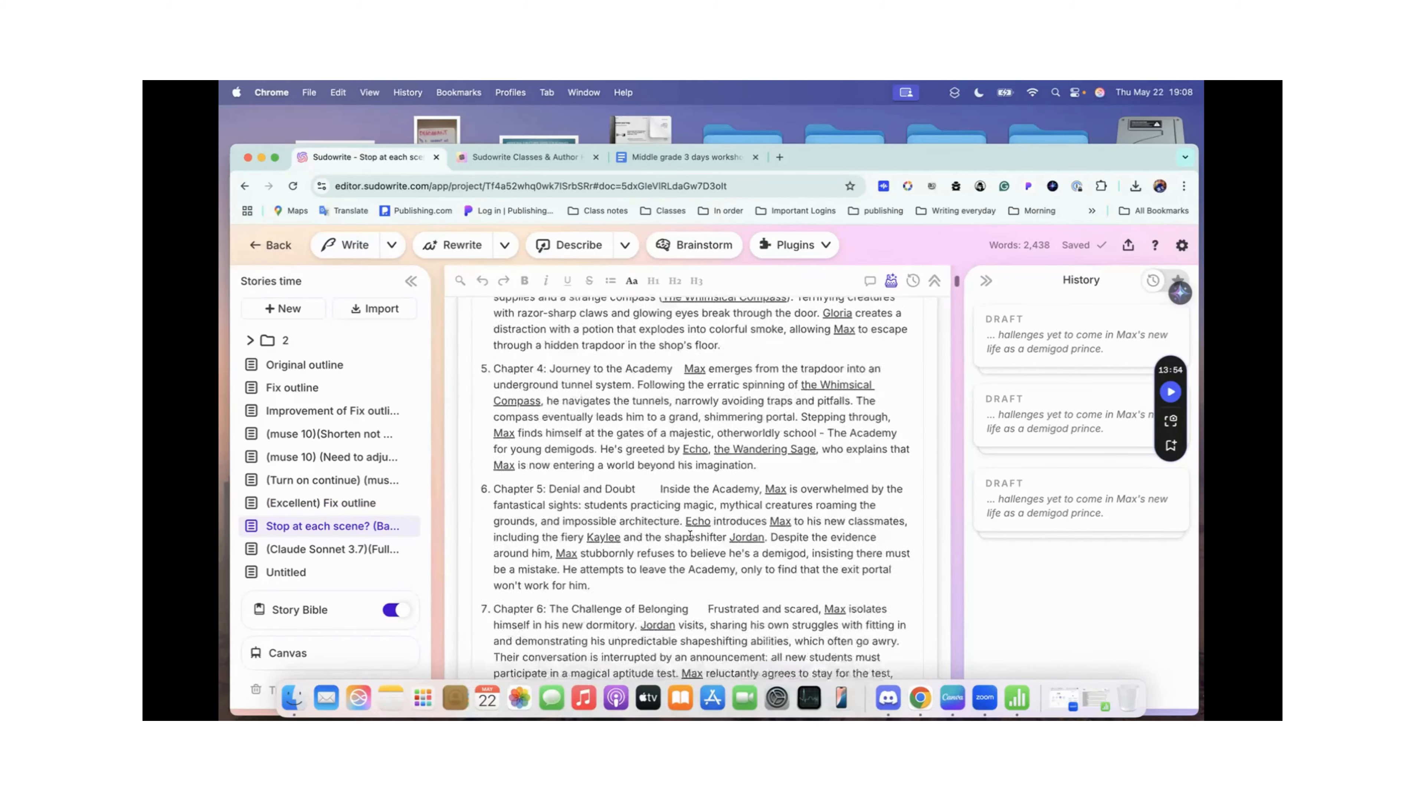
{"action": "scroll", "coordinate": [690, 534], "scroll_direction": "down", "scroll_amount": 20}
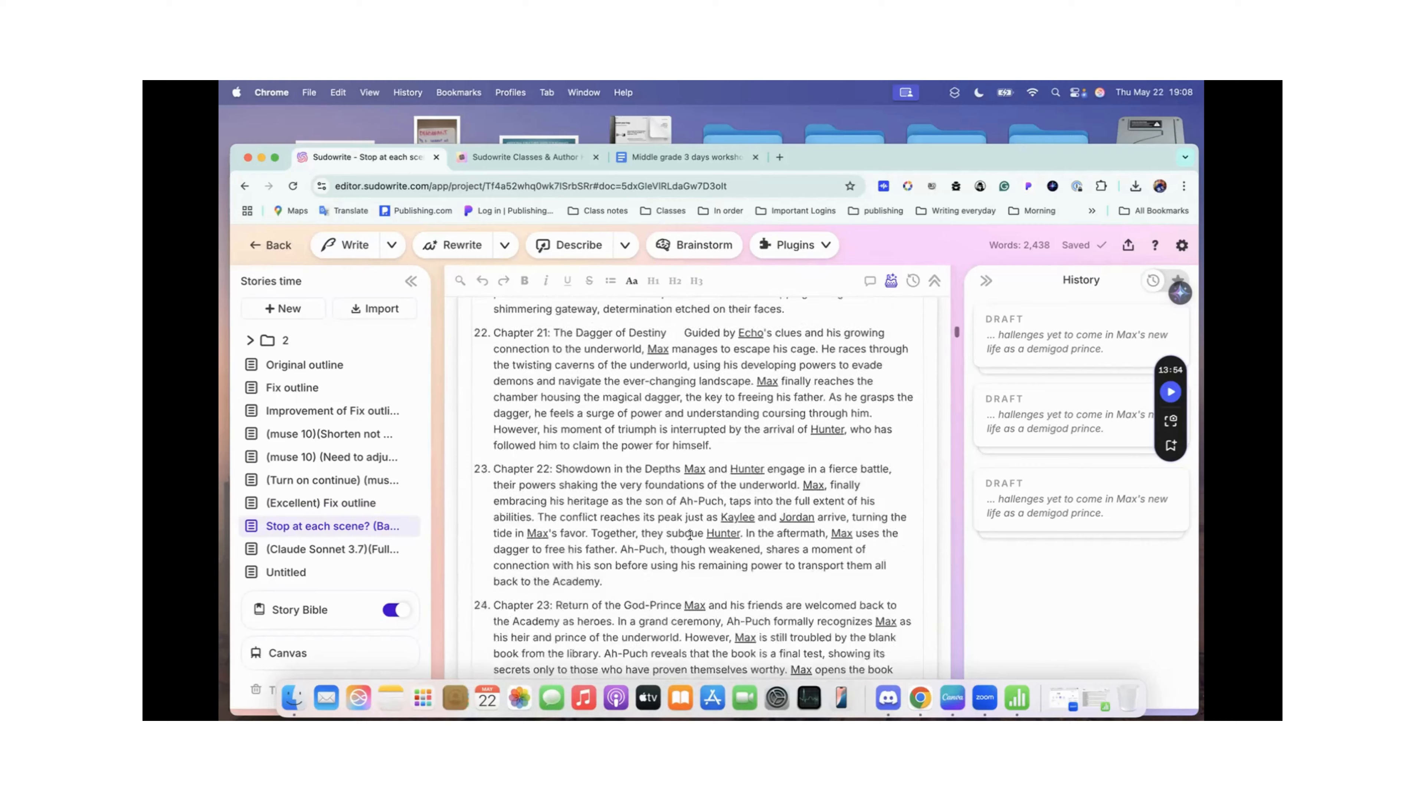
{"action": "scroll", "coordinate": [690, 535], "scroll_direction": "up", "scroll_amount": 5}
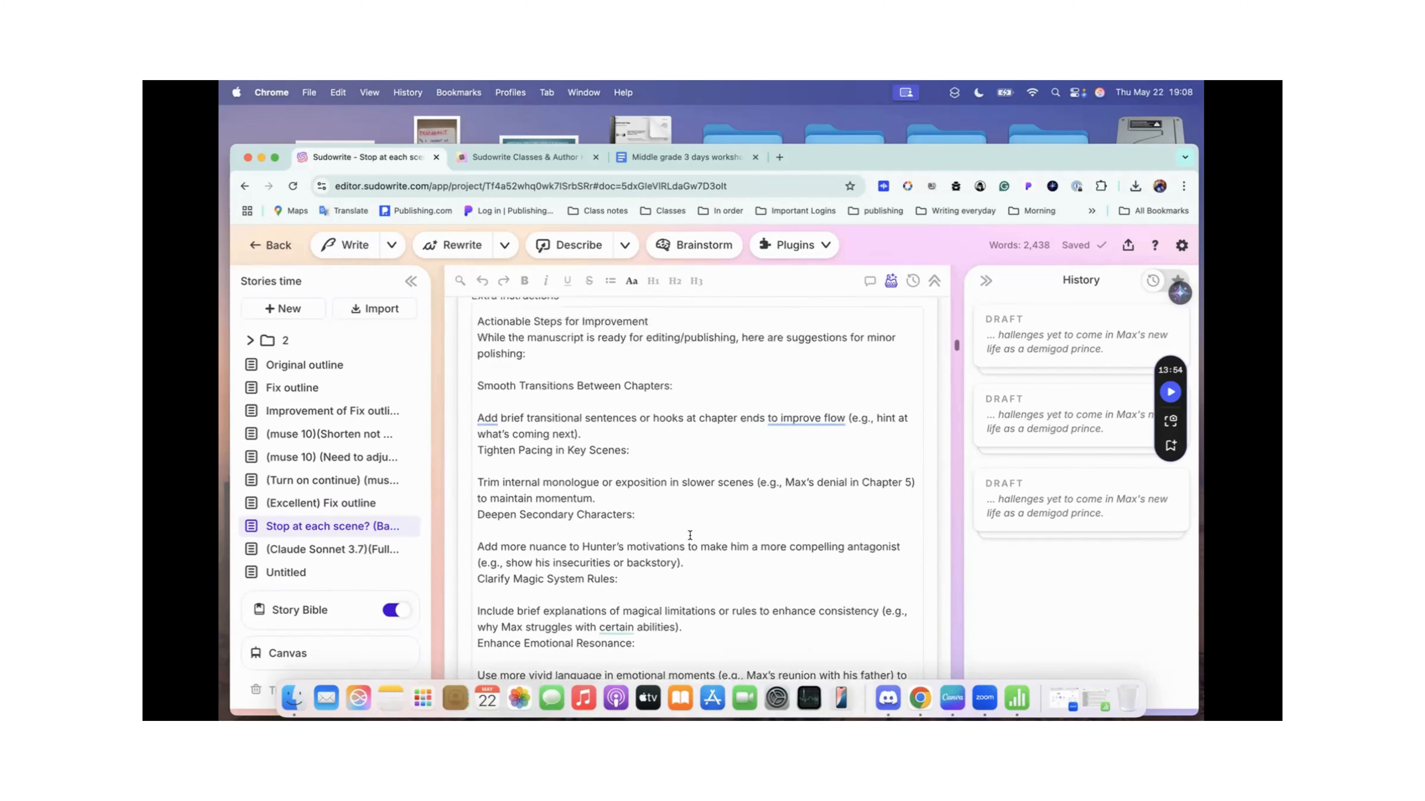
{"action": "scroll", "coordinate": [723, 408], "scroll_direction": "down", "scroll_amount": 12}
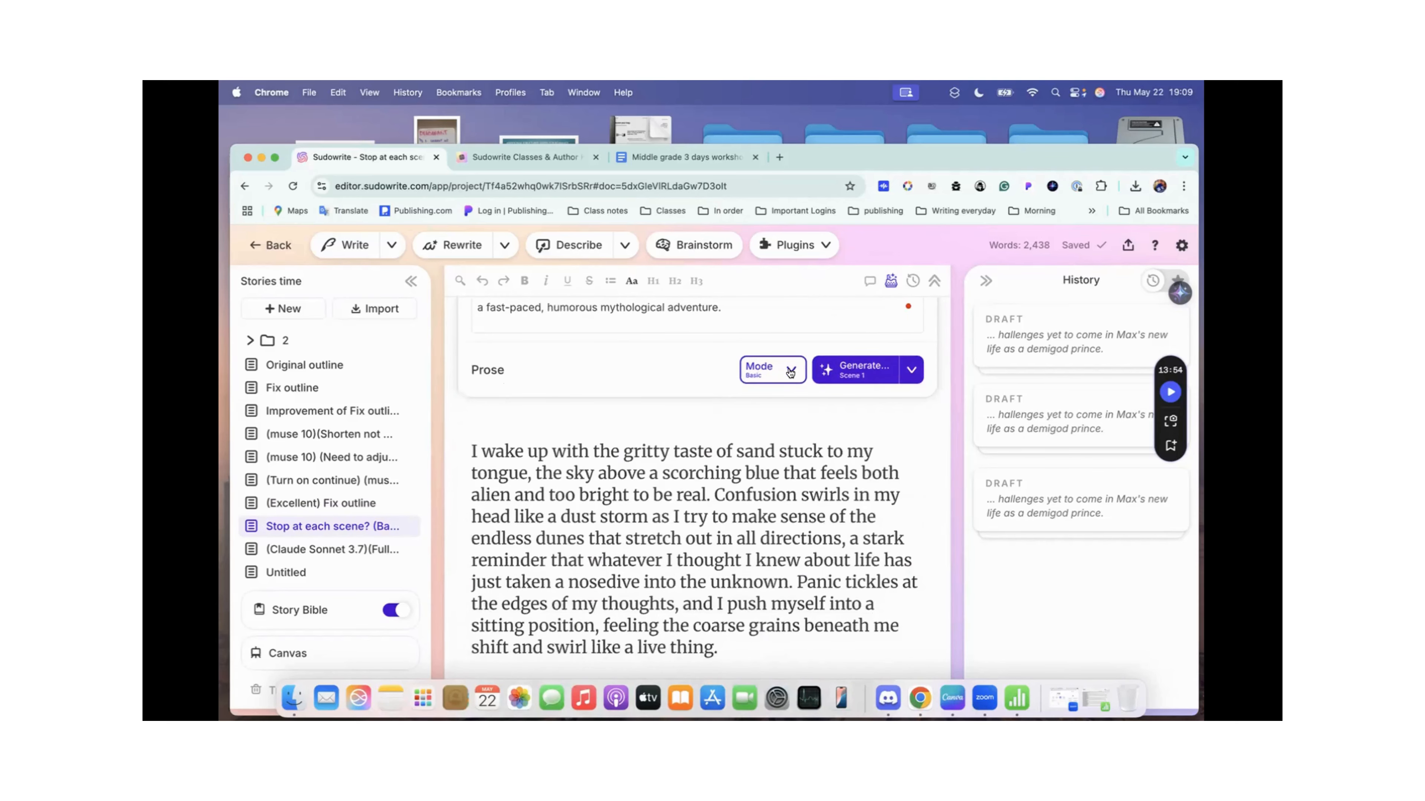
Step: Confirm Basic as the prose mode and check the scene generation options, including continuing where the document's text leaves off
{"action": "left_click", "coordinate": [791, 370]}
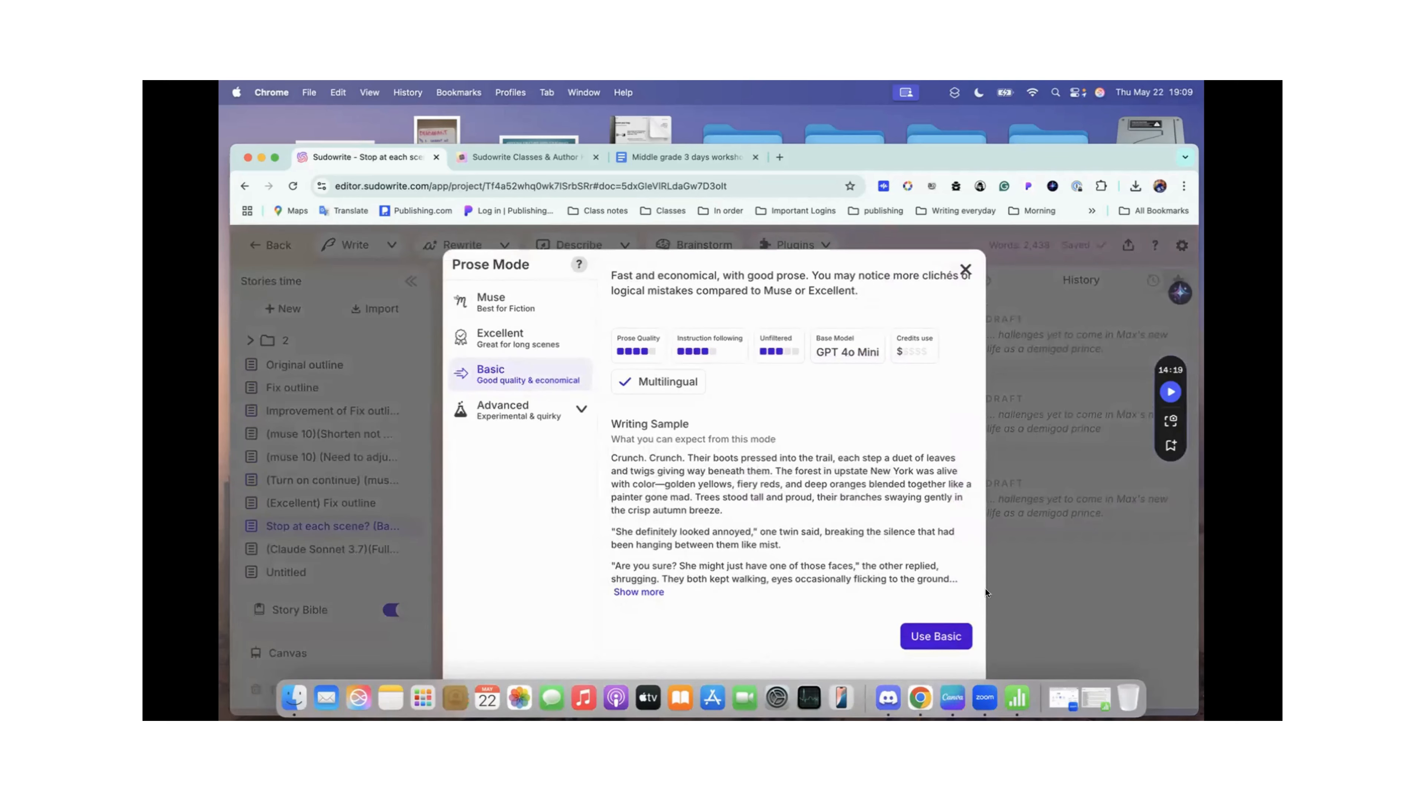
{"action": "left_click", "coordinate": [942, 636]}
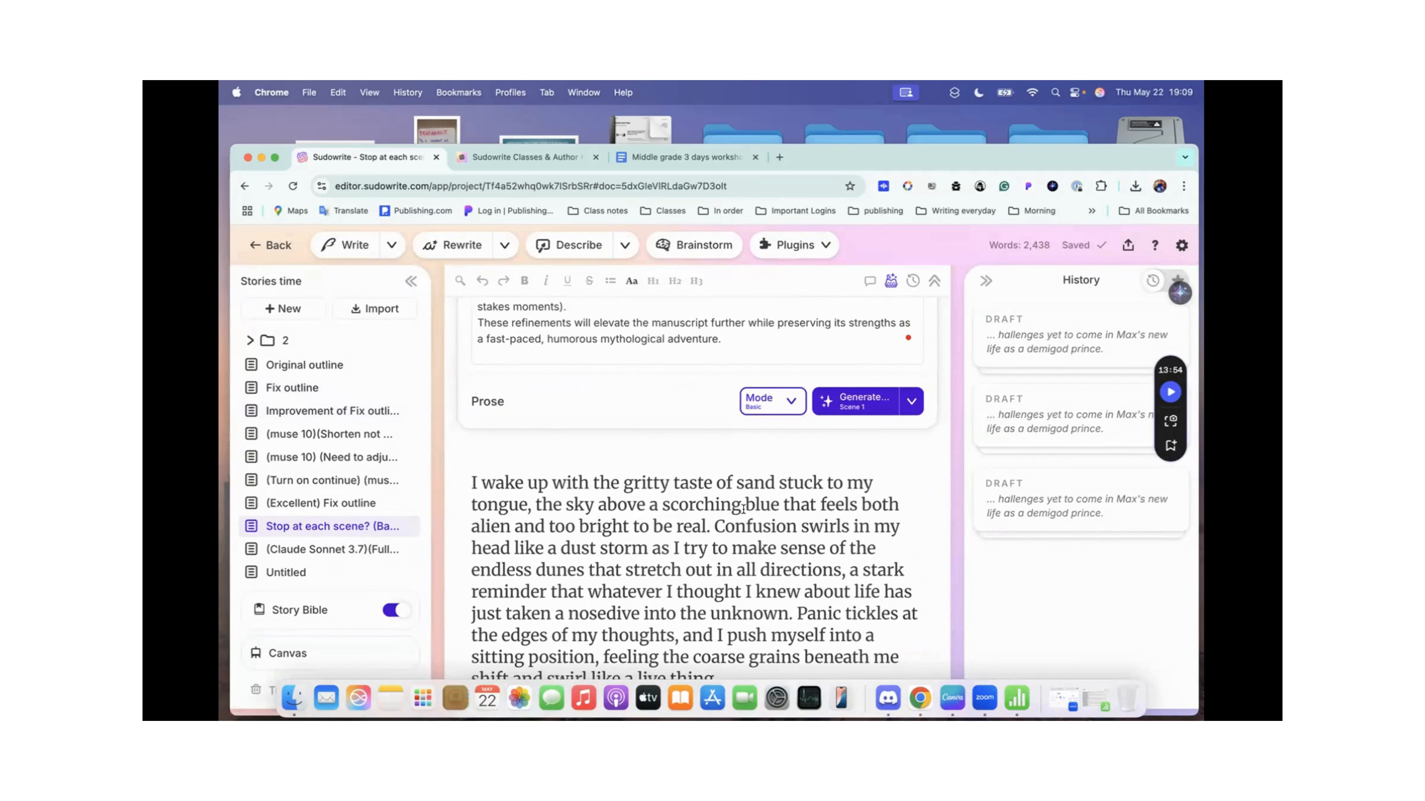
{"action": "left_click", "coordinate": [906, 403]}
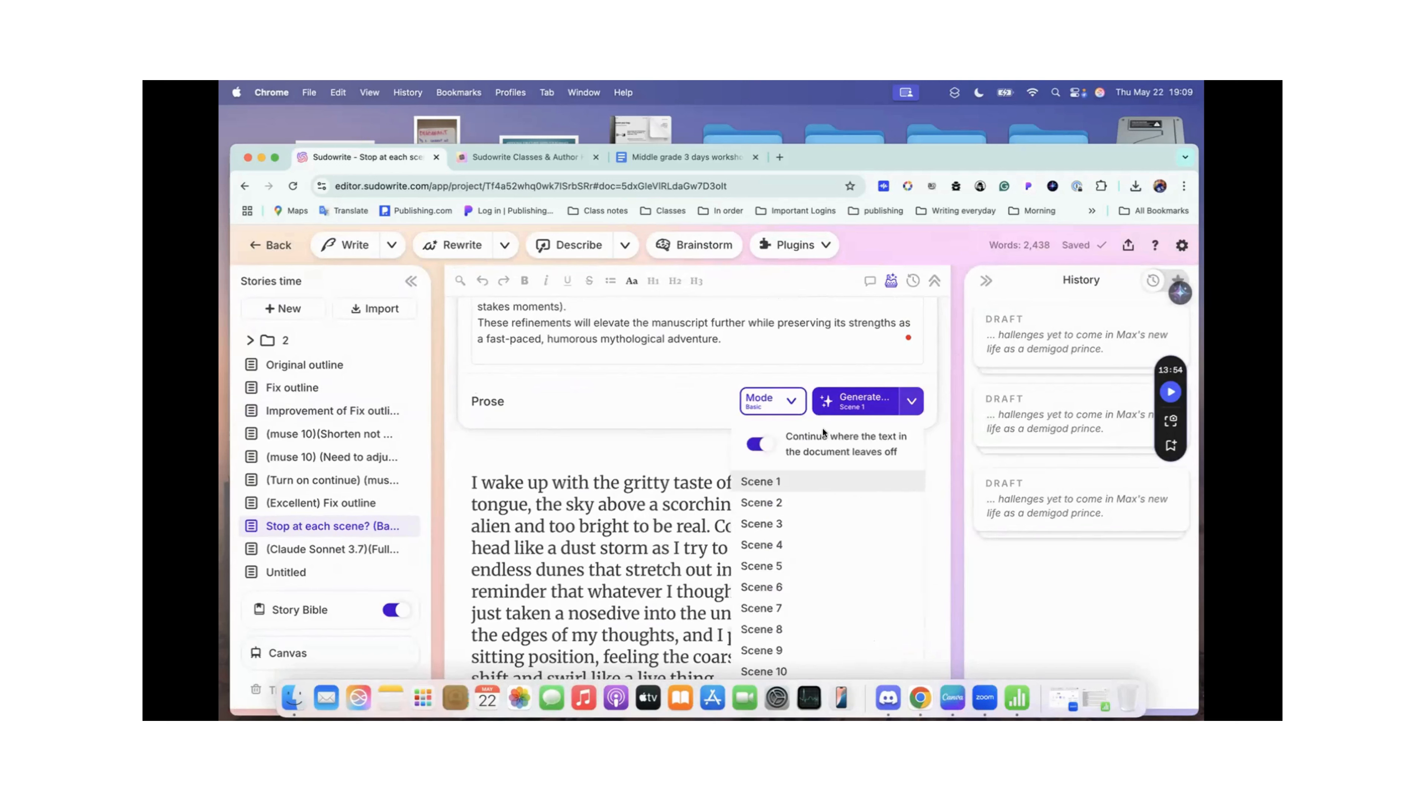
{"action": "left_click", "coordinate": [673, 532]}
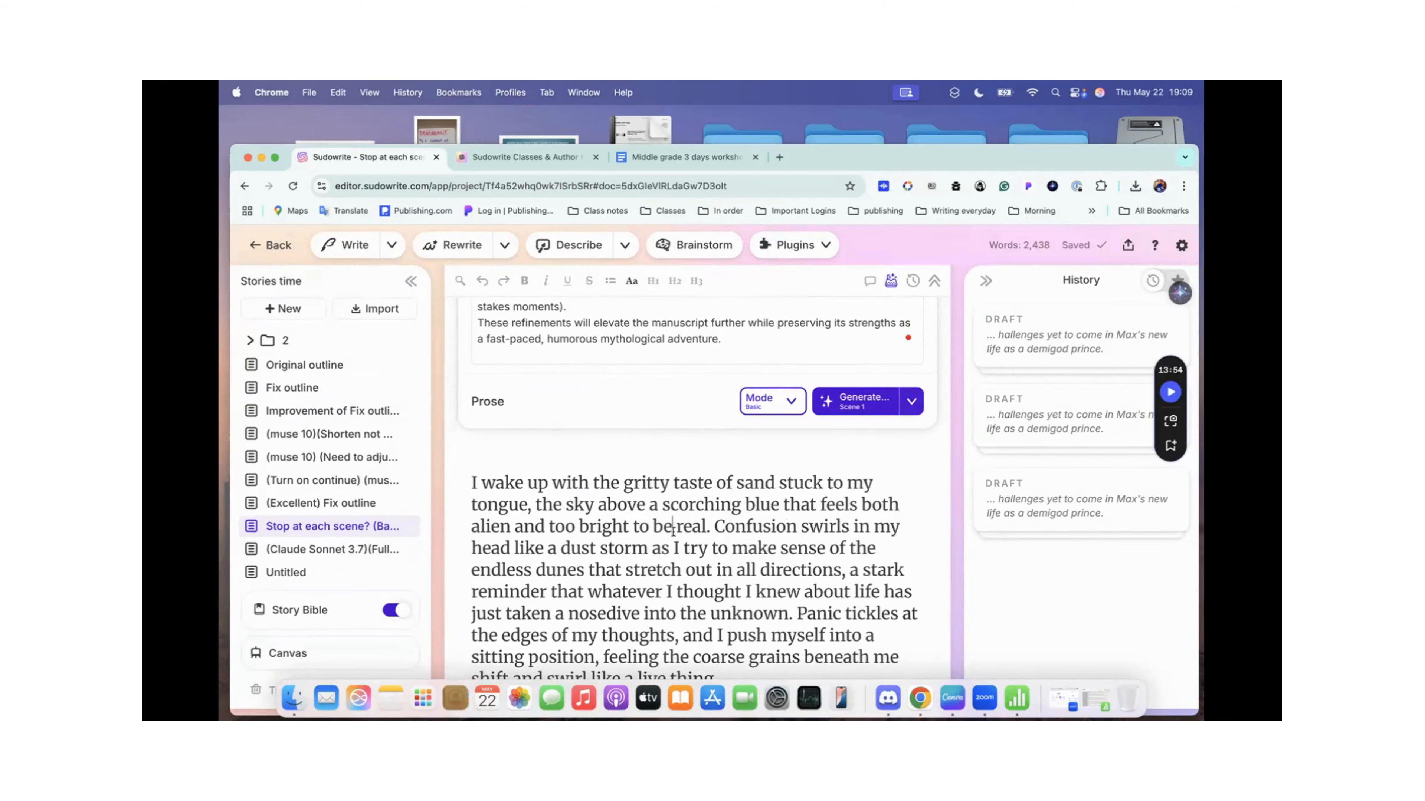
Step: Find the first "**Continue" marker between the generated scenes, highlight it, and clear the selection
{"action": "scroll", "coordinate": [673, 531], "scroll_direction": "down", "scroll_amount": 15}
{"action": "scroll", "coordinate": [673, 531], "scroll_direction": "down", "scroll_amount": 20}
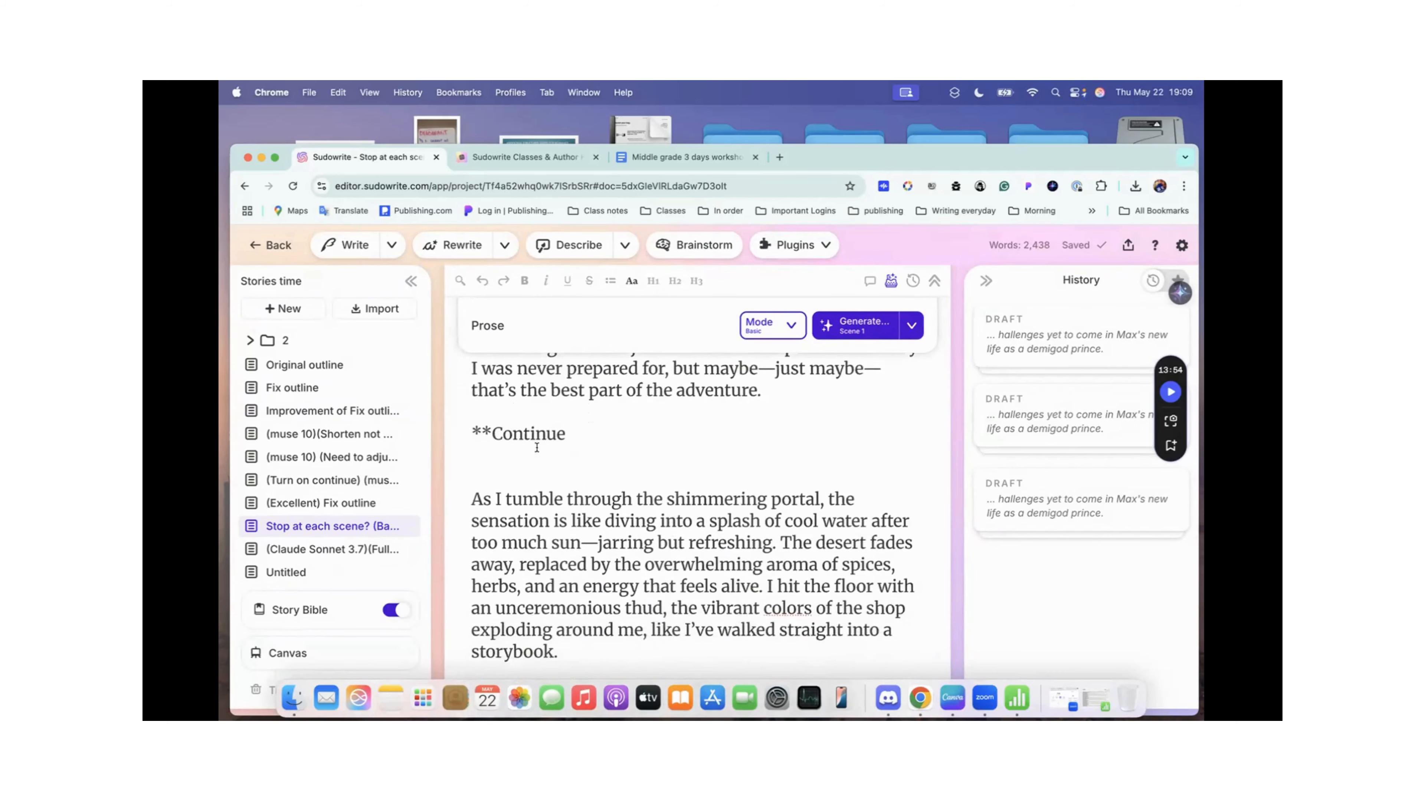
{"action": "scroll", "coordinate": [537, 457], "scroll_direction": "up", "scroll_amount": 2}
{"action": "left_click_drag", "start_coordinate": [469, 482], "coordinate": [586, 480]}
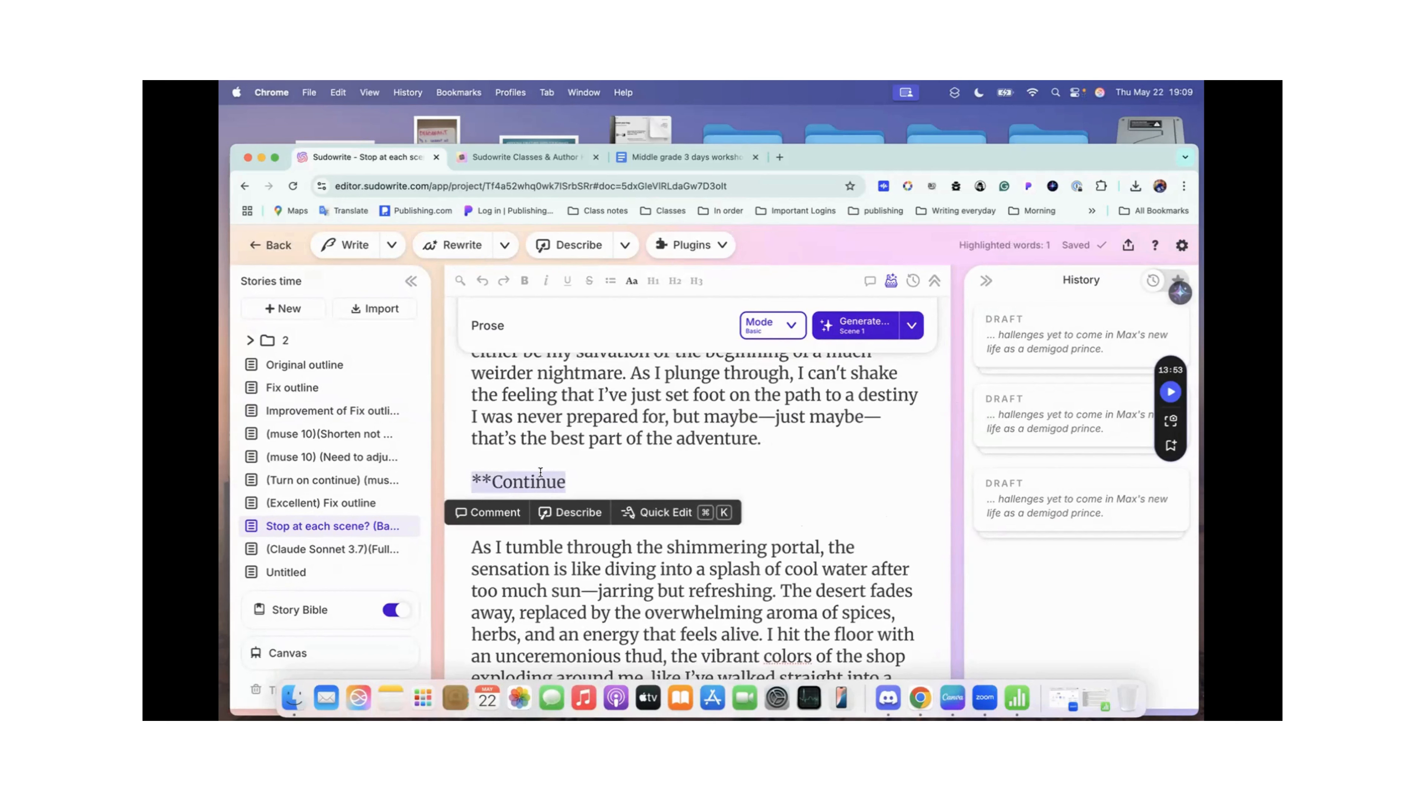
{"action": "left_click", "coordinate": [604, 479]}
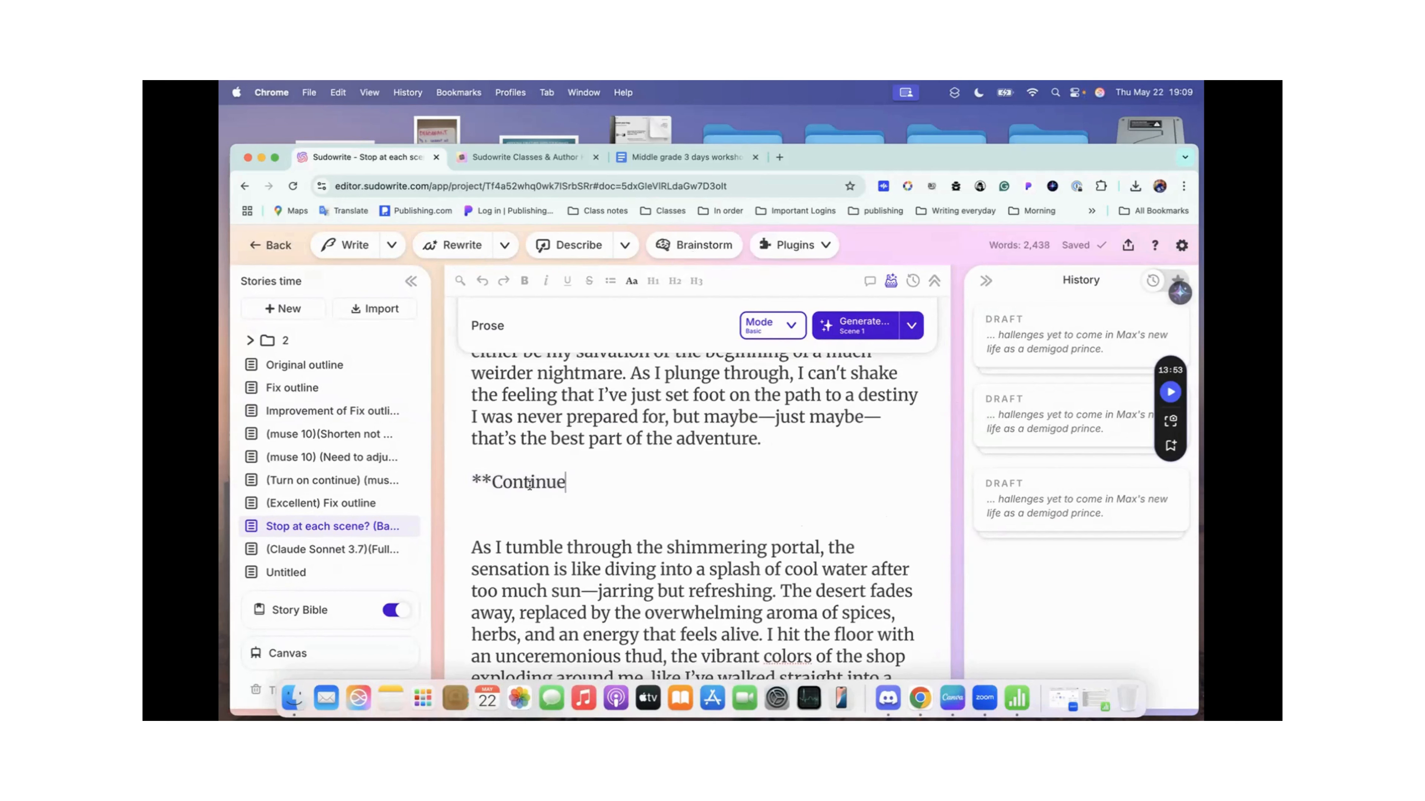
Step: Examine the Basic-mode prose from the first "**Continue" marker through the herb shop scenes to the end of the document
{"action": "scroll", "coordinate": [529, 485], "scroll_direction": "down", "scroll_amount": 1}
{"action": "scroll", "coordinate": [528, 485], "scroll_direction": "up", "scroll_amount": 1}
{"action": "scroll", "coordinate": [589, 528], "scroll_direction": "down", "scroll_amount": 10}
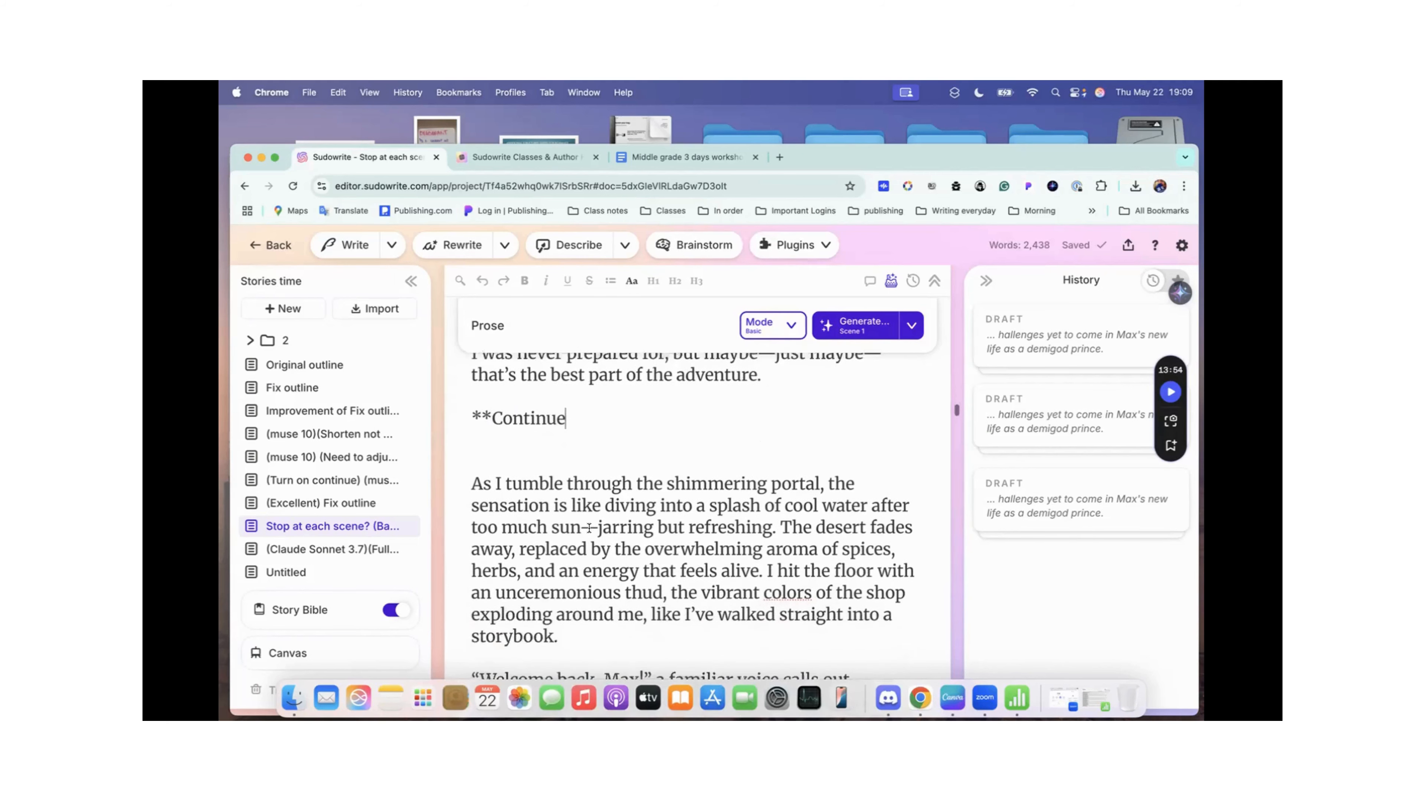
{"action": "scroll", "coordinate": [589, 528], "scroll_direction": "down", "scroll_amount": 20}
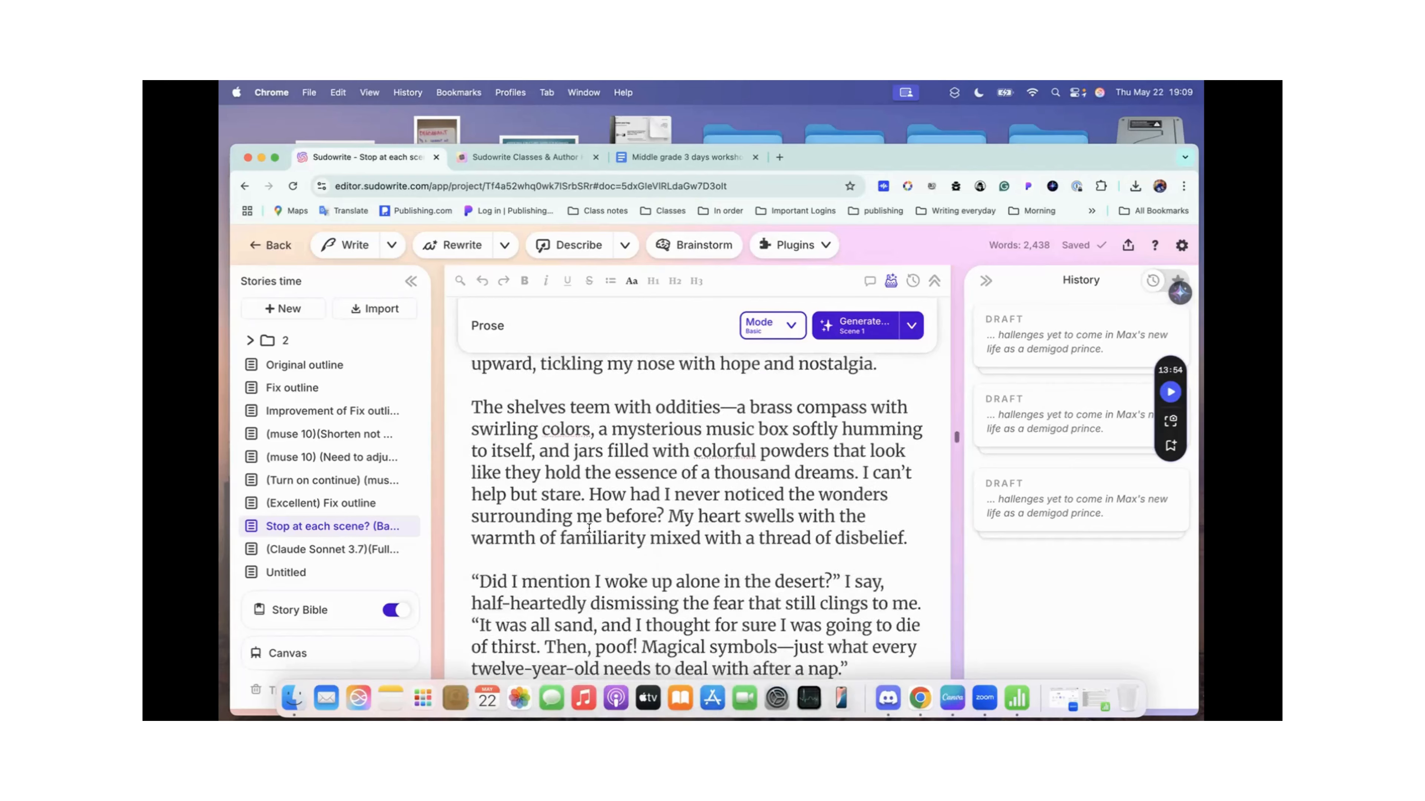
{"action": "scroll", "coordinate": [589, 527], "scroll_direction": "down", "scroll_amount": 20}
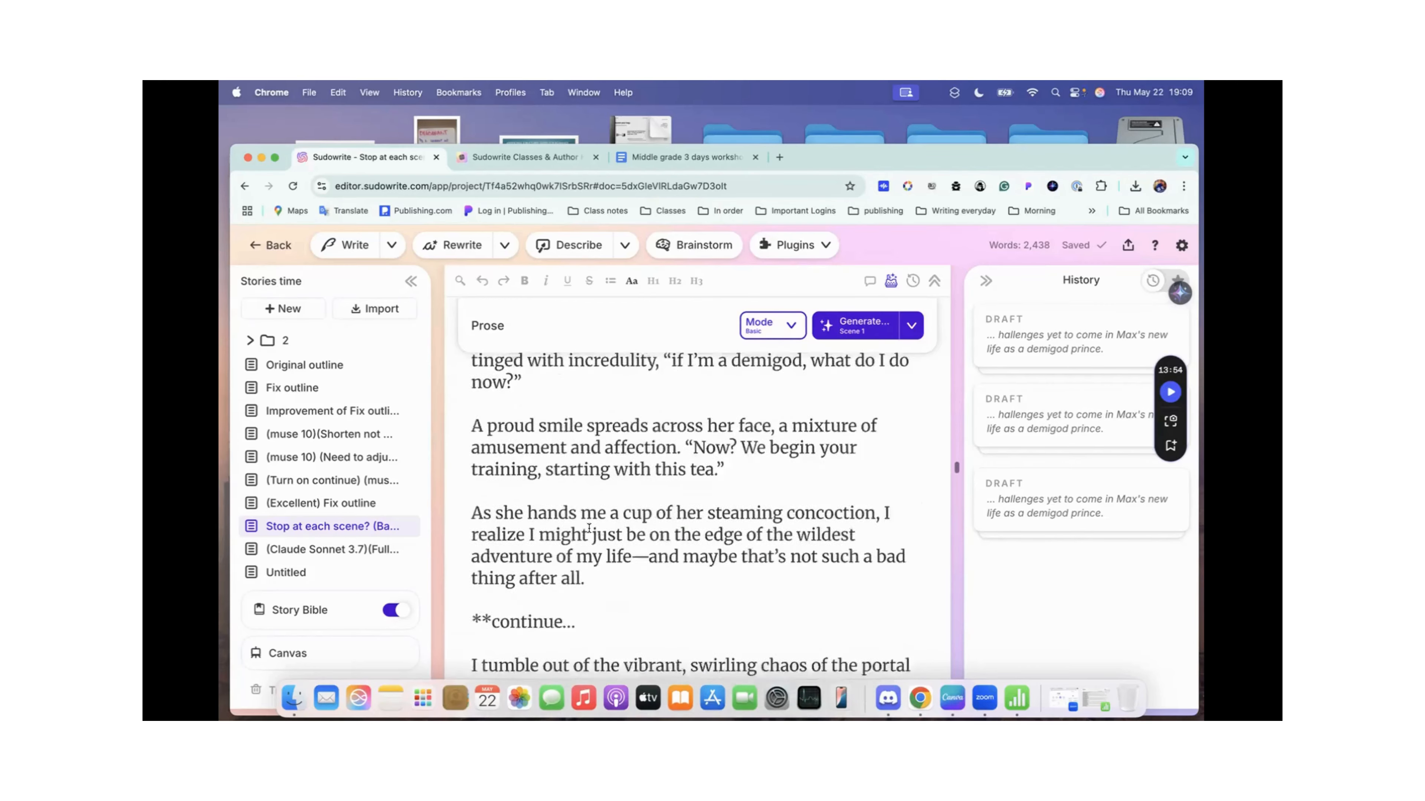
{"action": "scroll", "coordinate": [495, 435], "scroll_direction": "down", "scroll_amount": 20}
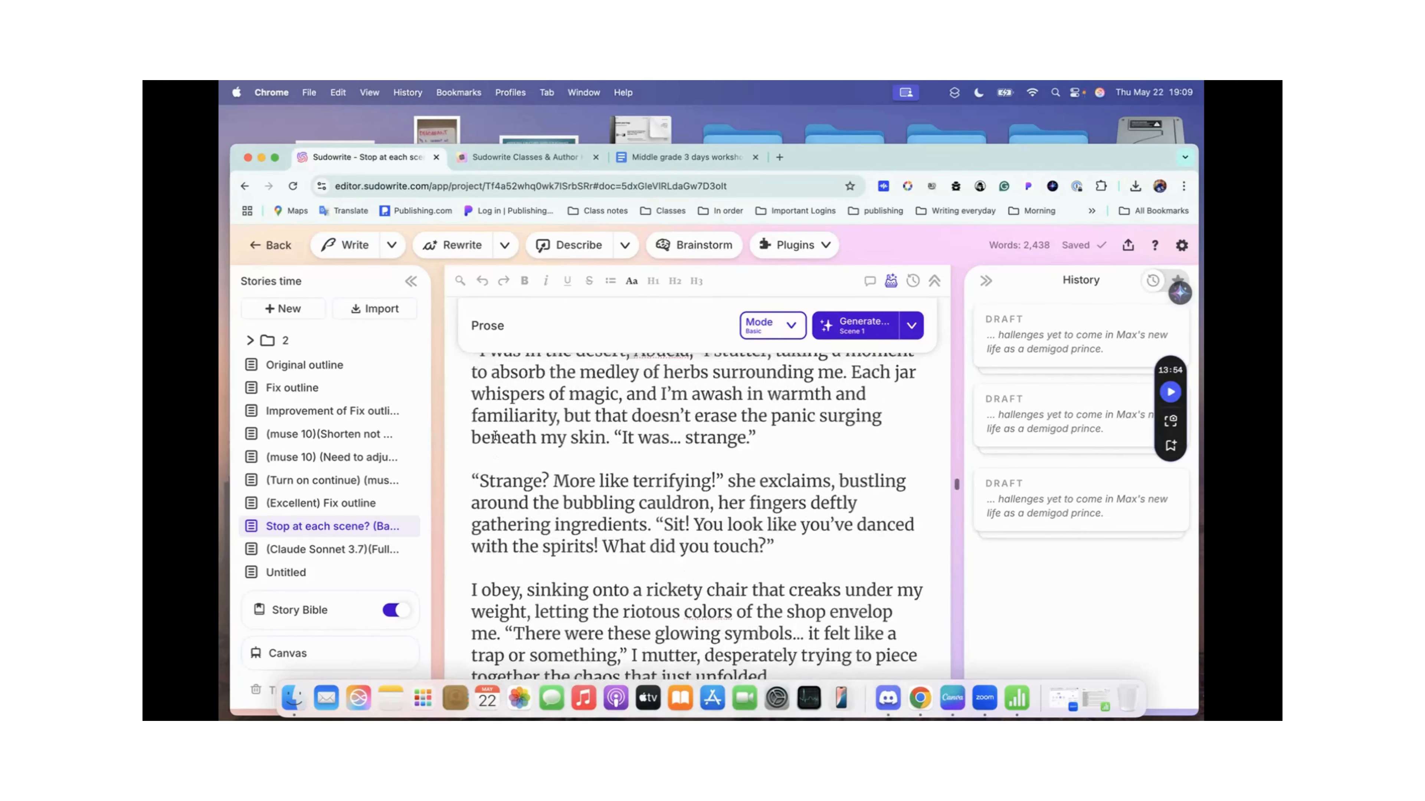
{"action": "scroll", "coordinate": [496, 434], "scroll_direction": "down", "scroll_amount": 10}
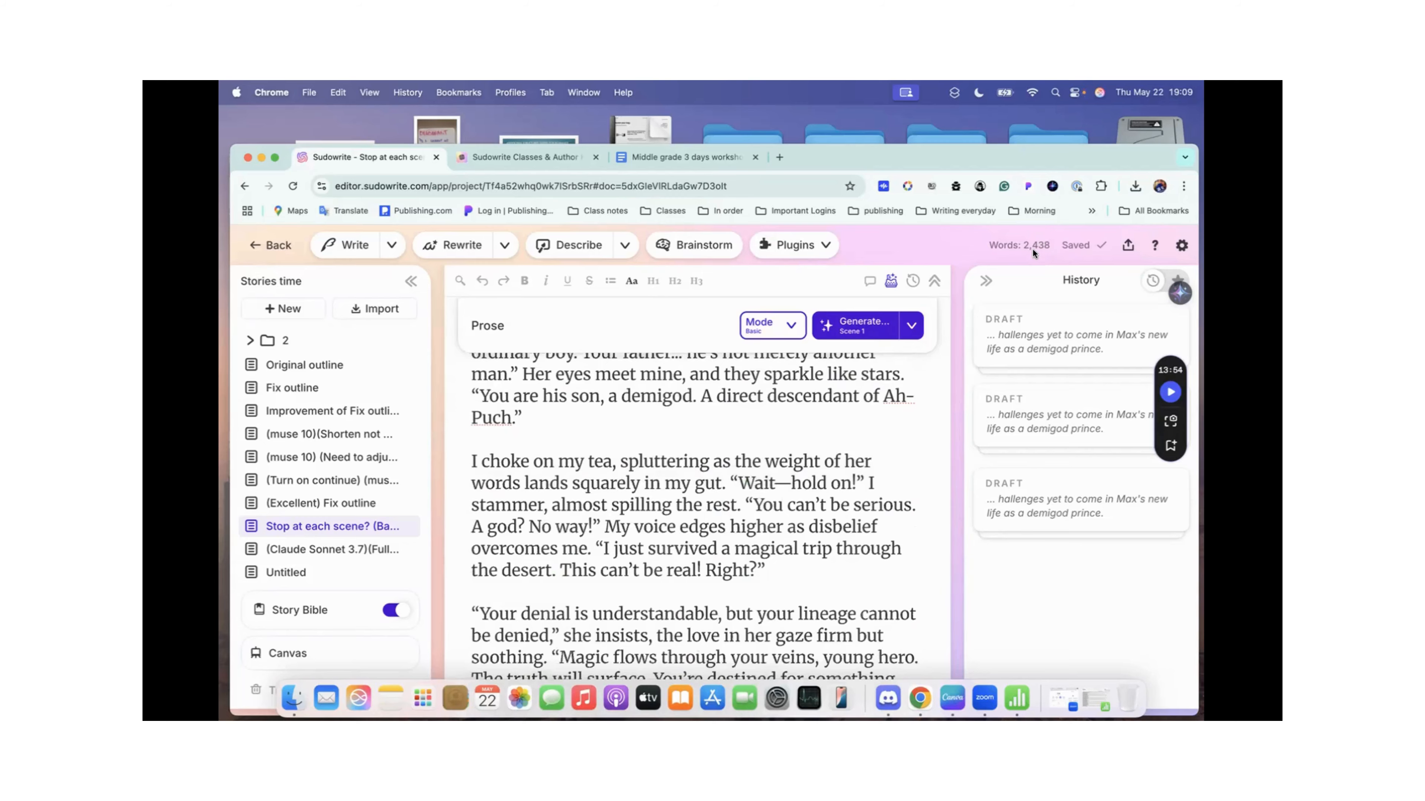
{"action": "scroll", "coordinate": [774, 414], "scroll_direction": "down", "scroll_amount": 20}
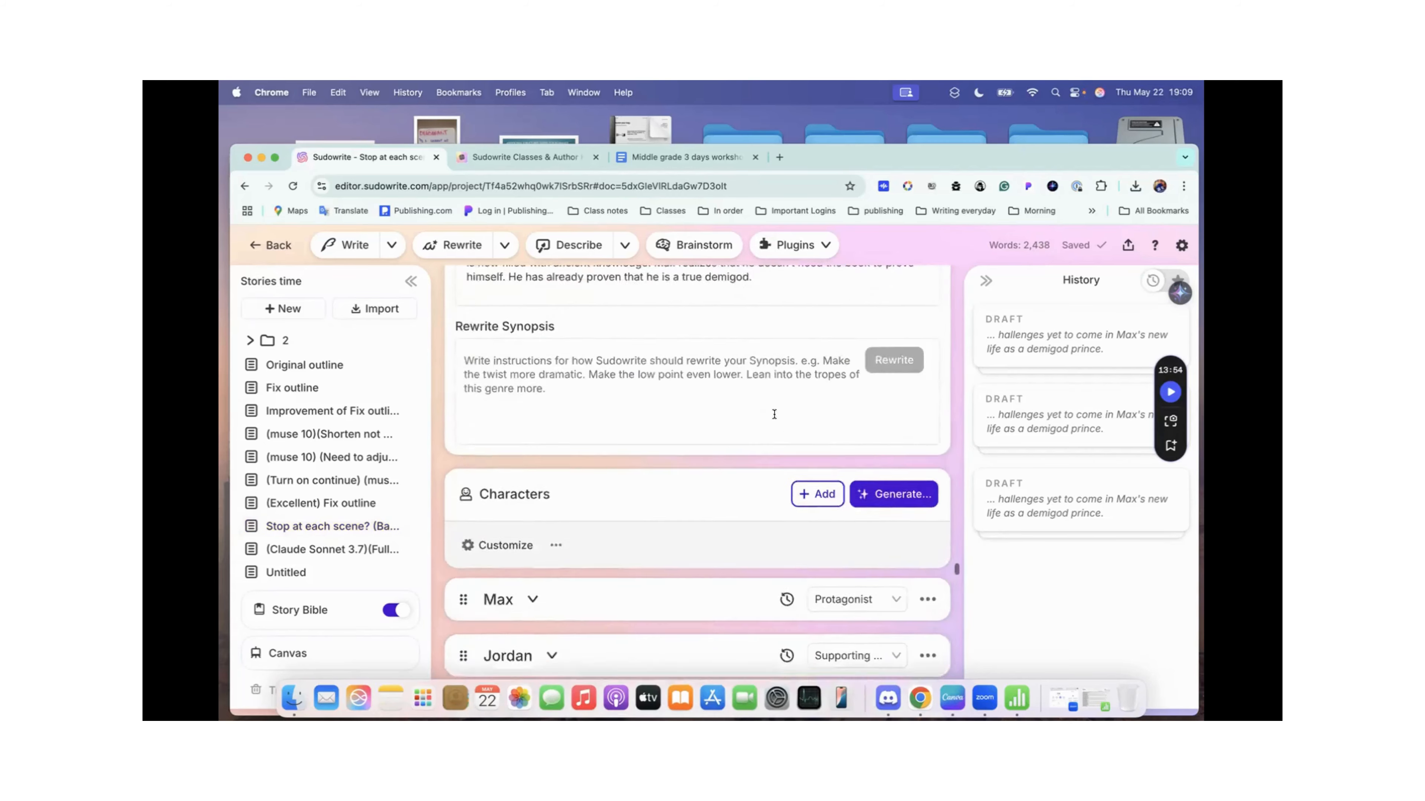
{"action": "scroll", "coordinate": [774, 414], "scroll_direction": "up", "scroll_amount": 20}
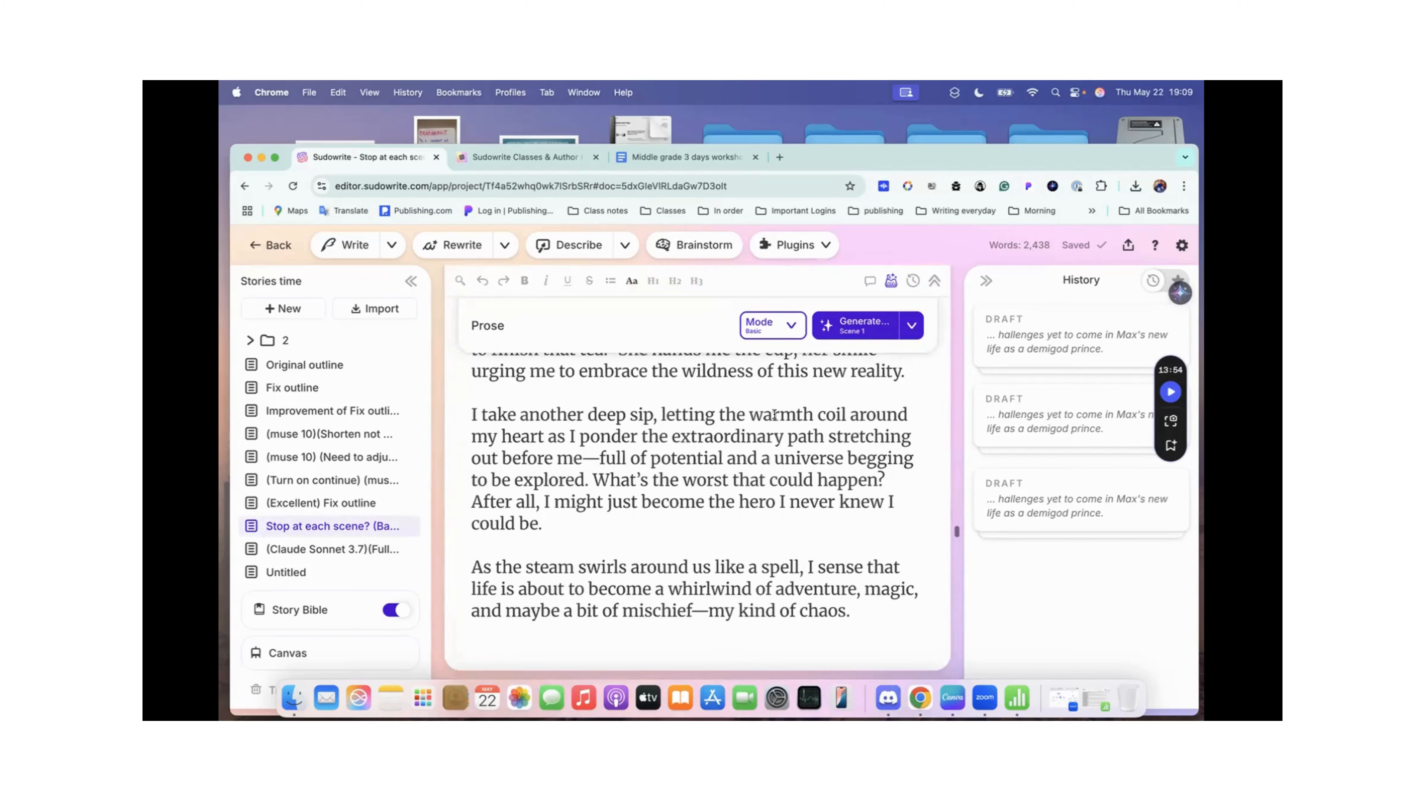
{"action": "scroll", "coordinate": [780, 558], "scroll_direction": "up", "scroll_amount": 8}
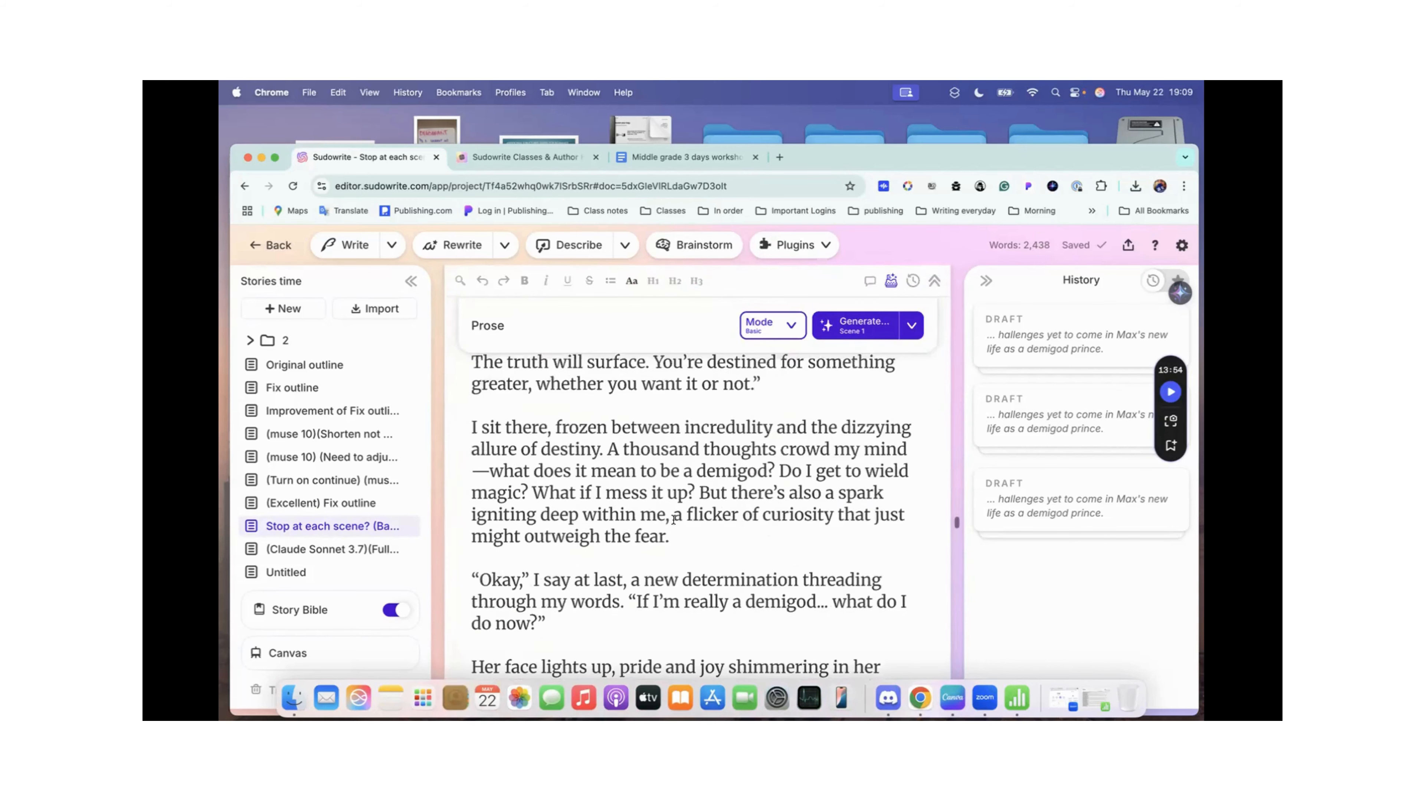
Step: Review the option to continue where the text leaves off against the document's closing paragraphs, leaving the generation settings as they are
{"action": "left_click", "coordinate": [911, 326]}
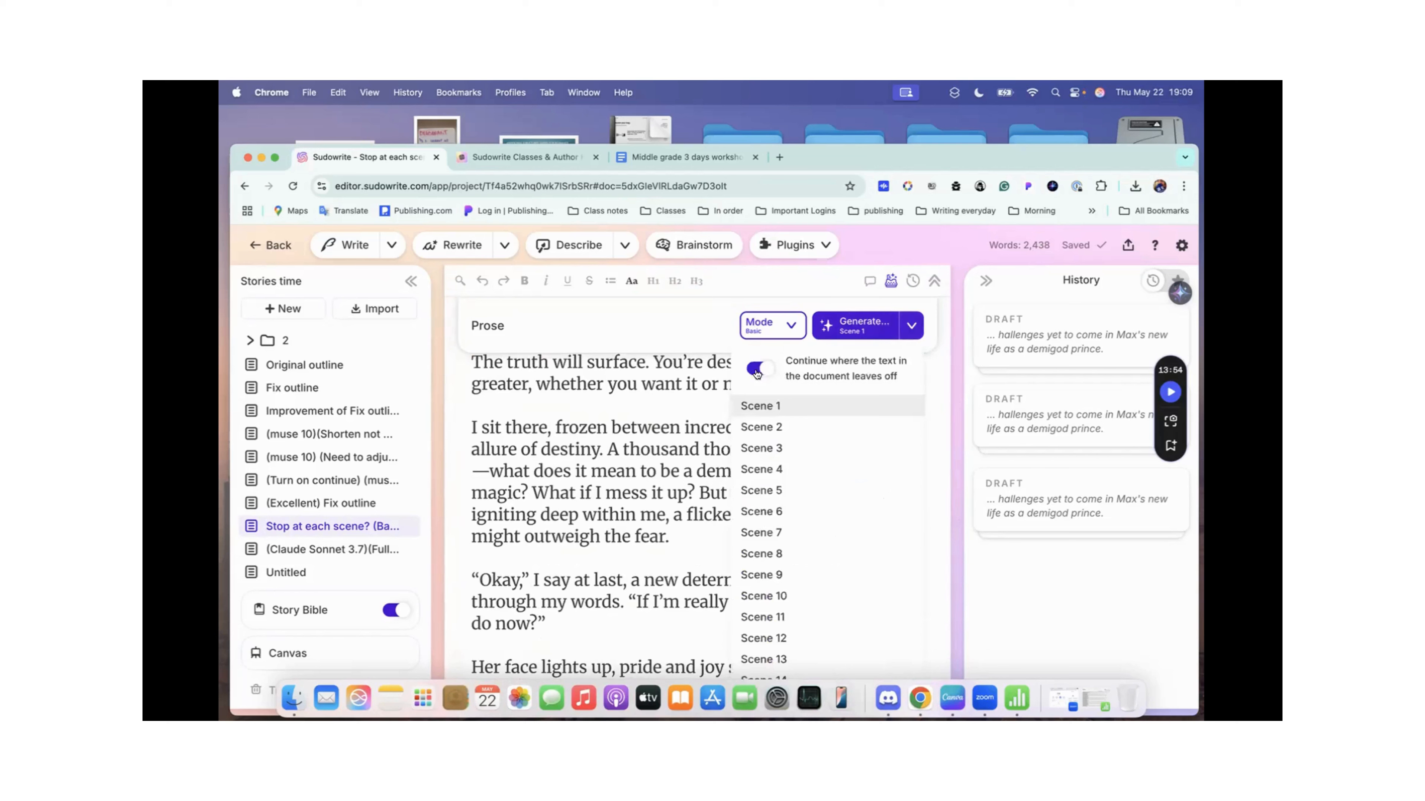
{"action": "left_click", "coordinate": [656, 474]}
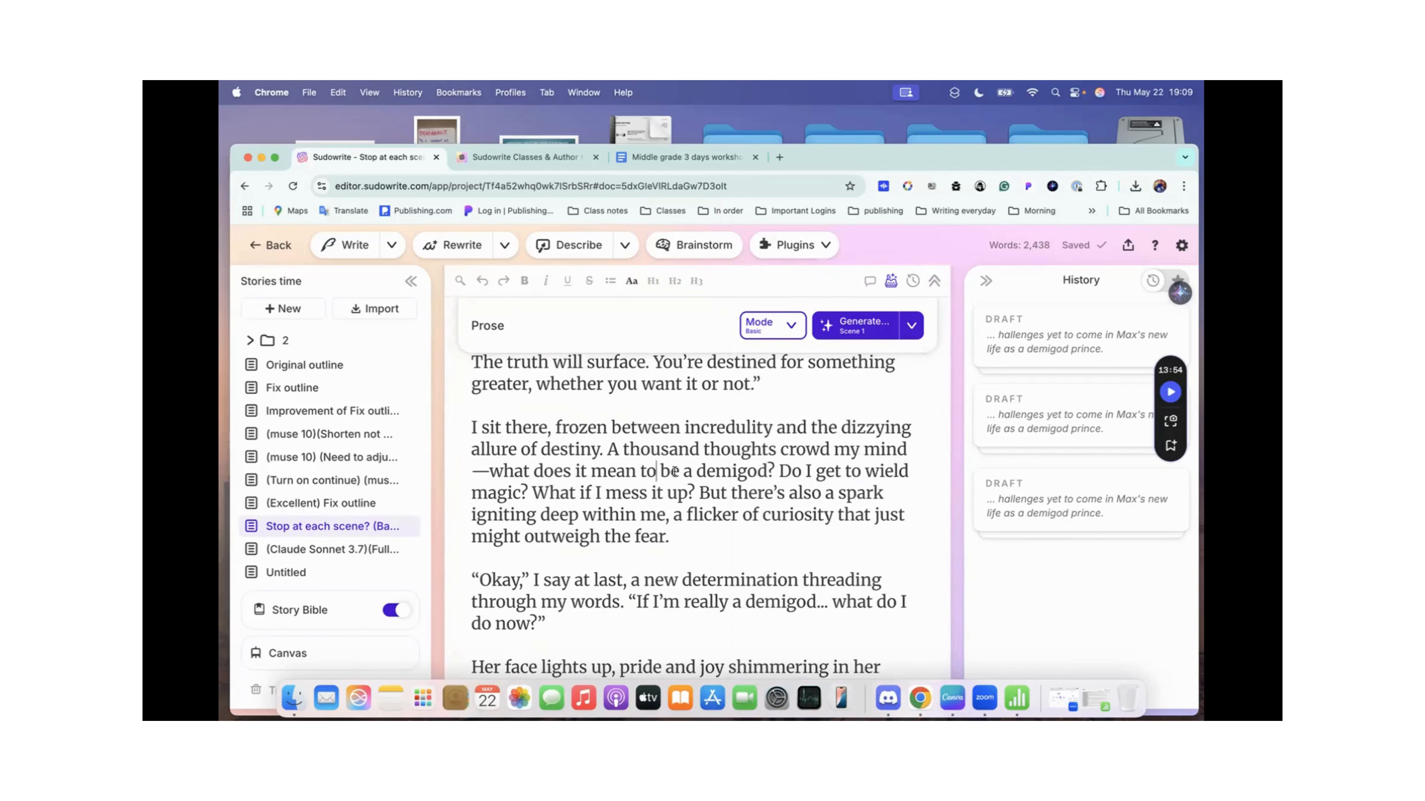
{"action": "scroll", "coordinate": [667, 477], "scroll_direction": "down", "scroll_amount": 15}
{"action": "scroll", "coordinate": [685, 477], "scroll_direction": "up", "scroll_amount": 5}
{"action": "scroll", "coordinate": [685, 477], "scroll_direction": "up", "scroll_amount": 10}
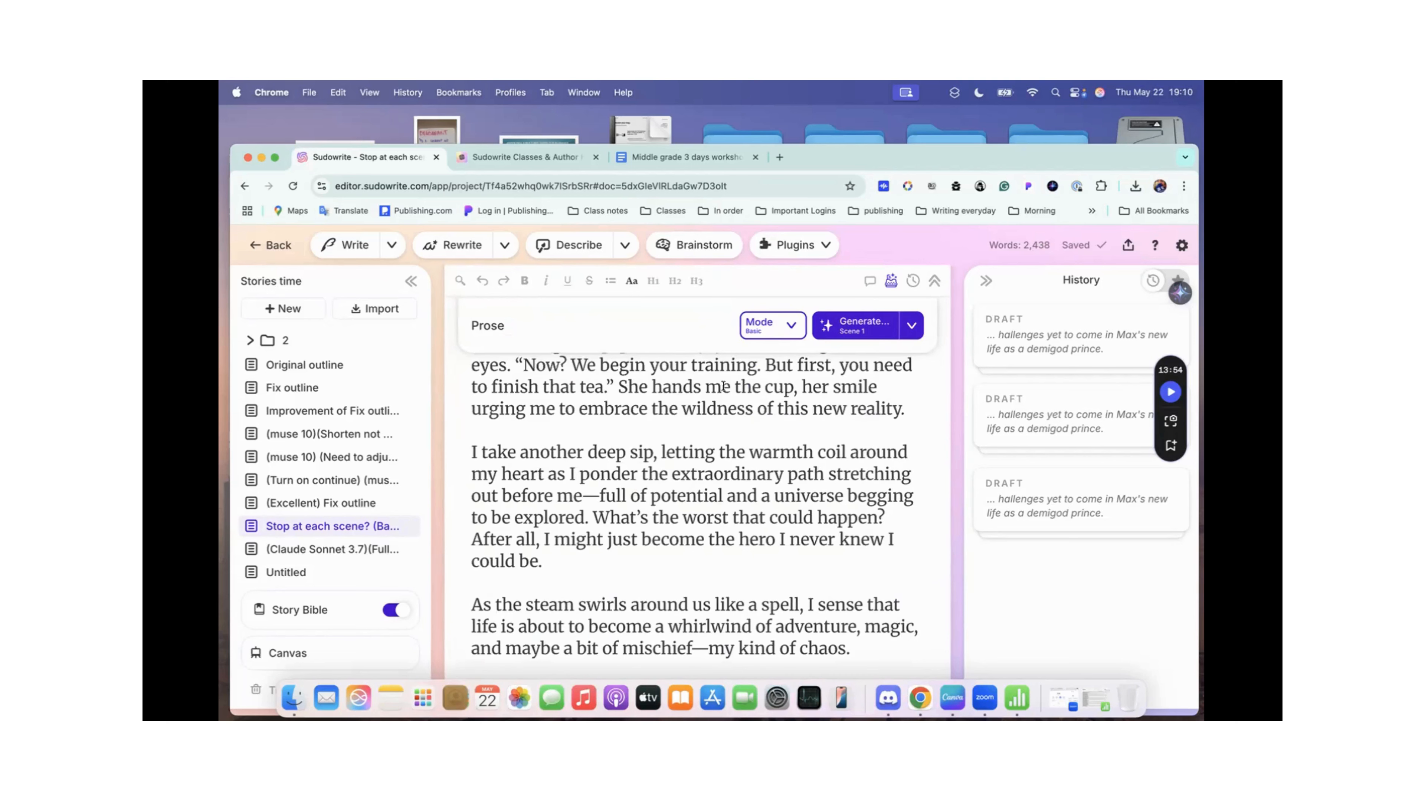
{"action": "scroll", "coordinate": [723, 386], "scroll_direction": "up", "scroll_amount": 1}
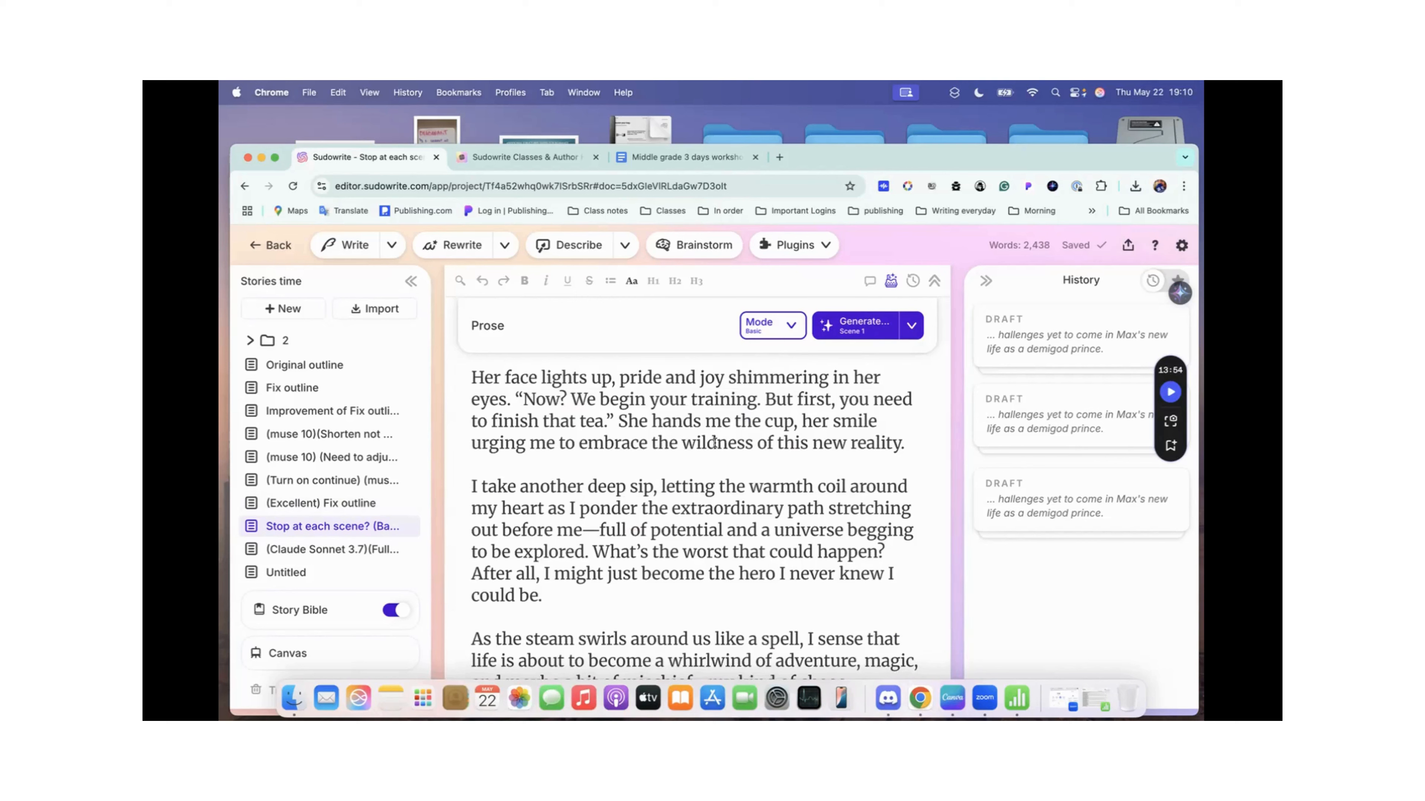
{"action": "scroll", "coordinate": [715, 443], "scroll_direction": "down", "scroll_amount": 1}
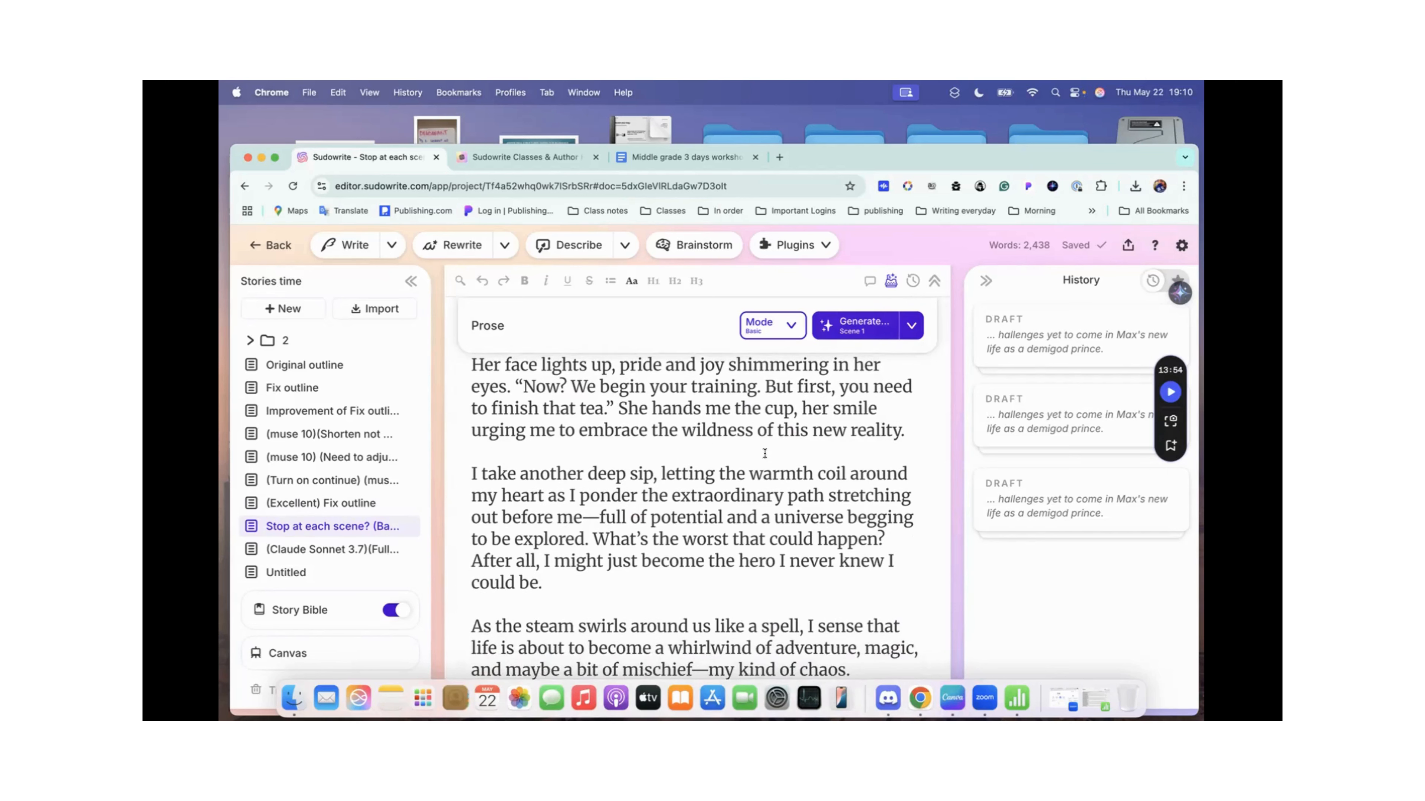
{"action": "scroll", "coordinate": [764, 453], "scroll_direction": "down", "scroll_amount": 3}
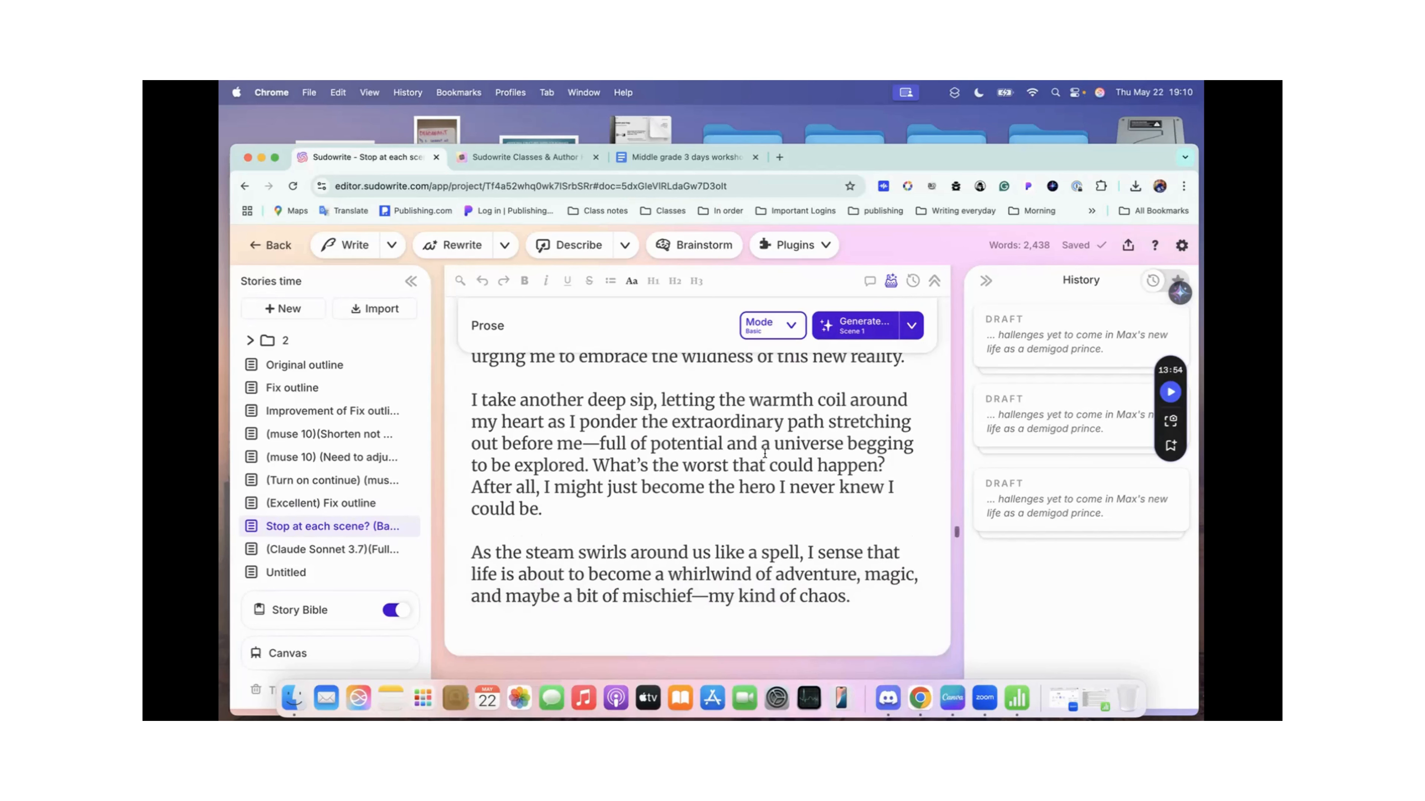
{"action": "left_click", "coordinate": [907, 337]}
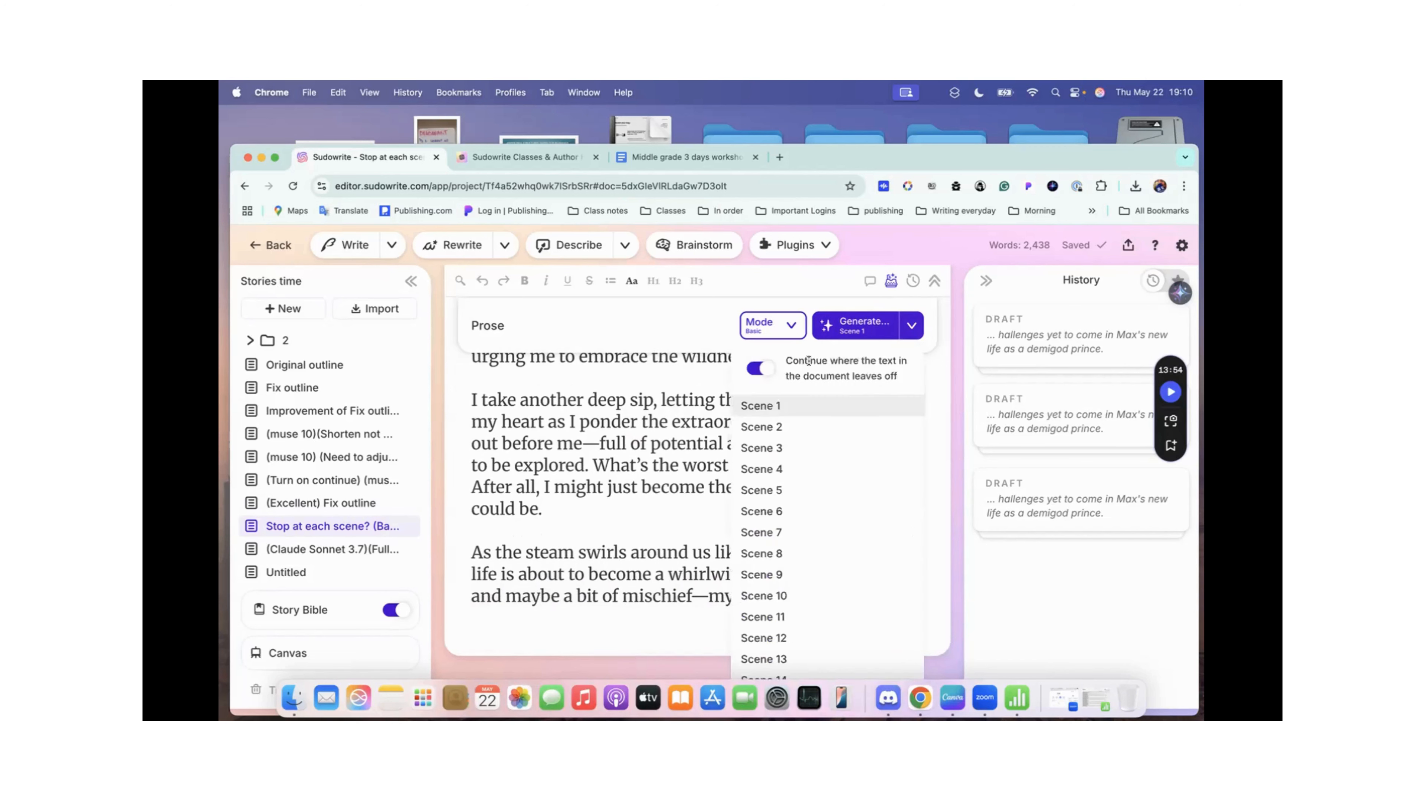
{"action": "left_click", "coordinate": [628, 465]}
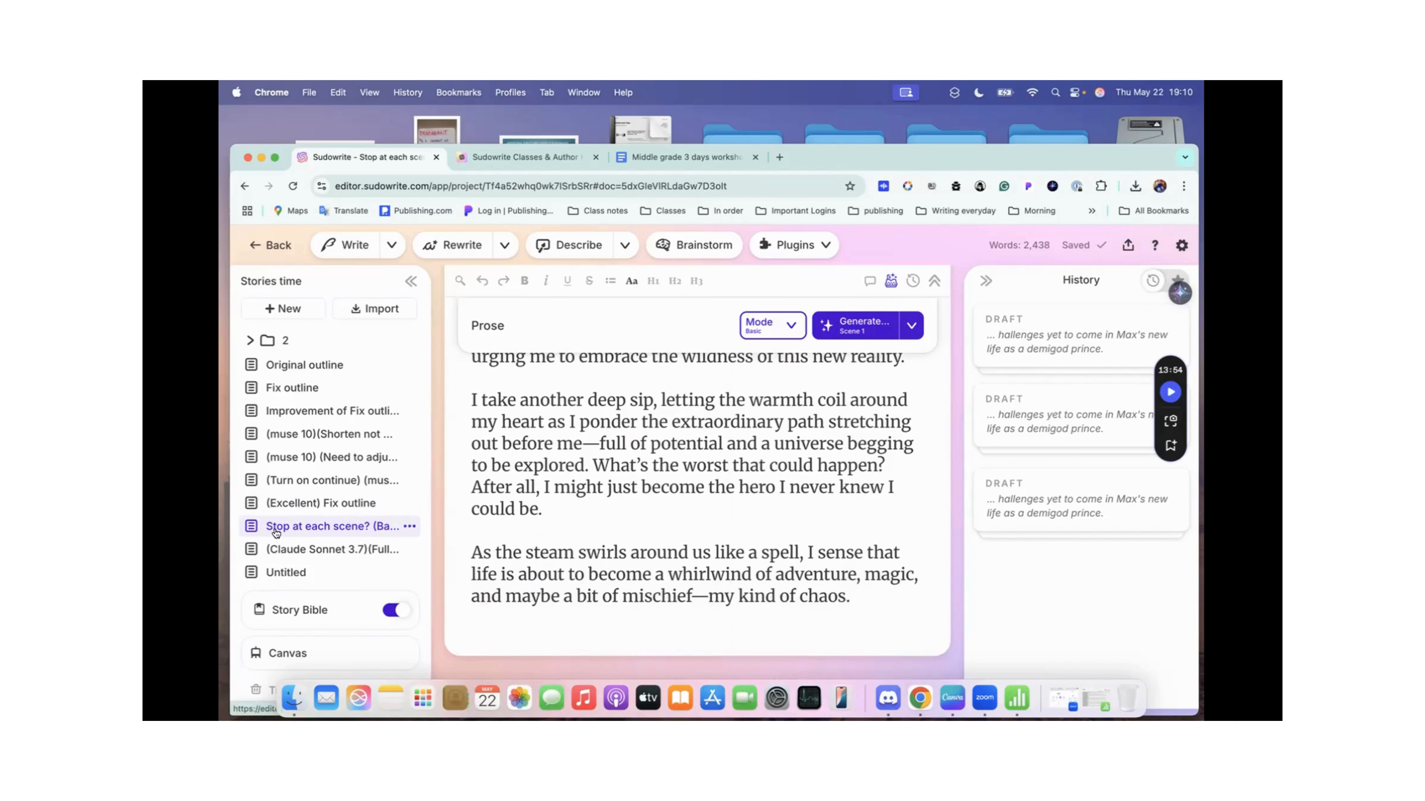
Step: Open the full-book Claude Sonnet 3.7 version of Fix outline and review its chapter scenes and extra instructions down to the prose
{"action": "left_click", "coordinate": [309, 551]}
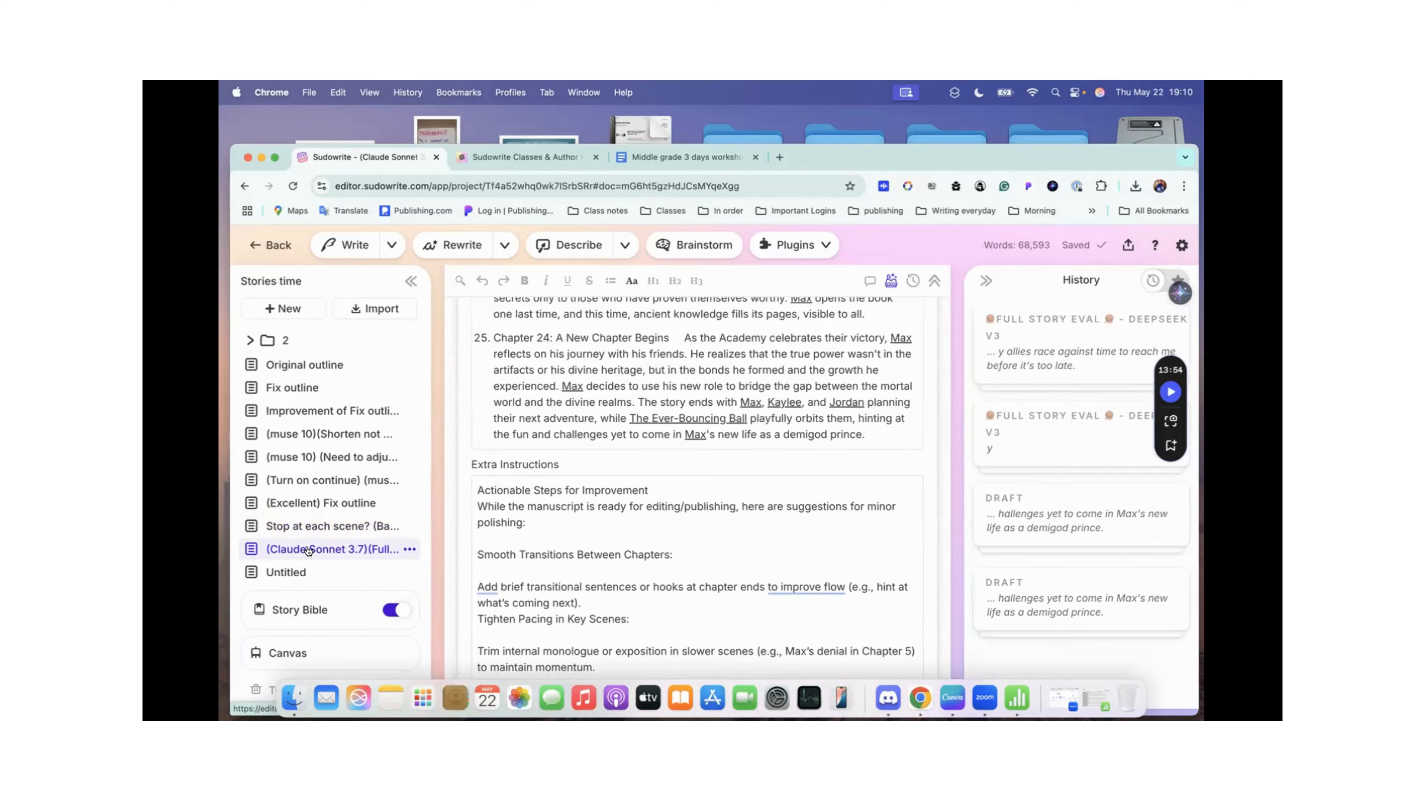
{"action": "scroll", "coordinate": [747, 409], "scroll_direction": "up", "scroll_amount": 15}
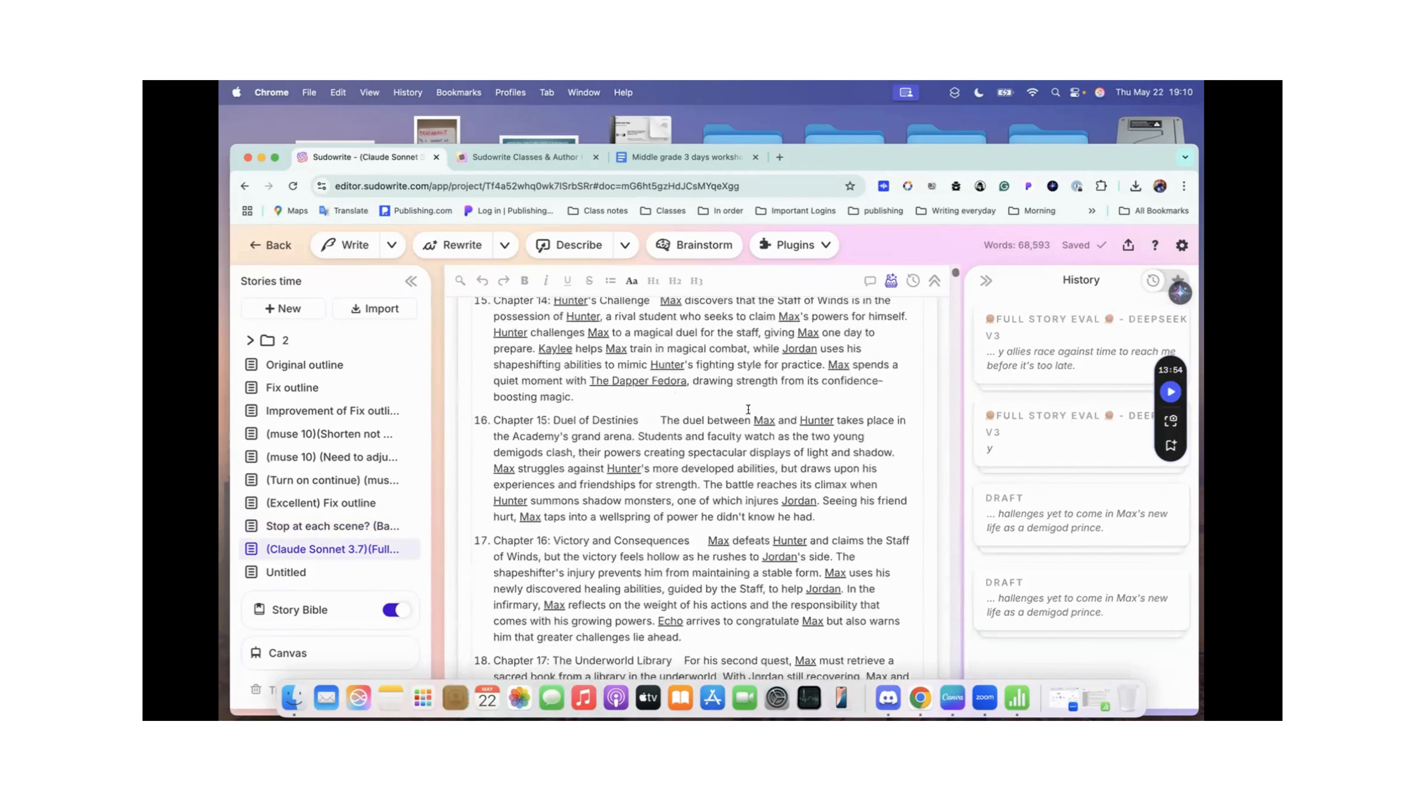
{"action": "scroll", "coordinate": [747, 409], "scroll_direction": "up", "scroll_amount": 20}
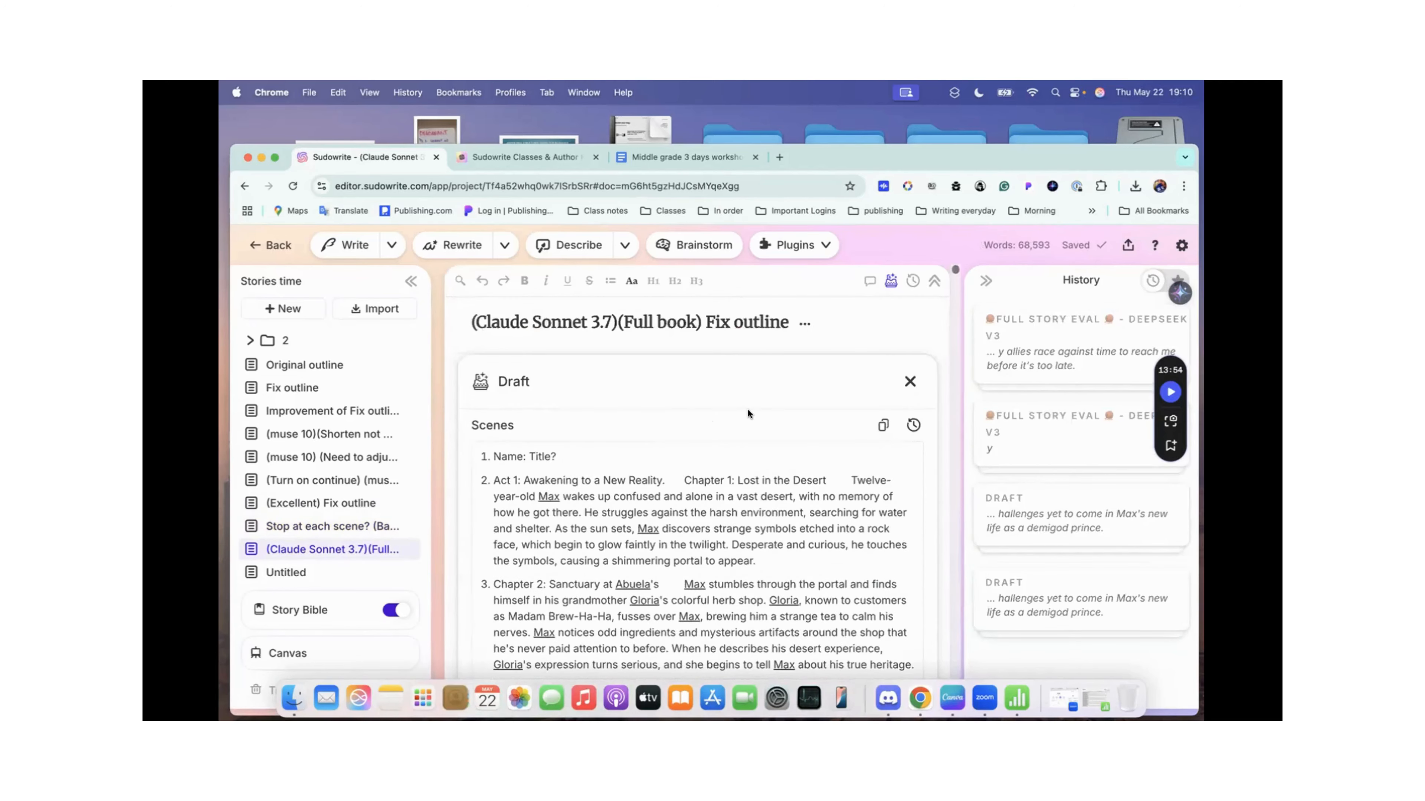
{"action": "scroll", "coordinate": [747, 414], "scroll_direction": "down", "scroll_amount": 8}
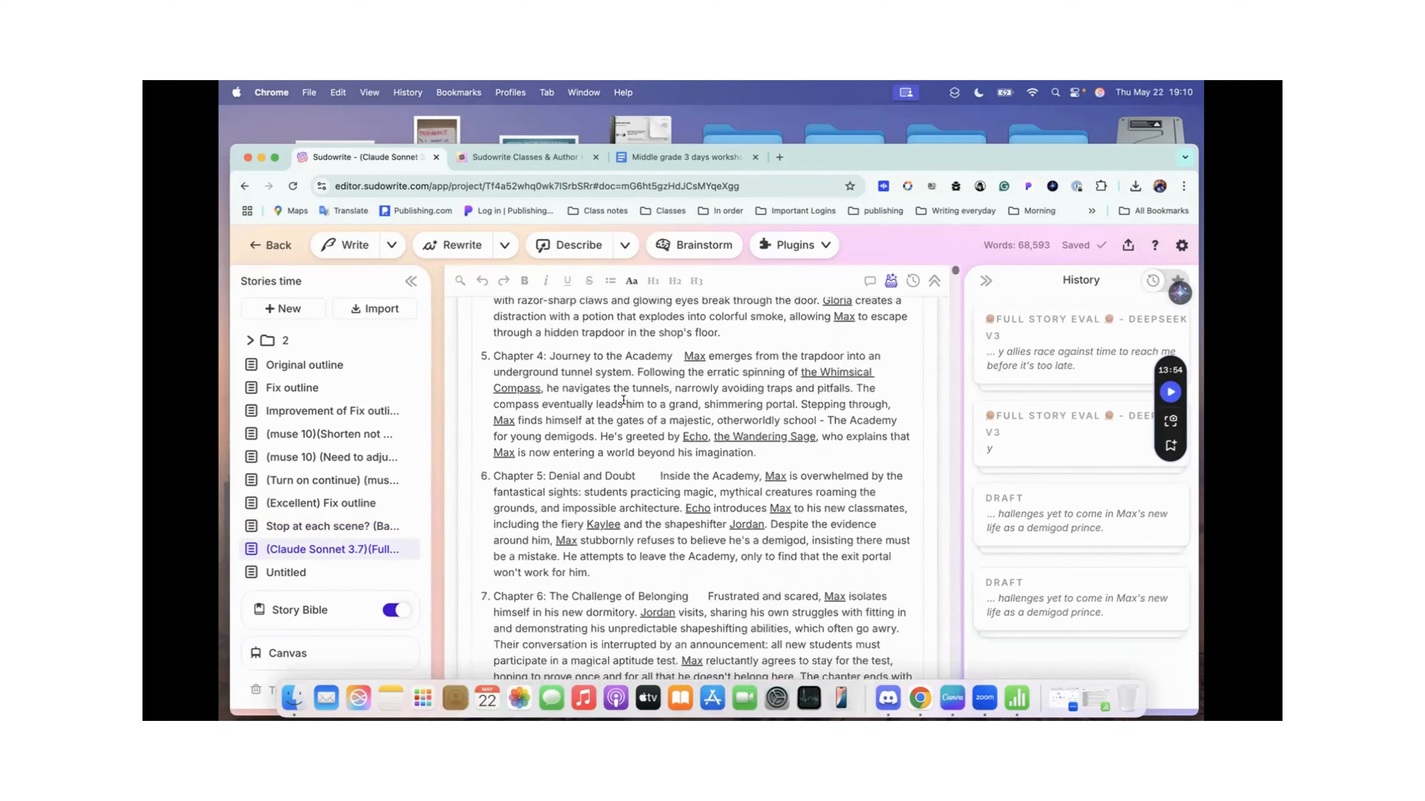
{"action": "scroll", "coordinate": [623, 399], "scroll_direction": "down", "scroll_amount": 20}
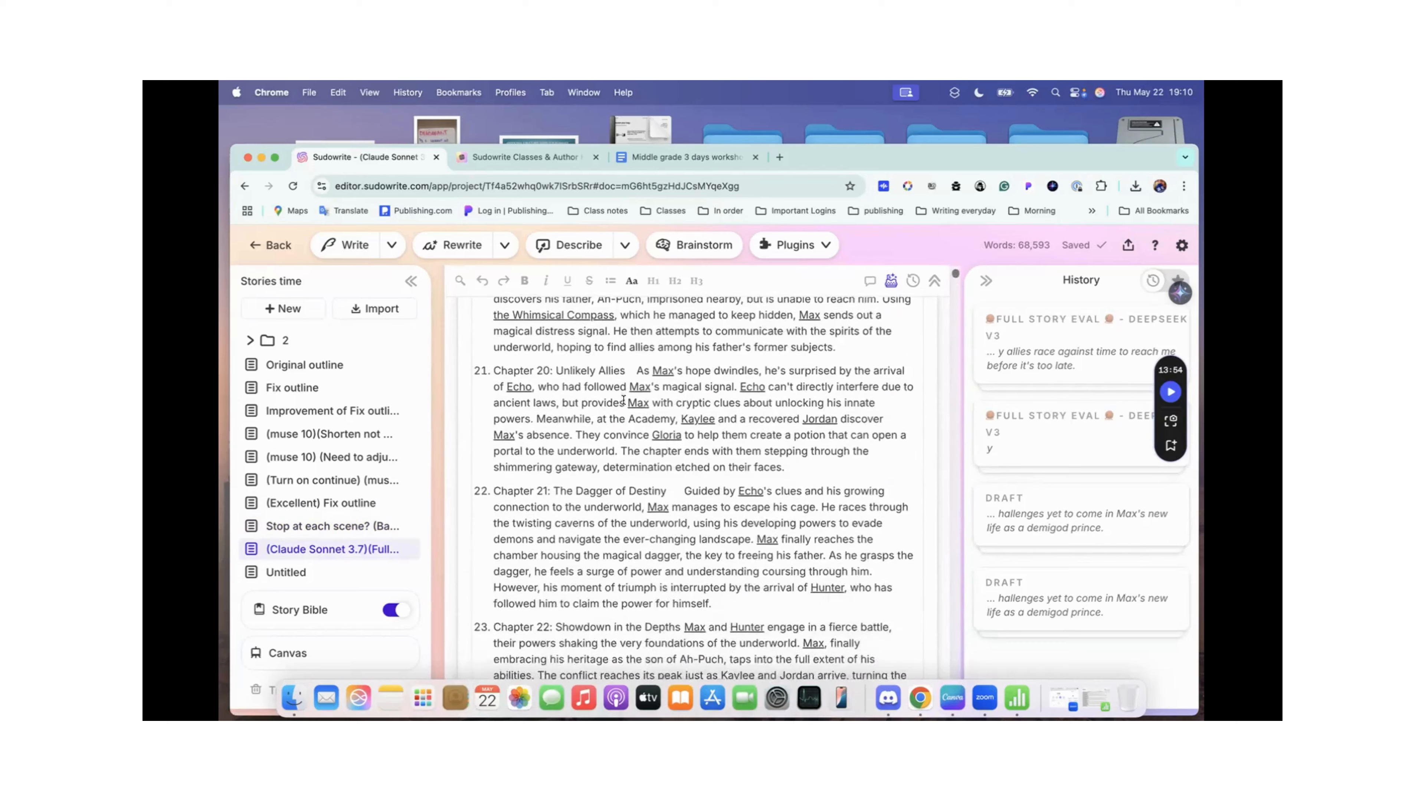
{"action": "scroll", "coordinate": [623, 399], "scroll_direction": "down", "scroll_amount": 15}
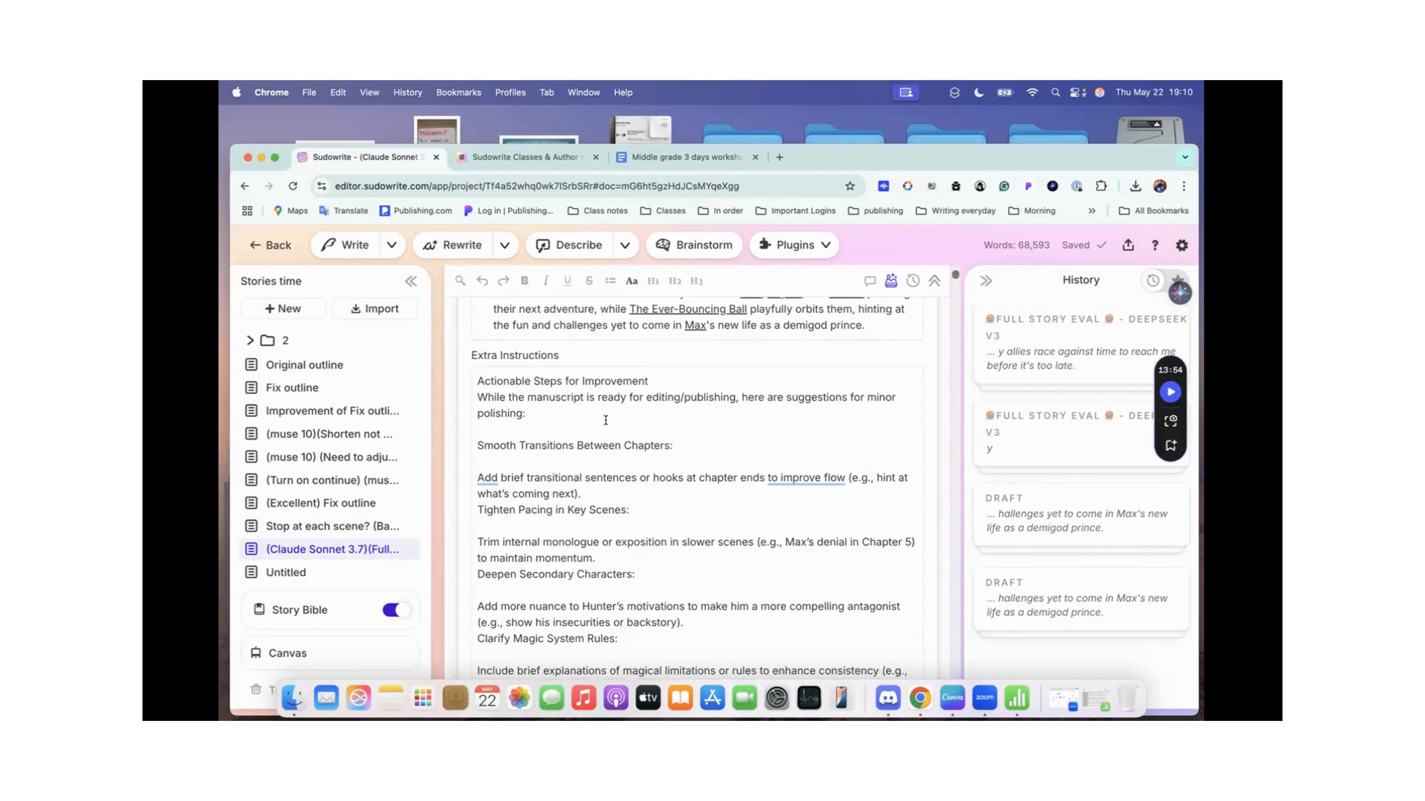
{"action": "scroll", "coordinate": [605, 420], "scroll_direction": "down", "scroll_amount": 10}
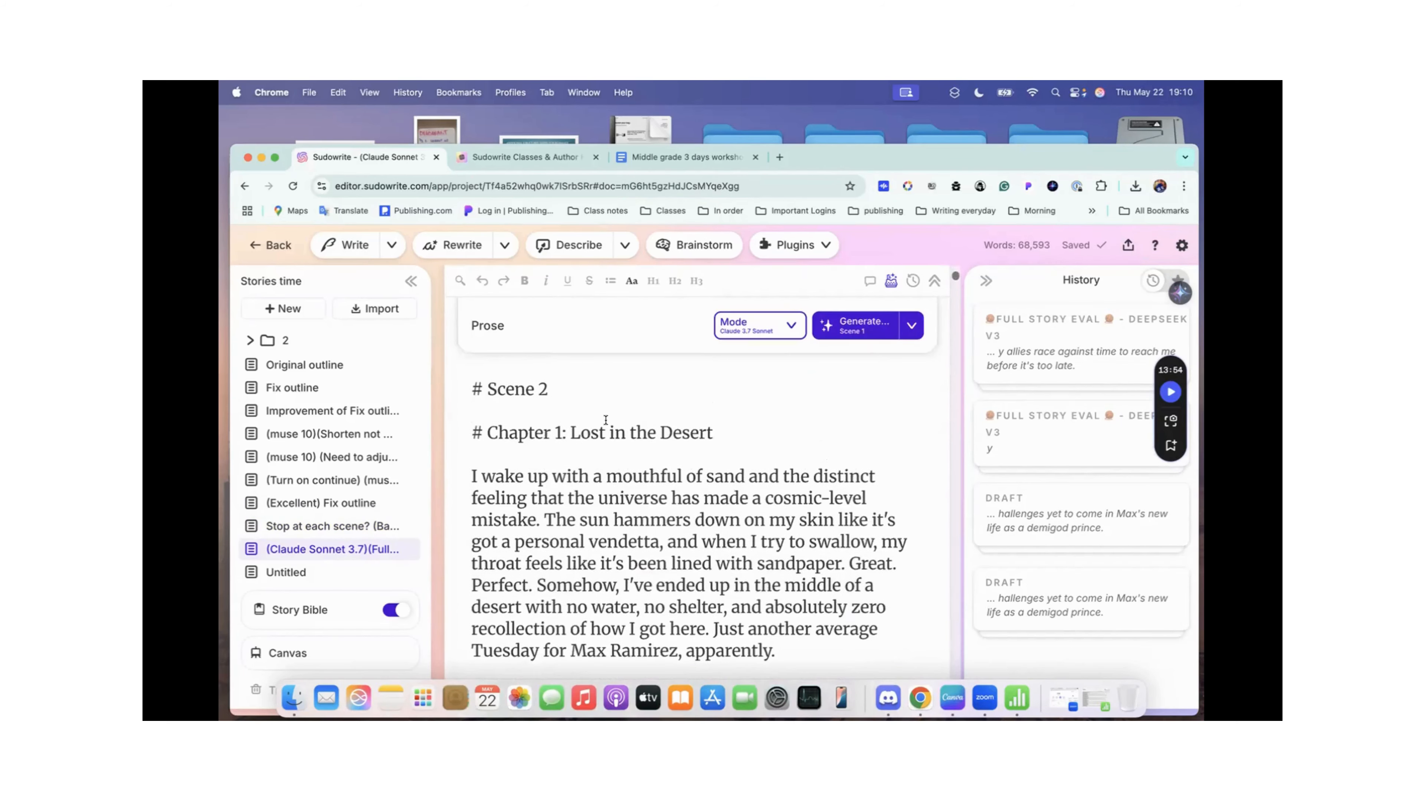
Step: Find the book title above Scene 2, highlight it, and clear the selection
{"action": "scroll", "coordinate": [494, 454], "scroll_direction": "up", "scroll_amount": 5}
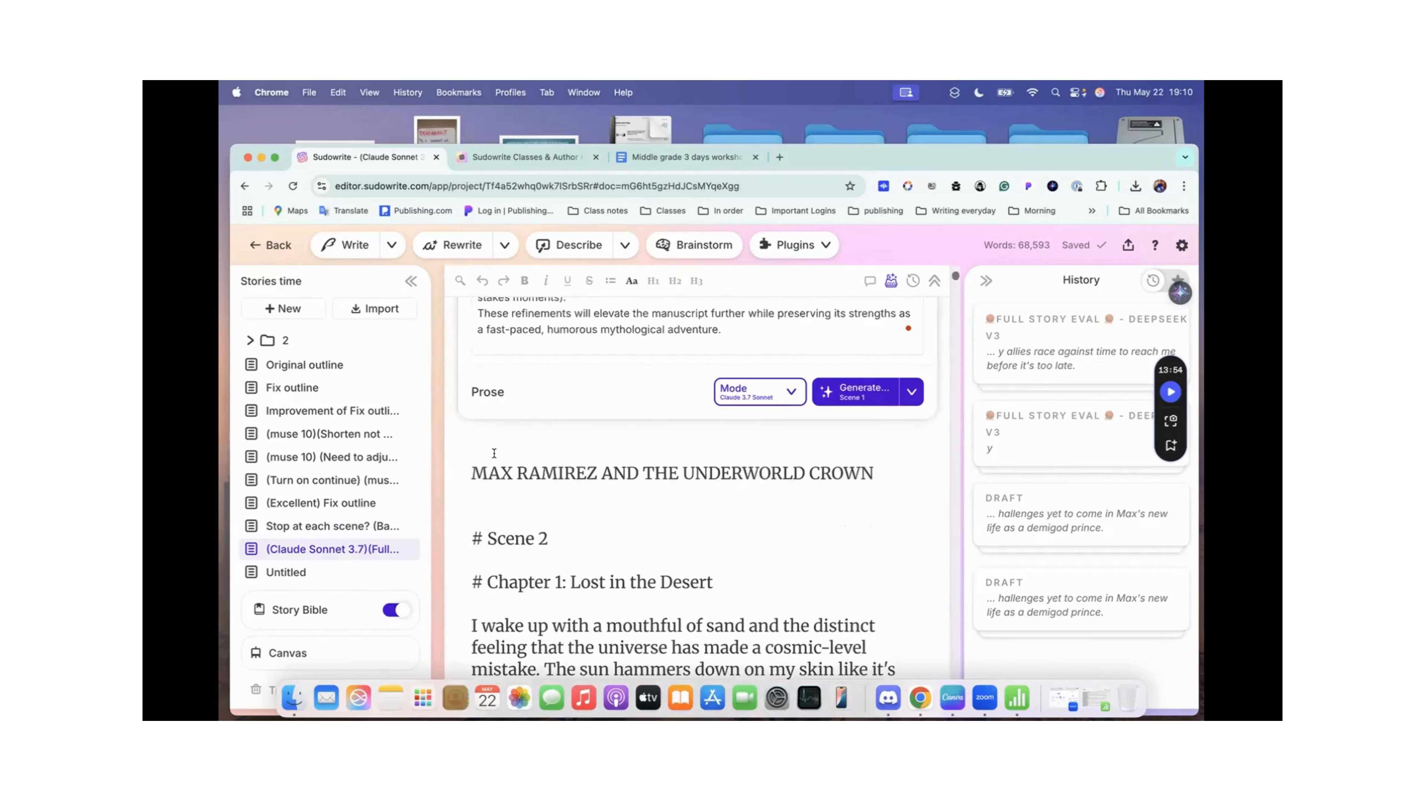
{"action": "left_click_drag", "start_coordinate": [472, 473], "coordinate": [875, 473]}
{"action": "scroll", "coordinate": [637, 557], "scroll_direction": "down", "scroll_amount": 1}
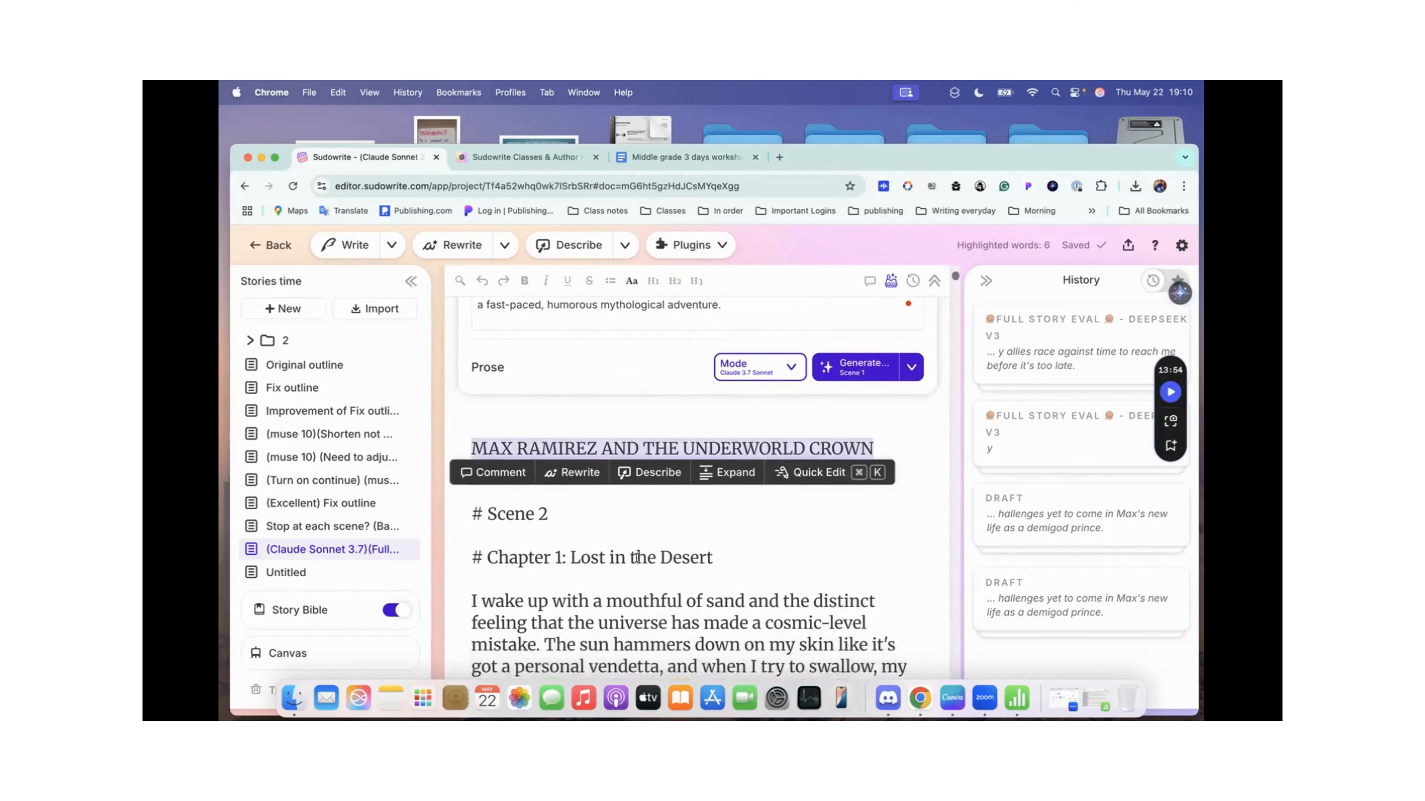
{"action": "scroll", "coordinate": [637, 557], "scroll_direction": "down", "scroll_amount": 2}
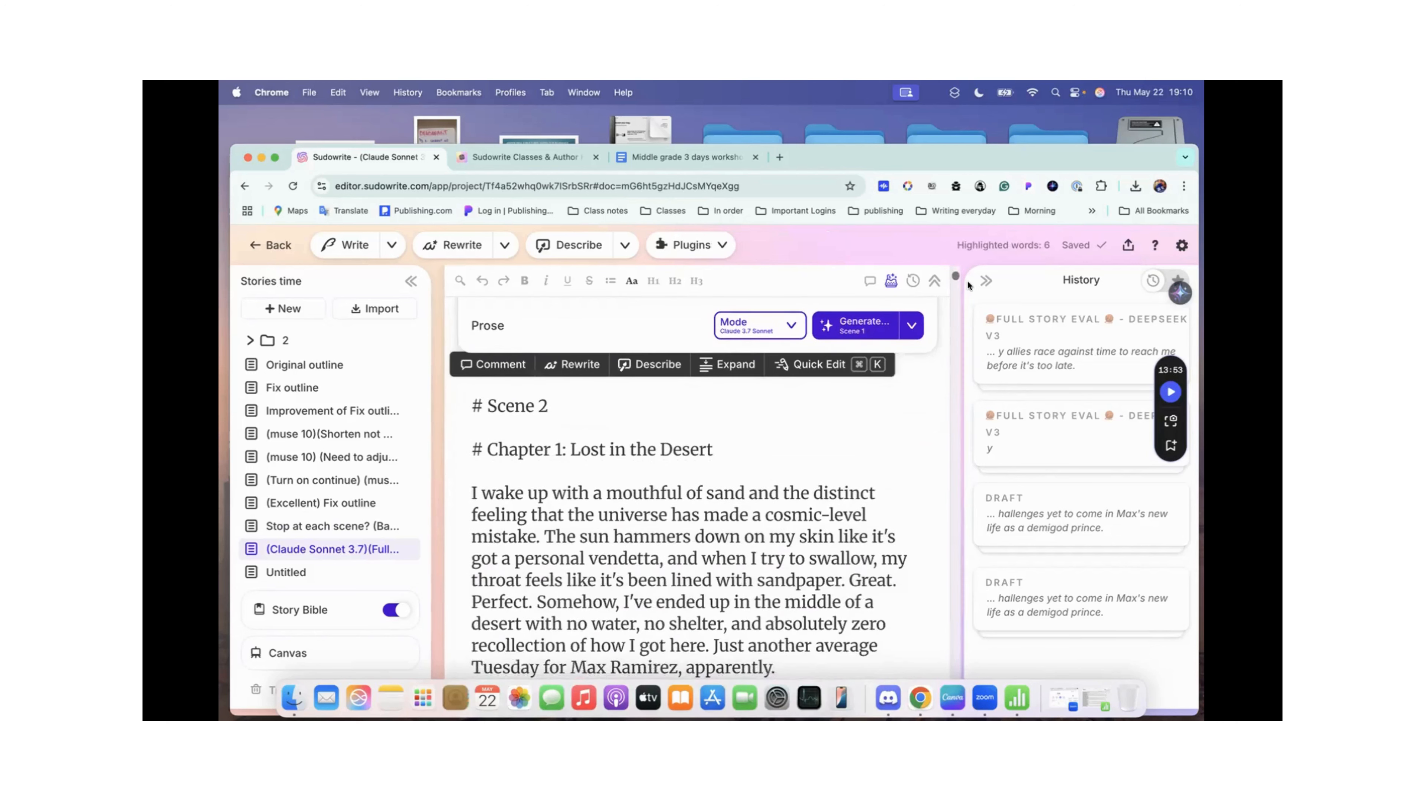
{"action": "left_click", "coordinate": [789, 475]}
Step: Review the draft's extra instructions and closing chapter scenes, and check the Claude 3.7 Sonnet prose mode details without changing the mode
{"action": "scroll", "coordinate": [790, 475], "scroll_direction": "up", "scroll_amount": 5}
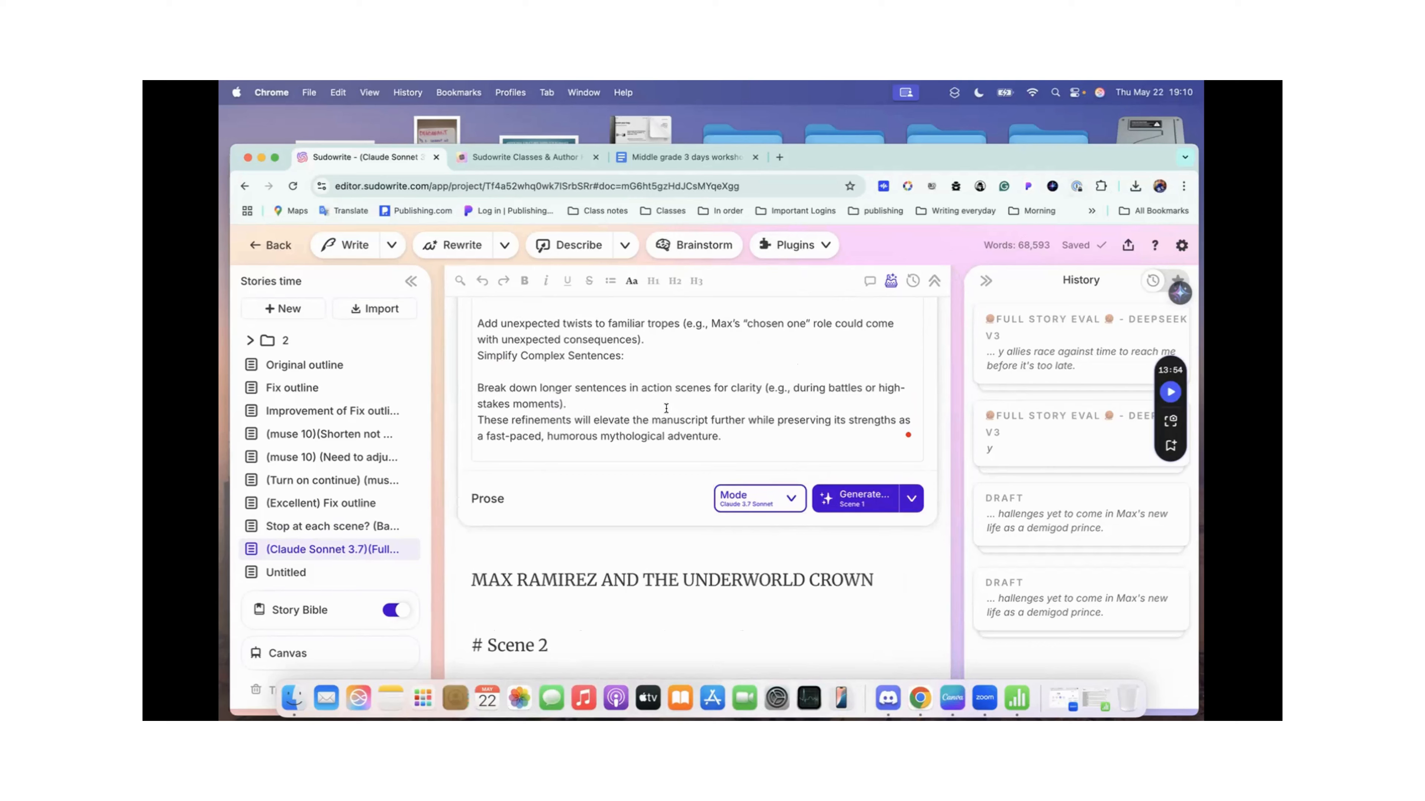
{"action": "scroll", "coordinate": [698, 418], "scroll_direction": "up", "scroll_amount": 10}
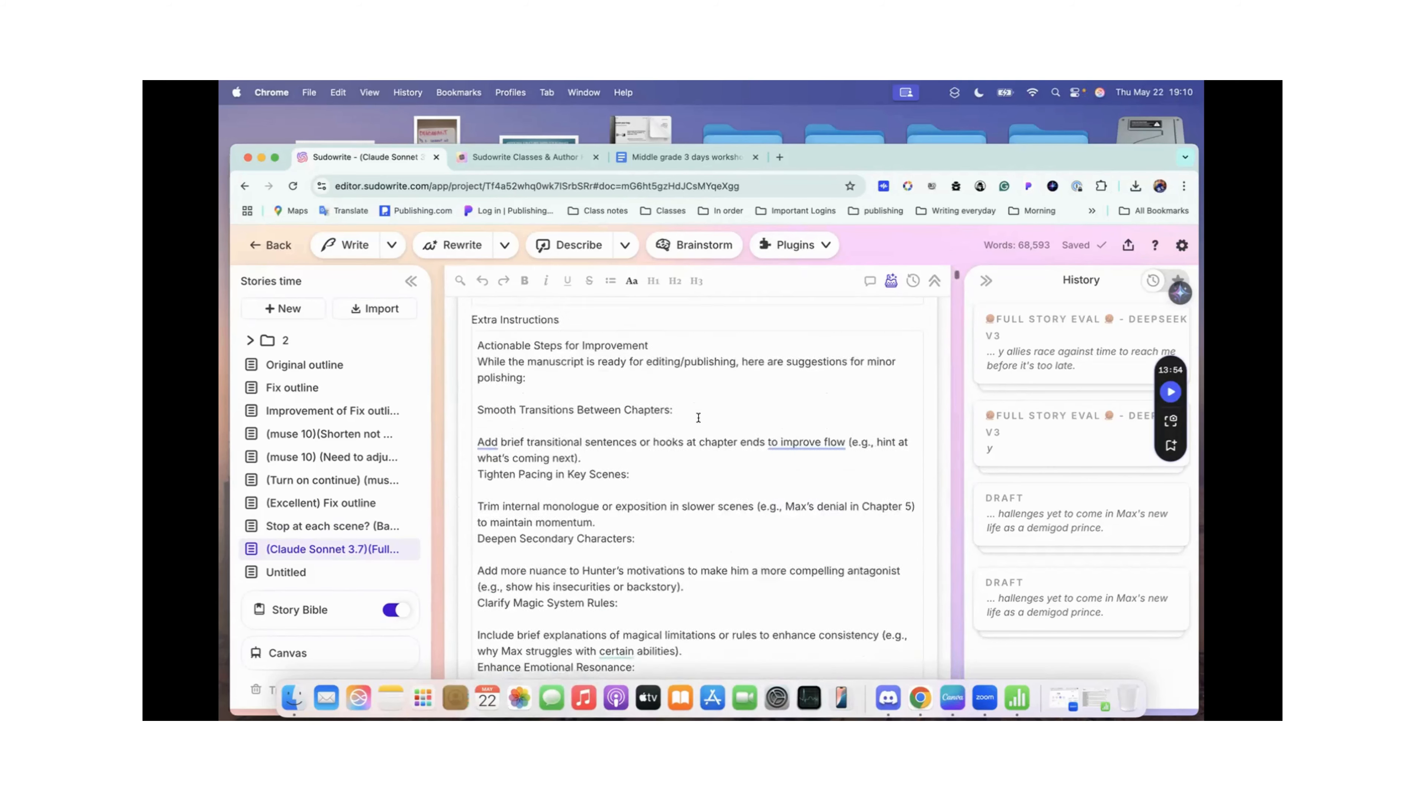
{"action": "scroll", "coordinate": [698, 418], "scroll_direction": "up", "scroll_amount": 10}
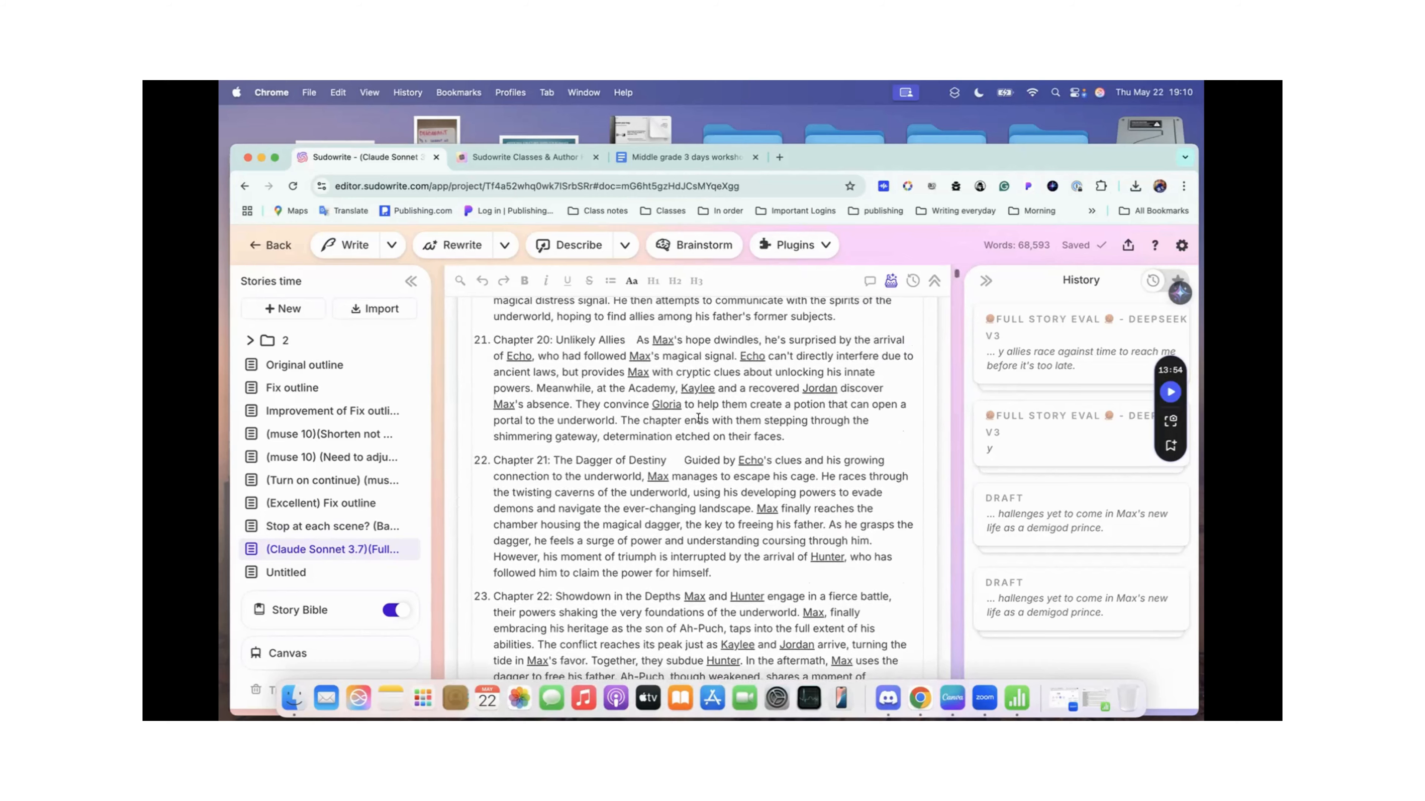
{"action": "scroll", "coordinate": [698, 419], "scroll_direction": "down", "scroll_amount": 15}
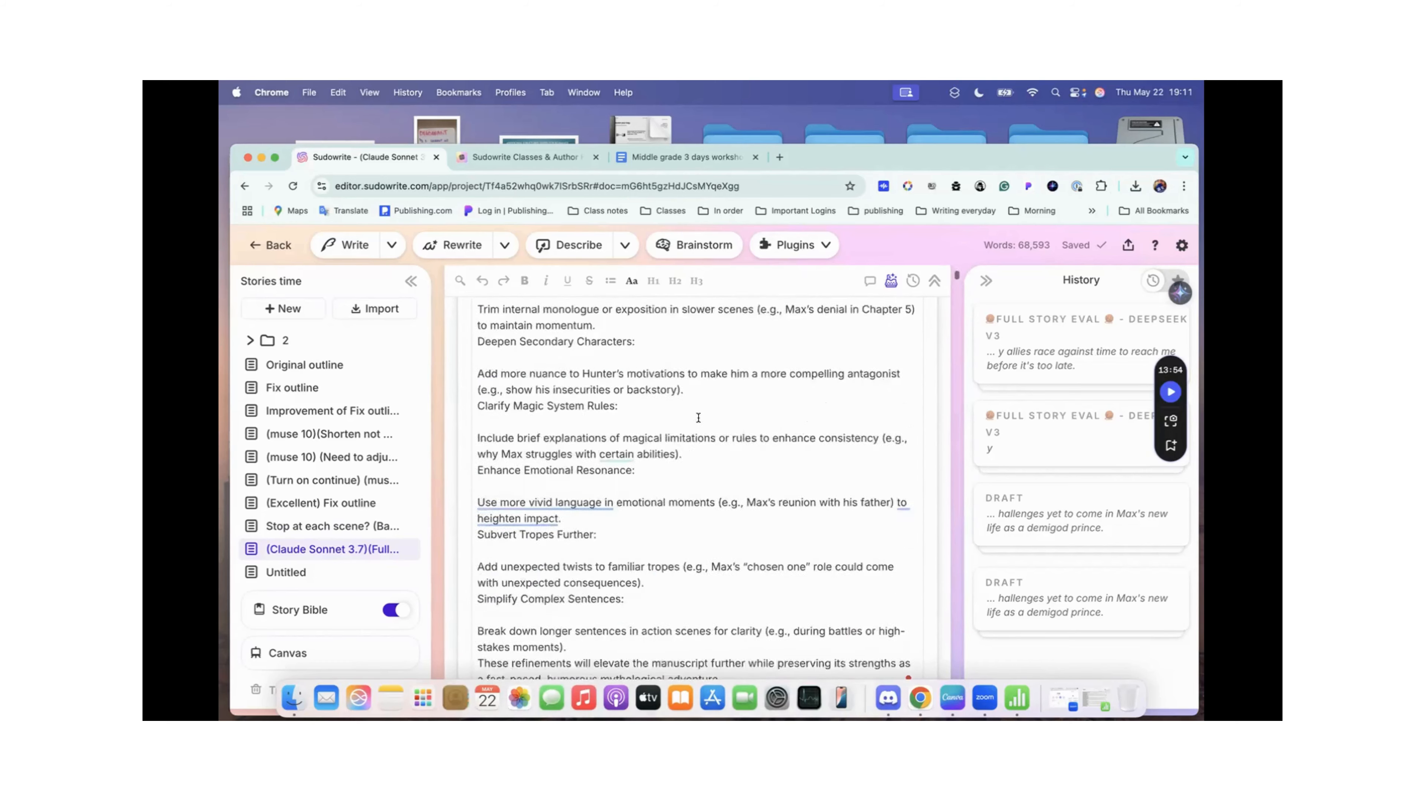
{"action": "scroll", "coordinate": [698, 418], "scroll_direction": "down", "scroll_amount": 1}
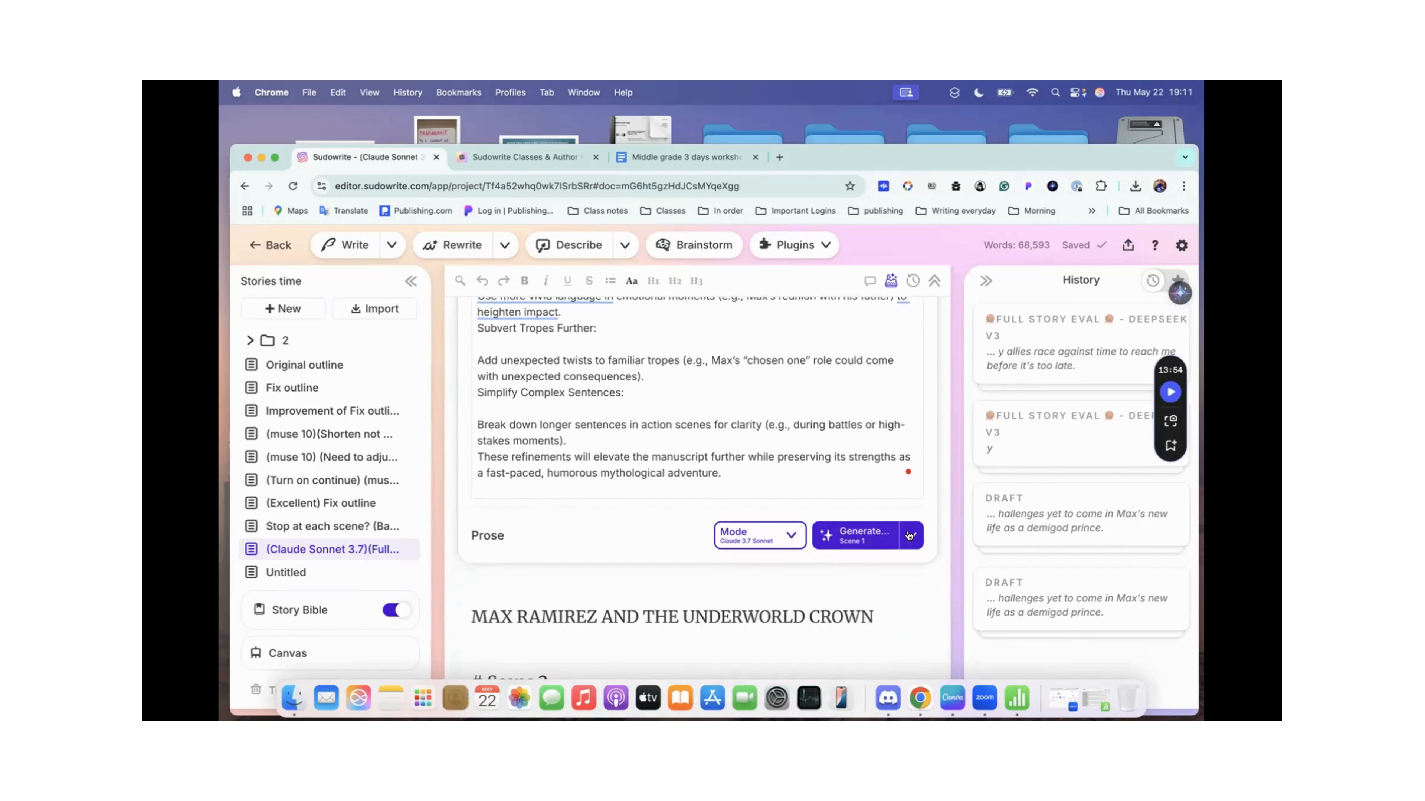
{"action": "left_click", "coordinate": [790, 545]}
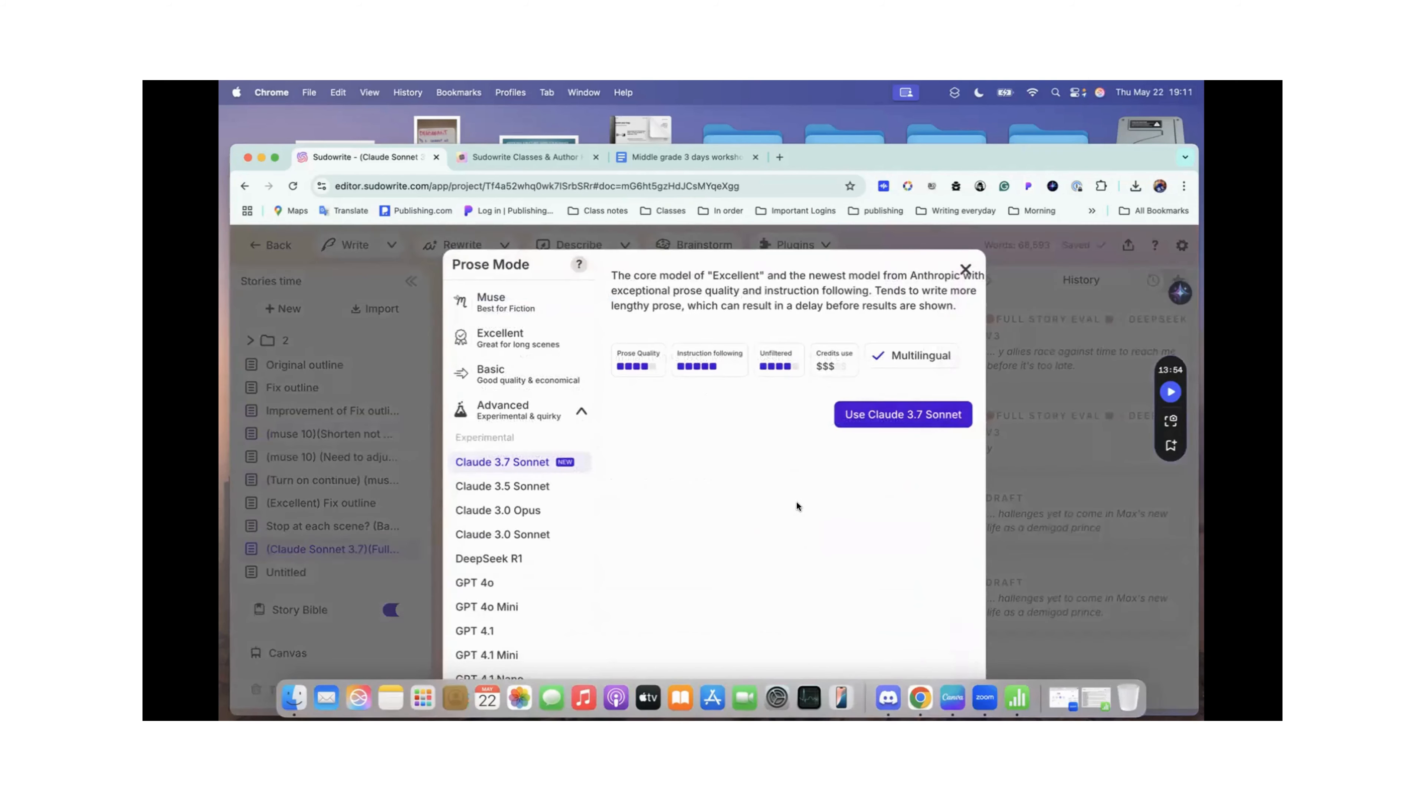
{"action": "left_click", "coordinate": [965, 269]}
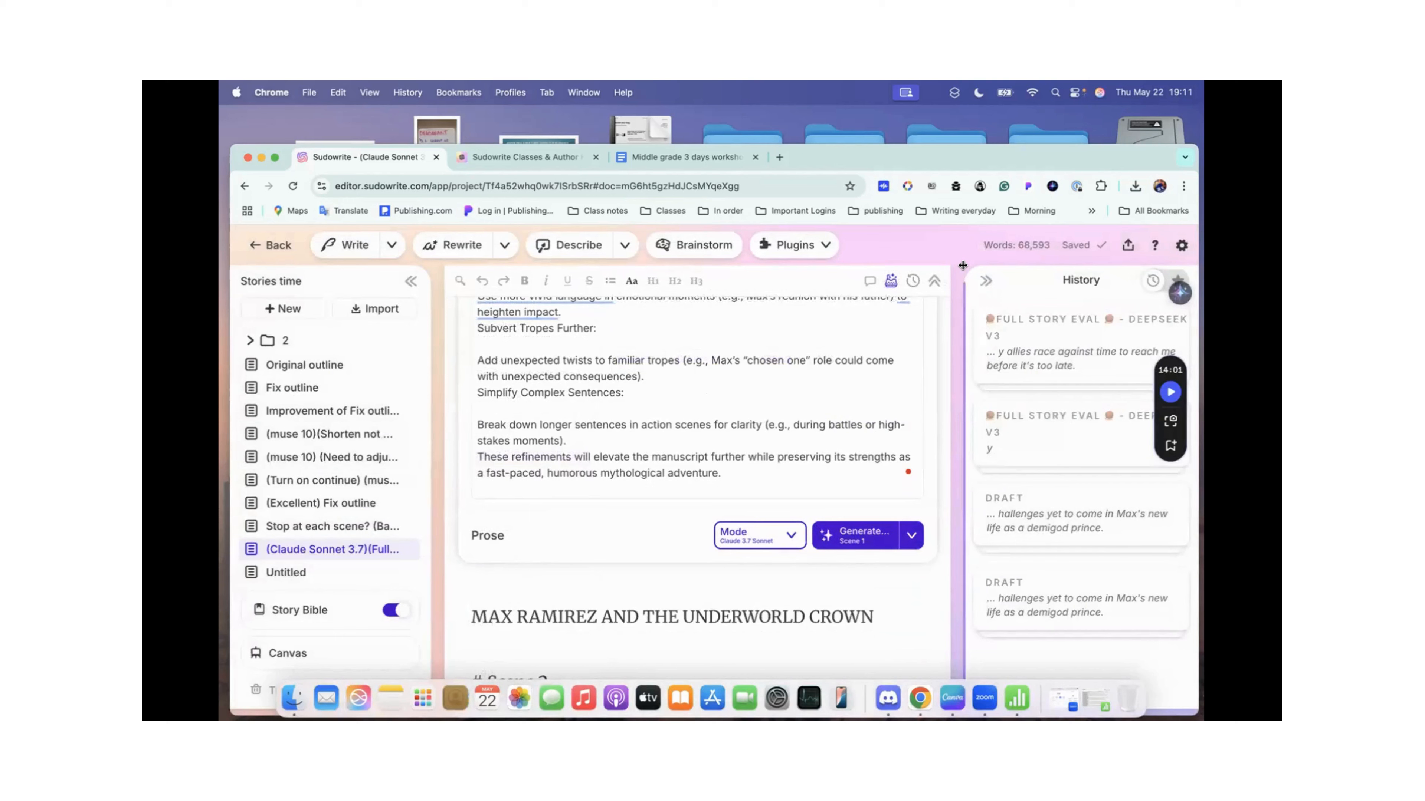
Step: Examine the Claude 3.7 Sonnet prose from the Chapter 1 desert scene into Chapter 2 in the herb shop
{"action": "scroll", "coordinate": [662, 473], "scroll_direction": "down", "scroll_amount": 10}
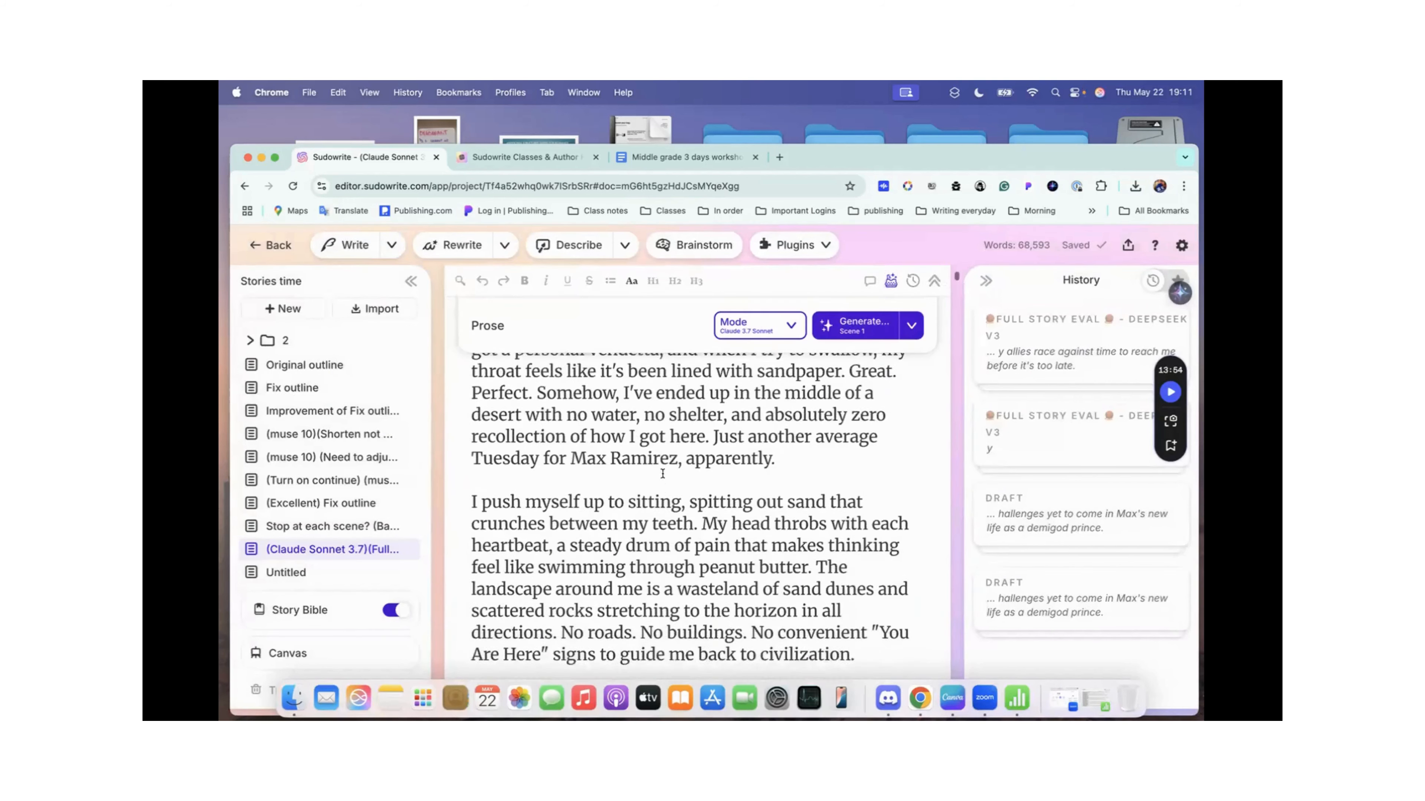
{"action": "scroll", "coordinate": [663, 473], "scroll_direction": "down", "scroll_amount": 1}
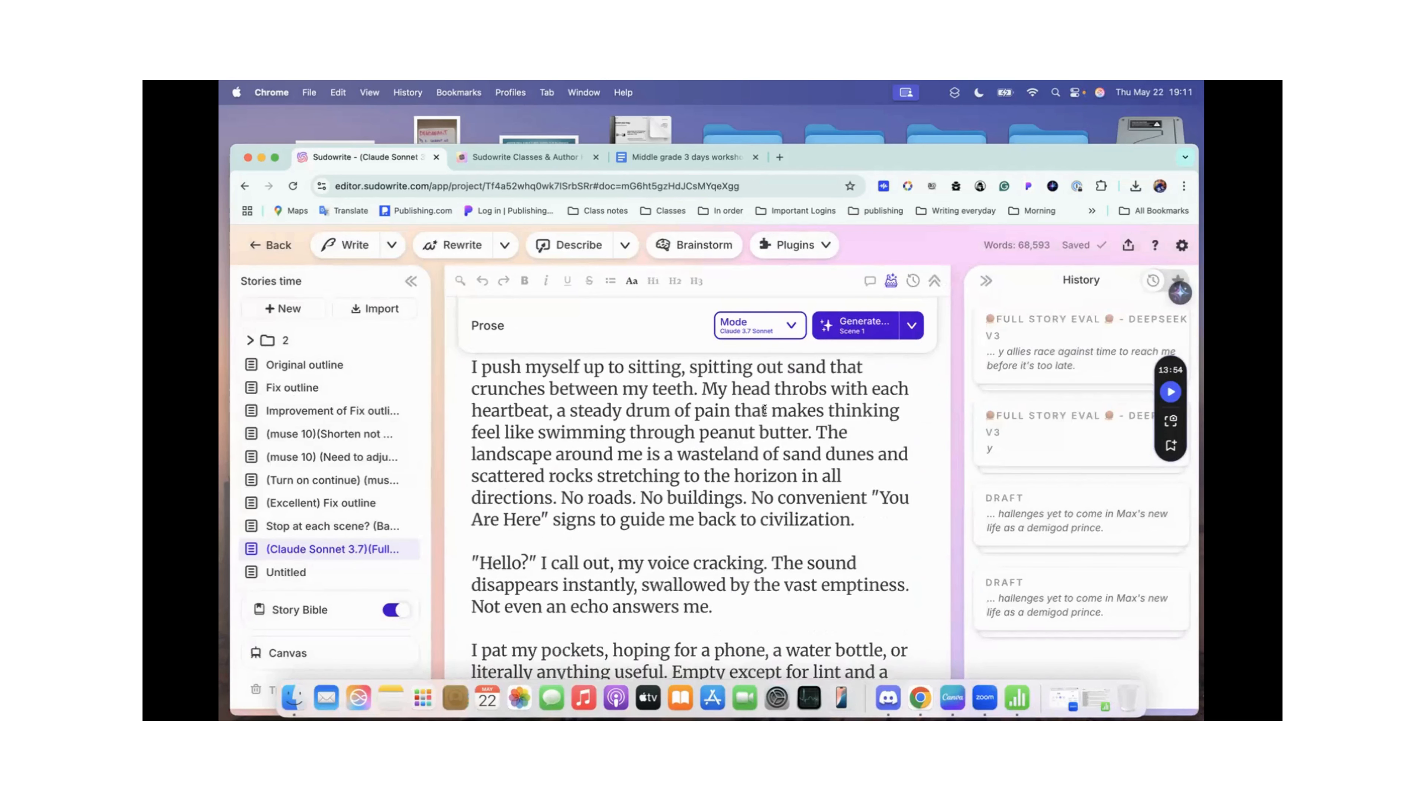
{"action": "scroll", "coordinate": [743, 481], "scroll_direction": "down", "scroll_amount": 20}
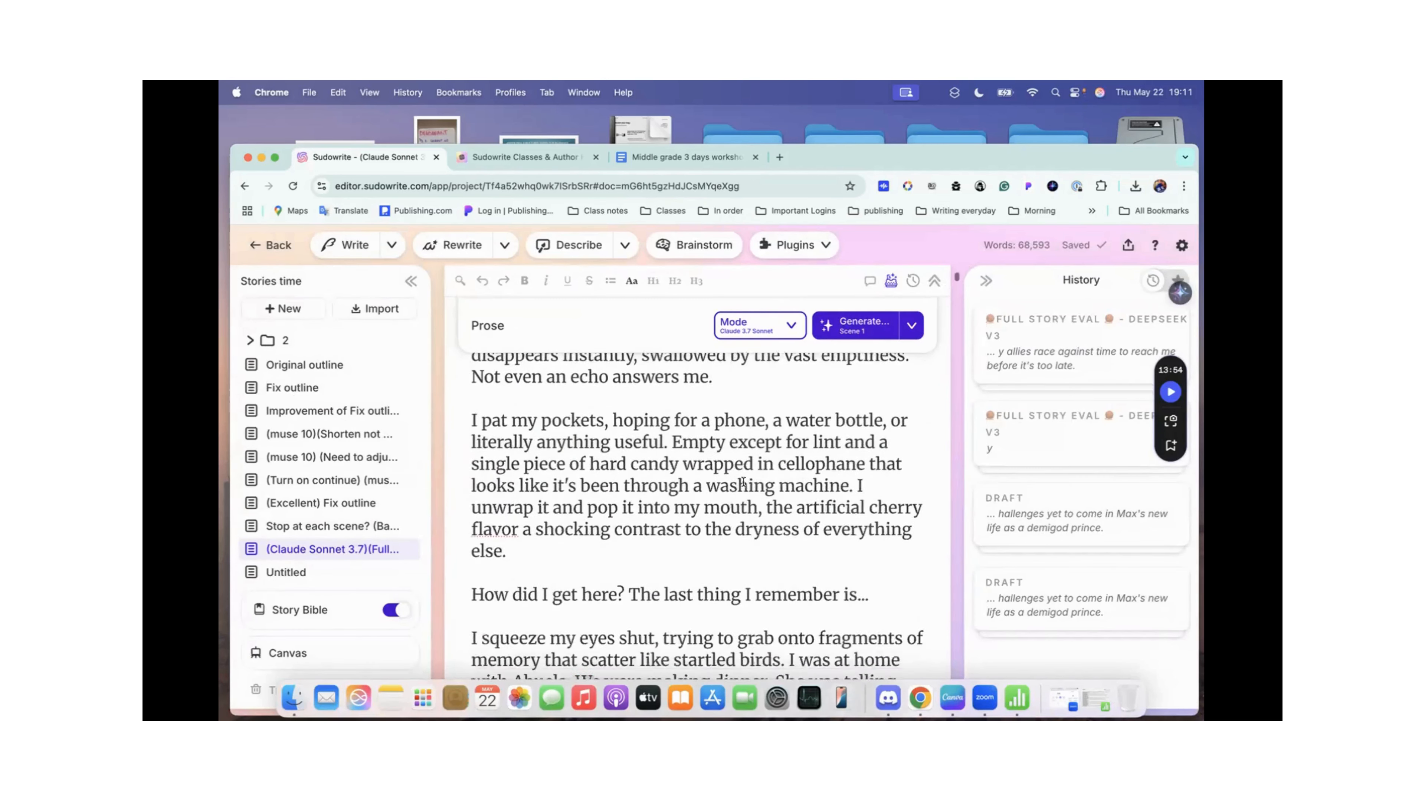
{"action": "scroll", "coordinate": [743, 482], "scroll_direction": "down", "scroll_amount": 20}
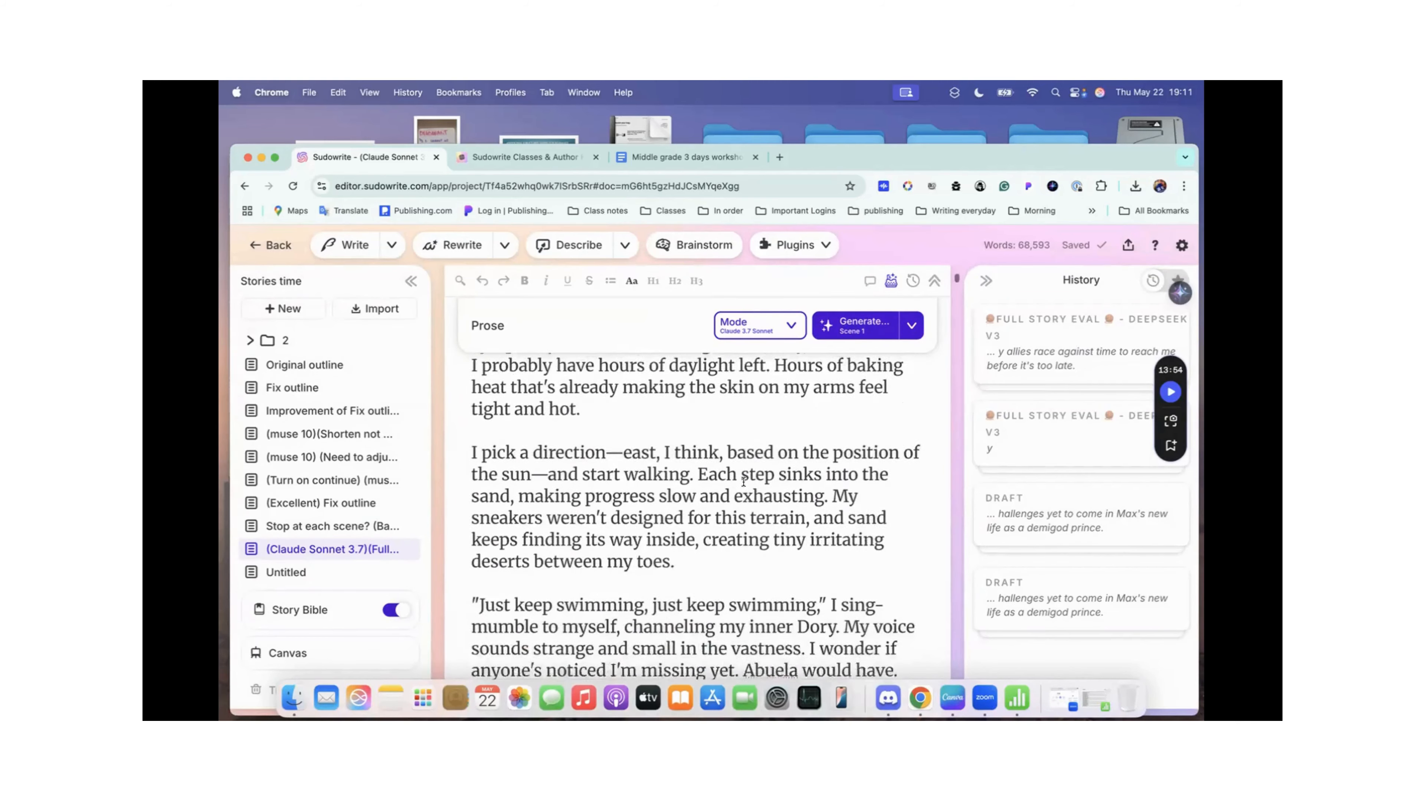
{"action": "scroll", "coordinate": [743, 482], "scroll_direction": "down", "scroll_amount": 20}
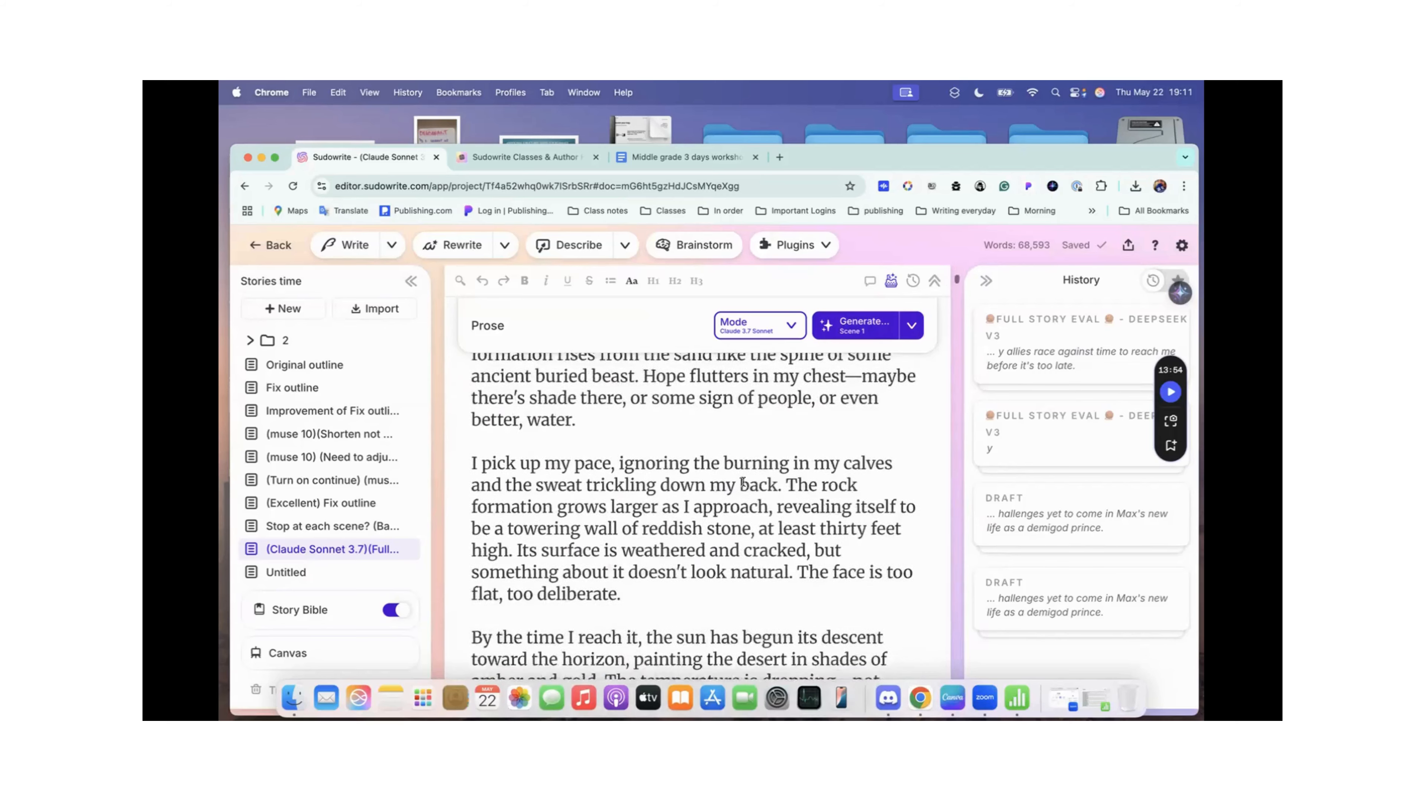
{"action": "scroll", "coordinate": [743, 482], "scroll_direction": "down", "scroll_amount": 20}
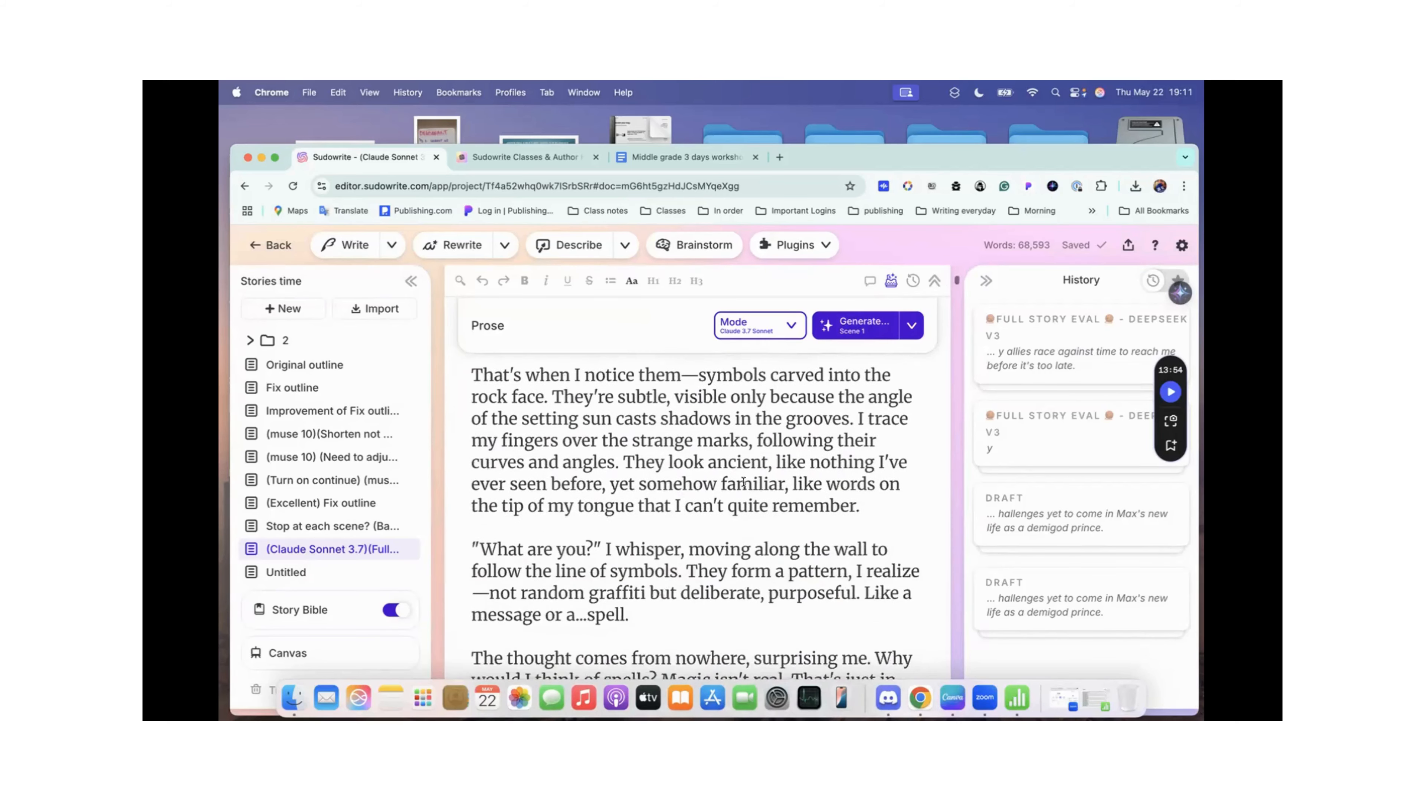
{"action": "scroll", "coordinate": [744, 481], "scroll_direction": "down", "scroll_amount": 20}
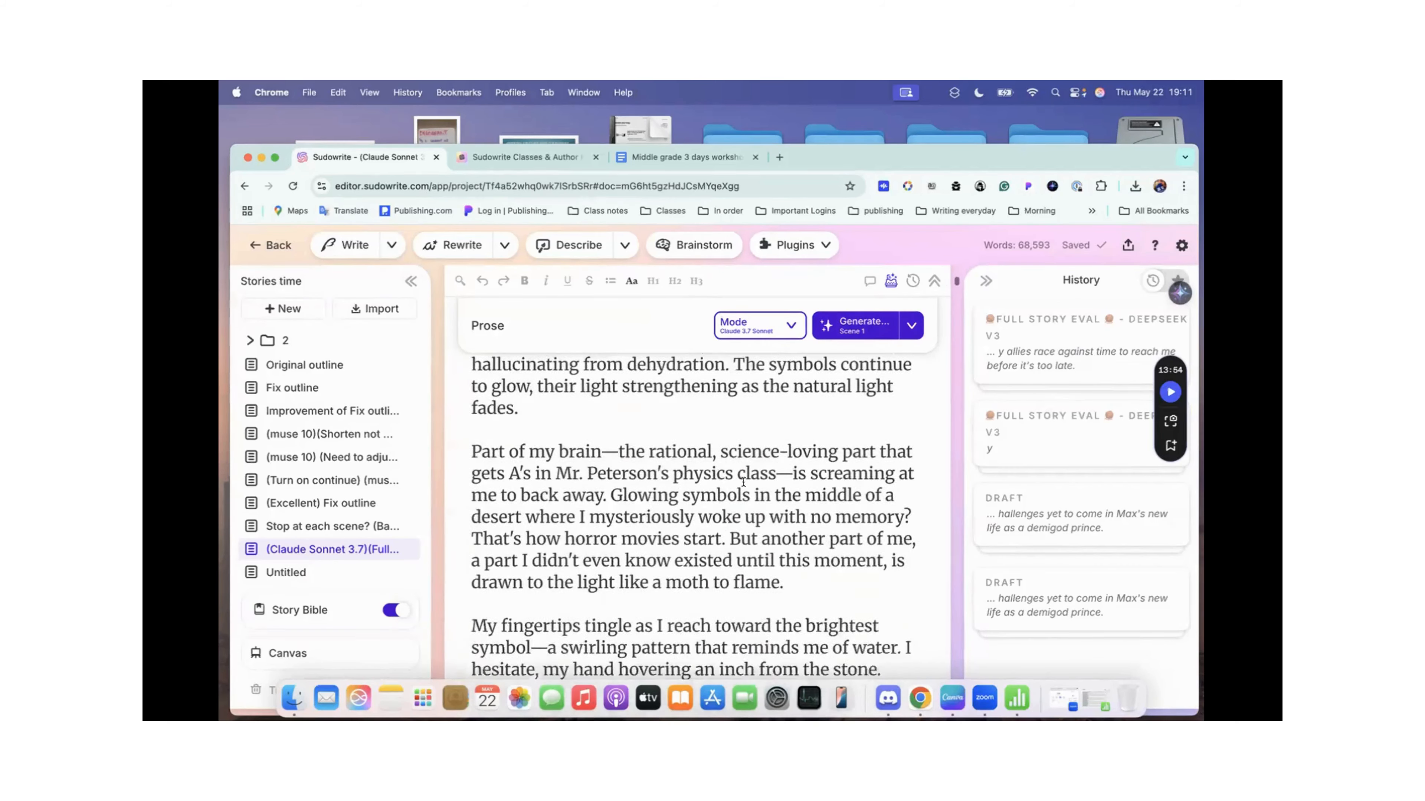
{"action": "scroll", "coordinate": [743, 481], "scroll_direction": "down", "scroll_amount": 10}
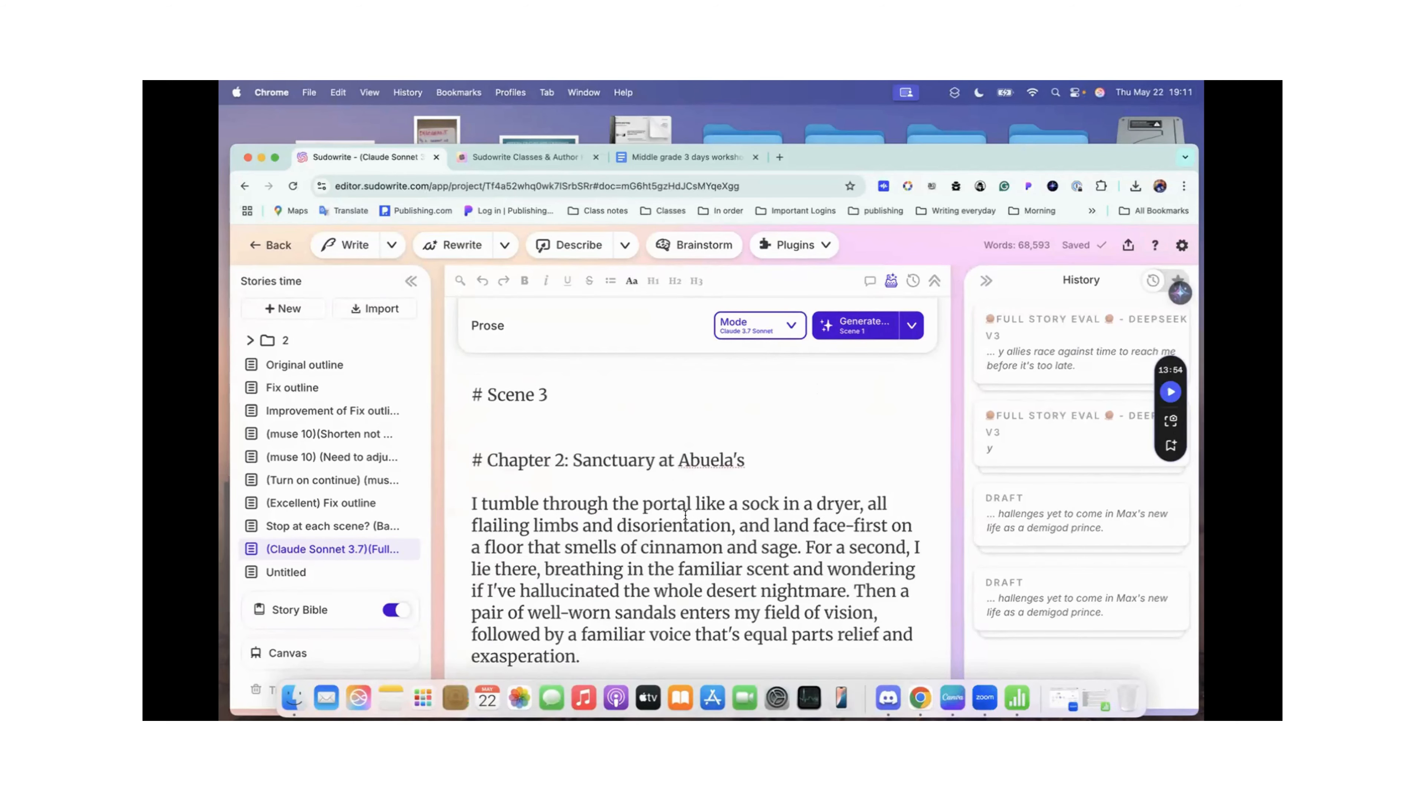
{"action": "scroll", "coordinate": [782, 507], "scroll_direction": "up", "scroll_amount": 15}
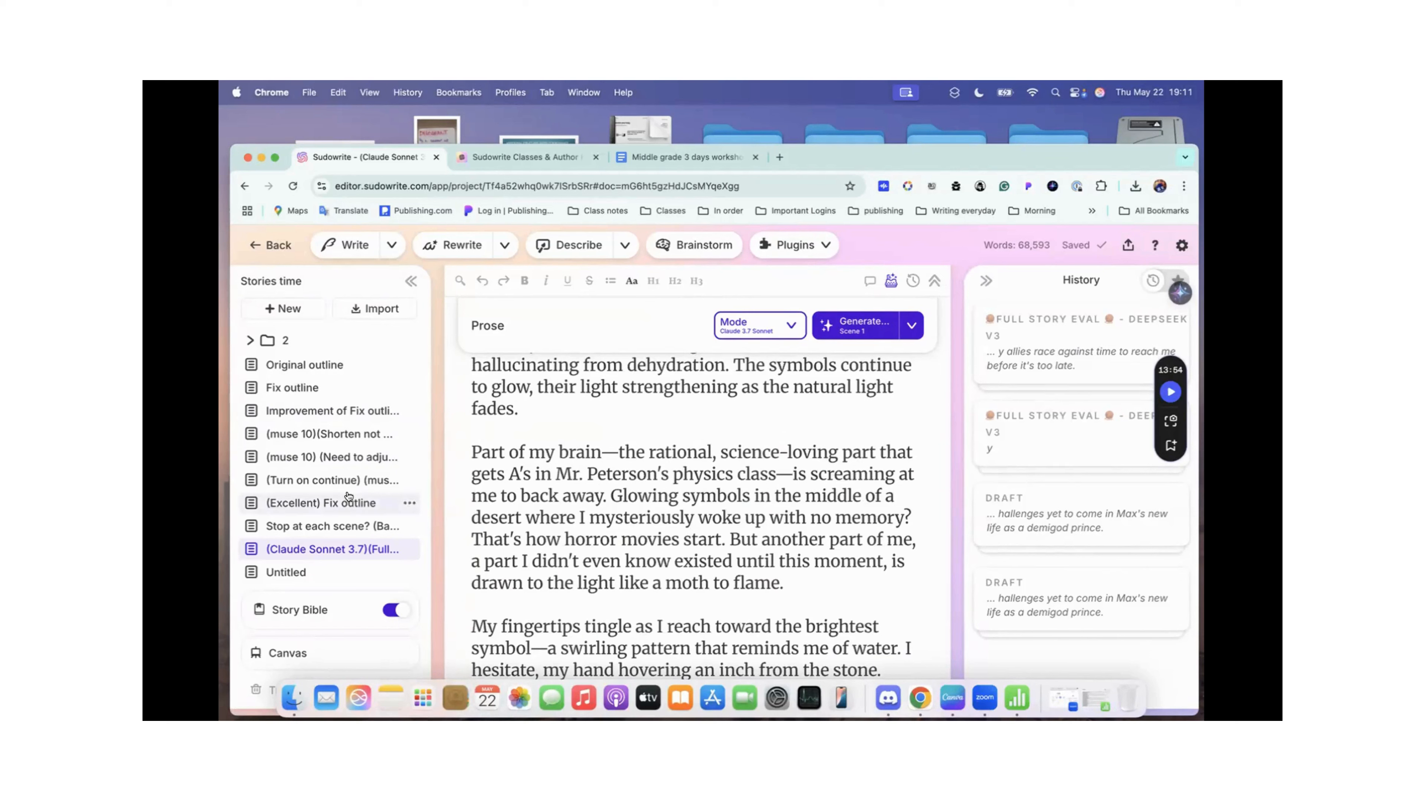
{"action": "scroll", "coordinate": [496, 525], "scroll_direction": "down", "scroll_amount": 8}
{"action": "scroll", "coordinate": [495, 525], "scroll_direction": "down", "scroll_amount": 15}
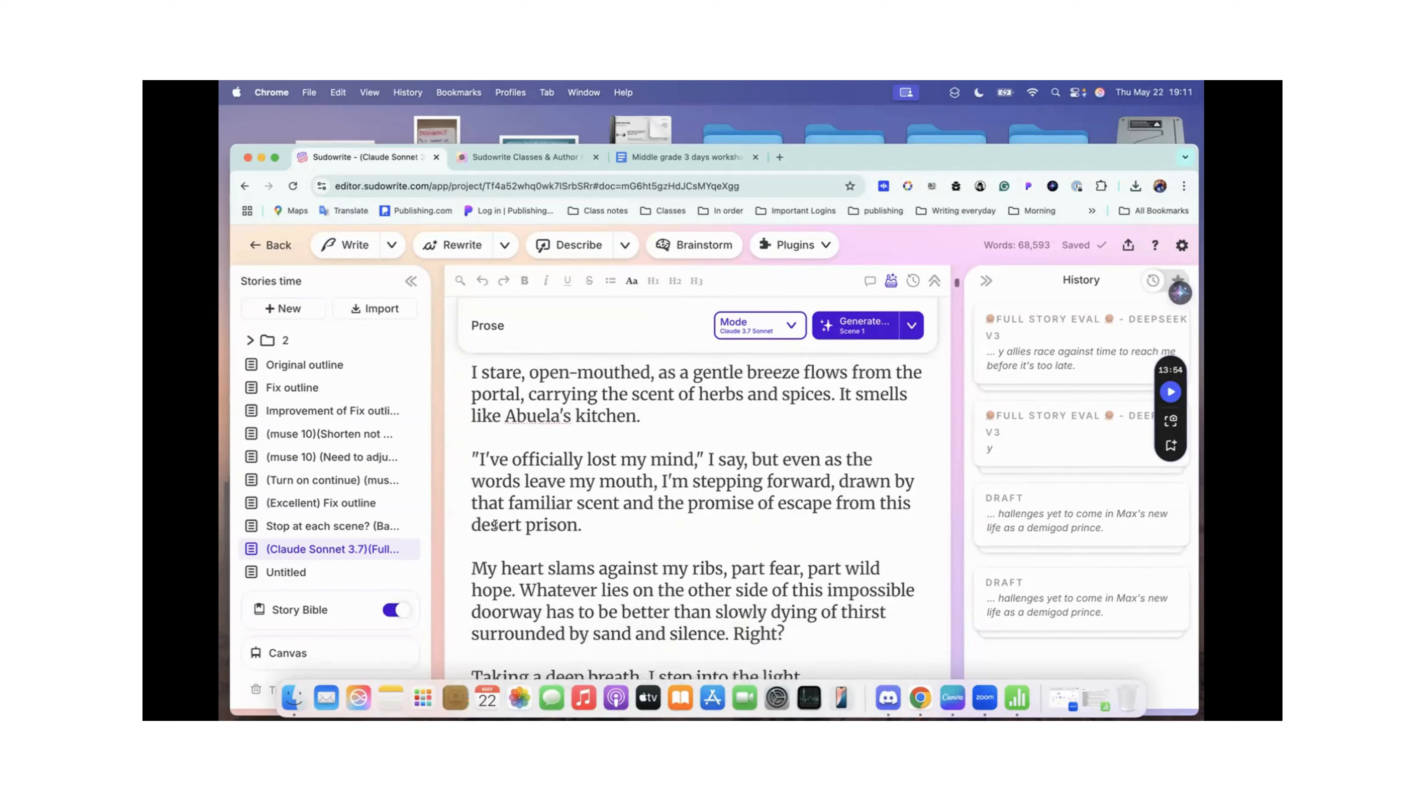
{"action": "scroll", "coordinate": [495, 525], "scroll_direction": "down", "scroll_amount": 5}
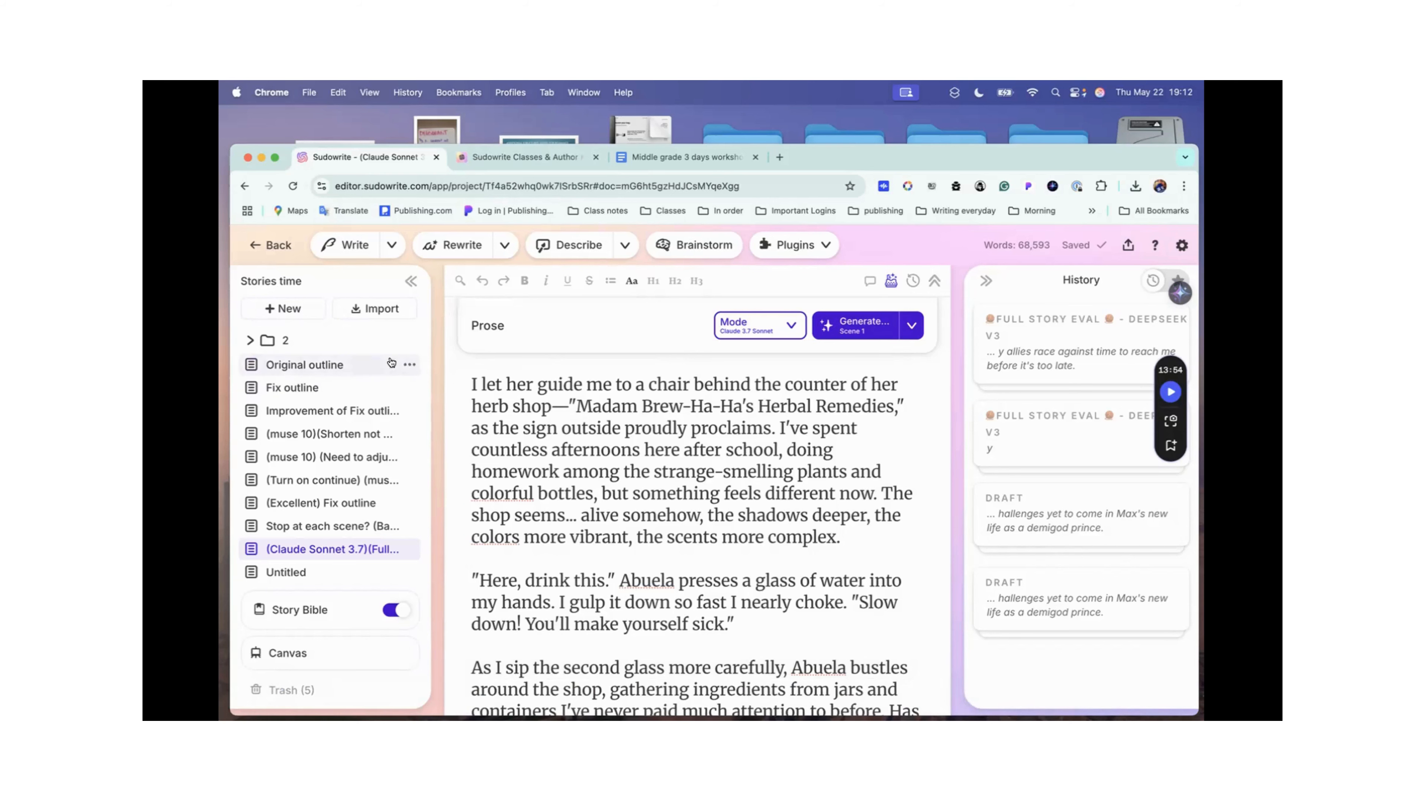
Step: Open the (Excellent) Fix outline document and view its desert illustration, book title and the opening of Chapter 1
{"action": "left_click", "coordinate": [366, 501]}
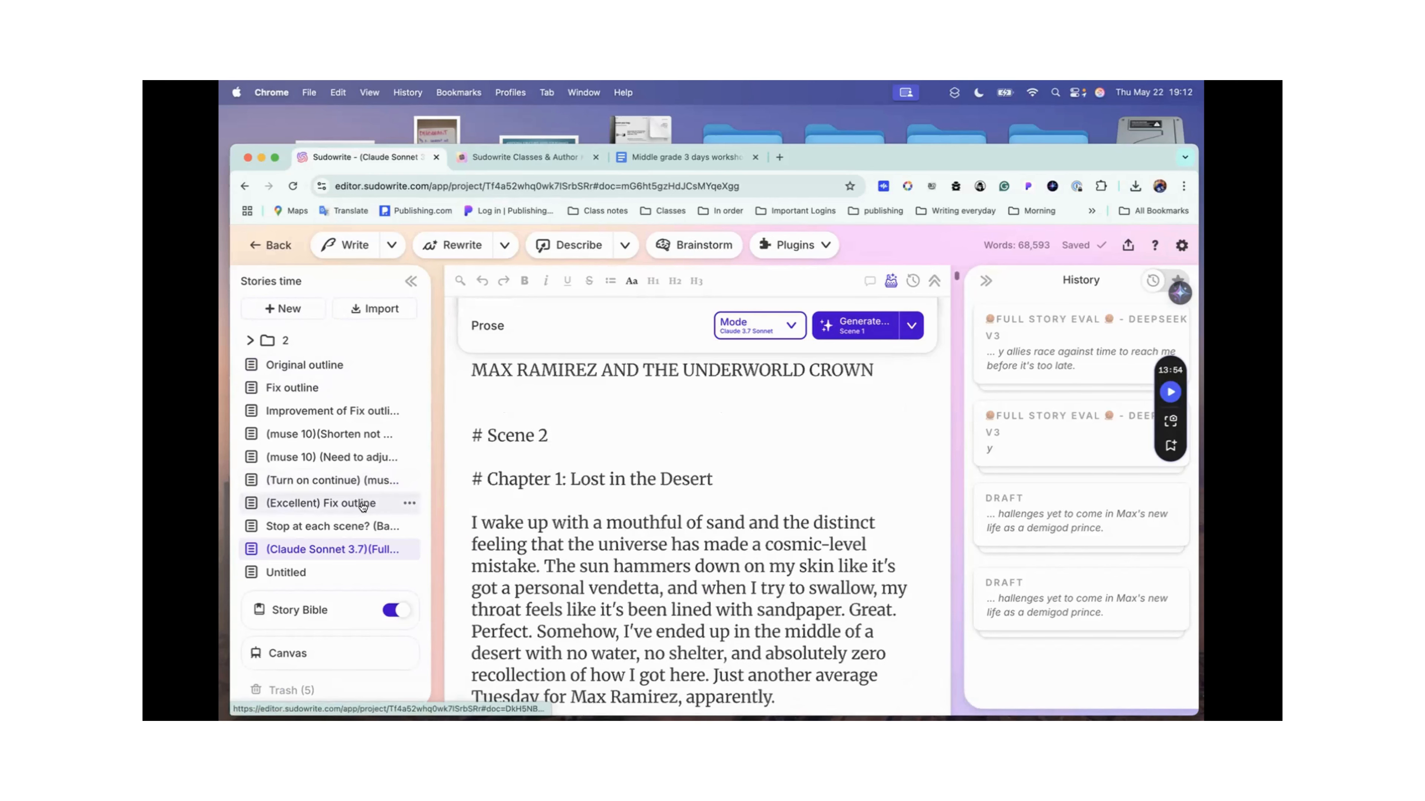
{"action": "scroll", "coordinate": [731, 476], "scroll_direction": "down", "scroll_amount": 15}
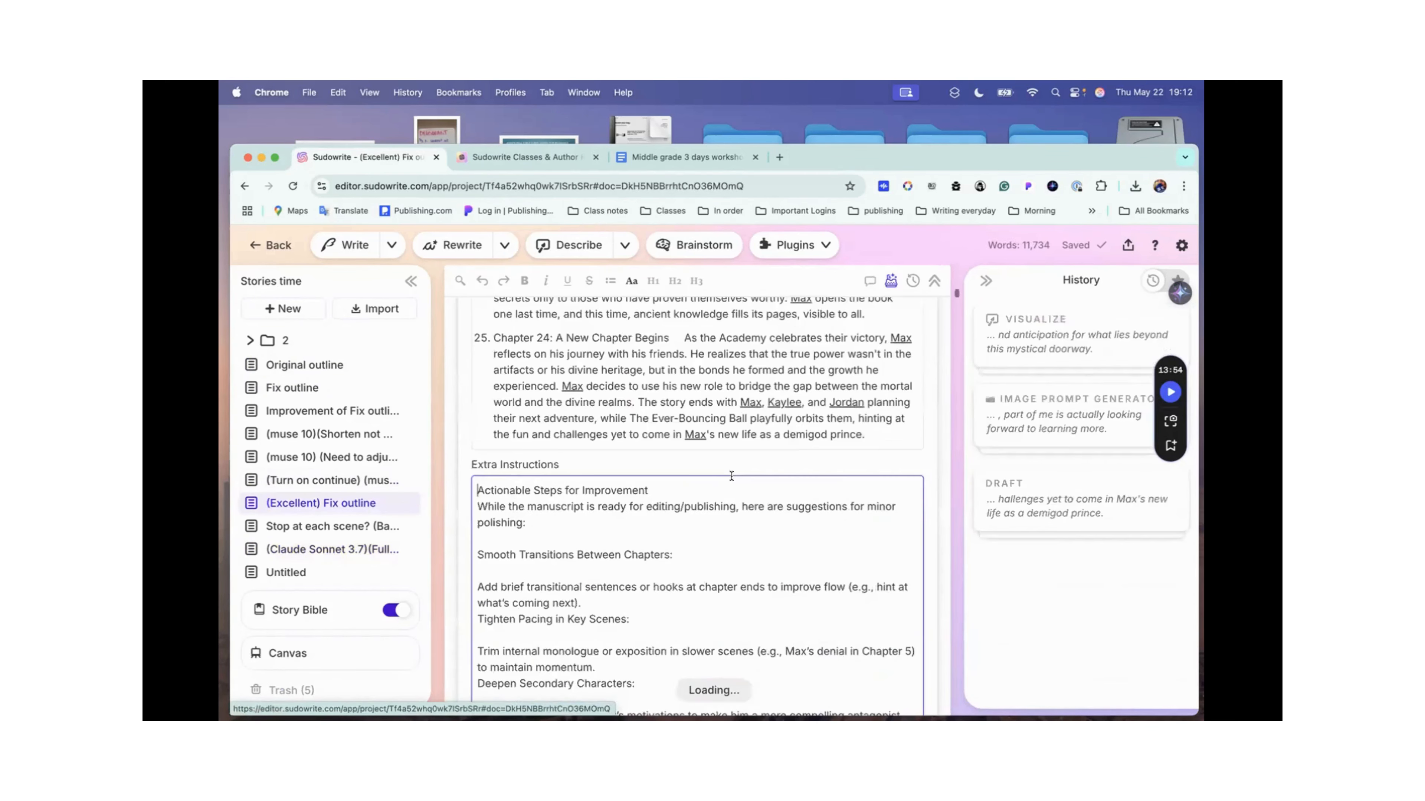
{"action": "scroll", "coordinate": [732, 476], "scroll_direction": "down", "scroll_amount": 15}
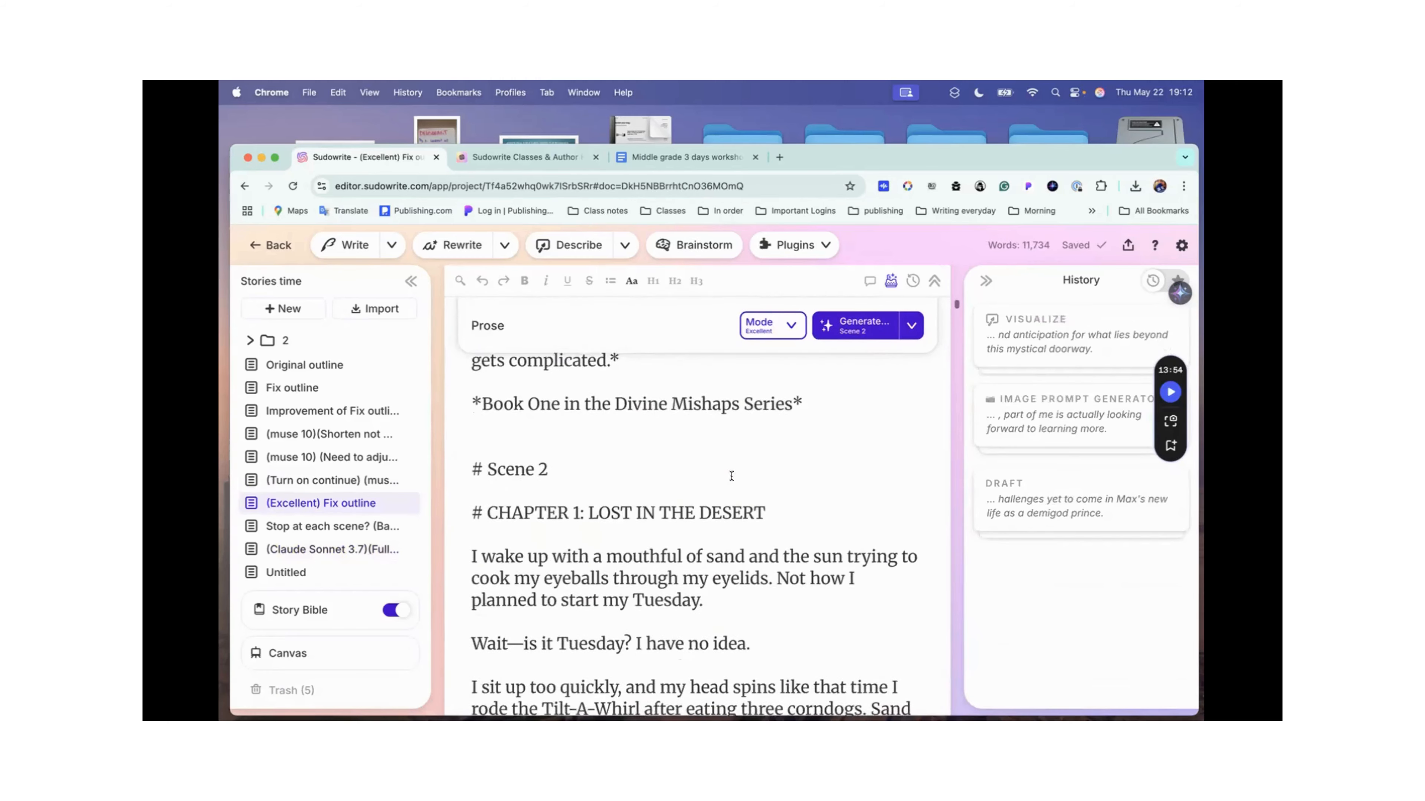
{"action": "scroll", "coordinate": [731, 476], "scroll_direction": "up", "scroll_amount": 10}
{"action": "scroll", "coordinate": [731, 476], "scroll_direction": "up", "scroll_amount": 2}
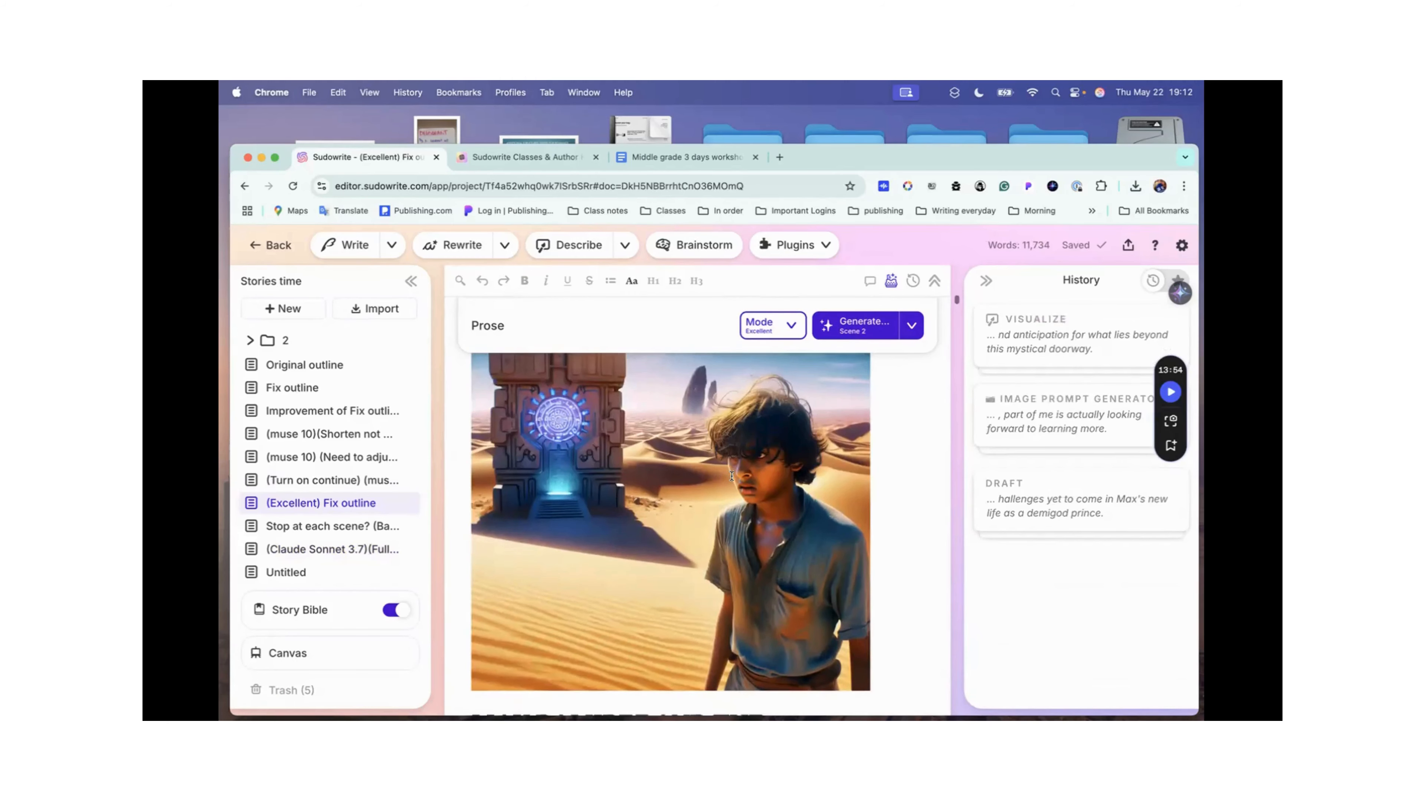
{"action": "scroll", "coordinate": [731, 476], "scroll_direction": "down", "scroll_amount": 6}
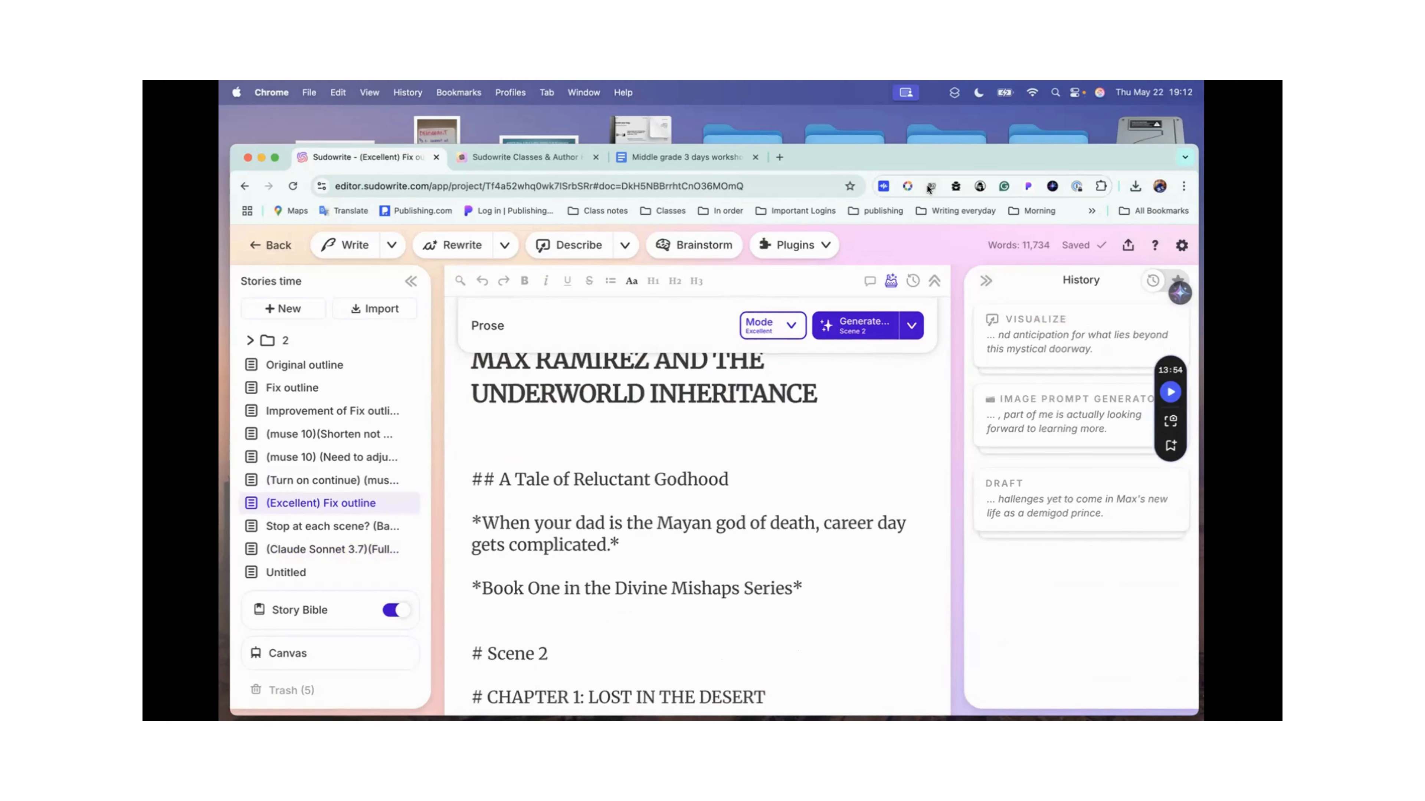
Step: Look over the available plugins for the Excellent-mode document without running any of them
{"action": "left_click", "coordinate": [811, 245]}
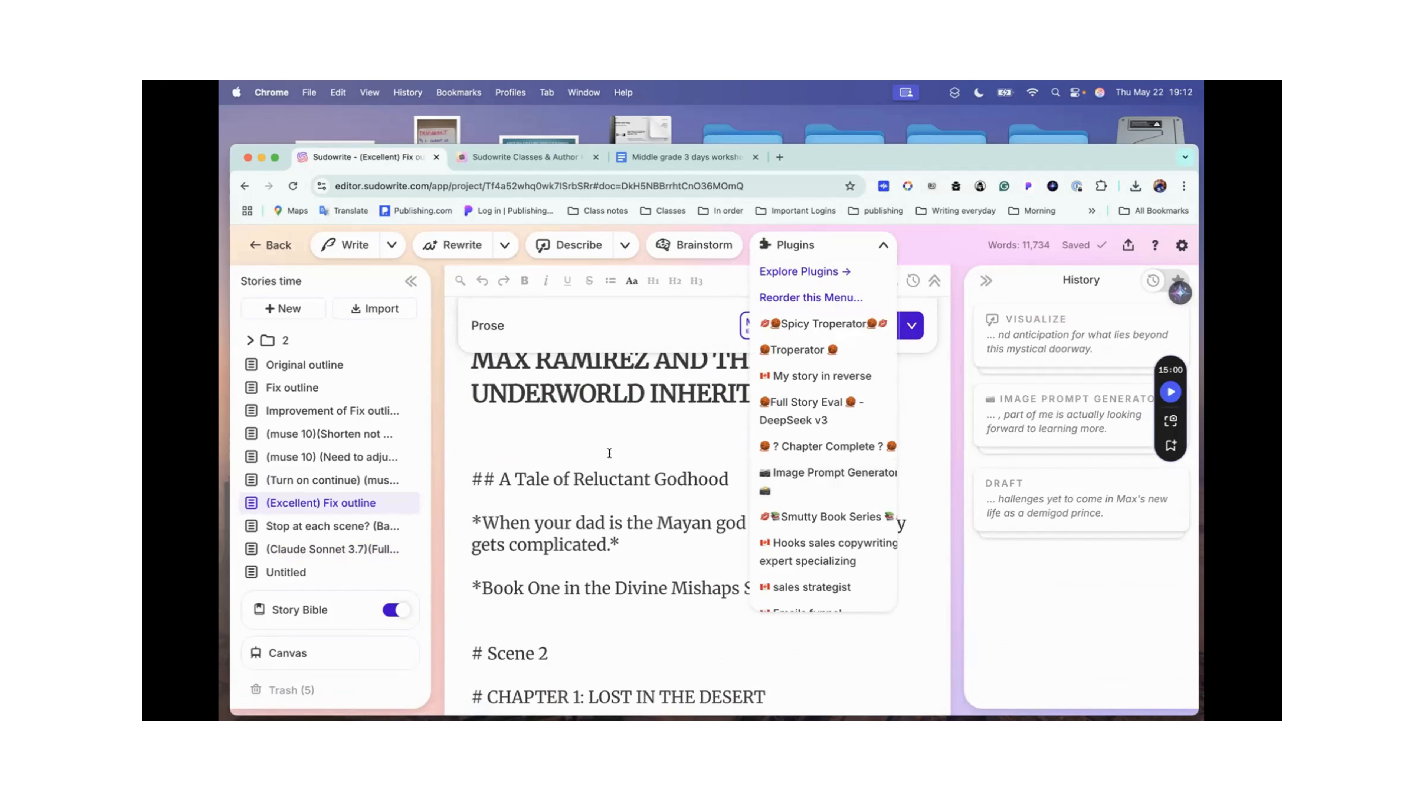
{"action": "left_click", "coordinate": [529, 478]}
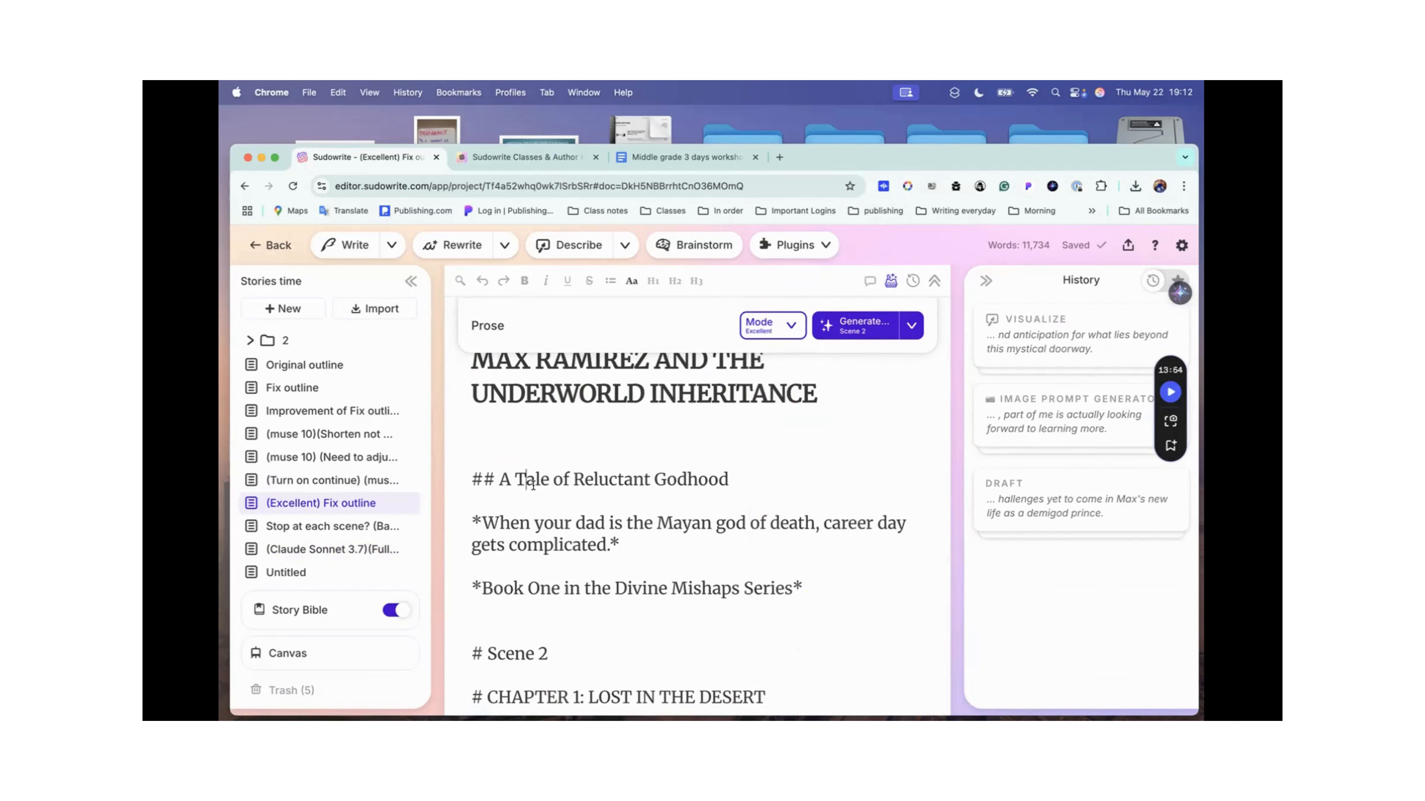
Step: Select the whole (Excellent) Fix outline document and run the Image Prompt Generator plugin on it without extra instructions
{"action": "key", "text": "cmd+a"}
{"action": "scroll", "coordinate": [533, 485], "scroll_direction": "up", "scroll_amount": 3}
{"action": "scroll", "coordinate": [533, 485], "scroll_direction": "down", "scroll_amount": 3}
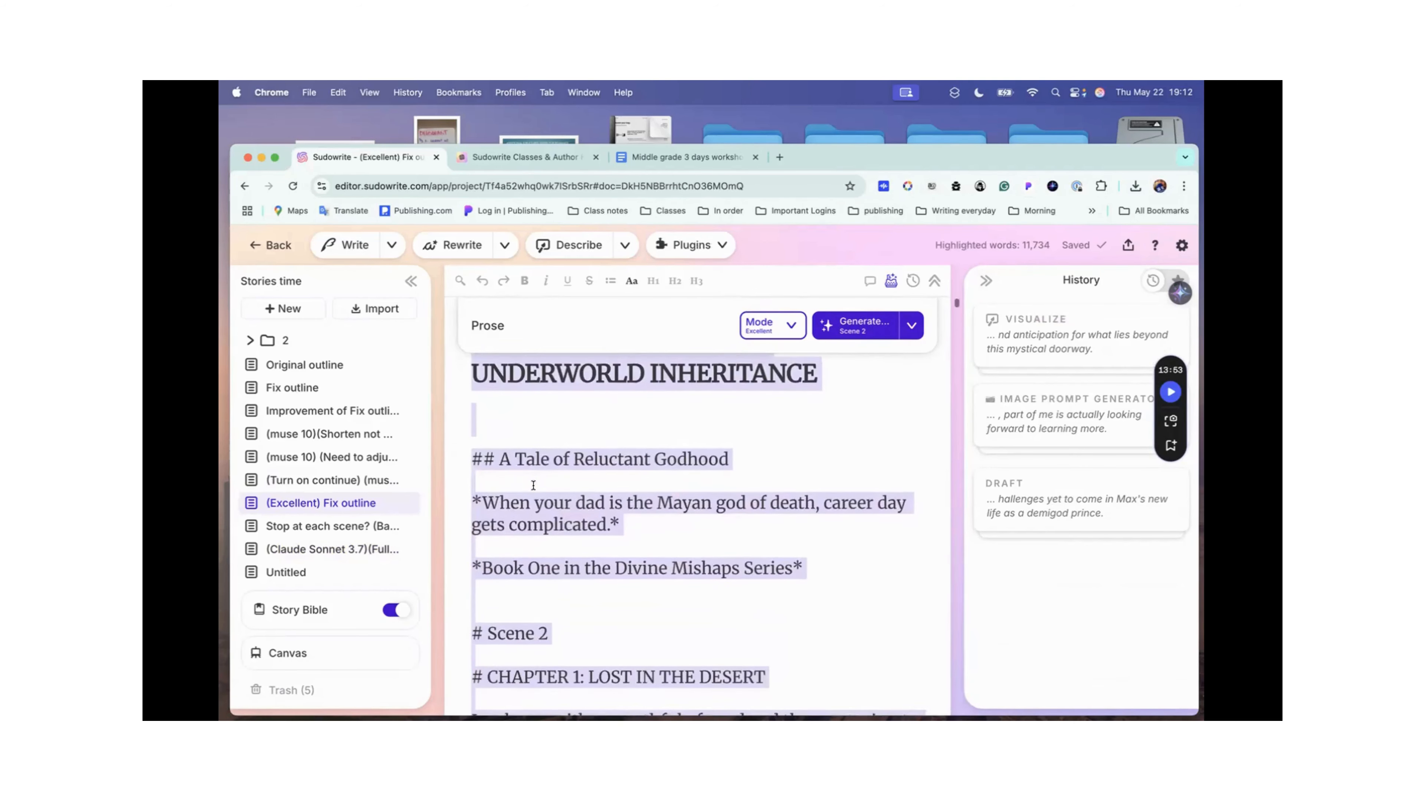
{"action": "scroll", "coordinate": [533, 485], "scroll_direction": "down", "scroll_amount": 1}
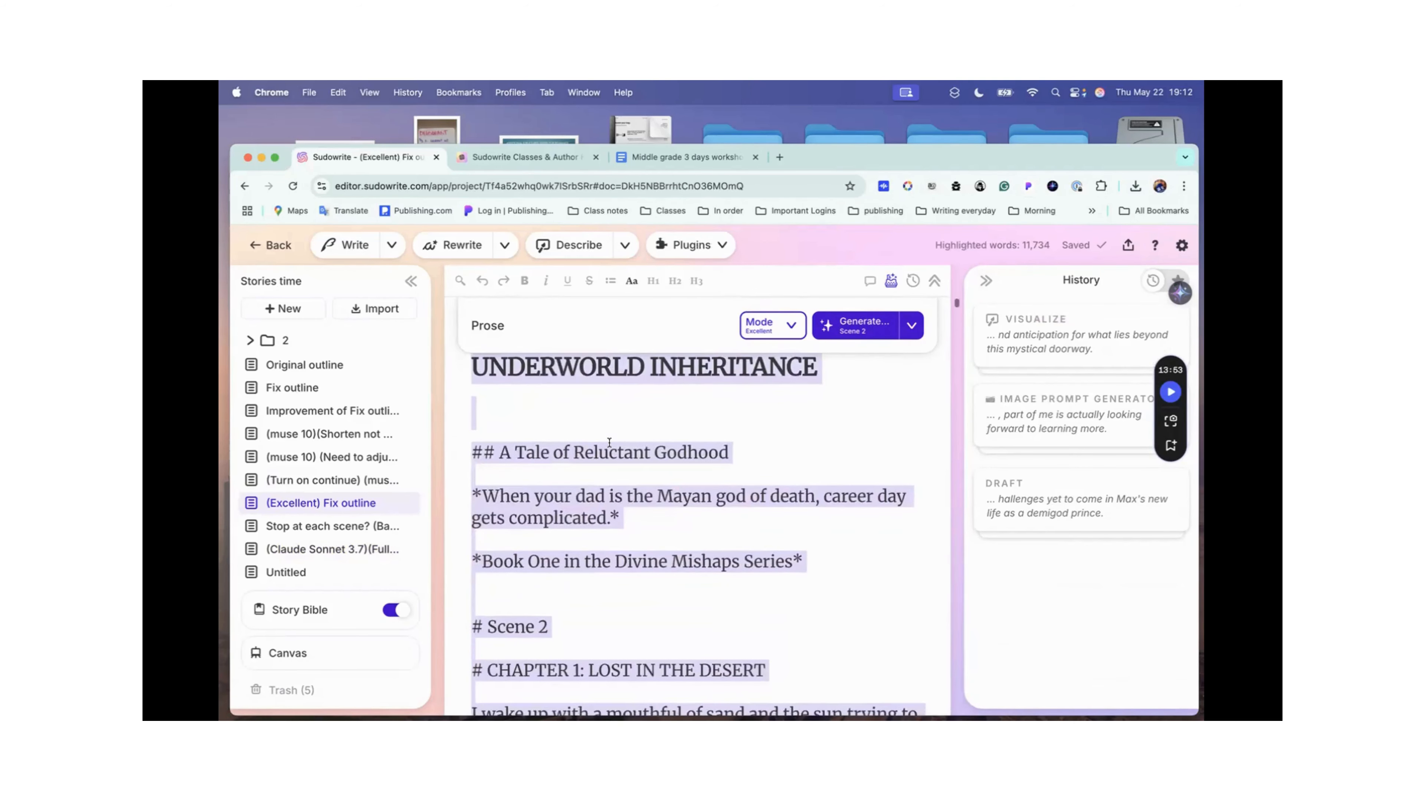
{"action": "left_click", "coordinate": [690, 245]}
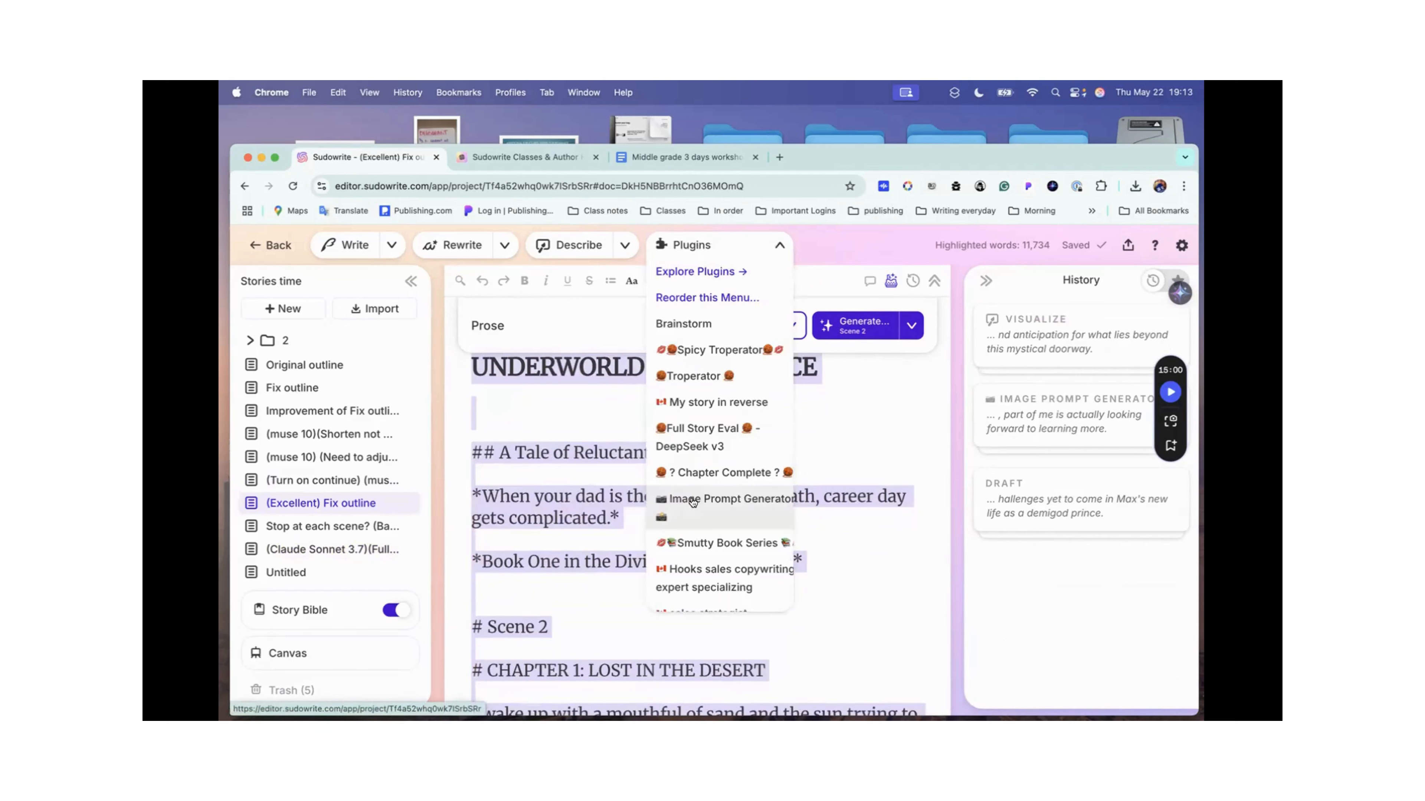
{"action": "left_click", "coordinate": [758, 499]}
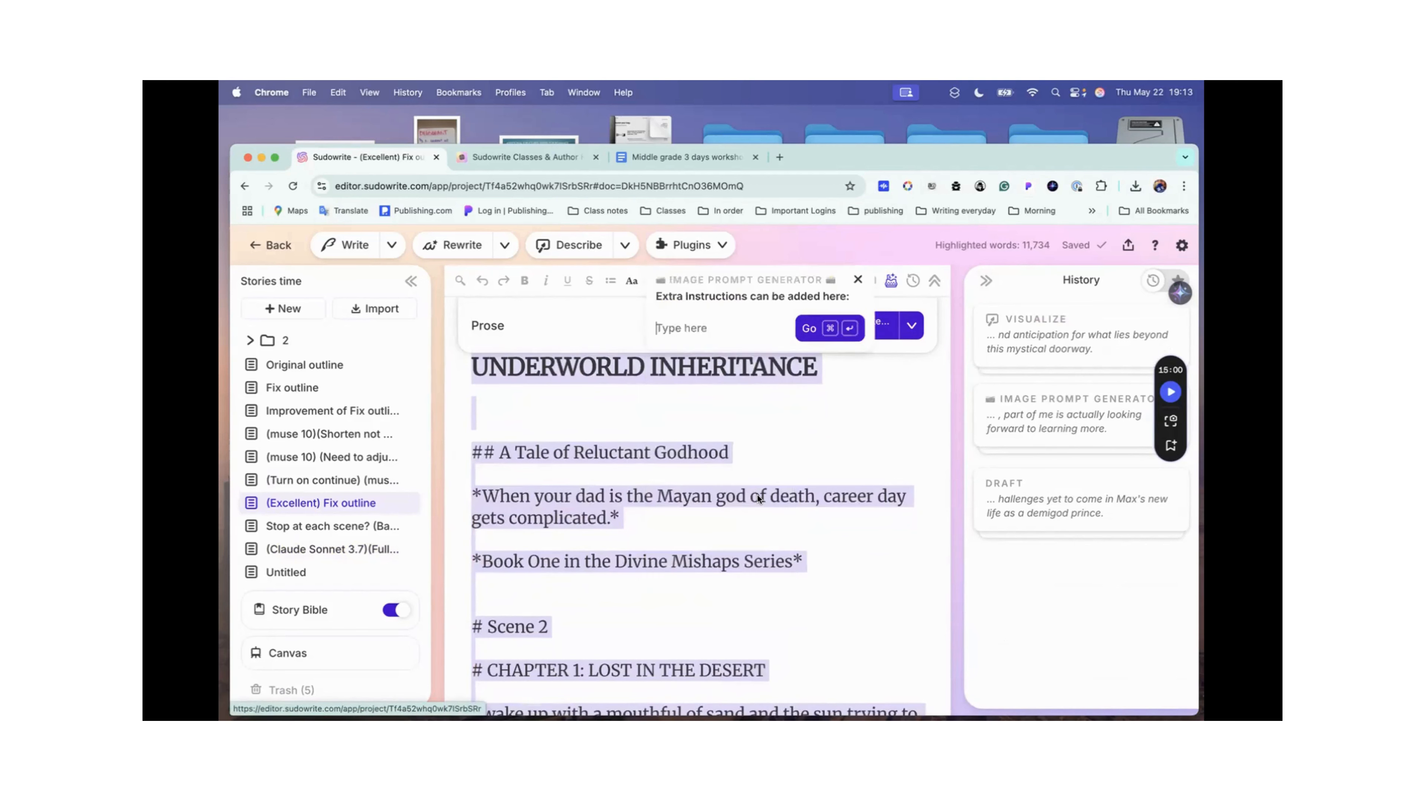
{"action": "left_click", "coordinate": [687, 323]}
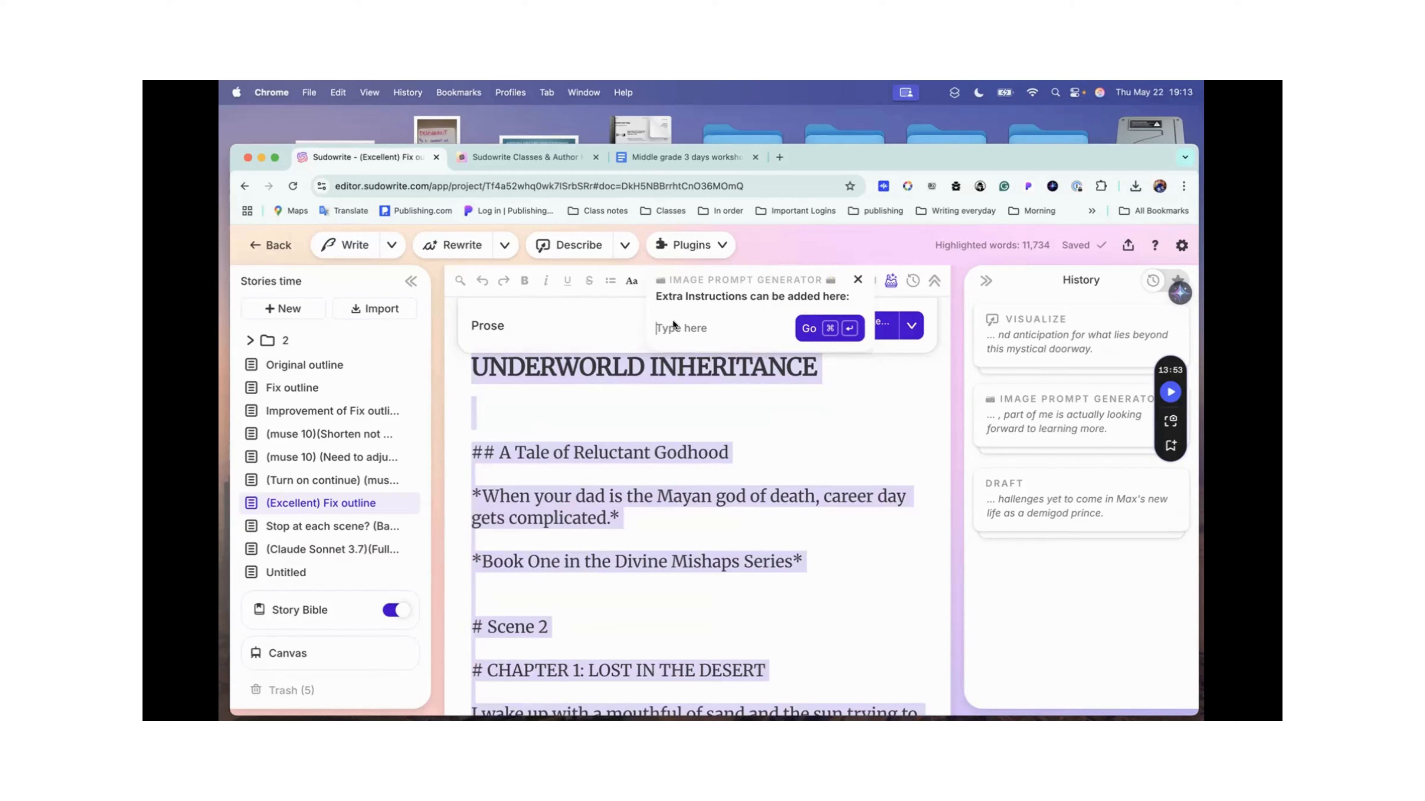
{"action": "left_click", "coordinate": [828, 326]}
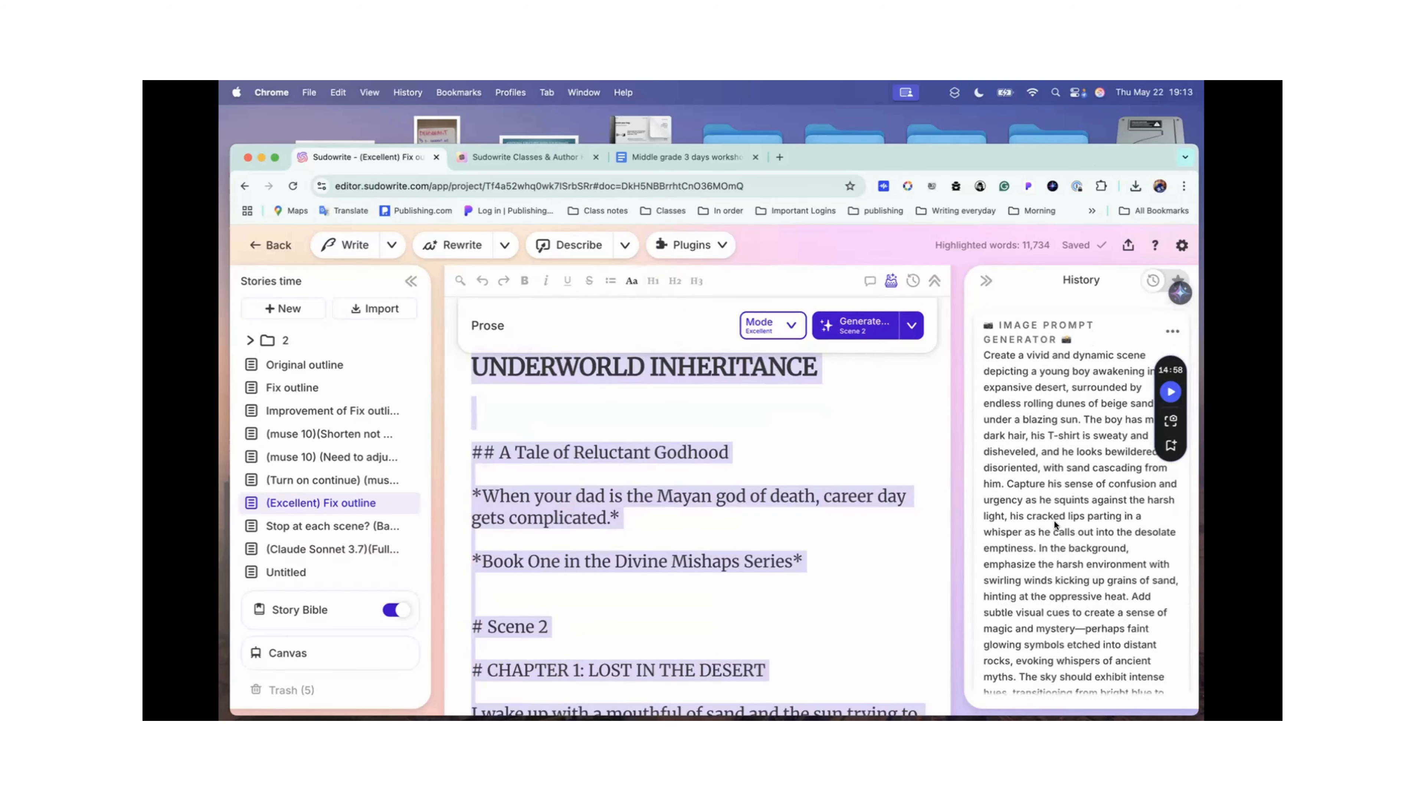
Step: Read the generated image prompt to its end, copy it, and return to the book title below the desert illustration
{"action": "scroll", "coordinate": [1054, 521], "scroll_direction": "down", "scroll_amount": 7}
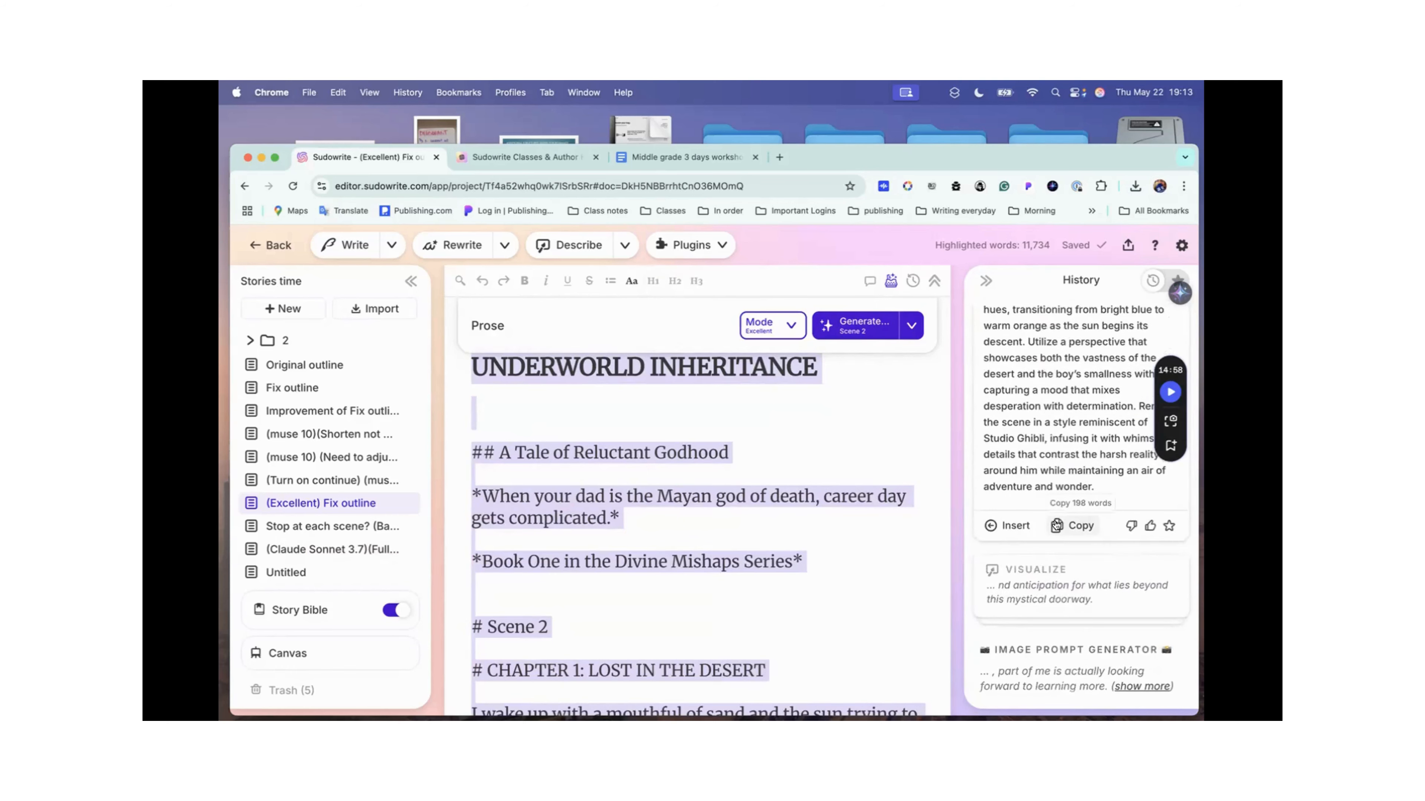
{"action": "left_click", "coordinate": [1056, 525]}
{"action": "scroll", "coordinate": [753, 476], "scroll_direction": "up", "scroll_amount": 5}
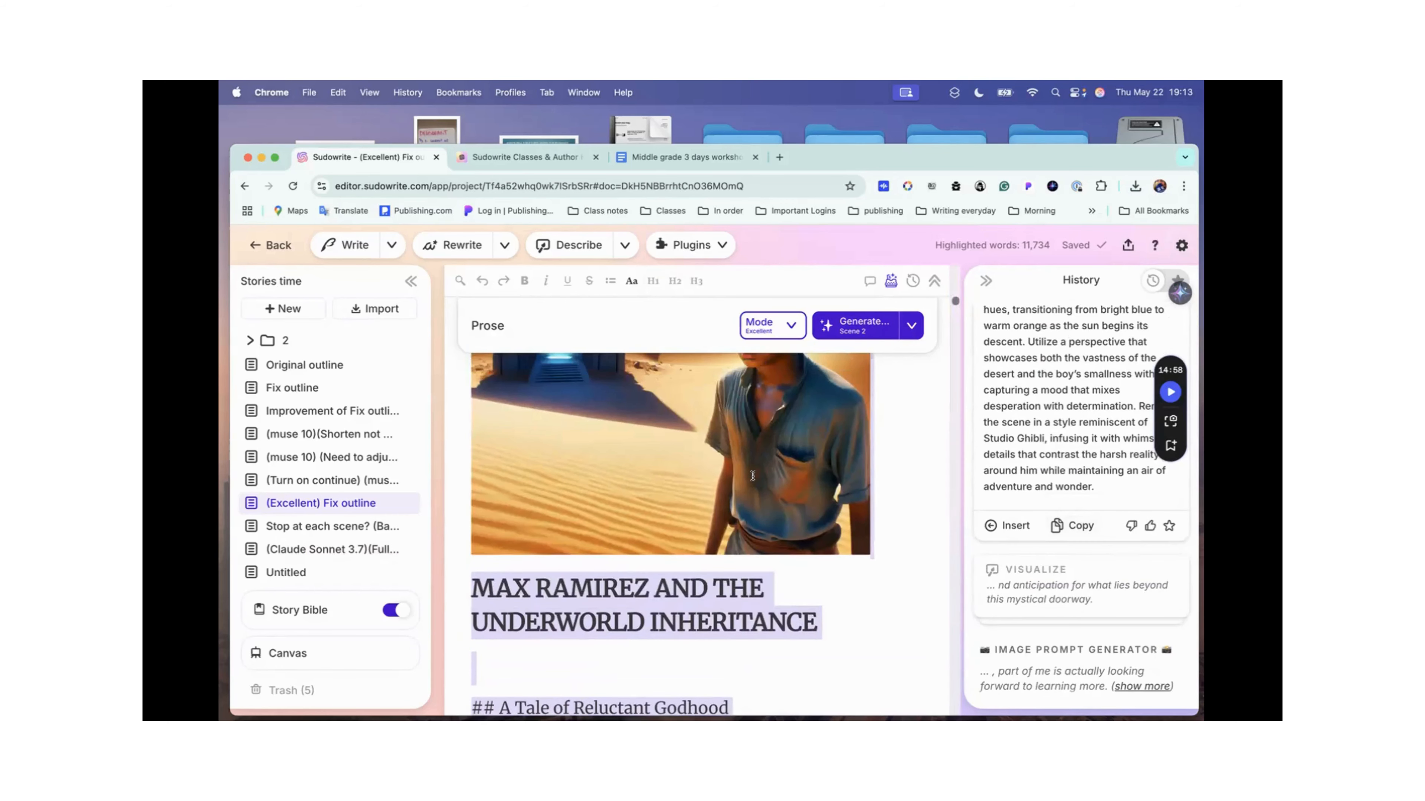
{"action": "left_click", "coordinate": [671, 588]}
{"action": "scroll", "coordinate": [623, 627], "scroll_direction": "up", "scroll_amount": 2}
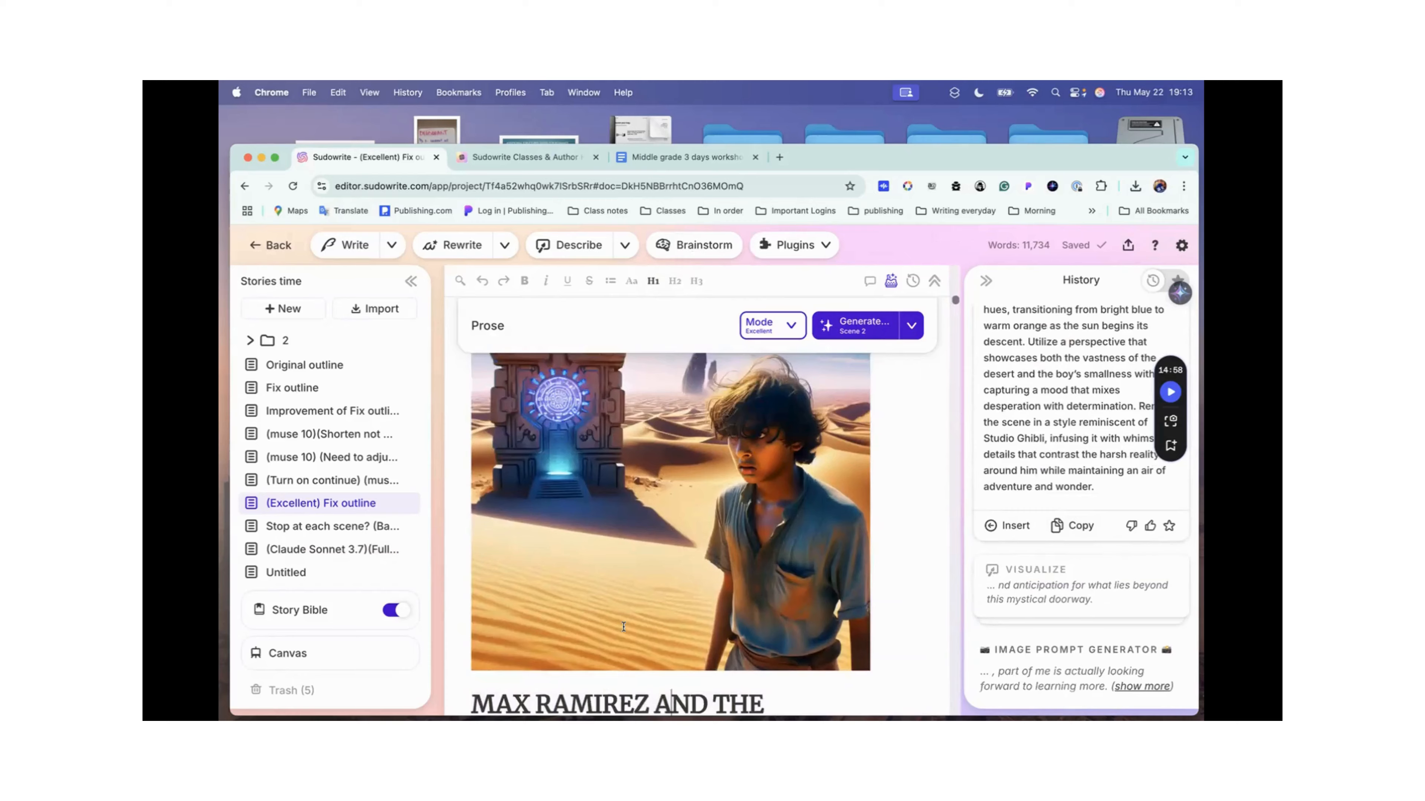
{"action": "scroll", "coordinate": [624, 627], "scroll_direction": "up", "scroll_amount": 4}
{"action": "scroll", "coordinate": [624, 627], "scroll_direction": "down", "scroll_amount": 10}
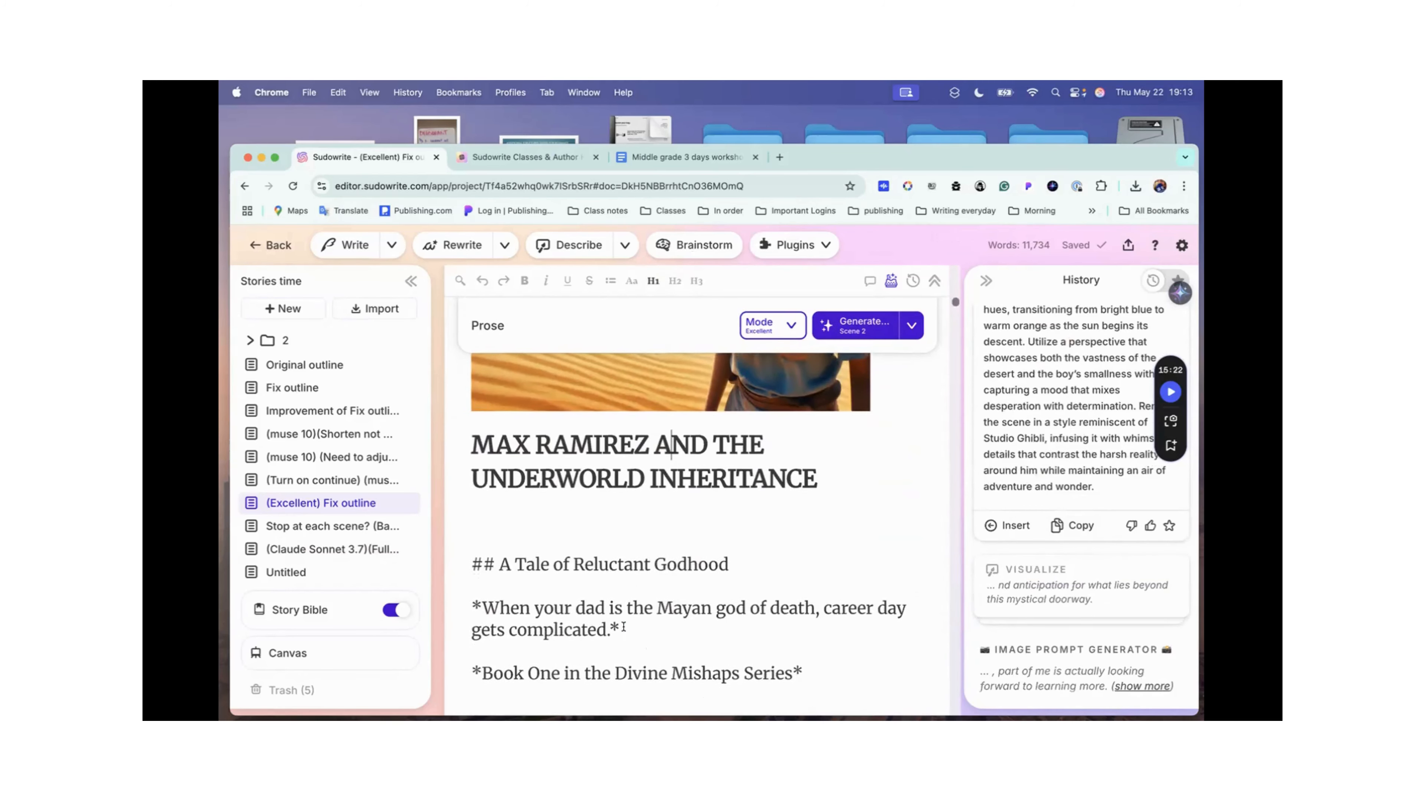
Step: Add three blank lines below the book title and insert the generated image prompt there
{"action": "left_click", "coordinate": [478, 514]}
{"action": "key", "text": "Return"}
{"action": "key", "text": "Return"}
{"action": "key", "text": "Return"}
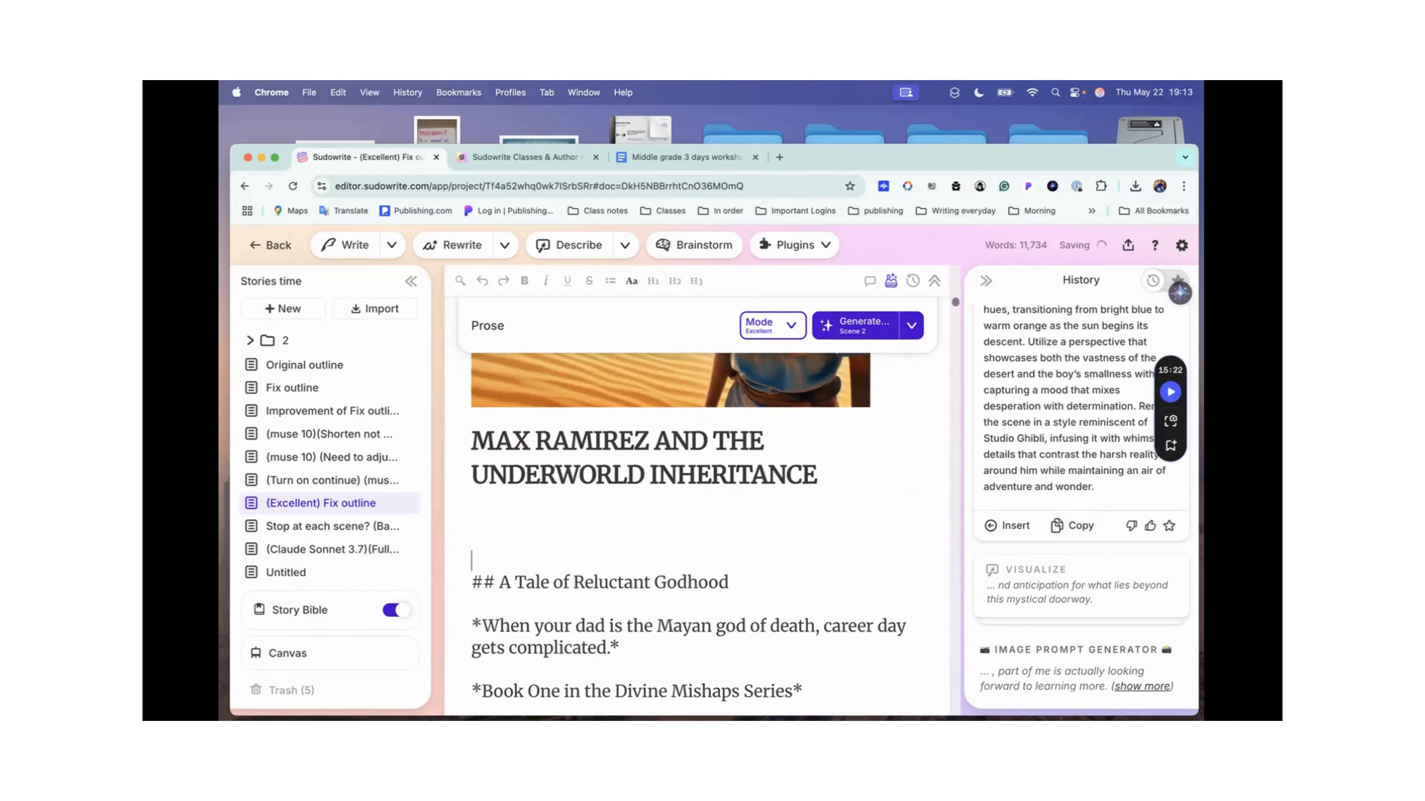
{"action": "left_click", "coordinate": [1007, 526]}
{"action": "scroll", "coordinate": [645, 605], "scroll_direction": "down", "scroll_amount": 5}
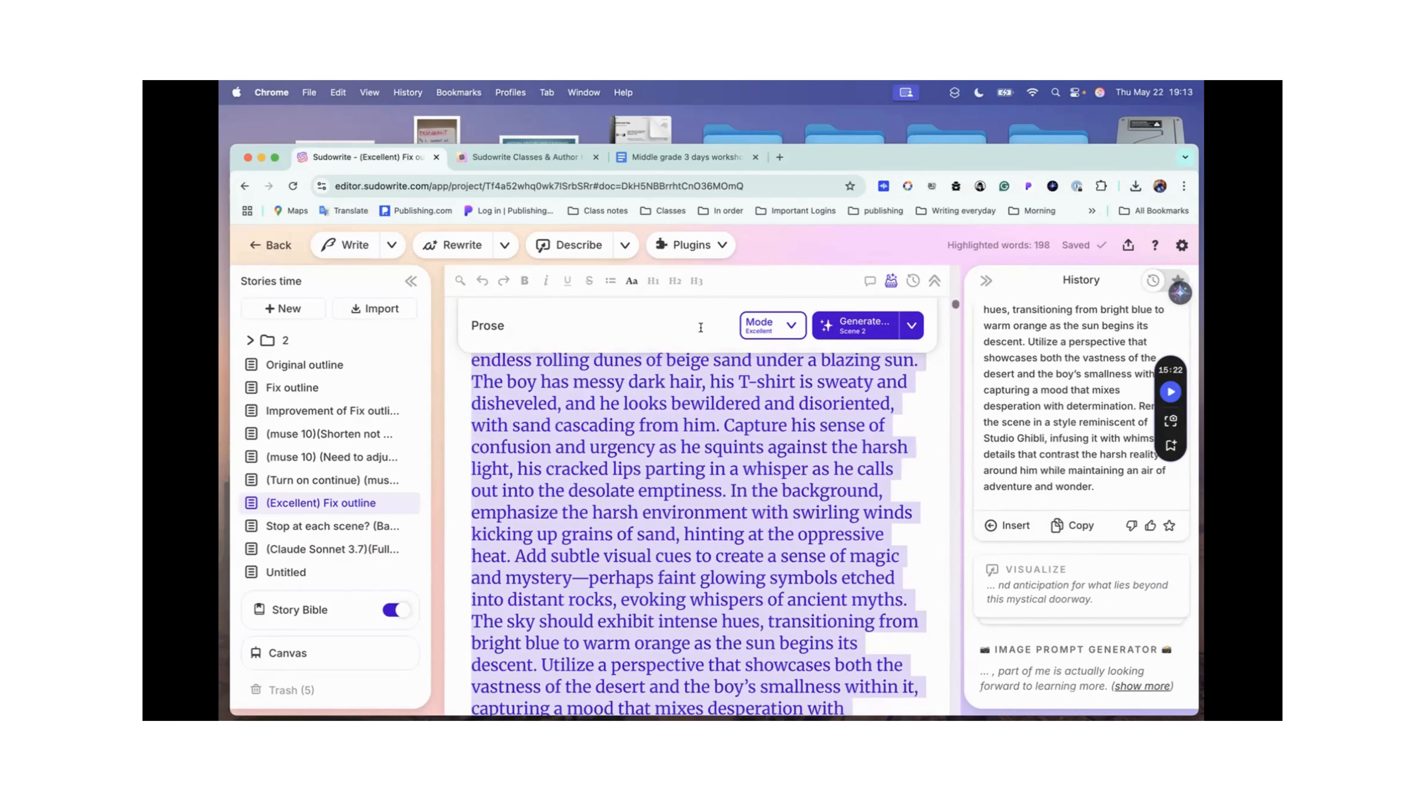
Step: Run the Visualize plugin on the highlighted image prompt and expand its result in the history
{"action": "left_click", "coordinate": [714, 248]}
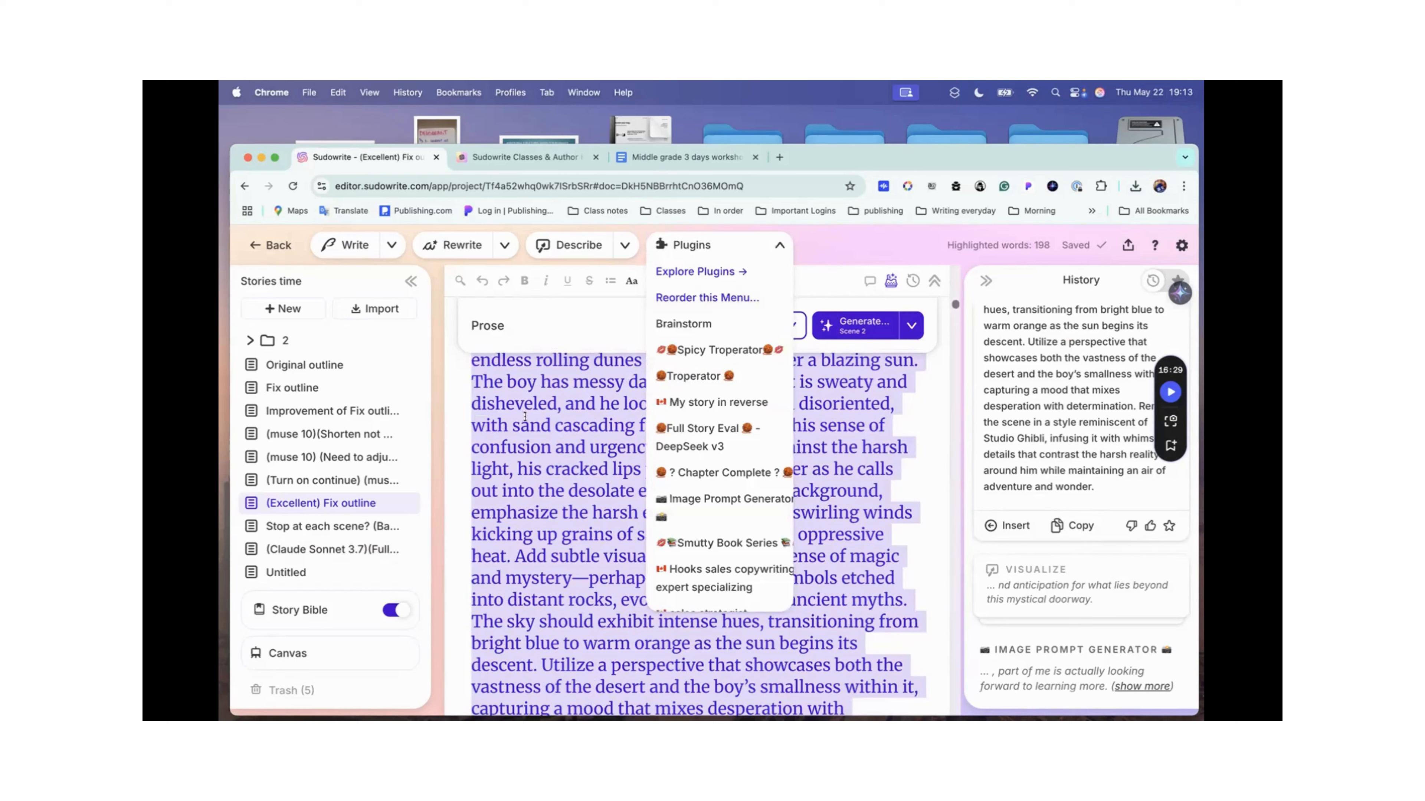
{"action": "scroll", "coordinate": [703, 426], "scroll_direction": "down", "scroll_amount": 8}
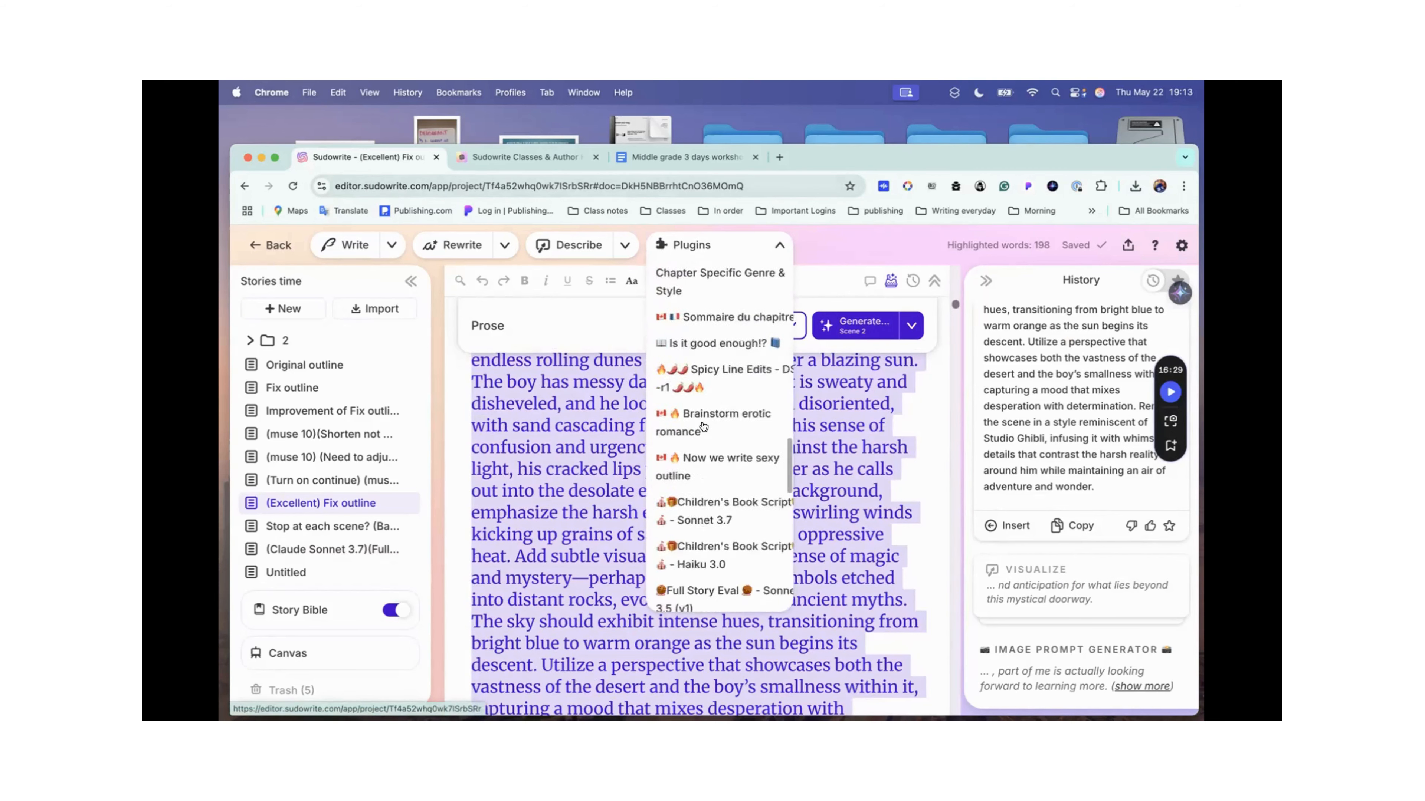
{"action": "scroll", "coordinate": [704, 427], "scroll_direction": "down", "scroll_amount": 3}
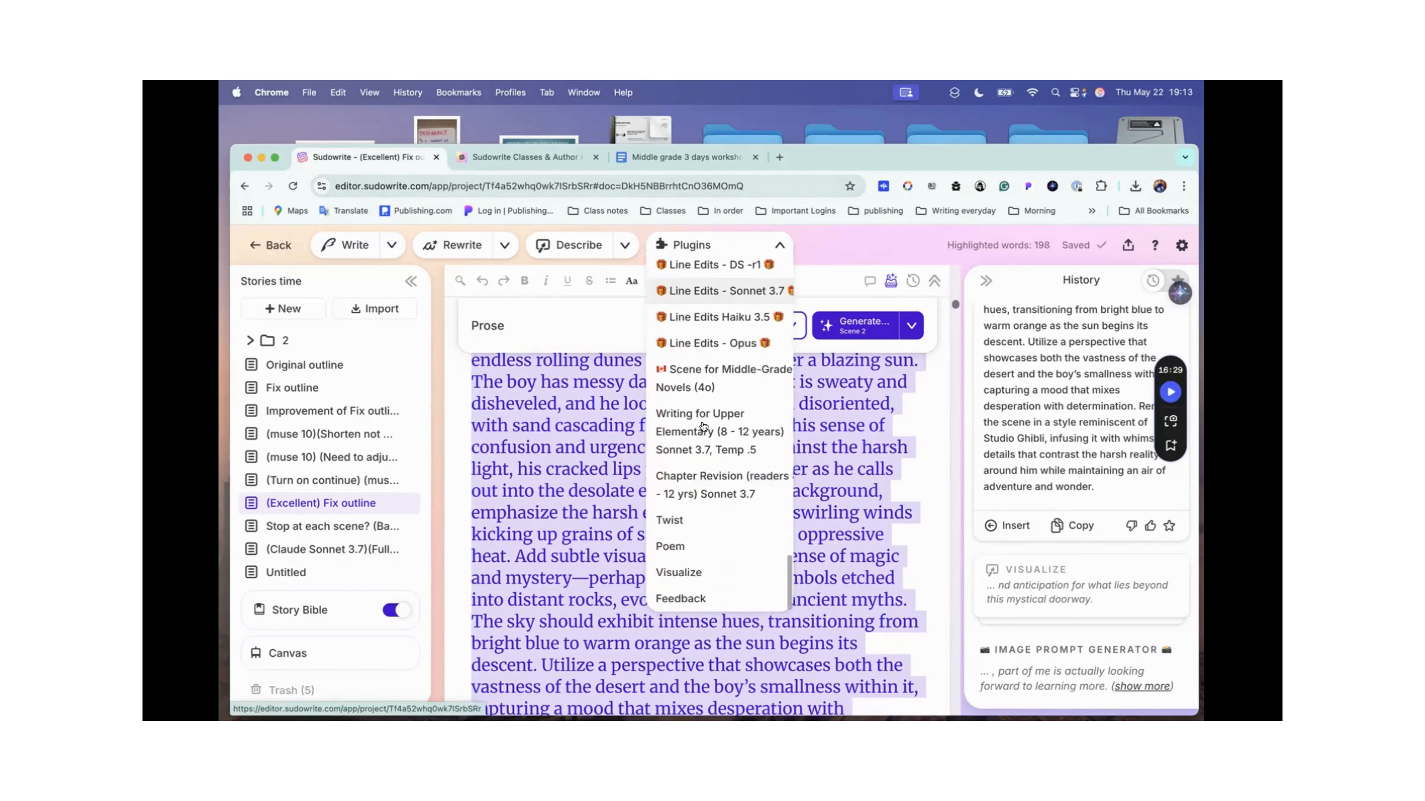
{"action": "left_click", "coordinate": [696, 573]}
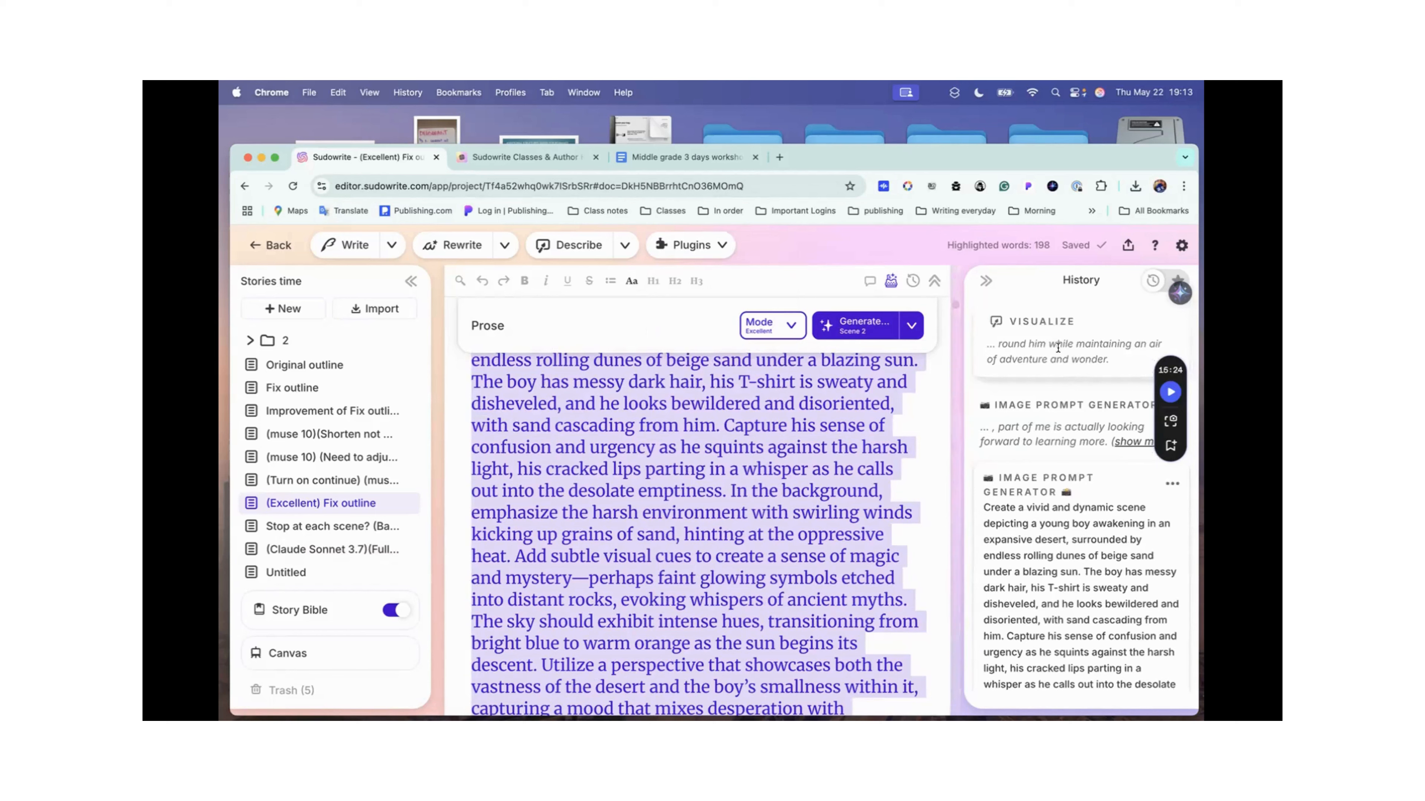
{"action": "scroll", "coordinate": [775, 474], "scroll_direction": "up", "scroll_amount": 15}
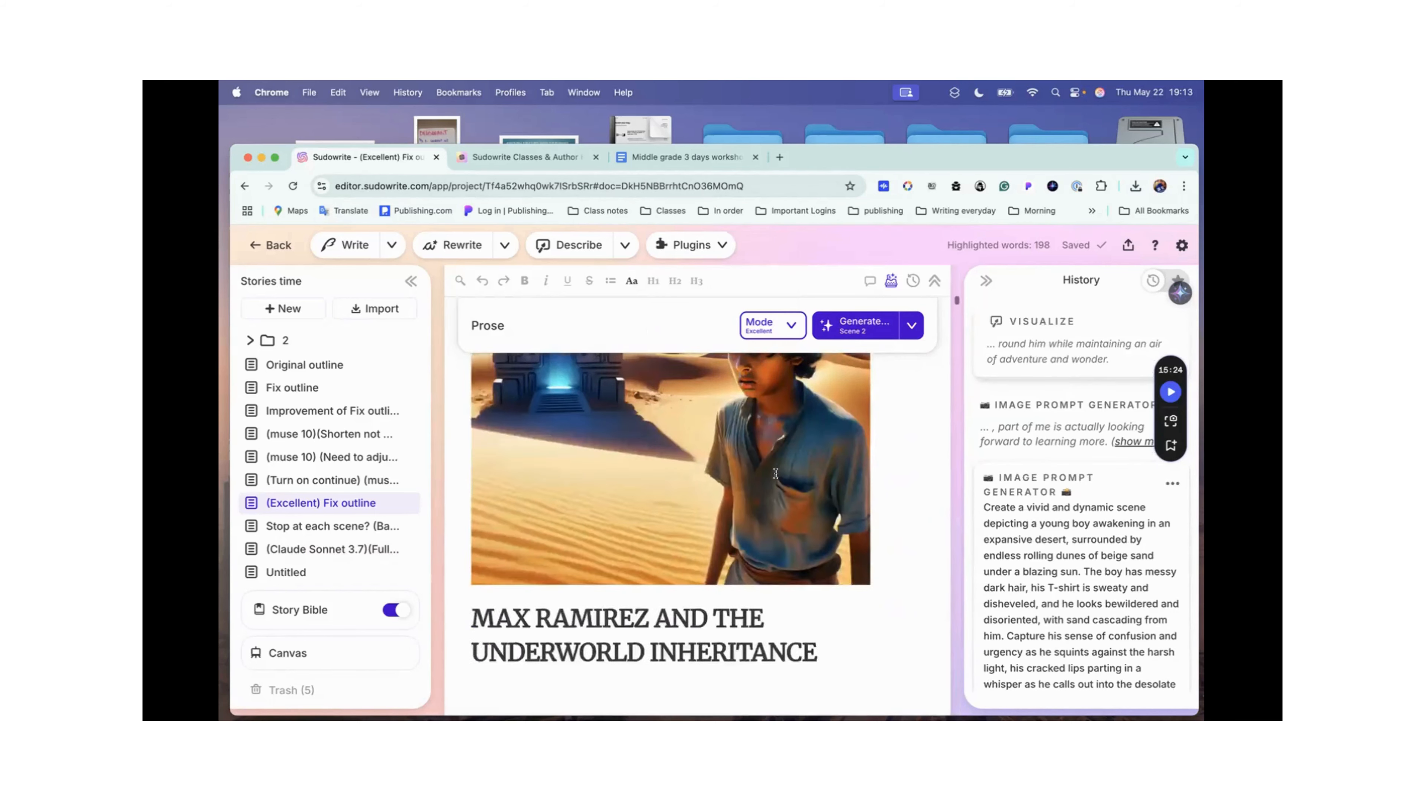
{"action": "scroll", "coordinate": [775, 474], "scroll_direction": "down", "scroll_amount": 3}
{"action": "scroll", "coordinate": [775, 474], "scroll_direction": "down", "scroll_amount": 1}
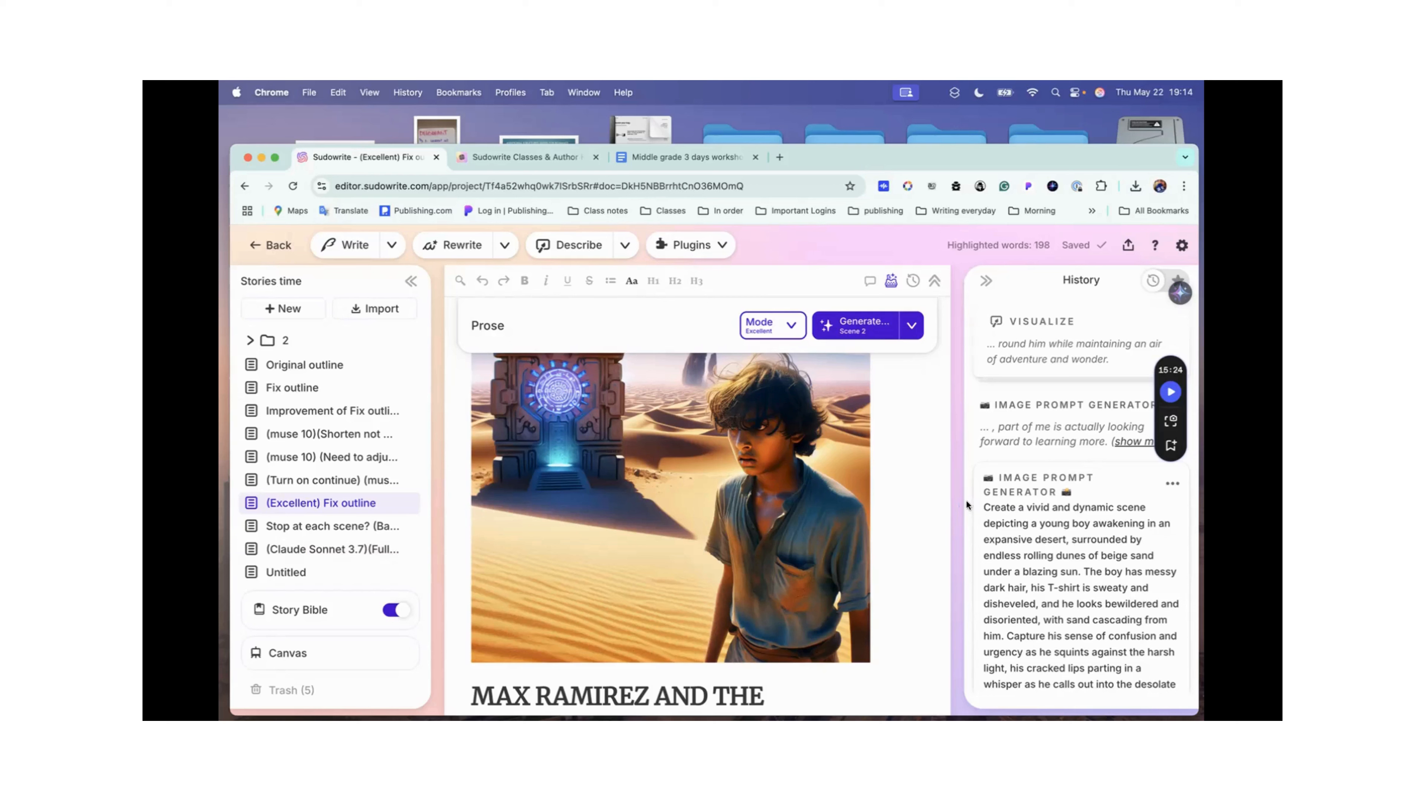
{"action": "left_click", "coordinate": [1080, 315]}
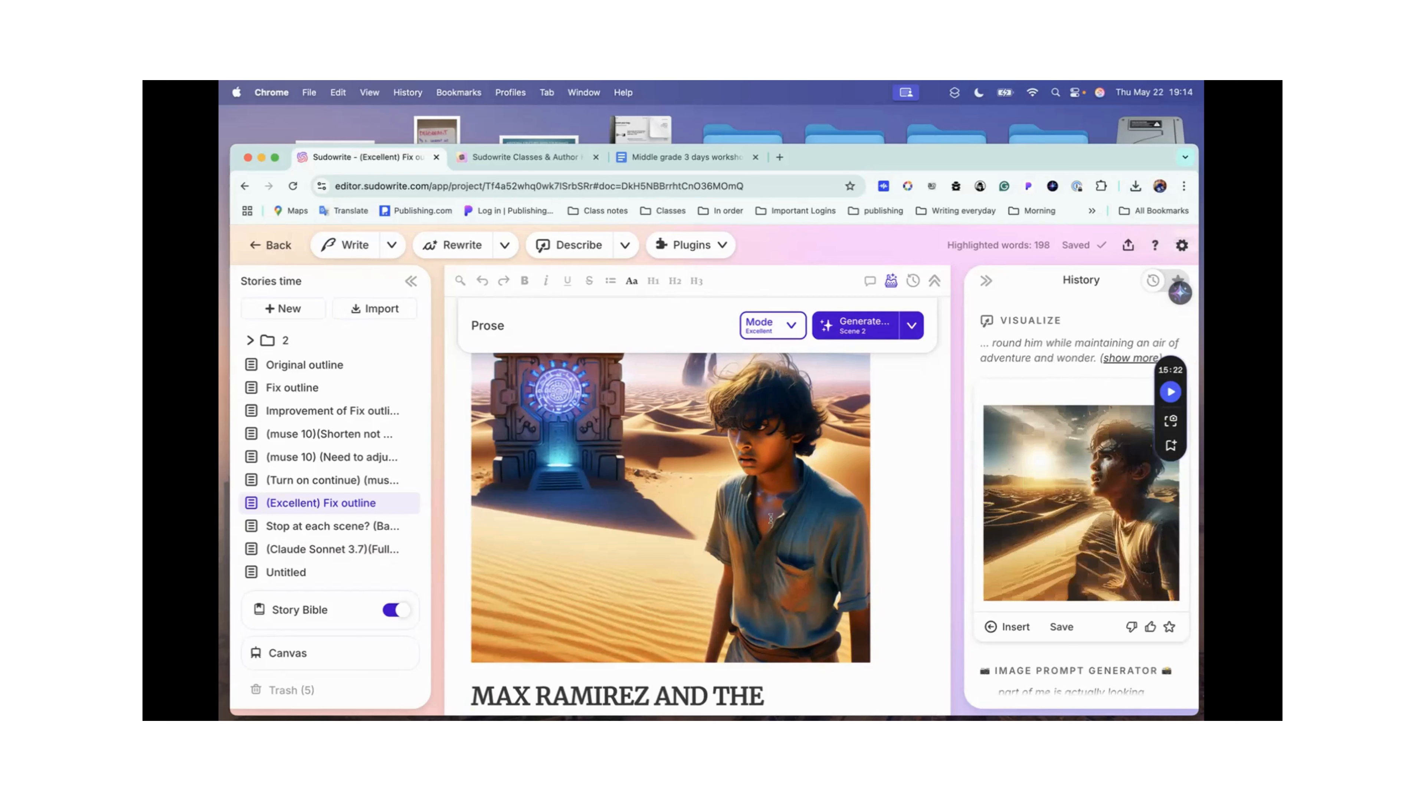
Step: Insert the newly visualized desert image between the existing illustration and the book title
{"action": "scroll", "coordinate": [769, 464], "scroll_direction": "down", "scroll_amount": 3}
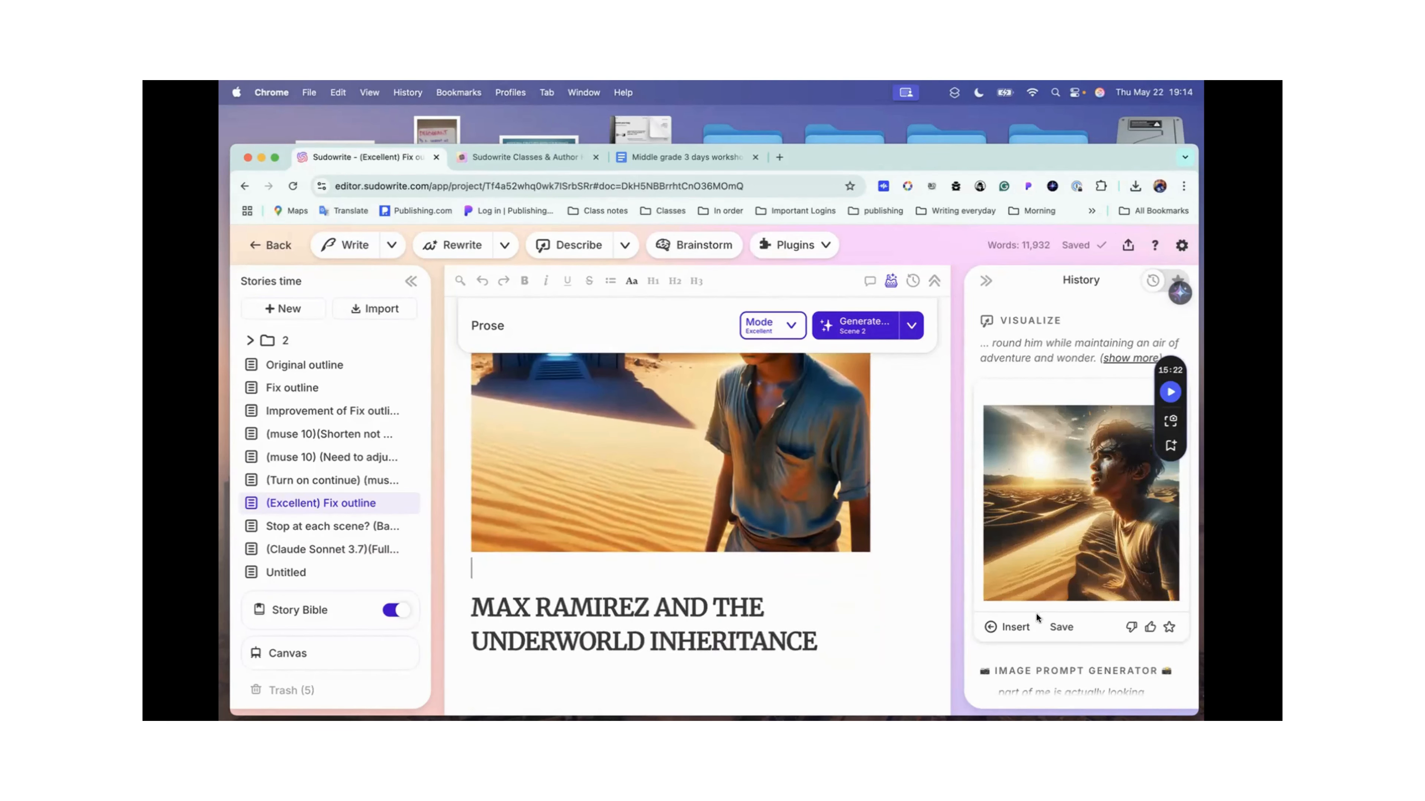
{"action": "left_click", "coordinate": [1008, 627]}
{"action": "scroll", "coordinate": [814, 536], "scroll_direction": "down", "scroll_amount": 5}
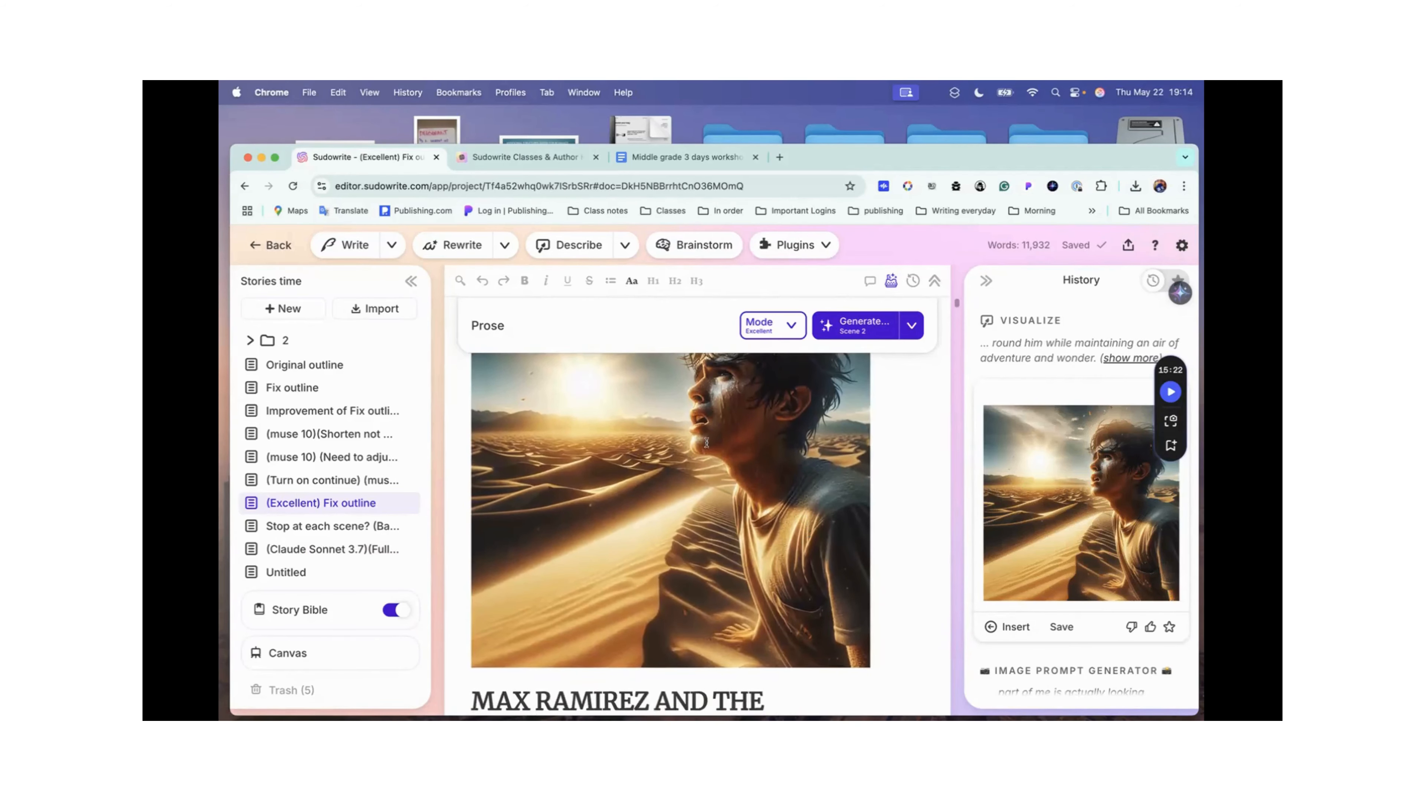
Step: Compare the original stone doorway illustration with the newly inserted picture of the boy in the desert
{"action": "scroll", "coordinate": [753, 407], "scroll_direction": "up", "scroll_amount": 3}
{"action": "scroll", "coordinate": [753, 407], "scroll_direction": "up", "scroll_amount": 5}
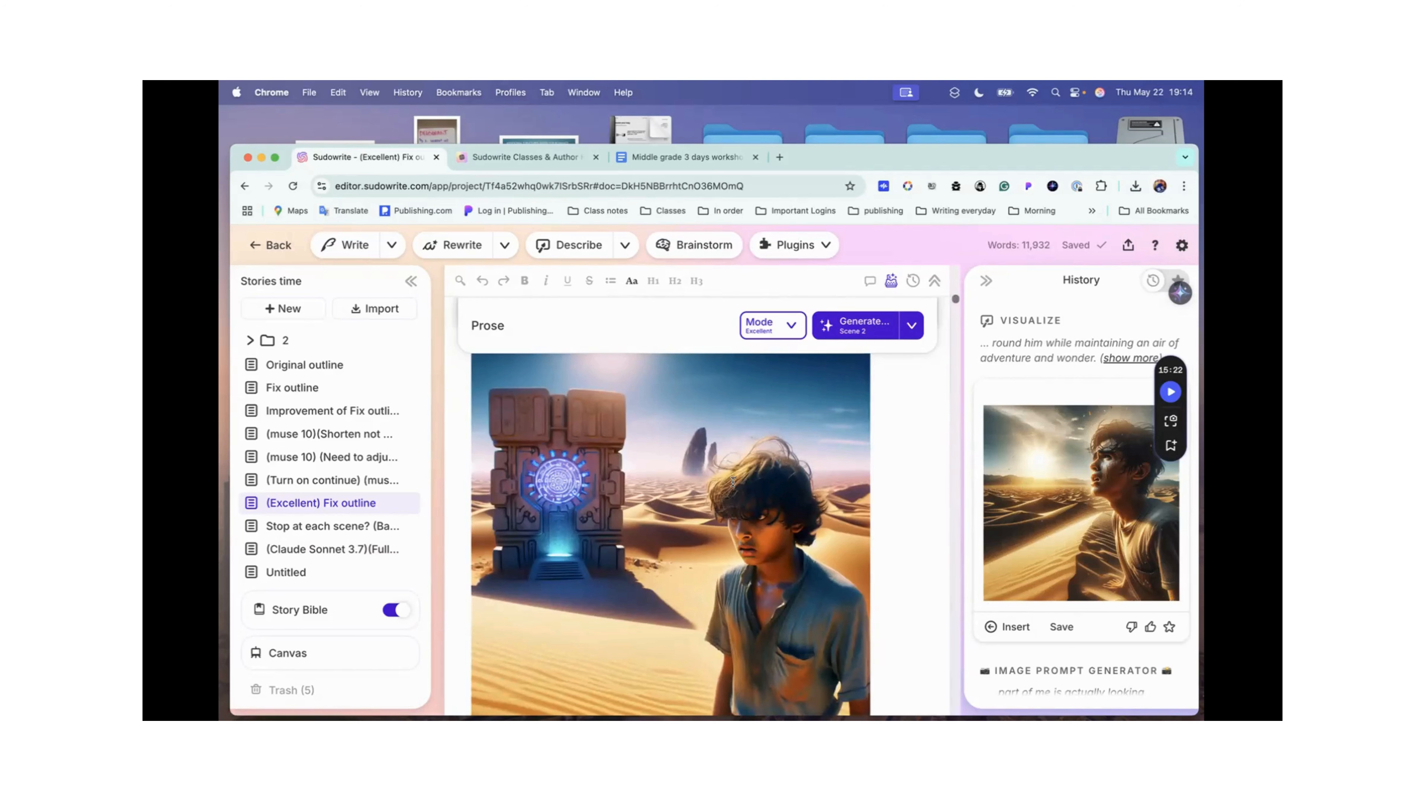
{"action": "scroll", "coordinate": [732, 481], "scroll_direction": "down", "scroll_amount": 5}
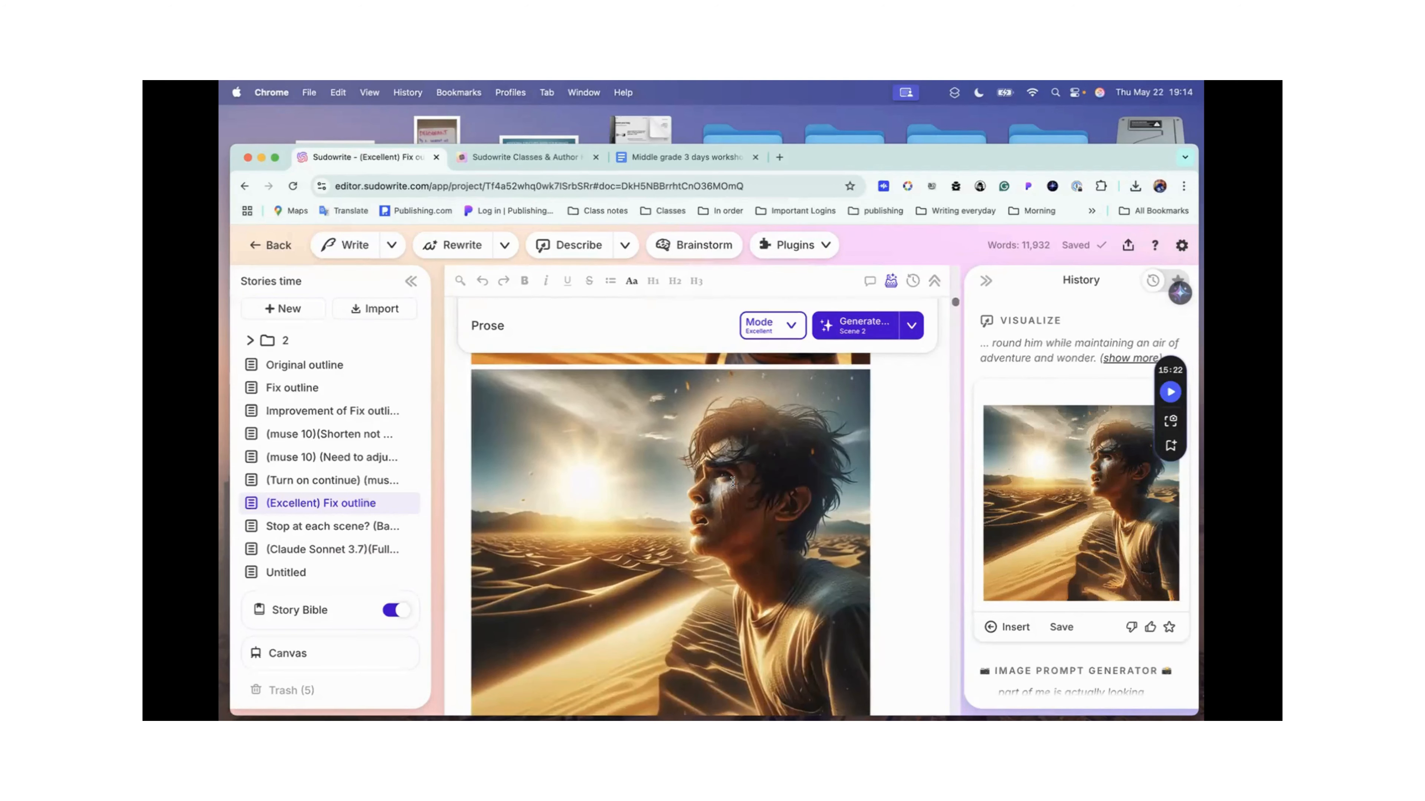
{"action": "scroll", "coordinate": [733, 482], "scroll_direction": "down", "scroll_amount": 3}
{"action": "scroll", "coordinate": [733, 494], "scroll_direction": "up", "scroll_amount": 3}
{"action": "scroll", "coordinate": [733, 528], "scroll_direction": "down", "scroll_amount": 3}
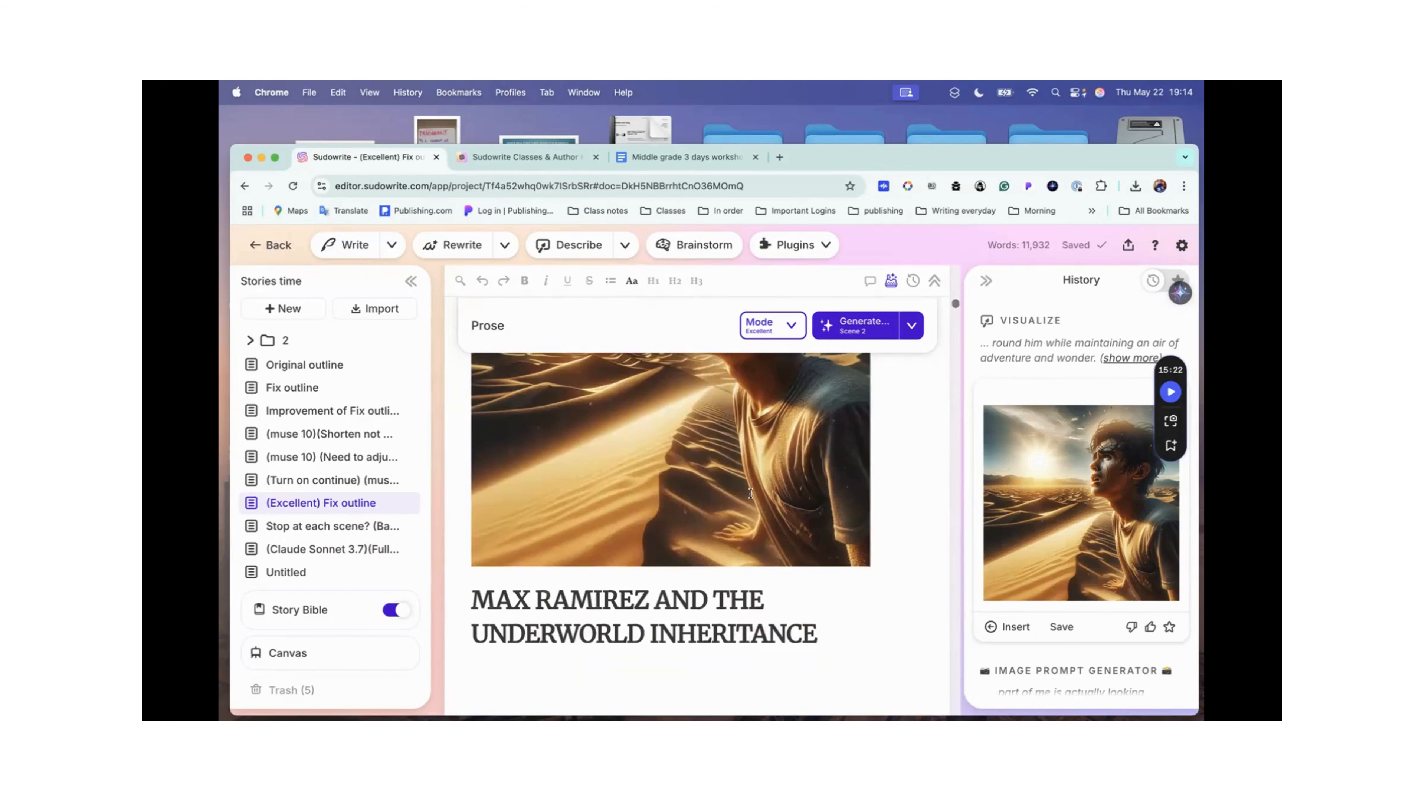
{"action": "scroll", "coordinate": [749, 494], "scroll_direction": "up", "scroll_amount": 6}
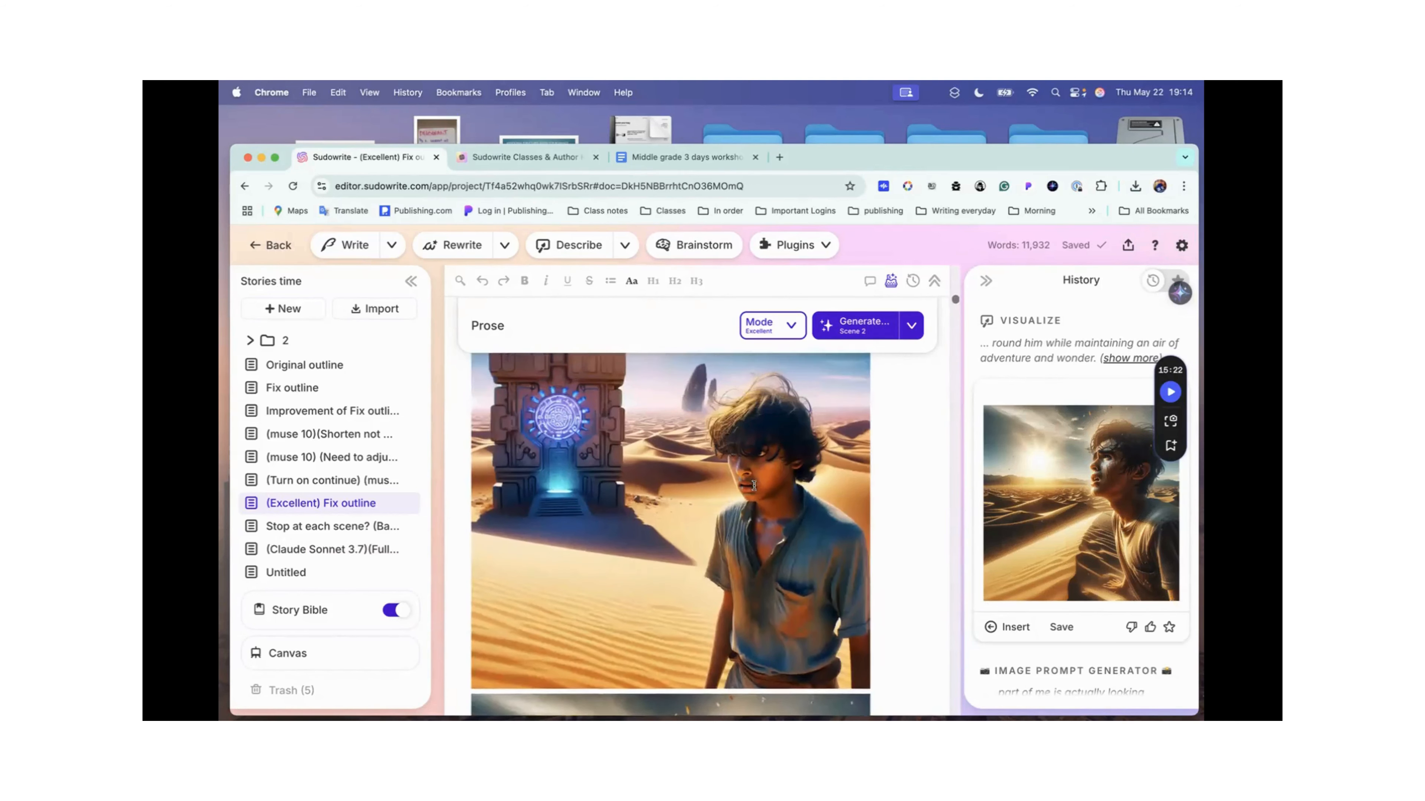
{"action": "scroll", "coordinate": [704, 452], "scroll_direction": "up", "scroll_amount": 2}
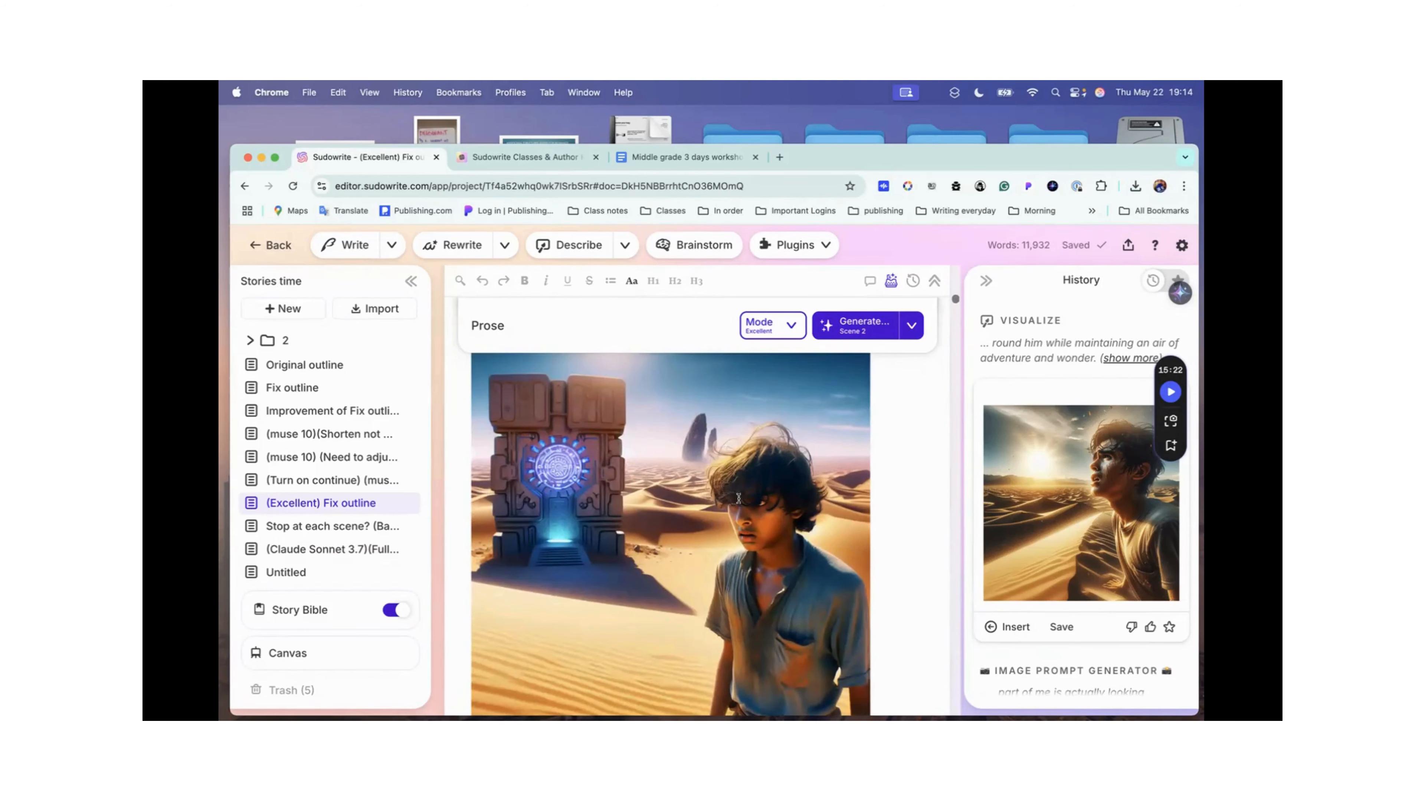
{"action": "scroll", "coordinate": [739, 499], "scroll_direction": "down", "scroll_amount": 6}
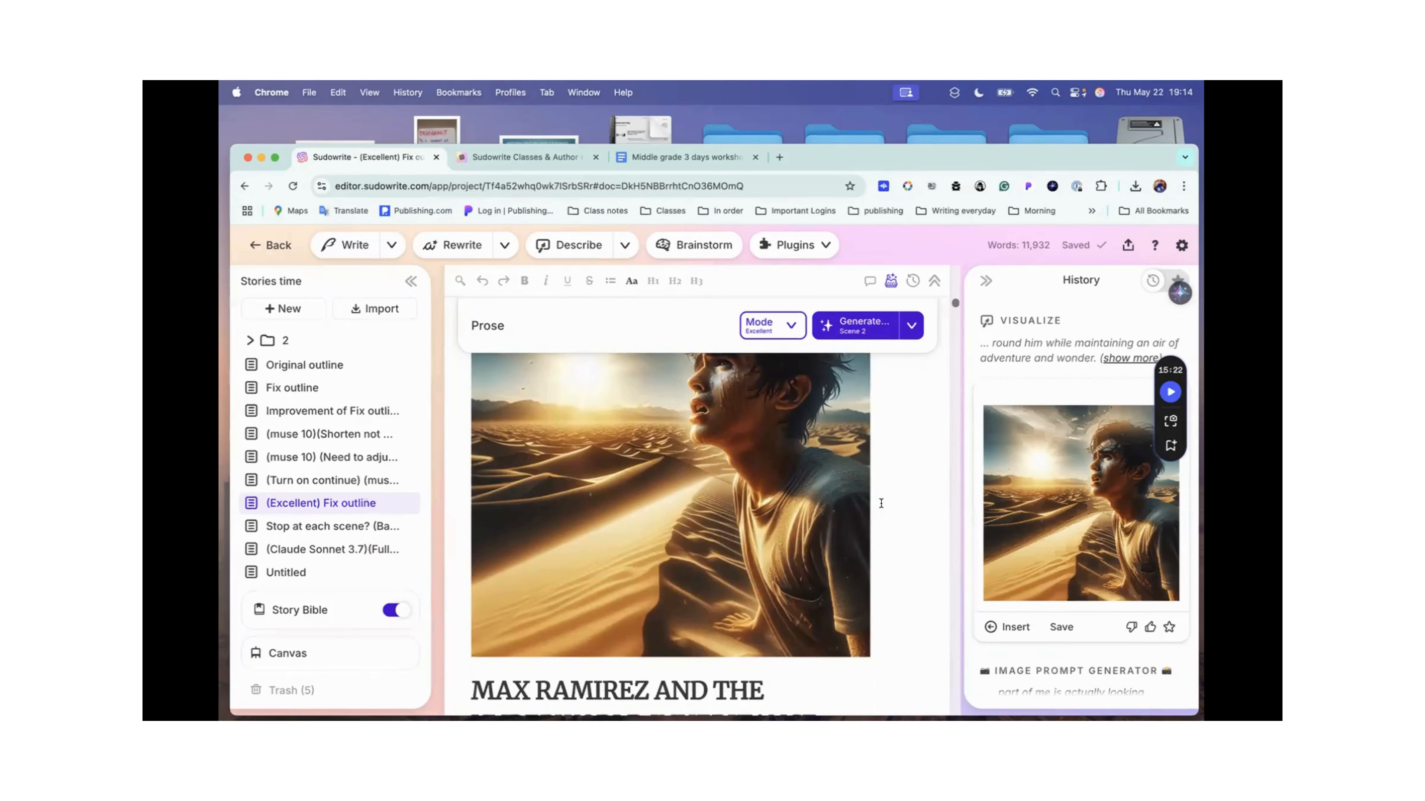
Step: Delete the inserted image prompt text from between the book title and the "A Tale of Reluctant Godhood" line
{"action": "scroll", "coordinate": [881, 504], "scroll_direction": "up", "scroll_amount": 10}
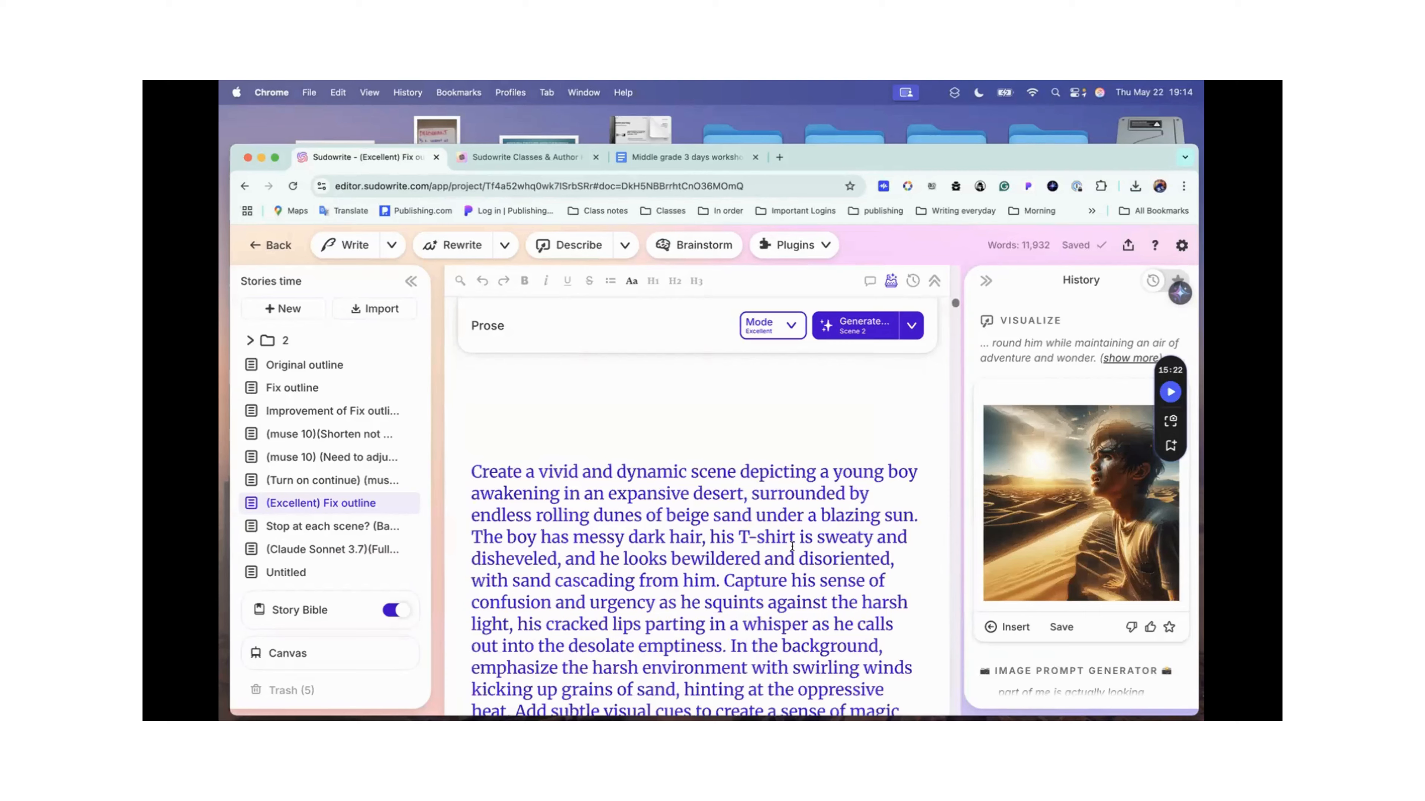
{"action": "scroll", "coordinate": [792, 546], "scroll_direction": "down", "scroll_amount": 3}
{"action": "scroll", "coordinate": [548, 382], "scroll_direction": "up", "scroll_amount": 1}
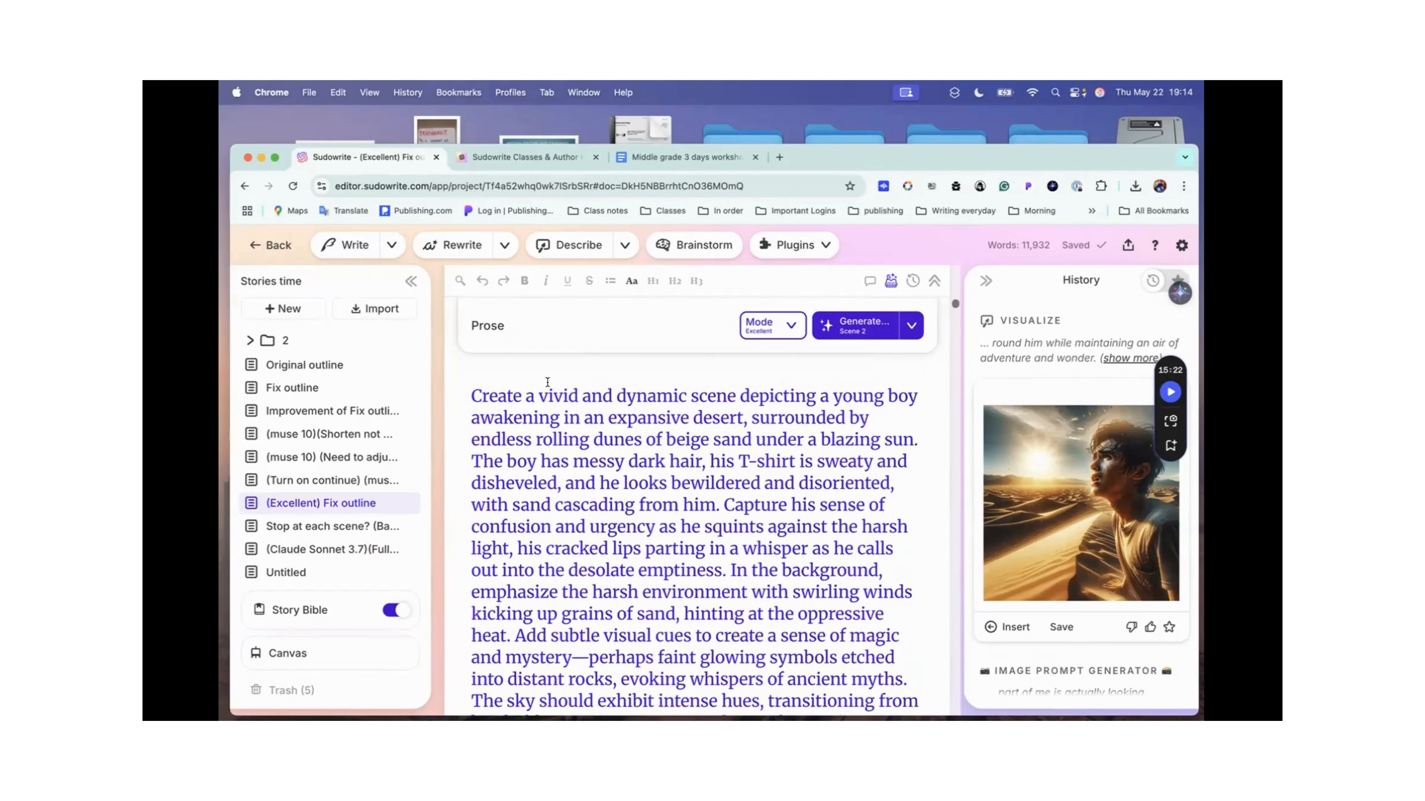
{"action": "left_click_drag", "start_coordinate": [468, 390], "coordinate": [853, 642]}
{"action": "scroll", "coordinate": [666, 482], "scroll_direction": "down", "scroll_amount": 7}
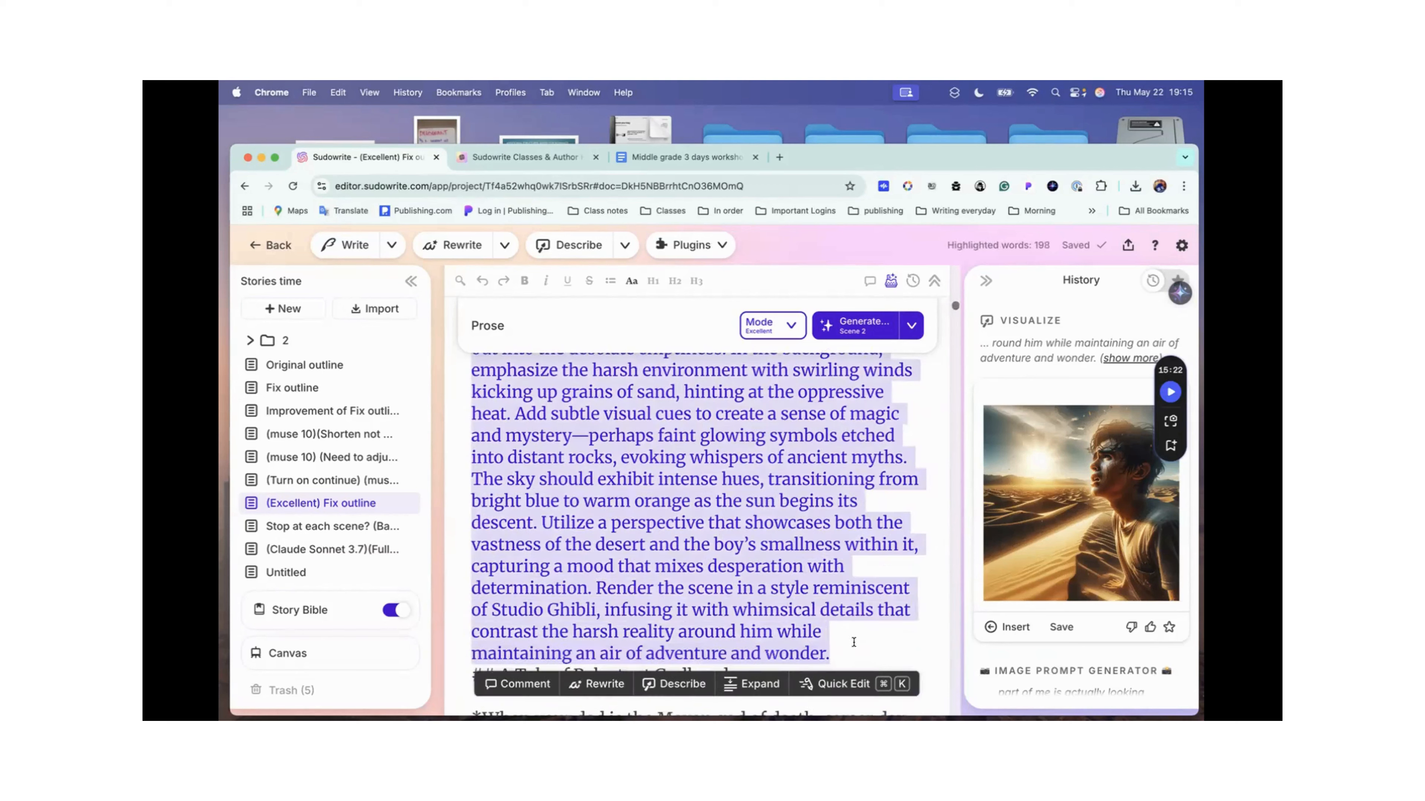
{"action": "key", "text": "BackSpace"}
{"action": "scroll", "coordinate": [853, 643], "scroll_direction": "up", "scroll_amount": 3}
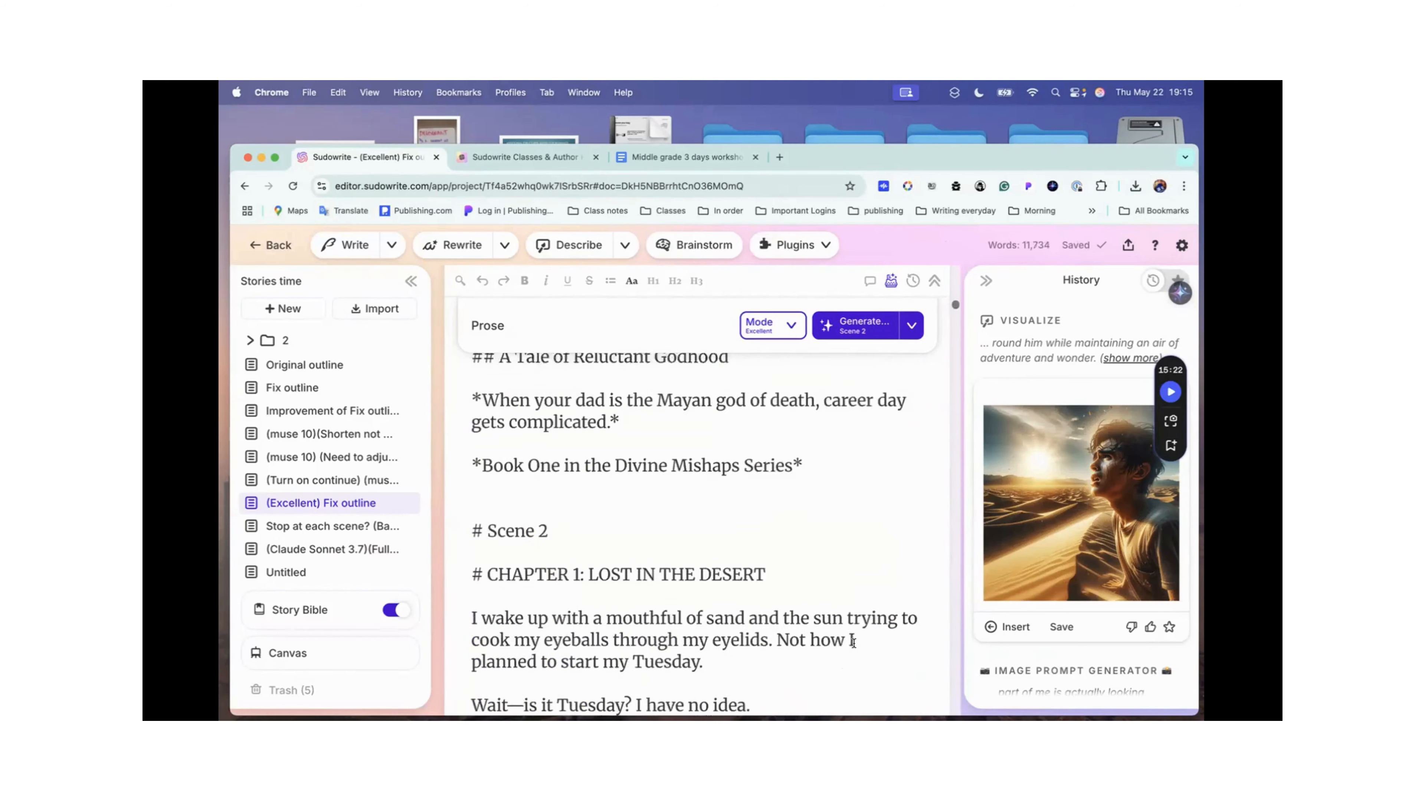
{"action": "scroll", "coordinate": [751, 701], "scroll_direction": "up", "scroll_amount": 4}
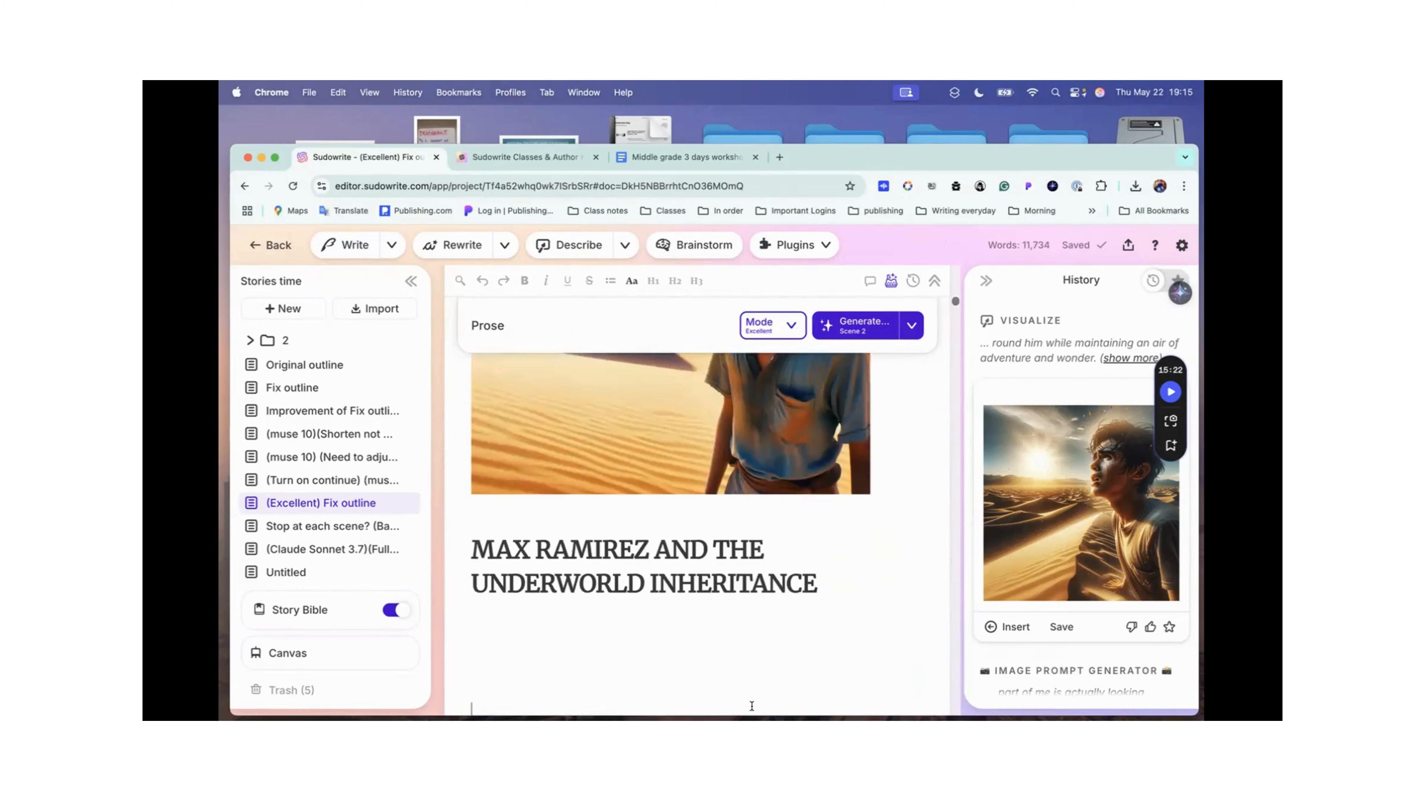
Step: Remove the extra blank lines below the book title and check the layout from the extra instructions down to the title
{"action": "left_click", "coordinate": [675, 632]}
{"action": "key", "text": "BackSpace"}
{"action": "key", "text": "BackSpace"}
{"action": "key", "text": "BackSpace"}
{"action": "key", "text": "BackSpace"}
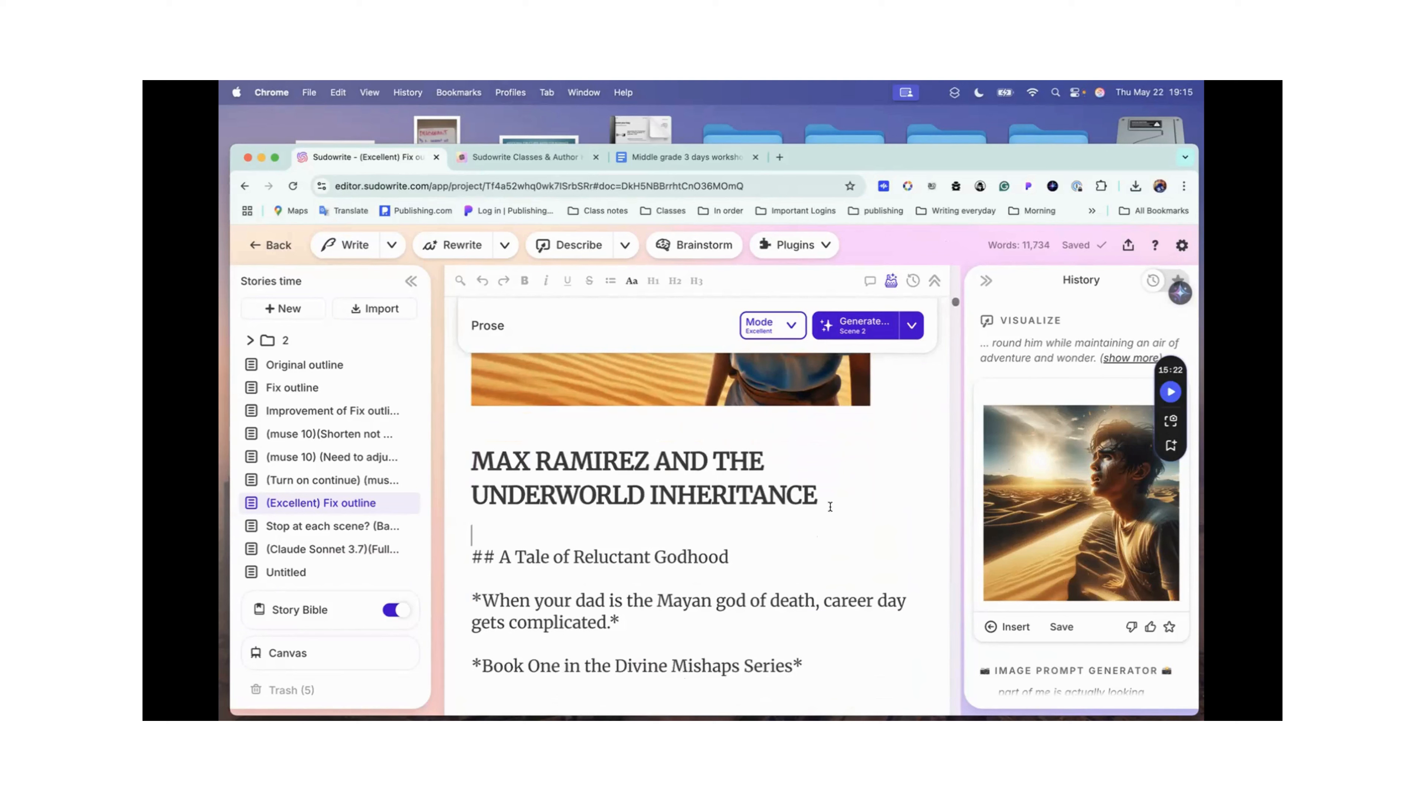
{"action": "scroll", "coordinate": [830, 507], "scroll_direction": "up", "scroll_amount": 4}
{"action": "scroll", "coordinate": [827, 522], "scroll_direction": "down", "scroll_amount": 3}
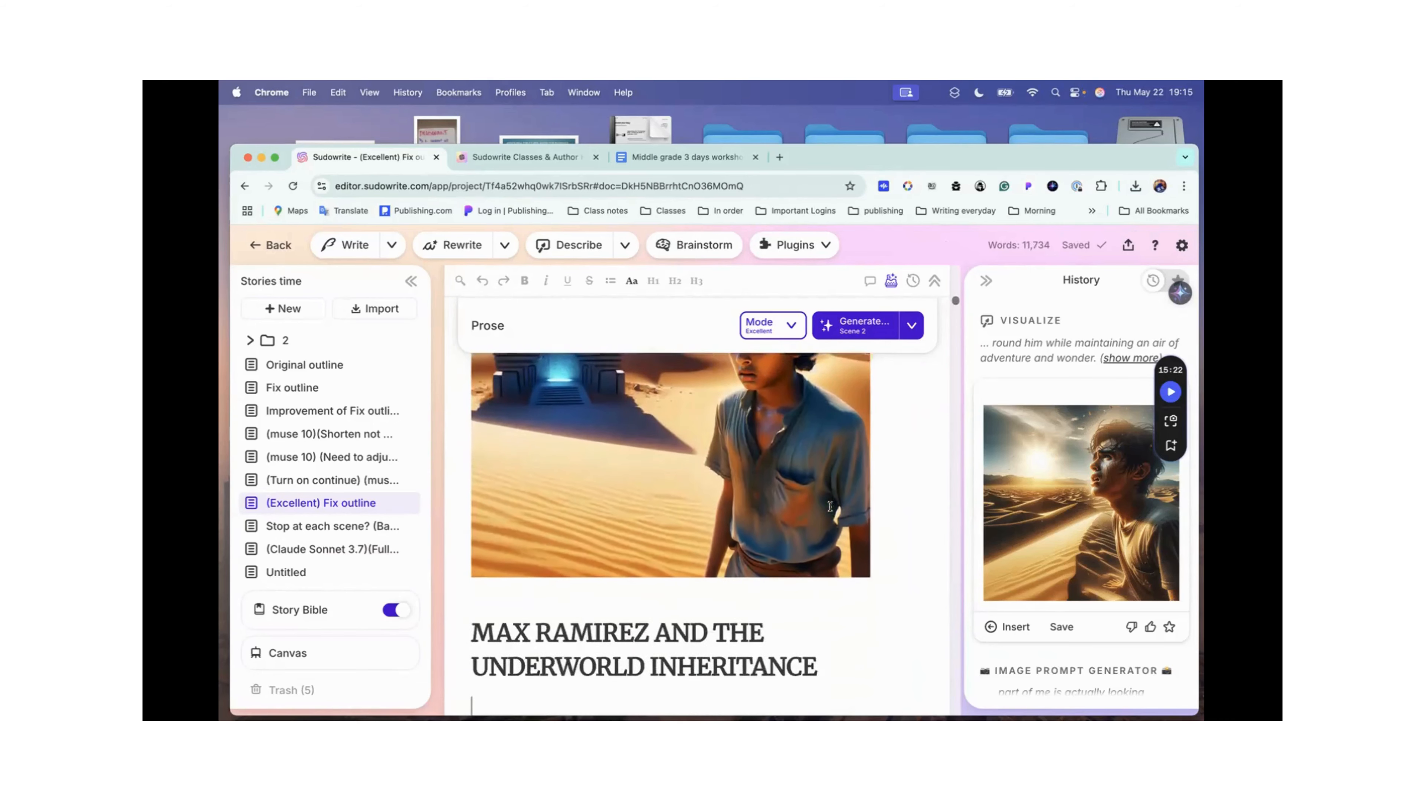
{"action": "scroll", "coordinate": [790, 505], "scroll_direction": "up", "scroll_amount": 5}
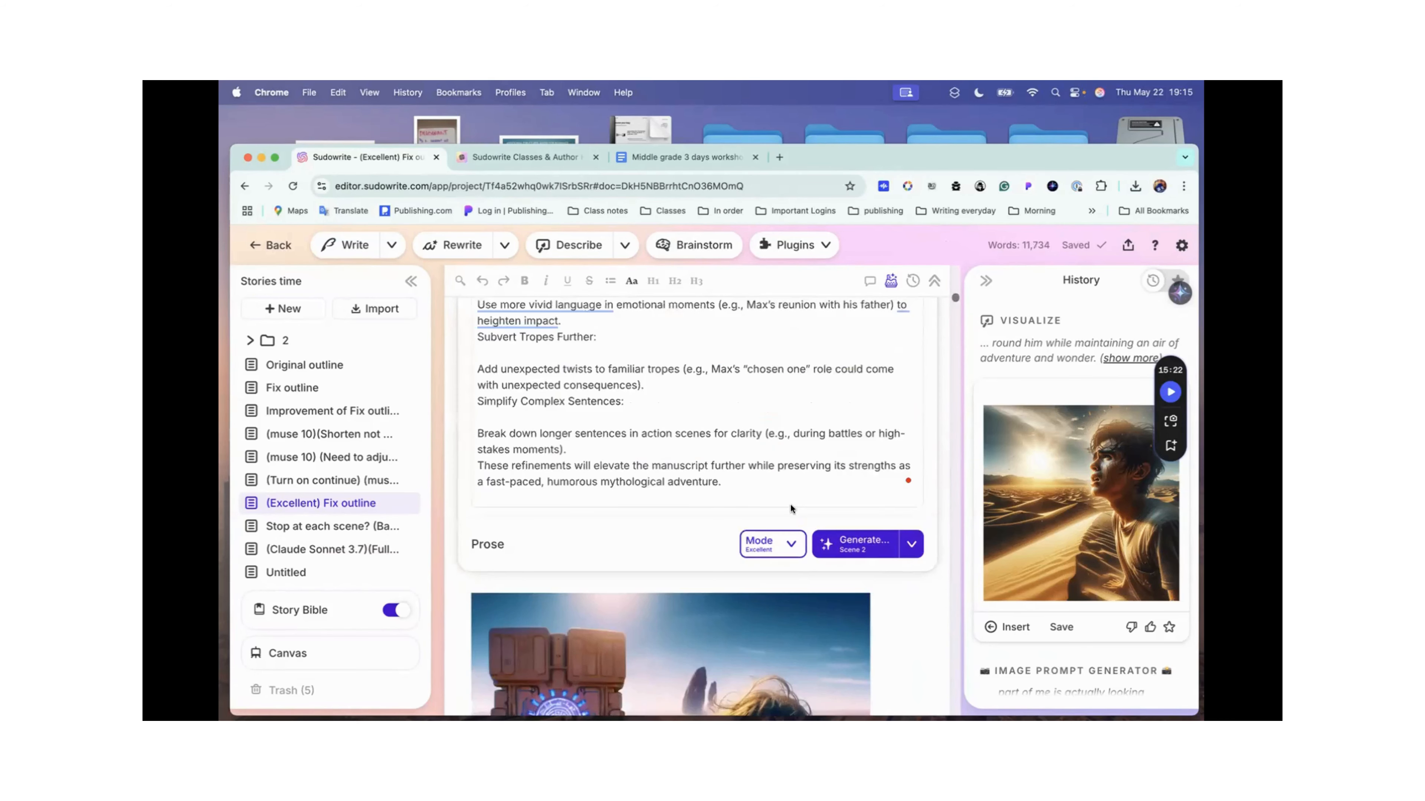
{"action": "scroll", "coordinate": [790, 505], "scroll_direction": "down", "scroll_amount": 4}
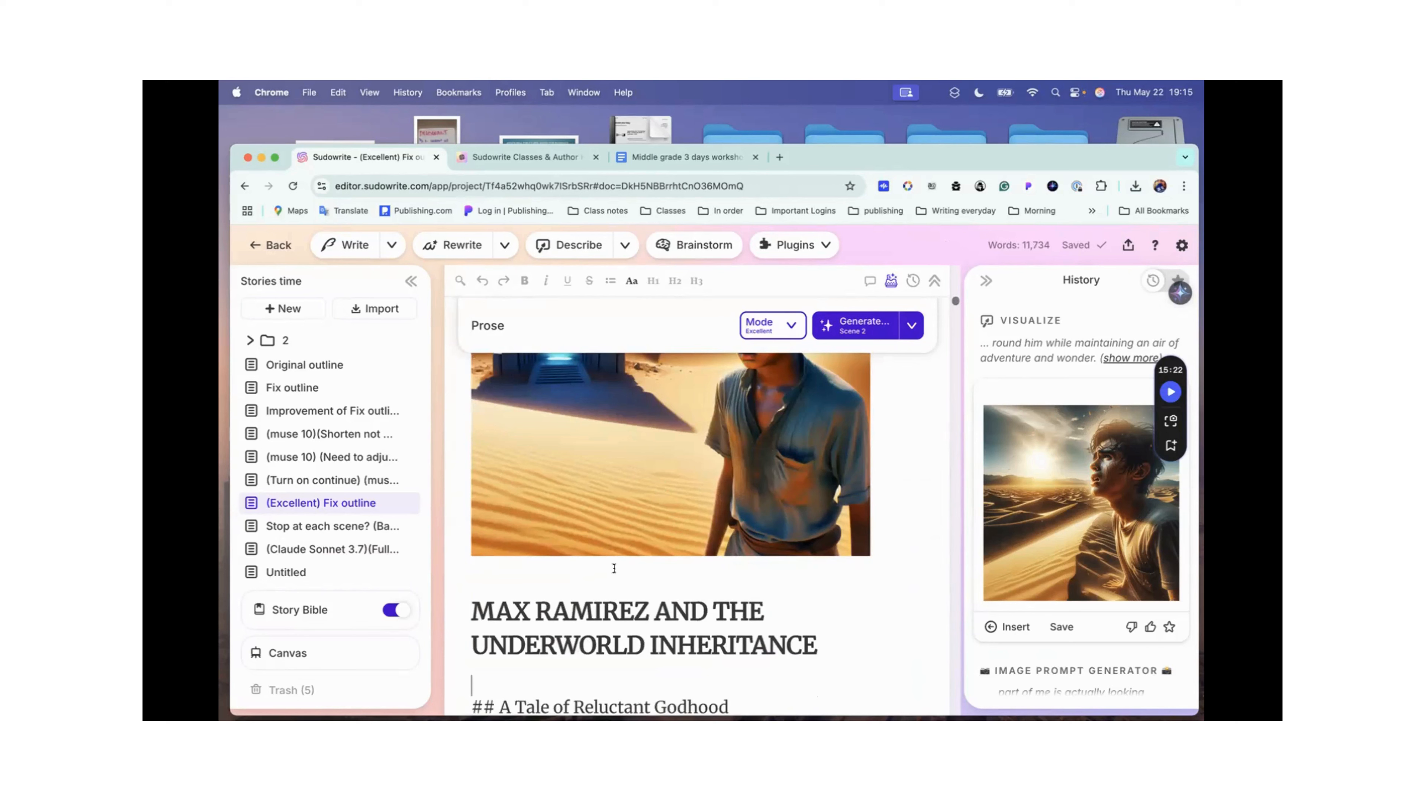
{"action": "scroll", "coordinate": [875, 520], "scroll_direction": "down", "scroll_amount": 1}
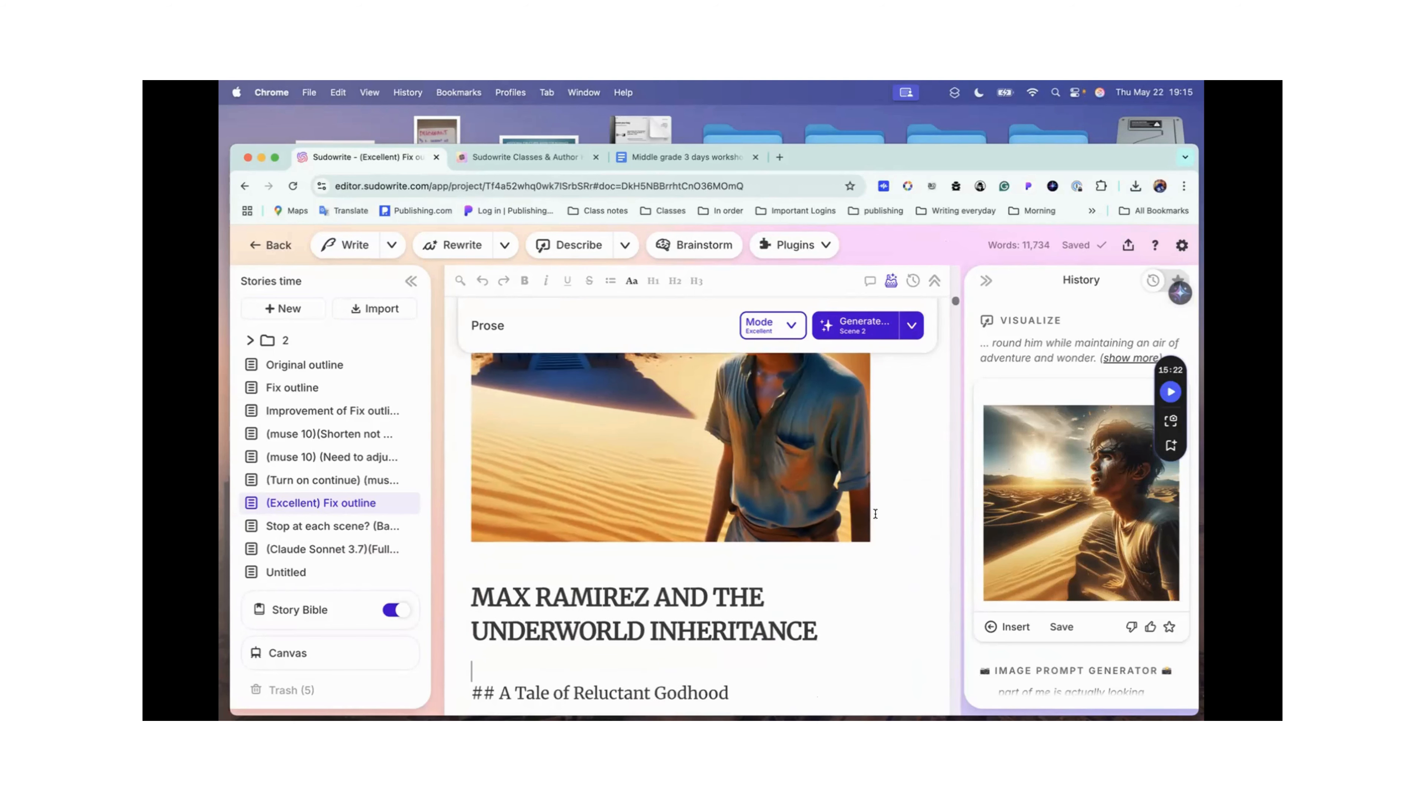
{"action": "scroll", "coordinate": [1093, 516], "scroll_direction": "down", "scroll_amount": 3}
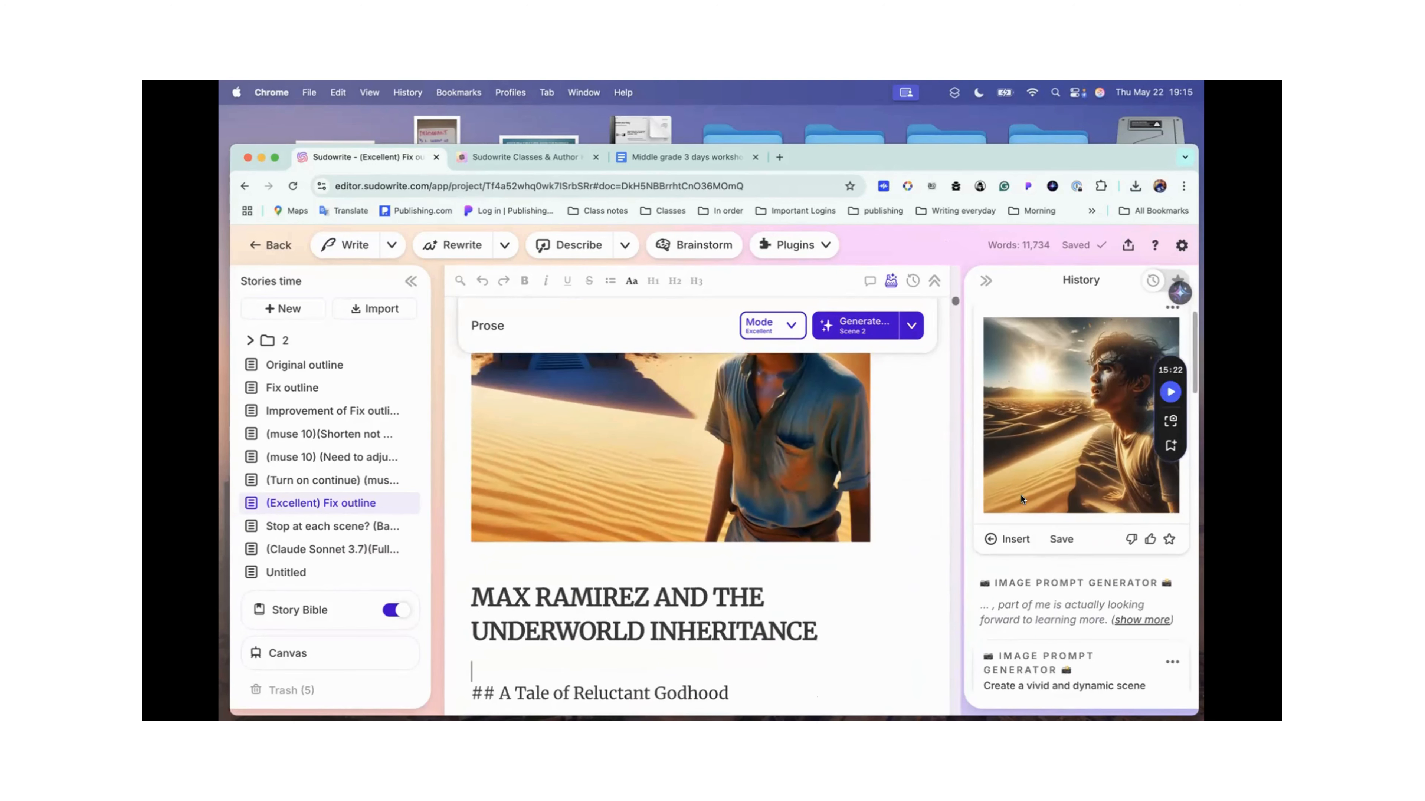
{"action": "scroll", "coordinate": [765, 443], "scroll_direction": "up", "scroll_amount": 5}
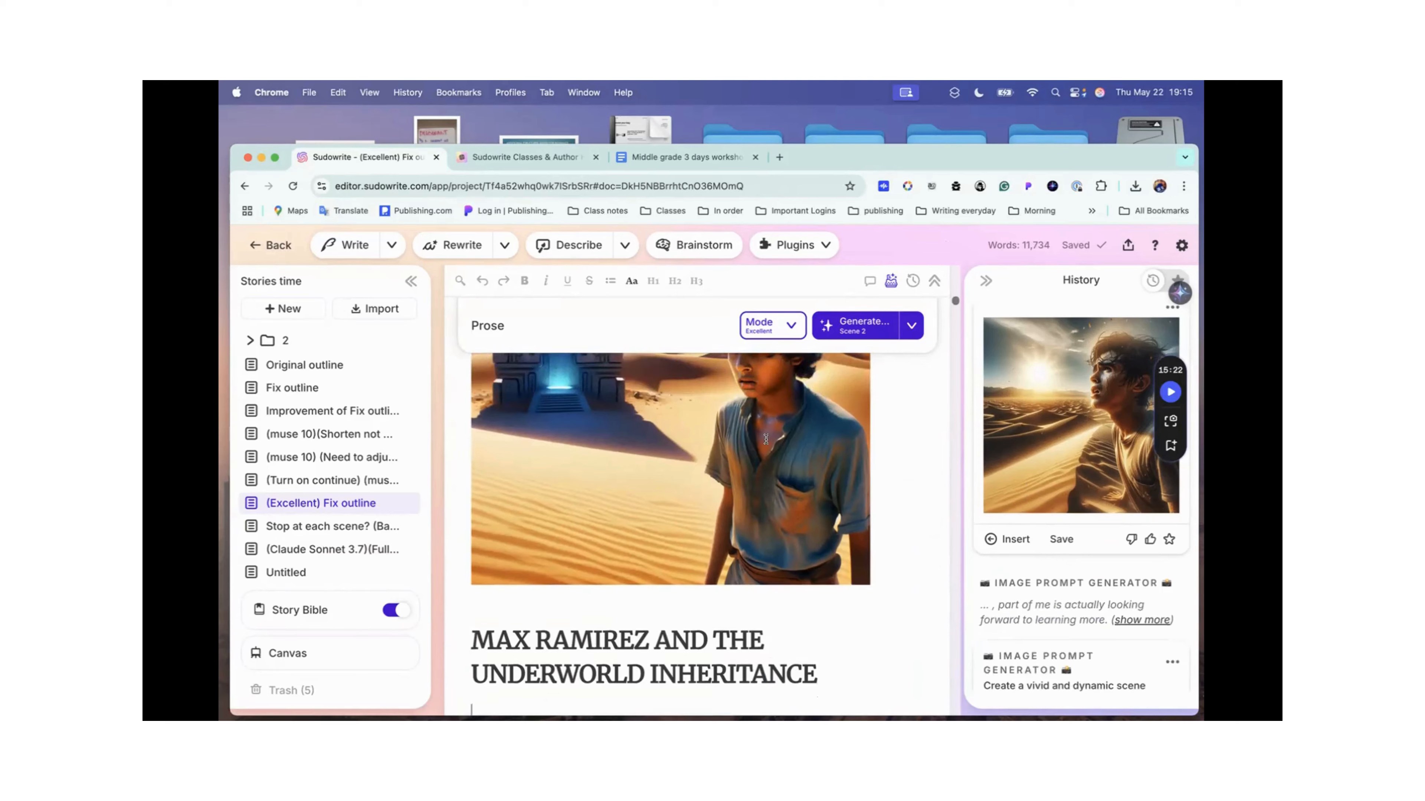
{"action": "scroll", "coordinate": [764, 438], "scroll_direction": "down", "scroll_amount": 3}
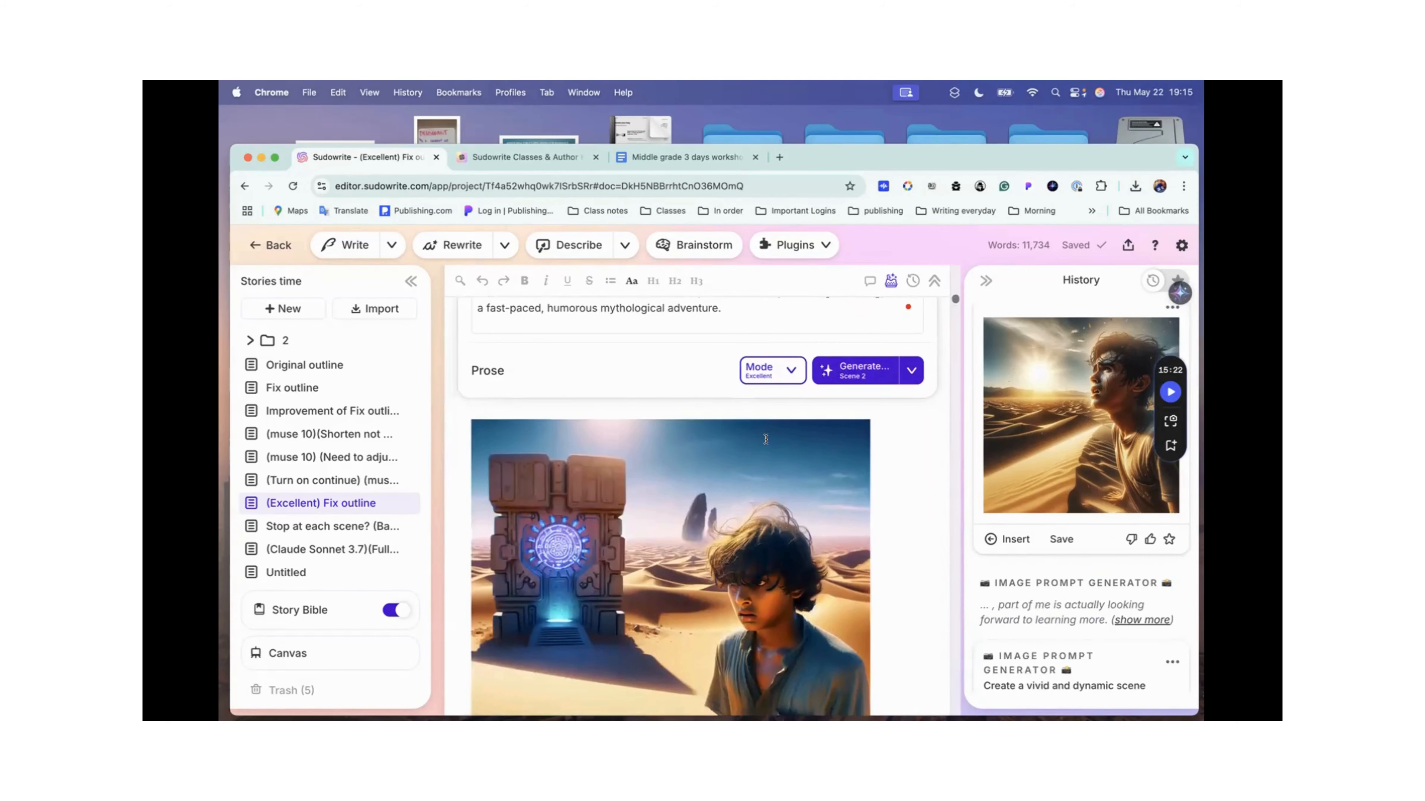
Step: Copy the share link of the "(Excellent) Fix outline" document and open it in a new browser tab
{"action": "left_click", "coordinate": [1128, 245]}
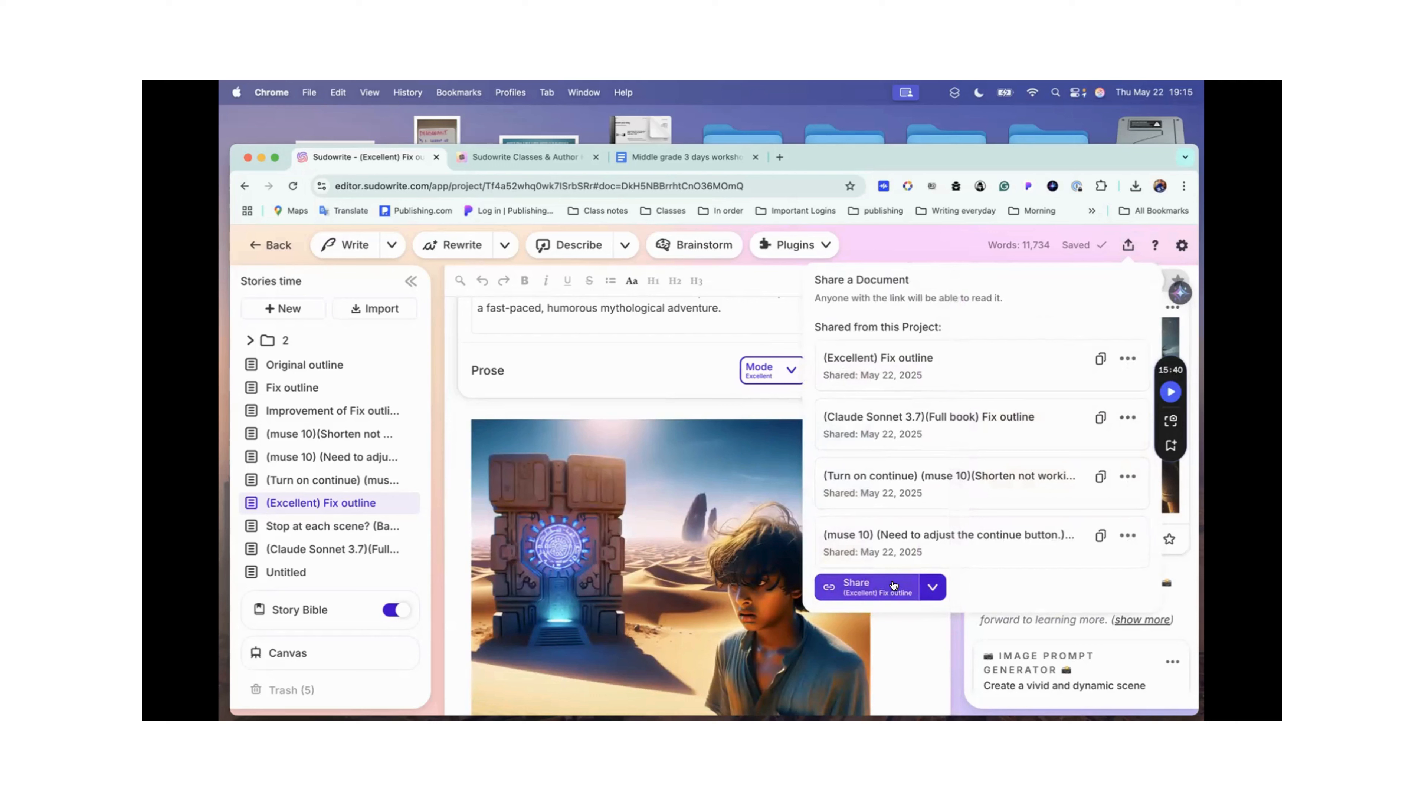
{"action": "left_click", "coordinate": [1097, 360]}
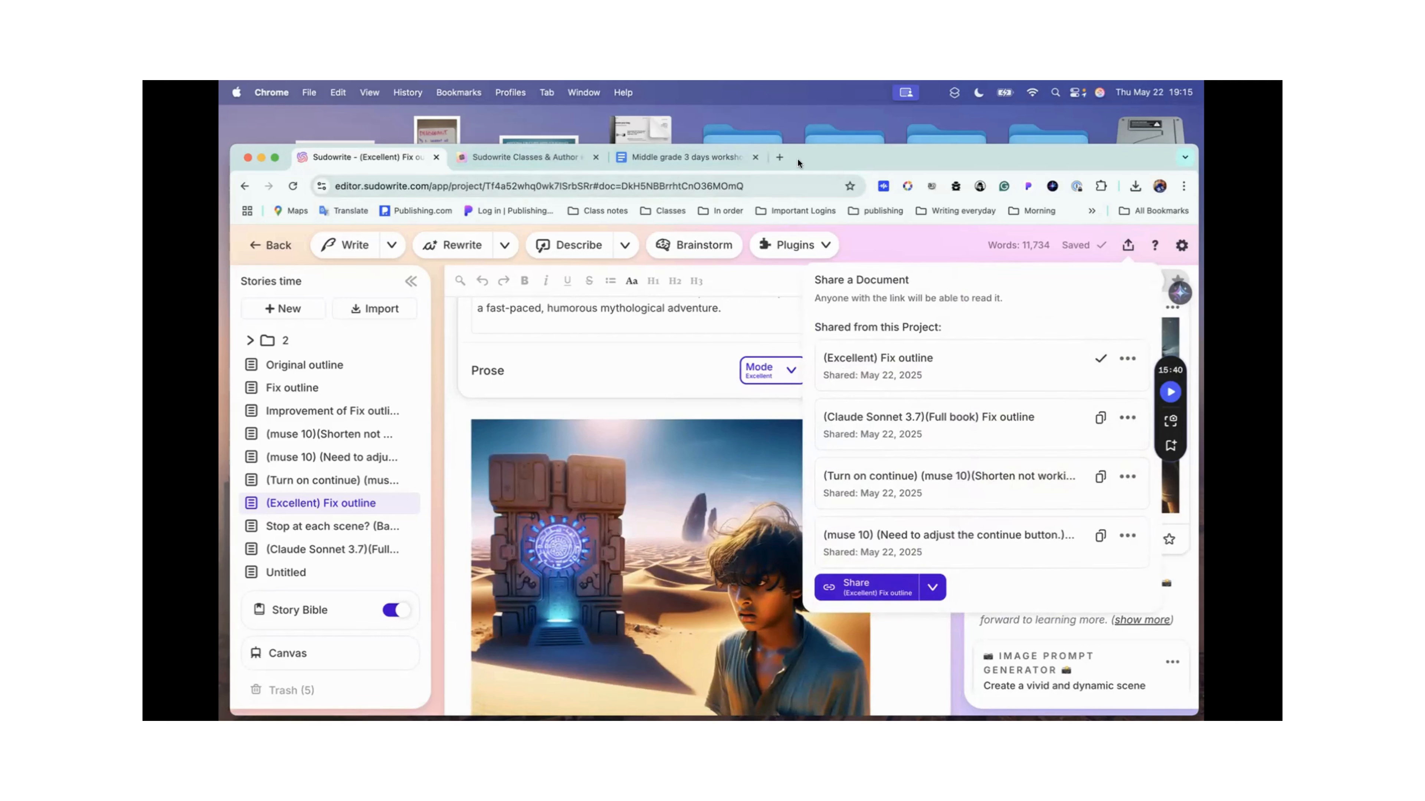
{"action": "left_click", "coordinate": [778, 157]}
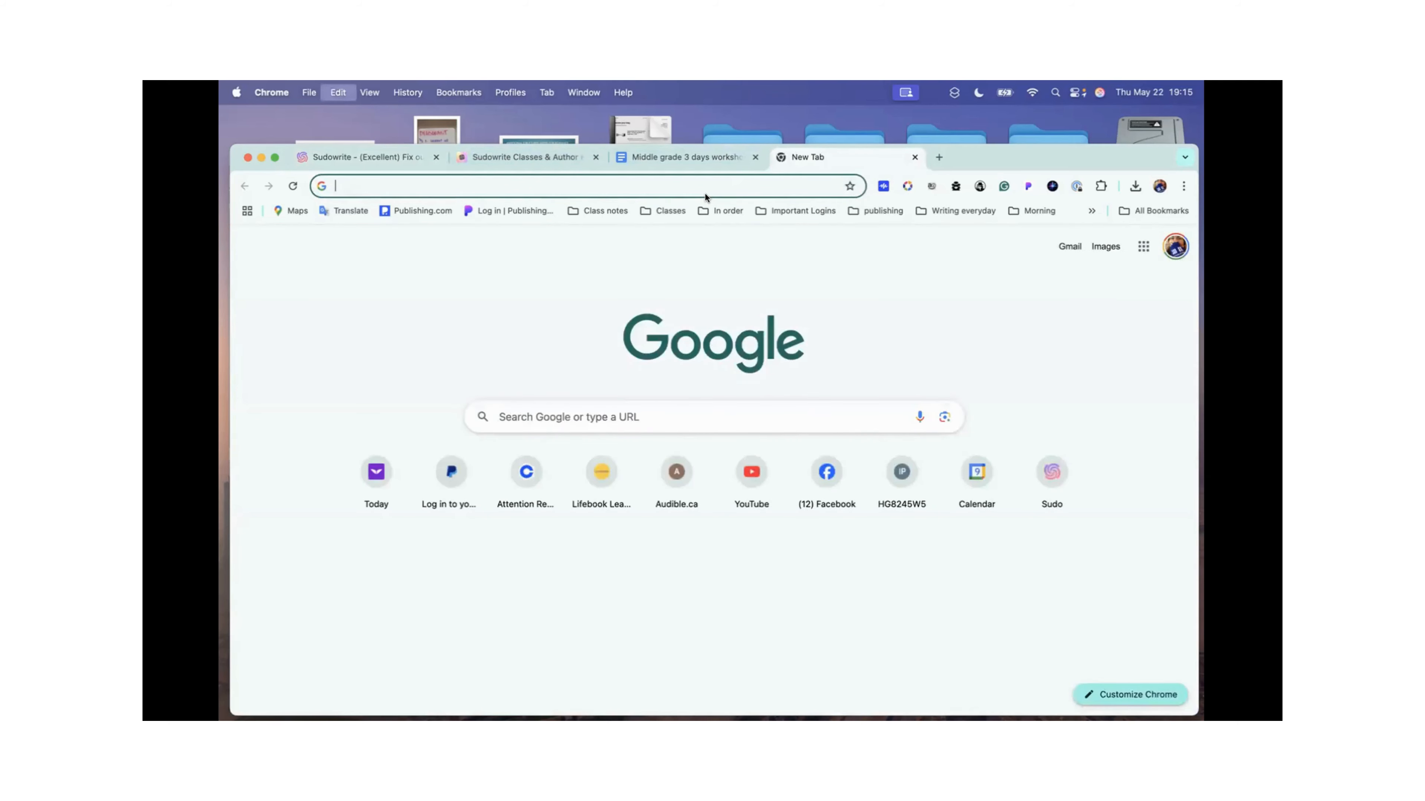
{"action": "key", "text": "super+v"}
{"action": "key", "text": "Return"}
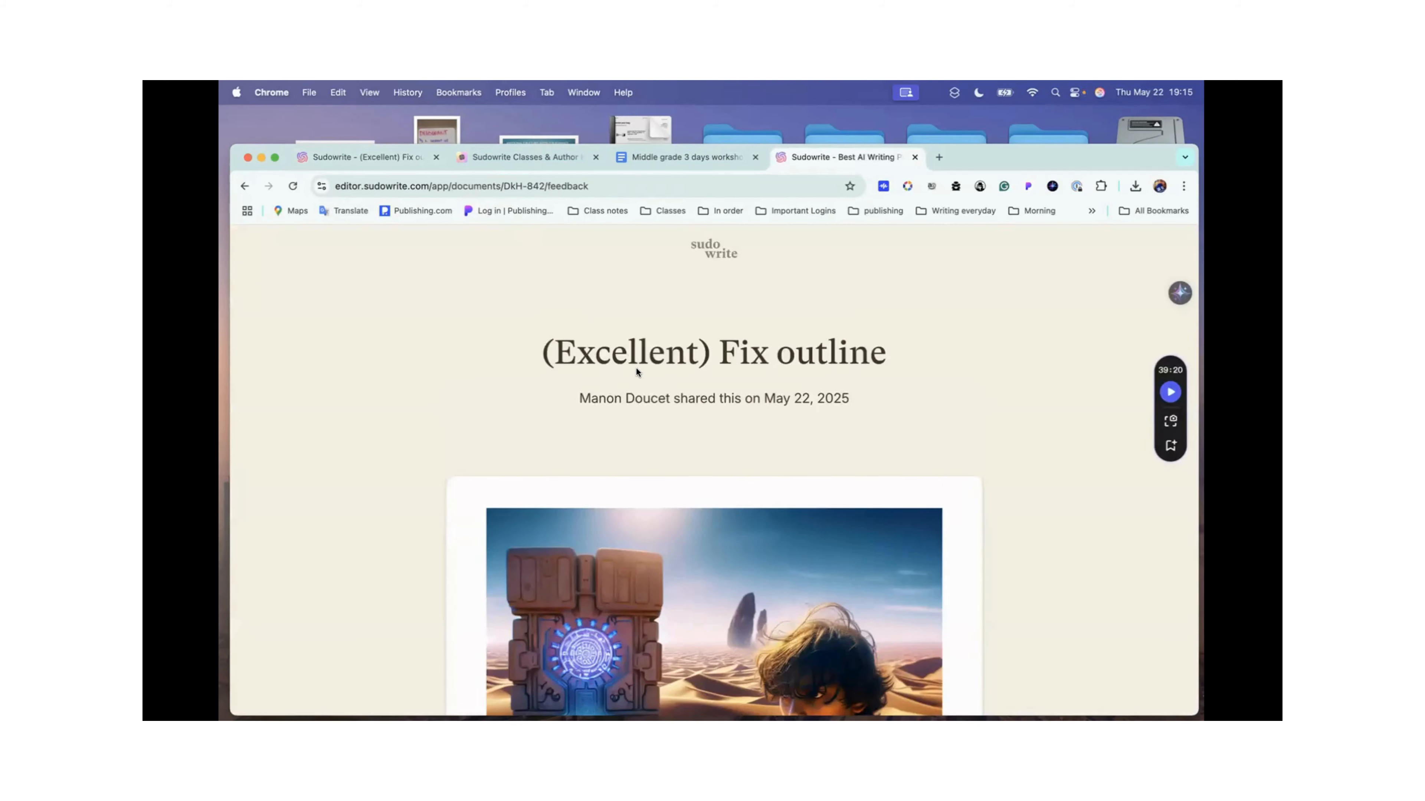
Step: Look through the shared reading page, covering the illustration, the book title and the opening of Chapter 1
{"action": "scroll", "coordinate": [635, 368], "scroll_direction": "down", "scroll_amount": 4}
{"action": "scroll", "coordinate": [635, 367], "scroll_direction": "down", "scroll_amount": 10}
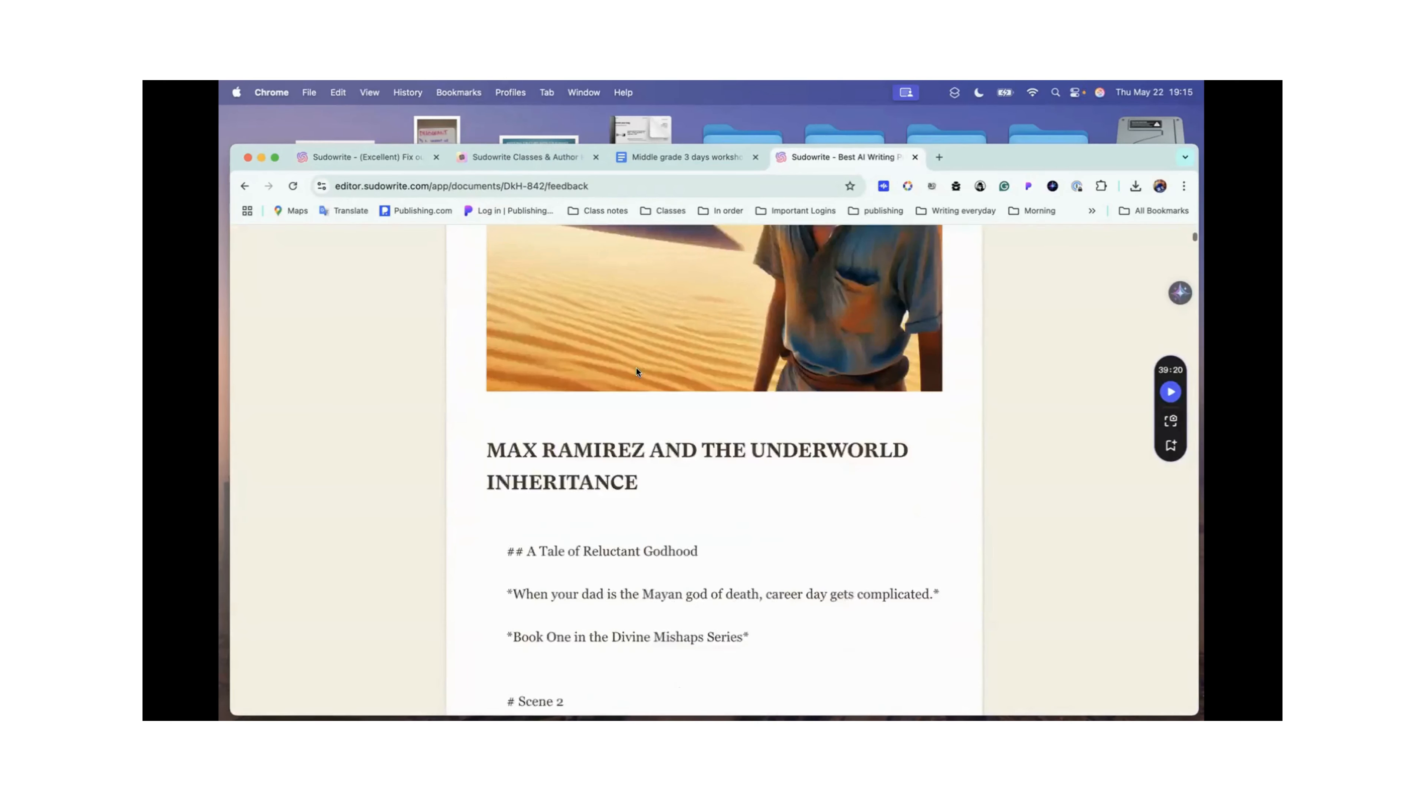
{"action": "scroll", "coordinate": [636, 368], "scroll_direction": "down", "scroll_amount": 12}
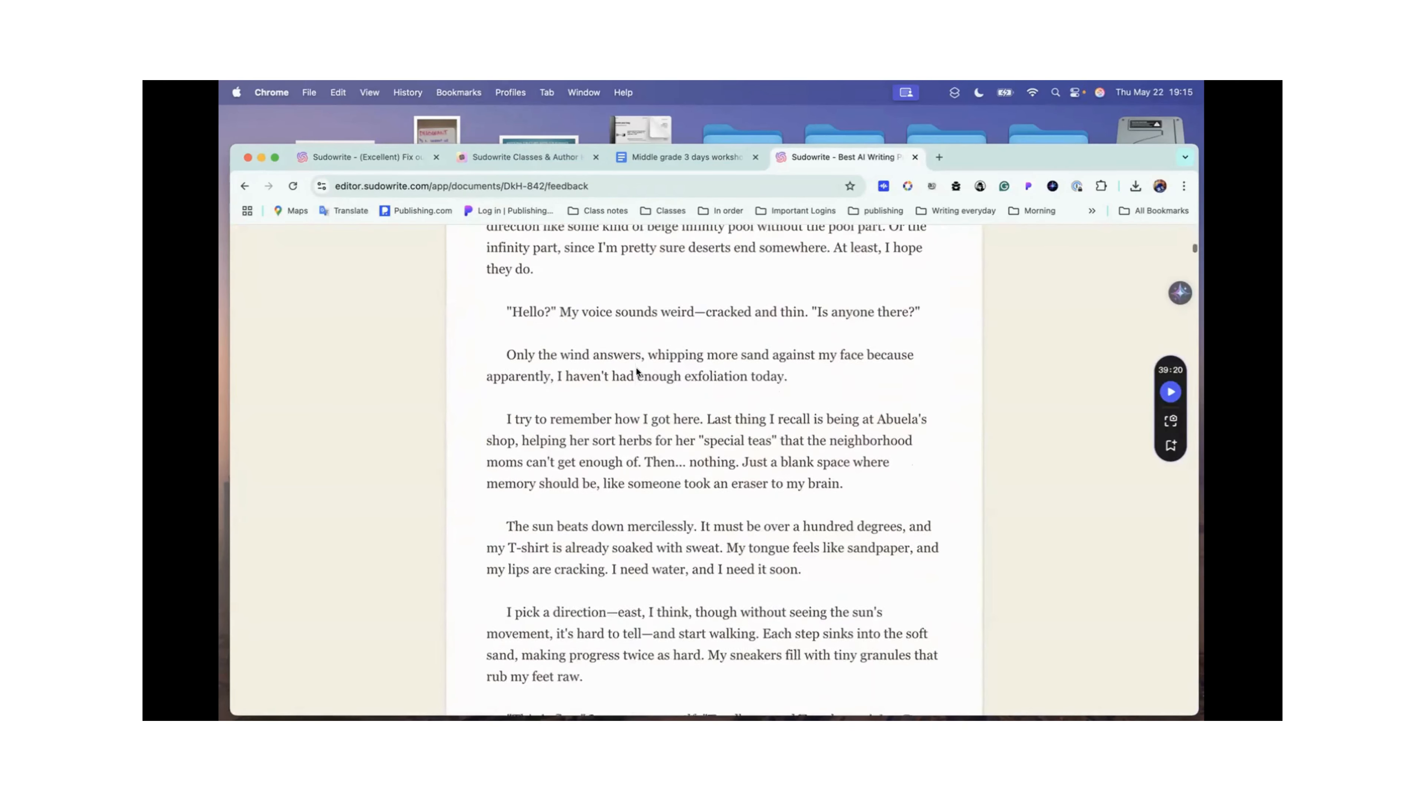
{"action": "scroll", "coordinate": [635, 368], "scroll_direction": "up", "scroll_amount": 20}
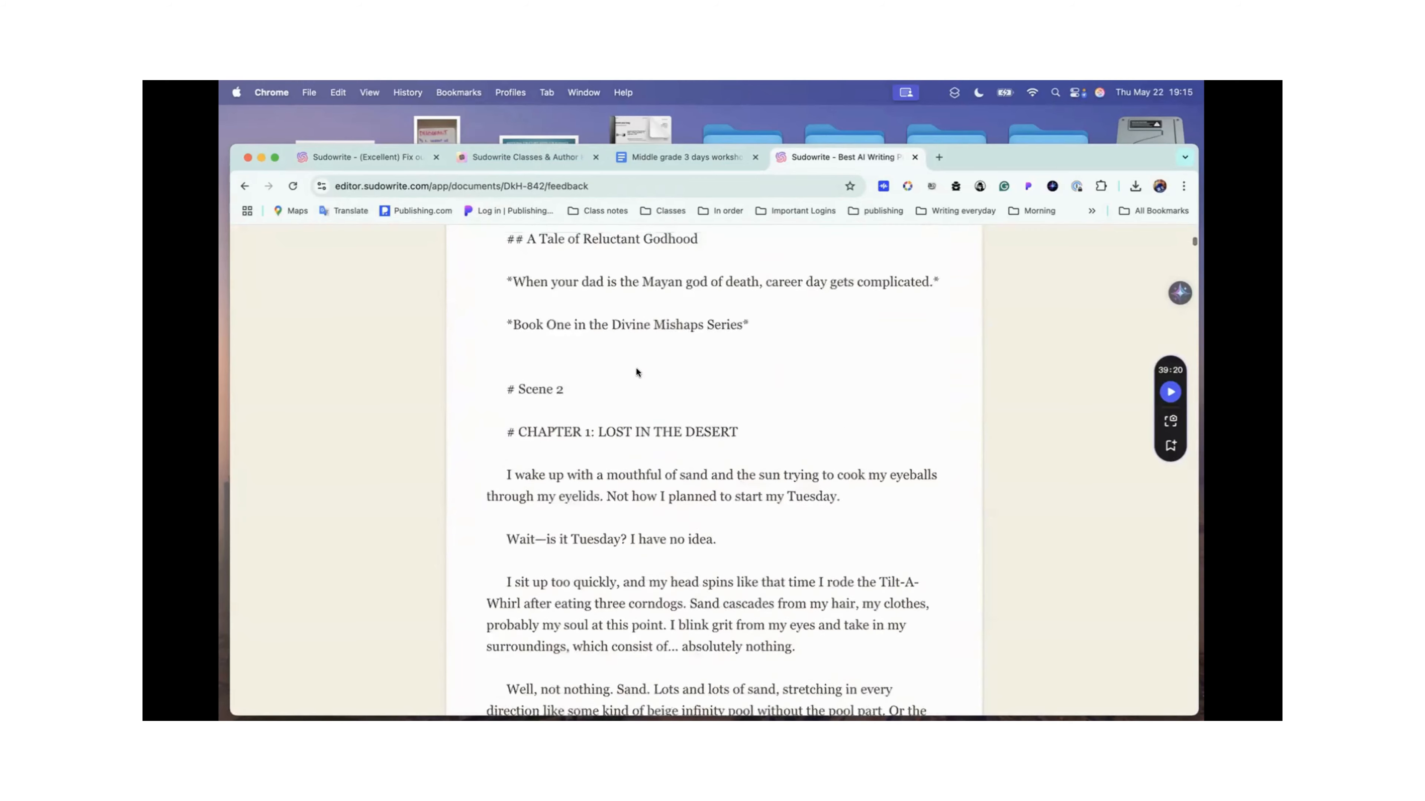
{"action": "scroll", "coordinate": [653, 462], "scroll_direction": "down", "scroll_amount": 2}
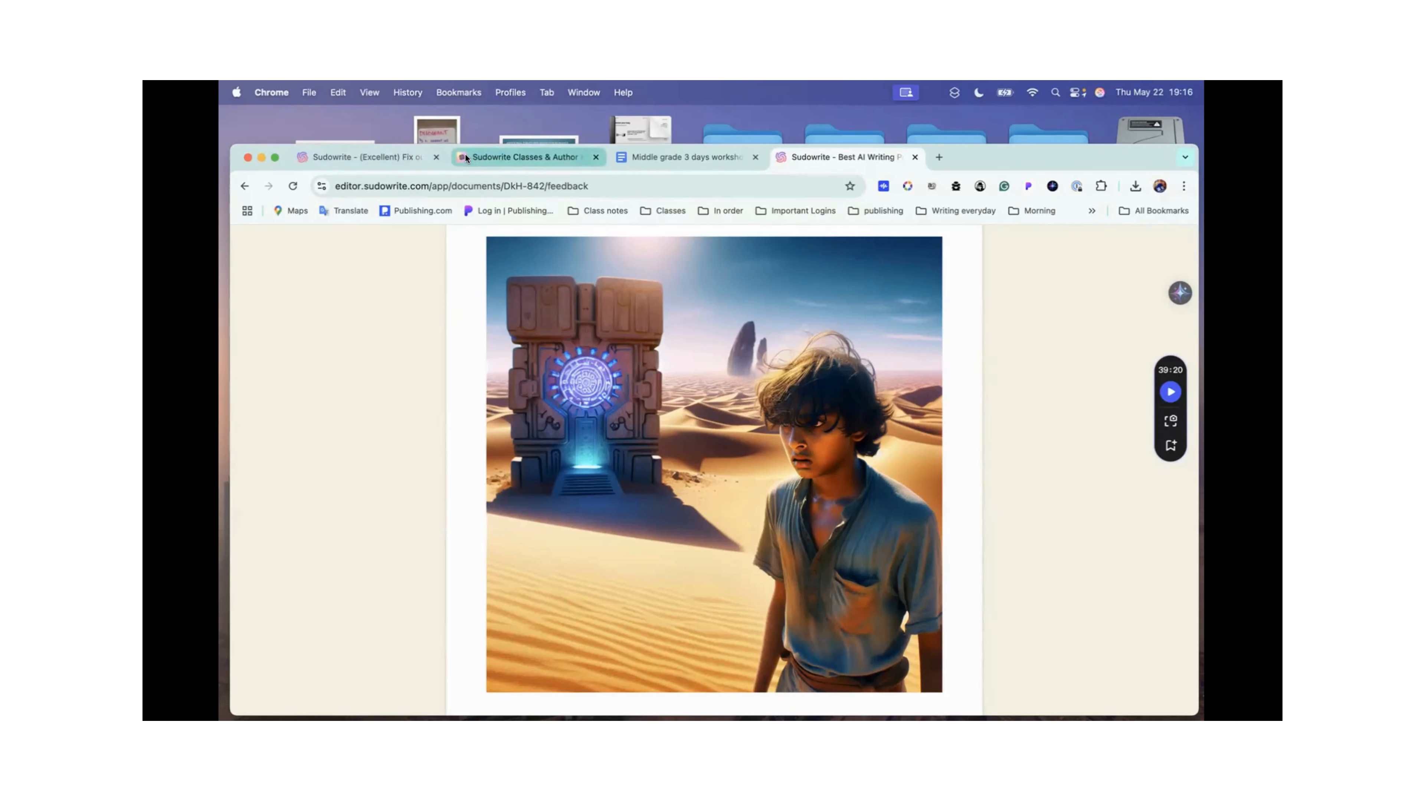
Step: Return to the "(Excellent) Fix outline" document in the editor, close the sharing options and show the illustration above the title
{"action": "left_click", "coordinate": [411, 158]}
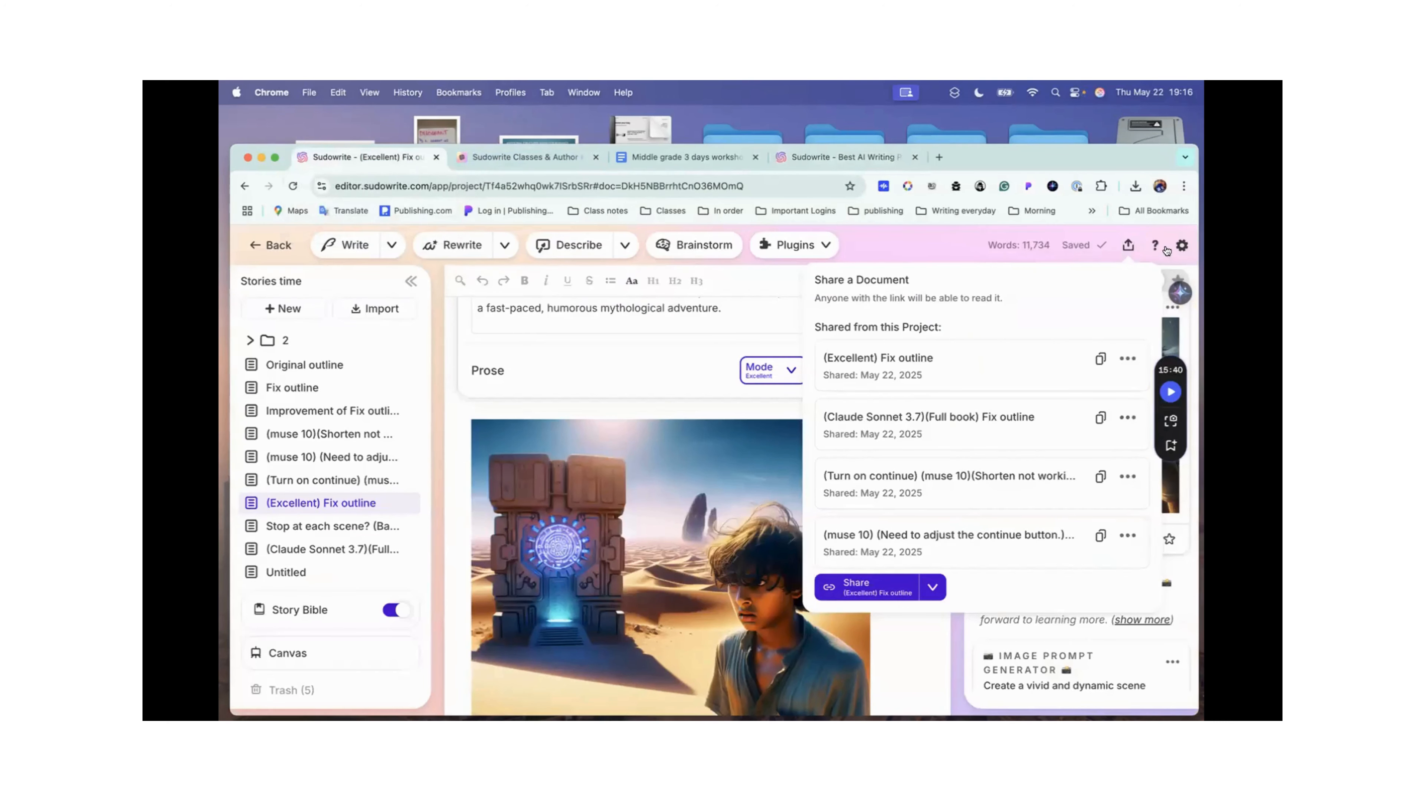
{"action": "left_click", "coordinate": [1128, 245]}
{"action": "scroll", "coordinate": [778, 446], "scroll_direction": "down", "scroll_amount": 5}
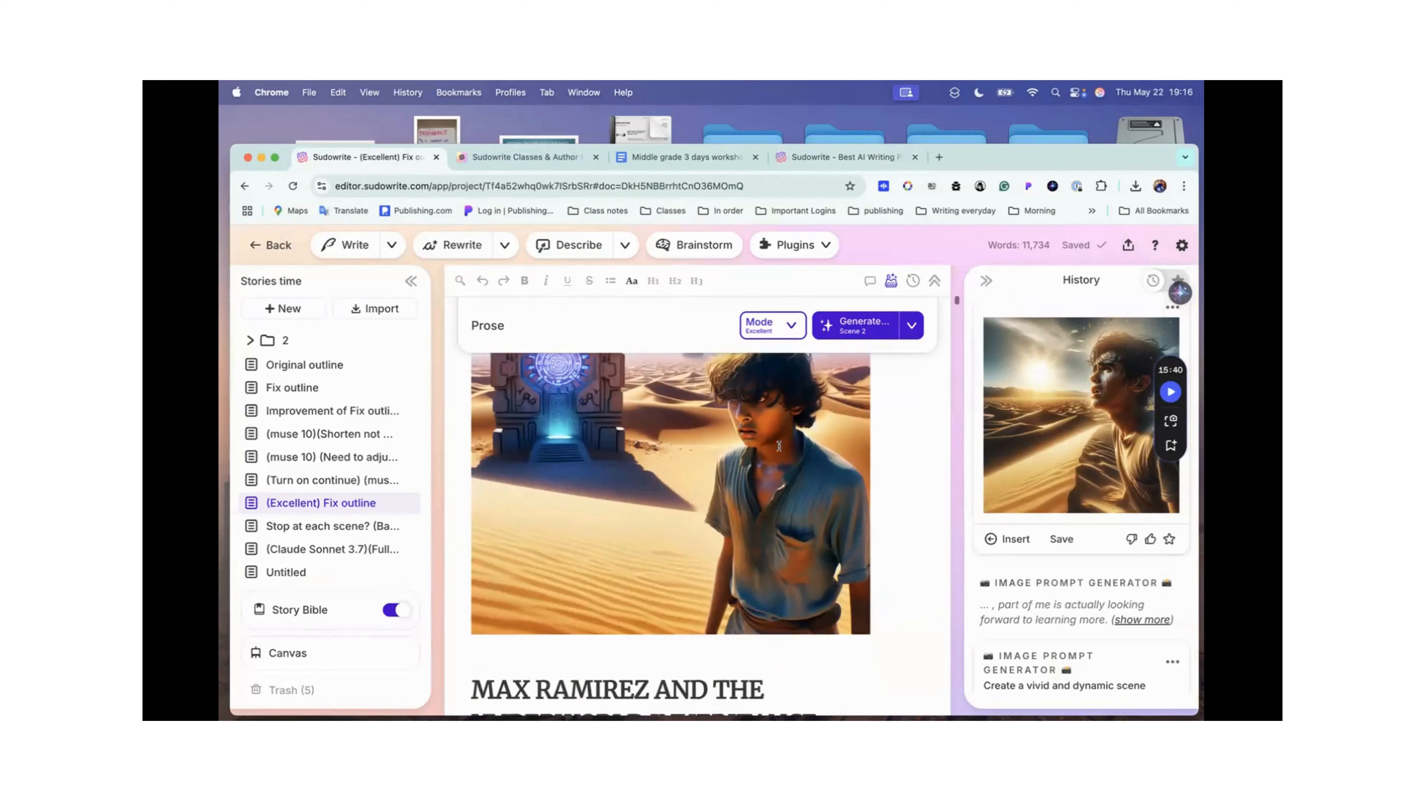